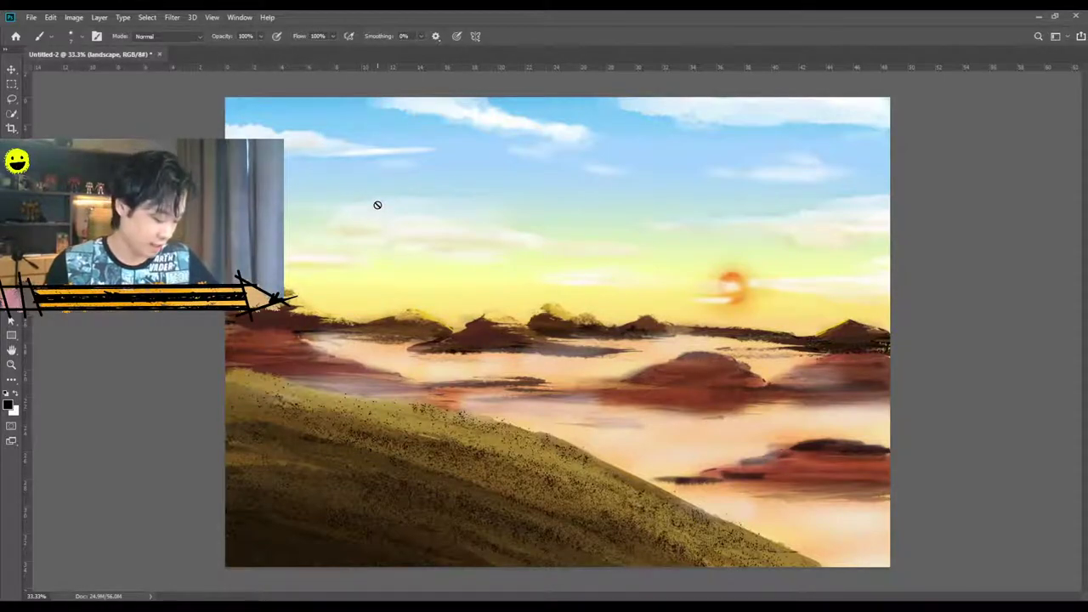
Hide the landscape painting and show the dragon reference images on the blank white canvas.
{"action": "left_click", "coordinate": [943, 429]}
{"action": "left_click", "coordinate": [943, 428]}
{"action": "left_click", "coordinate": [943, 428]}
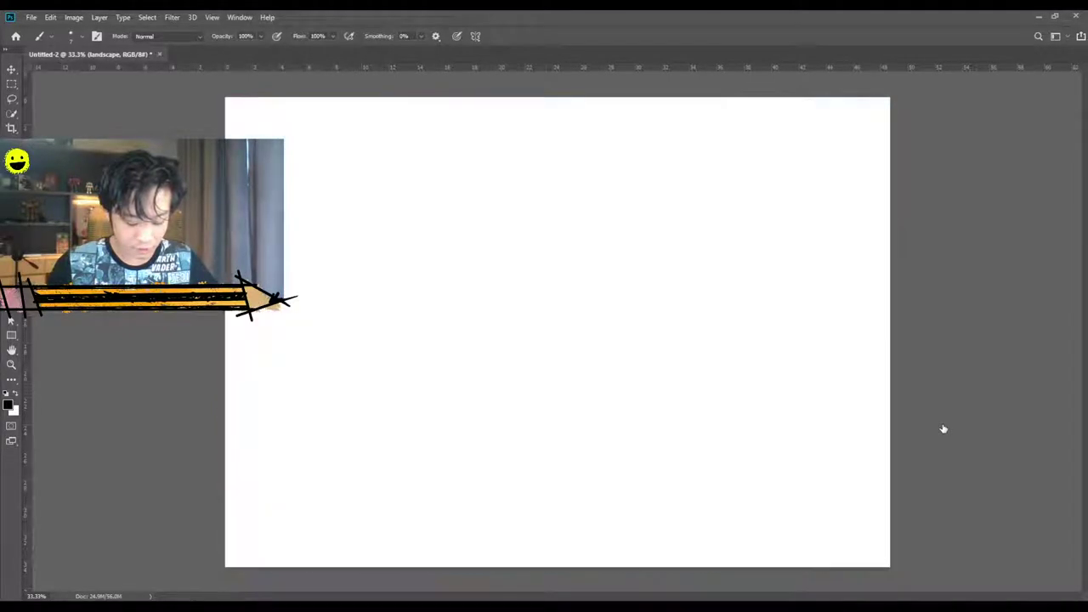
{"action": "left_click", "coordinate": [941, 394]}
{"action": "left_click", "coordinate": [944, 405]}
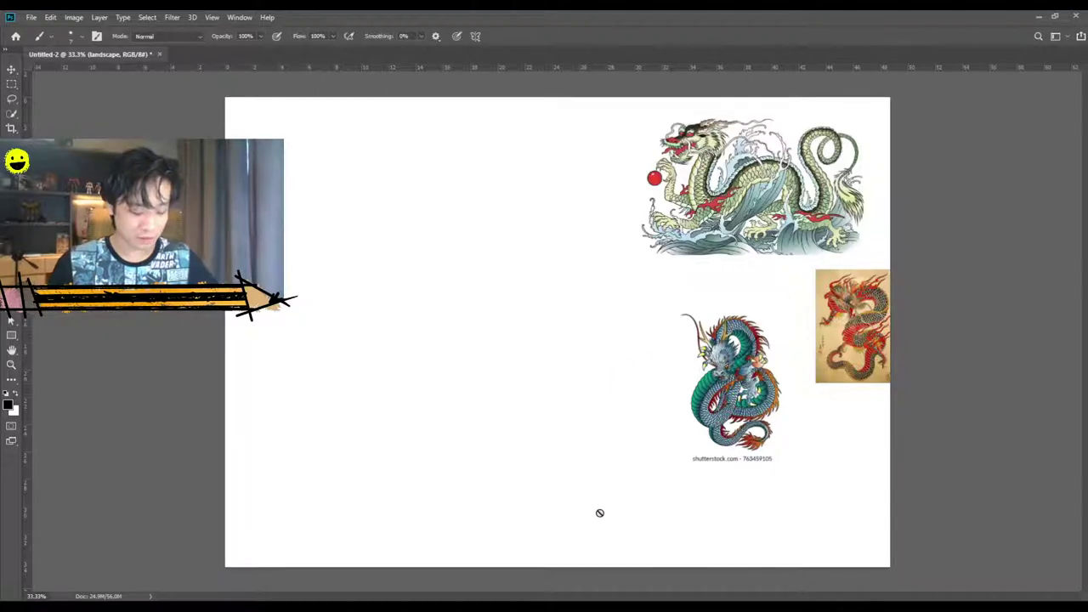
{"action": "key", "text": "ctrl+plus"}
{"action": "key", "text": "ctrl+plus"}
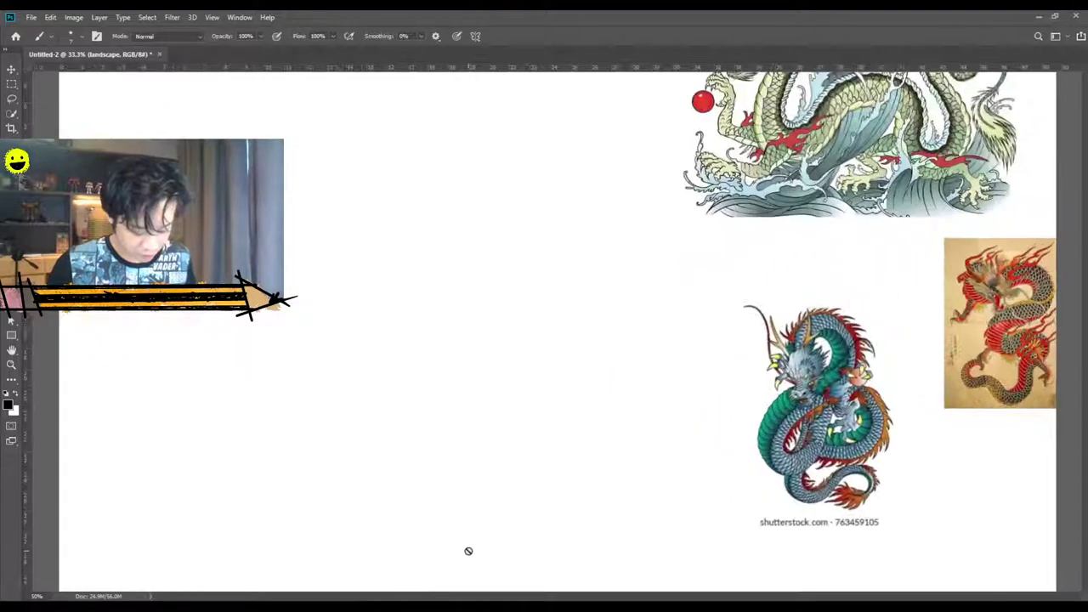
{"action": "key", "text": "ctrl+minus"}
{"action": "key", "text": "ctrl+minus"}
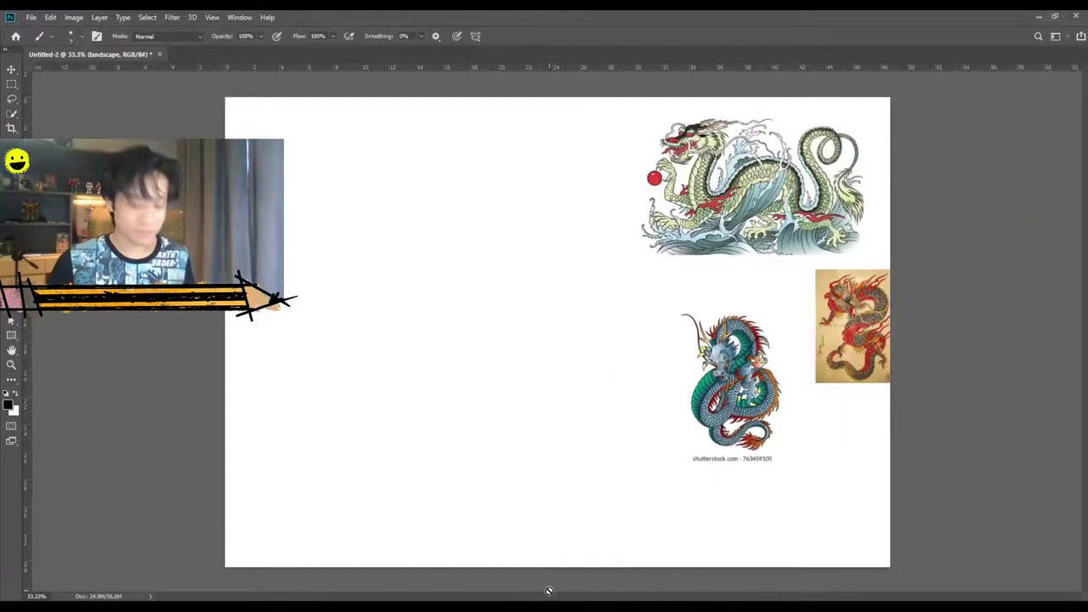
{"action": "scroll", "coordinate": [558, 332], "scroll_direction": "down", "scroll_amount": 2}
{"action": "scroll", "coordinate": [558, 331], "scroll_direction": "up", "scroll_amount": 2}
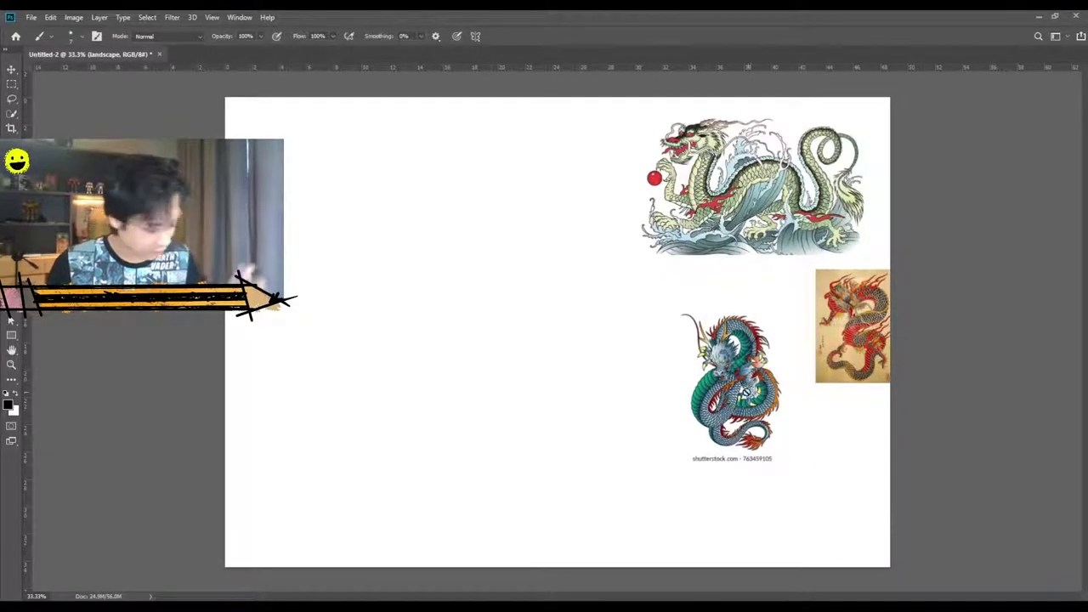
Move the three dragon reference images to the canvas's right edge, stacked vertically so the drawing area is free.
{"action": "left_click", "coordinate": [12, 69]}
{"action": "left_click_drag", "start_coordinate": [776, 205], "coordinate": [913, 185]}
{"action": "left_click_drag", "start_coordinate": [850, 327], "coordinate": [862, 284]}
{"action": "left_click_drag", "start_coordinate": [728, 401], "coordinate": [859, 390]}
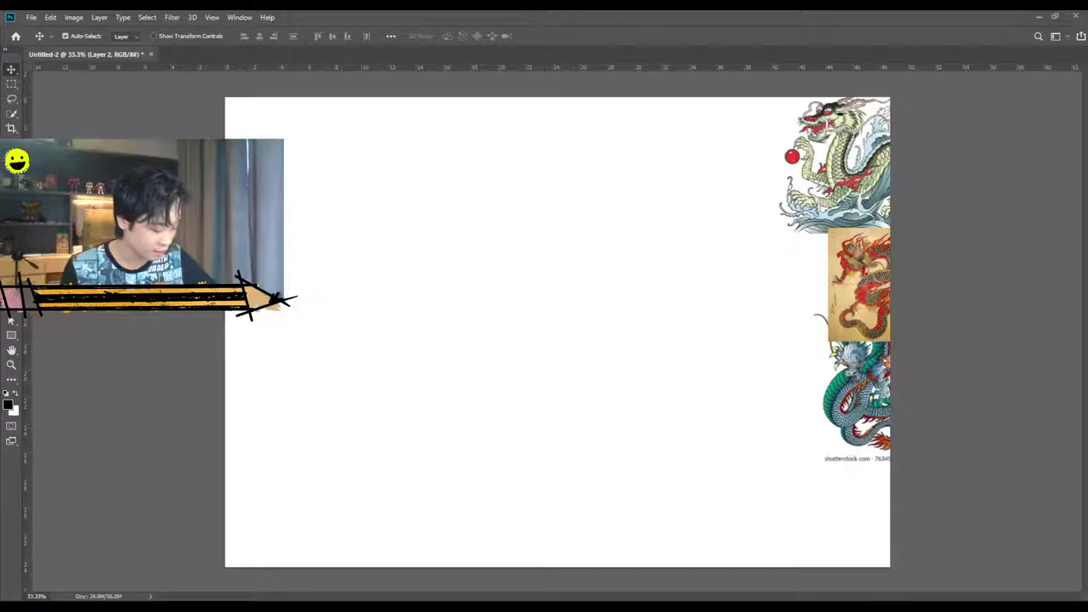
Handwrite "6:00pm – 8pm" with the brush on the canvas and circle "8pm".
{"action": "key", "text": "b"}
{"action": "key", "text": "ctrl+plus"}
{"action": "key", "text": "ctrl+minus"}
{"action": "mouse_move", "coordinate": [332, 253]}
{"action": "left_mouse_down"}
{"action": "mouse_move", "coordinate": [332, 291]}
{"action": "mouse_move", "coordinate": [306, 295]}
{"action": "left_mouse_up"}
{"action": "left_click_drag", "start_coordinate": [367, 255], "coordinate": [370, 256]}
{"action": "mouse_move", "coordinate": [386, 255]}
{"action": "left_mouse_down"}
{"action": "mouse_move", "coordinate": [389, 279]}
{"action": "mouse_move", "coordinate": [385, 258]}
{"action": "left_mouse_up"}
{"action": "mouse_move", "coordinate": [403, 261]}
{"action": "left_mouse_down"}
{"action": "mouse_move", "coordinate": [407, 279]}
{"action": "mouse_move", "coordinate": [446, 277]}
{"action": "left_mouse_up"}
{"action": "mouse_move", "coordinate": [517, 263]}
{"action": "left_mouse_down"}
{"action": "mouse_move", "coordinate": [534, 285]}
{"action": "mouse_move", "coordinate": [528, 279]}
{"action": "mouse_move", "coordinate": [567, 274]}
{"action": "mouse_move", "coordinate": [553, 210]}
{"action": "left_mouse_up"}
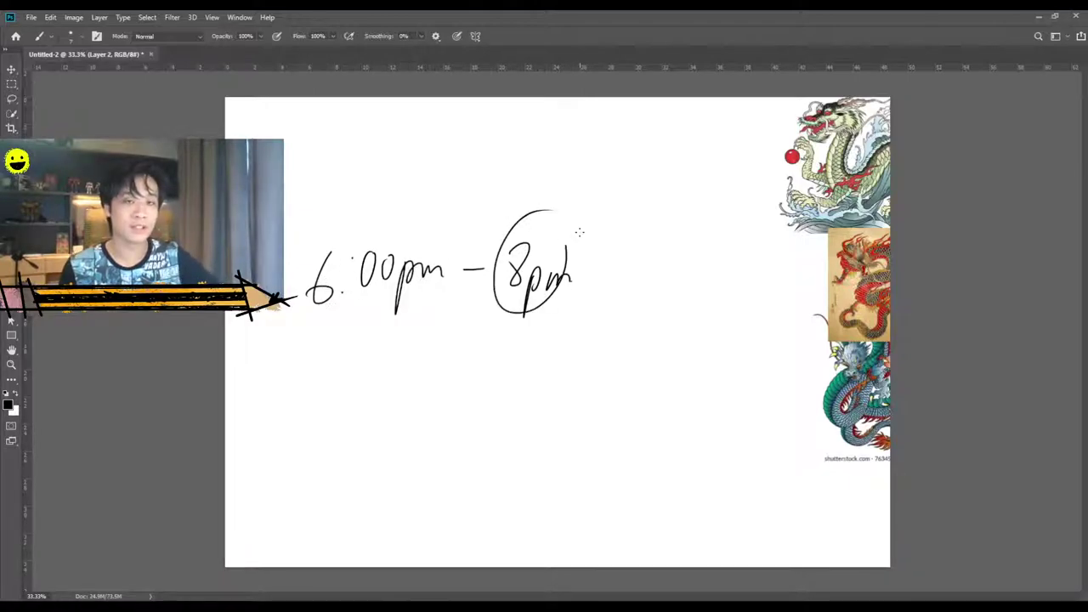
Handwrite "– 10pm" and "12 pm." on two lines beneath the circled 8pm.
{"action": "left_click_drag", "start_coordinate": [432, 353], "coordinate": [466, 350]}
{"action": "mouse_move", "coordinate": [503, 341]}
{"action": "left_mouse_down"}
{"action": "mouse_move", "coordinate": [500, 366]}
{"action": "mouse_move", "coordinate": [519, 345]}
{"action": "left_mouse_up"}
{"action": "mouse_move", "coordinate": [531, 354]}
{"action": "left_mouse_down"}
{"action": "mouse_move", "coordinate": [527, 374]}
{"action": "mouse_move", "coordinate": [581, 361]}
{"action": "left_mouse_up"}
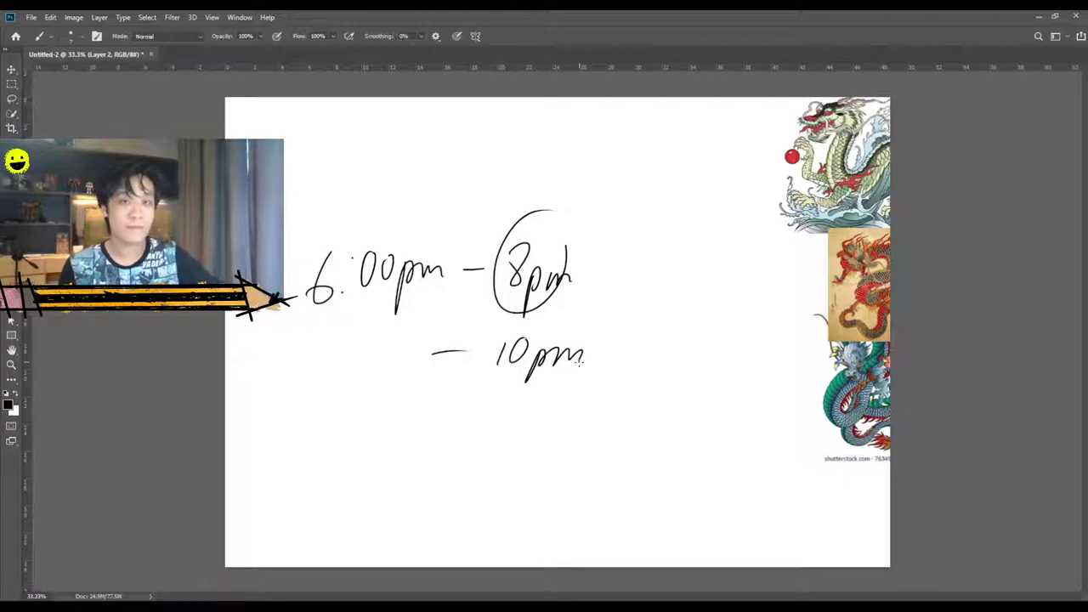
{"action": "left_click_drag", "start_coordinate": [491, 407], "coordinate": [488, 434]}
{"action": "left_click_drag", "start_coordinate": [507, 413], "coordinate": [529, 432]}
{"action": "mouse_move", "coordinate": [536, 433]}
{"action": "left_mouse_down"}
{"action": "mouse_move", "coordinate": [535, 467]}
{"action": "mouse_move", "coordinate": [591, 432]}
{"action": "left_mouse_up"}
{"action": "left_click", "coordinate": [594, 431]}
Underline the 6:00pm – 8pm line and handwrite "2 hours" above it.
{"action": "mouse_move", "coordinate": [580, 300]}
{"action": "left_mouse_down"}
{"action": "mouse_move", "coordinate": [281, 345]}
{"action": "mouse_move", "coordinate": [391, 330]}
{"action": "left_mouse_up"}
{"action": "mouse_move", "coordinate": [375, 190]}
{"action": "left_mouse_down"}
{"action": "mouse_move", "coordinate": [377, 217]}
{"action": "mouse_move", "coordinate": [405, 211]}
{"action": "left_mouse_up"}
{"action": "left_click_drag", "start_coordinate": [428, 171], "coordinate": [426, 204]}
{"action": "left_click_drag", "start_coordinate": [426, 194], "coordinate": [466, 197]}
{"action": "mouse_move", "coordinate": [466, 185]}
{"action": "left_mouse_down"}
{"action": "mouse_move", "coordinate": [484, 196]}
{"action": "mouse_move", "coordinate": [498, 179]}
{"action": "left_mouse_up"}
{"action": "left_click_drag", "start_coordinate": [509, 170], "coordinate": [500, 193]}
Handwrite "GMT+8" beneath the underlined times and "Saturday" above "2 hours".
{"action": "mouse_move", "coordinate": [303, 372]}
{"action": "left_mouse_down"}
{"action": "mouse_move", "coordinate": [294, 383]}
{"action": "mouse_move", "coordinate": [304, 423]}
{"action": "left_mouse_up"}
{"action": "mouse_move", "coordinate": [315, 387]}
{"action": "left_mouse_down"}
{"action": "mouse_move", "coordinate": [309, 421]}
{"action": "mouse_move", "coordinate": [340, 400]}
{"action": "mouse_move", "coordinate": [359, 429]}
{"action": "mouse_move", "coordinate": [405, 408]}
{"action": "left_mouse_up"}
{"action": "mouse_move", "coordinate": [387, 392]}
{"action": "left_mouse_down"}
{"action": "mouse_move", "coordinate": [384, 425]}
{"action": "mouse_move", "coordinate": [414, 407]}
{"action": "left_mouse_up"}
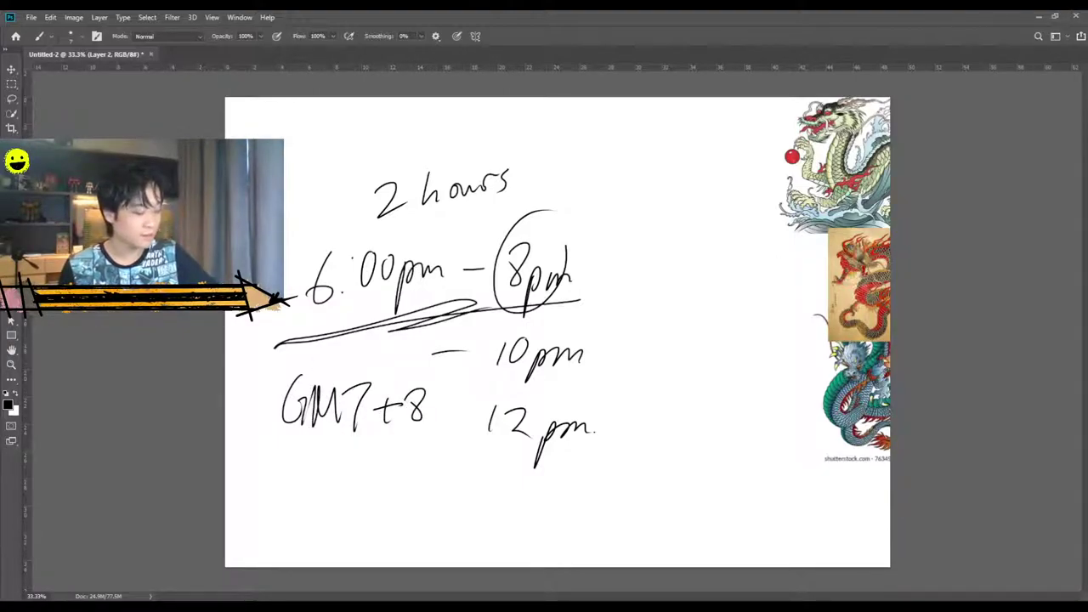
{"action": "key", "text": "e"}
{"action": "key", "text": "b"}
{"action": "mouse_move", "coordinate": [282, 127]}
{"action": "left_mouse_down"}
{"action": "mouse_move", "coordinate": [273, 144]}
{"action": "mouse_move", "coordinate": [309, 175]}
{"action": "left_mouse_up"}
{"action": "mouse_move", "coordinate": [316, 129]}
{"action": "left_mouse_down"}
{"action": "mouse_move", "coordinate": [318, 174]}
{"action": "mouse_move", "coordinate": [332, 141]}
{"action": "left_mouse_up"}
{"action": "left_click_drag", "start_coordinate": [323, 144], "coordinate": [362, 140]}
{"action": "mouse_move", "coordinate": [369, 145]}
{"action": "left_mouse_down"}
{"action": "mouse_move", "coordinate": [374, 158]}
{"action": "mouse_move", "coordinate": [409, 167]}
{"action": "left_mouse_up"}
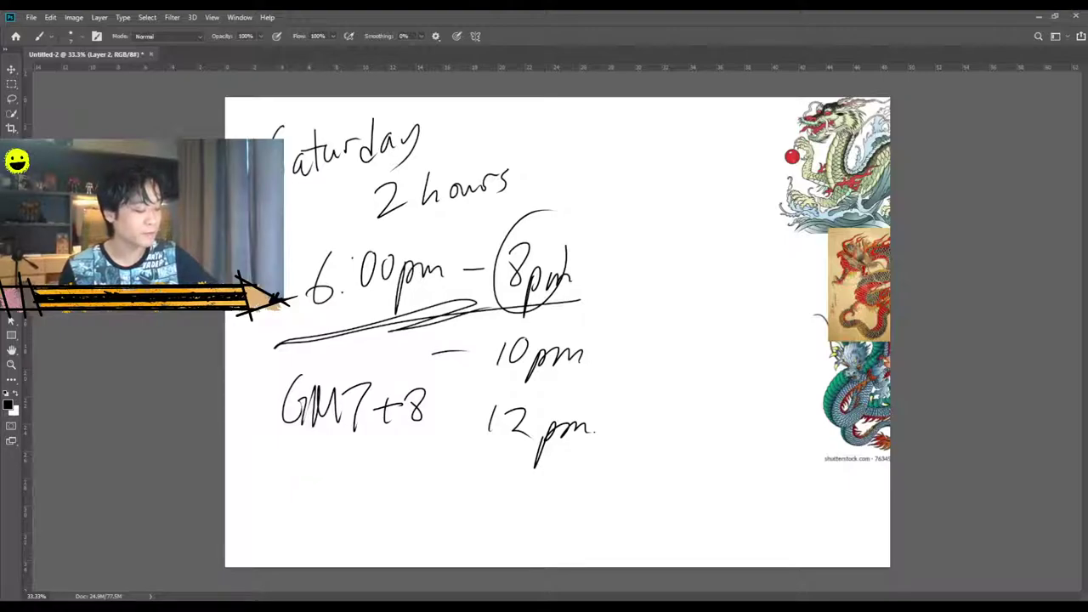
Erase all the handwritten schedule notes from the canvas with the Eraser.
{"action": "key", "text": "e"}
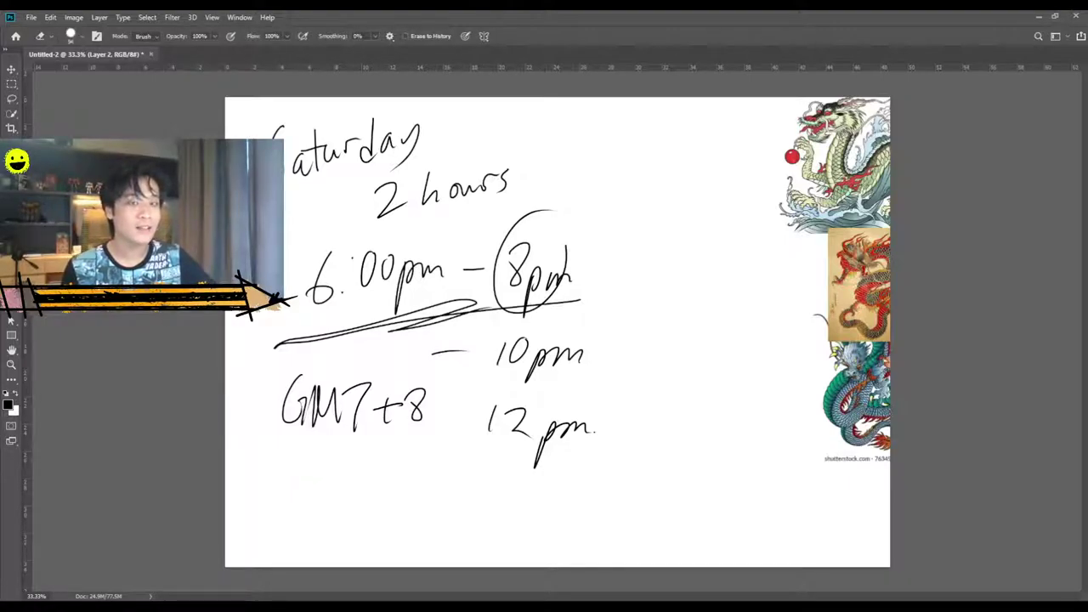
{"action": "left_click_drag", "start_coordinate": [277, 136], "coordinate": [279, 132]}
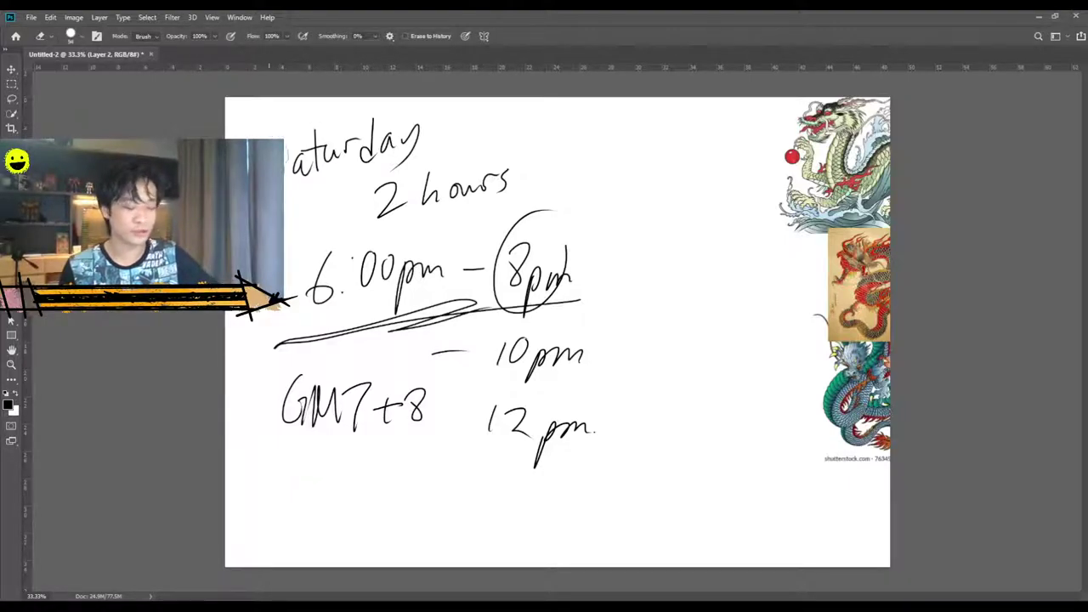
{"action": "mouse_move", "coordinate": [291, 201]}
{"action": "left_mouse_down"}
{"action": "mouse_move", "coordinate": [343, 192]}
{"action": "mouse_move", "coordinate": [371, 233]}
{"action": "mouse_move", "coordinate": [326, 330]}
{"action": "mouse_move", "coordinate": [329, 309]}
{"action": "mouse_move", "coordinate": [250, 405]}
{"action": "mouse_move", "coordinate": [260, 389]}
{"action": "mouse_move", "coordinate": [340, 354]}
{"action": "mouse_move", "coordinate": [354, 307]}
{"action": "mouse_move", "coordinate": [296, 415]}
{"action": "mouse_move", "coordinate": [343, 435]}
{"action": "mouse_move", "coordinate": [395, 397]}
{"action": "left_mouse_up"}
{"action": "mouse_move", "coordinate": [401, 134]}
{"action": "left_mouse_down"}
{"action": "mouse_move", "coordinate": [390, 177]}
{"action": "mouse_move", "coordinate": [333, 117]}
{"action": "mouse_move", "coordinate": [375, 258]}
{"action": "mouse_move", "coordinate": [405, 173]}
{"action": "mouse_move", "coordinate": [445, 152]}
{"action": "mouse_move", "coordinate": [502, 242]}
{"action": "mouse_move", "coordinate": [511, 173]}
{"action": "mouse_move", "coordinate": [549, 247]}
{"action": "mouse_move", "coordinate": [580, 269]}
{"action": "mouse_move", "coordinate": [580, 381]}
{"action": "mouse_move", "coordinate": [537, 505]}
{"action": "left_mouse_up"}
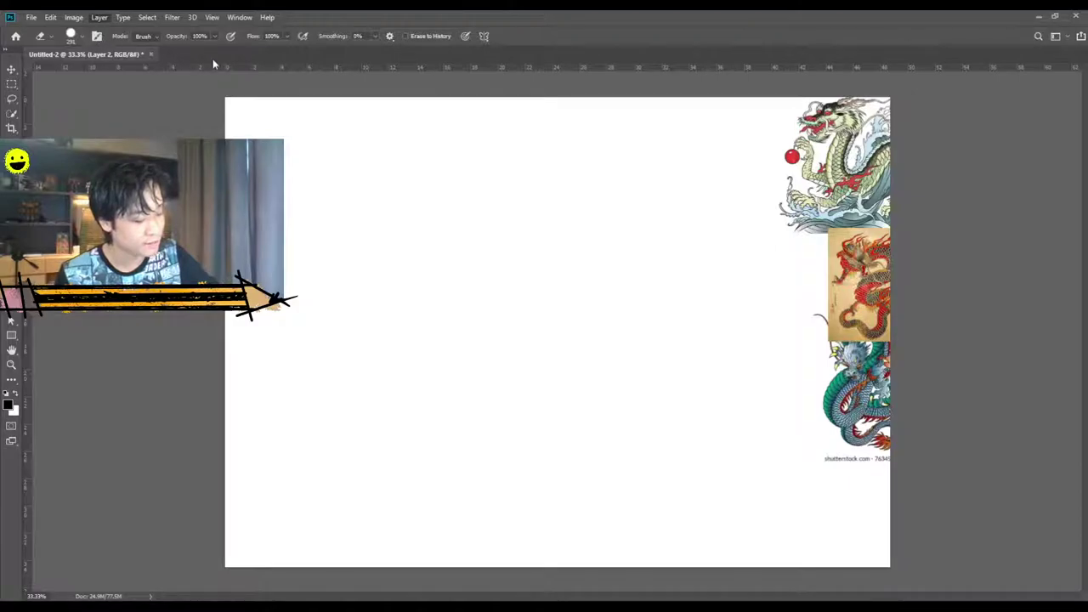
Select Reference in the layers and create a new layer named "sketch".
{"action": "left_click", "coordinate": [639, 203]}
{"action": "left_click", "coordinate": [1015, 348]}
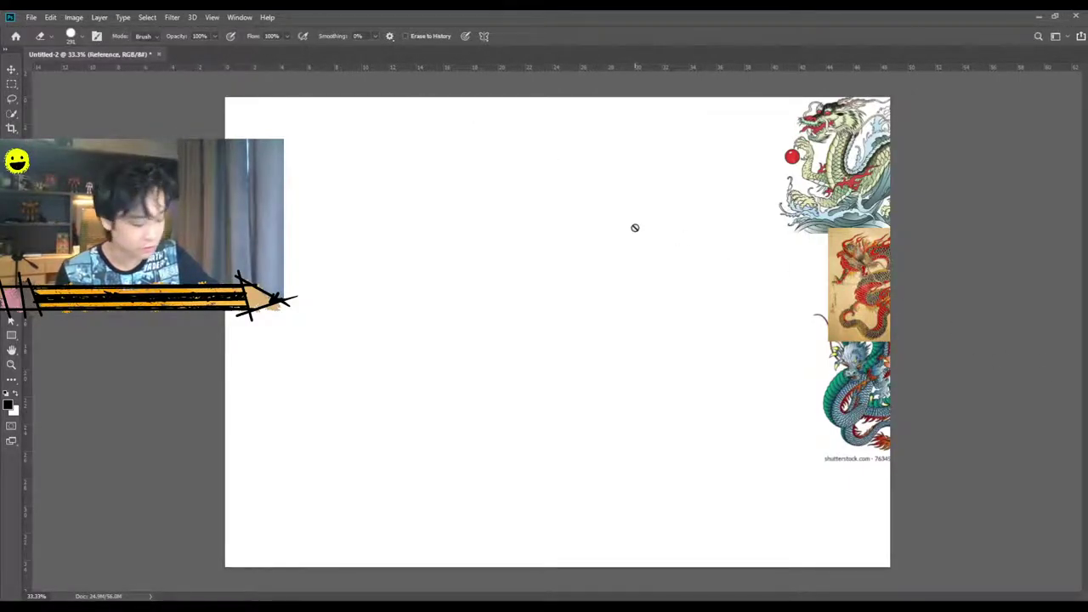
{"action": "left_click", "coordinate": [233, 32]}
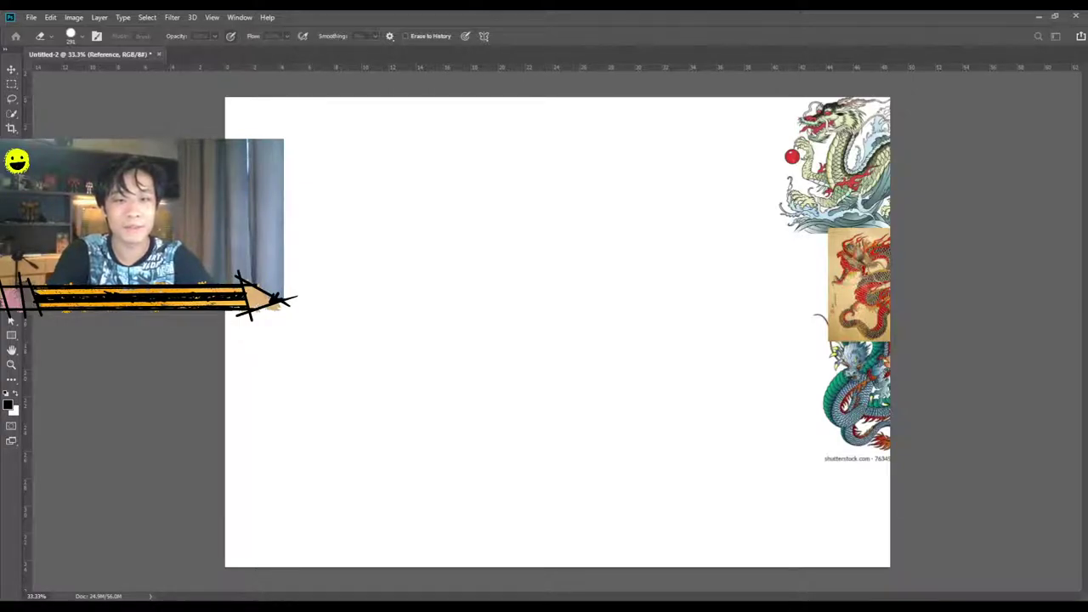
{"action": "key", "text": "Return"}
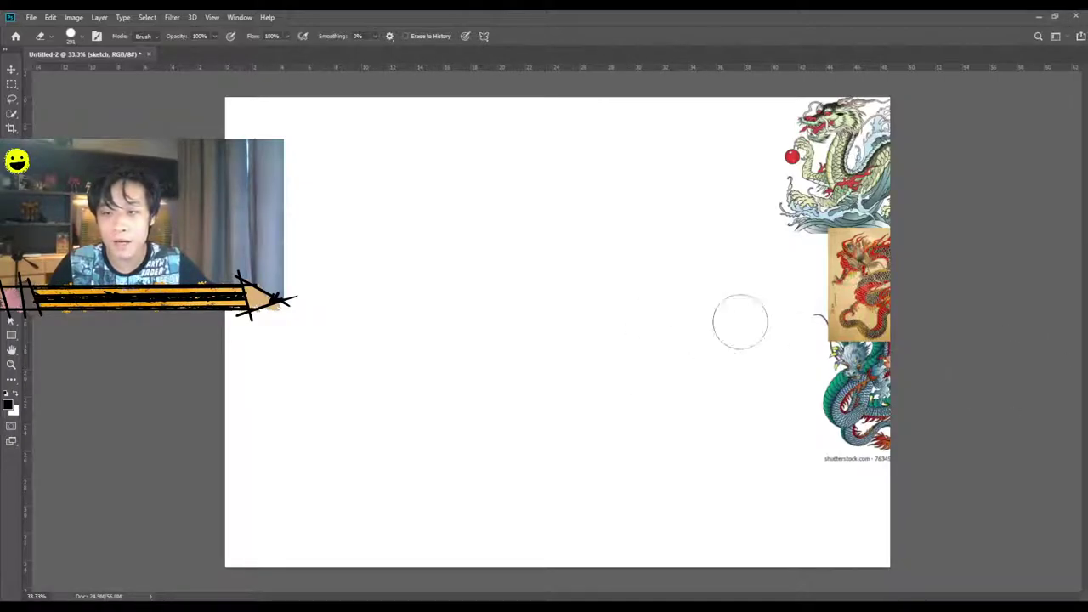
{"action": "key", "text": "b"}
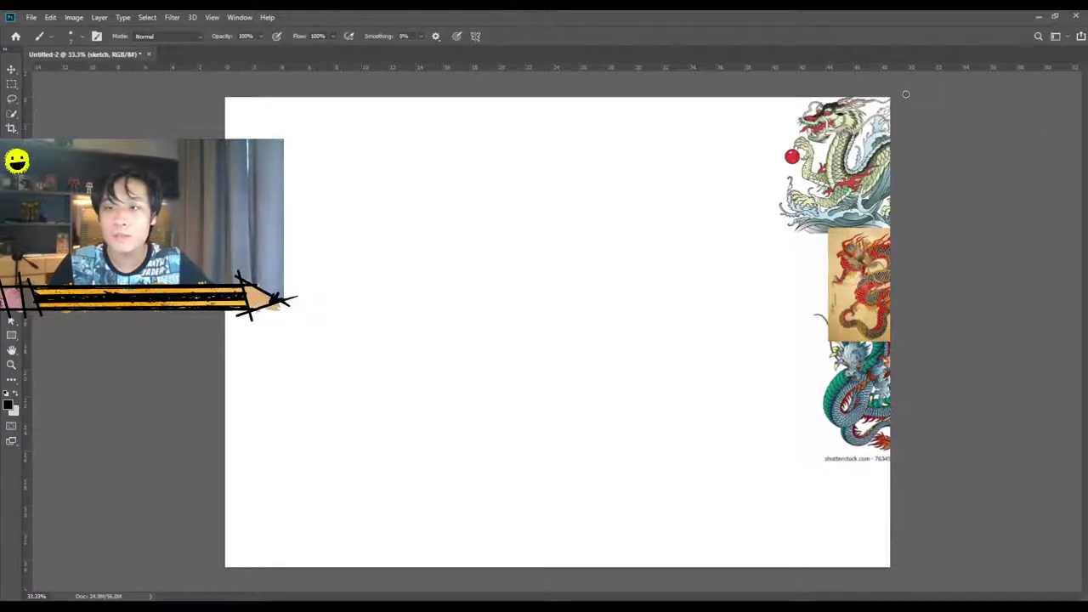
{"action": "left_click_drag", "start_coordinate": [448, 201], "coordinate": [392, 335]}
{"action": "left_click_drag", "start_coordinate": [432, 221], "coordinate": [388, 342]}
{"action": "key", "text": "ctrl+z"}
{"action": "key", "text": "ctrl+z"}
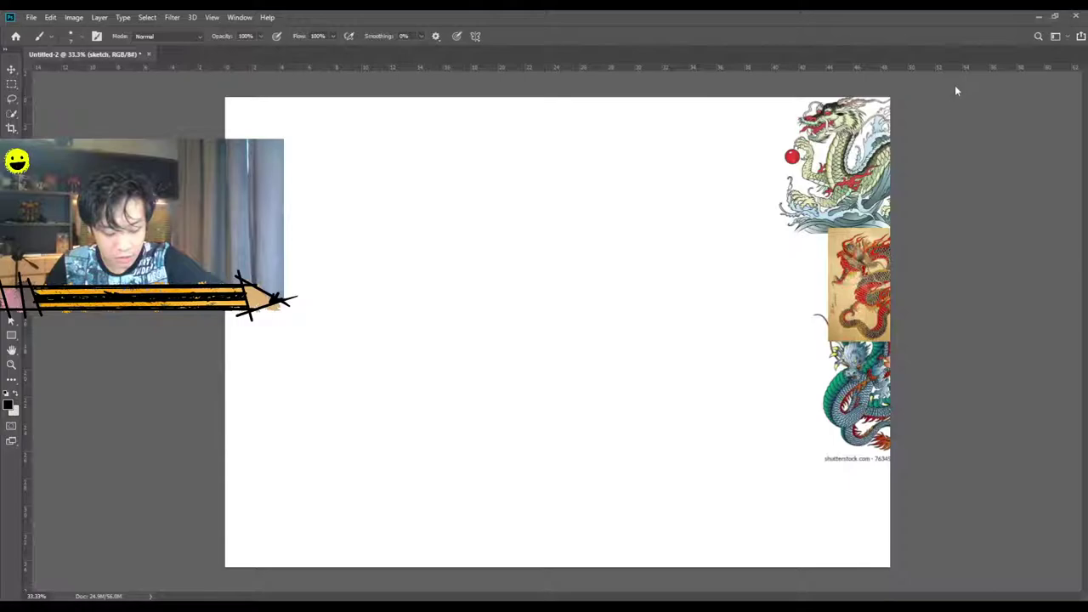
Switch the brush colour to light grey, test it with two curved strokes and erase them.
{"action": "key", "text": "x"}
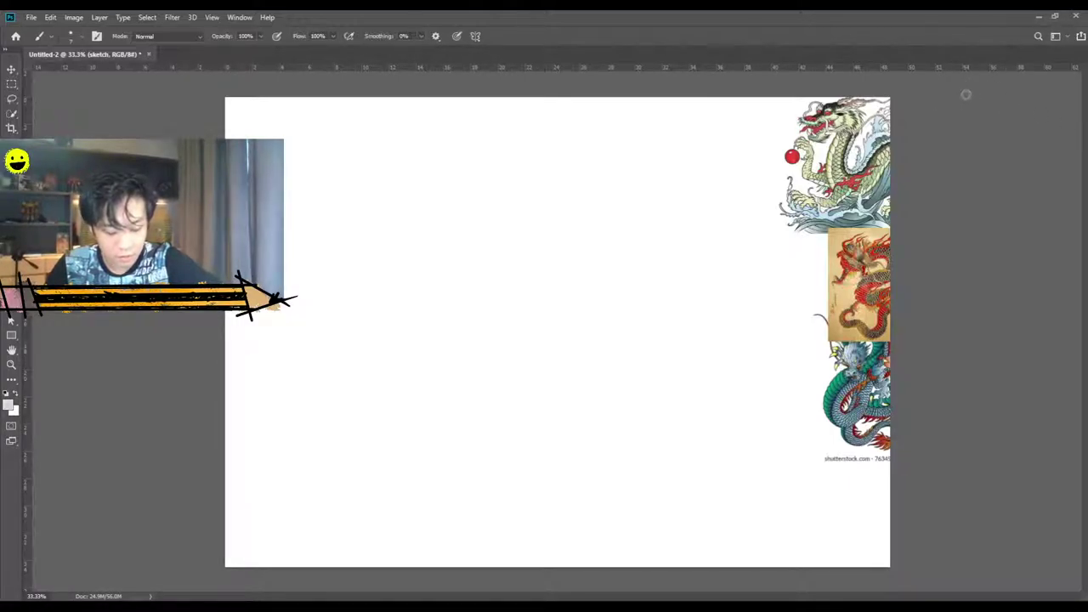
{"action": "left_click_drag", "start_coordinate": [537, 238], "coordinate": [491, 340]}
{"action": "left_click_drag", "start_coordinate": [514, 235], "coordinate": [465, 344]}
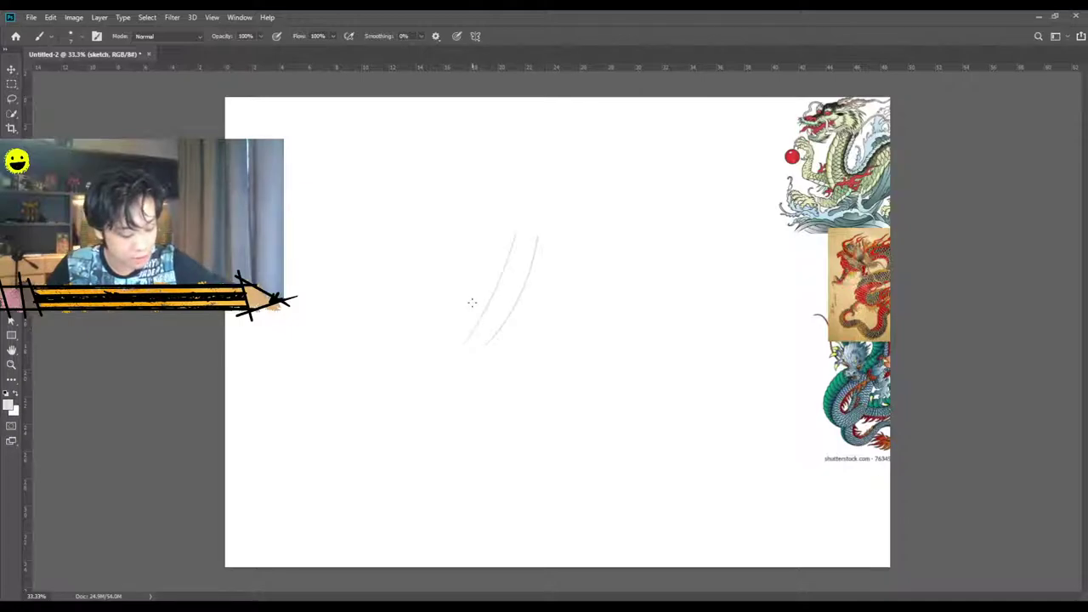
{"action": "key", "text": "e"}
{"action": "mouse_move", "coordinate": [542, 221]}
{"action": "left_mouse_down"}
{"action": "mouse_move", "coordinate": [473, 368]}
{"action": "mouse_move", "coordinate": [491, 301]}
{"action": "mouse_move", "coordinate": [450, 345]}
{"action": "left_mouse_up"}
{"action": "key", "text": "b"}
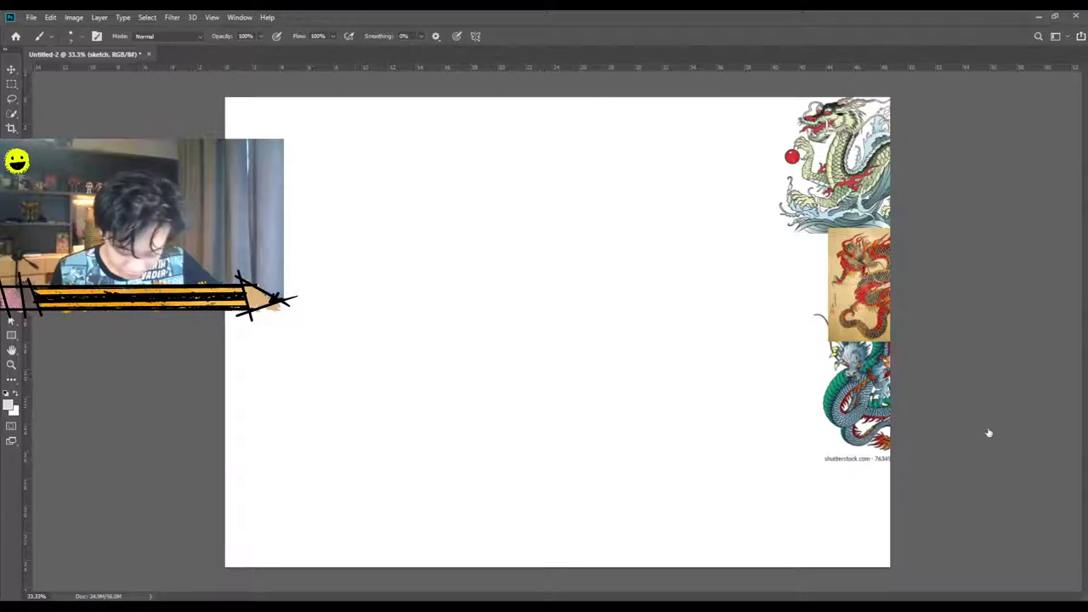
Show the landscape painting behind the dragon references for a look and hide it again.
{"action": "left_click", "coordinate": [945, 448]}
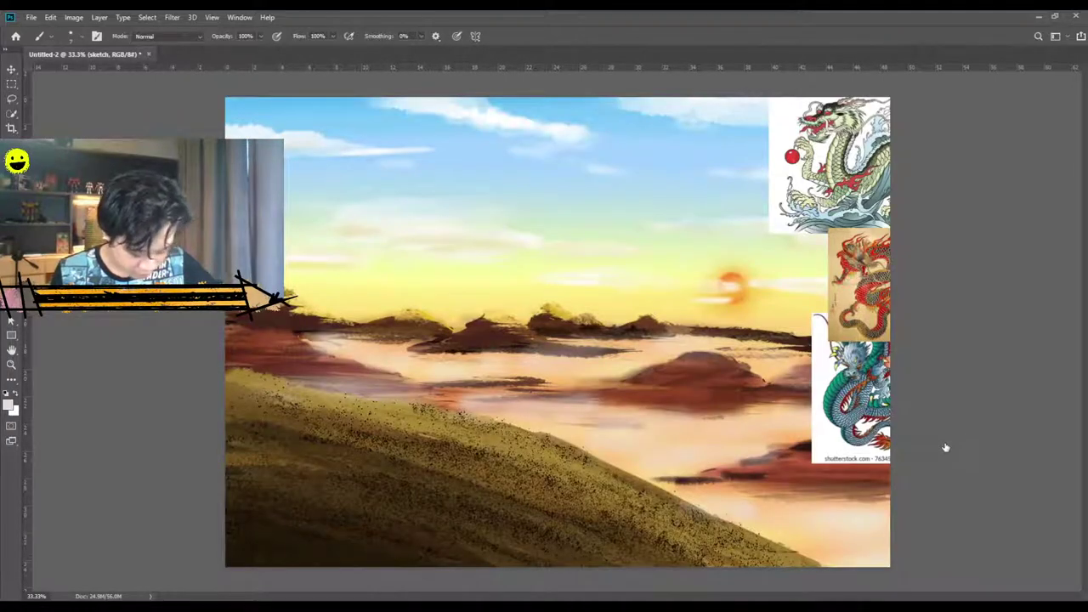
{"action": "key", "text": "ctrl+shift+z"}
{"action": "key", "text": "ctrl+z"}
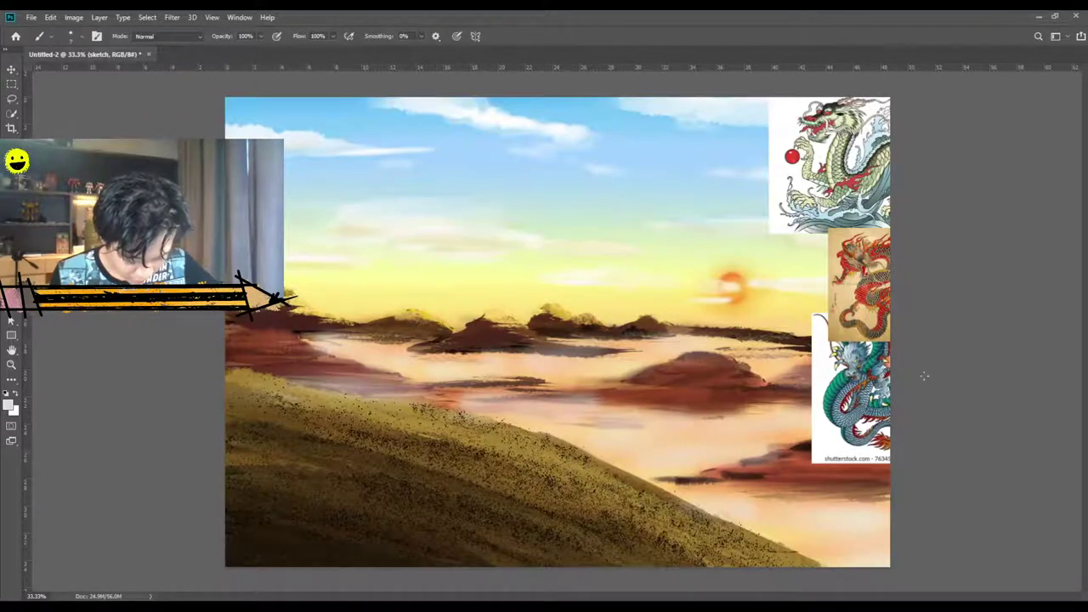
{"action": "key", "text": "ctrl+shift+z"}
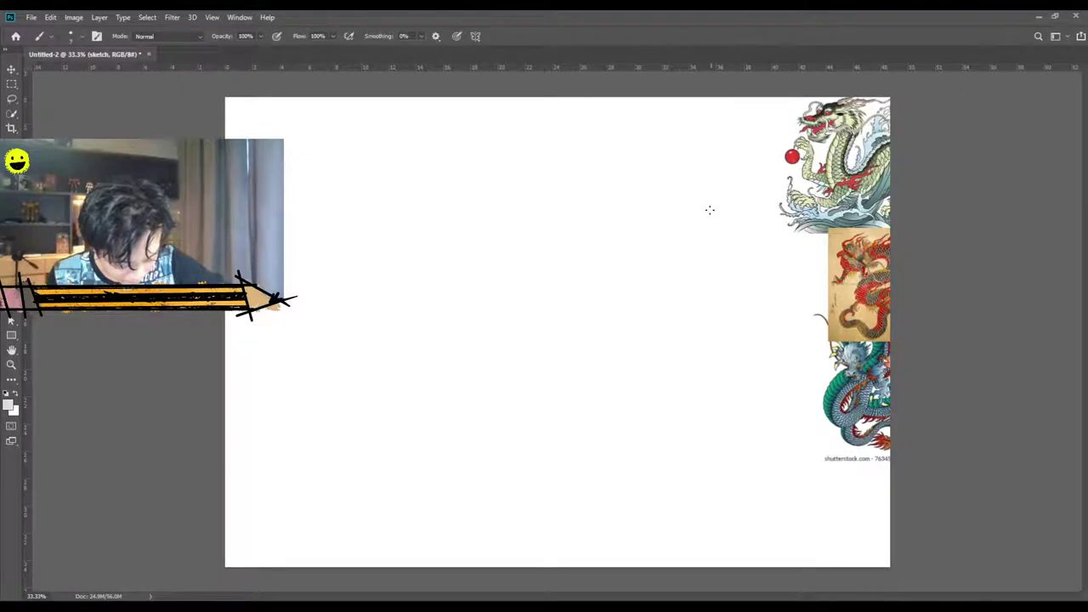
Sketch a rough oval for the dragon's head beside the references and move it slightly down towards them.
{"action": "mouse_move", "coordinate": [731, 184]}
{"action": "left_mouse_down"}
{"action": "mouse_move", "coordinate": [719, 212]}
{"action": "mouse_move", "coordinate": [687, 183]}
{"action": "left_mouse_up"}
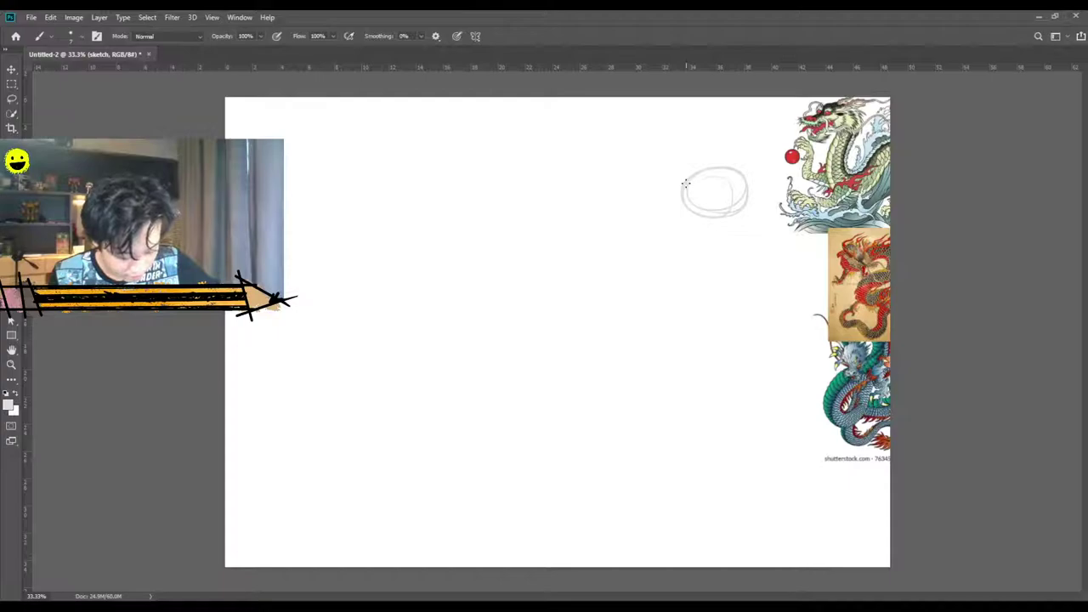
{"action": "key", "text": "v"}
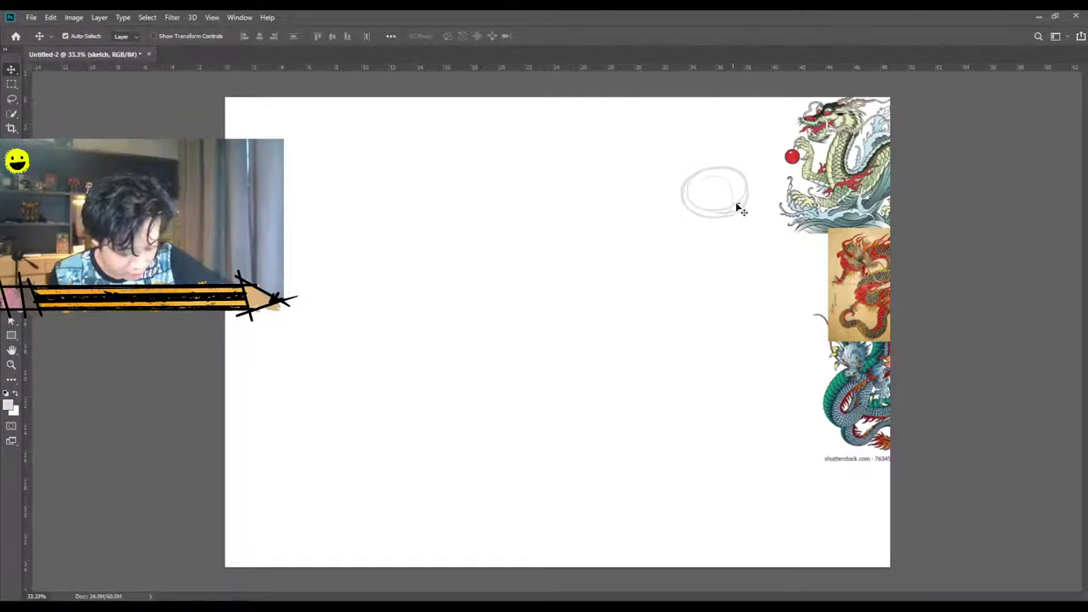
{"action": "mouse_move", "coordinate": [727, 220]}
{"action": "left_mouse_down"}
{"action": "mouse_move", "coordinate": [725, 250]}
{"action": "mouse_move", "coordinate": [755, 264]}
{"action": "left_mouse_up"}
Sketch an elongated oval for the dragon's snout below the head oval and add loose contour lines around both.
{"action": "key", "text": "b"}
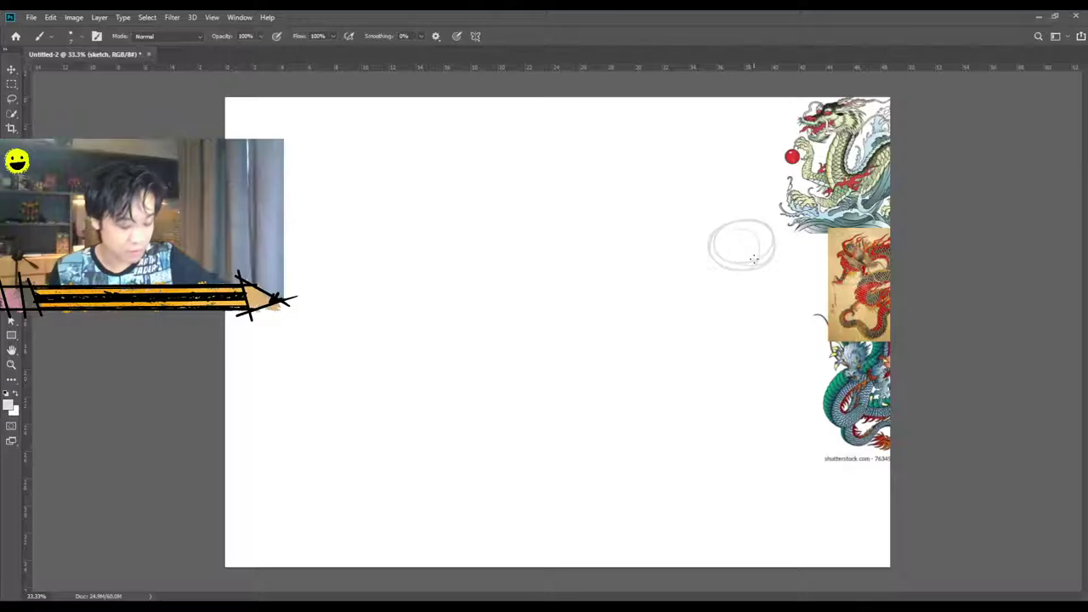
{"action": "mouse_move", "coordinate": [767, 266]}
{"action": "left_mouse_down"}
{"action": "mouse_move", "coordinate": [776, 308]}
{"action": "mouse_move", "coordinate": [753, 250]}
{"action": "mouse_move", "coordinate": [755, 322]}
{"action": "mouse_move", "coordinate": [736, 288]}
{"action": "mouse_move", "coordinate": [757, 261]}
{"action": "mouse_move", "coordinate": [781, 304]}
{"action": "left_mouse_up"}
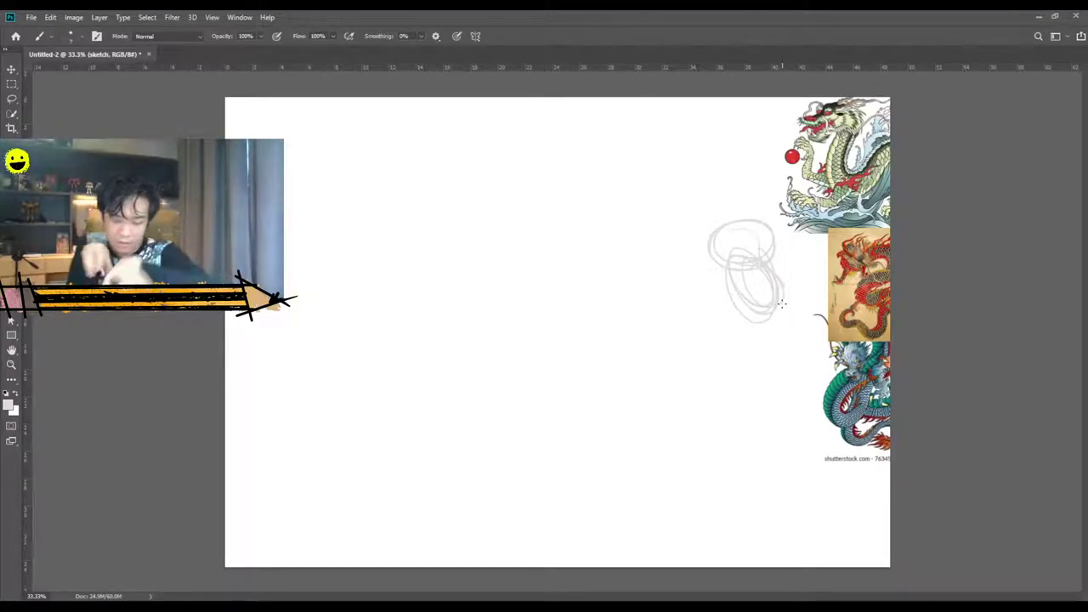
{"action": "left_click_drag", "start_coordinate": [770, 255], "coordinate": [775, 269]}
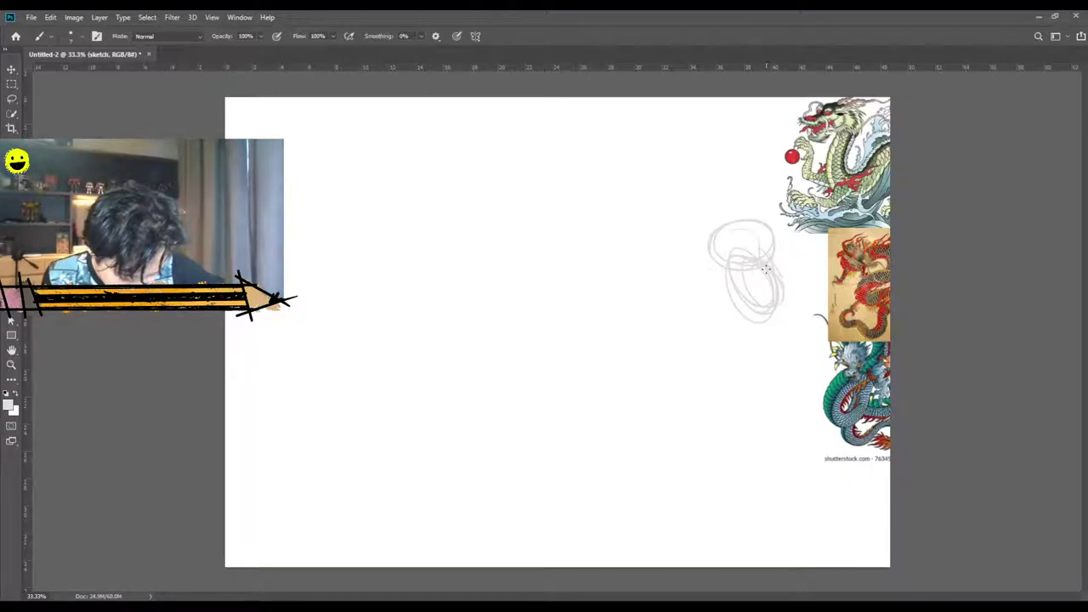
{"action": "left_click_drag", "start_coordinate": [773, 230], "coordinate": [783, 314]}
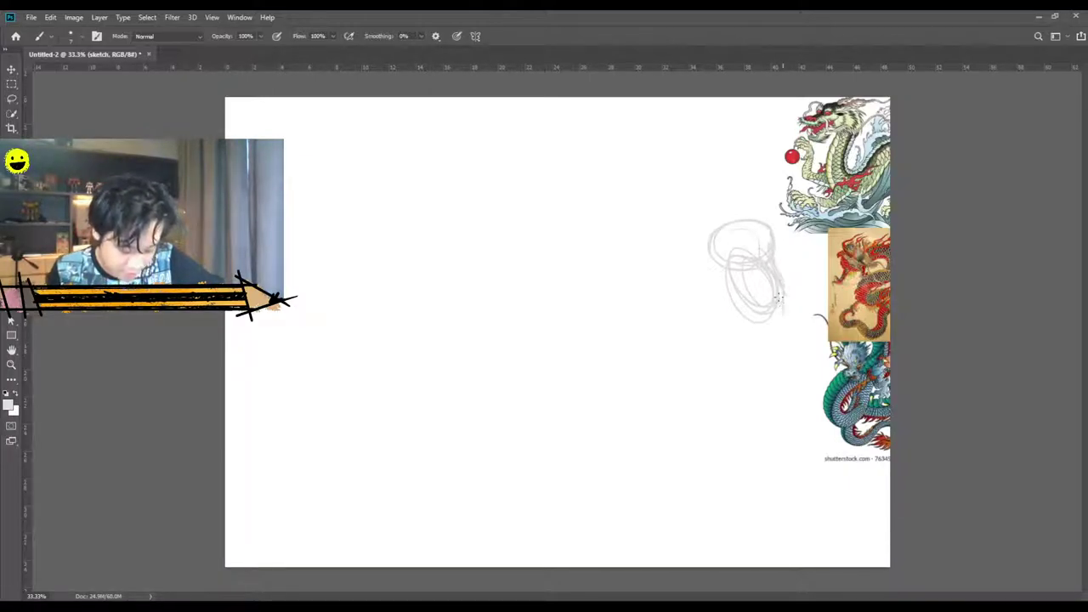
{"action": "mouse_move", "coordinate": [765, 218]}
{"action": "left_mouse_down"}
{"action": "mouse_move", "coordinate": [720, 214]}
{"action": "mouse_move", "coordinate": [704, 228]}
{"action": "mouse_move", "coordinate": [773, 256]}
{"action": "left_mouse_up"}
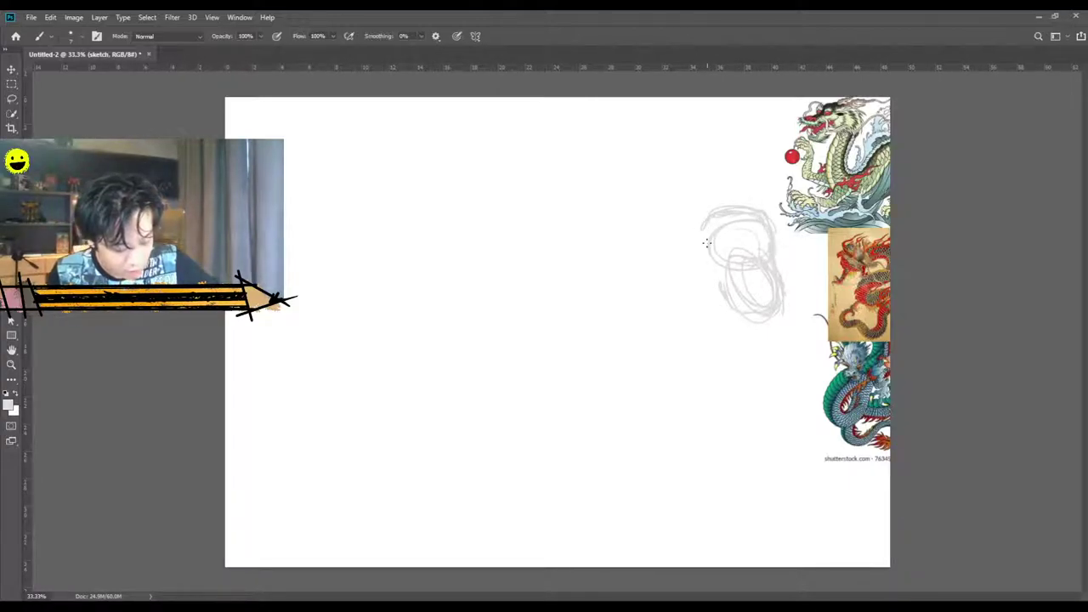
{"action": "mouse_move", "coordinate": [710, 214]}
{"action": "left_mouse_down"}
{"action": "mouse_move", "coordinate": [708, 259]}
{"action": "mouse_move", "coordinate": [744, 270]}
{"action": "mouse_move", "coordinate": [709, 271]}
{"action": "left_mouse_up"}
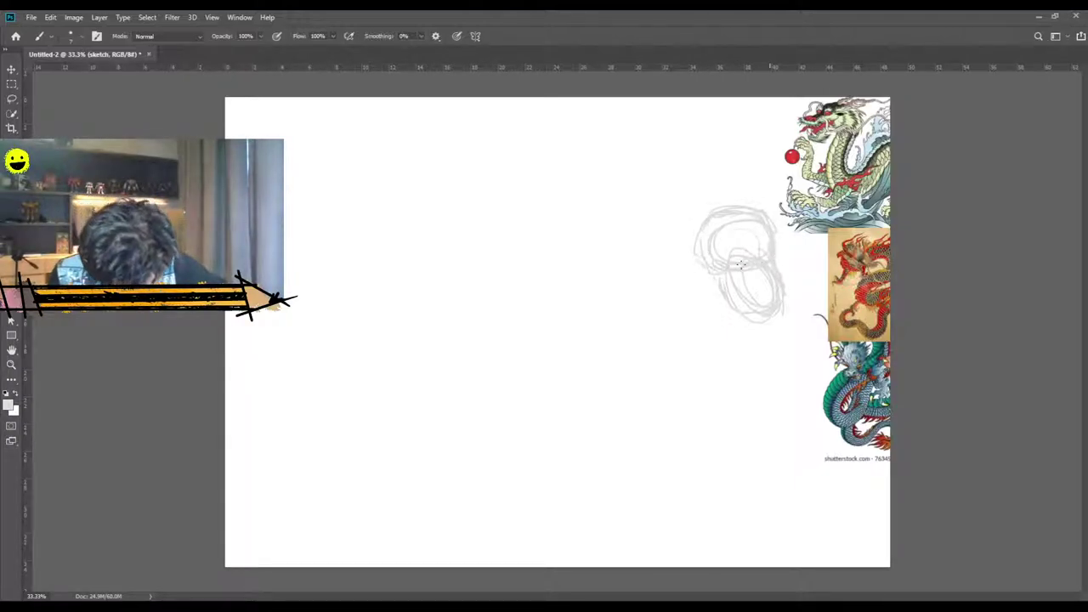
Sketch vertical centre guide lines through the dragon's head and snout.
{"action": "left_click_drag", "start_coordinate": [745, 217], "coordinate": [748, 309]}
{"action": "left_click_drag", "start_coordinate": [747, 199], "coordinate": [767, 307]}
{"action": "left_click_drag", "start_coordinate": [754, 271], "coordinate": [762, 299]}
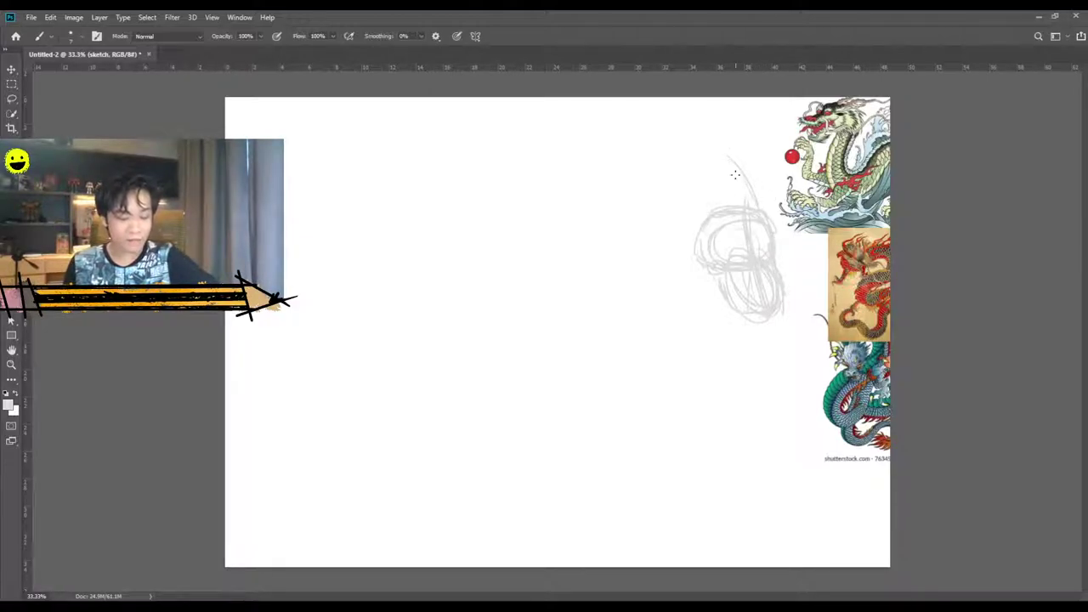
Sketch the dragon's neck as two roughly parallel curves arching up and left from the top of the head.
{"action": "left_click_drag", "start_coordinate": [725, 153], "coordinate": [703, 137]}
{"action": "left_click_drag", "start_coordinate": [704, 211], "coordinate": [641, 167]}
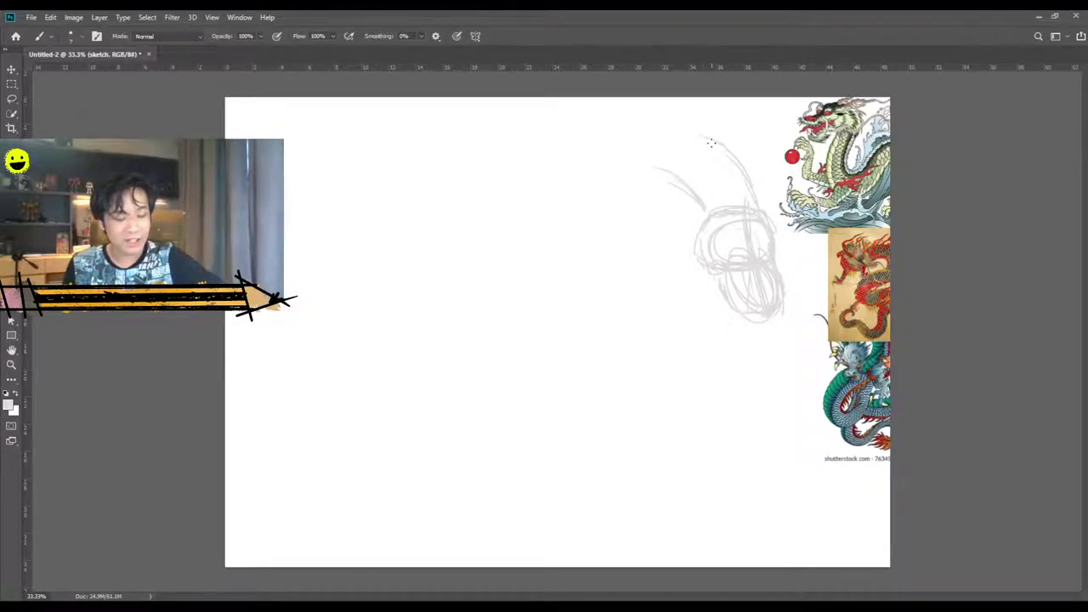
{"action": "mouse_move", "coordinate": [708, 140]}
{"action": "left_mouse_down"}
{"action": "mouse_move", "coordinate": [630, 138]}
{"action": "mouse_move", "coordinate": [679, 130]}
{"action": "mouse_move", "coordinate": [583, 135]}
{"action": "mouse_move", "coordinate": [749, 176]}
{"action": "left_mouse_up"}
{"action": "mouse_move", "coordinate": [655, 168]}
{"action": "left_mouse_down"}
{"action": "mouse_move", "coordinate": [612, 161]}
{"action": "mouse_move", "coordinate": [590, 172]}
{"action": "left_mouse_up"}
{"action": "mouse_move", "coordinate": [689, 194]}
{"action": "left_mouse_down"}
{"action": "mouse_move", "coordinate": [553, 182]}
{"action": "mouse_move", "coordinate": [572, 182]}
{"action": "left_mouse_up"}
{"action": "left_click_drag", "start_coordinate": [572, 124], "coordinate": [500, 165]}
{"action": "left_click_drag", "start_coordinate": [575, 177], "coordinate": [527, 213]}
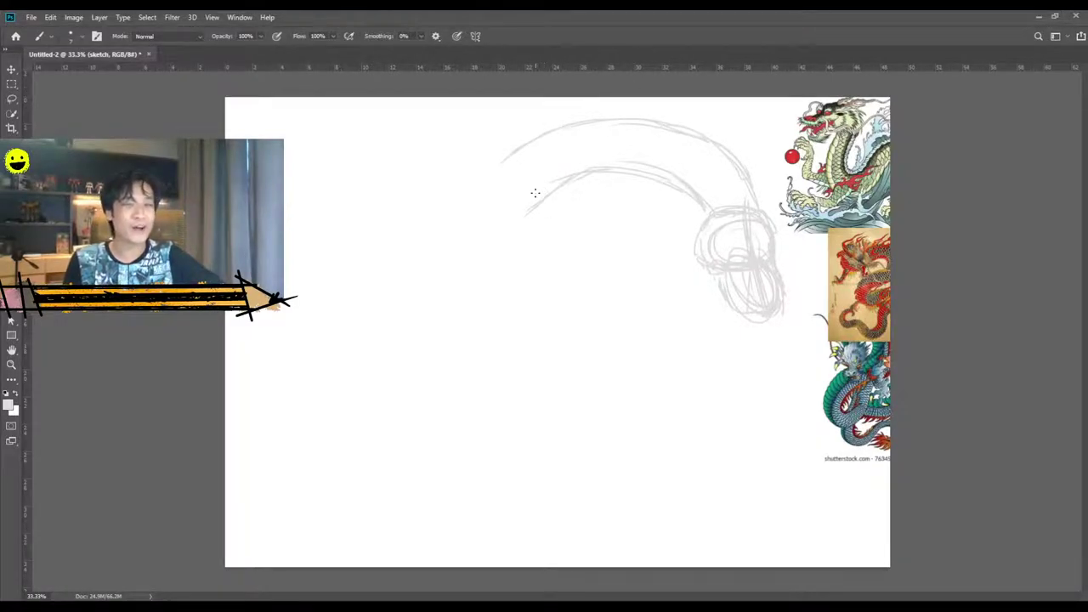
Extend both contours of the dragon's body from the neck down and left towards the lower-left of the canvas.
{"action": "mouse_move", "coordinate": [531, 138]}
{"action": "left_mouse_down"}
{"action": "mouse_move", "coordinate": [456, 216]}
{"action": "mouse_move", "coordinate": [509, 153]}
{"action": "mouse_move", "coordinate": [466, 231]}
{"action": "left_mouse_up"}
{"action": "left_click_drag", "start_coordinate": [556, 192], "coordinate": [472, 353]}
{"action": "left_click_drag", "start_coordinate": [459, 223], "coordinate": [428, 323]}
{"action": "mouse_move", "coordinate": [442, 281]}
{"action": "left_mouse_down"}
{"action": "mouse_move", "coordinate": [426, 324]}
{"action": "mouse_move", "coordinate": [346, 401]}
{"action": "left_mouse_up"}
{"action": "left_click_drag", "start_coordinate": [388, 368], "coordinate": [322, 387]}
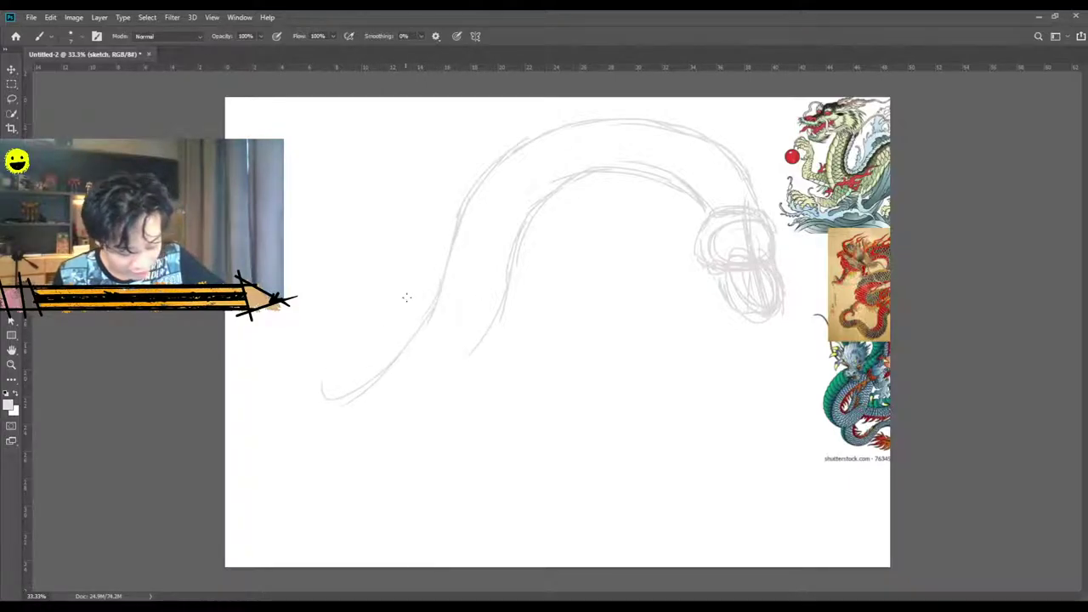
{"action": "left_click_drag", "start_coordinate": [511, 276], "coordinate": [401, 429]}
{"action": "mouse_move", "coordinate": [459, 379]}
{"action": "left_mouse_down"}
{"action": "mouse_move", "coordinate": [374, 447]}
{"action": "mouse_move", "coordinate": [299, 460]}
{"action": "left_mouse_up"}
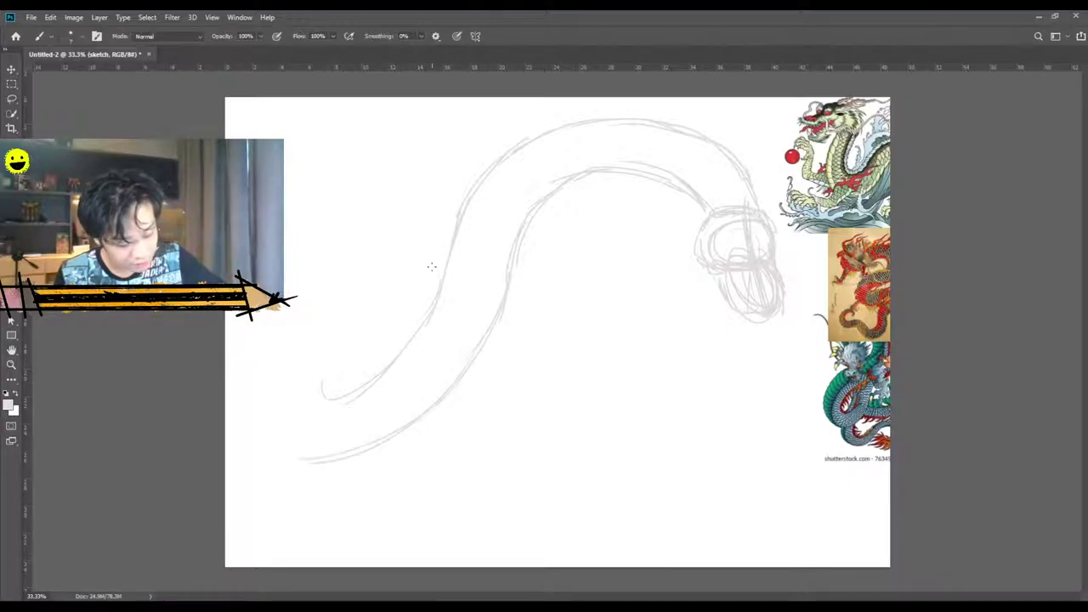
Sketch a body loop curving out behind the left side of the dragon and a coil emerging down to the right.
{"action": "left_click_drag", "start_coordinate": [449, 257], "coordinate": [330, 305]}
{"action": "mouse_move", "coordinate": [435, 277]}
{"action": "left_mouse_down"}
{"action": "mouse_move", "coordinate": [300, 359]}
{"action": "mouse_move", "coordinate": [295, 440]}
{"action": "left_mouse_up"}
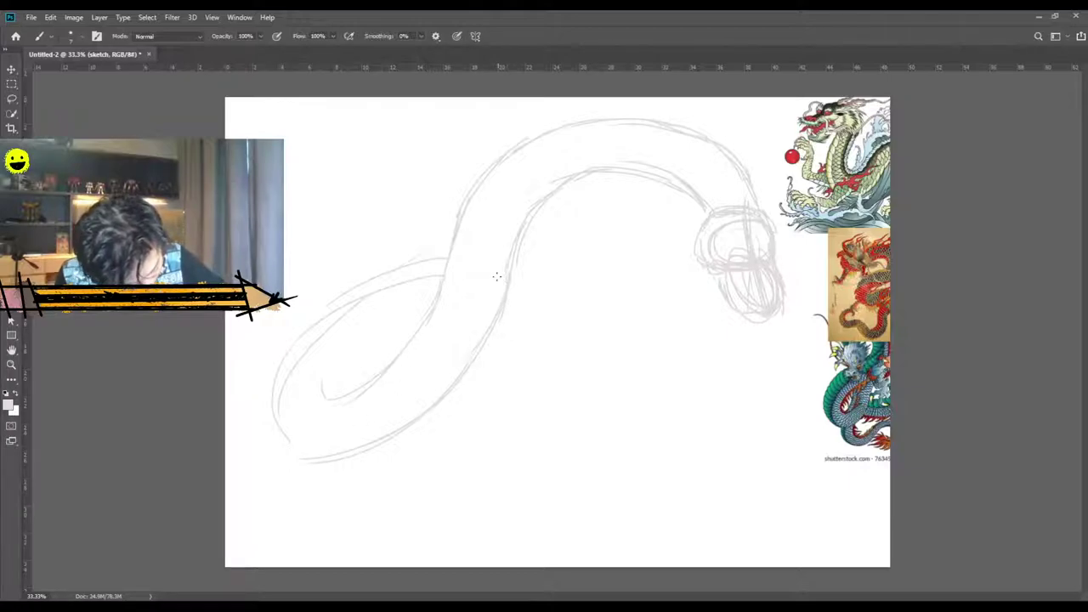
{"action": "left_click_drag", "start_coordinate": [513, 295], "coordinate": [597, 420]}
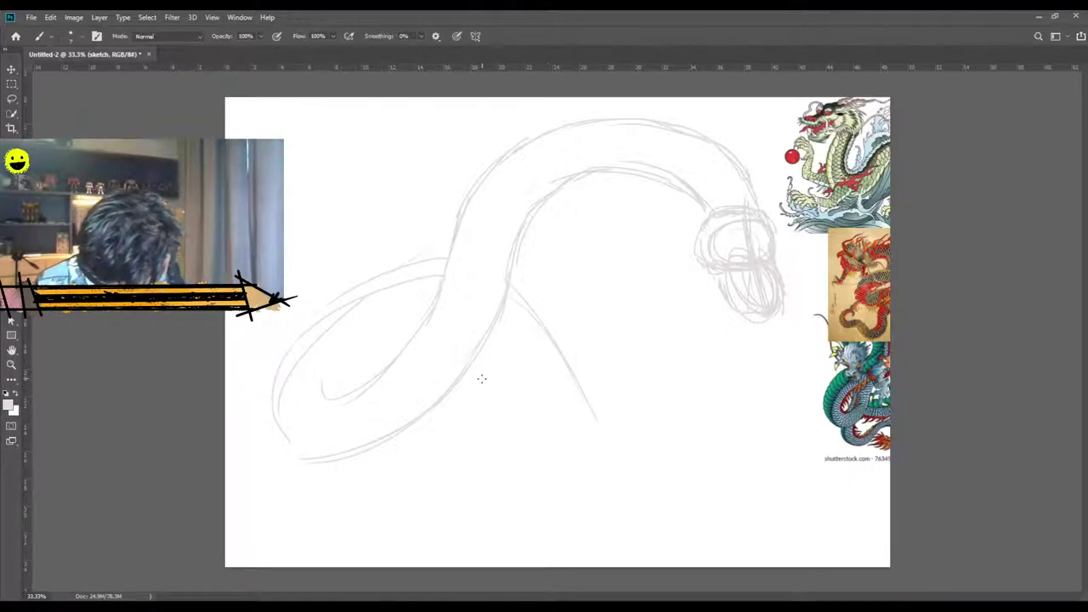
{"action": "left_click_drag", "start_coordinate": [472, 362], "coordinate": [563, 450]}
{"action": "left_click_drag", "start_coordinate": [520, 310], "coordinate": [587, 432]}
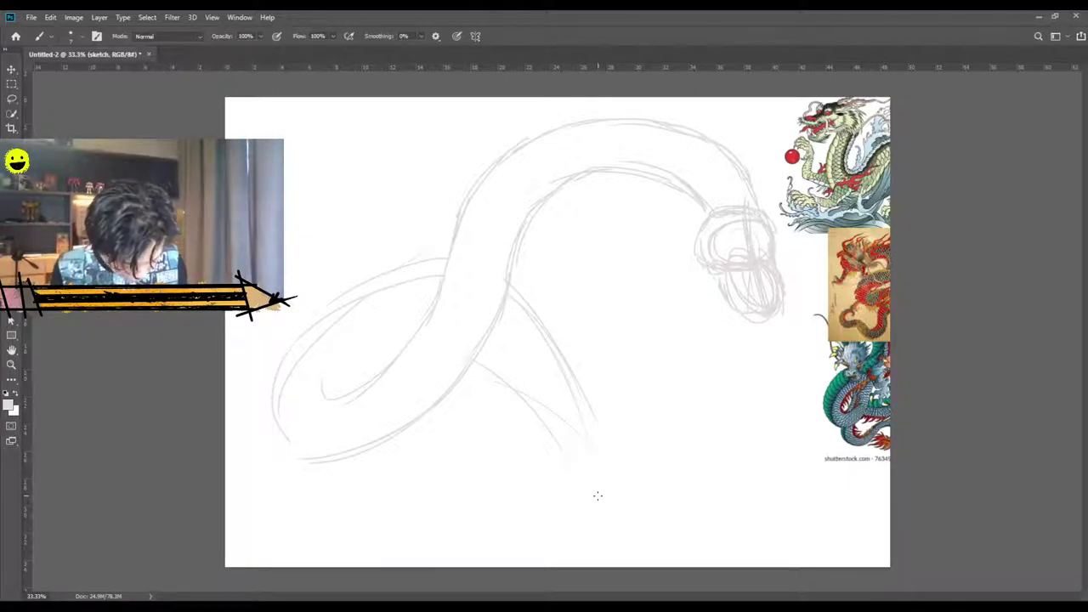
Move the teal and red dragon references down and inward so all three references sit apart and fully inside the canvas.
{"action": "left_click", "coordinate": [11, 68]}
{"action": "left_click_drag", "start_coordinate": [872, 414], "coordinate": [847, 481]}
{"action": "left_click_drag", "start_coordinate": [866, 308], "coordinate": [841, 332]}
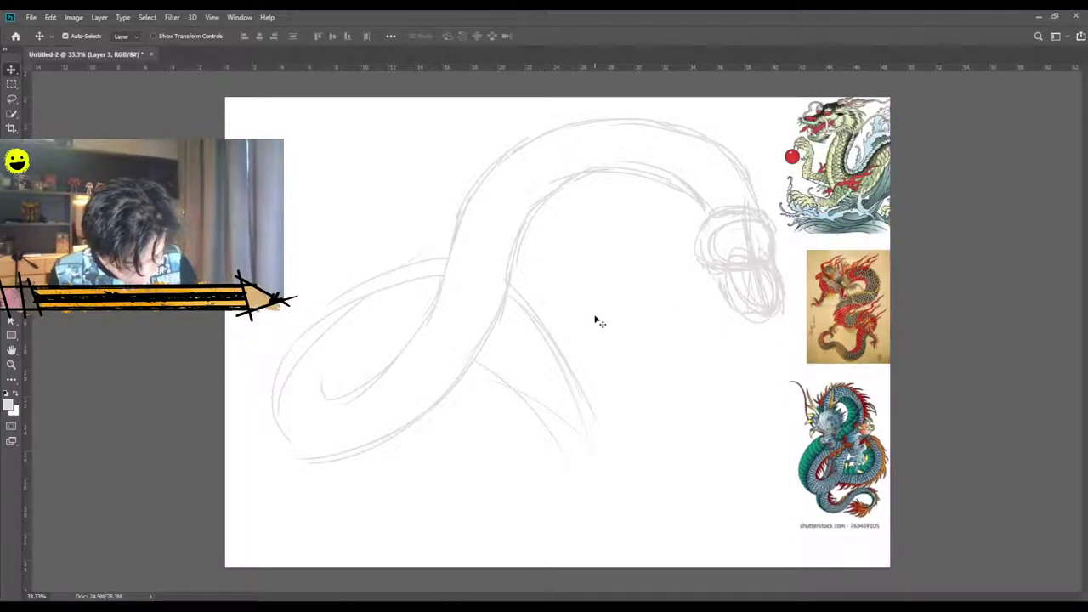
Reinforce the inner curve of the left loop and lengthen the two coil lines descending to the right.
{"action": "key", "text": "b"}
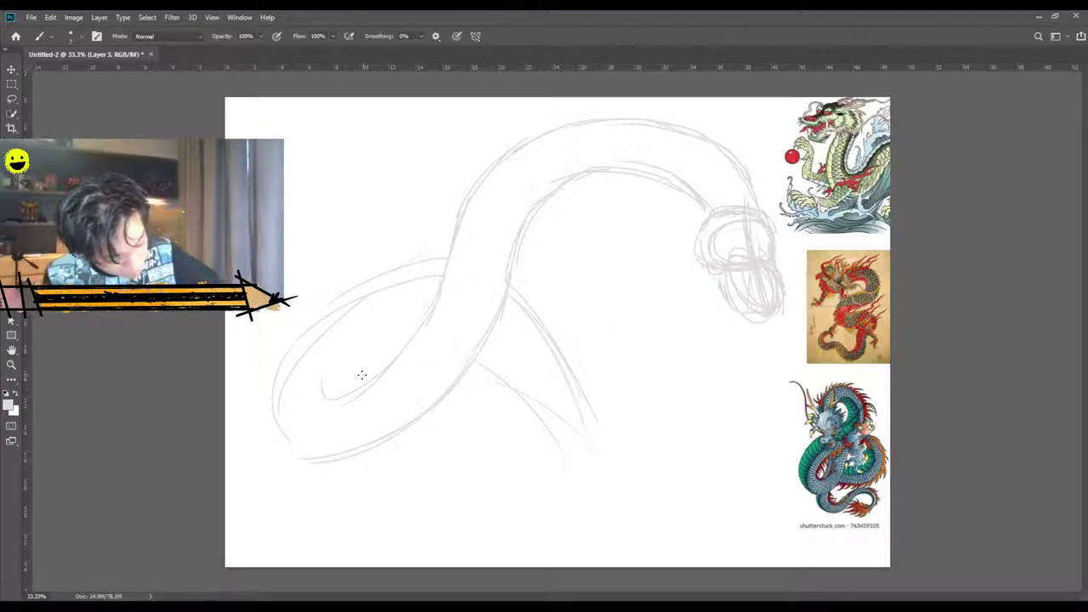
{"action": "mouse_move", "coordinate": [438, 281]}
{"action": "left_mouse_down"}
{"action": "mouse_move", "coordinate": [374, 366]}
{"action": "mouse_move", "coordinate": [328, 395]}
{"action": "left_mouse_up"}
{"action": "left_click_drag", "start_coordinate": [476, 359], "coordinate": [566, 459]}
{"action": "left_click_drag", "start_coordinate": [525, 406], "coordinate": [580, 490]}
{"action": "left_click_drag", "start_coordinate": [509, 299], "coordinate": [598, 481]}
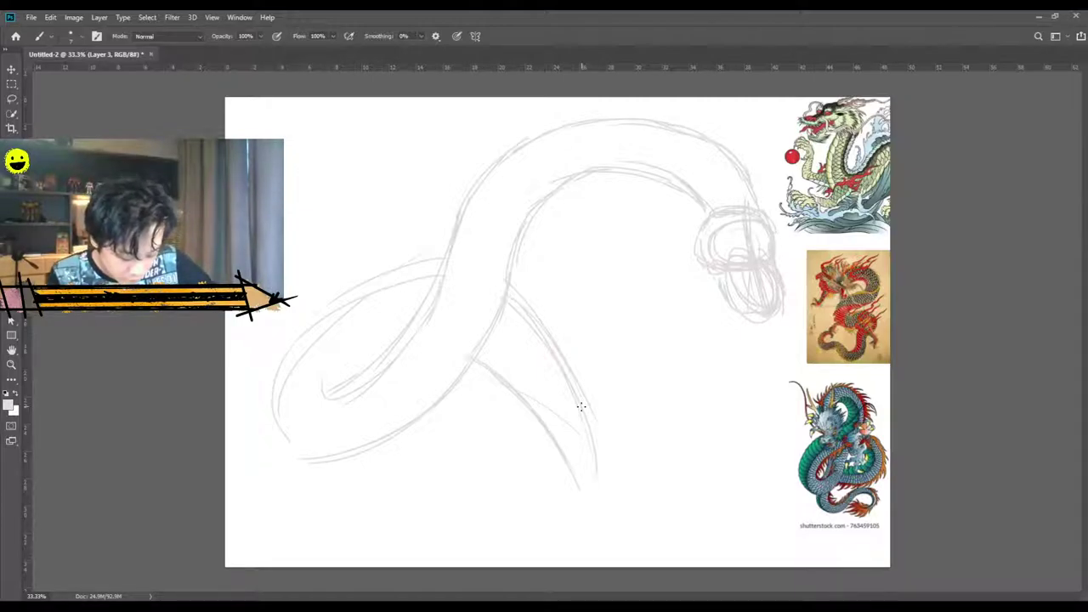
{"action": "key", "text": "y"}
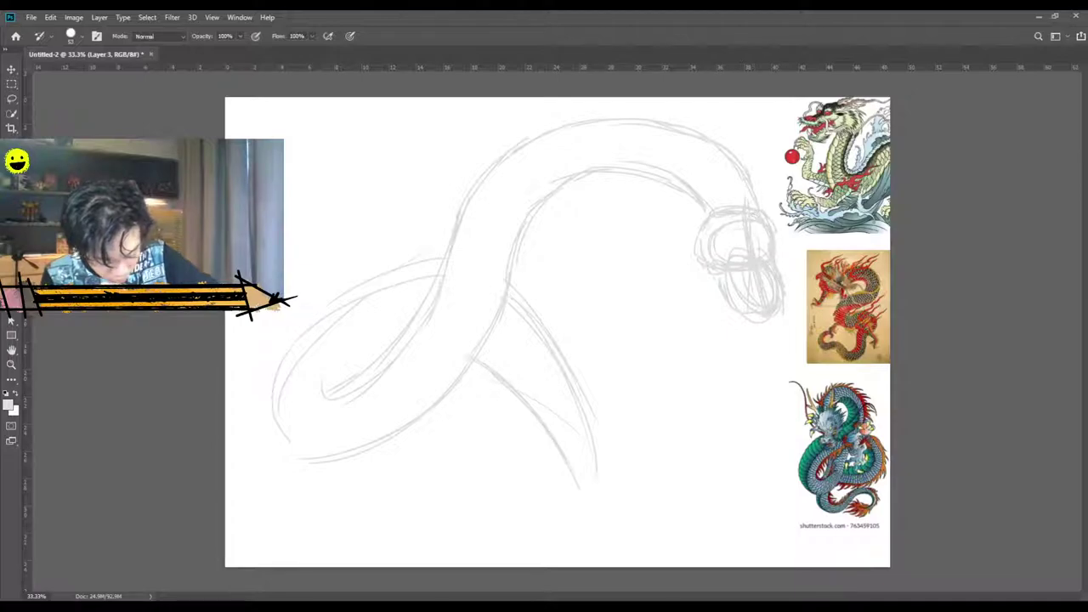
{"action": "left_click", "coordinate": [983, 358]}
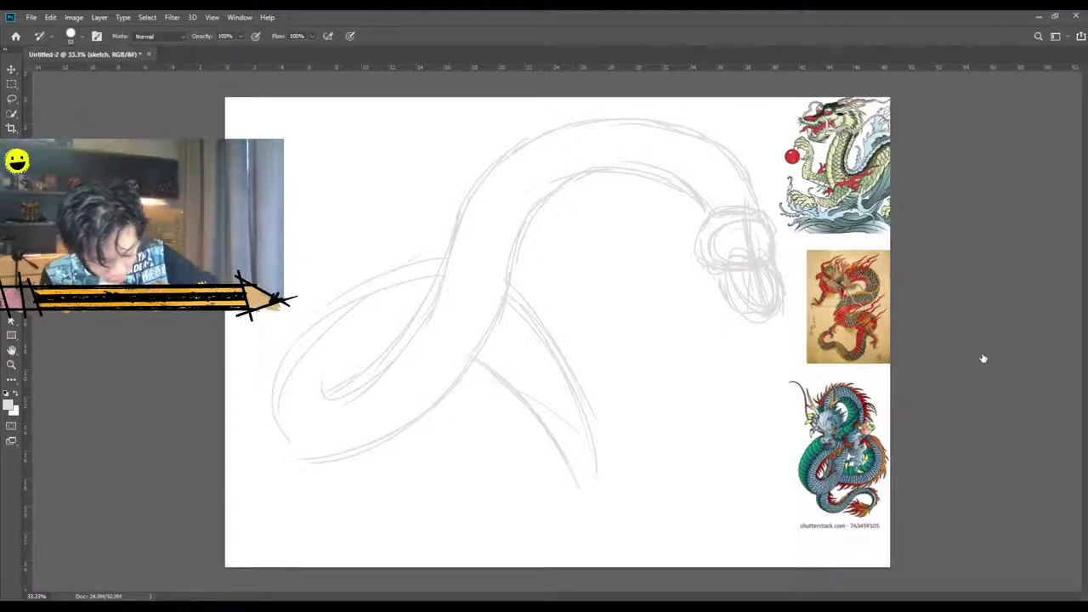
{"action": "left_click", "coordinate": [947, 390]}
{"action": "key", "text": "ctrl+shift+z"}
{"action": "key", "text": "ctrl+z"}
{"action": "key", "text": "ctrl+shift+z"}
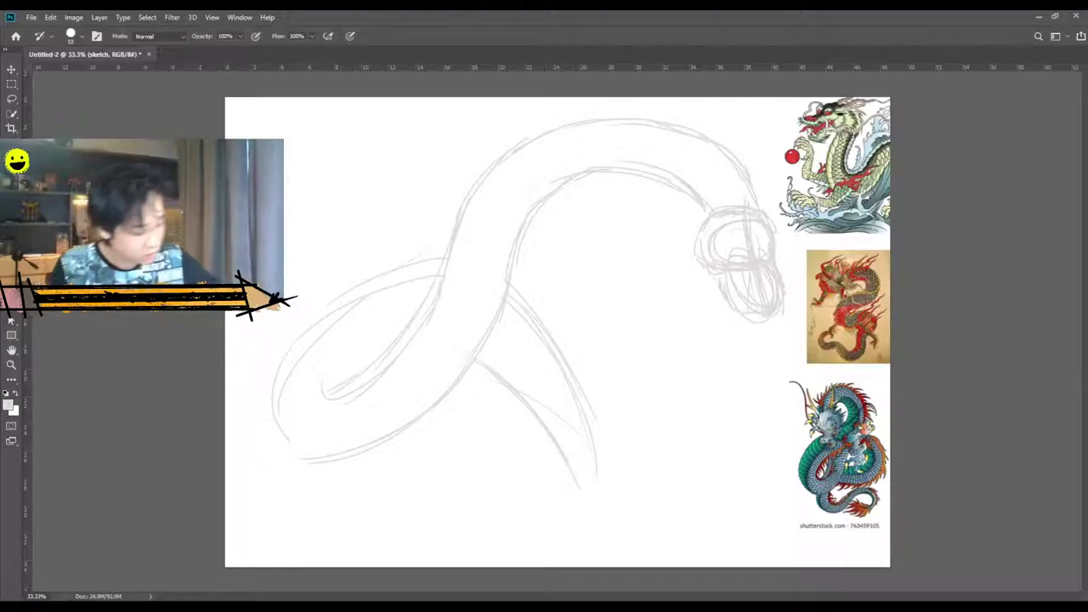
Erase the lower body and coil strokes from both the sketch layer and Layer 3, keeping the head and arched neck.
{"action": "key", "text": "e"}
{"action": "mouse_move", "coordinate": [535, 311]}
{"action": "left_mouse_down"}
{"action": "mouse_move", "coordinate": [517, 265]}
{"action": "mouse_move", "coordinate": [466, 213]}
{"action": "left_mouse_up"}
{"action": "mouse_move", "coordinate": [434, 289]}
{"action": "left_mouse_down"}
{"action": "mouse_move", "coordinate": [300, 491]}
{"action": "mouse_move", "coordinate": [340, 298]}
{"action": "left_mouse_up"}
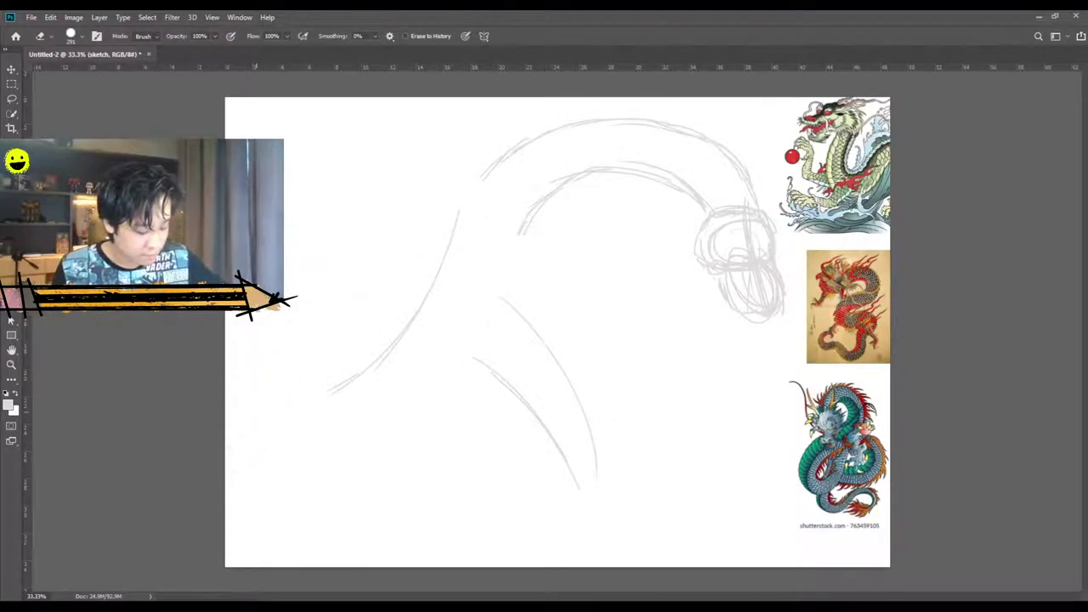
{"action": "left_click", "coordinate": [984, 391]}
{"action": "mouse_move", "coordinate": [444, 276]}
{"action": "left_mouse_down"}
{"action": "mouse_move", "coordinate": [593, 494]}
{"action": "mouse_move", "coordinate": [396, 474]}
{"action": "mouse_move", "coordinate": [408, 284]}
{"action": "left_mouse_up"}
Hide the sketch layer to check Layer 3 for stray strokes, and show the sketch layer again.
{"action": "key", "text": "alt+["}
{"action": "left_click", "coordinate": [948, 357]}
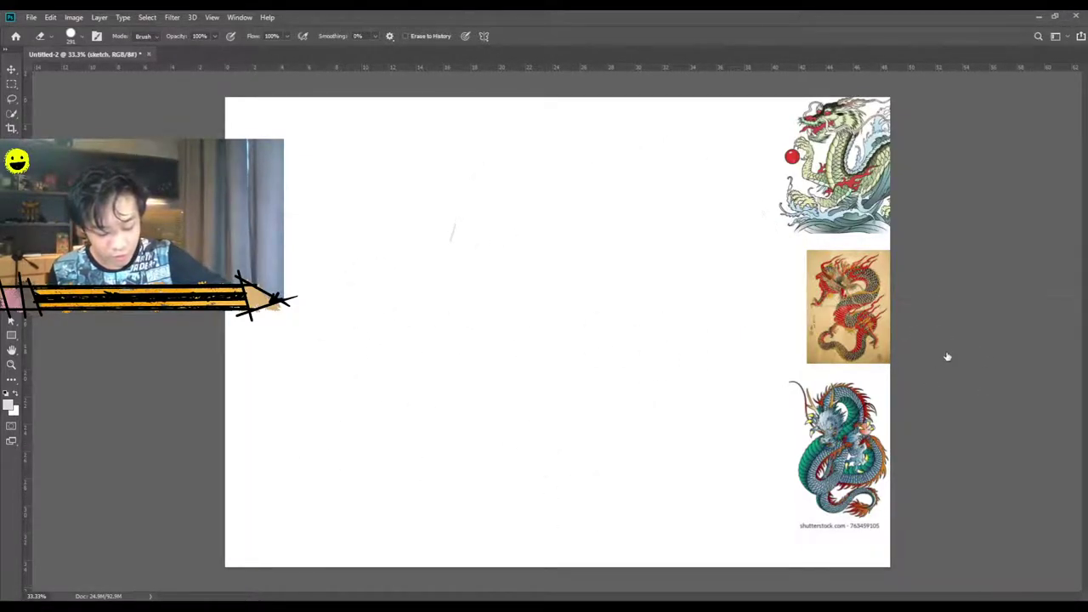
{"action": "left_click", "coordinate": [947, 358]}
{"action": "left_click", "coordinate": [946, 357]}
{"action": "left_click", "coordinate": [946, 358]}
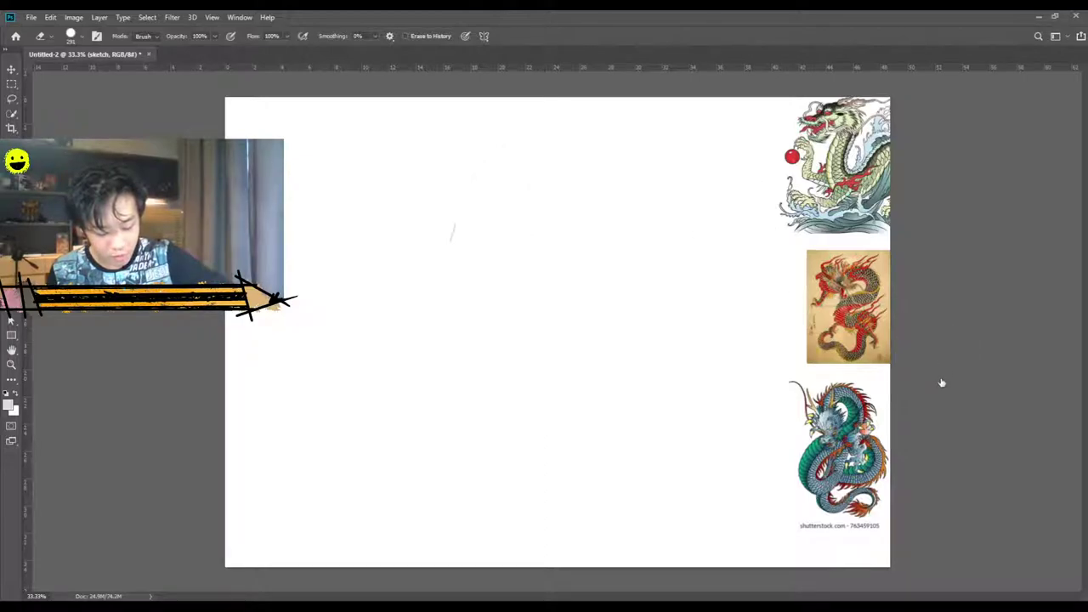
{"action": "left_click", "coordinate": [945, 388]}
{"action": "left_click", "coordinate": [948, 389]}
{"action": "key", "text": "alt+]"}
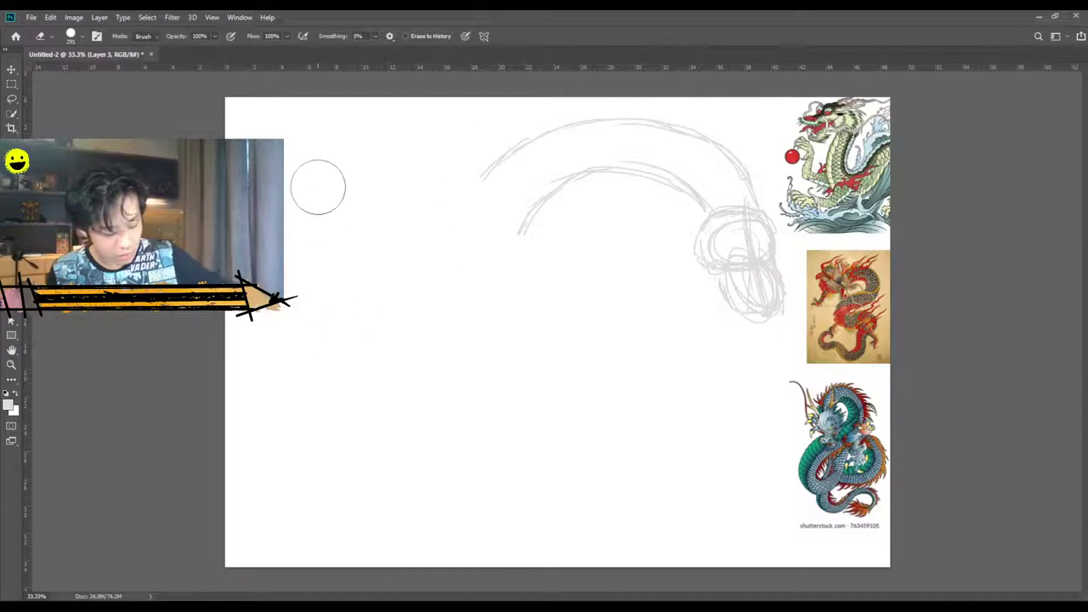
Redraw the dragon's body with the brush on the sketch layer, descending from the neck into a rounded loop at the left.
{"action": "key", "text": "i"}
{"action": "key", "text": "b"}
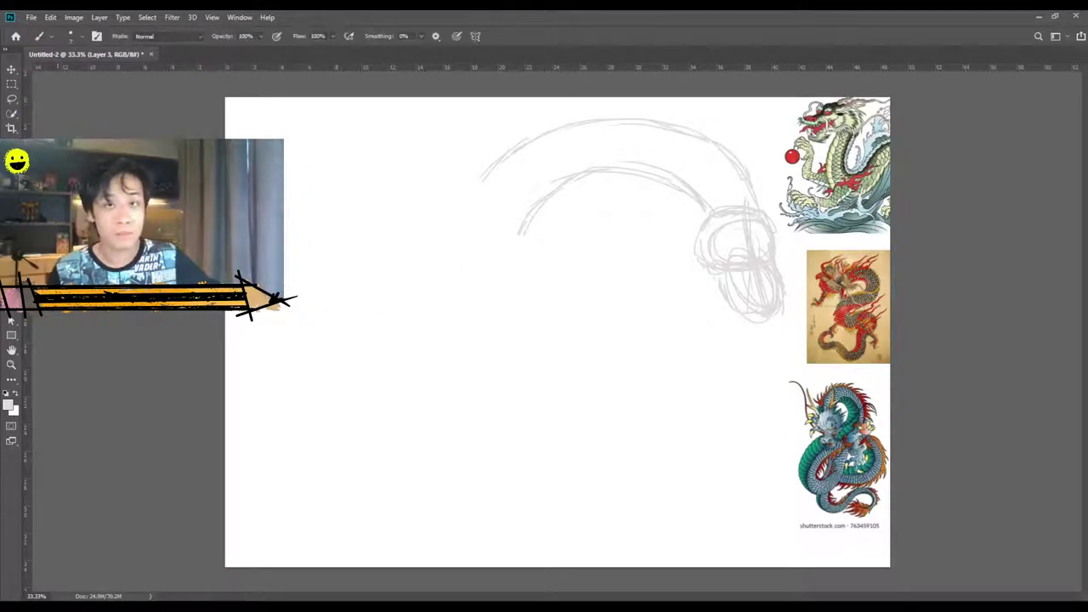
{"action": "key", "text": "alt+["}
{"action": "left_click_drag", "start_coordinate": [522, 224], "coordinate": [508, 257]}
{"action": "mouse_move", "coordinate": [492, 163]}
{"action": "left_mouse_down"}
{"action": "mouse_move", "coordinate": [460, 232]}
{"action": "mouse_move", "coordinate": [517, 236]}
{"action": "mouse_move", "coordinate": [435, 383]}
{"action": "left_mouse_up"}
{"action": "left_click_drag", "start_coordinate": [451, 251], "coordinate": [396, 346]}
{"action": "left_click_drag", "start_coordinate": [492, 299], "coordinate": [400, 417]}
{"action": "mouse_move", "coordinate": [491, 324]}
{"action": "left_mouse_down"}
{"action": "mouse_move", "coordinate": [460, 387]}
{"action": "mouse_move", "coordinate": [347, 420]}
{"action": "mouse_move", "coordinate": [306, 382]}
{"action": "mouse_move", "coordinate": [317, 342]}
{"action": "mouse_move", "coordinate": [376, 279]}
{"action": "mouse_move", "coordinate": [440, 249]}
{"action": "mouse_move", "coordinate": [439, 303]}
{"action": "mouse_move", "coordinate": [362, 361]}
{"action": "left_mouse_up"}
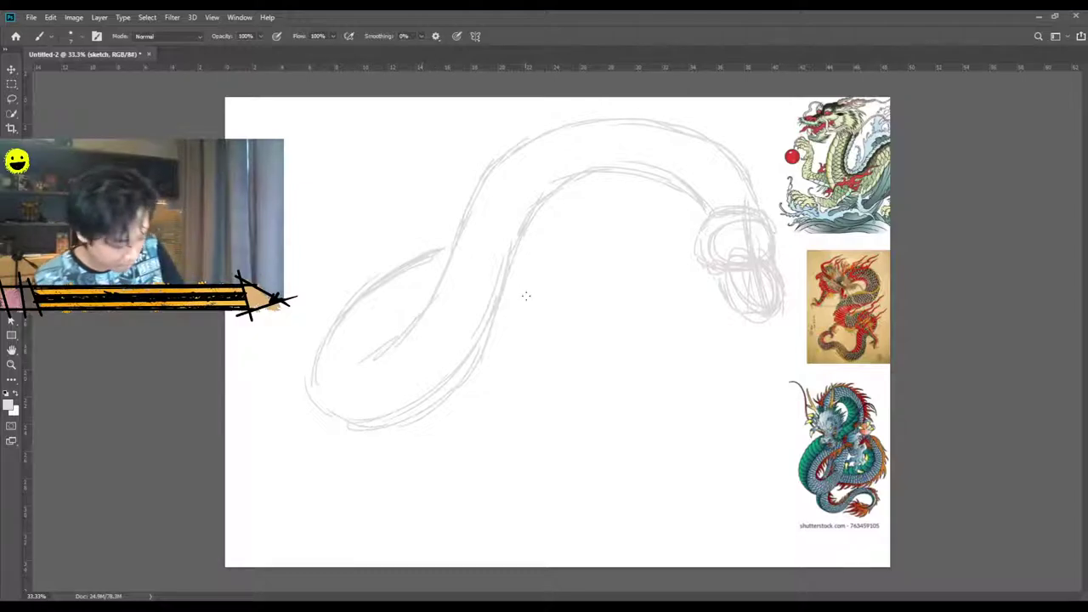
Sketch a second coil emerging from behind the body and curving round to the right, and reinforce the neck contours.
{"action": "mouse_move", "coordinate": [522, 262]}
{"action": "left_mouse_down"}
{"action": "mouse_move", "coordinate": [624, 323]}
{"action": "mouse_move", "coordinate": [637, 401]}
{"action": "mouse_move", "coordinate": [639, 390]}
{"action": "left_mouse_up"}
{"action": "mouse_move", "coordinate": [490, 334]}
{"action": "left_mouse_down"}
{"action": "mouse_move", "coordinate": [523, 344]}
{"action": "mouse_move", "coordinate": [506, 332]}
{"action": "mouse_move", "coordinate": [541, 359]}
{"action": "mouse_move", "coordinate": [555, 427]}
{"action": "left_mouse_up"}
{"action": "mouse_move", "coordinate": [636, 340]}
{"action": "left_mouse_down"}
{"action": "mouse_move", "coordinate": [606, 423]}
{"action": "mouse_move", "coordinate": [635, 391]}
{"action": "mouse_move", "coordinate": [570, 468]}
{"action": "left_mouse_up"}
{"action": "left_click_drag", "start_coordinate": [578, 370], "coordinate": [521, 446]}
{"action": "left_click_drag", "start_coordinate": [650, 182], "coordinate": [563, 189]}
{"action": "mouse_move", "coordinate": [626, 112]}
{"action": "left_mouse_down"}
{"action": "mouse_move", "coordinate": [677, 124]}
{"action": "mouse_move", "coordinate": [517, 147]}
{"action": "mouse_move", "coordinate": [656, 112]}
{"action": "mouse_move", "coordinate": [706, 135]}
{"action": "left_mouse_up"}
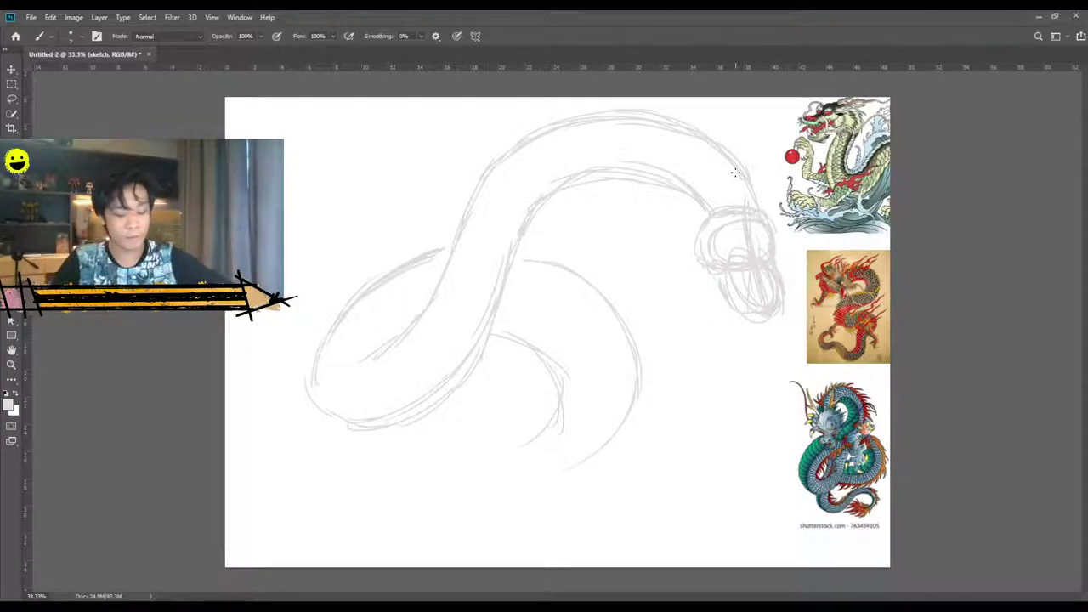
Sketch the tail sweeping left from the right coil and tapering to a point below the left loop.
{"action": "left_click_drag", "start_coordinate": [562, 393], "coordinate": [512, 446]}
{"action": "mouse_move", "coordinate": [637, 400]}
{"action": "left_mouse_down"}
{"action": "mouse_move", "coordinate": [555, 463]}
{"action": "mouse_move", "coordinate": [579, 461]}
{"action": "mouse_move", "coordinate": [501, 480]}
{"action": "left_mouse_up"}
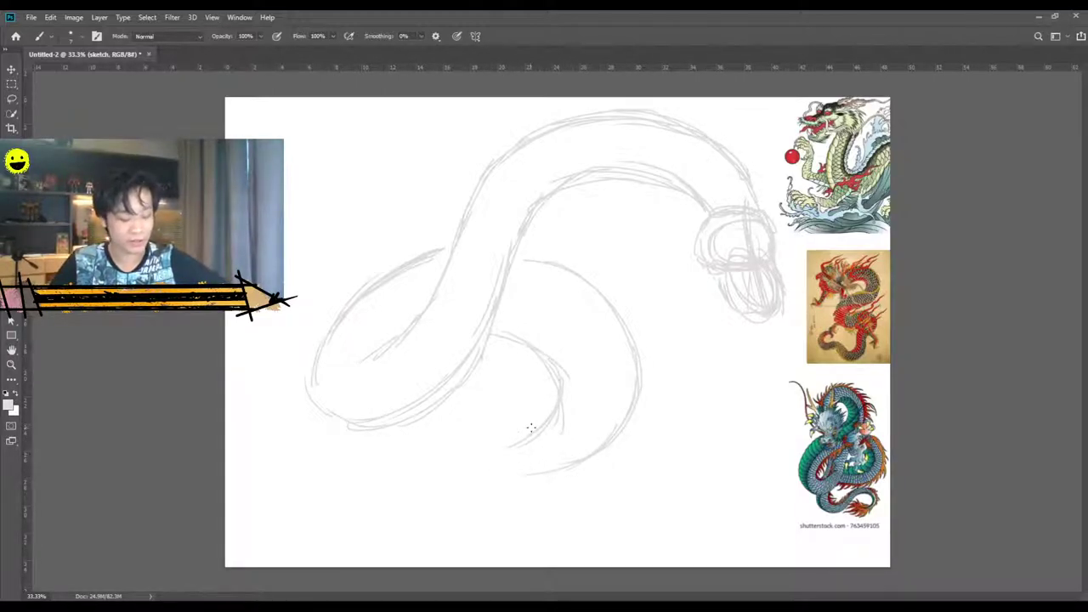
{"action": "mouse_move", "coordinate": [551, 415]}
{"action": "left_mouse_down"}
{"action": "mouse_move", "coordinate": [465, 441]}
{"action": "mouse_move", "coordinate": [505, 436]}
{"action": "mouse_move", "coordinate": [411, 445]}
{"action": "mouse_move", "coordinate": [473, 429]}
{"action": "mouse_move", "coordinate": [410, 448]}
{"action": "mouse_move", "coordinate": [563, 404]}
{"action": "mouse_move", "coordinate": [427, 432]}
{"action": "left_mouse_up"}
{"action": "left_click_drag", "start_coordinate": [624, 425], "coordinate": [486, 482]}
{"action": "left_click_drag", "start_coordinate": [561, 472], "coordinate": [466, 476]}
{"action": "mouse_move", "coordinate": [638, 385]}
{"action": "left_mouse_down"}
{"action": "mouse_move", "coordinate": [568, 467]}
{"action": "mouse_move", "coordinate": [471, 462]}
{"action": "mouse_move", "coordinate": [515, 472]}
{"action": "mouse_move", "coordinate": [503, 474]}
{"action": "mouse_move", "coordinate": [451, 456]}
{"action": "mouse_move", "coordinate": [395, 473]}
{"action": "left_mouse_up"}
{"action": "left_click_drag", "start_coordinate": [441, 428], "coordinate": [372, 490]}
{"action": "mouse_move", "coordinate": [425, 439]}
{"action": "left_mouse_down"}
{"action": "mouse_move", "coordinate": [351, 508]}
{"action": "mouse_move", "coordinate": [369, 487]}
{"action": "left_mouse_up"}
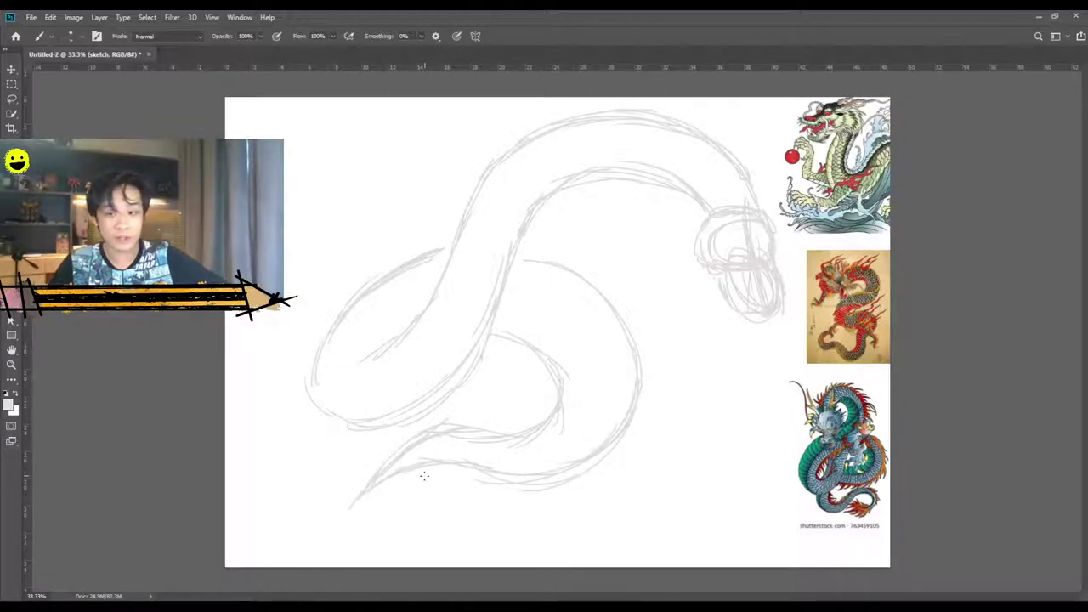
{"action": "left_click_drag", "start_coordinate": [378, 487], "coordinate": [343, 521]}
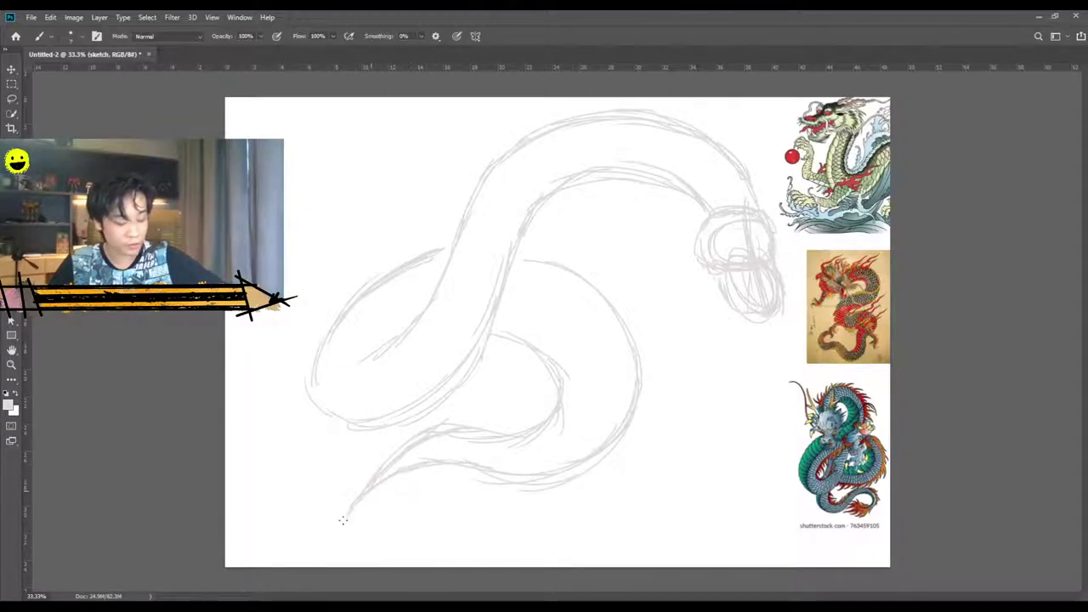
{"action": "mouse_move", "coordinate": [414, 441]}
{"action": "left_mouse_down"}
{"action": "mouse_move", "coordinate": [480, 426]}
{"action": "mouse_move", "coordinate": [514, 433]}
{"action": "left_mouse_up"}
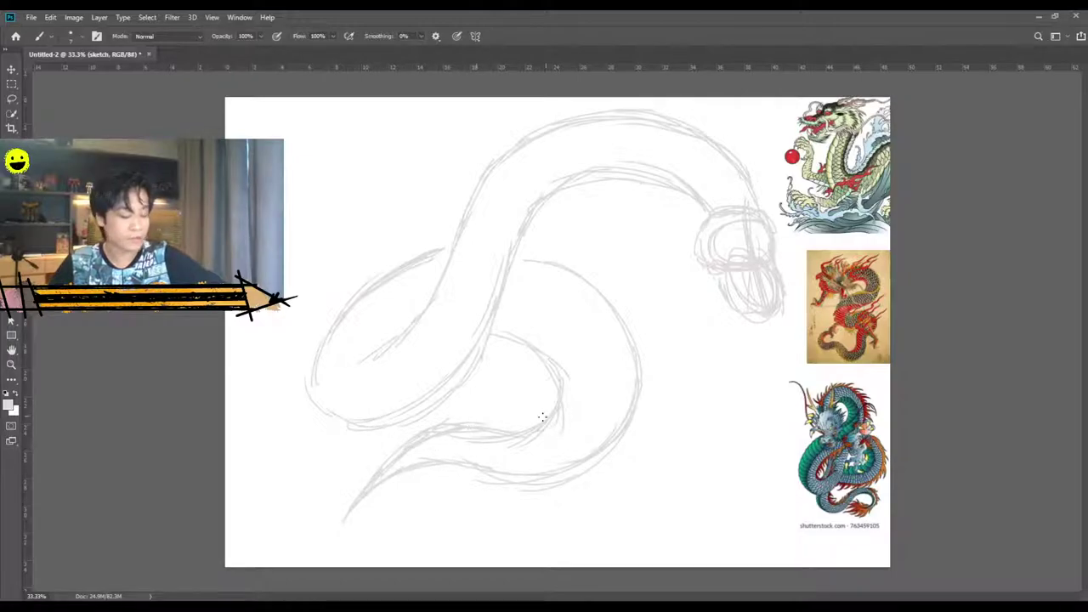
Reinforce the inner and outer upper contours of the right coil and join them to the body.
{"action": "left_click_drag", "start_coordinate": [493, 334], "coordinate": [554, 413]}
{"action": "left_click_drag", "start_coordinate": [513, 253], "coordinate": [575, 271]}
{"action": "mouse_move", "coordinate": [524, 253]}
{"action": "left_mouse_down"}
{"action": "mouse_move", "coordinate": [601, 292]}
{"action": "mouse_move", "coordinate": [624, 318]}
{"action": "left_mouse_up"}
{"action": "left_click_drag", "start_coordinate": [558, 257], "coordinate": [625, 352]}
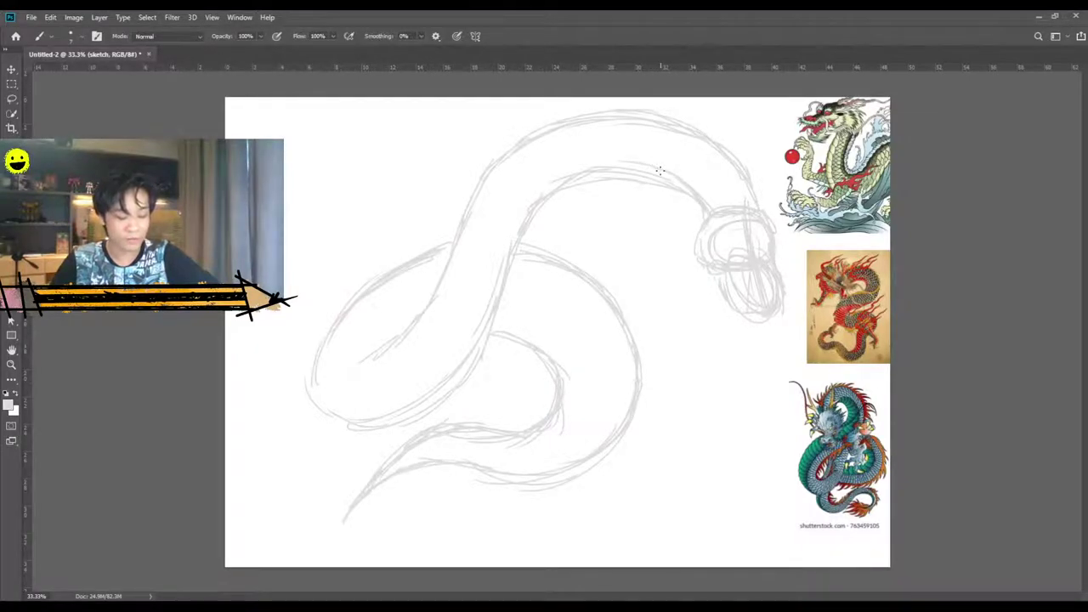
Erase the tail below the right coil and redraw it thicker, passing behind the left loop and tapering to the lower left.
{"action": "key", "text": "e"}
{"action": "mouse_move", "coordinate": [535, 423]}
{"action": "left_mouse_down"}
{"action": "mouse_move", "coordinate": [371, 491]}
{"action": "mouse_move", "coordinate": [466, 432]}
{"action": "mouse_move", "coordinate": [405, 469]}
{"action": "mouse_move", "coordinate": [491, 490]}
{"action": "mouse_move", "coordinate": [641, 447]}
{"action": "left_mouse_up"}
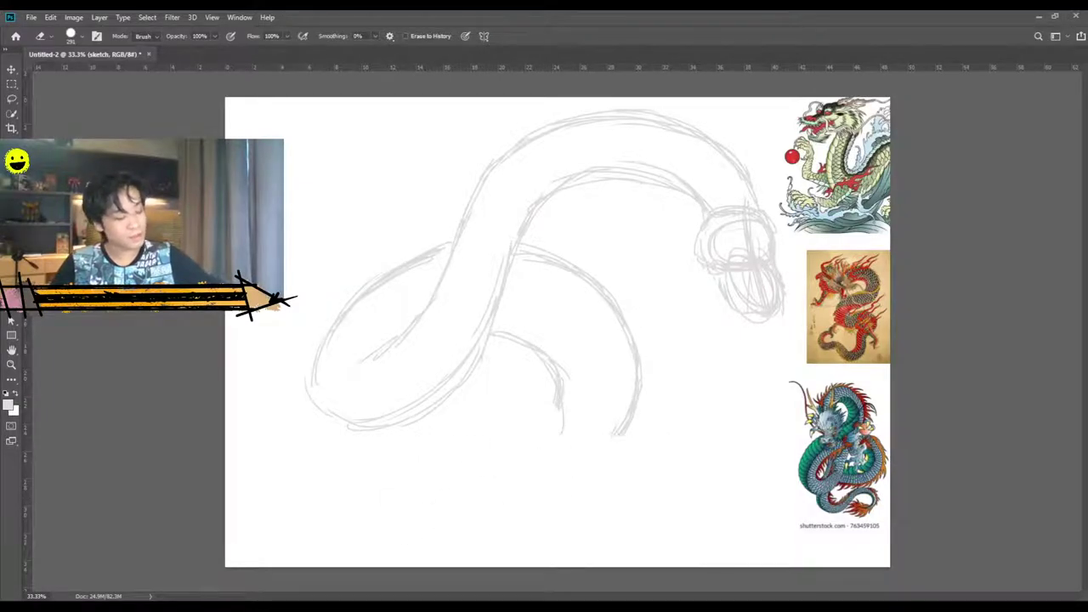
{"action": "key", "text": "b"}
{"action": "mouse_move", "coordinate": [546, 407]}
{"action": "left_mouse_down"}
{"action": "mouse_move", "coordinate": [462, 381]}
{"action": "mouse_move", "coordinate": [437, 398]}
{"action": "mouse_move", "coordinate": [460, 401]}
{"action": "mouse_move", "coordinate": [431, 404]}
{"action": "mouse_move", "coordinate": [522, 410]}
{"action": "mouse_move", "coordinate": [637, 378]}
{"action": "mouse_move", "coordinate": [615, 449]}
{"action": "mouse_move", "coordinate": [591, 434]}
{"action": "mouse_move", "coordinate": [534, 482]}
{"action": "mouse_move", "coordinate": [540, 471]}
{"action": "mouse_move", "coordinate": [455, 443]}
{"action": "mouse_move", "coordinate": [480, 466]}
{"action": "mouse_move", "coordinate": [513, 468]}
{"action": "mouse_move", "coordinate": [400, 469]}
{"action": "left_mouse_up"}
{"action": "left_click_drag", "start_coordinate": [464, 452], "coordinate": [362, 468]}
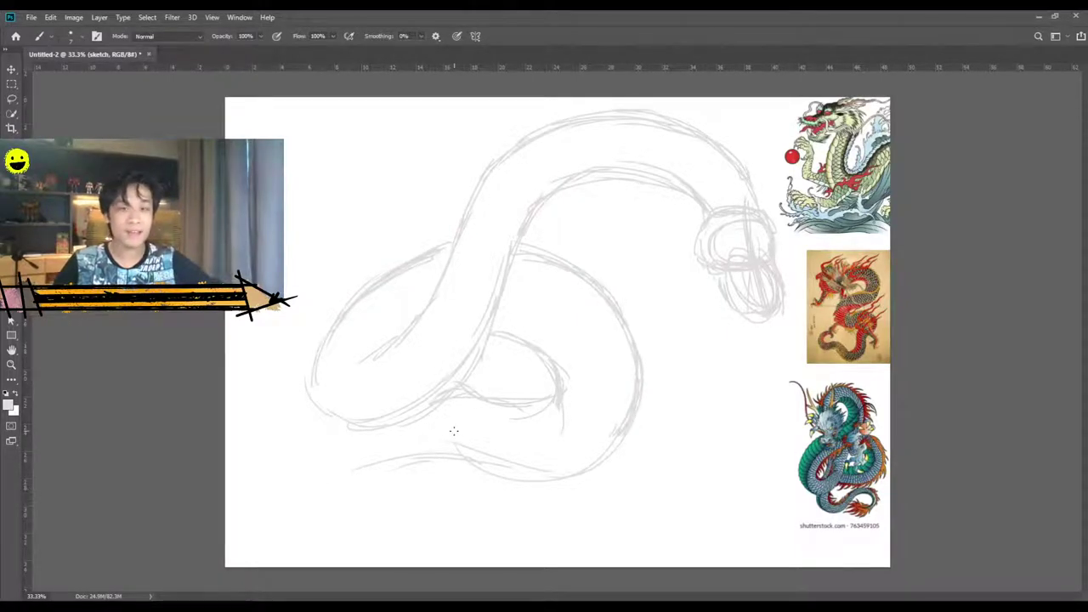
{"action": "mouse_move", "coordinate": [628, 432]}
{"action": "left_mouse_down"}
{"action": "mouse_move", "coordinate": [502, 471]}
{"action": "mouse_move", "coordinate": [438, 457]}
{"action": "mouse_move", "coordinate": [349, 475]}
{"action": "mouse_move", "coordinate": [312, 503]}
{"action": "left_mouse_up"}
{"action": "mouse_move", "coordinate": [352, 438]}
{"action": "left_mouse_down"}
{"action": "mouse_move", "coordinate": [292, 533]}
{"action": "mouse_move", "coordinate": [352, 465]}
{"action": "mouse_move", "coordinate": [285, 542]}
{"action": "left_mouse_up"}
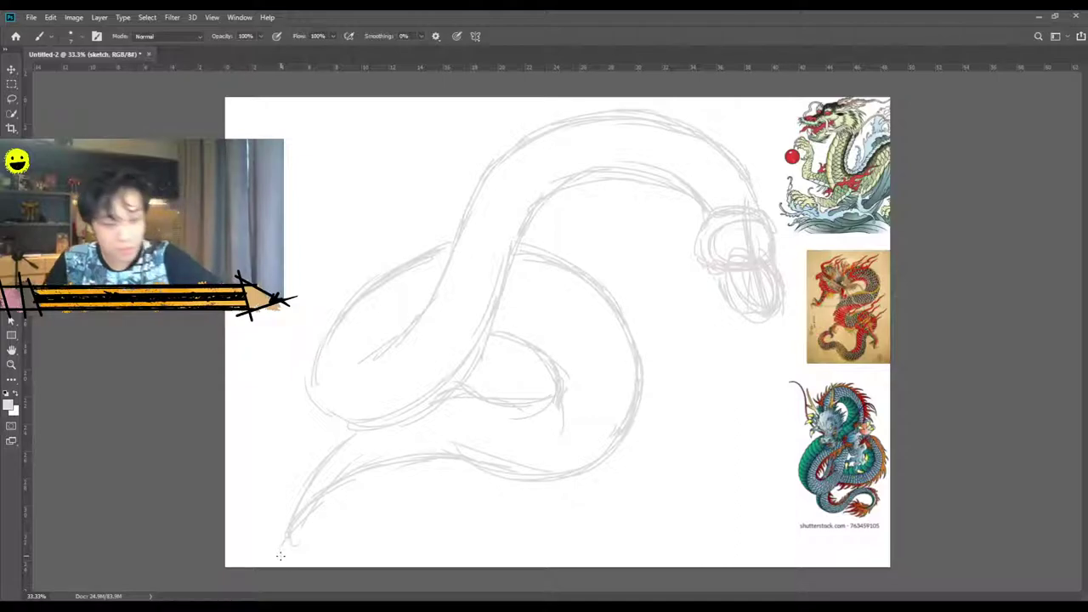
Scale the dragon sketch to about 77%, centre it on the canvas, and briefly reveal the landscape painting behind it.
{"action": "key", "text": "ctrl+t"}
{"action": "left_click_drag", "start_coordinate": [785, 556], "coordinate": [635, 456]}
{"action": "left_click_drag", "start_coordinate": [541, 370], "coordinate": [629, 406]}
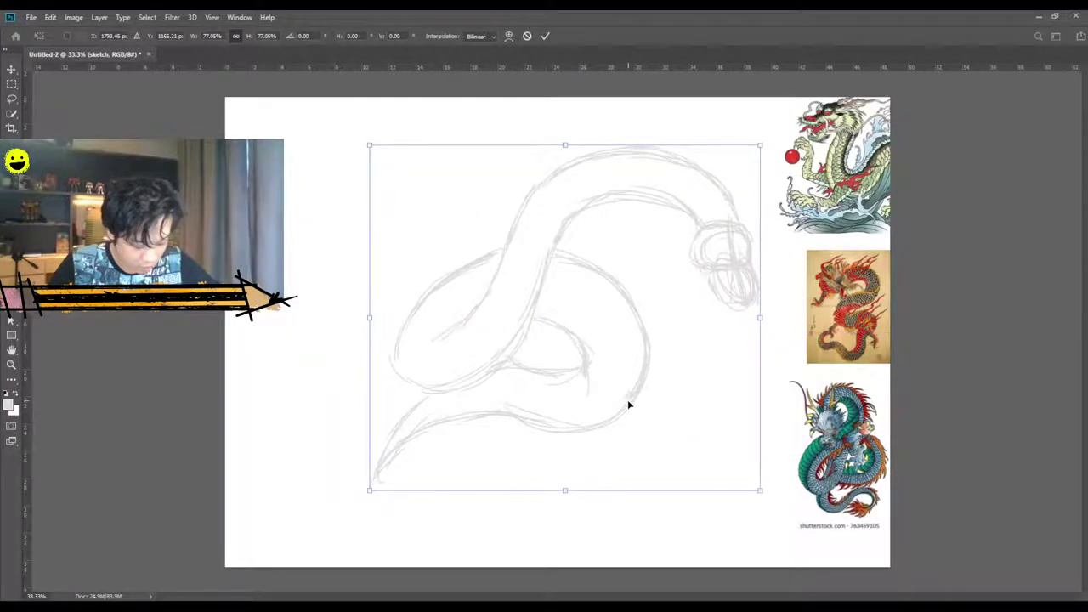
{"action": "left_click", "coordinate": [545, 36]}
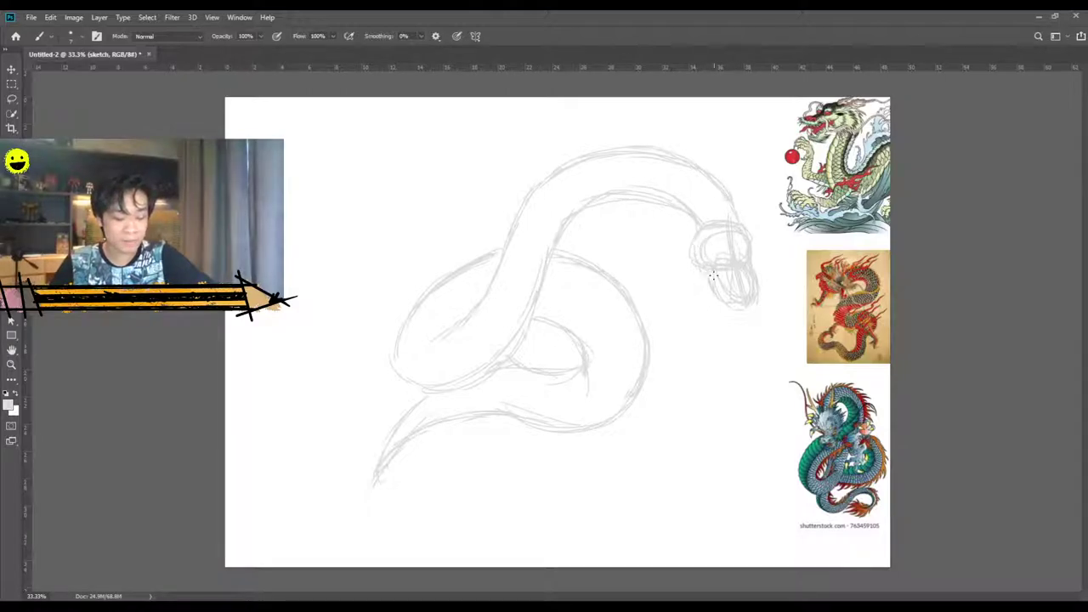
{"action": "left_click", "coordinate": [943, 446]}
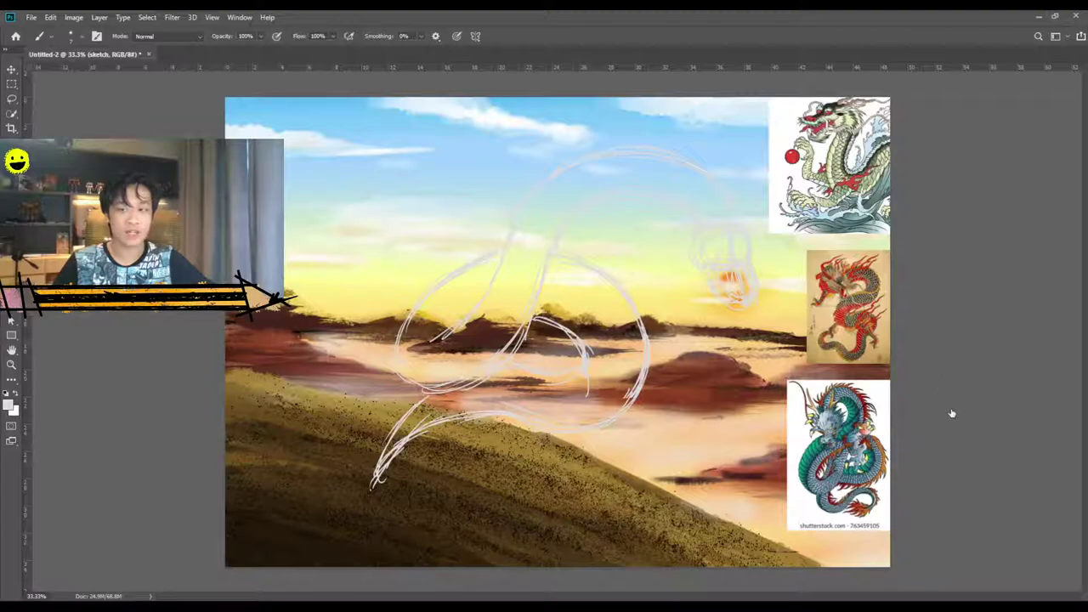
{"action": "left_click", "coordinate": [941, 448]}
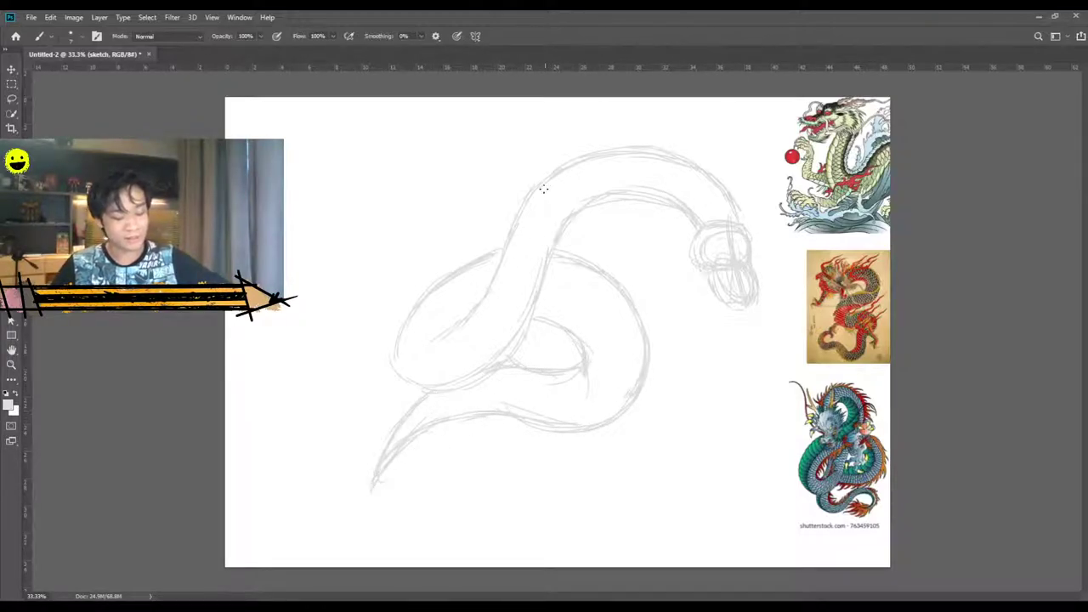
Darken the contours of the dragon's neck, left loop and right coil with additional sketch strokes.
{"action": "left_click_drag", "start_coordinate": [544, 175], "coordinate": [611, 149]}
{"action": "mouse_move", "coordinate": [695, 220]}
{"action": "left_mouse_down"}
{"action": "mouse_move", "coordinate": [634, 198]}
{"action": "mouse_move", "coordinate": [593, 201]}
{"action": "left_mouse_up"}
{"action": "mouse_move", "coordinate": [493, 252]}
{"action": "left_mouse_down"}
{"action": "mouse_move", "coordinate": [402, 319]}
{"action": "mouse_move", "coordinate": [393, 344]}
{"action": "mouse_move", "coordinate": [420, 378]}
{"action": "left_mouse_up"}
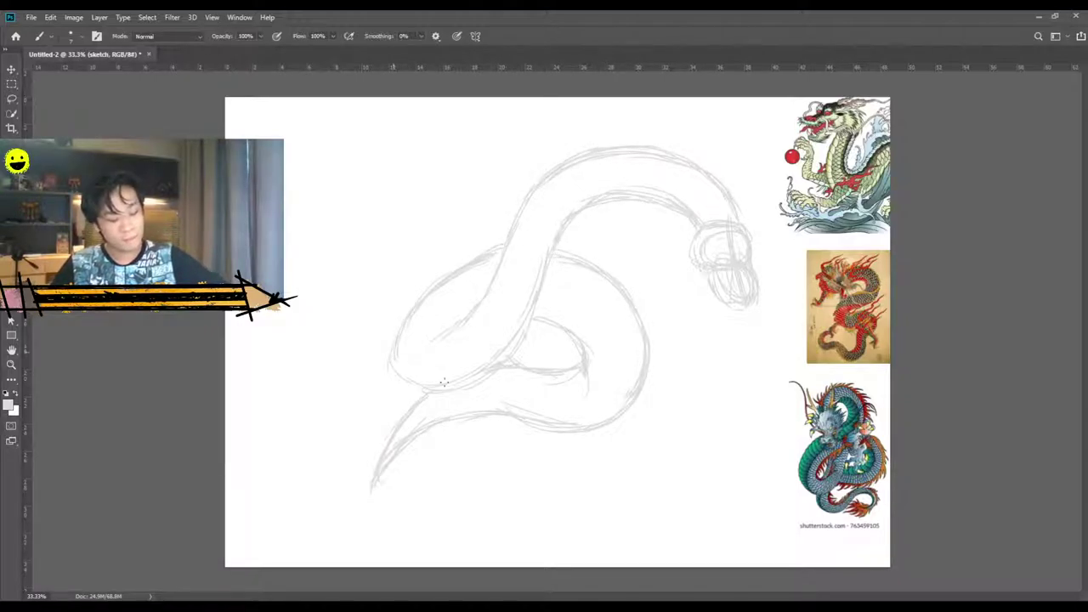
{"action": "left_click_drag", "start_coordinate": [544, 271], "coordinate": [464, 379]}
{"action": "left_click_drag", "start_coordinate": [471, 319], "coordinate": [437, 338]}
{"action": "mouse_move", "coordinate": [538, 319]}
{"action": "left_mouse_down"}
{"action": "mouse_move", "coordinate": [582, 344]}
{"action": "mouse_move", "coordinate": [568, 369]}
{"action": "left_mouse_up"}
{"action": "left_click_drag", "start_coordinate": [556, 251], "coordinate": [606, 270]}
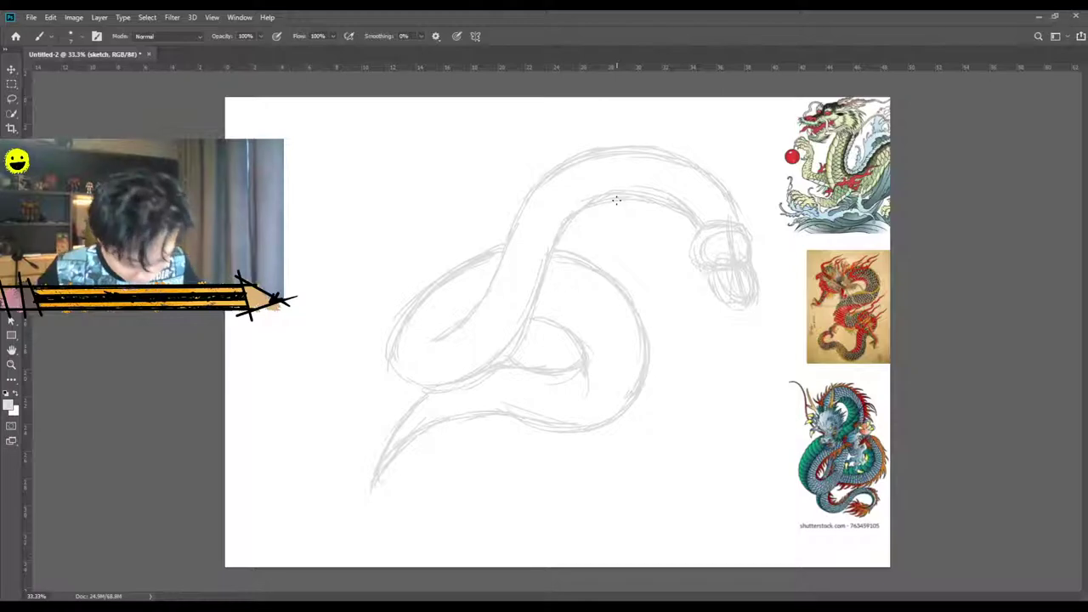
Undo the erasure across the dragon's neck contours and reduce the eraser size.
{"action": "key", "text": "ctrl+plus"}
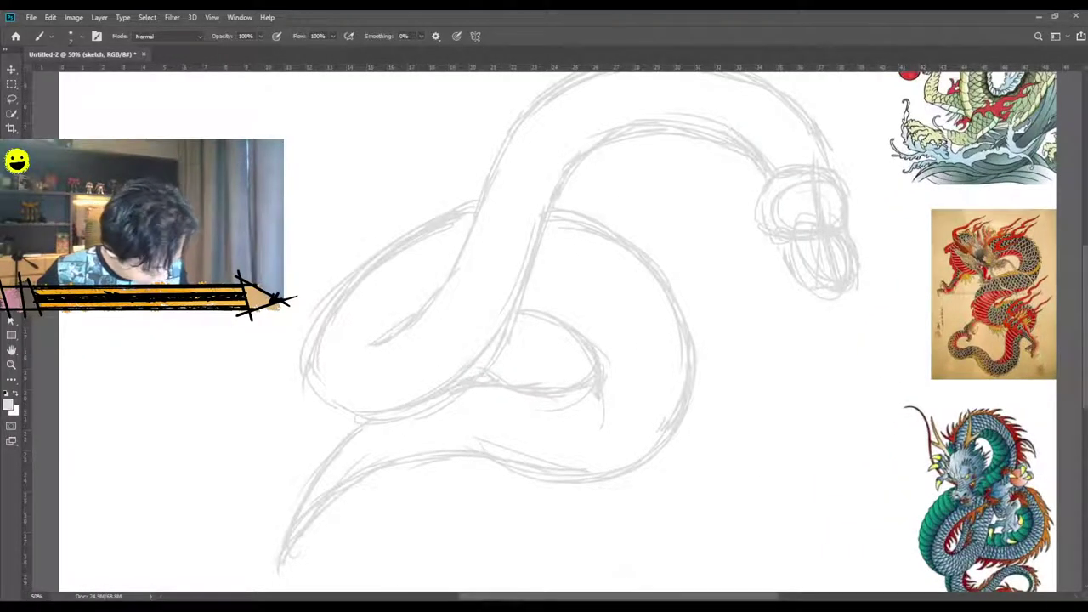
{"action": "left_click_drag", "start_coordinate": [539, 596], "coordinate": [656, 593]}
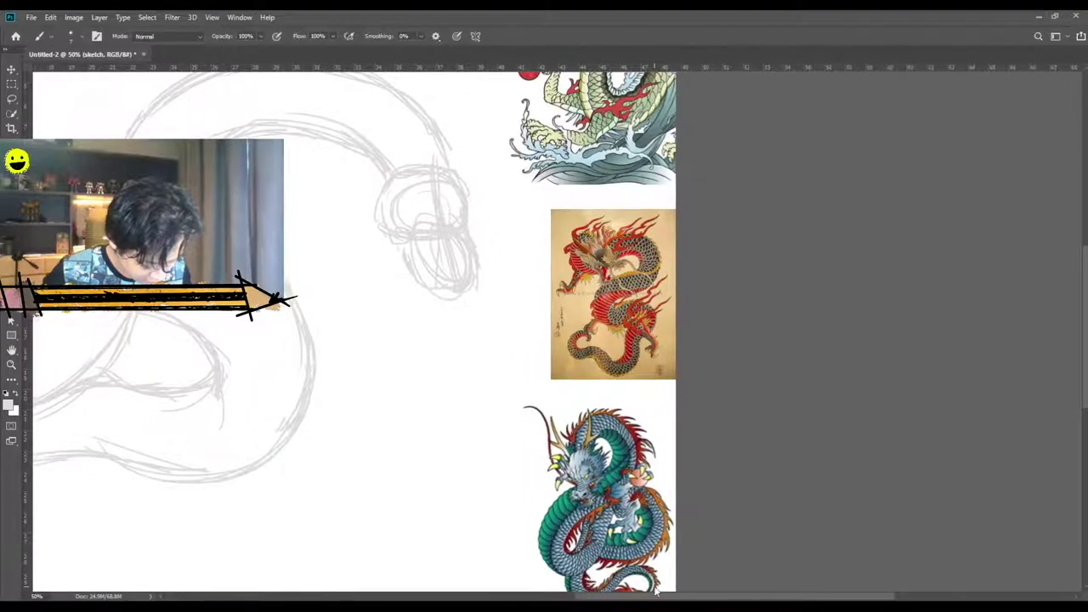
{"action": "scroll", "coordinate": [488, 417], "scroll_direction": "up", "scroll_amount": 2}
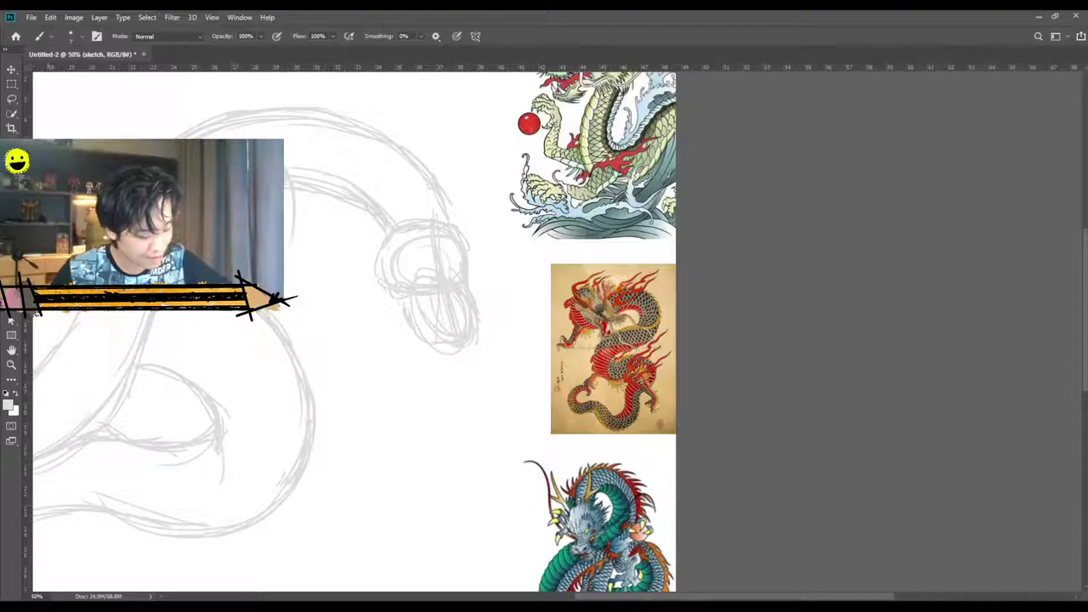
{"action": "key", "text": "e"}
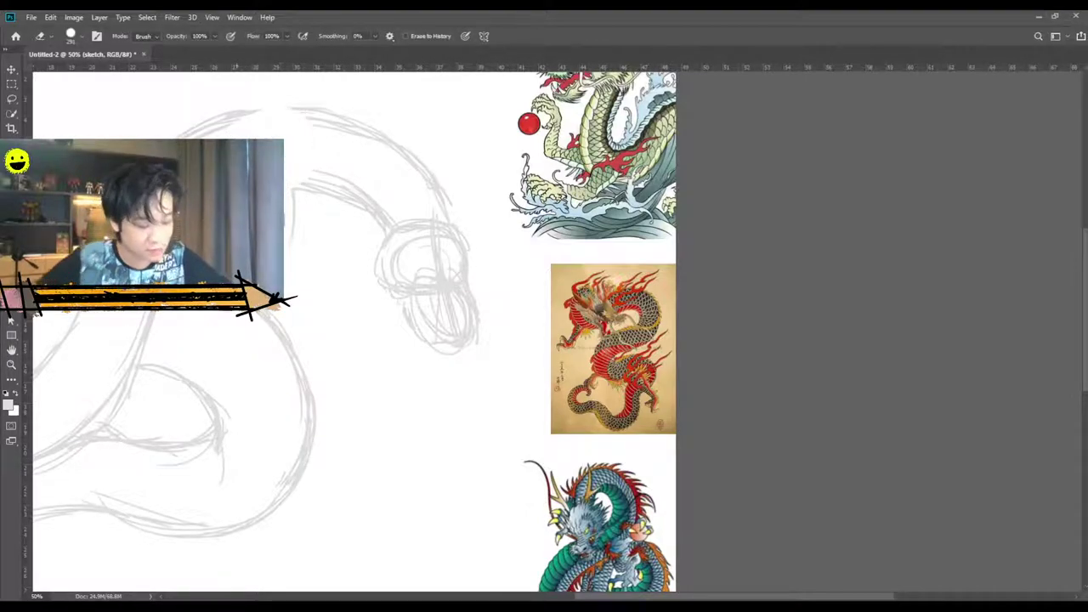
{"action": "key", "text": "ctrl+z"}
{"action": "key", "text": "bracketleft"}
{"action": "key", "text": "bracketleft"}
{"action": "key", "text": "bracketleft"}
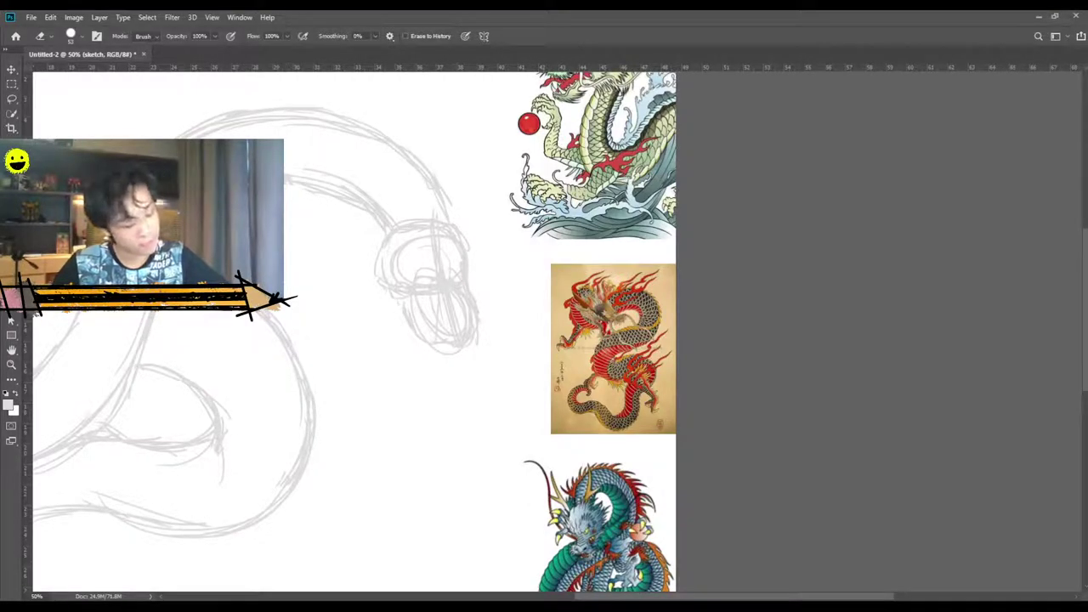
{"action": "key", "text": "i"}
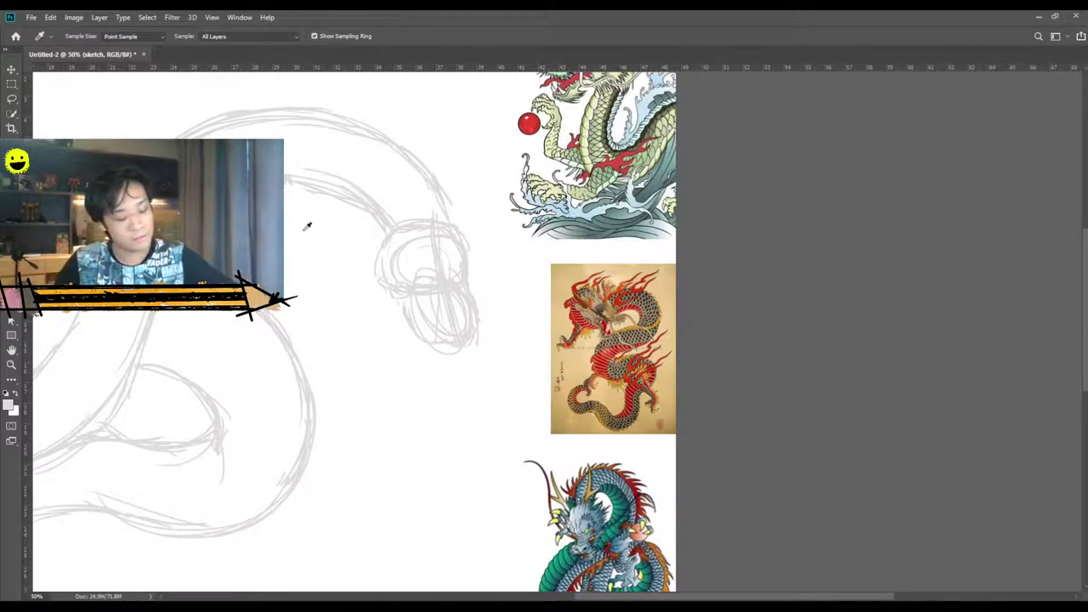
{"action": "key", "text": "b"}
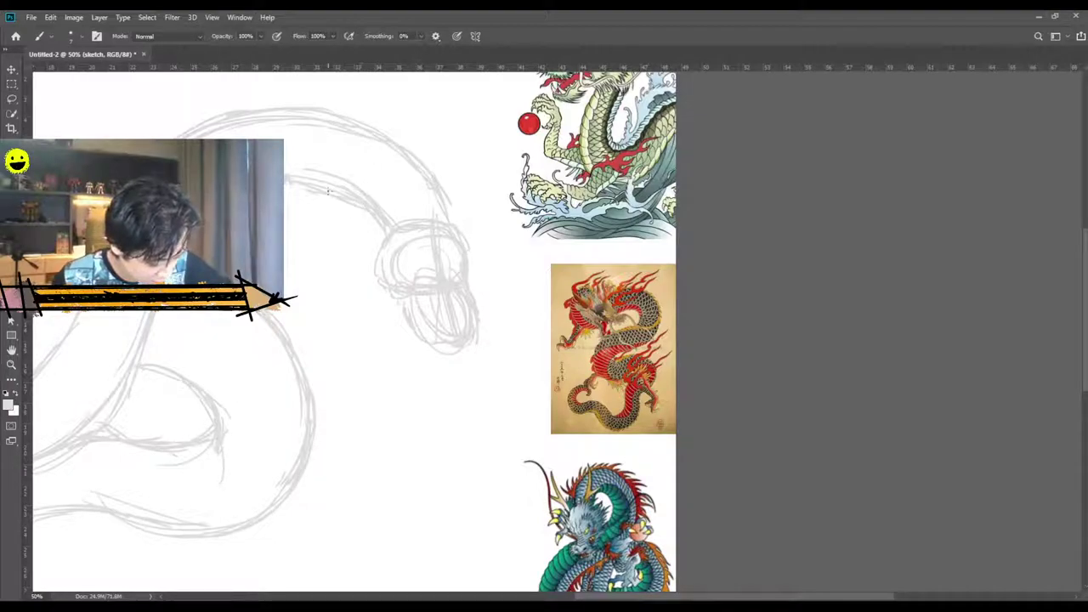
{"action": "mouse_move", "coordinate": [315, 188]}
{"action": "left_mouse_down"}
{"action": "mouse_move", "coordinate": [334, 220]}
{"action": "mouse_move", "coordinate": [357, 225]}
{"action": "left_mouse_up"}
{"action": "left_click_drag", "start_coordinate": [351, 202], "coordinate": [354, 225]}
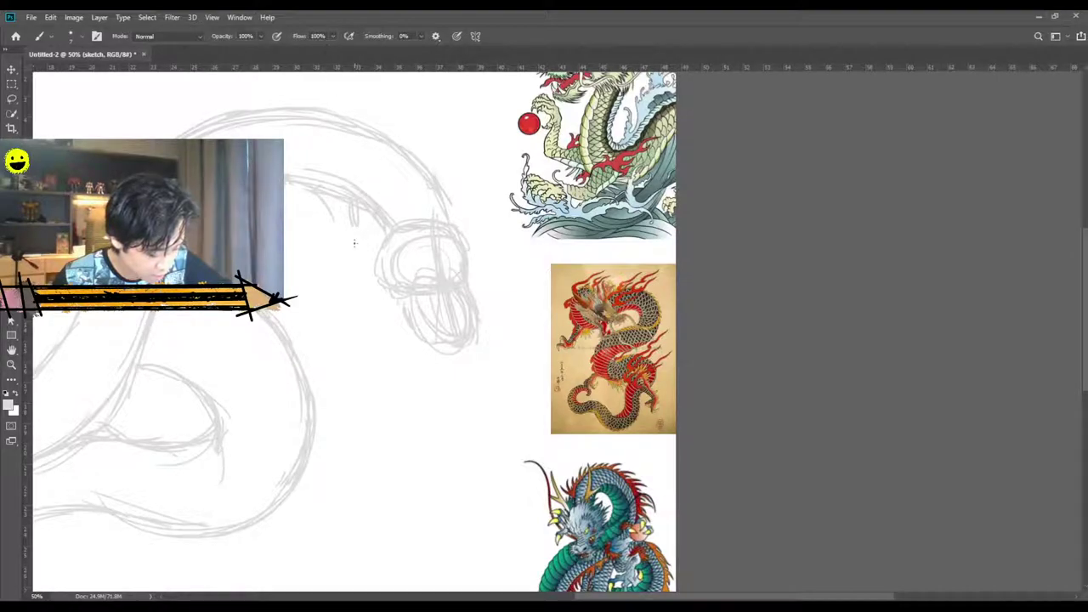
{"action": "mouse_move", "coordinate": [330, 195]}
{"action": "left_mouse_down"}
{"action": "mouse_move", "coordinate": [364, 205]}
{"action": "mouse_move", "coordinate": [319, 221]}
{"action": "mouse_move", "coordinate": [317, 212]}
{"action": "mouse_move", "coordinate": [339, 232]}
{"action": "mouse_move", "coordinate": [351, 197]}
{"action": "mouse_move", "coordinate": [358, 258]}
{"action": "left_mouse_up"}
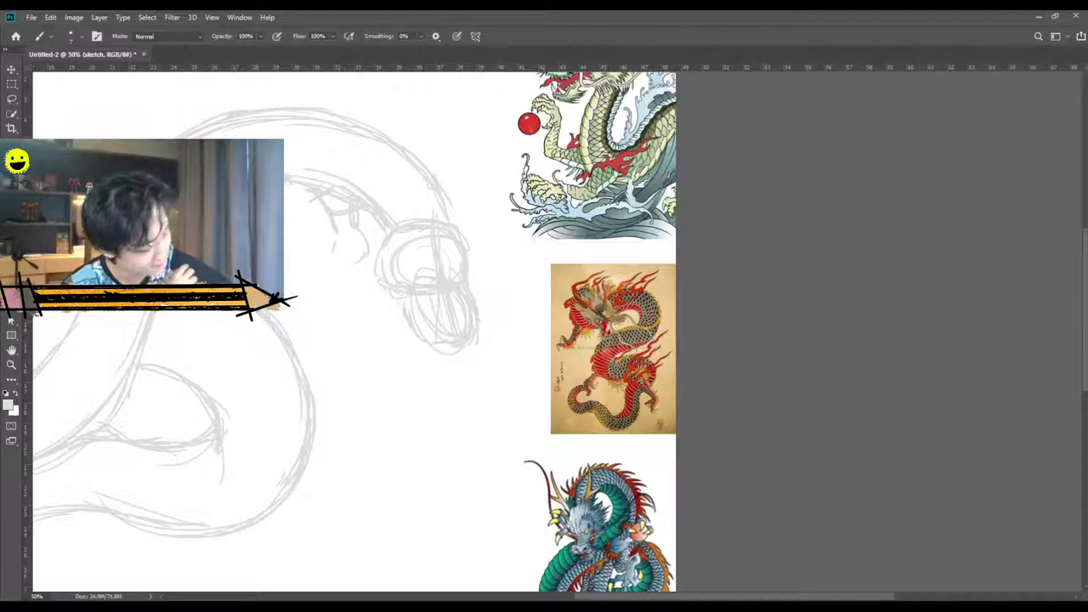
{"action": "key", "text": "e"}
{"action": "mouse_move", "coordinate": [318, 225]}
{"action": "left_mouse_down"}
{"action": "mouse_move", "coordinate": [307, 198]}
{"action": "mouse_move", "coordinate": [342, 209]}
{"action": "mouse_move", "coordinate": [347, 270]}
{"action": "mouse_move", "coordinate": [364, 246]}
{"action": "mouse_move", "coordinate": [351, 208]}
{"action": "mouse_move", "coordinate": [313, 196]}
{"action": "mouse_move", "coordinate": [294, 226]}
{"action": "left_mouse_up"}
Reinforce the neck's lower contour and rough in the curved top of the far claw above the neck.
{"action": "key", "text": "b"}
{"action": "mouse_move", "coordinate": [347, 192]}
{"action": "left_mouse_down"}
{"action": "mouse_move", "coordinate": [374, 220]}
{"action": "mouse_move", "coordinate": [371, 207]}
{"action": "left_mouse_up"}
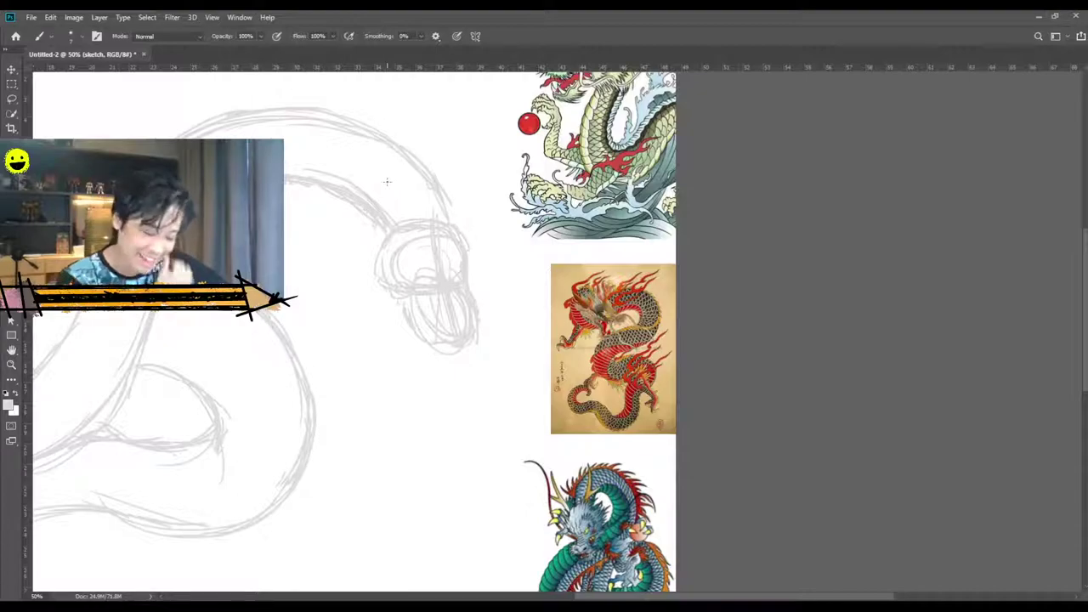
{"action": "scroll", "coordinate": [340, 136], "scroll_direction": "up", "scroll_amount": 2}
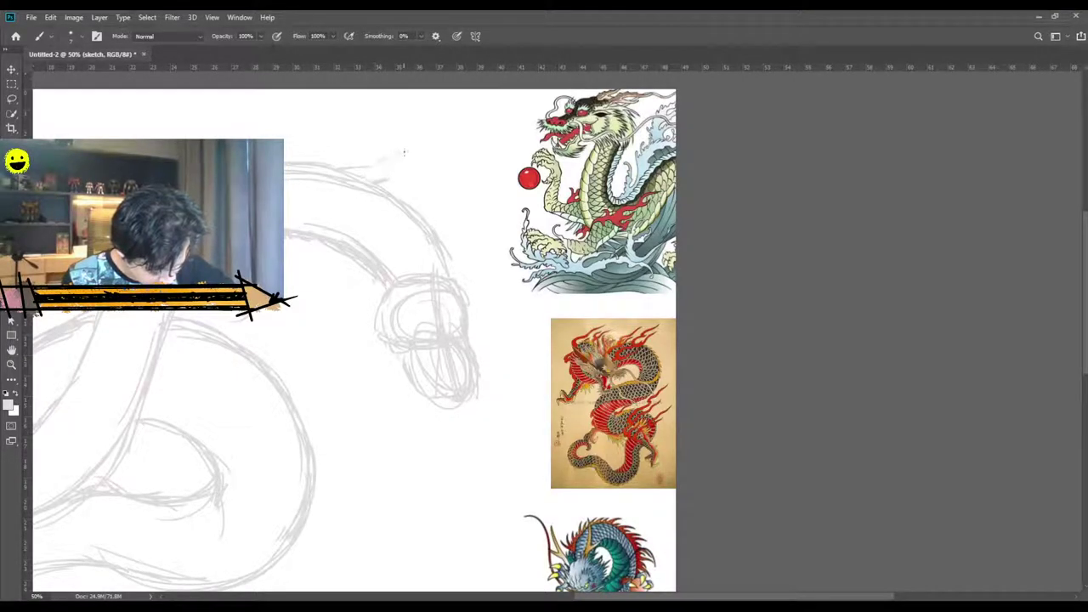
{"action": "left_click_drag", "start_coordinate": [391, 160], "coordinate": [430, 165]}
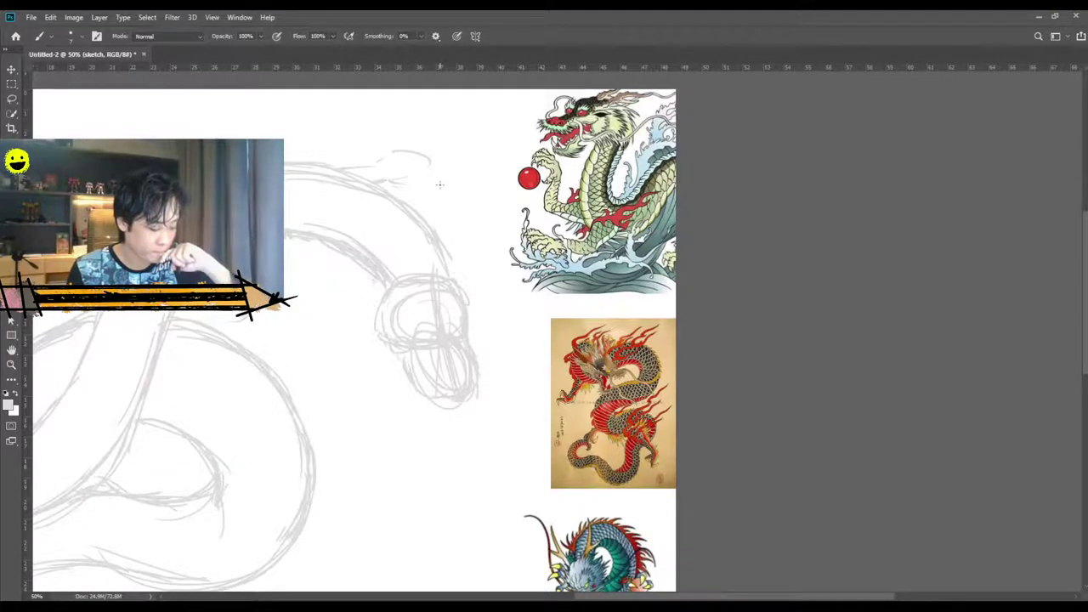
Examine the green dragon reference's legs and claws and compare them with the whole dragon sketch.
{"action": "key", "text": "ctrl+plus"}
{"action": "key", "text": "ctrl+plus"}
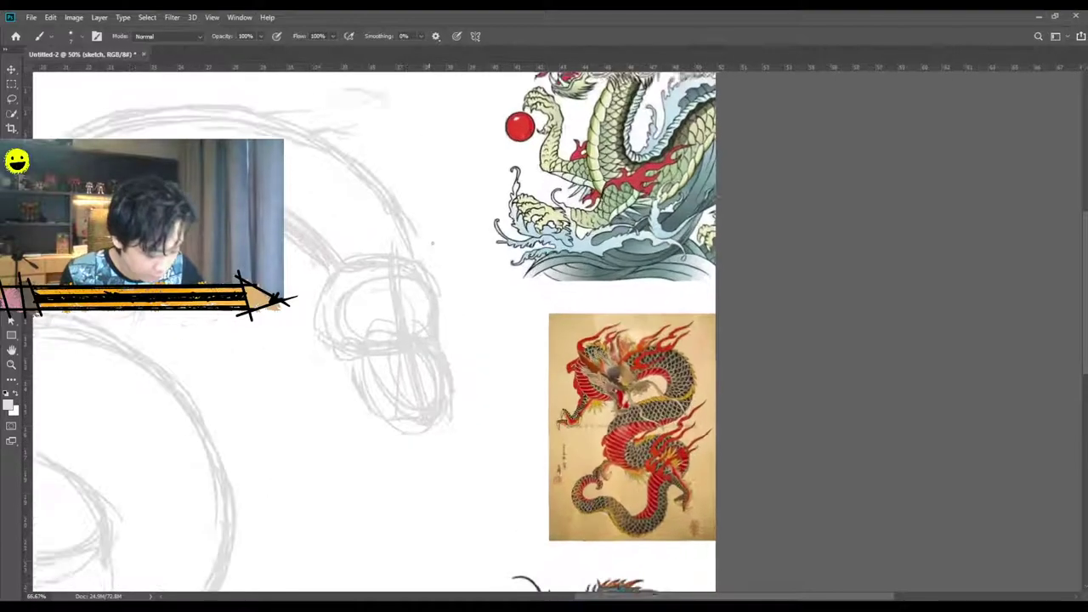
{"action": "scroll", "coordinate": [419, 326], "scroll_direction": "up", "scroll_amount": 5}
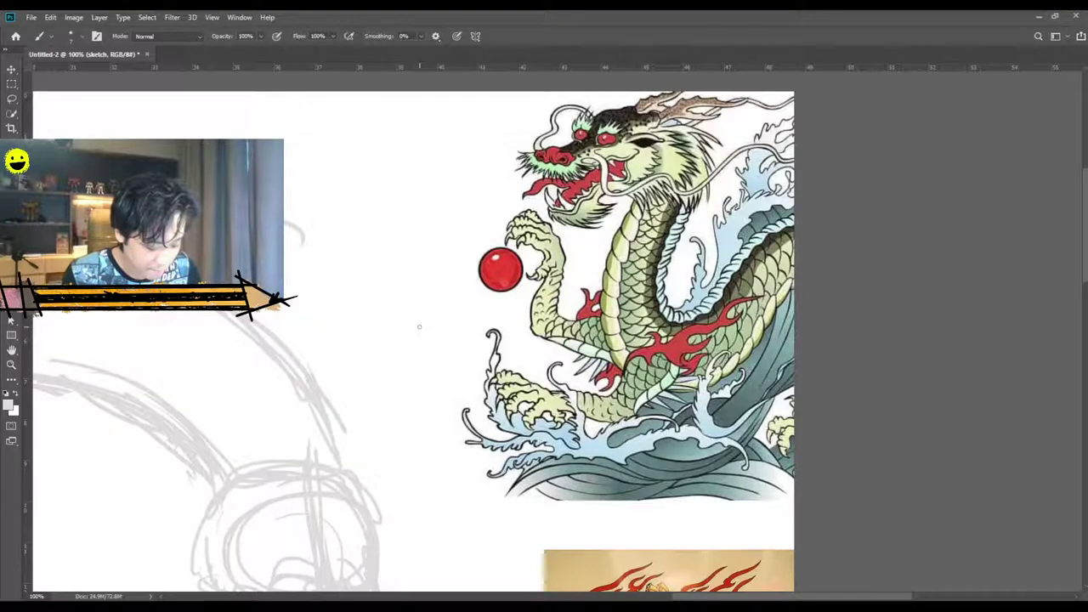
{"action": "scroll", "coordinate": [420, 326], "scroll_direction": "down", "scroll_amount": 1}
{"action": "key", "text": "ctrl+plus"}
{"action": "key", "text": "ctrl+minus"}
{"action": "key", "text": "ctrl+minus"}
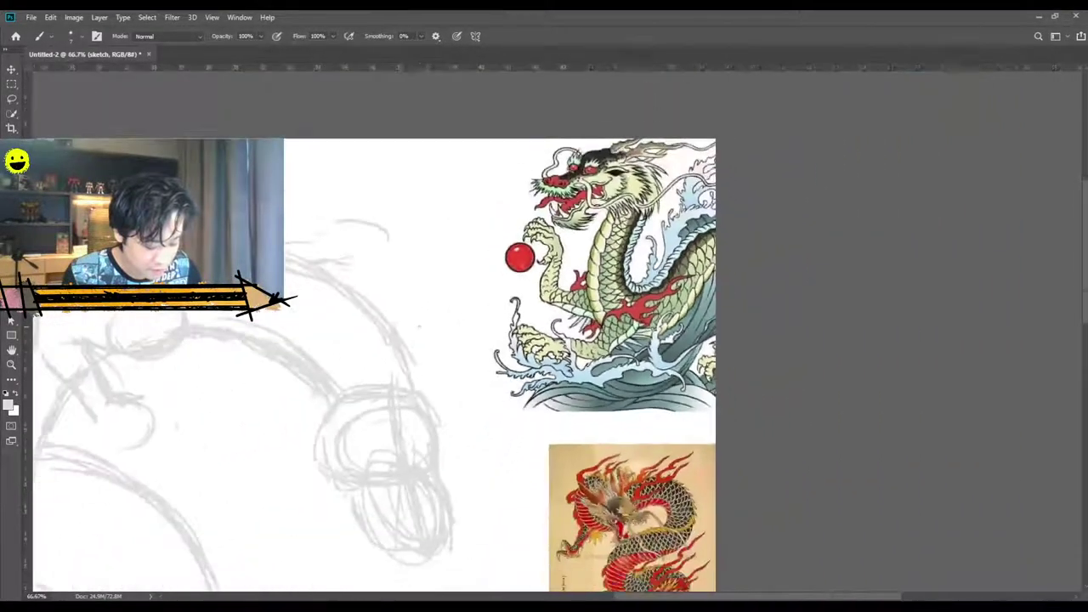
{"action": "scroll", "coordinate": [420, 327], "scroll_direction": "down", "scroll_amount": 1}
{"action": "scroll", "coordinate": [419, 327], "scroll_direction": "down", "scroll_amount": 3}
{"action": "scroll", "coordinate": [235, 358], "scroll_direction": "down", "scroll_amount": 2}
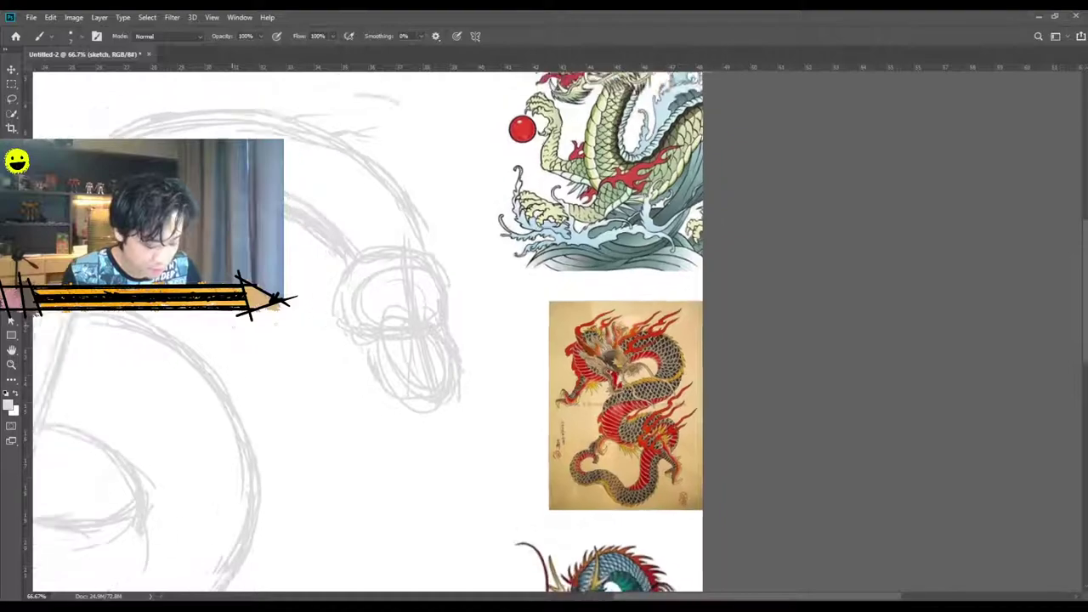
{"action": "scroll", "coordinate": [236, 358], "scroll_direction": "down", "scroll_amount": 1}
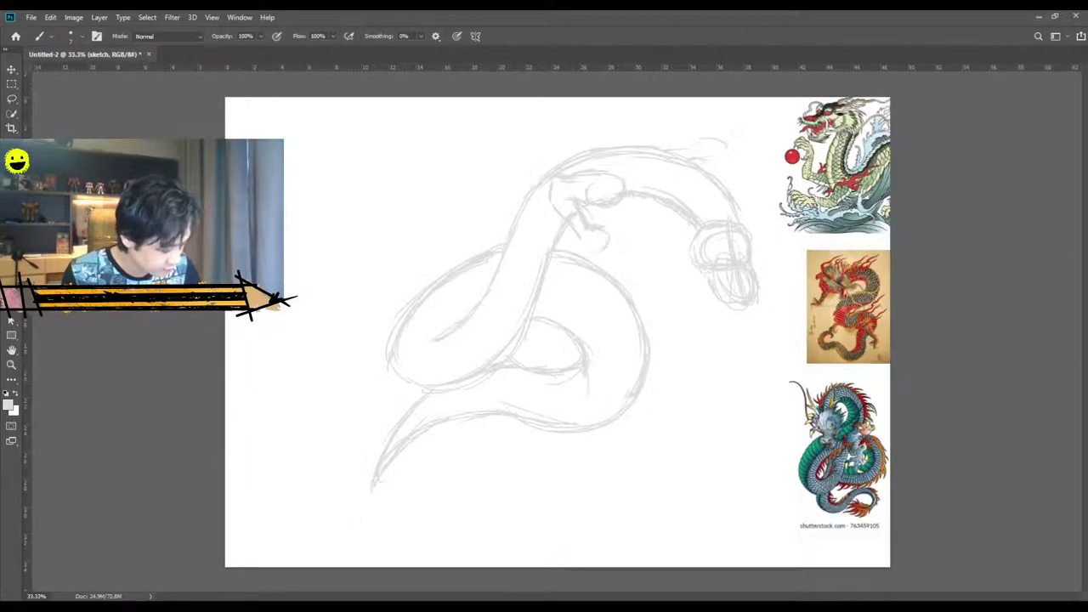
Sketch long clawed fingers on the near foreleg beneath the dragon's neck.
{"action": "scroll", "coordinate": [558, 333], "scroll_direction": "up", "scroll_amount": 1}
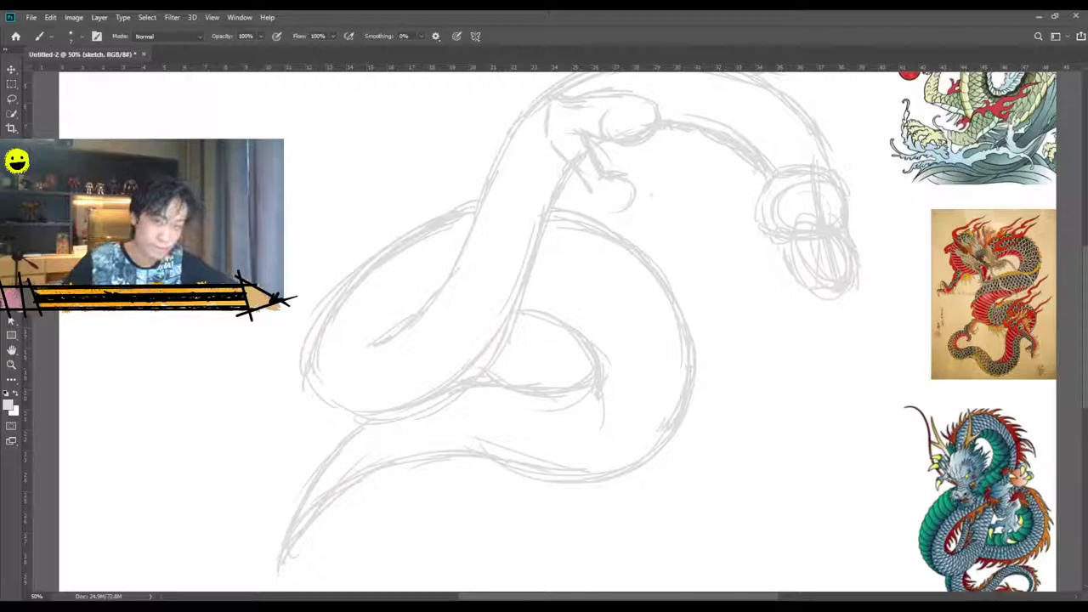
{"action": "scroll", "coordinate": [544, 332], "scroll_direction": "up", "scroll_amount": 2}
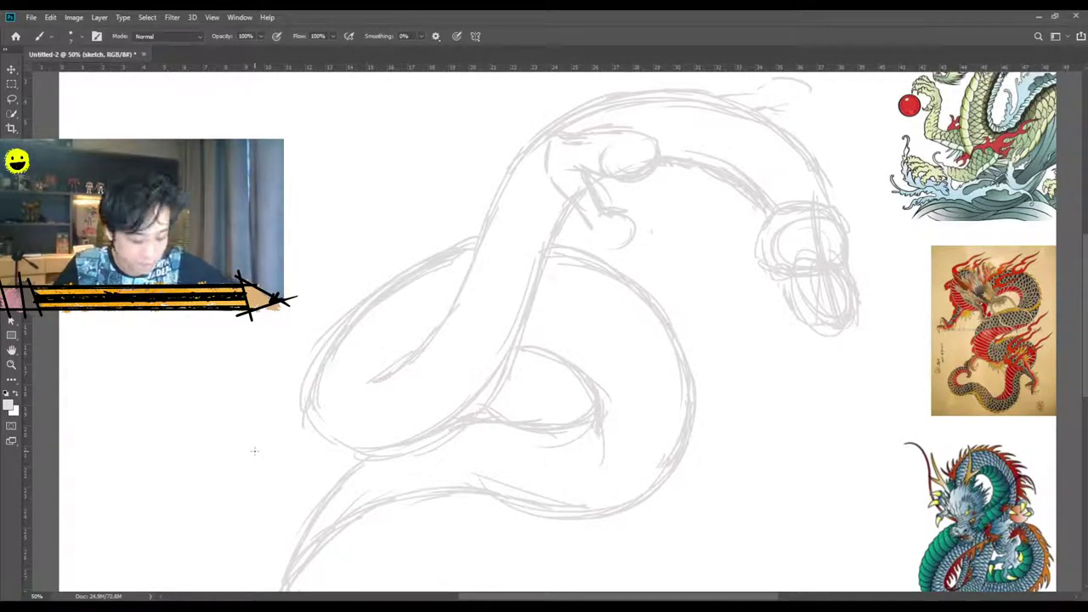
{"action": "scroll", "coordinate": [254, 452], "scroll_direction": "up", "scroll_amount": 1}
{"action": "key", "text": "ctrl+plus"}
{"action": "mouse_move", "coordinate": [632, 226]}
{"action": "left_mouse_down"}
{"action": "mouse_move", "coordinate": [672, 220]}
{"action": "mouse_move", "coordinate": [711, 258]}
{"action": "mouse_move", "coordinate": [705, 270]}
{"action": "mouse_move", "coordinate": [701, 242]}
{"action": "mouse_move", "coordinate": [677, 228]}
{"action": "mouse_move", "coordinate": [650, 241]}
{"action": "mouse_move", "coordinate": [660, 230]}
{"action": "mouse_move", "coordinate": [681, 310]}
{"action": "mouse_move", "coordinate": [636, 255]}
{"action": "left_mouse_up"}
{"action": "scroll", "coordinate": [636, 255], "scroll_direction": "down", "scroll_amount": 5}
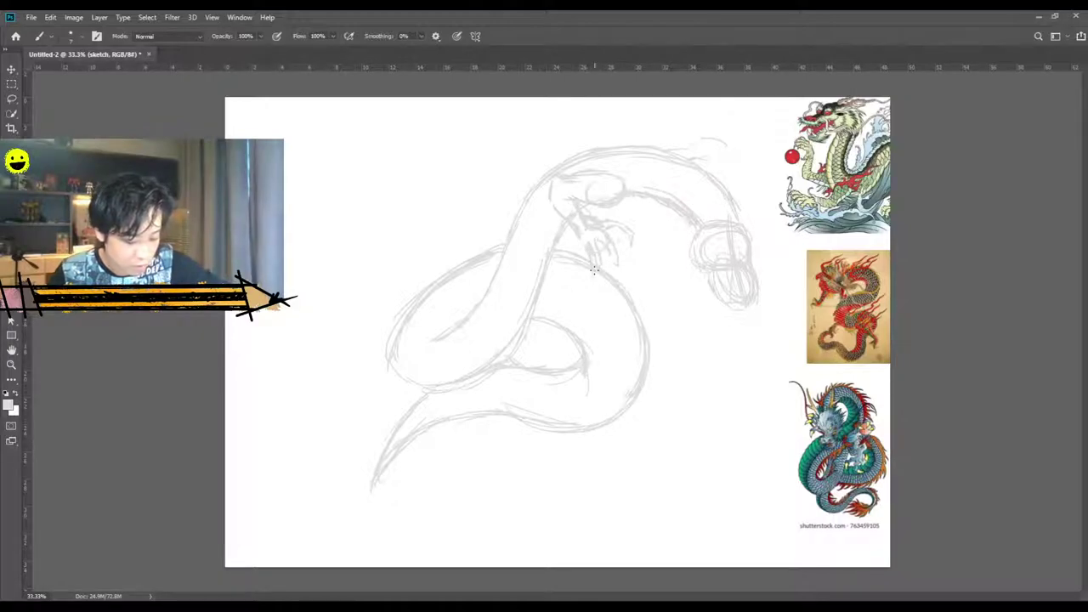
Erase and redraw the near claw's fingers, and add fingers to the far claw above the neck.
{"action": "key", "text": "e"}
{"action": "mouse_move", "coordinate": [586, 247]}
{"action": "left_mouse_down"}
{"action": "mouse_move", "coordinate": [594, 261]}
{"action": "mouse_move", "coordinate": [608, 252]}
{"action": "mouse_move", "coordinate": [602, 240]}
{"action": "left_mouse_up"}
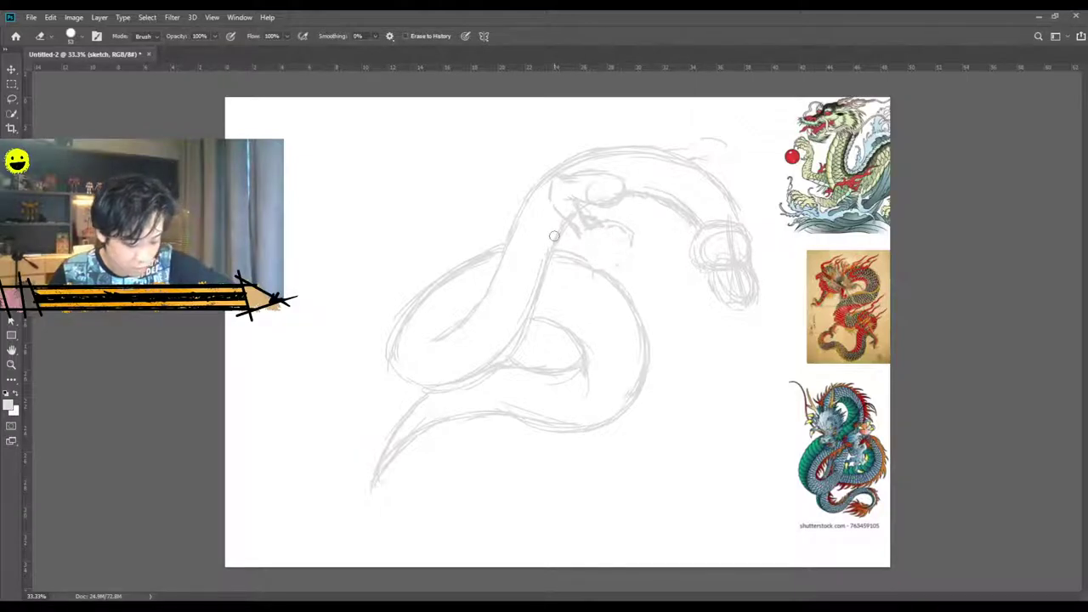
{"action": "key", "text": "b"}
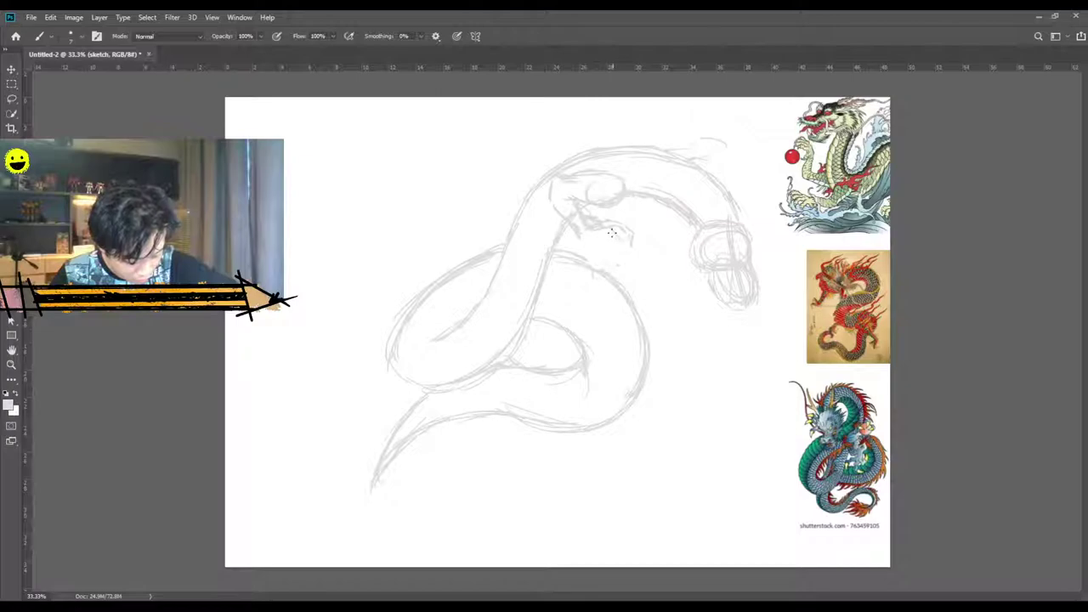
{"action": "left_click_drag", "start_coordinate": [607, 231], "coordinate": [626, 249]}
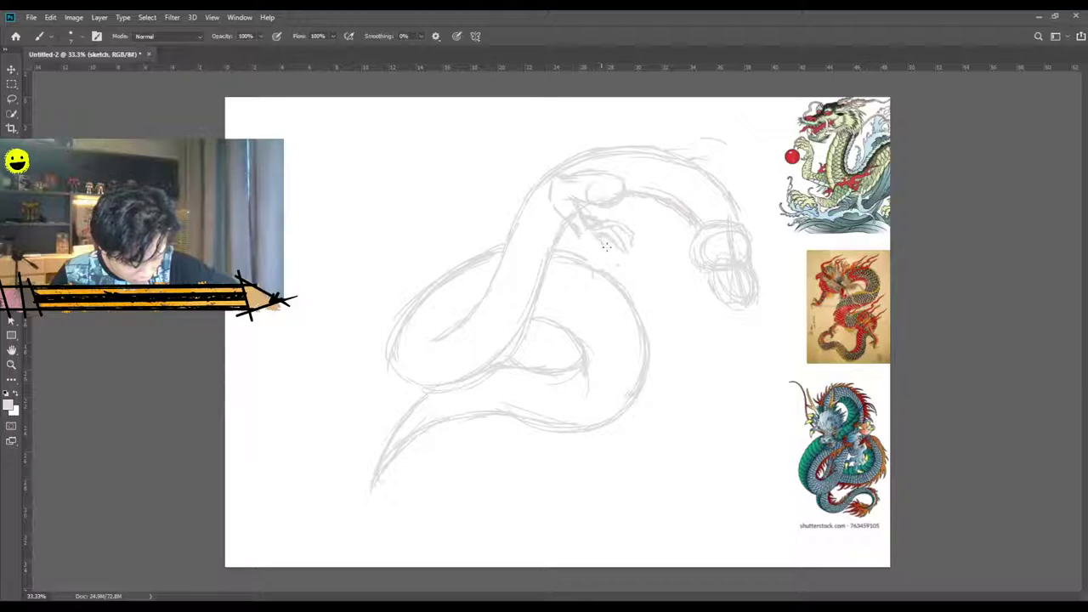
{"action": "left_click_drag", "start_coordinate": [582, 235], "coordinate": [606, 251]}
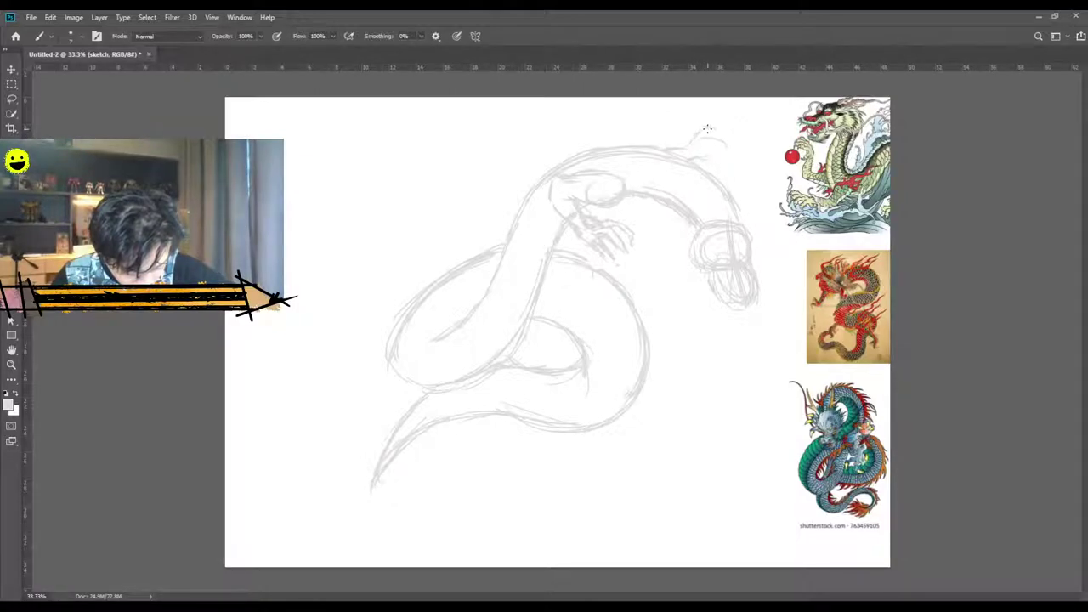
{"action": "left_click_drag", "start_coordinate": [707, 129], "coordinate": [739, 139]}
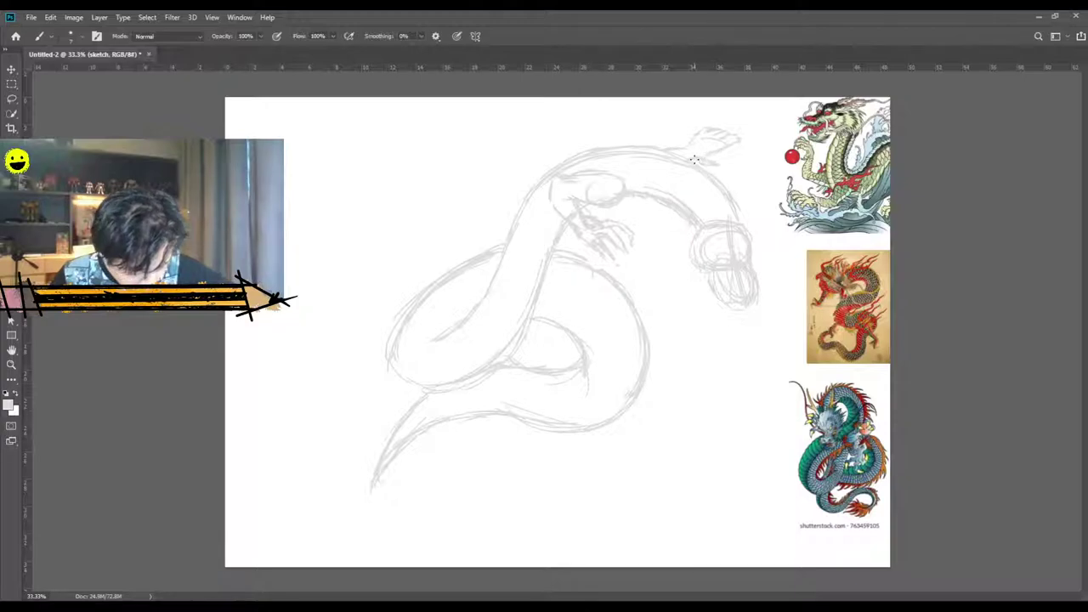
Examine the dragon's head sketch at close range against the green and red dragon references.
{"action": "key", "text": "ctrl+plus"}
{"action": "key", "text": "ctrl+plus"}
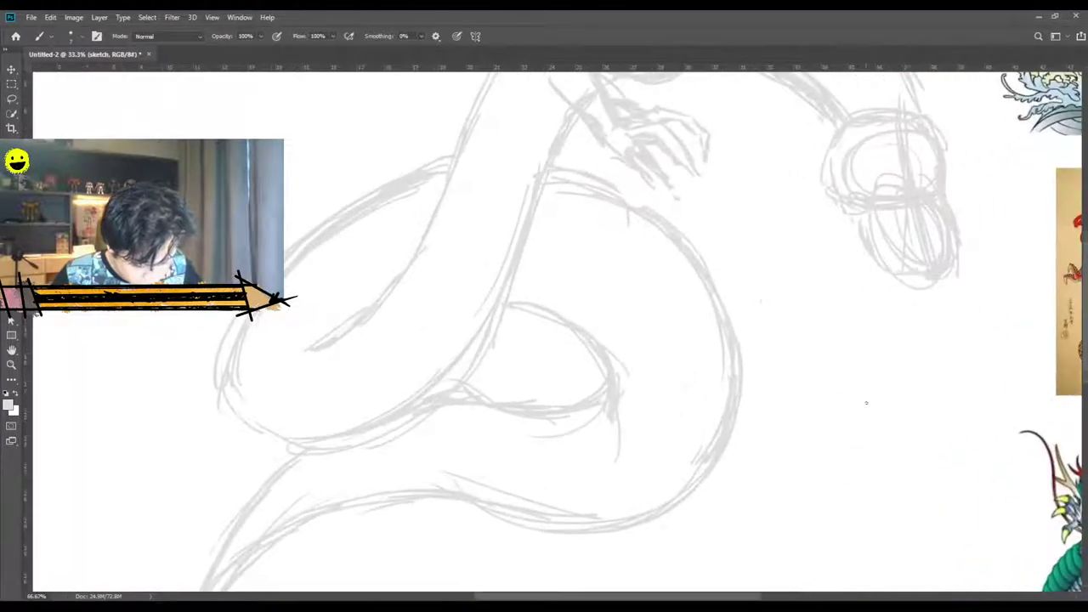
{"action": "left_click_drag", "start_coordinate": [756, 271], "coordinate": [755, 388]}
{"action": "left_click_drag", "start_coordinate": [655, 598], "coordinate": [763, 599]}
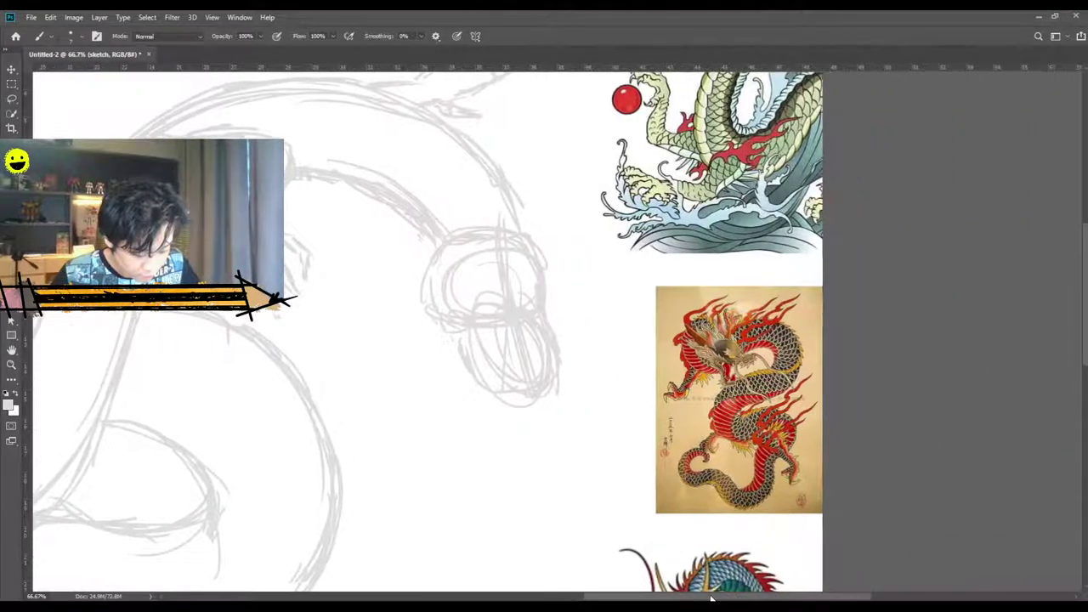
{"action": "scroll", "coordinate": [426, 332], "scroll_direction": "up", "scroll_amount": 3}
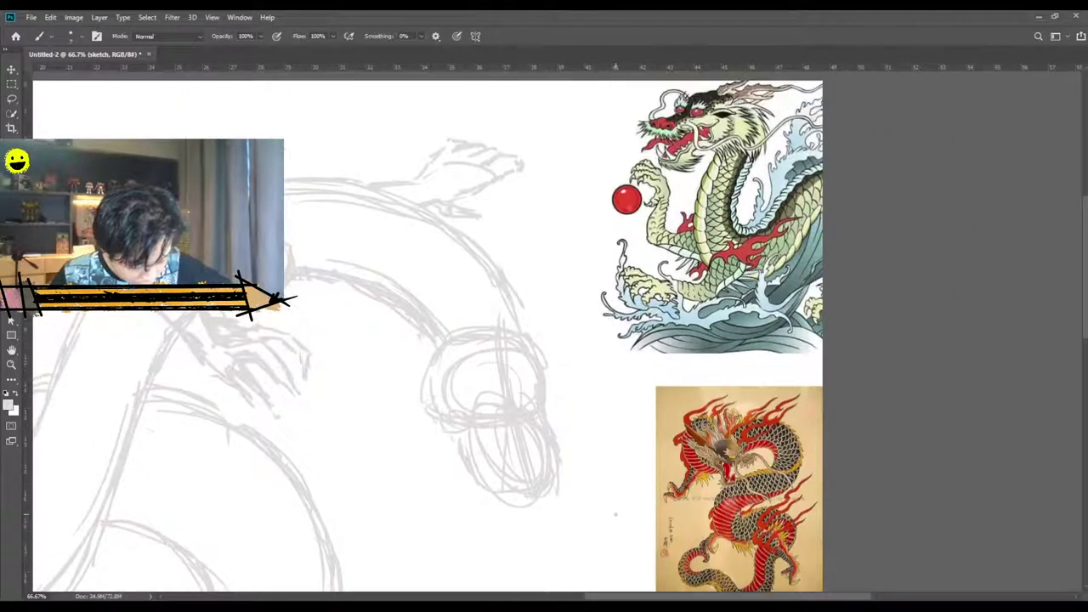
{"action": "scroll", "coordinate": [482, 314], "scroll_direction": "up", "scroll_amount": 1}
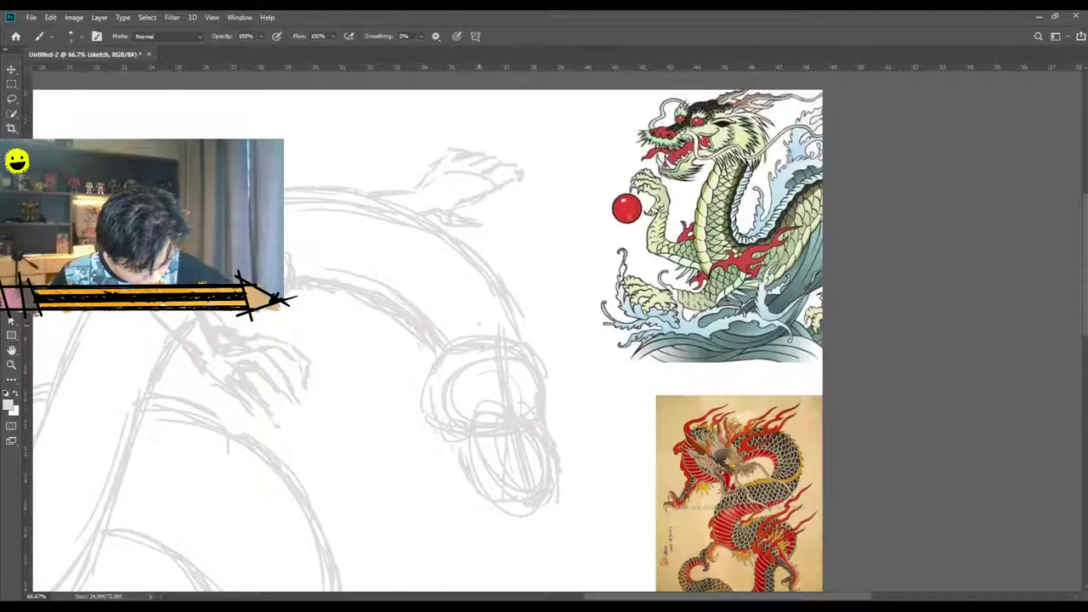
{"action": "scroll", "coordinate": [425, 331], "scroll_direction": "down", "scroll_amount": 7}
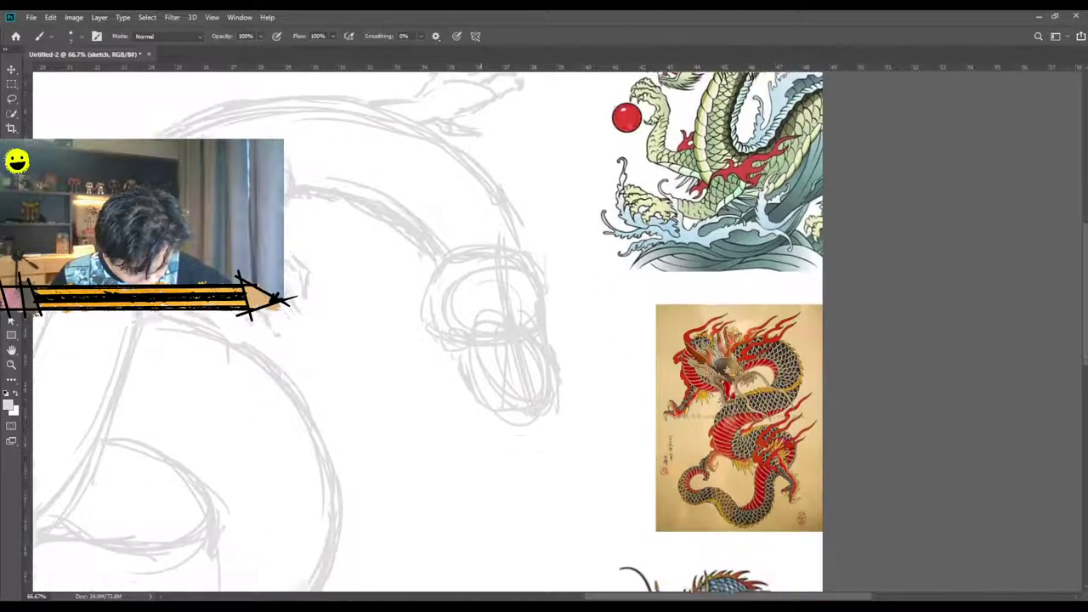
{"action": "scroll", "coordinate": [425, 332], "scroll_direction": "down", "scroll_amount": 1}
{"action": "scroll", "coordinate": [425, 332], "scroll_direction": "up", "scroll_amount": 6}
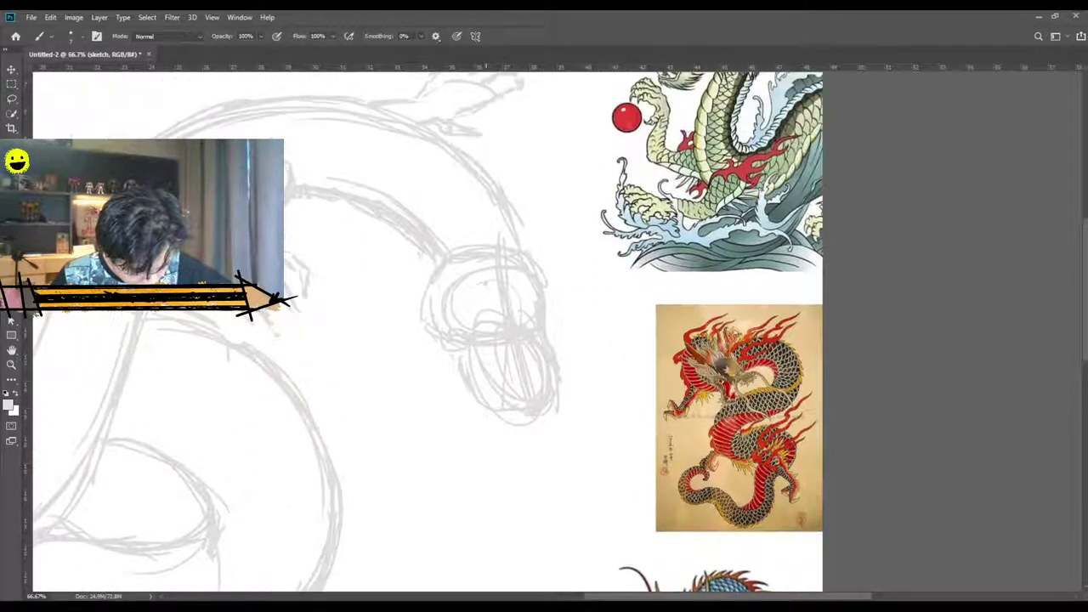
{"action": "scroll", "coordinate": [425, 332], "scroll_direction": "up", "scroll_amount": 1}
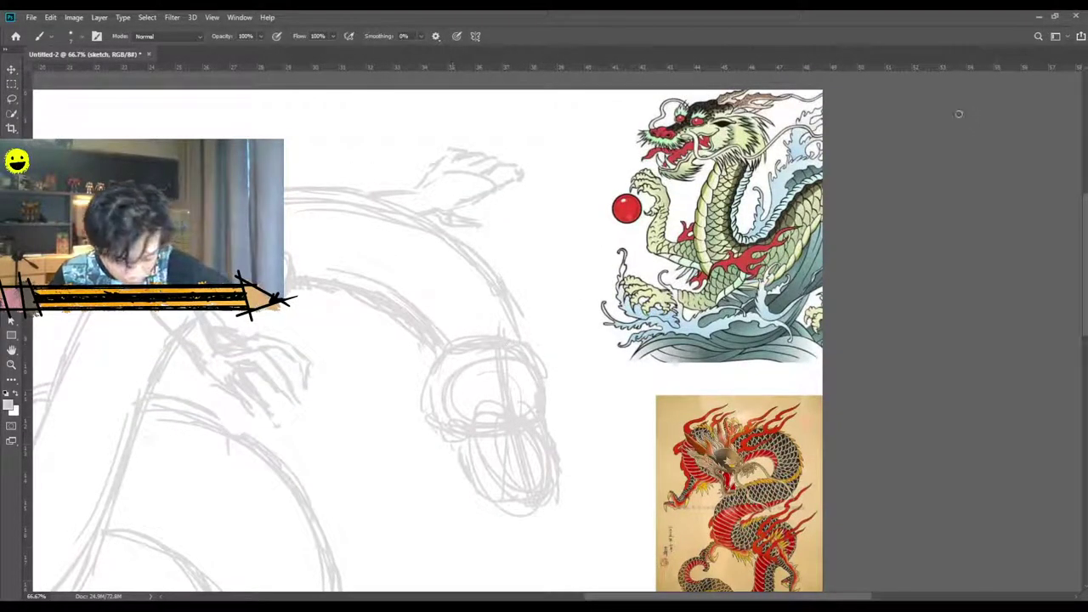
Outline the top and far side of the head in darker grey, adding the far horn's base and the far brow.
{"action": "mouse_move", "coordinate": [509, 344]}
{"action": "left_mouse_down"}
{"action": "mouse_move", "coordinate": [467, 349]}
{"action": "mouse_move", "coordinate": [547, 284]}
{"action": "mouse_move", "coordinate": [521, 338]}
{"action": "mouse_move", "coordinate": [501, 348]}
{"action": "mouse_move", "coordinate": [516, 324]}
{"action": "mouse_move", "coordinate": [529, 351]}
{"action": "mouse_move", "coordinate": [518, 291]}
{"action": "mouse_move", "coordinate": [459, 353]}
{"action": "left_mouse_up"}
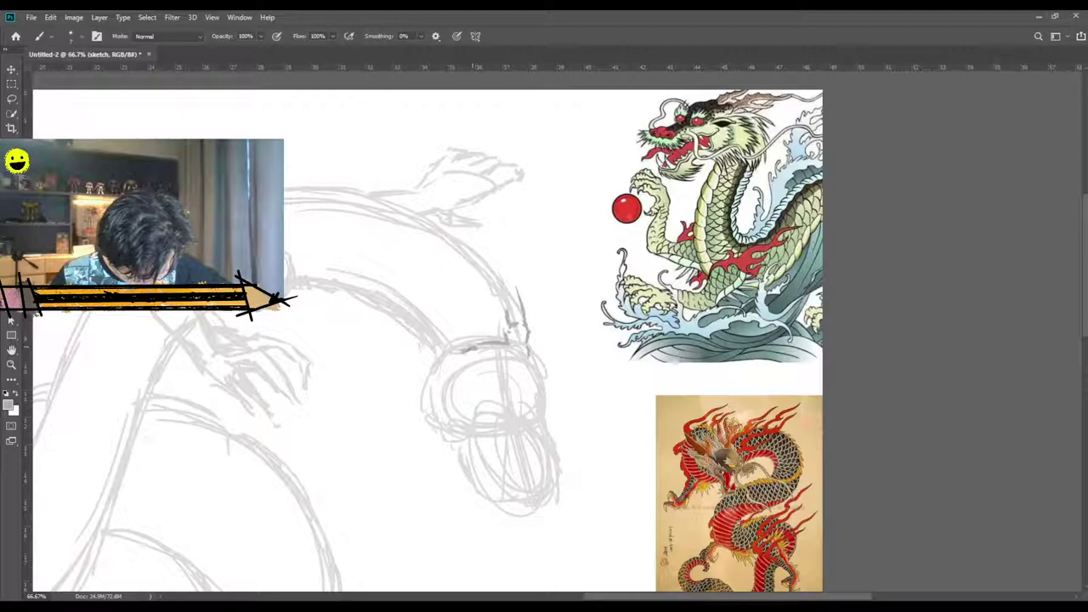
{"action": "left_click_drag", "start_coordinate": [530, 355], "coordinate": [544, 380]}
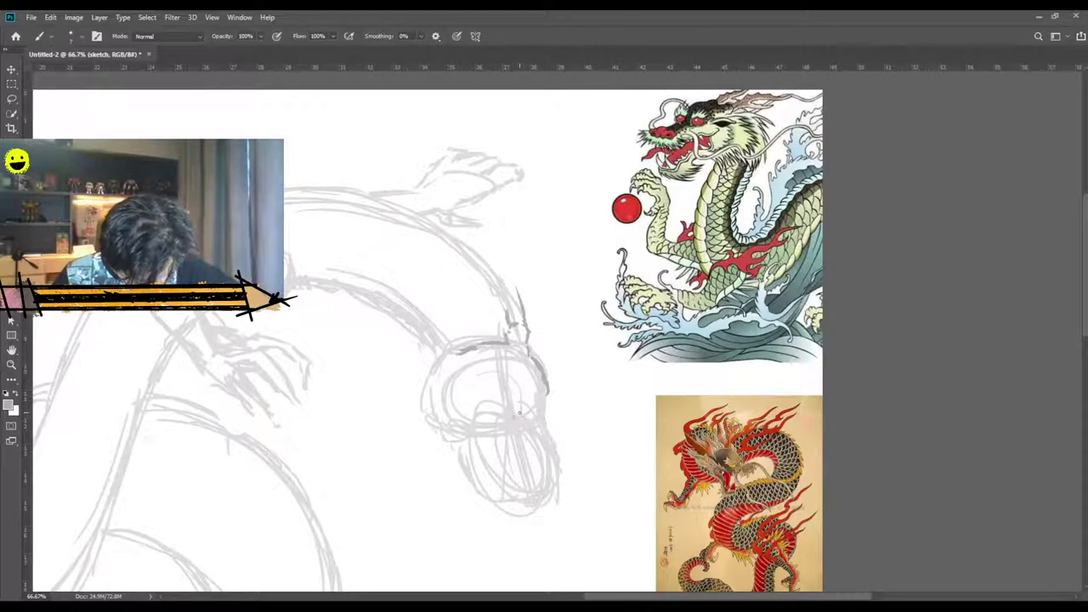
{"action": "mouse_move", "coordinate": [525, 411]}
{"action": "left_mouse_down"}
{"action": "mouse_move", "coordinate": [557, 389]}
{"action": "mouse_move", "coordinate": [532, 407]}
{"action": "mouse_move", "coordinate": [555, 400]}
{"action": "left_mouse_up"}
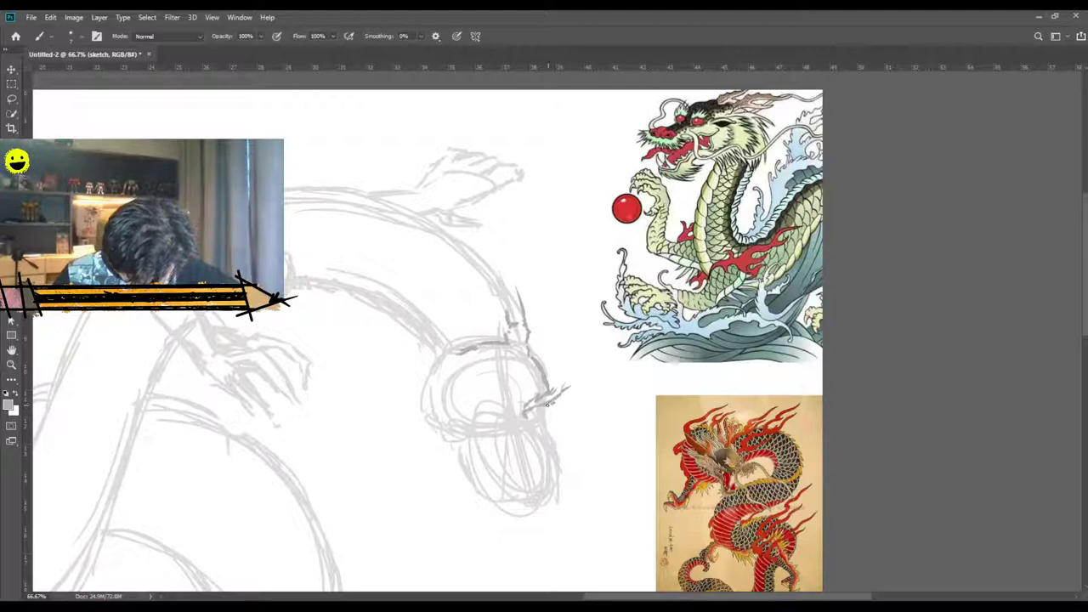
Sketch the far eye beneath its brow, and draw the near eye with a spiky brow.
{"action": "scroll", "coordinate": [541, 409], "scroll_direction": "down", "scroll_amount": 1}
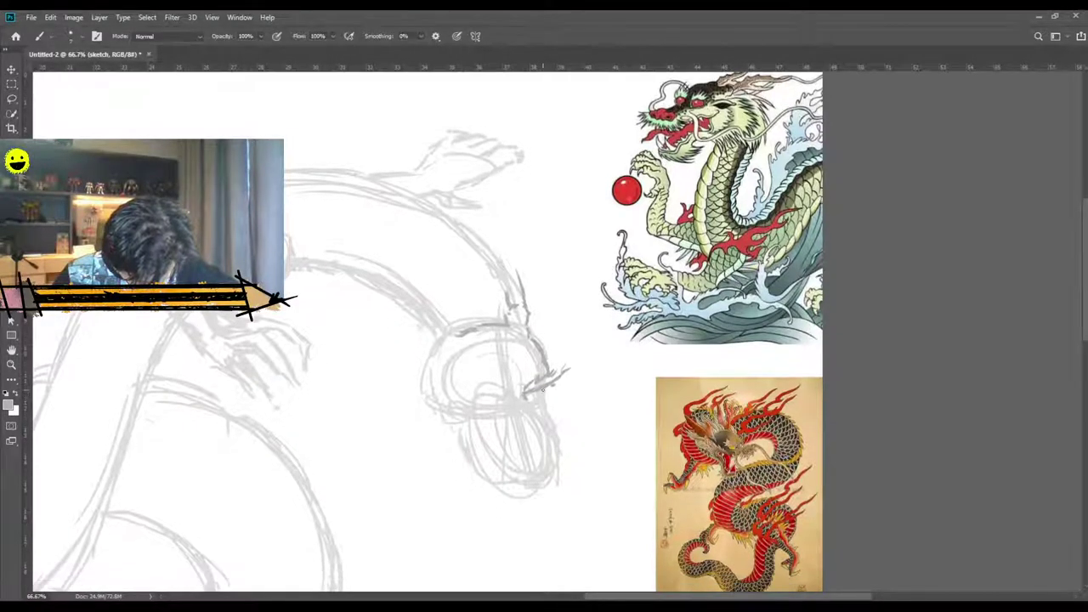
{"action": "left_click_drag", "start_coordinate": [545, 388], "coordinate": [532, 400]}
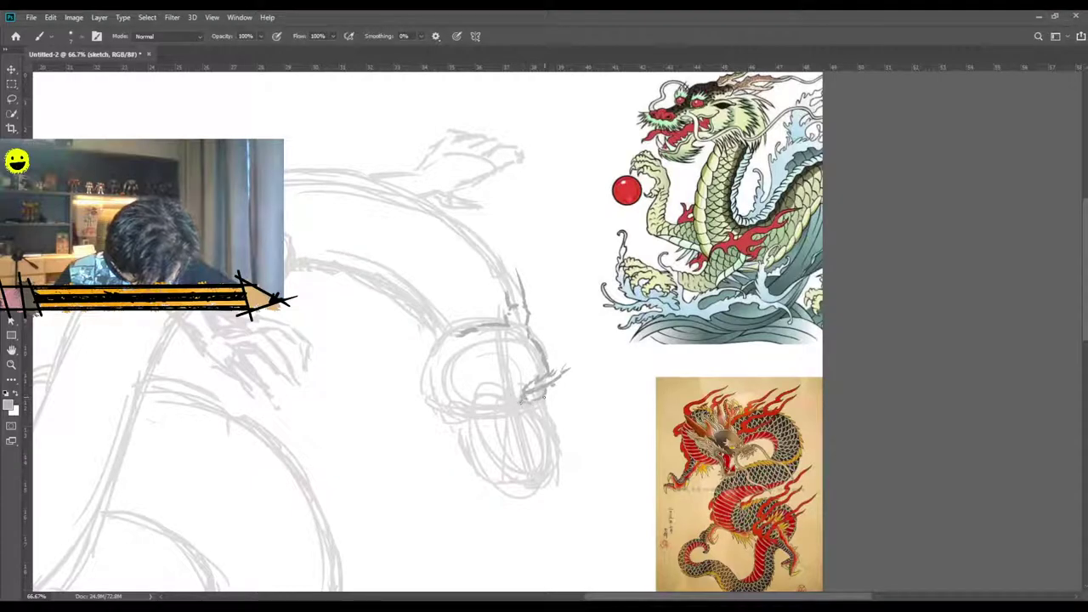
{"action": "mouse_move", "coordinate": [494, 399]}
{"action": "left_mouse_down"}
{"action": "mouse_move", "coordinate": [466, 396]}
{"action": "mouse_move", "coordinate": [496, 393]}
{"action": "mouse_move", "coordinate": [487, 382]}
{"action": "mouse_move", "coordinate": [452, 375]}
{"action": "mouse_move", "coordinate": [457, 393]}
{"action": "mouse_move", "coordinate": [446, 383]}
{"action": "left_mouse_up"}
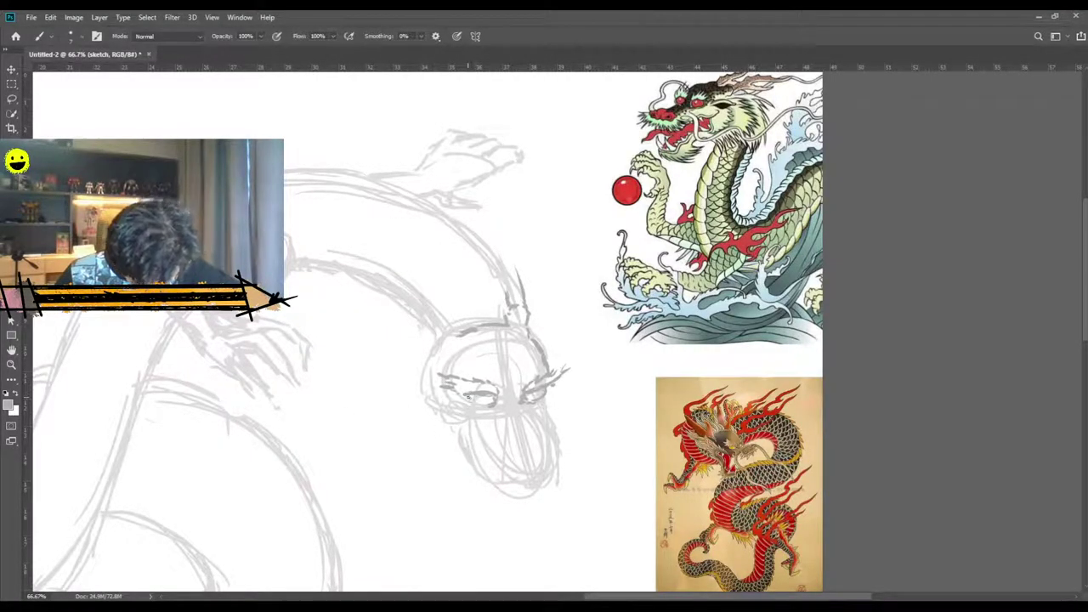
{"action": "mouse_move", "coordinate": [503, 399]}
{"action": "left_mouse_down"}
{"action": "mouse_move", "coordinate": [478, 411]}
{"action": "mouse_move", "coordinate": [520, 405]}
{"action": "left_mouse_up"}
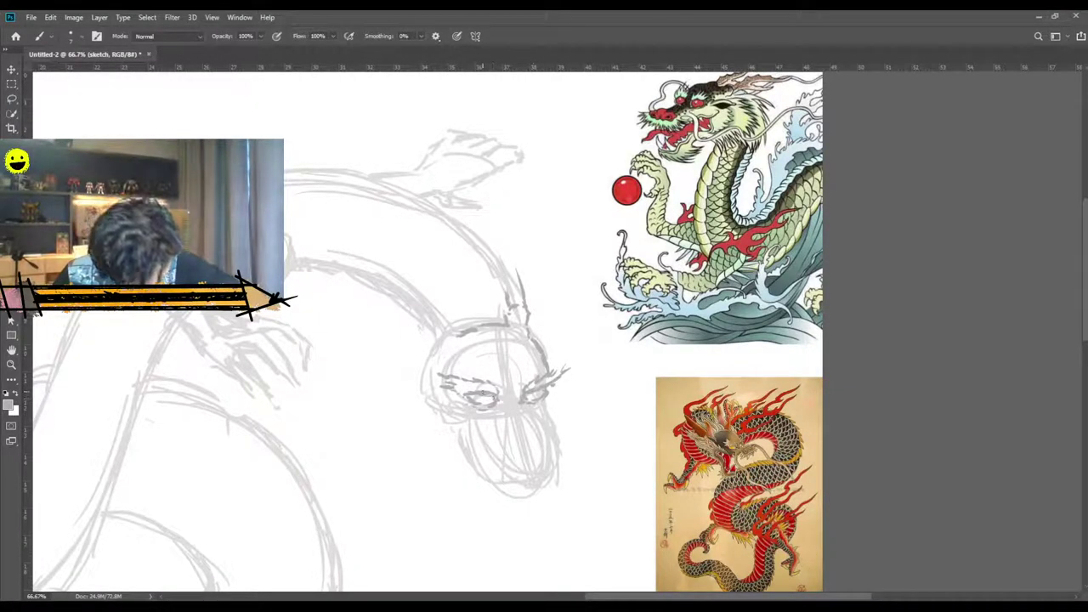
Trim the upper line of the near eye with a much smaller eraser.
{"action": "key", "text": "e"}
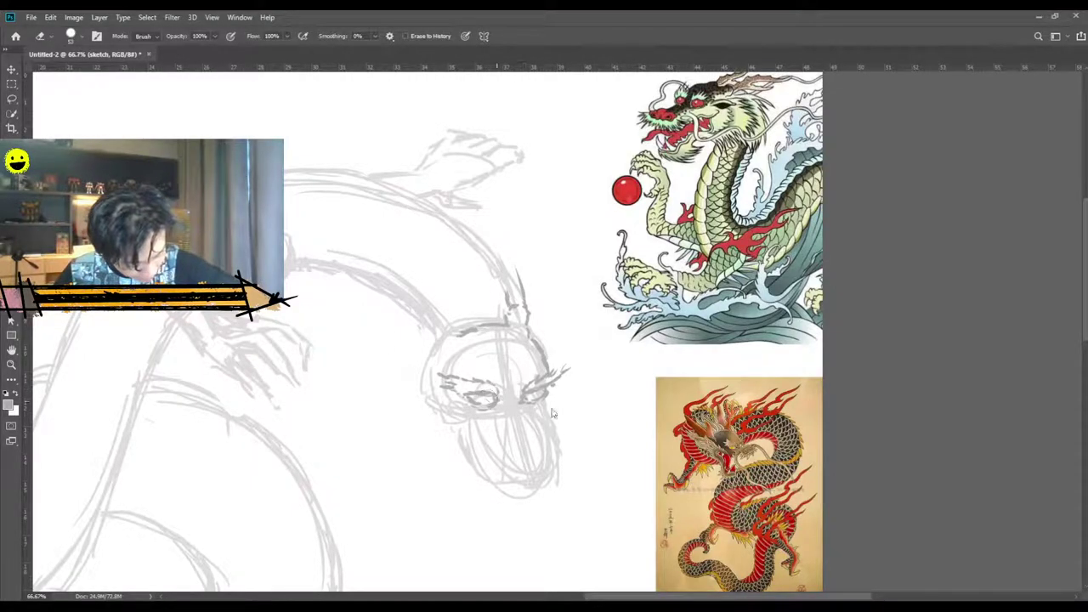
{"action": "key", "text": "bracketleft"}
{"action": "key", "text": "bracketleft"}
{"action": "key", "text": "bracketleft"}
{"action": "key", "text": "bracketleft"}
{"action": "key", "text": "bracketleft"}
{"action": "key", "text": "bracketleft"}
{"action": "key", "text": "bracketleft"}
{"action": "key", "text": "bracketleft"}
{"action": "left_click_drag", "start_coordinate": [492, 393], "coordinate": [486, 392]}
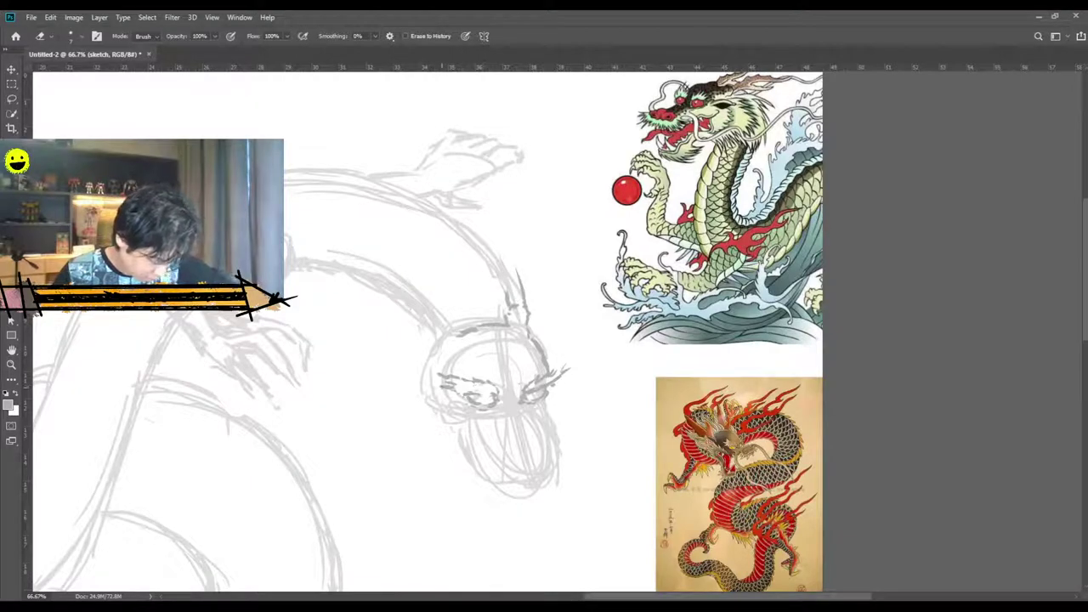
{"action": "key", "text": "b"}
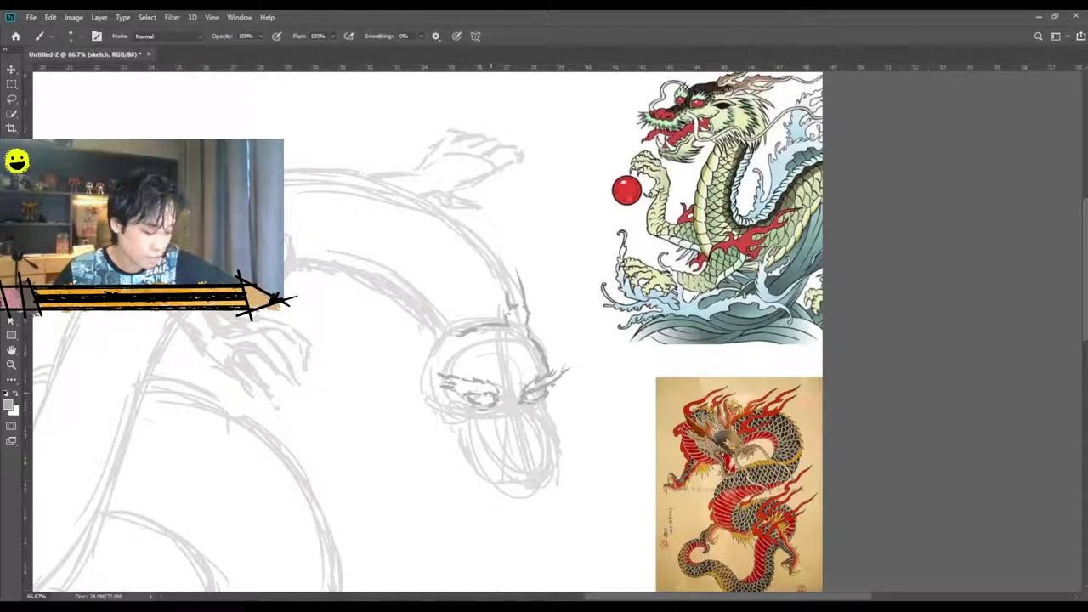
Sketch a branching near antler rising from the head, with a jagged ear beneath it.
{"action": "scroll", "coordinate": [467, 331], "scroll_direction": "up", "scroll_amount": 1}
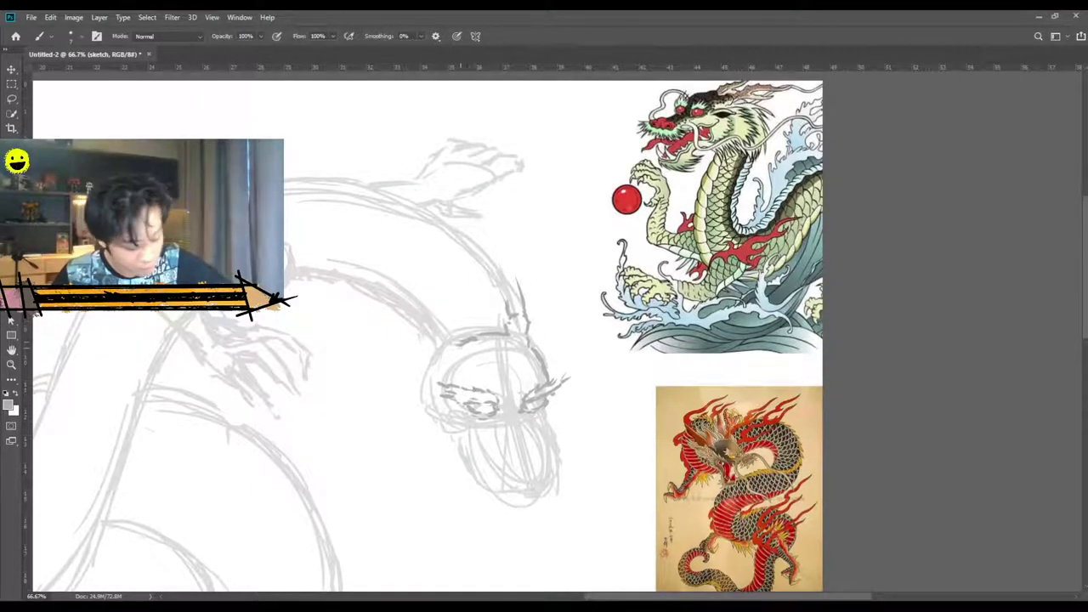
{"action": "mouse_move", "coordinate": [435, 366]}
{"action": "left_mouse_down"}
{"action": "mouse_move", "coordinate": [425, 343]}
{"action": "mouse_move", "coordinate": [448, 333]}
{"action": "mouse_move", "coordinate": [452, 350]}
{"action": "mouse_move", "coordinate": [368, 199]}
{"action": "mouse_move", "coordinate": [387, 231]}
{"action": "mouse_move", "coordinate": [381, 251]}
{"action": "mouse_move", "coordinate": [369, 233]}
{"action": "mouse_move", "coordinate": [425, 326]}
{"action": "mouse_move", "coordinate": [398, 322]}
{"action": "mouse_move", "coordinate": [415, 331]}
{"action": "mouse_move", "coordinate": [406, 327]}
{"action": "left_mouse_up"}
{"action": "key", "text": "ctrl+z"}
{"action": "left_click_drag", "start_coordinate": [407, 327], "coordinate": [441, 335]}
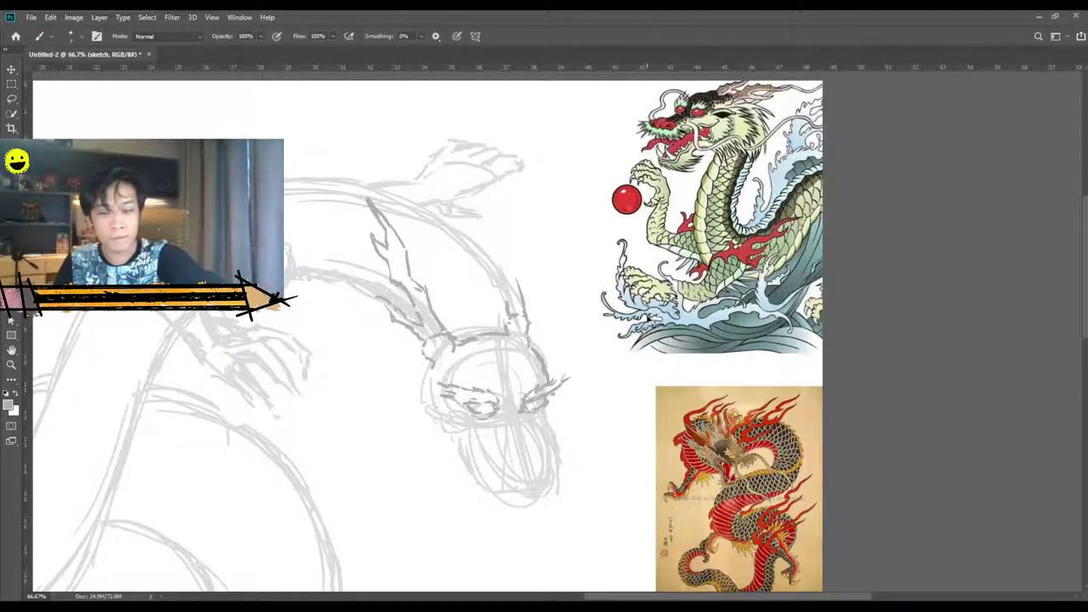
Paste the elk photo as an antler reference, place it between the green and red dragons, and return to the sketch layer.
{"action": "key", "text": "ctrl+v"}
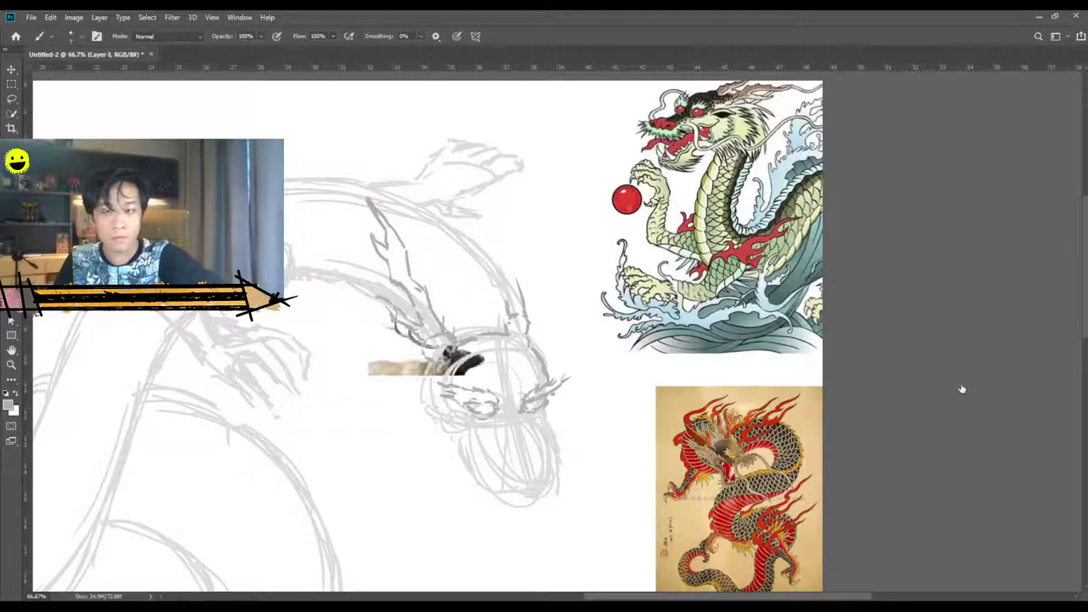
{"action": "key", "text": "v"}
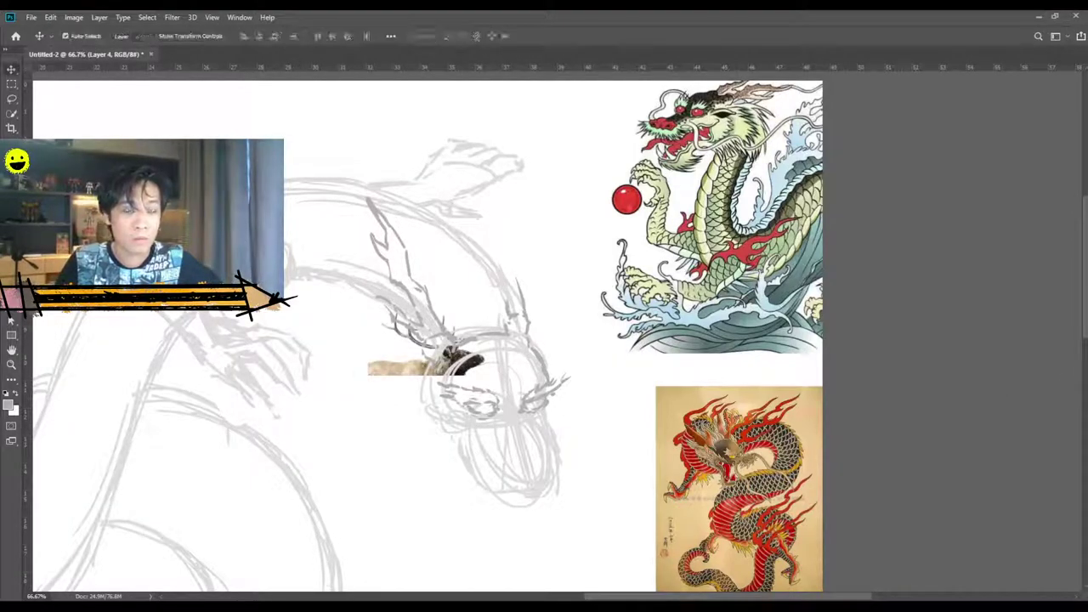
{"action": "left_click_drag", "start_coordinate": [400, 383], "coordinate": [759, 382]}
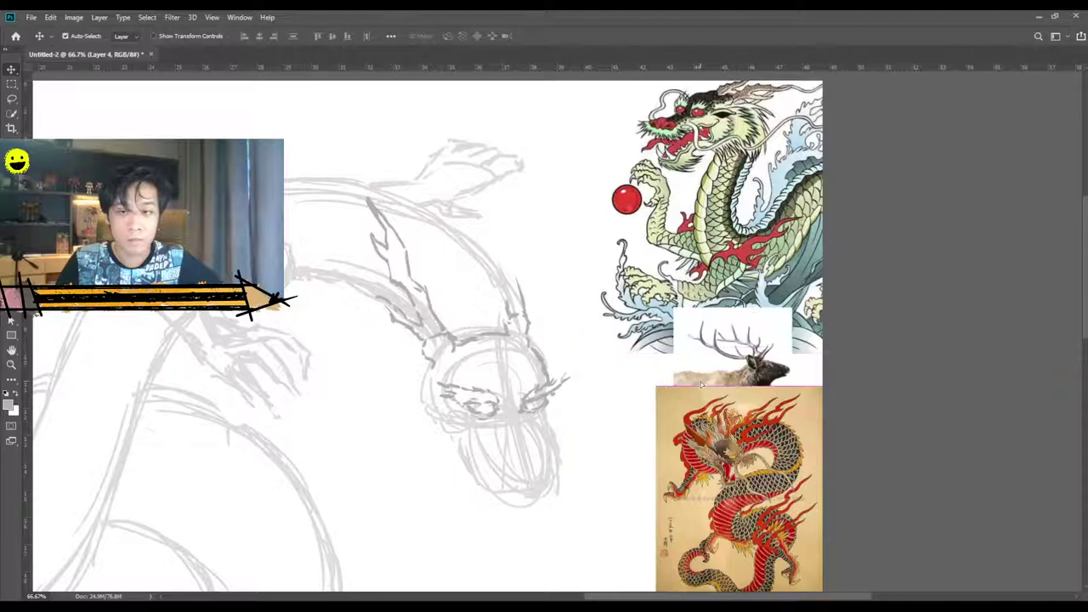
{"action": "left_click", "coordinate": [996, 350]}
{"action": "key", "text": "b"}
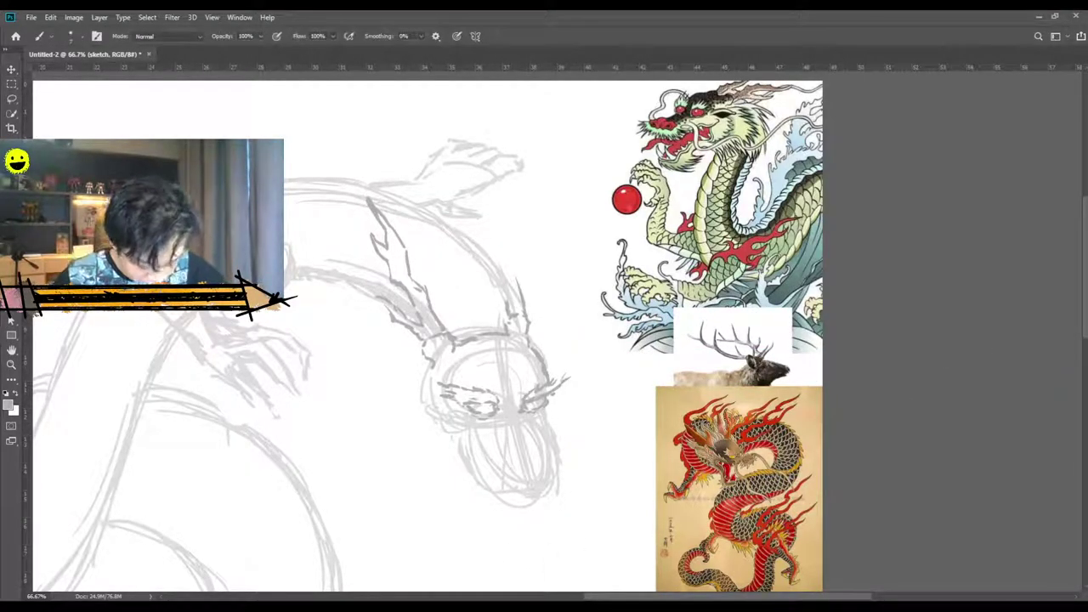
Erase the upper branches of the near antler, leaving only its lower part.
{"action": "key", "text": "e"}
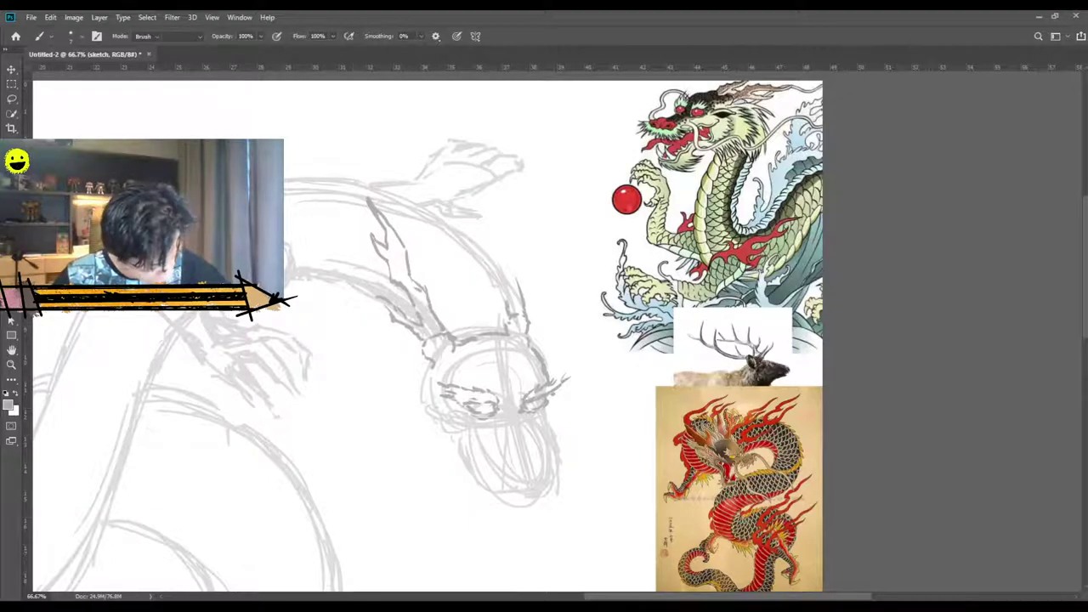
{"action": "left_click_drag", "start_coordinate": [368, 201], "coordinate": [387, 239]}
{"action": "mouse_move", "coordinate": [394, 235]}
{"action": "left_mouse_down"}
{"action": "mouse_move", "coordinate": [388, 219]}
{"action": "mouse_move", "coordinate": [408, 264]}
{"action": "mouse_move", "coordinate": [383, 247]}
{"action": "mouse_move", "coordinate": [392, 279]}
{"action": "left_mouse_up"}
{"action": "left_click_drag", "start_coordinate": [375, 205], "coordinate": [385, 223]}
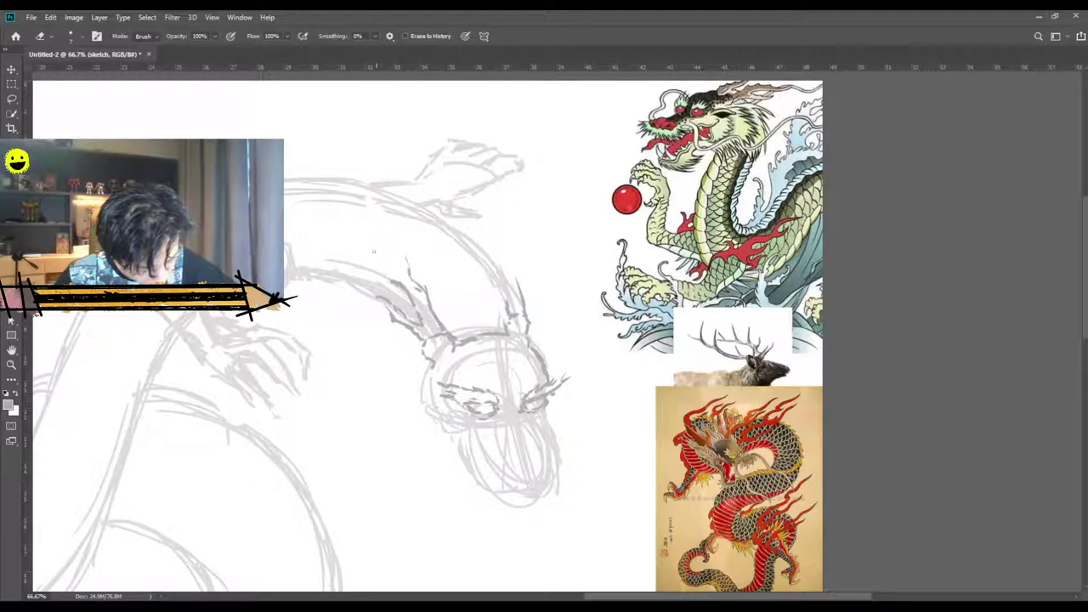
{"action": "key", "text": "s"}
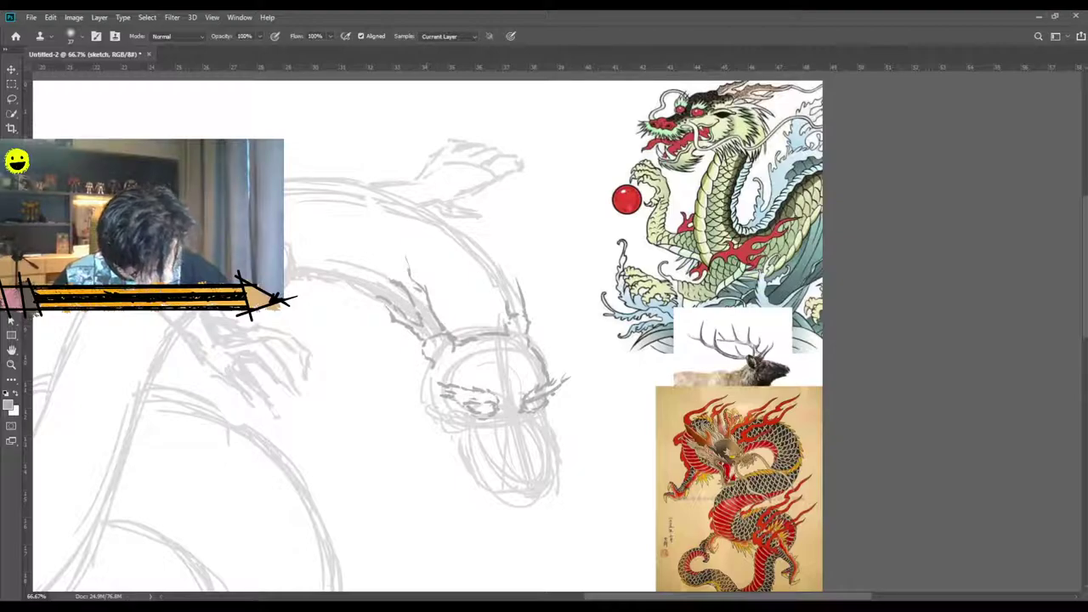
Redraw the near antler's upper part with long, curved tines like the elk's.
{"action": "key", "text": "b"}
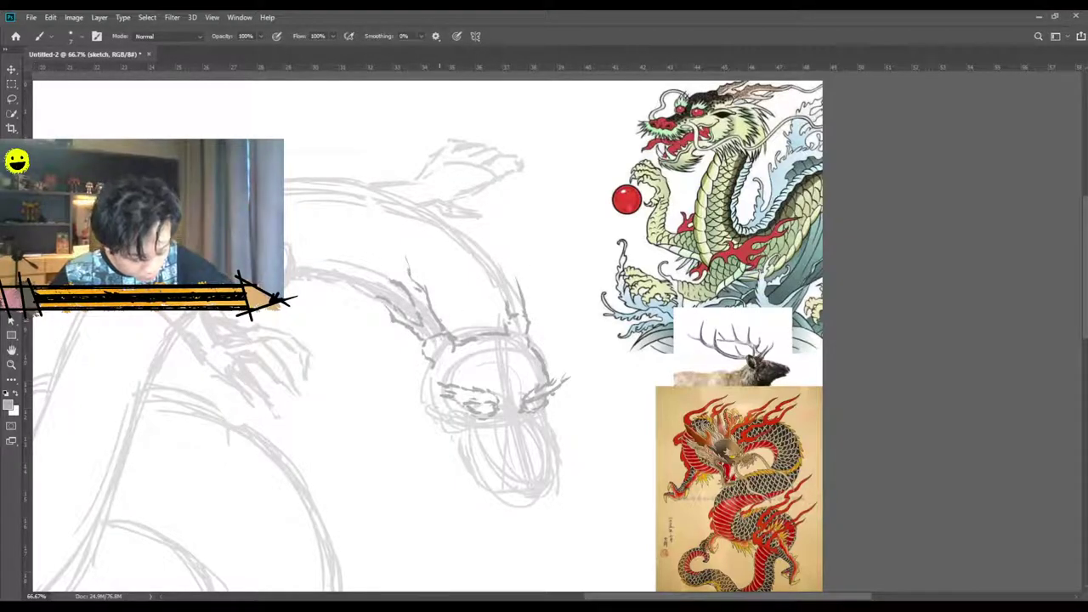
{"action": "mouse_move", "coordinate": [428, 303]}
{"action": "left_mouse_down"}
{"action": "mouse_move", "coordinate": [425, 269]}
{"action": "mouse_move", "coordinate": [423, 291]}
{"action": "mouse_move", "coordinate": [397, 224]}
{"action": "mouse_move", "coordinate": [397, 238]}
{"action": "left_mouse_up"}
{"action": "mouse_move", "coordinate": [393, 281]}
{"action": "left_mouse_down"}
{"action": "mouse_move", "coordinate": [364, 236]}
{"action": "mouse_move", "coordinate": [374, 242]}
{"action": "mouse_move", "coordinate": [370, 185]}
{"action": "left_mouse_up"}
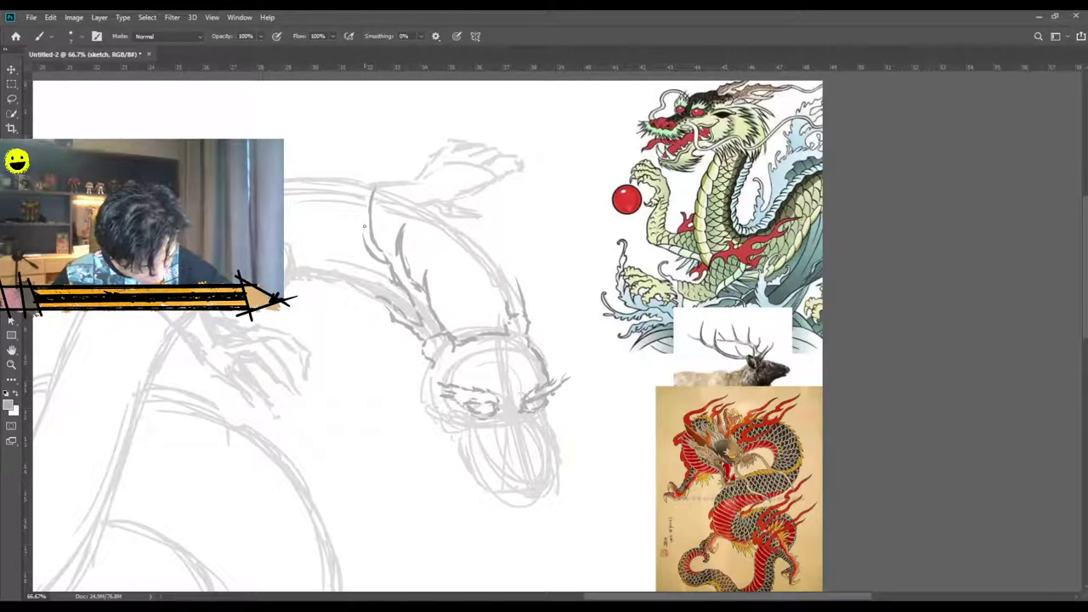
{"action": "mouse_move", "coordinate": [361, 228]}
{"action": "left_mouse_down"}
{"action": "mouse_move", "coordinate": [386, 172]}
{"action": "mouse_move", "coordinate": [371, 182]}
{"action": "mouse_move", "coordinate": [386, 173]}
{"action": "mouse_move", "coordinate": [370, 204]}
{"action": "mouse_move", "coordinate": [384, 175]}
{"action": "left_mouse_up"}
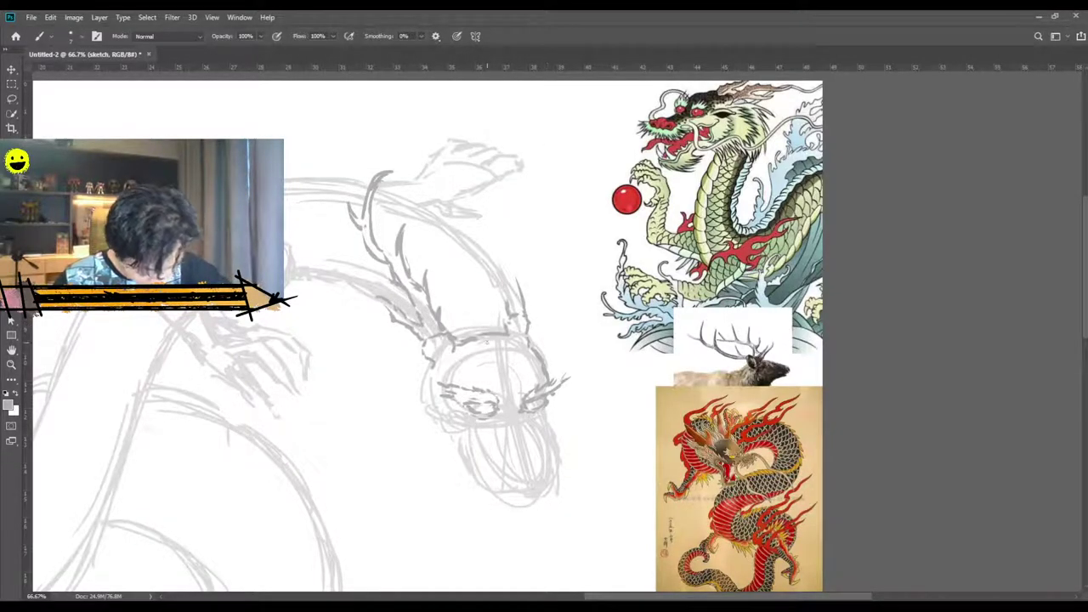
Sketch a smaller far antler with short tines rising from the far side of the head.
{"action": "mouse_move", "coordinate": [519, 311]}
{"action": "left_mouse_down"}
{"action": "mouse_move", "coordinate": [533, 290]}
{"action": "mouse_move", "coordinate": [534, 246]}
{"action": "left_mouse_up"}
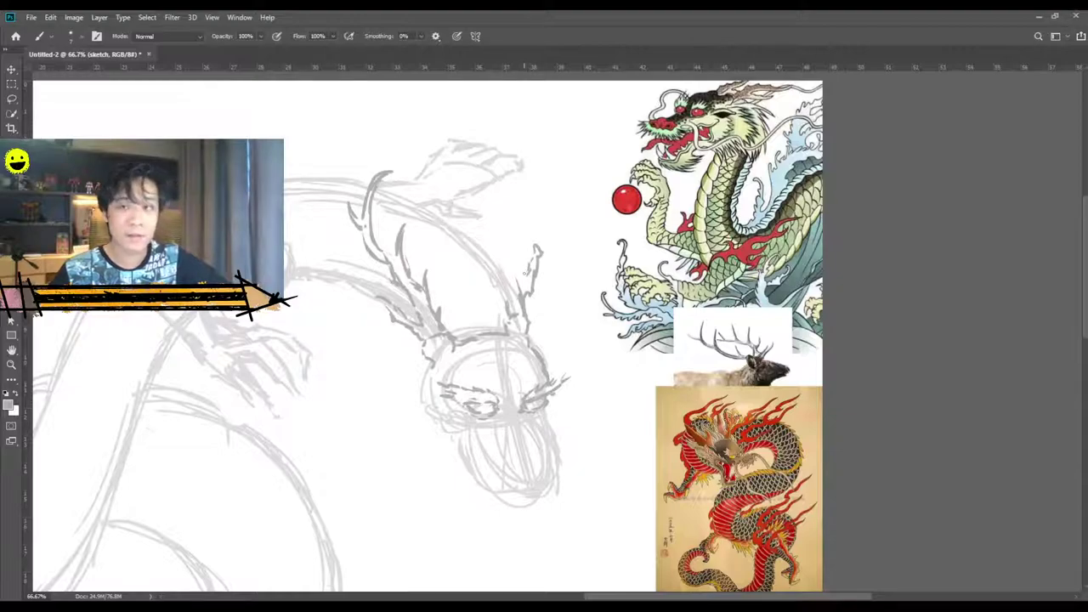
{"action": "left_click", "coordinate": [1082, 78]}
{"action": "mouse_move", "coordinate": [228, 106]}
{"action": "left_mouse_down"}
{"action": "mouse_move", "coordinate": [227, 120]}
{"action": "mouse_move", "coordinate": [226, 109]}
{"action": "mouse_move", "coordinate": [210, 119]}
{"action": "left_mouse_up"}
{"action": "key", "text": "e"}
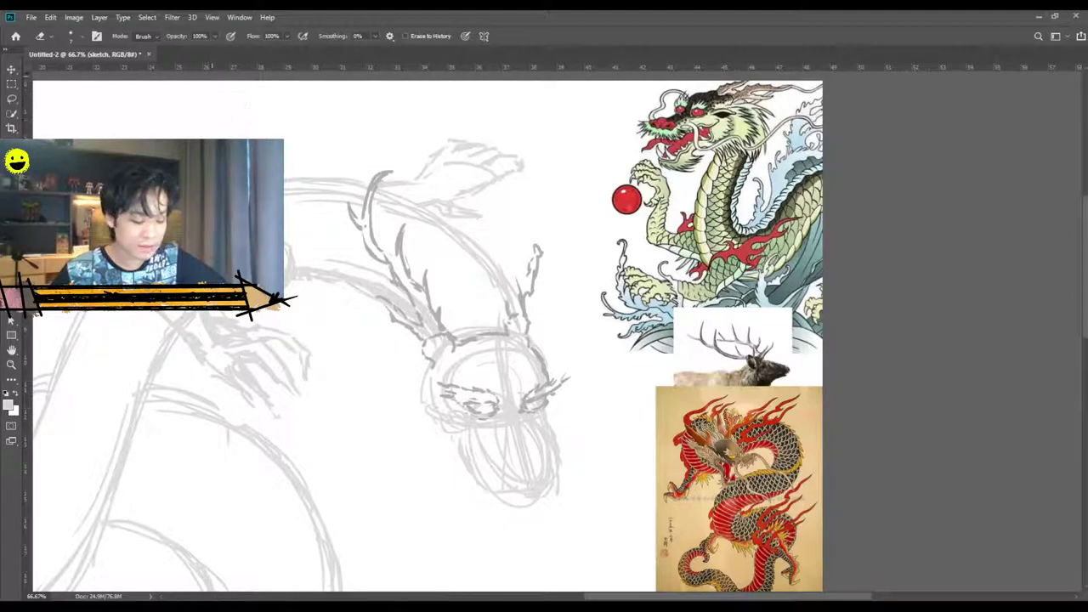
{"action": "key", "text": "b"}
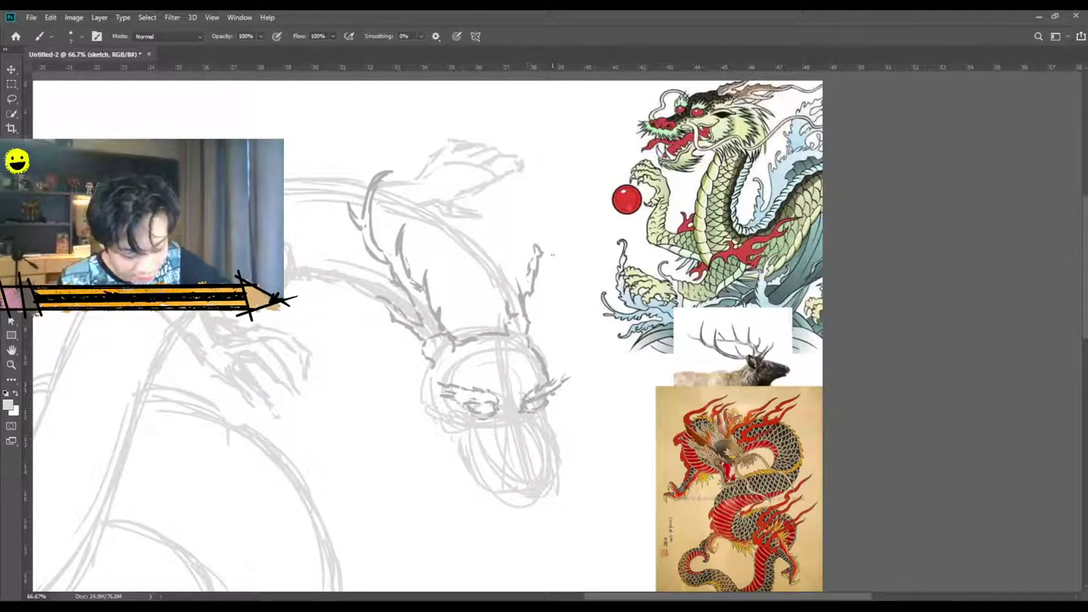
{"action": "left_click_drag", "start_coordinate": [531, 275], "coordinate": [522, 282]}
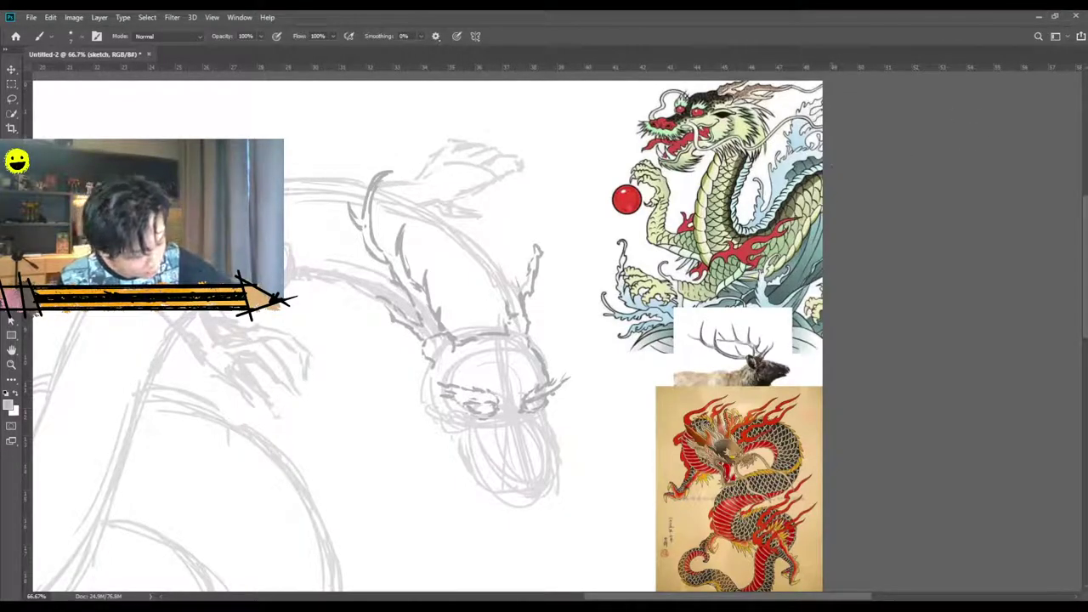
Sample the near antler's grey line colour for the brush.
{"action": "key", "text": "i"}
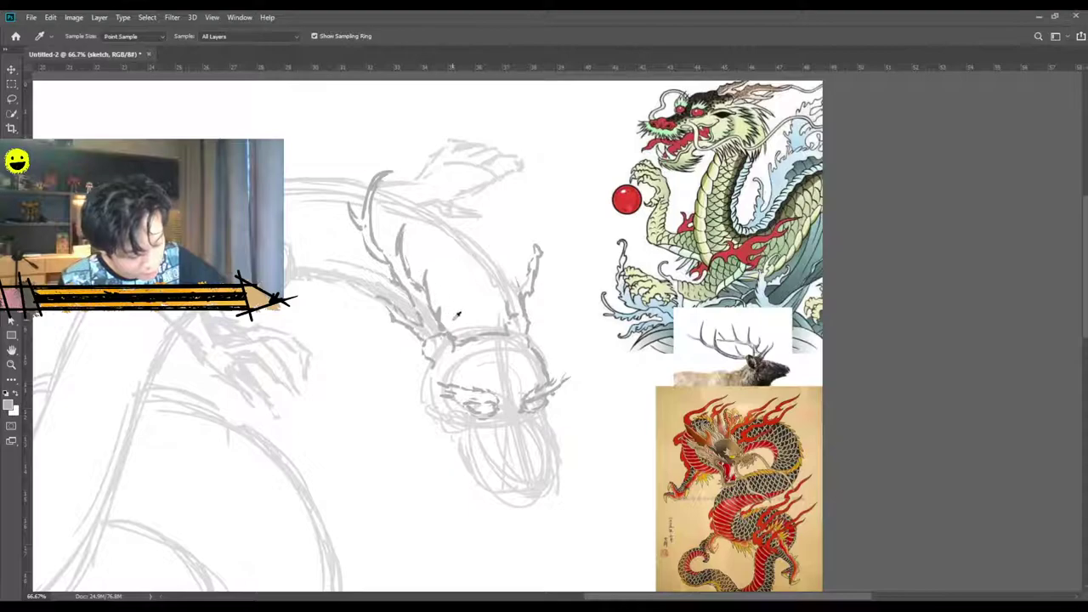
{"action": "left_click", "coordinate": [428, 278]}
{"action": "key", "text": "b"}
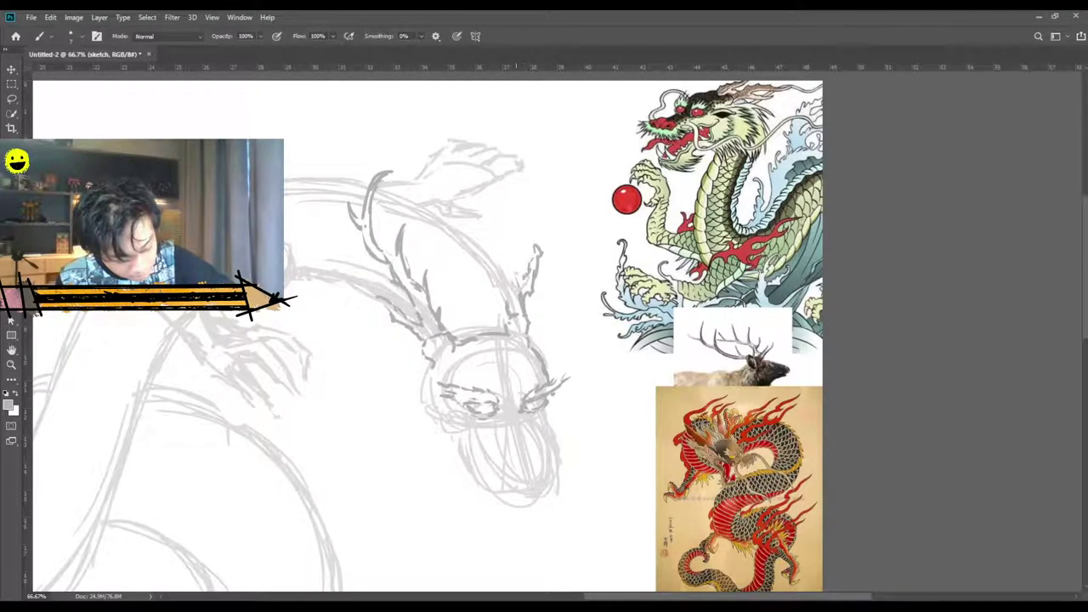
Erase the upper tines of the far antler, leaving only its short base on the head.
{"action": "mouse_move", "coordinate": [524, 282]}
{"action": "left_mouse_down"}
{"action": "mouse_move", "coordinate": [512, 226]}
{"action": "mouse_move", "coordinate": [504, 254]}
{"action": "mouse_move", "coordinate": [497, 244]}
{"action": "mouse_move", "coordinate": [503, 201]}
{"action": "mouse_move", "coordinate": [489, 225]}
{"action": "mouse_move", "coordinate": [522, 185]}
{"action": "mouse_move", "coordinate": [481, 201]}
{"action": "left_mouse_up"}
{"action": "key", "text": "e"}
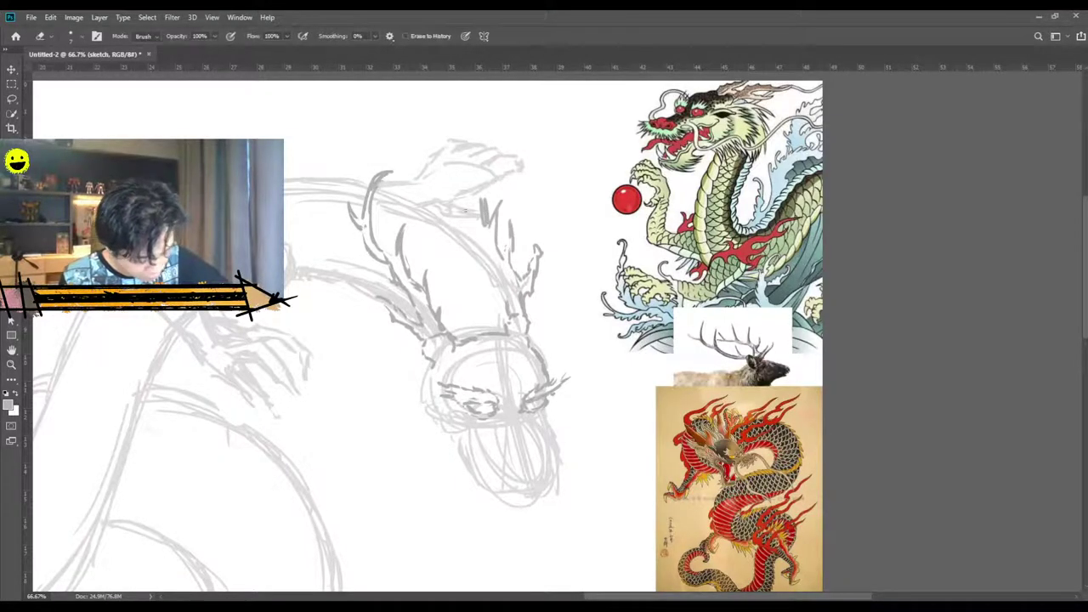
{"action": "mouse_move", "coordinate": [485, 204]}
{"action": "left_mouse_down"}
{"action": "mouse_move", "coordinate": [528, 294]}
{"action": "mouse_move", "coordinate": [537, 233]}
{"action": "mouse_move", "coordinate": [529, 278]}
{"action": "left_mouse_up"}
{"action": "left_click_drag", "start_coordinate": [528, 279], "coordinate": [508, 258]}
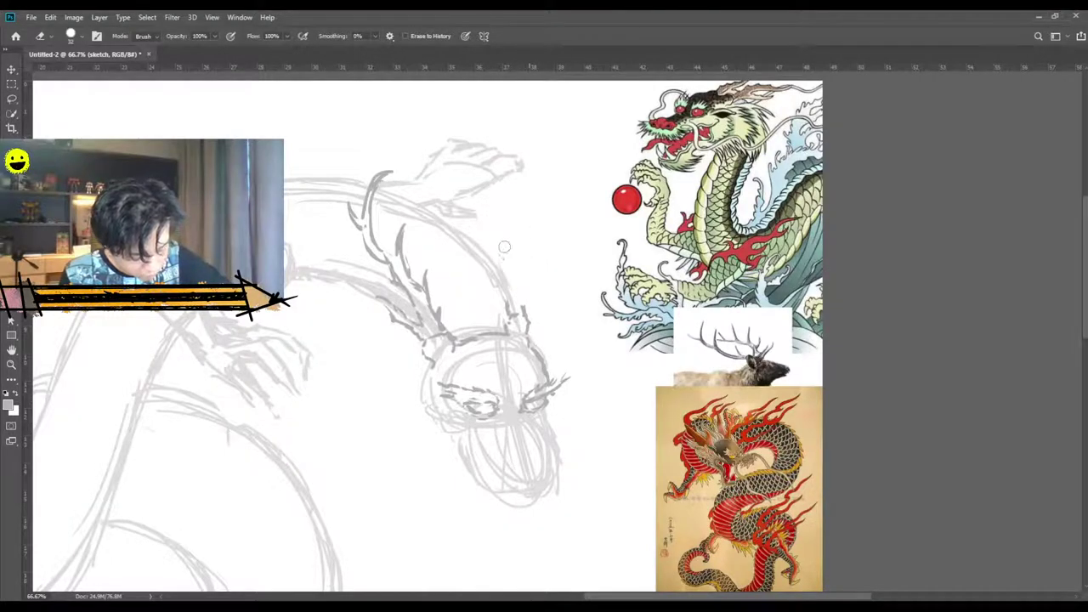
Redraw the far antler taller, with a branching beam and long curved tines matching the near antler.
{"action": "key", "text": "b"}
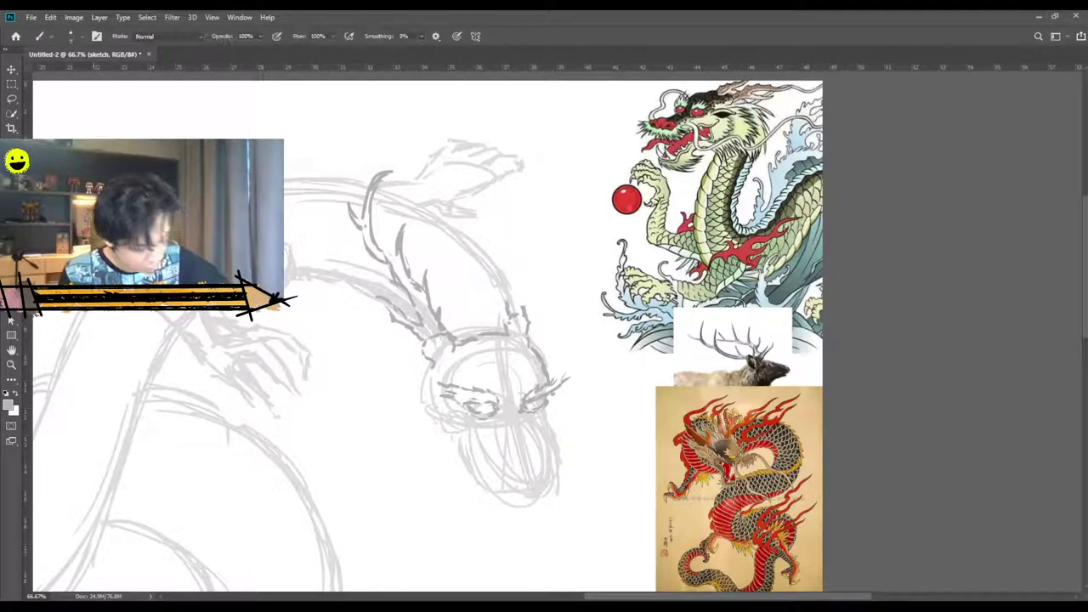
{"action": "mouse_move", "coordinate": [524, 308]}
{"action": "left_mouse_down"}
{"action": "mouse_move", "coordinate": [542, 265]}
{"action": "mouse_move", "coordinate": [522, 292]}
{"action": "mouse_move", "coordinate": [531, 225]}
{"action": "mouse_move", "coordinate": [516, 265]}
{"action": "mouse_move", "coordinate": [498, 247]}
{"action": "mouse_move", "coordinate": [531, 209]}
{"action": "mouse_move", "coordinate": [502, 226]}
{"action": "mouse_move", "coordinate": [500, 213]}
{"action": "mouse_move", "coordinate": [491, 255]}
{"action": "mouse_move", "coordinate": [506, 299]}
{"action": "left_mouse_up"}
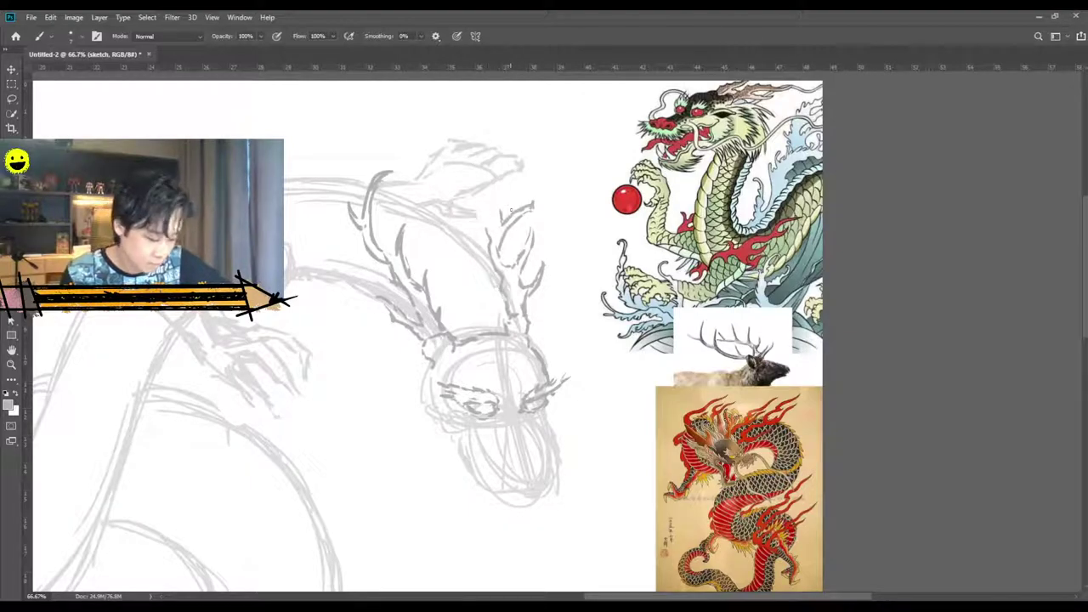
{"action": "mouse_move", "coordinate": [499, 205]}
{"action": "left_mouse_down"}
{"action": "mouse_move", "coordinate": [503, 223]}
{"action": "mouse_move", "coordinate": [495, 206]}
{"action": "mouse_move", "coordinate": [536, 174]}
{"action": "mouse_move", "coordinate": [500, 203]}
{"action": "mouse_move", "coordinate": [487, 192]}
{"action": "mouse_move", "coordinate": [481, 200]}
{"action": "mouse_move", "coordinate": [479, 162]}
{"action": "mouse_move", "coordinate": [500, 170]}
{"action": "mouse_move", "coordinate": [495, 199]}
{"action": "left_mouse_up"}
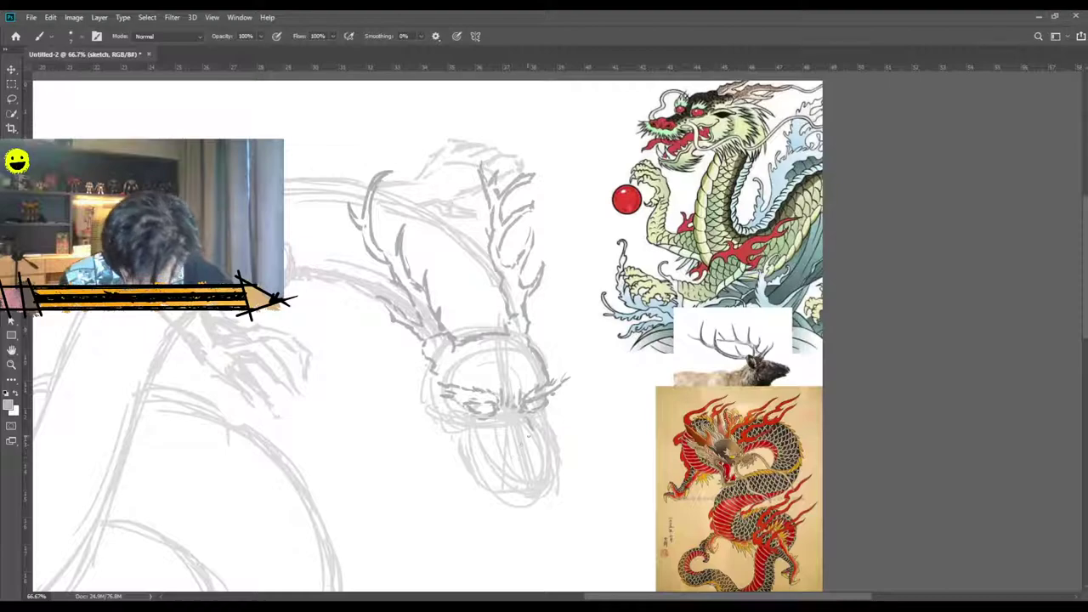
Sketch the sides of the dragon's muzzle and a broad nose with nostrils across the snout.
{"action": "scroll", "coordinate": [536, 428], "scroll_direction": "down", "scroll_amount": 1}
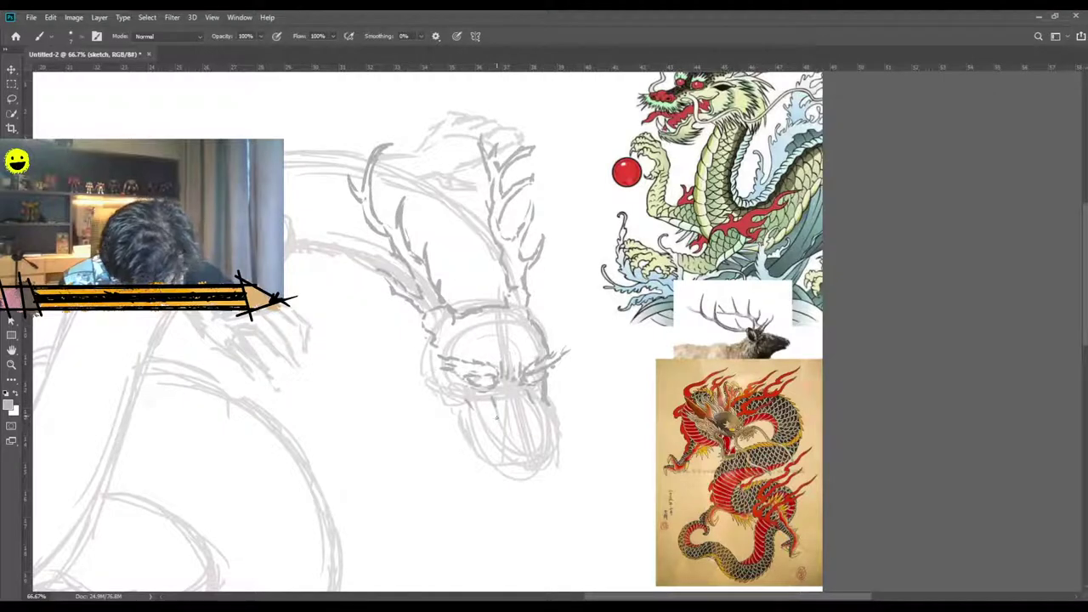
{"action": "mouse_move", "coordinate": [498, 415]}
{"action": "left_mouse_down"}
{"action": "mouse_move", "coordinate": [534, 405]}
{"action": "mouse_move", "coordinate": [557, 429]}
{"action": "left_mouse_up"}
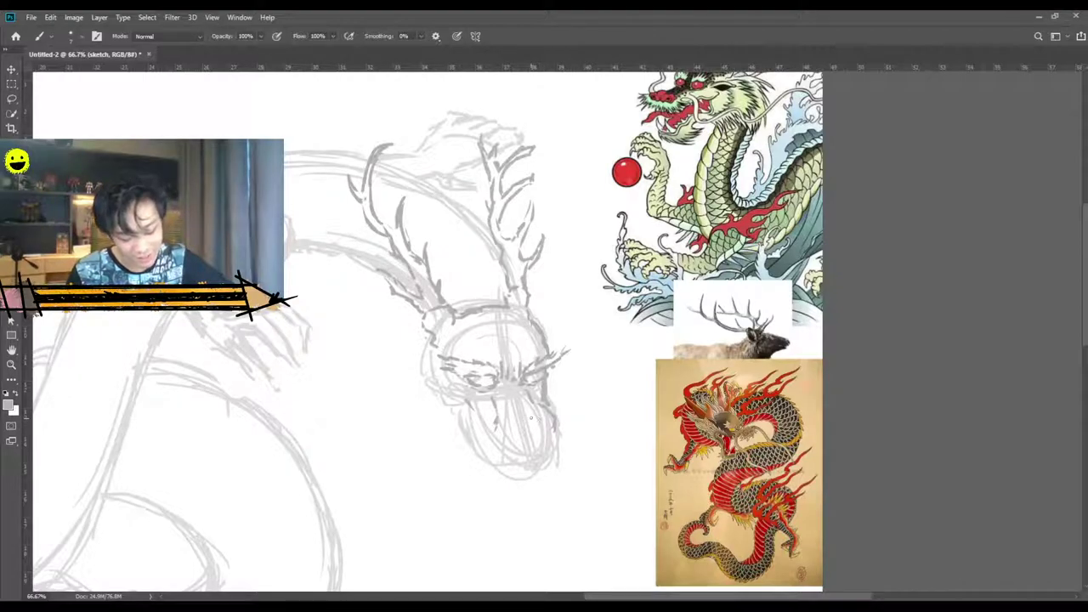
{"action": "left_click_drag", "start_coordinate": [534, 416], "coordinate": [511, 423]}
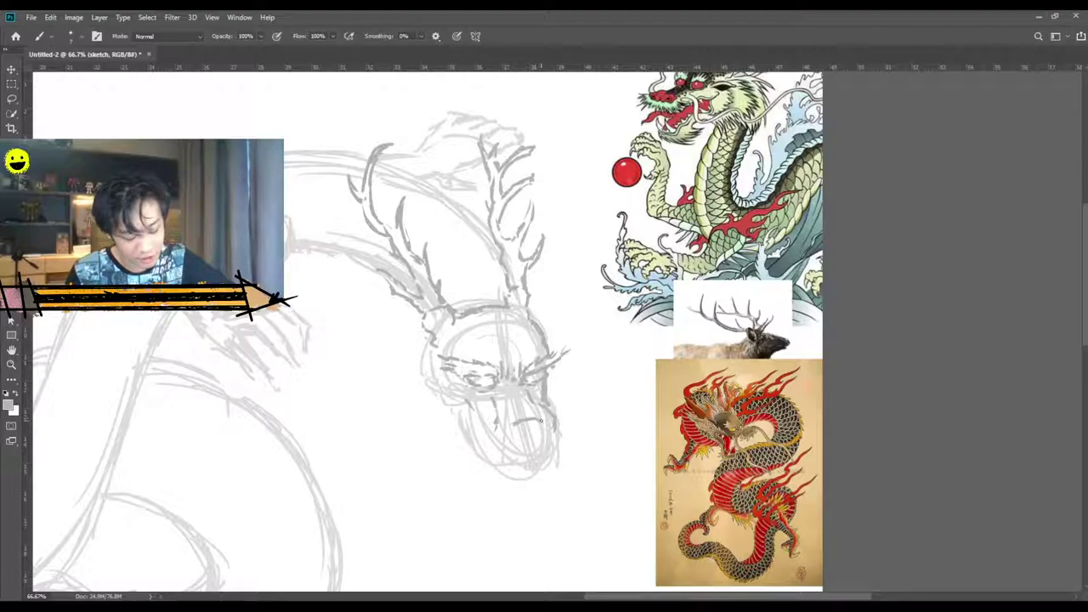
{"action": "mouse_move", "coordinate": [548, 420]}
{"action": "left_mouse_down"}
{"action": "mouse_move", "coordinate": [557, 428]}
{"action": "mouse_move", "coordinate": [489, 431]}
{"action": "mouse_move", "coordinate": [490, 442]}
{"action": "mouse_move", "coordinate": [537, 440]}
{"action": "mouse_move", "coordinate": [513, 445]}
{"action": "left_mouse_up"}
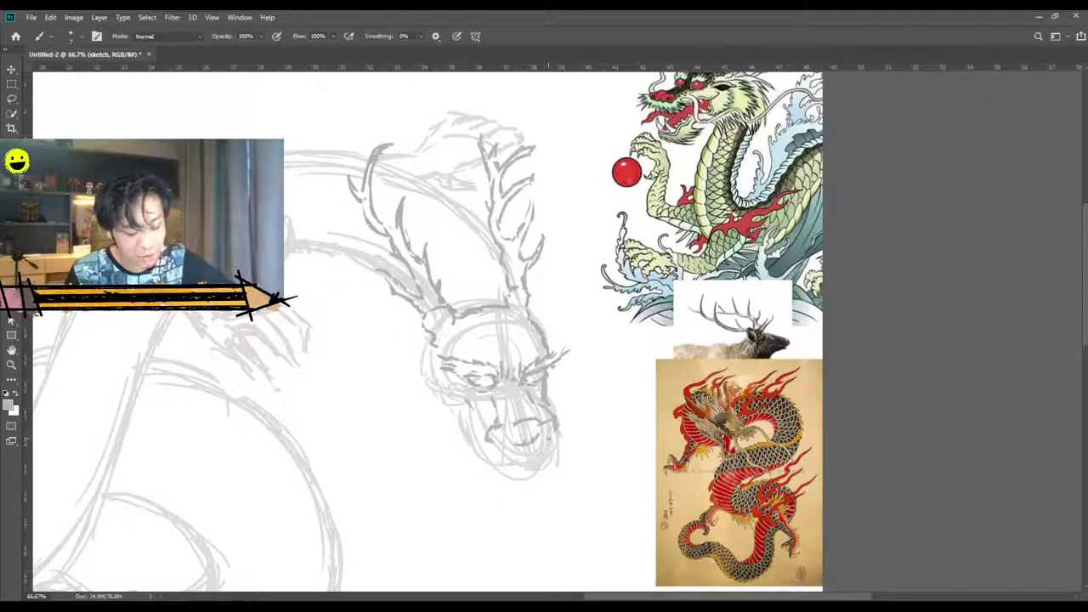
{"action": "left_click_drag", "start_coordinate": [500, 449], "coordinate": [513, 447]}
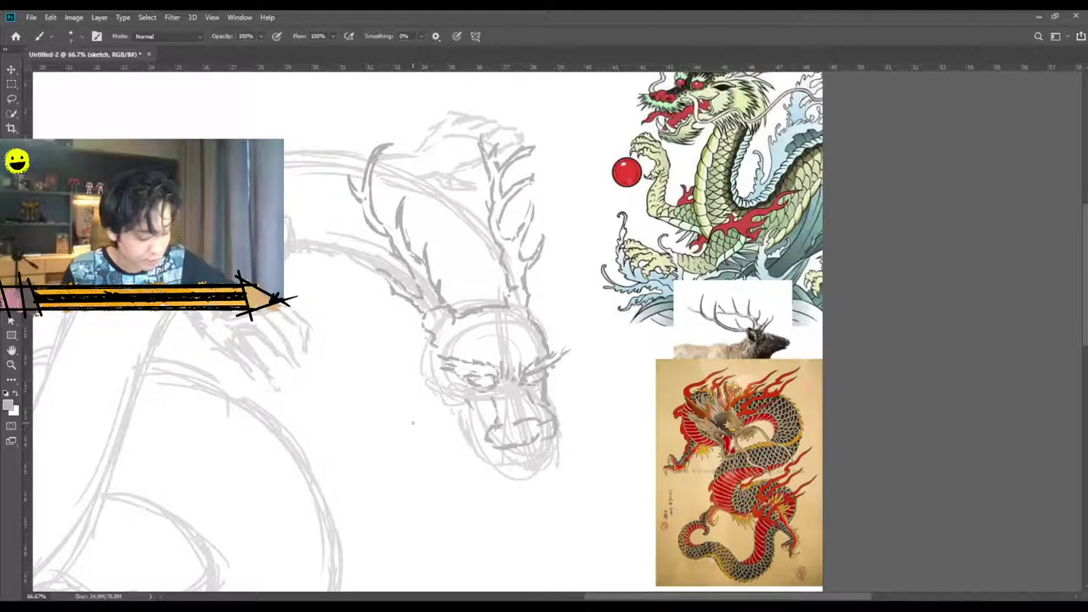
Erase part of the nose's lower edge and redraw its line between the nostrils.
{"action": "key", "text": "e"}
{"action": "left_click_drag", "start_coordinate": [502, 444], "coordinate": [506, 449]}
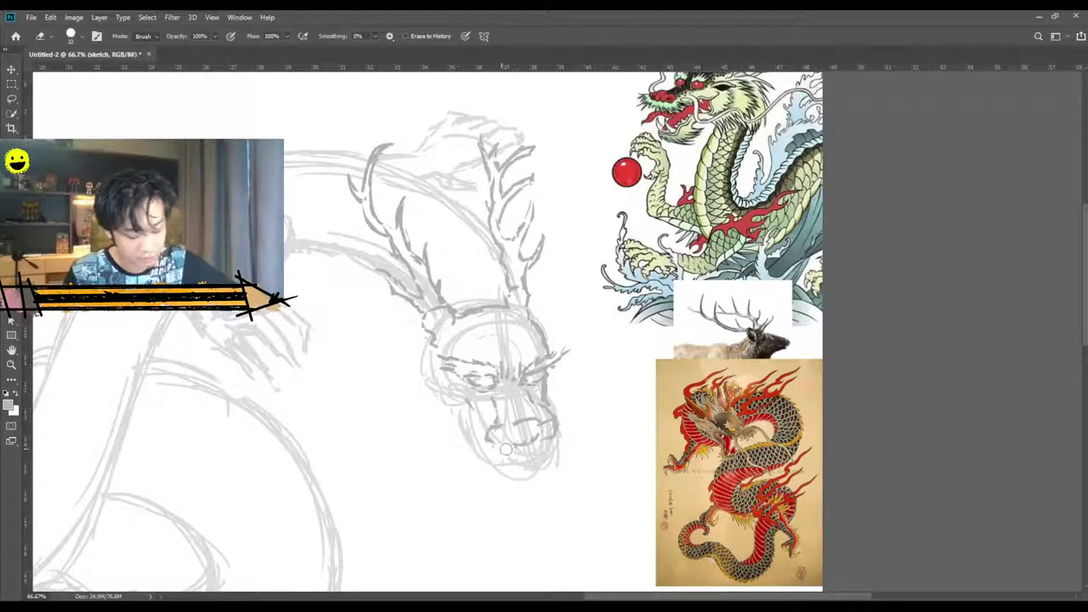
{"action": "key", "text": "b"}
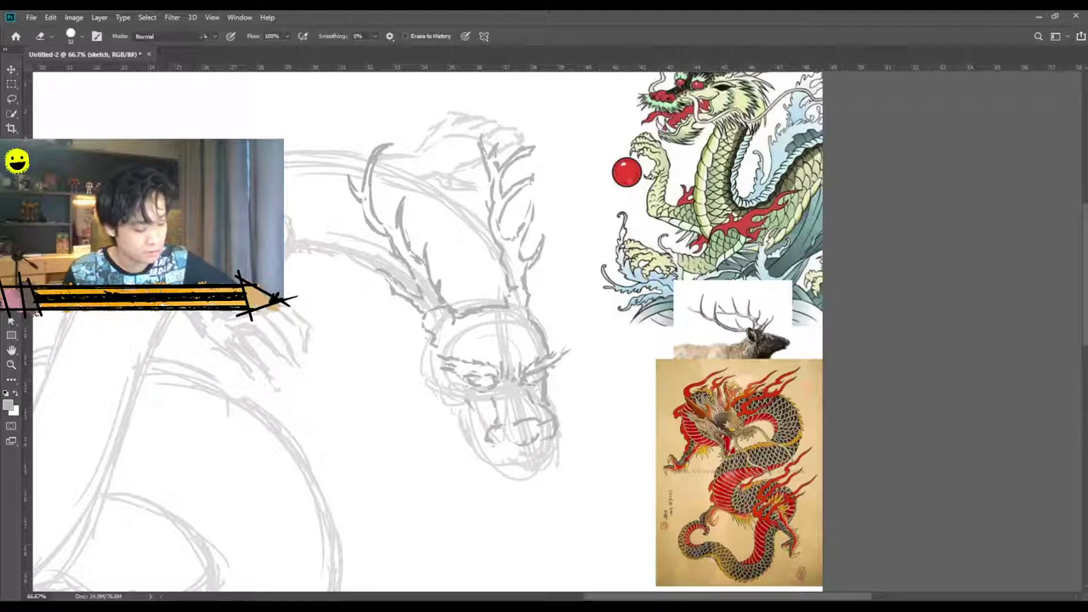
{"action": "left_click_drag", "start_coordinate": [518, 443], "coordinate": [510, 446]}
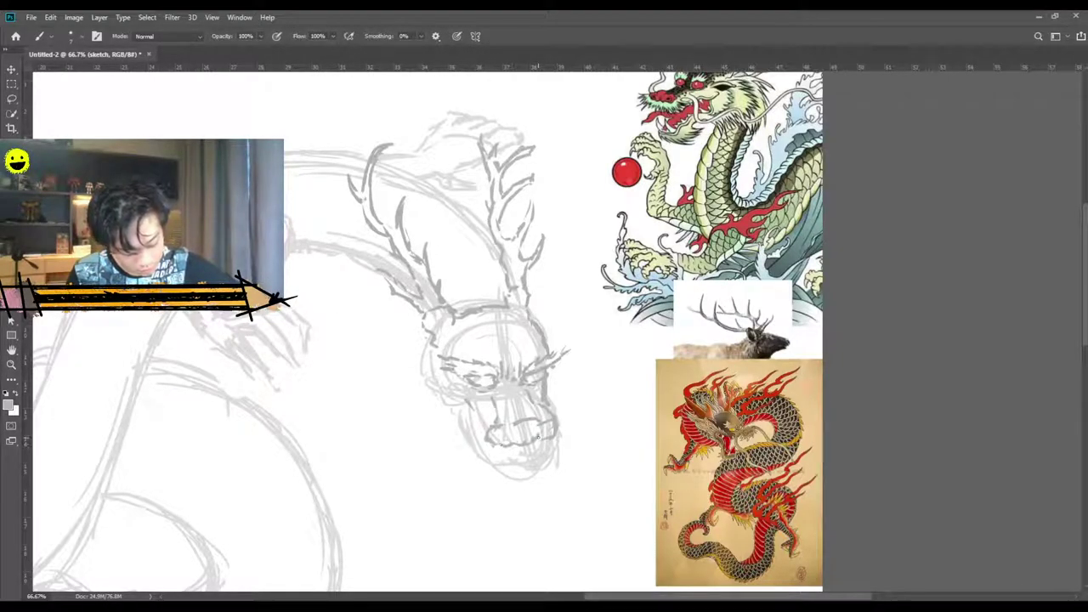
Add contour strokes across the bridge of the snout and widen the near nostril outward.
{"action": "left_click_drag", "start_coordinate": [499, 424], "coordinate": [516, 422]}
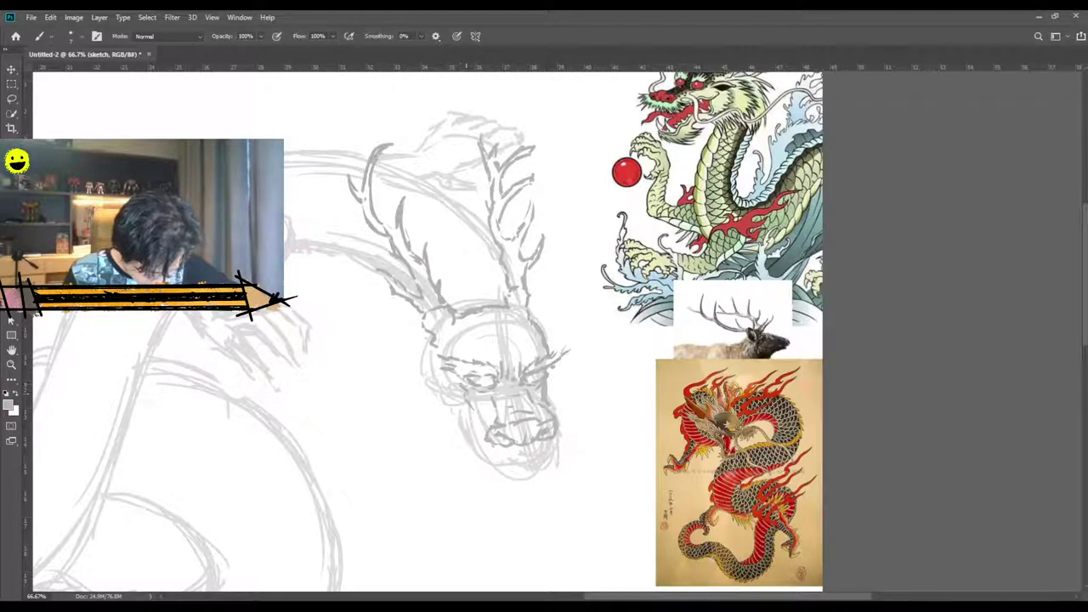
{"action": "left_click_drag", "start_coordinate": [476, 440], "coordinate": [490, 435]}
{"action": "key", "text": "e"}
{"action": "key", "text": "b"}
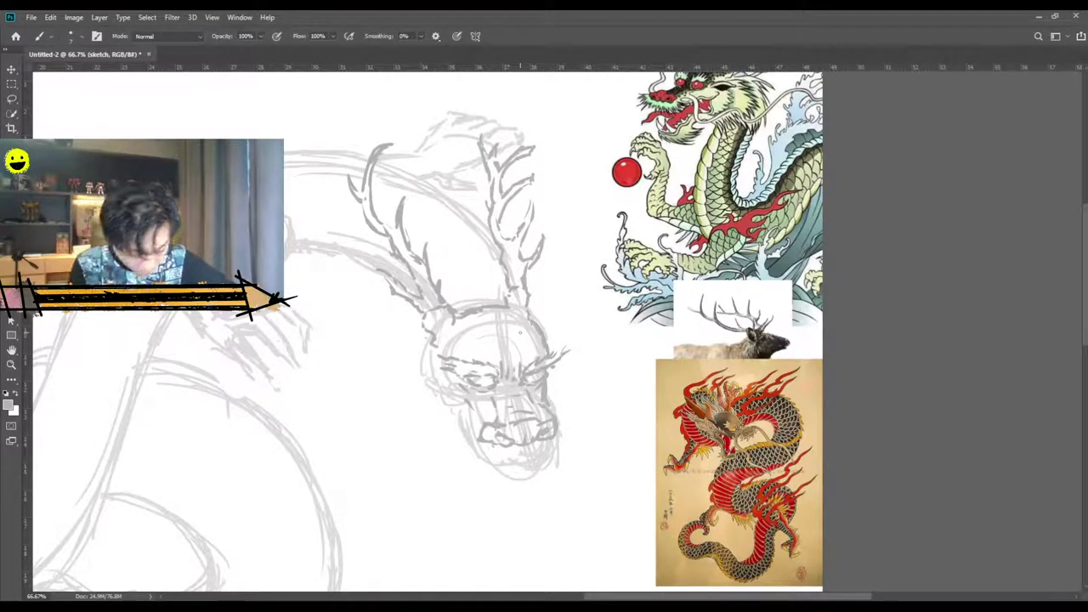
Erase the nose and nostril lines at the front of the snout.
{"action": "scroll", "coordinate": [521, 332], "scroll_direction": "up", "scroll_amount": 3}
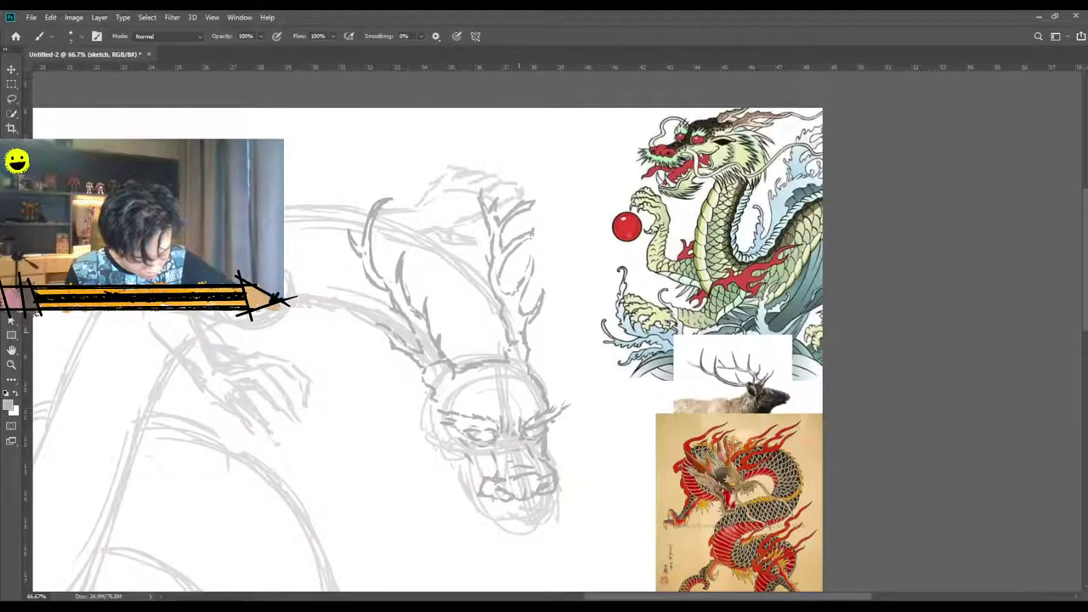
{"action": "key", "text": "e"}
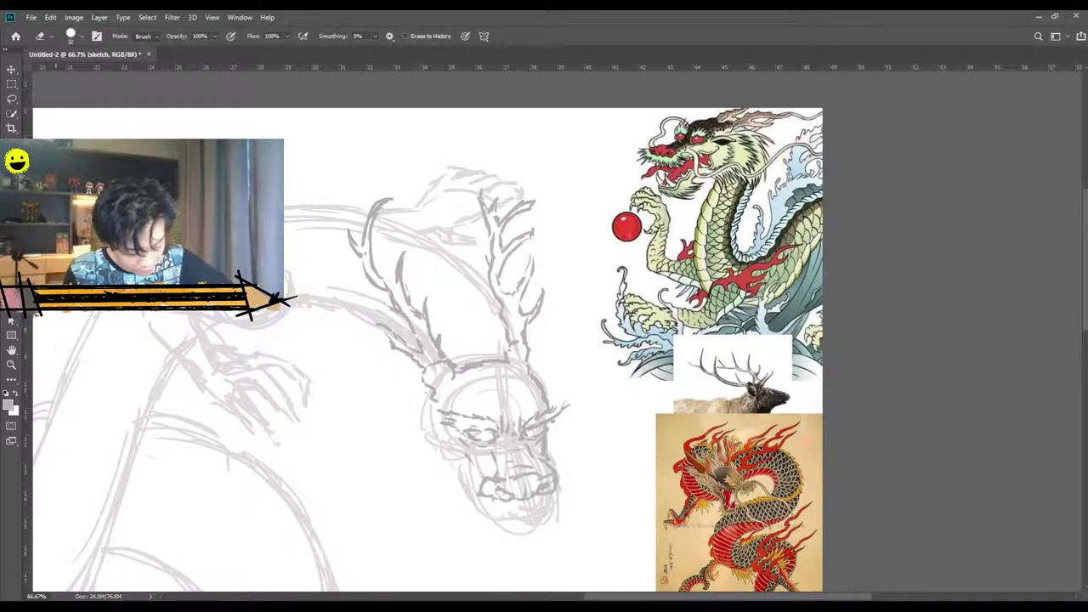
{"action": "mouse_move", "coordinate": [482, 480]}
{"action": "left_mouse_down"}
{"action": "mouse_move", "coordinate": [486, 499]}
{"action": "mouse_move", "coordinate": [533, 478]}
{"action": "mouse_move", "coordinate": [549, 483]}
{"action": "mouse_move", "coordinate": [469, 496]}
{"action": "left_mouse_up"}
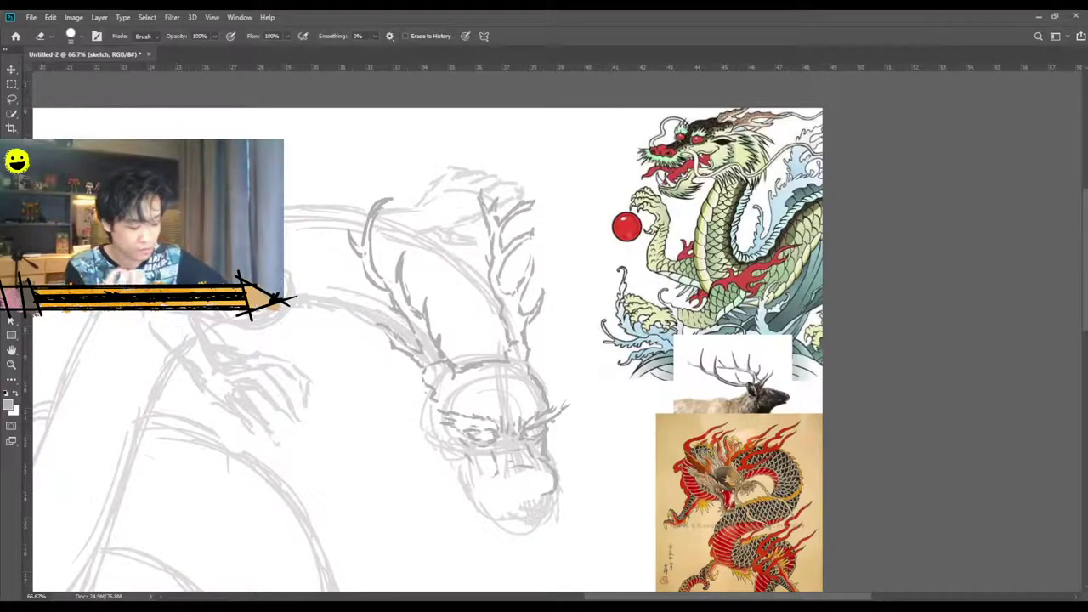
Redraw a narrower nose at the snout's tip and outline the upper lip back to the near cheek.
{"action": "key", "text": "b"}
{"action": "mouse_move", "coordinate": [554, 491]}
{"action": "left_mouse_down"}
{"action": "mouse_move", "coordinate": [501, 497]}
{"action": "mouse_move", "coordinate": [539, 482]}
{"action": "left_mouse_up"}
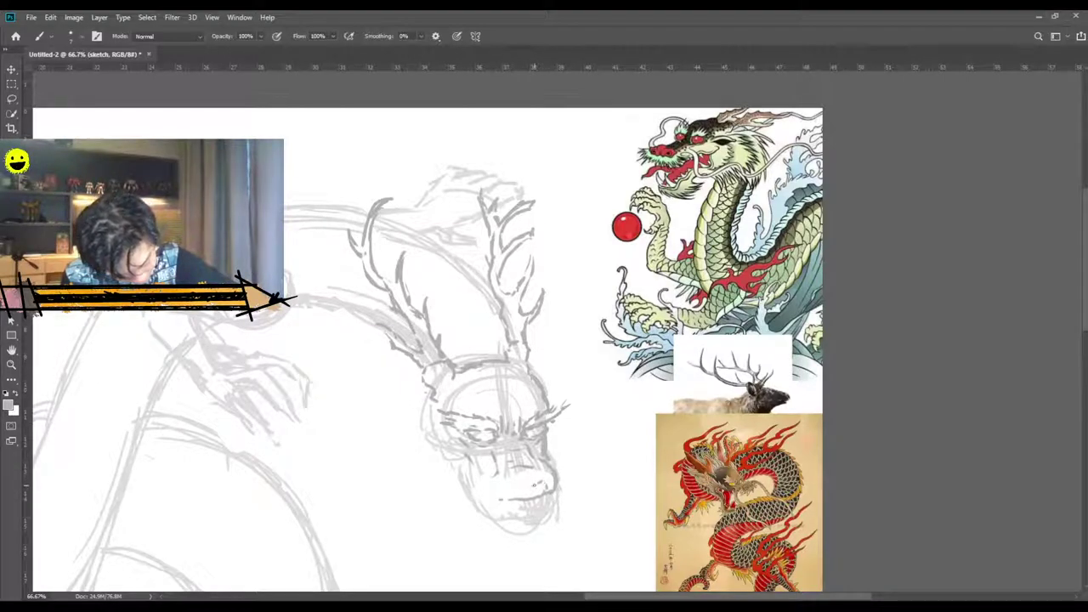
{"action": "mouse_move", "coordinate": [529, 492]}
{"action": "left_mouse_down"}
{"action": "mouse_move", "coordinate": [510, 486]}
{"action": "mouse_move", "coordinate": [494, 500]}
{"action": "mouse_move", "coordinate": [508, 499]}
{"action": "left_mouse_up"}
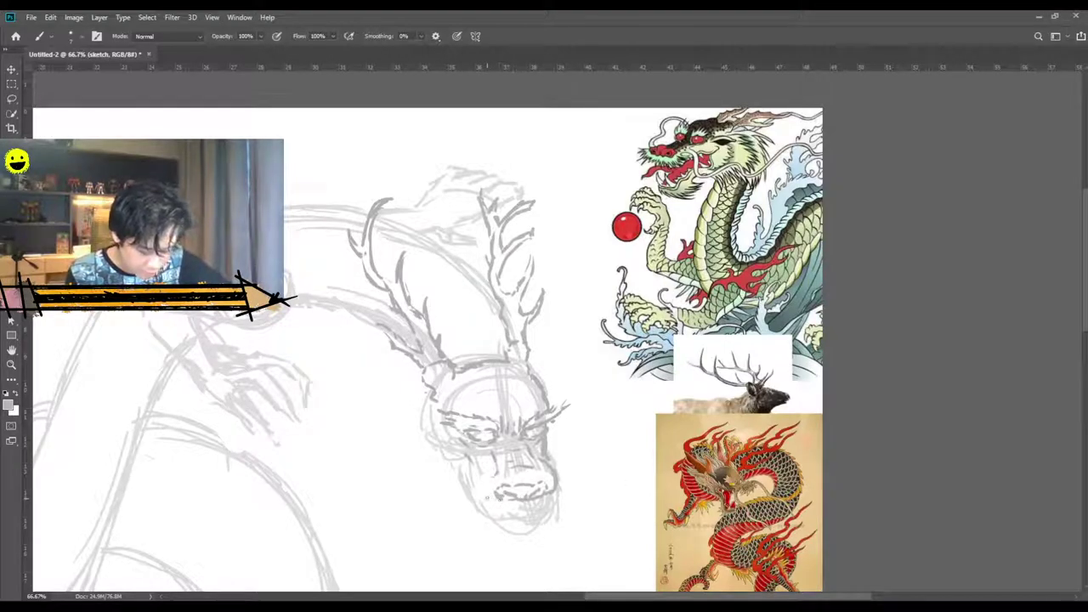
{"action": "mouse_move", "coordinate": [488, 498]}
{"action": "left_mouse_down"}
{"action": "mouse_move", "coordinate": [441, 434]}
{"action": "mouse_move", "coordinate": [439, 464]}
{"action": "mouse_move", "coordinate": [423, 429]}
{"action": "left_mouse_up"}
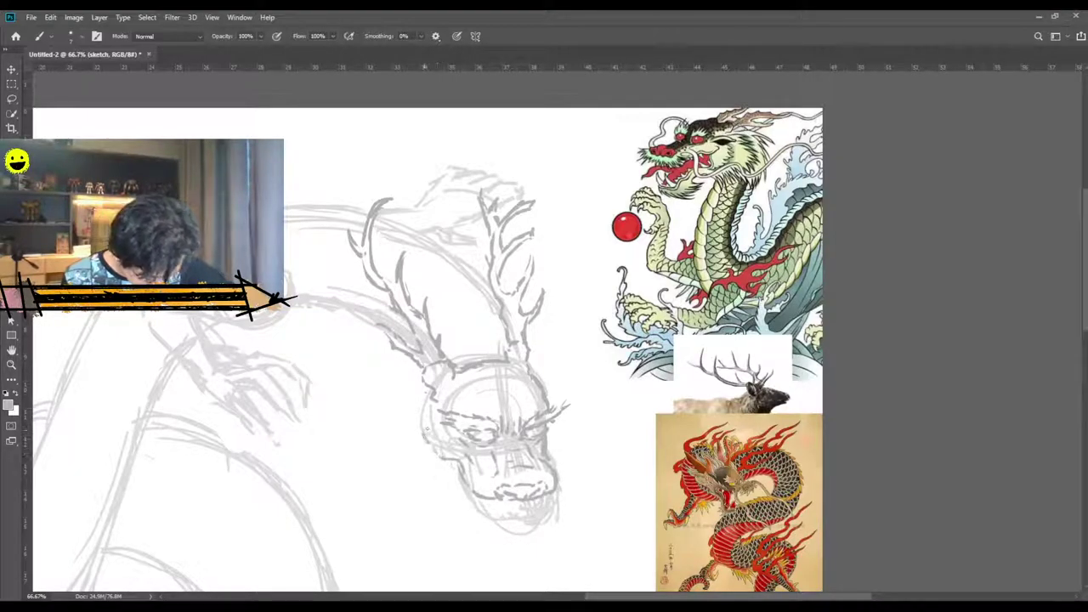
Sketch a long S-curved whisker sweeping from the near side of the snout up toward the foreleg's claws.
{"action": "scroll", "coordinate": [430, 438], "scroll_direction": "down", "scroll_amount": 2}
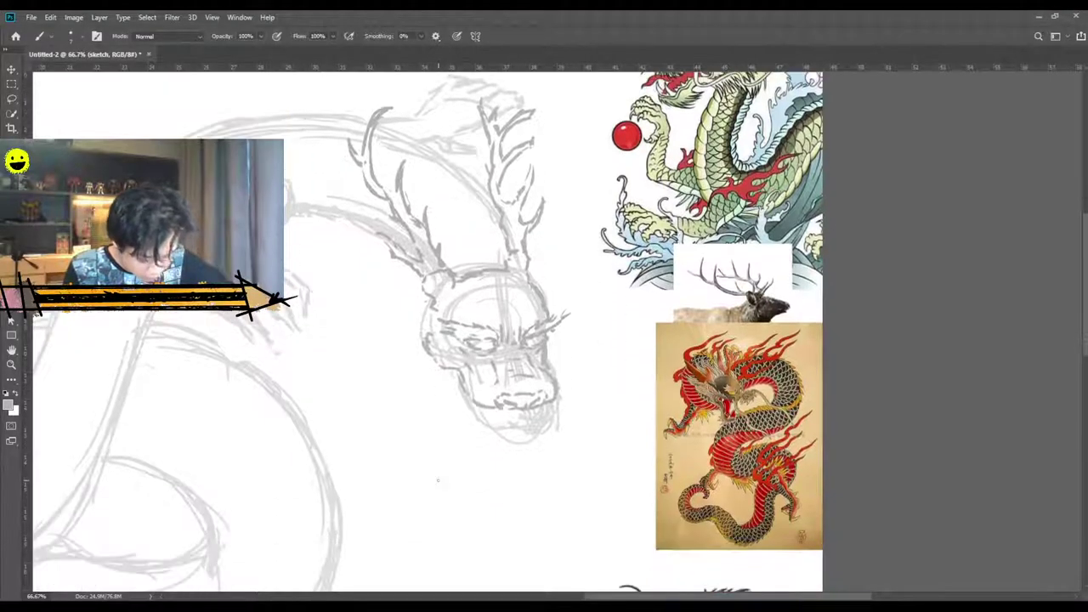
{"action": "scroll", "coordinate": [438, 481], "scroll_direction": "down", "scroll_amount": 4}
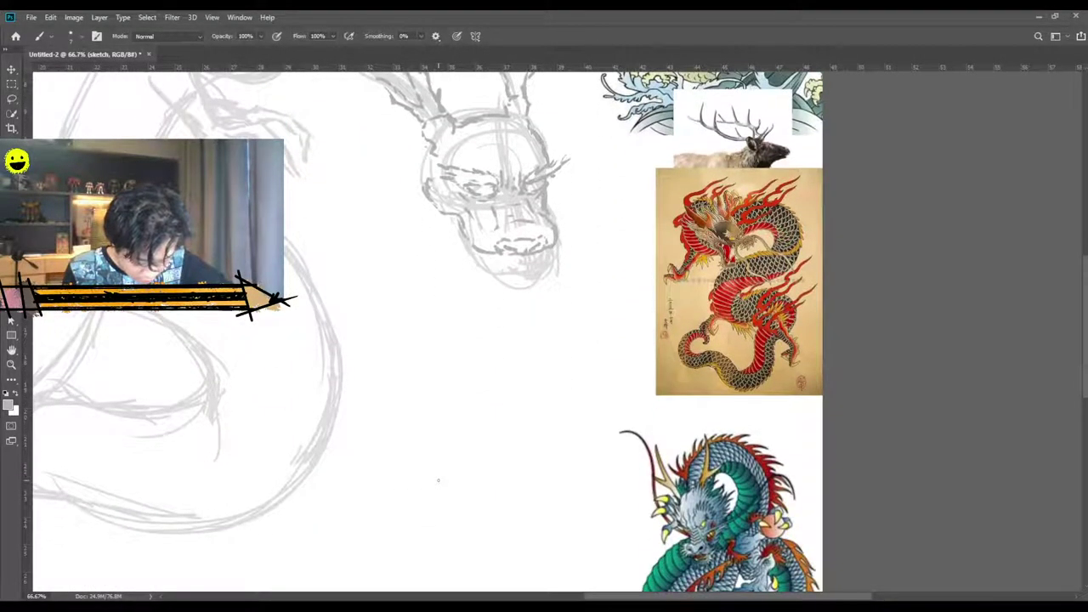
{"action": "scroll", "coordinate": [438, 481], "scroll_direction": "up", "scroll_amount": 5}
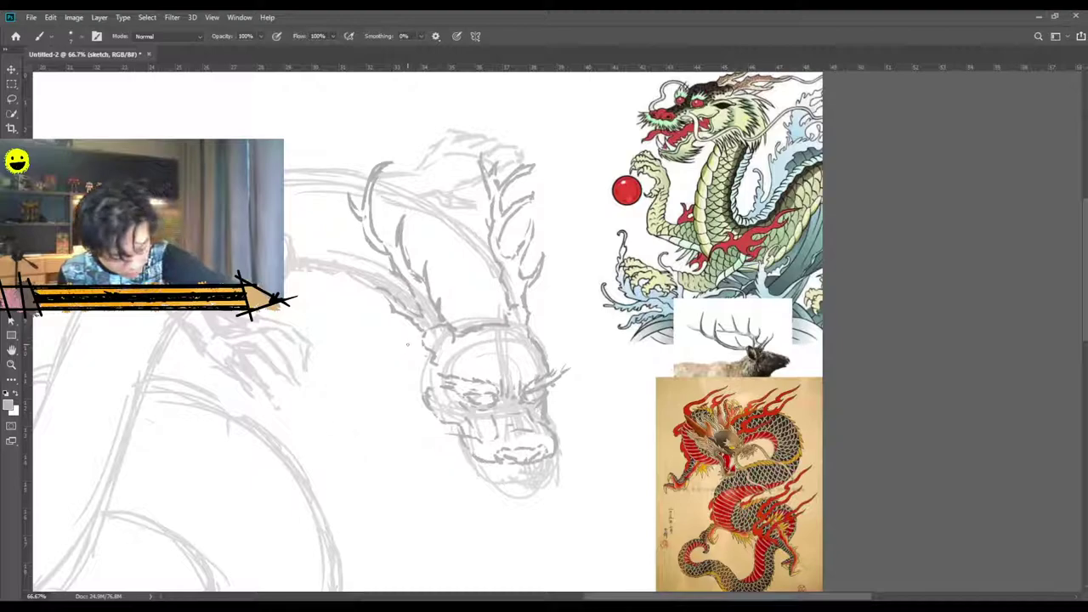
{"action": "left_click_drag", "start_coordinate": [472, 436], "coordinate": [320, 330]}
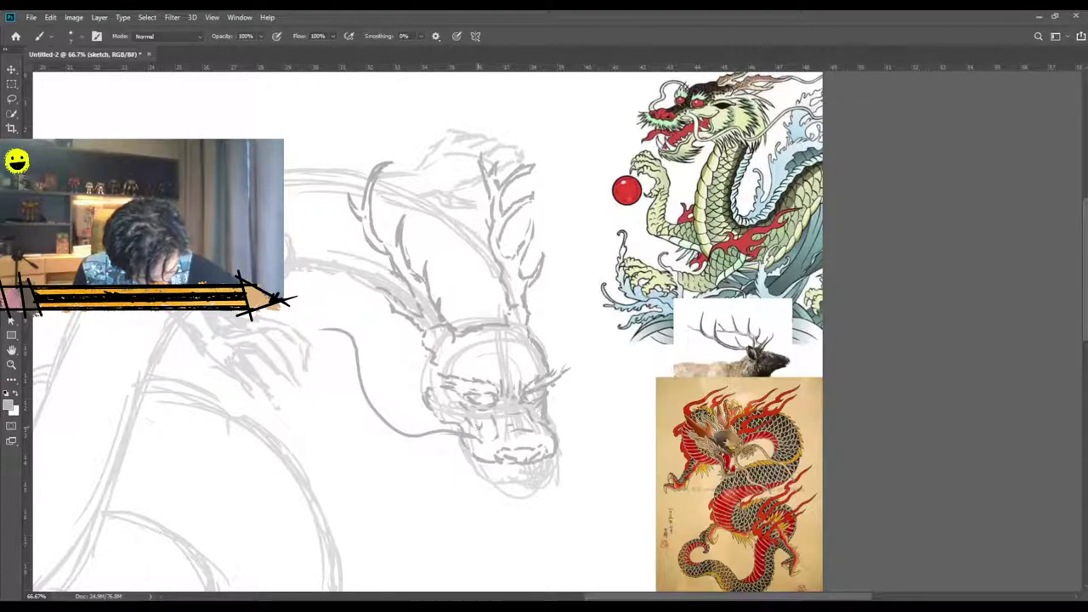
{"action": "left_click_drag", "start_coordinate": [480, 429], "coordinate": [418, 424]}
Reduce the eraser size and trim the stray second line near the base of the near whisker.
{"action": "key", "text": "e"}
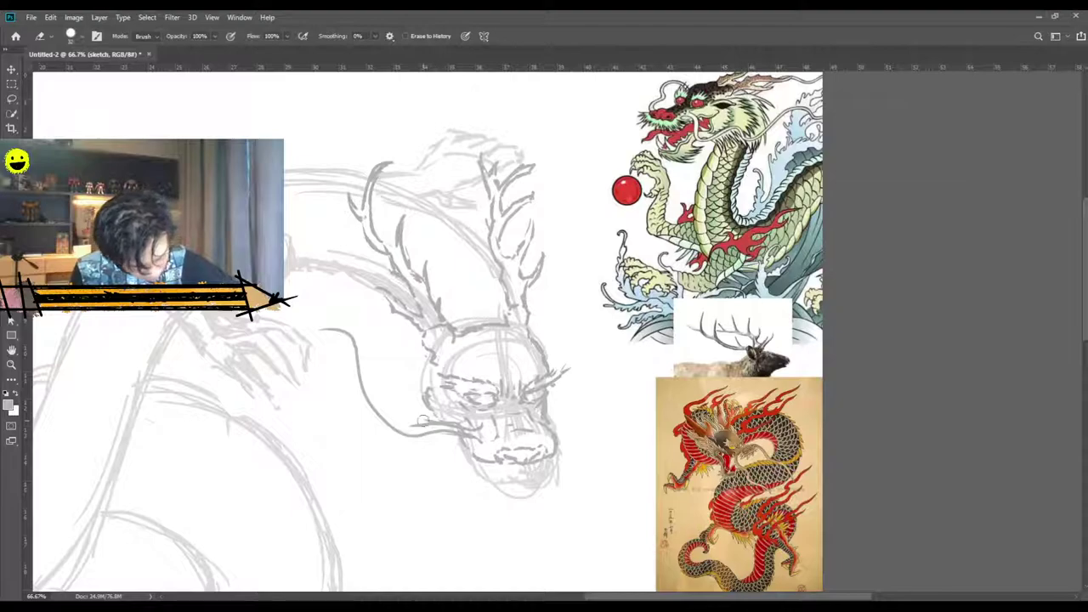
{"action": "key", "text": "bracketleft"}
{"action": "key", "text": "bracketleft"}
{"action": "key", "text": "bracketleft"}
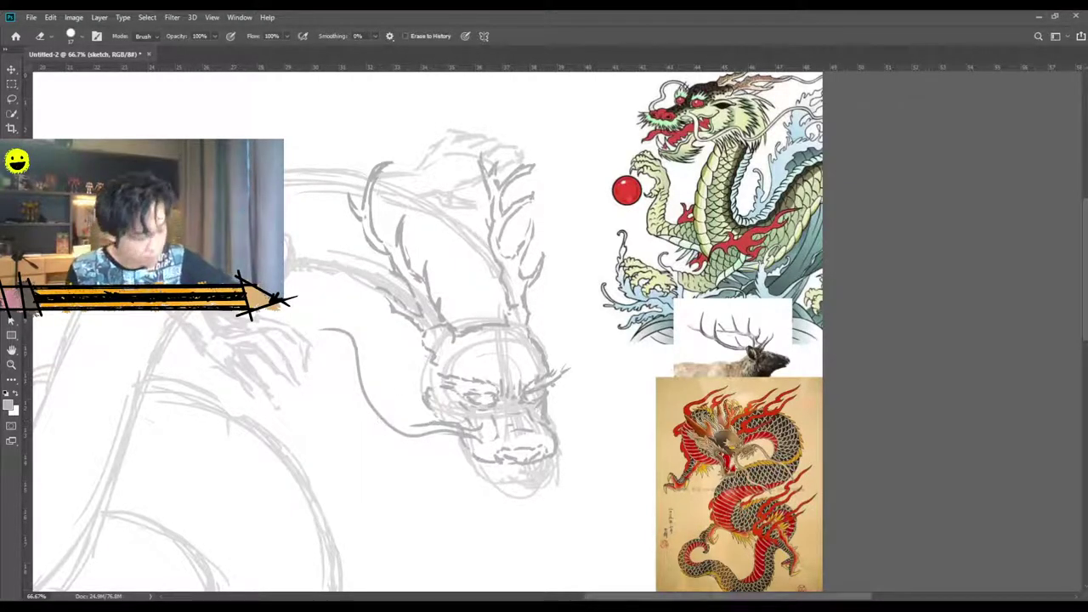
{"action": "key", "text": "b"}
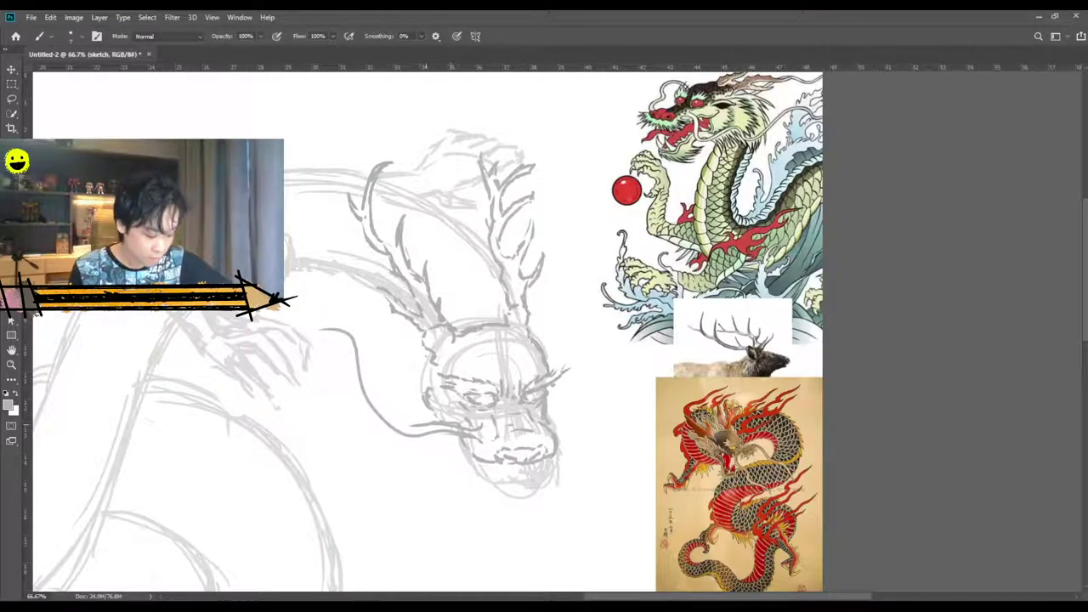
Complete the near whisker's second contour up to its tip and sketch a matching curved whisker on the far side.
{"action": "mouse_move", "coordinate": [417, 426]}
{"action": "left_mouse_down"}
{"action": "mouse_move", "coordinate": [387, 425]}
{"action": "mouse_move", "coordinate": [368, 400]}
{"action": "mouse_move", "coordinate": [362, 337]}
{"action": "mouse_move", "coordinate": [350, 324]}
{"action": "mouse_move", "coordinate": [296, 313]}
{"action": "left_mouse_up"}
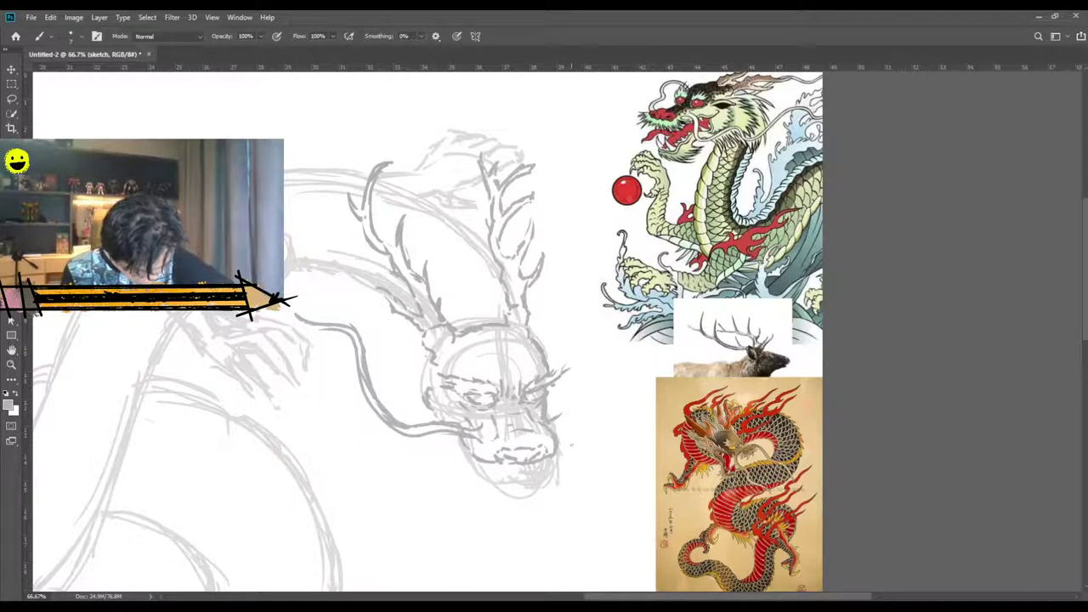
{"action": "mouse_move", "coordinate": [558, 416]}
{"action": "left_mouse_down"}
{"action": "mouse_move", "coordinate": [536, 315]}
{"action": "mouse_move", "coordinate": [524, 331]}
{"action": "mouse_move", "coordinate": [576, 266]}
{"action": "mouse_move", "coordinate": [563, 323]}
{"action": "mouse_move", "coordinate": [574, 338]}
{"action": "mouse_move", "coordinate": [541, 288]}
{"action": "mouse_move", "coordinate": [566, 297]}
{"action": "mouse_move", "coordinate": [555, 293]}
{"action": "mouse_move", "coordinate": [594, 342]}
{"action": "mouse_move", "coordinate": [609, 399]}
{"action": "mouse_move", "coordinate": [606, 365]}
{"action": "mouse_move", "coordinate": [599, 405]}
{"action": "mouse_move", "coordinate": [548, 428]}
{"action": "left_mouse_up"}
Examine the whiskered head up close and within the whole dragon sketch, comparing it with the reference images.
{"action": "scroll", "coordinate": [549, 432], "scroll_direction": "down", "scroll_amount": 2}
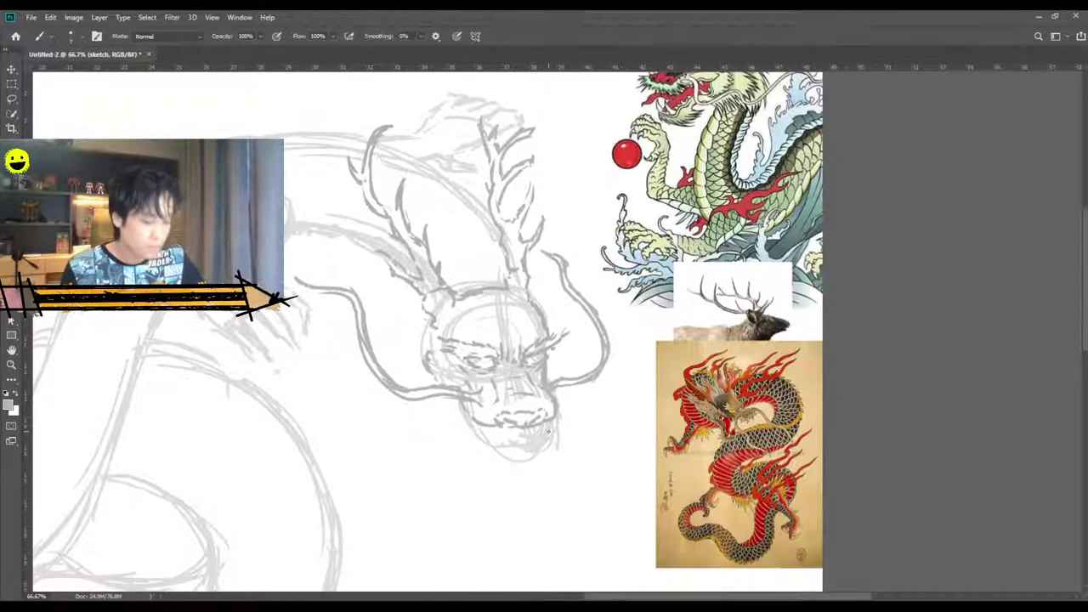
{"action": "scroll", "coordinate": [549, 431], "scroll_direction": "down", "scroll_amount": 3}
{"action": "key", "text": "ctrl+minus"}
{"action": "key", "text": "ctrl+plus"}
{"action": "key", "text": "ctrl+plus"}
{"action": "scroll", "coordinate": [549, 431], "scroll_direction": "up", "scroll_amount": 2}
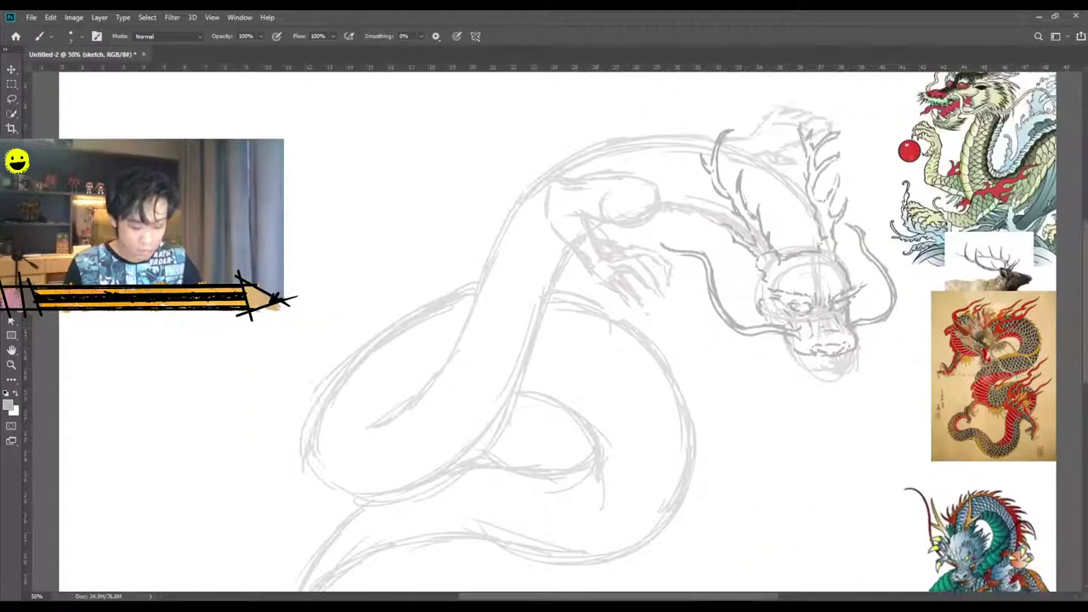
{"action": "scroll", "coordinate": [689, 600], "scroll_direction": "right", "scroll_amount": 7}
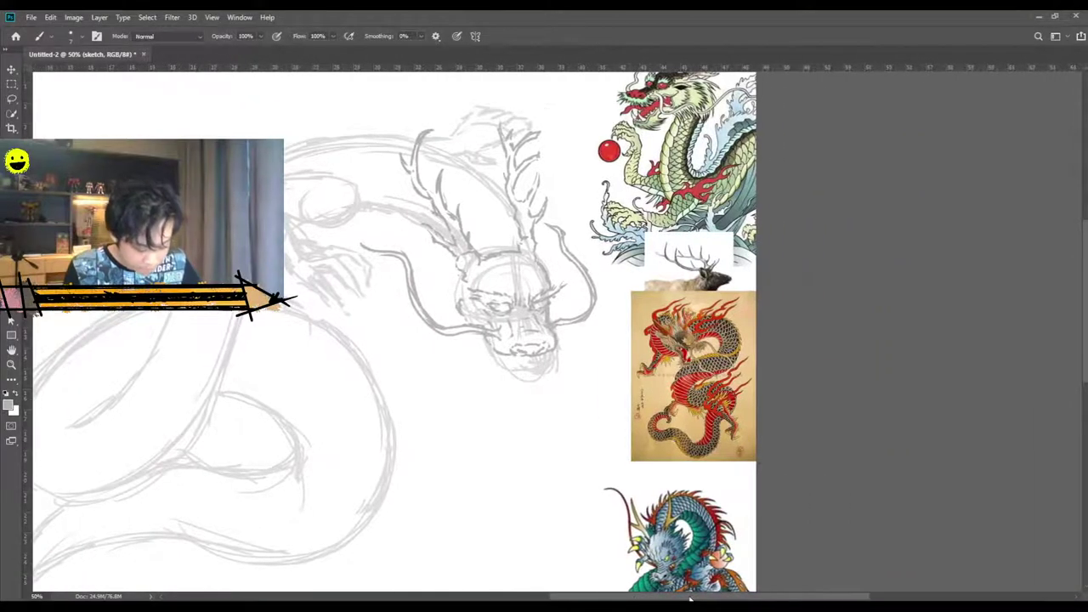
{"action": "key", "text": "ctrl+plus"}
{"action": "key", "text": "ctrl+plus"}
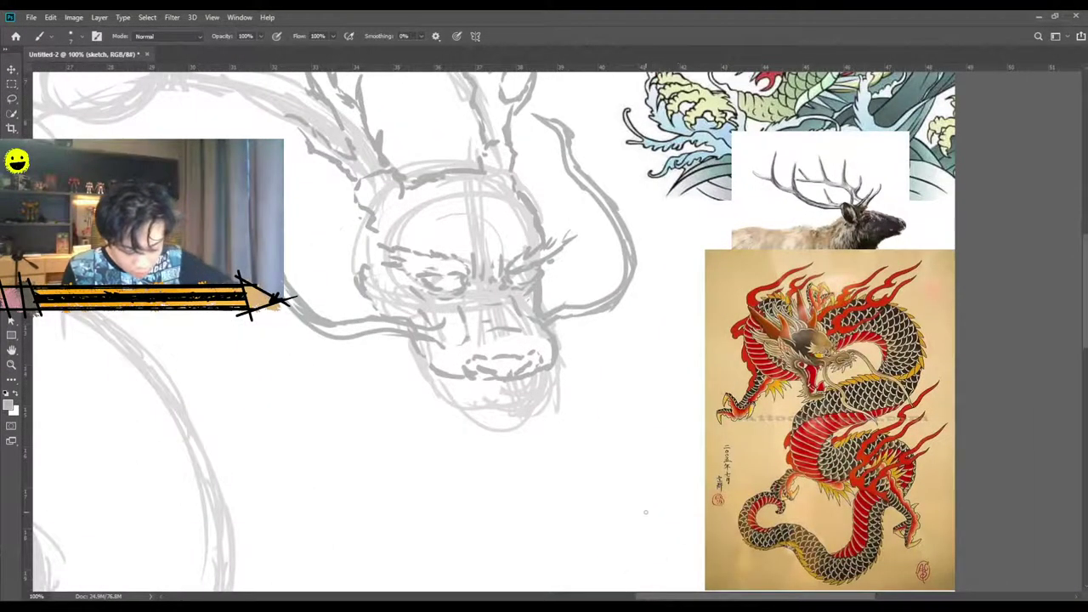
{"action": "key", "text": "ctrl+minus"}
{"action": "key", "text": "ctrl+minus"}
{"action": "key", "text": "ctrl+minus"}
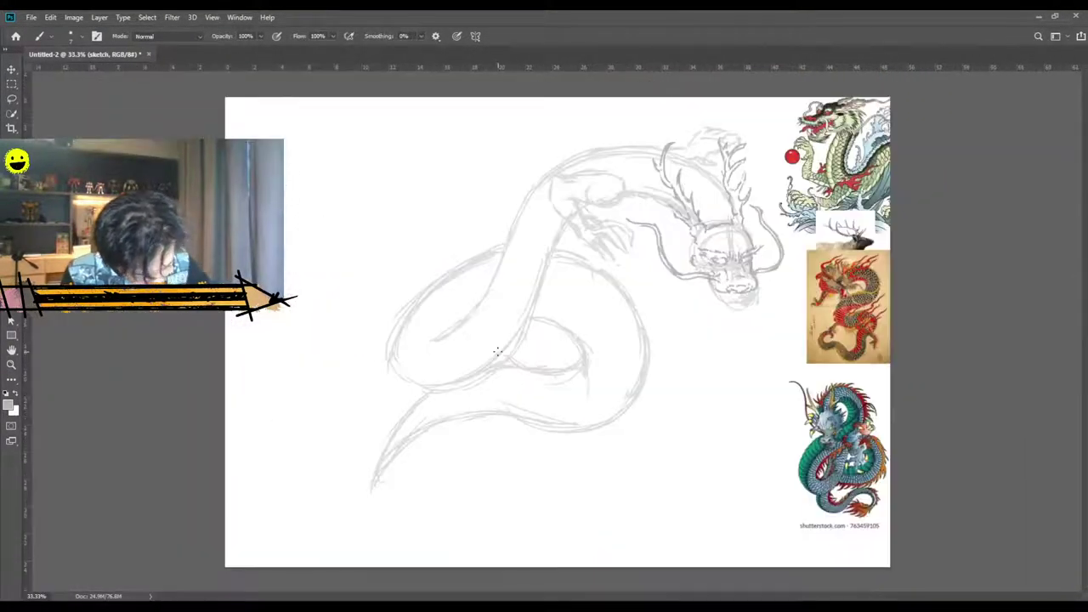
{"action": "key", "text": "ctrl+plus"}
{"action": "key", "text": "ctrl+plus"}
{"action": "left_click_drag", "start_coordinate": [613, 597], "coordinate": [580, 599]}
{"action": "scroll", "coordinate": [578, 598], "scroll_direction": "right", "scroll_amount": 5}
{"action": "key", "text": "ctrl+plus"}
{"action": "key", "text": "ctrl+plus"}
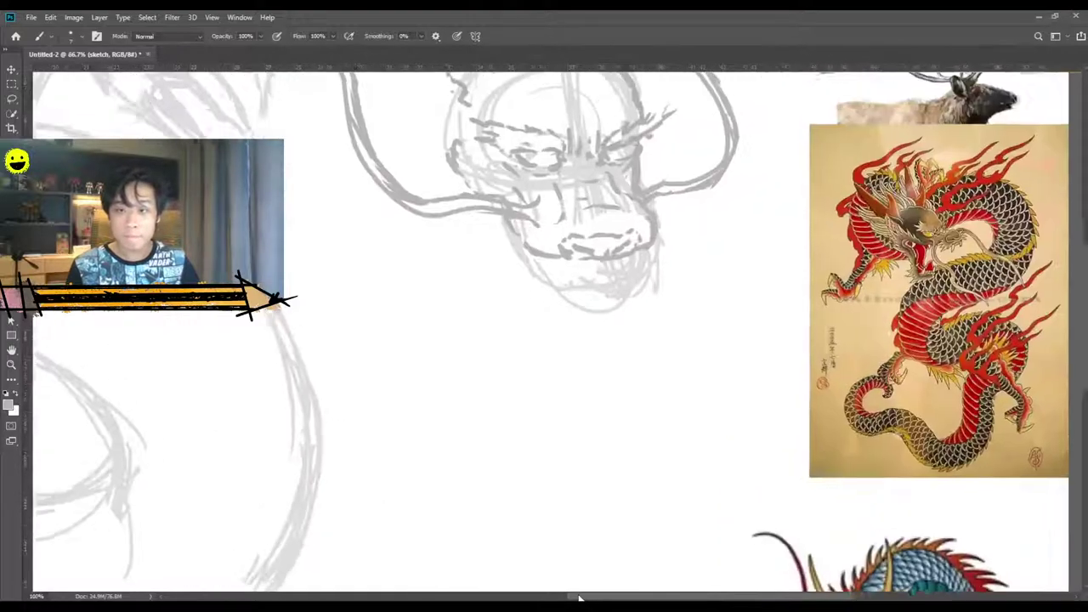
Sketch a pointed ear below the antler on the near side of the head and a small one on the far side.
{"action": "key", "text": "ctrl+minus"}
{"action": "key", "text": "ctrl+minus"}
{"action": "scroll", "coordinate": [559, 487], "scroll_direction": "up", "scroll_amount": 4}
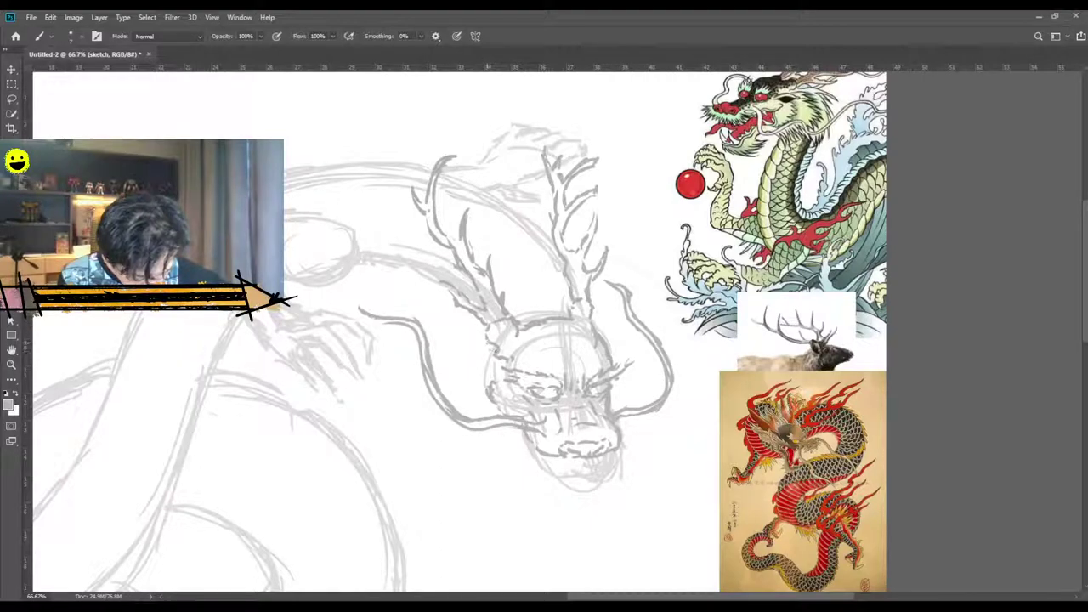
{"action": "mouse_move", "coordinate": [495, 346]}
{"action": "left_mouse_down"}
{"action": "mouse_move", "coordinate": [464, 334]}
{"action": "mouse_move", "coordinate": [495, 361]}
{"action": "left_mouse_up"}
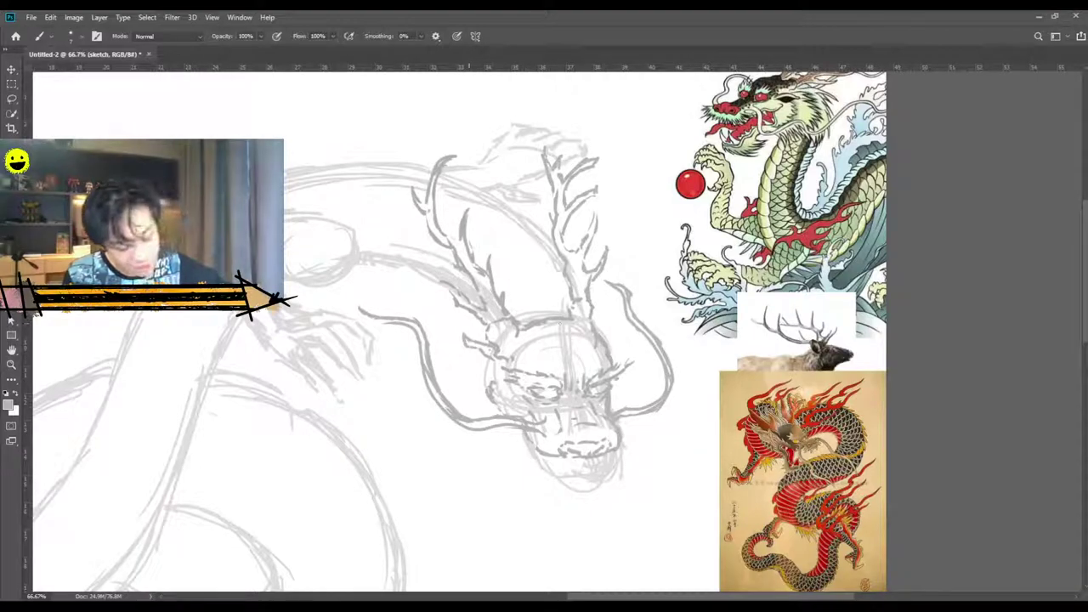
{"action": "left_click_drag", "start_coordinate": [464, 337], "coordinate": [465, 344]}
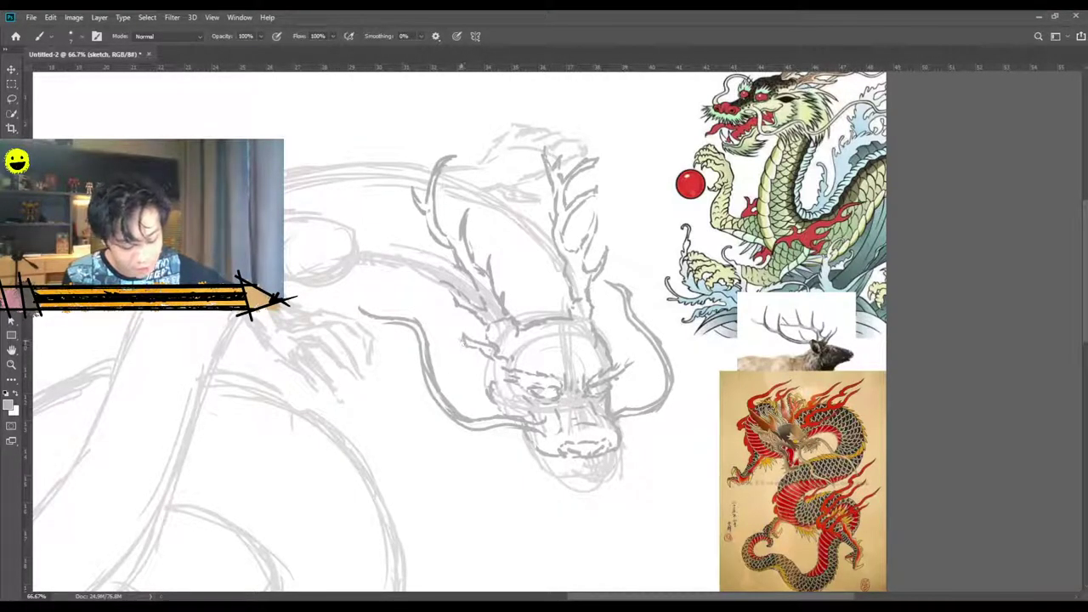
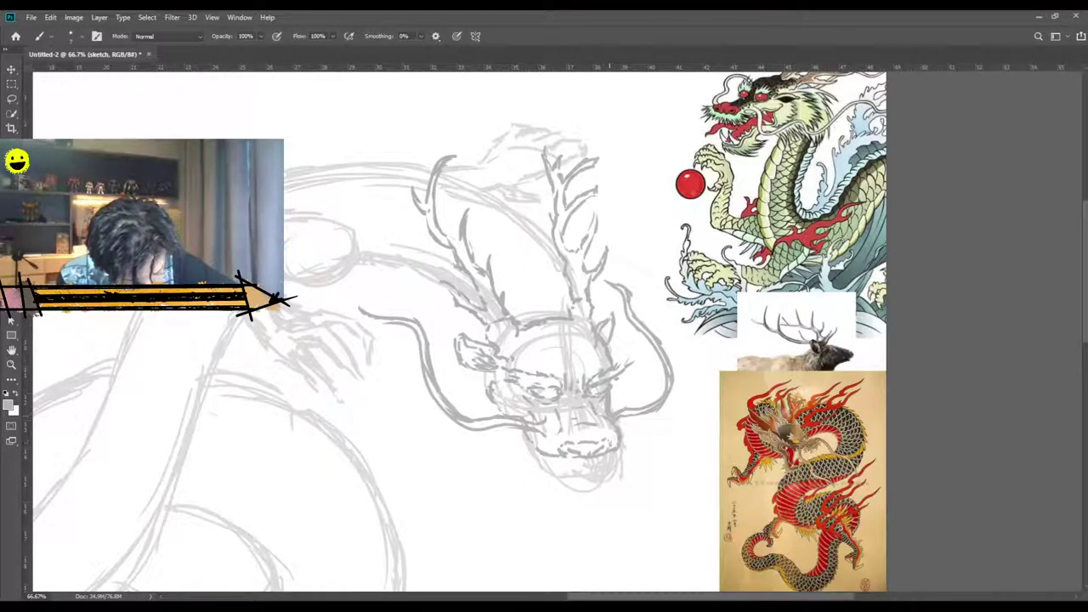
Examine the eared head up close and within the whole dragon sketch, comparing it with the reference images.
{"action": "scroll", "coordinate": [609, 441], "scroll_direction": "down", "scroll_amount": 3}
{"action": "key", "text": "ctrl+minus"}
{"action": "key", "text": "ctrl+minus"}
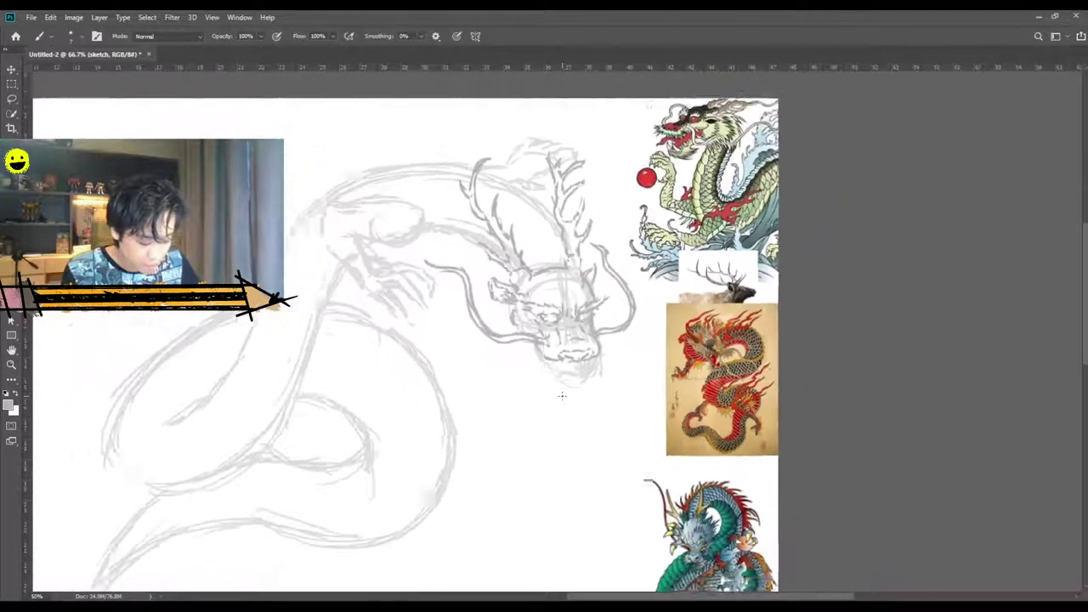
{"action": "key", "text": "ctrl+minus"}
{"action": "key", "text": "ctrl+plus"}
{"action": "key", "text": "ctrl+plus"}
{"action": "key", "text": "ctrl+minus"}
{"action": "key", "text": "ctrl+plus"}
{"action": "scroll", "coordinate": [573, 413], "scroll_direction": "up", "scroll_amount": 2}
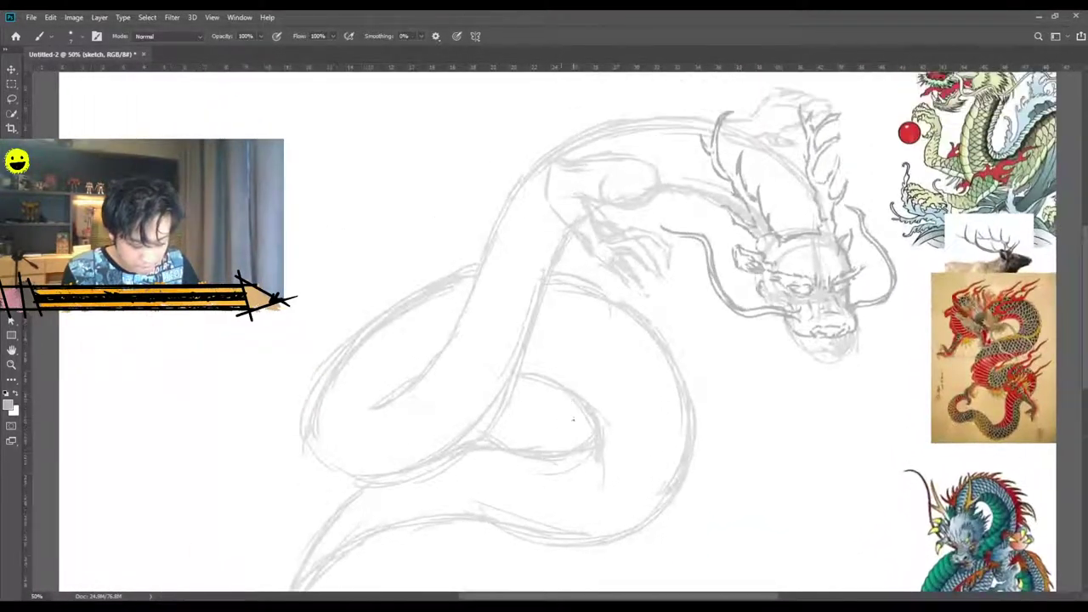
{"action": "scroll", "coordinate": [572, 412], "scroll_direction": "up", "scroll_amount": 1}
{"action": "scroll", "coordinate": [755, 598], "scroll_direction": "right", "scroll_amount": 7}
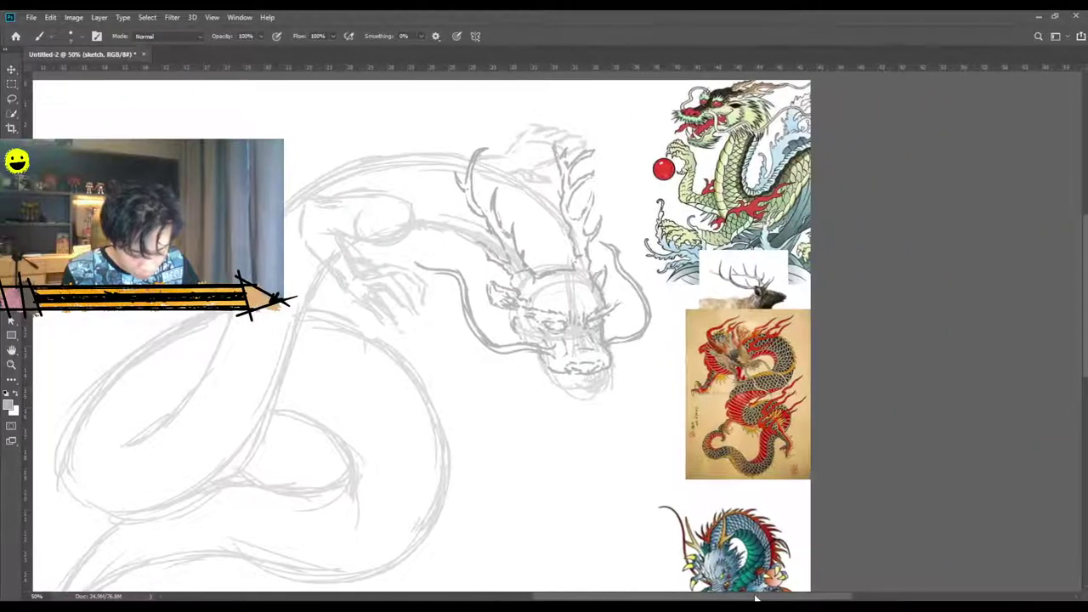
{"action": "scroll", "coordinate": [755, 597], "scroll_direction": "up", "scroll_amount": 1}
{"action": "scroll", "coordinate": [754, 598], "scroll_direction": "right", "scroll_amount": 1}
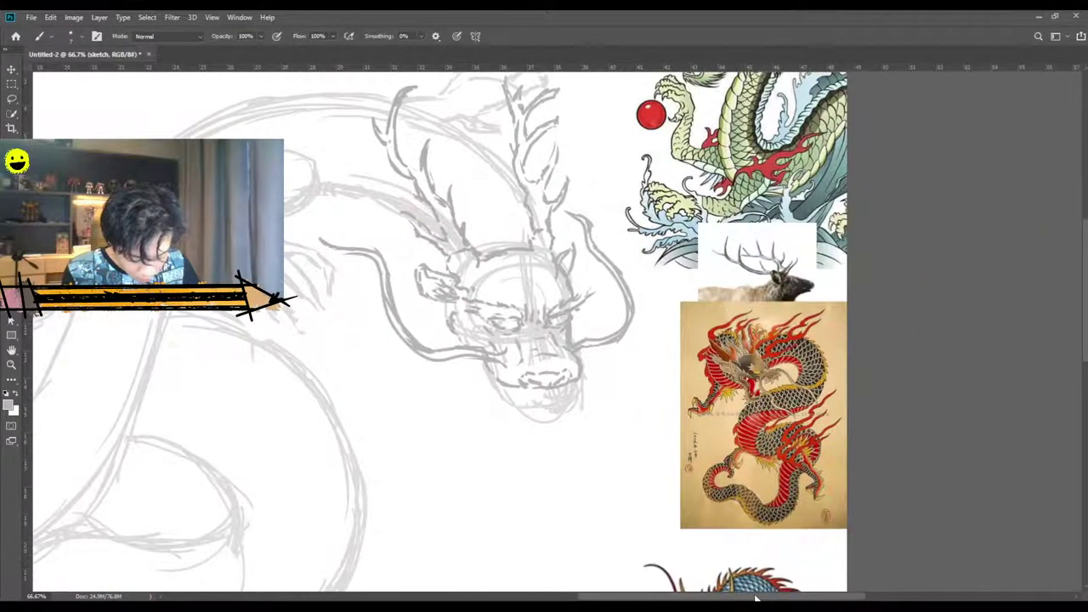
{"action": "scroll", "coordinate": [614, 455], "scroll_direction": "up", "scroll_amount": 3}
{"action": "scroll", "coordinate": [614, 455], "scroll_direction": "down", "scroll_amount": 2}
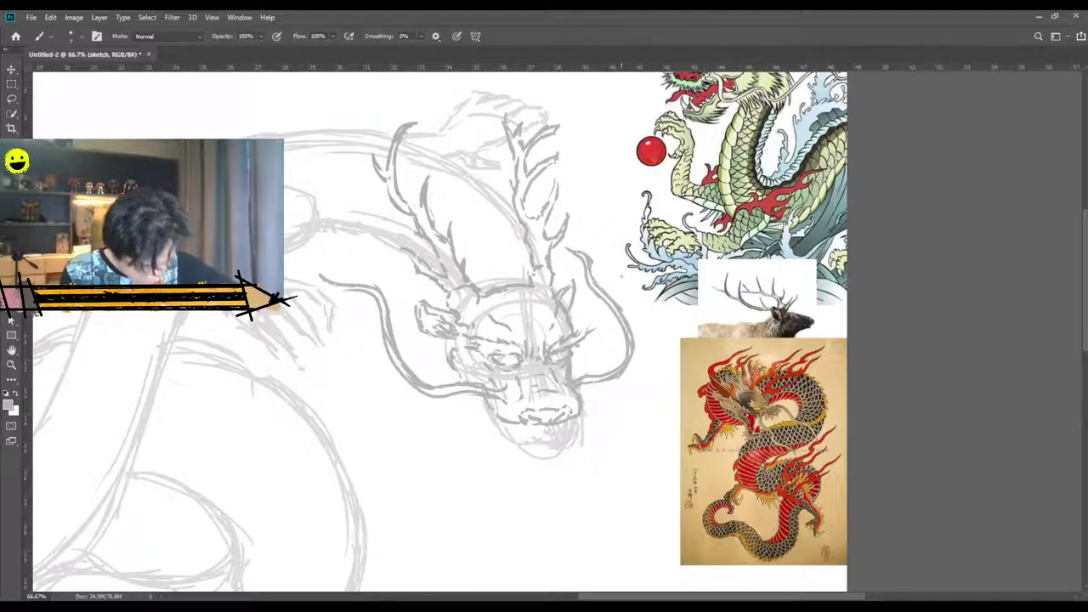
{"action": "scroll", "coordinate": [622, 275], "scroll_direction": "down", "scroll_amount": 2}
{"action": "scroll", "coordinate": [595, 331], "scroll_direction": "up", "scroll_amount": 1}
{"action": "scroll", "coordinate": [553, 404], "scroll_direction": "up", "scroll_amount": 1}
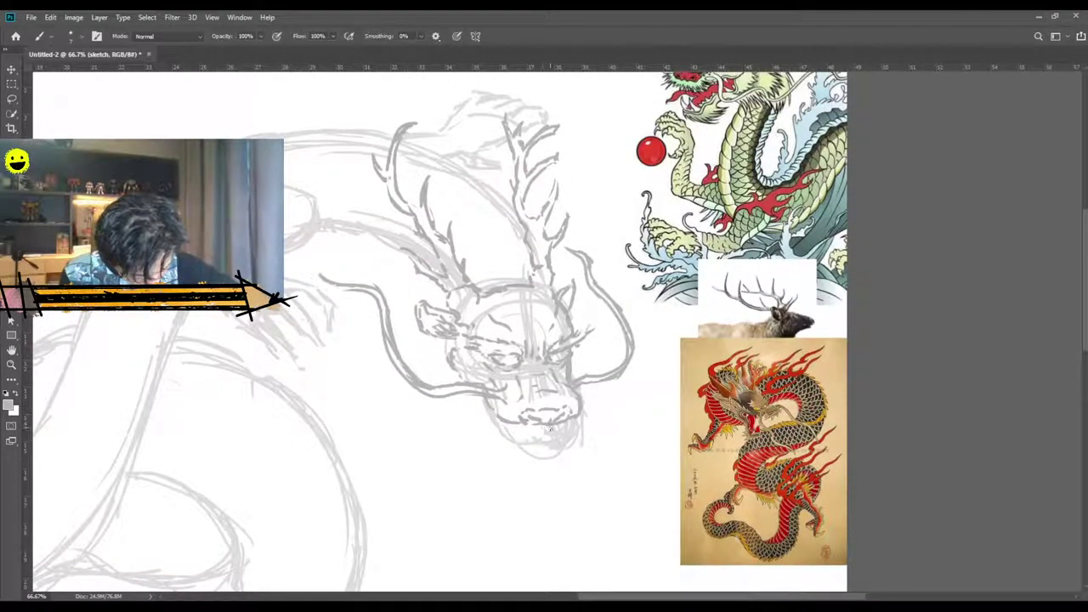
Sketch the lower lip under the snout and a jawline running from the near whisker down to the chin.
{"action": "left_click_drag", "start_coordinate": [553, 436], "coordinate": [514, 445]}
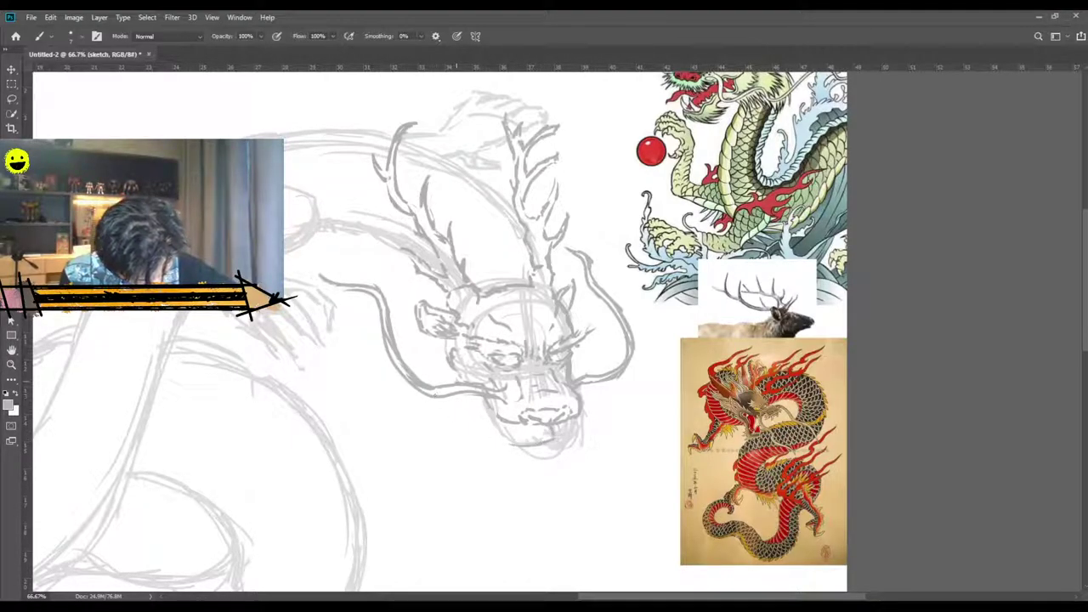
{"action": "scroll", "coordinate": [440, 332], "scroll_direction": "up", "scroll_amount": 1}
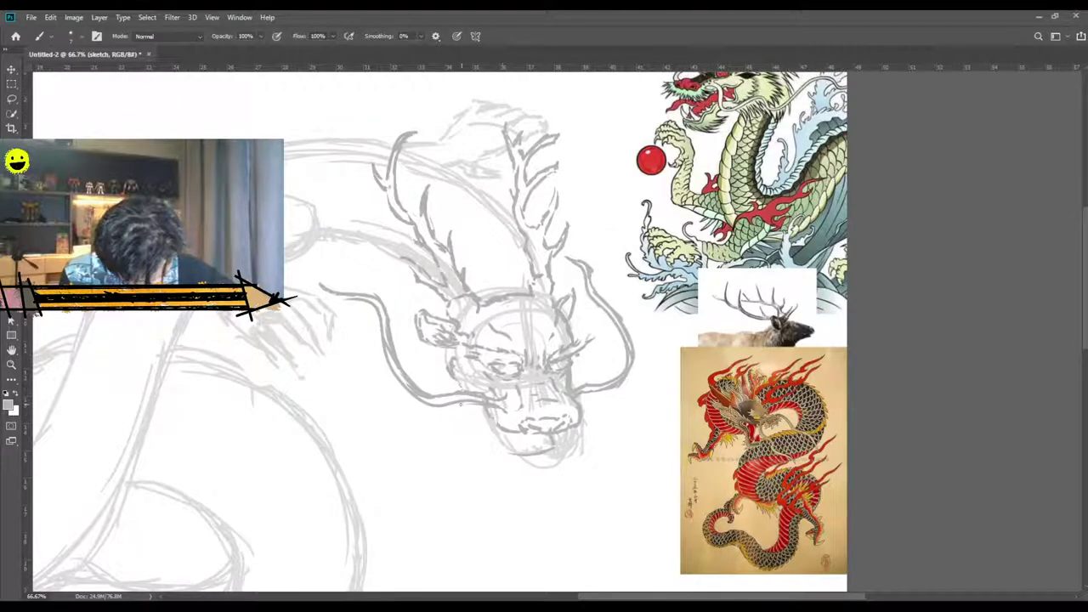
{"action": "left_click_drag", "start_coordinate": [458, 406], "coordinate": [502, 454]}
Erase the lower-lip stroke, redraw the open lower jaw with a chin line beneath it, and double the near jaw contour.
{"action": "key", "text": "e"}
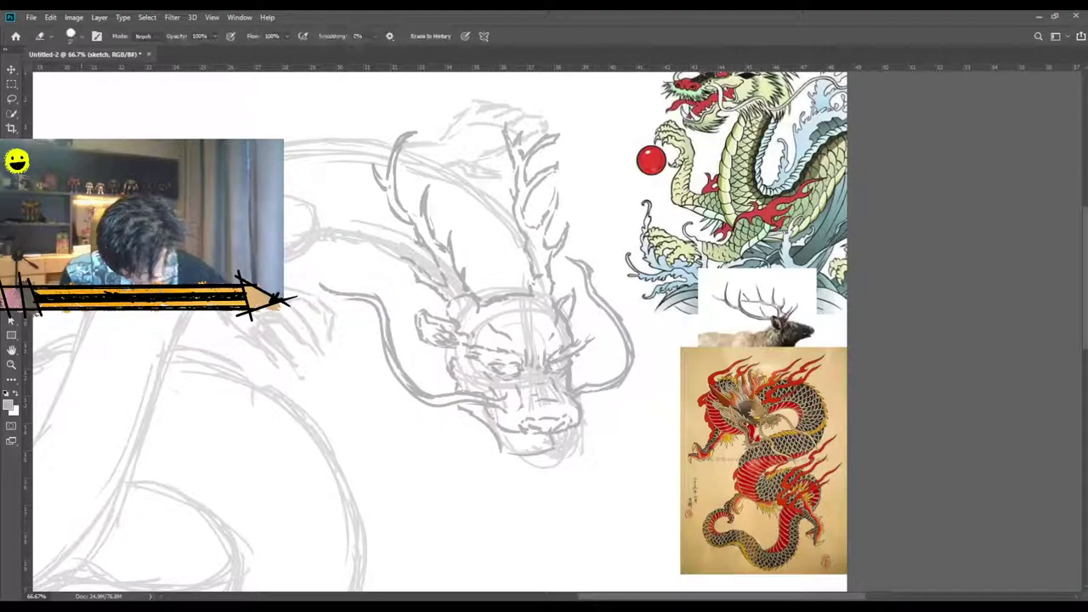
{"action": "left_click_drag", "start_coordinate": [536, 451], "coordinate": [515, 459]}
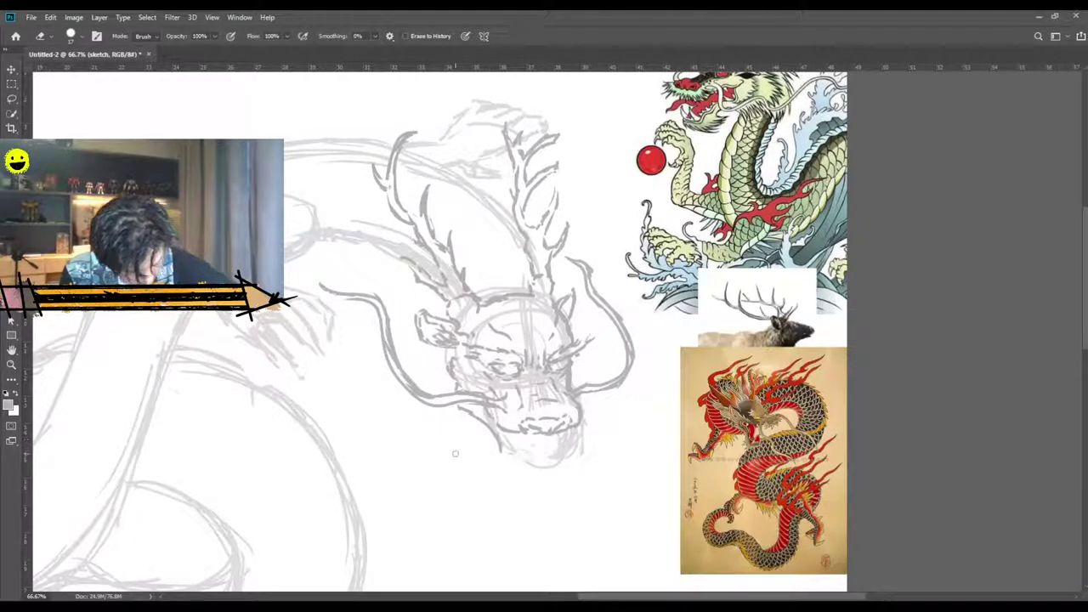
{"action": "key", "text": "b"}
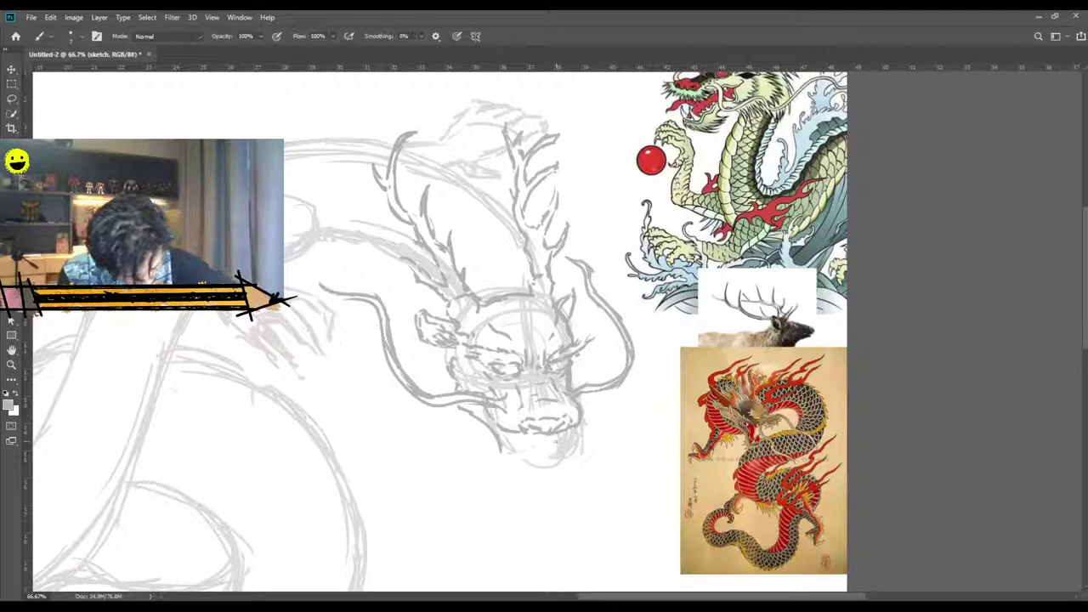
{"action": "mouse_move", "coordinate": [548, 437]}
{"action": "left_mouse_down"}
{"action": "mouse_move", "coordinate": [529, 454]}
{"action": "mouse_move", "coordinate": [502, 453]}
{"action": "left_mouse_up"}
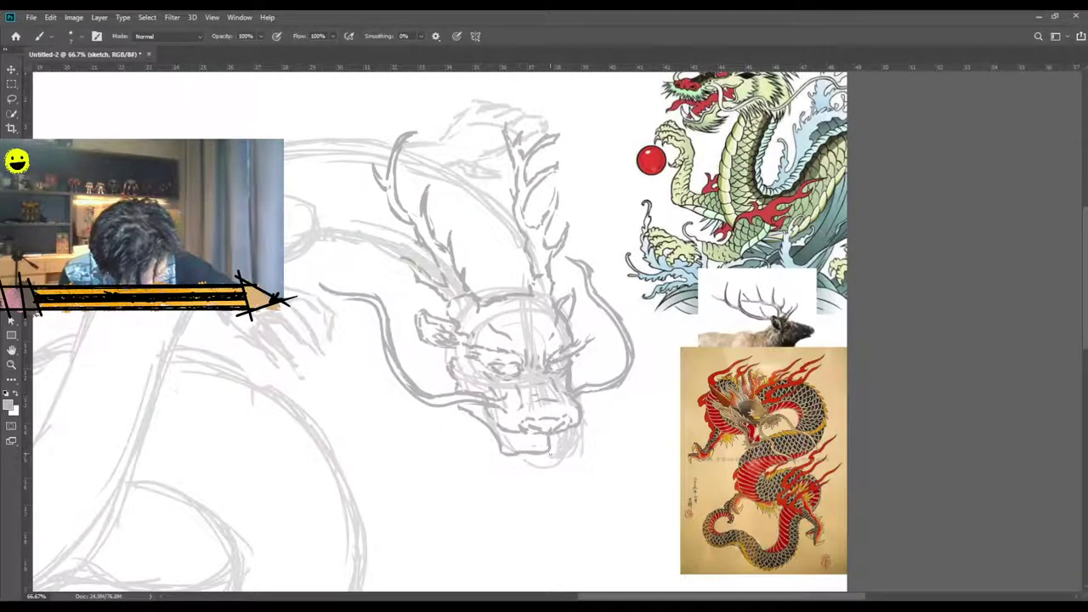
{"action": "left_click_drag", "start_coordinate": [550, 456], "coordinate": [512, 457]}
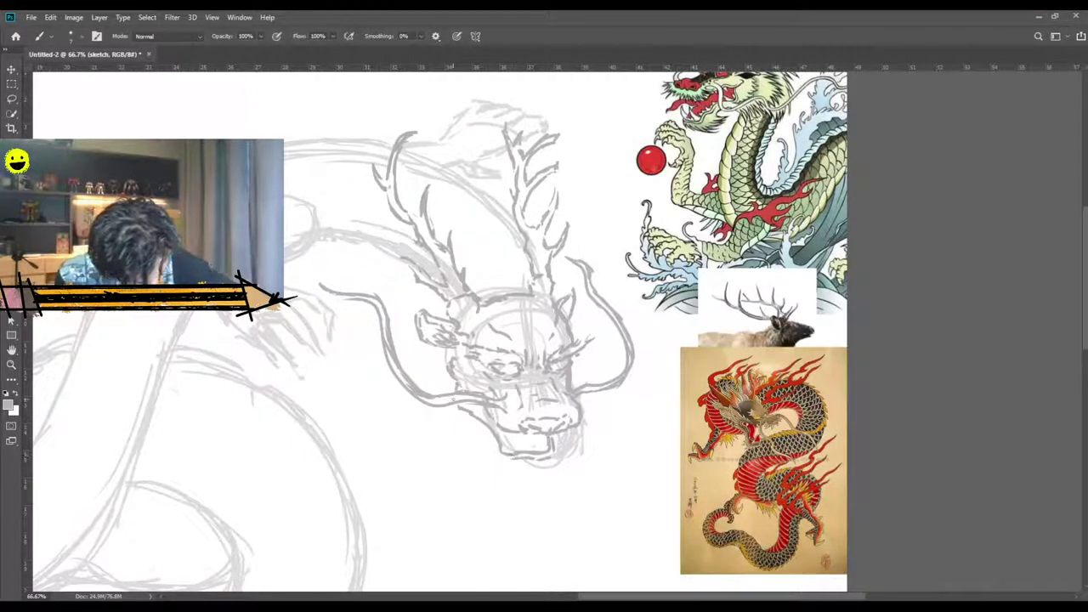
{"action": "left_click_drag", "start_coordinate": [473, 419], "coordinate": [489, 435]}
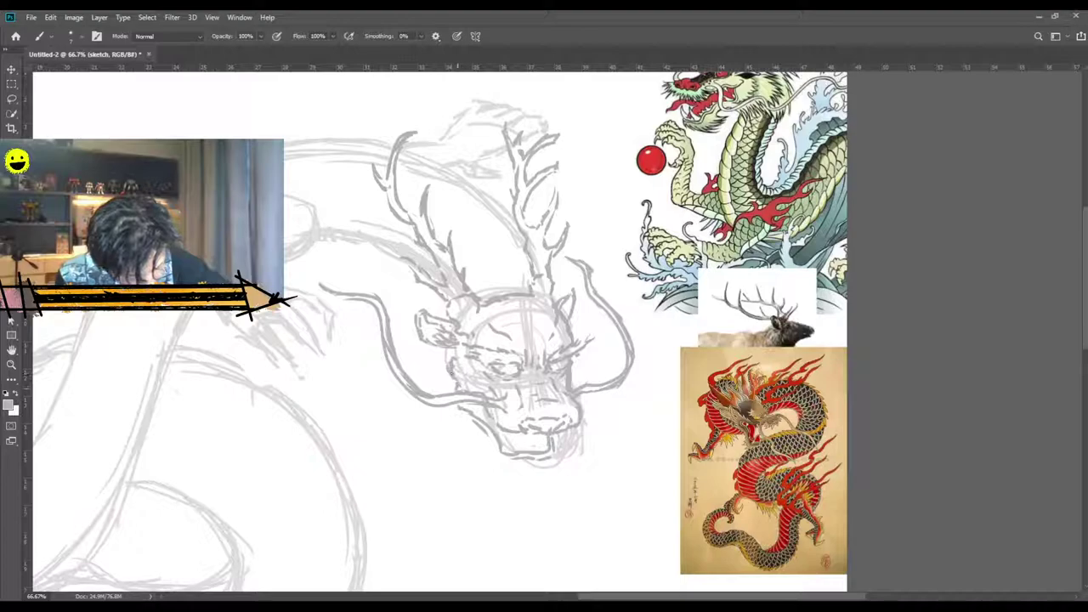
{"action": "left_click_drag", "start_coordinate": [457, 409], "coordinate": [463, 418]}
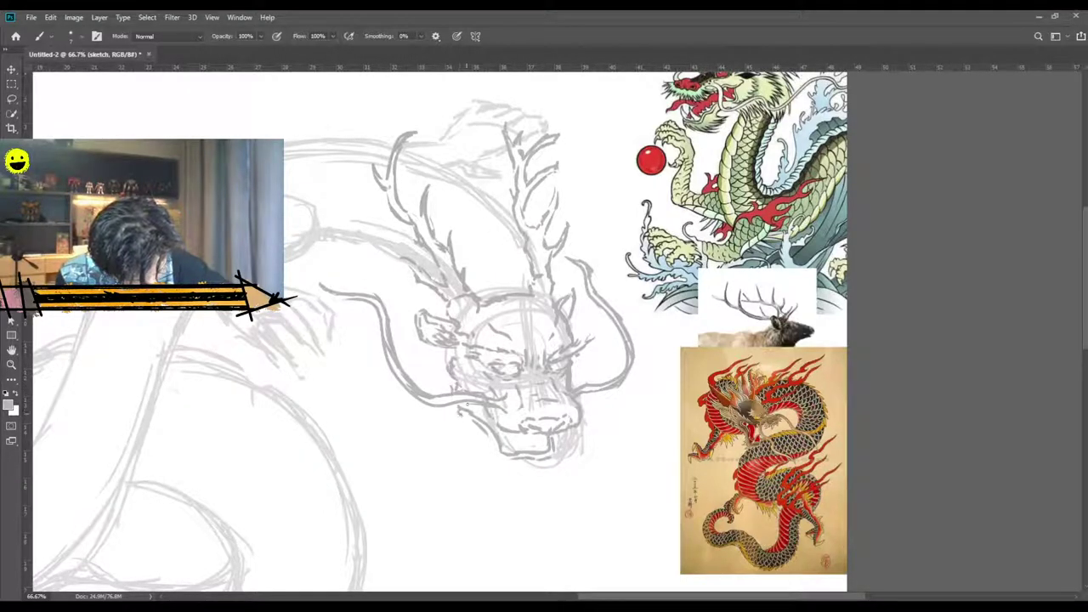
Sketch a short tufted beard beneath the chin and tidy the jawline's corner below the near whisker.
{"action": "mouse_move", "coordinate": [554, 436]}
{"action": "left_mouse_down"}
{"action": "mouse_move", "coordinate": [523, 492]}
{"action": "mouse_move", "coordinate": [489, 492]}
{"action": "mouse_move", "coordinate": [552, 482]}
{"action": "mouse_move", "coordinate": [512, 488]}
{"action": "left_mouse_up"}
{"action": "mouse_move", "coordinate": [523, 476]}
{"action": "left_mouse_down"}
{"action": "mouse_move", "coordinate": [513, 491]}
{"action": "mouse_move", "coordinate": [485, 468]}
{"action": "left_mouse_up"}
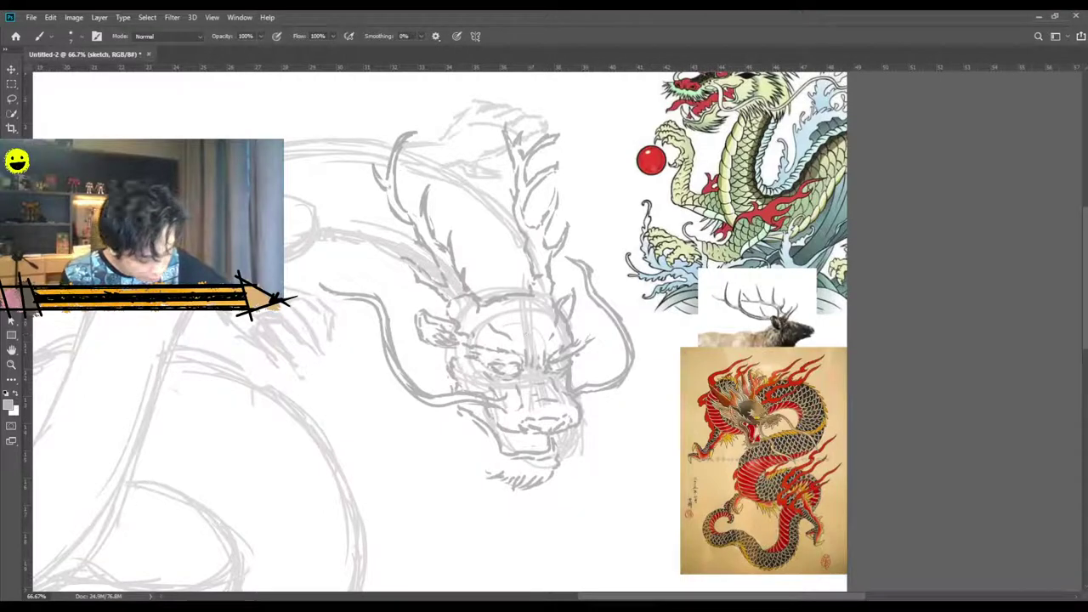
{"action": "key", "text": "e"}
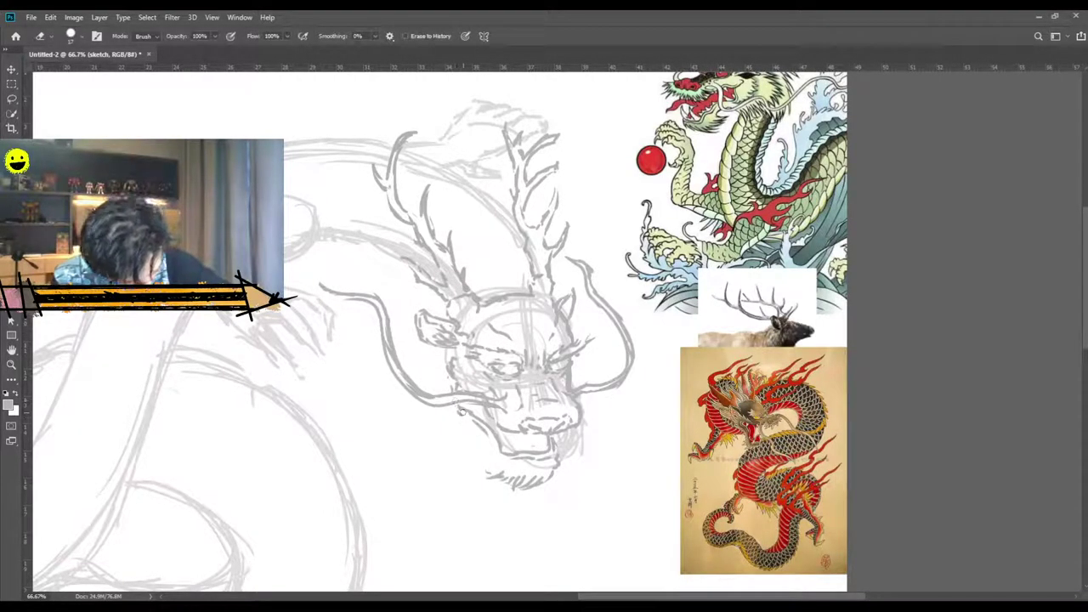
{"action": "key", "text": "b"}
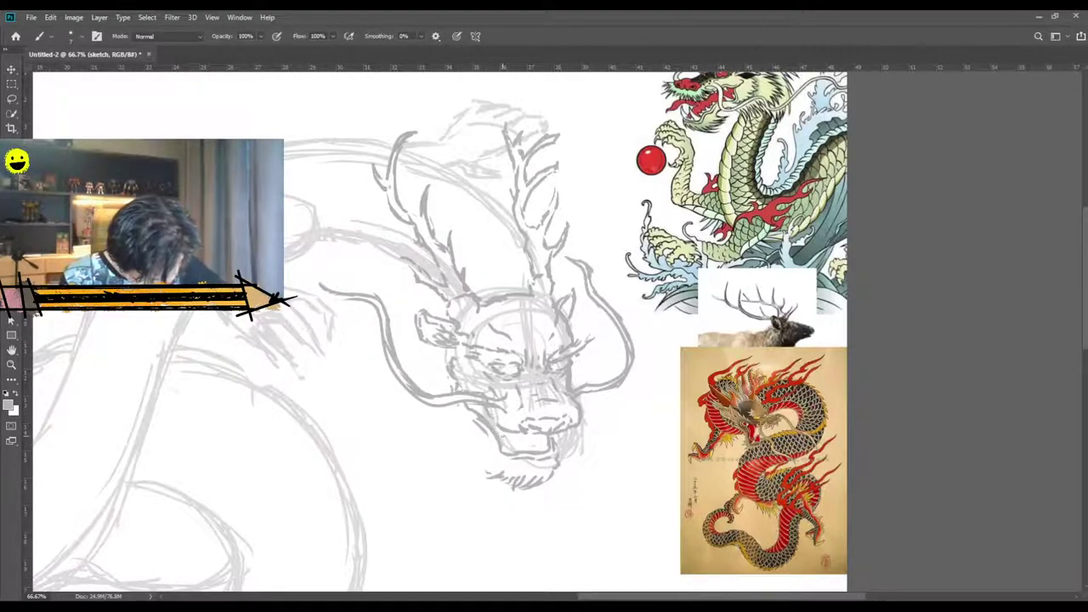
Extend the jagged beard fur from the chin up along the near jaw to the base of the whisker.
{"action": "scroll", "coordinate": [440, 331], "scroll_direction": "down", "scroll_amount": 2}
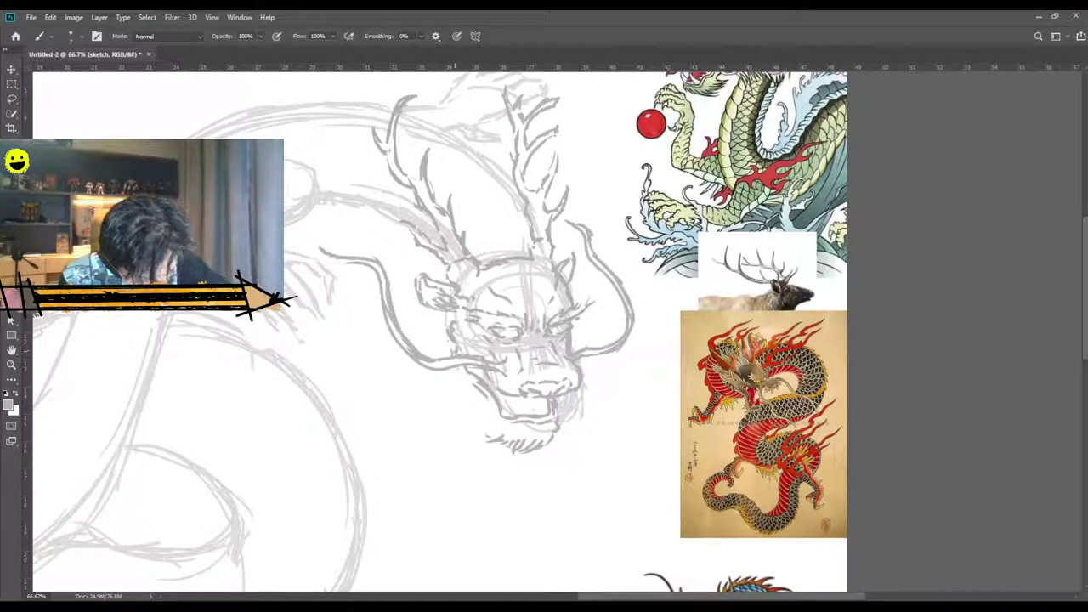
{"action": "scroll", "coordinate": [455, 415], "scroll_direction": "up", "scroll_amount": 3}
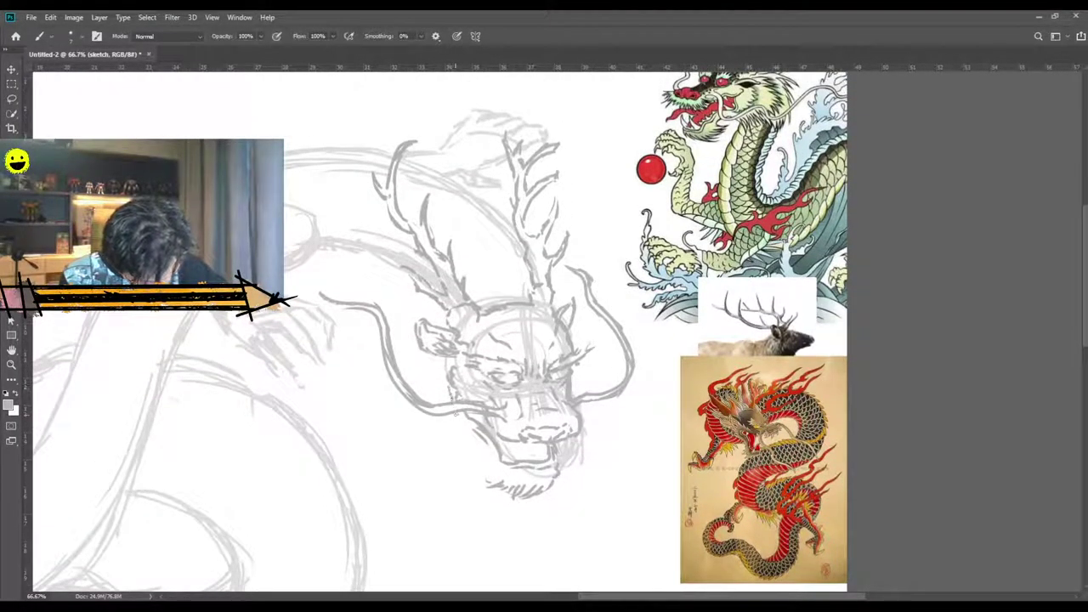
{"action": "mouse_move", "coordinate": [464, 431]}
{"action": "left_mouse_down"}
{"action": "mouse_move", "coordinate": [479, 464]}
{"action": "mouse_move", "coordinate": [470, 462]}
{"action": "mouse_move", "coordinate": [500, 482]}
{"action": "mouse_move", "coordinate": [477, 473]}
{"action": "mouse_move", "coordinate": [482, 481]}
{"action": "left_mouse_up"}
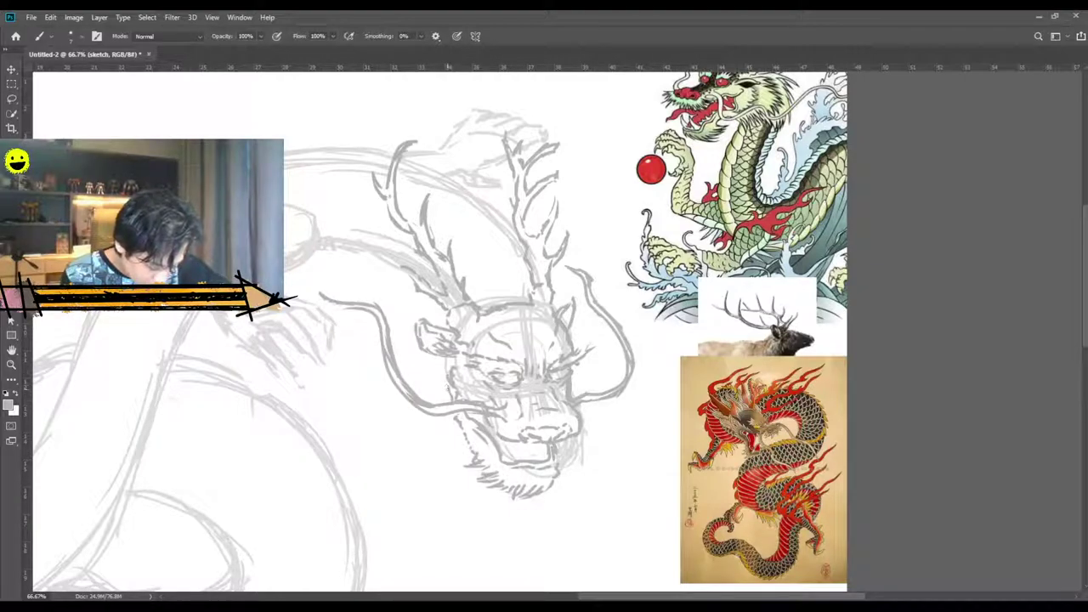
Sketch a spiky mane around the near ear and cheek, between the antlers, and down the far side of the head.
{"action": "scroll", "coordinate": [439, 332], "scroll_direction": "up", "scroll_amount": 3}
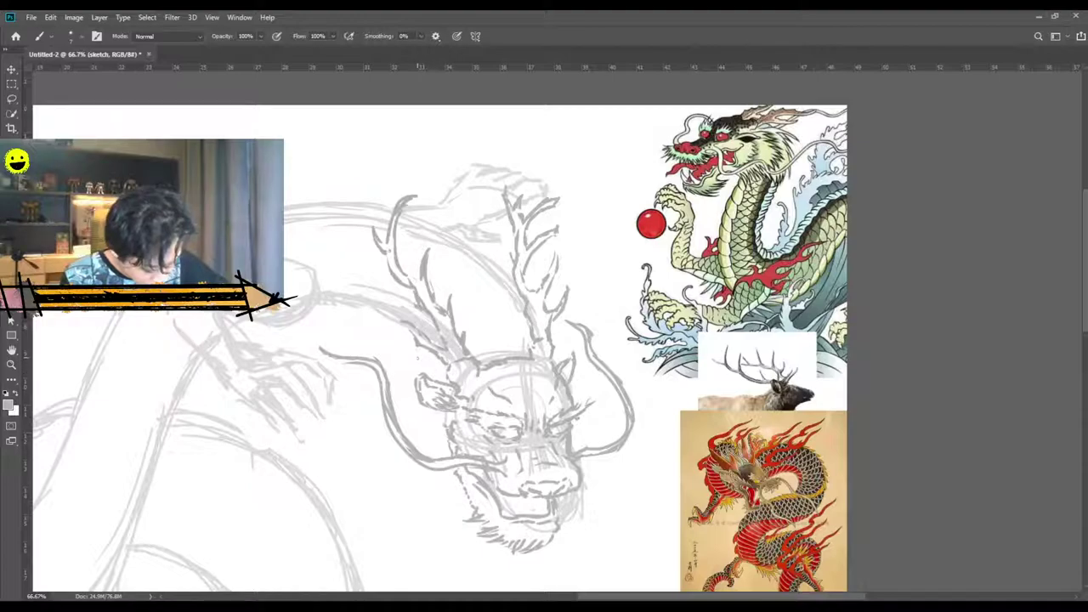
{"action": "mouse_move", "coordinate": [399, 358]}
{"action": "left_mouse_down"}
{"action": "mouse_move", "coordinate": [415, 396]}
{"action": "mouse_move", "coordinate": [409, 417]}
{"action": "mouse_move", "coordinate": [438, 441]}
{"action": "left_mouse_up"}
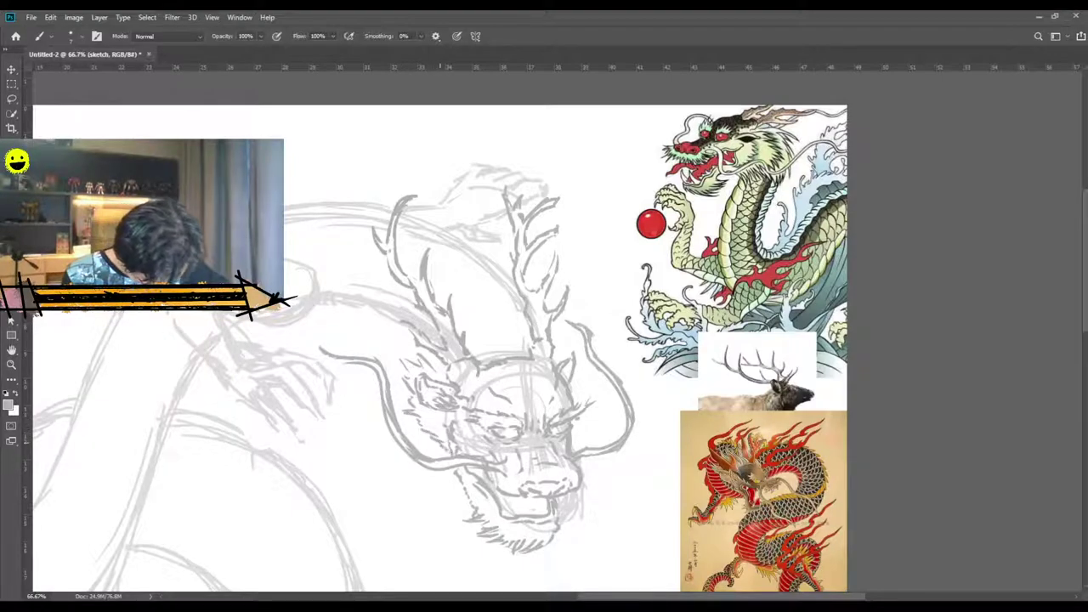
{"action": "mouse_move", "coordinate": [470, 345]}
{"action": "left_mouse_down"}
{"action": "mouse_move", "coordinate": [479, 311]}
{"action": "mouse_move", "coordinate": [517, 332]}
{"action": "mouse_move", "coordinate": [572, 295]}
{"action": "left_mouse_up"}
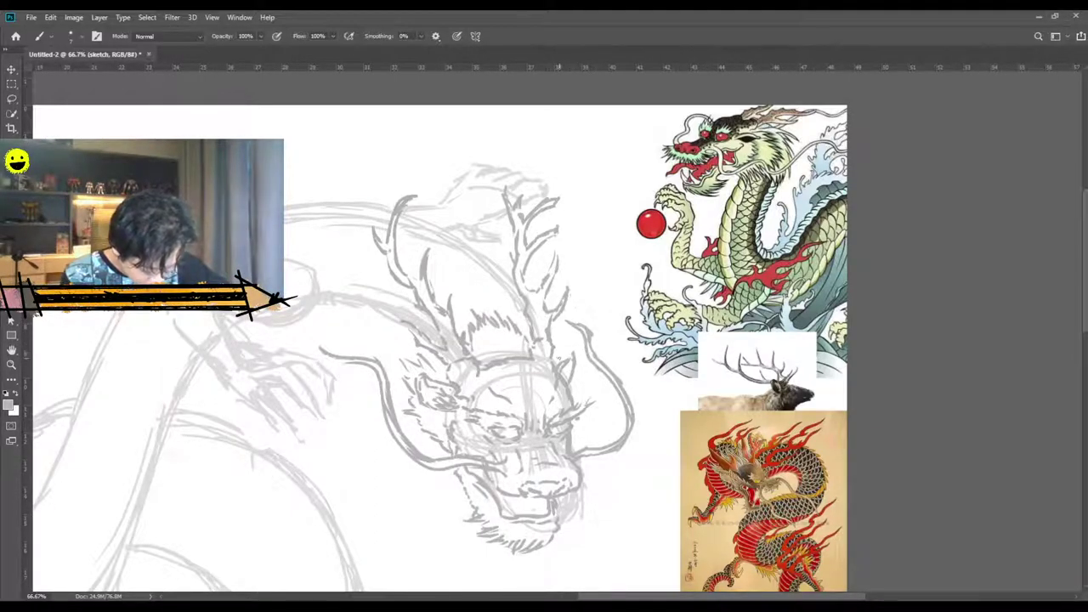
{"action": "mouse_move", "coordinate": [555, 335]}
{"action": "left_mouse_down"}
{"action": "mouse_move", "coordinate": [578, 377]}
{"action": "mouse_move", "coordinate": [574, 434]}
{"action": "left_mouse_up"}
{"action": "scroll", "coordinate": [531, 425], "scroll_direction": "down", "scroll_amount": 1}
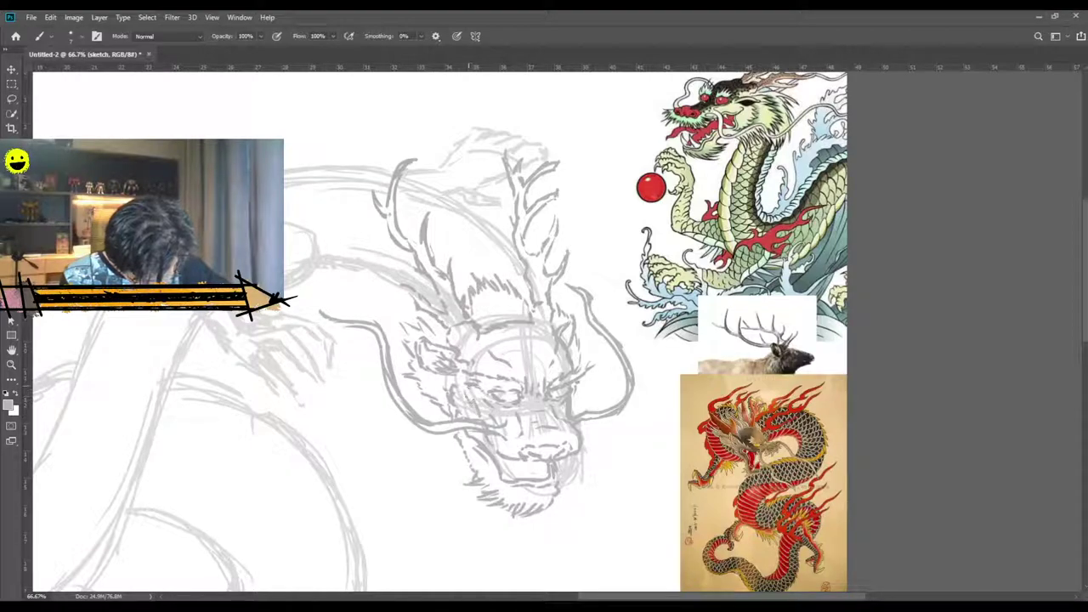
Add short fur strokes along the near cheek beside the eye and on the far cheek above the whisker.
{"action": "left_click_drag", "start_coordinate": [466, 386], "coordinate": [456, 402]}
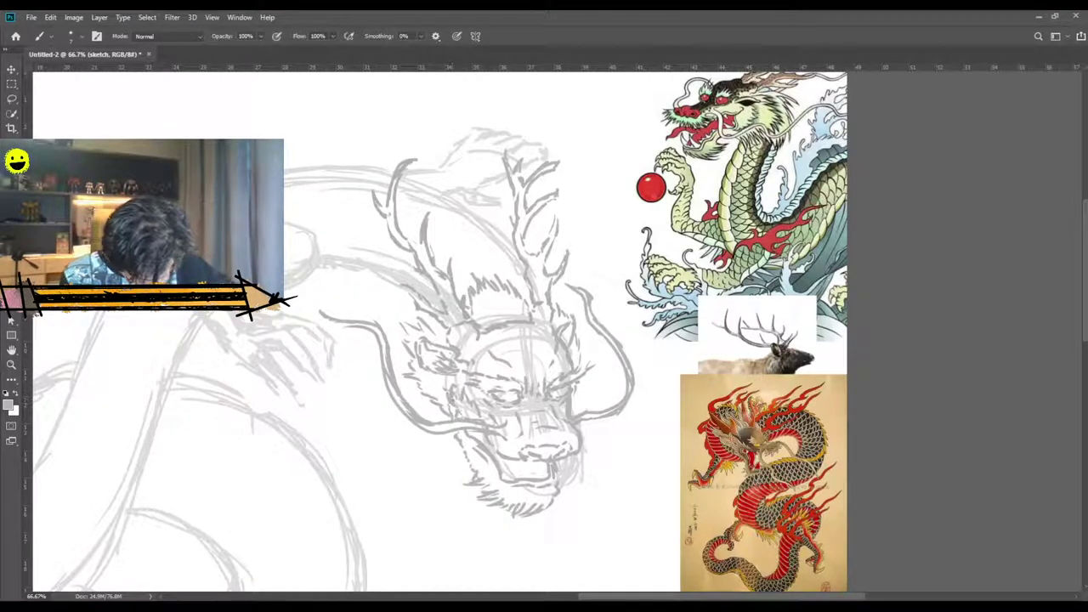
{"action": "left_click_drag", "start_coordinate": [572, 392], "coordinate": [574, 412]}
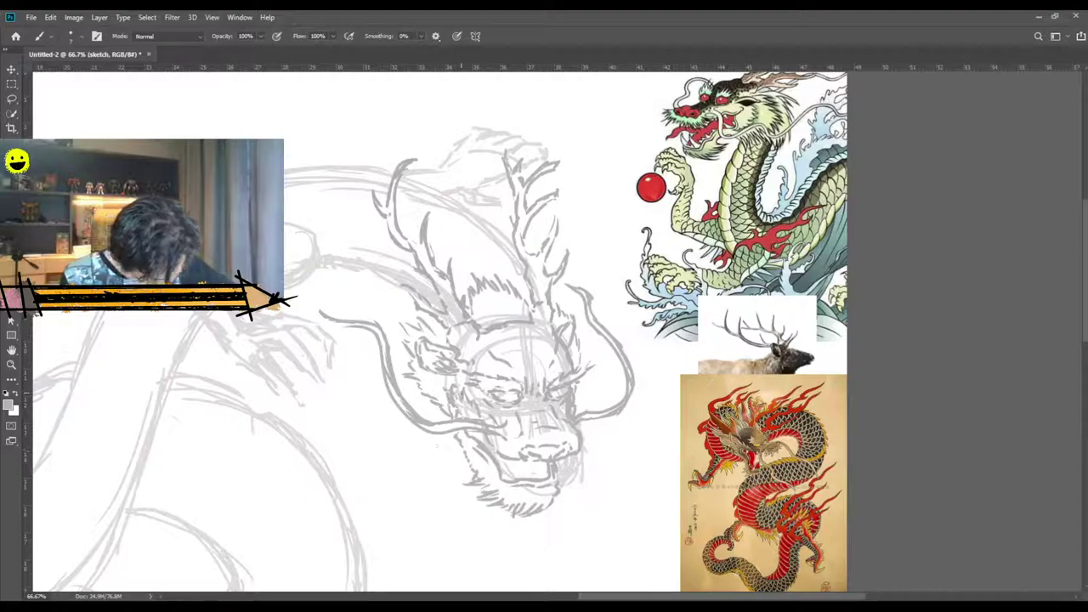
{"action": "left_click_drag", "start_coordinate": [457, 387], "coordinate": [452, 400]}
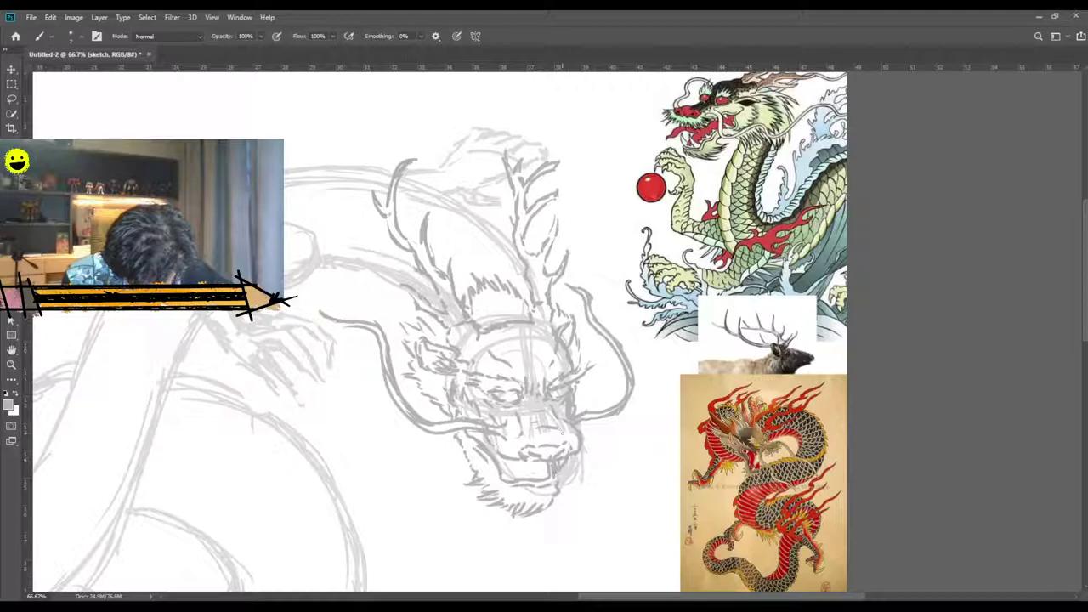
Sketch pointed fangs in the open mouth, undoing a stray stroke and refining the lower teeth line.
{"action": "mouse_move", "coordinate": [522, 459]}
{"action": "left_mouse_down"}
{"action": "mouse_move", "coordinate": [516, 475]}
{"action": "mouse_move", "coordinate": [551, 464]}
{"action": "left_mouse_up"}
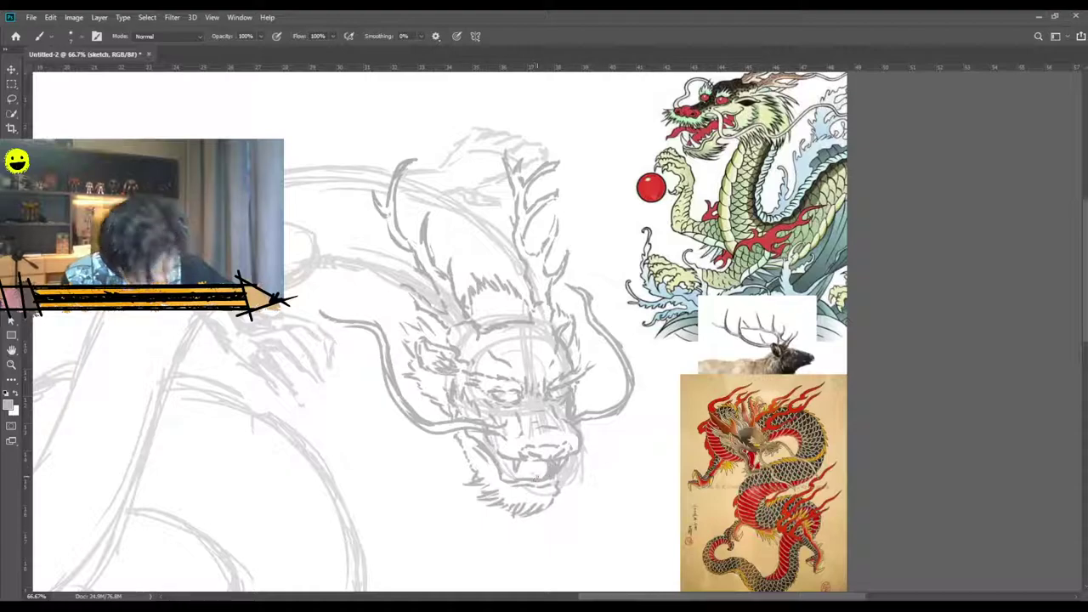
{"action": "key", "text": "ctrl+z"}
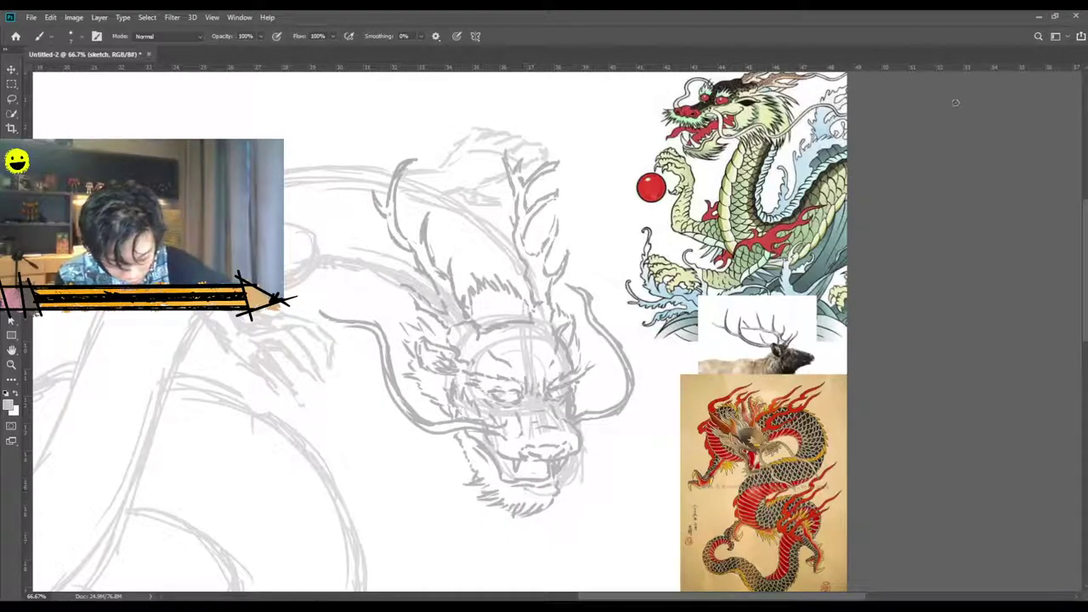
{"action": "mouse_move", "coordinate": [543, 478]}
{"action": "left_mouse_down"}
{"action": "mouse_move", "coordinate": [550, 468]}
{"action": "mouse_move", "coordinate": [510, 472]}
{"action": "left_mouse_up"}
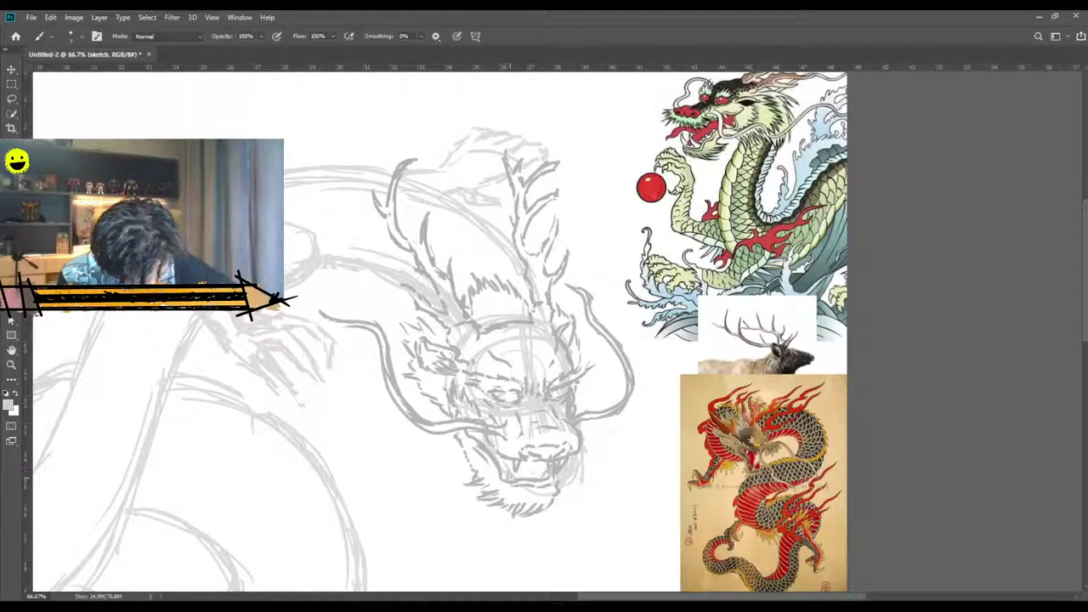
Touch up the mouth line between the fangs and check the head against the whole dragon composition.
{"action": "left_click_drag", "start_coordinate": [553, 463], "coordinate": [534, 461]}
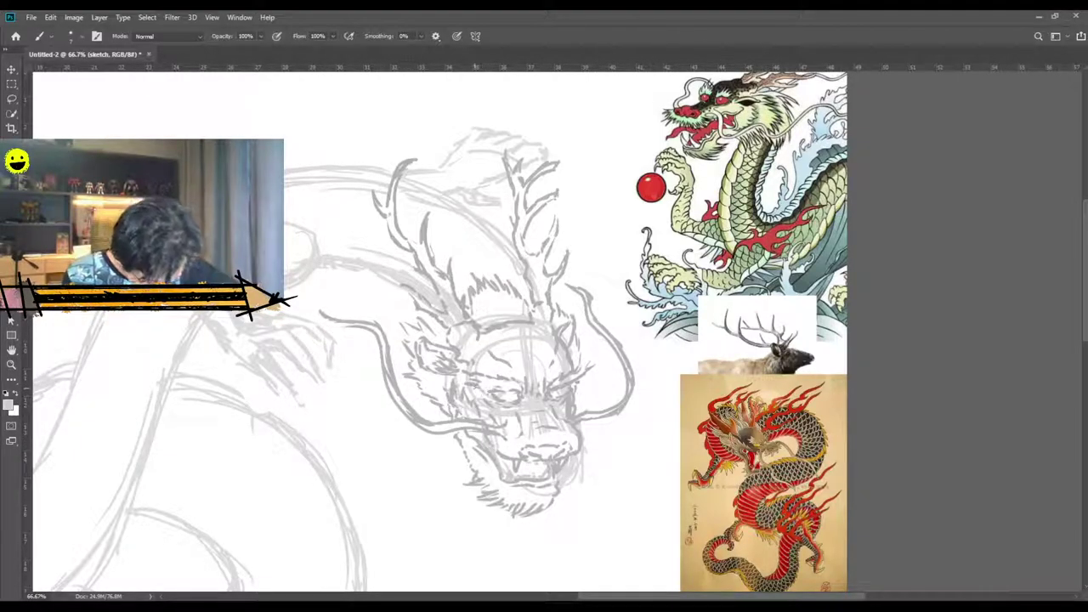
{"action": "scroll", "coordinate": [423, 372], "scroll_direction": "down", "scroll_amount": 4}
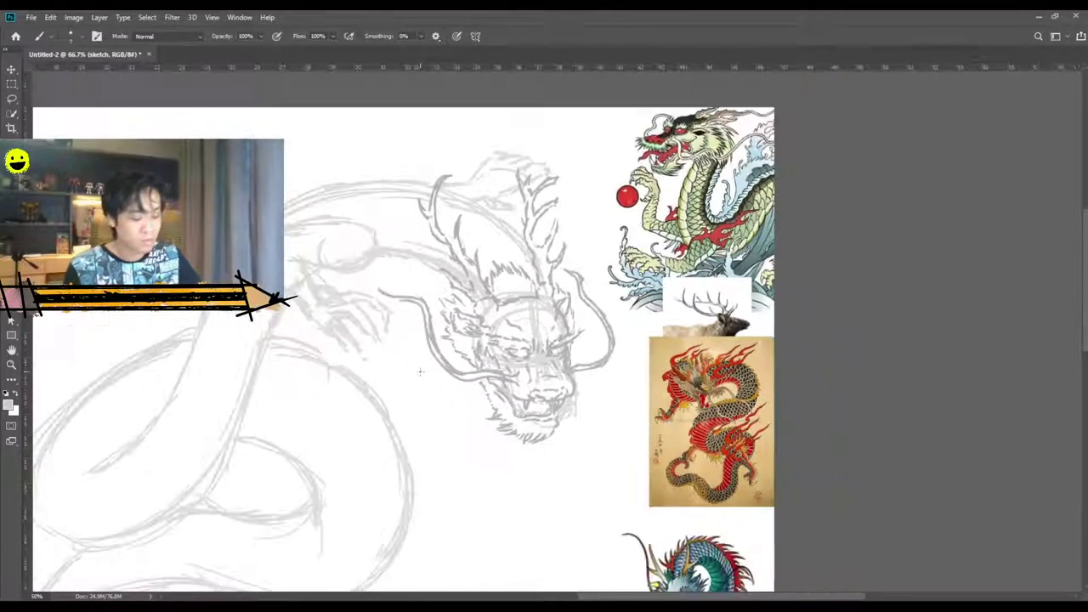
{"action": "key", "text": "ctrl+minus"}
{"action": "key", "text": "ctrl+plus"}
{"action": "key", "text": "ctrl+plus"}
{"action": "key", "text": "ctrl+plus"}
{"action": "key", "text": "ctrl+plus"}
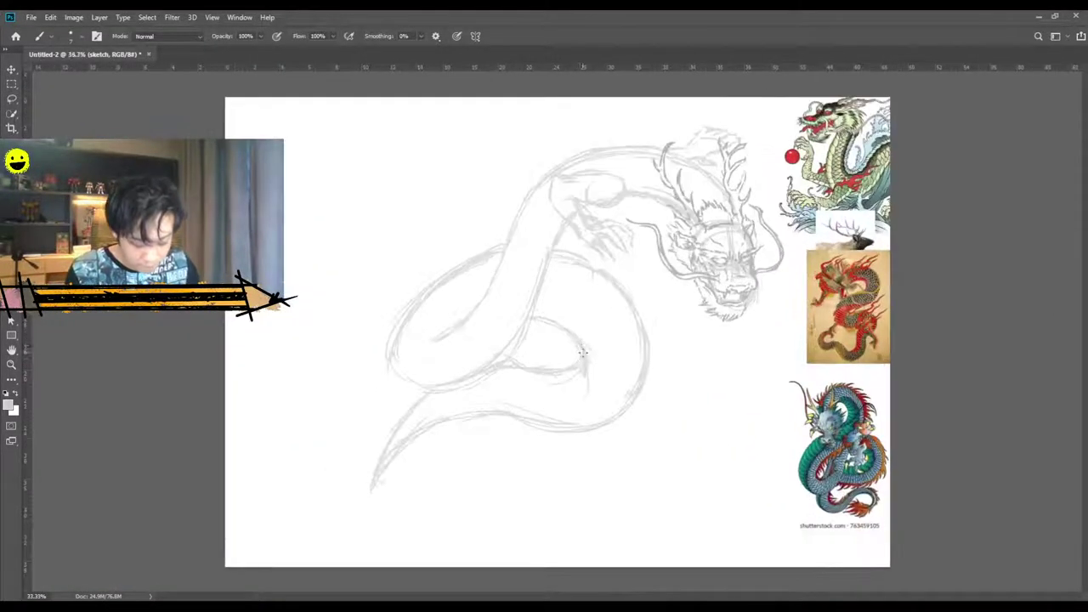
{"action": "key", "text": "ctrl+plus"}
{"action": "key", "text": "ctrl+plus"}
{"action": "scroll", "coordinate": [588, 358], "scroll_direction": "up", "scroll_amount": 3}
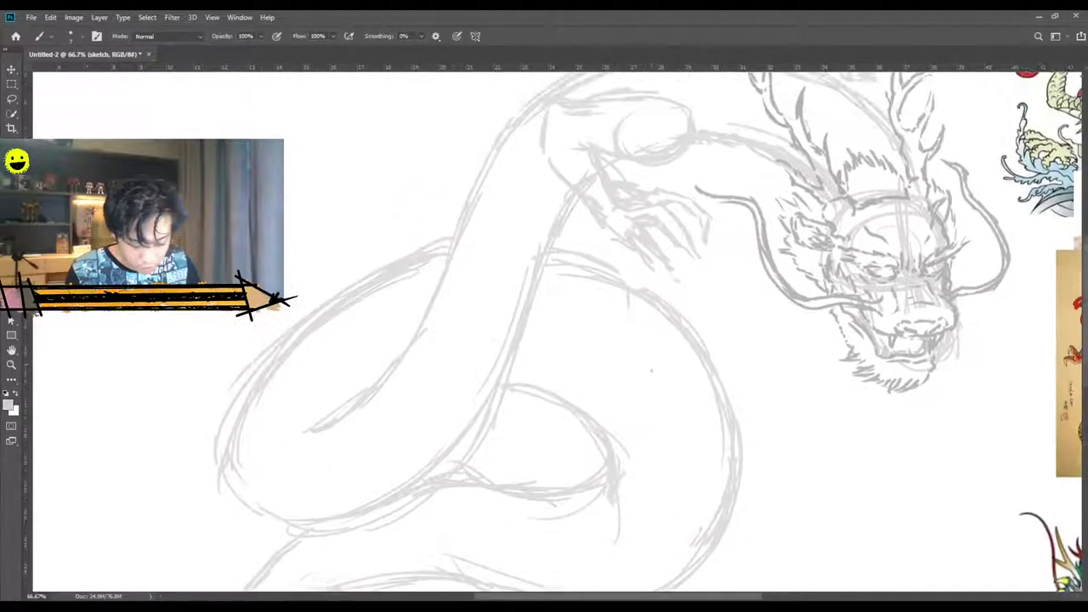
{"action": "left_click_drag", "start_coordinate": [782, 589], "coordinate": [546, 580]}
{"action": "scroll", "coordinate": [784, 599], "scroll_direction": "right", "scroll_amount": 5}
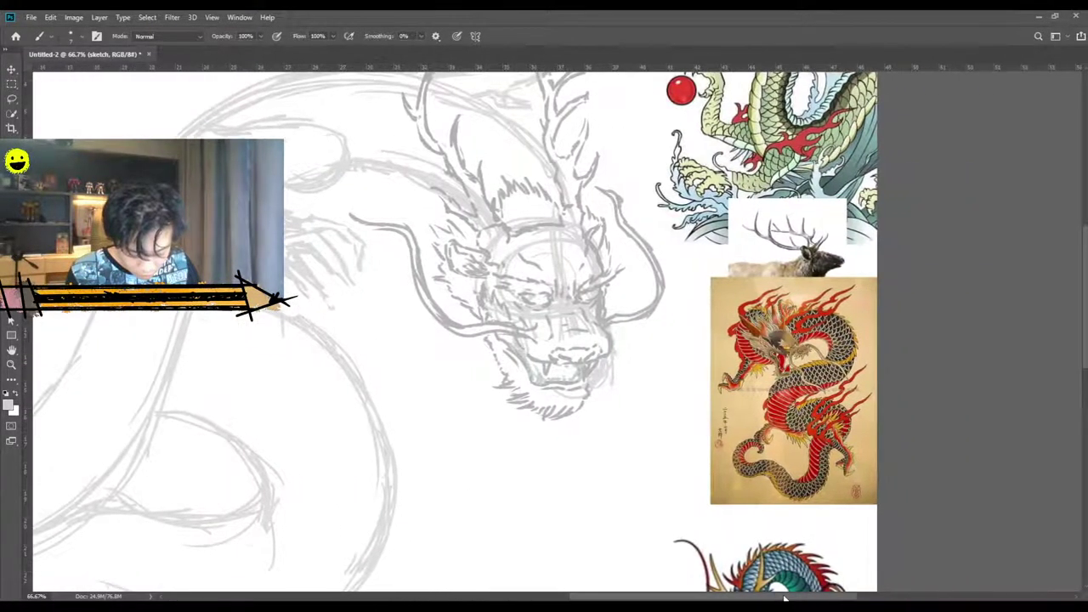
Compare the head sketch with the reference dragons, examining how their forelegs and bodies are drawn.
{"action": "key", "text": "i"}
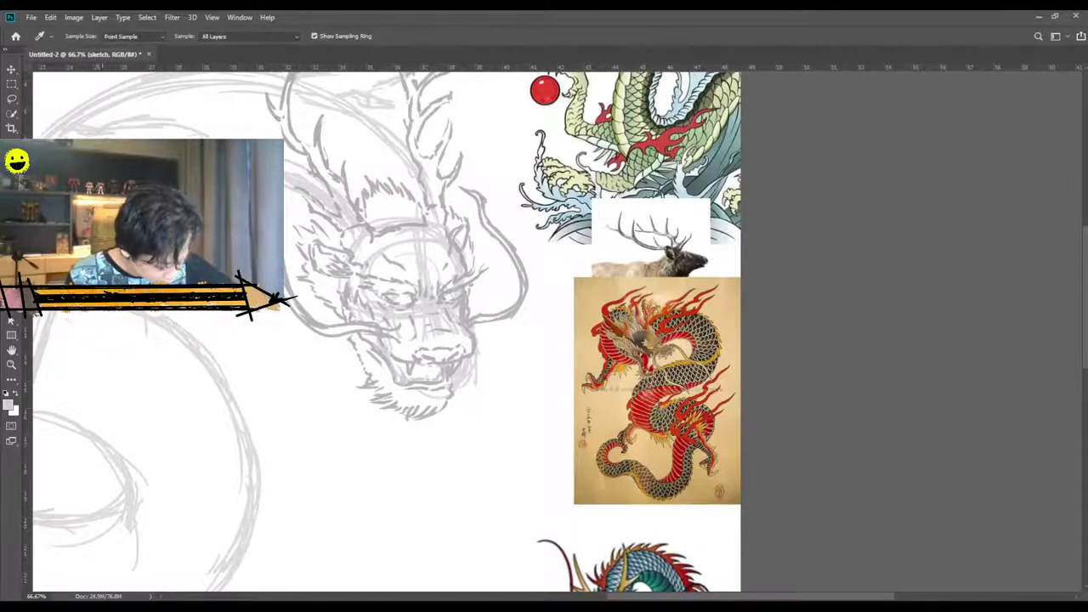
{"action": "left_click", "coordinate": [340, 260]}
{"action": "key", "text": "b"}
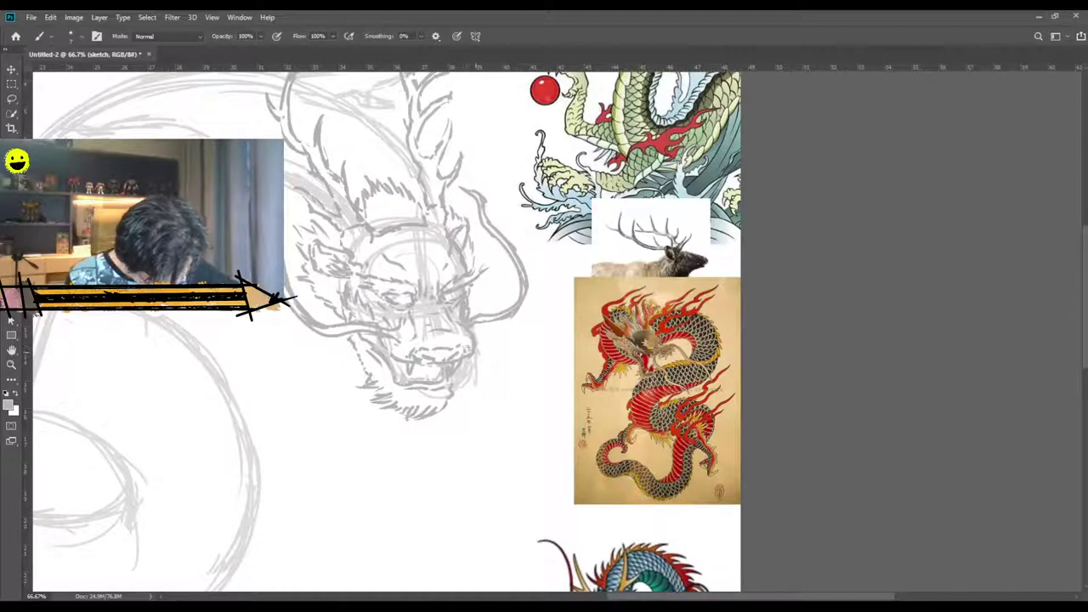
{"action": "scroll", "coordinate": [478, 331], "scroll_direction": "up", "scroll_amount": 3}
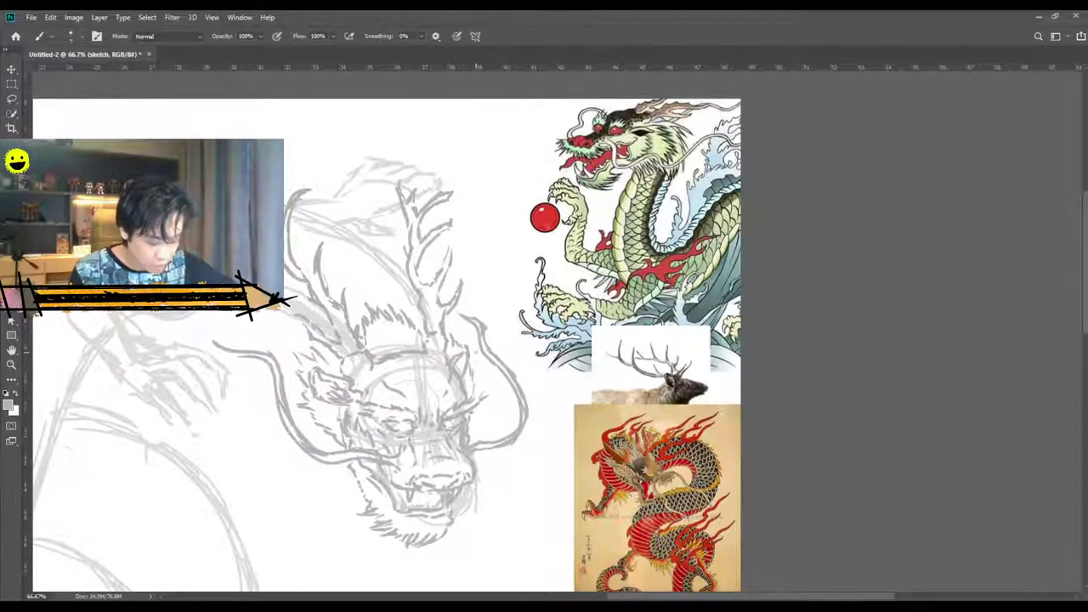
{"action": "scroll", "coordinate": [478, 331], "scroll_direction": "up", "scroll_amount": 1}
{"action": "scroll", "coordinate": [478, 332], "scroll_direction": "up", "scroll_amount": 2}
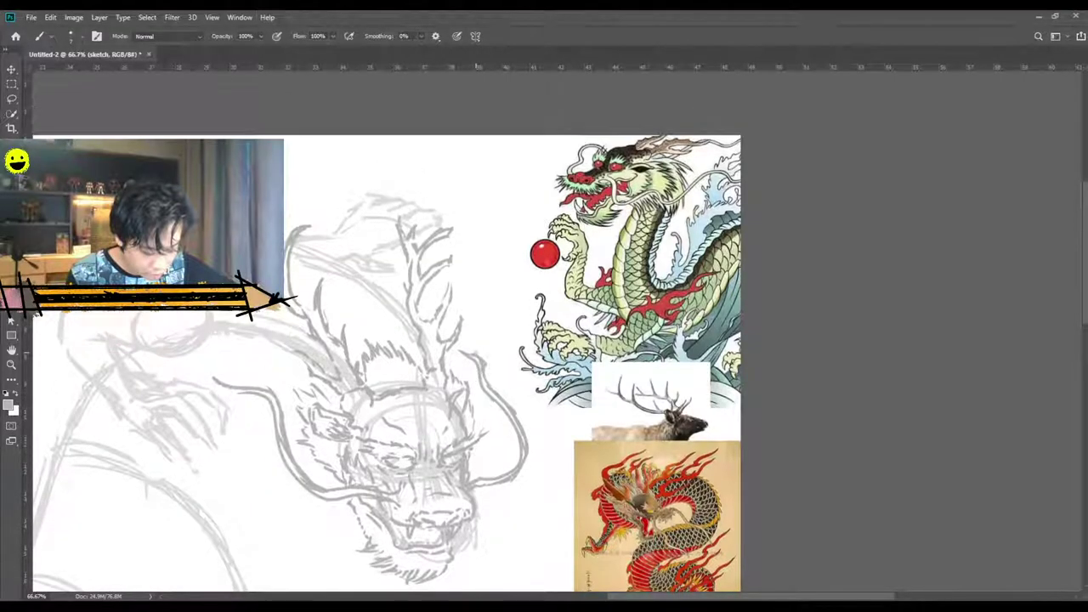
{"action": "scroll", "coordinate": [478, 331], "scroll_direction": "down", "scroll_amount": 1}
{"action": "scroll", "coordinate": [477, 332], "scroll_direction": "up", "scroll_amount": 1}
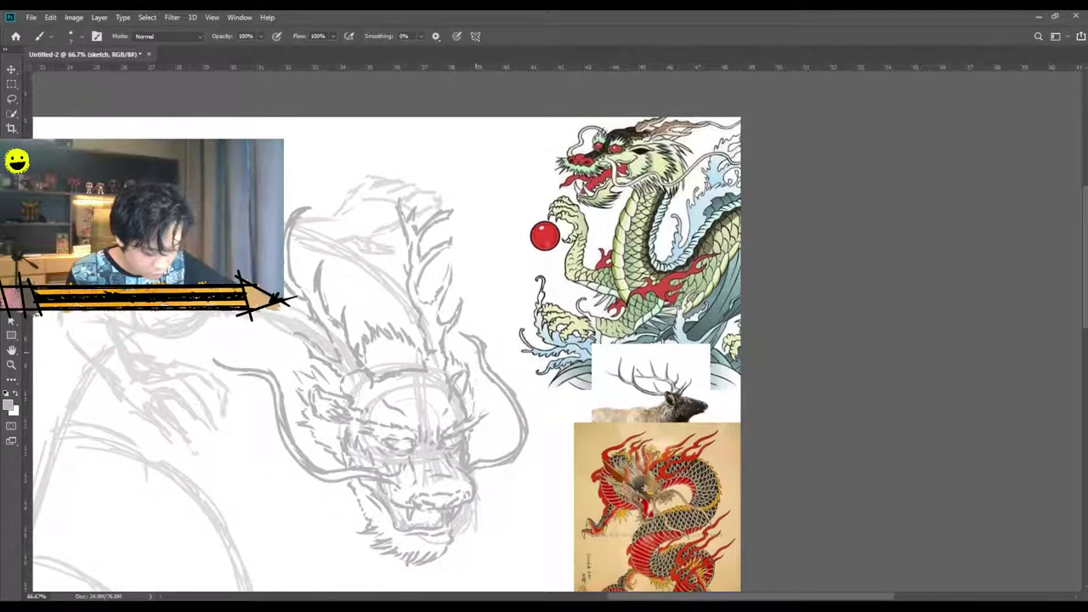
{"action": "scroll", "coordinate": [478, 331], "scroll_direction": "up", "scroll_amount": 1}
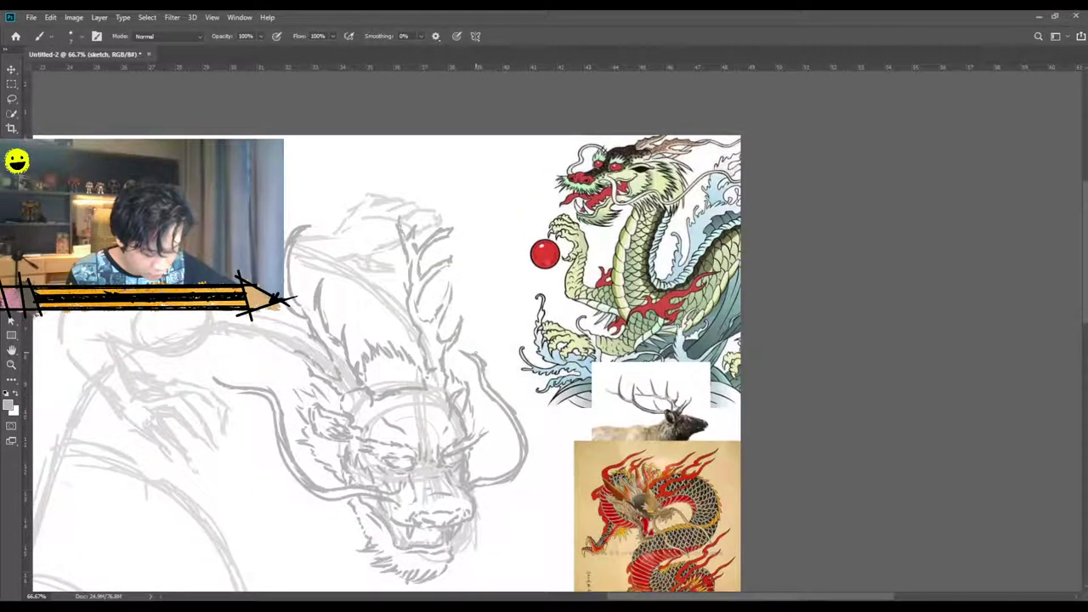
{"action": "scroll", "coordinate": [477, 352], "scroll_direction": "down", "scroll_amount": 1}
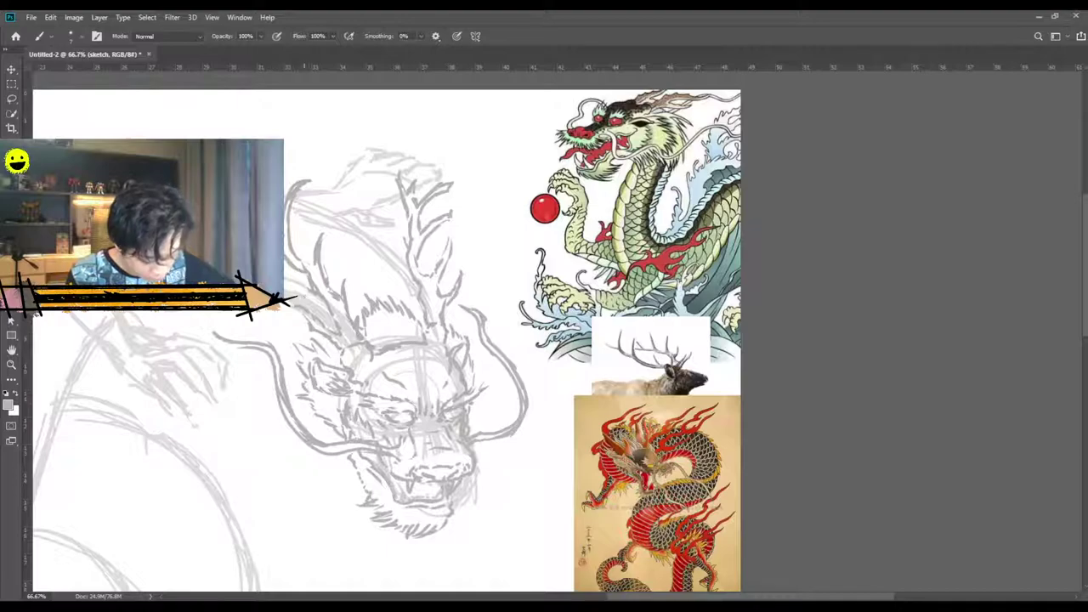
{"action": "scroll", "coordinate": [476, 340], "scroll_direction": "up", "scroll_amount": 1}
{"action": "scroll", "coordinate": [476, 340], "scroll_direction": "down", "scroll_amount": 1}
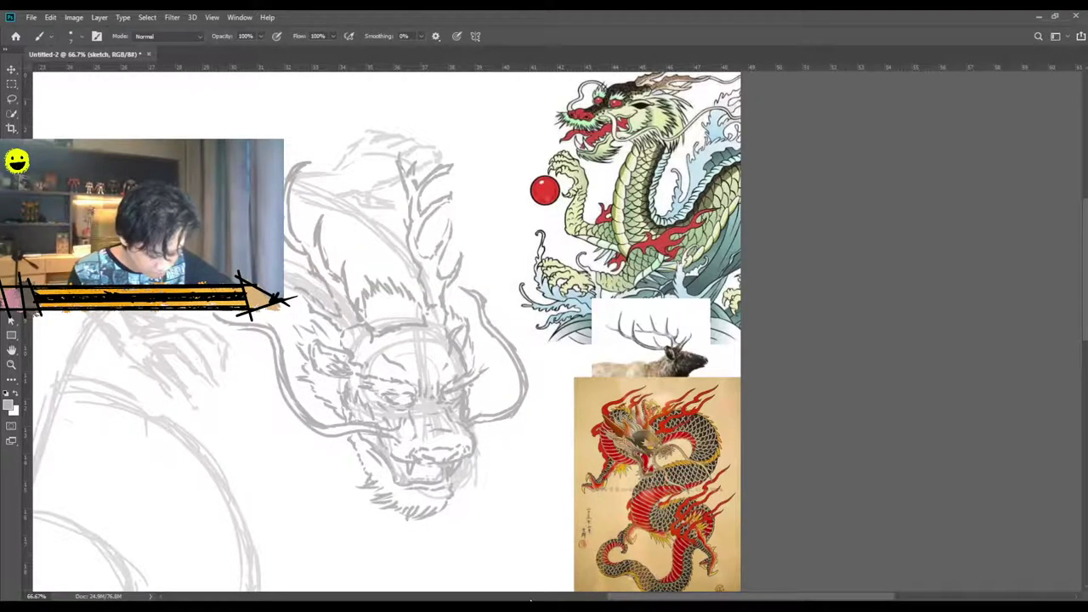
Redraw the near foreleg's upper arm, round elbow and forearm with darker contours and add flame-like fur spikes above the elbow.
{"action": "scroll", "coordinate": [531, 600], "scroll_direction": "left", "scroll_amount": 5}
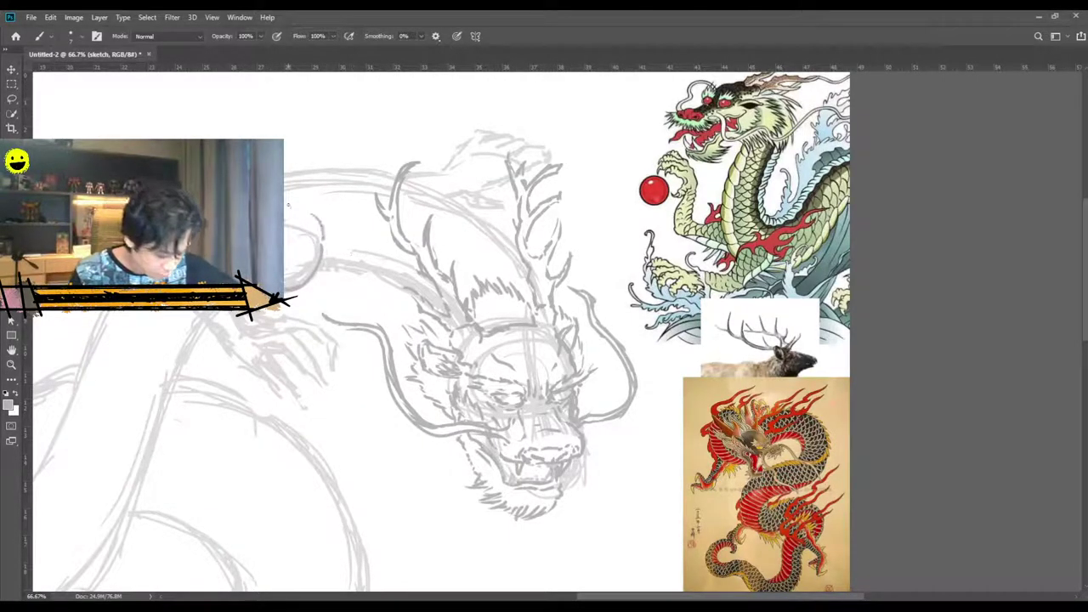
{"action": "scroll", "coordinate": [291, 187], "scroll_direction": "left", "scroll_amount": 3}
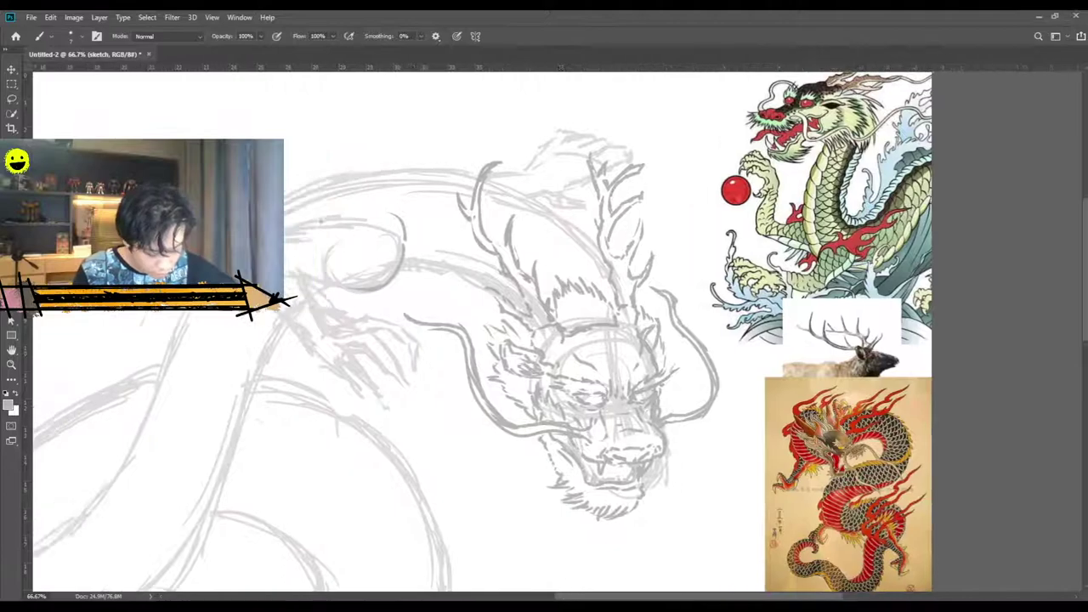
{"action": "mouse_move", "coordinate": [391, 214]}
{"action": "left_mouse_down"}
{"action": "mouse_move", "coordinate": [379, 202]}
{"action": "mouse_move", "coordinate": [316, 195]}
{"action": "mouse_move", "coordinate": [345, 211]}
{"action": "mouse_move", "coordinate": [285, 199]}
{"action": "left_mouse_up"}
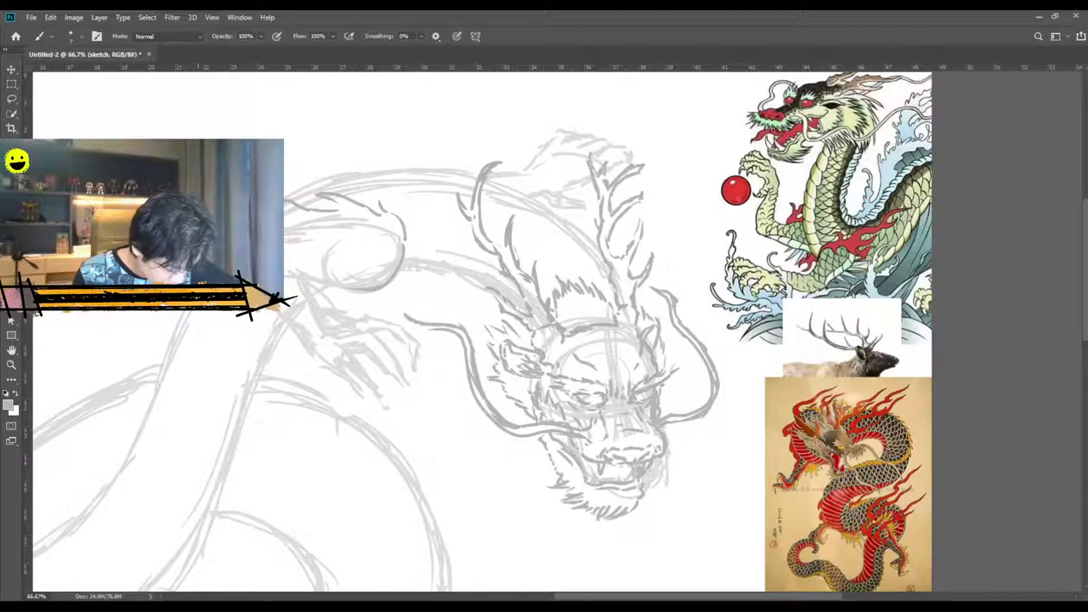
{"action": "scroll", "coordinate": [386, 237], "scroll_direction": "up", "scroll_amount": 1}
{"action": "scroll", "coordinate": [385, 238], "scroll_direction": "down", "scroll_amount": 1}
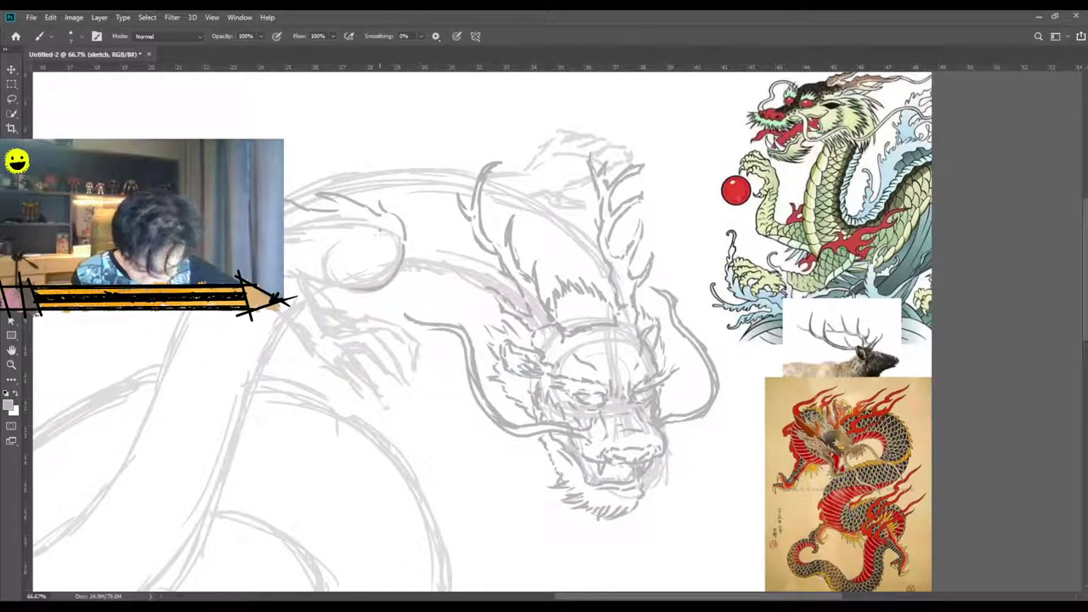
{"action": "left_click_drag", "start_coordinate": [406, 241], "coordinate": [284, 228]}
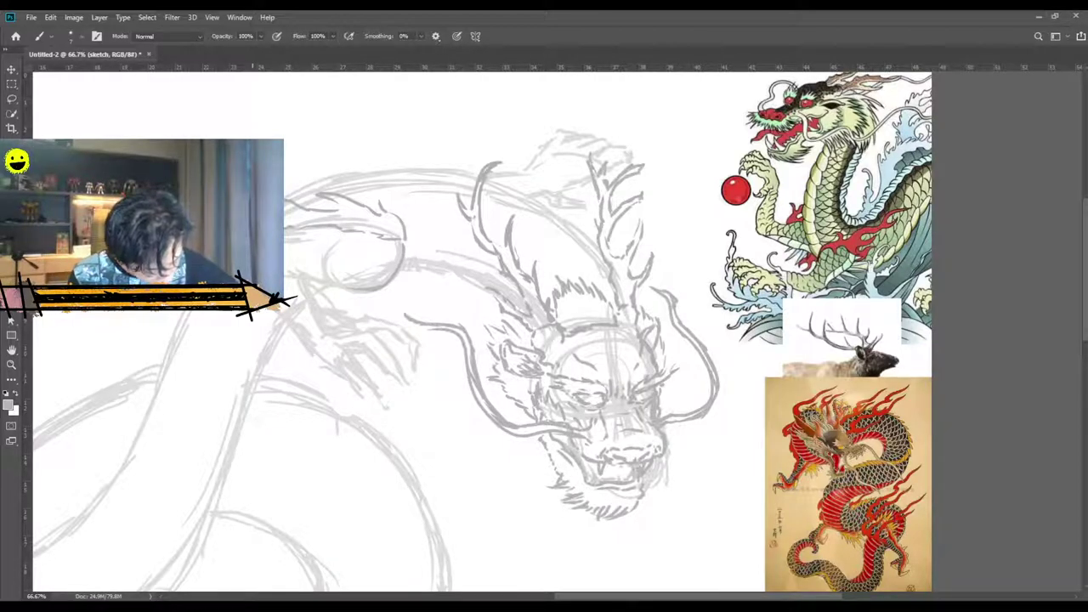
{"action": "left_click_drag", "start_coordinate": [374, 290], "coordinate": [245, 271]}
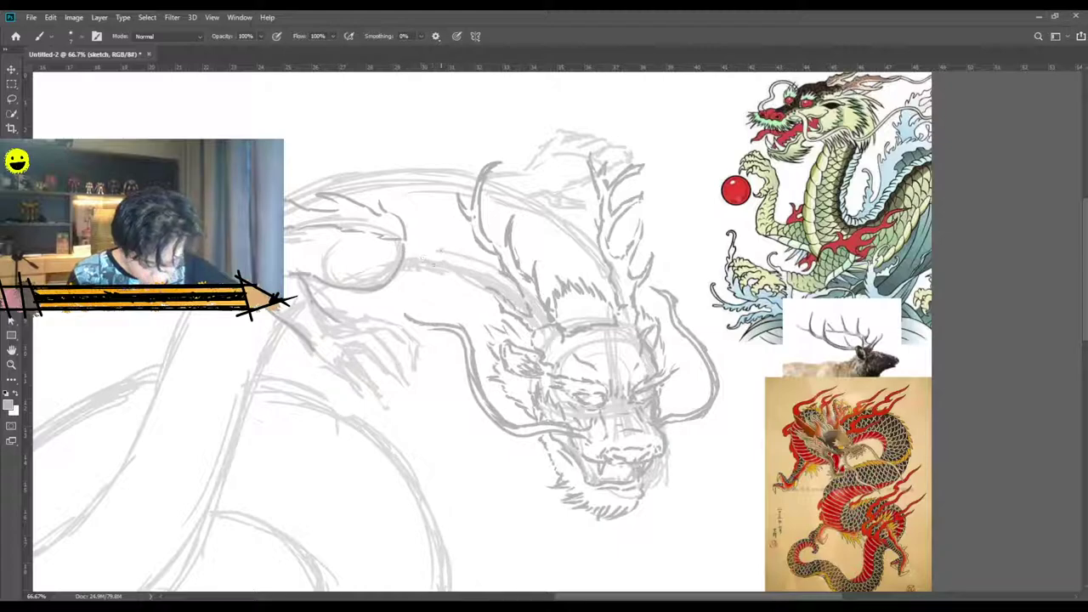
Darken the neck's lower contour from the elbow to the mane and the arched back line from the antlers to the shoulder.
{"action": "left_click_drag", "start_coordinate": [413, 244], "coordinate": [395, 277]}
{"action": "mouse_move", "coordinate": [526, 307]}
{"action": "left_mouse_down"}
{"action": "mouse_move", "coordinate": [478, 273]}
{"action": "mouse_move", "coordinate": [402, 268]}
{"action": "left_mouse_up"}
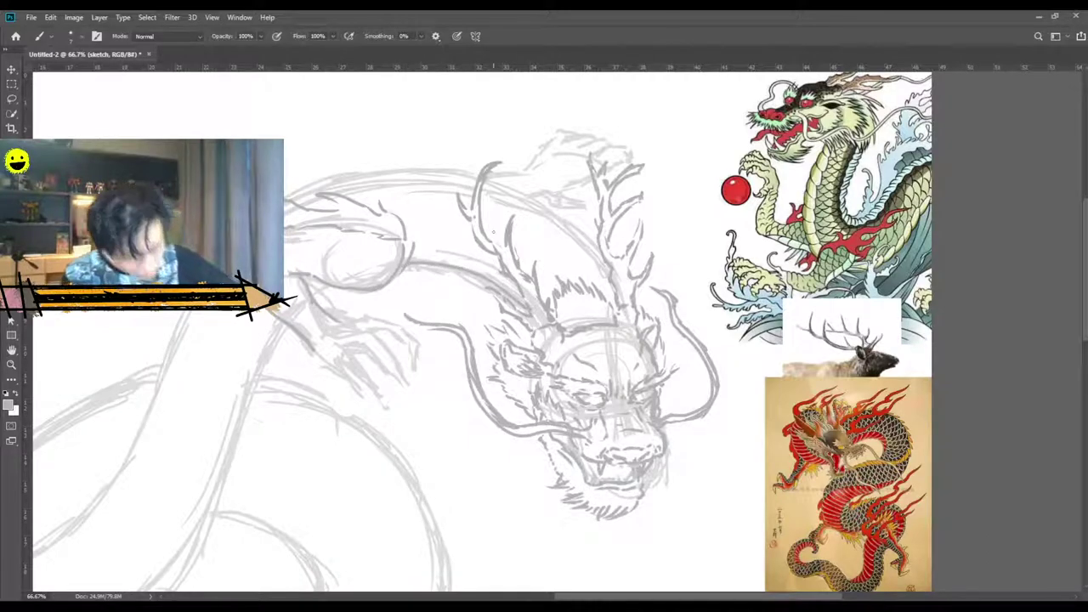
{"action": "left_click_drag", "start_coordinate": [491, 178], "coordinate": [599, 243]}
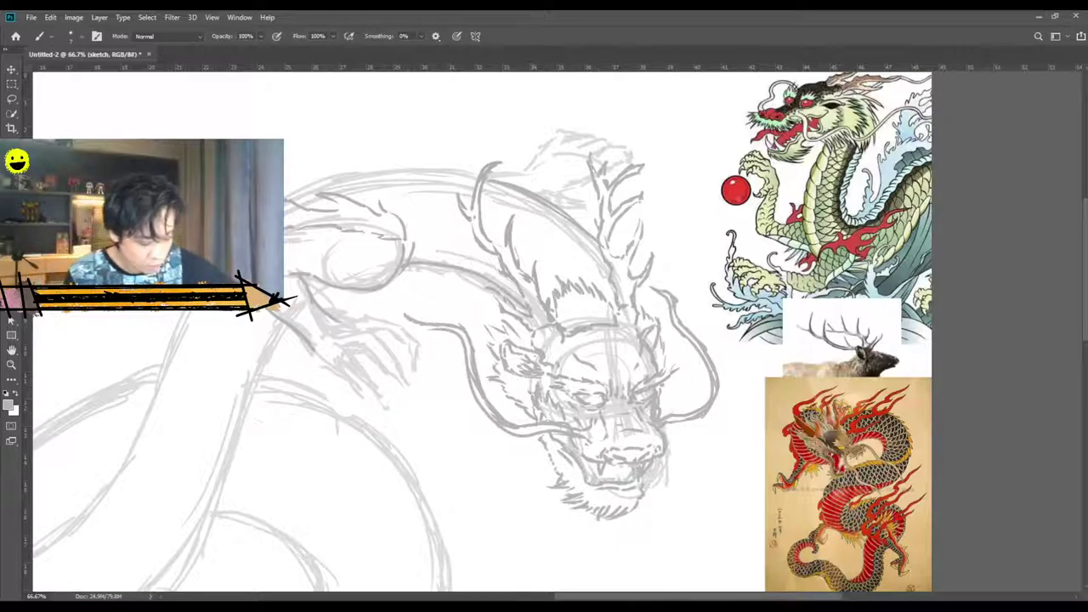
{"action": "left_click_drag", "start_coordinate": [478, 177], "coordinate": [403, 167]}
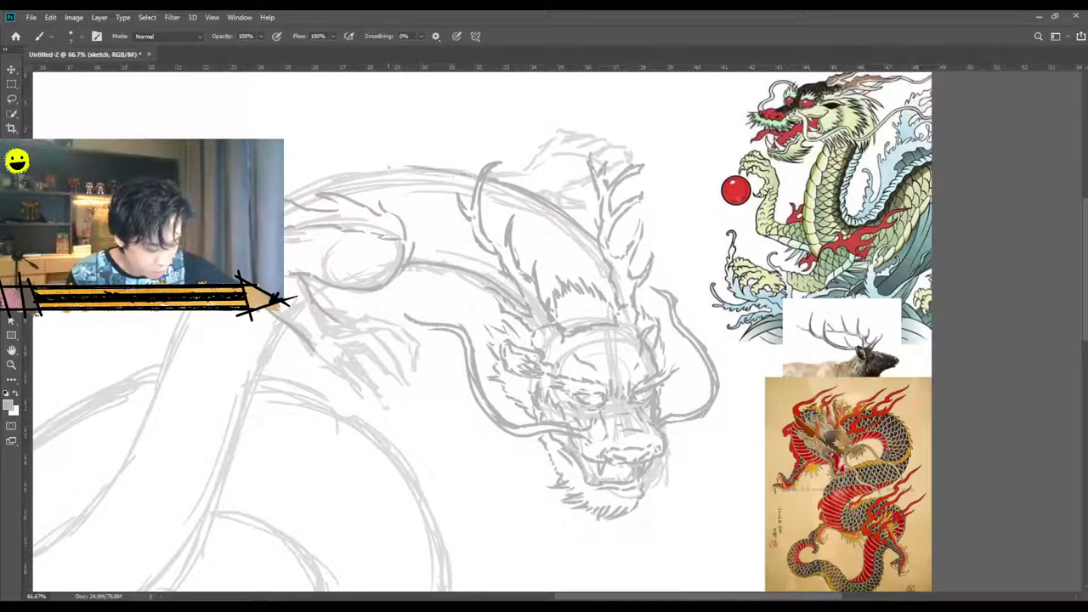
{"action": "mouse_move", "coordinate": [473, 165]}
{"action": "left_mouse_down"}
{"action": "mouse_move", "coordinate": [348, 174]}
{"action": "mouse_move", "coordinate": [358, 173]}
{"action": "left_mouse_up"}
{"action": "left_click_drag", "start_coordinate": [343, 175], "coordinate": [284, 195]}
{"action": "left_click_drag", "start_coordinate": [410, 167], "coordinate": [306, 184]}
Redraw the near forepaw with darker lines, defining the wrist, the back of the paw and each knuckled finger.
{"action": "left_click_drag", "start_coordinate": [313, 283], "coordinate": [326, 298]}
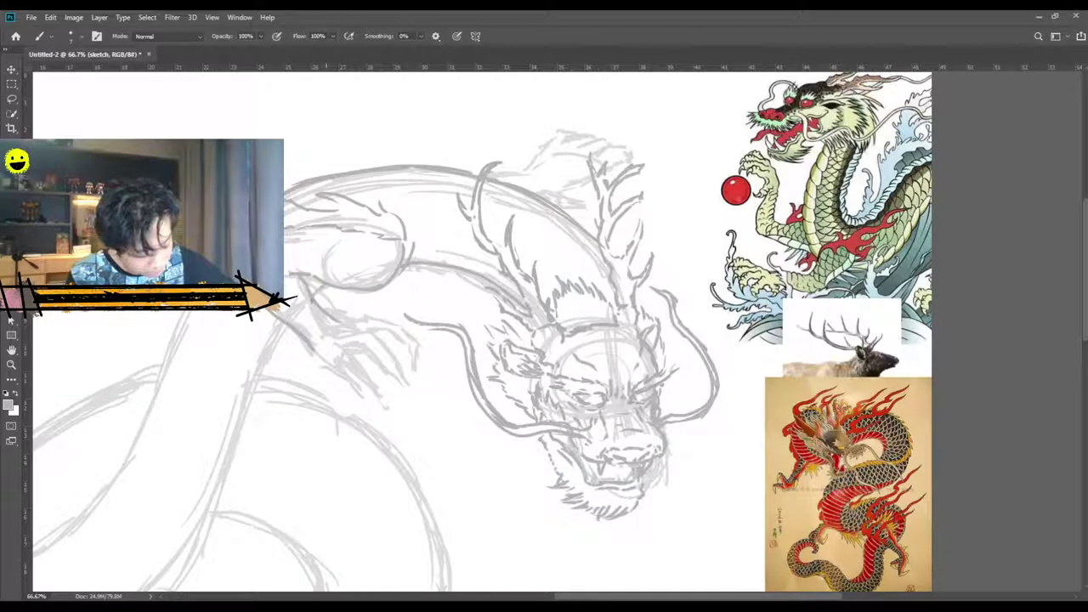
{"action": "scroll", "coordinate": [340, 310], "scroll_direction": "down", "scroll_amount": 2}
{"action": "scroll", "coordinate": [345, 315], "scroll_direction": "up", "scroll_amount": 3}
{"action": "scroll", "coordinate": [349, 319], "scroll_direction": "down", "scroll_amount": 2}
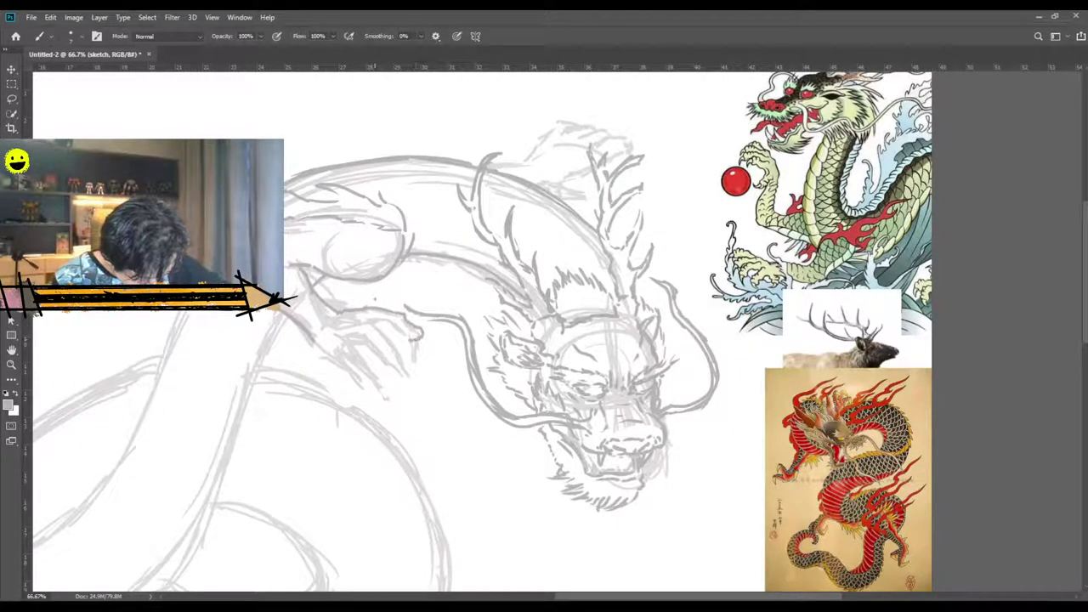
{"action": "left_click_drag", "start_coordinate": [376, 323], "coordinate": [396, 328]}
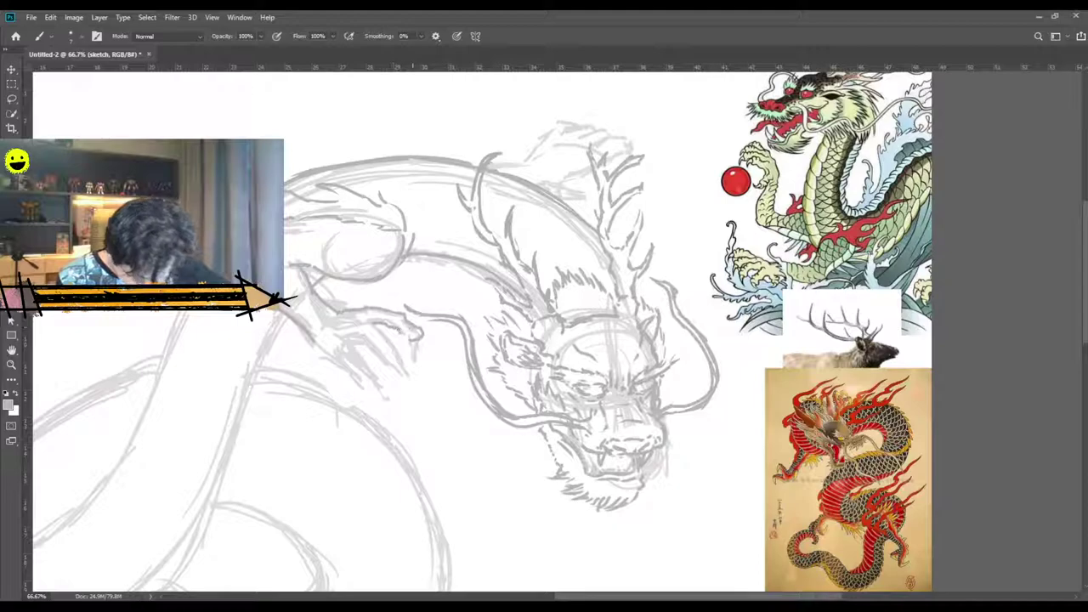
{"action": "mouse_move", "coordinate": [338, 325]}
{"action": "left_mouse_down"}
{"action": "mouse_move", "coordinate": [376, 323]}
{"action": "mouse_move", "coordinate": [393, 343]}
{"action": "mouse_move", "coordinate": [388, 362]}
{"action": "mouse_move", "coordinate": [364, 338]}
{"action": "mouse_move", "coordinate": [326, 353]}
{"action": "mouse_move", "coordinate": [342, 362]}
{"action": "mouse_move", "coordinate": [350, 337]}
{"action": "mouse_move", "coordinate": [369, 364]}
{"action": "mouse_move", "coordinate": [350, 354]}
{"action": "mouse_move", "coordinate": [355, 366]}
{"action": "left_mouse_up"}
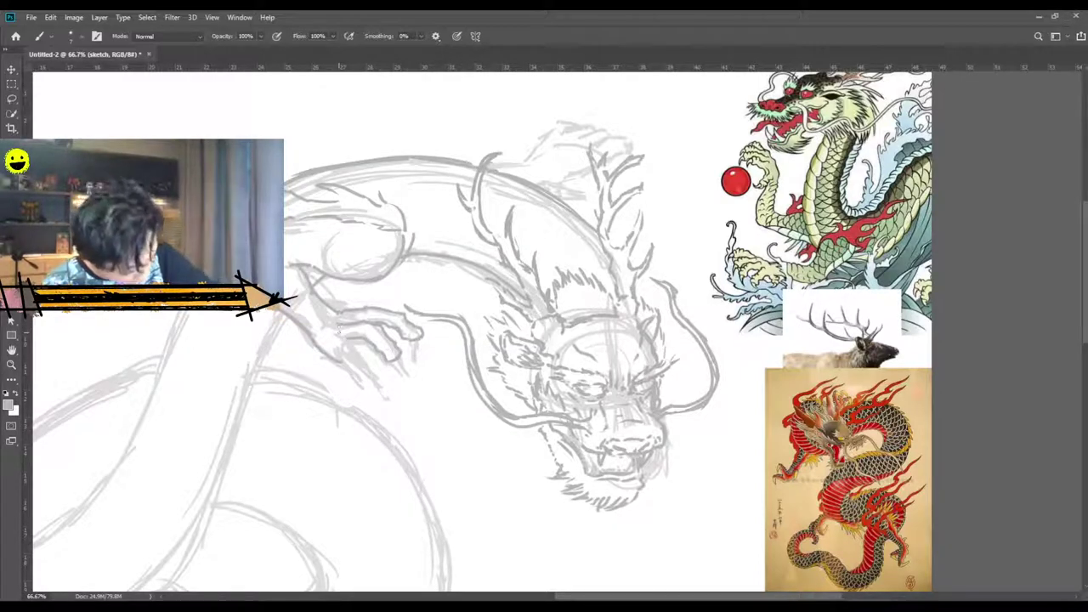
{"action": "mouse_move", "coordinate": [349, 341]}
{"action": "left_mouse_down"}
{"action": "mouse_move", "coordinate": [374, 364]}
{"action": "mouse_move", "coordinate": [340, 352]}
{"action": "mouse_move", "coordinate": [367, 369]}
{"action": "left_mouse_up"}
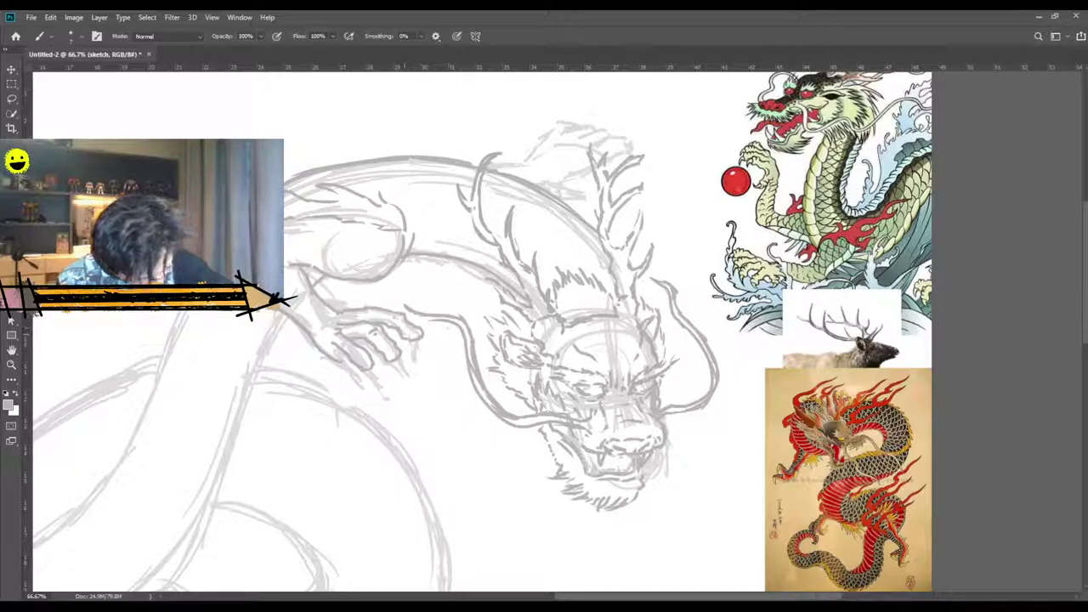
{"action": "mouse_move", "coordinate": [341, 355]}
{"action": "left_mouse_down"}
{"action": "mouse_move", "coordinate": [341, 369]}
{"action": "mouse_move", "coordinate": [356, 376]}
{"action": "mouse_move", "coordinate": [344, 380]}
{"action": "left_mouse_up"}
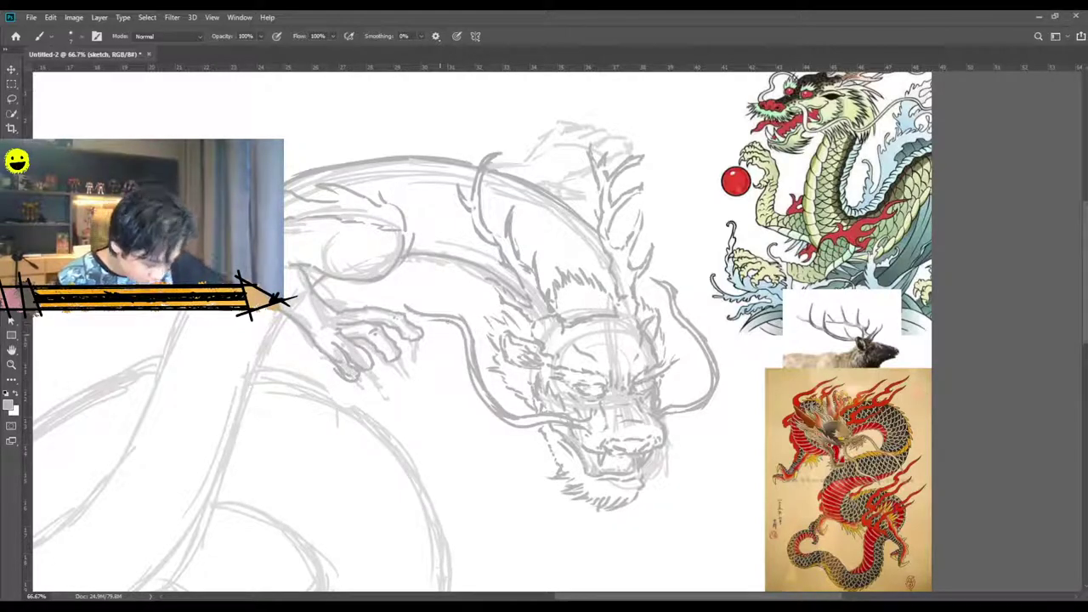
Sketch long, pointed claws on the fingertips of the near forepaw.
{"action": "mouse_move", "coordinate": [424, 335]}
{"action": "left_mouse_down"}
{"action": "mouse_move", "coordinate": [433, 377]}
{"action": "mouse_move", "coordinate": [407, 369]}
{"action": "mouse_move", "coordinate": [418, 398]}
{"action": "left_mouse_up"}
{"action": "mouse_move", "coordinate": [396, 372]}
{"action": "left_mouse_down"}
{"action": "mouse_move", "coordinate": [415, 397]}
{"action": "mouse_move", "coordinate": [402, 376]}
{"action": "mouse_move", "coordinate": [389, 410]}
{"action": "left_mouse_up"}
{"action": "left_click_drag", "start_coordinate": [349, 378], "coordinate": [381, 415]}
Refine the near wrist's upper contour, erasing rough lines there and redrawing the curve into the paw.
{"action": "scroll", "coordinate": [459, 364], "scroll_direction": "up", "scroll_amount": 1}
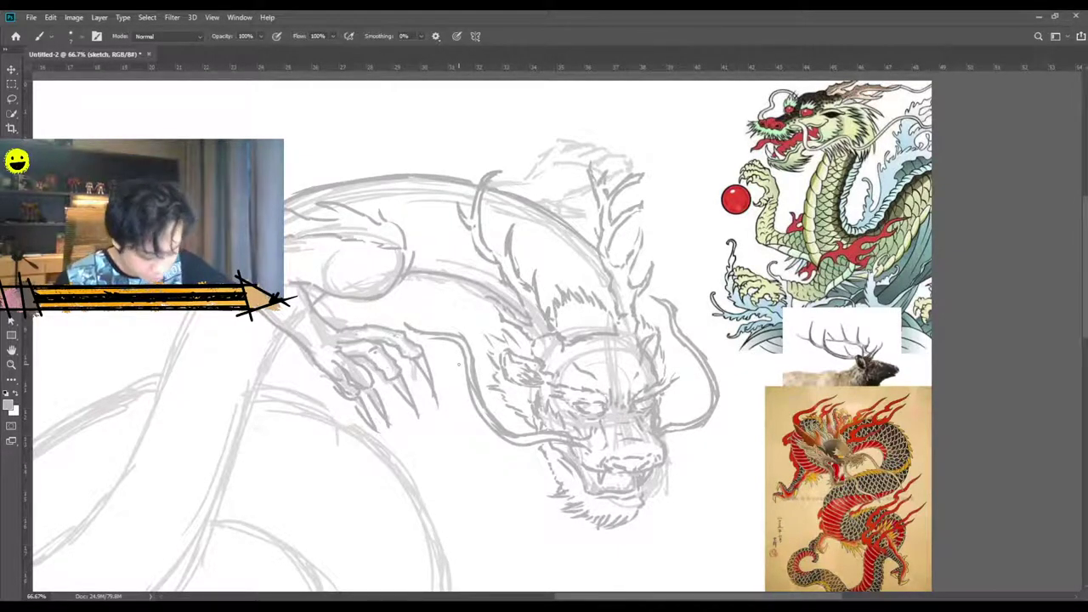
{"action": "left_click_drag", "start_coordinate": [324, 324], "coordinate": [331, 330]}
{"action": "key", "text": "e"}
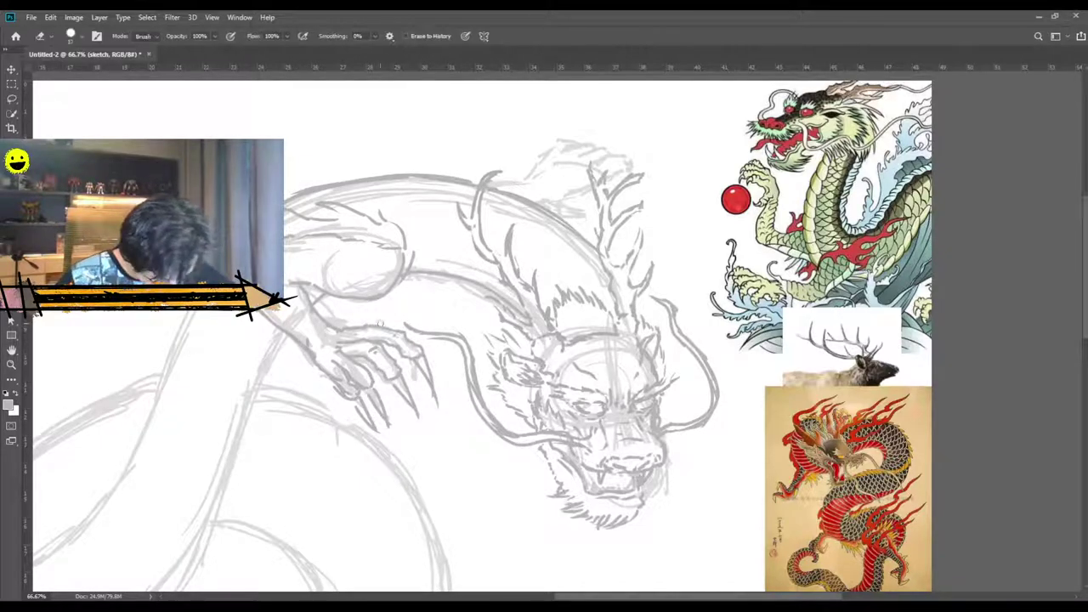
{"action": "mouse_move", "coordinate": [332, 319]}
{"action": "left_mouse_down"}
{"action": "mouse_move", "coordinate": [316, 320]}
{"action": "mouse_move", "coordinate": [350, 324]}
{"action": "mouse_move", "coordinate": [322, 320]}
{"action": "left_mouse_up"}
{"action": "key", "text": "b"}
{"action": "mouse_move", "coordinate": [327, 322]}
{"action": "left_mouse_down"}
{"action": "mouse_move", "coordinate": [313, 313]}
{"action": "mouse_move", "coordinate": [322, 314]}
{"action": "left_mouse_up"}
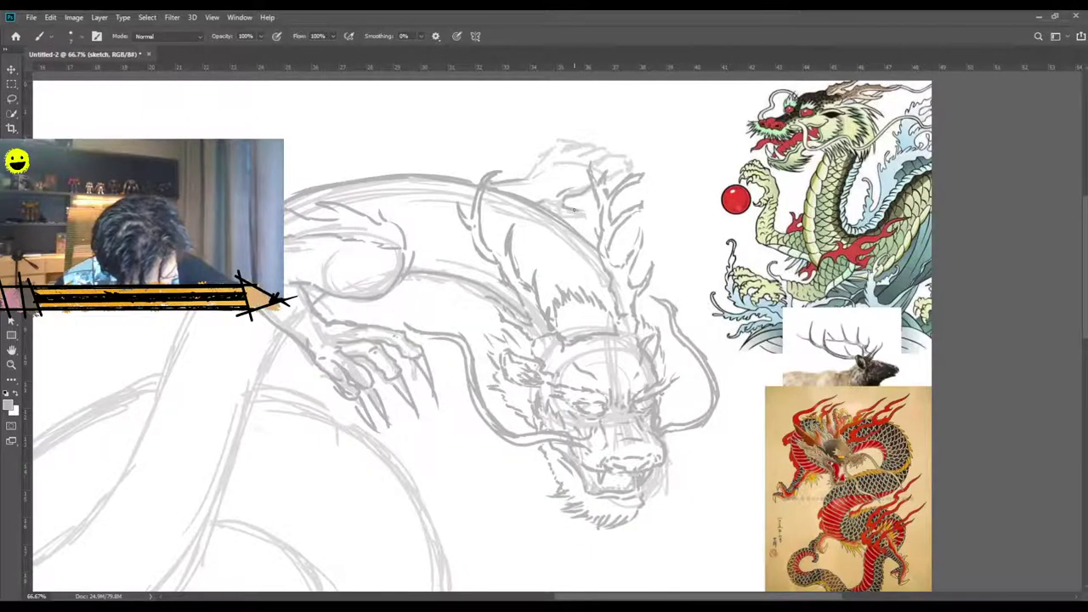
Redraw the far foreleg's raised paw behind the antlers with darker finger and knuckle contours.
{"action": "mouse_move", "coordinate": [576, 210]}
{"action": "left_mouse_down"}
{"action": "mouse_move", "coordinate": [589, 217]}
{"action": "mouse_move", "coordinate": [564, 217]}
{"action": "left_mouse_up"}
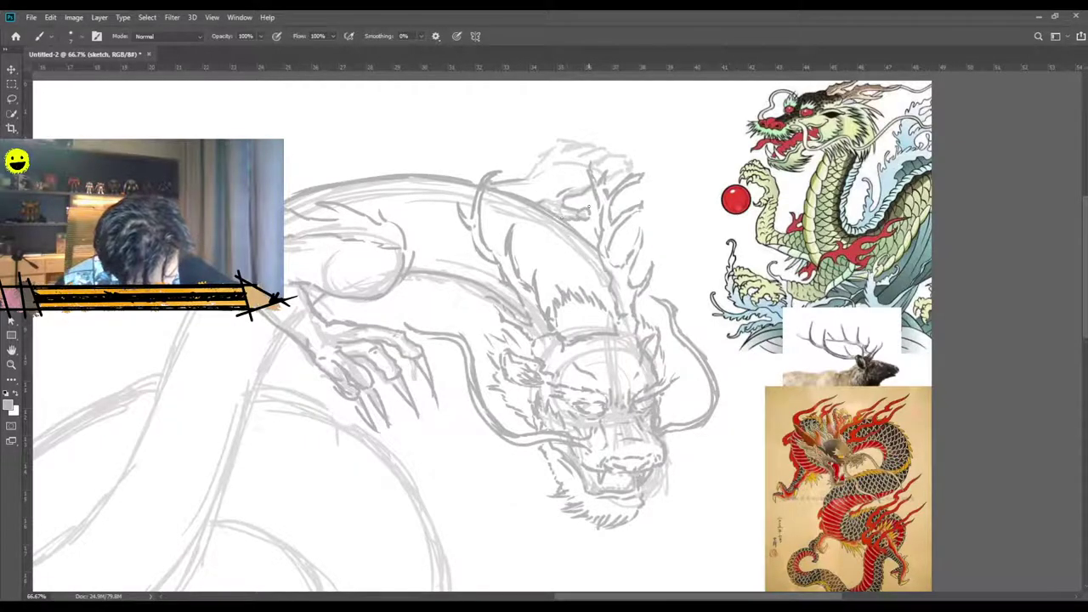
{"action": "mouse_move", "coordinate": [525, 179]}
{"action": "left_mouse_down"}
{"action": "mouse_move", "coordinate": [579, 134]}
{"action": "mouse_move", "coordinate": [558, 140]}
{"action": "mouse_move", "coordinate": [579, 138]}
{"action": "mouse_move", "coordinate": [579, 155]}
{"action": "mouse_move", "coordinate": [606, 145]}
{"action": "mouse_move", "coordinate": [606, 158]}
{"action": "mouse_move", "coordinate": [627, 156]}
{"action": "mouse_move", "coordinate": [612, 173]}
{"action": "mouse_move", "coordinate": [630, 160]}
{"action": "mouse_move", "coordinate": [624, 170]}
{"action": "mouse_move", "coordinate": [641, 182]}
{"action": "mouse_move", "coordinate": [613, 197]}
{"action": "left_mouse_up"}
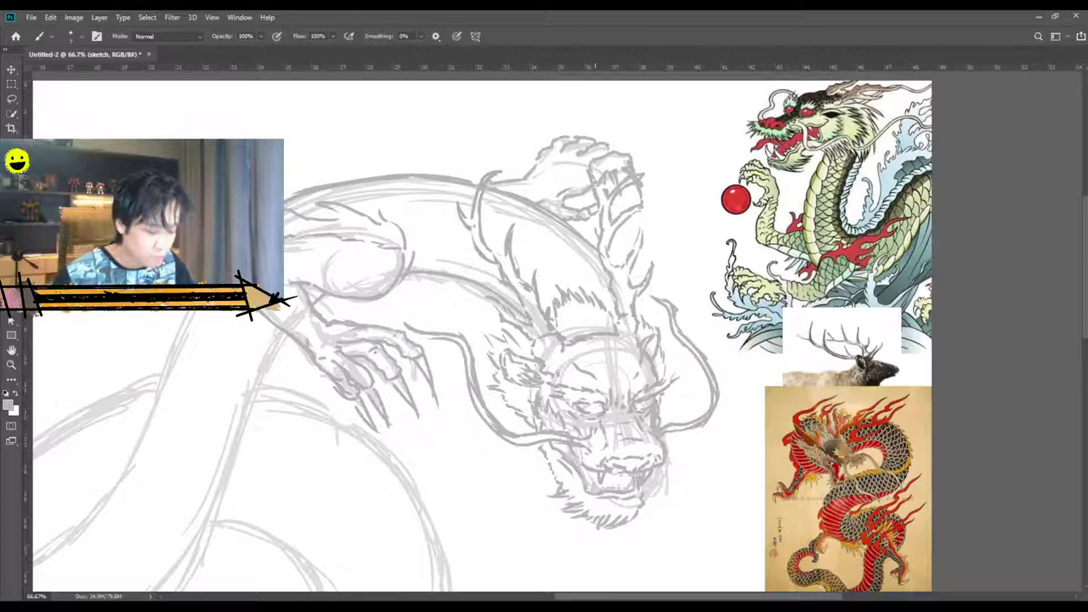
{"action": "key", "text": "ctrl+minus"}
{"action": "key", "text": "ctrl+minus"}
{"action": "key", "text": "ctrl+plus"}
{"action": "key", "text": "ctrl+plus"}
{"action": "scroll", "coordinate": [596, 181], "scroll_direction": "up", "scroll_amount": 6}
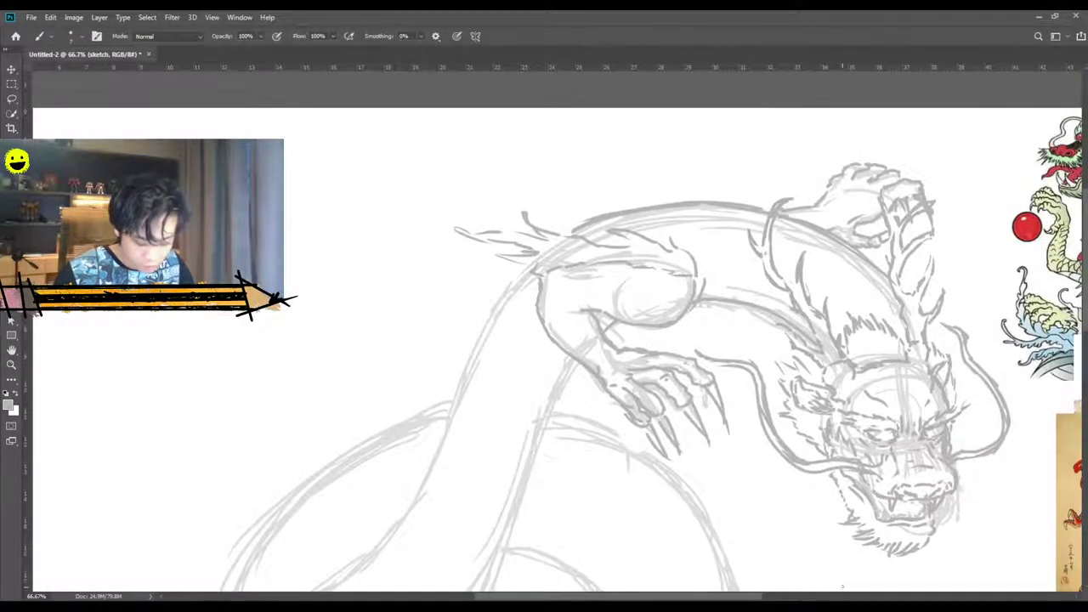
{"action": "scroll", "coordinate": [851, 562], "scroll_direction": "down", "scroll_amount": 1}
{"action": "scroll", "coordinate": [822, 598], "scroll_direction": "right", "scroll_amount": 6}
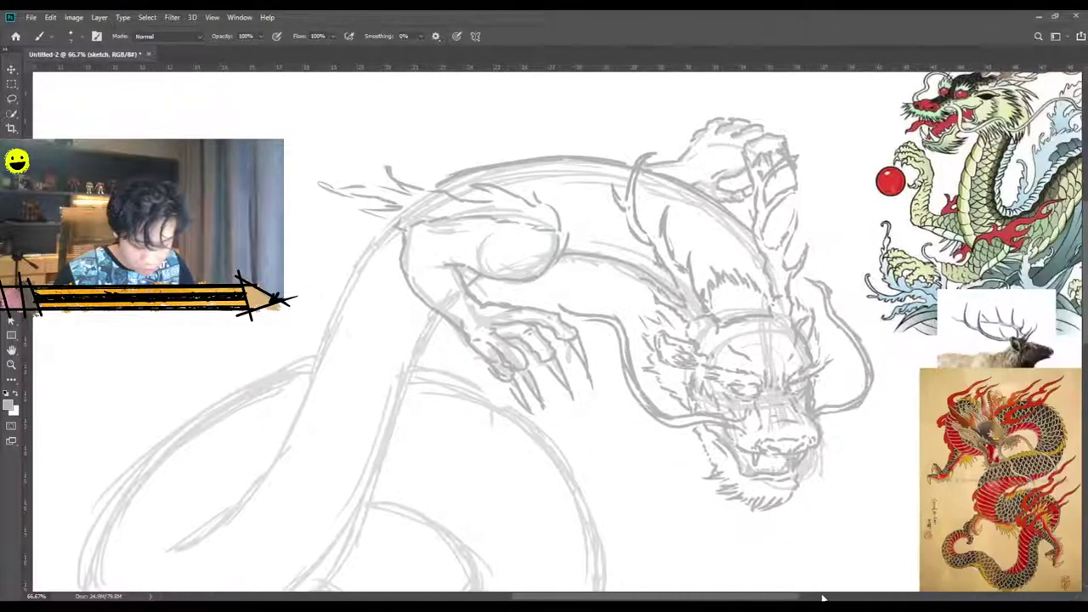
Touch up the raised far forepaw and mark the first short belly-plate lines along the underside of the neck.
{"action": "scroll", "coordinate": [822, 599], "scroll_direction": "right", "scroll_amount": 3}
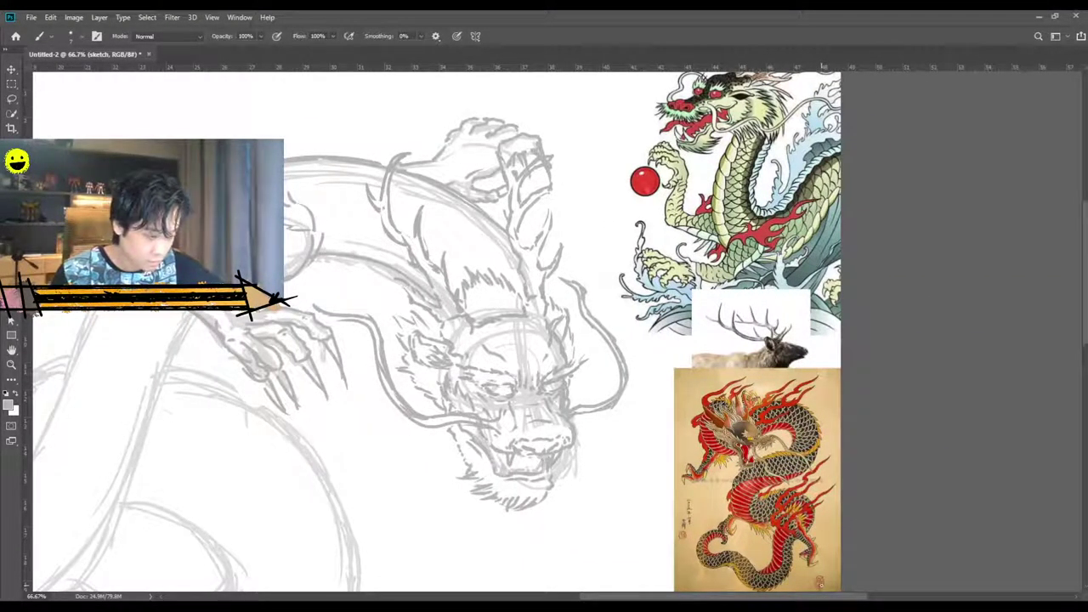
{"action": "key", "text": "e"}
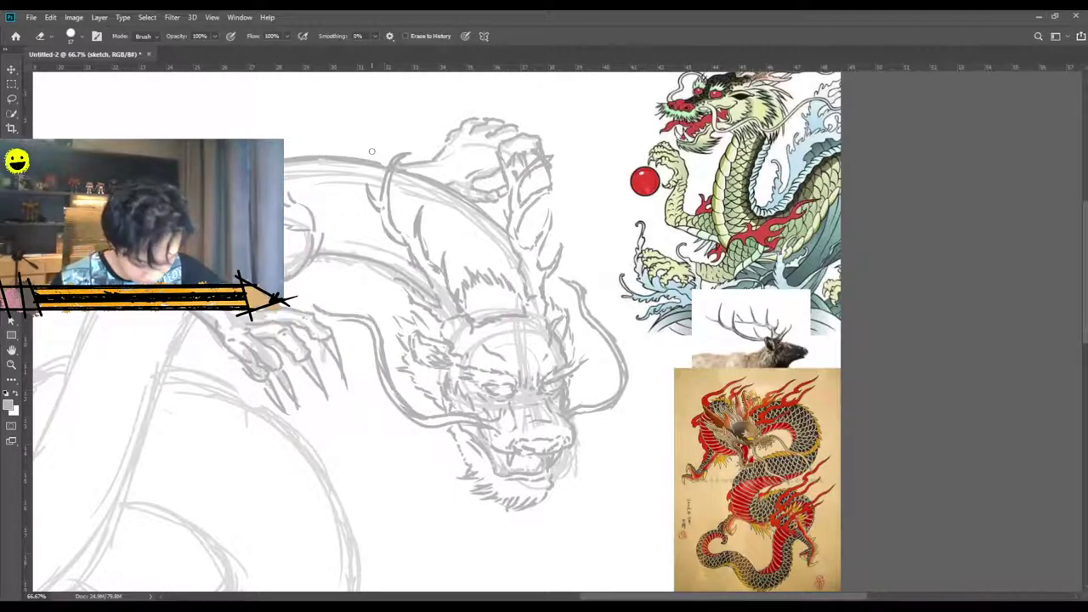
{"action": "key", "text": "b"}
{"action": "mouse_move", "coordinate": [472, 133]}
{"action": "left_mouse_down"}
{"action": "mouse_move", "coordinate": [459, 145]}
{"action": "mouse_move", "coordinate": [480, 145]}
{"action": "mouse_move", "coordinate": [486, 158]}
{"action": "left_mouse_up"}
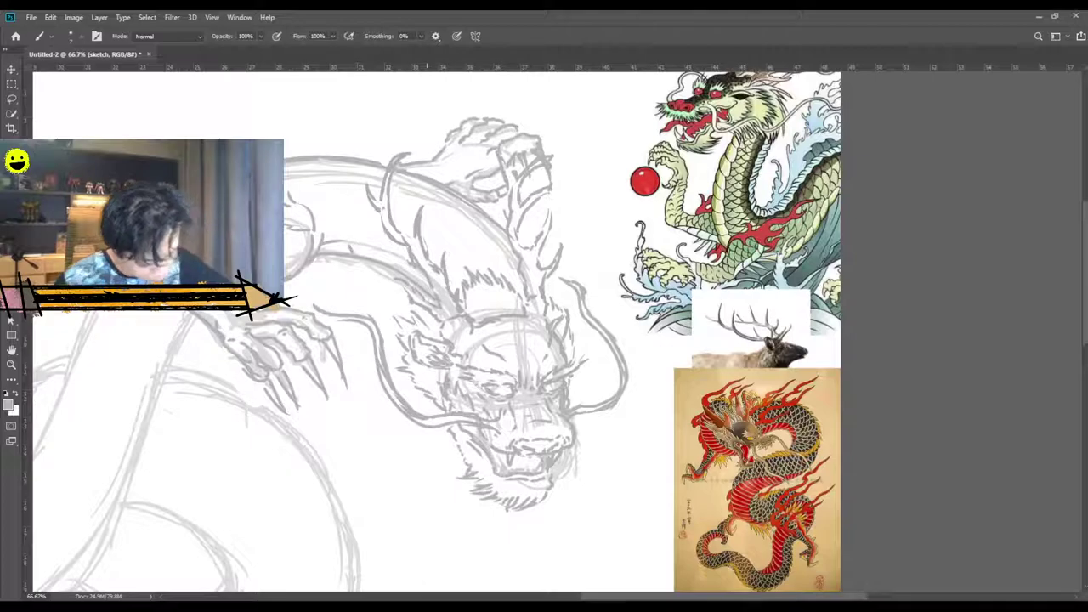
{"action": "left_click_drag", "start_coordinate": [388, 256], "coordinate": [417, 283]}
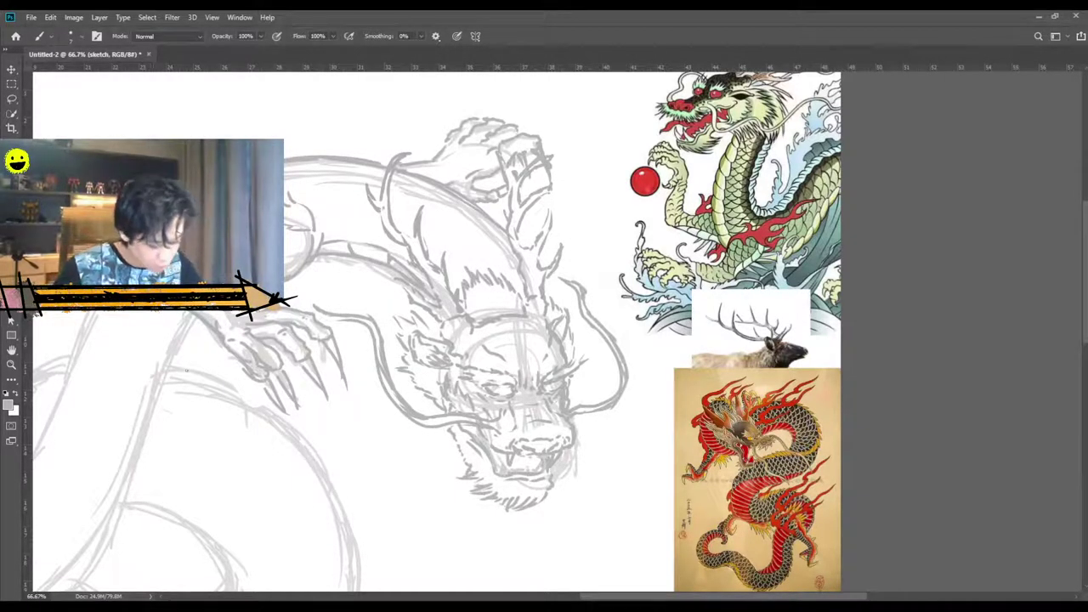
Sketch long, flame-like mane strands with forked tips sweeping back from the neck above the upper back.
{"action": "key", "text": "ctrl+minus"}
{"action": "scroll", "coordinate": [411, 413], "scroll_direction": "up", "scroll_amount": 1}
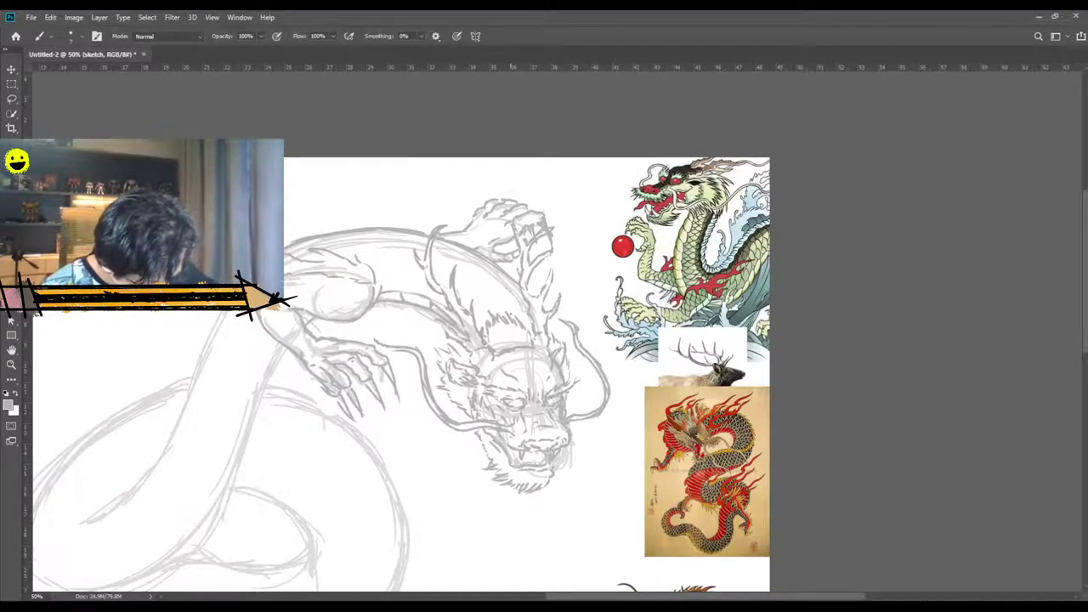
{"action": "mouse_move", "coordinate": [466, 245]}
{"action": "left_mouse_down"}
{"action": "mouse_move", "coordinate": [399, 169]}
{"action": "mouse_move", "coordinate": [430, 202]}
{"action": "mouse_move", "coordinate": [434, 230]}
{"action": "mouse_move", "coordinate": [325, 164]}
{"action": "left_mouse_up"}
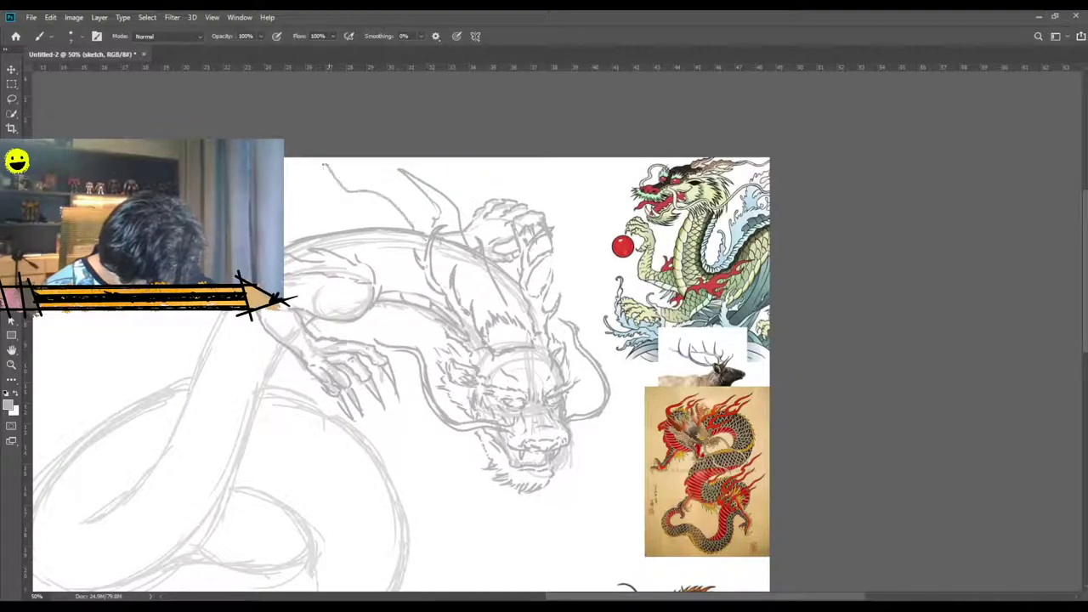
{"action": "mouse_move", "coordinate": [502, 312]}
{"action": "left_mouse_down"}
{"action": "mouse_move", "coordinate": [438, 267]}
{"action": "mouse_move", "coordinate": [449, 263]}
{"action": "mouse_move", "coordinate": [349, 236]}
{"action": "mouse_move", "coordinate": [425, 252]}
{"action": "mouse_move", "coordinate": [364, 223]}
{"action": "left_mouse_up"}
{"action": "left_click_drag", "start_coordinate": [326, 167], "coordinate": [305, 204]}
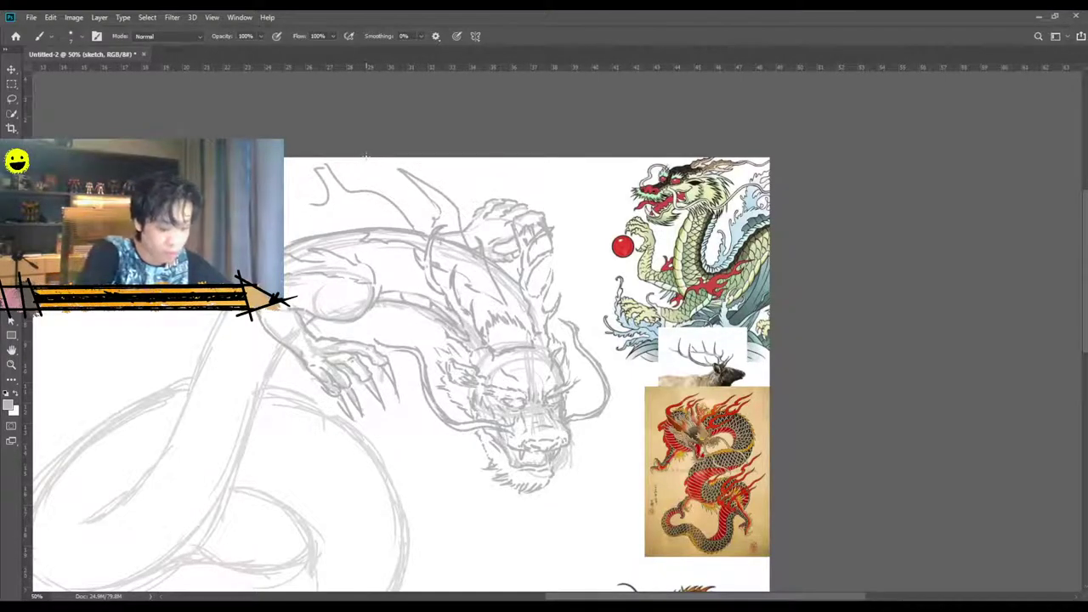
{"action": "key", "text": "ctrl+z"}
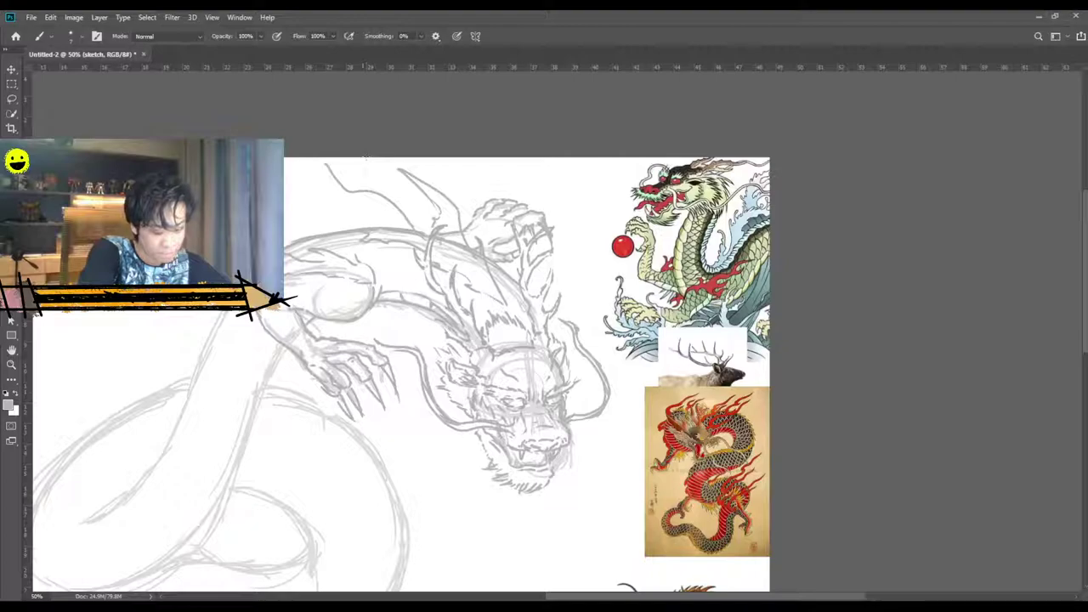
{"action": "mouse_move", "coordinate": [327, 161]}
{"action": "left_mouse_down"}
{"action": "mouse_move", "coordinate": [290, 162]}
{"action": "mouse_move", "coordinate": [341, 194]}
{"action": "left_mouse_up"}
{"action": "mouse_move", "coordinate": [339, 196]}
{"action": "left_mouse_down"}
{"action": "mouse_move", "coordinate": [337, 211]}
{"action": "mouse_move", "coordinate": [282, 200]}
{"action": "mouse_move", "coordinate": [320, 213]}
{"action": "mouse_move", "coordinate": [295, 225]}
{"action": "left_mouse_up"}
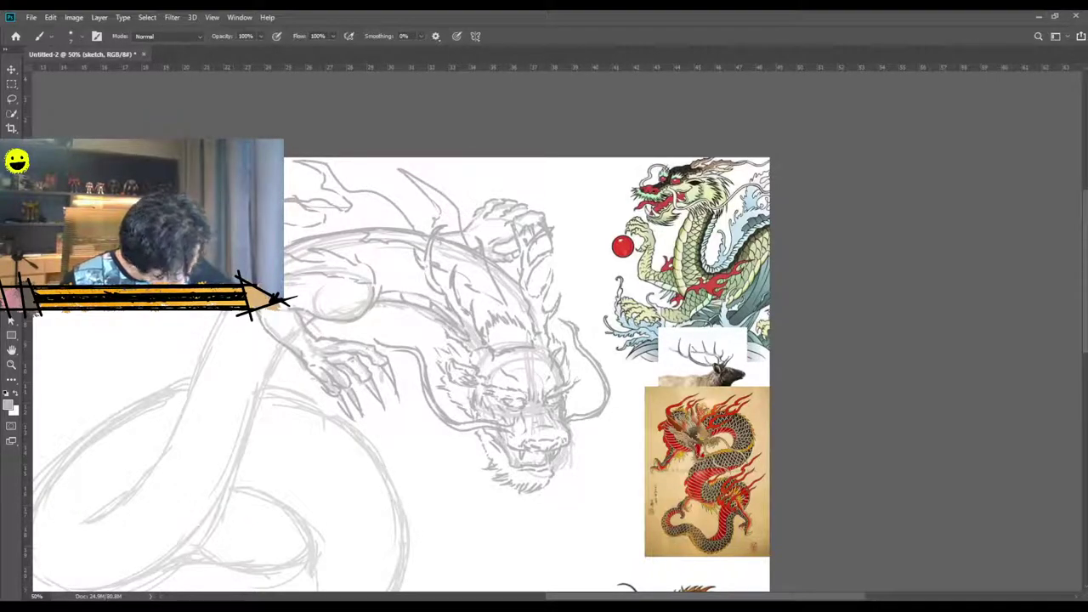
Erase the rough back contour lines that overlap the base of the flowing mane strands.
{"action": "key", "text": "e"}
{"action": "left_click_drag", "start_coordinate": [324, 230], "coordinate": [307, 233]}
{"action": "mouse_move", "coordinate": [379, 229]}
{"action": "left_mouse_down"}
{"action": "mouse_move", "coordinate": [450, 233]}
{"action": "mouse_move", "coordinate": [440, 242]}
{"action": "mouse_move", "coordinate": [449, 231]}
{"action": "mouse_move", "coordinate": [461, 254]}
{"action": "mouse_move", "coordinate": [438, 253]}
{"action": "mouse_move", "coordinate": [474, 254]}
{"action": "mouse_move", "coordinate": [480, 269]}
{"action": "mouse_move", "coordinate": [453, 226]}
{"action": "mouse_move", "coordinate": [473, 257]}
{"action": "left_mouse_up"}
{"action": "key", "text": "ctrl+minus"}
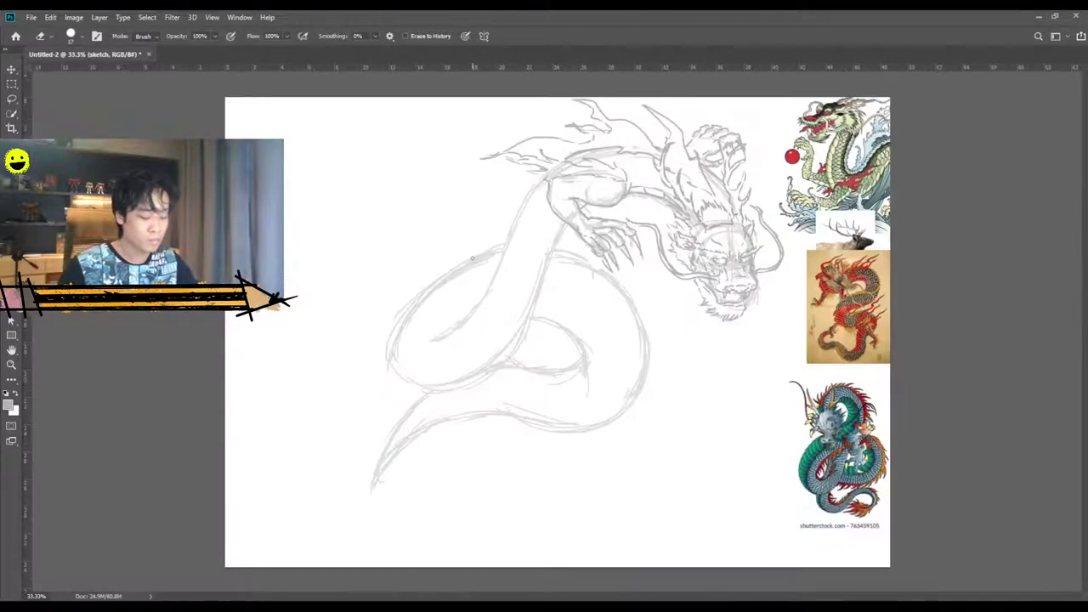
Draw a light guideline separating belly from flank along the front body down into the lower coil, and reinforce the coil's inner edge.
{"action": "key", "text": "ctrl+plus"}
{"action": "scroll", "coordinate": [662, 336], "scroll_direction": "up", "scroll_amount": 2}
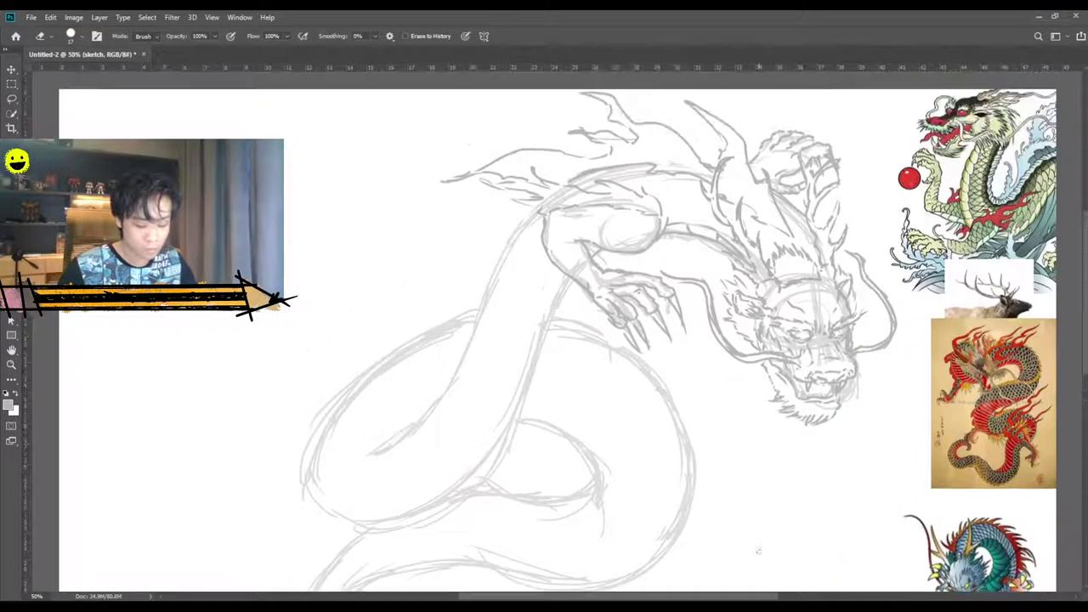
{"action": "left_click_drag", "start_coordinate": [752, 598], "coordinate": [827, 599]}
{"action": "scroll", "coordinate": [602, 479], "scroll_direction": "down", "scroll_amount": 1}
{"action": "key", "text": "b"}
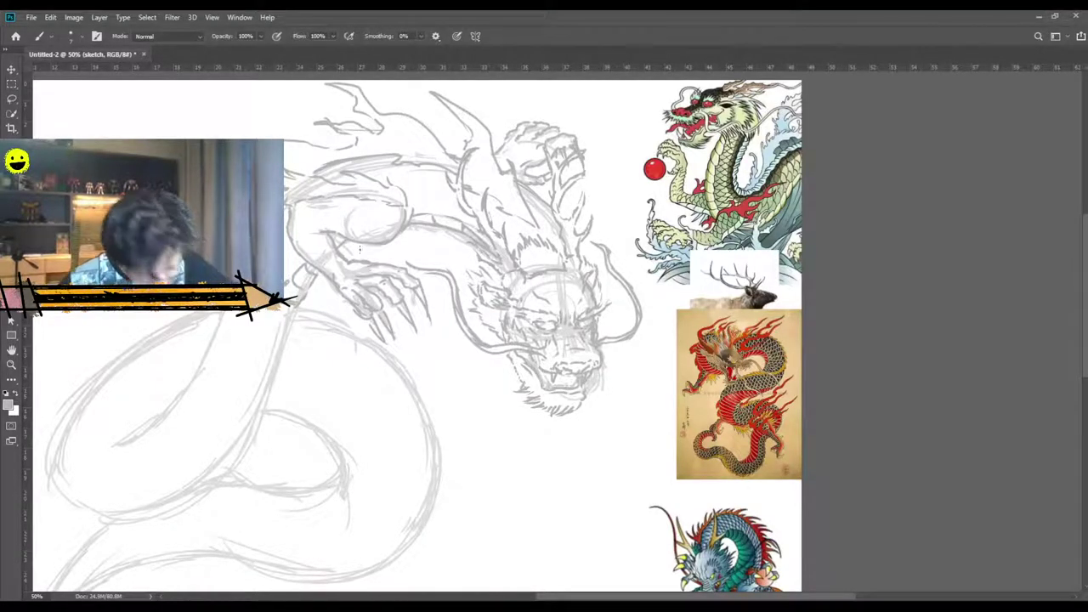
{"action": "left_click_drag", "start_coordinate": [972, 123], "coordinate": [962, 104]}
{"action": "mouse_move", "coordinate": [259, 326]}
{"action": "left_mouse_down"}
{"action": "mouse_move", "coordinate": [242, 367]}
{"action": "mouse_move", "coordinate": [158, 452]}
{"action": "mouse_move", "coordinate": [119, 469]}
{"action": "mouse_move", "coordinate": [53, 451]}
{"action": "left_mouse_up"}
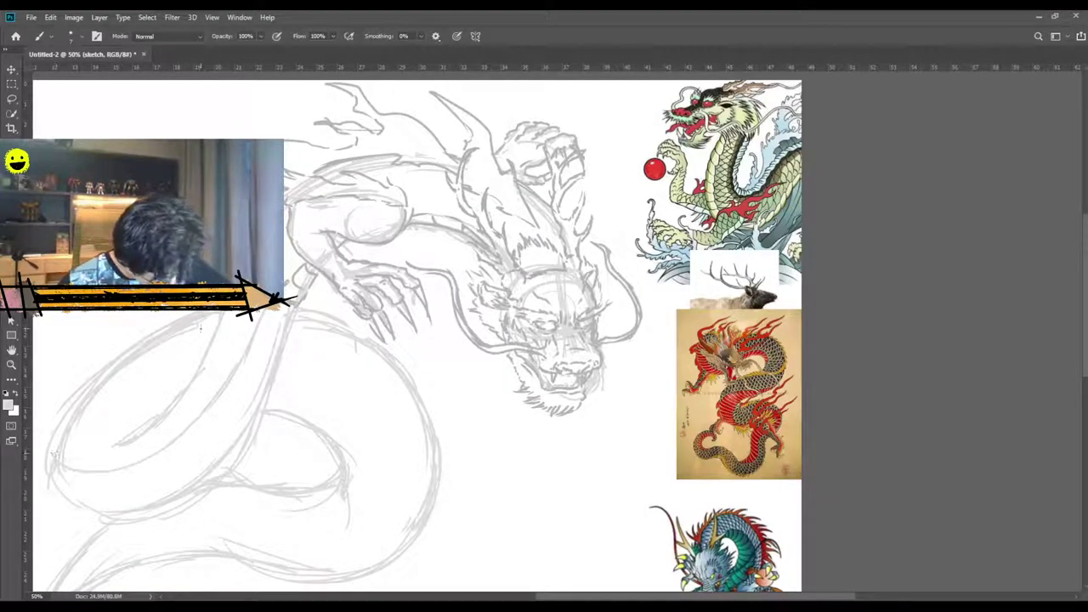
{"action": "left_click_drag", "start_coordinate": [171, 399], "coordinate": [111, 440]}
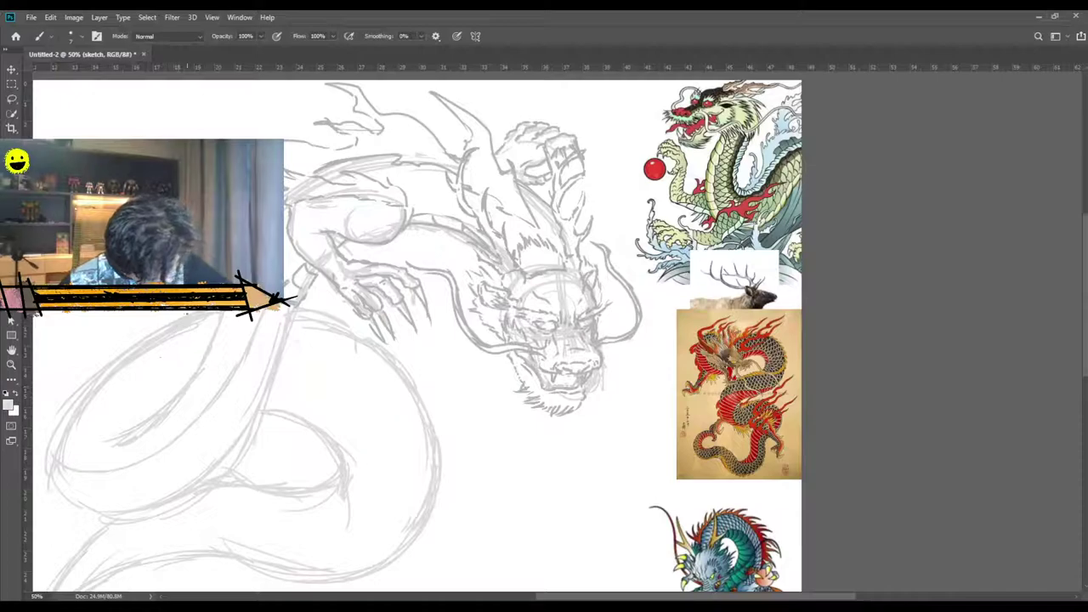
{"action": "scroll", "coordinate": [322, 284], "scroll_direction": "down", "scroll_amount": 2}
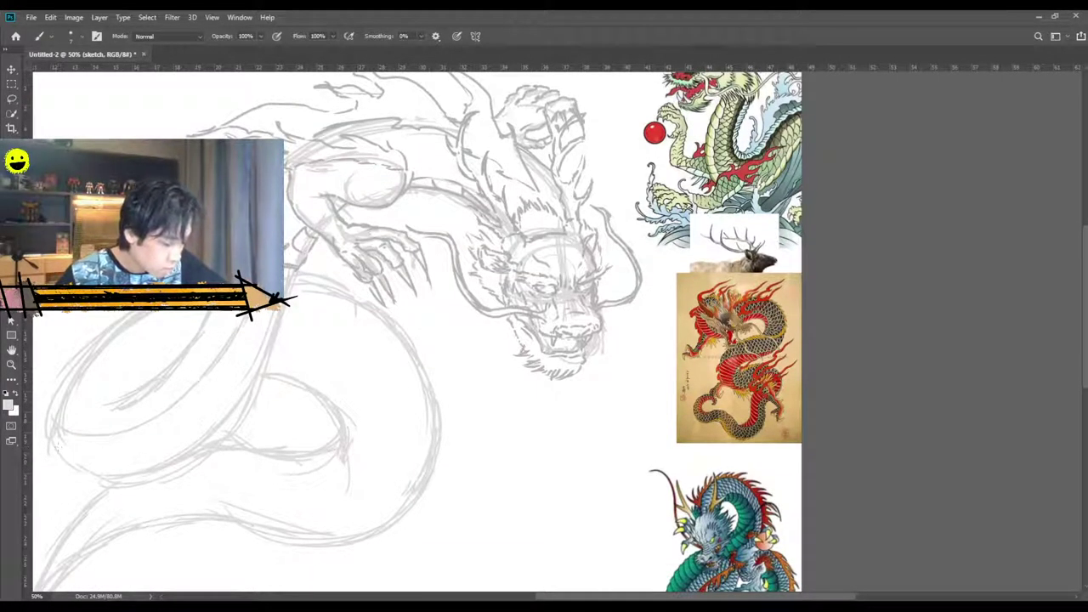
Draw a light belly guideline around the inside of the rear coil toward the tail.
{"action": "mouse_move", "coordinate": [410, 361]}
{"action": "left_mouse_down"}
{"action": "mouse_move", "coordinate": [420, 432]}
{"action": "mouse_move", "coordinate": [403, 463]}
{"action": "mouse_move", "coordinate": [354, 508]}
{"action": "mouse_move", "coordinate": [299, 525]}
{"action": "left_mouse_up"}
{"action": "scroll", "coordinate": [255, 451], "scroll_direction": "down", "scroll_amount": 2}
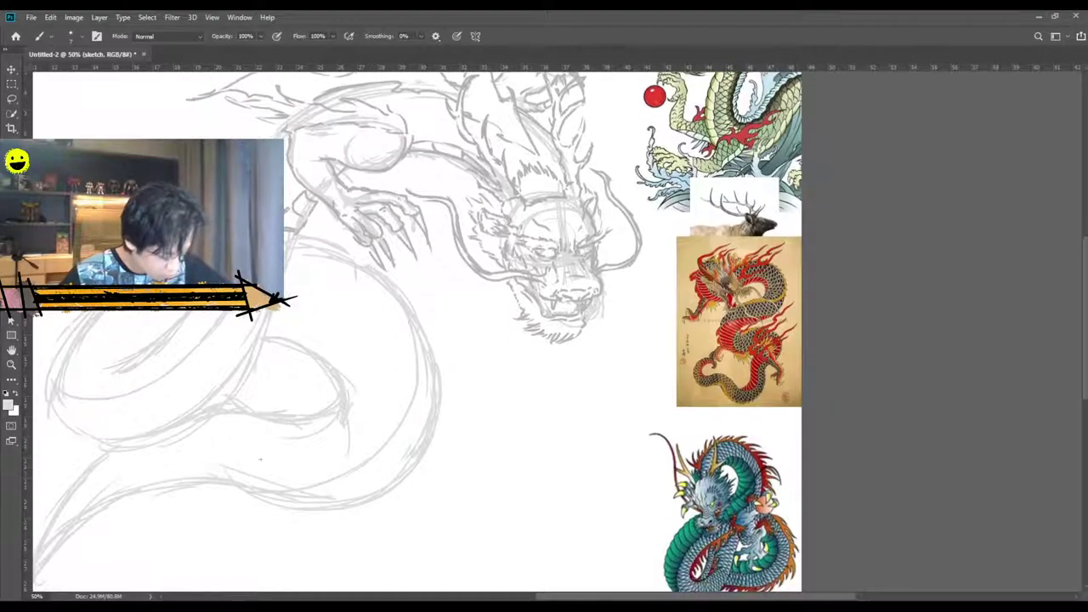
{"action": "scroll", "coordinate": [247, 492], "scroll_direction": "up", "scroll_amount": 1}
{"action": "scroll", "coordinate": [246, 492], "scroll_direction": "down", "scroll_amount": 1}
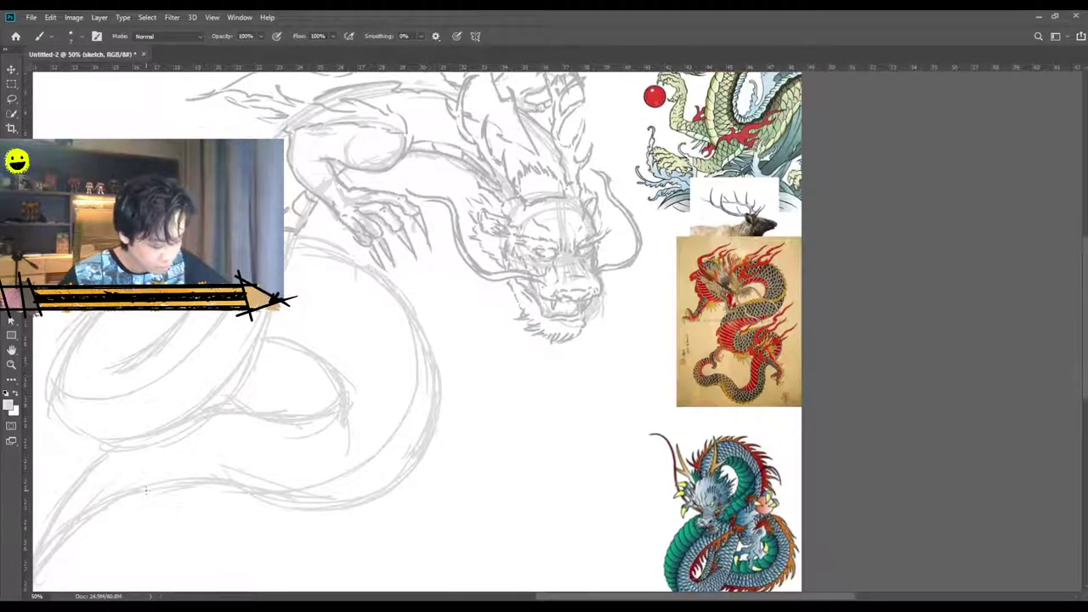
{"action": "scroll", "coordinate": [340, 331], "scroll_direction": "up", "scroll_amount": 3}
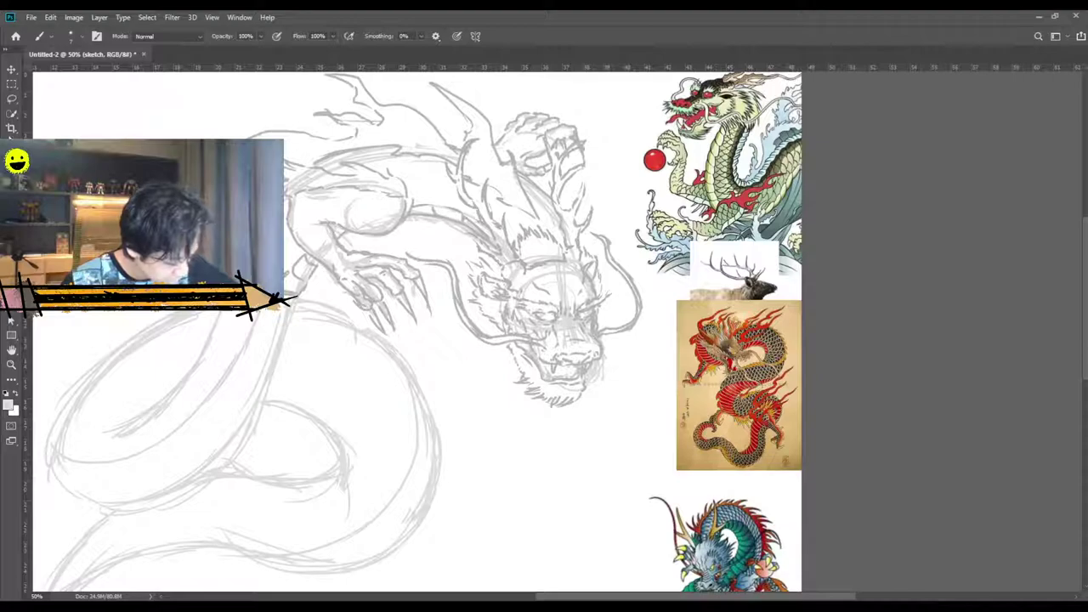
Sample the darker sketch grey and draw curved belly-plate lines across the belly strip below the near foreleg.
{"action": "key", "text": "i"}
{"action": "left_click", "coordinate": [294, 273]}
{"action": "key", "text": "b"}
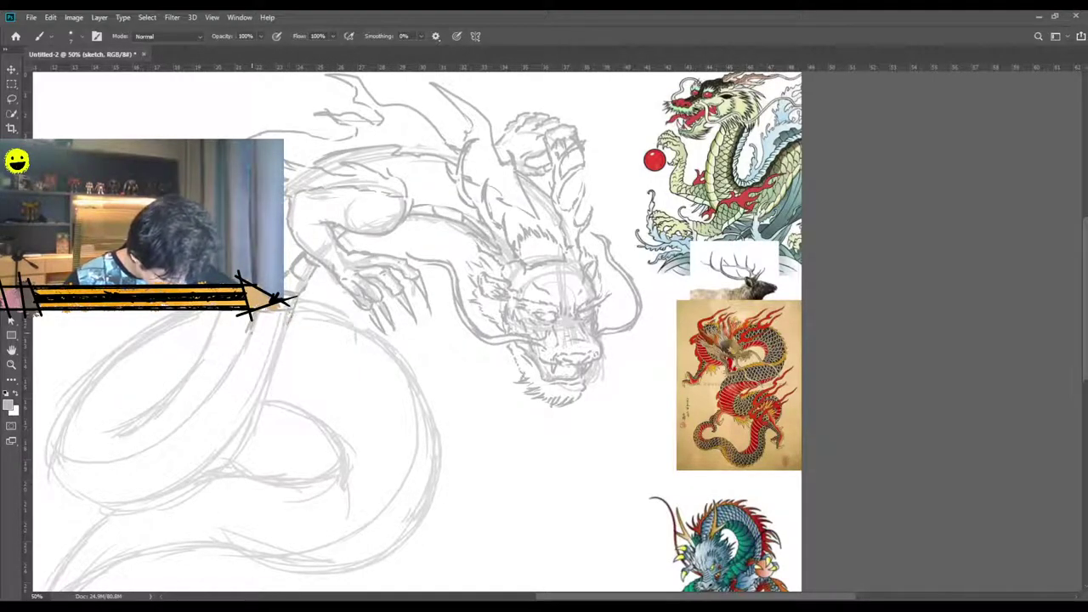
{"action": "left_click_drag", "start_coordinate": [245, 334], "coordinate": [286, 329]}
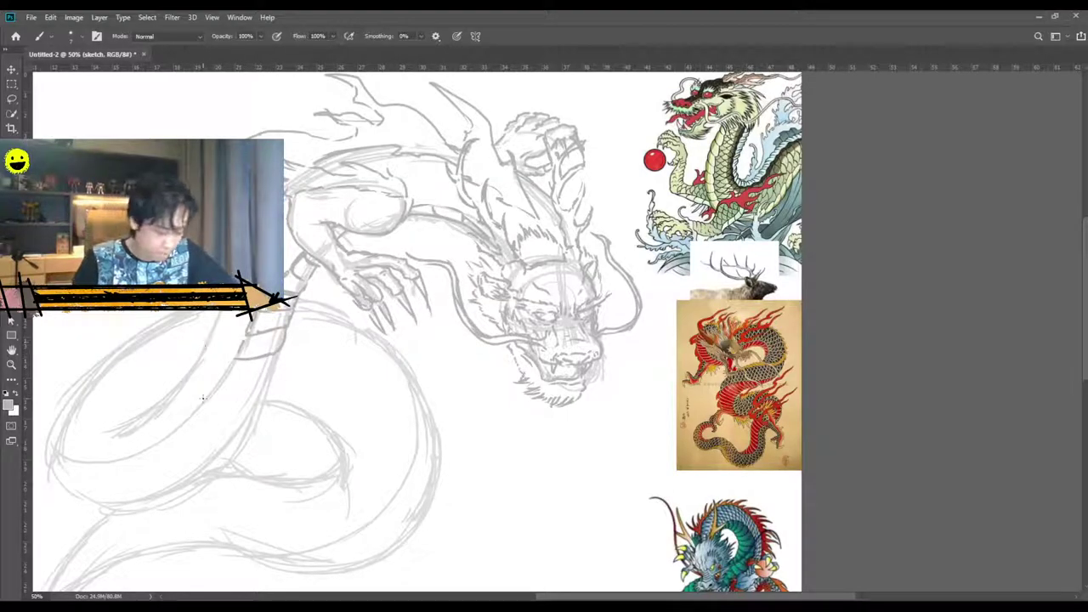
{"action": "mouse_move", "coordinate": [236, 362]}
{"action": "left_mouse_down"}
{"action": "mouse_move", "coordinate": [272, 358]}
{"action": "mouse_move", "coordinate": [274, 369]}
{"action": "mouse_move", "coordinate": [211, 383]}
{"action": "mouse_move", "coordinate": [263, 394]}
{"action": "left_mouse_up"}
{"action": "mouse_move", "coordinate": [262, 395]}
{"action": "left_mouse_down"}
{"action": "mouse_move", "coordinate": [200, 406]}
{"action": "mouse_move", "coordinate": [201, 390]}
{"action": "mouse_move", "coordinate": [262, 400]}
{"action": "mouse_move", "coordinate": [257, 415]}
{"action": "mouse_move", "coordinate": [202, 429]}
{"action": "mouse_move", "coordinate": [253, 420]}
{"action": "mouse_move", "coordinate": [259, 403]}
{"action": "mouse_move", "coordinate": [205, 425]}
{"action": "mouse_move", "coordinate": [192, 413]}
{"action": "mouse_move", "coordinate": [185, 427]}
{"action": "mouse_move", "coordinate": [207, 429]}
{"action": "mouse_move", "coordinate": [154, 438]}
{"action": "mouse_move", "coordinate": [189, 448]}
{"action": "mouse_move", "coordinate": [245, 434]}
{"action": "mouse_move", "coordinate": [182, 452]}
{"action": "left_mouse_up"}
{"action": "scroll", "coordinate": [618, 559], "scroll_direction": "down", "scroll_amount": 1}
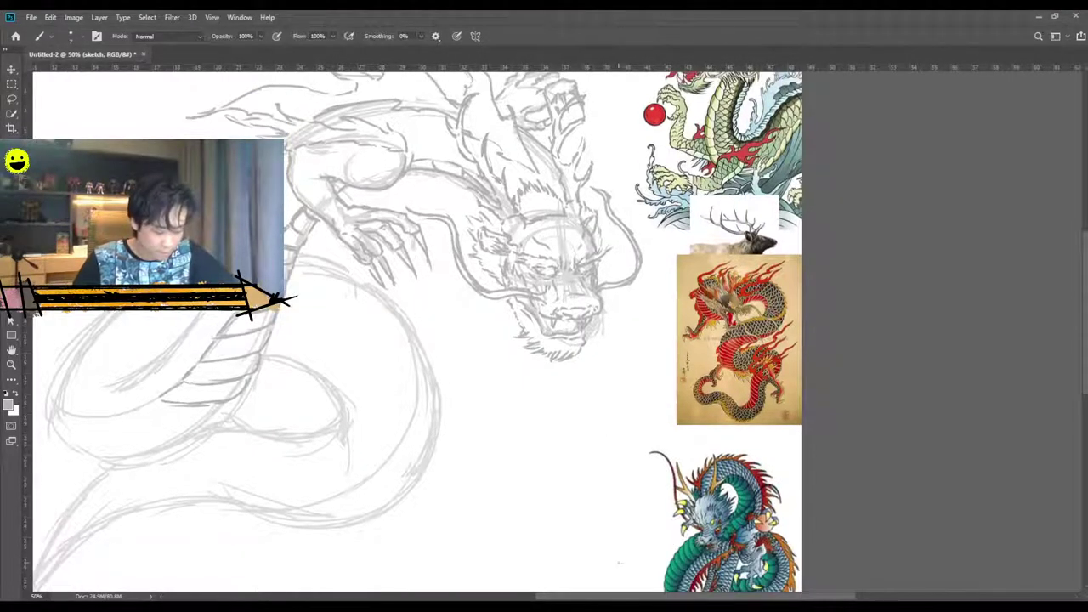
Continue the belly plates around the lower bend of the front coil, darkening the belly strip's edges.
{"action": "left_click_drag", "start_coordinate": [612, 598], "coordinate": [588, 599]}
{"action": "mouse_move", "coordinate": [331, 381]}
{"action": "left_mouse_down"}
{"action": "mouse_move", "coordinate": [279, 404]}
{"action": "mouse_move", "coordinate": [313, 401]}
{"action": "mouse_move", "coordinate": [295, 424]}
{"action": "left_mouse_up"}
{"action": "mouse_move", "coordinate": [243, 399]}
{"action": "left_mouse_down"}
{"action": "mouse_move", "coordinate": [274, 429]}
{"action": "mouse_move", "coordinate": [219, 418]}
{"action": "left_mouse_up"}
{"action": "left_click_drag", "start_coordinate": [287, 427], "coordinate": [211, 410]}
{"action": "mouse_move", "coordinate": [293, 426]}
{"action": "left_mouse_down"}
{"action": "mouse_move", "coordinate": [228, 430]}
{"action": "mouse_move", "coordinate": [262, 421]}
{"action": "mouse_move", "coordinate": [208, 413]}
{"action": "left_mouse_up"}
{"action": "mouse_move", "coordinate": [230, 410]}
{"action": "left_mouse_down"}
{"action": "mouse_move", "coordinate": [190, 416]}
{"action": "mouse_move", "coordinate": [195, 432]}
{"action": "mouse_move", "coordinate": [252, 450]}
{"action": "mouse_move", "coordinate": [217, 442]}
{"action": "left_mouse_up"}
{"action": "scroll", "coordinate": [223, 440], "scroll_direction": "down", "scroll_amount": 1}
{"action": "mouse_move", "coordinate": [178, 410]}
{"action": "left_mouse_down"}
{"action": "mouse_move", "coordinate": [204, 450]}
{"action": "mouse_move", "coordinate": [238, 445]}
{"action": "mouse_move", "coordinate": [176, 449]}
{"action": "mouse_move", "coordinate": [168, 416]}
{"action": "mouse_move", "coordinate": [168, 437]}
{"action": "mouse_move", "coordinate": [168, 416]}
{"action": "mouse_move", "coordinate": [151, 428]}
{"action": "mouse_move", "coordinate": [136, 406]}
{"action": "left_mouse_up"}
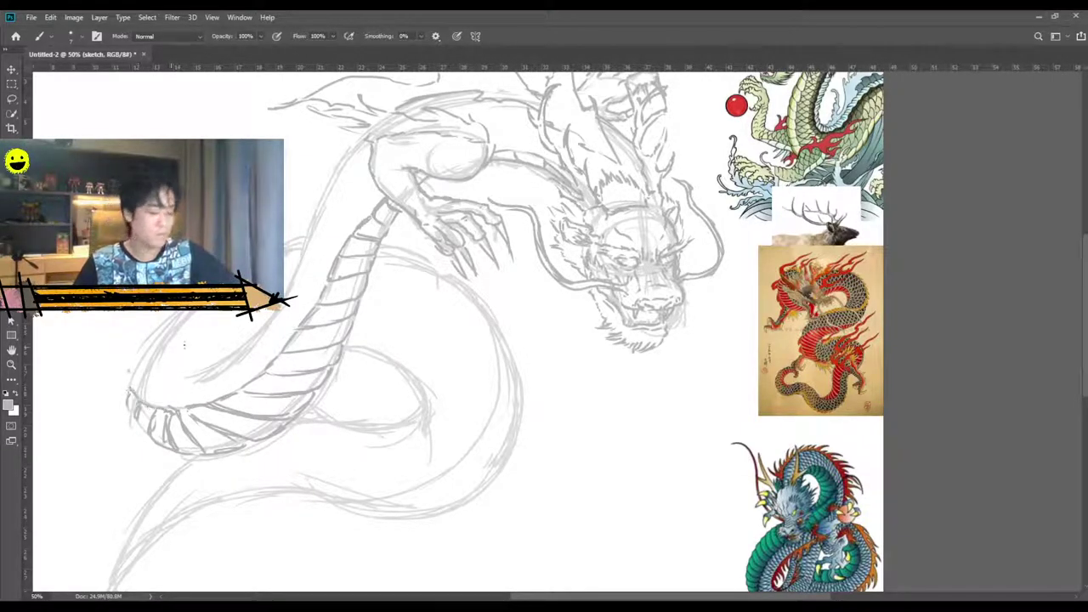
Darken the back contour of the body from the shoulder down into the front coil's inner curve.
{"action": "scroll", "coordinate": [360, 173], "scroll_direction": "up", "scroll_amount": 2}
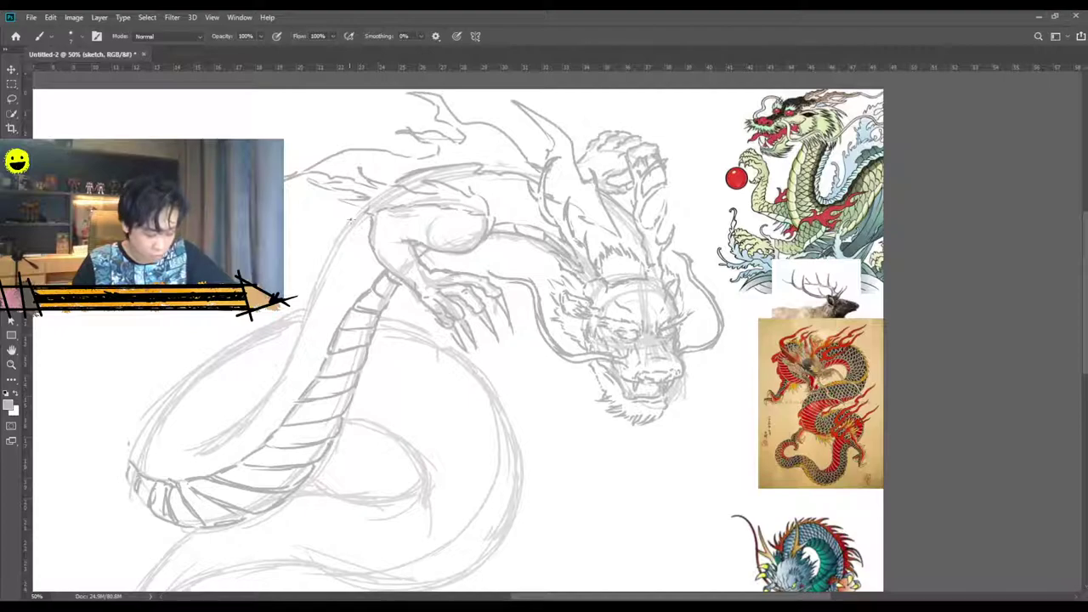
{"action": "left_click_drag", "start_coordinate": [358, 215], "coordinate": [274, 387]}
{"action": "left_click_drag", "start_coordinate": [308, 316], "coordinate": [194, 444]}
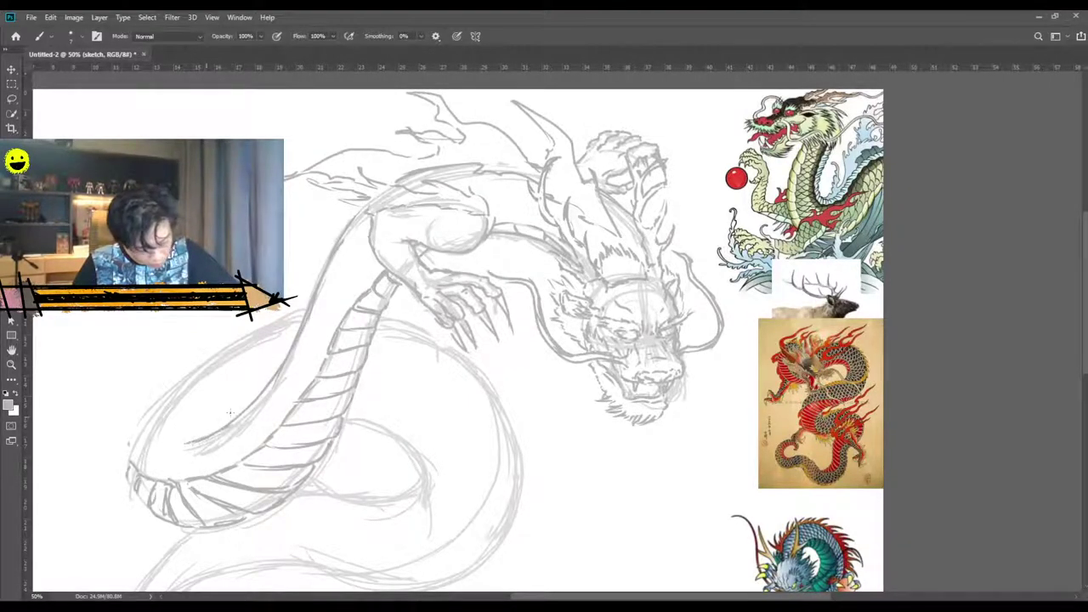
Sketch flame-like tufts trailing from the back down to the inner coil, and darken the front coil's outer contour.
{"action": "mouse_move", "coordinate": [356, 199]}
{"action": "left_mouse_down"}
{"action": "mouse_move", "coordinate": [310, 215]}
{"action": "mouse_move", "coordinate": [324, 206]}
{"action": "mouse_move", "coordinate": [287, 232]}
{"action": "left_mouse_up"}
{"action": "left_click_drag", "start_coordinate": [314, 229], "coordinate": [285, 243]}
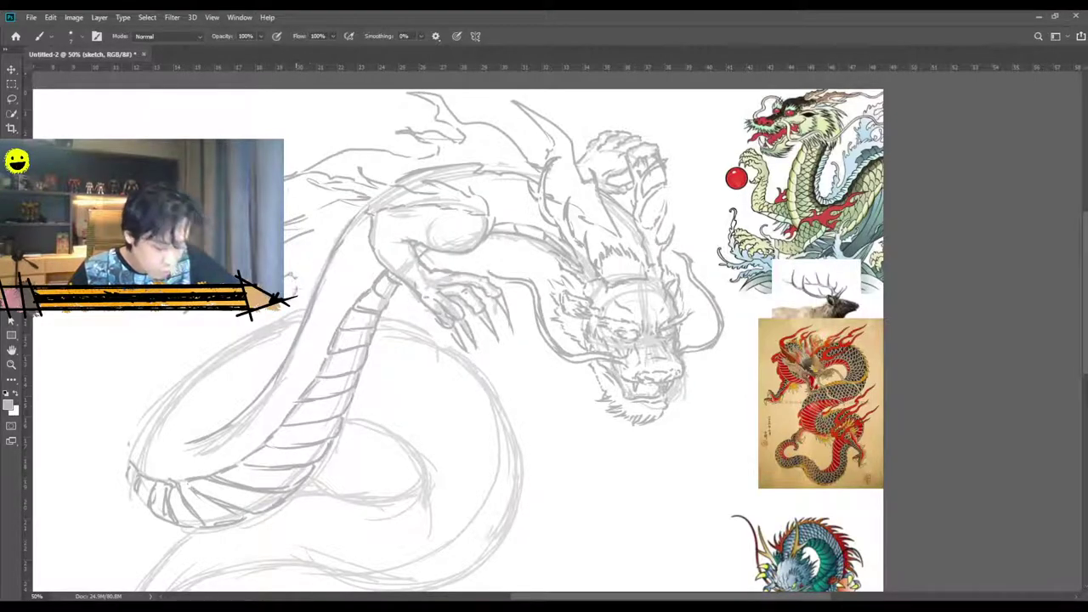
{"action": "scroll", "coordinate": [286, 302], "scroll_direction": "down", "scroll_amount": 1}
{"action": "scroll", "coordinate": [459, 331], "scroll_direction": "down", "scroll_amount": 3}
{"action": "mouse_move", "coordinate": [266, 309]}
{"action": "left_mouse_down"}
{"action": "mouse_move", "coordinate": [205, 332]}
{"action": "mouse_move", "coordinate": [203, 384]}
{"action": "mouse_move", "coordinate": [184, 391]}
{"action": "left_mouse_up"}
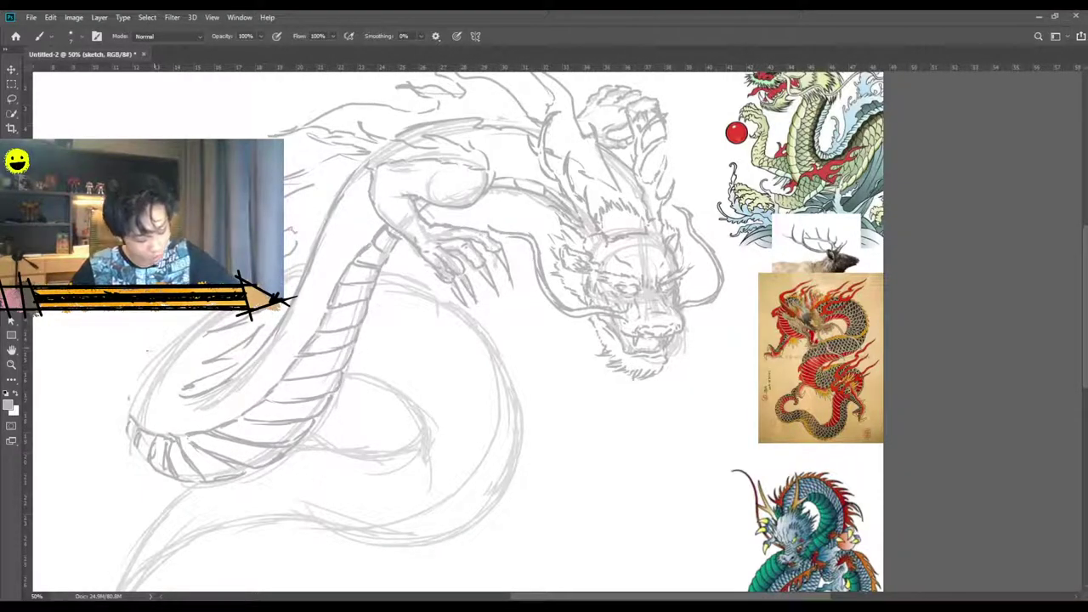
{"action": "mouse_move", "coordinate": [210, 315]}
{"action": "left_mouse_down"}
{"action": "mouse_move", "coordinate": [150, 374]}
{"action": "mouse_move", "coordinate": [128, 415]}
{"action": "left_mouse_up"}
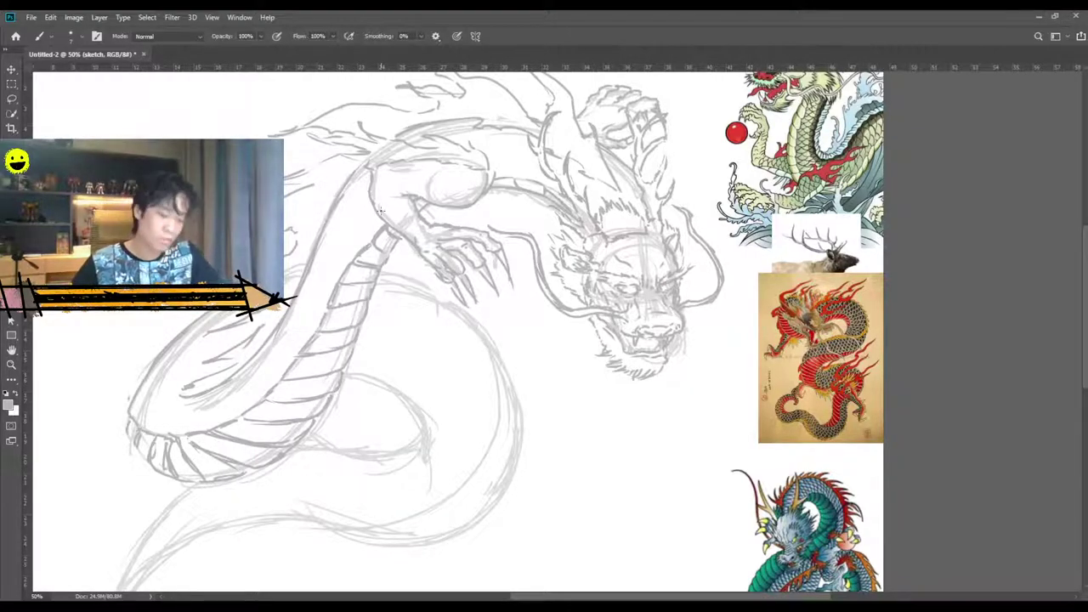
{"action": "key", "text": "ctrl+minus"}
{"action": "key", "text": "ctrl+plus"}
{"action": "key", "text": "ctrl+plus"}
{"action": "key", "text": "ctrl+minus"}
{"action": "key", "text": "ctrl+minus"}
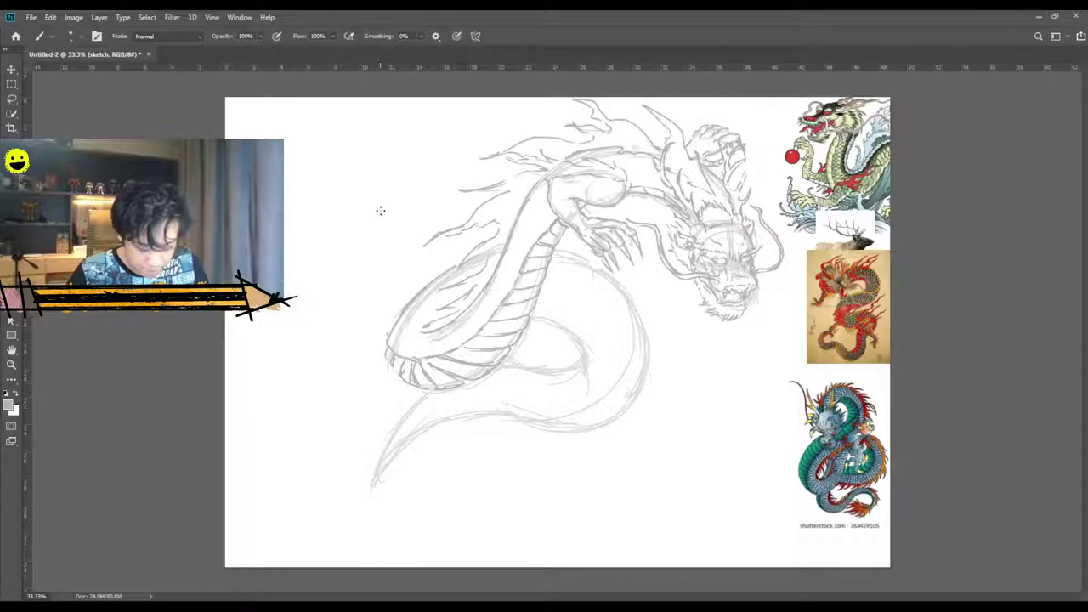
{"action": "key", "text": "ctrl+plus"}
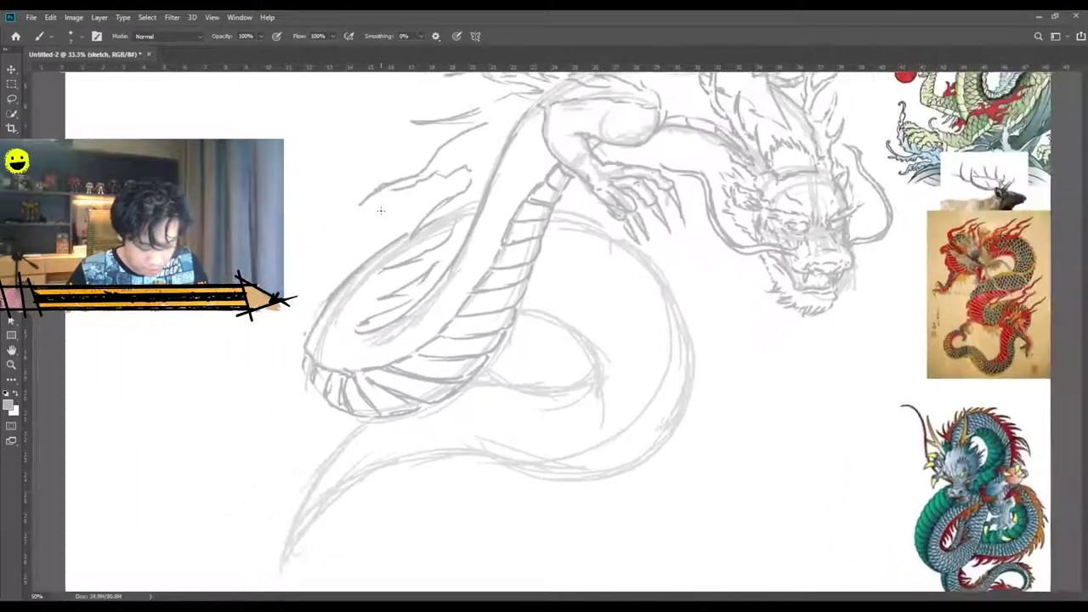
{"action": "key", "text": "ctrl+minus"}
{"action": "key", "text": "ctrl+plus"}
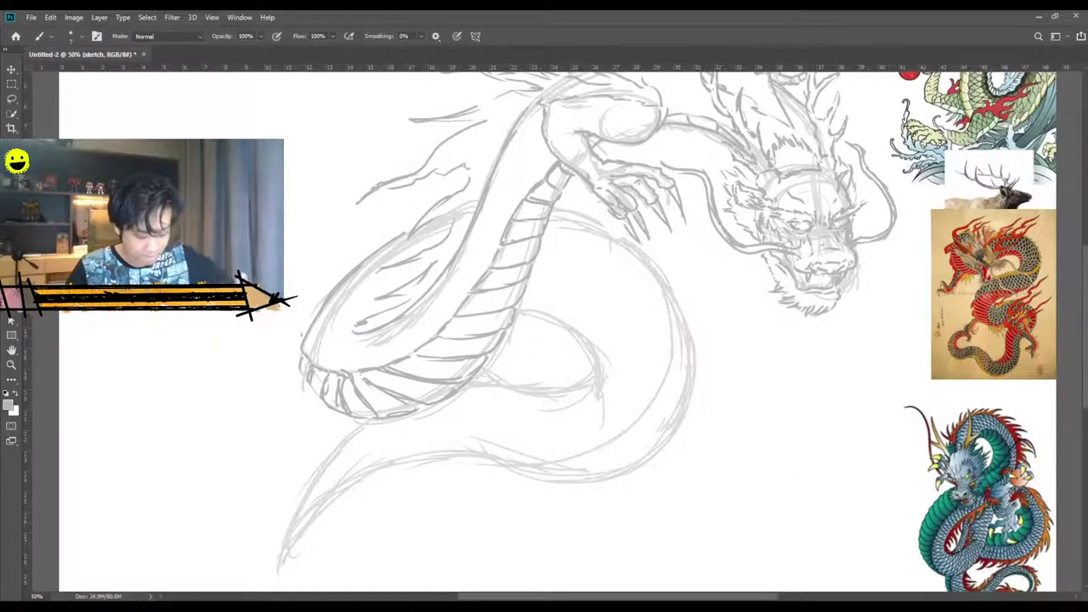
Erase the light belly guideline and stray rough lines inside the rear coil and near the tail base.
{"action": "scroll", "coordinate": [634, 589], "scroll_direction": "down", "scroll_amount": 1}
{"action": "scroll", "coordinate": [635, 598], "scroll_direction": "right", "scroll_amount": 2}
{"action": "scroll", "coordinate": [544, 340], "scroll_direction": "up", "scroll_amount": 3}
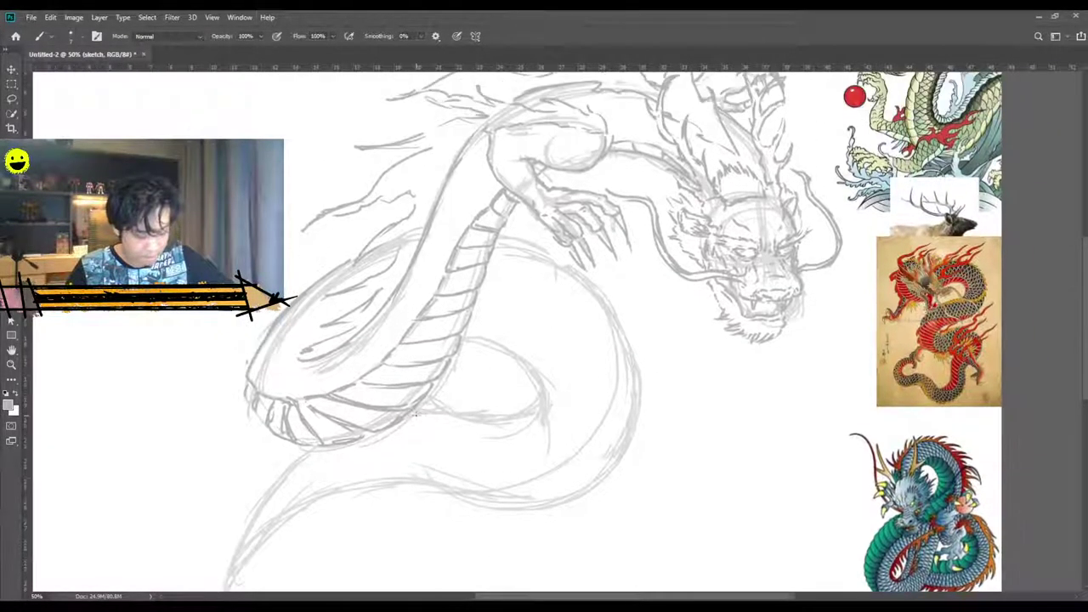
{"action": "key", "text": "e"}
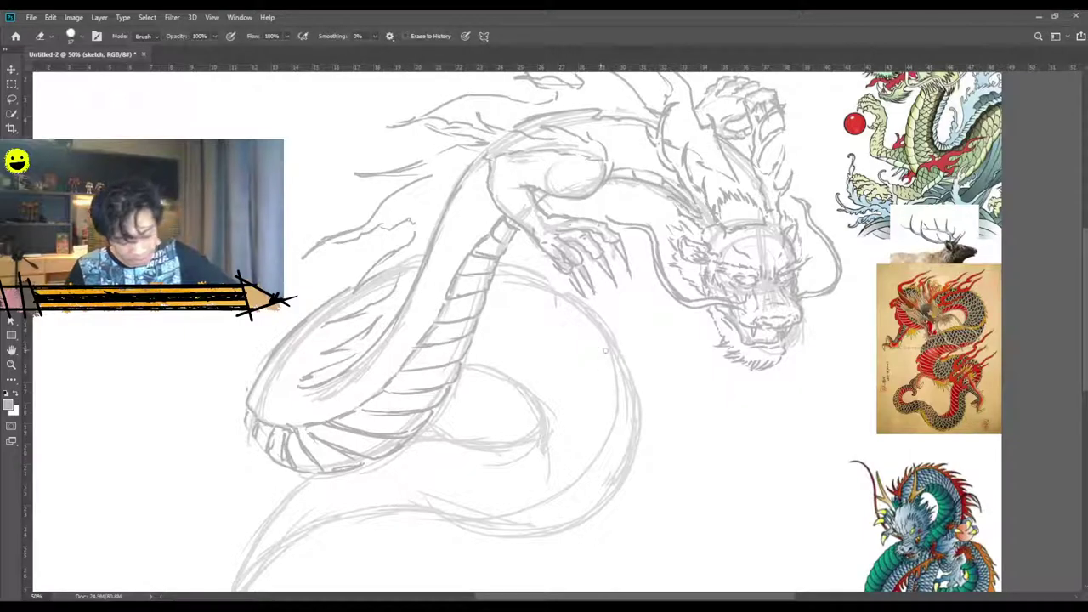
{"action": "mouse_move", "coordinate": [617, 398]}
{"action": "left_mouse_down"}
{"action": "mouse_move", "coordinate": [612, 432]}
{"action": "mouse_move", "coordinate": [522, 503]}
{"action": "mouse_move", "coordinate": [442, 500]}
{"action": "left_mouse_up"}
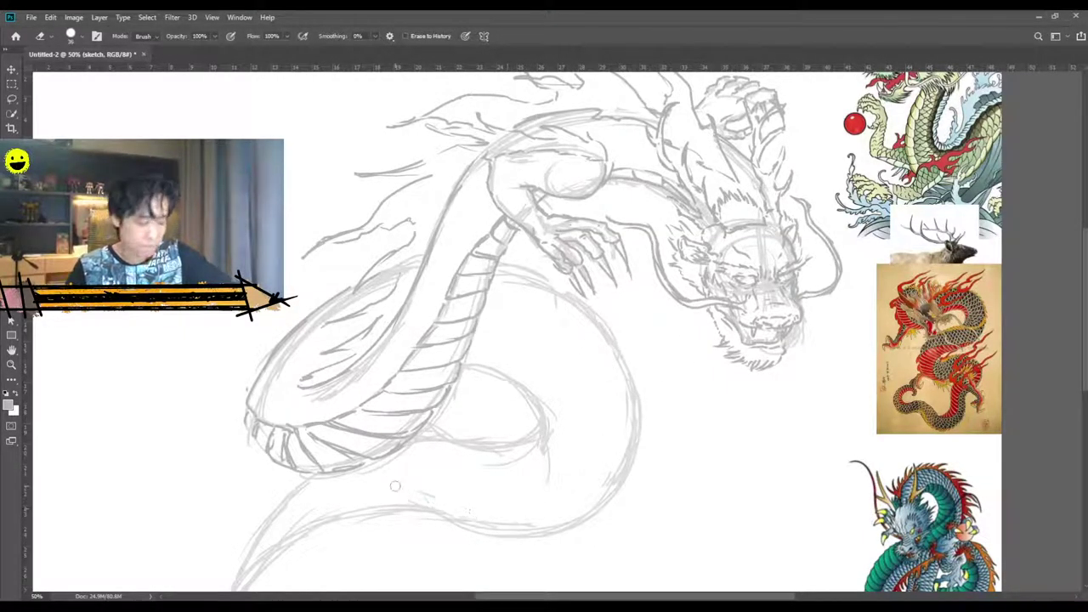
{"action": "scroll", "coordinate": [395, 486], "scroll_direction": "down", "scroll_amount": 3}
{"action": "scroll", "coordinate": [395, 486], "scroll_direction": "up", "scroll_amount": 4}
Redraw the rear coil's inner contour as a wider, darker curve looping from the belly strip back toward the tail.
{"action": "key", "text": "b"}
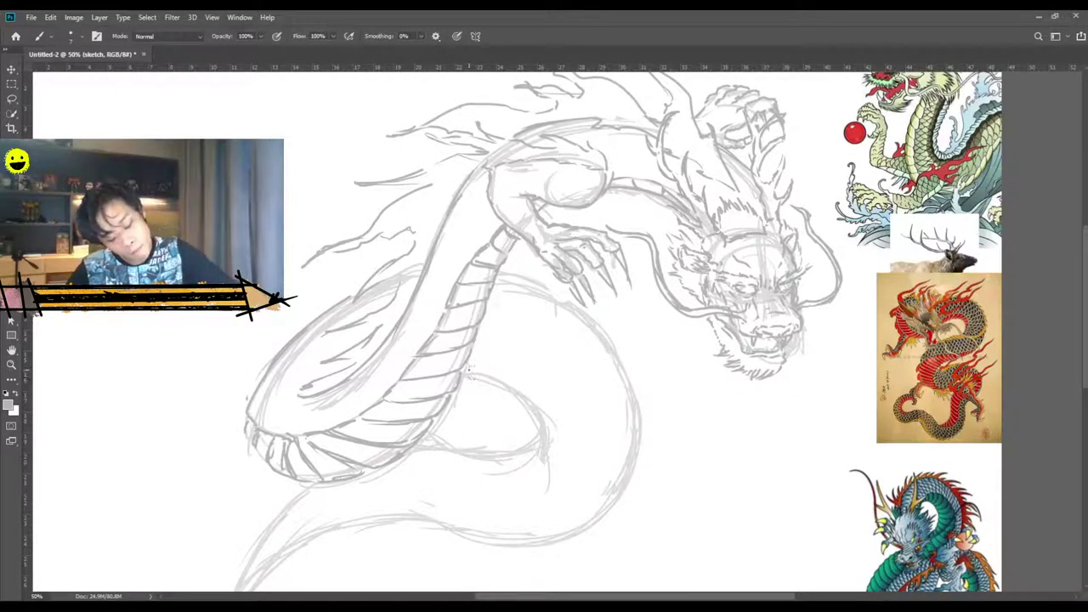
{"action": "mouse_move", "coordinate": [485, 375]}
{"action": "left_mouse_down"}
{"action": "mouse_move", "coordinate": [543, 387]}
{"action": "mouse_move", "coordinate": [560, 405]}
{"action": "mouse_move", "coordinate": [586, 447]}
{"action": "mouse_move", "coordinate": [582, 480]}
{"action": "mouse_move", "coordinate": [519, 504]}
{"action": "mouse_move", "coordinate": [448, 485]}
{"action": "left_mouse_up"}
{"action": "scroll", "coordinate": [501, 314], "scroll_direction": "down", "scroll_amount": 3}
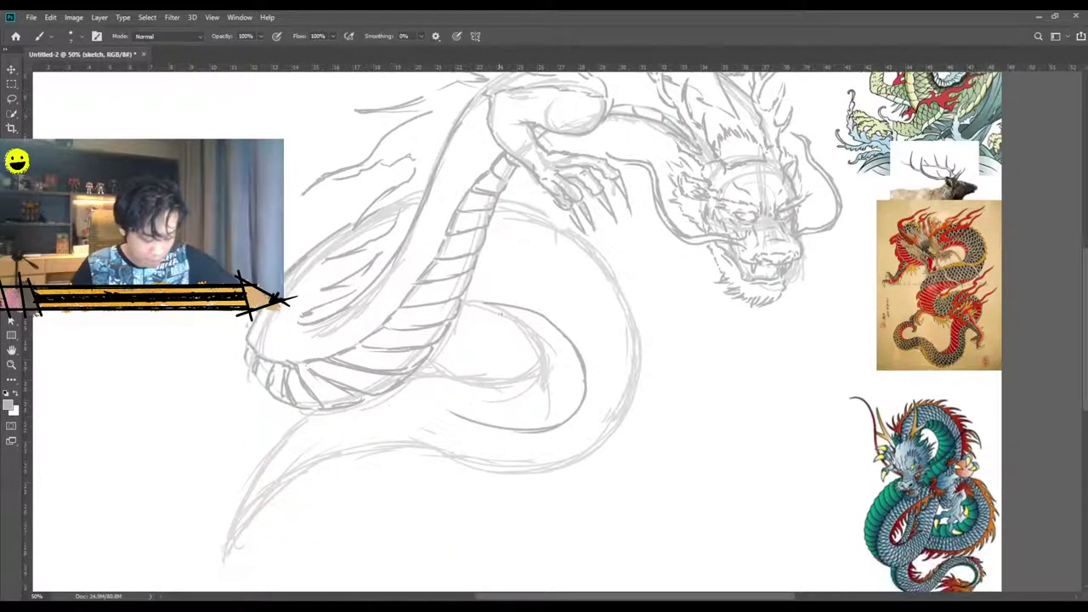
Darken the rear coil's outer belly edge into the tail's upper contour, and draw curved belly plates along the coil.
{"action": "mouse_move", "coordinate": [462, 301]}
{"action": "left_mouse_down"}
{"action": "mouse_move", "coordinate": [565, 338]}
{"action": "mouse_move", "coordinate": [577, 369]}
{"action": "left_mouse_up"}
{"action": "mouse_move", "coordinate": [550, 431]}
{"action": "left_mouse_down"}
{"action": "mouse_move", "coordinate": [376, 423]}
{"action": "mouse_move", "coordinate": [418, 410]}
{"action": "mouse_move", "coordinate": [307, 428]}
{"action": "mouse_move", "coordinate": [384, 428]}
{"action": "mouse_move", "coordinate": [338, 453]}
{"action": "mouse_move", "coordinate": [329, 418]}
{"action": "mouse_move", "coordinate": [297, 425]}
{"action": "mouse_move", "coordinate": [273, 446]}
{"action": "left_mouse_up"}
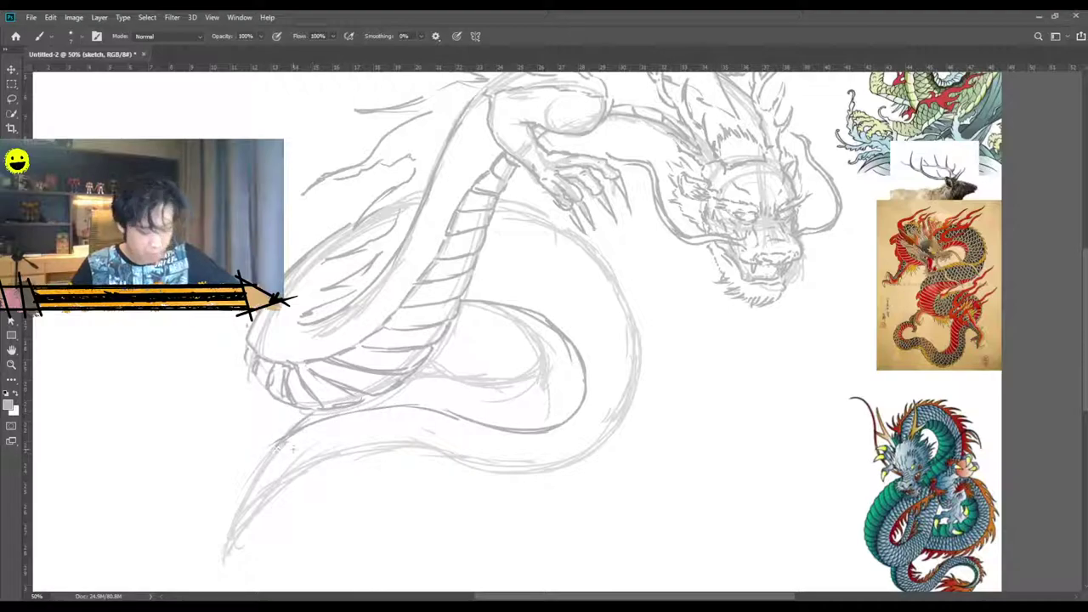
{"action": "left_click_drag", "start_coordinate": [513, 320], "coordinate": [549, 330]}
{"action": "left_click_drag", "start_coordinate": [524, 332], "coordinate": [557, 347]}
{"action": "mouse_move", "coordinate": [539, 346]}
{"action": "left_mouse_down"}
{"action": "mouse_move", "coordinate": [539, 371]}
{"action": "mouse_move", "coordinate": [577, 369]}
{"action": "mouse_move", "coordinate": [534, 375]}
{"action": "mouse_move", "coordinate": [554, 393]}
{"action": "mouse_move", "coordinate": [553, 422]}
{"action": "left_mouse_up"}
{"action": "left_click_drag", "start_coordinate": [506, 381], "coordinate": [511, 421]}
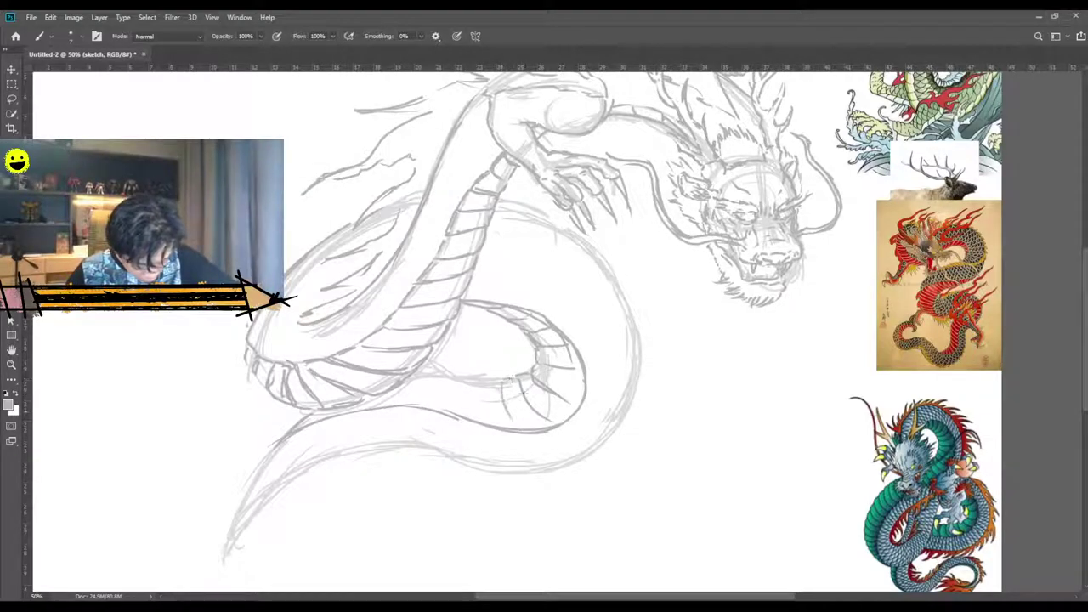
{"action": "mouse_move", "coordinate": [502, 380]}
{"action": "left_mouse_down"}
{"action": "mouse_move", "coordinate": [470, 393]}
{"action": "mouse_move", "coordinate": [474, 426]}
{"action": "left_mouse_up"}
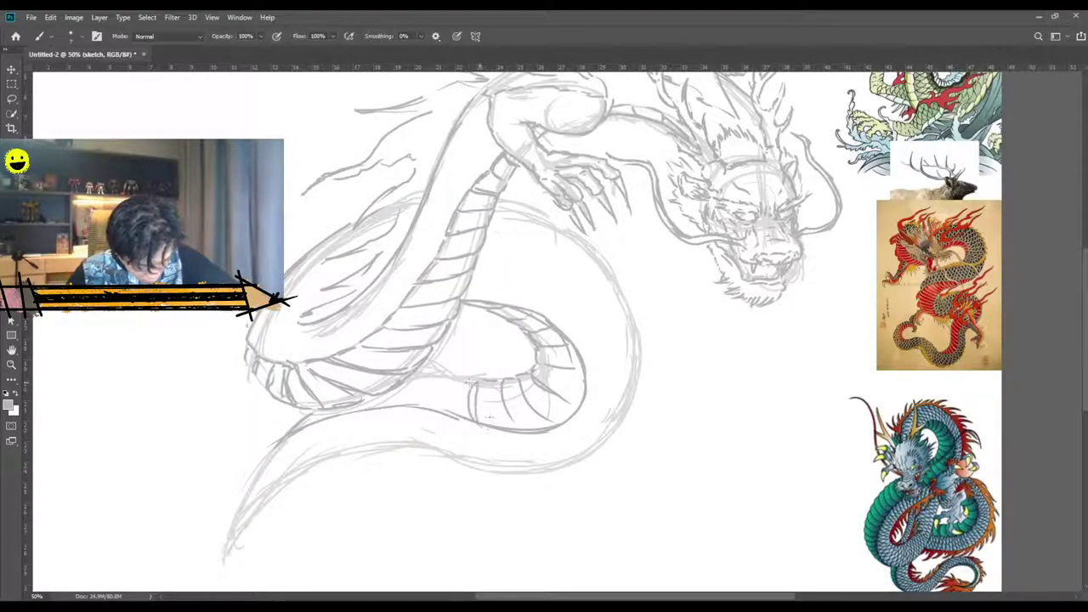
{"action": "mouse_move", "coordinate": [475, 380]}
{"action": "left_mouse_down"}
{"action": "mouse_move", "coordinate": [407, 378]}
{"action": "mouse_move", "coordinate": [378, 401]}
{"action": "mouse_move", "coordinate": [363, 389]}
{"action": "mouse_move", "coordinate": [343, 416]}
{"action": "mouse_move", "coordinate": [295, 427]}
{"action": "left_mouse_up"}
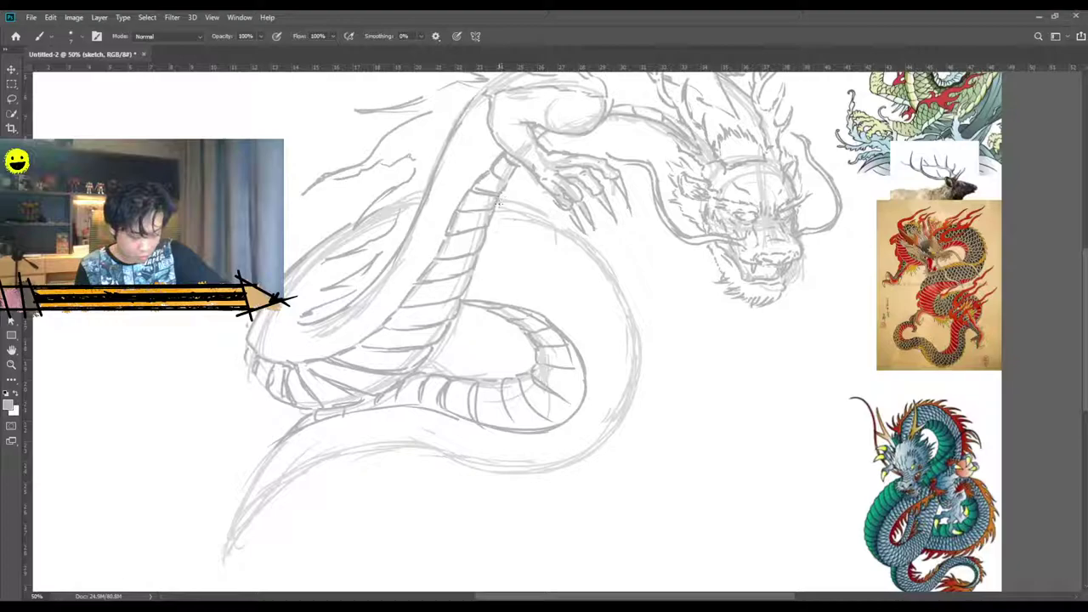
Sketch a flame-like fringe with pointed tufts along the outer side of the large rear loop, from below the foreclaw around its lower bend.
{"action": "mouse_move", "coordinate": [493, 219]}
{"action": "left_mouse_down"}
{"action": "mouse_move", "coordinate": [528, 223]}
{"action": "mouse_move", "coordinate": [494, 219]}
{"action": "mouse_move", "coordinate": [582, 247]}
{"action": "mouse_move", "coordinate": [515, 203]}
{"action": "mouse_move", "coordinate": [623, 291]}
{"action": "left_mouse_up"}
{"action": "mouse_move", "coordinate": [501, 195]}
{"action": "left_mouse_down"}
{"action": "mouse_move", "coordinate": [547, 192]}
{"action": "mouse_move", "coordinate": [602, 211]}
{"action": "mouse_move", "coordinate": [587, 205]}
{"action": "mouse_move", "coordinate": [686, 265]}
{"action": "left_mouse_up"}
{"action": "mouse_move", "coordinate": [624, 235]}
{"action": "left_mouse_down"}
{"action": "mouse_move", "coordinate": [593, 229]}
{"action": "mouse_move", "coordinate": [686, 295]}
{"action": "mouse_move", "coordinate": [725, 352]}
{"action": "left_mouse_up"}
{"action": "mouse_move", "coordinate": [697, 312]}
{"action": "left_mouse_down"}
{"action": "mouse_move", "coordinate": [702, 349]}
{"action": "mouse_move", "coordinate": [662, 333]}
{"action": "mouse_move", "coordinate": [678, 359]}
{"action": "mouse_move", "coordinate": [652, 469]}
{"action": "mouse_move", "coordinate": [640, 472]}
{"action": "mouse_move", "coordinate": [655, 431]}
{"action": "mouse_move", "coordinate": [637, 437]}
{"action": "mouse_move", "coordinate": [618, 475]}
{"action": "mouse_move", "coordinate": [519, 529]}
{"action": "left_mouse_up"}
{"action": "left_click_drag", "start_coordinate": [582, 491], "coordinate": [586, 480]}
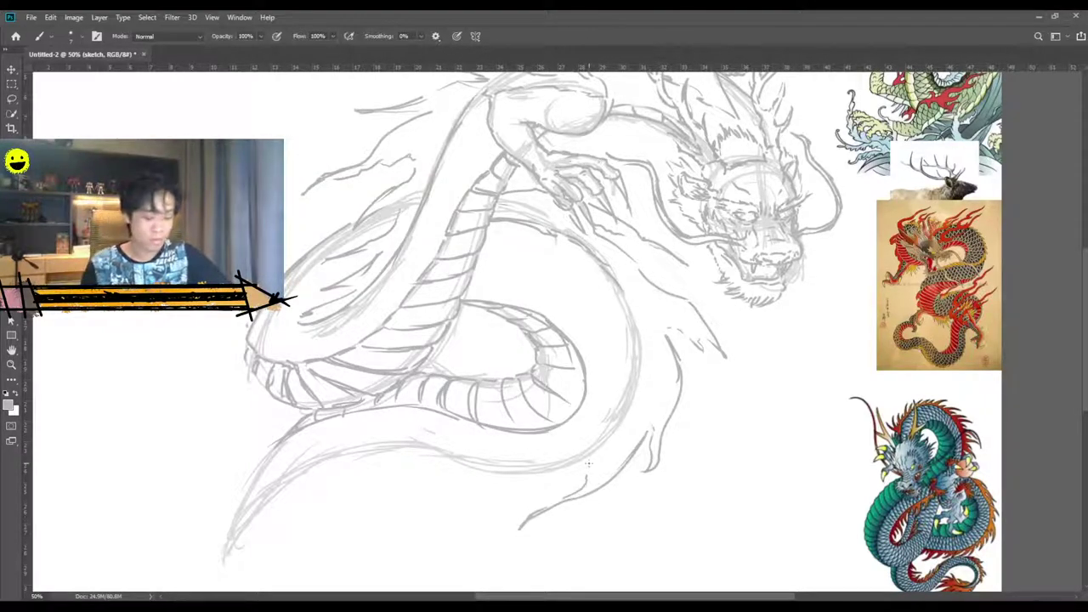
Continue the flame-like fringe with short pointed tufts along the underside of the loop toward the tail.
{"action": "scroll", "coordinate": [588, 464], "scroll_direction": "down", "scroll_amount": 1}
{"action": "left_click_drag", "start_coordinate": [570, 452], "coordinate": [435, 465]}
{"action": "left_click_drag", "start_coordinate": [449, 458], "coordinate": [501, 448]}
{"action": "mouse_move", "coordinate": [580, 451]}
{"action": "left_mouse_down"}
{"action": "mouse_move", "coordinate": [510, 465]}
{"action": "mouse_move", "coordinate": [466, 444]}
{"action": "mouse_move", "coordinate": [365, 442]}
{"action": "left_mouse_up"}
{"action": "mouse_move", "coordinate": [366, 441]}
{"action": "left_mouse_down"}
{"action": "mouse_move", "coordinate": [451, 429]}
{"action": "mouse_move", "coordinate": [378, 423]}
{"action": "mouse_move", "coordinate": [318, 444]}
{"action": "mouse_move", "coordinate": [293, 466]}
{"action": "left_mouse_up"}
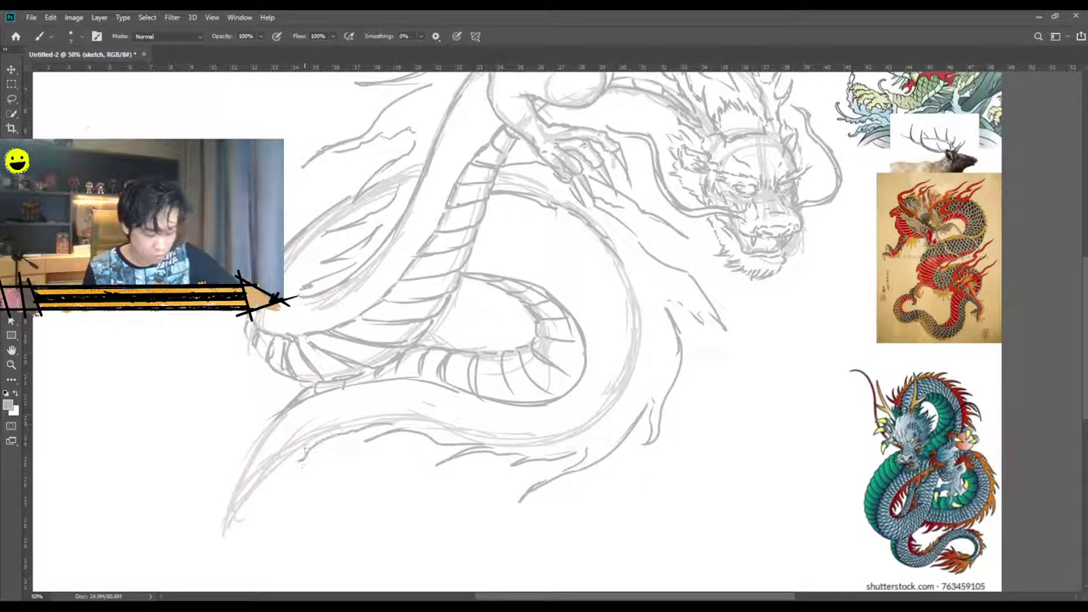
Examine the overall composition of the dragon sketch alongside the reference images.
{"action": "scroll", "coordinate": [329, 421], "scroll_direction": "down", "scroll_amount": 1}
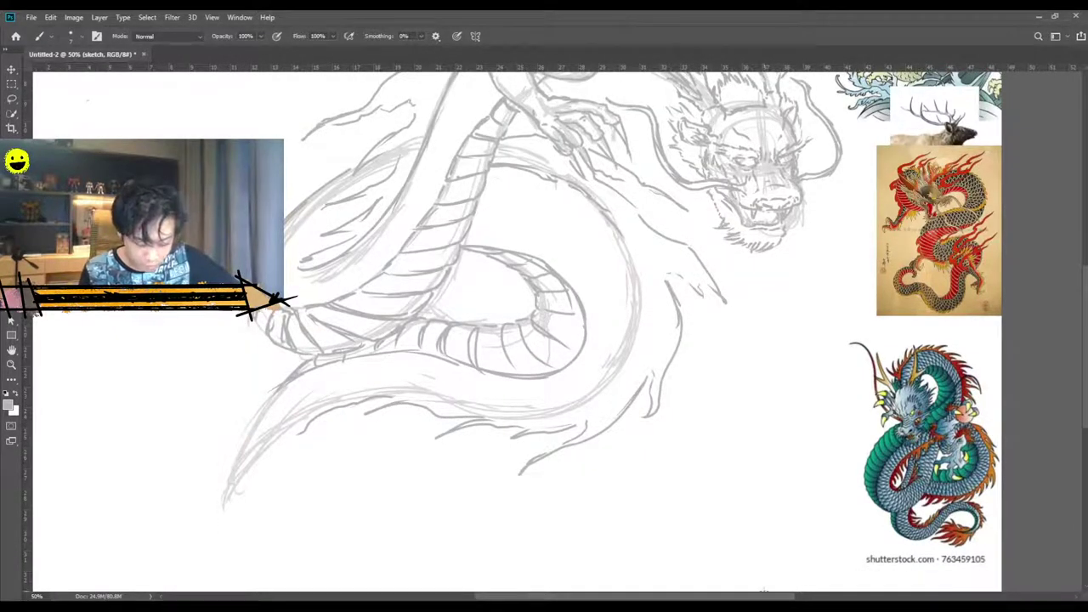
{"action": "left_click_drag", "start_coordinate": [728, 598], "coordinate": [761, 601]}
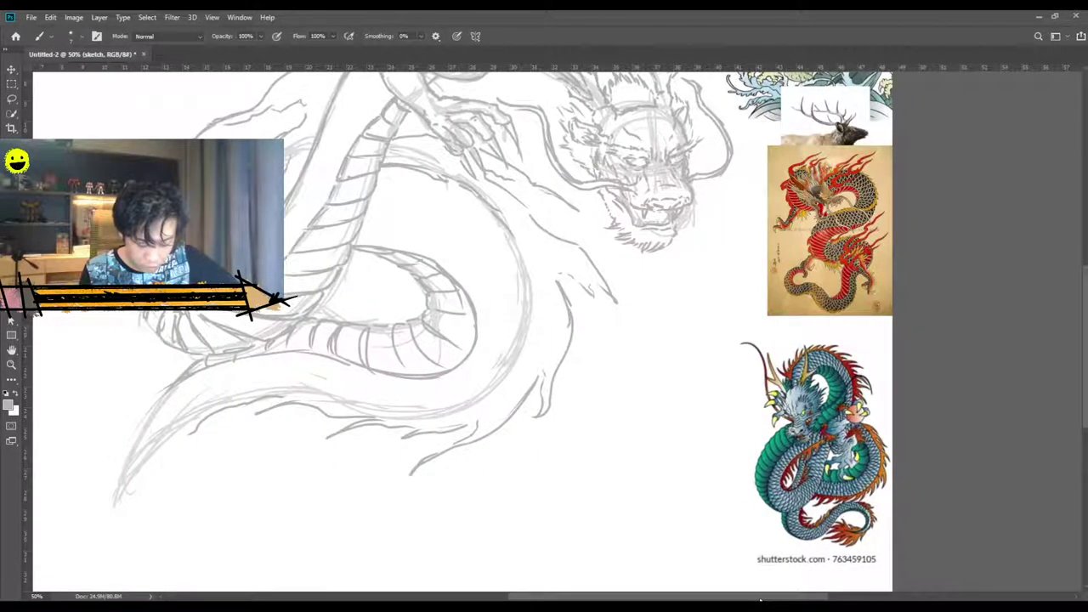
{"action": "scroll", "coordinate": [644, 498], "scroll_direction": "up", "scroll_amount": 3}
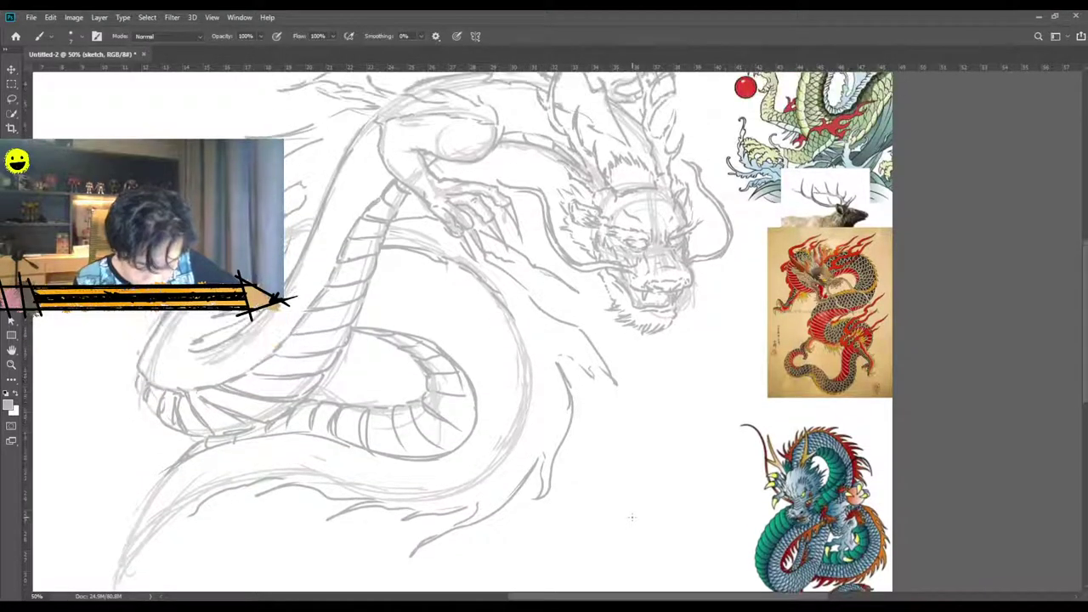
{"action": "scroll", "coordinate": [631, 517], "scroll_direction": "down", "scroll_amount": 3}
{"action": "scroll", "coordinate": [631, 517], "scroll_direction": "down", "scroll_amount": 1}
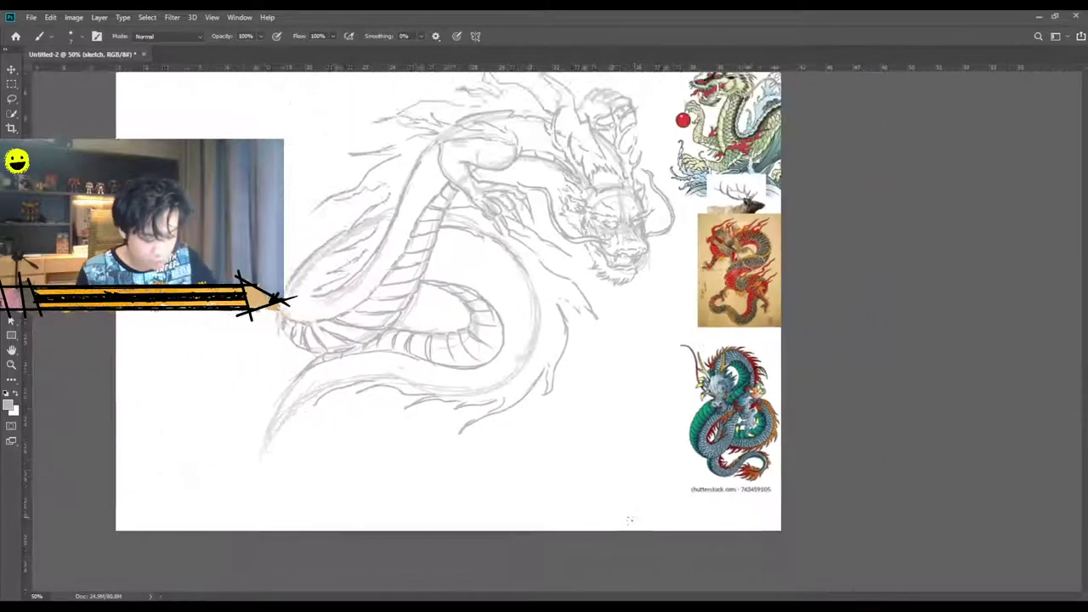
{"action": "scroll", "coordinate": [631, 517], "scroll_direction": "down", "scroll_amount": 2}
{"action": "scroll", "coordinate": [632, 516], "scroll_direction": "up", "scroll_amount": 1}
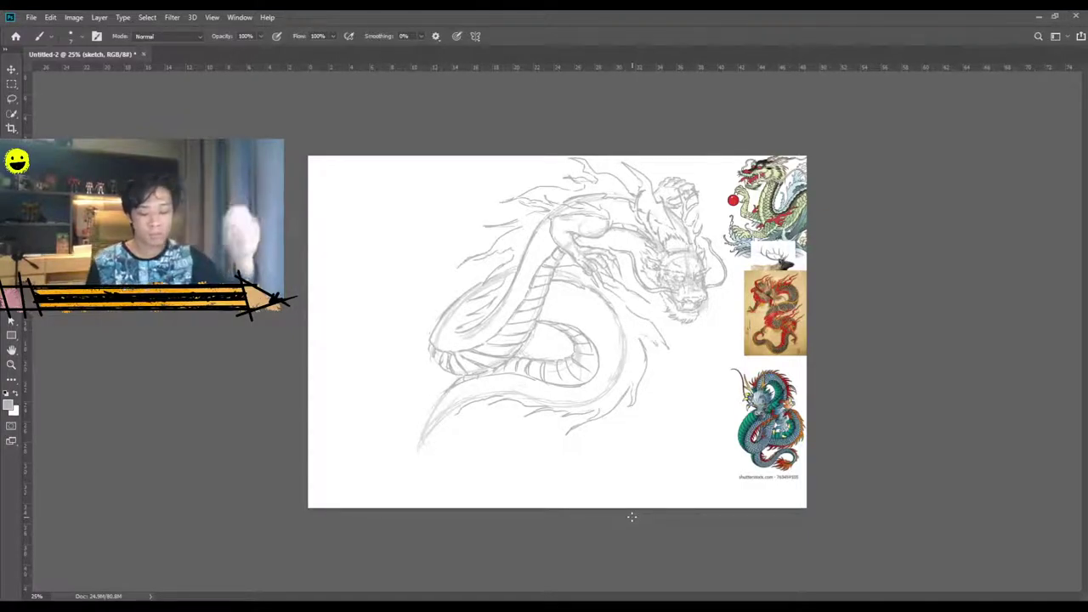
{"action": "key", "text": "ctrl+plus"}
{"action": "key", "text": "ctrl+plus"}
{"action": "key", "text": "ctrl+plus"}
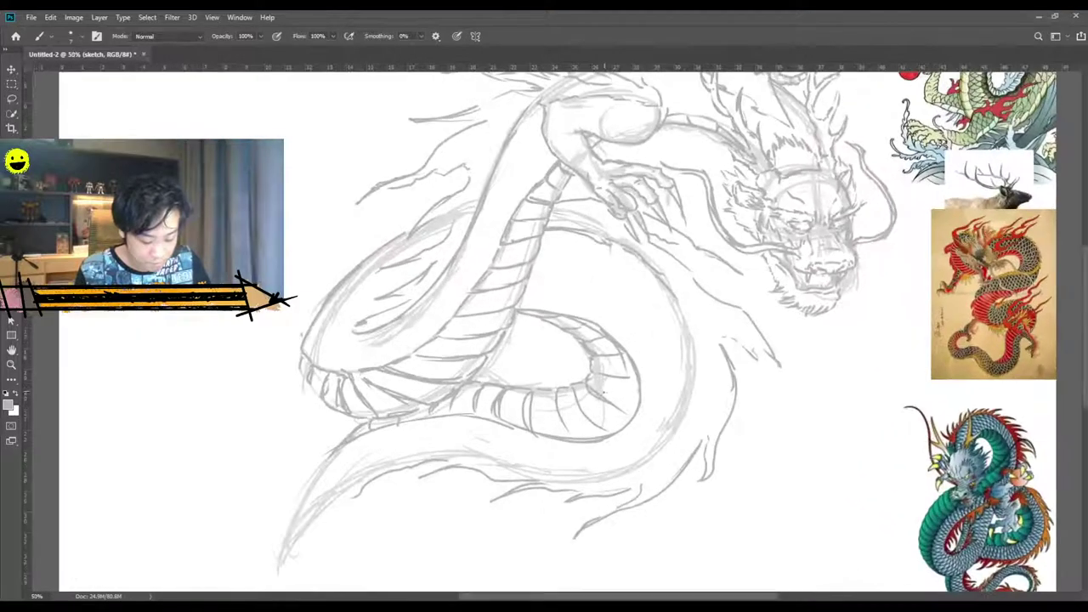
Rough in a bent hind leg with a clawed foot in light grey inside the rear coil.
{"action": "key", "text": "ctrl+minus"}
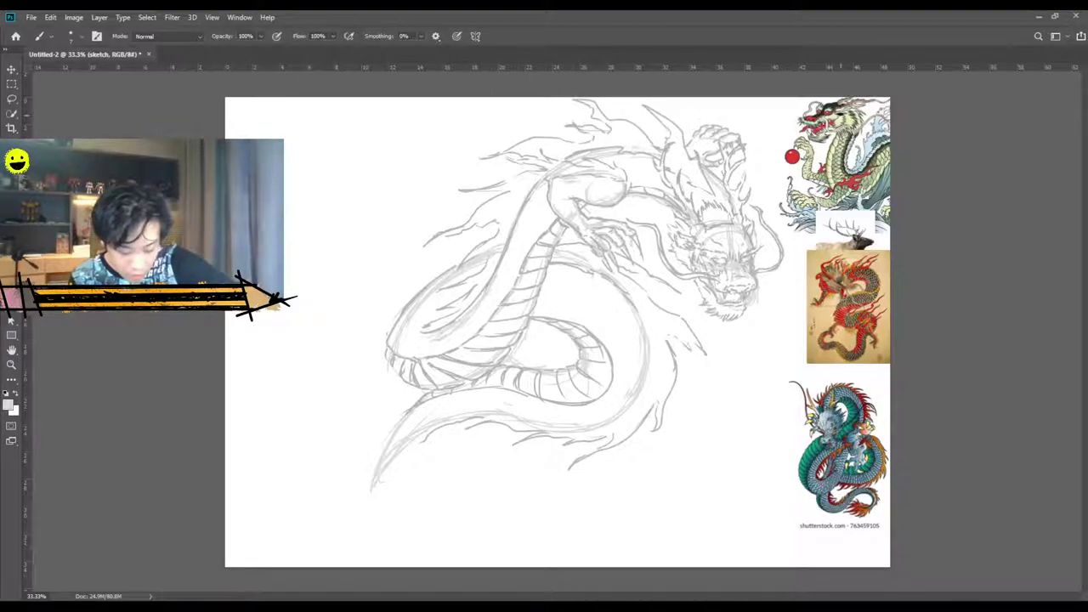
{"action": "left_click_drag", "start_coordinate": [582, 312], "coordinate": [580, 339]}
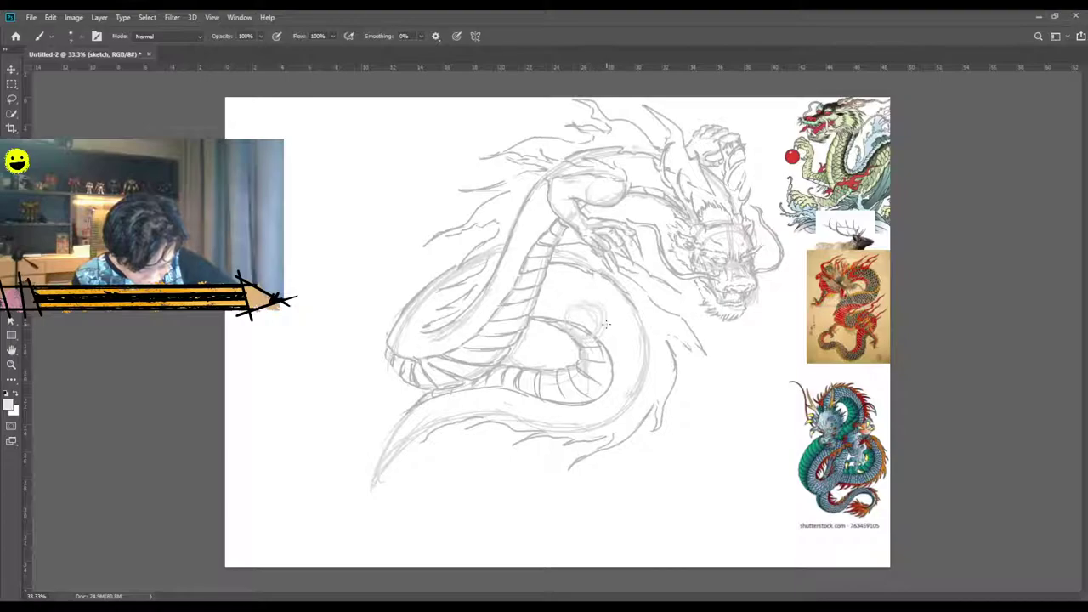
{"action": "left_click_drag", "start_coordinate": [606, 325], "coordinate": [608, 350]}
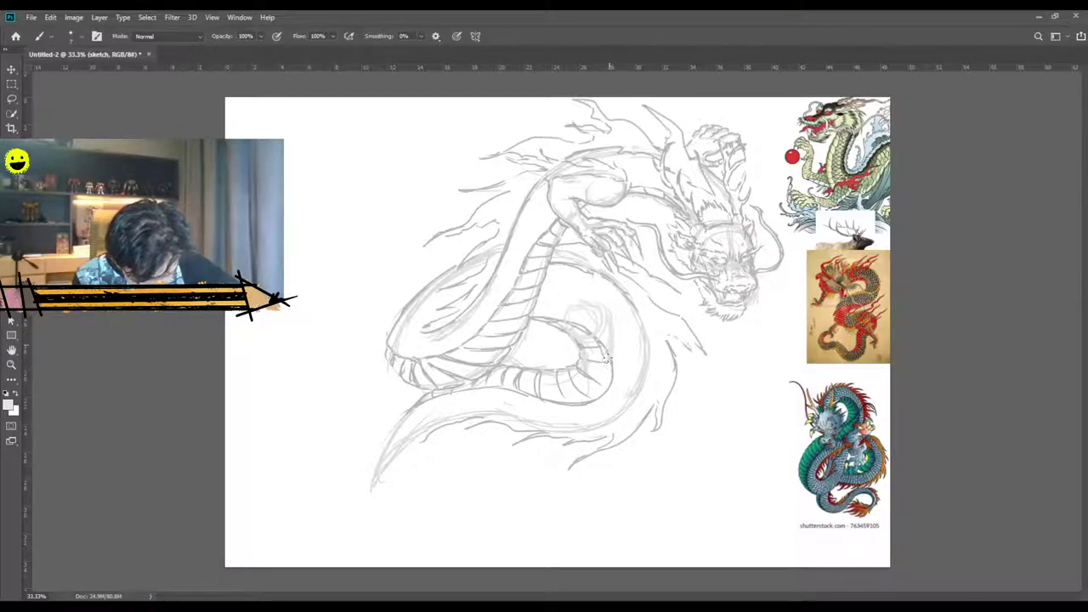
{"action": "mouse_move", "coordinate": [606, 364]}
{"action": "left_mouse_down"}
{"action": "mouse_move", "coordinate": [592, 387]}
{"action": "mouse_move", "coordinate": [558, 376]}
{"action": "mouse_move", "coordinate": [578, 363]}
{"action": "mouse_move", "coordinate": [572, 357]}
{"action": "mouse_move", "coordinate": [581, 366]}
{"action": "mouse_move", "coordinate": [550, 348]}
{"action": "mouse_move", "coordinate": [559, 372]}
{"action": "mouse_move", "coordinate": [546, 352]}
{"action": "mouse_move", "coordinate": [568, 382]}
{"action": "left_mouse_up"}
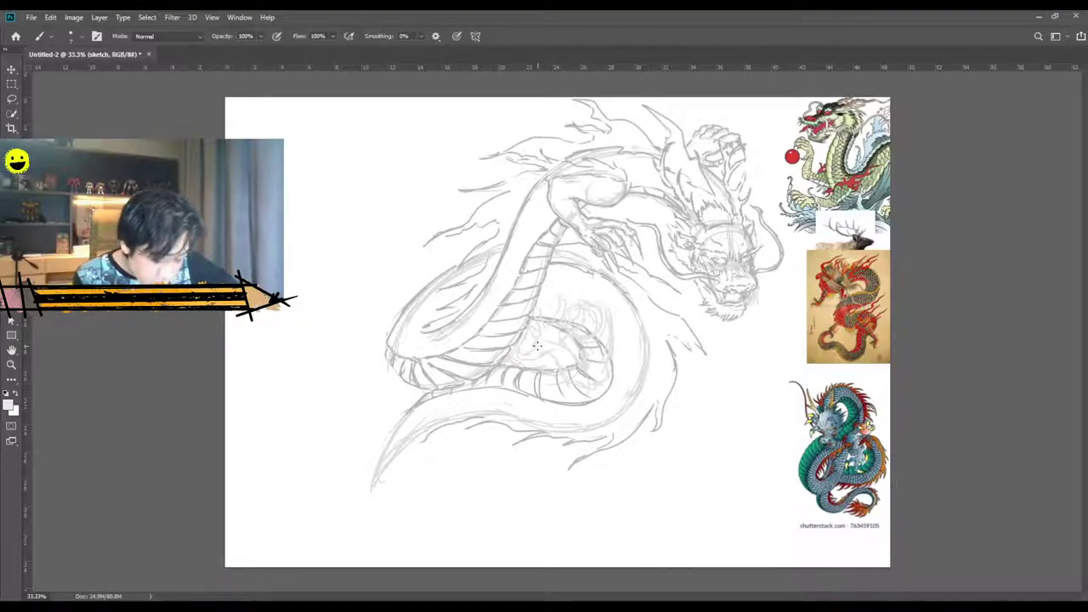
Erase the rear coil's contour and belly plate lines where they overlap the roughed-in hind leg and foot.
{"action": "key", "text": "ctrl+plus"}
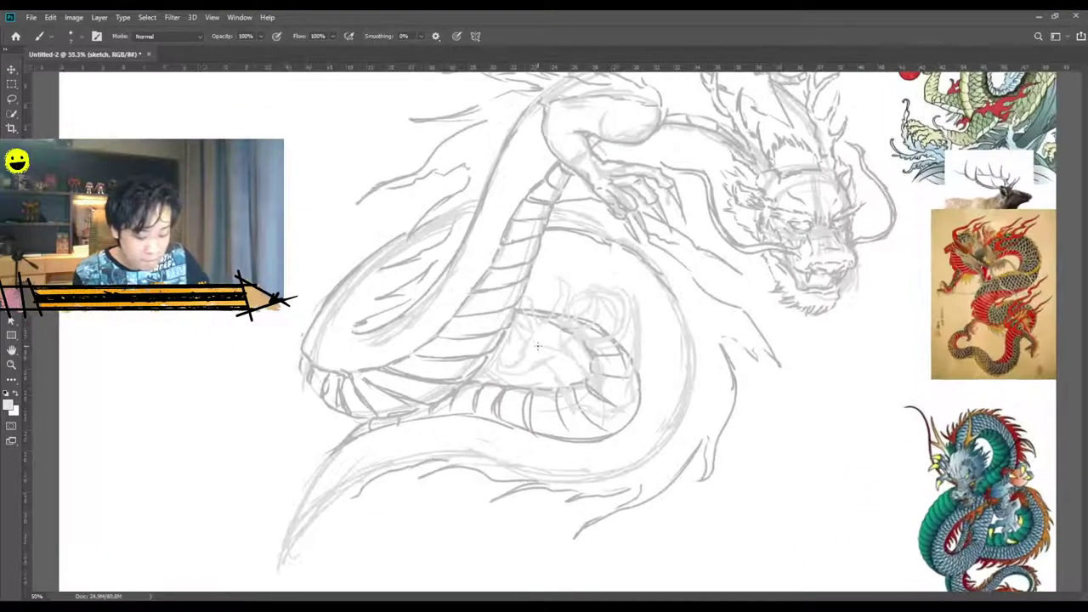
{"action": "scroll", "coordinate": [537, 345], "scroll_direction": "up", "scroll_amount": 1}
{"action": "scroll", "coordinate": [544, 331], "scroll_direction": "right", "scroll_amount": 5}
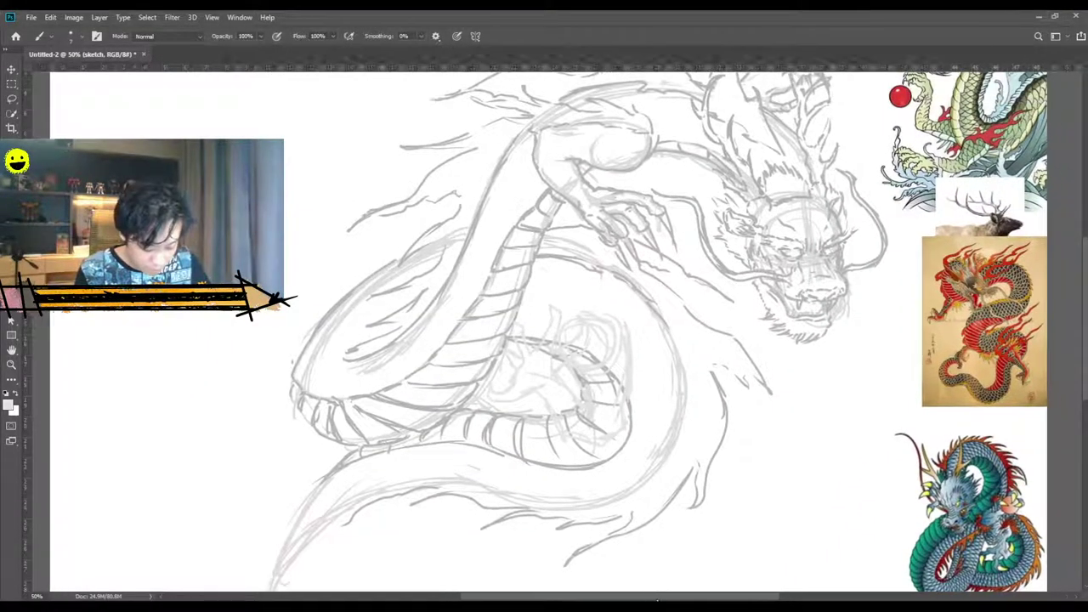
{"action": "key", "text": "ctrl+plus"}
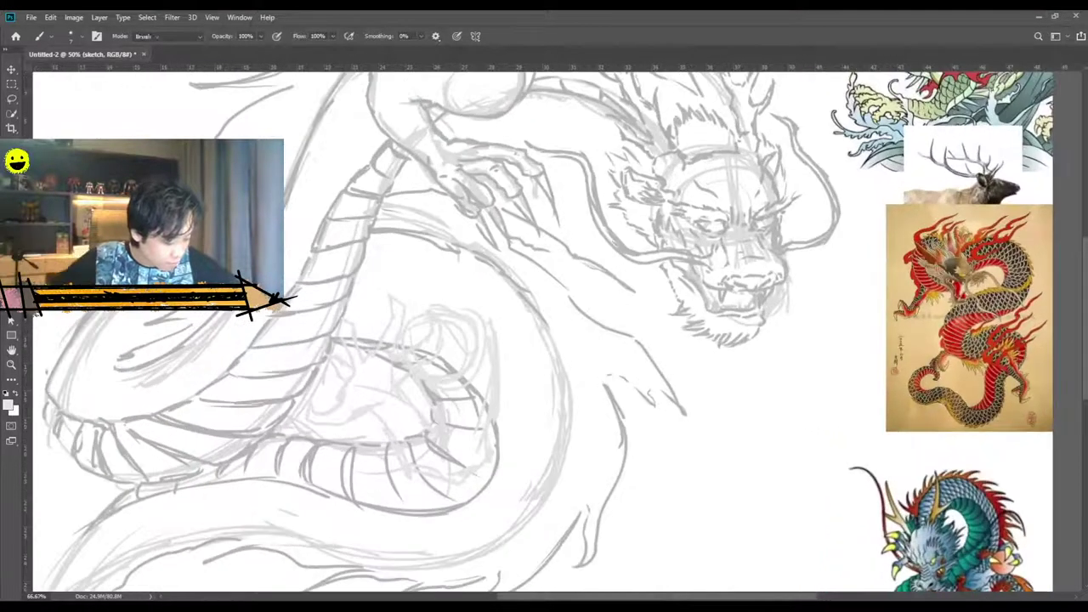
{"action": "key", "text": "e"}
{"action": "mouse_move", "coordinate": [436, 335]}
{"action": "left_mouse_down"}
{"action": "mouse_move", "coordinate": [464, 350]}
{"action": "mouse_move", "coordinate": [445, 374]}
{"action": "mouse_move", "coordinate": [430, 360]}
{"action": "mouse_move", "coordinate": [477, 366]}
{"action": "mouse_move", "coordinate": [472, 443]}
{"action": "mouse_move", "coordinate": [440, 462]}
{"action": "mouse_move", "coordinate": [397, 420]}
{"action": "mouse_move", "coordinate": [435, 464]}
{"action": "mouse_move", "coordinate": [438, 444]}
{"action": "mouse_move", "coordinate": [388, 389]}
{"action": "mouse_move", "coordinate": [359, 386]}
{"action": "mouse_move", "coordinate": [402, 387]}
{"action": "mouse_move", "coordinate": [437, 298]}
{"action": "mouse_move", "coordinate": [419, 312]}
{"action": "mouse_move", "coordinate": [461, 341]}
{"action": "mouse_move", "coordinate": [460, 305]}
{"action": "mouse_move", "coordinate": [459, 422]}
{"action": "left_mouse_up"}
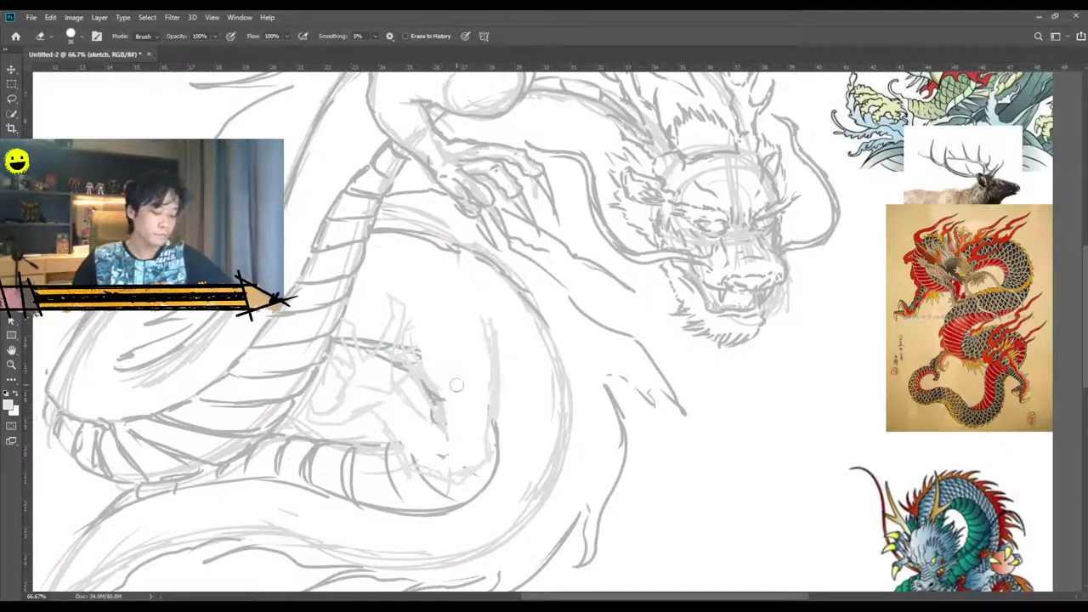
{"action": "mouse_move", "coordinate": [348, 340]}
{"action": "left_mouse_down"}
{"action": "mouse_move", "coordinate": [375, 319]}
{"action": "mouse_move", "coordinate": [374, 366]}
{"action": "mouse_move", "coordinate": [393, 314]}
{"action": "left_mouse_up"}
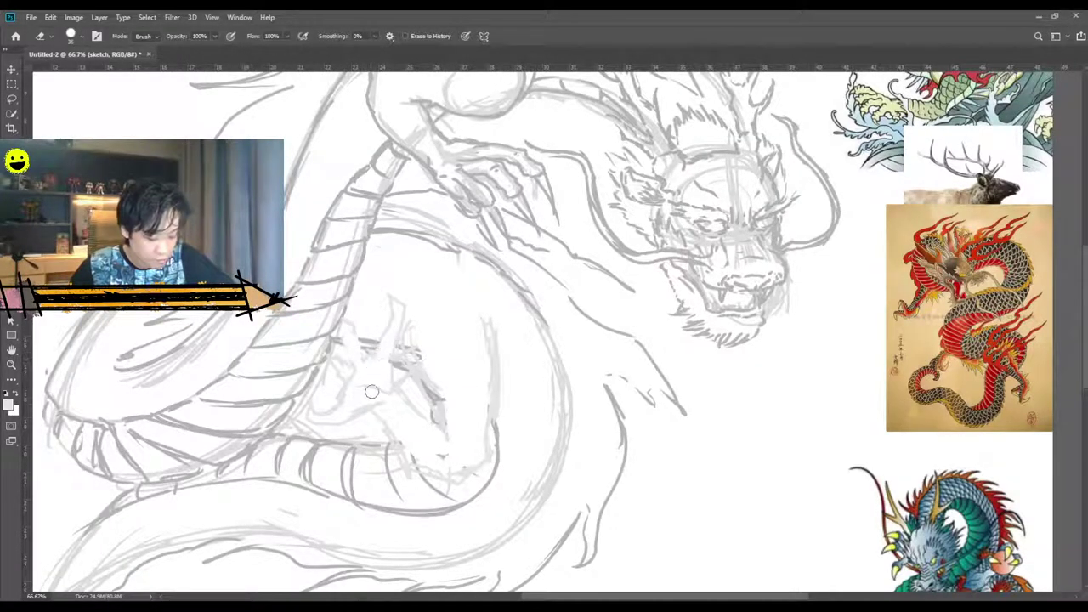
{"action": "mouse_move", "coordinate": [353, 390]}
{"action": "left_mouse_down"}
{"action": "mouse_move", "coordinate": [441, 327]}
{"action": "mouse_move", "coordinate": [344, 367]}
{"action": "mouse_move", "coordinate": [383, 374]}
{"action": "mouse_move", "coordinate": [460, 314]}
{"action": "left_mouse_up"}
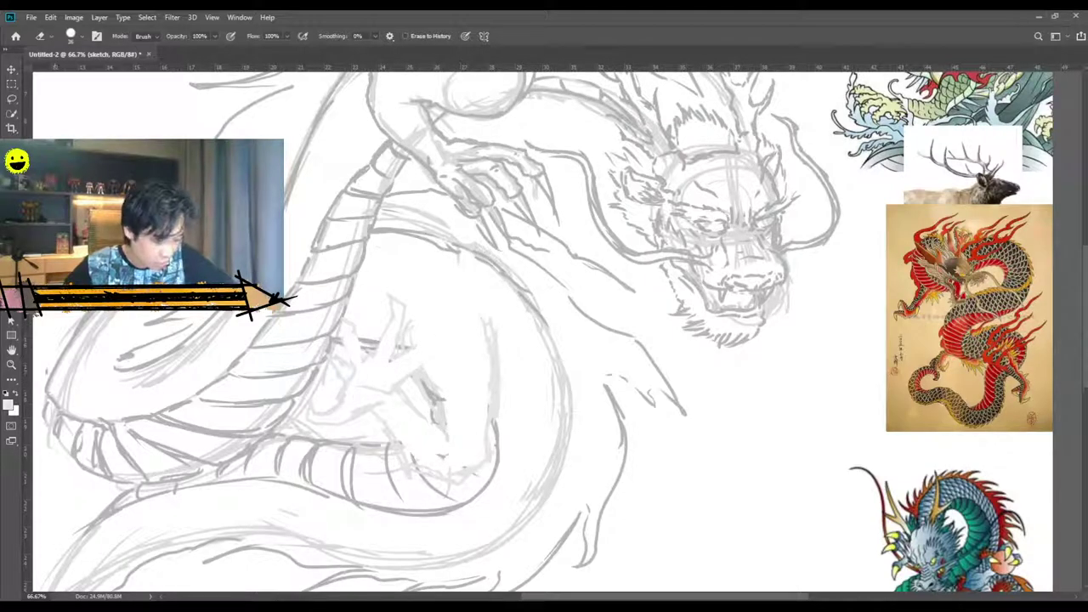
Sample the darker sketch grey and outline the palm and toes of the hind foot.
{"action": "key", "text": "b"}
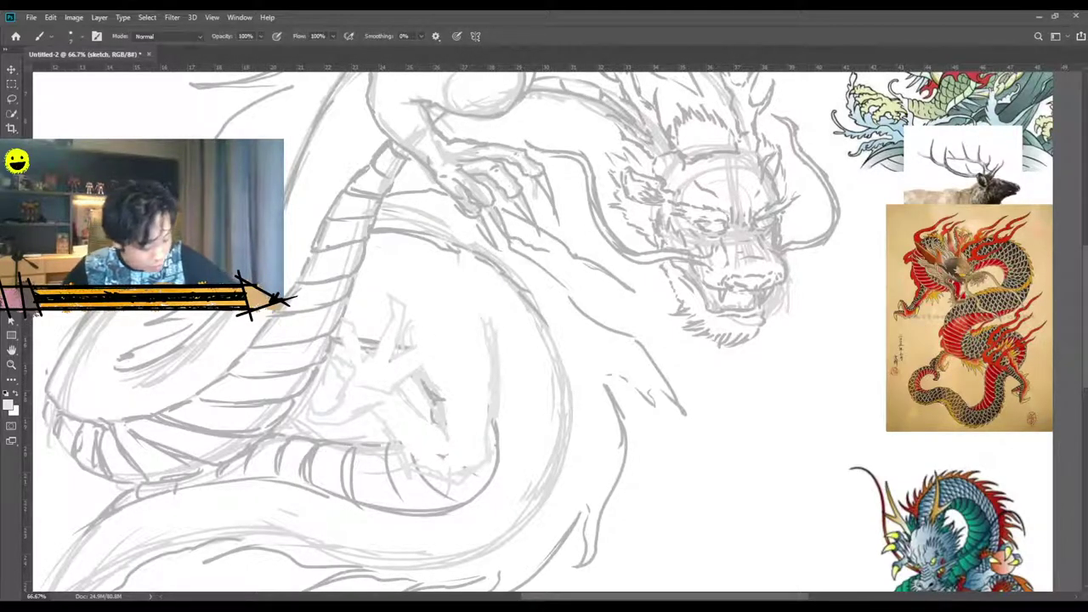
{"action": "left_click", "coordinate": [314, 263], "text": "alt"}
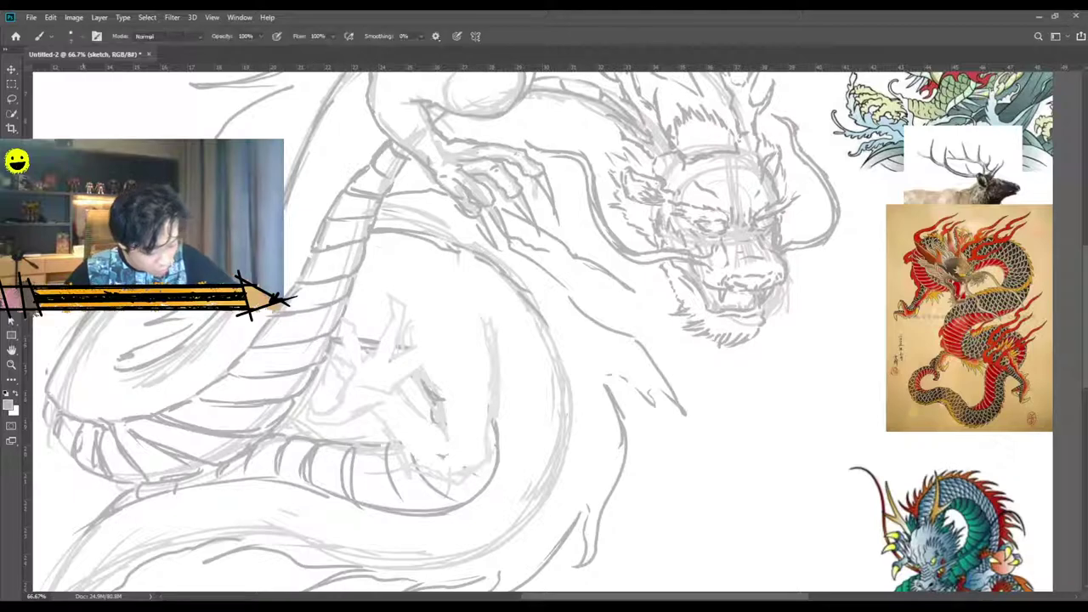
{"action": "mouse_move", "coordinate": [392, 361]}
{"action": "left_mouse_down"}
{"action": "mouse_move", "coordinate": [422, 346]}
{"action": "mouse_move", "coordinate": [404, 350]}
{"action": "mouse_move", "coordinate": [420, 357]}
{"action": "mouse_move", "coordinate": [406, 377]}
{"action": "mouse_move", "coordinate": [350, 417]}
{"action": "mouse_move", "coordinate": [312, 399]}
{"action": "mouse_move", "coordinate": [315, 412]}
{"action": "mouse_move", "coordinate": [345, 399]}
{"action": "mouse_move", "coordinate": [348, 328]}
{"action": "mouse_move", "coordinate": [349, 371]}
{"action": "mouse_move", "coordinate": [393, 319]}
{"action": "mouse_move", "coordinate": [404, 322]}
{"action": "mouse_move", "coordinate": [393, 320]}
{"action": "mouse_move", "coordinate": [391, 358]}
{"action": "mouse_move", "coordinate": [429, 353]}
{"action": "left_mouse_up"}
{"action": "key", "text": "ctrl+z"}
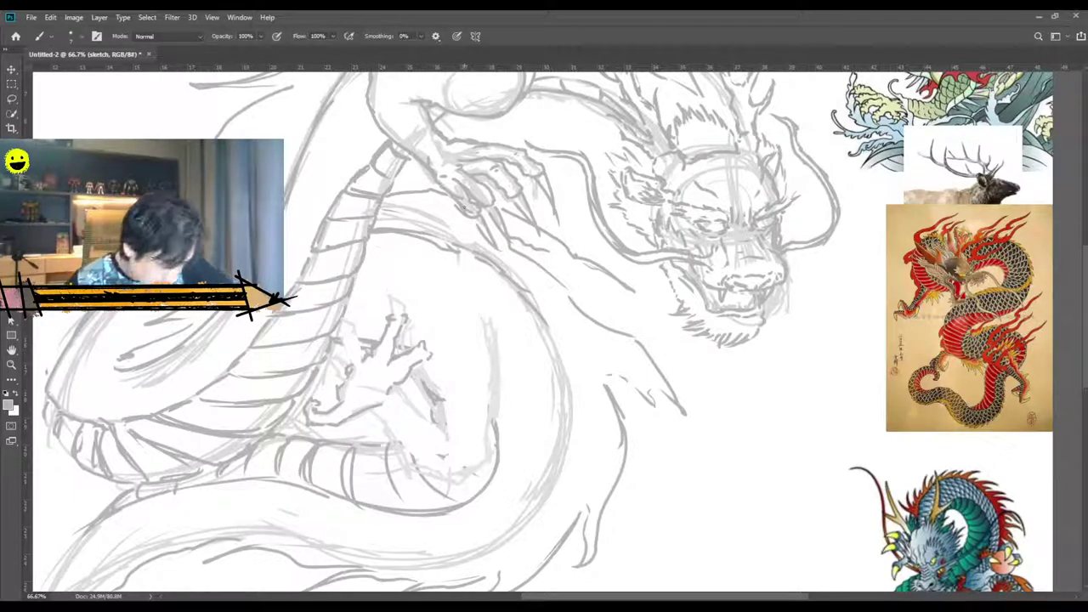
Draw sharp, pointed claws on the tips of the hind foot's toes.
{"action": "mouse_move", "coordinate": [361, 340]}
{"action": "left_mouse_down"}
{"action": "mouse_move", "coordinate": [342, 368]}
{"action": "mouse_move", "coordinate": [353, 349]}
{"action": "mouse_move", "coordinate": [332, 338]}
{"action": "left_mouse_up"}
{"action": "mouse_move", "coordinate": [396, 316]}
{"action": "left_mouse_down"}
{"action": "mouse_move", "coordinate": [405, 320]}
{"action": "mouse_move", "coordinate": [393, 289]}
{"action": "left_mouse_up"}
{"action": "mouse_move", "coordinate": [426, 343]}
{"action": "left_mouse_down"}
{"action": "mouse_move", "coordinate": [450, 323]}
{"action": "mouse_move", "coordinate": [445, 332]}
{"action": "left_mouse_up"}
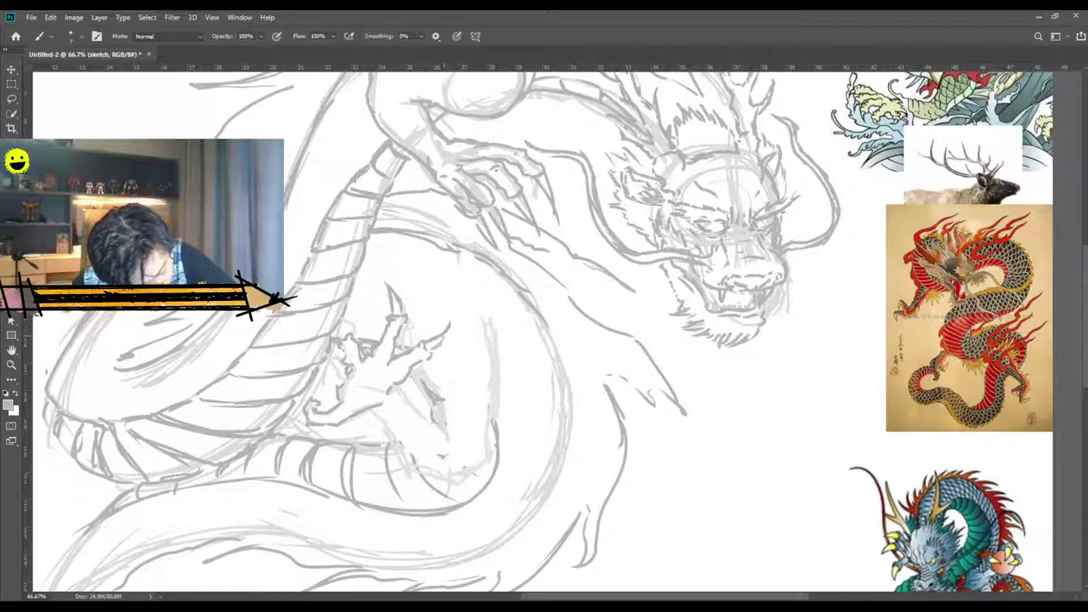
{"action": "mouse_move", "coordinate": [350, 337]}
{"action": "left_mouse_down"}
{"action": "mouse_move", "coordinate": [342, 318]}
{"action": "mouse_move", "coordinate": [338, 338]}
{"action": "left_mouse_up"}
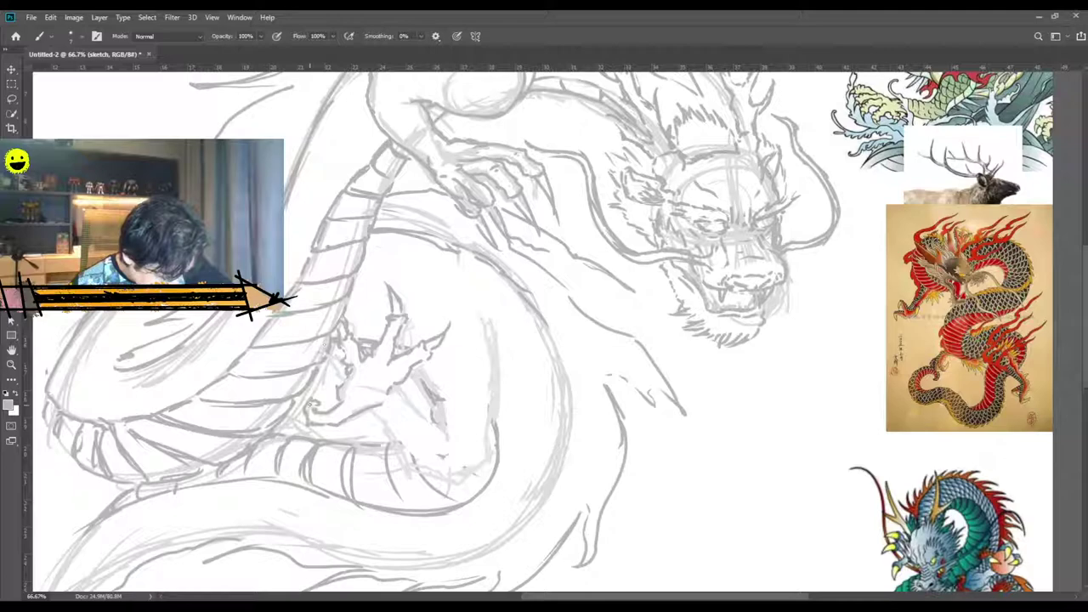
{"action": "mouse_move", "coordinate": [316, 403]}
{"action": "left_mouse_down"}
{"action": "mouse_move", "coordinate": [334, 379]}
{"action": "mouse_move", "coordinate": [307, 406]}
{"action": "mouse_move", "coordinate": [315, 399]}
{"action": "left_mouse_up"}
{"action": "key", "text": "e"}
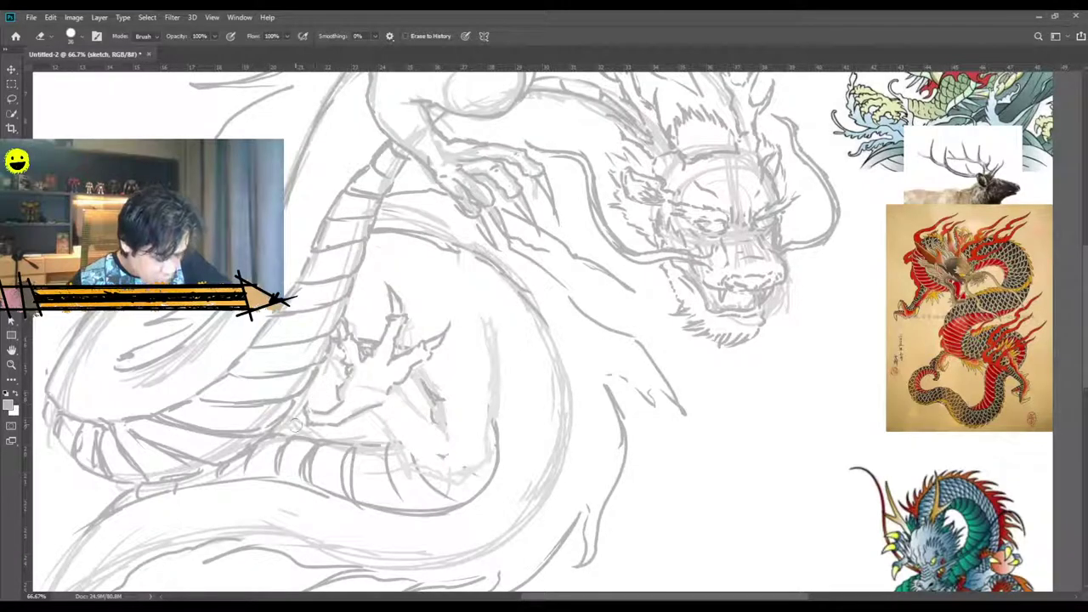
{"action": "key", "text": "s"}
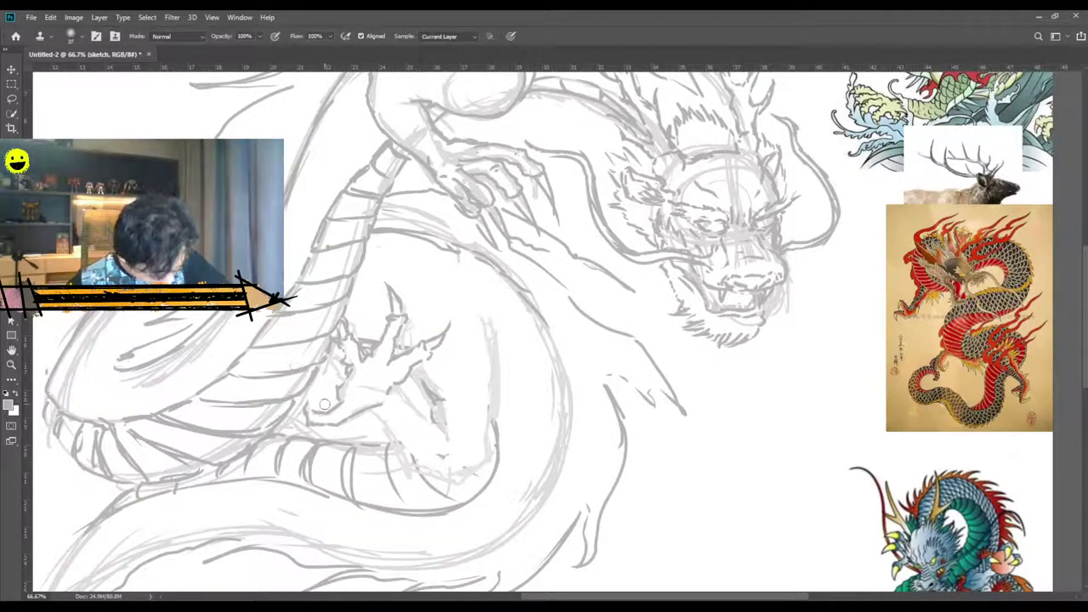
{"action": "key", "text": "j"}
{"action": "key", "text": "b"}
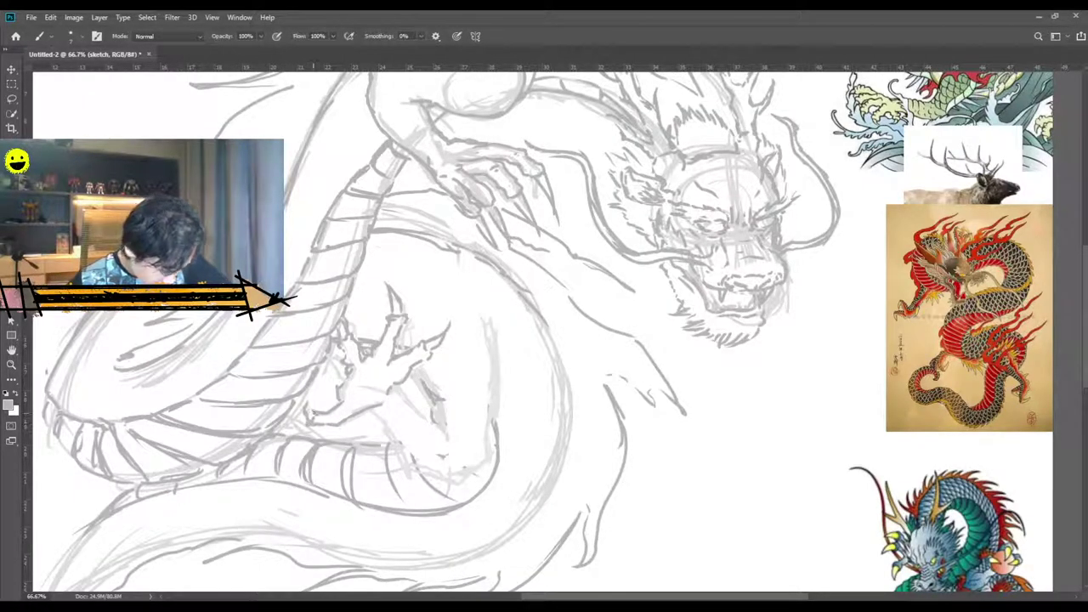
{"action": "left_click_drag", "start_coordinate": [308, 421], "coordinate": [303, 397]}
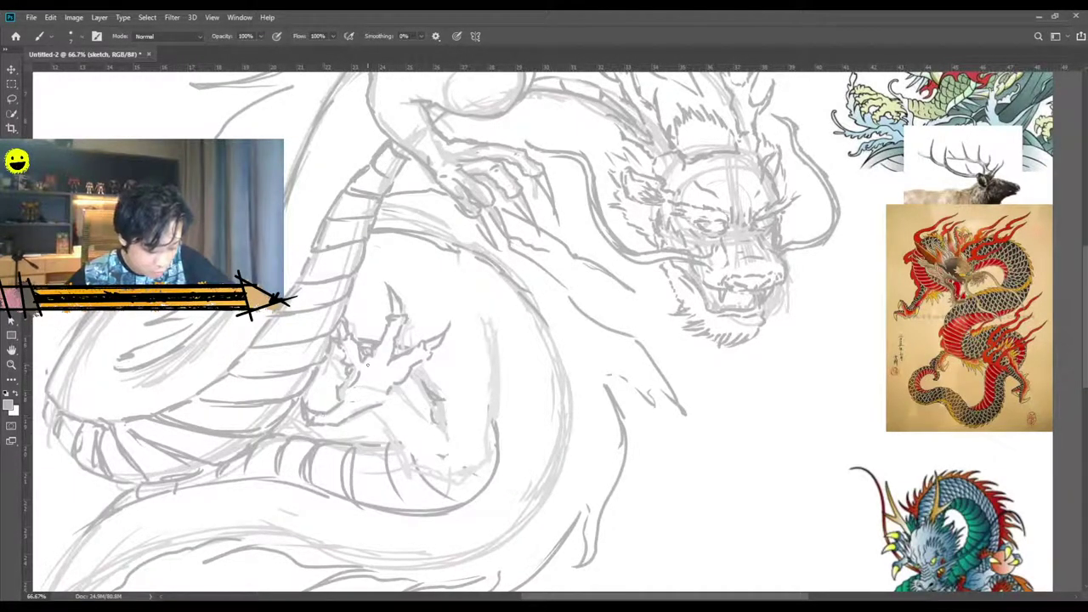
Darken the hind leg's ankle, heel and thigh contours where it emerges from the rear coil, and add a short accent line on the foot.
{"action": "mouse_move", "coordinate": [373, 413]}
{"action": "left_mouse_down"}
{"action": "mouse_move", "coordinate": [396, 453]}
{"action": "mouse_move", "coordinate": [441, 473]}
{"action": "left_mouse_up"}
{"action": "mouse_move", "coordinate": [395, 390]}
{"action": "left_mouse_down"}
{"action": "mouse_move", "coordinate": [415, 407]}
{"action": "mouse_move", "coordinate": [411, 374]}
{"action": "mouse_move", "coordinate": [444, 429]}
{"action": "left_mouse_up"}
{"action": "left_click_drag", "start_coordinate": [476, 309], "coordinate": [490, 408]}
{"action": "mouse_move", "coordinate": [488, 371]}
{"action": "left_mouse_down"}
{"action": "mouse_move", "coordinate": [490, 449]}
{"action": "mouse_move", "coordinate": [445, 480]}
{"action": "left_mouse_up"}
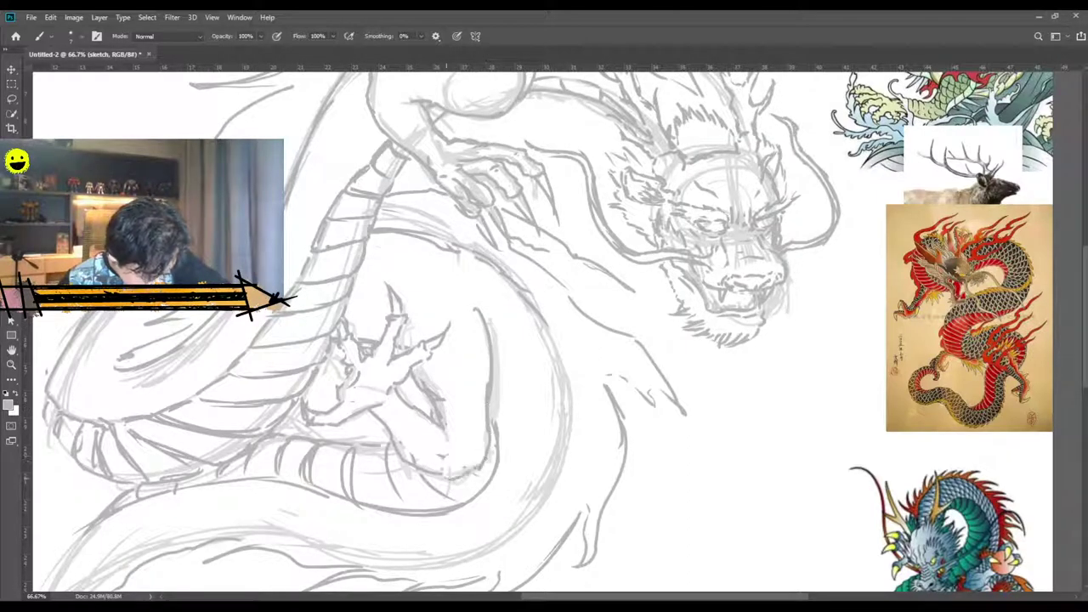
{"action": "left_click_drag", "start_coordinate": [490, 328], "coordinate": [494, 380]}
{"action": "left_click_drag", "start_coordinate": [473, 306], "coordinate": [491, 360]}
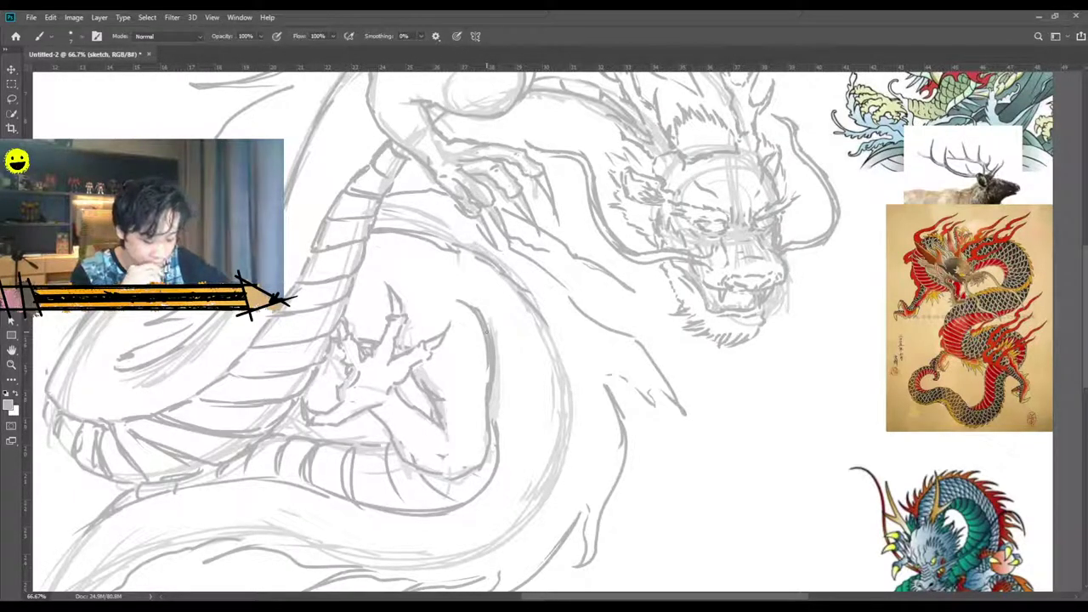
{"action": "left_click_drag", "start_coordinate": [403, 328], "coordinate": [410, 350]}
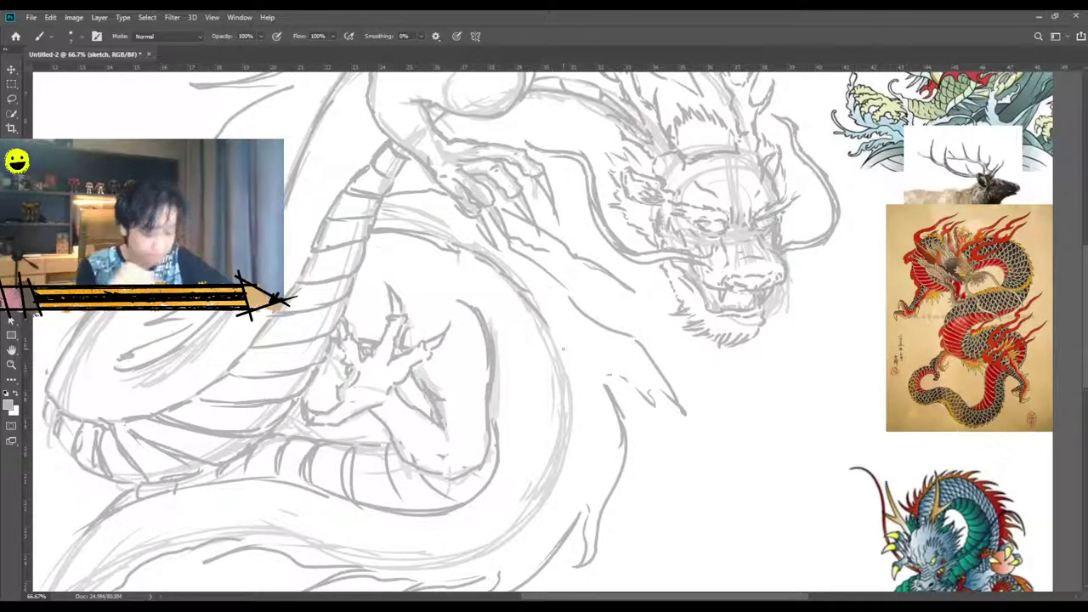
{"action": "scroll", "coordinate": [413, 247], "scroll_direction": "down", "scroll_amount": 2}
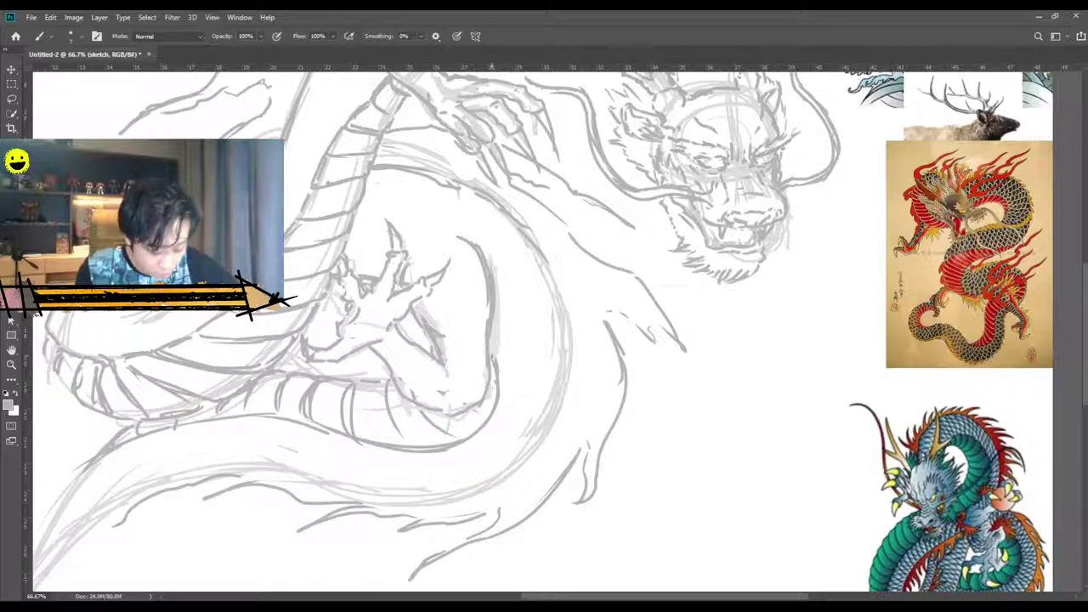
Draw flame-like fur strands along the back of the hind leg, from the upper thigh down to below the heel.
{"action": "mouse_move", "coordinate": [496, 357]}
{"action": "left_mouse_down"}
{"action": "mouse_move", "coordinate": [482, 447]}
{"action": "mouse_move", "coordinate": [456, 461]}
{"action": "left_mouse_up"}
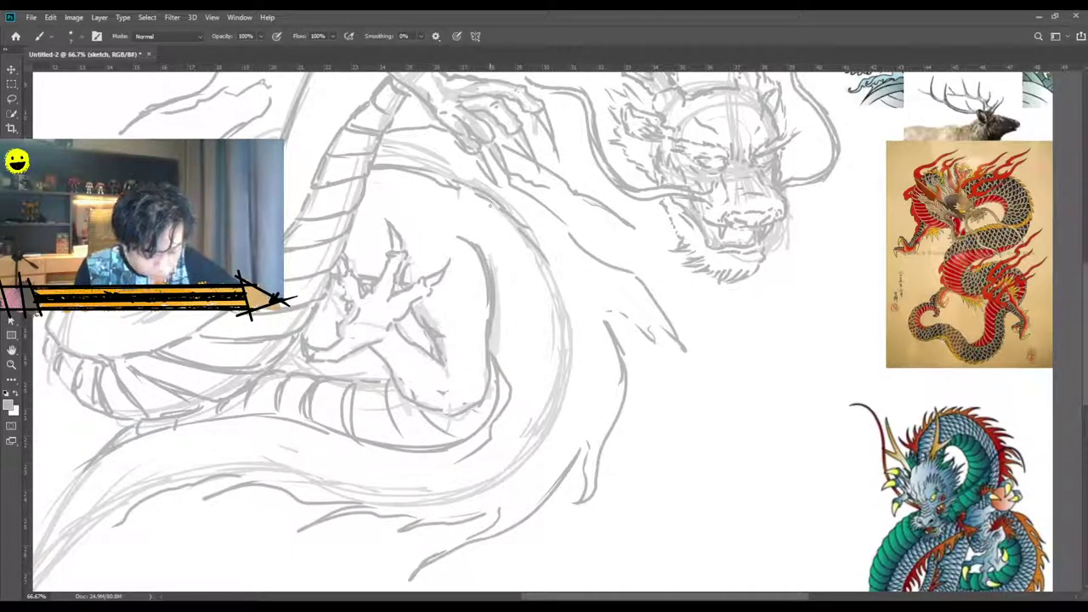
{"action": "scroll", "coordinate": [490, 205], "scroll_direction": "up", "scroll_amount": 3}
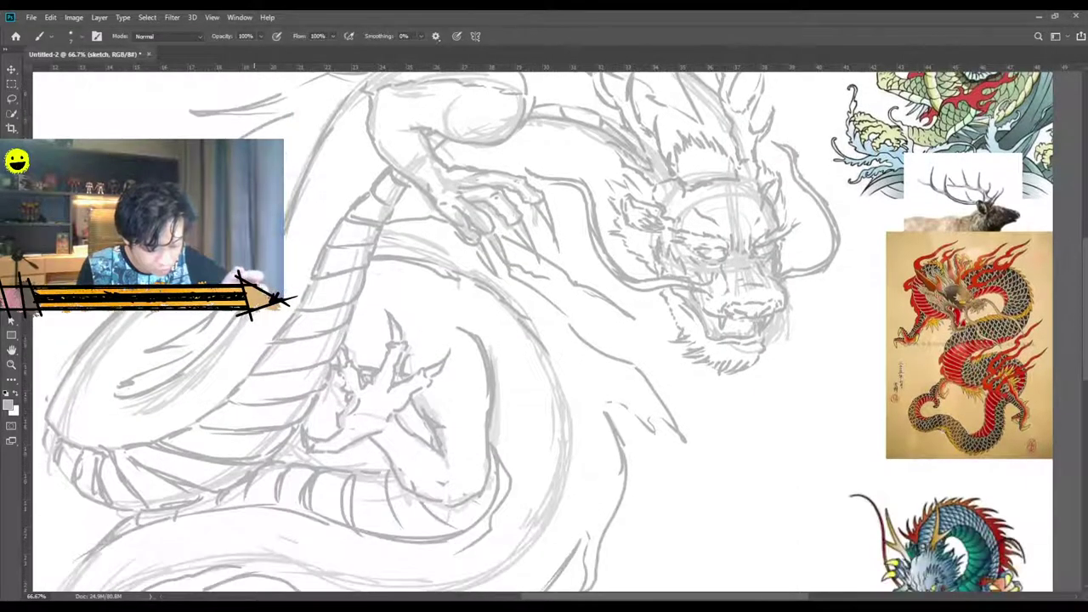
{"action": "scroll", "coordinate": [476, 332], "scroll_direction": "up", "scroll_amount": 3}
{"action": "scroll", "coordinate": [476, 331], "scroll_direction": "down", "scroll_amount": 4}
{"action": "mouse_move", "coordinate": [464, 294]}
{"action": "left_mouse_down"}
{"action": "mouse_move", "coordinate": [524, 362]}
{"action": "mouse_move", "coordinate": [505, 379]}
{"action": "mouse_move", "coordinate": [503, 459]}
{"action": "left_mouse_up"}
Erase the rear coil's contour and belly plate lines where they overlap the new fur beneath the hind leg.
{"action": "key", "text": "e"}
{"action": "mouse_move", "coordinate": [498, 409]}
{"action": "left_mouse_down"}
{"action": "mouse_move", "coordinate": [493, 452]}
{"action": "mouse_move", "coordinate": [466, 486]}
{"action": "left_mouse_up"}
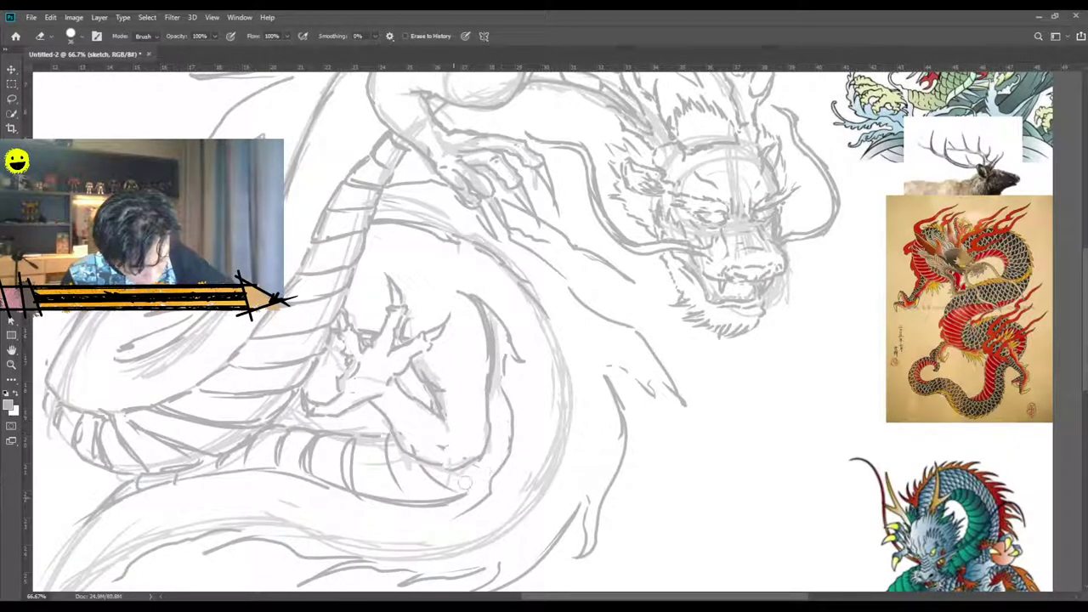
{"action": "scroll", "coordinate": [403, 512], "scroll_direction": "down", "scroll_amount": 1}
{"action": "left_click_drag", "start_coordinate": [400, 509], "coordinate": [400, 472]}
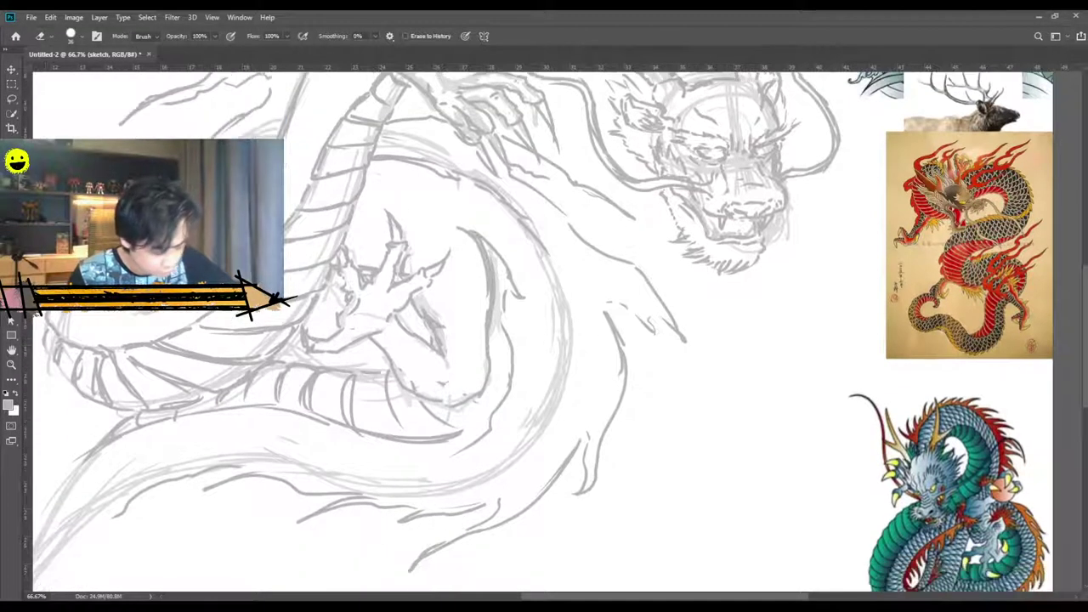
Redraw the lower fur strand behind the hind leg as a pointed tuft, erasing the old strand line.
{"action": "key", "text": "b"}
{"action": "left_click_drag", "start_coordinate": [502, 304], "coordinate": [519, 406]}
{"action": "key", "text": "e"}
{"action": "mouse_move", "coordinate": [509, 340]}
{"action": "left_mouse_down"}
{"action": "mouse_move", "coordinate": [530, 391]}
{"action": "mouse_move", "coordinate": [518, 415]}
{"action": "left_mouse_up"}
{"action": "key", "text": "b"}
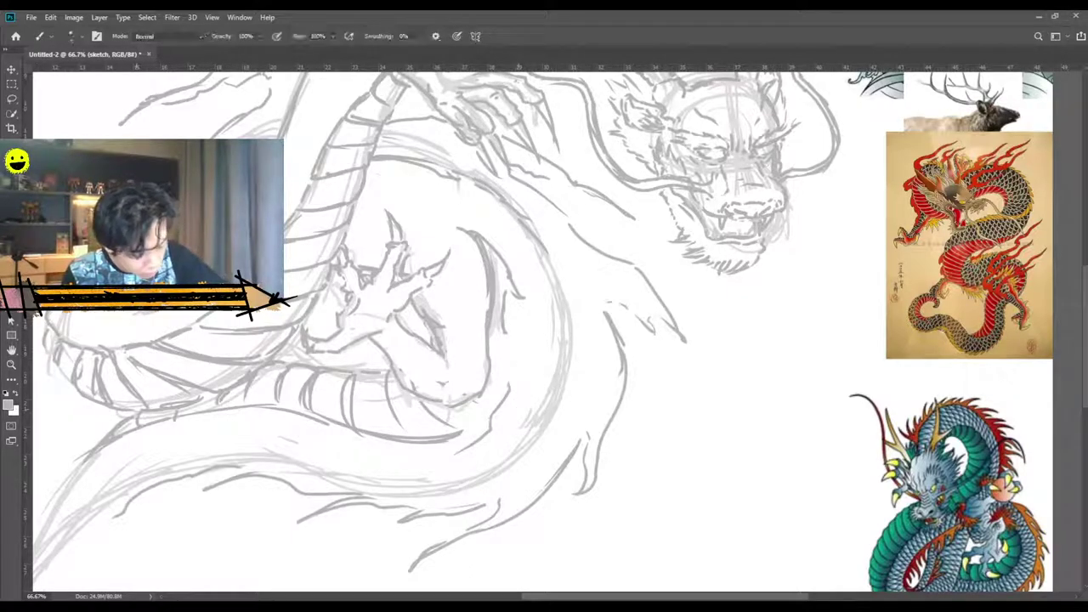
{"action": "mouse_move", "coordinate": [500, 321]}
{"action": "left_mouse_down"}
{"action": "mouse_move", "coordinate": [521, 362]}
{"action": "mouse_move", "coordinate": [520, 399]}
{"action": "left_mouse_up"}
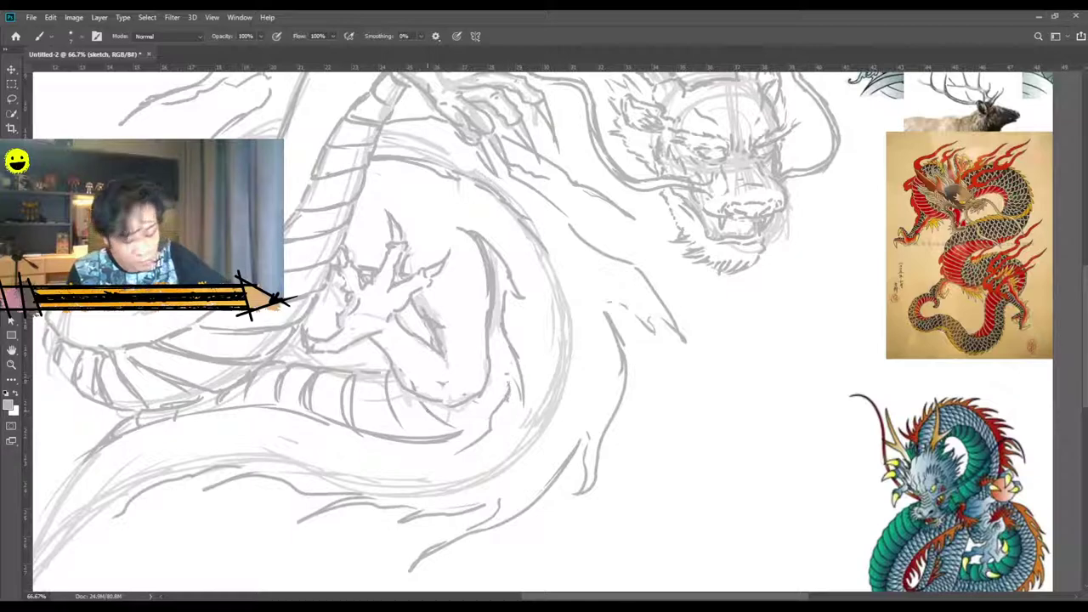
Add pointed fur strands under the hind leg's heel, sweeping back across the belly plates of the coil.
{"action": "left_click_drag", "start_coordinate": [469, 449], "coordinate": [450, 466]}
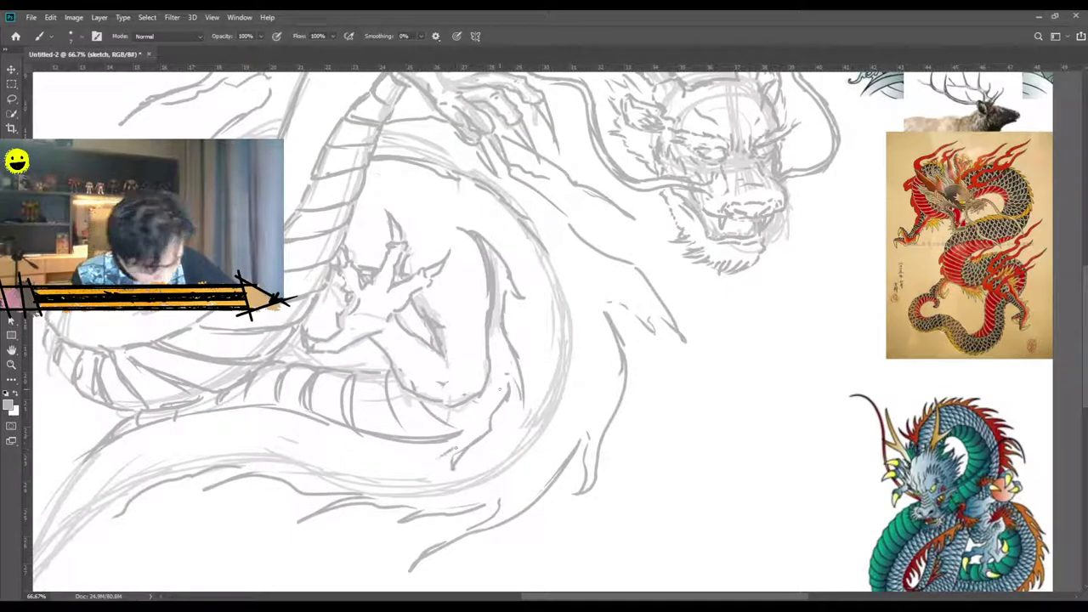
{"action": "mouse_move", "coordinate": [435, 410]}
{"action": "left_mouse_down"}
{"action": "mouse_move", "coordinate": [347, 465]}
{"action": "mouse_move", "coordinate": [425, 444]}
{"action": "left_mouse_up"}
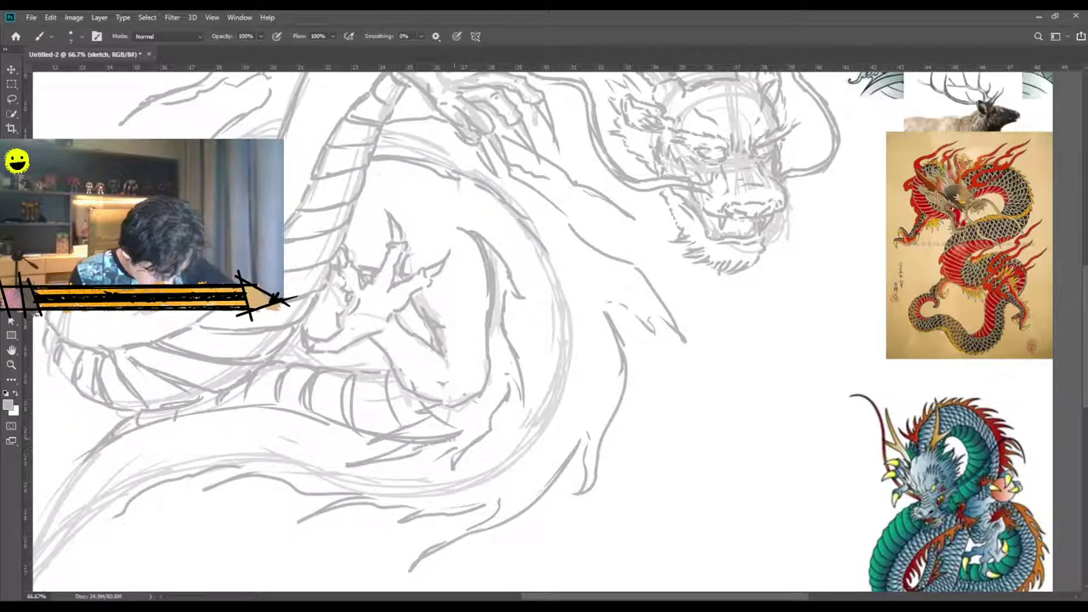
{"action": "scroll", "coordinate": [427, 427], "scroll_direction": "down", "scroll_amount": 1}
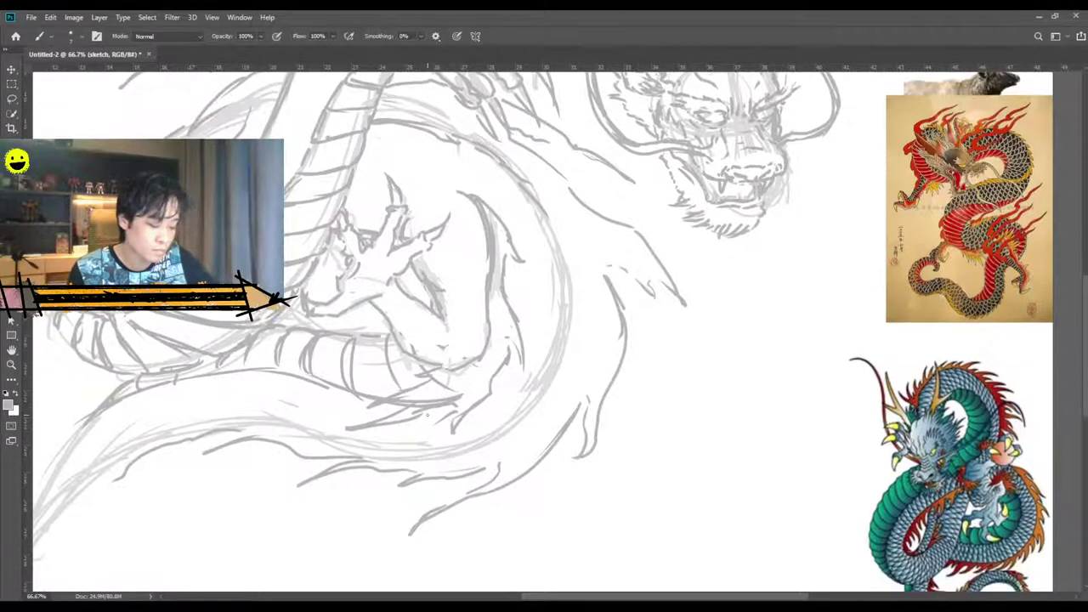
Erase the coil line crossing the heel fur and fill the gap with short, spiky strands.
{"action": "key", "text": "ctrl+plus"}
{"action": "key", "text": "ctrl+minus"}
{"action": "key", "text": "ctrl+minus"}
{"action": "key", "text": "ctrl+minus"}
{"action": "key", "text": "ctrl+minus"}
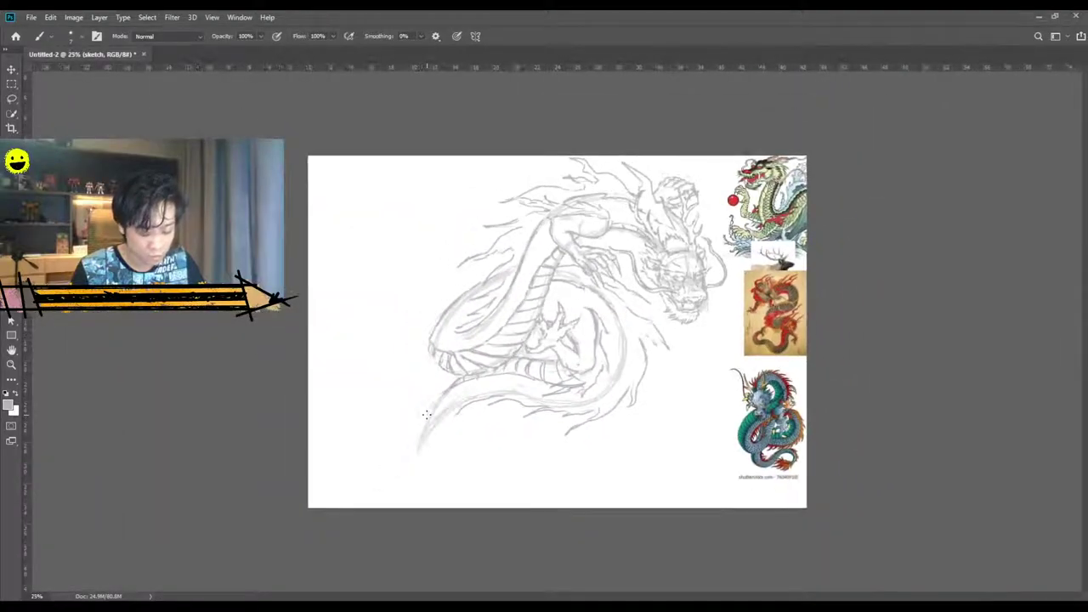
{"action": "scroll", "coordinate": [426, 414], "scroll_direction": "up", "scroll_amount": 3}
{"action": "scroll", "coordinate": [427, 414], "scroll_direction": "up", "scroll_amount": 1}
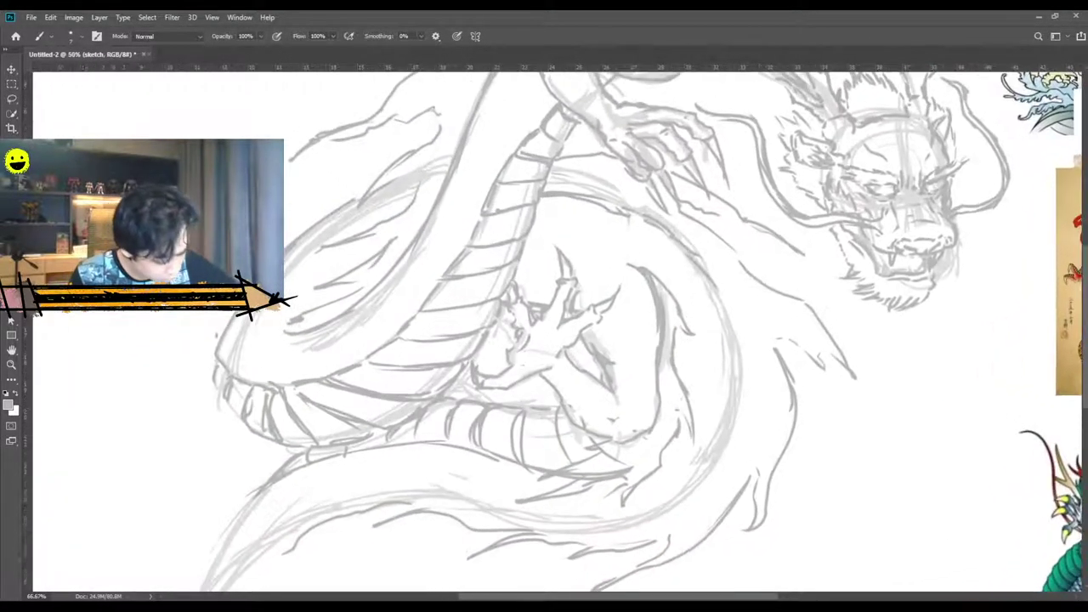
{"action": "key", "text": "e"}
{"action": "mouse_move", "coordinate": [614, 462]}
{"action": "left_mouse_down"}
{"action": "mouse_move", "coordinate": [637, 451]}
{"action": "mouse_move", "coordinate": [595, 472]}
{"action": "mouse_move", "coordinate": [627, 473]}
{"action": "mouse_move", "coordinate": [594, 509]}
{"action": "mouse_move", "coordinate": [607, 485]}
{"action": "left_mouse_up"}
{"action": "key", "text": "b"}
{"action": "scroll", "coordinate": [524, 499], "scroll_direction": "up", "scroll_amount": 1}
{"action": "scroll", "coordinate": [525, 499], "scroll_direction": "down", "scroll_amount": 1}
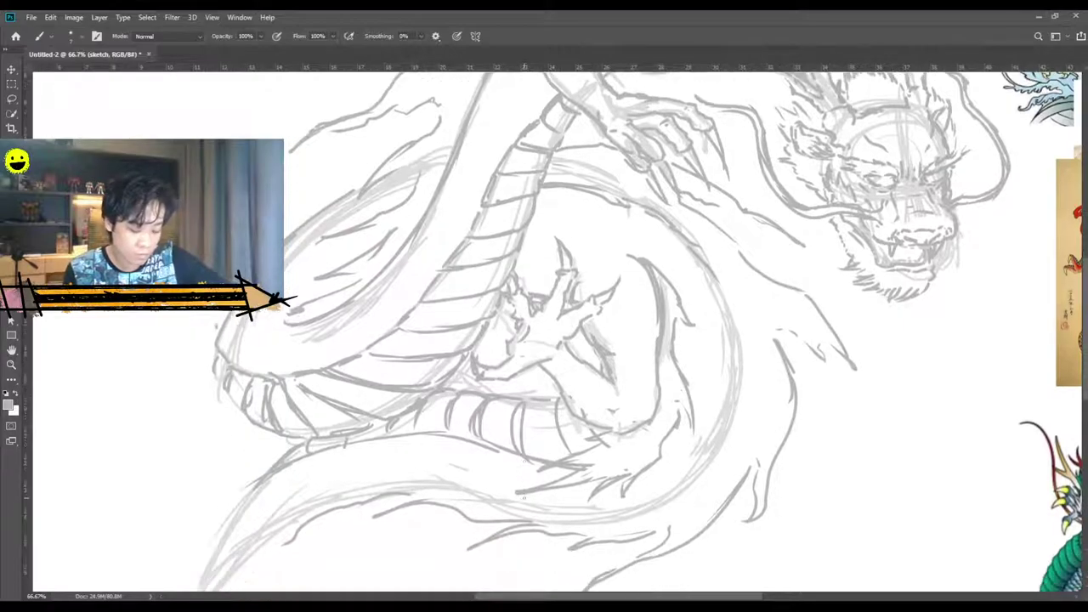
Darken the rear coil's outer contour from beside the hind leg around the lower bend toward the tail.
{"action": "scroll", "coordinate": [524, 498], "scroll_direction": "up", "scroll_amount": 1}
{"action": "scroll", "coordinate": [525, 497], "scroll_direction": "down", "scroll_amount": 1}
{"action": "key", "text": "ctrl+minus"}
{"action": "key", "text": "ctrl+minus"}
{"action": "key", "text": "ctrl+plus"}
{"action": "key", "text": "ctrl+plus"}
{"action": "key", "text": "ctrl+plus"}
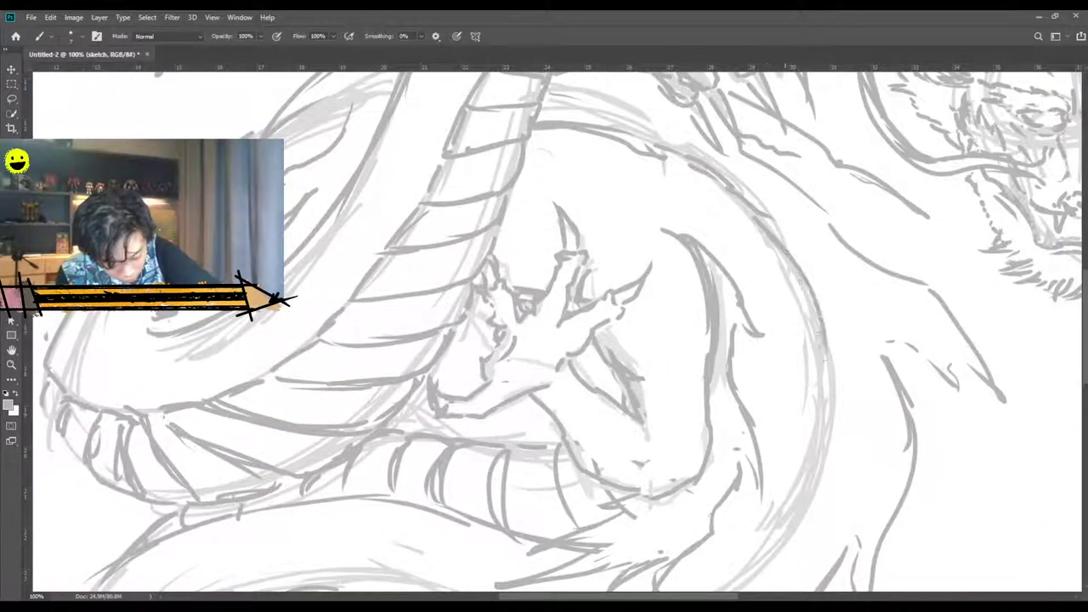
{"action": "scroll", "coordinate": [544, 331], "scroll_direction": "down", "scroll_amount": 3}
{"action": "left_click_drag", "start_coordinate": [827, 259], "coordinate": [791, 431]}
{"action": "left_click_drag", "start_coordinate": [828, 316], "coordinate": [726, 507]}
{"action": "mouse_move", "coordinate": [788, 440]}
{"action": "left_mouse_down"}
{"action": "mouse_move", "coordinate": [764, 468]}
{"action": "mouse_move", "coordinate": [644, 531]}
{"action": "left_mouse_up"}
{"action": "left_click_drag", "start_coordinate": [735, 495], "coordinate": [582, 530]}
{"action": "mouse_move", "coordinate": [748, 488]}
{"action": "left_mouse_down"}
{"action": "mouse_move", "coordinate": [636, 529]}
{"action": "mouse_move", "coordinate": [518, 533]}
{"action": "left_mouse_up"}
{"action": "scroll", "coordinate": [488, 528], "scroll_direction": "down", "scroll_amount": 1}
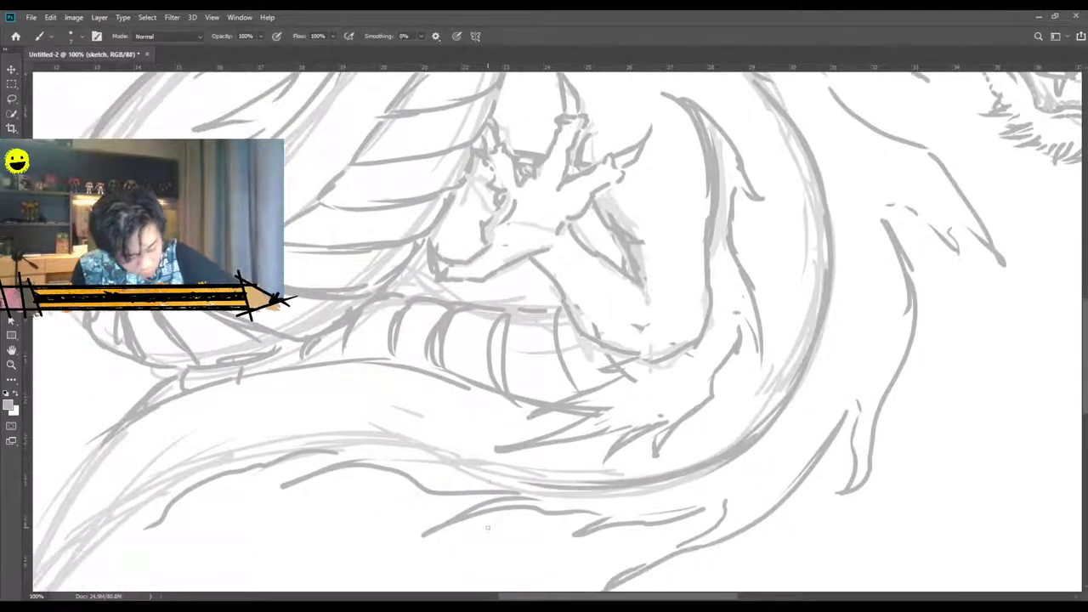
{"action": "left_click_drag", "start_coordinate": [614, 486], "coordinate": [432, 449]}
Darken the upper and lower contours of the tail as it tapers away from the rear coil.
{"action": "key", "text": "ctrl+plus"}
{"action": "key", "text": "ctrl+minus"}
{"action": "key", "text": "ctrl+minus"}
{"action": "scroll", "coordinate": [320, 434], "scroll_direction": "down", "scroll_amount": 5}
{"action": "scroll", "coordinate": [320, 434], "scroll_direction": "up", "scroll_amount": 4}
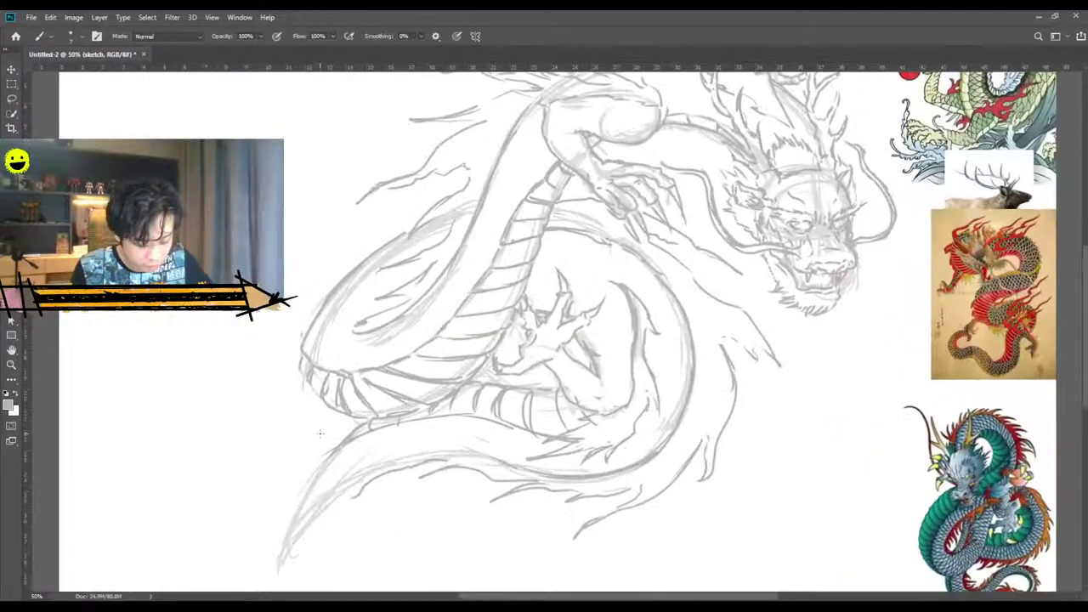
{"action": "scroll", "coordinate": [320, 434], "scroll_direction": "up", "scroll_amount": 3}
{"action": "scroll", "coordinate": [382, 425], "scroll_direction": "down", "scroll_amount": 3}
{"action": "left_click_drag", "start_coordinate": [508, 417], "coordinate": [417, 423]}
{"action": "mouse_move", "coordinate": [536, 439]}
{"action": "left_mouse_down"}
{"action": "mouse_move", "coordinate": [438, 418]}
{"action": "mouse_move", "coordinate": [383, 442]}
{"action": "mouse_move", "coordinate": [399, 424]}
{"action": "mouse_move", "coordinate": [332, 472]}
{"action": "mouse_move", "coordinate": [366, 459]}
{"action": "mouse_move", "coordinate": [324, 480]}
{"action": "left_mouse_up"}
{"action": "left_click_drag", "start_coordinate": [325, 427], "coordinate": [306, 447]}
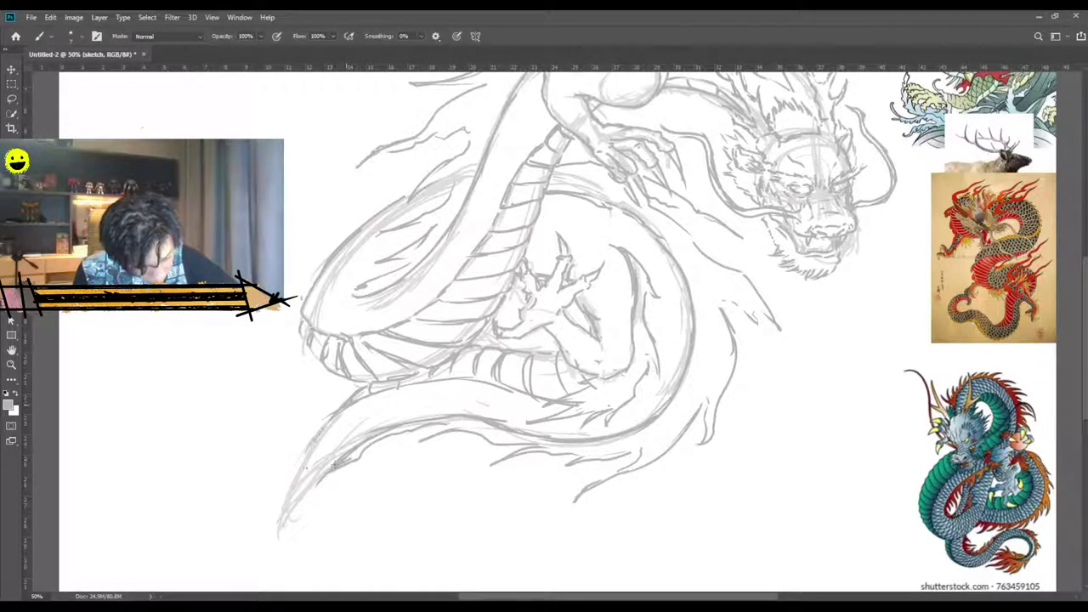
Draw a large flame-like tuft of pointed hair strands around the tip of the tail.
{"action": "scroll", "coordinate": [331, 408], "scroll_direction": "down", "scroll_amount": 2}
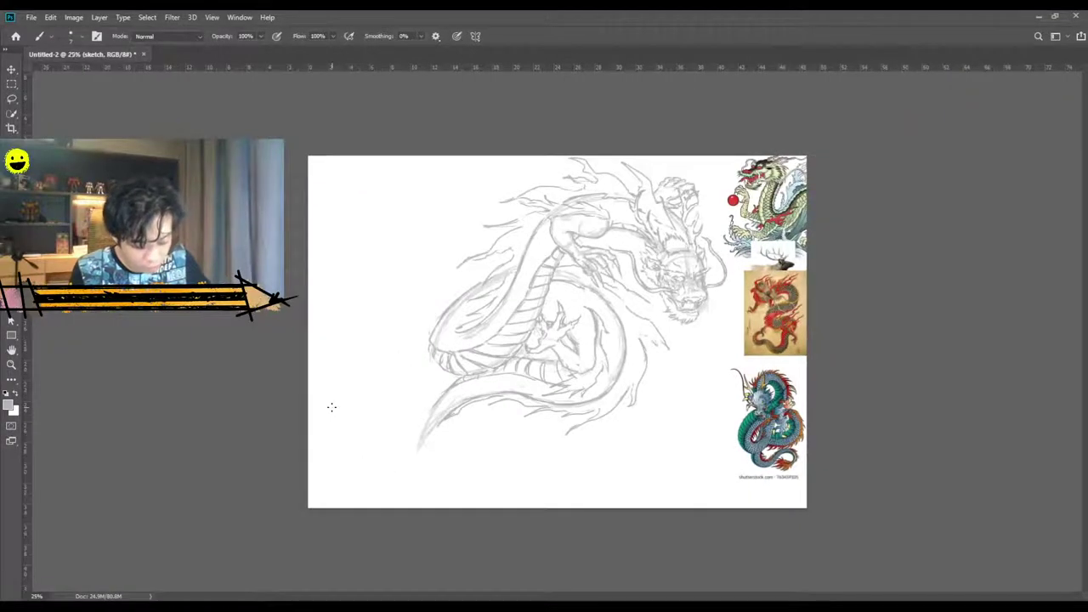
{"action": "scroll", "coordinate": [332, 409], "scroll_direction": "up", "scroll_amount": 1}
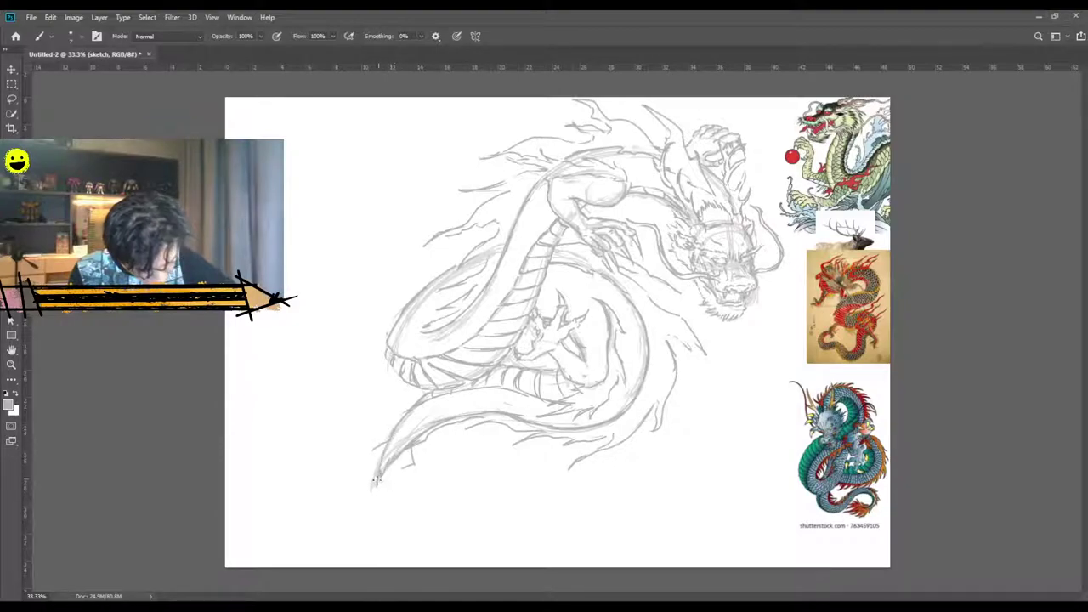
{"action": "left_click_drag", "start_coordinate": [405, 415], "coordinate": [337, 474]}
{"action": "left_click_drag", "start_coordinate": [375, 443], "coordinate": [312, 493]}
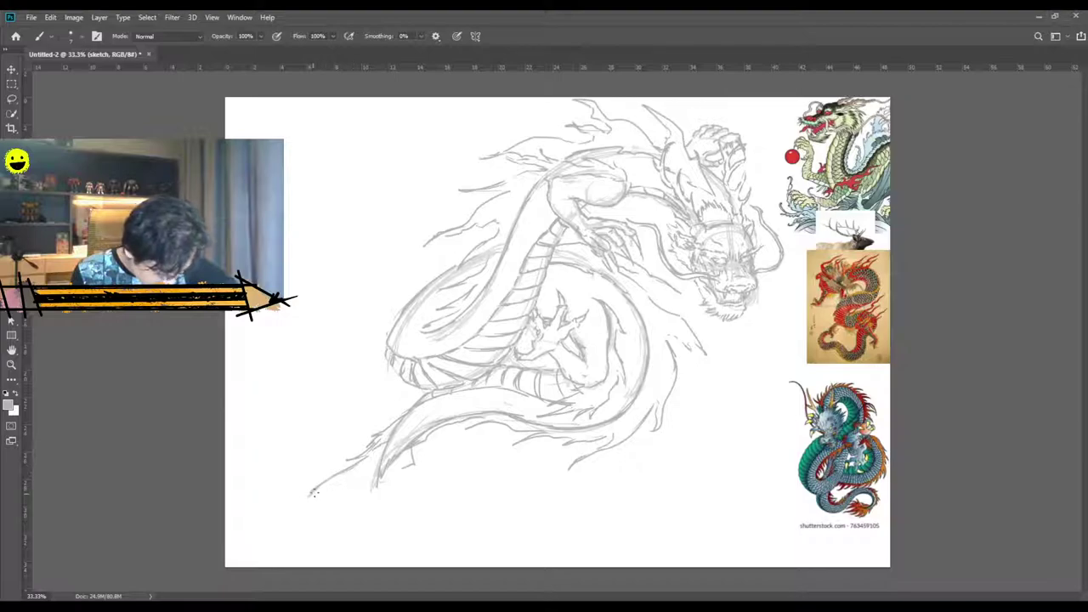
{"action": "mouse_move", "coordinate": [390, 502]}
{"action": "left_mouse_down"}
{"action": "mouse_move", "coordinate": [399, 489]}
{"action": "mouse_move", "coordinate": [356, 525]}
{"action": "left_mouse_up"}
{"action": "mouse_move", "coordinate": [310, 498]}
{"action": "left_mouse_down"}
{"action": "mouse_move", "coordinate": [322, 510]}
{"action": "mouse_move", "coordinate": [340, 502]}
{"action": "mouse_move", "coordinate": [339, 488]}
{"action": "mouse_move", "coordinate": [309, 555]}
{"action": "mouse_move", "coordinate": [339, 517]}
{"action": "mouse_move", "coordinate": [302, 558]}
{"action": "mouse_move", "coordinate": [405, 476]}
{"action": "left_mouse_up"}
{"action": "mouse_move", "coordinate": [421, 439]}
{"action": "left_mouse_down"}
{"action": "mouse_move", "coordinate": [402, 470]}
{"action": "mouse_move", "coordinate": [403, 502]}
{"action": "left_mouse_up"}
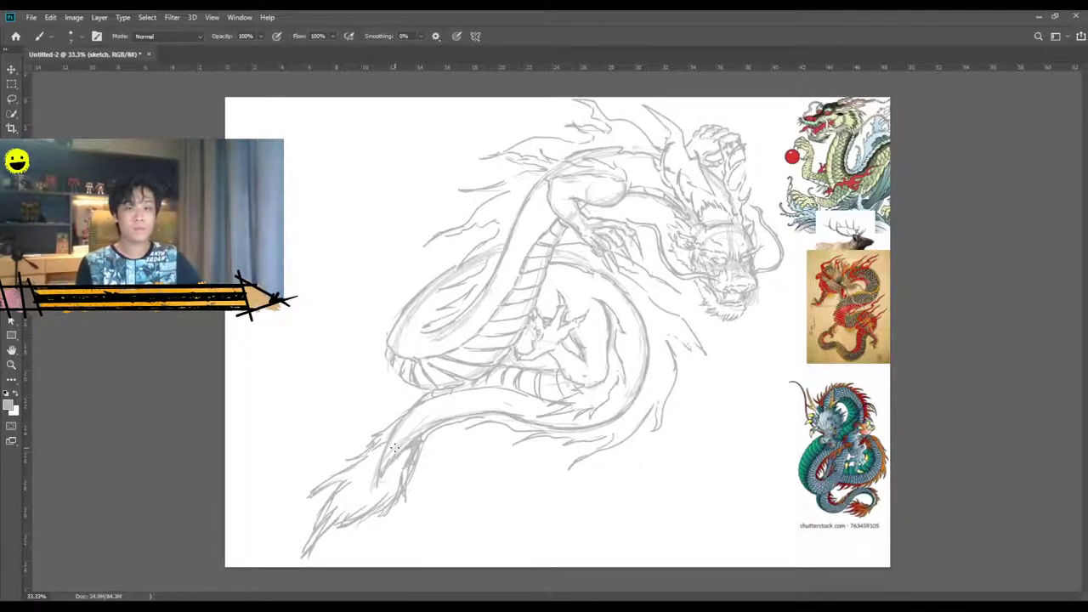
Review the dragon's overall silhouette and the tail tuft at several magnifications.
{"action": "key", "text": "ctrl+minus"}
{"action": "key", "text": "ctrl+minus"}
{"action": "key", "text": "ctrl+minus"}
{"action": "key", "text": "ctrl+plus"}
{"action": "key", "text": "ctrl+plus"}
{"action": "key", "text": "ctrl+plus"}
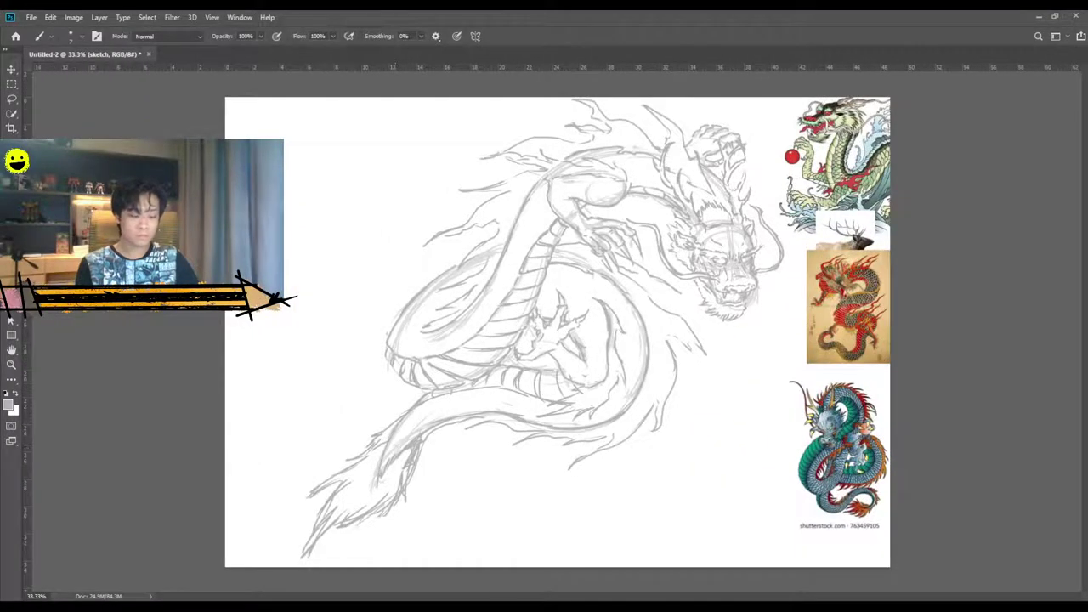
{"action": "key", "text": "ctrl+plus"}
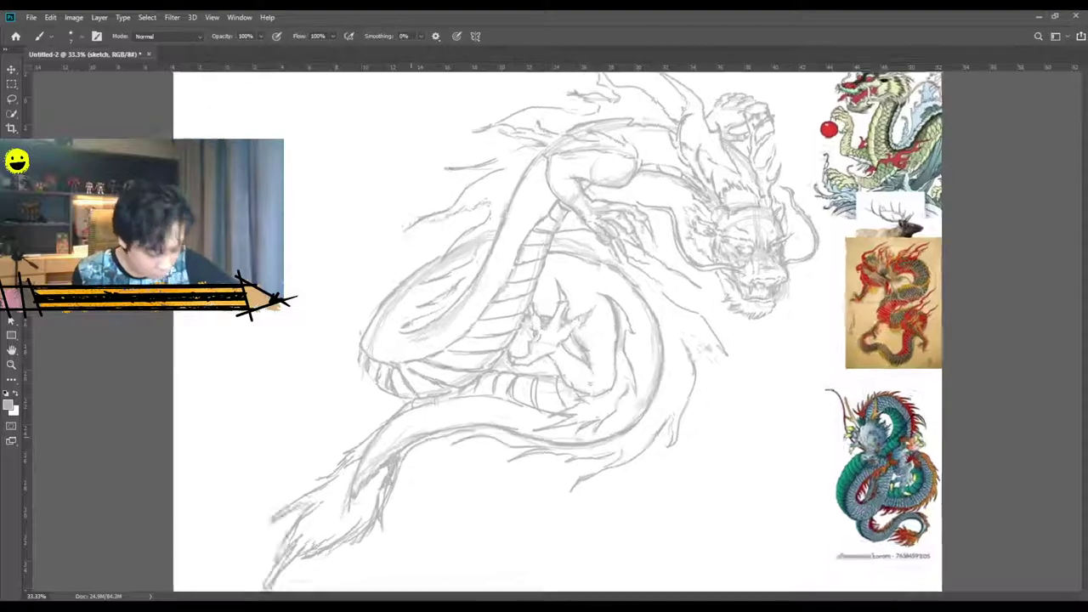
{"action": "scroll", "coordinate": [555, 331], "scroll_direction": "down", "scroll_amount": 1}
{"action": "key", "text": "ctrl+minus"}
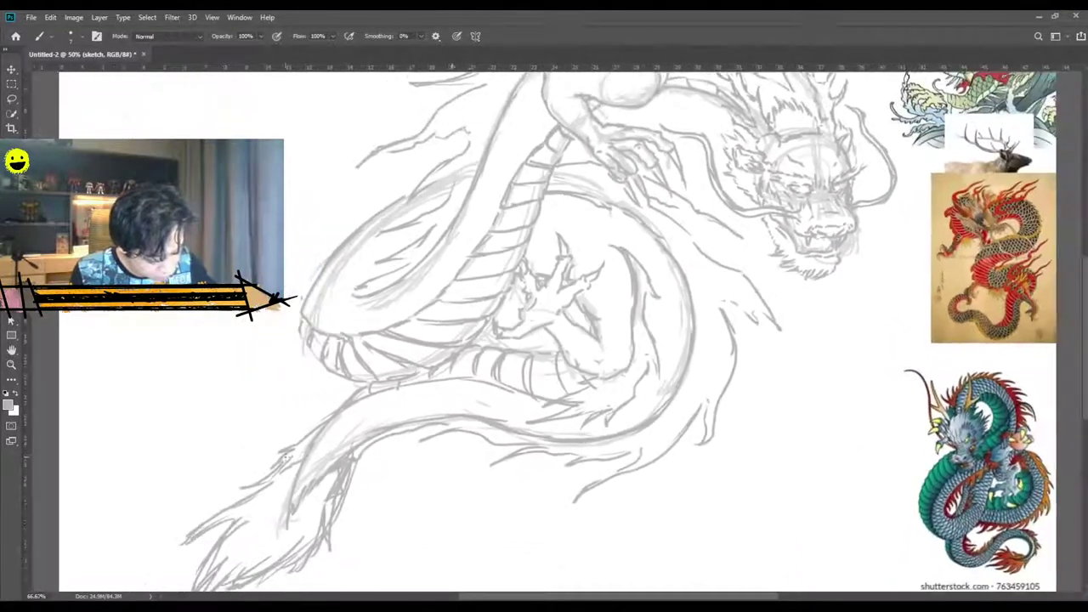
{"action": "key", "text": "ctrl+minus"}
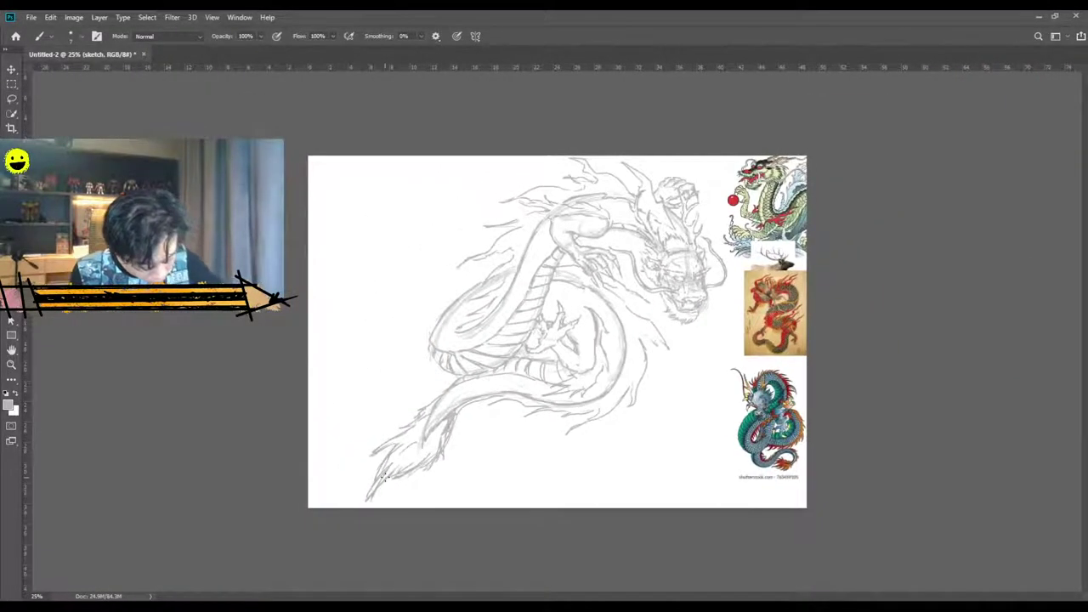
Scale the dragon sketch down to a small figure and move it to the canvas's upper-left area.
{"action": "key", "text": "ctrl+plus"}
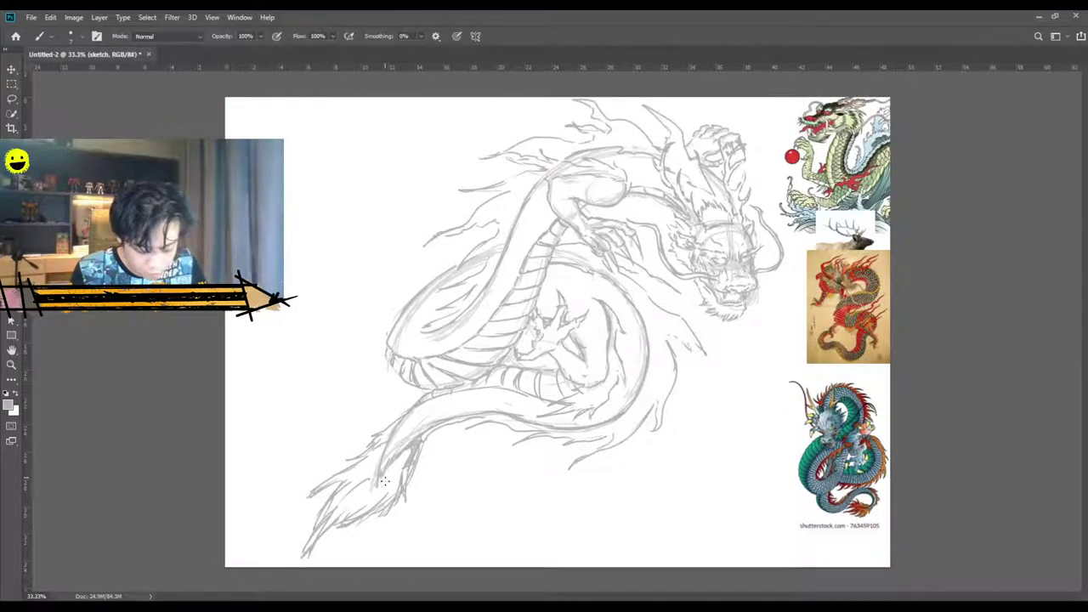
{"action": "left_click", "coordinate": [943, 465]}
{"action": "key", "text": "ctrl+comma"}
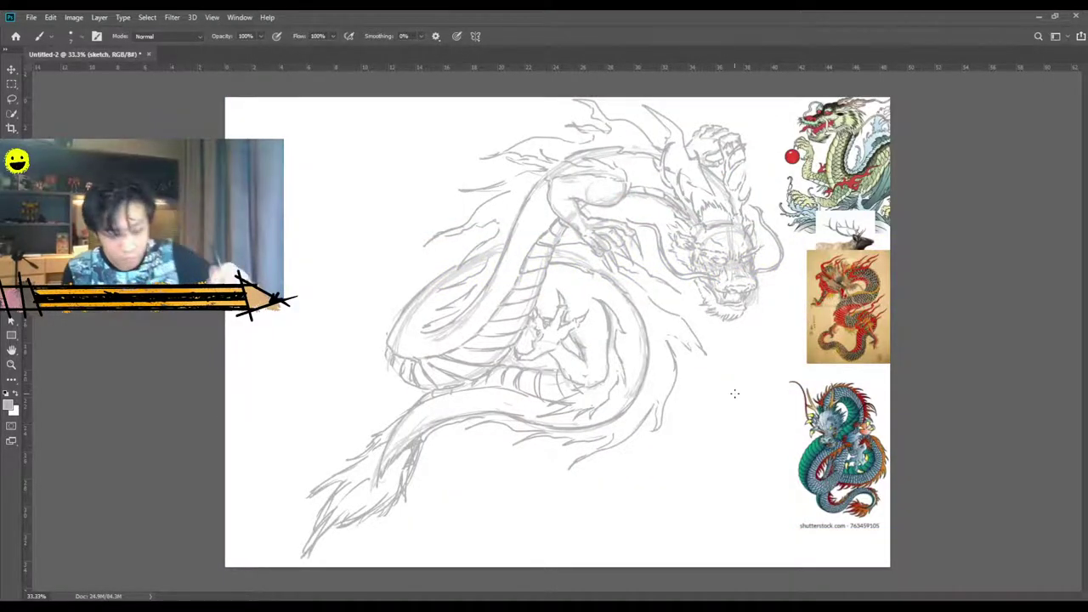
{"action": "key", "text": "ctrl+t"}
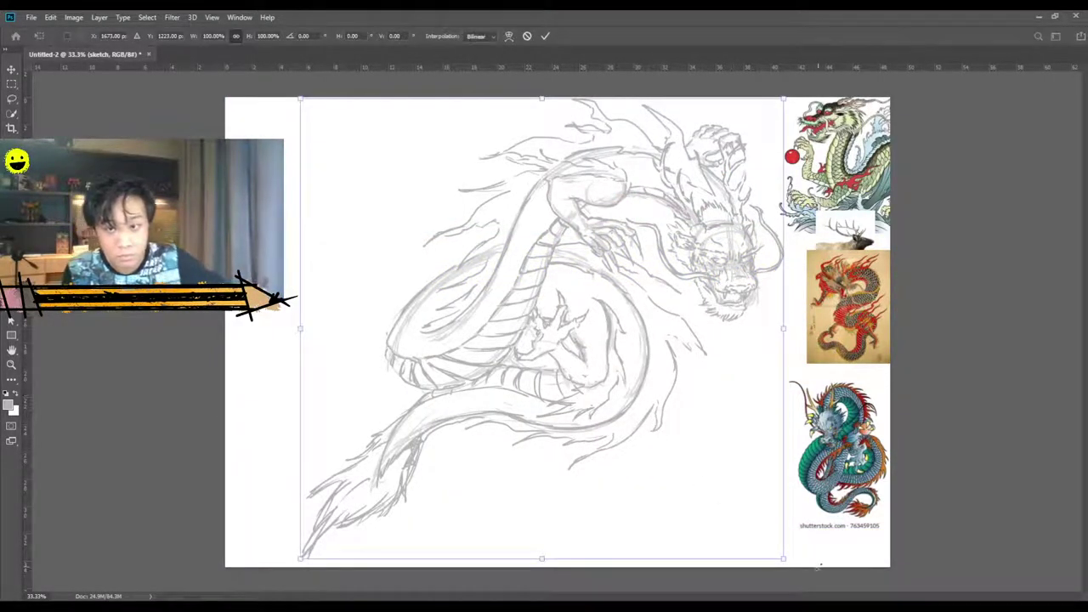
{"action": "mouse_move", "coordinate": [783, 559]}
{"action": "left_mouse_down"}
{"action": "mouse_move", "coordinate": [585, 352]}
{"action": "mouse_move", "coordinate": [458, 247]}
{"action": "left_mouse_up"}
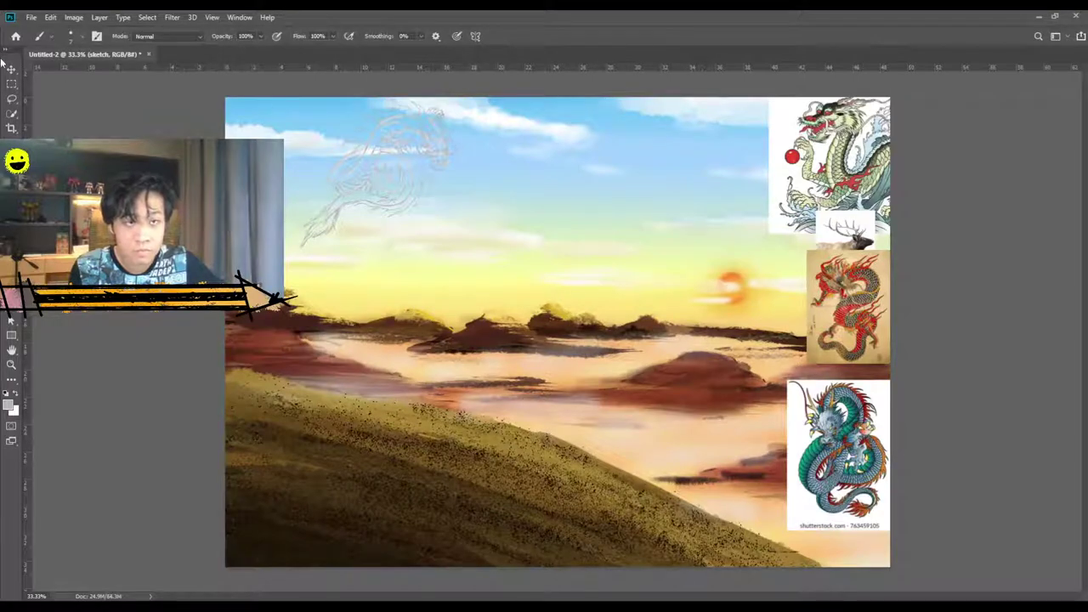
{"action": "left_click", "coordinate": [11, 68]}
{"action": "left_click_drag", "start_coordinate": [379, 170], "coordinate": [460, 223]}
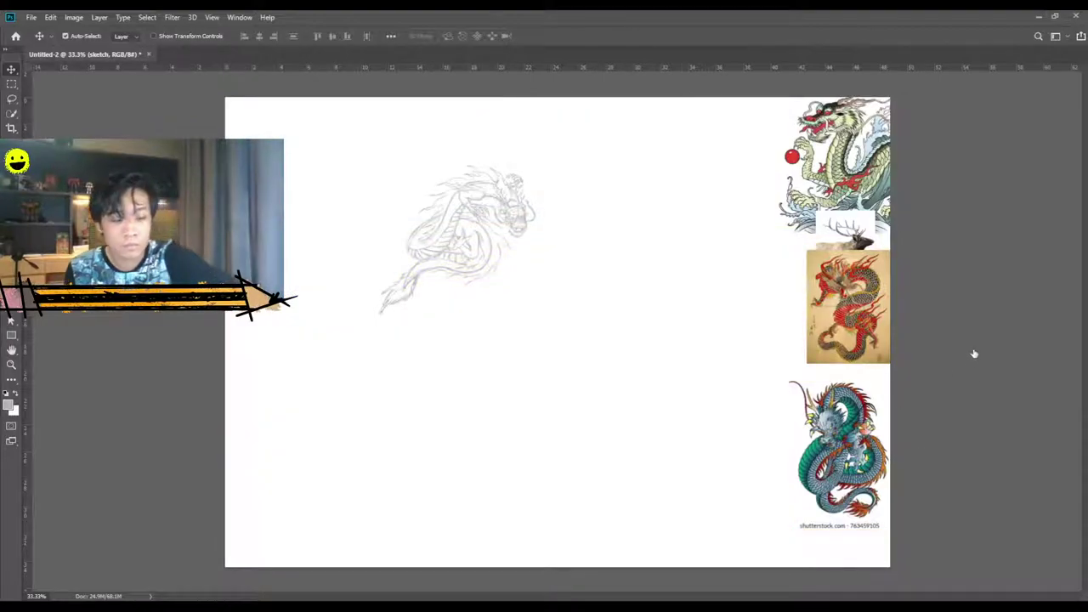
Enlarge the small dragon sketch to about 295.5% and position it to fill most of the canvas height.
{"action": "key", "text": "ctrl+t"}
{"action": "mouse_move", "coordinate": [536, 316]}
{"action": "left_mouse_down"}
{"action": "mouse_move", "coordinate": [837, 526]}
{"action": "mouse_move", "coordinate": [868, 524]}
{"action": "left_mouse_up"}
{"action": "mouse_move", "coordinate": [712, 443]}
{"action": "left_mouse_down"}
{"action": "mouse_move", "coordinate": [571, 335]}
{"action": "mouse_move", "coordinate": [590, 306]}
{"action": "left_mouse_up"}
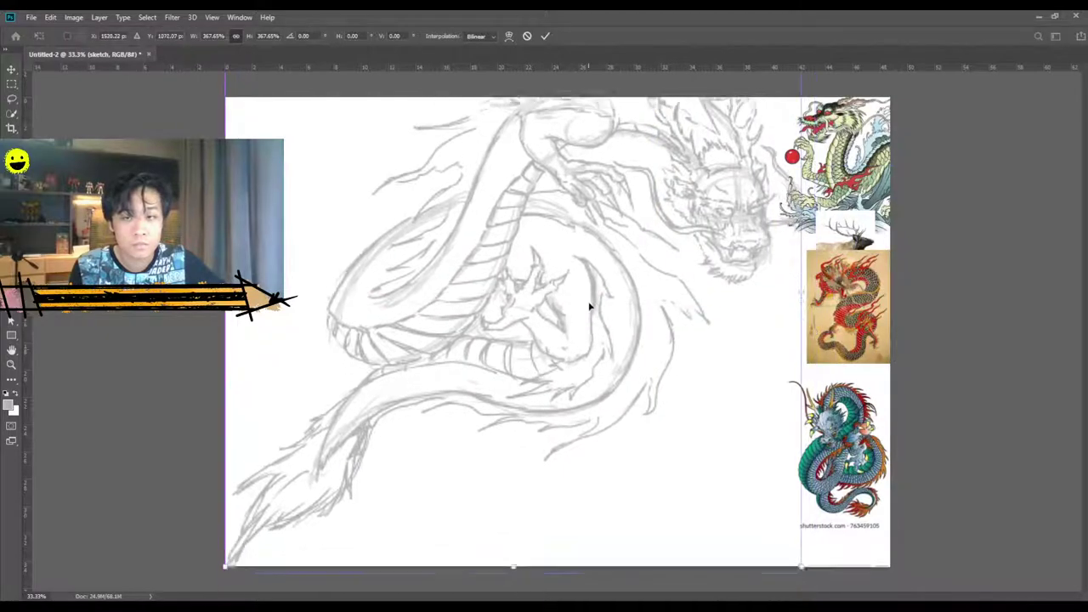
{"action": "left_click_drag", "start_coordinate": [801, 564], "coordinate": [723, 491]}
{"action": "left_click_drag", "start_coordinate": [575, 371], "coordinate": [631, 437]}
{"action": "left_click_drag", "start_coordinate": [684, 489], "coordinate": [689, 501]}
{"action": "left_click_drag", "start_coordinate": [791, 568], "coordinate": [756, 530]}
{"action": "mouse_move", "coordinate": [635, 458]}
{"action": "left_mouse_down"}
{"action": "mouse_move", "coordinate": [651, 476]}
{"action": "mouse_move", "coordinate": [644, 470]}
{"action": "left_mouse_up"}
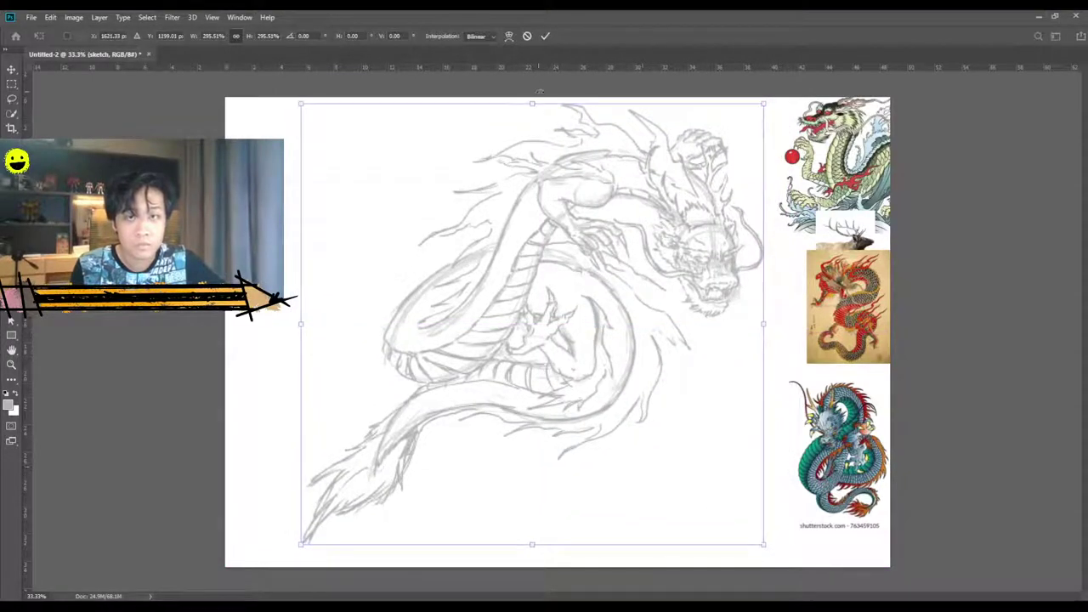
{"action": "left_click", "coordinate": [545, 36]}
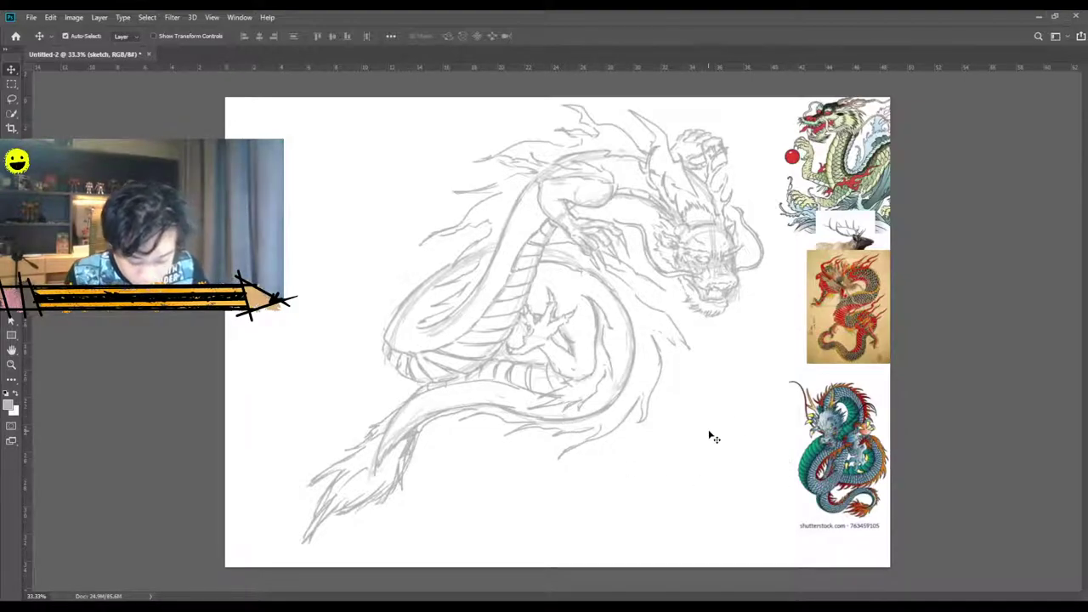
Create layers named "Dragon face" and "Dragon head" and make "Dragon face" the active layer.
{"action": "key", "text": "ctrl+plus"}
{"action": "scroll", "coordinate": [659, 500], "scroll_direction": "up", "scroll_amount": 3}
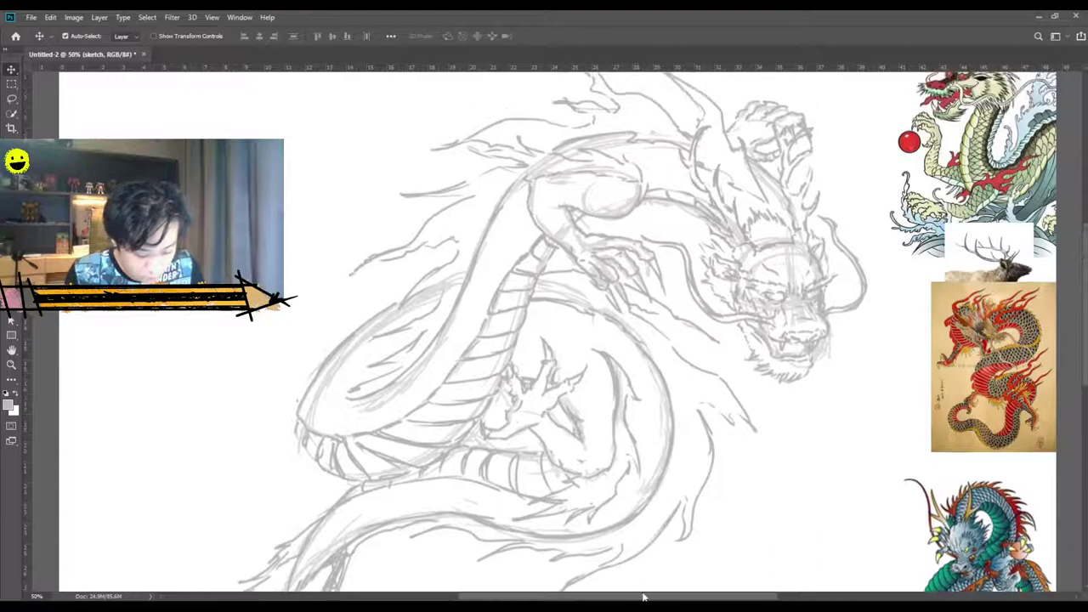
{"action": "left_click_drag", "start_coordinate": [621, 597], "coordinate": [633, 598]}
{"action": "scroll", "coordinate": [634, 599], "scroll_direction": "right", "scroll_amount": 5}
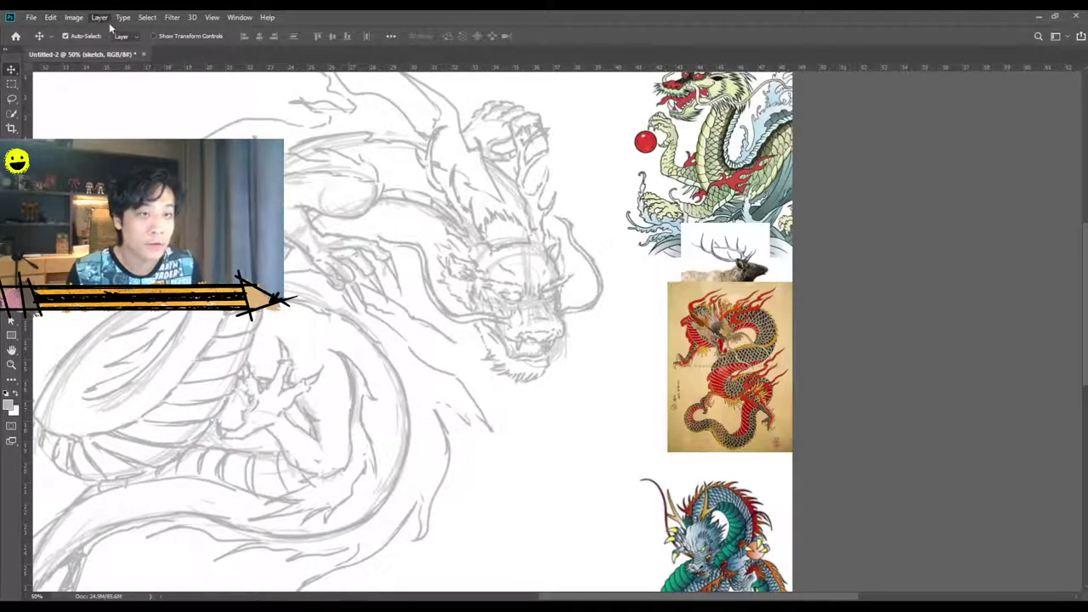
{"action": "left_click", "coordinate": [290, 32]}
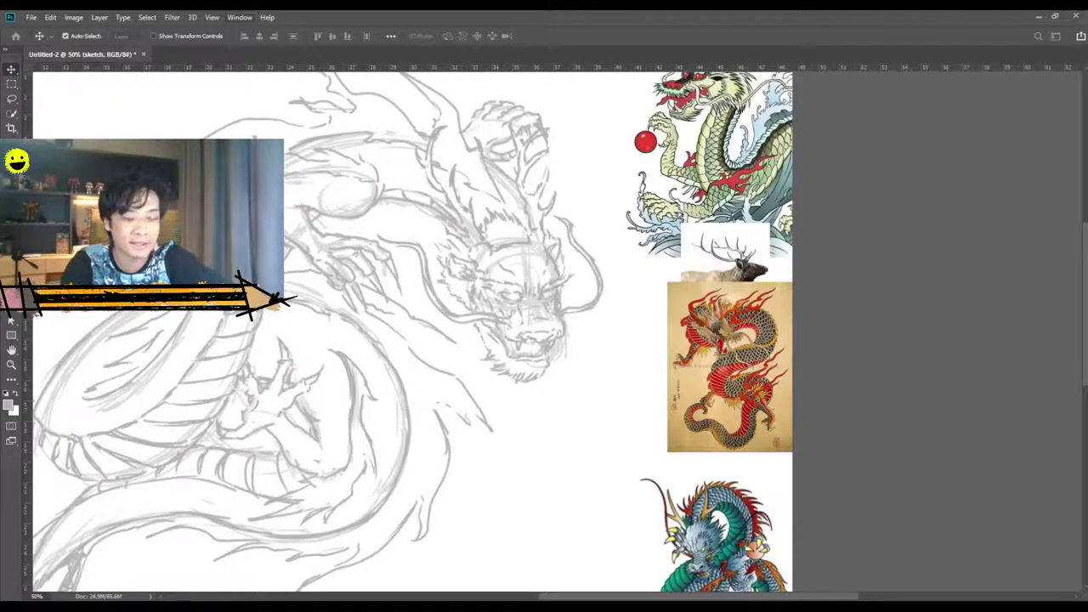
{"action": "left_click", "coordinate": [640, 189]}
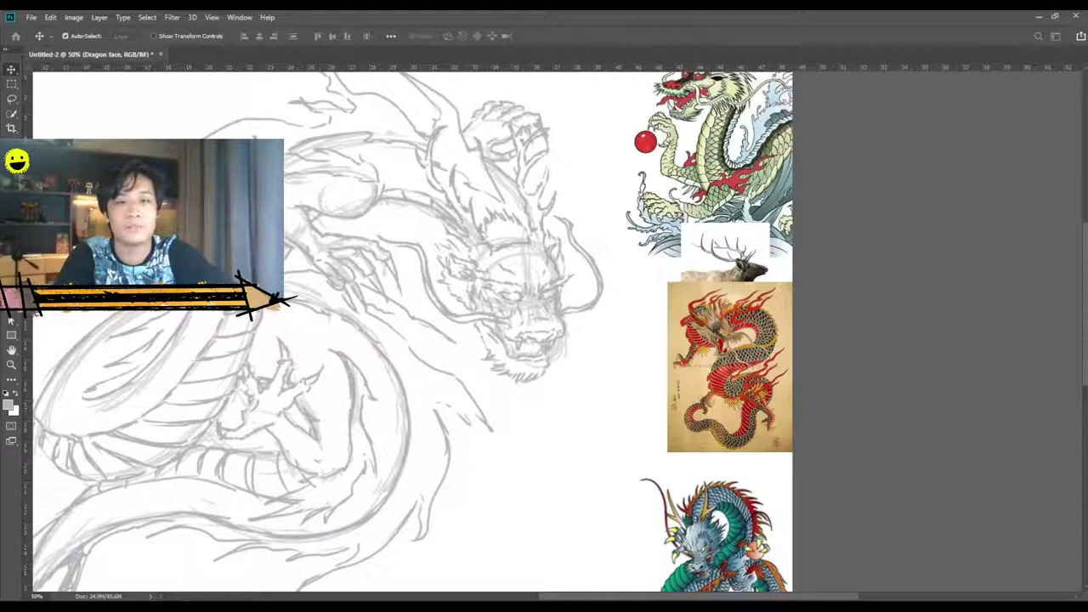
{"action": "left_click", "coordinate": [312, 187]}
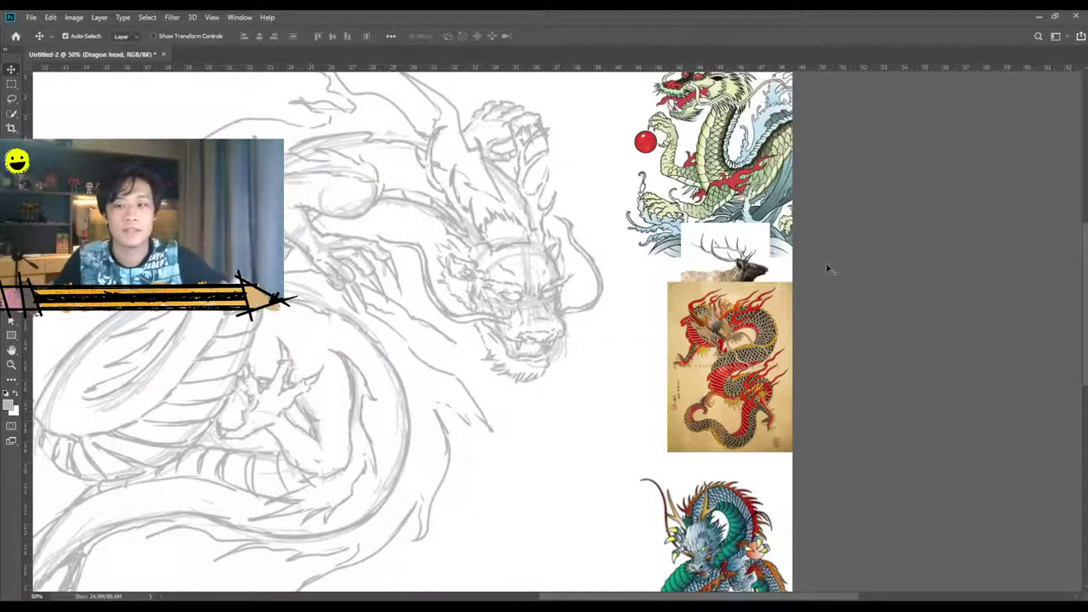
{"action": "left_click", "coordinate": [1005, 358]}
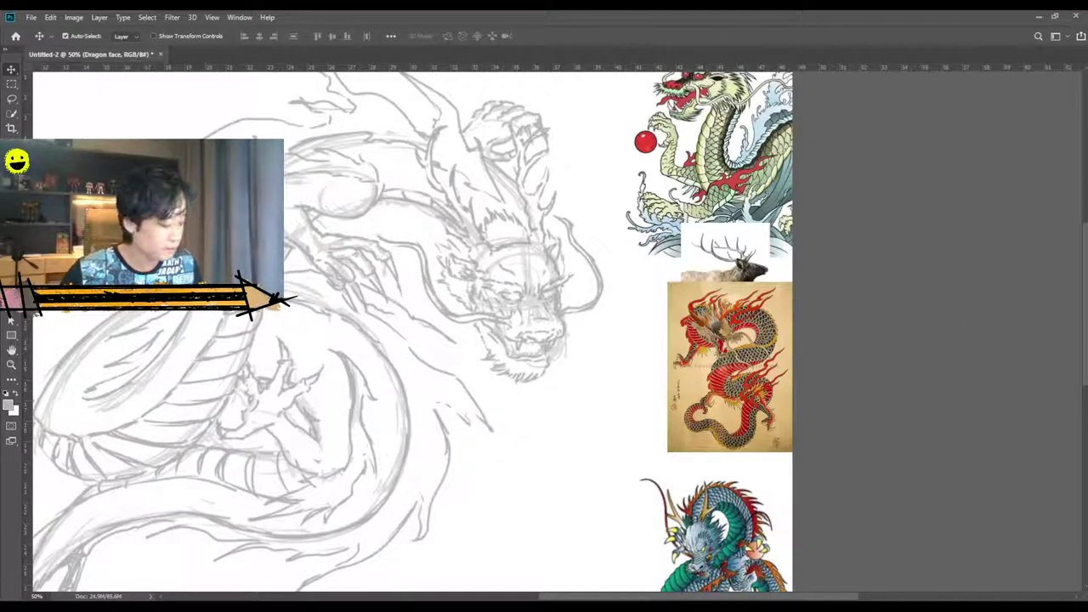
{"action": "key", "text": "b"}
{"action": "key", "text": "ctrl+plus"}
{"action": "key", "text": "ctrl+plus"}
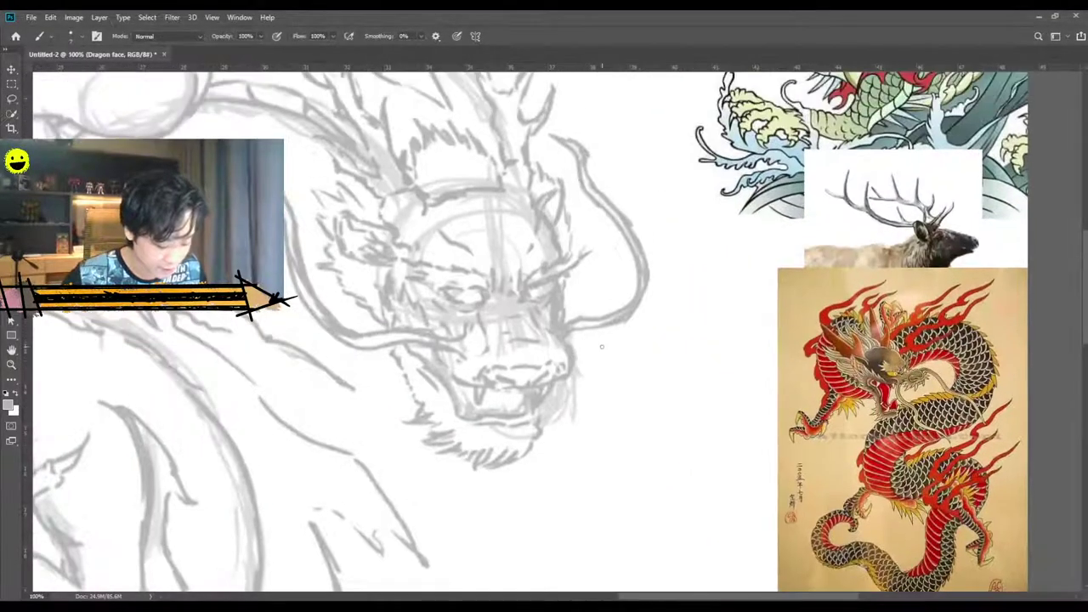
{"action": "key", "text": "ctrl+plus"}
{"action": "scroll", "coordinate": [602, 347], "scroll_direction": "down", "scroll_amount": 5}
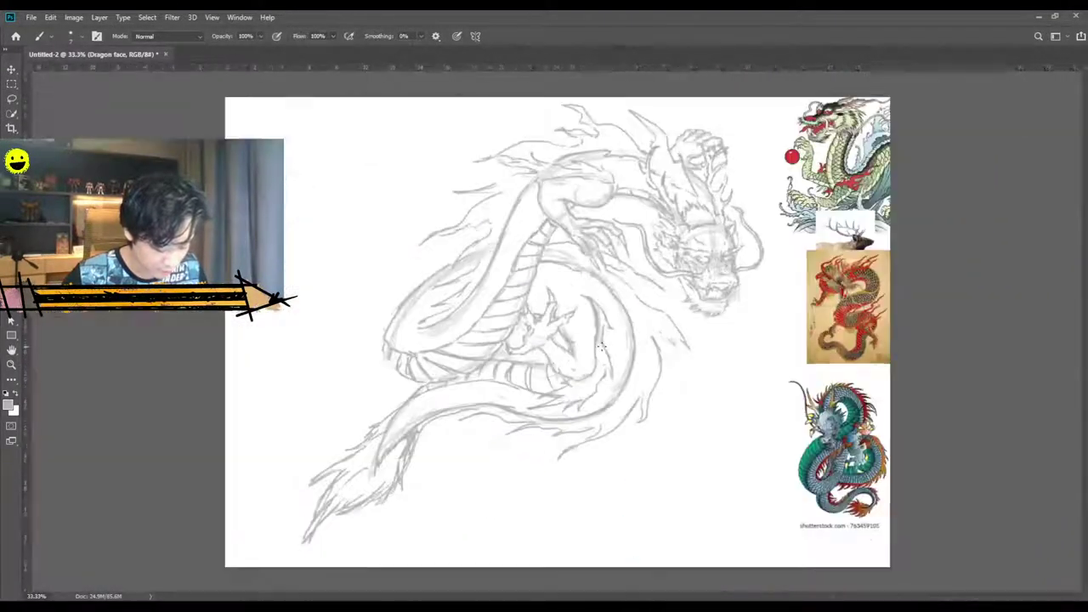
{"action": "scroll", "coordinate": [602, 346], "scroll_direction": "up", "scroll_amount": 2}
{"action": "key", "text": "ctrl+plus"}
{"action": "scroll", "coordinate": [726, 381], "scroll_direction": "down", "scroll_amount": 2}
{"action": "scroll", "coordinate": [725, 380], "scroll_direction": "down", "scroll_amount": 3}
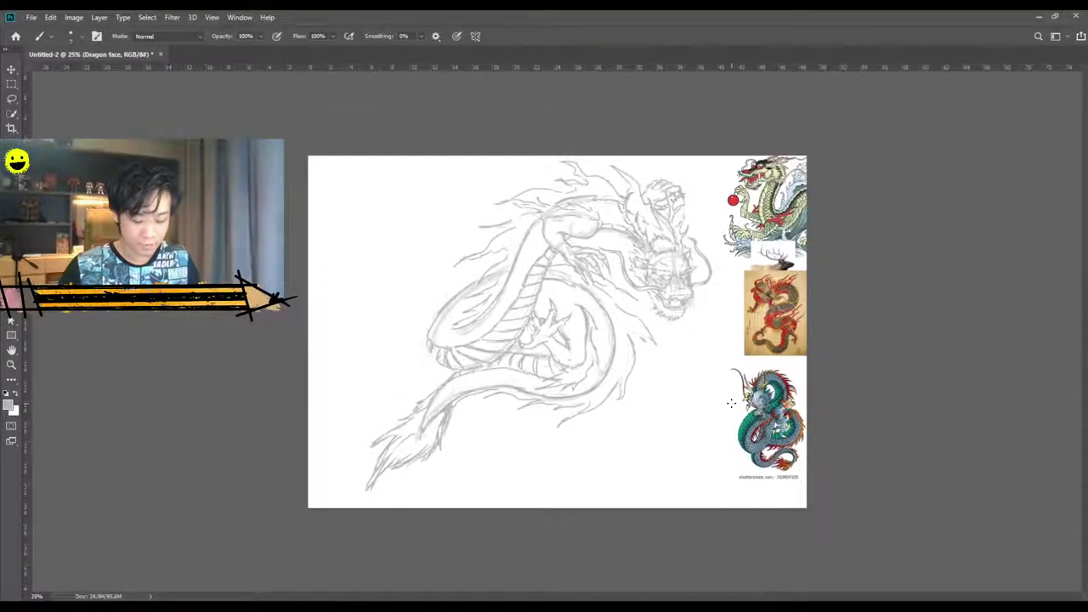
{"action": "scroll", "coordinate": [722, 396], "scroll_direction": "up", "scroll_amount": 1}
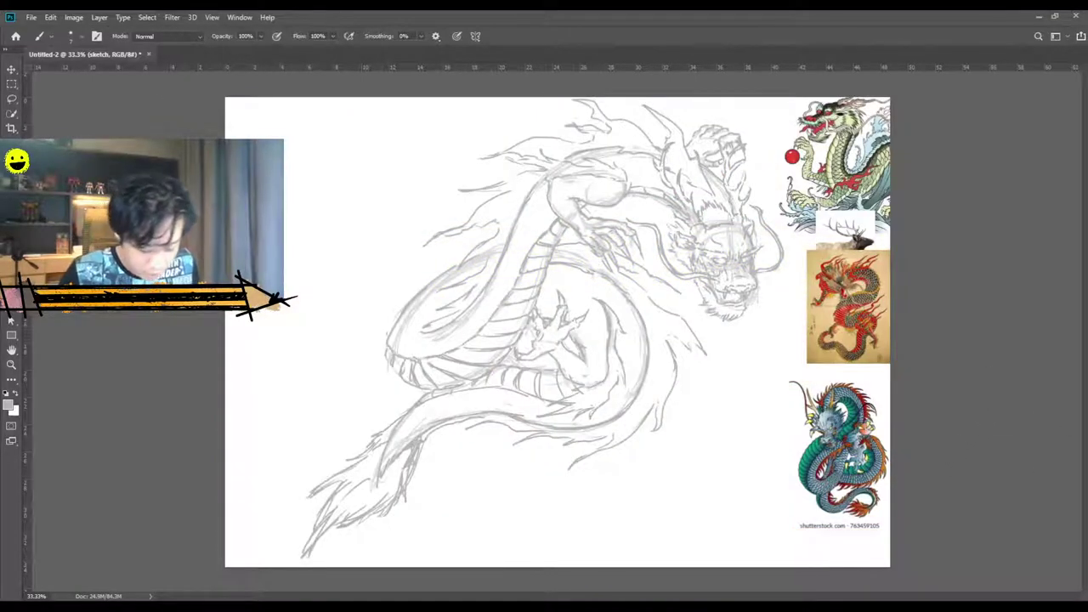
Create a new layer named "Dragon face 1" from the sketch layer.
{"action": "key", "text": "ctrl+plus"}
{"action": "key", "text": "ctrl+minus"}
{"action": "key", "text": "ctrl+minus"}
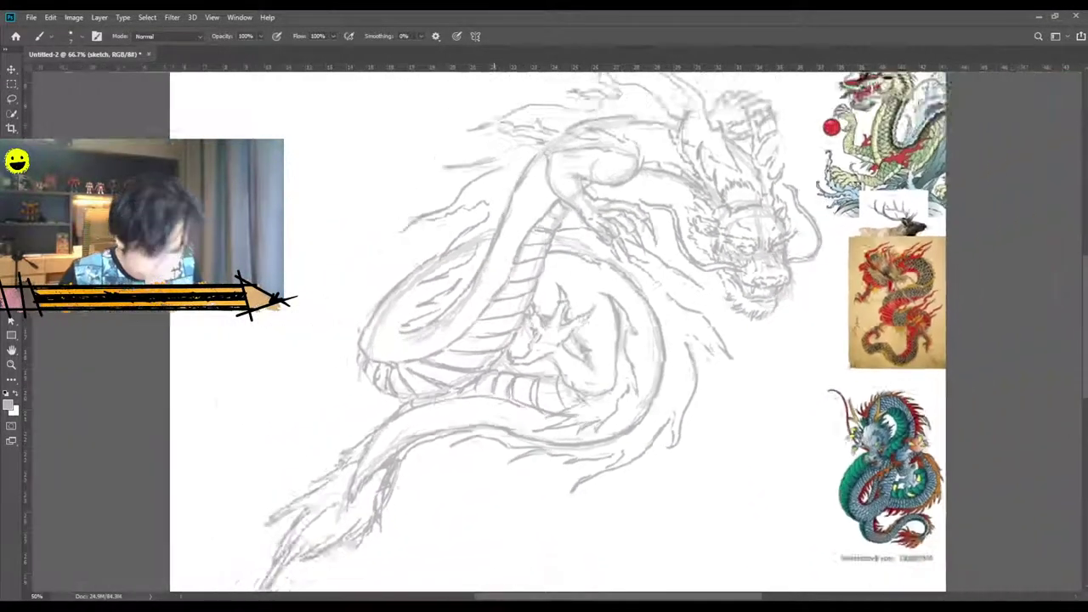
{"action": "key", "text": "ctrl+plus"}
{"action": "key", "text": "ctrl+plus"}
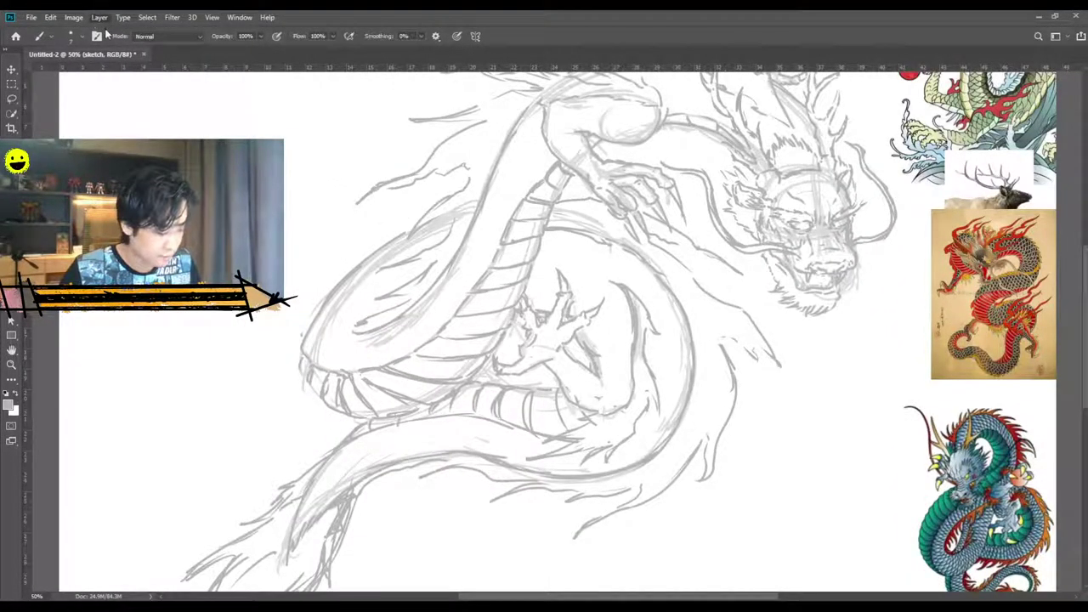
{"action": "left_click", "coordinate": [290, 32]}
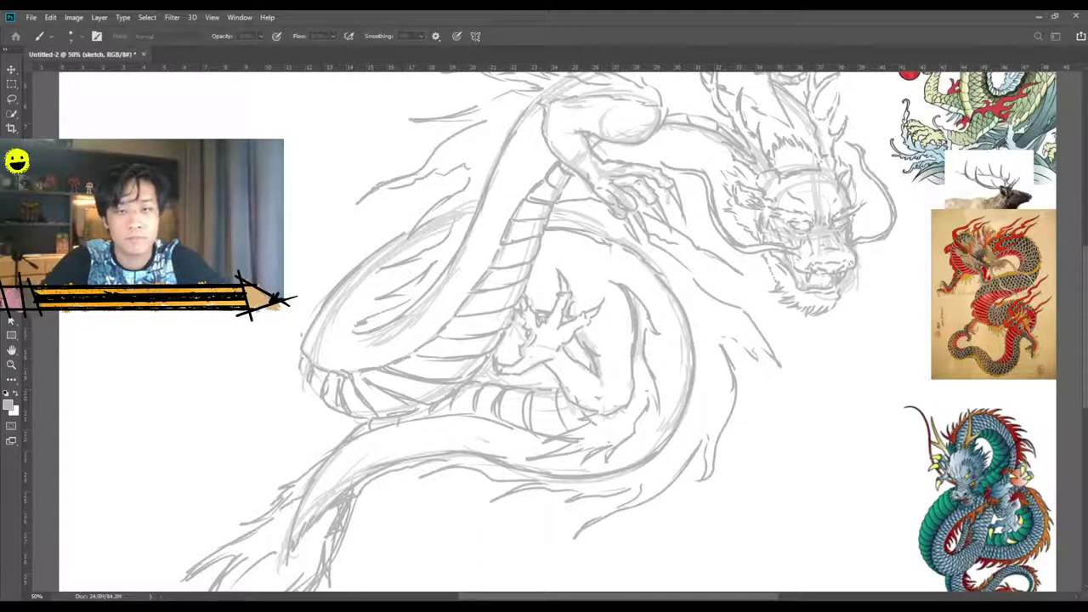
{"action": "key", "text": "Return"}
Try to add a layer group named "Dragon Face" and undo it.
{"action": "left_click", "coordinate": [108, 17]}
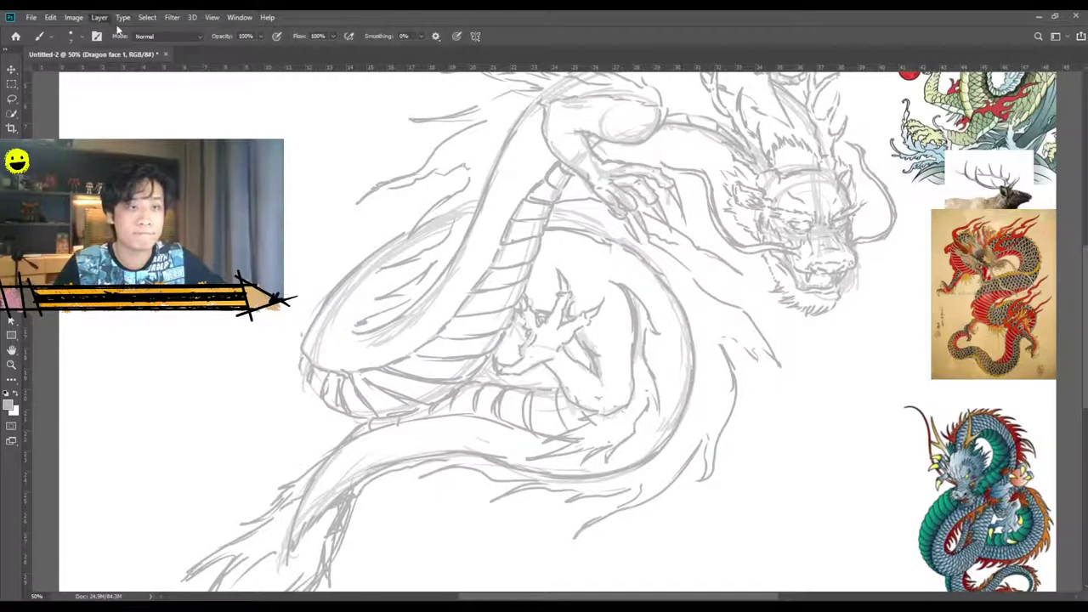
{"action": "left_click", "coordinate": [265, 68]}
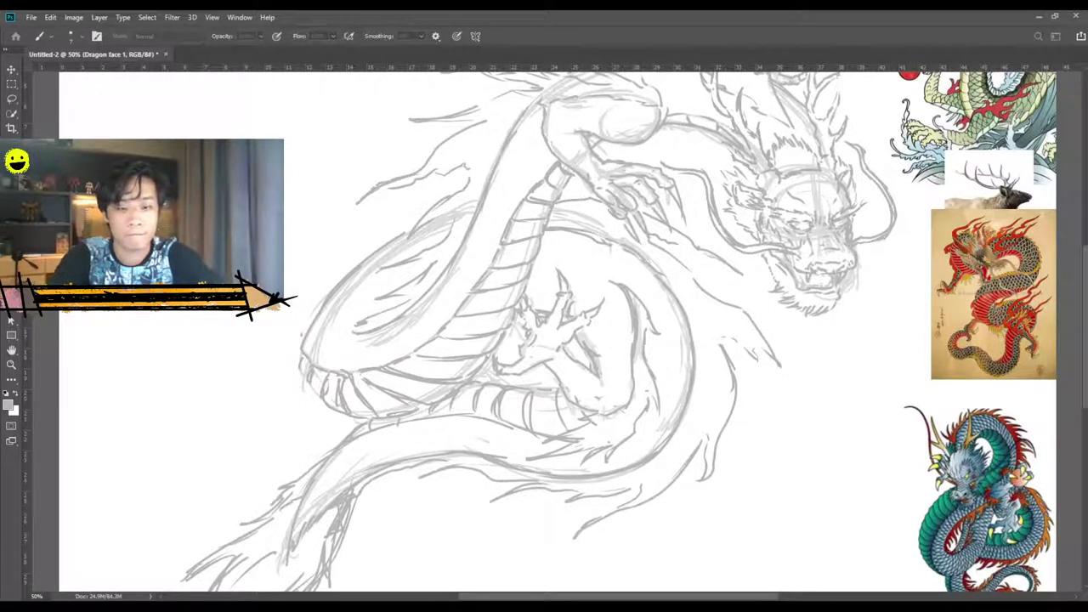
{"action": "key", "text": "Return"}
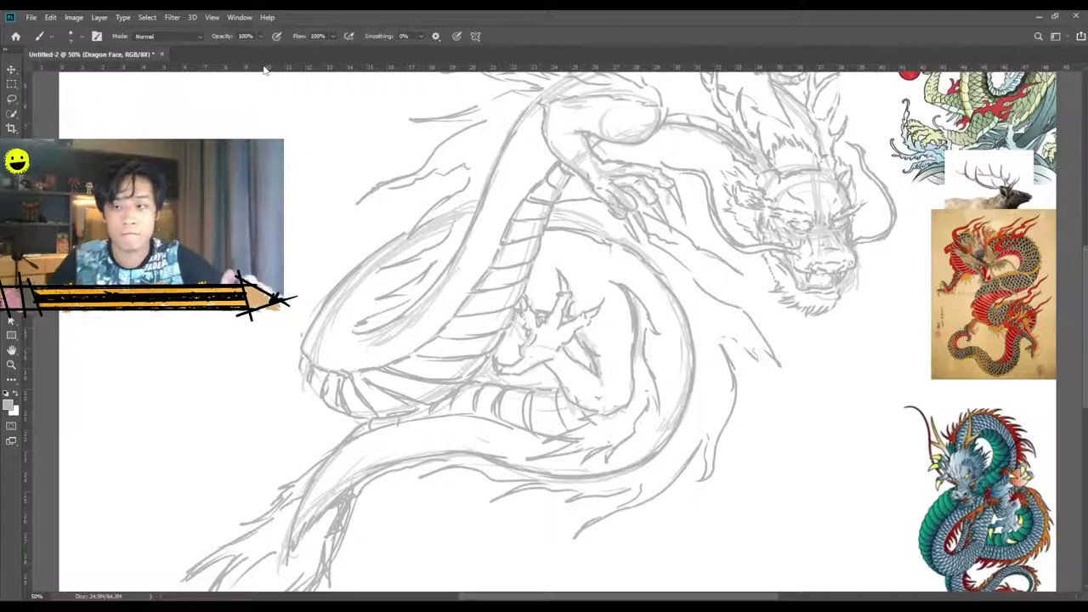
{"action": "key", "text": "ctrl+z"}
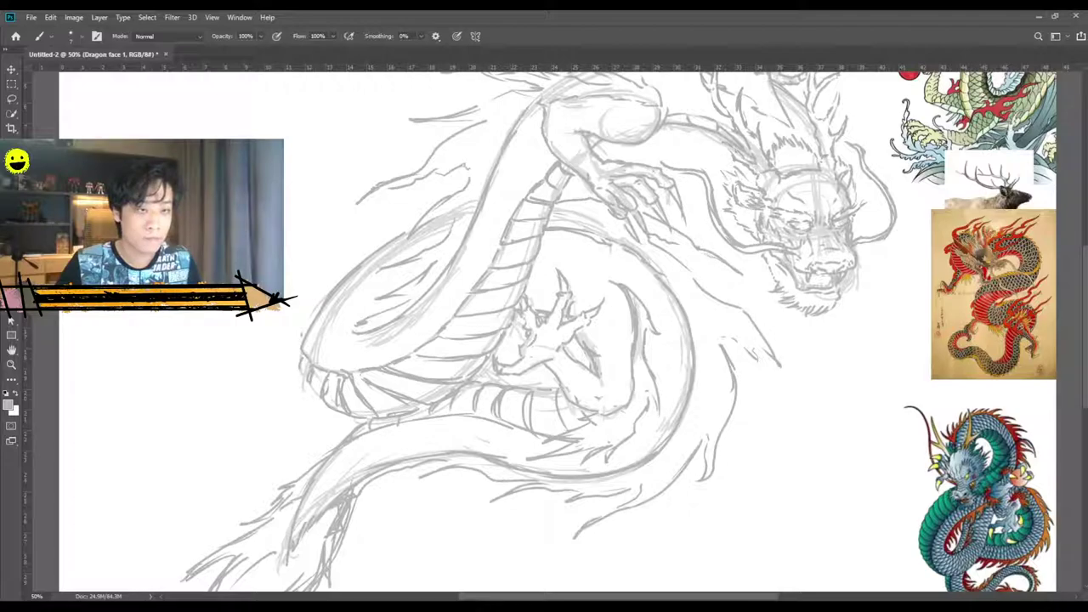
Examine the dragon's head in the sketch alongside the reference pictures.
{"action": "scroll", "coordinate": [544, 331], "scroll_direction": "up", "scroll_amount": 2}
{"action": "scroll", "coordinate": [543, 599], "scroll_direction": "right", "scroll_amount": 10}
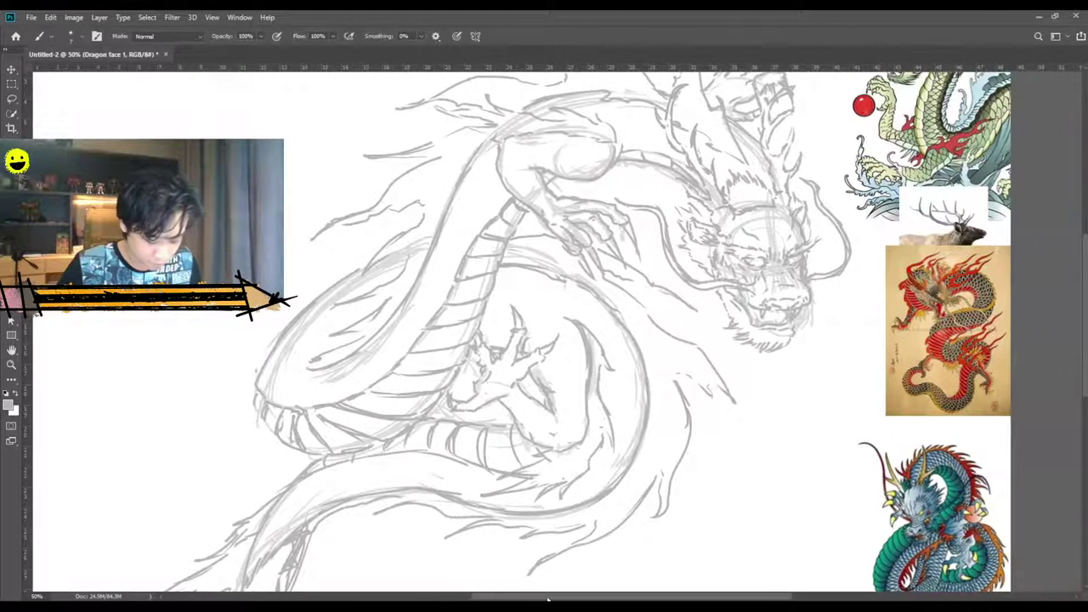
{"action": "key", "text": "ctrl+plus"}
{"action": "key", "text": "ctrl+plus"}
{"action": "key", "text": "ctrl+plus"}
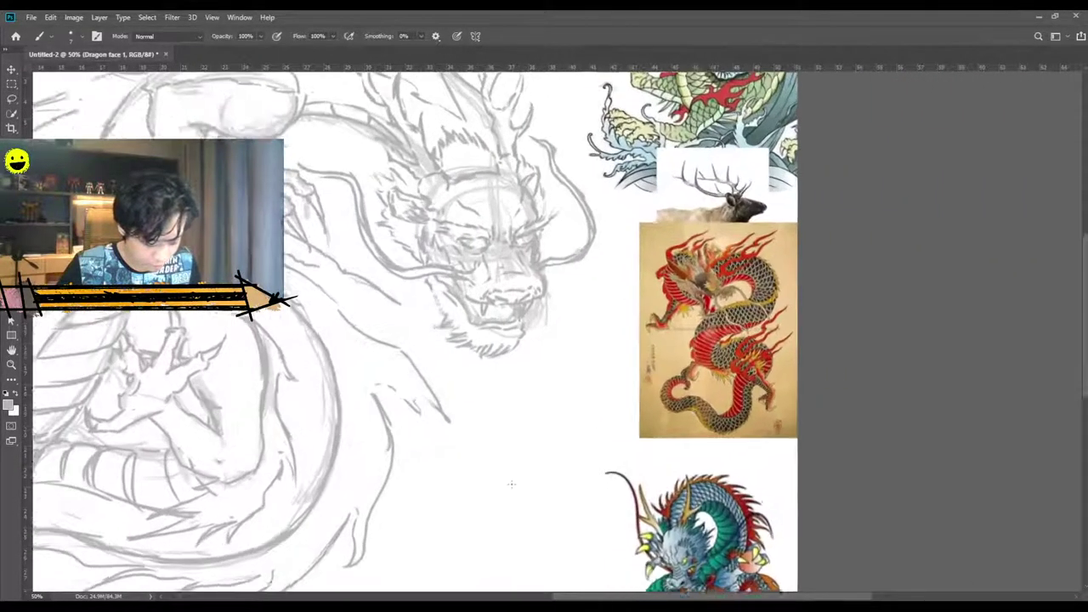
{"action": "scroll", "coordinate": [513, 485], "scroll_direction": "up", "scroll_amount": 4}
{"action": "scroll", "coordinate": [404, 443], "scroll_direction": "down", "scroll_amount": 4}
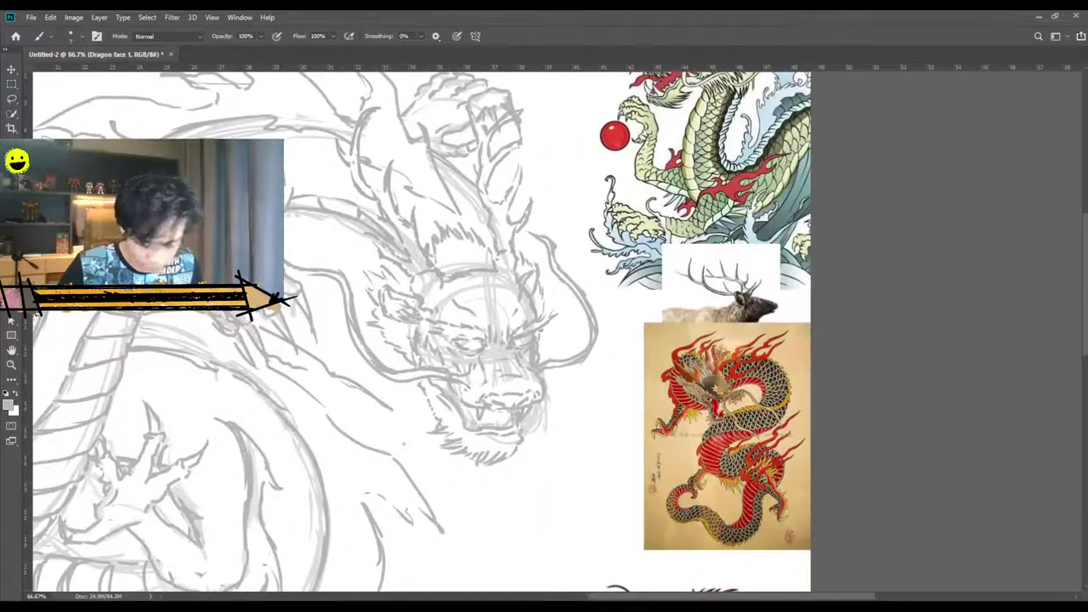
Try a dark red and a light grey as the foreground colour.
{"action": "key", "text": "i"}
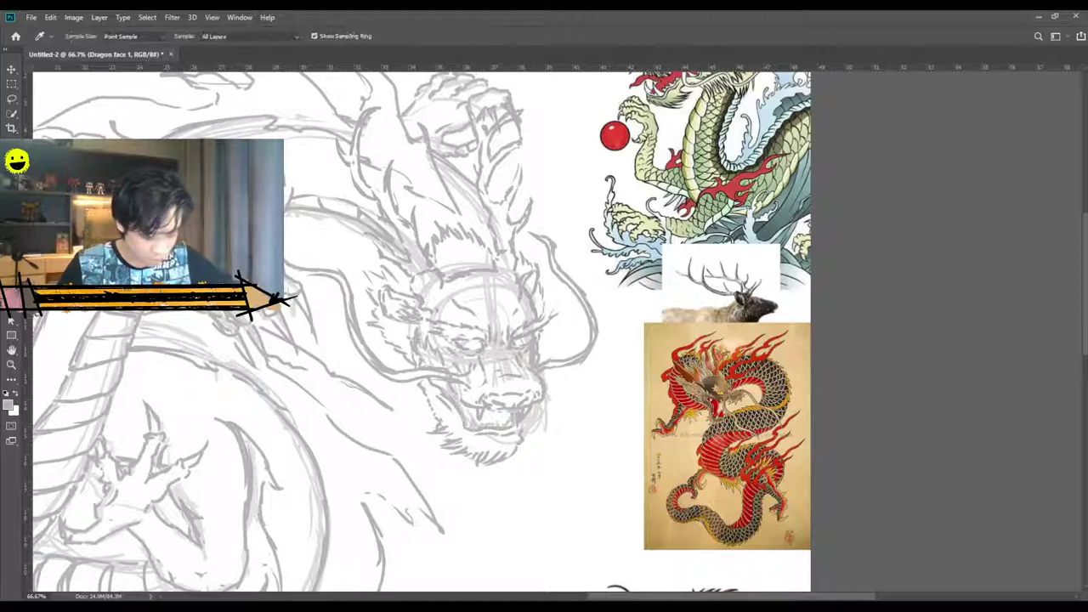
{"action": "scroll", "coordinate": [421, 332], "scroll_direction": "up", "scroll_amount": 3}
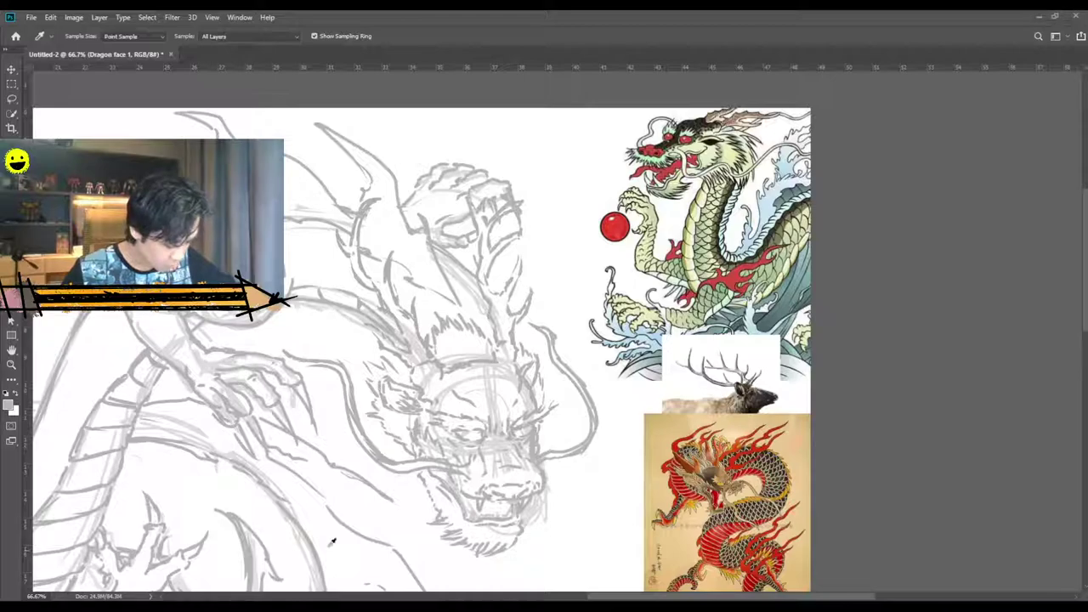
{"action": "scroll", "coordinate": [947, 106], "scroll_direction": "down", "scroll_amount": 5}
{"action": "left_click_drag", "start_coordinate": [1058, 106], "coordinate": [1085, 115]}
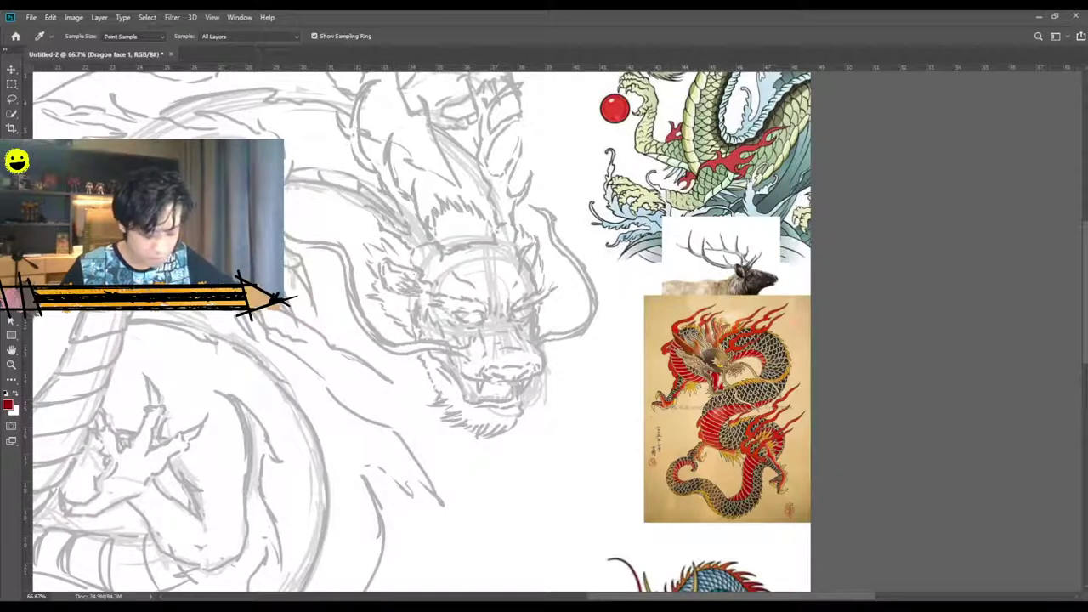
{"action": "left_click_drag", "start_coordinate": [956, 114], "coordinate": [919, 104]}
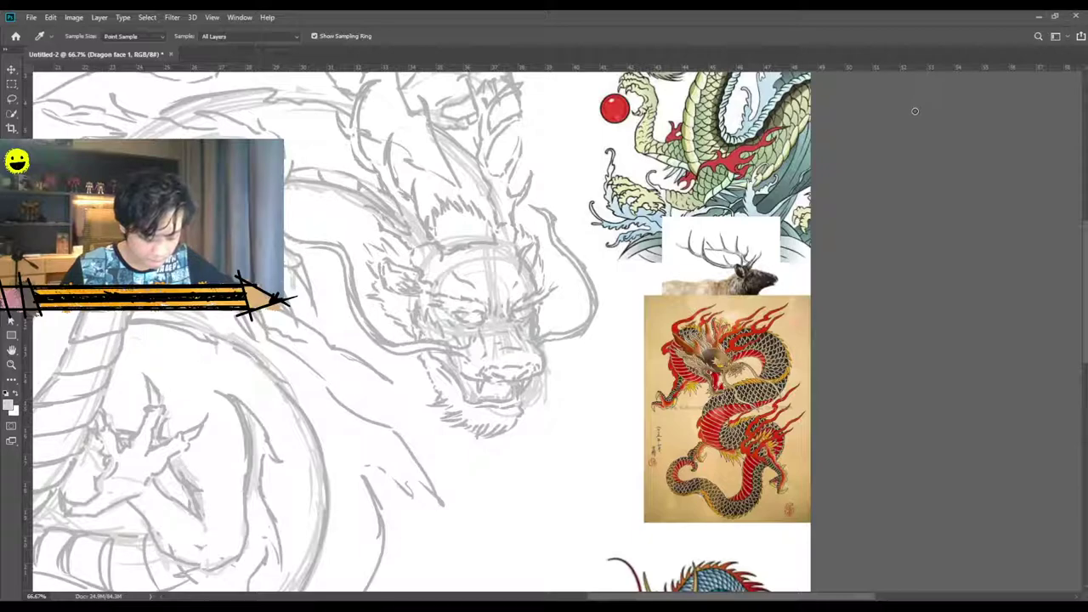
Set the Brush colour to orange, test a short vertical stroke on the dragon's forehead and undo the stroke.
{"action": "key", "text": "b"}
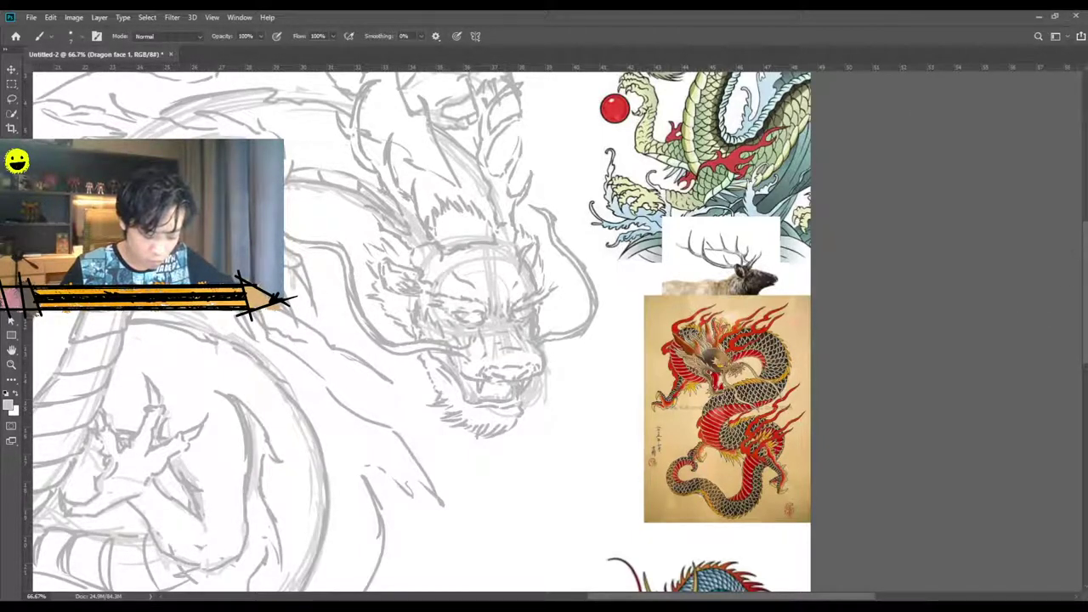
{"action": "left_click", "coordinate": [1015, 90]}
{"action": "left_click_drag", "start_coordinate": [490, 276], "coordinate": [490, 293]}
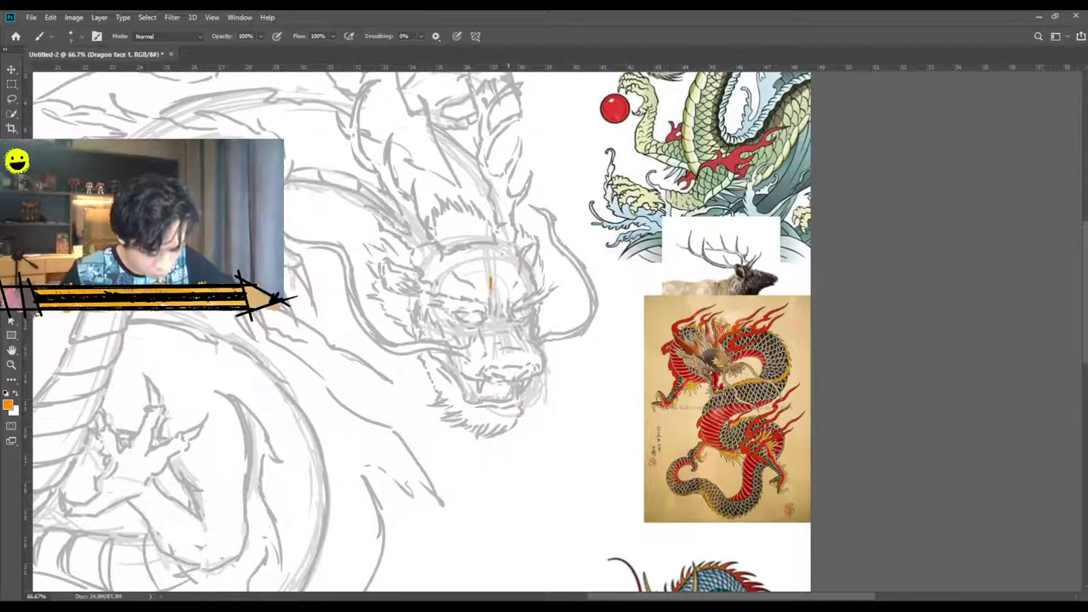
{"action": "key", "text": "ctrl+z"}
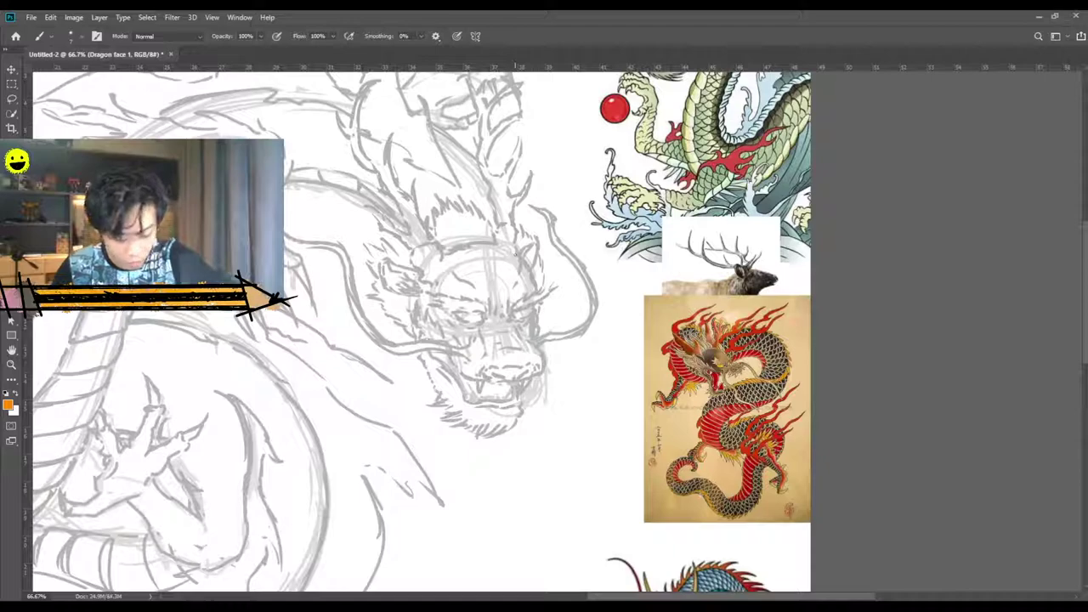
Set the Brush colour to yellow, enlarge the brush and test strokes on the dragon's forehead and right eye area.
{"action": "left_click", "coordinate": [1087, 241]}
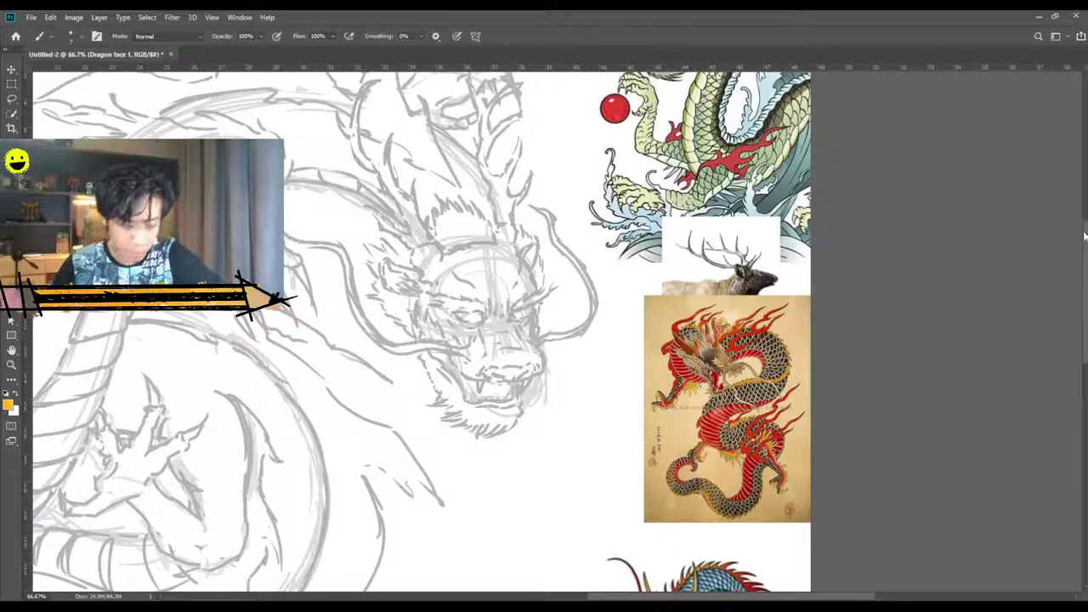
{"action": "left_click_drag", "start_coordinate": [489, 266], "coordinate": [493, 357]}
{"action": "left_click_drag", "start_coordinate": [500, 298], "coordinate": [504, 332]}
{"action": "key", "text": "bracketright"}
{"action": "key", "text": "bracketright"}
{"action": "key", "text": "bracketright"}
{"action": "key", "text": "bracketright"}
{"action": "key", "text": "bracketright"}
{"action": "mouse_move", "coordinate": [494, 274]}
{"action": "left_mouse_down"}
{"action": "mouse_move", "coordinate": [506, 310]}
{"action": "mouse_move", "coordinate": [517, 293]}
{"action": "mouse_move", "coordinate": [528, 323]}
{"action": "left_mouse_up"}
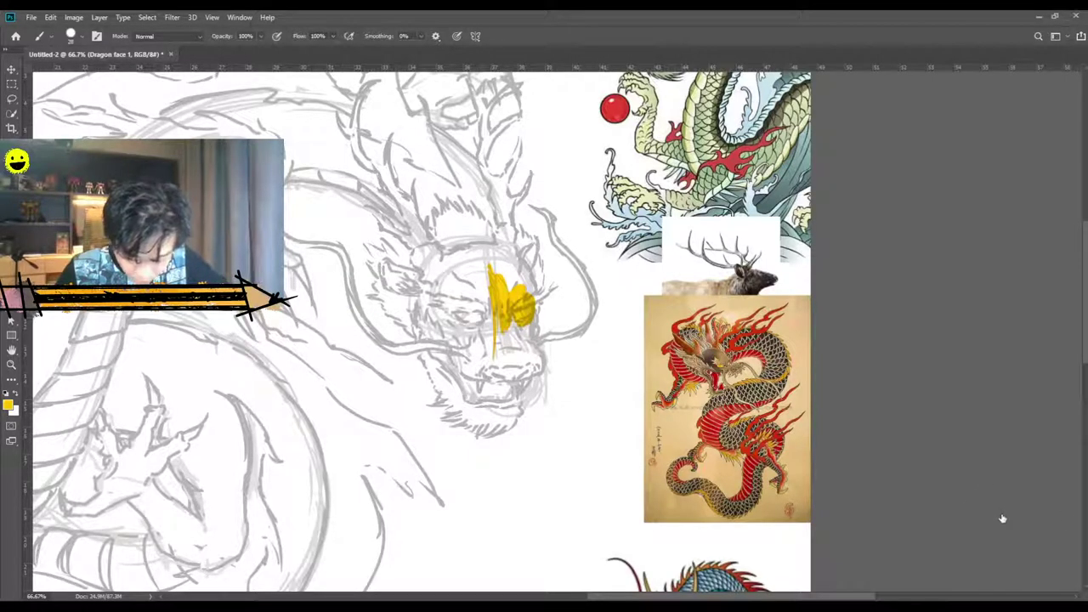
Lower the opacity of the sketch layer.
{"action": "left_click", "coordinate": [1004, 388]}
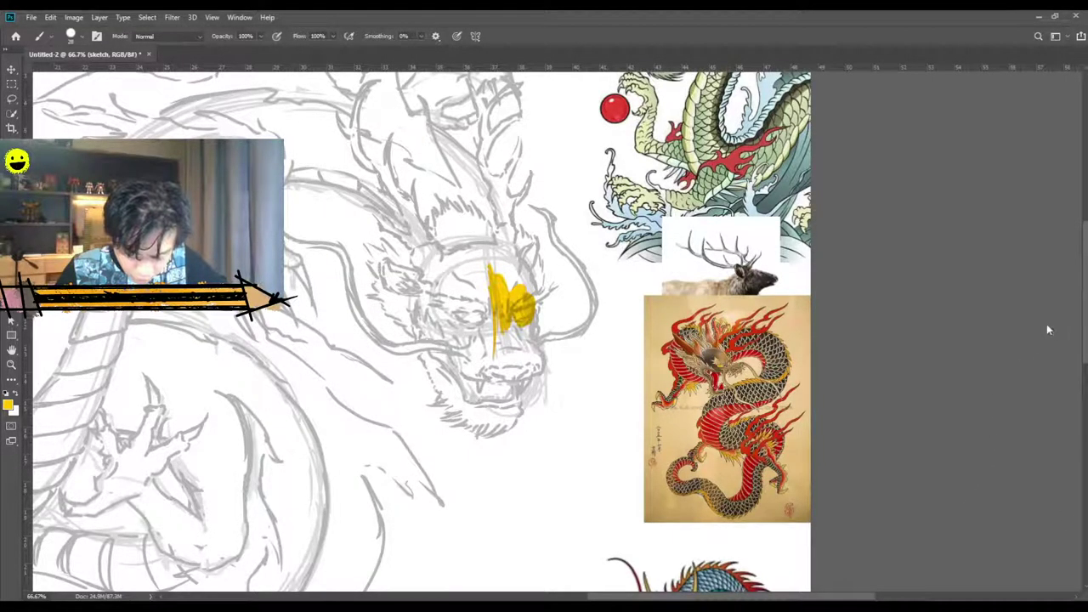
{"action": "left_click", "coordinate": [1042, 335]}
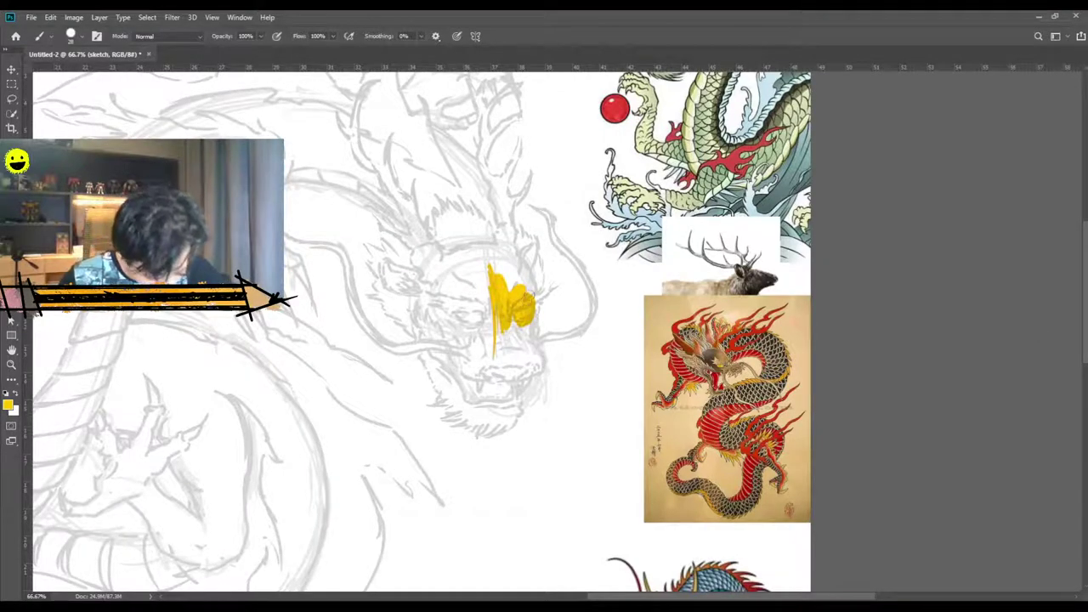
Try painting yellow over the dragon's nose and eye area on the sketch layer and undo the strokes.
{"action": "mouse_move", "coordinate": [534, 308]}
{"action": "left_mouse_down"}
{"action": "mouse_move", "coordinate": [532, 329]}
{"action": "mouse_move", "coordinate": [488, 344]}
{"action": "mouse_move", "coordinate": [481, 302]}
{"action": "left_mouse_up"}
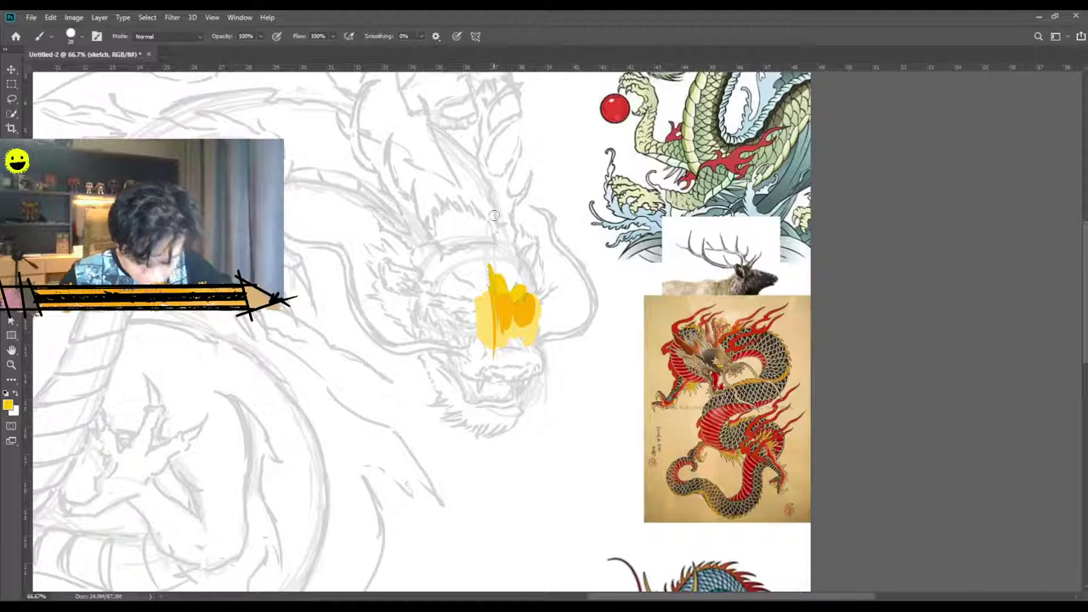
{"action": "key", "text": "ctrl+z"}
{"action": "key", "text": "ctrl+z"}
{"action": "key", "text": "ctrl+z"}
{"action": "key", "text": "ctrl+z"}
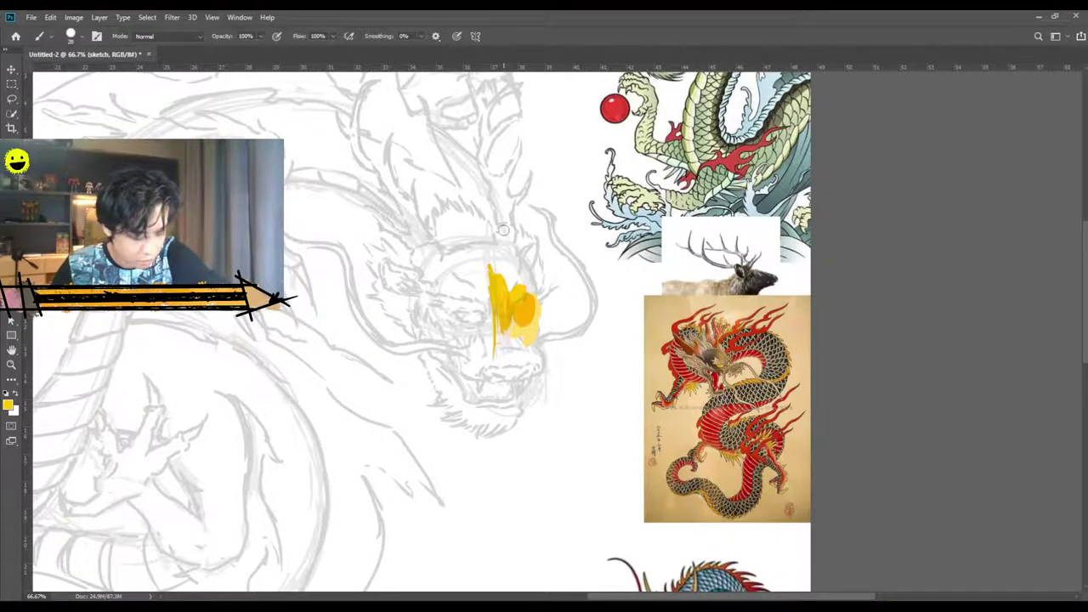
{"action": "key", "text": "ctrl+z"}
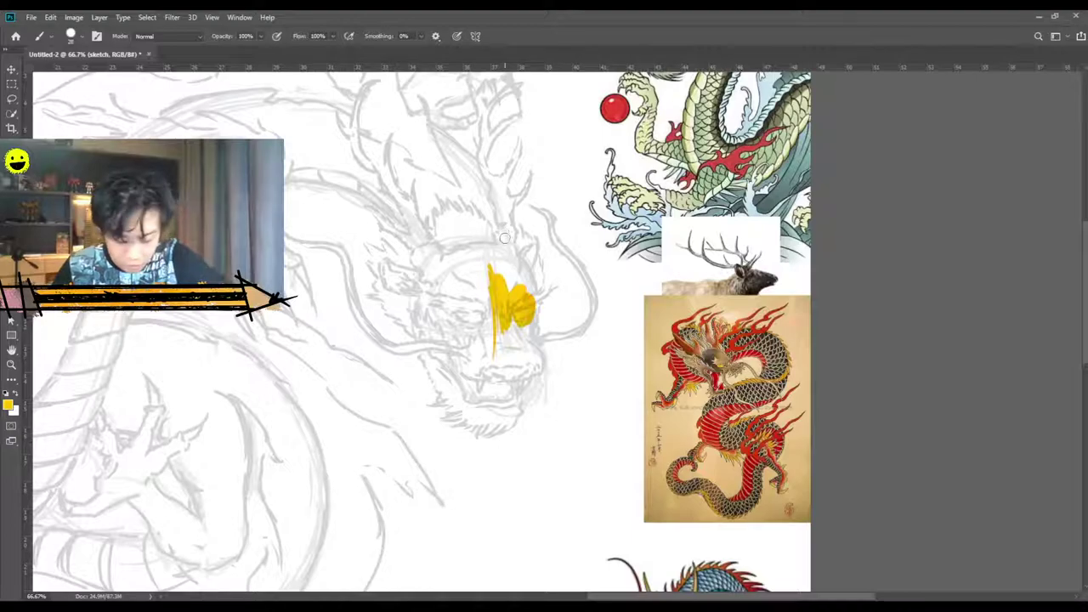
Return to the Dragon face 1 layer, test more yellow over the face and erase all the yellow paint.
{"action": "left_click", "coordinate": [1009, 367]}
{"action": "mouse_move", "coordinate": [527, 346]}
{"action": "left_mouse_down"}
{"action": "mouse_move", "coordinate": [523, 315]}
{"action": "mouse_move", "coordinate": [536, 319]}
{"action": "mouse_move", "coordinate": [534, 370]}
{"action": "mouse_move", "coordinate": [477, 377]}
{"action": "mouse_move", "coordinate": [521, 361]}
{"action": "mouse_move", "coordinate": [515, 333]}
{"action": "mouse_move", "coordinate": [486, 357]}
{"action": "mouse_move", "coordinate": [455, 340]}
{"action": "mouse_move", "coordinate": [459, 289]}
{"action": "mouse_move", "coordinate": [510, 260]}
{"action": "mouse_move", "coordinate": [481, 288]}
{"action": "left_mouse_up"}
{"action": "key", "text": "e"}
{"action": "mouse_move", "coordinate": [536, 258]}
{"action": "left_mouse_down"}
{"action": "mouse_move", "coordinate": [521, 394]}
{"action": "mouse_move", "coordinate": [533, 276]}
{"action": "mouse_move", "coordinate": [529, 356]}
{"action": "mouse_move", "coordinate": [496, 268]}
{"action": "mouse_move", "coordinate": [503, 212]}
{"action": "mouse_move", "coordinate": [481, 392]}
{"action": "mouse_move", "coordinate": [468, 289]}
{"action": "mouse_move", "coordinate": [482, 268]}
{"action": "mouse_move", "coordinate": [469, 387]}
{"action": "left_mouse_up"}
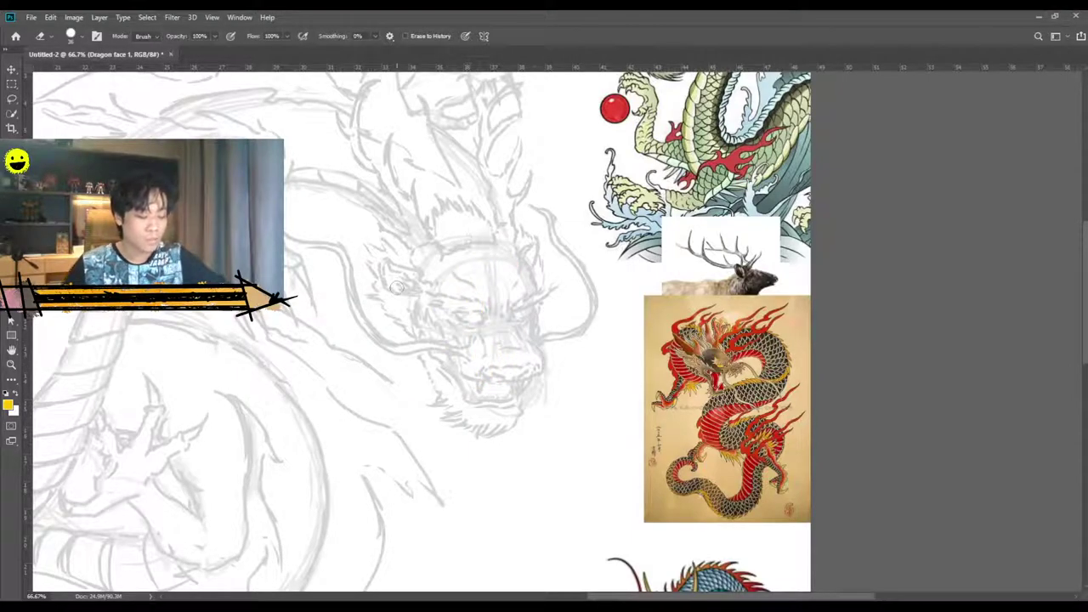
Block in the dragon's head from ears to lower jaw in orange with an 80-pixel brush on the Dragon face 1 layer.
{"action": "key", "text": "b"}
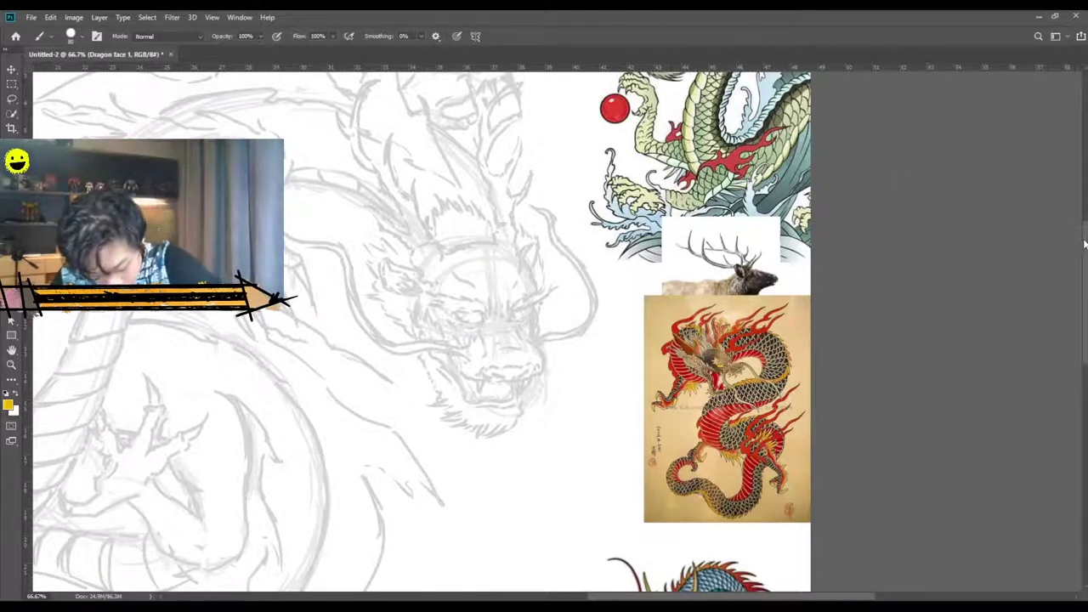
{"action": "left_click", "coordinate": [1087, 256]}
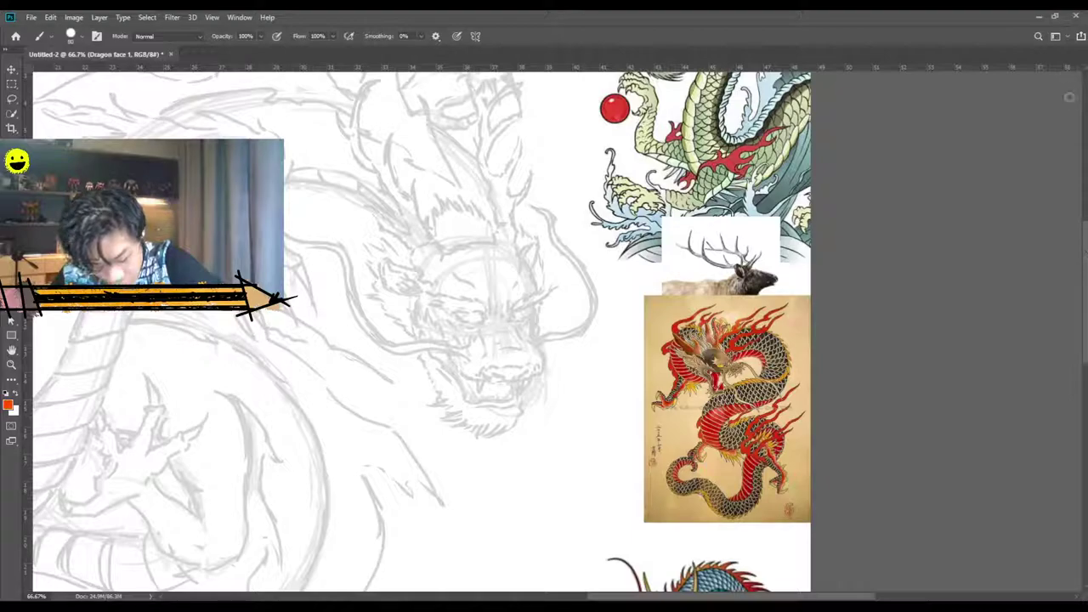
{"action": "left_click", "coordinate": [1087, 250]}
{"action": "mouse_move", "coordinate": [498, 299]}
{"action": "left_mouse_down"}
{"action": "mouse_move", "coordinate": [490, 341]}
{"action": "mouse_move", "coordinate": [474, 339]}
{"action": "mouse_move", "coordinate": [476, 350]}
{"action": "mouse_move", "coordinate": [481, 336]}
{"action": "mouse_move", "coordinate": [517, 365]}
{"action": "mouse_move", "coordinate": [531, 358]}
{"action": "mouse_move", "coordinate": [512, 269]}
{"action": "mouse_move", "coordinate": [529, 254]}
{"action": "mouse_move", "coordinate": [505, 269]}
{"action": "mouse_move", "coordinate": [506, 243]}
{"action": "mouse_move", "coordinate": [426, 274]}
{"action": "mouse_move", "coordinate": [436, 261]}
{"action": "mouse_move", "coordinate": [425, 254]}
{"action": "mouse_move", "coordinate": [431, 273]}
{"action": "mouse_move", "coordinate": [396, 267]}
{"action": "mouse_move", "coordinate": [398, 286]}
{"action": "mouse_move", "coordinate": [433, 297]}
{"action": "mouse_move", "coordinate": [467, 354]}
{"action": "mouse_move", "coordinate": [486, 354]}
{"action": "mouse_move", "coordinate": [449, 288]}
{"action": "left_mouse_up"}
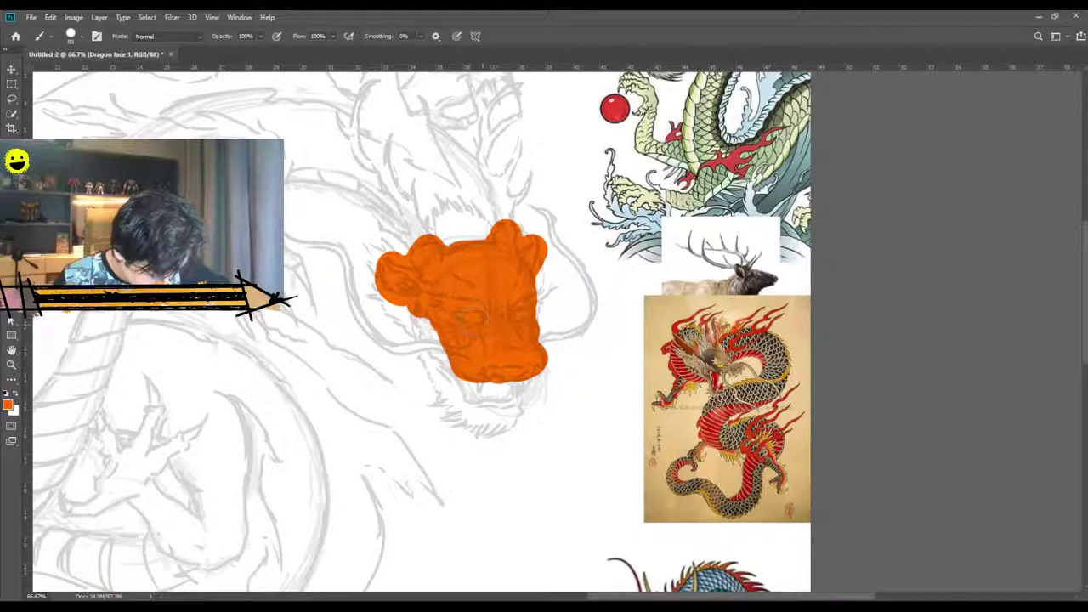
{"action": "left_click_drag", "start_coordinate": [482, 399], "coordinate": [427, 323]}
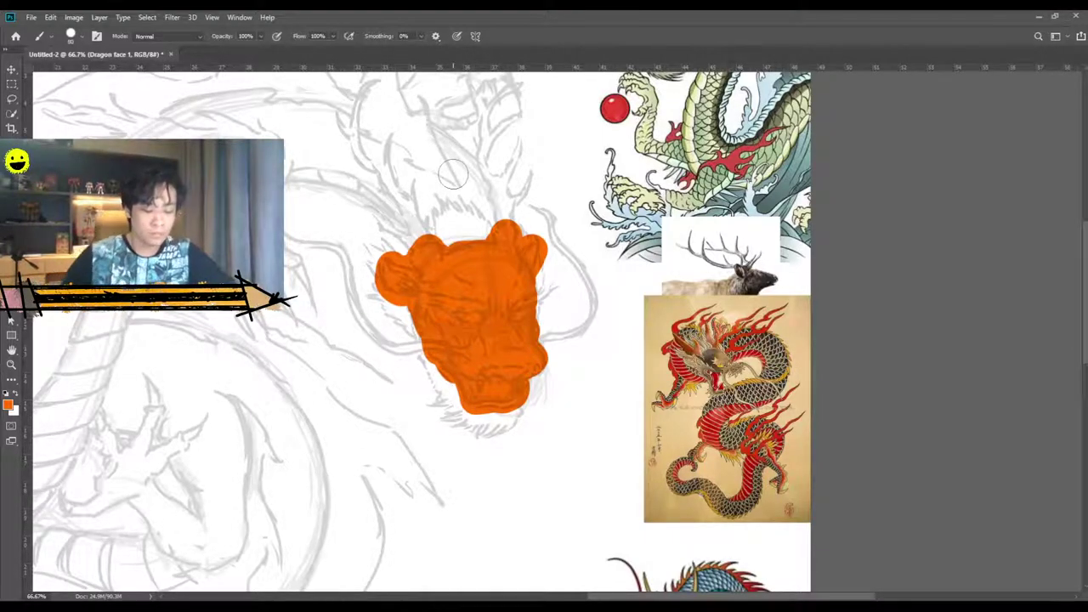
Erase the orange paint from the dragon's ears and face.
{"action": "key", "text": "e"}
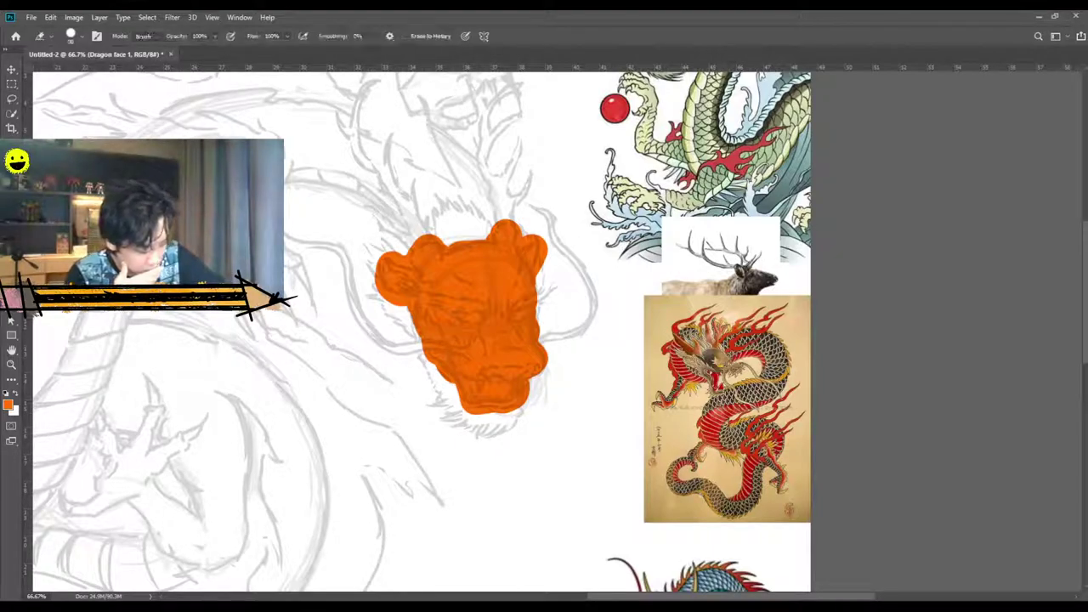
{"action": "left_click_drag", "start_coordinate": [395, 243], "coordinate": [366, 304]}
{"action": "left_click_drag", "start_coordinate": [421, 240], "coordinate": [402, 275]}
{"action": "mouse_move", "coordinate": [359, 335]}
{"action": "left_mouse_down"}
{"action": "mouse_move", "coordinate": [449, 183]}
{"action": "mouse_move", "coordinate": [402, 387]}
{"action": "mouse_move", "coordinate": [470, 208]}
{"action": "left_mouse_up"}
{"action": "mouse_move", "coordinate": [468, 255]}
{"action": "left_mouse_down"}
{"action": "mouse_move", "coordinate": [510, 197]}
{"action": "mouse_move", "coordinate": [498, 328]}
{"action": "mouse_move", "coordinate": [526, 295]}
{"action": "mouse_move", "coordinate": [556, 303]}
{"action": "mouse_move", "coordinate": [519, 415]}
{"action": "mouse_move", "coordinate": [494, 390]}
{"action": "mouse_move", "coordinate": [506, 270]}
{"action": "mouse_move", "coordinate": [452, 354]}
{"action": "mouse_move", "coordinate": [409, 332]}
{"action": "left_mouse_up"}
Block in the dragon's head from ears to lower jaw with a flat light grey using the Brush.
{"action": "key", "text": "x"}
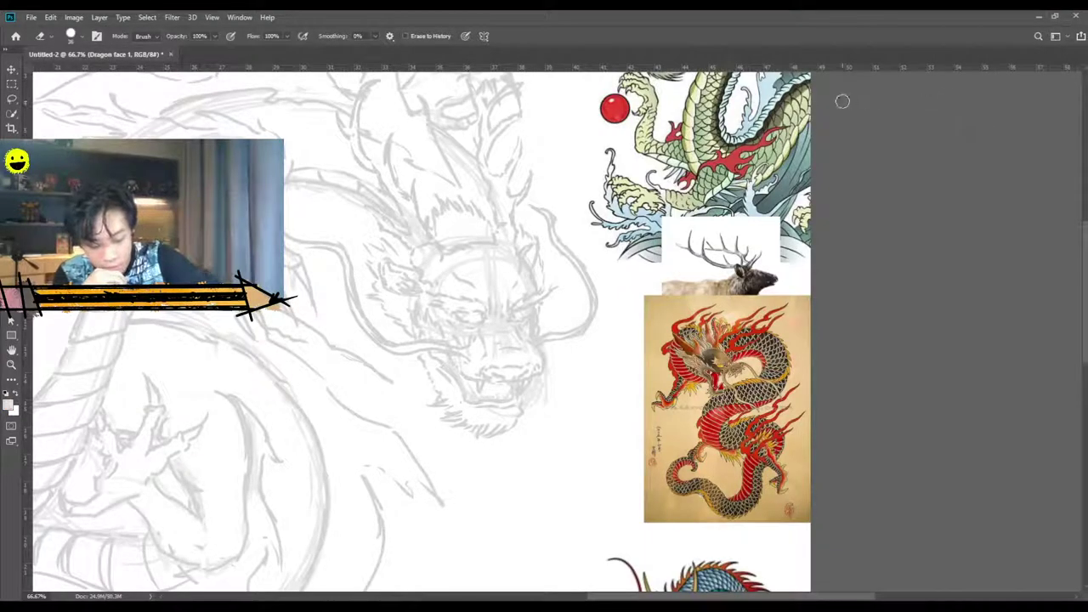
{"action": "key", "text": "b"}
{"action": "mouse_move", "coordinate": [486, 286]}
{"action": "left_mouse_down"}
{"action": "mouse_move", "coordinate": [515, 355]}
{"action": "mouse_move", "coordinate": [529, 361]}
{"action": "mouse_move", "coordinate": [488, 368]}
{"action": "mouse_move", "coordinate": [471, 362]}
{"action": "mouse_move", "coordinate": [515, 364]}
{"action": "mouse_move", "coordinate": [458, 324]}
{"action": "mouse_move", "coordinate": [455, 289]}
{"action": "mouse_move", "coordinate": [440, 291]}
{"action": "mouse_move", "coordinate": [457, 300]}
{"action": "mouse_move", "coordinate": [398, 284]}
{"action": "mouse_move", "coordinate": [389, 268]}
{"action": "mouse_move", "coordinate": [500, 244]}
{"action": "mouse_move", "coordinate": [502, 261]}
{"action": "mouse_move", "coordinate": [517, 255]}
{"action": "mouse_move", "coordinate": [517, 389]}
{"action": "mouse_move", "coordinate": [496, 396]}
{"action": "mouse_move", "coordinate": [436, 336]}
{"action": "mouse_move", "coordinate": [443, 285]}
{"action": "mouse_move", "coordinate": [483, 267]}
{"action": "mouse_move", "coordinate": [502, 273]}
{"action": "mouse_move", "coordinate": [517, 327]}
{"action": "mouse_move", "coordinate": [493, 337]}
{"action": "left_mouse_up"}
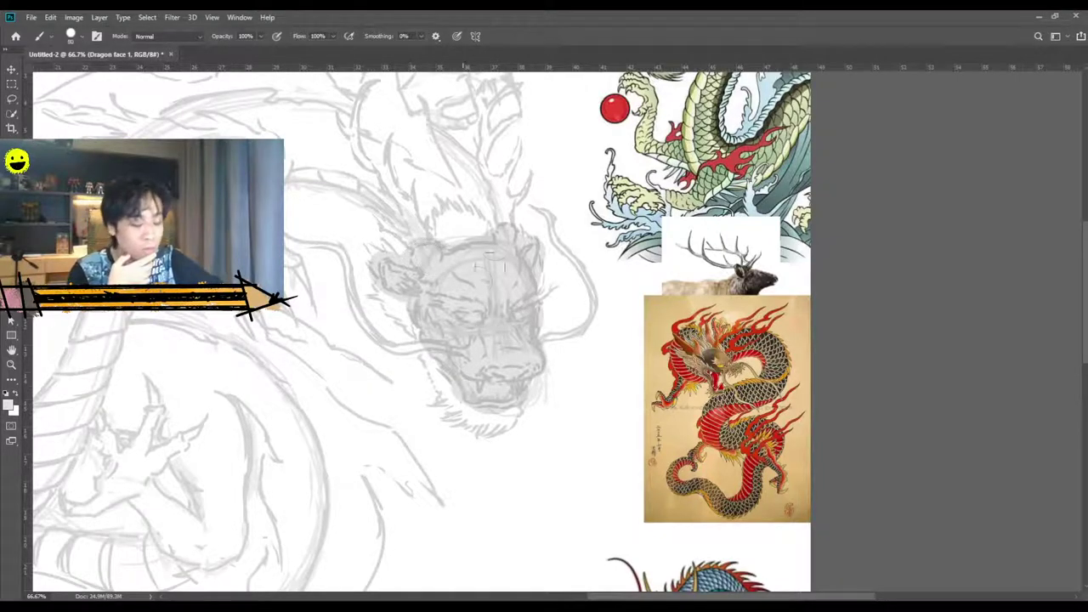
{"action": "mouse_move", "coordinate": [479, 414]}
{"action": "left_mouse_down"}
{"action": "mouse_move", "coordinate": [489, 363]}
{"action": "mouse_move", "coordinate": [475, 289]}
{"action": "mouse_move", "coordinate": [510, 402]}
{"action": "left_mouse_up"}
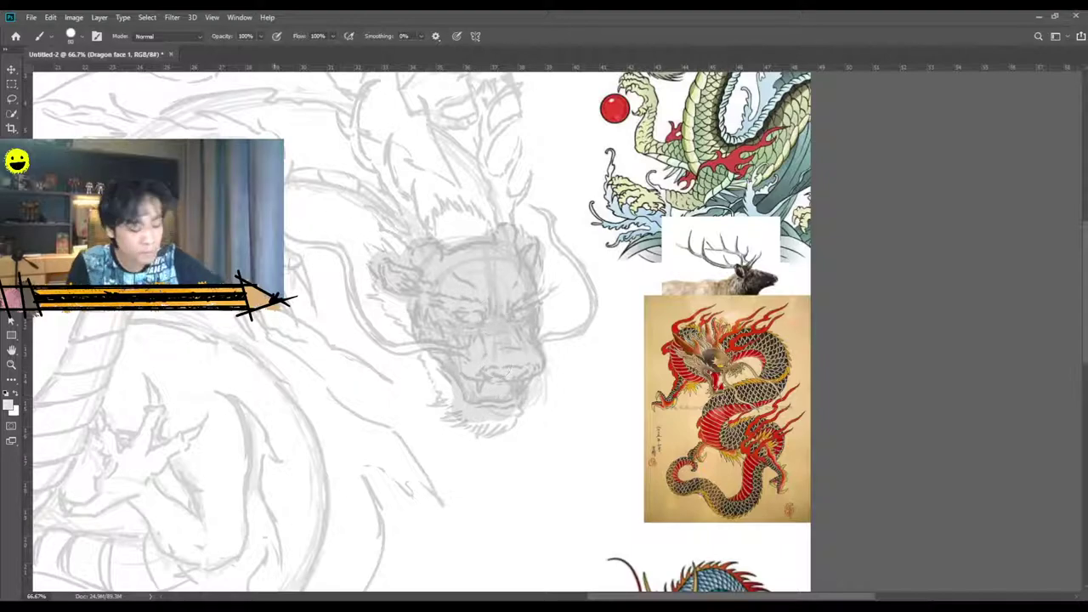
{"action": "scroll", "coordinate": [408, 166], "scroll_direction": "up", "scroll_amount": 3}
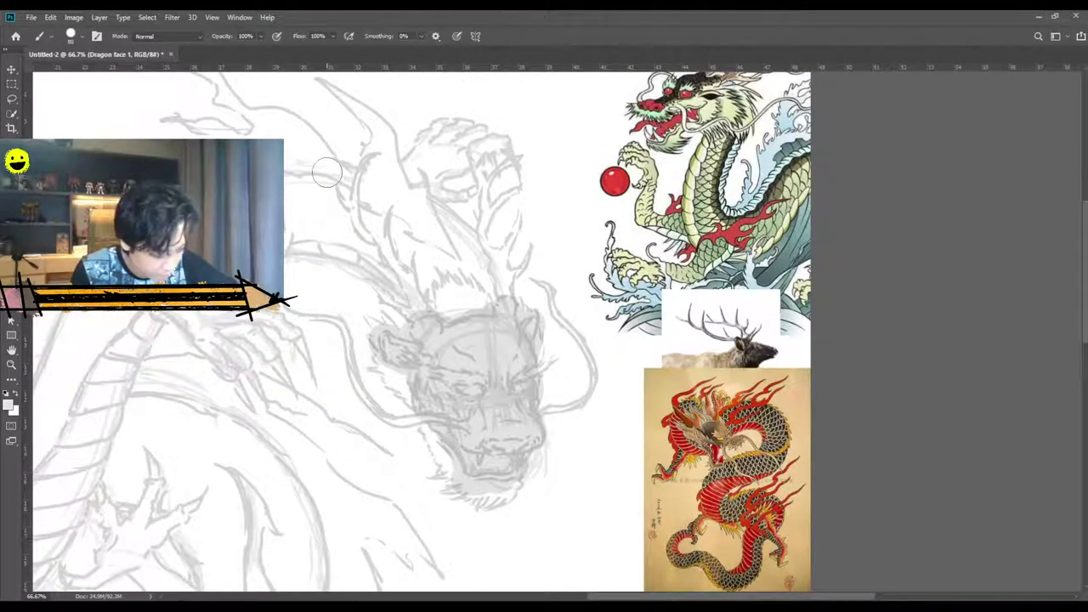
{"action": "scroll", "coordinate": [326, 172], "scroll_direction": "down", "scroll_amount": 2}
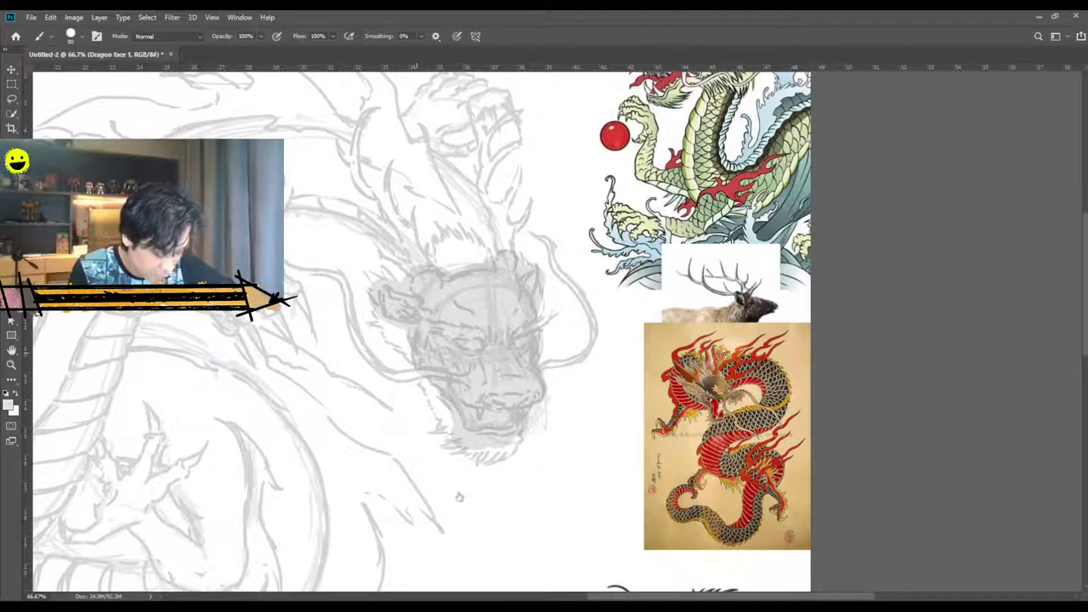
Shade the dragon's face in darker grey with a softer brush at 21% opacity.
{"action": "key", "text": "shift+["}
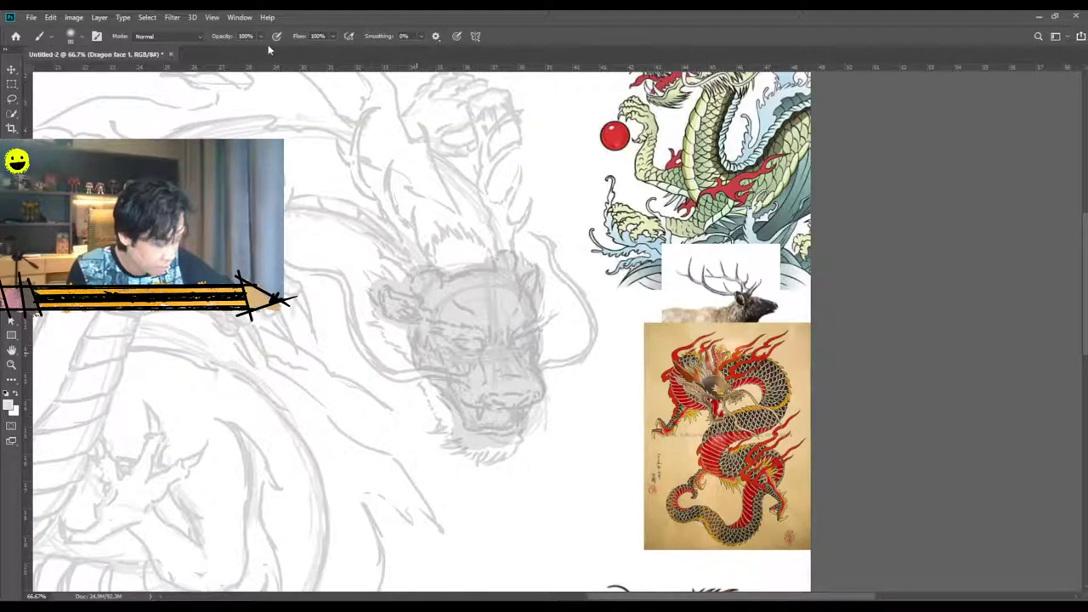
{"action": "key", "text": "2"}
{"action": "key", "text": "7"}
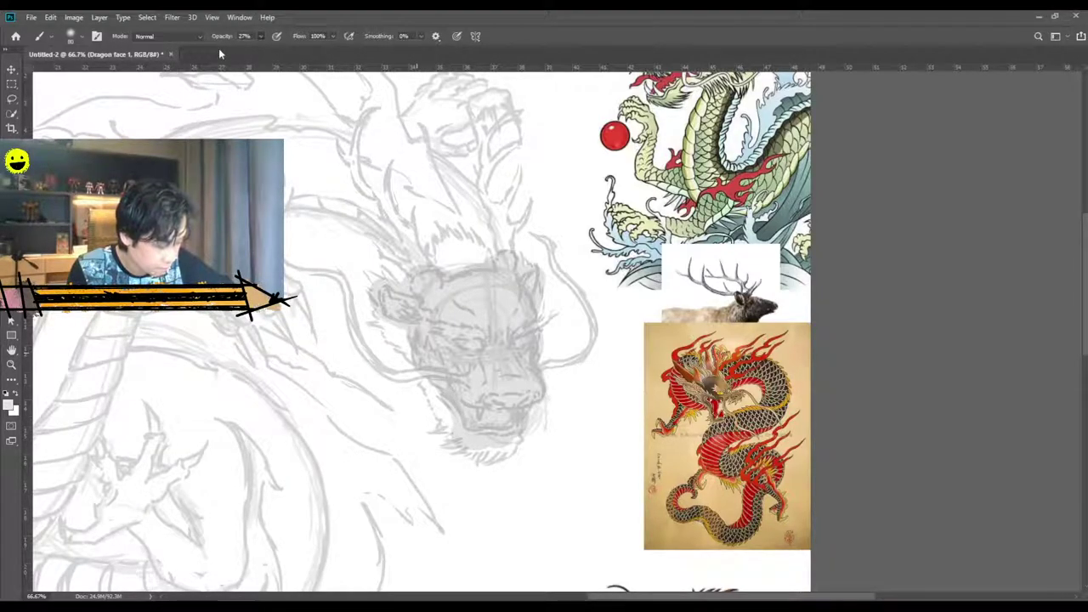
{"action": "key", "text": "2"}
{"action": "key", "text": "1"}
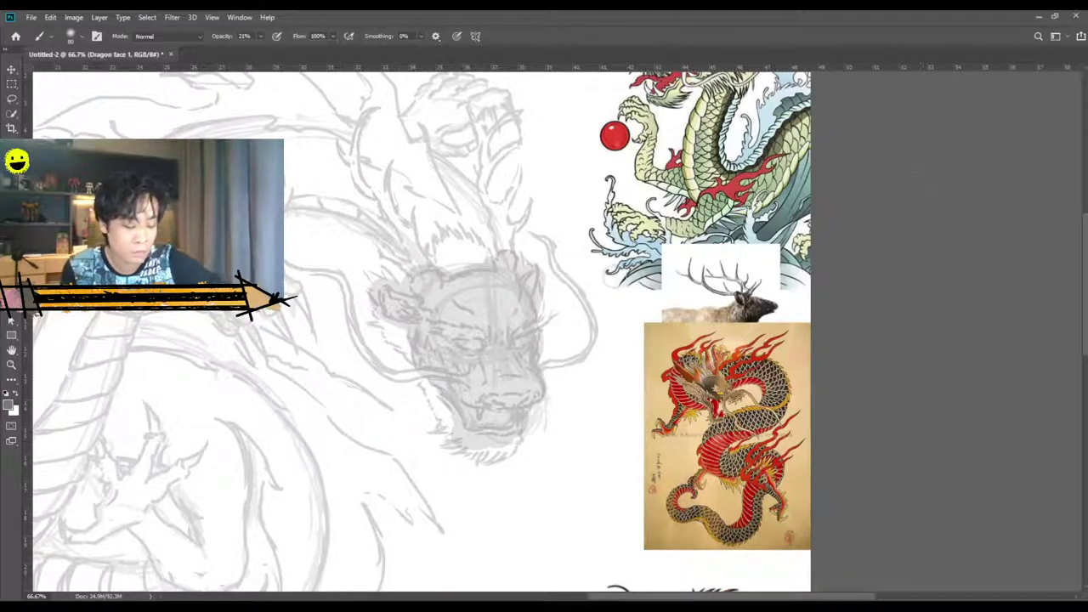
{"action": "mouse_move", "coordinate": [462, 405]}
{"action": "left_mouse_down"}
{"action": "mouse_move", "coordinate": [459, 388]}
{"action": "mouse_move", "coordinate": [481, 404]}
{"action": "mouse_move", "coordinate": [511, 397]}
{"action": "mouse_move", "coordinate": [476, 344]}
{"action": "mouse_move", "coordinate": [442, 336]}
{"action": "mouse_move", "coordinate": [523, 353]}
{"action": "mouse_move", "coordinate": [423, 289]}
{"action": "mouse_move", "coordinate": [418, 315]}
{"action": "mouse_move", "coordinate": [400, 322]}
{"action": "mouse_move", "coordinate": [506, 266]}
{"action": "mouse_move", "coordinate": [517, 315]}
{"action": "mouse_move", "coordinate": [487, 387]}
{"action": "mouse_move", "coordinate": [521, 426]}
{"action": "mouse_move", "coordinate": [451, 400]}
{"action": "mouse_move", "coordinate": [434, 378]}
{"action": "mouse_move", "coordinate": [531, 370]}
{"action": "mouse_move", "coordinate": [510, 410]}
{"action": "mouse_move", "coordinate": [464, 404]}
{"action": "mouse_move", "coordinate": [534, 373]}
{"action": "mouse_move", "coordinate": [476, 374]}
{"action": "mouse_move", "coordinate": [517, 351]}
{"action": "mouse_move", "coordinate": [430, 364]}
{"action": "mouse_move", "coordinate": [435, 299]}
{"action": "mouse_move", "coordinate": [400, 301]}
{"action": "mouse_move", "coordinate": [393, 327]}
{"action": "mouse_move", "coordinate": [536, 270]}
{"action": "mouse_move", "coordinate": [483, 262]}
{"action": "mouse_move", "coordinate": [413, 291]}
{"action": "mouse_move", "coordinate": [508, 315]}
{"action": "left_mouse_up"}
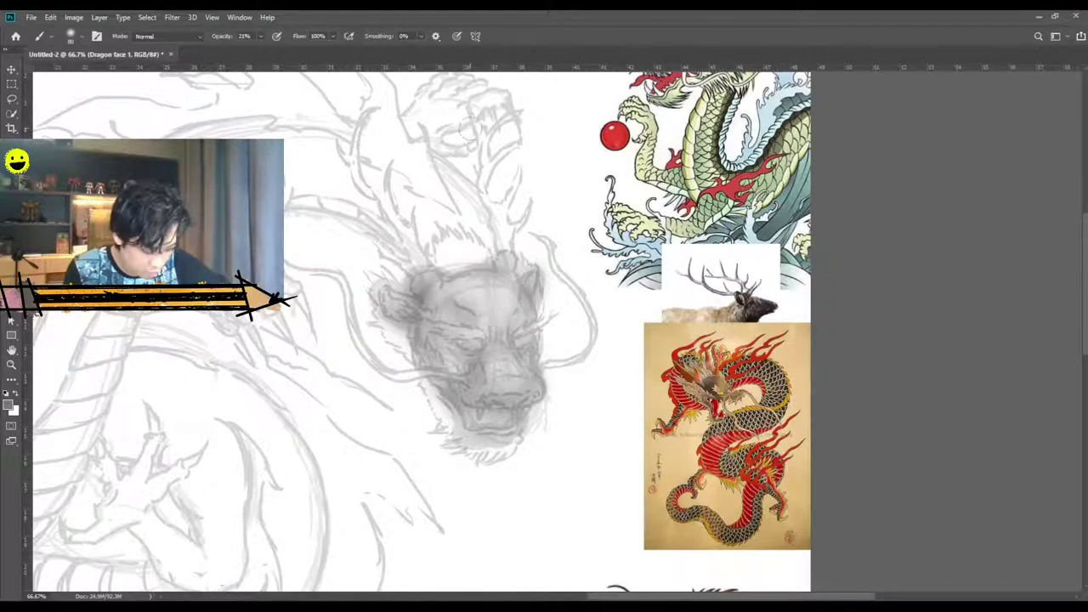
Refine the forehead and eye shading with a lighter grey at 35% opacity and a darker grey at 15%.
{"action": "left_click", "coordinate": [257, 52]}
{"action": "left_click", "coordinate": [967, 131]}
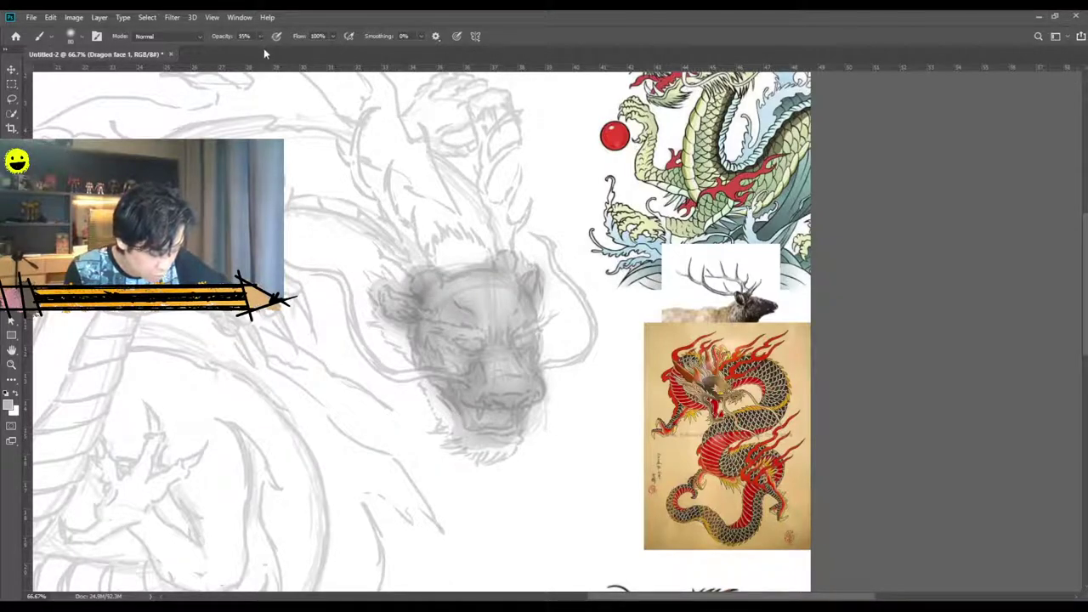
{"action": "mouse_move", "coordinate": [479, 302]}
{"action": "left_mouse_down"}
{"action": "mouse_move", "coordinate": [455, 294]}
{"action": "mouse_move", "coordinate": [492, 288]}
{"action": "mouse_move", "coordinate": [475, 328]}
{"action": "mouse_move", "coordinate": [509, 373]}
{"action": "mouse_move", "coordinate": [534, 350]}
{"action": "left_mouse_up"}
{"action": "left_click", "coordinate": [974, 141]}
{"action": "left_click_drag", "start_coordinate": [461, 314], "coordinate": [427, 318]}
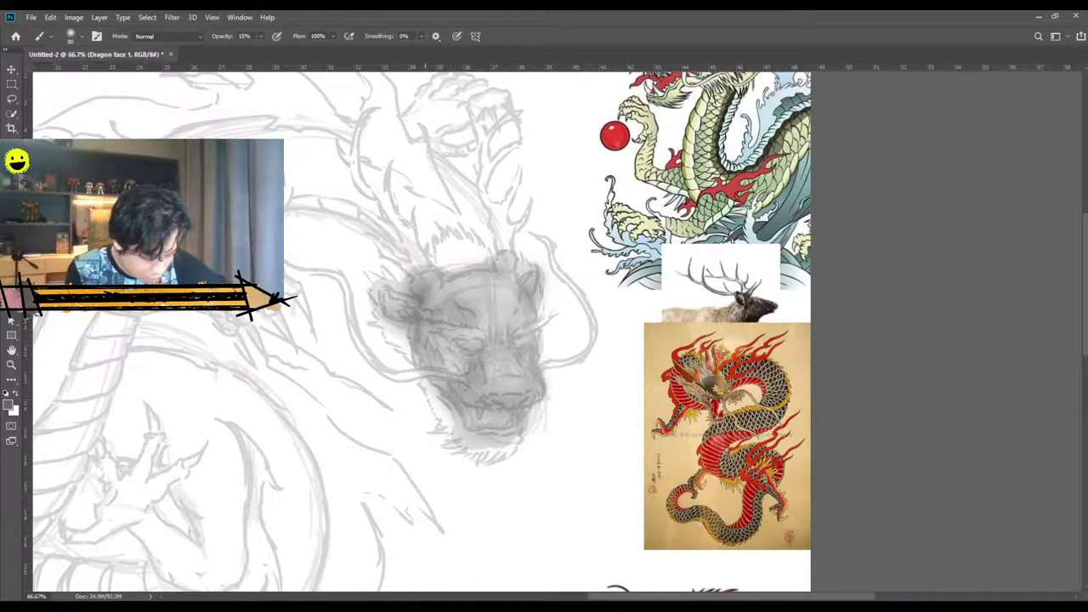
Reduce the brush size to 28 and darken the edges of the dragon's jaw, cheek and ear.
{"action": "right_click", "coordinate": [511, 364]}
{"action": "left_click_drag", "start_coordinate": [588, 391], "coordinate": [547, 383]}
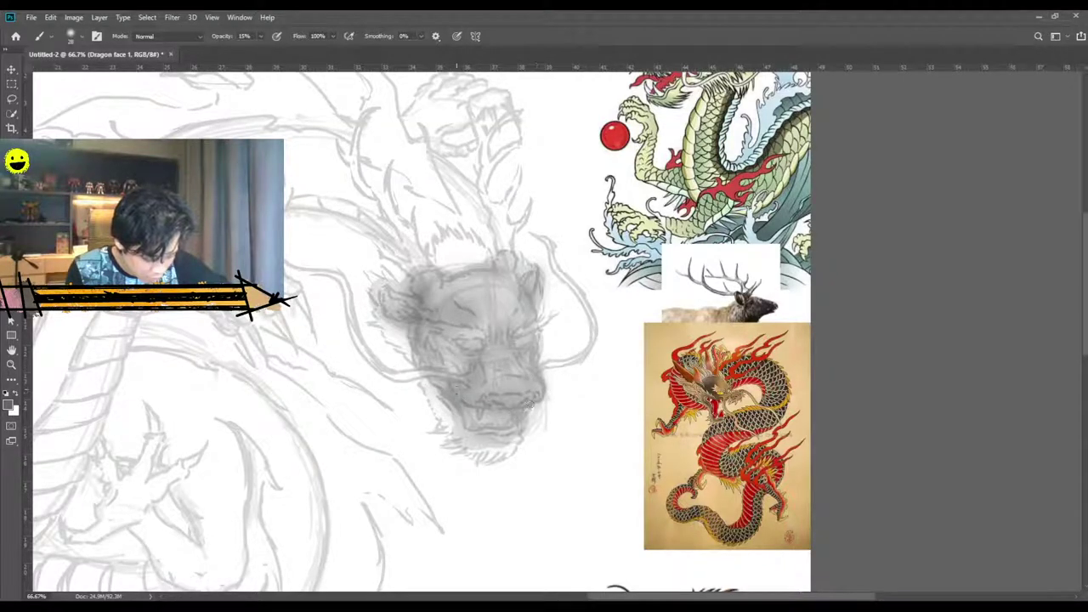
{"action": "mouse_move", "coordinate": [519, 428]}
{"action": "left_mouse_down"}
{"action": "mouse_move", "coordinate": [483, 419]}
{"action": "mouse_move", "coordinate": [511, 426]}
{"action": "left_mouse_up"}
{"action": "mouse_move", "coordinate": [453, 404]}
{"action": "left_mouse_down"}
{"action": "mouse_move", "coordinate": [427, 376]}
{"action": "mouse_move", "coordinate": [405, 382]}
{"action": "left_mouse_up"}
{"action": "left_click_drag", "start_coordinate": [384, 302], "coordinate": [411, 312]}
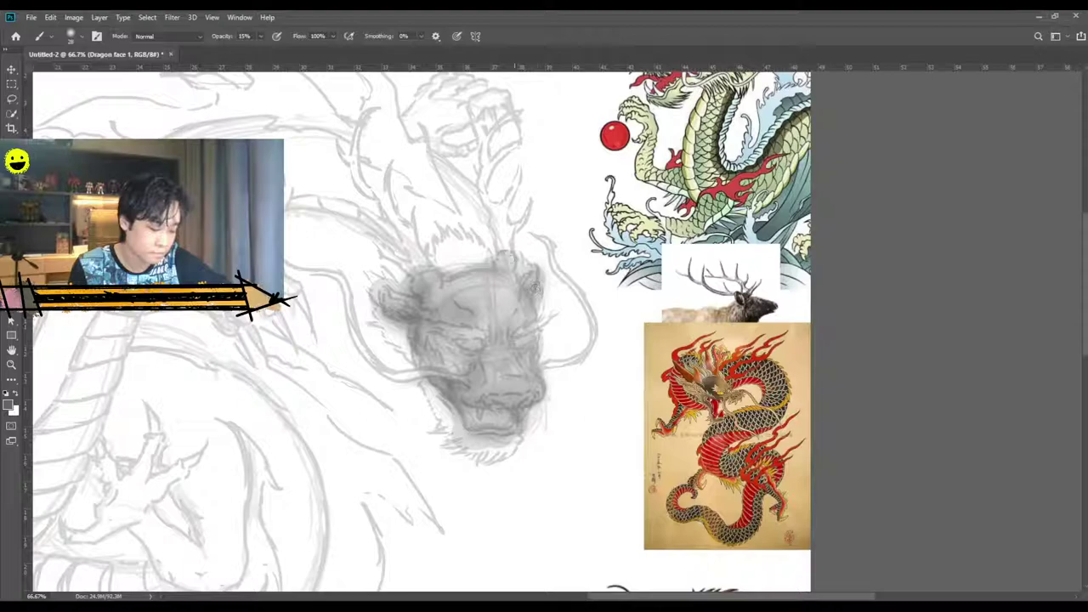
Darken the dragon's brow ridge, eyes, nose and mouth, raising the brush opacity to 26%.
{"action": "mouse_move", "coordinate": [439, 274]}
{"action": "left_mouse_down"}
{"action": "mouse_move", "coordinate": [414, 284]}
{"action": "mouse_move", "coordinate": [470, 279]}
{"action": "left_mouse_up"}
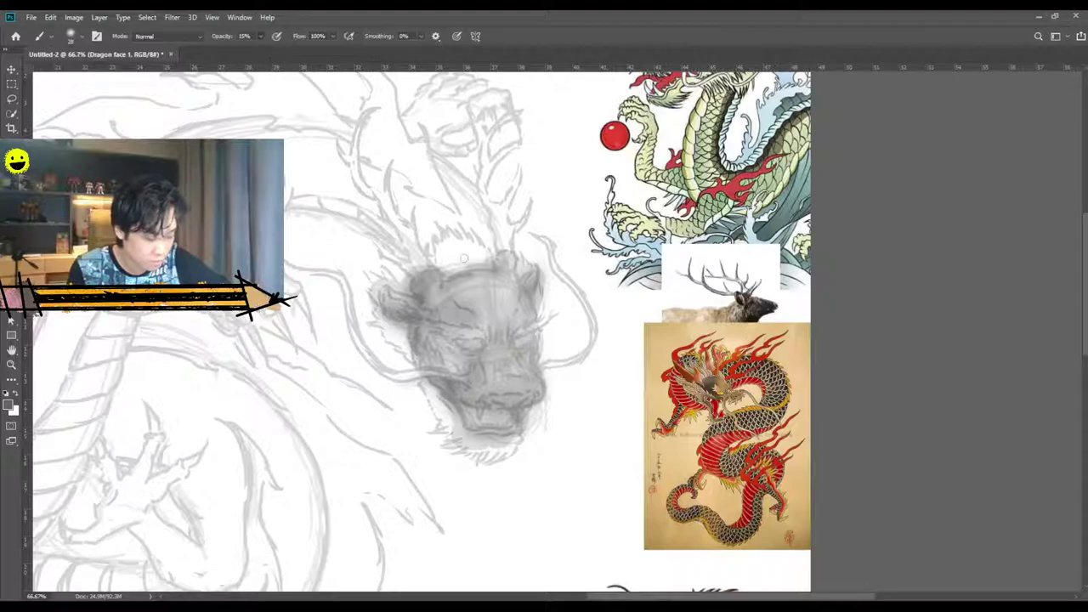
{"action": "left_click_drag", "start_coordinate": [480, 287], "coordinate": [451, 275]}
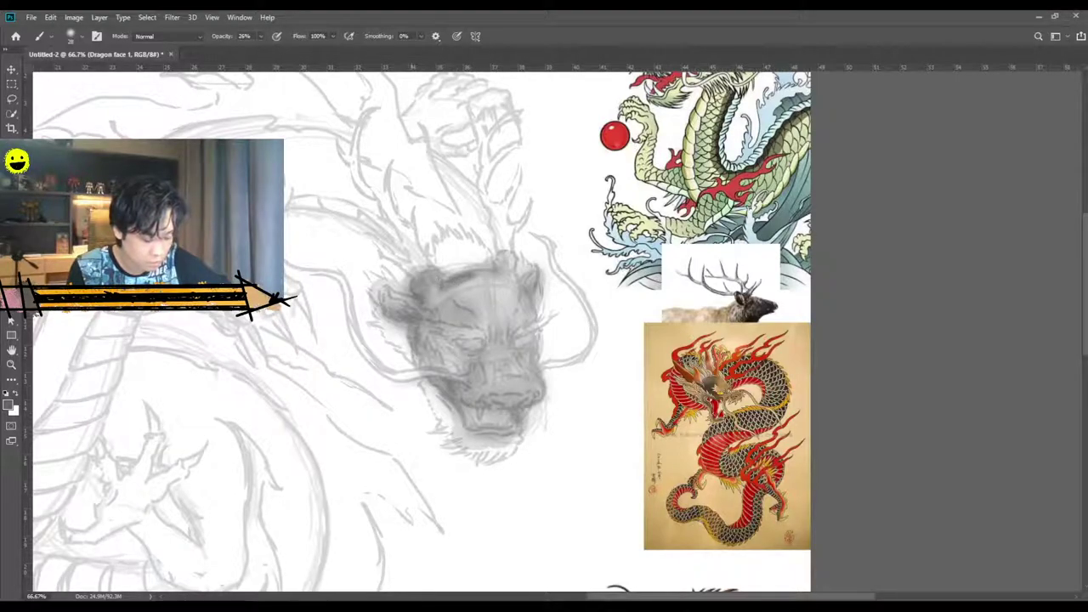
{"action": "left_click_drag", "start_coordinate": [510, 322], "coordinate": [522, 291]}
{"action": "left_click_drag", "start_coordinate": [512, 335], "coordinate": [485, 333]}
{"action": "mouse_move", "coordinate": [524, 379]}
{"action": "left_mouse_down"}
{"action": "mouse_move", "coordinate": [494, 376]}
{"action": "mouse_move", "coordinate": [523, 405]}
{"action": "mouse_move", "coordinate": [463, 388]}
{"action": "left_mouse_up"}
{"action": "mouse_move", "coordinate": [520, 361]}
{"action": "left_mouse_down"}
{"action": "mouse_move", "coordinate": [447, 340]}
{"action": "mouse_move", "coordinate": [503, 420]}
{"action": "mouse_move", "coordinate": [520, 422]}
{"action": "mouse_move", "coordinate": [459, 423]}
{"action": "mouse_move", "coordinate": [447, 383]}
{"action": "mouse_move", "coordinate": [470, 425]}
{"action": "left_mouse_up"}
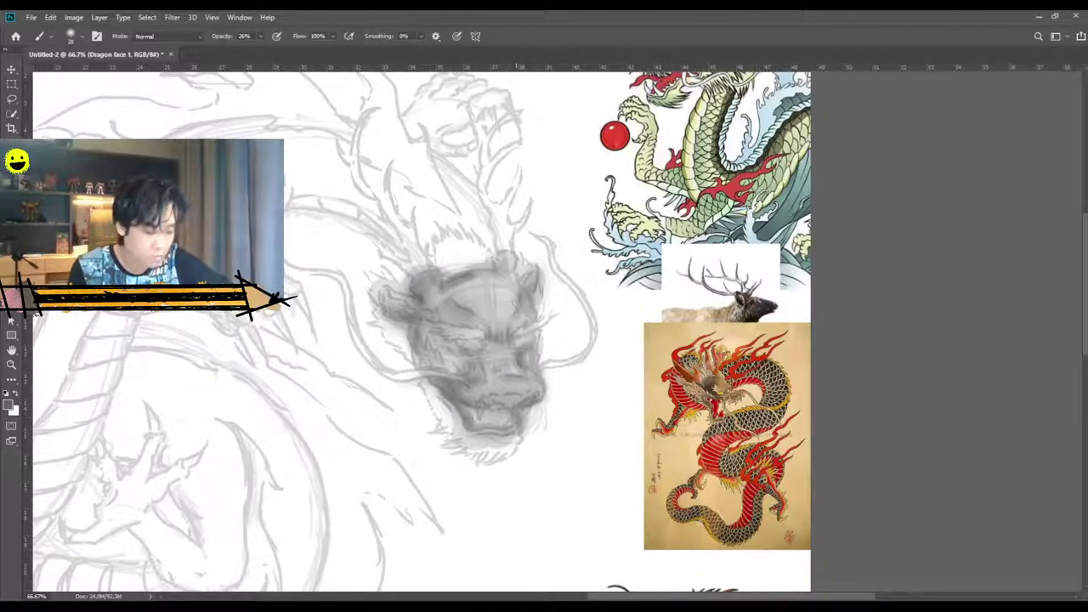
Darken the two bumps on top of the dragon's head and pick a lighter grey as the foreground colour.
{"action": "mouse_move", "coordinate": [507, 277]}
{"action": "left_mouse_down"}
{"action": "mouse_move", "coordinate": [514, 255]}
{"action": "mouse_move", "coordinate": [495, 253]}
{"action": "mouse_move", "coordinate": [510, 265]}
{"action": "left_mouse_up"}
{"action": "left_click_drag", "start_coordinate": [414, 274], "coordinate": [425, 294]}
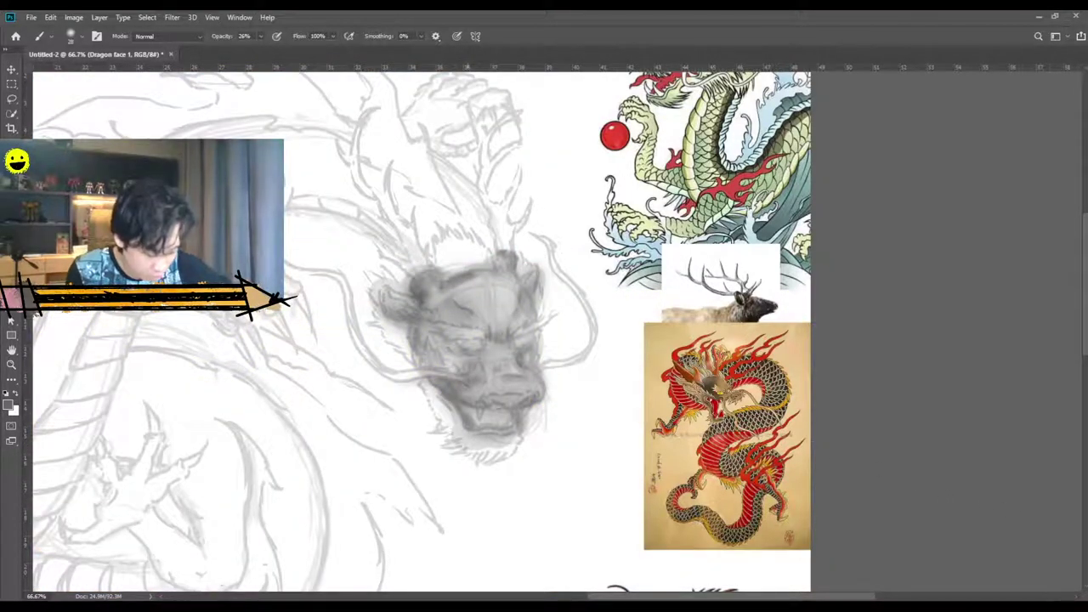
{"action": "left_click", "coordinate": [943, 109]}
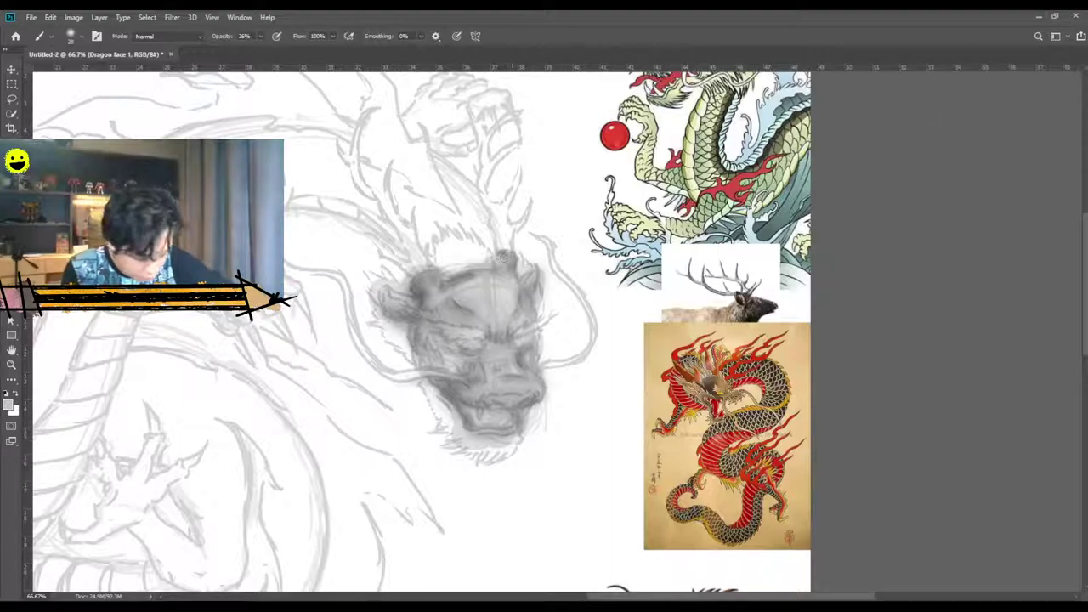
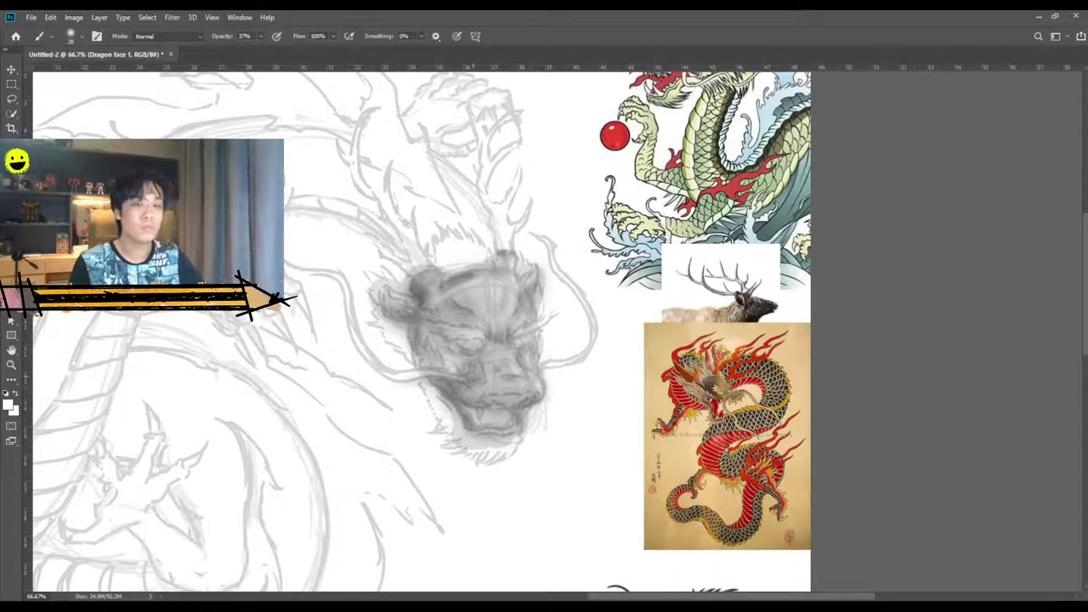
Check the grey painting with the sketch layer briefly hidden, and erase the stray grey smudge beside the dragon's cheek.
{"action": "left_click", "coordinate": [943, 391]}
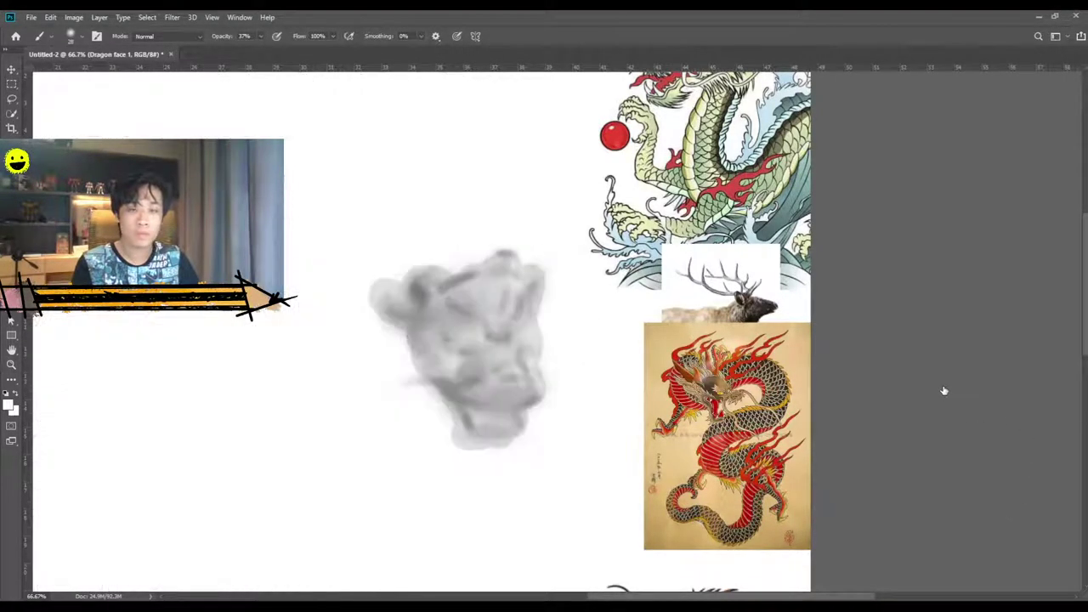
{"action": "key", "text": "ctrl+comma"}
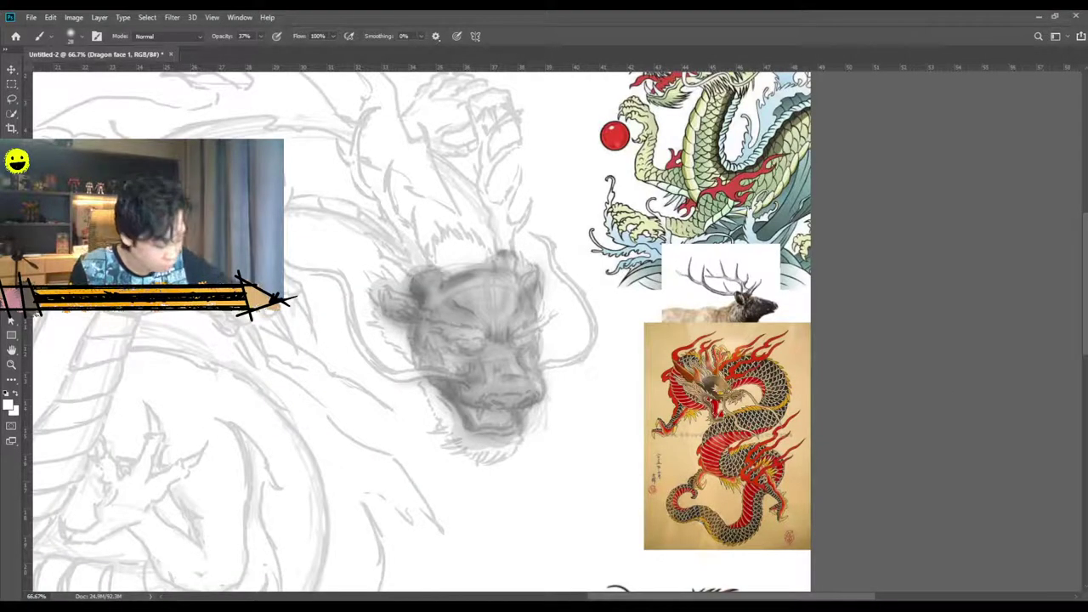
{"action": "key", "text": "e"}
{"action": "left_click_drag", "start_coordinate": [401, 380], "coordinate": [421, 397]}
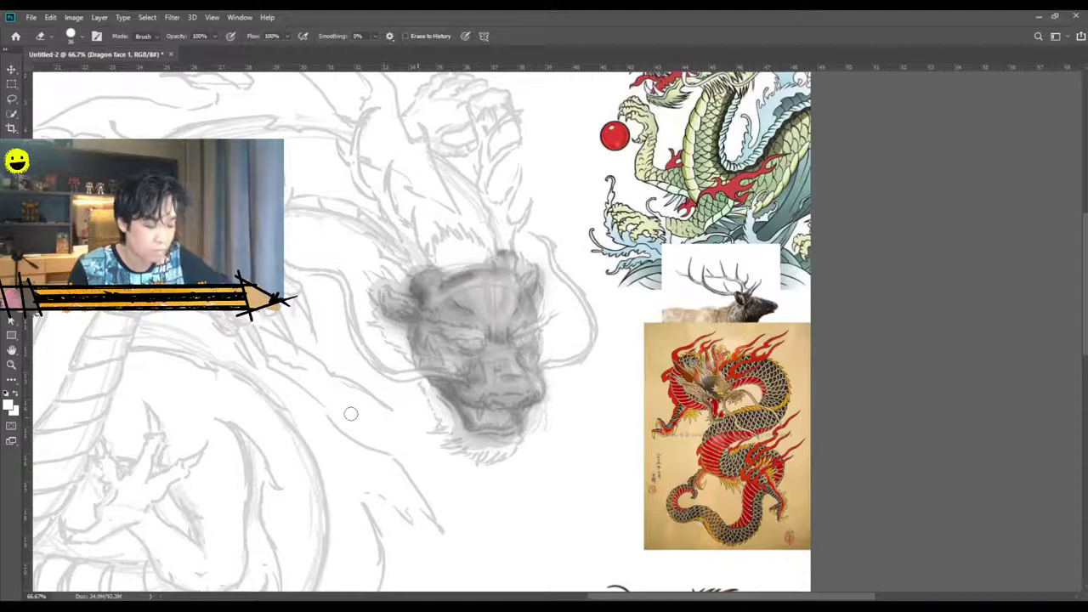
Switch to the Brush tool with a harder edge and pick a mid grey as the foreground colour.
{"action": "key", "text": "b"}
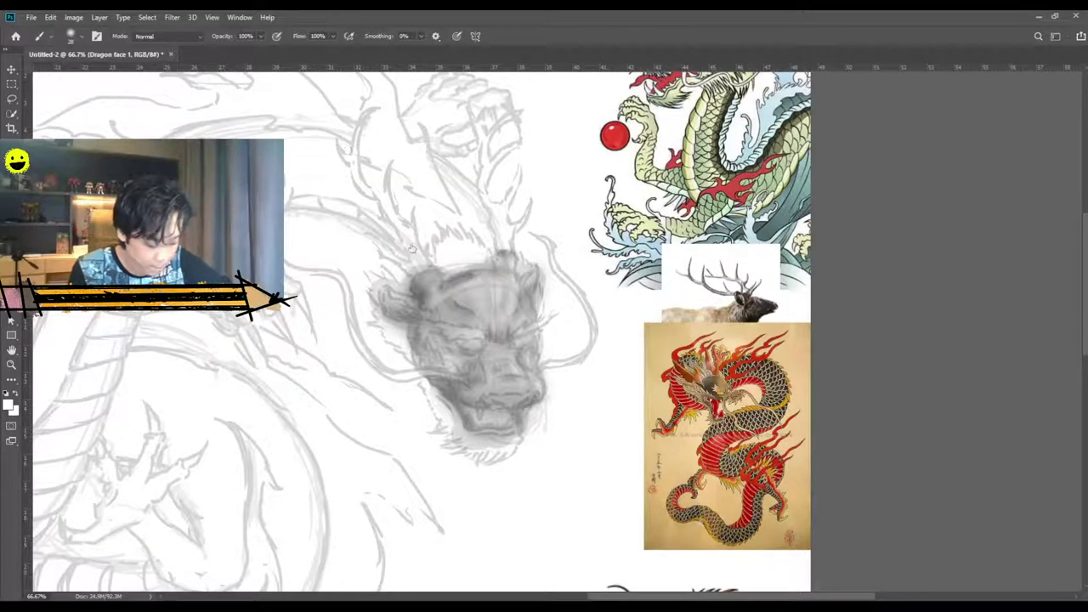
{"action": "key", "text": "shift+bracketright"}
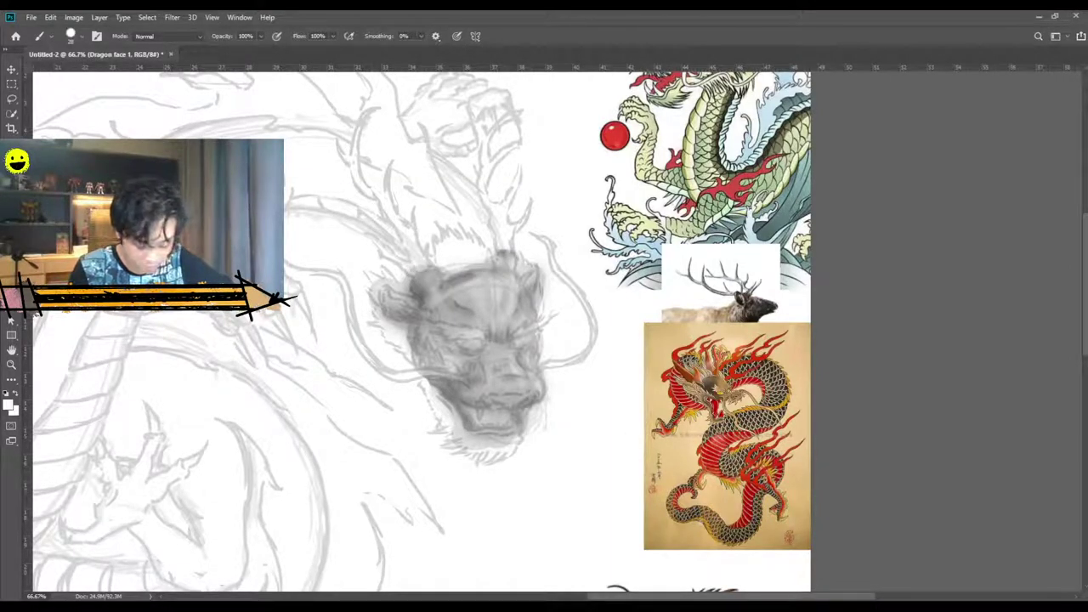
{"action": "left_click", "coordinate": [966, 113]}
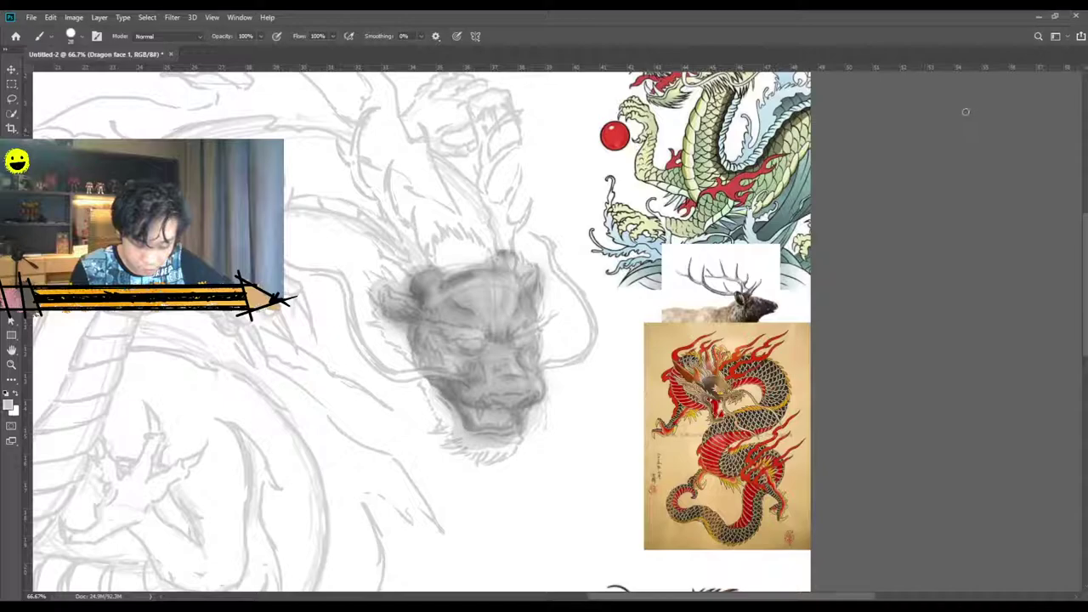
{"action": "left_click", "coordinate": [945, 125]}
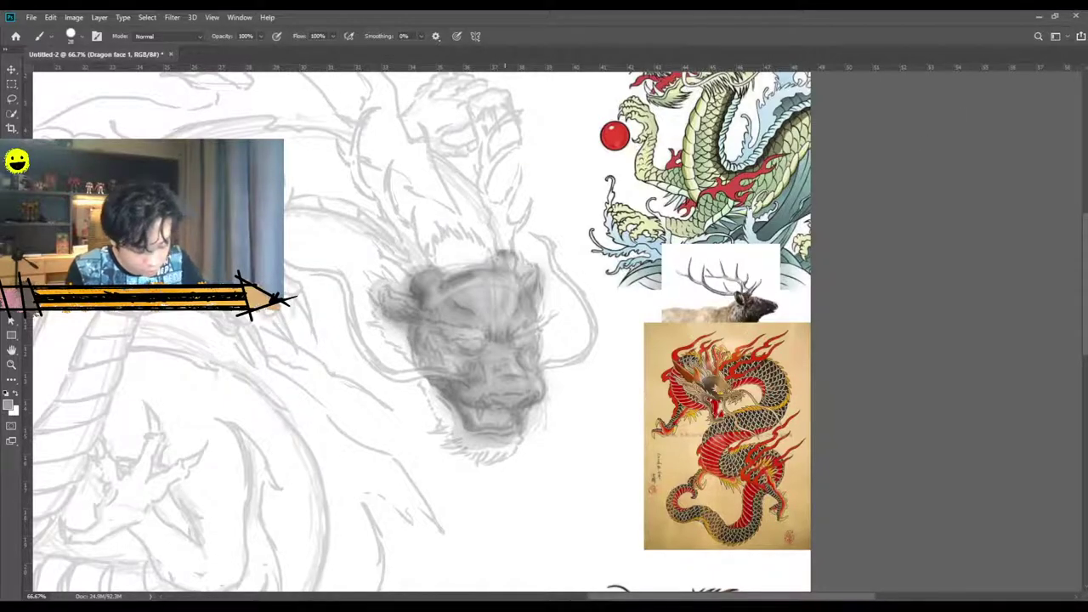
Try small grey marks around the dragon's eyes with the hard brush reduced to size 17.
{"action": "key", "text": "ctrl+plus"}
{"action": "key", "text": "ctrl+plus"}
{"action": "key", "text": "ctrl+plus"}
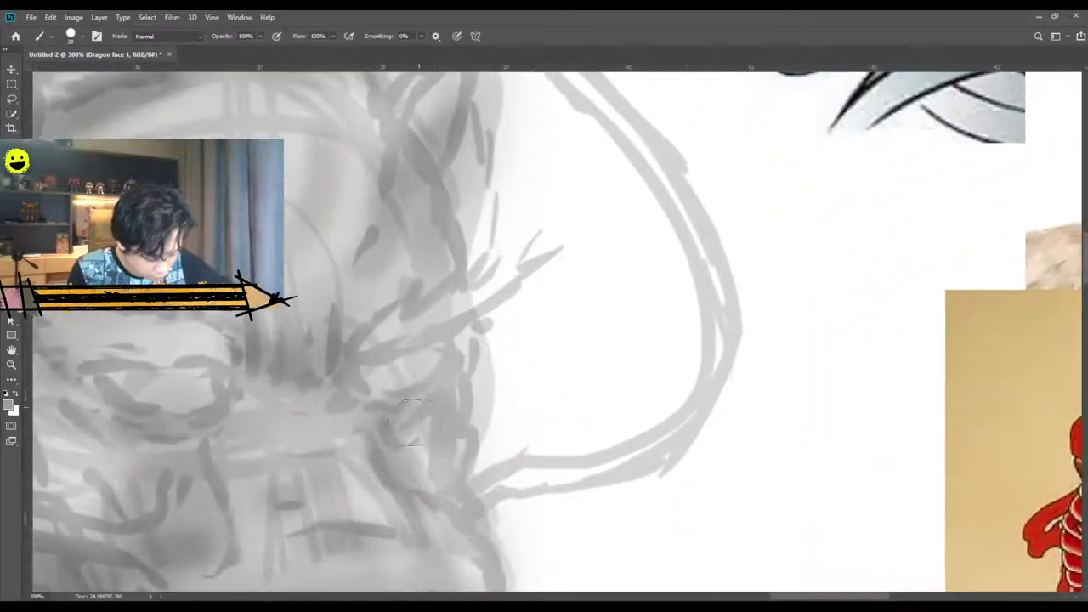
{"action": "scroll", "coordinate": [357, 414], "scroll_direction": "up", "scroll_amount": 1}
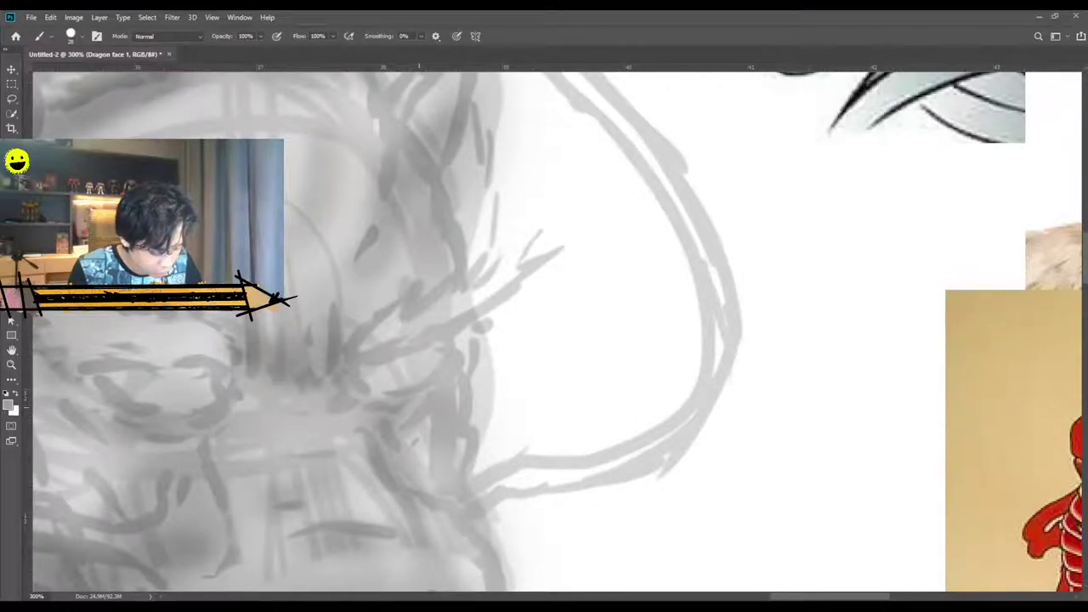
{"action": "key", "text": "ctrl+minus"}
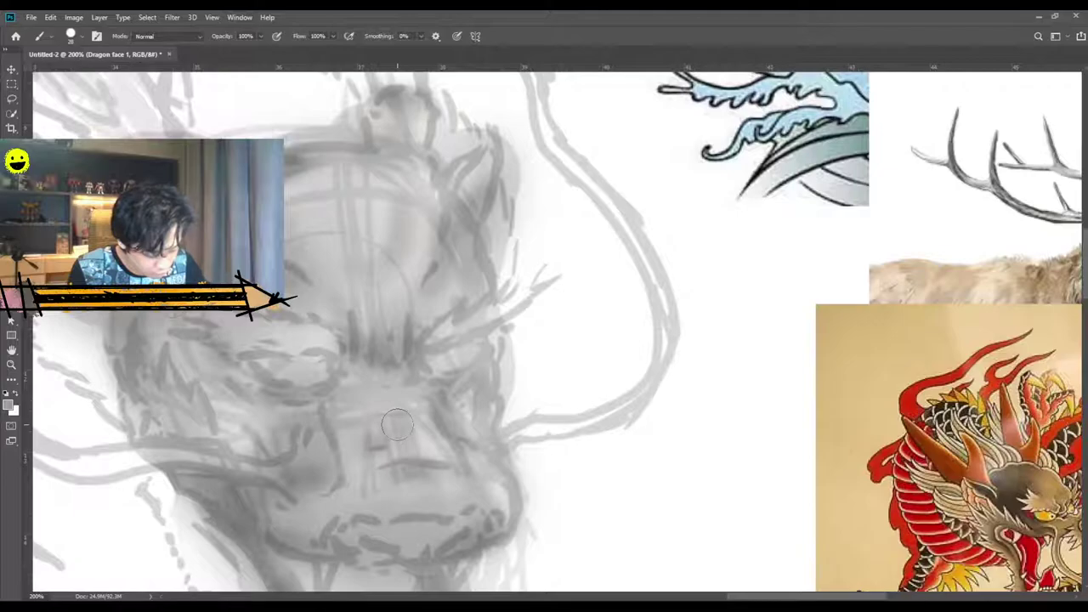
{"action": "key", "text": "ctrl+minus"}
{"action": "scroll", "coordinate": [405, 430], "scroll_direction": "down", "scroll_amount": 1}
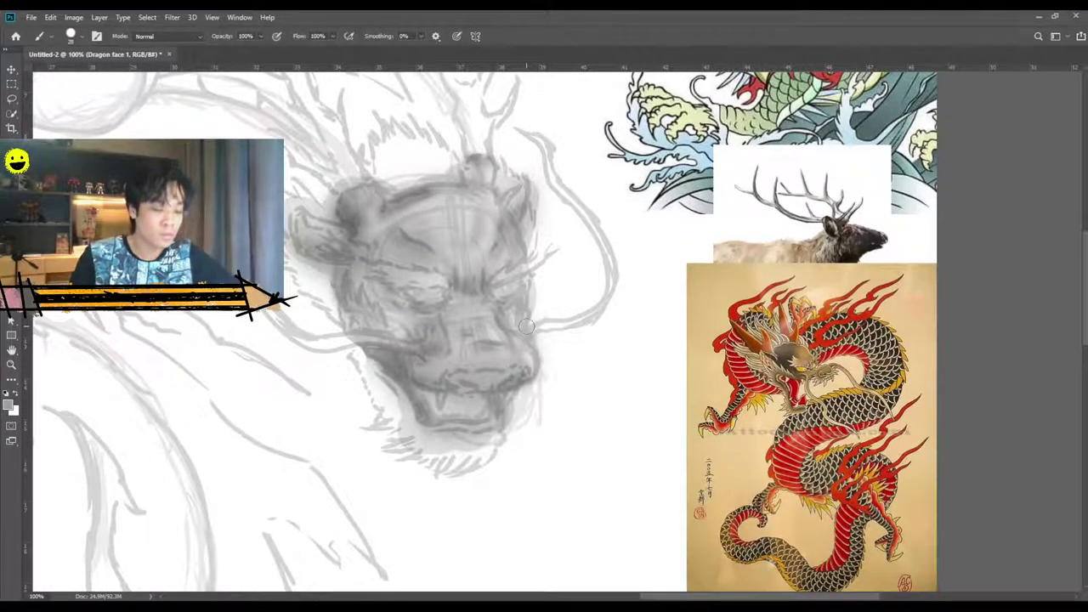
{"action": "key", "text": "bracketleft"}
{"action": "key", "text": "bracketleft"}
{"action": "key", "text": "bracketleft"}
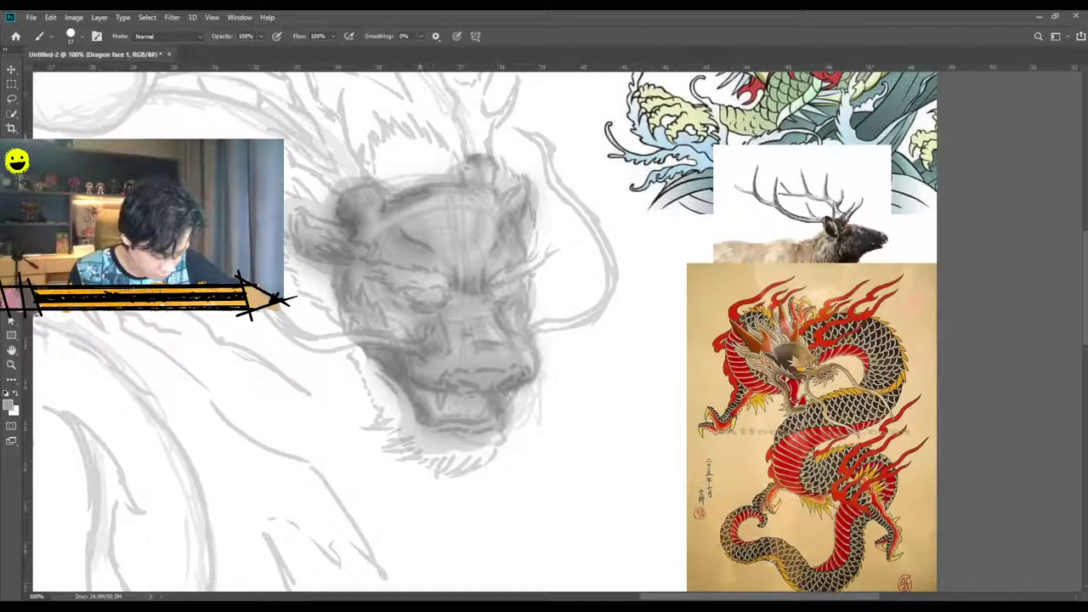
{"action": "left_click_drag", "start_coordinate": [415, 307], "coordinate": [401, 295]}
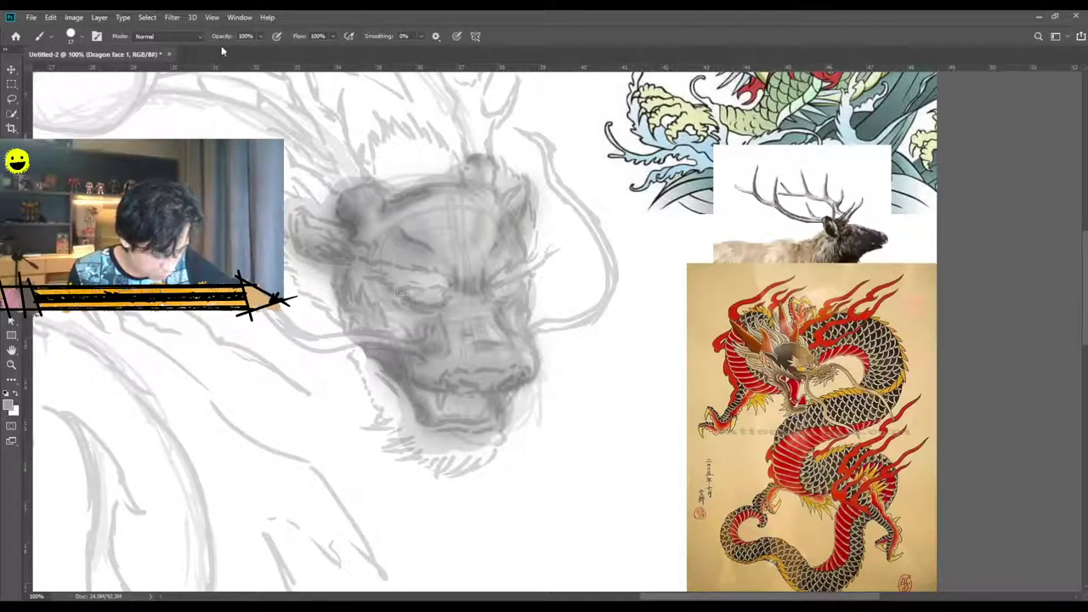
{"action": "mouse_move", "coordinate": [505, 294]}
{"action": "left_mouse_down"}
{"action": "mouse_move", "coordinate": [485, 303]}
{"action": "mouse_move", "coordinate": [502, 299]}
{"action": "left_mouse_up"}
{"action": "key", "text": "ctrl+z"}
{"action": "key", "text": "ctrl+z"}
{"action": "key", "text": "ctrl+z"}
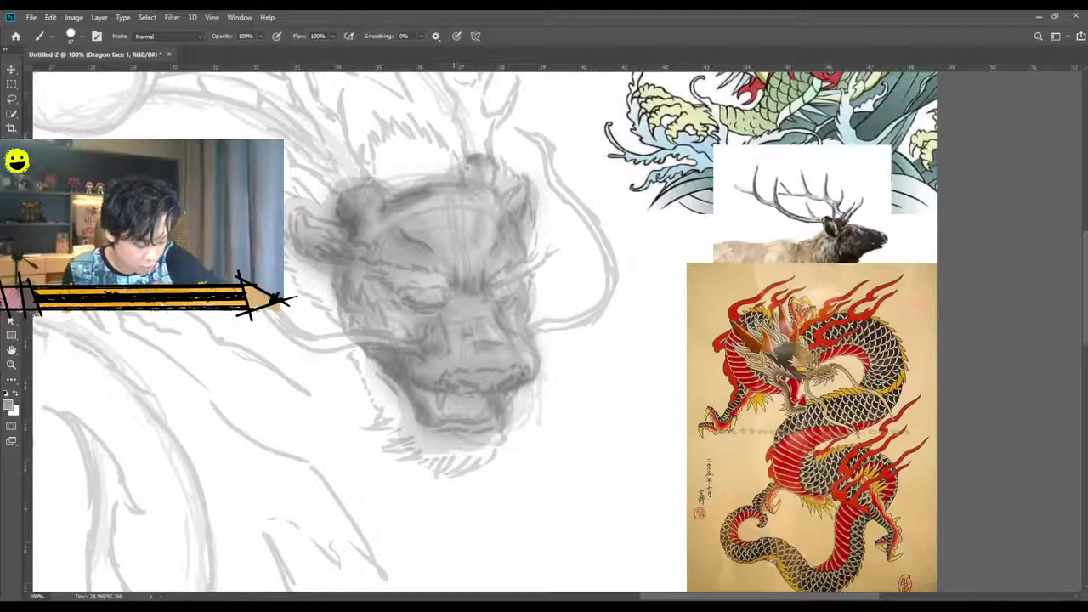
Reduce the brush size further and add fine grey strokes at the inner eyes, between the brows and on the forehead.
{"action": "key", "text": "bracketleft"}
{"action": "key", "text": "bracketleft"}
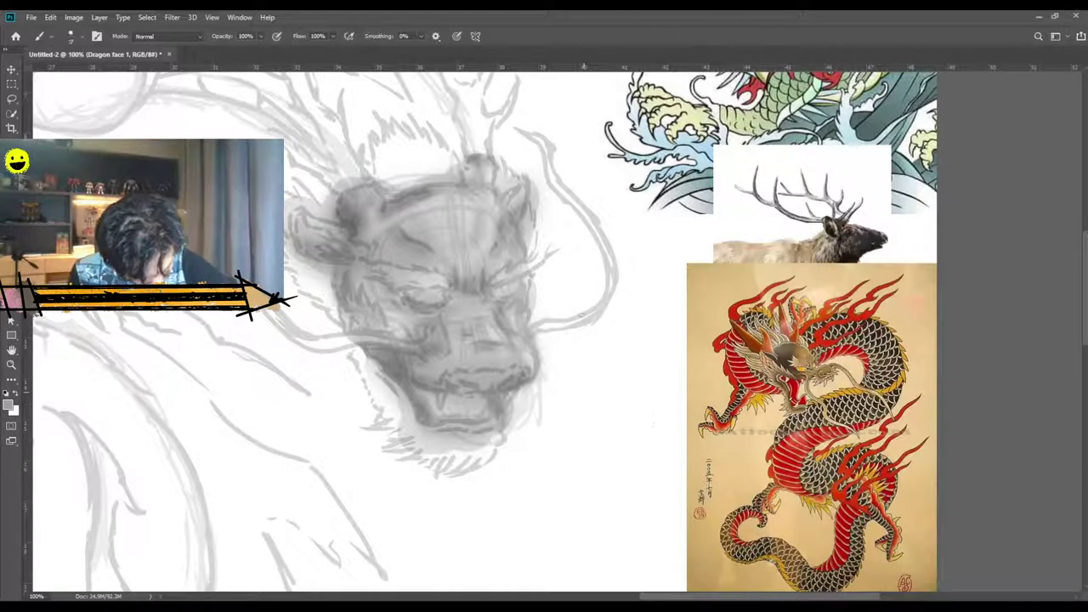
{"action": "mouse_move", "coordinate": [491, 298]}
{"action": "left_mouse_down"}
{"action": "mouse_move", "coordinate": [508, 308]}
{"action": "mouse_move", "coordinate": [454, 301]}
{"action": "left_mouse_up"}
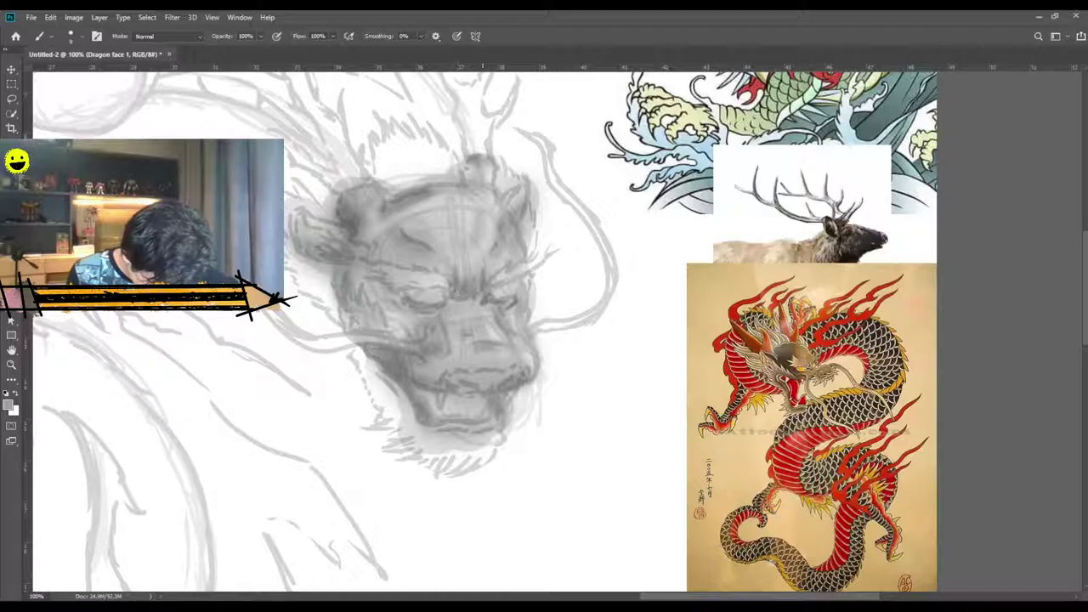
{"action": "mouse_move", "coordinate": [471, 267]}
{"action": "left_mouse_down"}
{"action": "mouse_move", "coordinate": [471, 277]}
{"action": "mouse_move", "coordinate": [491, 278]}
{"action": "mouse_move", "coordinate": [496, 266]}
{"action": "left_mouse_up"}
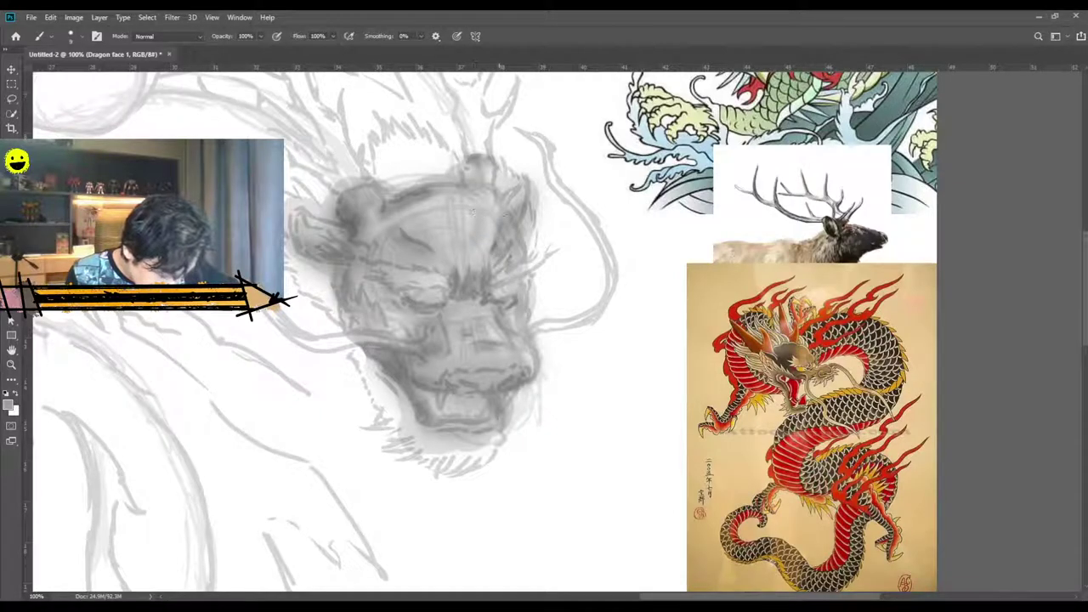
{"action": "mouse_move", "coordinate": [429, 251]}
{"action": "left_mouse_down"}
{"action": "mouse_move", "coordinate": [444, 248]}
{"action": "mouse_move", "coordinate": [444, 260]}
{"action": "left_mouse_up"}
{"action": "left_click_drag", "start_coordinate": [488, 228], "coordinate": [481, 253]}
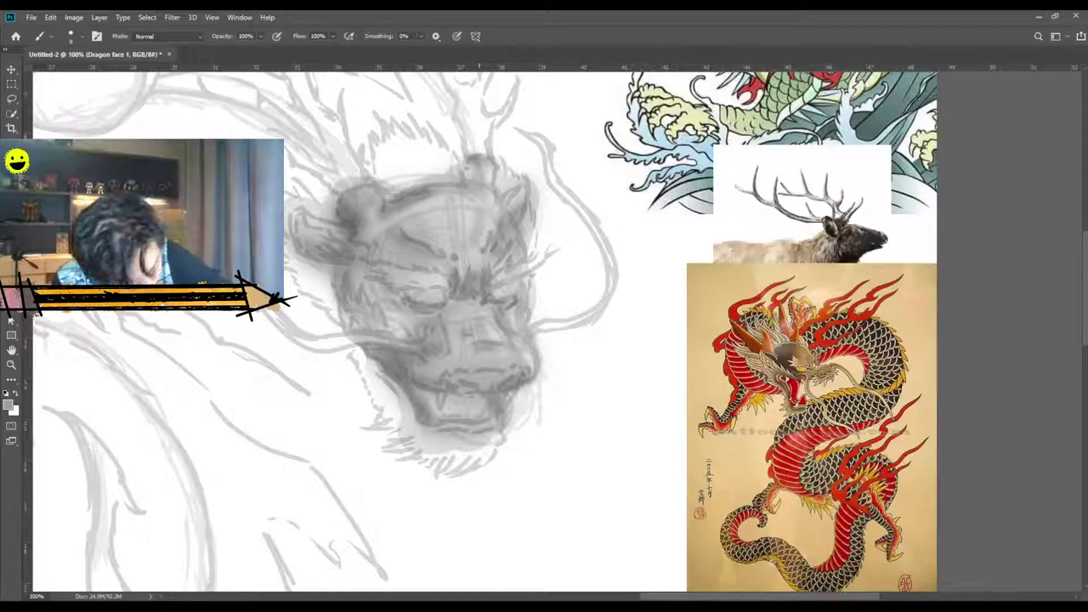
Add fine grey strokes along the dragon's nose bridge, upper lip, cheek and the sides of both eyes.
{"action": "mouse_move", "coordinate": [505, 335]}
{"action": "left_mouse_down"}
{"action": "mouse_move", "coordinate": [482, 349]}
{"action": "mouse_move", "coordinate": [490, 331]}
{"action": "mouse_move", "coordinate": [474, 340]}
{"action": "mouse_move", "coordinate": [456, 318]}
{"action": "left_mouse_up"}
{"action": "mouse_move", "coordinate": [524, 367]}
{"action": "left_mouse_down"}
{"action": "mouse_move", "coordinate": [463, 361]}
{"action": "mouse_move", "coordinate": [412, 385]}
{"action": "mouse_move", "coordinate": [461, 369]}
{"action": "left_mouse_up"}
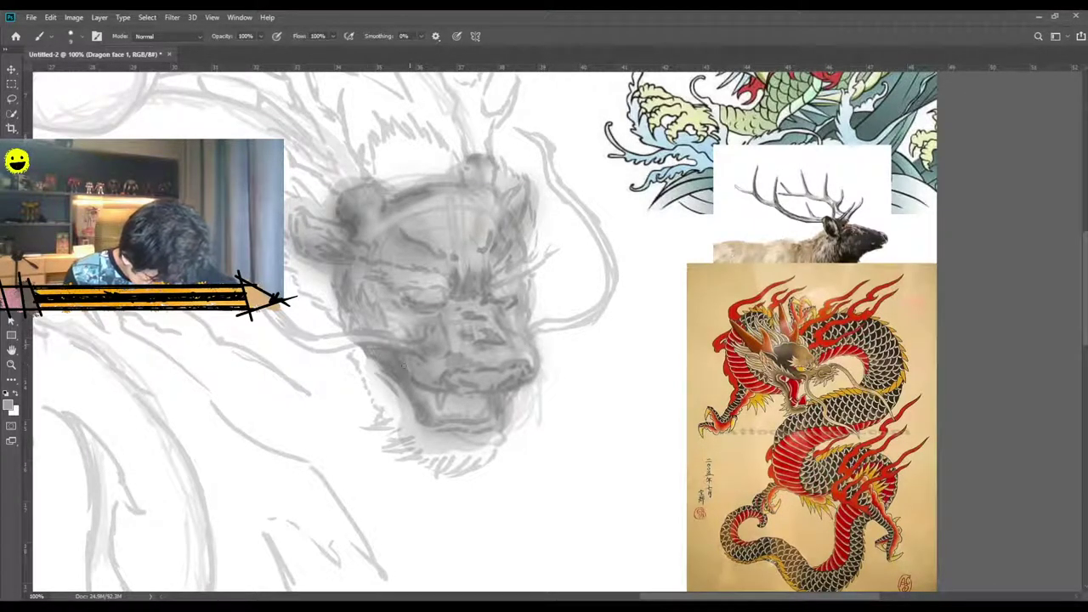
{"action": "mouse_move", "coordinate": [407, 342]}
{"action": "left_mouse_down"}
{"action": "mouse_move", "coordinate": [395, 334]}
{"action": "mouse_move", "coordinate": [404, 323]}
{"action": "left_mouse_up"}
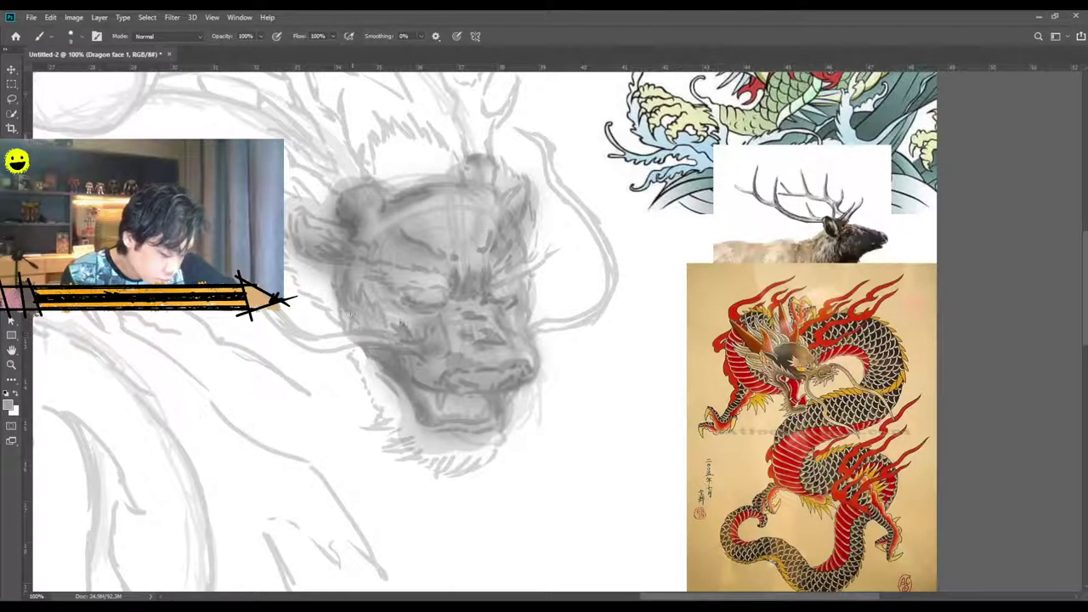
{"action": "left_click_drag", "start_coordinate": [389, 287], "coordinate": [403, 297]}
{"action": "left_click_drag", "start_coordinate": [506, 308], "coordinate": [509, 323]}
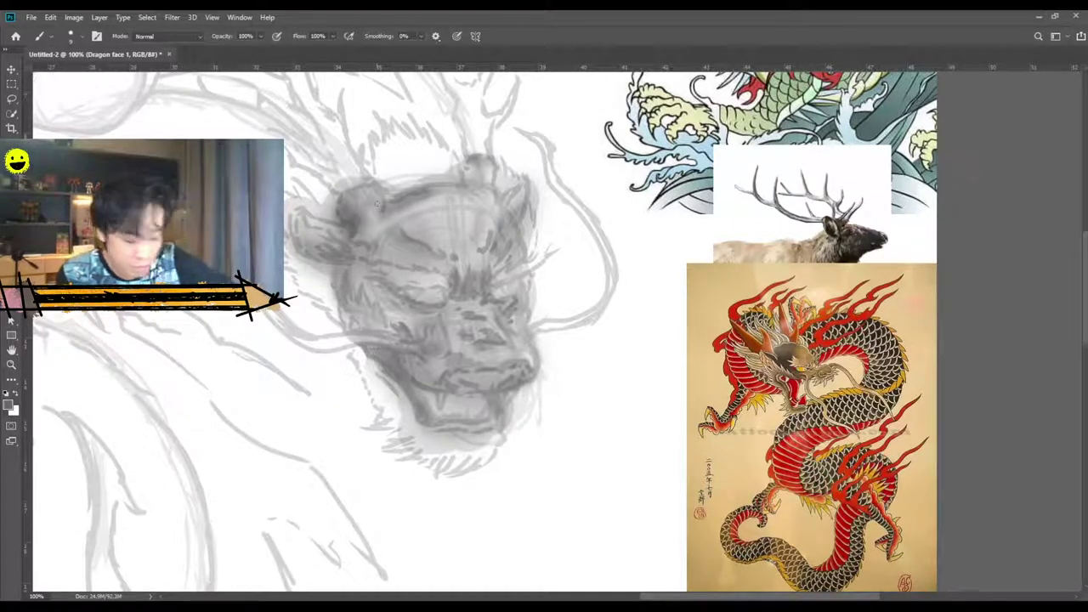
Block in shadows on the ears, head bumps, brows and the crease between the eyes with a darker grey.
{"action": "mouse_move", "coordinate": [359, 240]}
{"action": "left_mouse_down"}
{"action": "mouse_move", "coordinate": [341, 216]}
{"action": "mouse_move", "coordinate": [346, 248]}
{"action": "mouse_move", "coordinate": [307, 225]}
{"action": "mouse_move", "coordinate": [342, 253]}
{"action": "mouse_move", "coordinate": [318, 256]}
{"action": "mouse_move", "coordinate": [341, 258]}
{"action": "mouse_move", "coordinate": [332, 246]}
{"action": "mouse_move", "coordinate": [343, 257]}
{"action": "mouse_move", "coordinate": [320, 254]}
{"action": "mouse_move", "coordinate": [349, 263]}
{"action": "left_mouse_up"}
{"action": "mouse_move", "coordinate": [519, 211]}
{"action": "left_mouse_down"}
{"action": "mouse_move", "coordinate": [501, 196]}
{"action": "mouse_move", "coordinate": [515, 185]}
{"action": "mouse_move", "coordinate": [464, 180]}
{"action": "mouse_move", "coordinate": [466, 159]}
{"action": "mouse_move", "coordinate": [479, 173]}
{"action": "left_mouse_up"}
{"action": "mouse_move", "coordinate": [378, 200]}
{"action": "left_mouse_down"}
{"action": "mouse_move", "coordinate": [350, 220]}
{"action": "mouse_move", "coordinate": [382, 204]}
{"action": "mouse_move", "coordinate": [373, 189]}
{"action": "mouse_move", "coordinate": [343, 217]}
{"action": "mouse_move", "coordinate": [340, 205]}
{"action": "mouse_move", "coordinate": [402, 208]}
{"action": "left_mouse_up"}
{"action": "mouse_move", "coordinate": [439, 252]}
{"action": "left_mouse_down"}
{"action": "mouse_move", "coordinate": [413, 238]}
{"action": "mouse_move", "coordinate": [423, 232]}
{"action": "mouse_move", "coordinate": [412, 237]}
{"action": "left_mouse_up"}
{"action": "mouse_move", "coordinate": [485, 240]}
{"action": "left_mouse_down"}
{"action": "mouse_move", "coordinate": [478, 251]}
{"action": "mouse_move", "coordinate": [491, 233]}
{"action": "mouse_move", "coordinate": [500, 252]}
{"action": "left_mouse_up"}
{"action": "mouse_move", "coordinate": [483, 289]}
{"action": "left_mouse_down"}
{"action": "mouse_move", "coordinate": [486, 276]}
{"action": "mouse_move", "coordinate": [467, 289]}
{"action": "mouse_move", "coordinate": [452, 279]}
{"action": "mouse_move", "coordinate": [481, 302]}
{"action": "mouse_move", "coordinate": [515, 297]}
{"action": "mouse_move", "coordinate": [512, 318]}
{"action": "mouse_move", "coordinate": [503, 309]}
{"action": "left_mouse_up"}
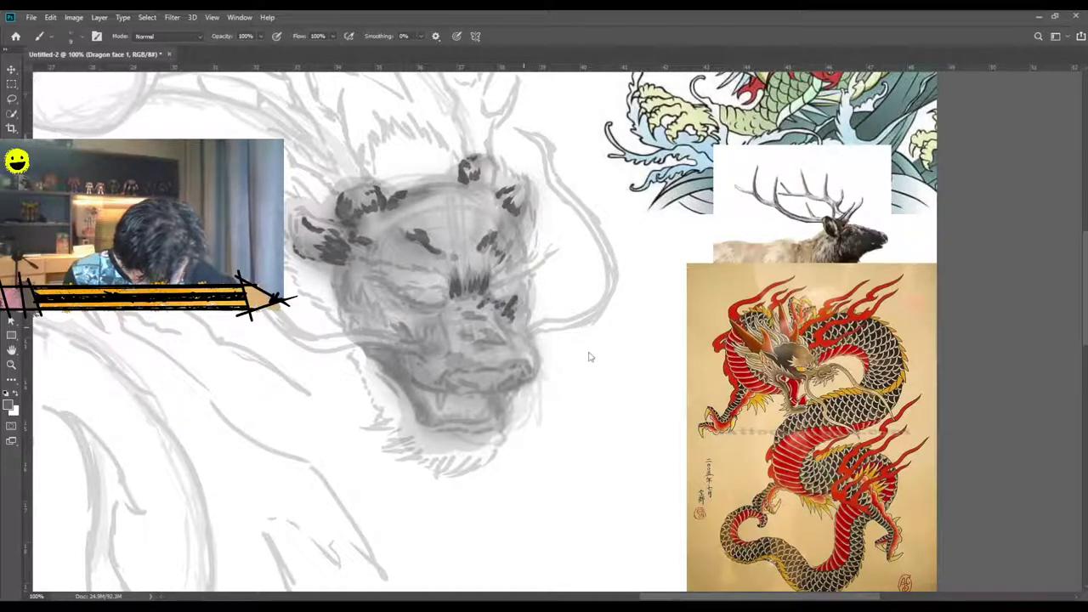
Paint dark grey shadows on the dragon's nose bridge and nostrils, inside the open mouth and down the side of the snout.
{"action": "mouse_move", "coordinate": [483, 314]}
{"action": "left_mouse_down"}
{"action": "mouse_move", "coordinate": [460, 316]}
{"action": "mouse_move", "coordinate": [466, 341]}
{"action": "mouse_move", "coordinate": [516, 361]}
{"action": "mouse_move", "coordinate": [441, 367]}
{"action": "mouse_move", "coordinate": [464, 366]}
{"action": "left_mouse_up"}
{"action": "mouse_move", "coordinate": [469, 355]}
{"action": "left_mouse_down"}
{"action": "mouse_move", "coordinate": [451, 362]}
{"action": "mouse_move", "coordinate": [486, 367]}
{"action": "mouse_move", "coordinate": [474, 367]}
{"action": "mouse_move", "coordinate": [466, 343]}
{"action": "left_mouse_up"}
{"action": "mouse_move", "coordinate": [481, 337]}
{"action": "left_mouse_down"}
{"action": "mouse_move", "coordinate": [459, 344]}
{"action": "mouse_move", "coordinate": [503, 335]}
{"action": "left_mouse_up"}
{"action": "mouse_move", "coordinate": [516, 376]}
{"action": "left_mouse_down"}
{"action": "mouse_move", "coordinate": [475, 394]}
{"action": "mouse_move", "coordinate": [495, 404]}
{"action": "mouse_move", "coordinate": [492, 424]}
{"action": "mouse_move", "coordinate": [439, 430]}
{"action": "left_mouse_up"}
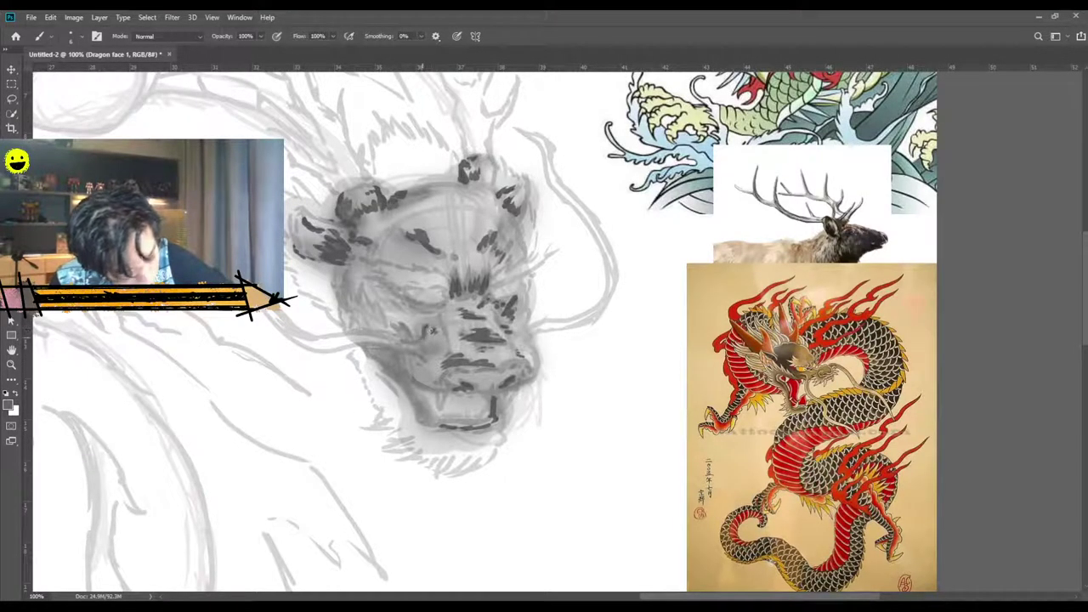
{"action": "left_click_drag", "start_coordinate": [437, 310], "coordinate": [449, 357]}
{"action": "left_click_drag", "start_coordinate": [441, 324], "coordinate": [451, 350]}
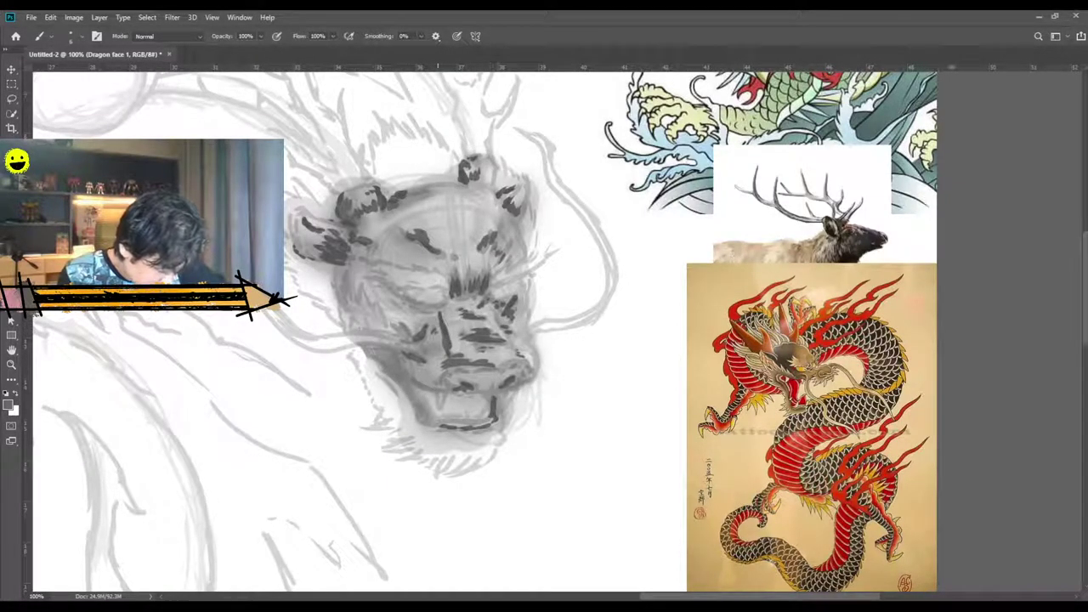
Outline both of the dragon's eyes in dark grey and add short crease strokes at their outer corners.
{"action": "mouse_move", "coordinate": [446, 294]}
{"action": "left_mouse_down"}
{"action": "mouse_move", "coordinate": [437, 308]}
{"action": "mouse_move", "coordinate": [406, 311]}
{"action": "mouse_move", "coordinate": [403, 292]}
{"action": "mouse_move", "coordinate": [396, 306]}
{"action": "left_mouse_up"}
{"action": "left_click_drag", "start_coordinate": [406, 296], "coordinate": [394, 309]}
{"action": "mouse_move", "coordinate": [519, 291]}
{"action": "left_mouse_down"}
{"action": "mouse_move", "coordinate": [508, 303]}
{"action": "mouse_move", "coordinate": [516, 300]}
{"action": "left_mouse_up"}
{"action": "mouse_move", "coordinate": [399, 294]}
{"action": "left_mouse_down"}
{"action": "mouse_move", "coordinate": [406, 303]}
{"action": "mouse_move", "coordinate": [381, 291]}
{"action": "left_mouse_up"}
{"action": "mouse_move", "coordinate": [402, 282]}
{"action": "left_mouse_down"}
{"action": "mouse_move", "coordinate": [376, 290]}
{"action": "mouse_move", "coordinate": [376, 267]}
{"action": "left_mouse_up"}
{"action": "left_click_drag", "start_coordinate": [528, 277], "coordinate": [517, 300]}
Darken the edge of the dragon's muzzle, the corner of the mouth, the upper lip and the inner corner of the far eye.
{"action": "left_click_drag", "start_coordinate": [535, 351], "coordinate": [531, 371]}
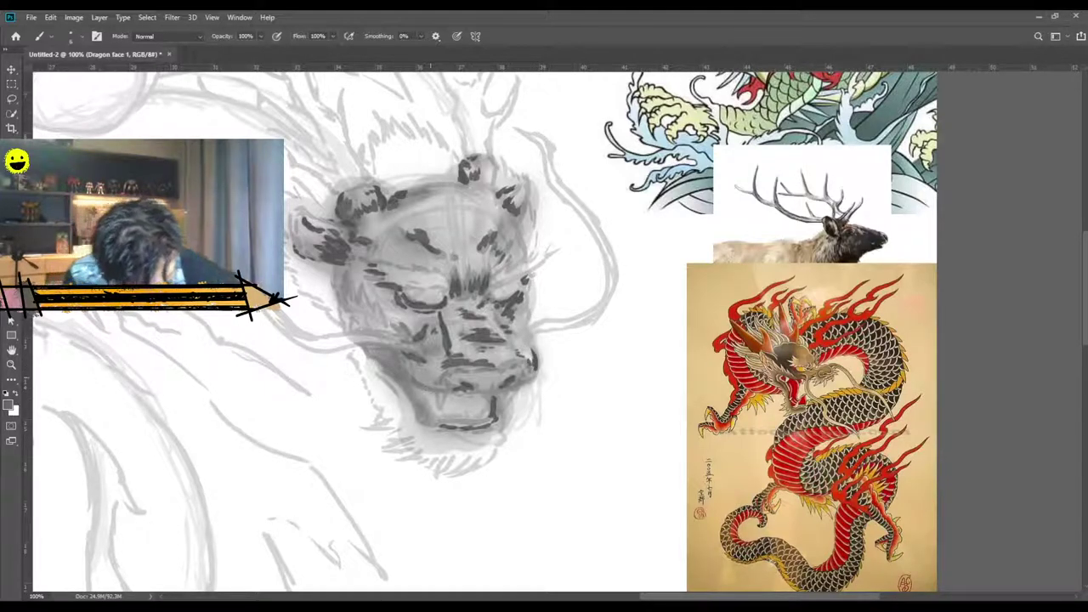
{"action": "mouse_move", "coordinate": [444, 372]}
{"action": "left_mouse_down"}
{"action": "mouse_move", "coordinate": [437, 390]}
{"action": "mouse_move", "coordinate": [422, 380]}
{"action": "left_mouse_up"}
{"action": "mouse_move", "coordinate": [509, 359]}
{"action": "left_mouse_down"}
{"action": "mouse_move", "coordinate": [492, 371]}
{"action": "mouse_move", "coordinate": [500, 365]}
{"action": "left_mouse_up"}
{"action": "mouse_move", "coordinate": [502, 310]}
{"action": "left_mouse_down"}
{"action": "mouse_move", "coordinate": [495, 325]}
{"action": "mouse_move", "coordinate": [498, 315]}
{"action": "left_mouse_up"}
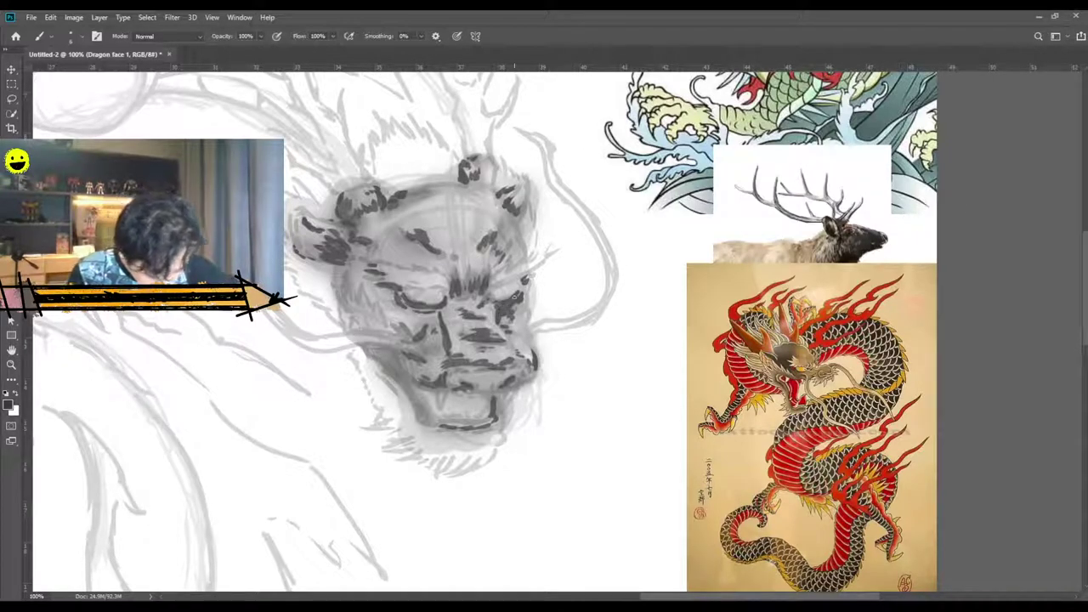
Use near-black to deepen the near eye's lower lid, the nose and the line of the upper lip.
{"action": "mouse_move", "coordinate": [451, 303]}
{"action": "left_mouse_down"}
{"action": "mouse_move", "coordinate": [417, 313]}
{"action": "mouse_move", "coordinate": [393, 294]}
{"action": "left_mouse_up"}
{"action": "mouse_move", "coordinate": [473, 342]}
{"action": "left_mouse_down"}
{"action": "mouse_move", "coordinate": [495, 342]}
{"action": "mouse_move", "coordinate": [485, 319]}
{"action": "left_mouse_up"}
{"action": "left_click_drag", "start_coordinate": [514, 360], "coordinate": [440, 364]}
{"action": "left_click_drag", "start_coordinate": [488, 364], "coordinate": [474, 368]}
{"action": "mouse_move", "coordinate": [502, 387]}
{"action": "left_mouse_down"}
{"action": "mouse_move", "coordinate": [474, 389]}
{"action": "mouse_move", "coordinate": [534, 372]}
{"action": "mouse_move", "coordinate": [521, 389]}
{"action": "mouse_move", "coordinate": [422, 385]}
{"action": "mouse_move", "coordinate": [470, 371]}
{"action": "mouse_move", "coordinate": [510, 382]}
{"action": "left_mouse_up"}
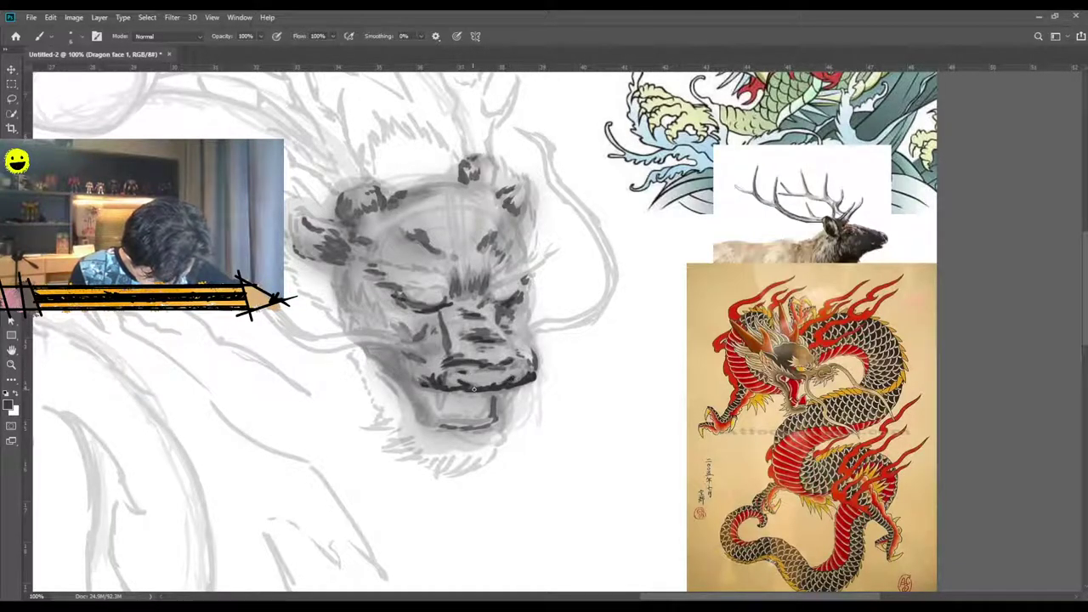
Strengthen the contours of both eyes and both brows with near-black strokes.
{"action": "mouse_move", "coordinate": [444, 299]}
{"action": "left_mouse_down"}
{"action": "mouse_move", "coordinate": [407, 308]}
{"action": "mouse_move", "coordinate": [403, 295]}
{"action": "left_mouse_up"}
{"action": "mouse_move", "coordinate": [509, 294]}
{"action": "left_mouse_down"}
{"action": "mouse_move", "coordinate": [491, 298]}
{"action": "mouse_move", "coordinate": [517, 291]}
{"action": "mouse_move", "coordinate": [488, 298]}
{"action": "mouse_move", "coordinate": [513, 308]}
{"action": "mouse_move", "coordinate": [498, 316]}
{"action": "left_mouse_up"}
{"action": "mouse_move", "coordinate": [430, 311]}
{"action": "left_mouse_down"}
{"action": "mouse_move", "coordinate": [388, 310]}
{"action": "mouse_move", "coordinate": [387, 295]}
{"action": "left_mouse_up"}
{"action": "left_click_drag", "start_coordinate": [440, 253], "coordinate": [400, 225]}
{"action": "mouse_move", "coordinate": [492, 236]}
{"action": "left_mouse_down"}
{"action": "mouse_move", "coordinate": [481, 249]}
{"action": "mouse_move", "coordinate": [501, 258]}
{"action": "left_mouse_up"}
Reinforce the head bumps, ears and mouth corner with near-black strokes, and dot the forehead between the brows.
{"action": "mouse_move", "coordinate": [354, 227]}
{"action": "left_mouse_down"}
{"action": "mouse_move", "coordinate": [338, 204]}
{"action": "mouse_move", "coordinate": [354, 217]}
{"action": "mouse_move", "coordinate": [398, 194]}
{"action": "left_mouse_up"}
{"action": "mouse_move", "coordinate": [460, 180]}
{"action": "left_mouse_down"}
{"action": "mouse_move", "coordinate": [457, 165]}
{"action": "mouse_move", "coordinate": [519, 211]}
{"action": "mouse_move", "coordinate": [514, 187]}
{"action": "mouse_move", "coordinate": [524, 178]}
{"action": "mouse_move", "coordinate": [515, 192]}
{"action": "left_mouse_up"}
{"action": "mouse_move", "coordinate": [349, 248]}
{"action": "left_mouse_down"}
{"action": "mouse_move", "coordinate": [330, 260]}
{"action": "mouse_move", "coordinate": [335, 243]}
{"action": "mouse_move", "coordinate": [306, 265]}
{"action": "mouse_move", "coordinate": [294, 242]}
{"action": "left_mouse_up"}
{"action": "mouse_move", "coordinate": [352, 224]}
{"action": "left_mouse_down"}
{"action": "mouse_move", "coordinate": [325, 227]}
{"action": "mouse_move", "coordinate": [330, 240]}
{"action": "left_mouse_up"}
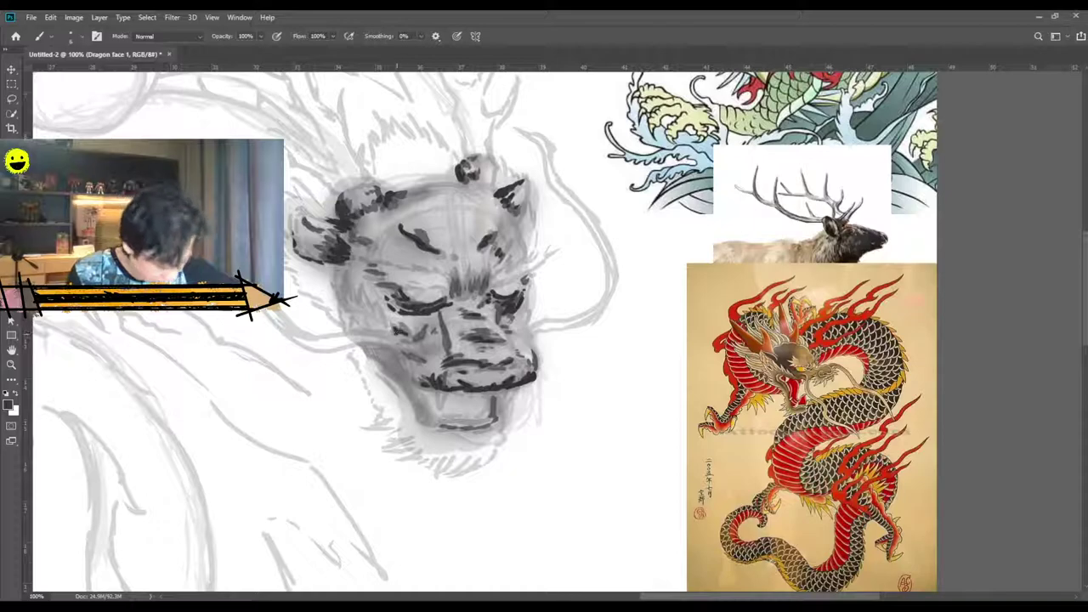
{"action": "mouse_move", "coordinate": [405, 348]}
{"action": "left_mouse_down"}
{"action": "mouse_move", "coordinate": [417, 354]}
{"action": "mouse_move", "coordinate": [411, 379]}
{"action": "mouse_move", "coordinate": [427, 374]}
{"action": "left_mouse_up"}
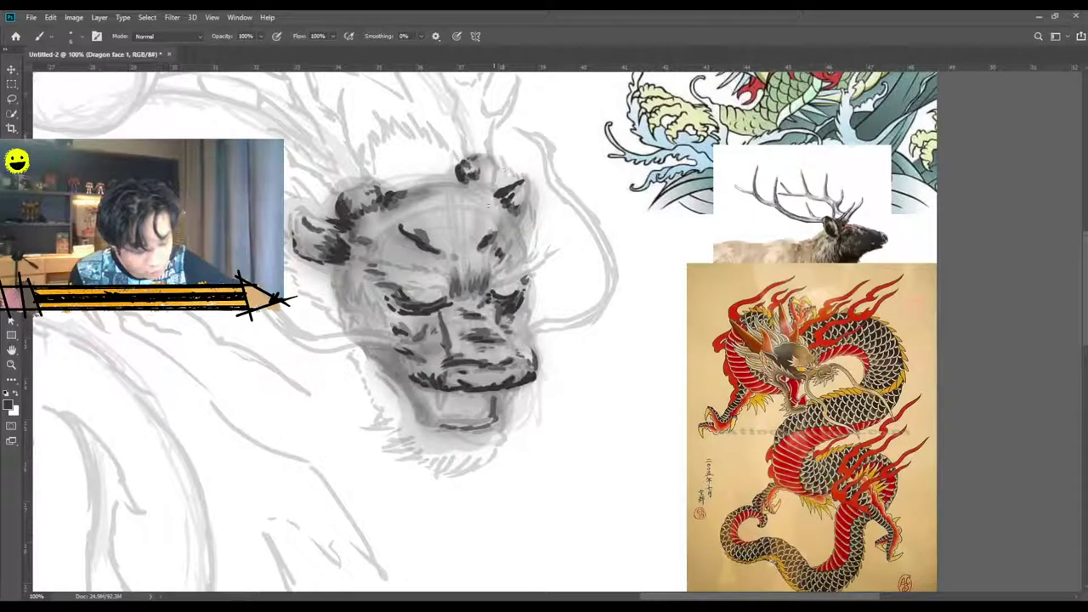
{"action": "left_click", "coordinate": [455, 256]}
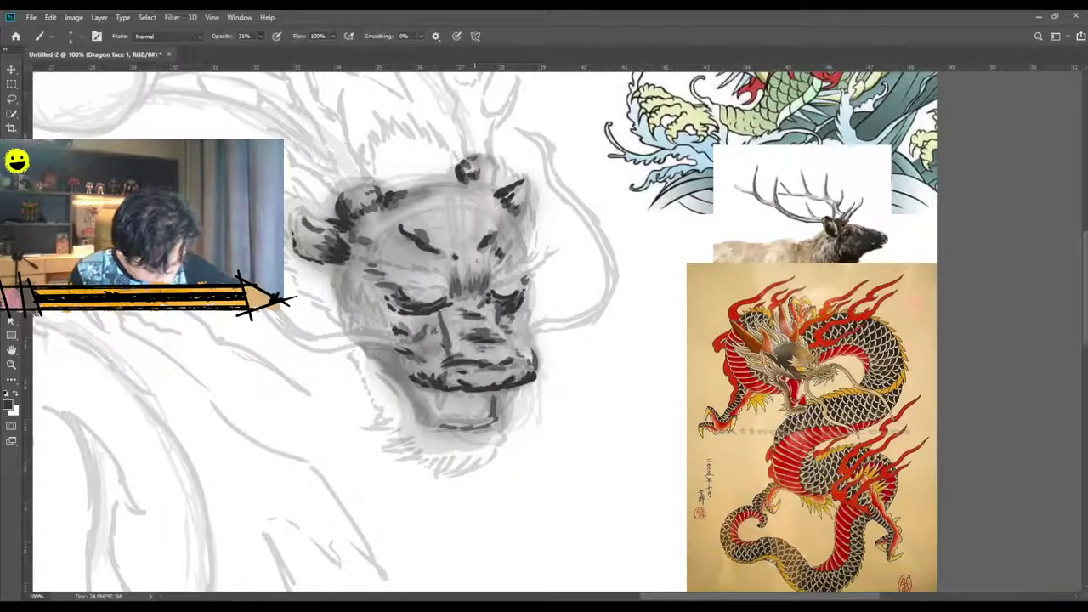
Lower the brush opacity to 31% and softly shade the cheeks, eye surrounds, ear and forehead with a larger soft brush.
{"action": "left_click_drag", "start_coordinate": [418, 367], "coordinate": [405, 360]}
{"action": "left_click_drag", "start_coordinate": [431, 324], "coordinate": [398, 319]}
{"action": "left_click_drag", "start_coordinate": [507, 314], "coordinate": [513, 315]}
{"action": "left_click_drag", "start_coordinate": [384, 286], "coordinate": [374, 303]}
{"action": "mouse_move", "coordinate": [431, 258]}
{"action": "left_mouse_down"}
{"action": "mouse_move", "coordinate": [371, 260]}
{"action": "mouse_move", "coordinate": [345, 284]}
{"action": "mouse_move", "coordinate": [332, 250]}
{"action": "mouse_move", "coordinate": [309, 240]}
{"action": "left_mouse_up"}
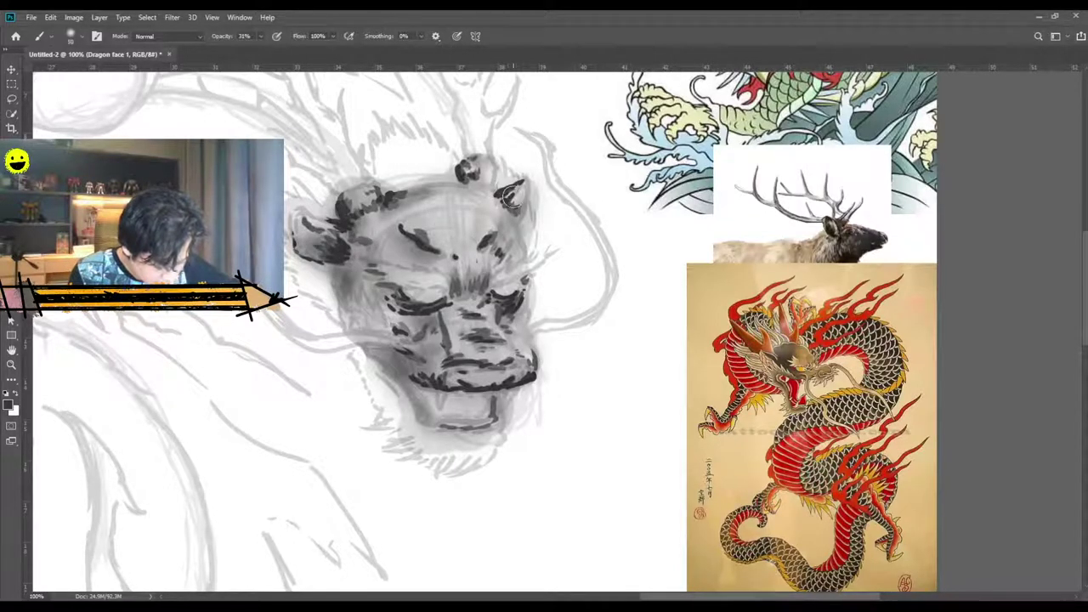
{"action": "mouse_move", "coordinate": [442, 194]}
{"action": "left_mouse_down"}
{"action": "mouse_move", "coordinate": [374, 221]}
{"action": "mouse_move", "coordinate": [409, 231]}
{"action": "mouse_move", "coordinate": [415, 252]}
{"action": "left_mouse_up"}
{"action": "mouse_move", "coordinate": [448, 220]}
{"action": "left_mouse_down"}
{"action": "mouse_move", "coordinate": [464, 249]}
{"action": "mouse_move", "coordinate": [404, 217]}
{"action": "mouse_move", "coordinate": [375, 243]}
{"action": "mouse_move", "coordinate": [357, 217]}
{"action": "mouse_move", "coordinate": [366, 196]}
{"action": "mouse_move", "coordinate": [350, 197]}
{"action": "left_mouse_up"}
{"action": "key", "text": "ctrl+minus"}
{"action": "key", "text": "ctrl+minus"}
{"action": "key", "text": "ctrl+plus"}
{"action": "key", "text": "ctrl+plus"}
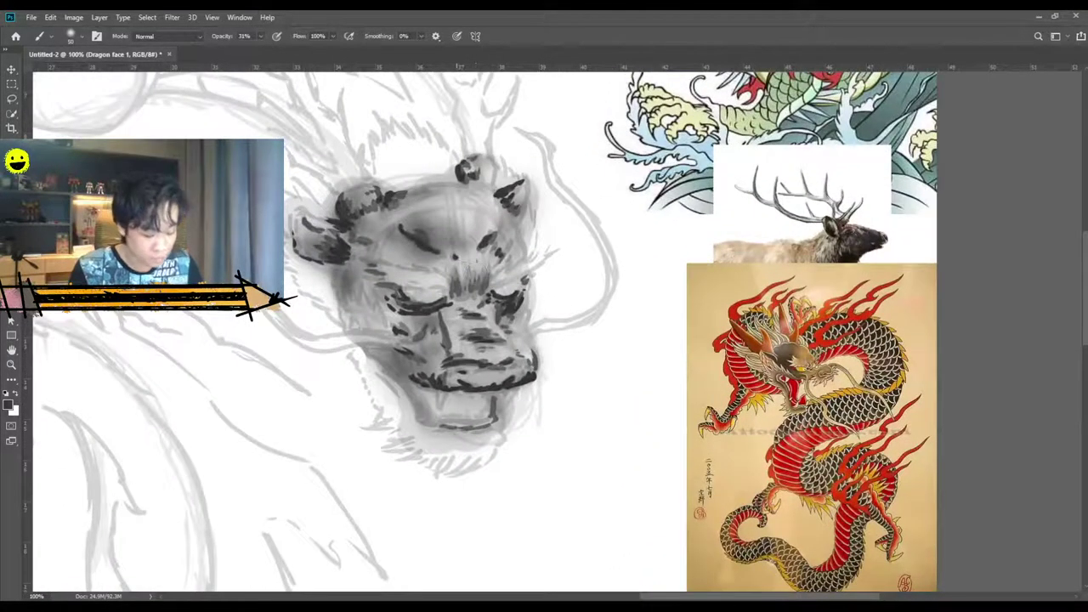
{"action": "scroll", "coordinate": [445, 276], "scroll_direction": "up", "scroll_amount": 3}
{"action": "scroll", "coordinate": [445, 276], "scroll_direction": "down", "scroll_amount": 3}
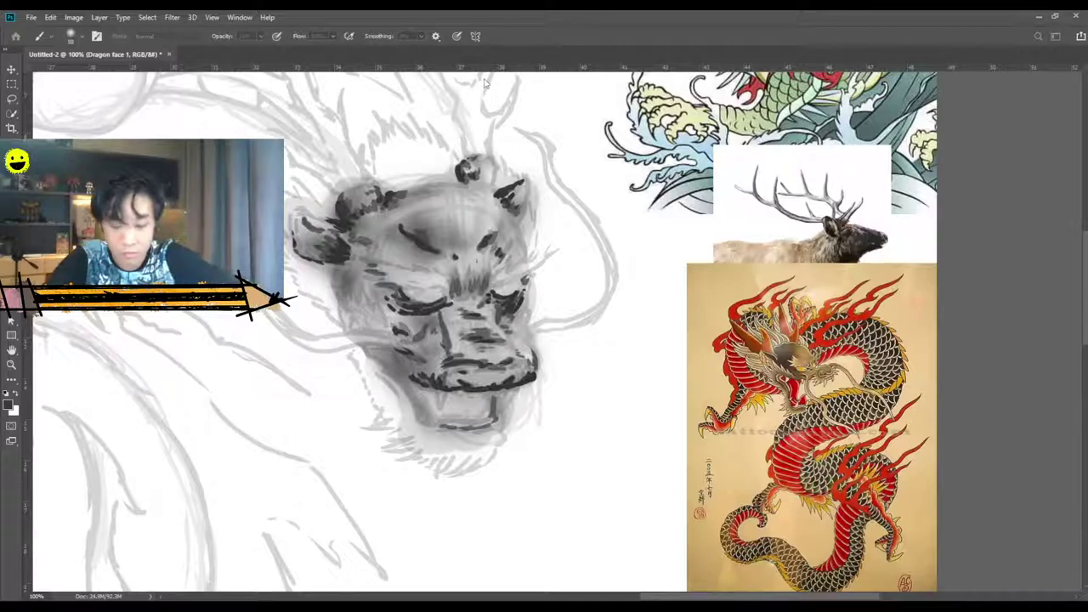
Create a new layer and name it Dragon Face 2.
{"action": "type", "text": "d"}
{"action": "key", "text": "Return"}
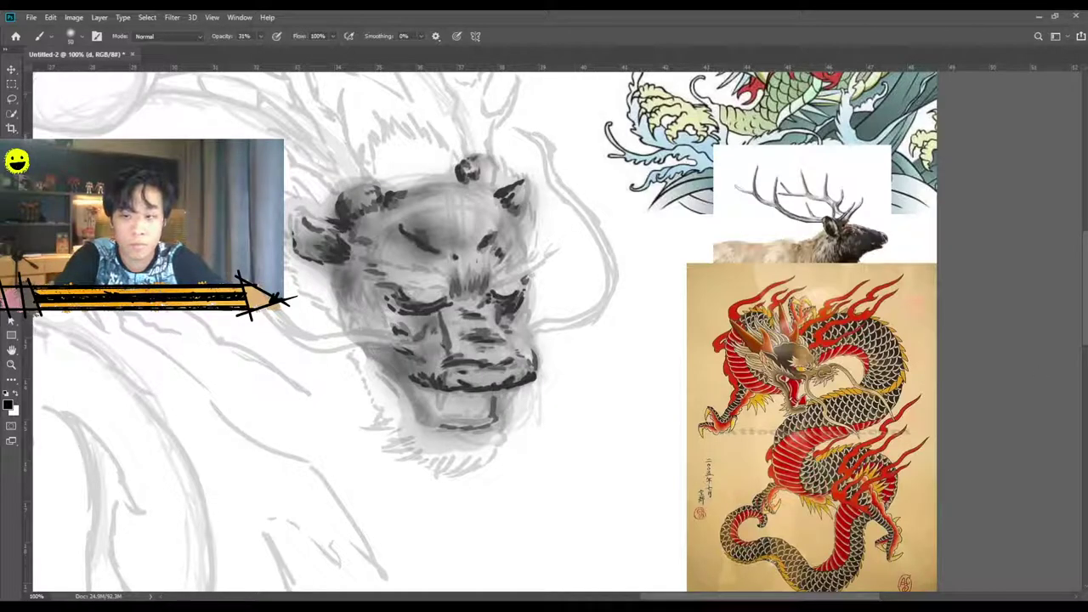
{"action": "type", "text": "Dragon Face 2"}
{"action": "key", "text": "Return"}
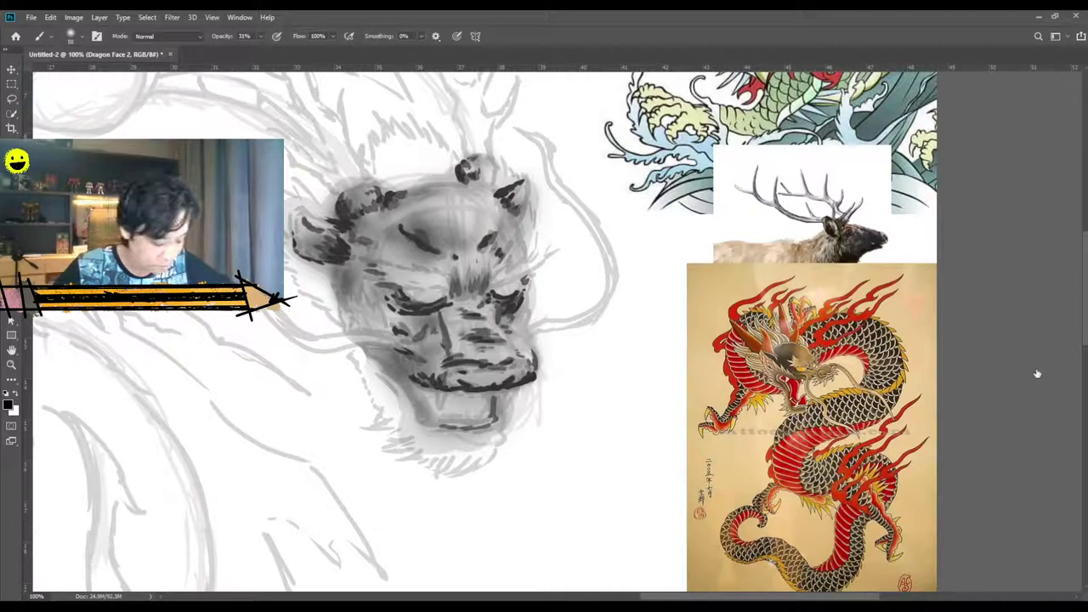
Pick a pale pink and brush faint highlights on the cheek, muzzle and chin at 9% brush opacity, undoing the unwanted strokes.
{"action": "left_click_drag", "start_coordinate": [976, 115], "coordinate": [972, 55]}
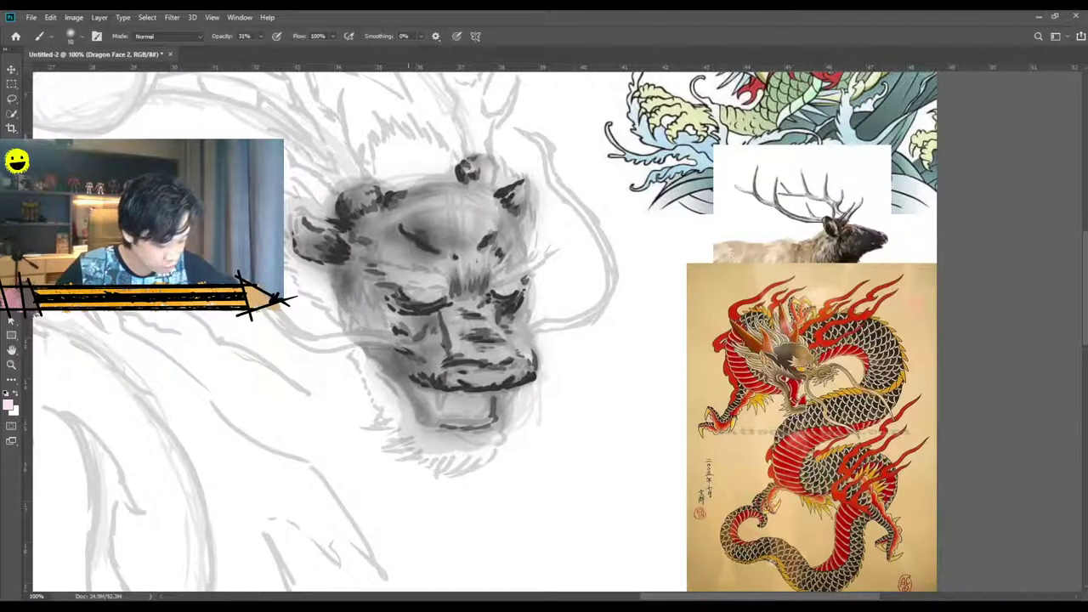
{"action": "mouse_move", "coordinate": [420, 341]}
{"action": "left_mouse_down"}
{"action": "mouse_move", "coordinate": [432, 323]}
{"action": "mouse_move", "coordinate": [401, 330]}
{"action": "left_mouse_up"}
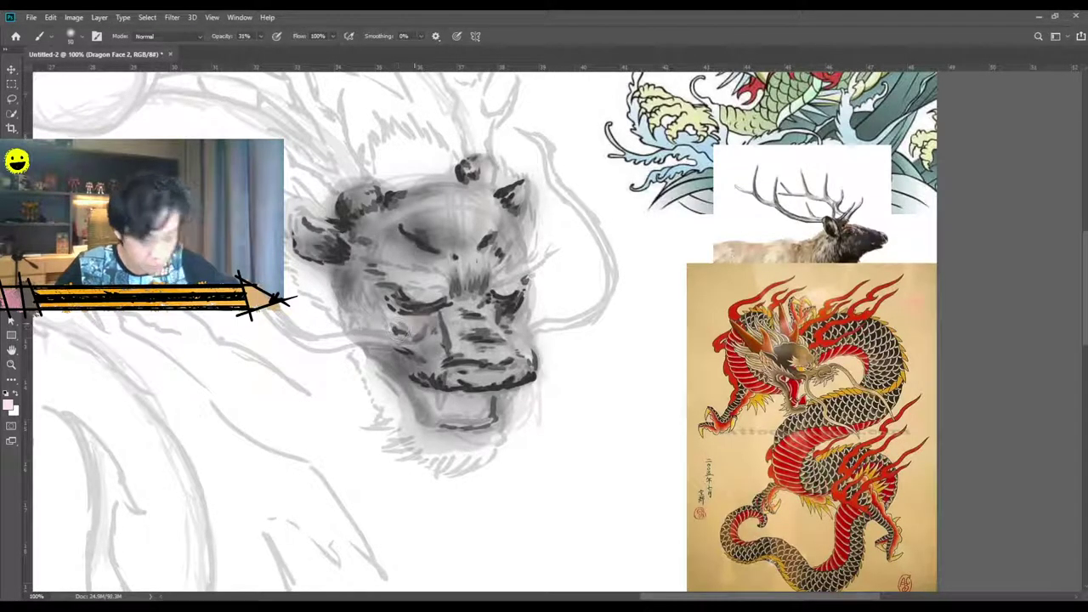
{"action": "key", "text": "ctrl+z"}
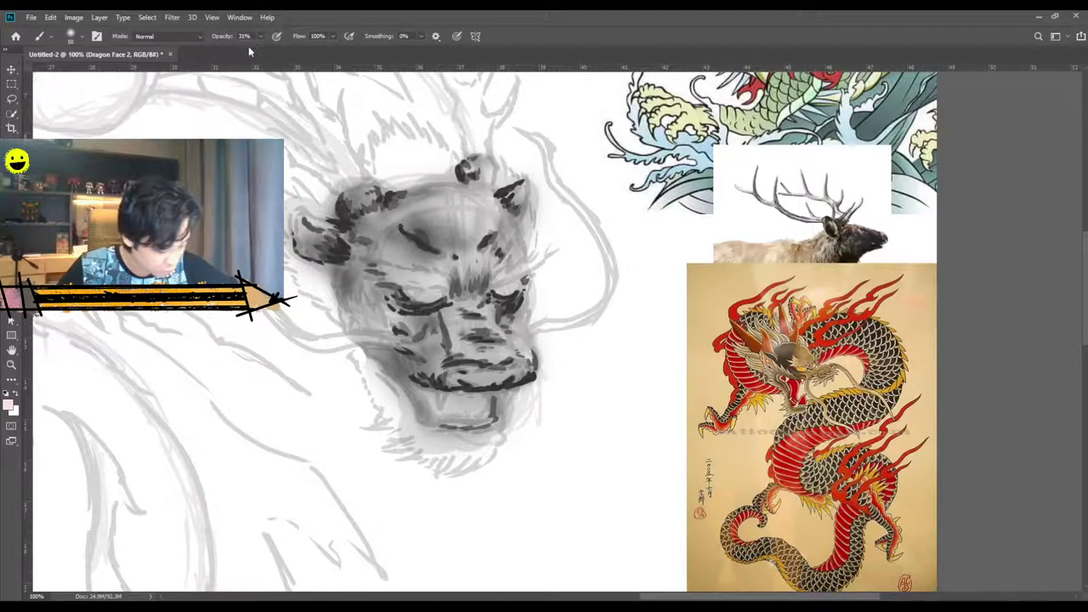
{"action": "mouse_move", "coordinate": [404, 311]}
{"action": "left_mouse_down"}
{"action": "mouse_move", "coordinate": [395, 334]}
{"action": "mouse_move", "coordinate": [418, 376]}
{"action": "left_mouse_up"}
{"action": "mouse_move", "coordinate": [490, 332]}
{"action": "left_mouse_down"}
{"action": "mouse_move", "coordinate": [483, 347]}
{"action": "mouse_move", "coordinate": [440, 338]}
{"action": "mouse_move", "coordinate": [447, 368]}
{"action": "mouse_move", "coordinate": [530, 392]}
{"action": "left_mouse_up"}
{"action": "mouse_move", "coordinate": [466, 372]}
{"action": "left_mouse_down"}
{"action": "mouse_move", "coordinate": [442, 410]}
{"action": "mouse_move", "coordinate": [470, 429]}
{"action": "left_mouse_up"}
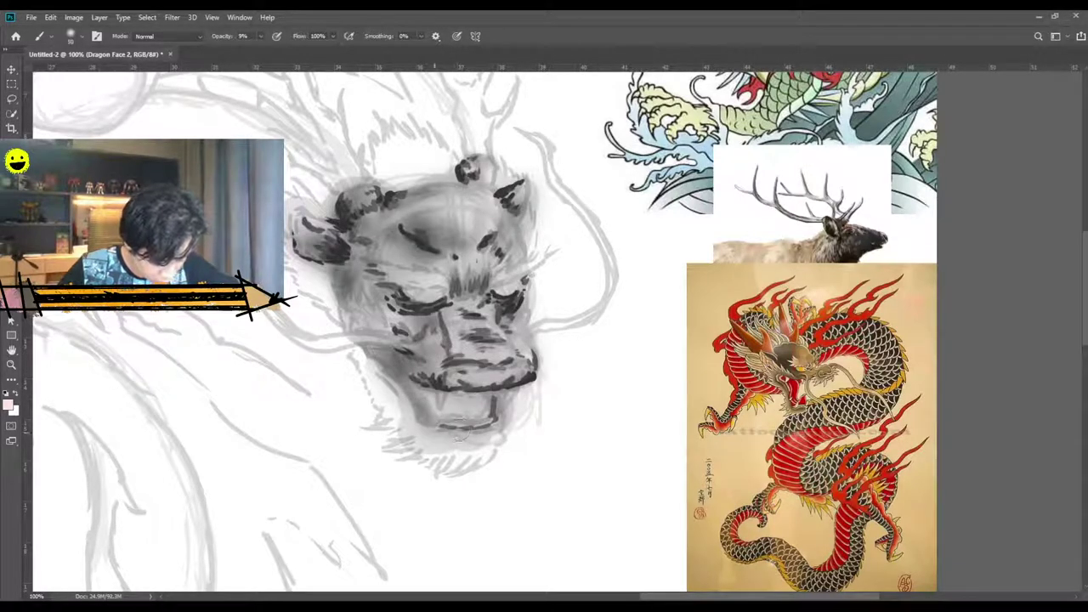
{"action": "key", "text": "ctrl+z"}
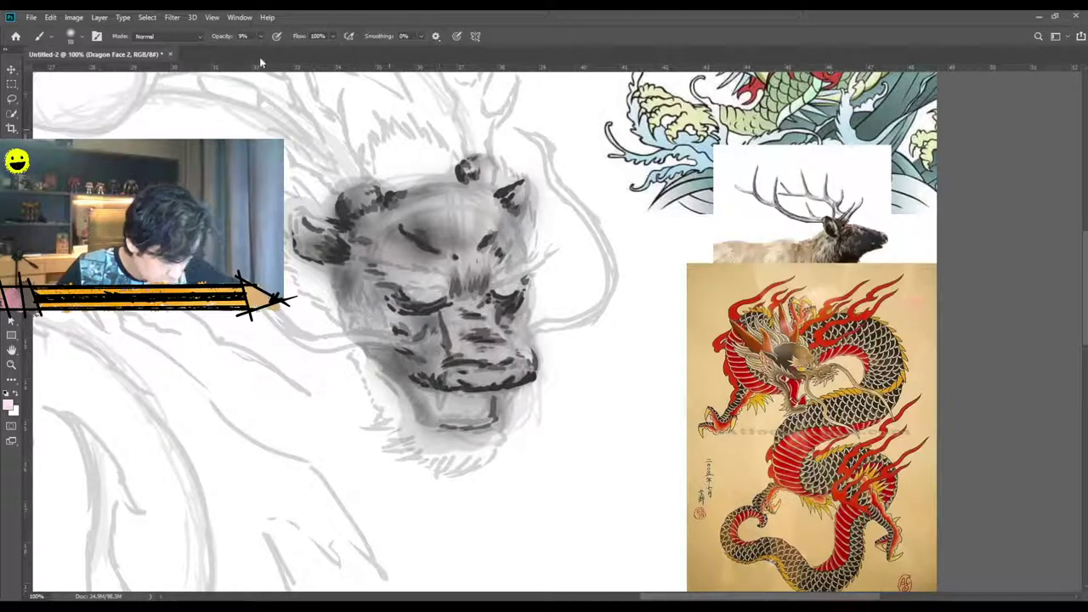
Set the brush opacity to 13% and softly lighten the nose, the head bump and the ear with pale pink.
{"action": "left_click", "coordinate": [262, 35]}
{"action": "left_click_drag", "start_coordinate": [260, 49], "coordinate": [263, 50]}
{"action": "mouse_move", "coordinate": [466, 361]}
{"action": "left_mouse_down"}
{"action": "mouse_move", "coordinate": [476, 336]}
{"action": "mouse_move", "coordinate": [491, 347]}
{"action": "left_mouse_up"}
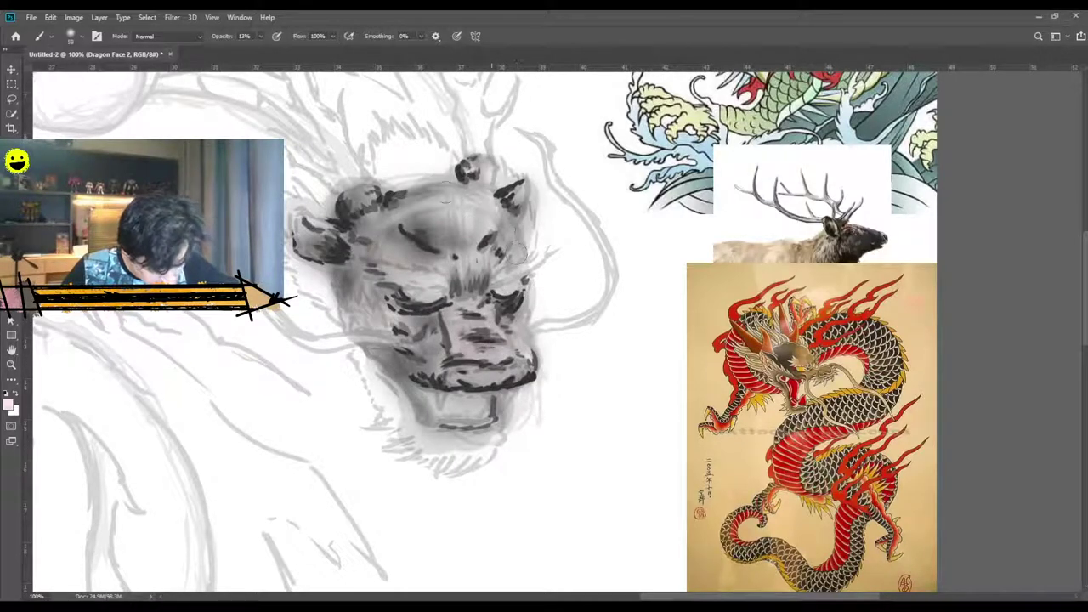
{"action": "mouse_move", "coordinate": [364, 209]}
{"action": "left_mouse_down"}
{"action": "mouse_move", "coordinate": [353, 202]}
{"action": "mouse_move", "coordinate": [344, 247]}
{"action": "mouse_move", "coordinate": [328, 250]}
{"action": "mouse_move", "coordinate": [342, 229]}
{"action": "mouse_move", "coordinate": [324, 240]}
{"action": "left_mouse_up"}
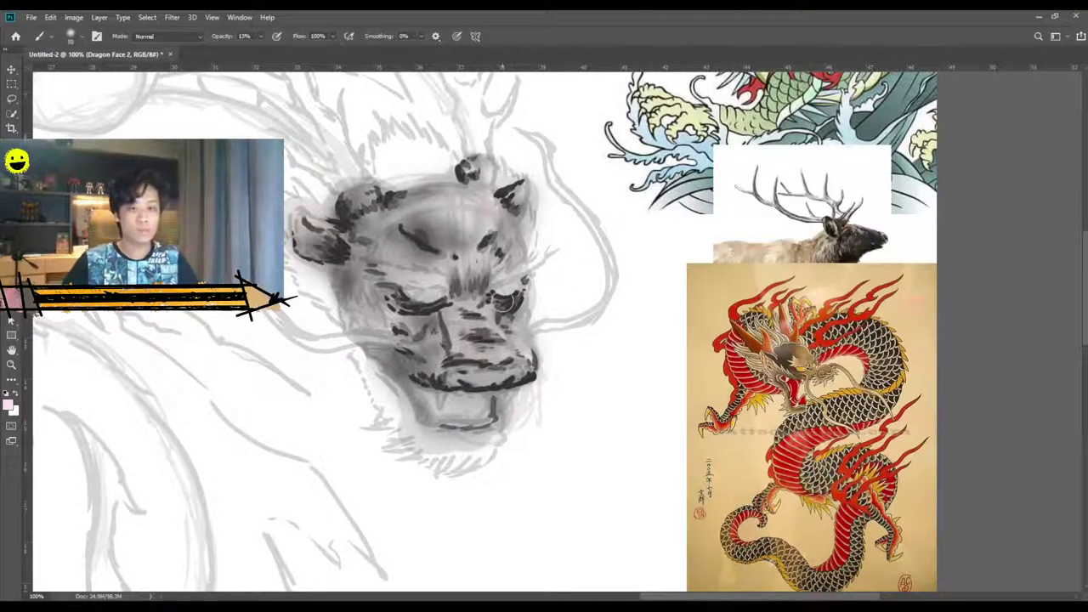
Examine the shaded head against the full body sketch and the reference images.
{"action": "key", "text": "ctrl+minus"}
{"action": "key", "text": "ctrl+minus"}
{"action": "key", "text": "ctrl+minus"}
{"action": "left_click_drag", "start_coordinate": [586, 377], "coordinate": [792, 317]}
{"action": "key", "text": "ctrl+plus"}
{"action": "key", "text": "ctrl+plus"}
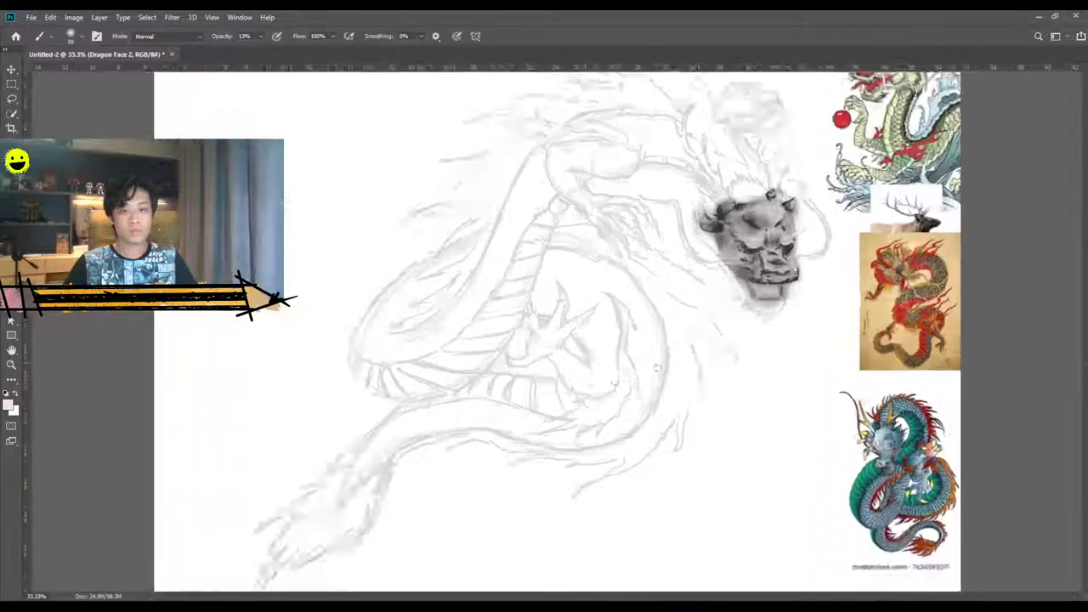
{"action": "scroll", "coordinate": [784, 379], "scroll_direction": "up", "scroll_amount": 3}
{"action": "left_click_drag", "start_coordinate": [574, 599], "coordinate": [694, 599]}
{"action": "key", "text": "ctrl+plus"}
{"action": "scroll", "coordinate": [424, 438], "scroll_direction": "up", "scroll_amount": 1}
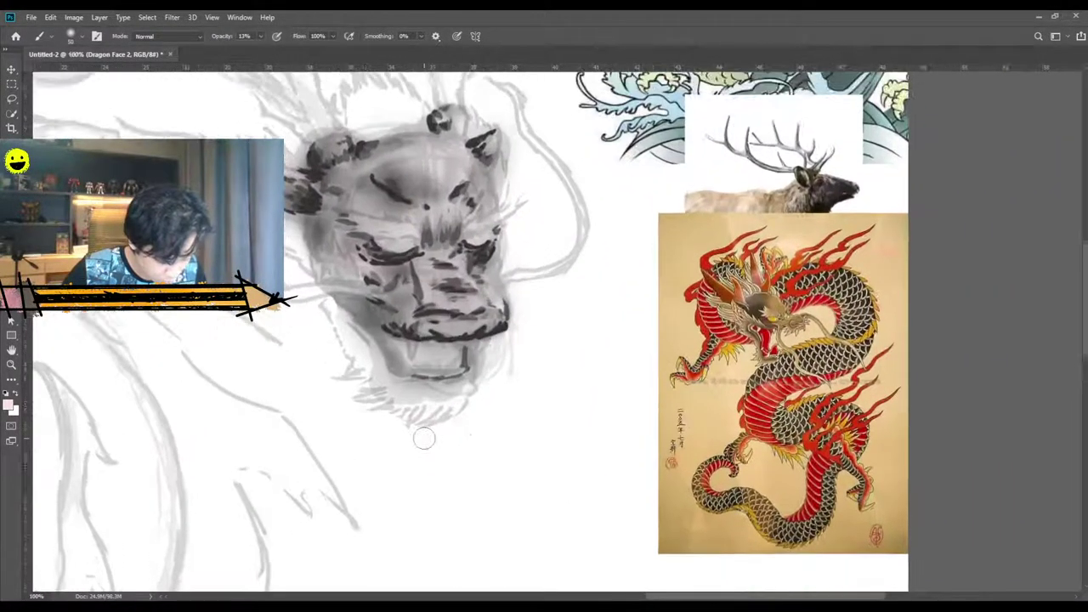
{"action": "scroll", "coordinate": [425, 438], "scroll_direction": "up", "scroll_amount": 1}
{"action": "scroll", "coordinate": [557, 476], "scroll_direction": "up", "scroll_amount": 3}
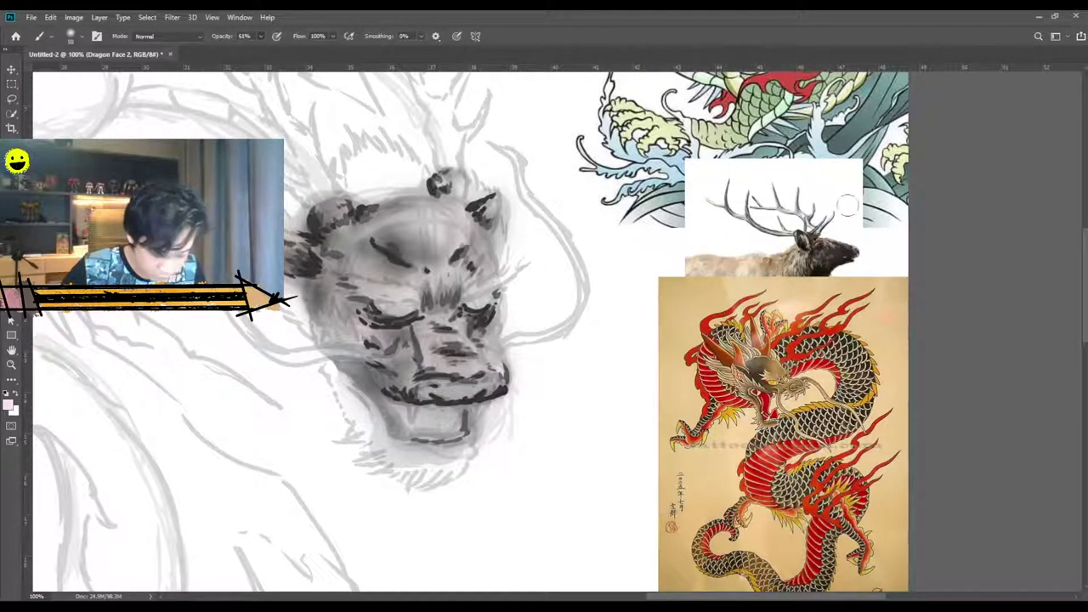
Choose a bright red, dab it on the chin, and paint a first beard tuft with a smaller brush at 100% opacity.
{"action": "left_click_drag", "start_coordinate": [1016, 81], "coordinate": [1059, 46]}
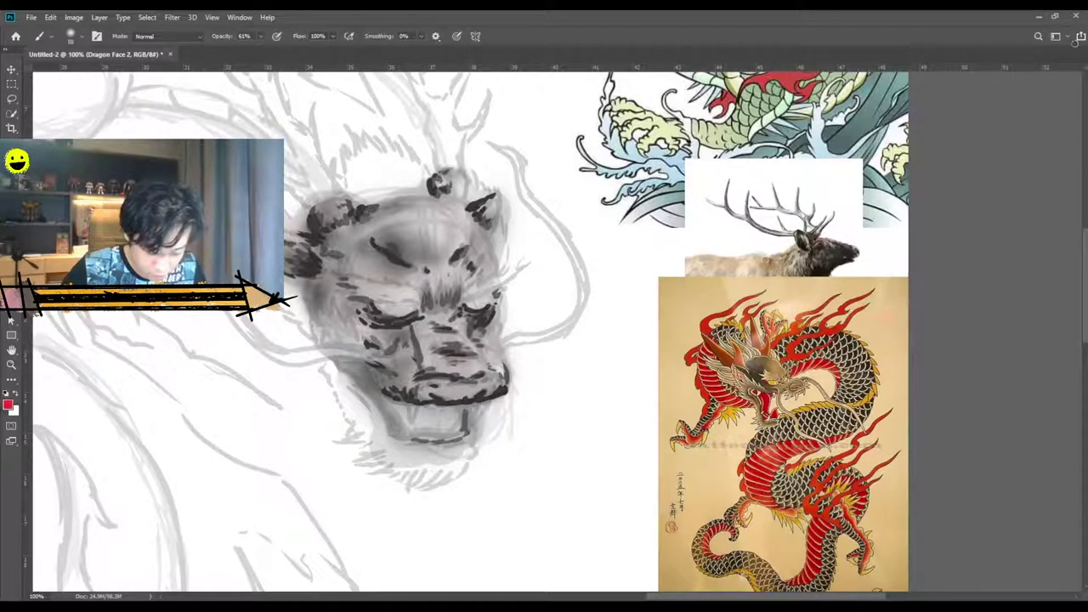
{"action": "left_click_drag", "start_coordinate": [443, 463], "coordinate": [423, 470]}
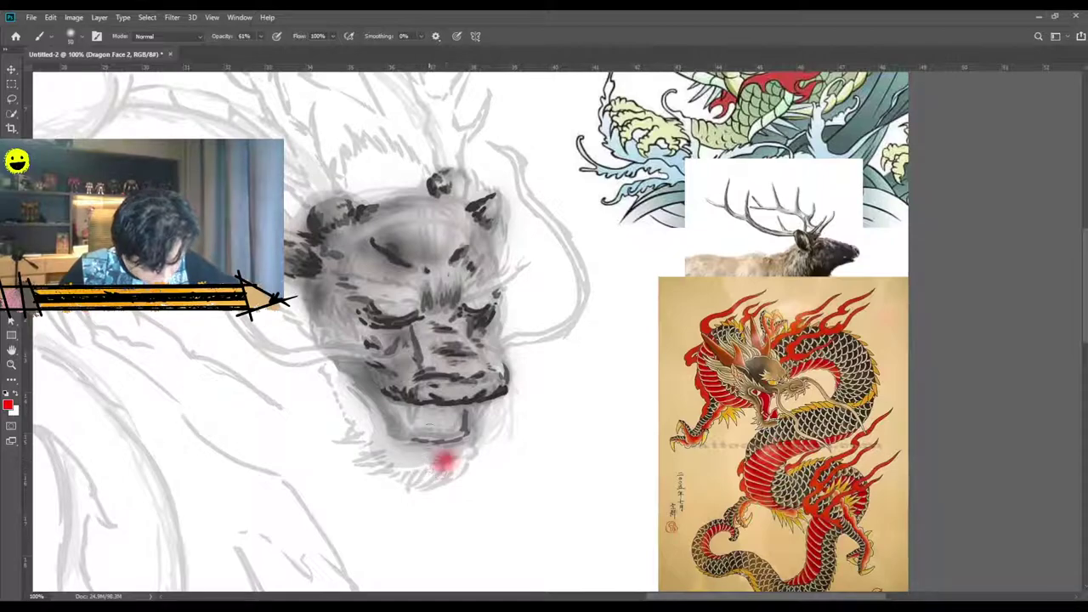
{"action": "left_click", "coordinate": [260, 39]}
{"action": "left_click_drag", "start_coordinate": [263, 46], "coordinate": [287, 48]}
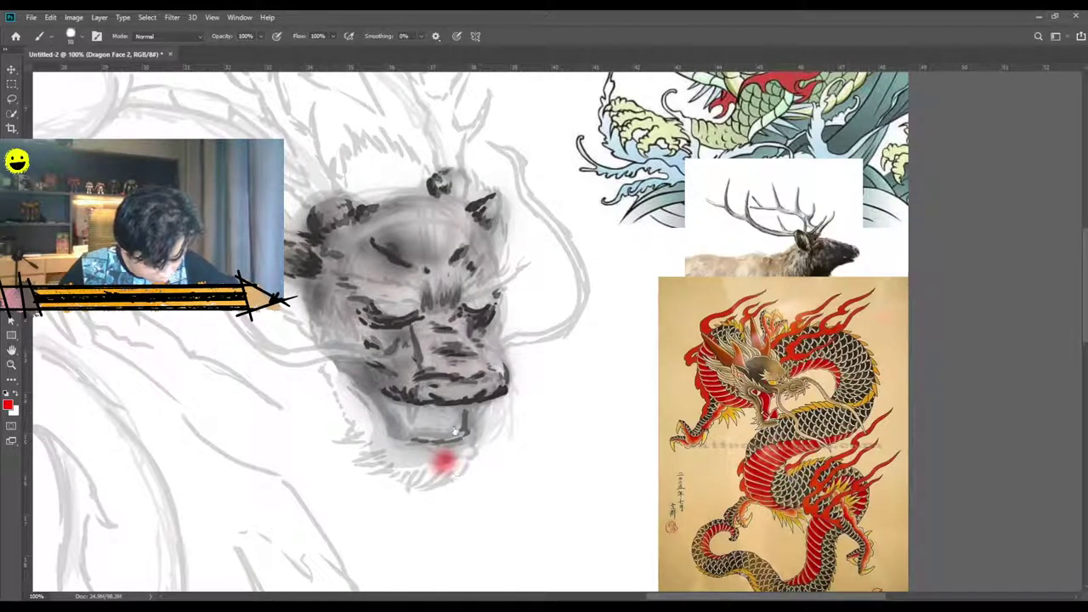
{"action": "key", "text": "bracketleft"}
{"action": "key", "text": "bracketleft"}
{"action": "key", "text": "bracketleft"}
{"action": "key", "text": "bracketleft"}
{"action": "key", "text": "bracketleft"}
{"action": "left_click", "coordinate": [408, 462]}
{"action": "mouse_move", "coordinate": [409, 461]}
{"action": "left_mouse_down"}
{"action": "mouse_move", "coordinate": [391, 479]}
{"action": "mouse_move", "coordinate": [405, 479]}
{"action": "left_mouse_up"}
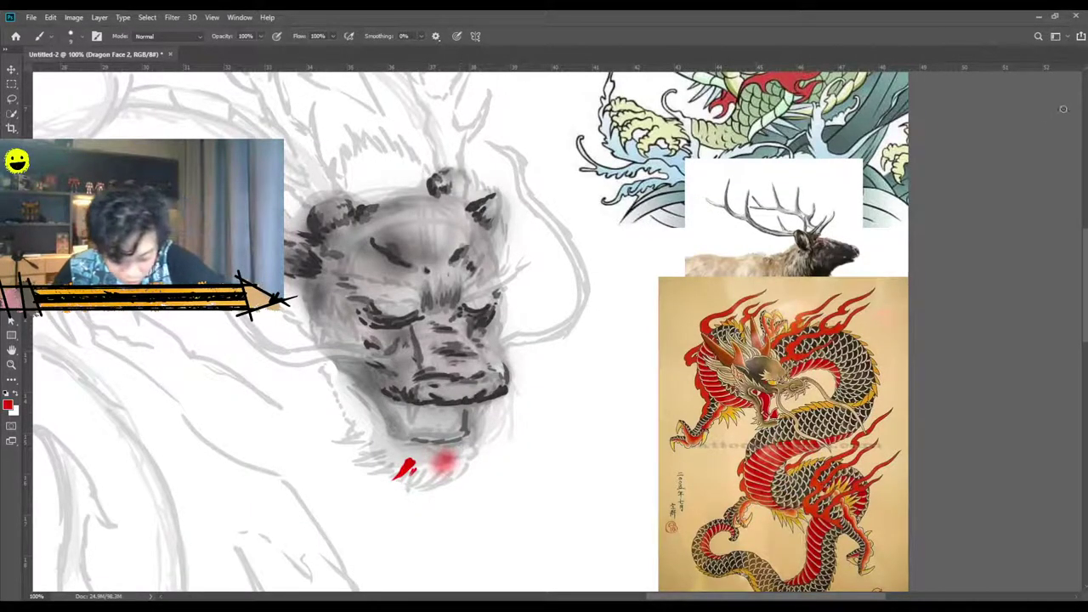
Fill the beard under the chin and up to the mouth corner with darker red strokes, cleaning its inner edge with the Eraser.
{"action": "mouse_move", "coordinate": [424, 459]}
{"action": "left_mouse_down"}
{"action": "mouse_move", "coordinate": [385, 484]}
{"action": "mouse_move", "coordinate": [438, 481]}
{"action": "left_mouse_up"}
{"action": "left_click_drag", "start_coordinate": [466, 442], "coordinate": [447, 478]}
{"action": "mouse_move", "coordinate": [470, 404]}
{"action": "left_mouse_down"}
{"action": "mouse_move", "coordinate": [479, 447]}
{"action": "mouse_move", "coordinate": [457, 475]}
{"action": "mouse_move", "coordinate": [456, 459]}
{"action": "left_mouse_up"}
{"action": "left_click_drag", "start_coordinate": [461, 440], "coordinate": [451, 461]}
{"action": "mouse_move", "coordinate": [449, 442]}
{"action": "left_mouse_down"}
{"action": "mouse_move", "coordinate": [439, 467]}
{"action": "mouse_move", "coordinate": [401, 456]}
{"action": "left_mouse_up"}
{"action": "key", "text": "e"}
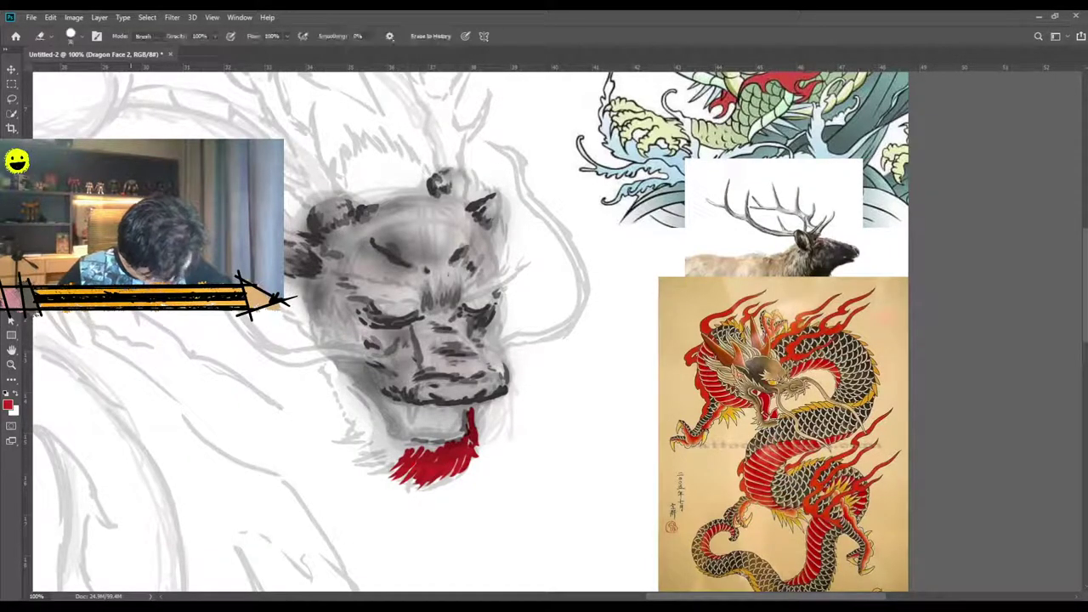
{"action": "left_click_drag", "start_coordinate": [433, 447], "coordinate": [469, 420]}
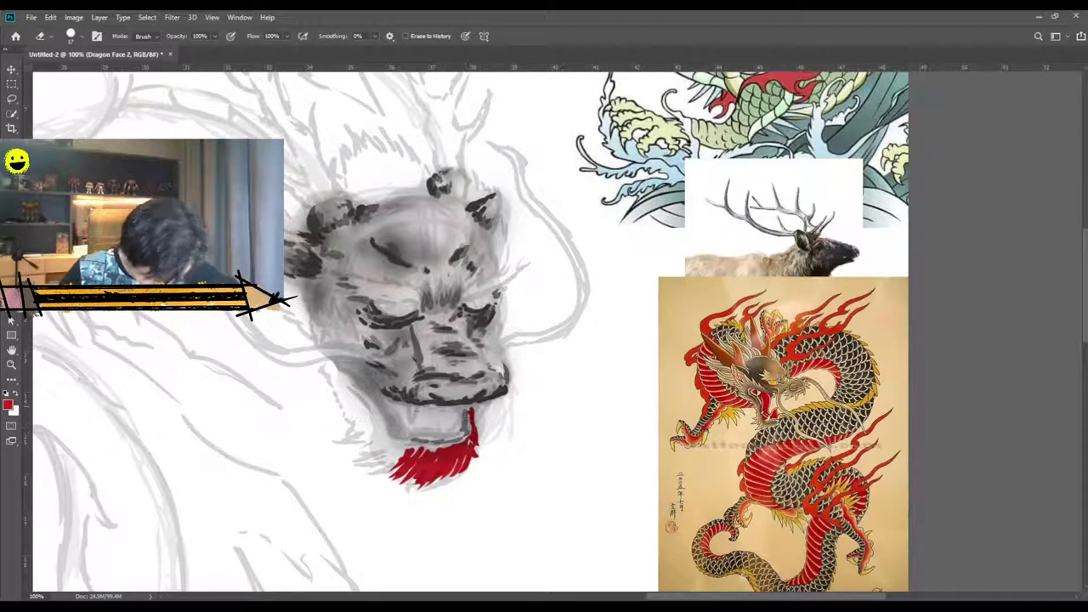
{"action": "key", "text": "b"}
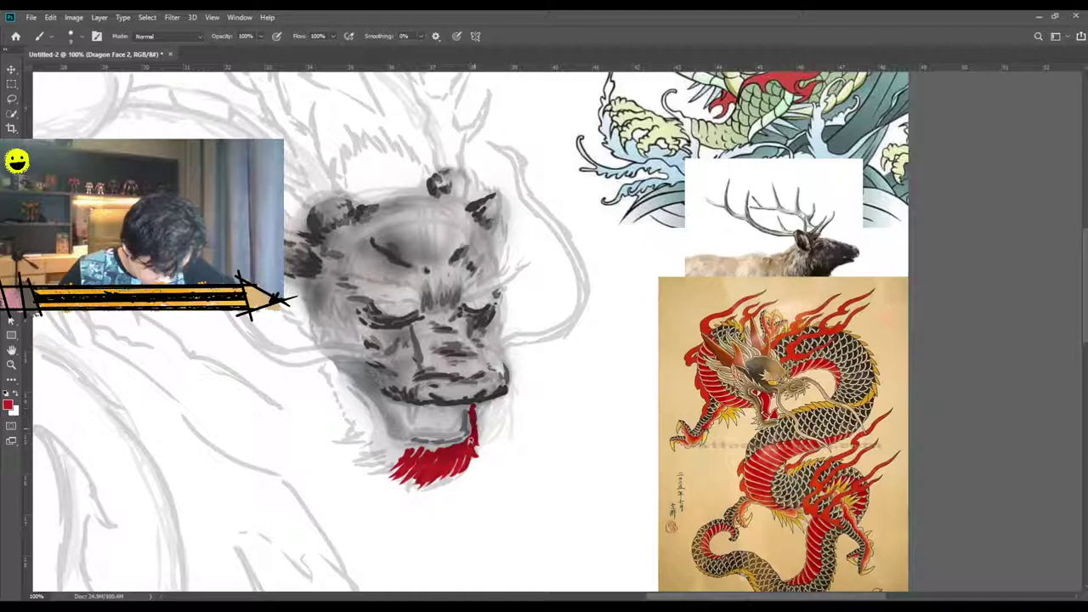
Extend the spiky red fur along the left jaw and up to the ear, and paint both eyebrows red.
{"action": "mouse_move", "coordinate": [455, 456]}
{"action": "left_mouse_down"}
{"action": "mouse_move", "coordinate": [439, 485]}
{"action": "mouse_move", "coordinate": [358, 462]}
{"action": "mouse_move", "coordinate": [385, 442]}
{"action": "mouse_move", "coordinate": [366, 450]}
{"action": "mouse_move", "coordinate": [400, 446]}
{"action": "left_mouse_up"}
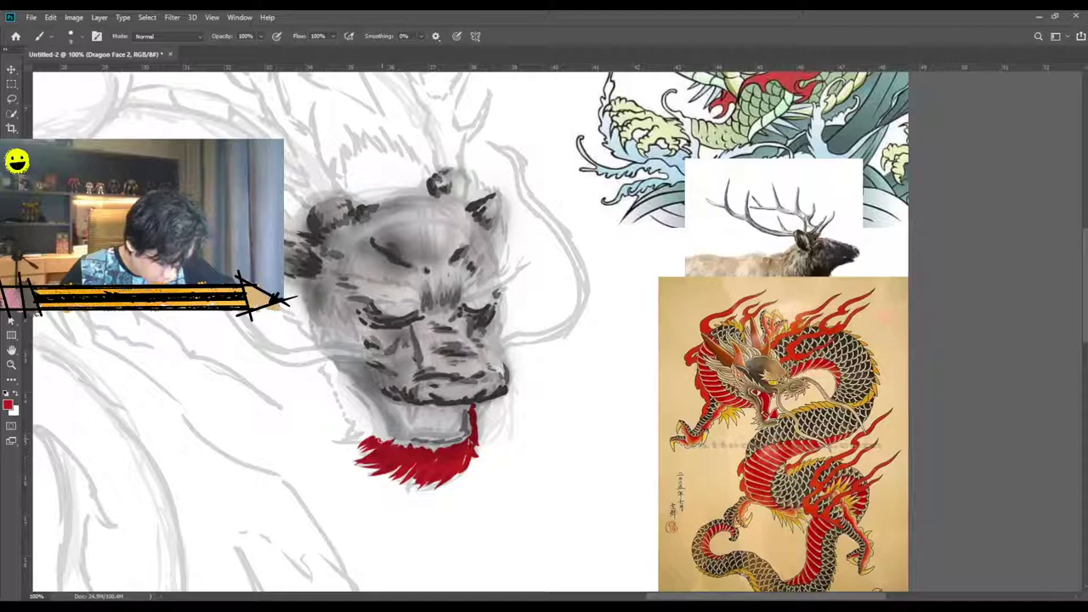
{"action": "mouse_move", "coordinate": [318, 369]}
{"action": "left_mouse_down"}
{"action": "mouse_move", "coordinate": [342, 383]}
{"action": "mouse_move", "coordinate": [350, 407]}
{"action": "mouse_move", "coordinate": [355, 442]}
{"action": "mouse_move", "coordinate": [342, 441]}
{"action": "left_mouse_up"}
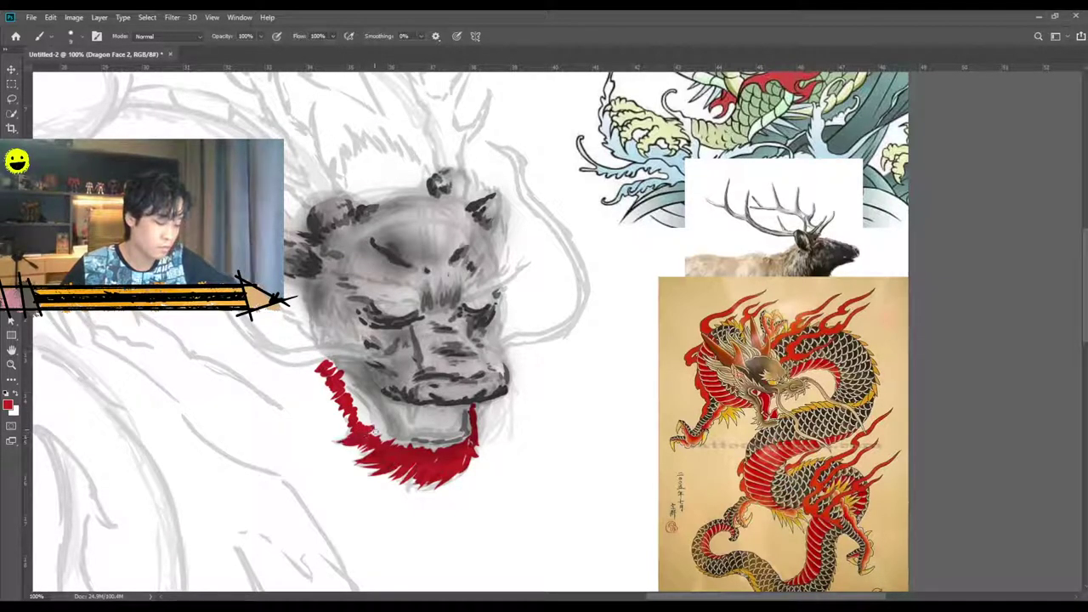
{"action": "left_click_drag", "start_coordinate": [332, 367], "coordinate": [382, 431]}
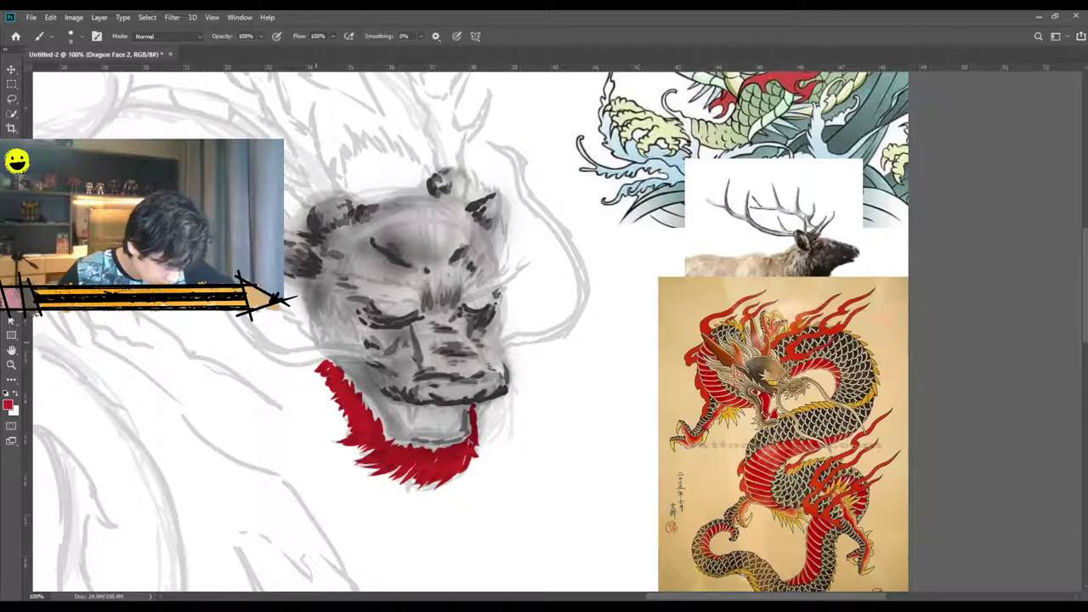
{"action": "mouse_move", "coordinate": [317, 344]}
{"action": "left_mouse_down"}
{"action": "mouse_move", "coordinate": [314, 330]}
{"action": "mouse_move", "coordinate": [274, 304]}
{"action": "left_mouse_up"}
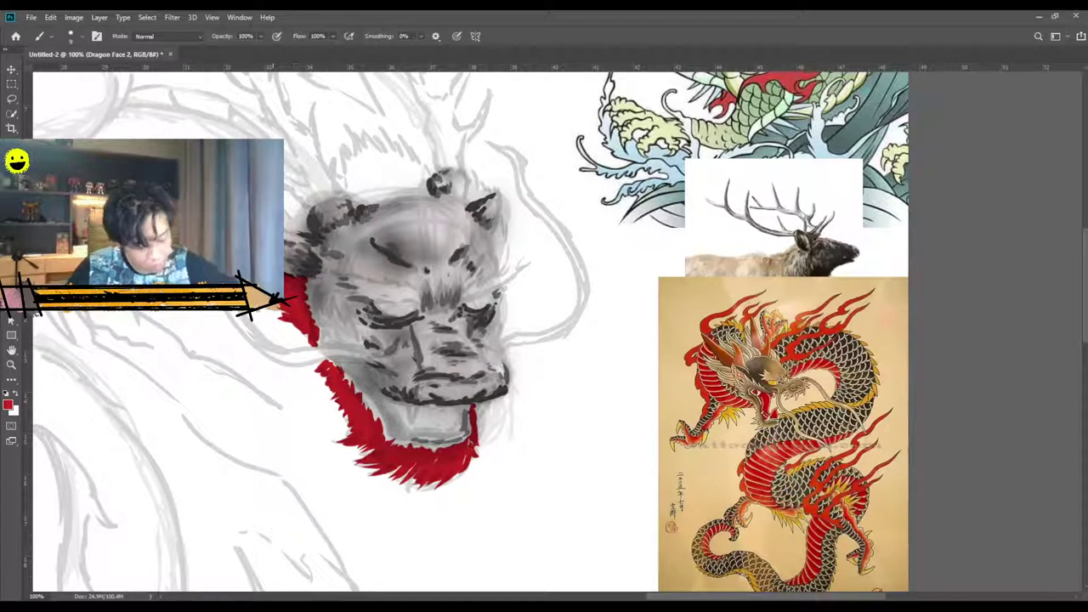
{"action": "mouse_move", "coordinate": [417, 299]}
{"action": "left_mouse_down"}
{"action": "mouse_move", "coordinate": [418, 302]}
{"action": "mouse_move", "coordinate": [342, 292]}
{"action": "mouse_move", "coordinate": [369, 302]}
{"action": "mouse_move", "coordinate": [389, 304]}
{"action": "mouse_move", "coordinate": [332, 282]}
{"action": "mouse_move", "coordinate": [405, 291]}
{"action": "left_mouse_up"}
{"action": "mouse_move", "coordinate": [389, 280]}
{"action": "left_mouse_down"}
{"action": "mouse_move", "coordinate": [403, 289]}
{"action": "mouse_move", "coordinate": [374, 282]}
{"action": "mouse_move", "coordinate": [419, 295]}
{"action": "mouse_move", "coordinate": [408, 298]}
{"action": "mouse_move", "coordinate": [476, 290]}
{"action": "mouse_move", "coordinate": [502, 273]}
{"action": "mouse_move", "coordinate": [464, 295]}
{"action": "mouse_move", "coordinate": [478, 296]}
{"action": "mouse_move", "coordinate": [526, 253]}
{"action": "left_mouse_up"}
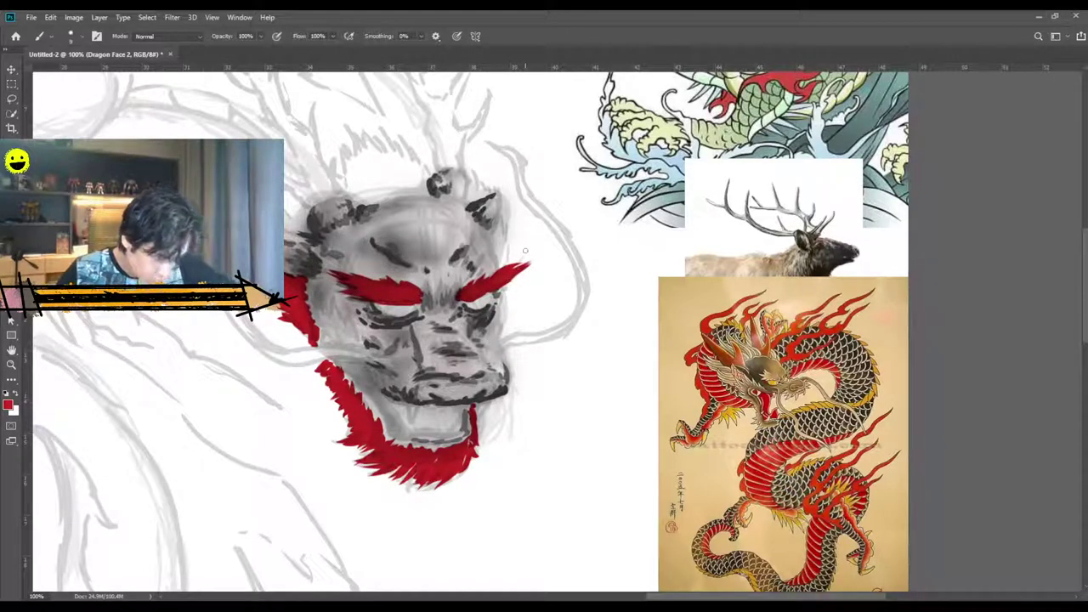
Paint spiky red fur along the face's right side, behind the left ear and across the top of the head.
{"action": "left_click_drag", "start_coordinate": [482, 403], "coordinate": [472, 423]}
{"action": "left_click_drag", "start_coordinate": [495, 341], "coordinate": [504, 231]}
{"action": "left_click_drag", "start_coordinate": [496, 271], "coordinate": [498, 209]}
{"action": "mouse_move", "coordinate": [510, 248]}
{"action": "left_mouse_down"}
{"action": "mouse_move", "coordinate": [516, 217]}
{"action": "mouse_move", "coordinate": [479, 168]}
{"action": "left_mouse_up"}
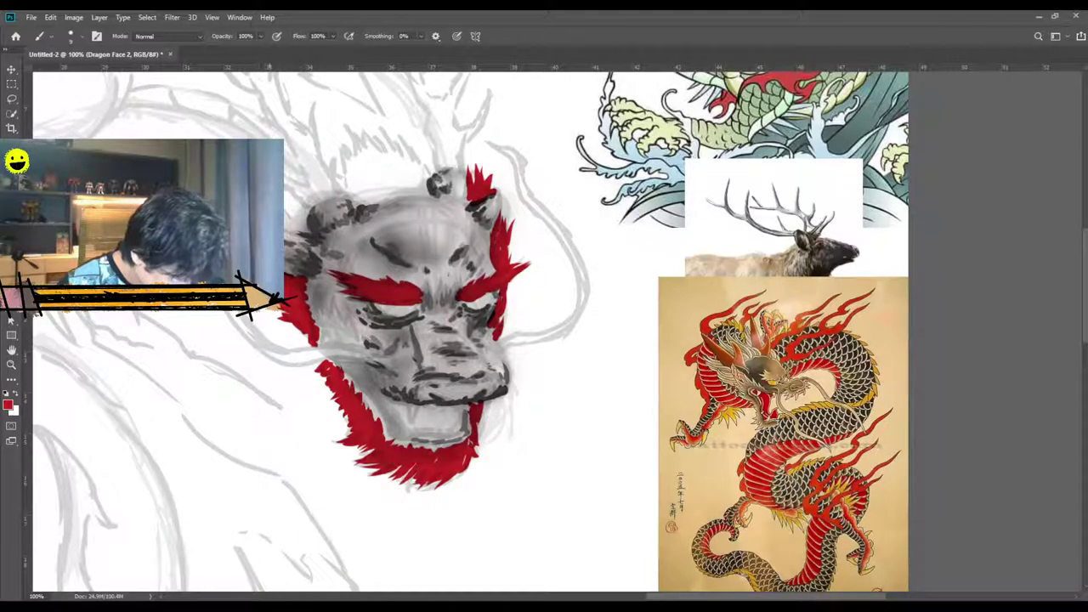
{"action": "left_click_drag", "start_coordinate": [286, 213], "coordinate": [305, 227]}
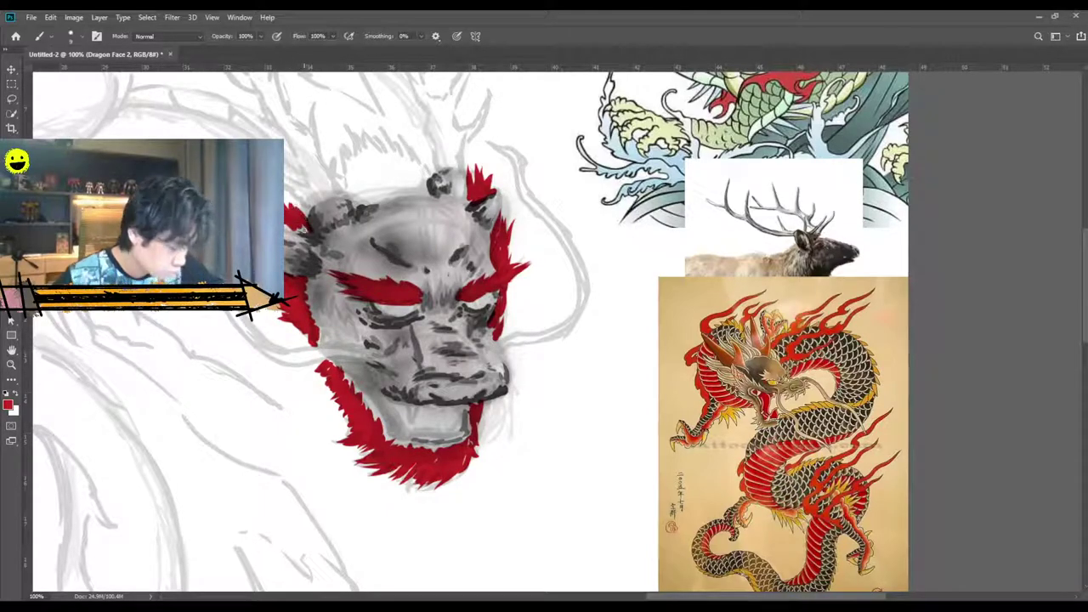
{"action": "mouse_move", "coordinate": [337, 182]}
{"action": "left_mouse_down"}
{"action": "mouse_move", "coordinate": [353, 147]}
{"action": "mouse_move", "coordinate": [364, 154]}
{"action": "mouse_move", "coordinate": [360, 128]}
{"action": "mouse_move", "coordinate": [384, 145]}
{"action": "mouse_move", "coordinate": [361, 113]}
{"action": "mouse_move", "coordinate": [367, 136]}
{"action": "mouse_move", "coordinate": [409, 162]}
{"action": "mouse_move", "coordinate": [400, 130]}
{"action": "mouse_move", "coordinate": [429, 168]}
{"action": "mouse_move", "coordinate": [428, 196]}
{"action": "mouse_move", "coordinate": [355, 197]}
{"action": "mouse_move", "coordinate": [416, 192]}
{"action": "mouse_move", "coordinate": [396, 188]}
{"action": "mouse_move", "coordinate": [410, 167]}
{"action": "mouse_move", "coordinate": [397, 155]}
{"action": "mouse_move", "coordinate": [402, 180]}
{"action": "mouse_move", "coordinate": [380, 145]}
{"action": "mouse_move", "coordinate": [389, 181]}
{"action": "mouse_move", "coordinate": [364, 151]}
{"action": "mouse_move", "coordinate": [369, 192]}
{"action": "mouse_move", "coordinate": [354, 149]}
{"action": "mouse_move", "coordinate": [347, 178]}
{"action": "left_mouse_up"}
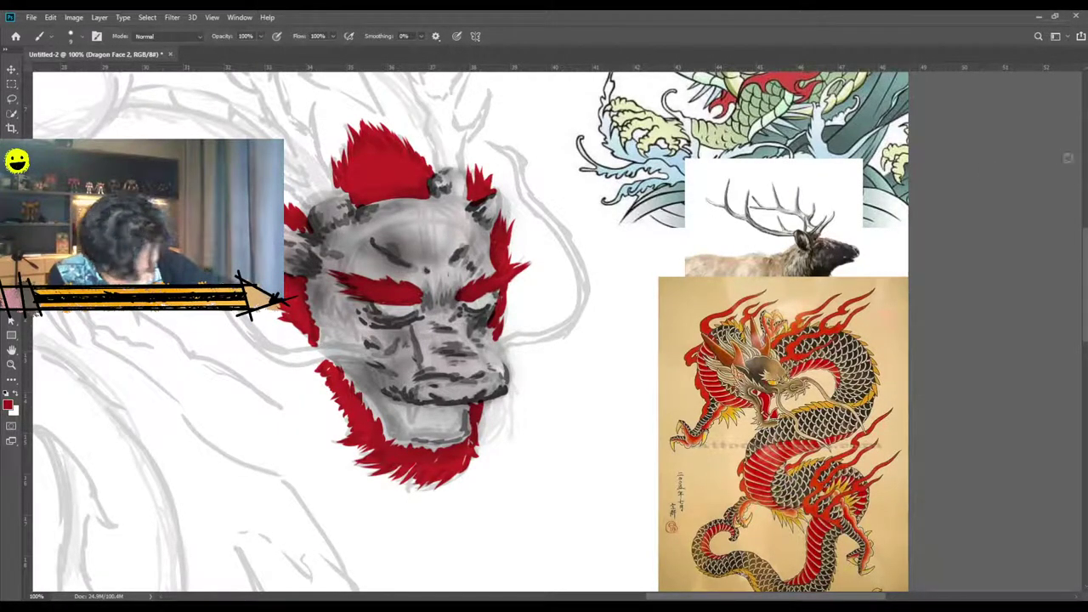
Choose a darker red and paint shadowed fur on both cheeks and behind the mouth corner.
{"action": "mouse_move", "coordinate": [488, 335]}
{"action": "left_mouse_down"}
{"action": "mouse_move", "coordinate": [500, 318]}
{"action": "mouse_move", "coordinate": [494, 347]}
{"action": "left_mouse_up"}
{"action": "mouse_move", "coordinate": [355, 340]}
{"action": "left_mouse_down"}
{"action": "mouse_move", "coordinate": [329, 291]}
{"action": "mouse_move", "coordinate": [325, 319]}
{"action": "mouse_move", "coordinate": [318, 297]}
{"action": "mouse_move", "coordinate": [323, 323]}
{"action": "mouse_move", "coordinate": [328, 307]}
{"action": "mouse_move", "coordinate": [341, 340]}
{"action": "mouse_move", "coordinate": [325, 340]}
{"action": "mouse_move", "coordinate": [319, 322]}
{"action": "left_mouse_up"}
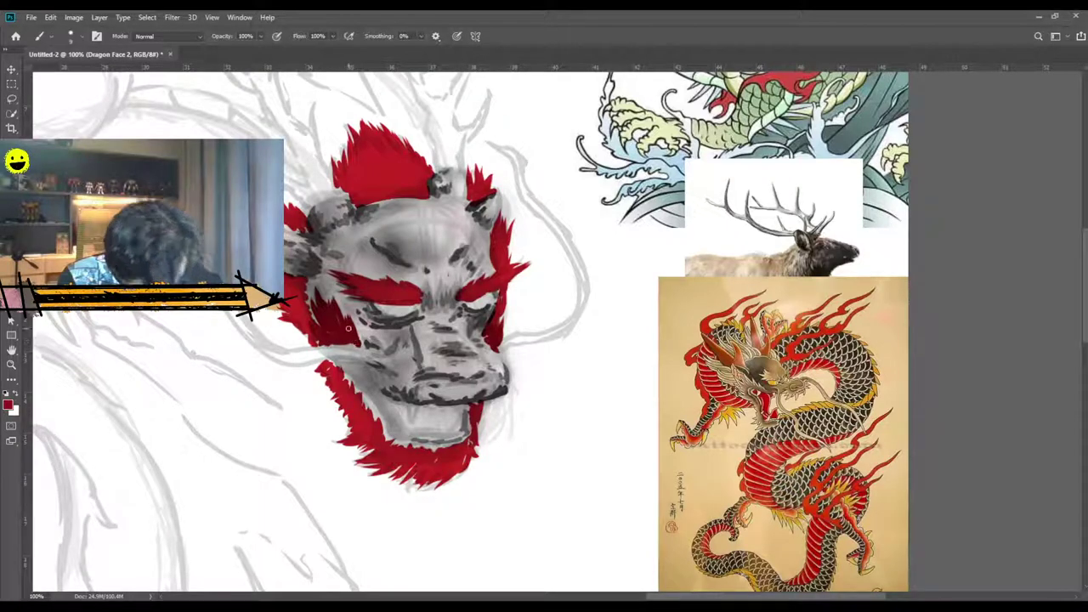
{"action": "mouse_move", "coordinate": [370, 381]}
{"action": "left_mouse_down"}
{"action": "mouse_move", "coordinate": [362, 361]}
{"action": "mouse_move", "coordinate": [335, 357]}
{"action": "mouse_move", "coordinate": [379, 391]}
{"action": "left_mouse_up"}
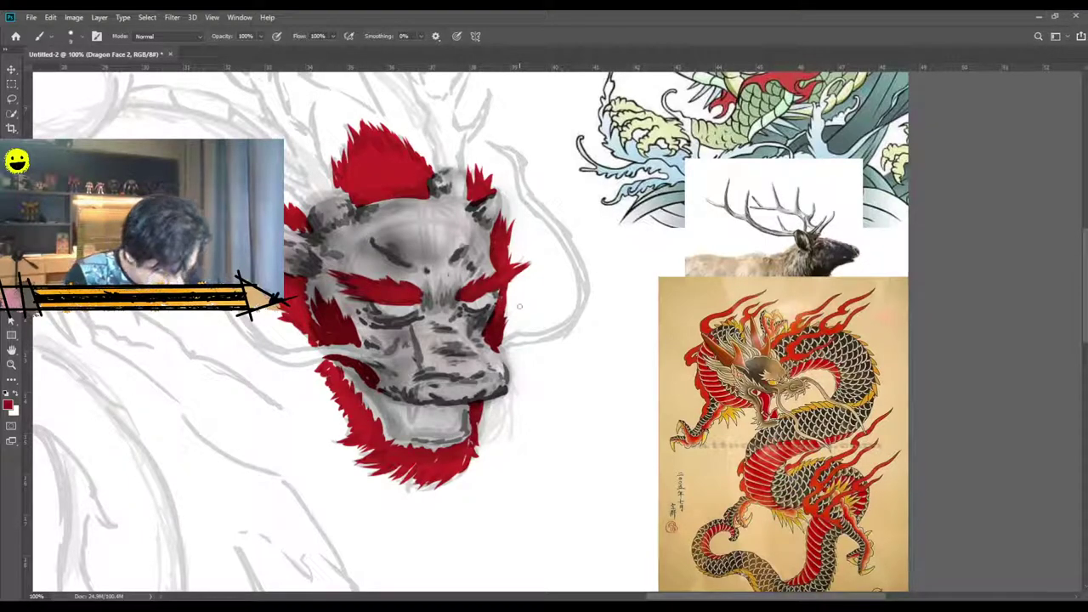
Examine the red fur on the dragon's face, both within the whole composition and close up.
{"action": "scroll", "coordinate": [519, 306], "scroll_direction": "down", "scroll_amount": 4}
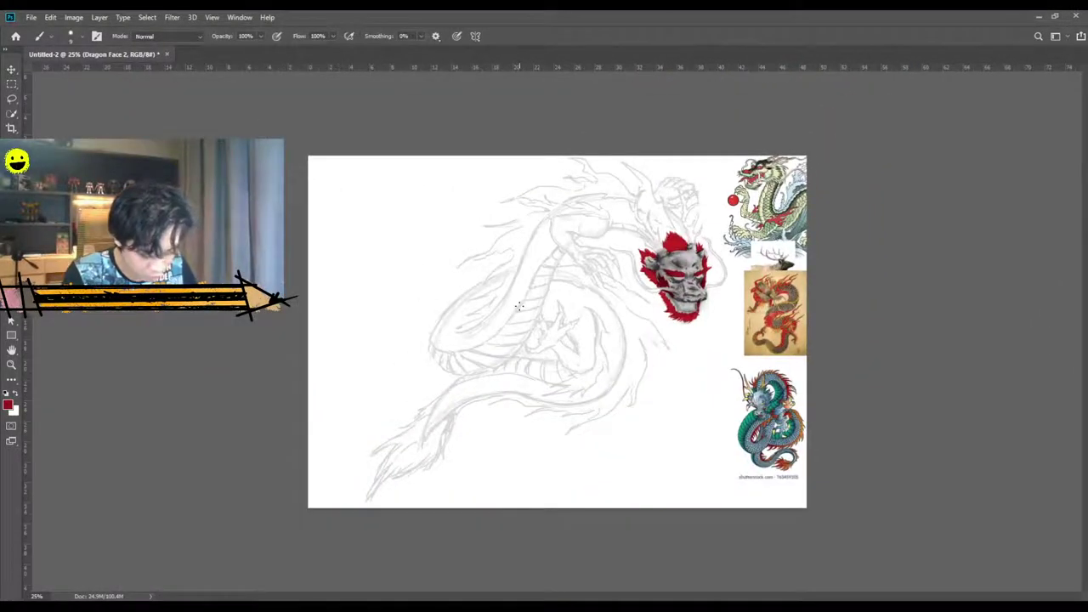
{"action": "scroll", "coordinate": [519, 306], "scroll_direction": "up", "scroll_amount": 4}
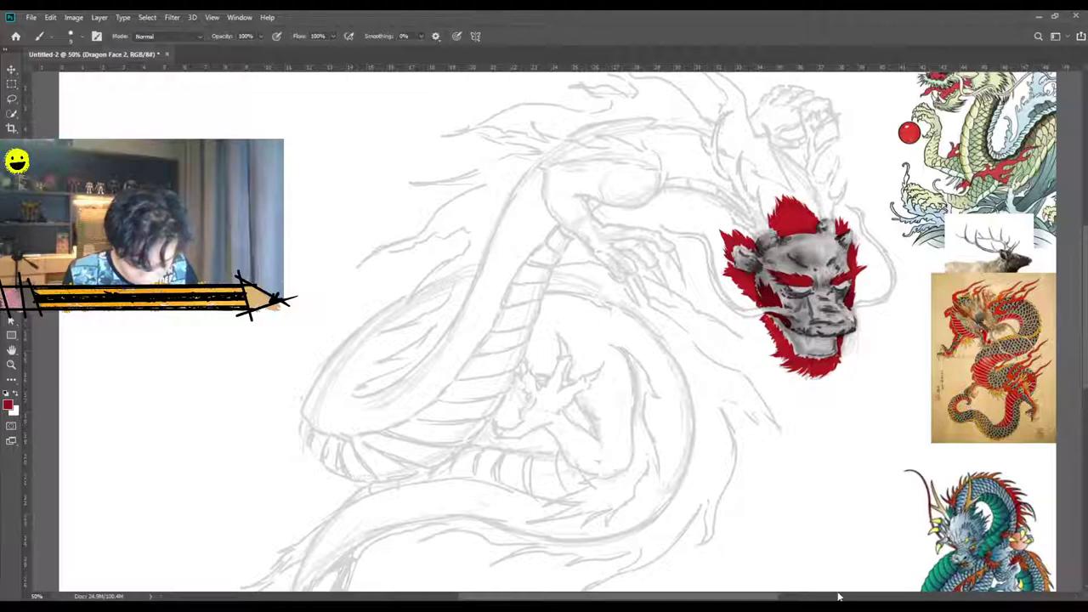
{"action": "scroll", "coordinate": [840, 597], "scroll_direction": "right", "scroll_amount": 3}
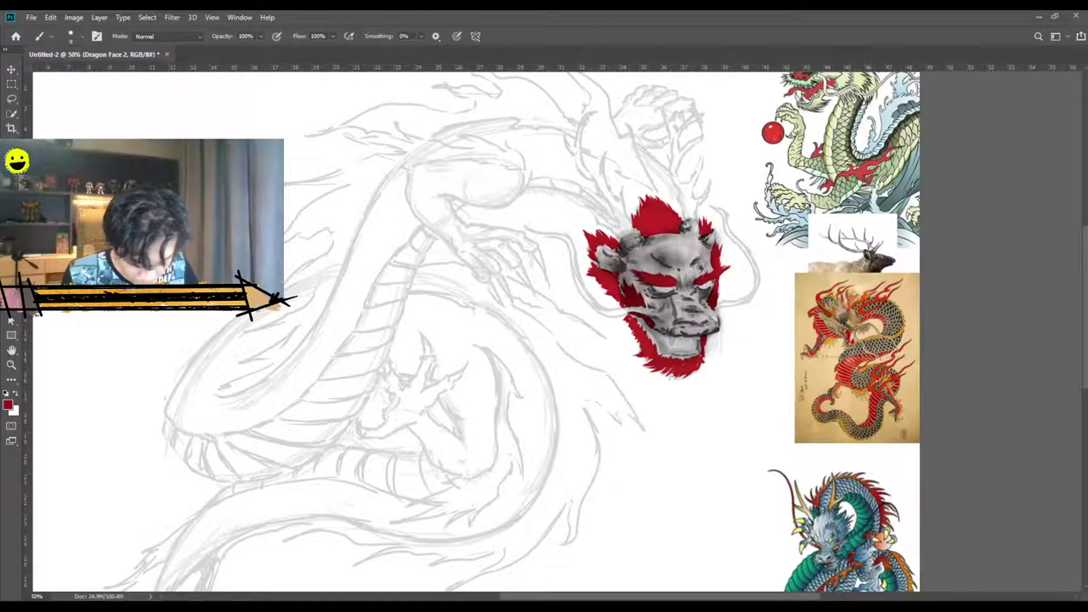
{"action": "scroll", "coordinate": [476, 331], "scroll_direction": "up", "scroll_amount": 1}
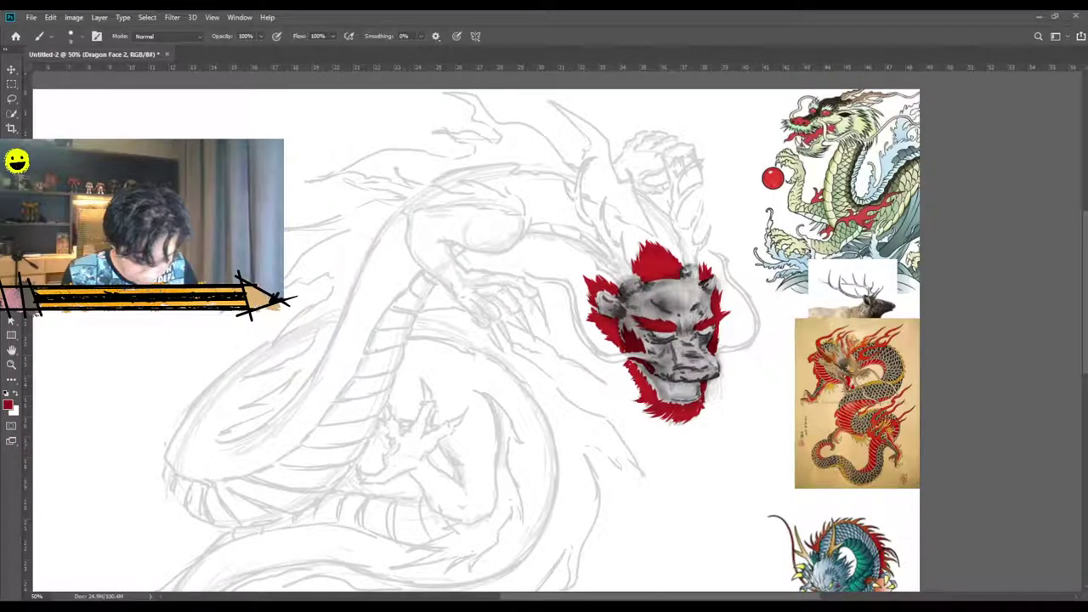
{"action": "key", "text": "ctrl+plus"}
{"action": "key", "text": "ctrl+plus"}
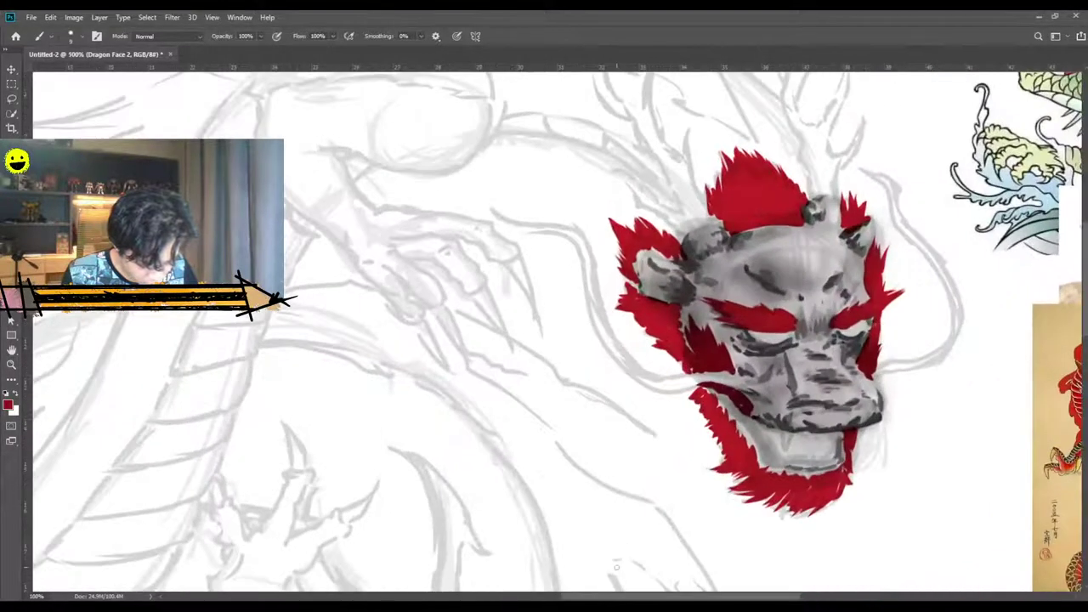
{"action": "scroll", "coordinate": [624, 597], "scroll_direction": "right", "scroll_amount": 6}
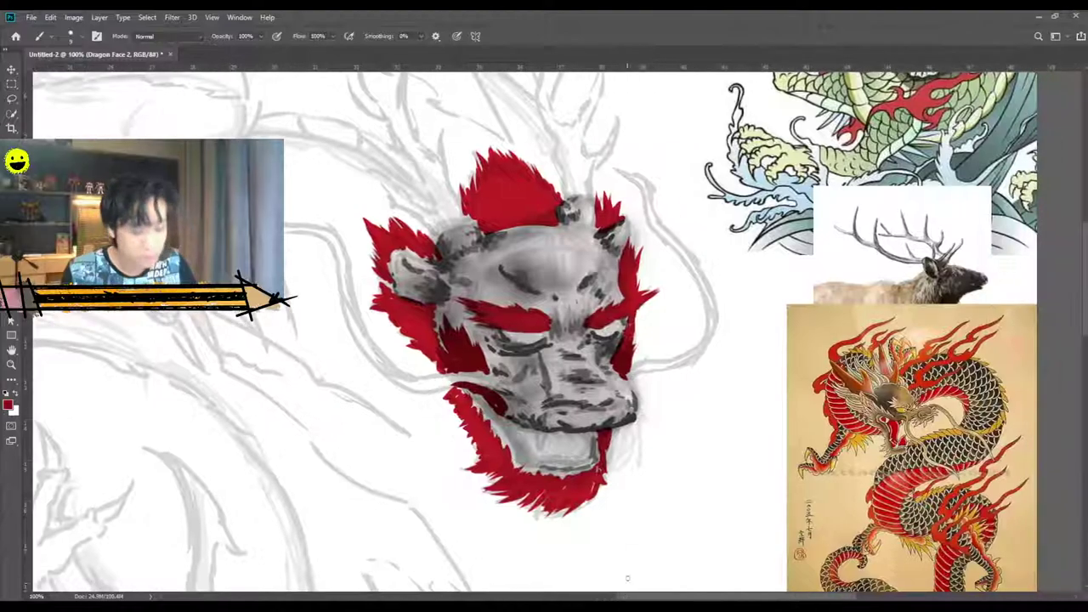
{"action": "key", "text": "ctrl+equal"}
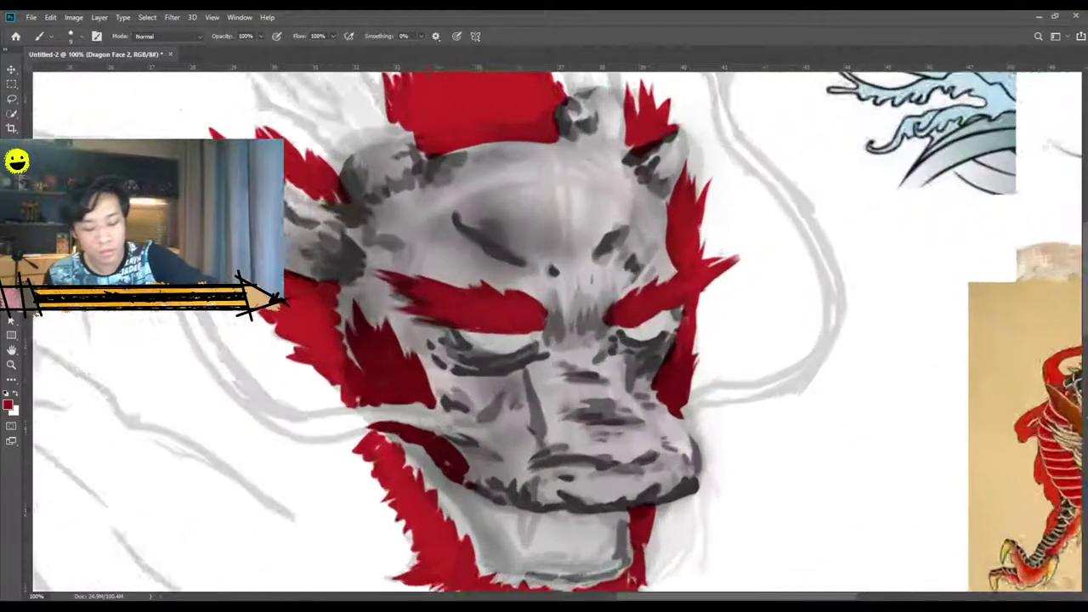
{"action": "key", "text": "ctrl+plus"}
{"action": "key", "text": "ctrl+minus"}
{"action": "key", "text": "ctrl+minus"}
{"action": "key", "text": "ctrl+minus"}
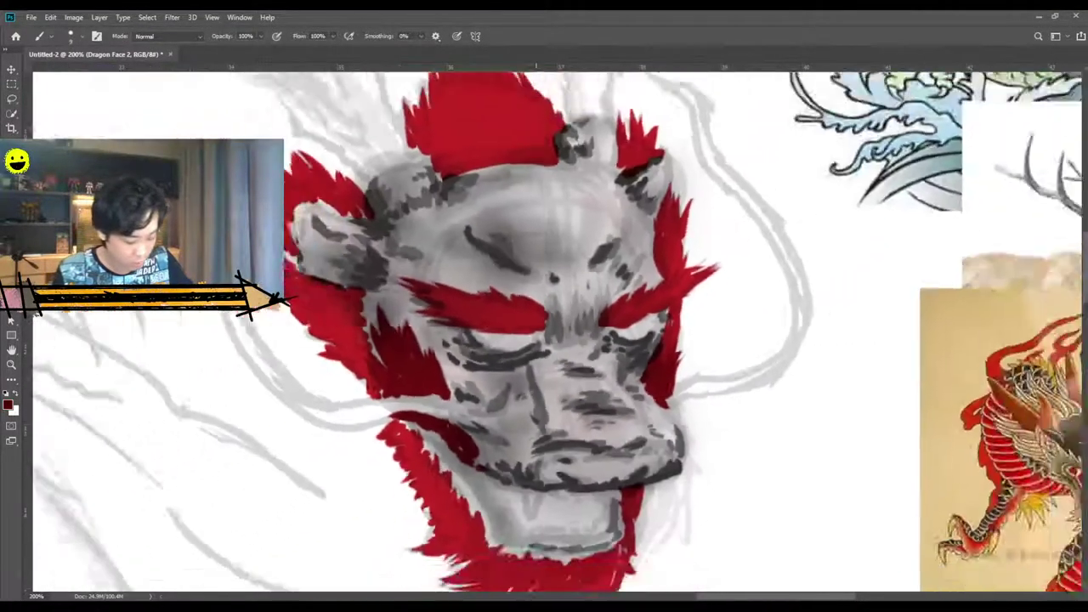
Paint a long curling dark red whisker from the right side of the snout, sweeping outward and up beside the head.
{"action": "key", "text": "ctrl+plus"}
{"action": "key", "text": "ctrl+plus"}
{"action": "mouse_move", "coordinate": [699, 422]}
{"action": "left_mouse_down"}
{"action": "mouse_move", "coordinate": [739, 398]}
{"action": "mouse_move", "coordinate": [783, 395]}
{"action": "left_mouse_up"}
{"action": "left_click_drag", "start_coordinate": [720, 408], "coordinate": [831, 372]}
{"action": "key", "text": "ctrl+minus"}
{"action": "key", "text": "ctrl+minus"}
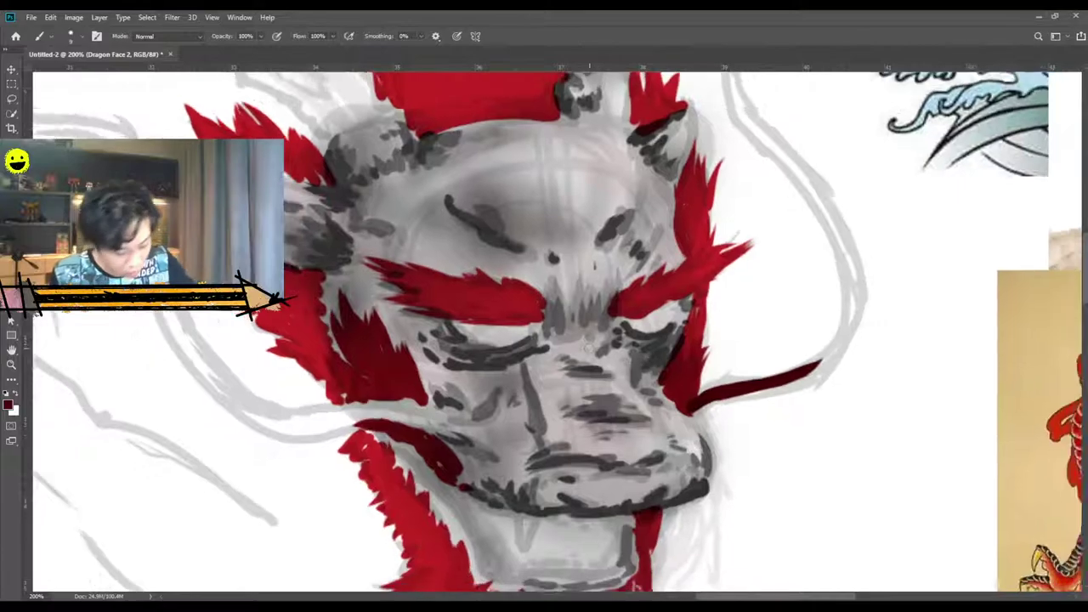
{"action": "key", "text": "ctrl+plus"}
{"action": "scroll", "coordinate": [590, 349], "scroll_direction": "up", "scroll_amount": 1}
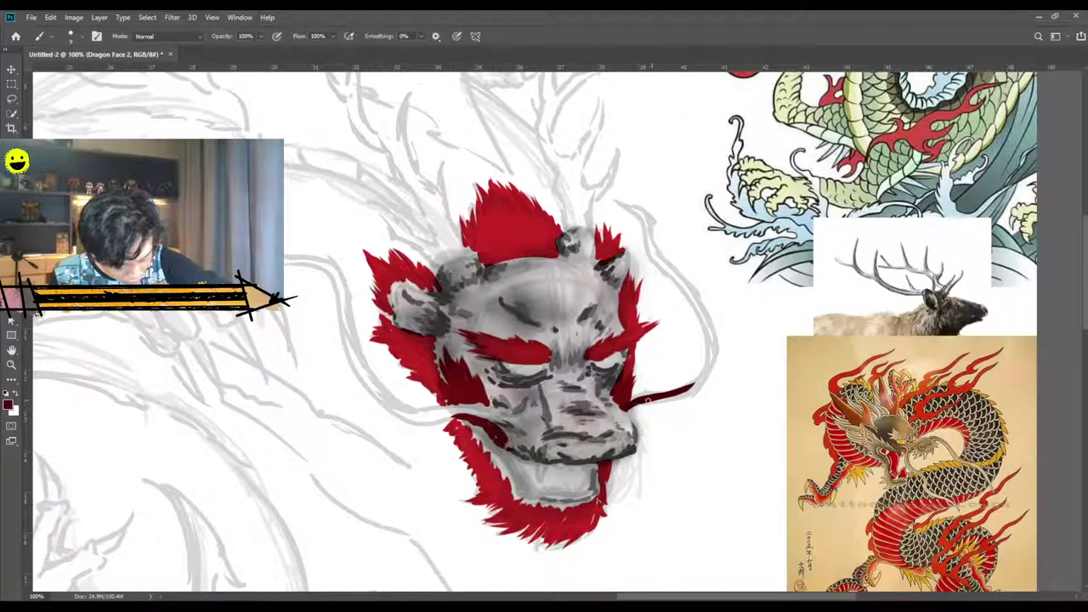
{"action": "mouse_move", "coordinate": [638, 403]}
{"action": "left_mouse_down"}
{"action": "mouse_move", "coordinate": [702, 388]}
{"action": "mouse_move", "coordinate": [716, 344]}
{"action": "mouse_move", "coordinate": [631, 196]}
{"action": "left_mouse_up"}
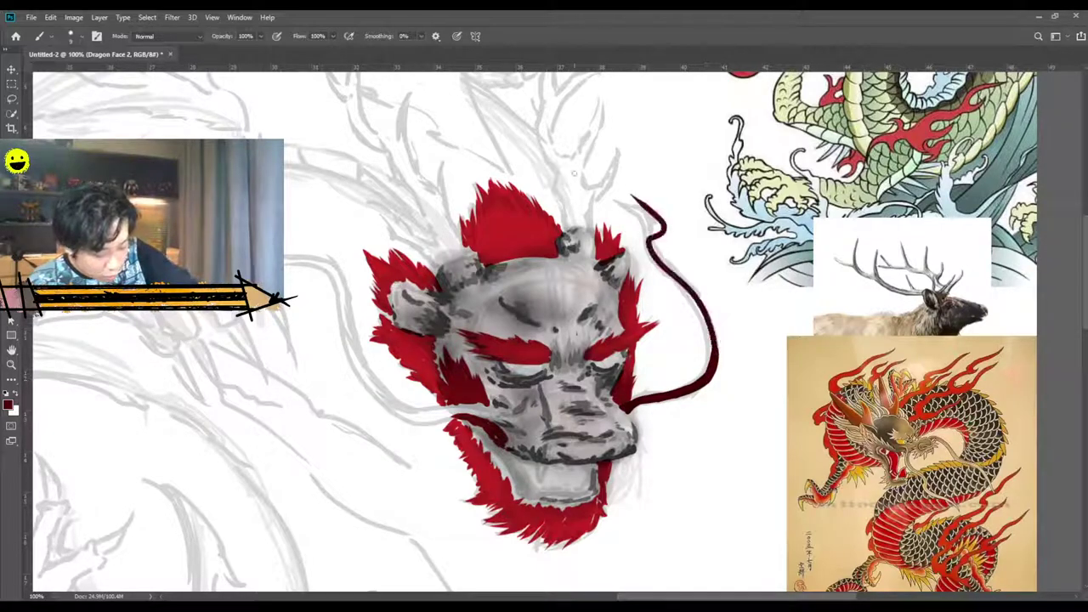
{"action": "left_click_drag", "start_coordinate": [701, 383], "coordinate": [704, 315]}
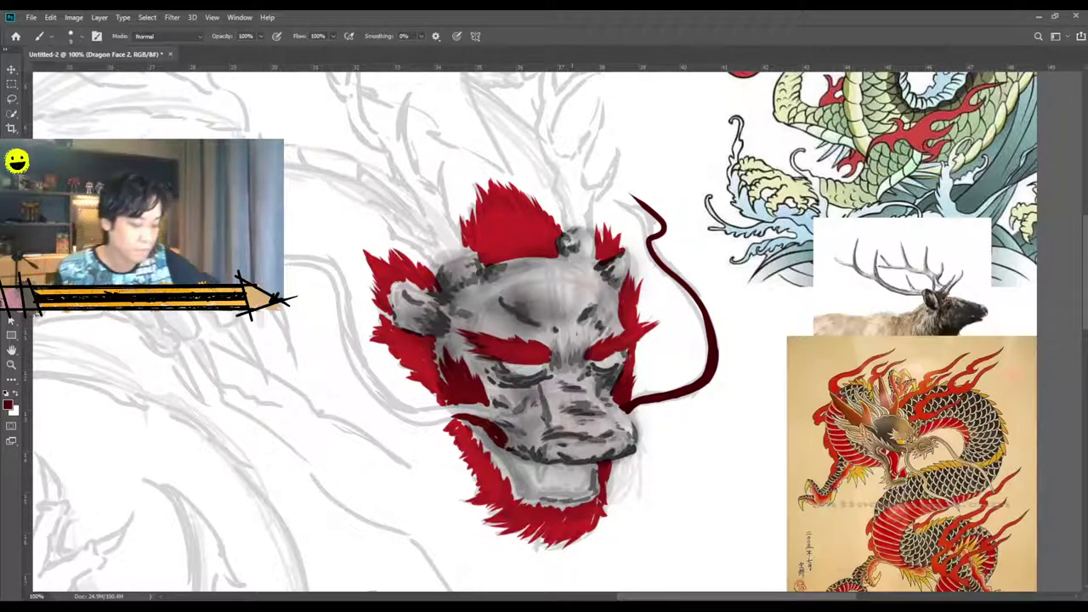
Enlarge the brush and paint the matching dark red whisker from the left side of the snout, curving up past the ear.
{"action": "key", "text": "bracketright"}
{"action": "key", "text": "bracketright"}
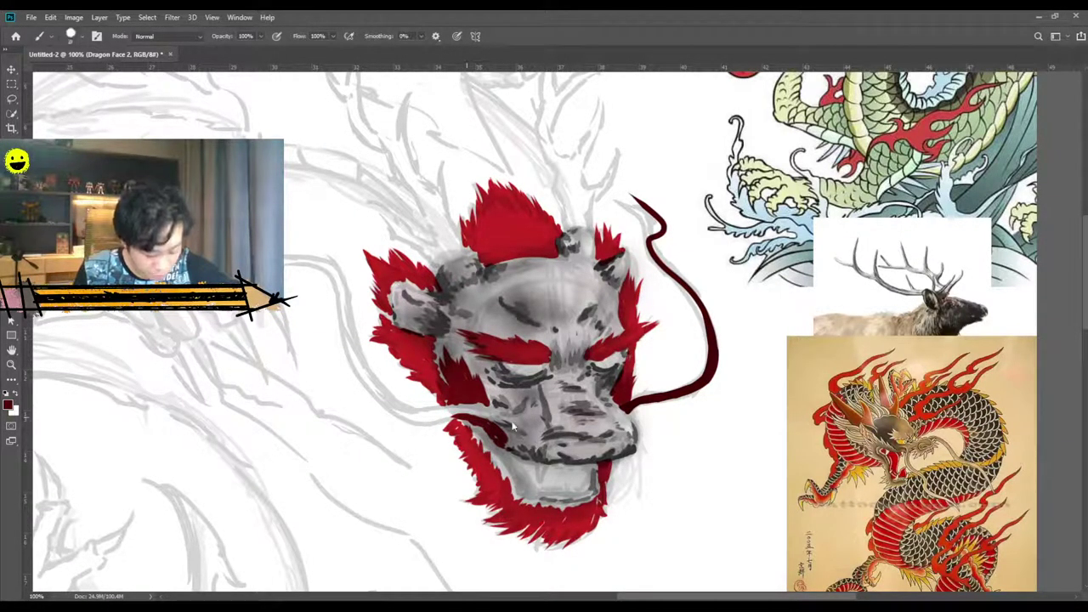
{"action": "mouse_move", "coordinate": [457, 410]}
{"action": "left_mouse_down"}
{"action": "mouse_move", "coordinate": [512, 418]}
{"action": "mouse_move", "coordinate": [411, 408]}
{"action": "mouse_move", "coordinate": [404, 423]}
{"action": "mouse_move", "coordinate": [434, 417]}
{"action": "mouse_move", "coordinate": [396, 413]}
{"action": "mouse_move", "coordinate": [446, 415]}
{"action": "mouse_move", "coordinate": [383, 386]}
{"action": "left_mouse_up"}
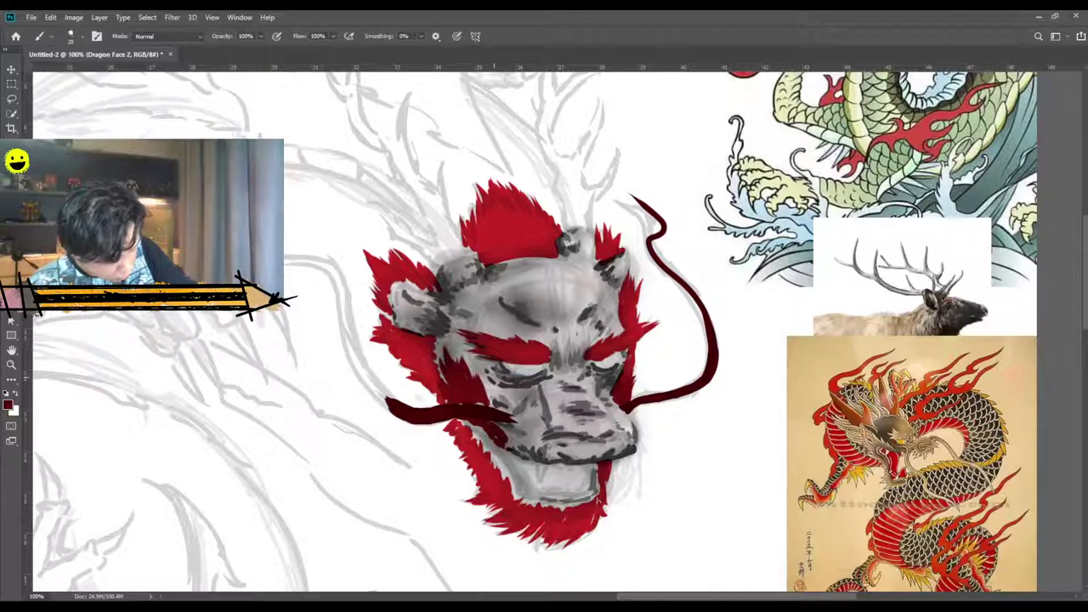
{"action": "mouse_move", "coordinate": [393, 402]}
{"action": "left_mouse_down"}
{"action": "mouse_move", "coordinate": [357, 367]}
{"action": "mouse_move", "coordinate": [398, 409]}
{"action": "left_mouse_up"}
{"action": "mouse_move", "coordinate": [355, 364]}
{"action": "left_mouse_down"}
{"action": "mouse_move", "coordinate": [388, 411]}
{"action": "mouse_move", "coordinate": [311, 255]}
{"action": "mouse_move", "coordinate": [284, 253]}
{"action": "left_mouse_up"}
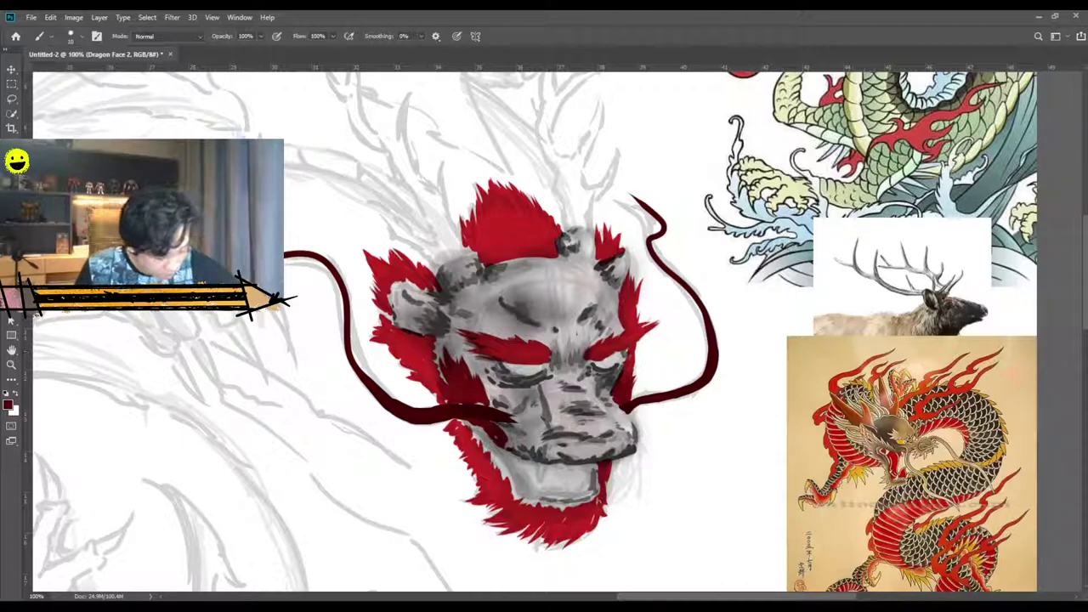
Examine the two painted whiskers within the whole dragon composition and close up around the muzzle.
{"action": "key", "text": "e"}
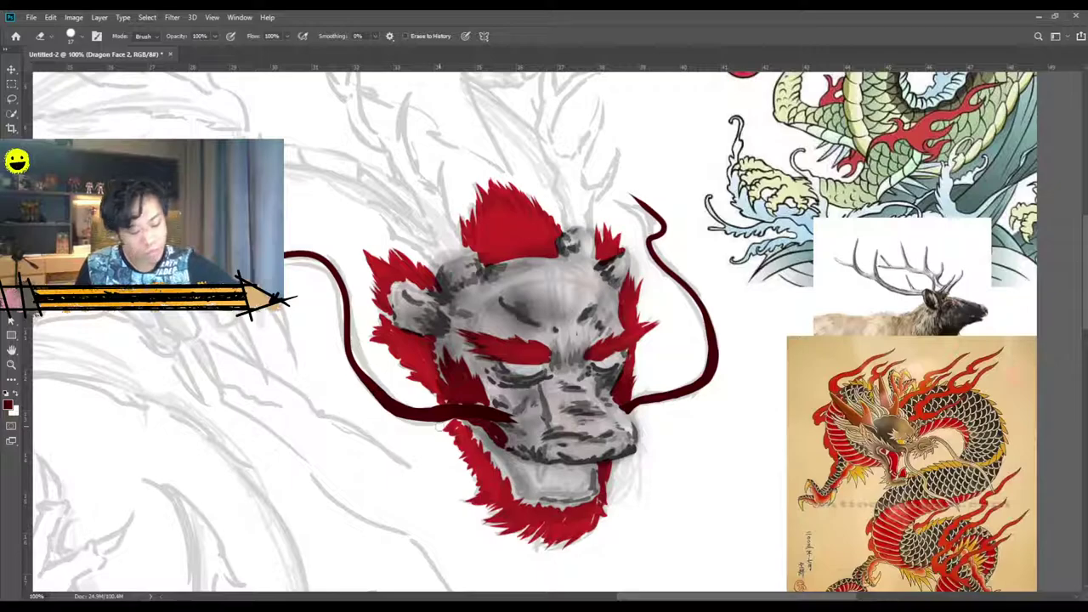
{"action": "key", "text": "ctrl+minus"}
{"action": "key", "text": "ctrl+minus"}
{"action": "key", "text": "ctrl+minus"}
{"action": "key", "text": "ctrl+plus"}
{"action": "key", "text": "ctrl+plus"}
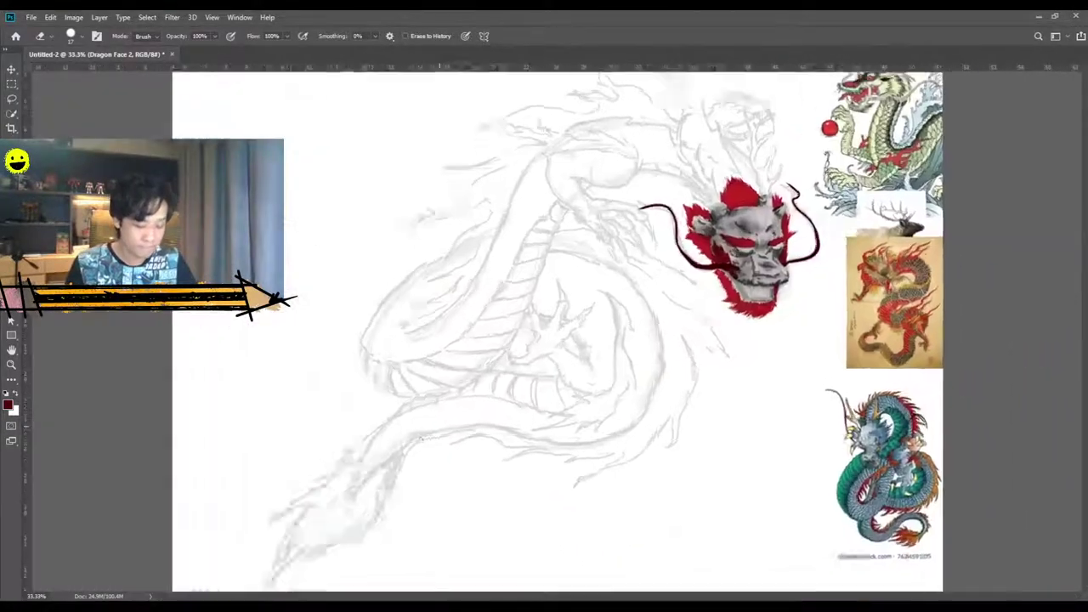
{"action": "scroll", "coordinate": [648, 387], "scroll_direction": "up", "scroll_amount": 2}
{"action": "scroll", "coordinate": [648, 449], "scroll_direction": "right", "scroll_amount": 10}
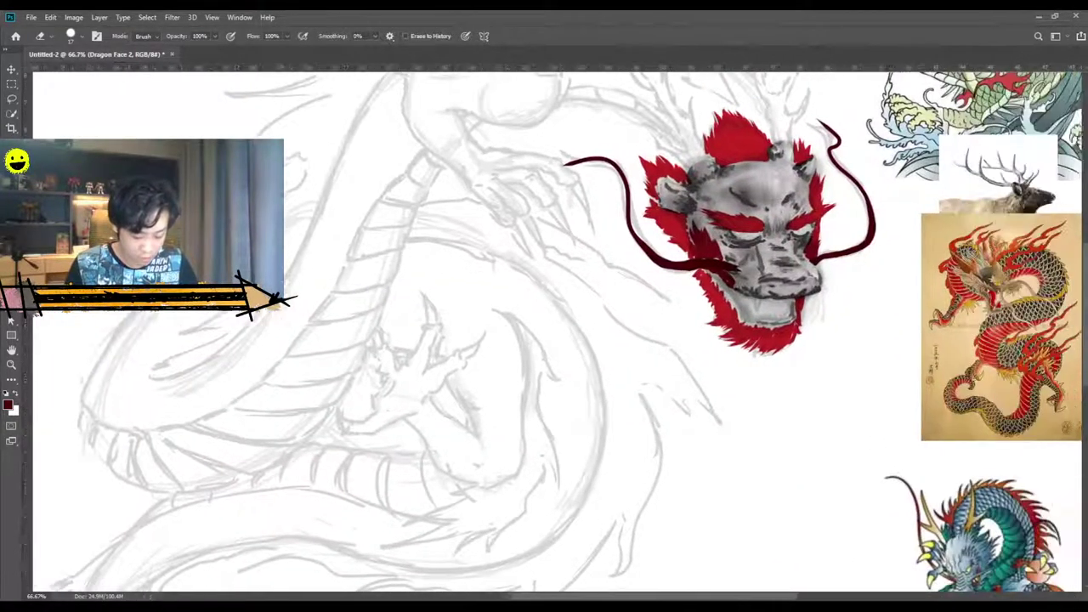
{"action": "key", "text": "ctrl+plus"}
{"action": "key", "text": "ctrl+plus"}
{"action": "scroll", "coordinate": [648, 451], "scroll_direction": "up", "scroll_amount": 3}
{"action": "scroll", "coordinate": [826, 457], "scroll_direction": "up", "scroll_amount": 3}
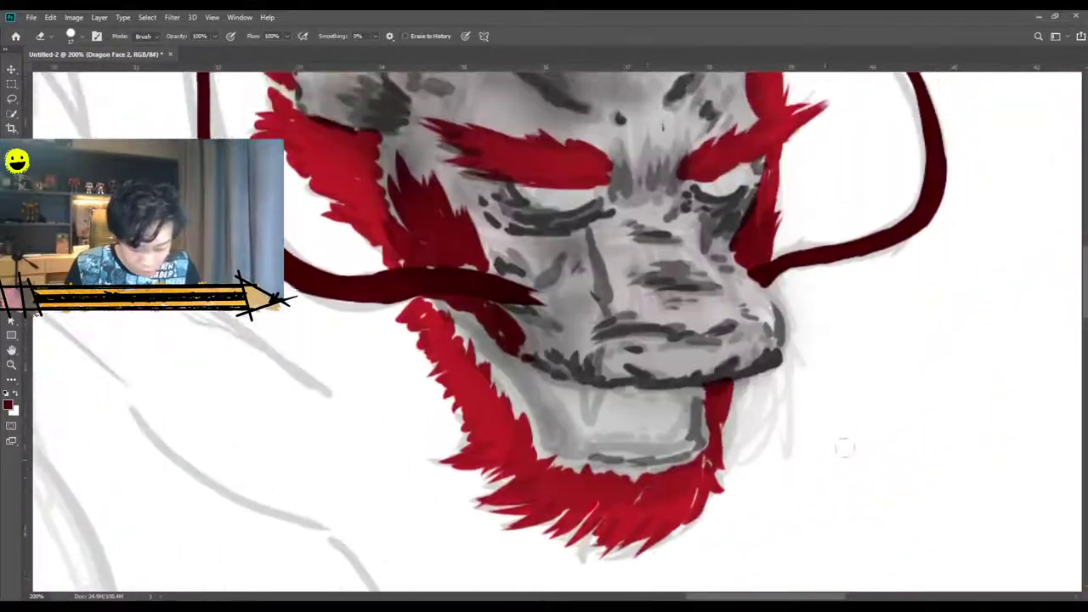
{"action": "scroll", "coordinate": [1029, 389], "scroll_direction": "up", "scroll_amount": 3}
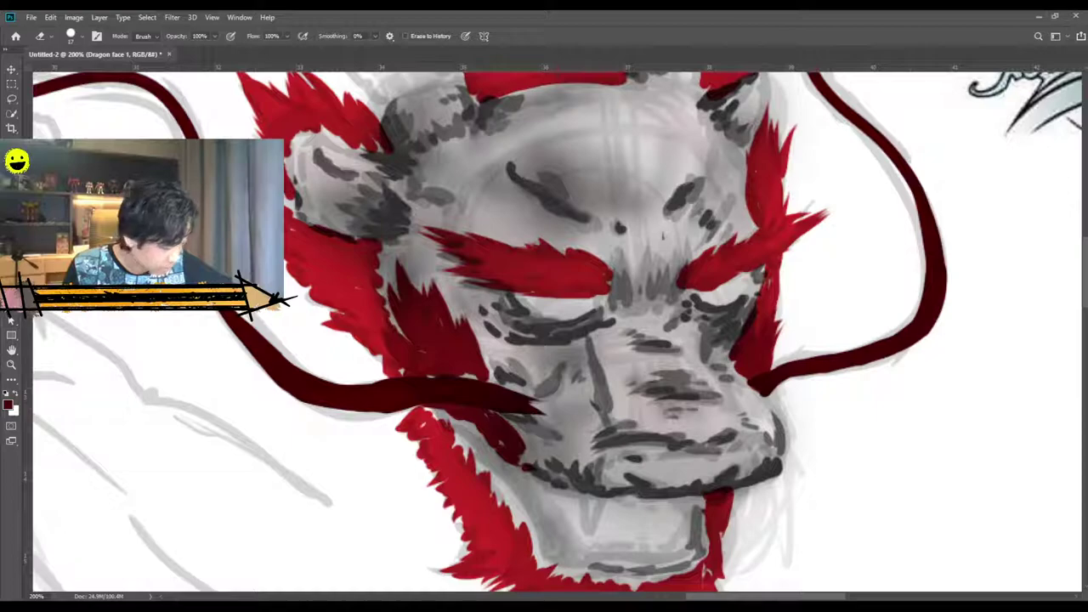
On the Dragon face 1 layer, smudge the grey shading on the nose bridge, between the eyebrows and on the forehead with a much smaller Smudge brush.
{"action": "left_click", "coordinate": [11, 275]}
{"action": "left_click", "coordinate": [11, 261]}
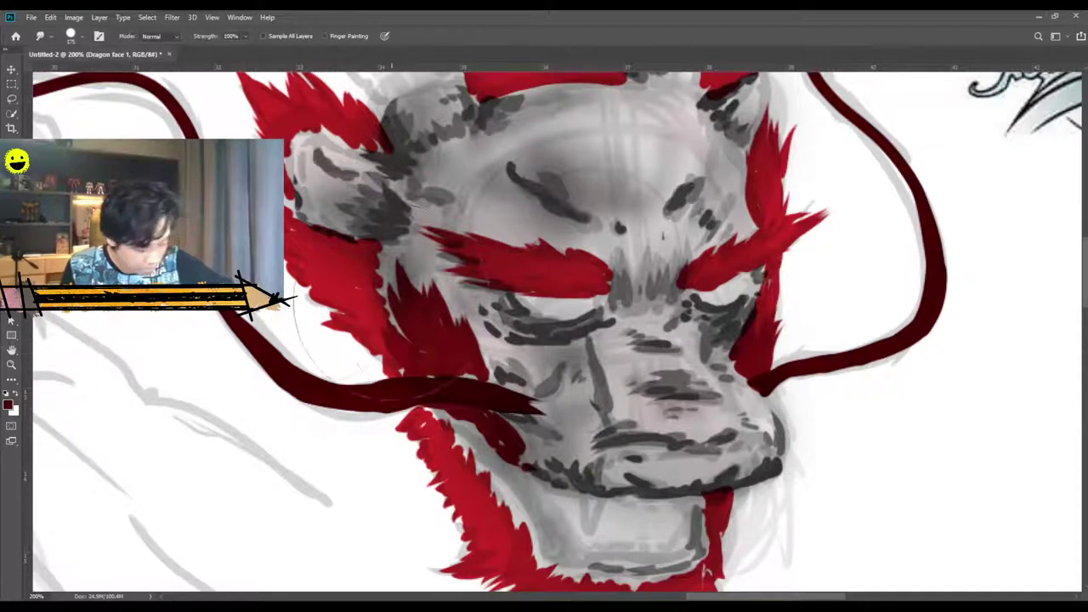
{"action": "key", "text": "bracketleft"}
{"action": "key", "text": "bracketleft"}
{"action": "key", "text": "bracketleft"}
{"action": "key", "text": "bracketleft"}
{"action": "key", "text": "bracketleft"}
{"action": "key", "text": "bracketleft"}
{"action": "key", "text": "bracketleft"}
{"action": "key", "text": "bracketleft"}
{"action": "key", "text": "bracketleft"}
{"action": "key", "text": "bracketleft"}
{"action": "key", "text": "bracketleft"}
{"action": "key", "text": "bracketleft"}
{"action": "key", "text": "bracketleft"}
{"action": "key", "text": "bracketleft"}
{"action": "key", "text": "bracketleft"}
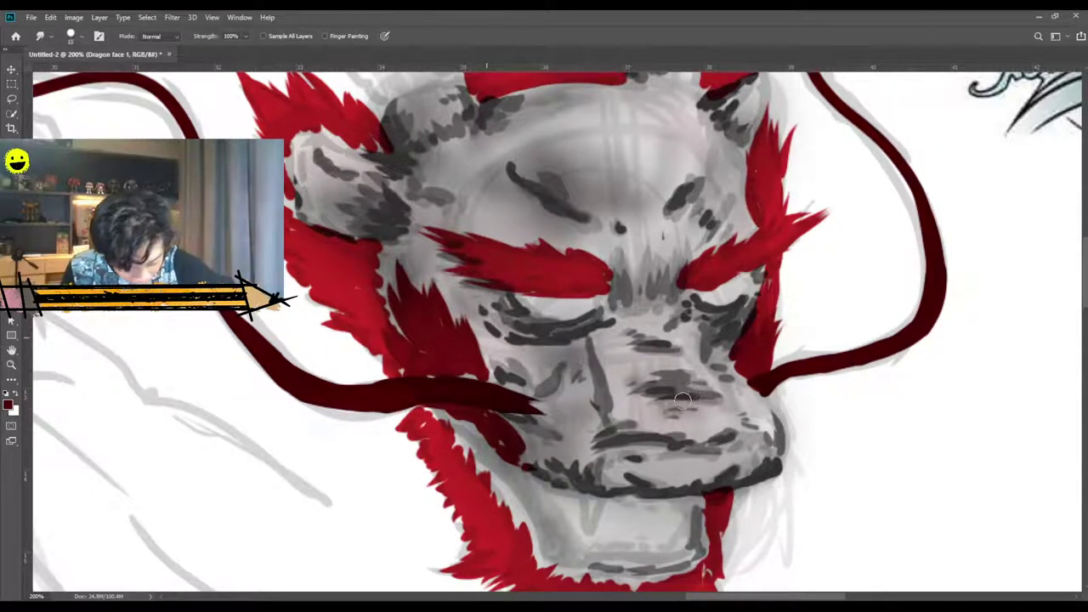
{"action": "mouse_move", "coordinate": [690, 405]}
{"action": "left_mouse_down"}
{"action": "mouse_move", "coordinate": [634, 381]}
{"action": "mouse_move", "coordinate": [654, 365]}
{"action": "mouse_move", "coordinate": [657, 375]}
{"action": "mouse_move", "coordinate": [631, 382]}
{"action": "mouse_move", "coordinate": [665, 391]}
{"action": "mouse_move", "coordinate": [666, 404]}
{"action": "mouse_move", "coordinate": [716, 409]}
{"action": "mouse_move", "coordinate": [669, 393]}
{"action": "mouse_move", "coordinate": [693, 397]}
{"action": "mouse_move", "coordinate": [646, 391]}
{"action": "left_mouse_up"}
{"action": "mouse_move", "coordinate": [655, 347]}
{"action": "left_mouse_down"}
{"action": "mouse_move", "coordinate": [629, 339]}
{"action": "mouse_move", "coordinate": [673, 362]}
{"action": "mouse_move", "coordinate": [706, 343]}
{"action": "left_mouse_up"}
{"action": "mouse_move", "coordinate": [691, 360]}
{"action": "left_mouse_down"}
{"action": "mouse_move", "coordinate": [718, 371]}
{"action": "mouse_move", "coordinate": [693, 365]}
{"action": "mouse_move", "coordinate": [718, 342]}
{"action": "mouse_move", "coordinate": [701, 327]}
{"action": "mouse_move", "coordinate": [728, 323]}
{"action": "mouse_move", "coordinate": [700, 323]}
{"action": "mouse_move", "coordinate": [736, 325]}
{"action": "mouse_move", "coordinate": [711, 334]}
{"action": "mouse_move", "coordinate": [743, 323]}
{"action": "mouse_move", "coordinate": [702, 333]}
{"action": "mouse_move", "coordinate": [729, 318]}
{"action": "mouse_move", "coordinate": [671, 323]}
{"action": "mouse_move", "coordinate": [652, 279]}
{"action": "mouse_move", "coordinate": [646, 295]}
{"action": "mouse_move", "coordinate": [655, 286]}
{"action": "mouse_move", "coordinate": [621, 266]}
{"action": "mouse_move", "coordinate": [671, 276]}
{"action": "mouse_move", "coordinate": [659, 300]}
{"action": "mouse_move", "coordinate": [658, 247]}
{"action": "left_mouse_up"}
{"action": "left_click_drag", "start_coordinate": [665, 283], "coordinate": [668, 253]}
{"action": "mouse_move", "coordinate": [673, 298]}
{"action": "left_mouse_down"}
{"action": "mouse_move", "coordinate": [674, 276]}
{"action": "mouse_move", "coordinate": [626, 272]}
{"action": "left_mouse_up"}
{"action": "mouse_move", "coordinate": [677, 204]}
{"action": "left_mouse_down"}
{"action": "mouse_move", "coordinate": [700, 180]}
{"action": "mouse_move", "coordinate": [703, 202]}
{"action": "mouse_move", "coordinate": [727, 185]}
{"action": "mouse_move", "coordinate": [726, 202]}
{"action": "mouse_move", "coordinate": [699, 224]}
{"action": "left_mouse_up"}
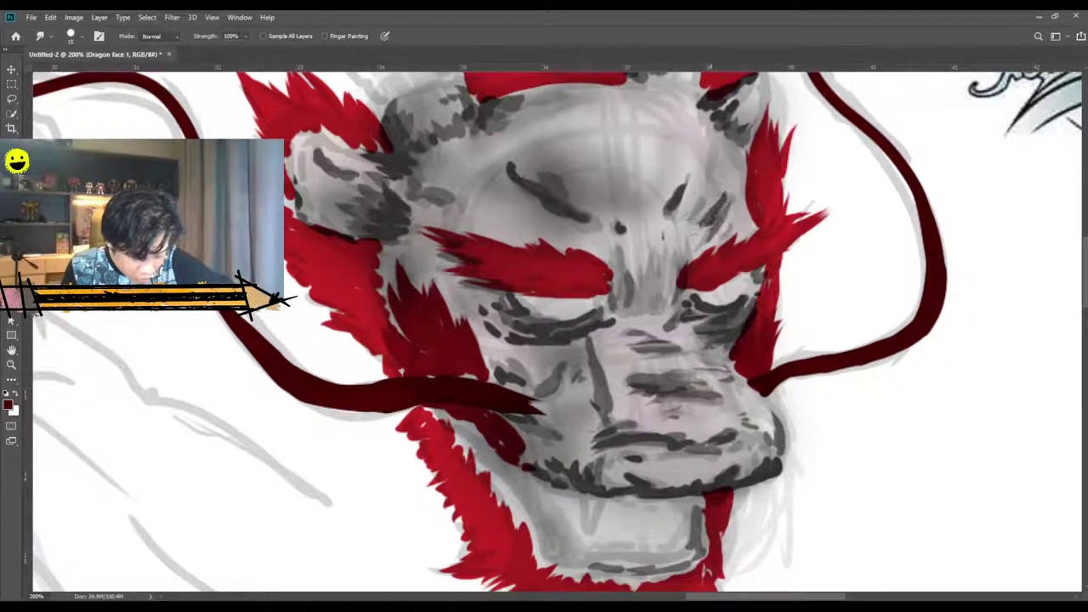
{"action": "mouse_move", "coordinate": [553, 211]}
{"action": "left_mouse_down"}
{"action": "mouse_move", "coordinate": [512, 165]}
{"action": "mouse_move", "coordinate": [566, 216]}
{"action": "mouse_move", "coordinate": [522, 183]}
{"action": "mouse_move", "coordinate": [544, 189]}
{"action": "mouse_move", "coordinate": [494, 165]}
{"action": "left_mouse_up"}
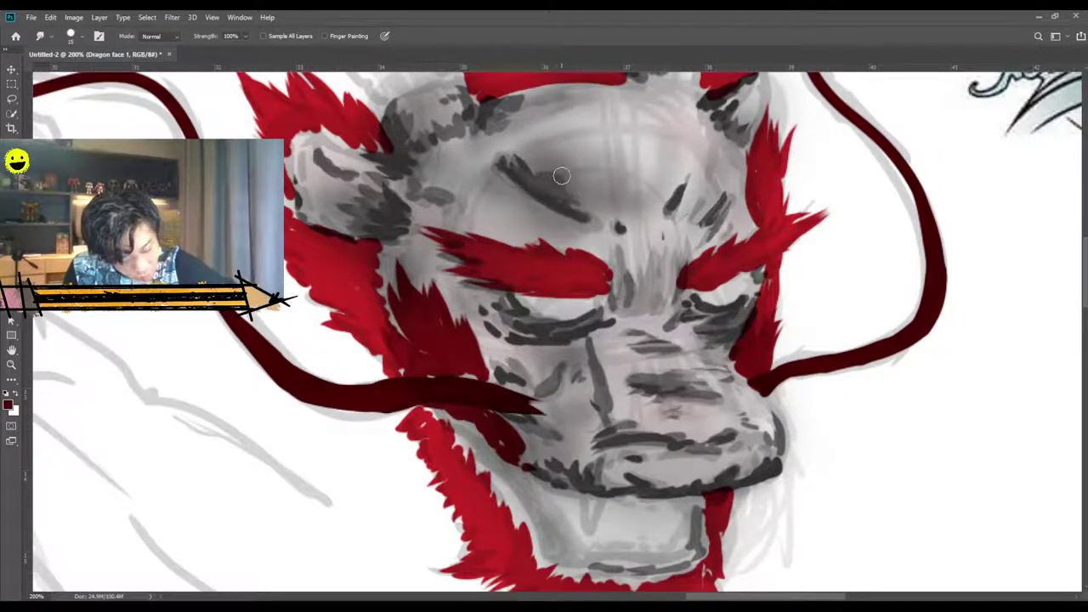
Smudge the dark strokes along the upper lip, the mouth line and the left mouth corner into smoother shading.
{"action": "scroll", "coordinate": [564, 177], "scroll_direction": "down", "scroll_amount": 1}
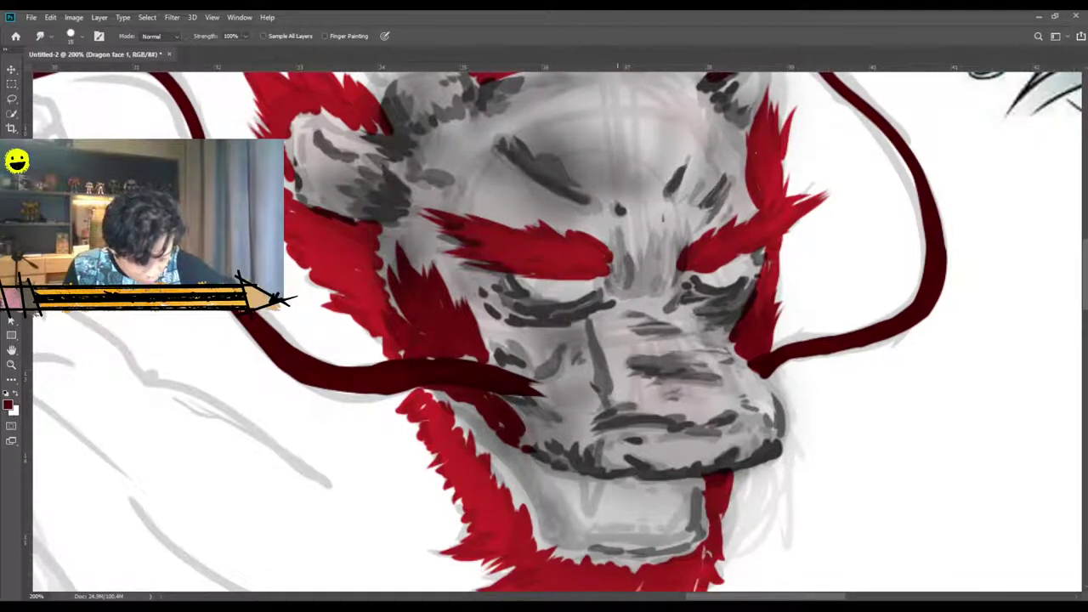
{"action": "mouse_move", "coordinate": [600, 425]}
{"action": "left_mouse_down"}
{"action": "mouse_move", "coordinate": [657, 422]}
{"action": "mouse_move", "coordinate": [593, 434]}
{"action": "mouse_move", "coordinate": [609, 416]}
{"action": "mouse_move", "coordinate": [591, 421]}
{"action": "mouse_move", "coordinate": [735, 423]}
{"action": "mouse_move", "coordinate": [716, 418]}
{"action": "mouse_move", "coordinate": [733, 422]}
{"action": "mouse_move", "coordinate": [723, 450]}
{"action": "mouse_move", "coordinate": [652, 461]}
{"action": "mouse_move", "coordinate": [693, 464]}
{"action": "left_mouse_up"}
{"action": "left_click_drag", "start_coordinate": [754, 444], "coordinate": [766, 438]}
{"action": "mouse_move", "coordinate": [596, 449]}
{"action": "left_mouse_down"}
{"action": "mouse_move", "coordinate": [561, 444]}
{"action": "mouse_move", "coordinate": [595, 454]}
{"action": "mouse_move", "coordinate": [572, 452]}
{"action": "mouse_move", "coordinate": [606, 444]}
{"action": "left_mouse_up"}
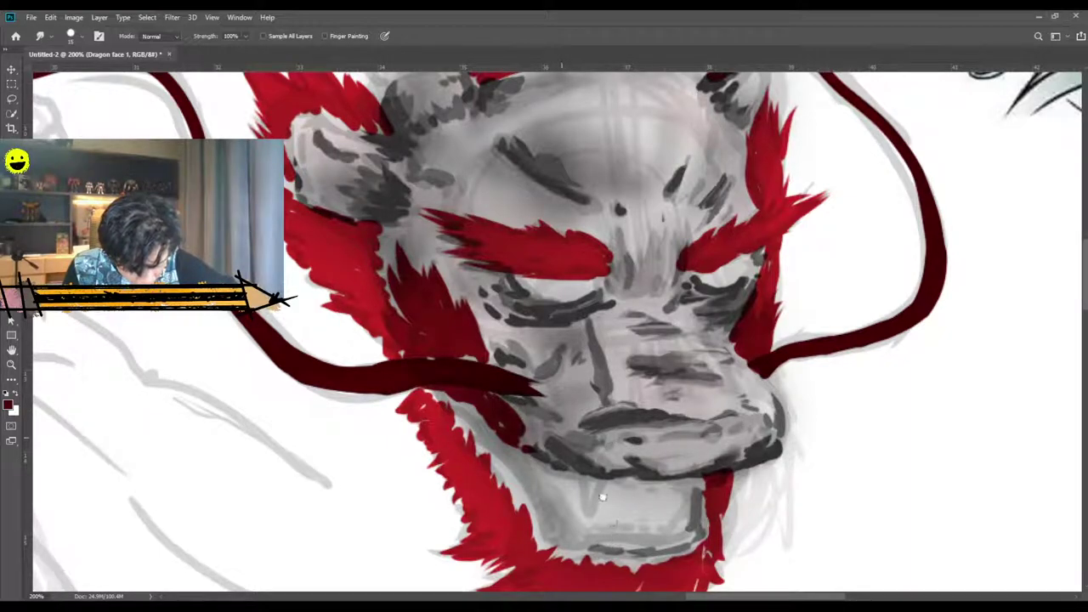
{"action": "key", "text": "b"}
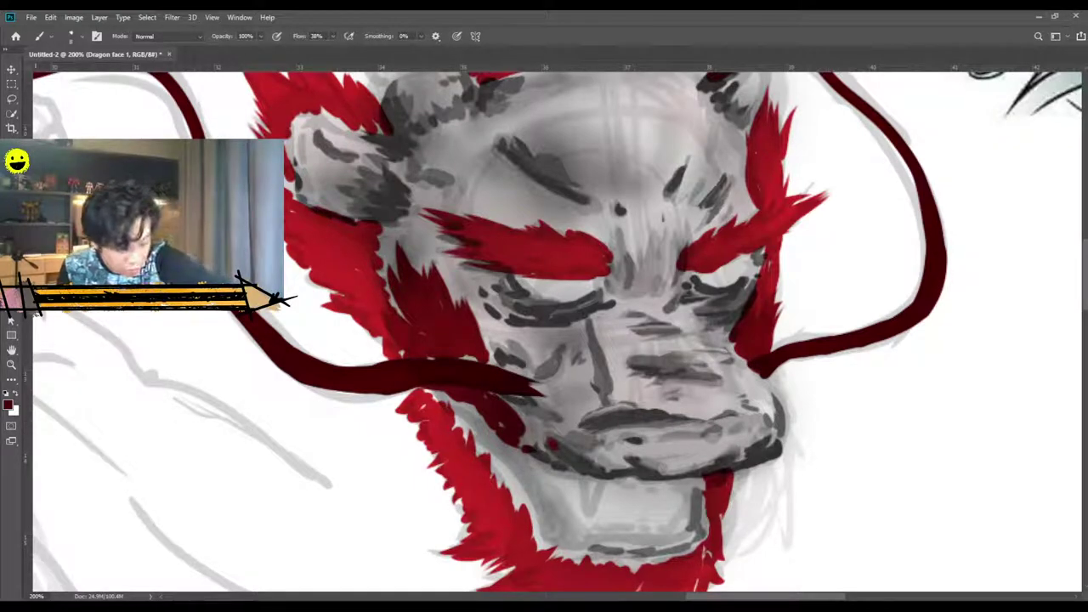
{"action": "key", "text": "r"}
{"action": "mouse_move", "coordinate": [553, 440]}
{"action": "left_mouse_down"}
{"action": "mouse_move", "coordinate": [587, 458]}
{"action": "mouse_move", "coordinate": [544, 441]}
{"action": "mouse_move", "coordinate": [571, 448]}
{"action": "mouse_move", "coordinate": [552, 446]}
{"action": "mouse_move", "coordinate": [561, 443]}
{"action": "mouse_move", "coordinate": [557, 464]}
{"action": "left_mouse_up"}
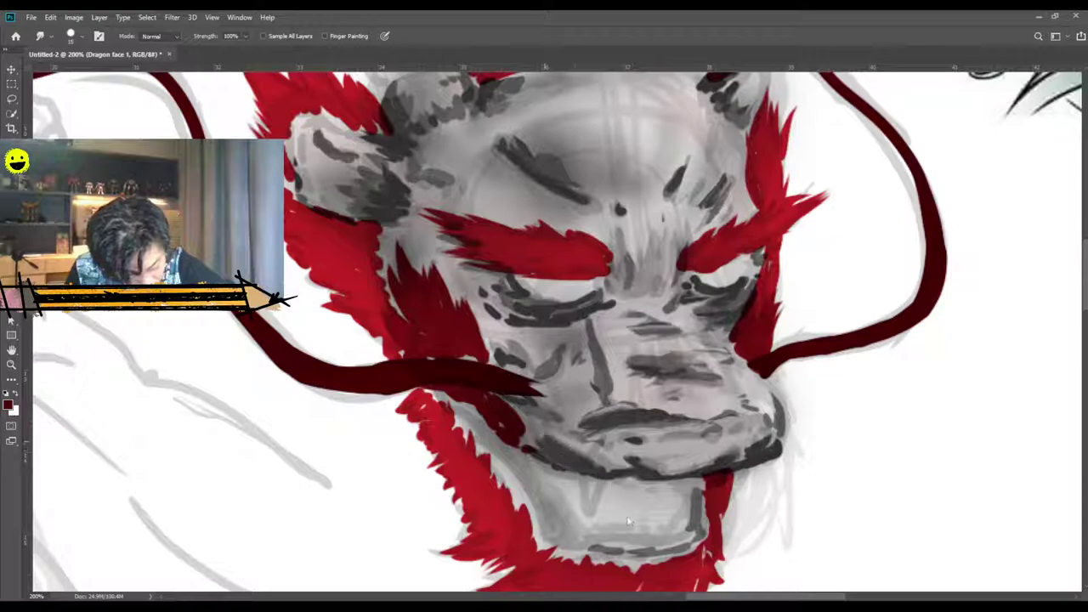
{"action": "left_click_drag", "start_coordinate": [587, 559], "coordinate": [597, 553]}
Smudge the shading behind the left mouth corner, on the cheek under the left eye and along the side of the nose.
{"action": "key", "text": "b"}
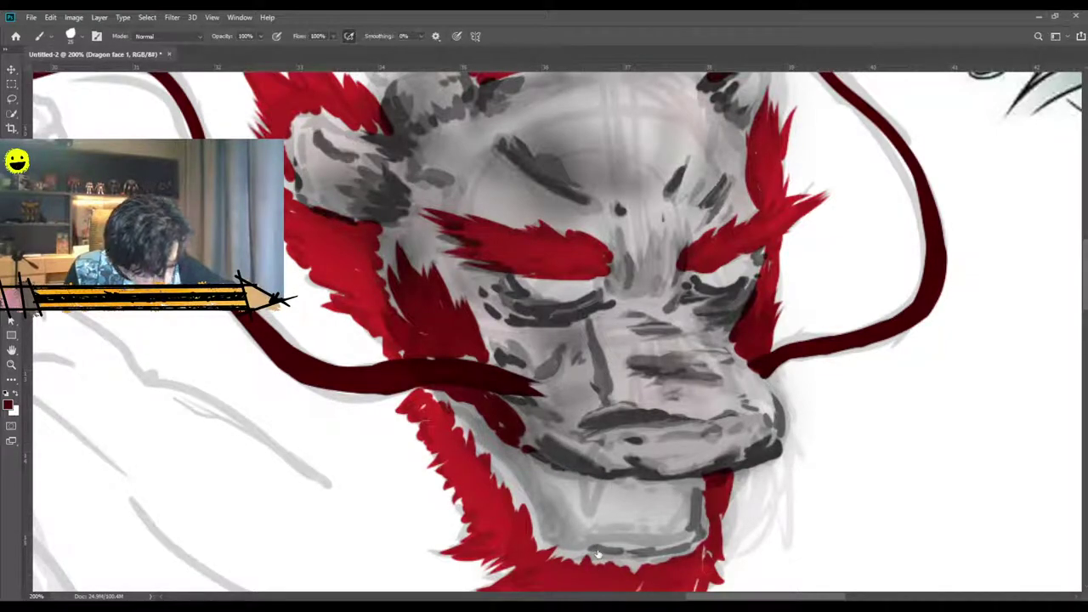
{"action": "left_click", "coordinate": [11, 262]}
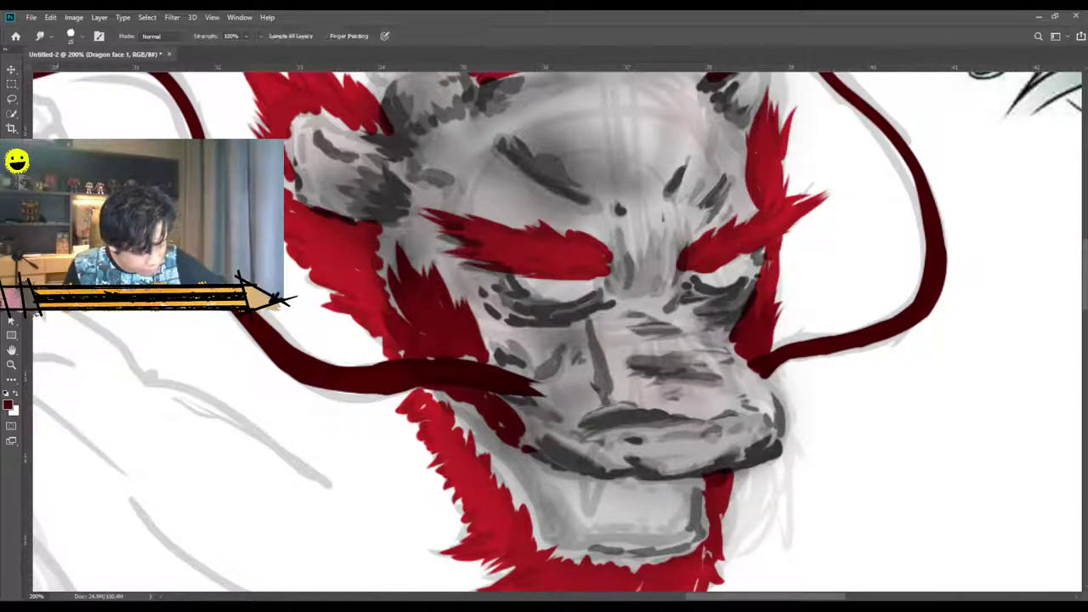
{"action": "left_click_drag", "start_coordinate": [552, 445], "coordinate": [583, 457]}
{"action": "mouse_move", "coordinate": [527, 360]}
{"action": "left_mouse_down"}
{"action": "mouse_move", "coordinate": [544, 360]}
{"action": "mouse_move", "coordinate": [506, 357]}
{"action": "mouse_move", "coordinate": [502, 338]}
{"action": "mouse_move", "coordinate": [489, 337]}
{"action": "mouse_move", "coordinate": [507, 349]}
{"action": "left_mouse_up"}
{"action": "scroll", "coordinate": [510, 351], "scroll_direction": "up", "scroll_amount": 2}
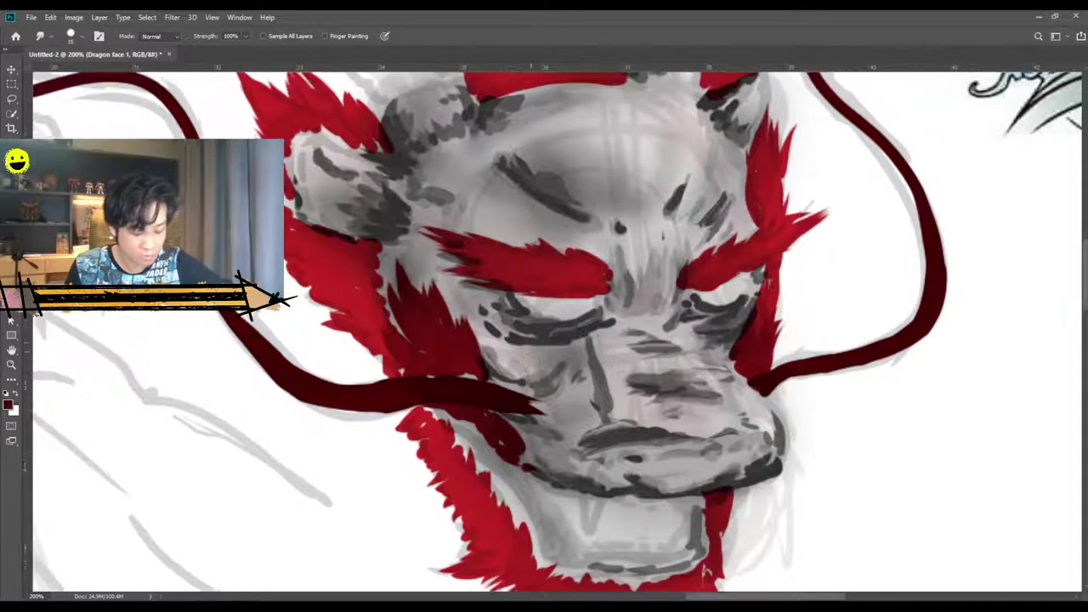
{"action": "mouse_move", "coordinate": [605, 408]}
{"action": "left_mouse_down"}
{"action": "mouse_move", "coordinate": [609, 421]}
{"action": "mouse_move", "coordinate": [608, 372]}
{"action": "mouse_move", "coordinate": [595, 408]}
{"action": "mouse_move", "coordinate": [592, 387]}
{"action": "mouse_move", "coordinate": [597, 415]}
{"action": "mouse_move", "coordinate": [597, 393]}
{"action": "left_mouse_up"}
On the Dragon Face 2 layer, erase the lower edges of the red eyebrows where they overlap the eyes, using a smaller eraser.
{"action": "key", "text": "ctrl+minus"}
{"action": "key", "text": "ctrl+minus"}
{"action": "key", "text": "ctrl+minus"}
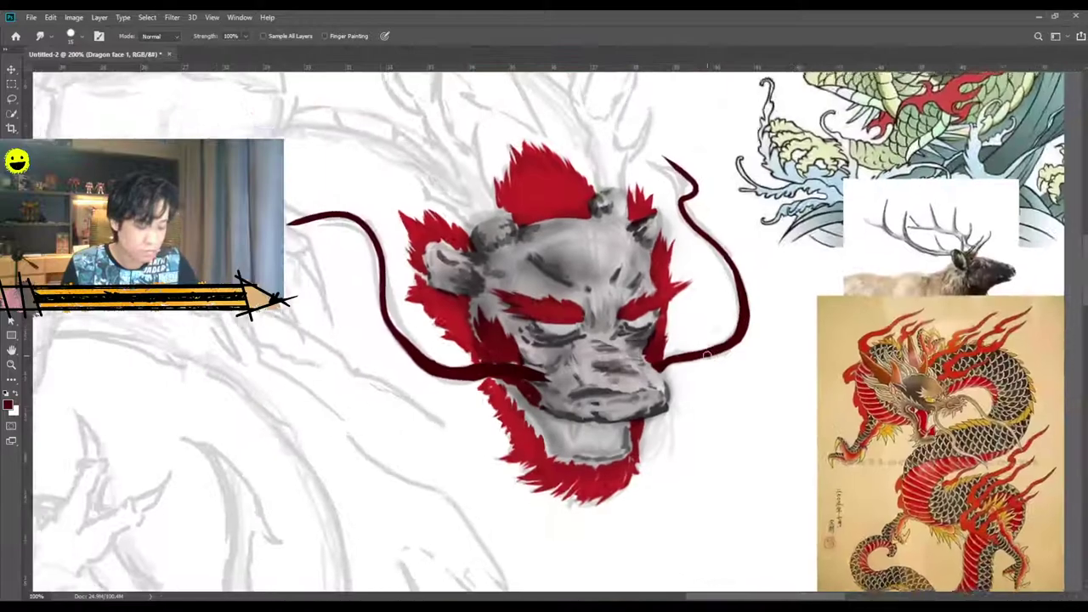
{"action": "scroll", "coordinate": [570, 340], "scroll_direction": "up", "scroll_amount": 5}
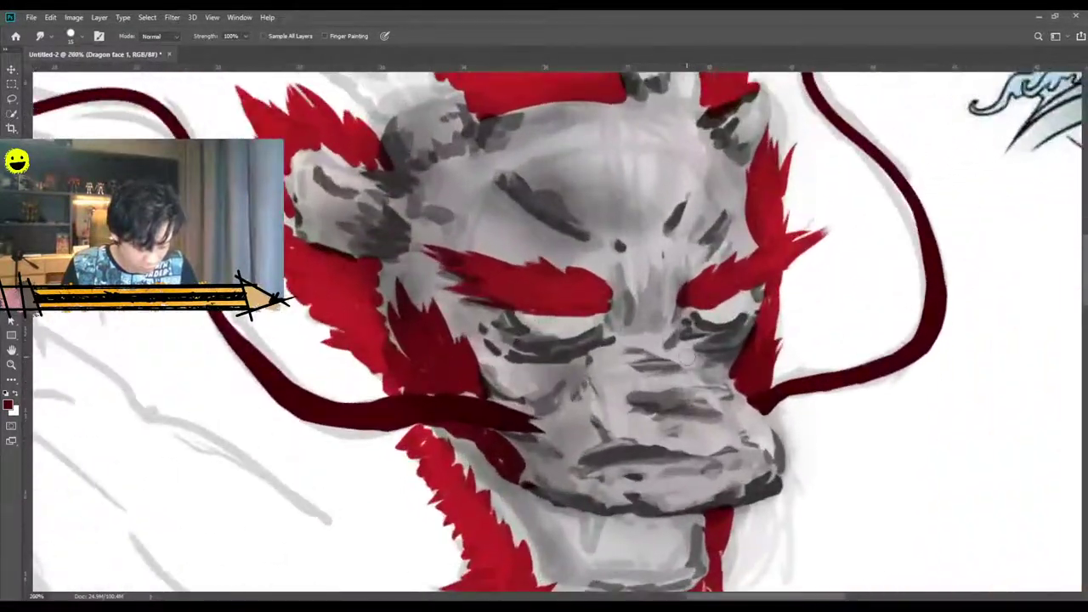
{"action": "scroll", "coordinate": [688, 357], "scroll_direction": "up", "scroll_amount": 1}
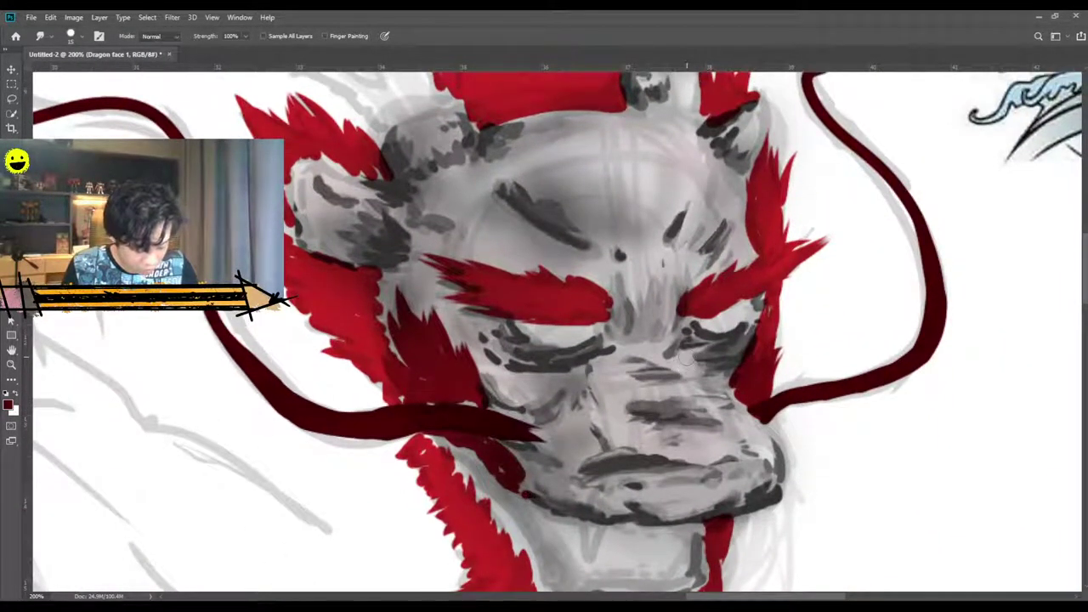
{"action": "key", "text": "e"}
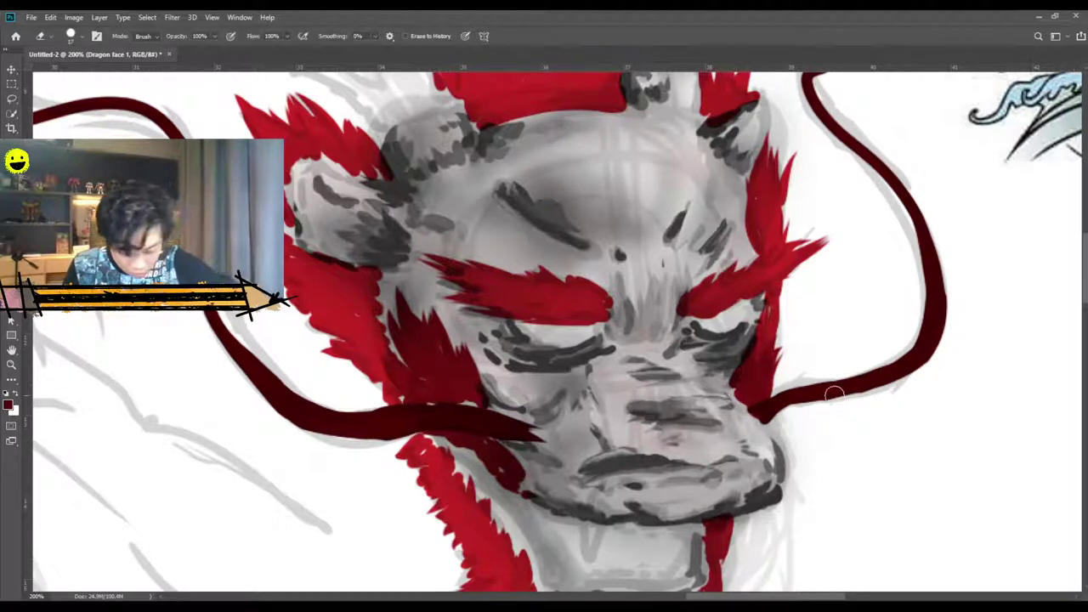
{"action": "left_click", "coordinate": [995, 363]}
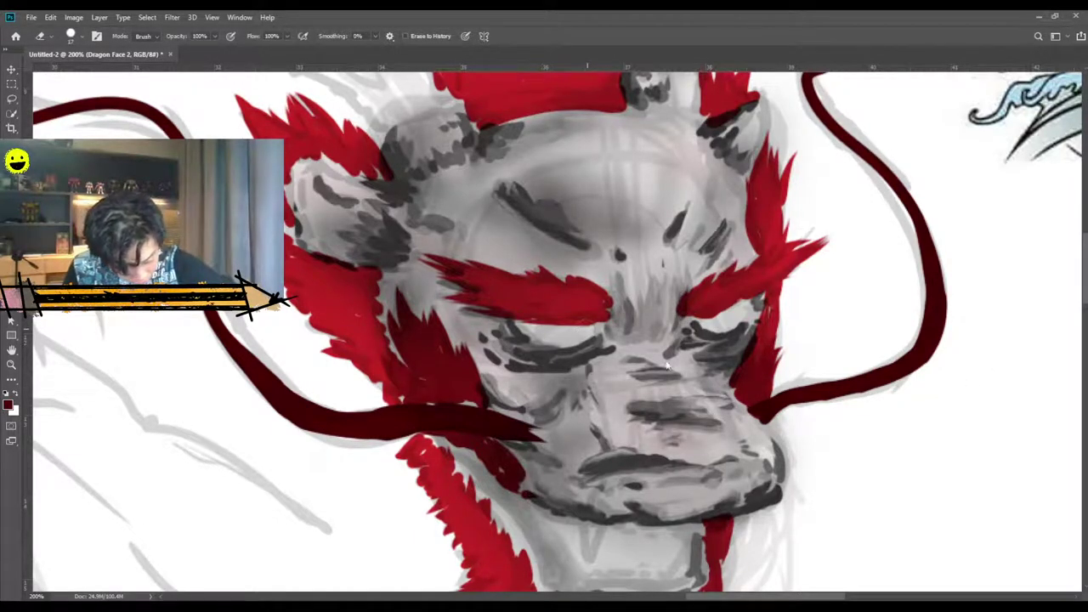
{"action": "mouse_move", "coordinate": [587, 330]}
{"action": "left_mouse_down"}
{"action": "mouse_move", "coordinate": [529, 327]}
{"action": "mouse_move", "coordinate": [578, 327]}
{"action": "left_mouse_up"}
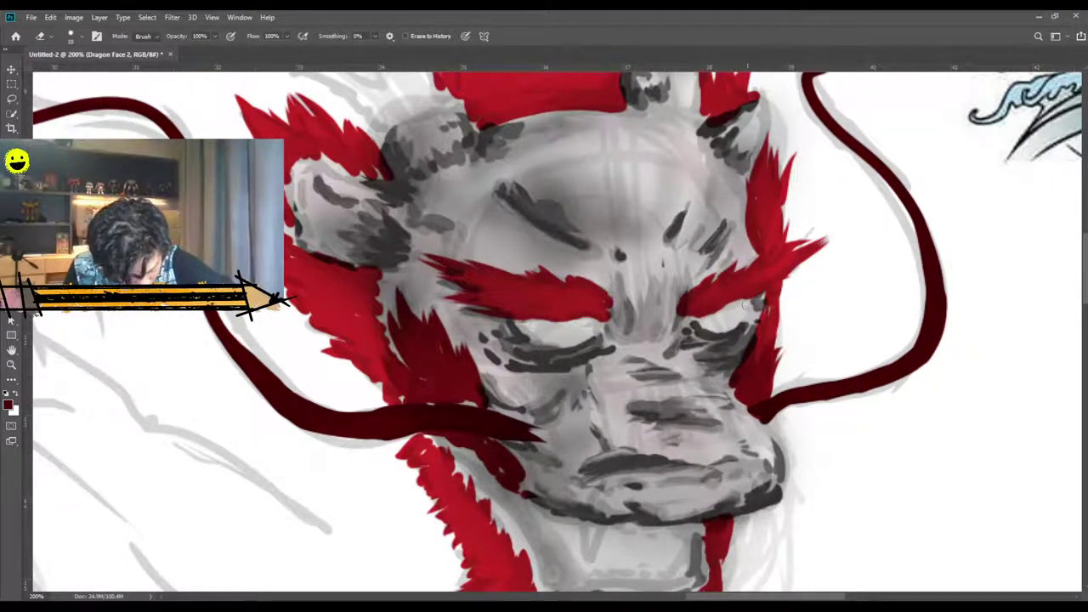
Examine the face with its smudged shading and trimmed eyebrows, against the full sketch and in close-up.
{"action": "key", "text": "ctrl+minus"}
{"action": "key", "text": "ctrl+minus"}
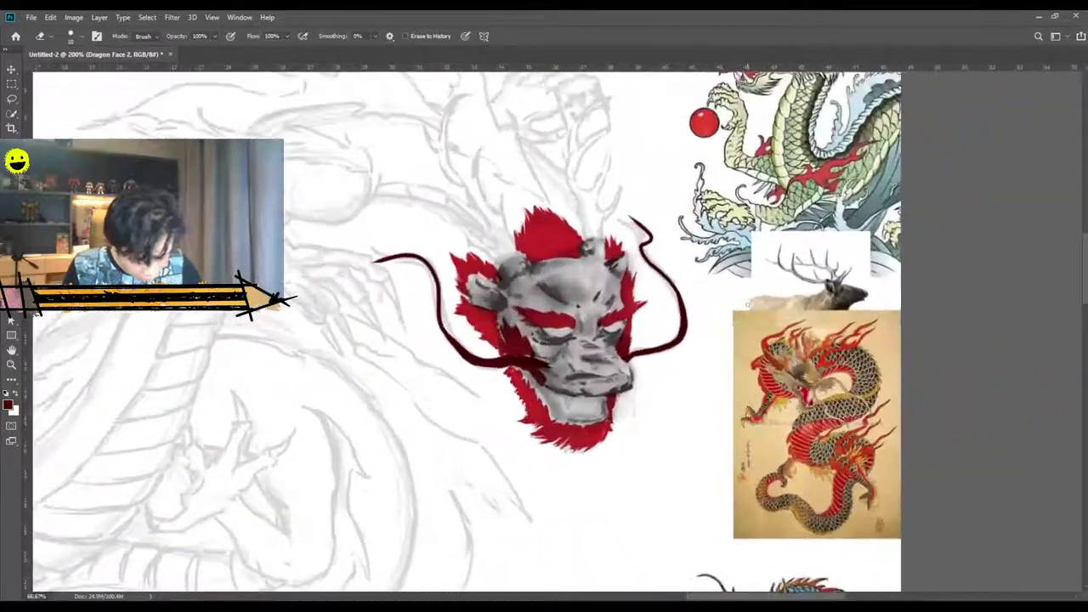
{"action": "key", "text": "ctrl+plus"}
{"action": "key", "text": "ctrl+plus"}
{"action": "scroll", "coordinate": [536, 324], "scroll_direction": "down", "scroll_amount": 3}
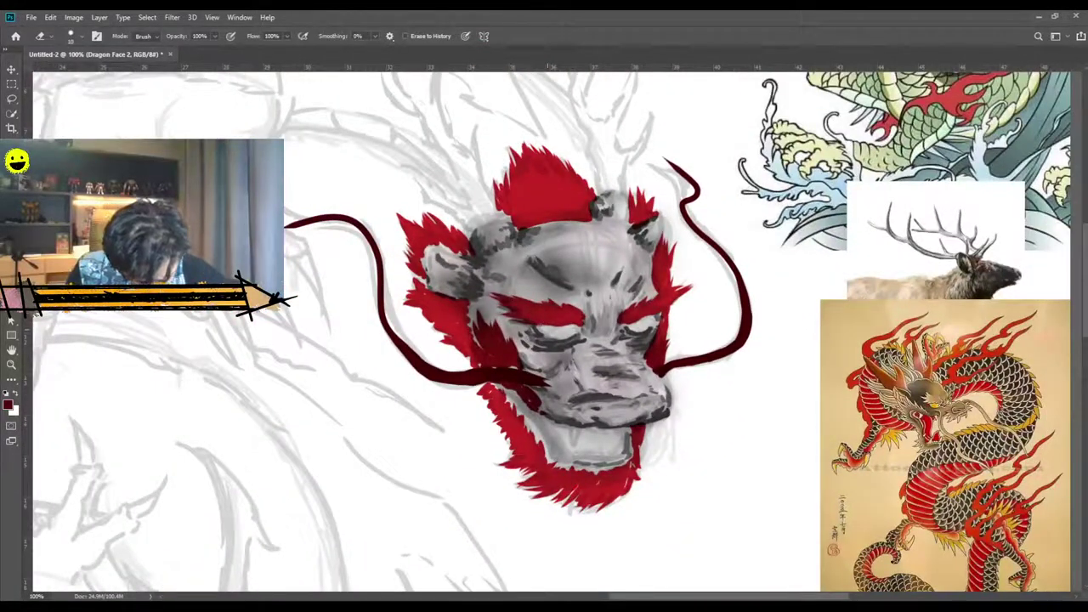
{"action": "scroll", "coordinate": [683, 334], "scroll_direction": "down", "scroll_amount": 5}
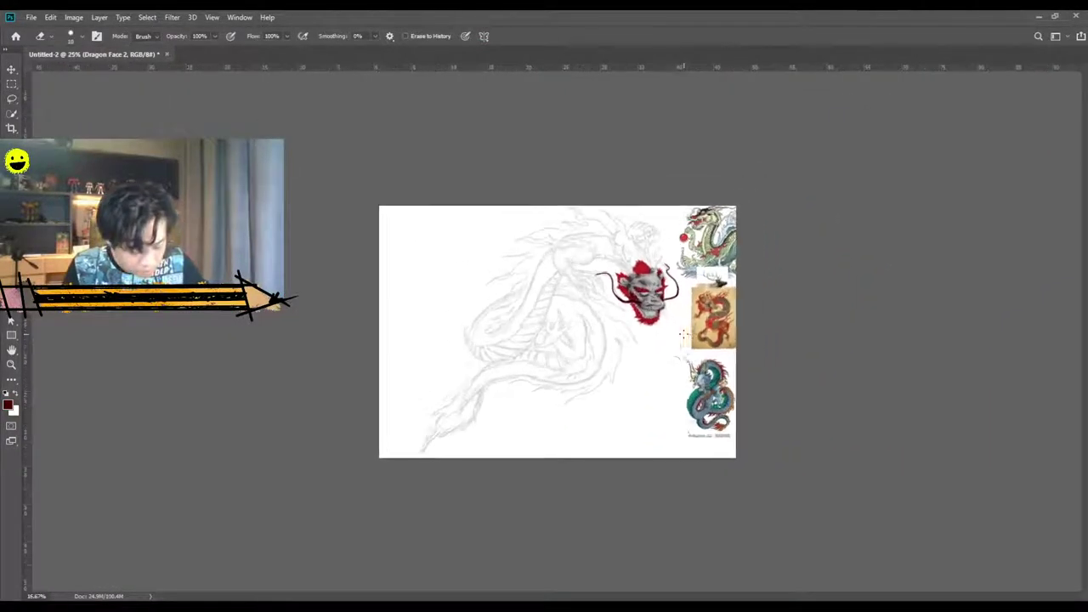
{"action": "scroll", "coordinate": [684, 335], "scroll_direction": "up", "scroll_amount": 8}
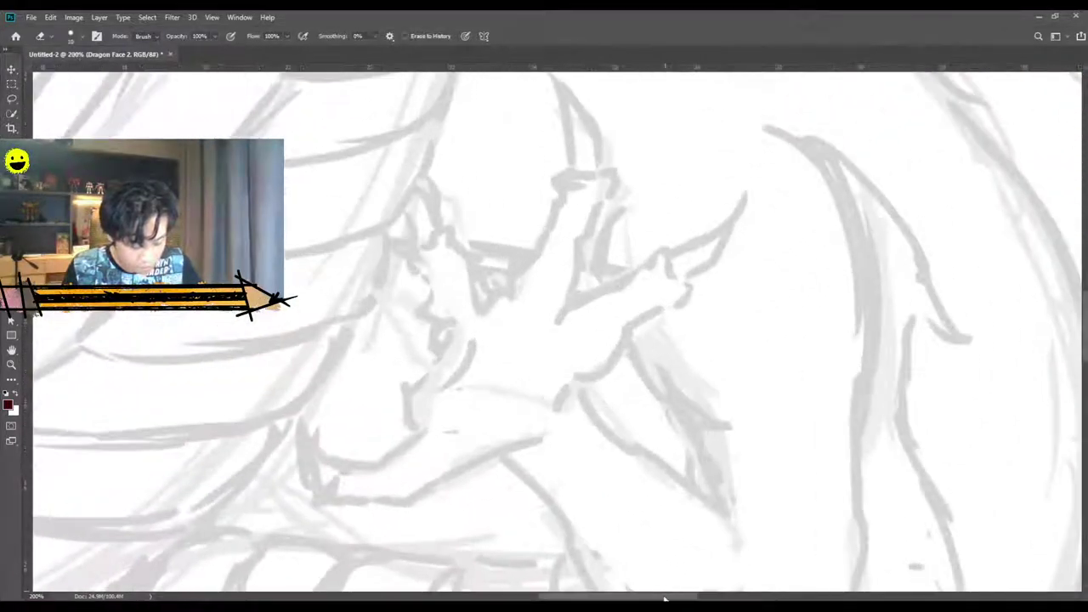
{"action": "scroll", "coordinate": [665, 599], "scroll_direction": "right", "scroll_amount": 8}
{"action": "scroll", "coordinate": [665, 600], "scroll_direction": "right", "scroll_amount": 1}
{"action": "scroll", "coordinate": [593, 383], "scroll_direction": "up", "scroll_amount": 8}
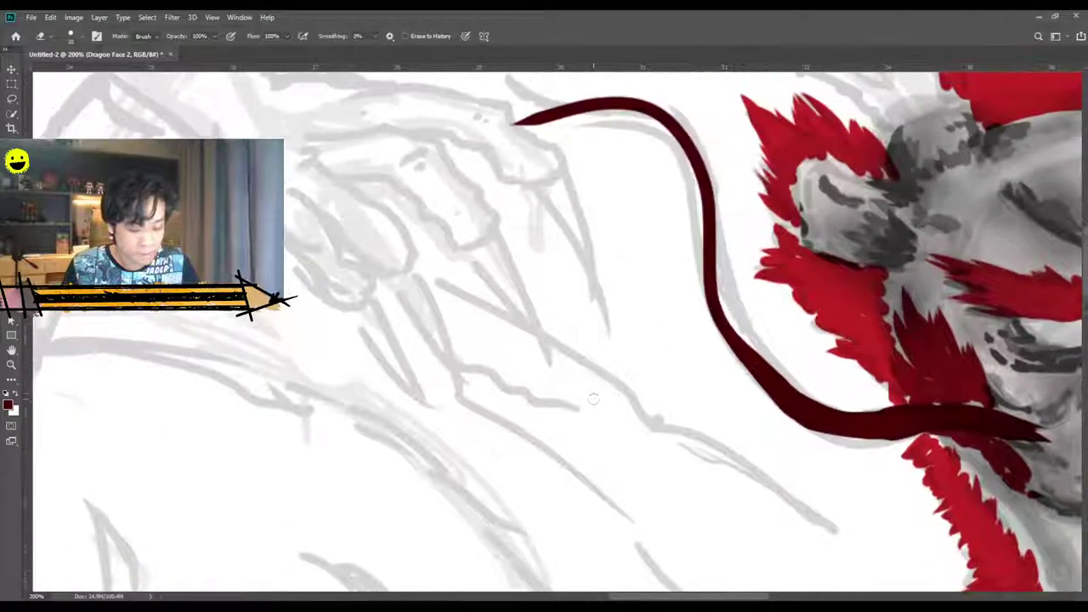
{"action": "scroll", "coordinate": [594, 397], "scroll_direction": "up", "scroll_amount": 2}
{"action": "scroll", "coordinate": [690, 597], "scroll_direction": "right", "scroll_amount": 8}
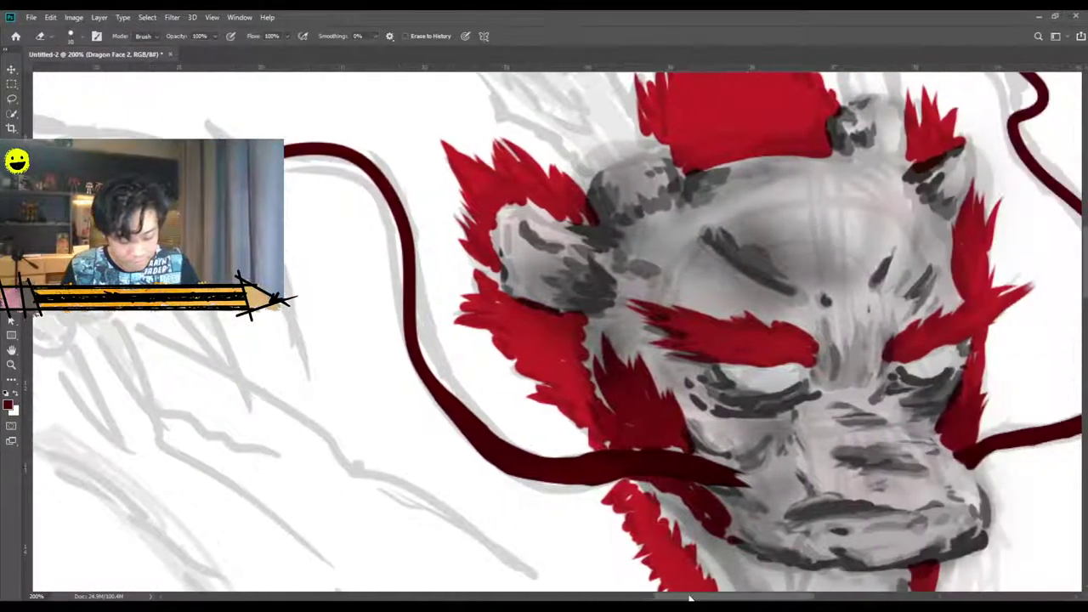
Compare the trimmed eyebrows and fur in close-up with the whole head beside the reference images.
{"action": "scroll", "coordinate": [691, 598], "scroll_direction": "right", "scroll_amount": 2}
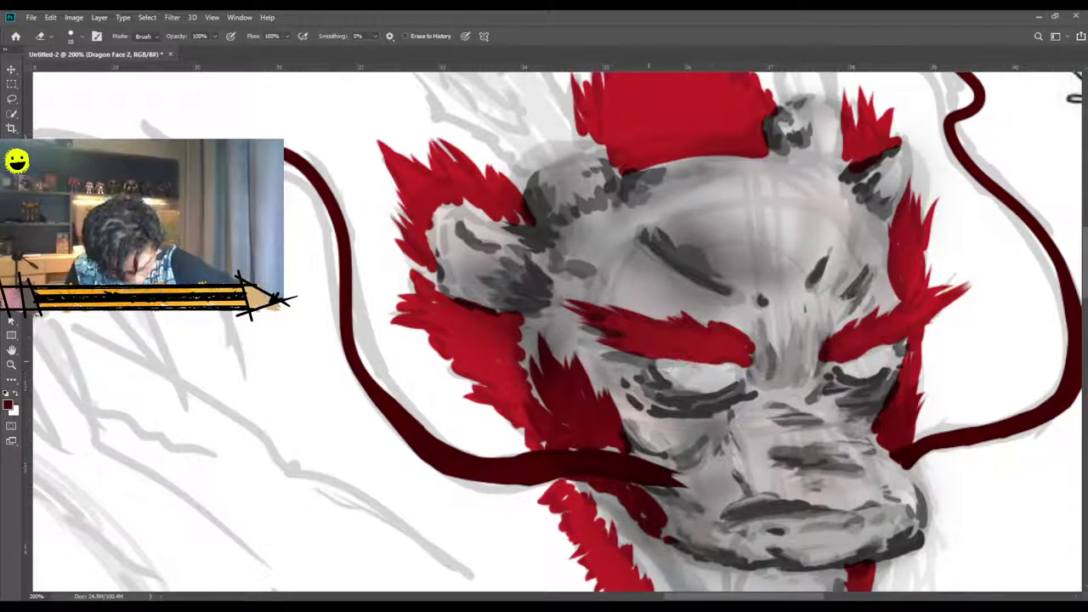
{"action": "key", "text": "ctrl+minus"}
{"action": "key", "text": "ctrl+plus"}
{"action": "key", "text": "ctrl+minus"}
{"action": "scroll", "coordinate": [530, 300], "scroll_direction": "down", "scroll_amount": 4}
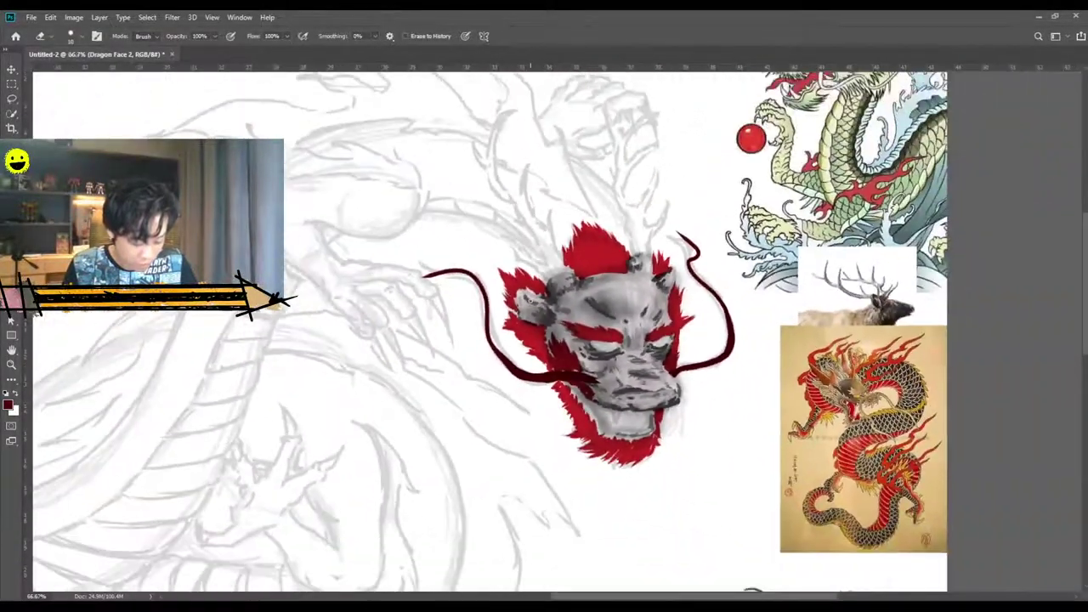
{"action": "scroll", "coordinate": [529, 300], "scroll_direction": "up", "scroll_amount": 1}
{"action": "scroll", "coordinate": [631, 343], "scroll_direction": "up", "scroll_amount": 2}
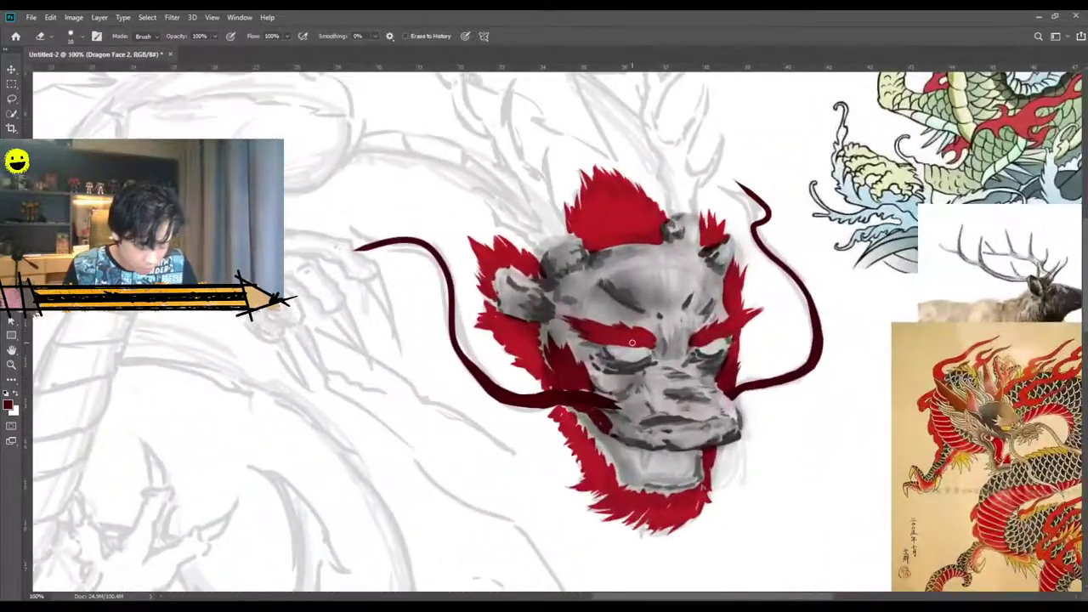
{"action": "scroll", "coordinate": [570, 316], "scroll_direction": "up", "scroll_amount": 2}
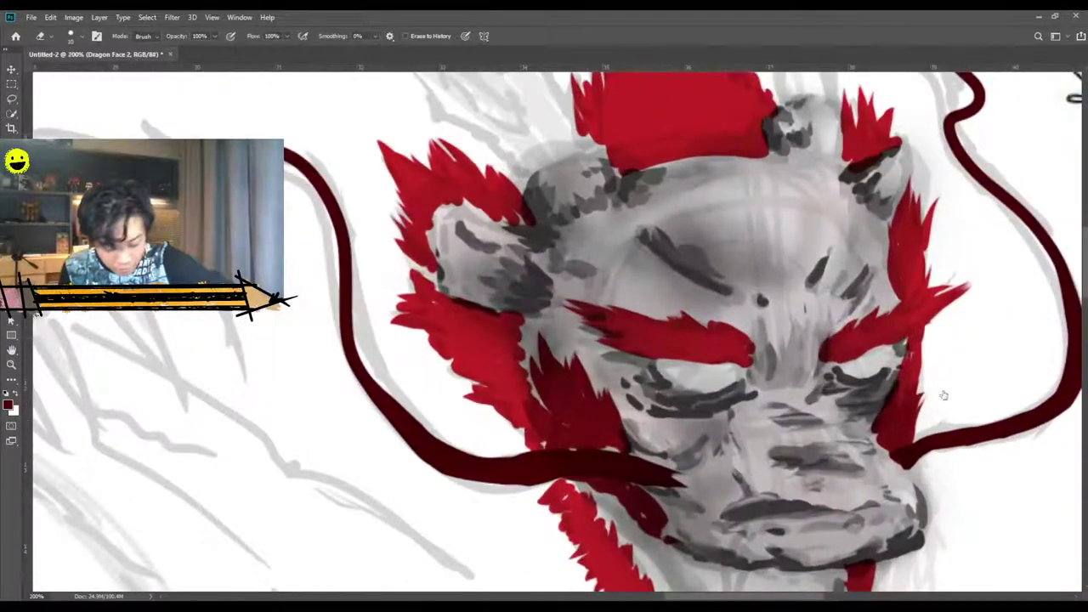
With a soft brush at 25% opacity, shade the left eyebrow, the ear fur, the crest and the fur along the right side in dark red.
{"action": "key", "text": "b"}
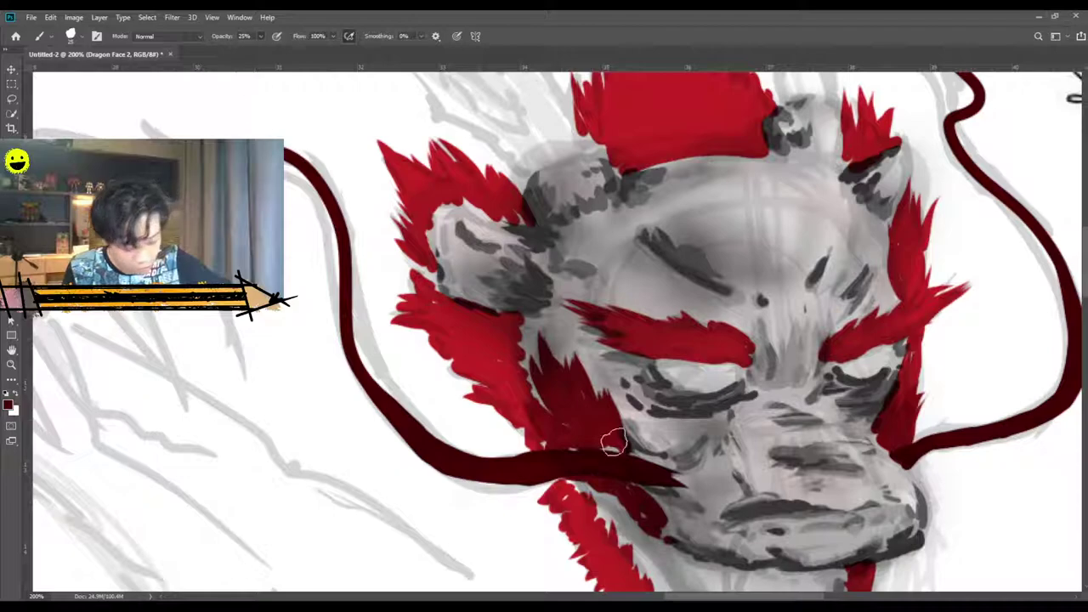
{"action": "left_click", "coordinate": [642, 553]}
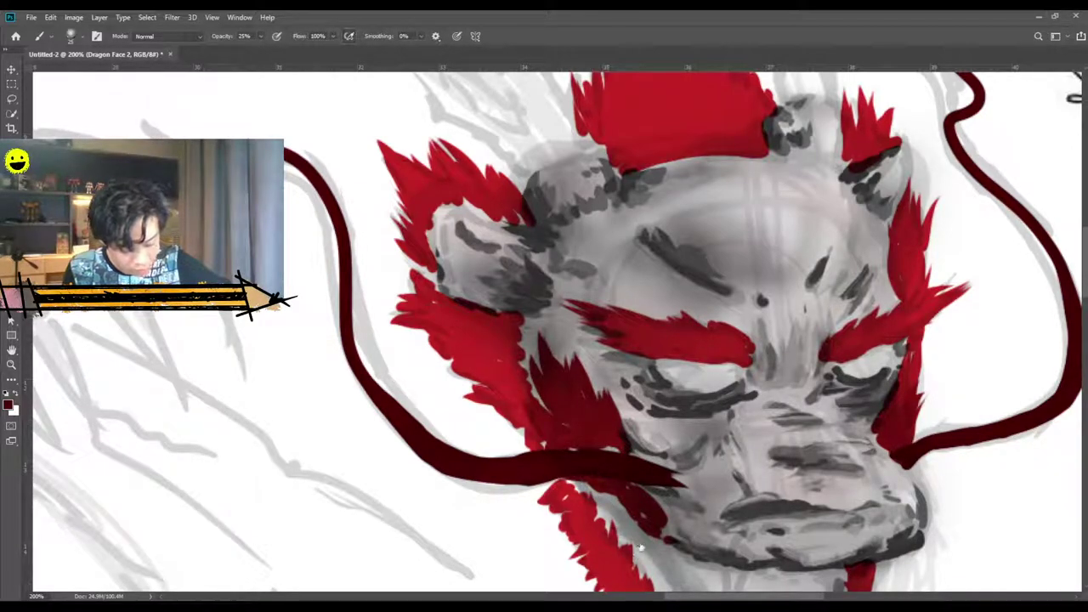
{"action": "mouse_move", "coordinate": [743, 357]}
{"action": "left_mouse_down"}
{"action": "mouse_move", "coordinate": [635, 345]}
{"action": "mouse_move", "coordinate": [626, 334]}
{"action": "left_mouse_up"}
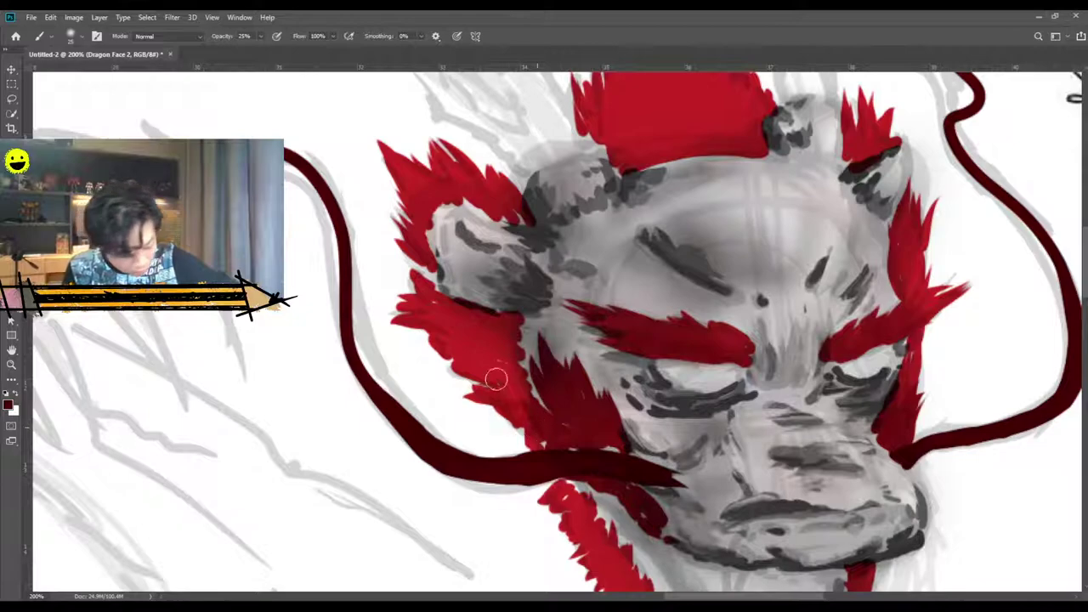
{"action": "left_click_drag", "start_coordinate": [512, 205], "coordinate": [464, 210]}
{"action": "scroll", "coordinate": [545, 208], "scroll_direction": "up", "scroll_amount": 2}
{"action": "left_click_drag", "start_coordinate": [620, 223], "coordinate": [589, 183]}
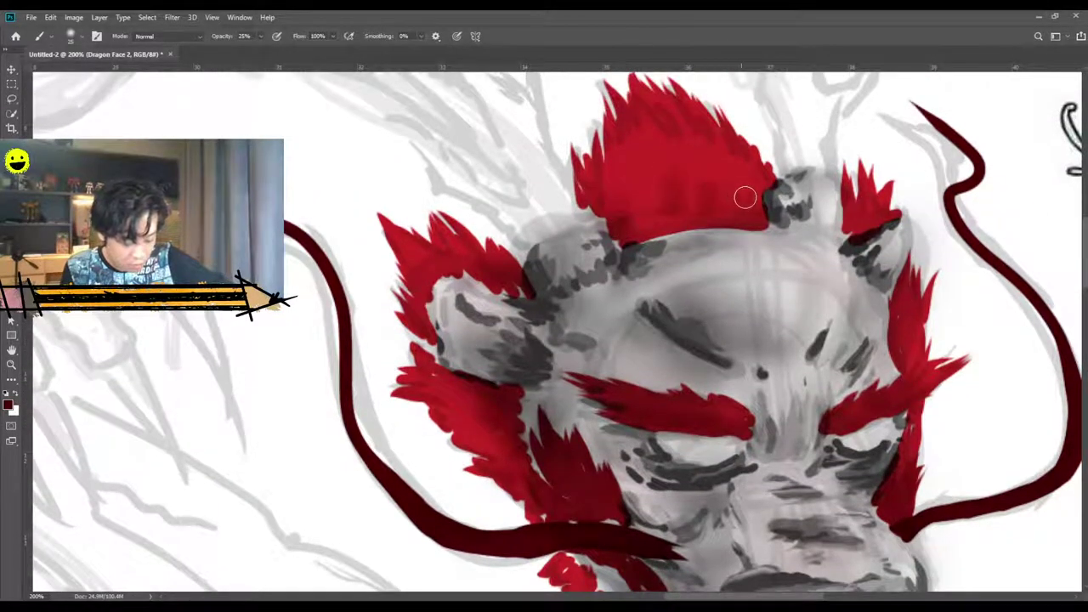
{"action": "left_click_drag", "start_coordinate": [849, 231], "coordinate": [882, 218]}
{"action": "left_click_drag", "start_coordinate": [903, 302], "coordinate": [893, 357]}
Shade the inner edge of the red beard along the jaw and under the chin with the same soft dark red brush.
{"action": "scroll", "coordinate": [893, 357], "scroll_direction": "down", "scroll_amount": 3}
{"action": "scroll", "coordinate": [612, 420], "scroll_direction": "down", "scroll_amount": 3}
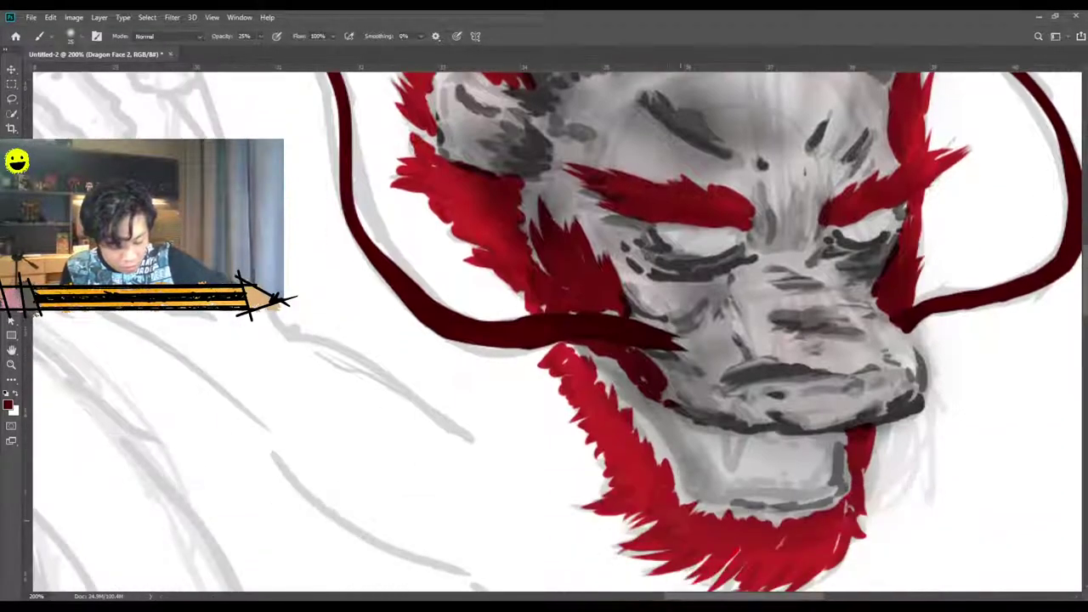
{"action": "mouse_move", "coordinate": [573, 367]}
{"action": "left_mouse_down"}
{"action": "mouse_move", "coordinate": [621, 406]}
{"action": "mouse_move", "coordinate": [668, 520]}
{"action": "left_mouse_up"}
{"action": "scroll", "coordinate": [669, 519], "scroll_direction": "down", "scroll_amount": 2}
{"action": "mouse_move", "coordinate": [688, 467]}
{"action": "left_mouse_down"}
{"action": "mouse_move", "coordinate": [740, 488]}
{"action": "mouse_move", "coordinate": [755, 527]}
{"action": "mouse_move", "coordinate": [780, 522]}
{"action": "mouse_move", "coordinate": [820, 501]}
{"action": "mouse_move", "coordinate": [846, 463]}
{"action": "mouse_move", "coordinate": [859, 398]}
{"action": "left_mouse_up"}
{"action": "scroll", "coordinate": [725, 507], "scroll_direction": "up", "scroll_amount": 3}
{"action": "scroll", "coordinate": [726, 504], "scroll_direction": "up", "scroll_amount": 1}
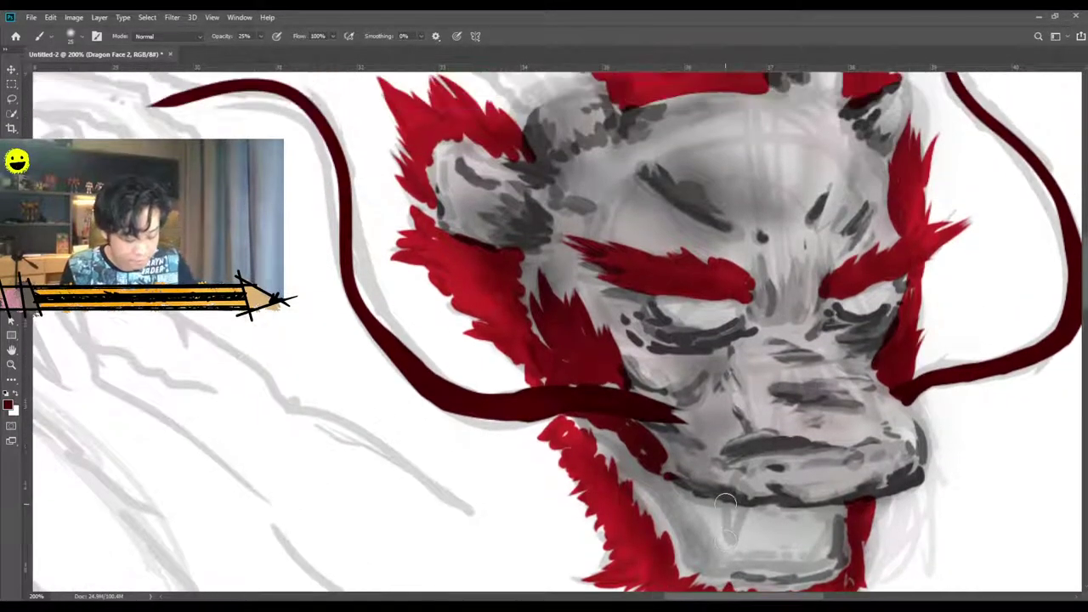
Paint thin dark hair strokes through the beard along the chin and jaw, using a small brush at 100% opacity.
{"action": "key", "text": "ctrl+minus"}
{"action": "key", "text": "ctrl+plus"}
{"action": "key", "text": "ctrl+minus"}
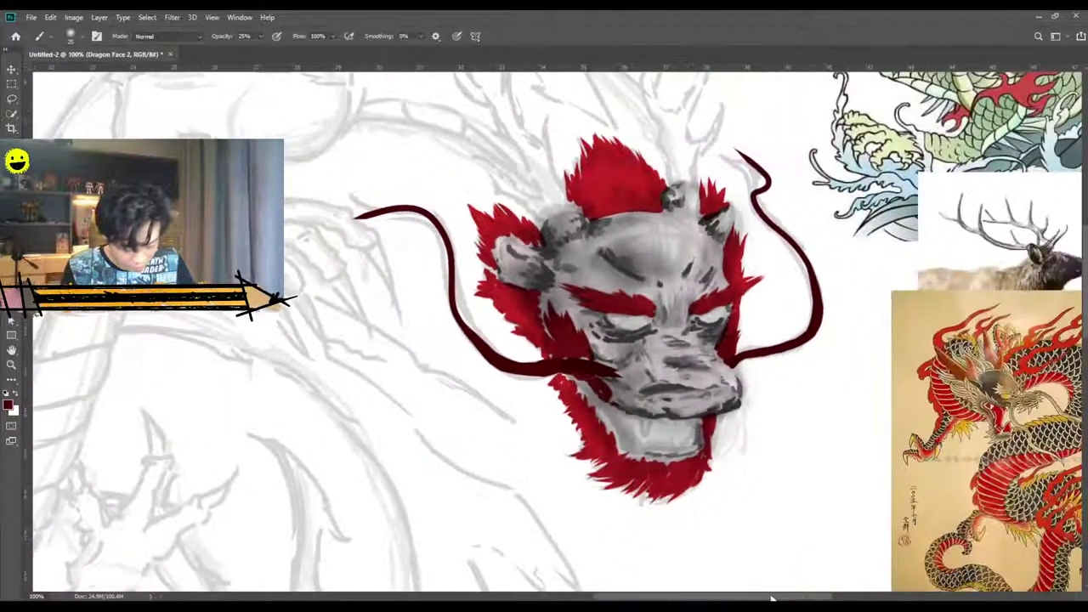
{"action": "left_click_drag", "start_coordinate": [771, 599], "coordinate": [789, 600]}
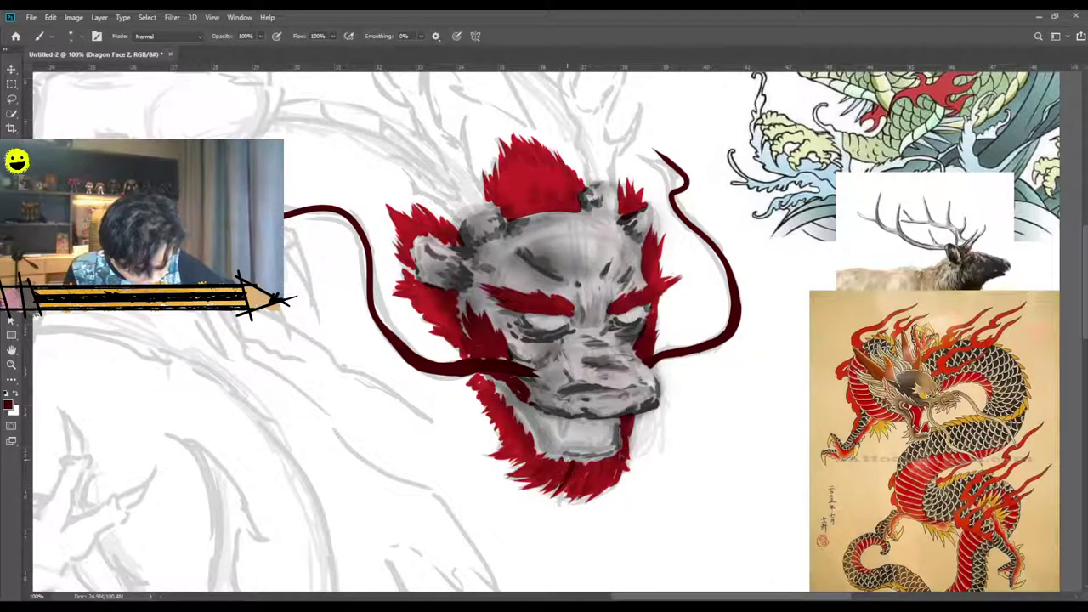
{"action": "left_click_drag", "start_coordinate": [584, 478], "coordinate": [576, 497]}
{"action": "mouse_move", "coordinate": [590, 475]}
{"action": "left_mouse_down"}
{"action": "mouse_move", "coordinate": [580, 498]}
{"action": "mouse_move", "coordinate": [620, 454]}
{"action": "left_mouse_up"}
{"action": "mouse_move", "coordinate": [543, 457]}
{"action": "left_mouse_down"}
{"action": "mouse_move", "coordinate": [508, 478]}
{"action": "mouse_move", "coordinate": [527, 438]}
{"action": "left_mouse_up"}
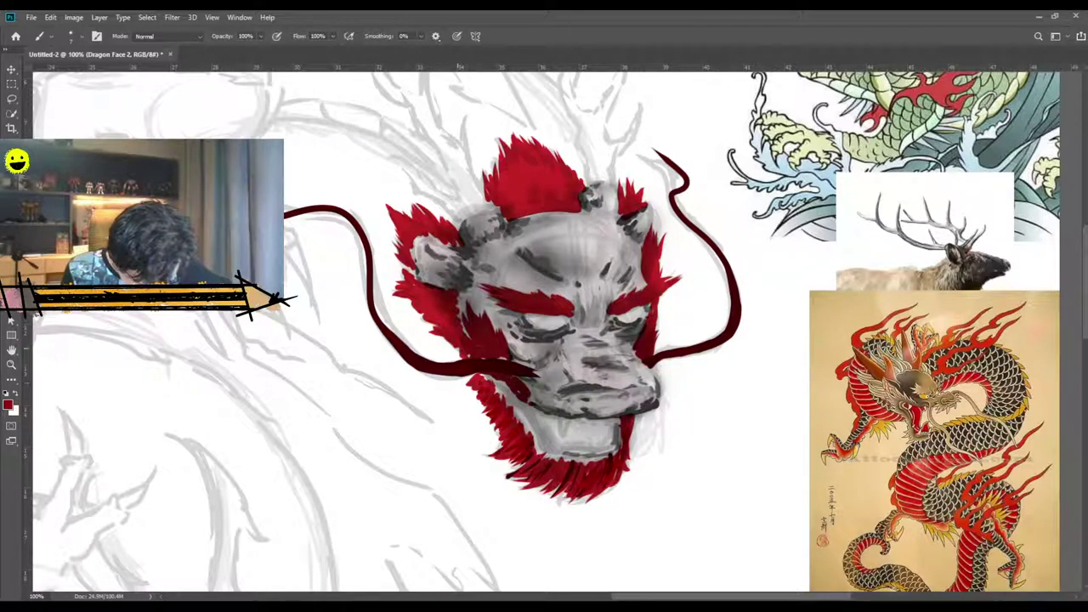
Add thin dark red hair strokes to the fur around the left ear, the crest, the eyebrows and the left cheek.
{"action": "mouse_move", "coordinate": [450, 329]}
{"action": "left_mouse_down"}
{"action": "mouse_move", "coordinate": [432, 330]}
{"action": "mouse_move", "coordinate": [403, 292]}
{"action": "mouse_move", "coordinate": [408, 223]}
{"action": "left_mouse_up"}
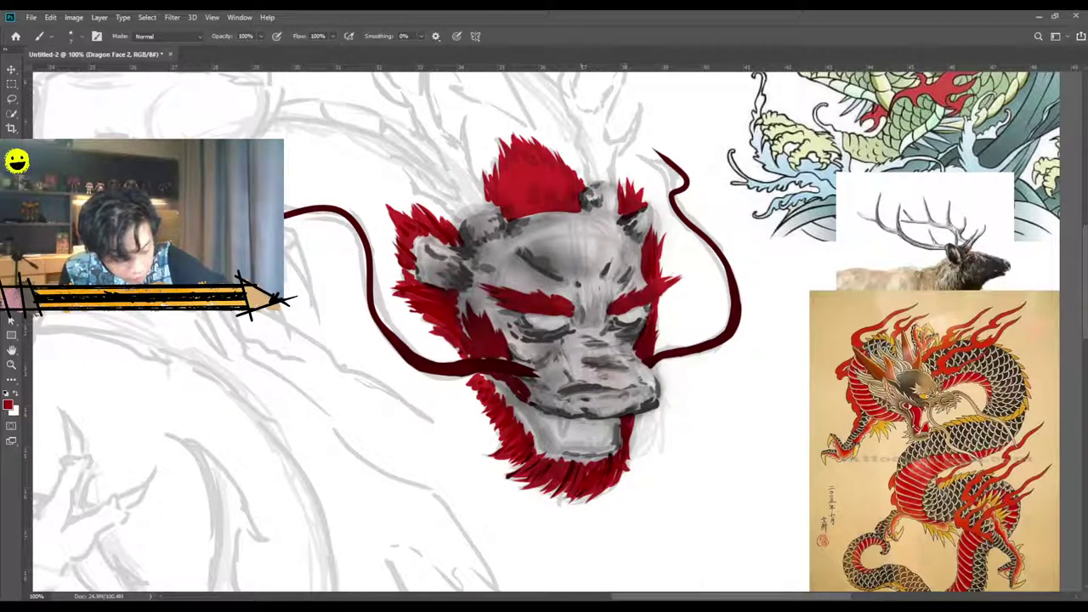
{"action": "left_click_drag", "start_coordinate": [548, 166], "coordinate": [568, 204]}
{"action": "mouse_move", "coordinate": [529, 142]}
{"action": "left_mouse_down"}
{"action": "mouse_move", "coordinate": [559, 210]}
{"action": "mouse_move", "coordinate": [541, 213]}
{"action": "left_mouse_up"}
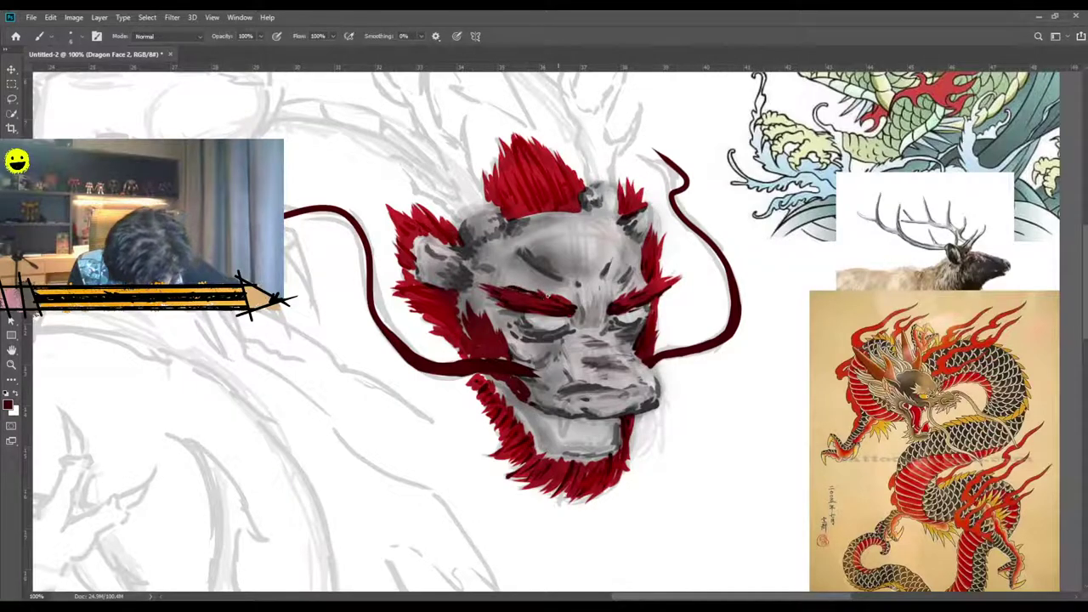
{"action": "mouse_move", "coordinate": [489, 356]}
{"action": "left_mouse_down"}
{"action": "mouse_move", "coordinate": [471, 345]}
{"action": "mouse_move", "coordinate": [492, 330]}
{"action": "mouse_move", "coordinate": [449, 333]}
{"action": "left_mouse_up"}
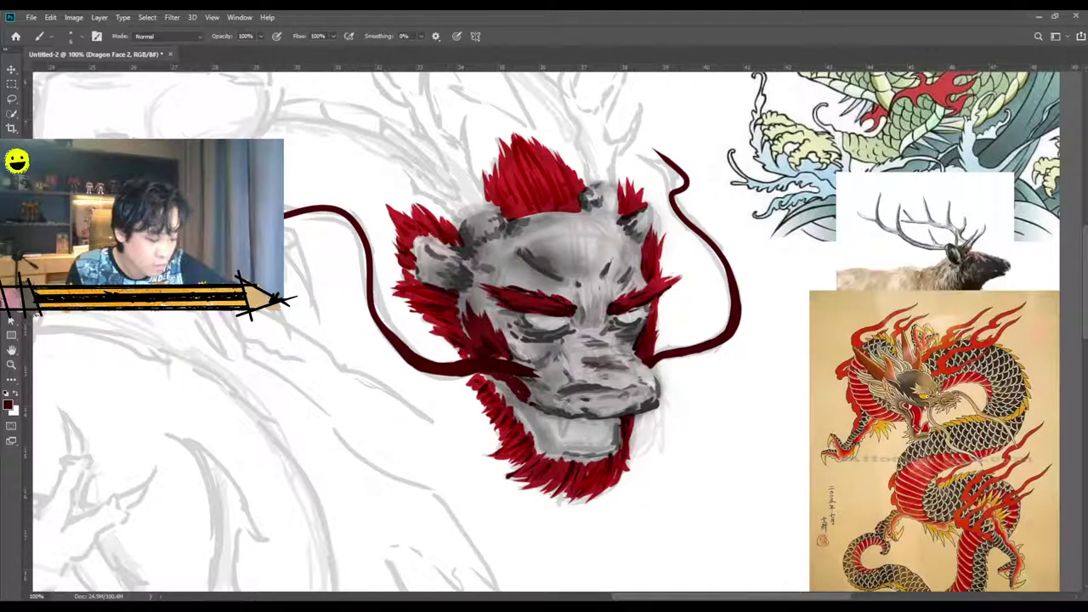
Paint very dark red hair strokes upward through the crest, from its base to the tips.
{"action": "mouse_move", "coordinate": [563, 206]}
{"action": "left_mouse_down"}
{"action": "mouse_move", "coordinate": [545, 175]}
{"action": "mouse_move", "coordinate": [533, 209]}
{"action": "mouse_move", "coordinate": [514, 160]}
{"action": "left_mouse_up"}
{"action": "left_click_drag", "start_coordinate": [528, 196], "coordinate": [519, 171]}
{"action": "left_click_drag", "start_coordinate": [542, 171], "coordinate": [524, 147]}
{"action": "left_click_drag", "start_coordinate": [576, 202], "coordinate": [561, 176]}
{"action": "left_click_drag", "start_coordinate": [540, 165], "coordinate": [530, 141]}
{"action": "mouse_move", "coordinate": [520, 212]}
{"action": "left_mouse_down"}
{"action": "mouse_move", "coordinate": [503, 178]}
{"action": "mouse_move", "coordinate": [507, 220]}
{"action": "mouse_move", "coordinate": [499, 182]}
{"action": "mouse_move", "coordinate": [566, 172]}
{"action": "left_mouse_up"}
{"action": "left_click_drag", "start_coordinate": [581, 195], "coordinate": [559, 169]}
{"action": "left_click_drag", "start_coordinate": [506, 215], "coordinate": [485, 180]}
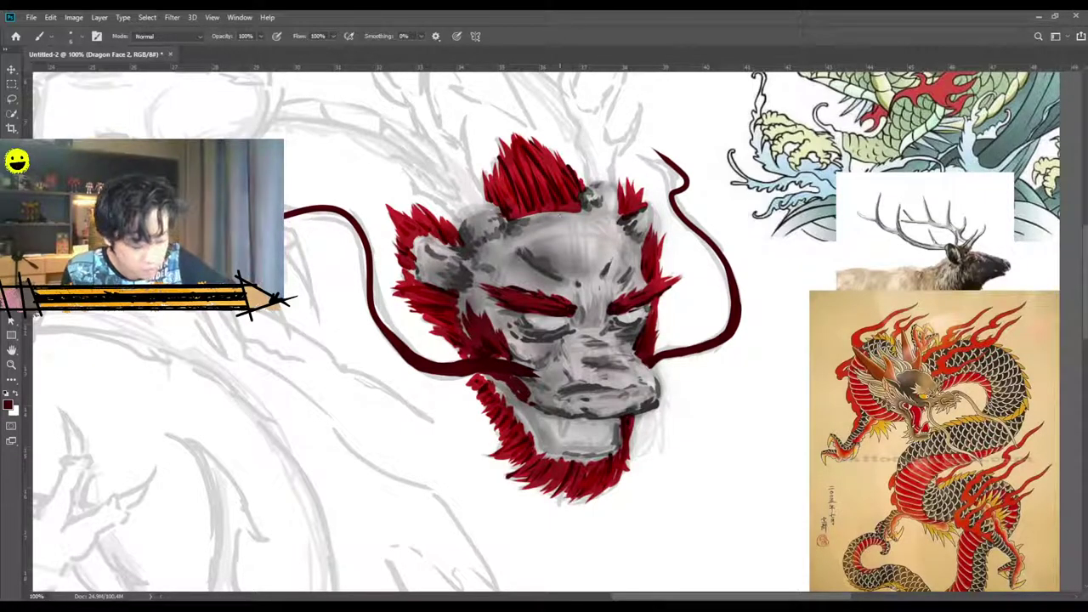
Layer medium red hair strokes between the dark ones across the crest to blend its fur.
{"action": "scroll", "coordinate": [595, 212], "scroll_direction": "down", "scroll_amount": 5}
{"action": "scroll", "coordinate": [593, 213], "scroll_direction": "up", "scroll_amount": 6}
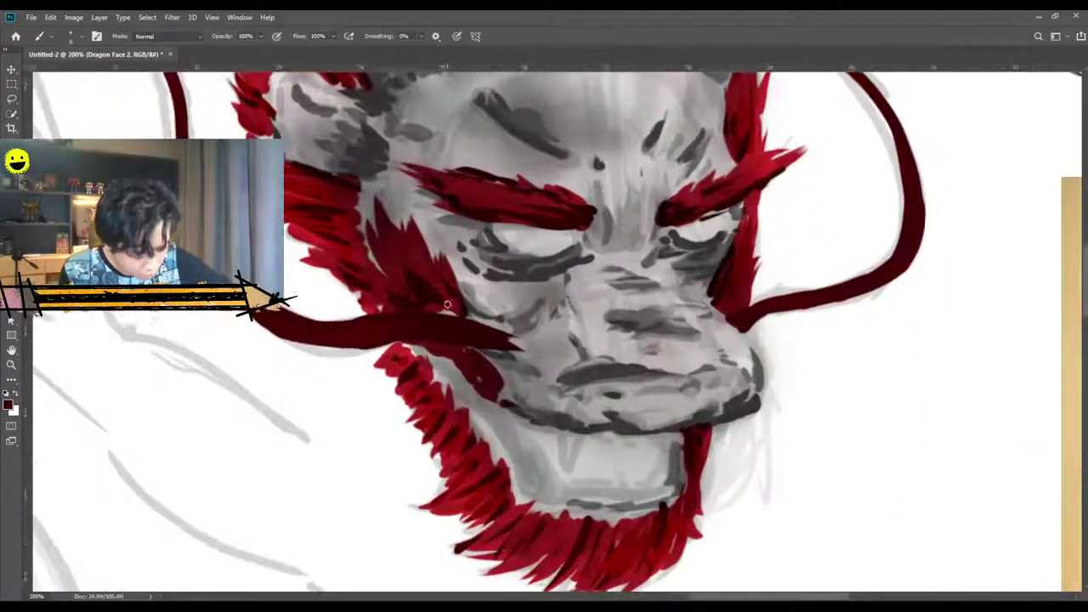
{"action": "scroll", "coordinate": [448, 307], "scroll_direction": "up", "scroll_amount": 5}
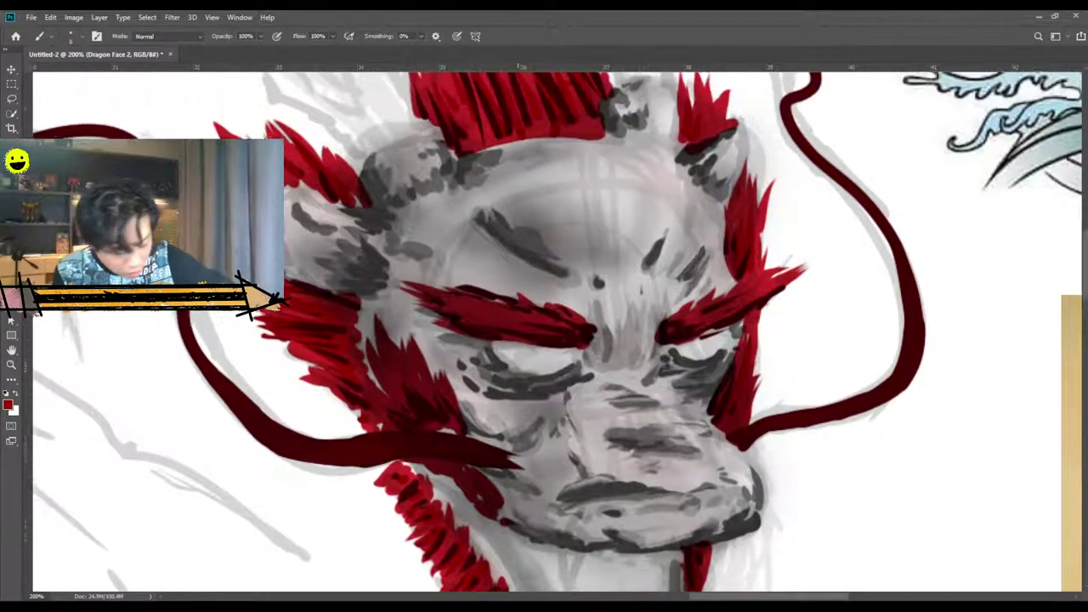
{"action": "scroll", "coordinate": [523, 259], "scroll_direction": "up", "scroll_amount": 6}
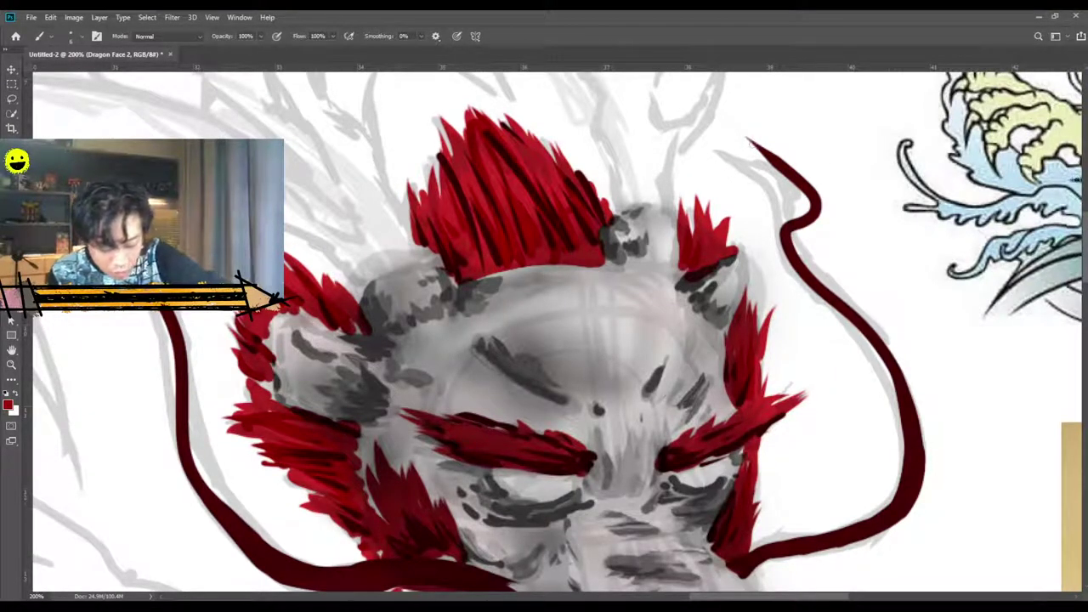
{"action": "mouse_move", "coordinate": [527, 255]}
{"action": "left_mouse_down"}
{"action": "mouse_move", "coordinate": [498, 185]}
{"action": "mouse_move", "coordinate": [513, 181]}
{"action": "left_mouse_up"}
{"action": "mouse_move", "coordinate": [504, 144]}
{"action": "left_mouse_down"}
{"action": "mouse_move", "coordinate": [586, 251]}
{"action": "mouse_move", "coordinate": [541, 157]}
{"action": "mouse_move", "coordinate": [585, 249]}
{"action": "left_mouse_up"}
{"action": "left_click_drag", "start_coordinate": [526, 214], "coordinate": [502, 165]}
{"action": "left_click_drag", "start_coordinate": [498, 172], "coordinate": [477, 137]}
{"action": "left_click_drag", "start_coordinate": [507, 200], "coordinate": [482, 157]}
{"action": "left_click_drag", "start_coordinate": [489, 253], "coordinate": [464, 203]}
Add dark red hair strokes to the small tuft behind the right horn and the fur along the right side of the forehead.
{"action": "scroll", "coordinate": [494, 120], "scroll_direction": "down", "scroll_amount": 1}
{"action": "left_click_drag", "start_coordinate": [689, 220], "coordinate": [692, 174]}
{"action": "mouse_move", "coordinate": [711, 218]}
{"action": "left_mouse_down"}
{"action": "mouse_move", "coordinate": [701, 191]}
{"action": "mouse_move", "coordinate": [708, 204]}
{"action": "left_mouse_up"}
{"action": "scroll", "coordinate": [716, 171], "scroll_direction": "down", "scroll_amount": 1}
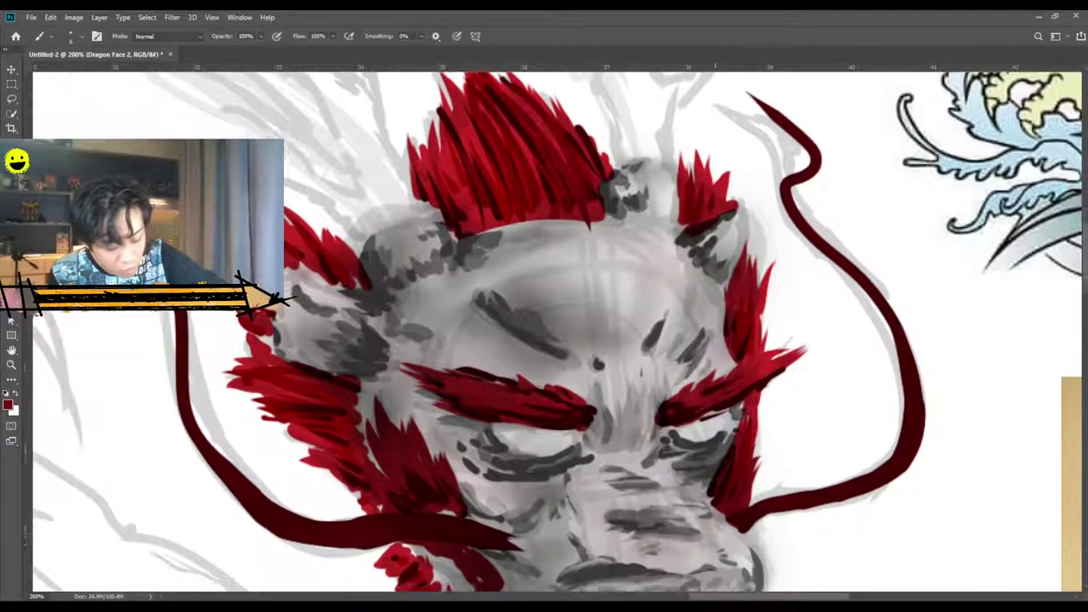
{"action": "left_click_drag", "start_coordinate": [741, 260], "coordinate": [739, 243]}
{"action": "left_click_drag", "start_coordinate": [737, 281], "coordinate": [732, 255]}
{"action": "mouse_move", "coordinate": [752, 326]}
{"action": "left_mouse_down"}
{"action": "mouse_move", "coordinate": [755, 290]}
{"action": "mouse_move", "coordinate": [775, 291]}
{"action": "left_mouse_up"}
Paint dark red hair strokes along the right eyebrow and the fur beside the right eye and cheek.
{"action": "scroll", "coordinate": [750, 327], "scroll_direction": "down", "scroll_amount": 1}
{"action": "left_click_drag", "start_coordinate": [667, 334], "coordinate": [722, 303]}
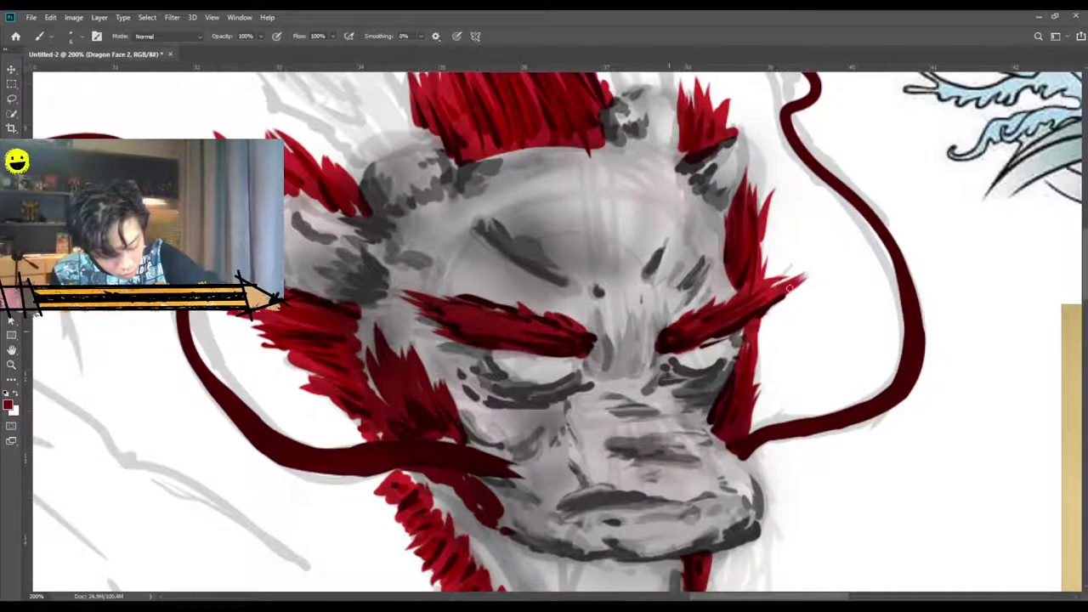
{"action": "left_click_drag", "start_coordinate": [747, 350], "coordinate": [753, 321]}
{"action": "left_click_drag", "start_coordinate": [732, 422], "coordinate": [754, 370]}
{"action": "left_click_drag", "start_coordinate": [747, 426], "coordinate": [754, 399]}
Fill the gaps in the beard along the left jaw with short medium dark red hair strokes.
{"action": "scroll", "coordinate": [738, 450], "scroll_direction": "down", "scroll_amount": 7}
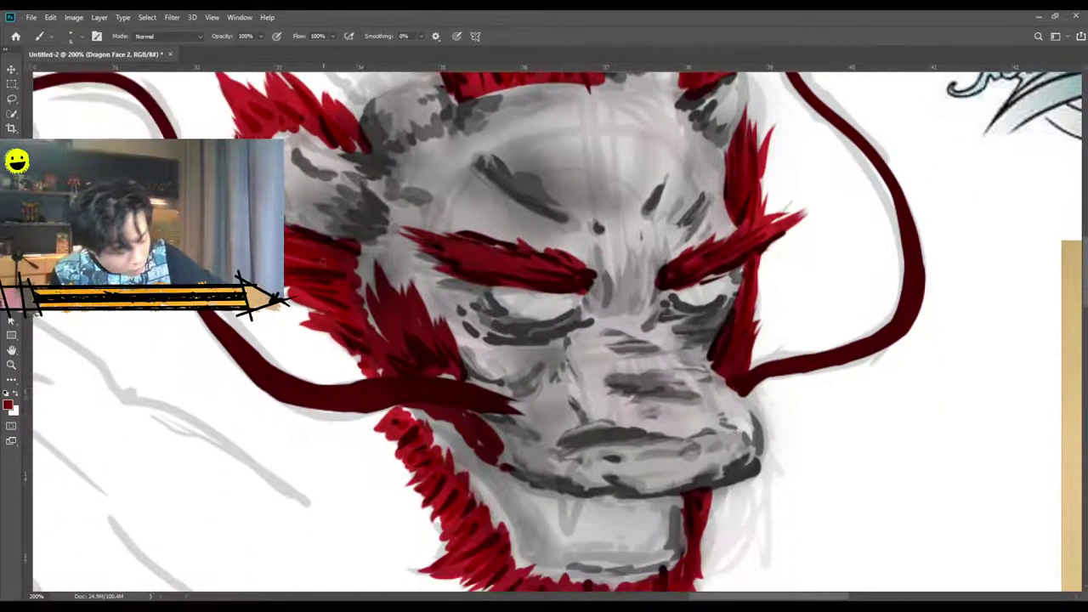
{"action": "scroll", "coordinate": [335, 309], "scroll_direction": "up", "scroll_amount": 6}
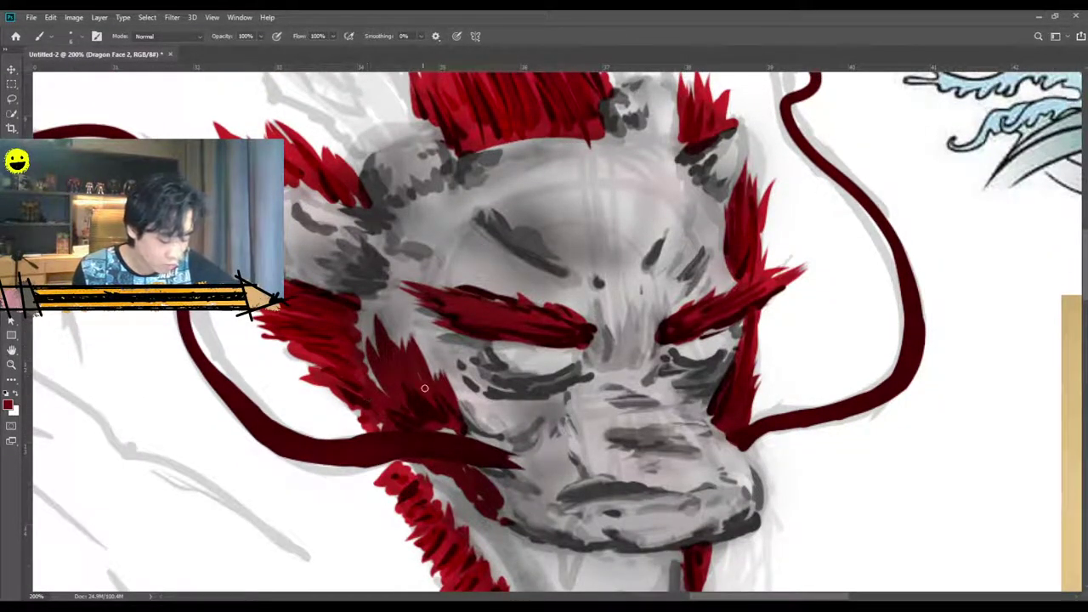
{"action": "scroll", "coordinate": [488, 413], "scroll_direction": "down", "scroll_amount": 2}
{"action": "scroll", "coordinate": [488, 414], "scroll_direction": "down", "scroll_amount": 2}
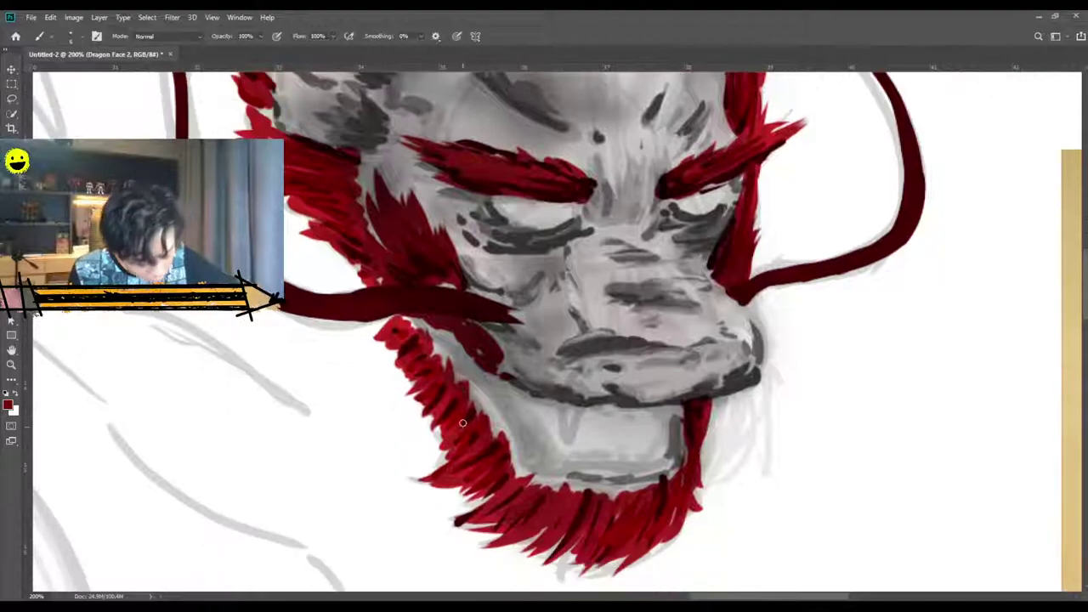
{"action": "left_click_drag", "start_coordinate": [449, 430], "coordinate": [439, 439]}
{"action": "left_click_drag", "start_coordinate": [456, 394], "coordinate": [430, 421]}
{"action": "left_click_drag", "start_coordinate": [434, 380], "coordinate": [418, 392]}
{"action": "left_click_drag", "start_coordinate": [424, 376], "coordinate": [405, 392]}
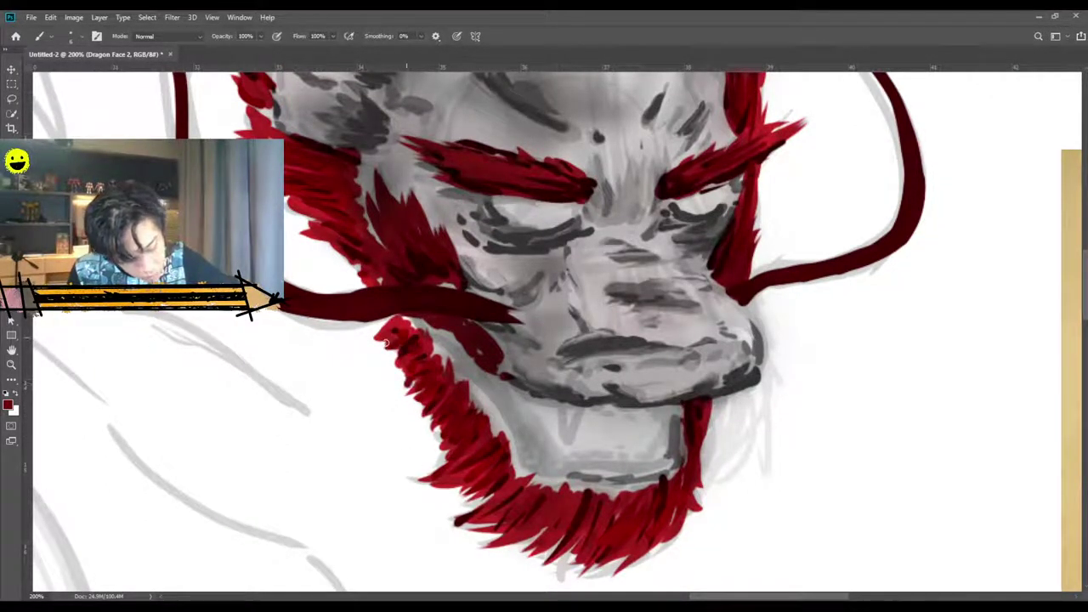
Paint dark red hair strokes through the beard under the chin, out to its right corner.
{"action": "left_click_drag", "start_coordinate": [562, 537], "coordinate": [551, 551]}
{"action": "left_click_drag", "start_coordinate": [592, 513], "coordinate": [578, 545]}
{"action": "mouse_move", "coordinate": [607, 519]}
{"action": "left_mouse_down"}
{"action": "mouse_move", "coordinate": [593, 539]}
{"action": "mouse_move", "coordinate": [616, 558]}
{"action": "left_mouse_up"}
{"action": "left_click_drag", "start_coordinate": [646, 539], "coordinate": [630, 569]}
{"action": "left_click_drag", "start_coordinate": [677, 507], "coordinate": [676, 521]}
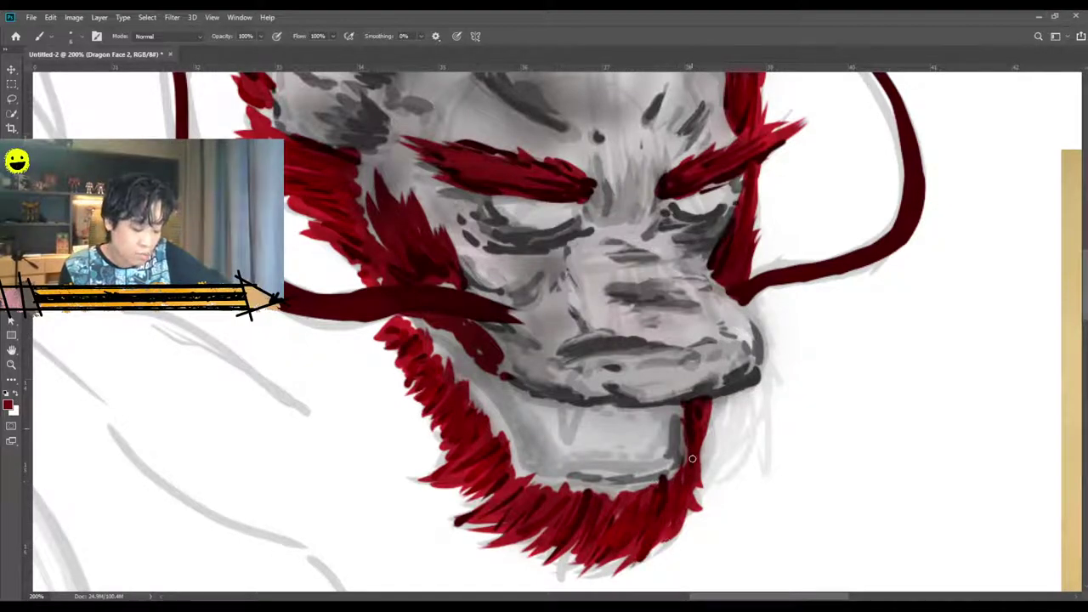
Add dark red hair strokes to the outer fur on the left cheek, below the ear.
{"action": "scroll", "coordinate": [357, 352], "scroll_direction": "up", "scroll_amount": 3}
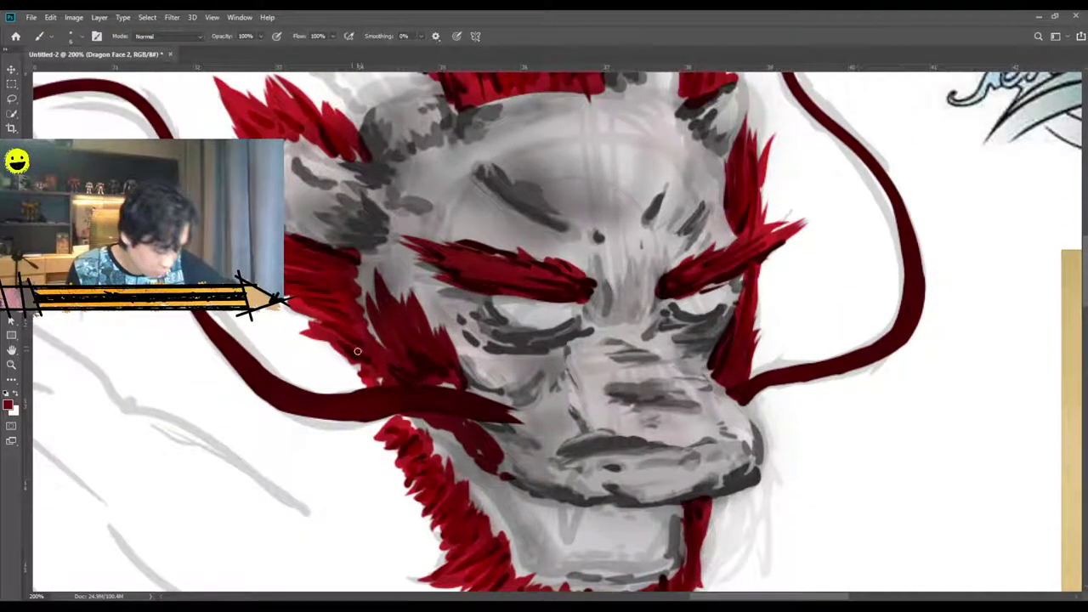
{"action": "left_click_drag", "start_coordinate": [338, 332], "coordinate": [311, 320]}
{"action": "mouse_move", "coordinate": [341, 322]}
{"action": "left_mouse_down"}
{"action": "mouse_move", "coordinate": [309, 309]}
{"action": "mouse_move", "coordinate": [331, 307]}
{"action": "mouse_move", "coordinate": [307, 289]}
{"action": "left_mouse_up"}
{"action": "scroll", "coordinate": [451, 159], "scroll_direction": "up", "scroll_amount": 2}
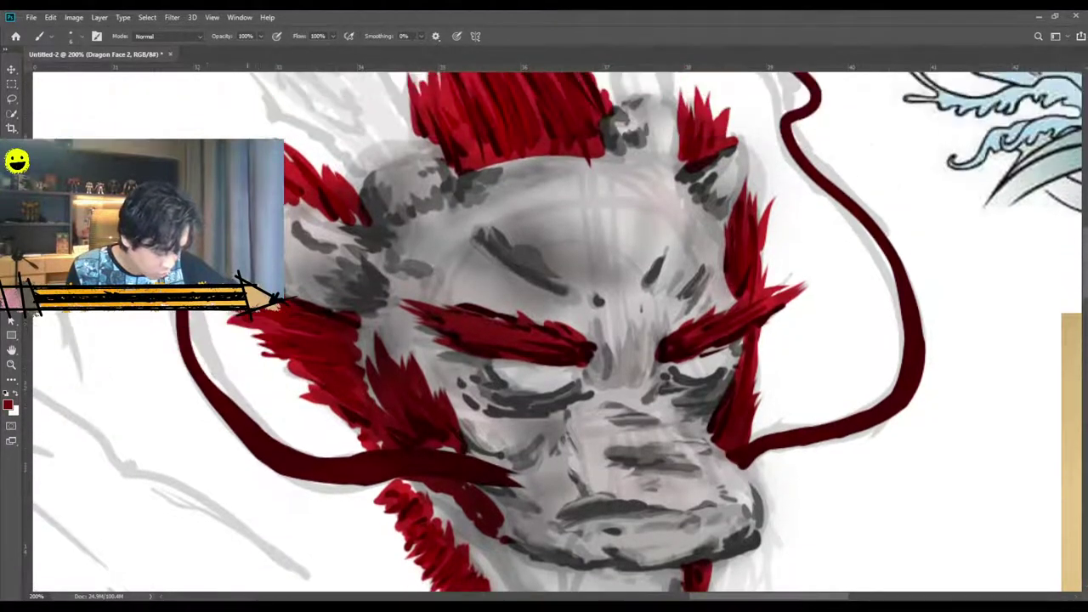
Examine the fur strokes from crest to beard in close-up and across the whole head beside the reference images.
{"action": "scroll", "coordinate": [450, 158], "scroll_direction": "up", "scroll_amount": 1}
{"action": "scroll", "coordinate": [451, 158], "scroll_direction": "up", "scroll_amount": 3}
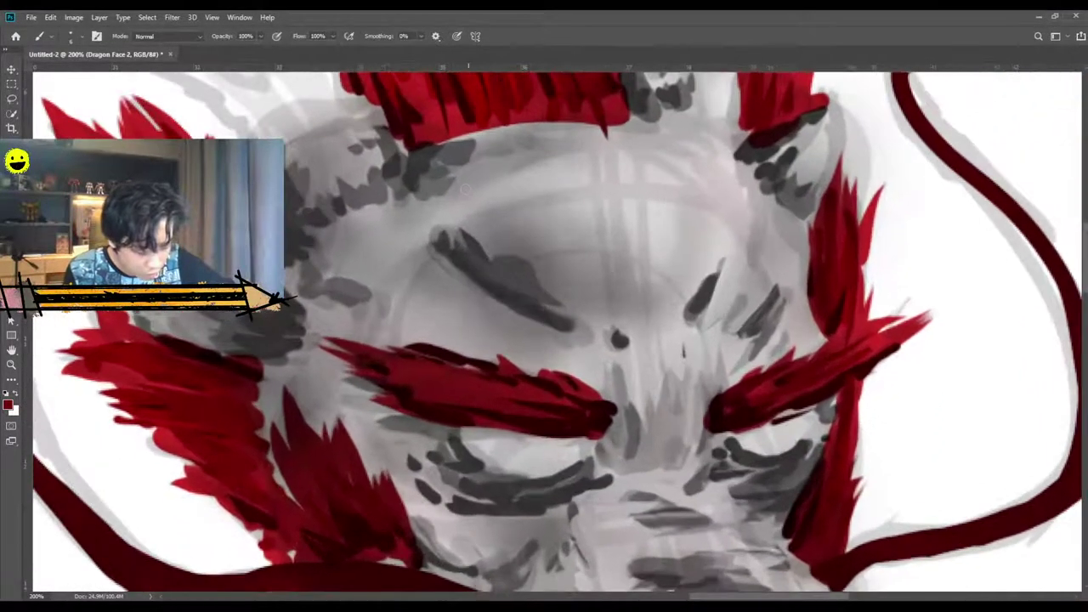
{"action": "scroll", "coordinate": [357, 127], "scroll_direction": "down", "scroll_amount": 5}
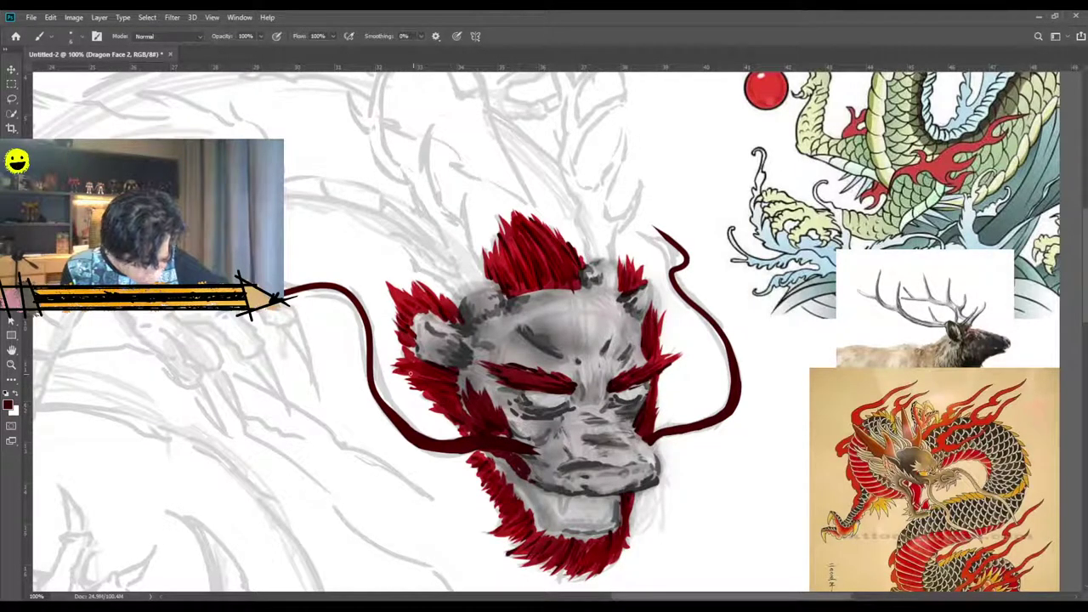
{"action": "scroll", "coordinate": [414, 338], "scroll_direction": "down", "scroll_amount": 3}
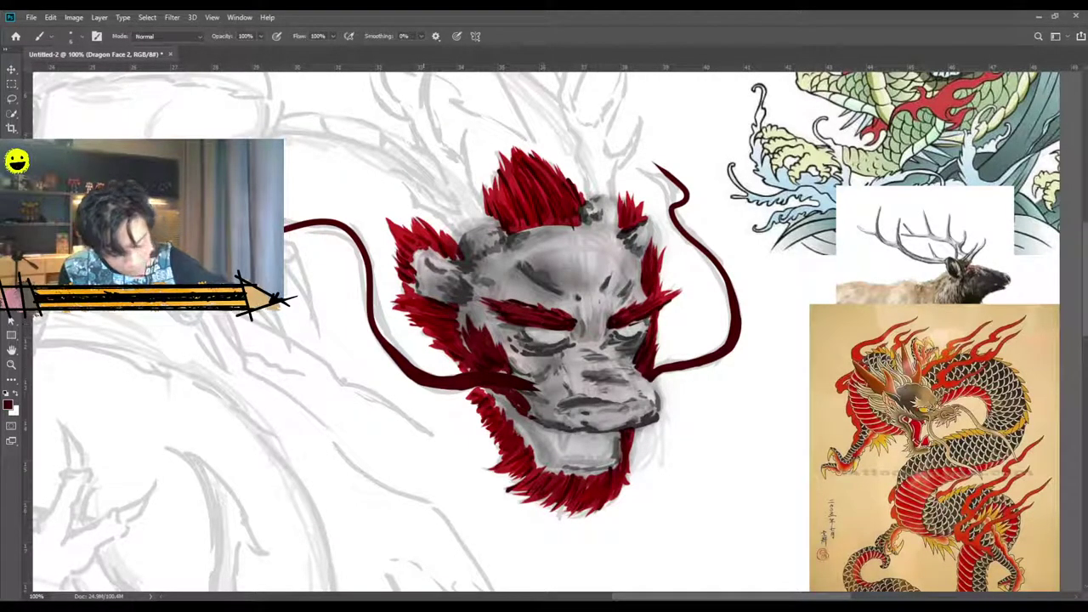
{"action": "scroll", "coordinate": [790, 209], "scroll_direction": "up", "scroll_amount": 3}
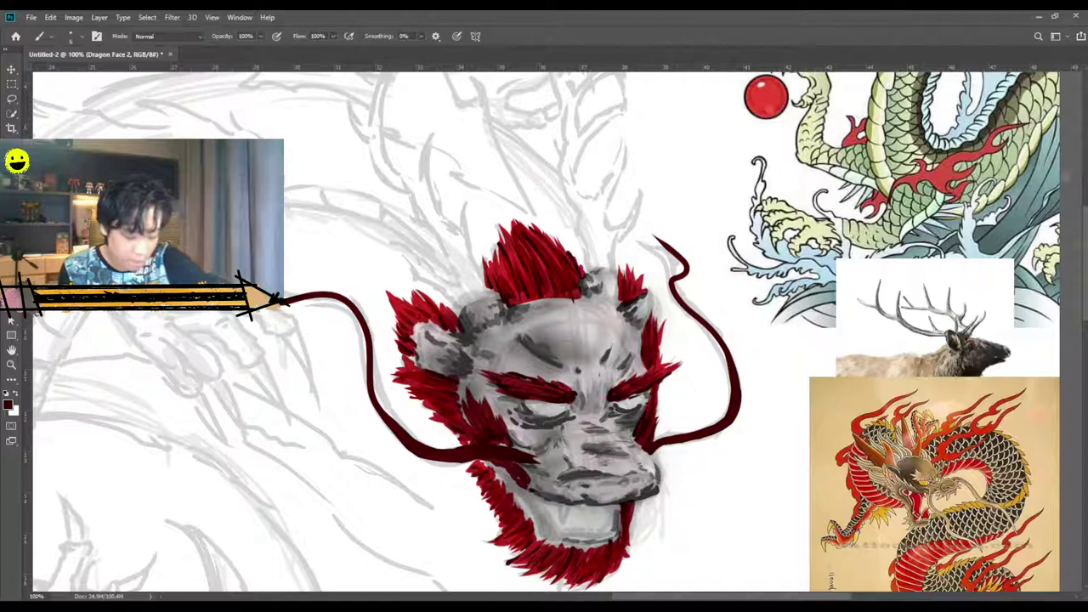
{"action": "scroll", "coordinate": [1077, 180], "scroll_direction": "down", "scroll_amount": 3}
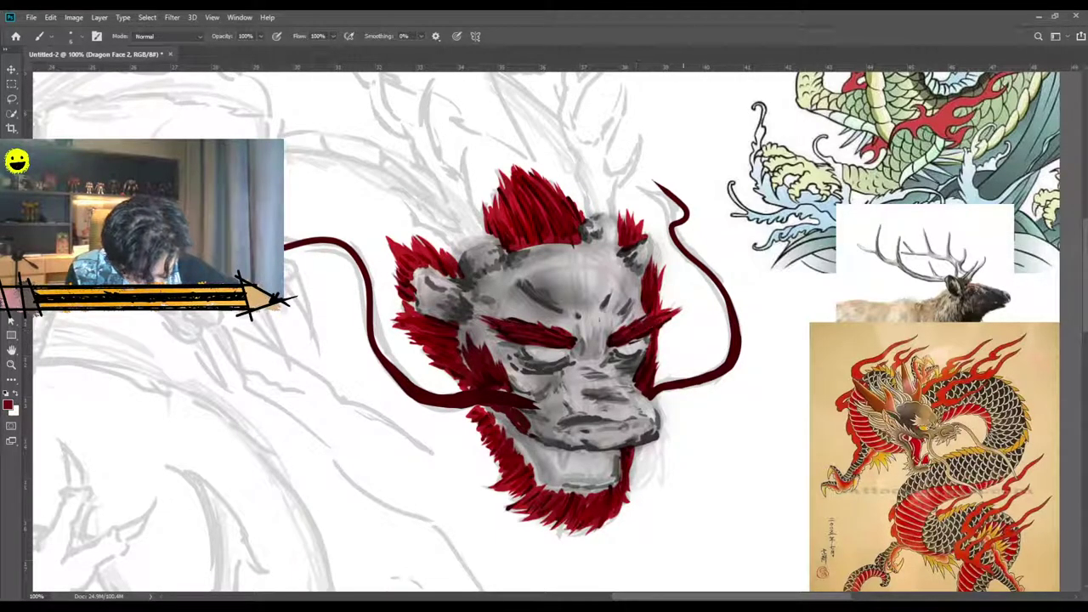
{"action": "scroll", "coordinate": [685, 305], "scroll_direction": "down", "scroll_amount": 2}
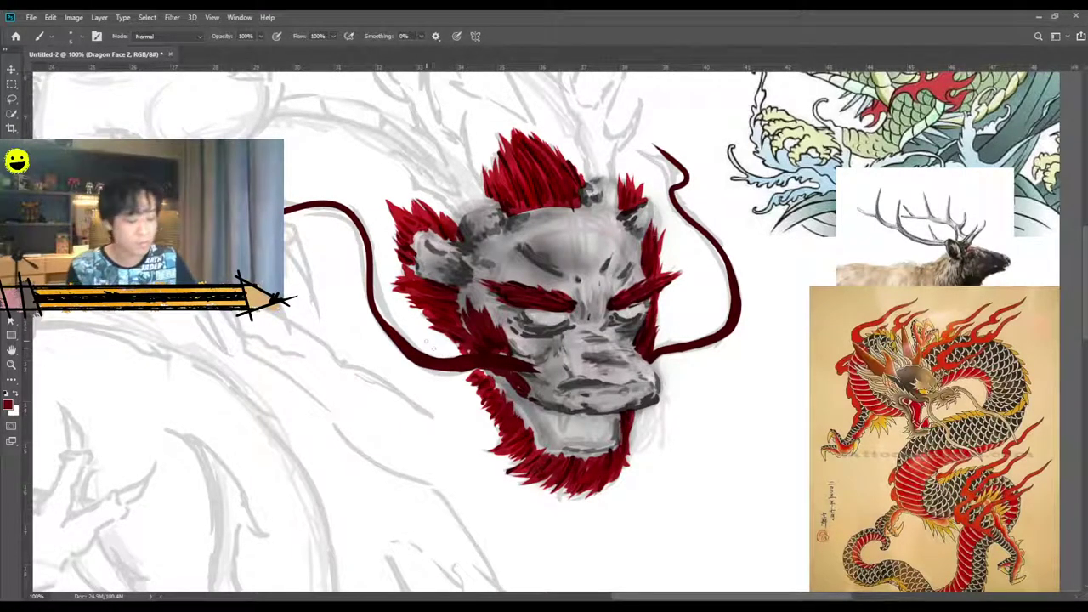
Add a new layer named Dragon mouth for the open mouth below the snout.
{"action": "key", "text": "ctrl+minus"}
{"action": "key", "text": "ctrl+minus"}
{"action": "key", "text": "ctrl+plus"}
{"action": "key", "text": "ctrl+plus"}
{"action": "key", "text": "ctrl+plus"}
{"action": "scroll", "coordinate": [426, 342], "scroll_direction": "down", "scroll_amount": 3}
{"action": "scroll", "coordinate": [426, 342], "scroll_direction": "up", "scroll_amount": 2}
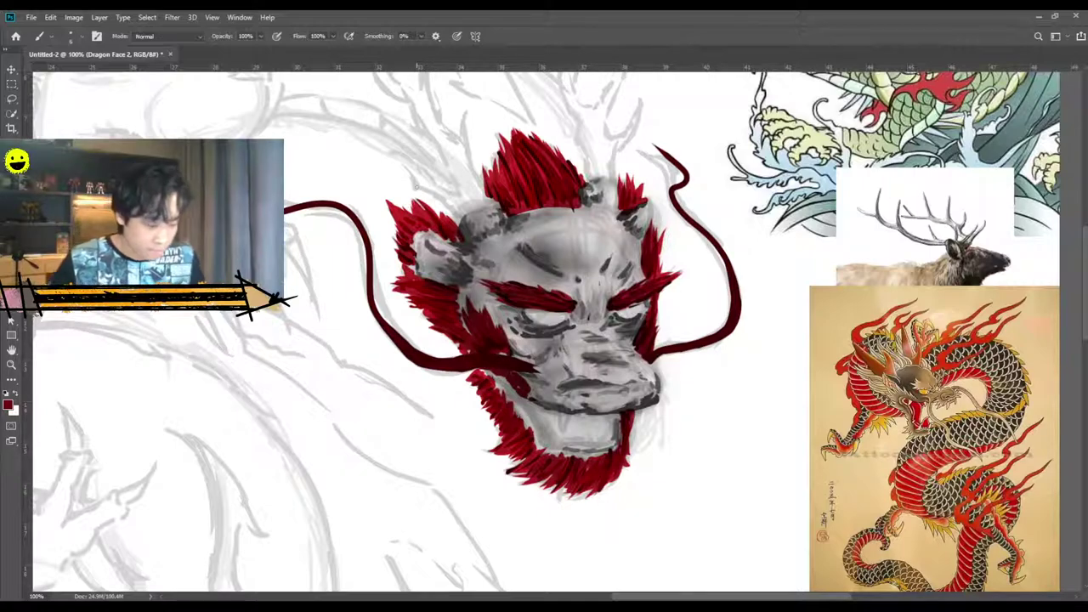
{"action": "scroll", "coordinate": [419, 331], "scroll_direction": "up", "scroll_amount": 2}
{"action": "scroll", "coordinate": [419, 332], "scroll_direction": "up", "scroll_amount": 1}
{"action": "scroll", "coordinate": [496, 332], "scroll_direction": "down", "scroll_amount": 1}
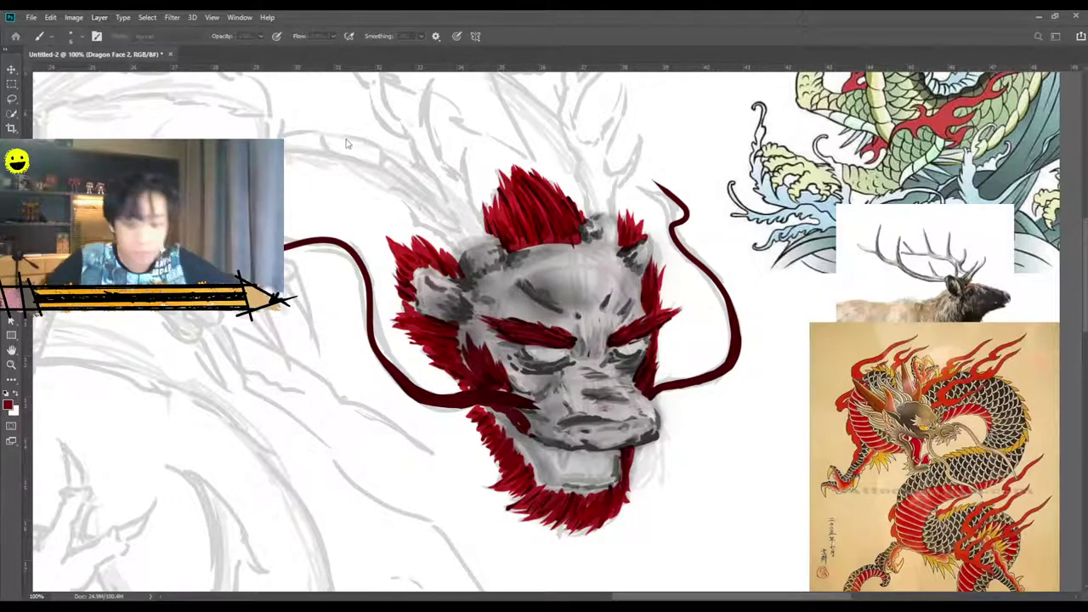
{"action": "key", "text": "Return"}
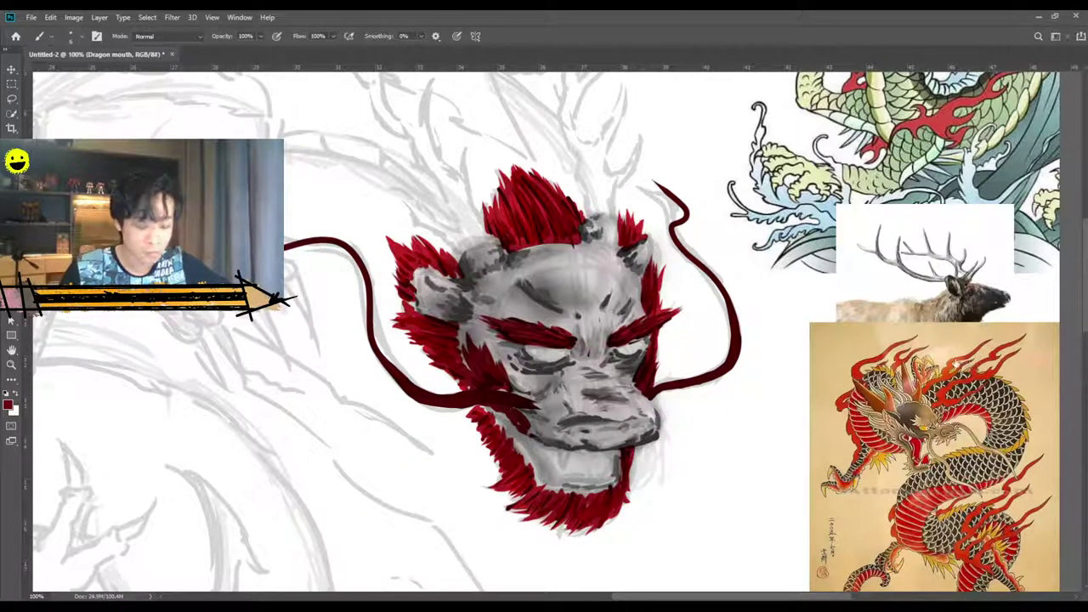
Paint the open mouth's interior very dark red, leaving a pale fang, and extend the dark area up along the left jaw.
{"action": "left_click", "coordinate": [1087, 138]}
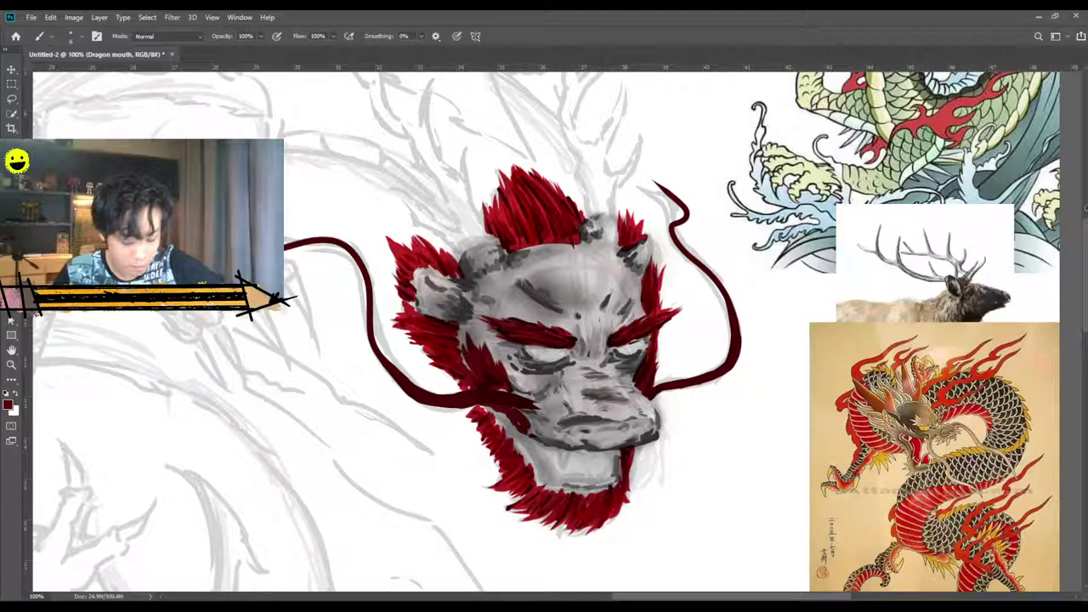
{"action": "mouse_move", "coordinate": [583, 478]}
{"action": "left_mouse_down"}
{"action": "mouse_move", "coordinate": [614, 451]}
{"action": "mouse_move", "coordinate": [613, 470]}
{"action": "mouse_move", "coordinate": [597, 479]}
{"action": "mouse_move", "coordinate": [600, 453]}
{"action": "mouse_move", "coordinate": [577, 451]}
{"action": "mouse_move", "coordinate": [610, 452]}
{"action": "mouse_move", "coordinate": [610, 472]}
{"action": "mouse_move", "coordinate": [613, 453]}
{"action": "mouse_move", "coordinate": [610, 470]}
{"action": "mouse_move", "coordinate": [569, 458]}
{"action": "left_mouse_up"}
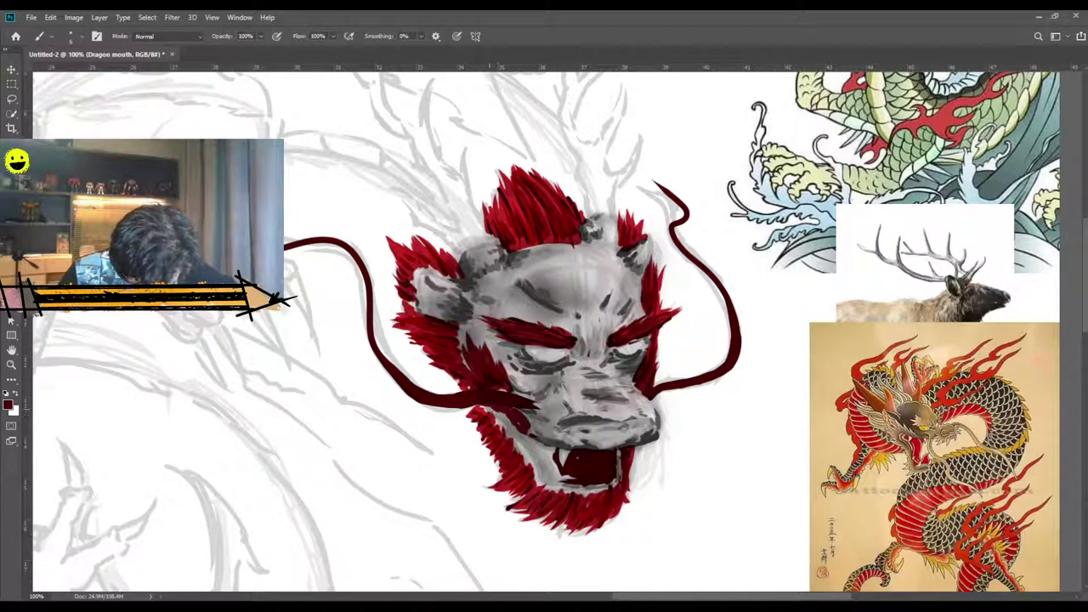
{"action": "mouse_move", "coordinate": [489, 408]}
{"action": "left_mouse_down"}
{"action": "mouse_move", "coordinate": [541, 470]}
{"action": "mouse_move", "coordinate": [564, 480]}
{"action": "mouse_move", "coordinate": [536, 439]}
{"action": "left_mouse_up"}
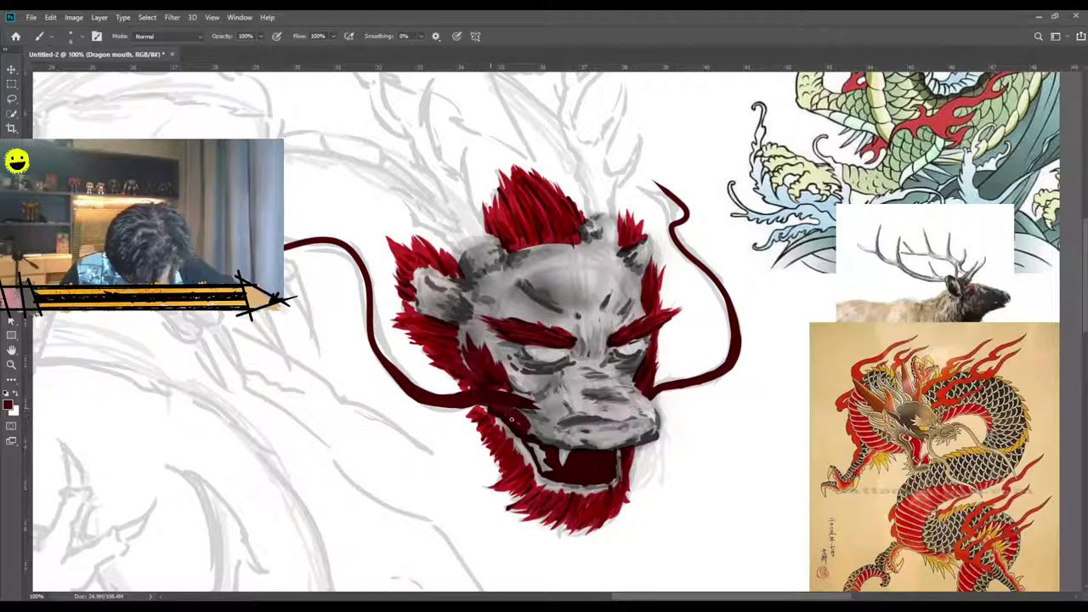
{"action": "mouse_move", "coordinate": [547, 452]}
{"action": "left_mouse_down"}
{"action": "mouse_move", "coordinate": [532, 444]}
{"action": "mouse_move", "coordinate": [550, 468]}
{"action": "left_mouse_up"}
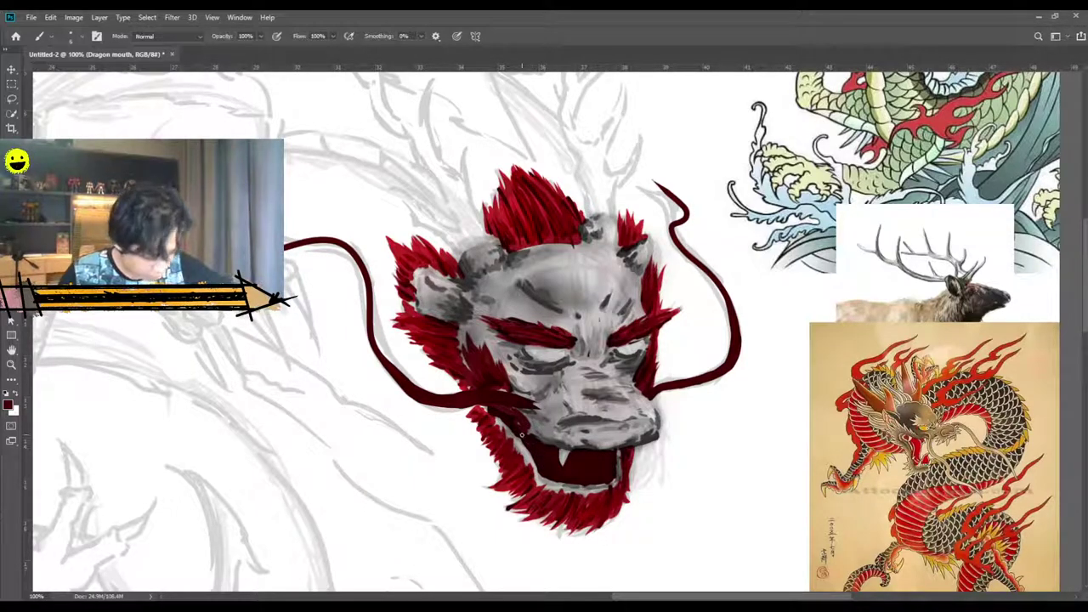
{"action": "key", "text": "e"}
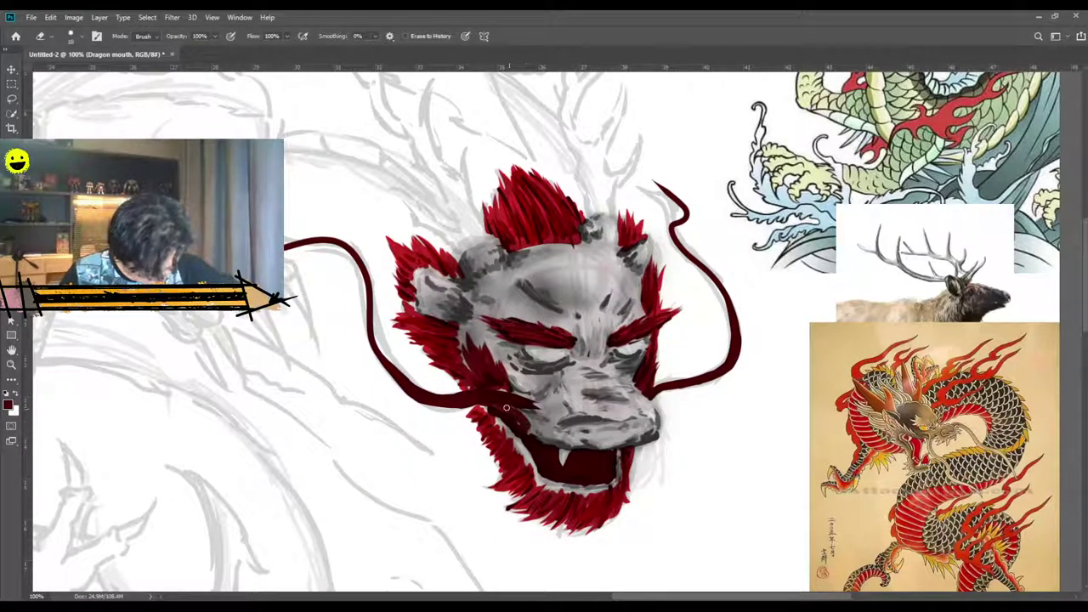
{"action": "key", "text": "b"}
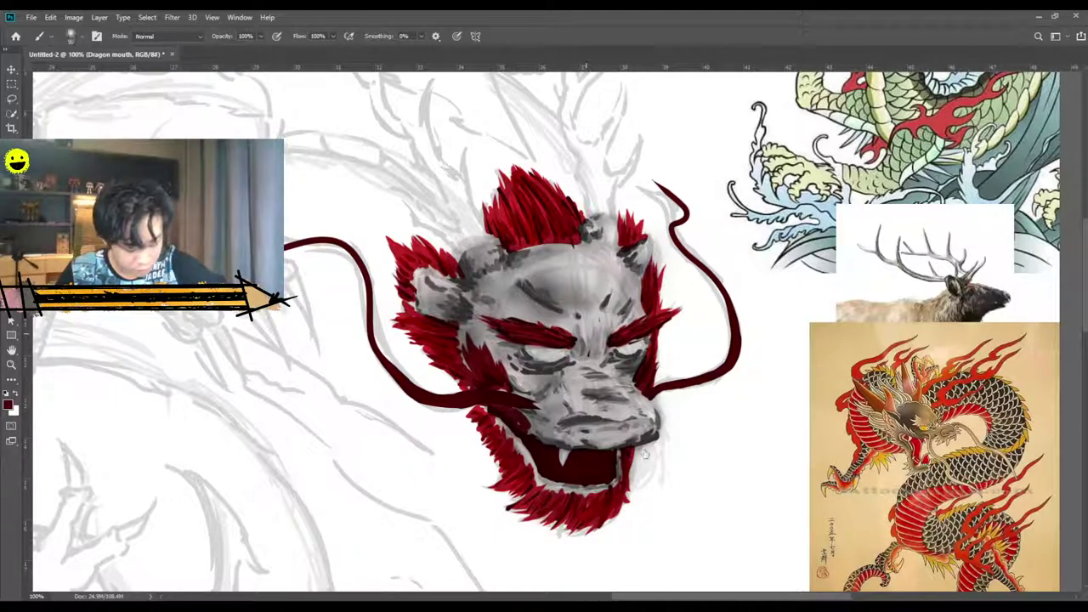
Shade the mouth's upper part near-black with a soft brush at 31% opacity and erase the spill along the snout's lower edge.
{"action": "key", "text": "4"}
{"action": "key", "text": "2"}
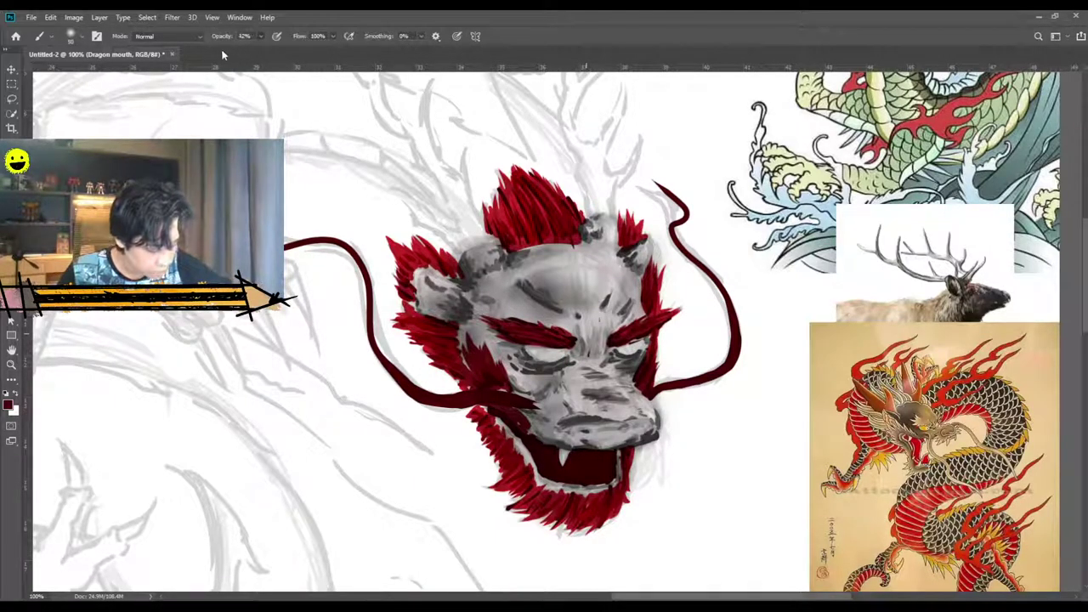
{"action": "mouse_move", "coordinate": [623, 447]}
{"action": "left_mouse_down"}
{"action": "mouse_move", "coordinate": [622, 462]}
{"action": "mouse_move", "coordinate": [565, 461]}
{"action": "left_mouse_up"}
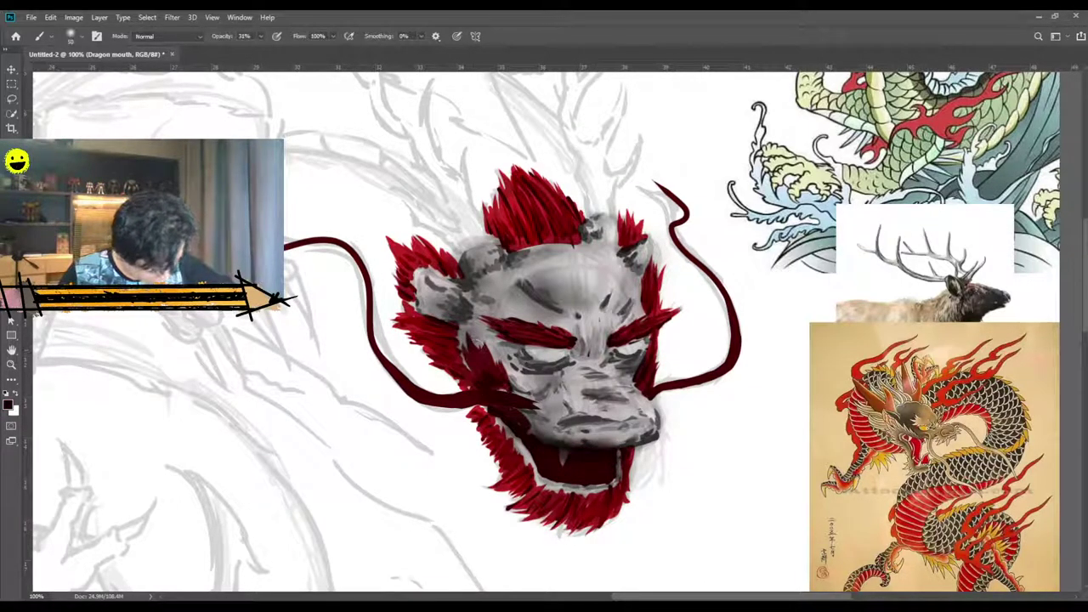
{"action": "key", "text": "e"}
{"action": "left_click_drag", "start_coordinate": [593, 445], "coordinate": [537, 431]}
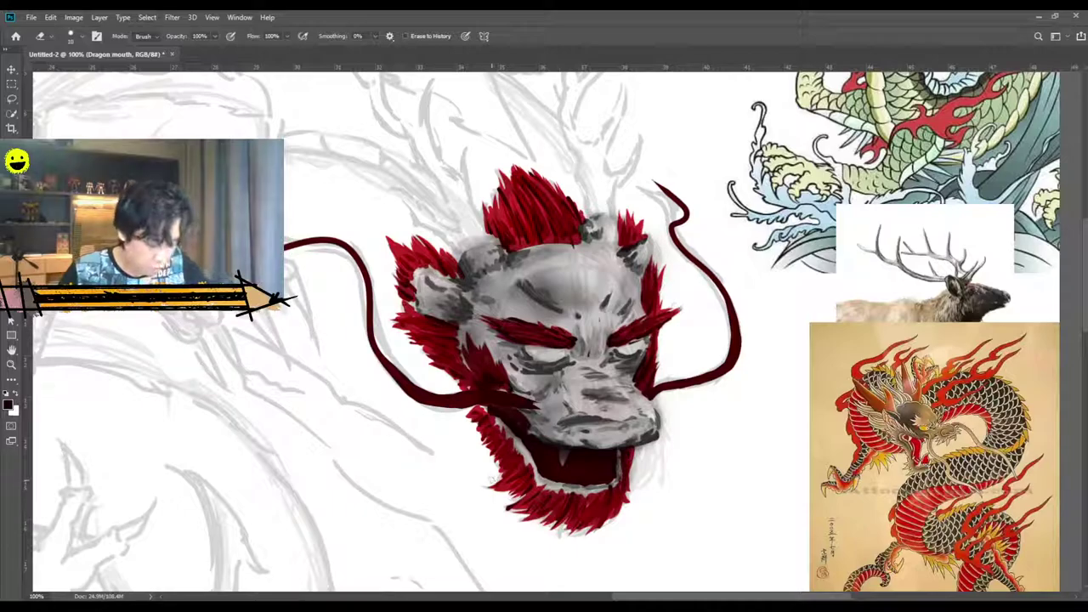
Erase the dark shading from the fang under the snout and clean up stray paint beside the mouth.
{"action": "key", "text": "ctrl+minus"}
{"action": "key", "text": "ctrl+minus"}
{"action": "key", "text": "ctrl+plus"}
{"action": "key", "text": "ctrl+plus"}
{"action": "scroll", "coordinate": [455, 463], "scroll_direction": "up", "scroll_amount": 4}
{"action": "left_click_drag", "start_coordinate": [568, 458], "coordinate": [574, 436]}
{"action": "left_click_drag", "start_coordinate": [683, 446], "coordinate": [677, 484]}
{"action": "key", "text": "ctrl+minus"}
{"action": "key", "text": "ctrl+minus"}
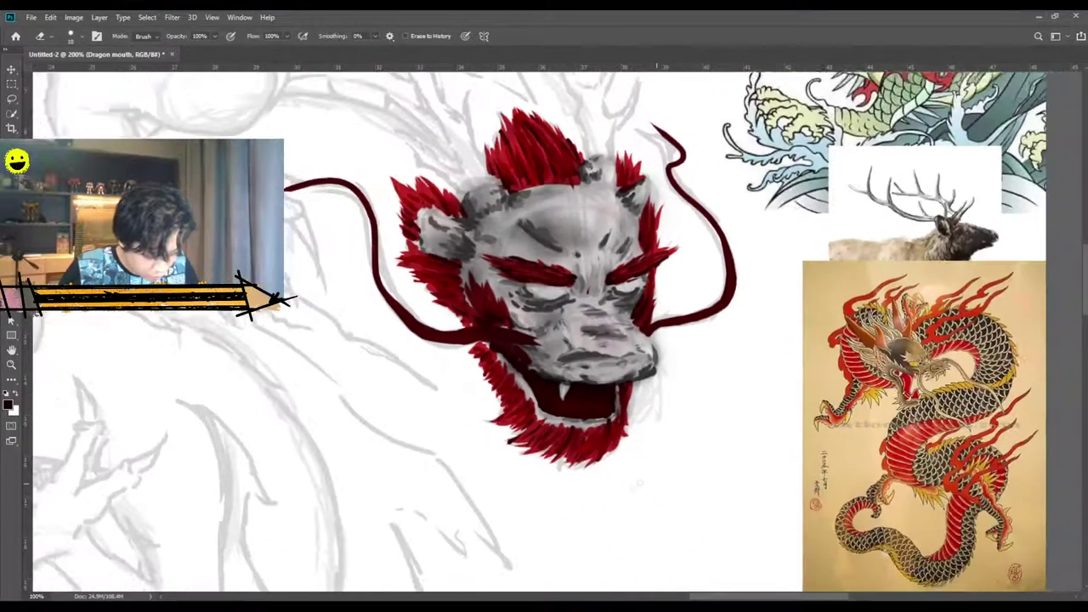
{"action": "scroll", "coordinate": [654, 493], "scroll_direction": "up", "scroll_amount": 4}
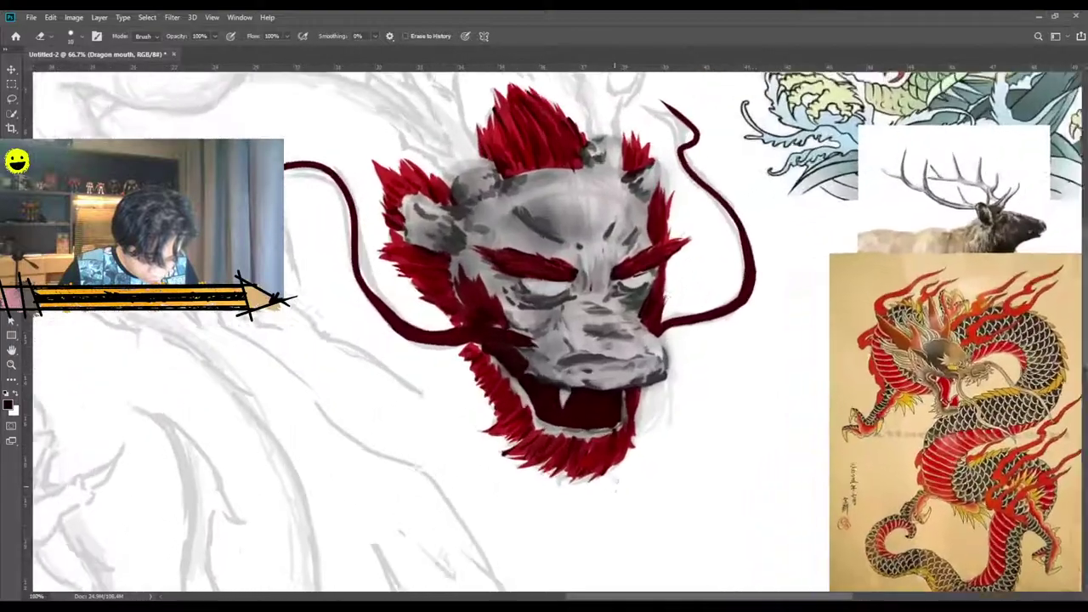
{"action": "scroll", "coordinate": [654, 493], "scroll_direction": "down", "scroll_amount": 4}
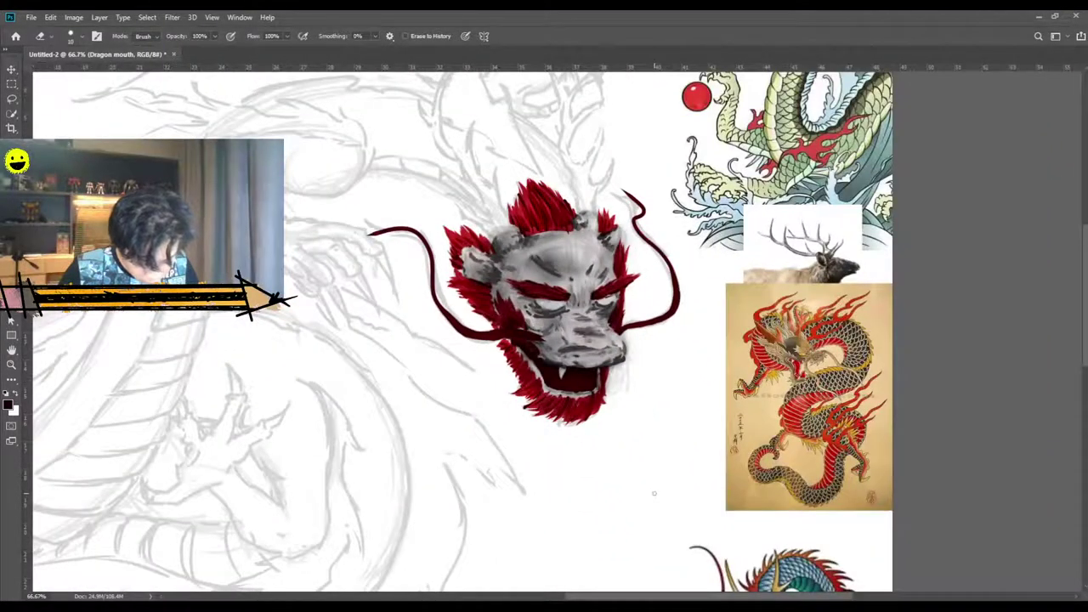
{"action": "key", "text": "ctrl+plus"}
{"action": "scroll", "coordinate": [687, 586], "scroll_direction": "up", "scroll_amount": 5}
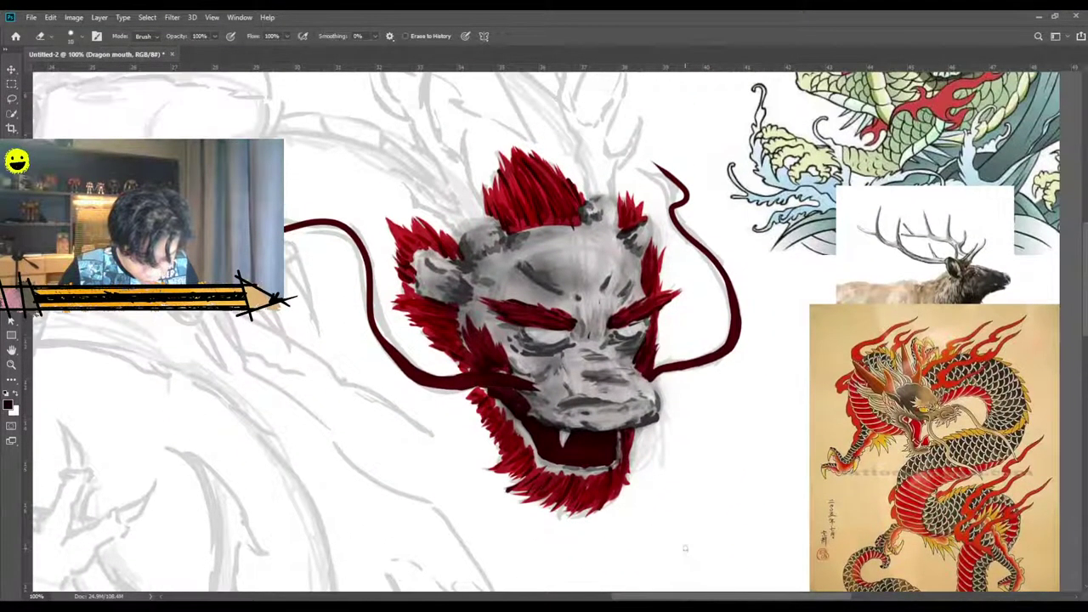
{"action": "scroll", "coordinate": [682, 544], "scroll_direction": "down", "scroll_amount": 4}
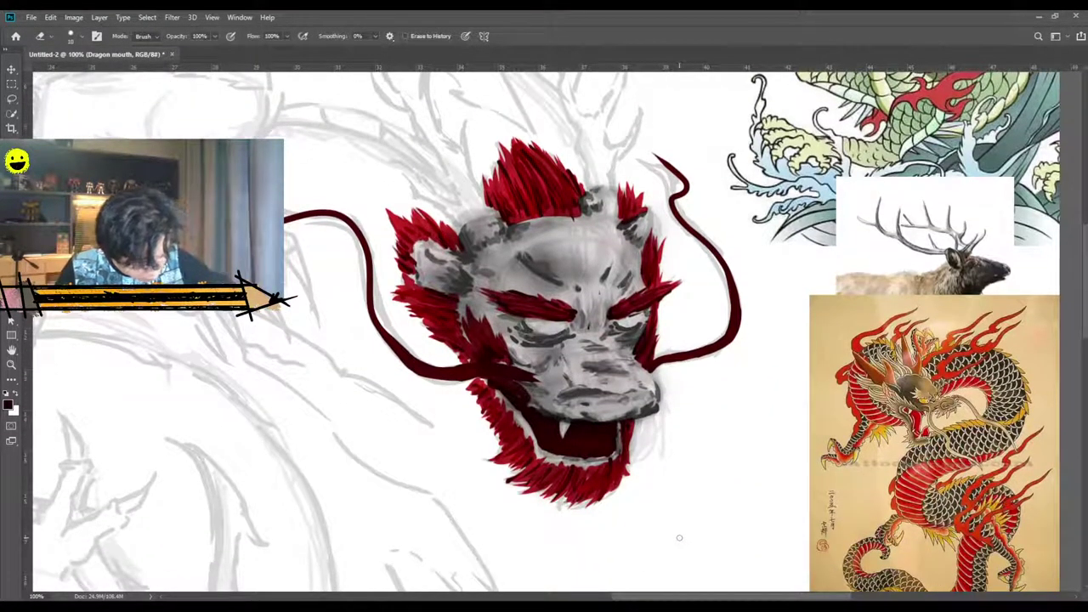
Paint over the fang with near-black at full opacity and blend dark red back into the mouth at 31% opacity.
{"action": "key", "text": "b"}
{"action": "left_click_drag", "start_coordinate": [560, 432], "coordinate": [558, 424]}
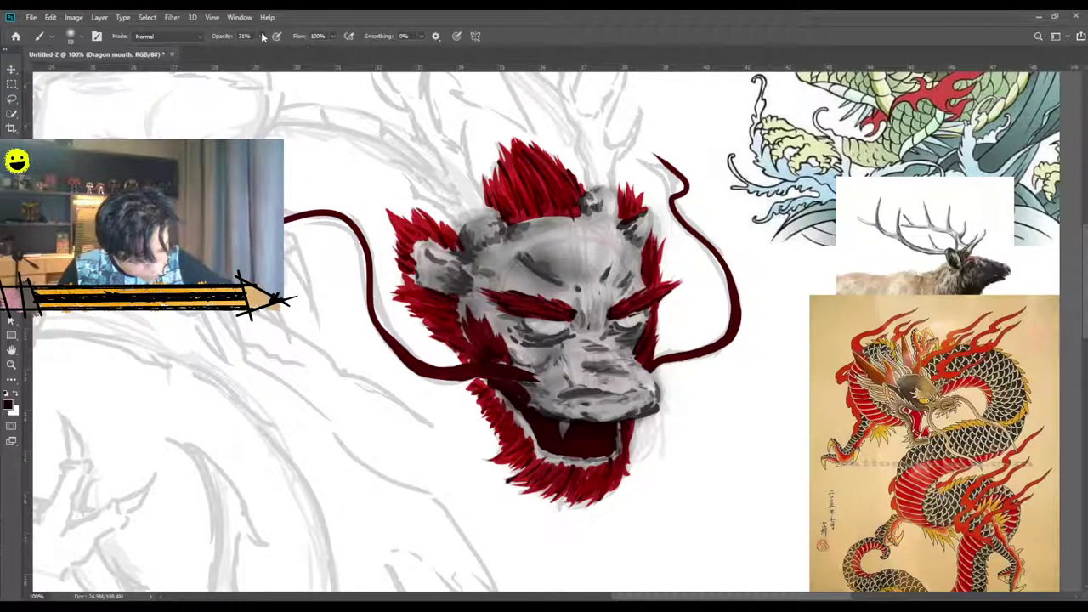
{"action": "mouse_move", "coordinate": [564, 434]}
{"action": "left_mouse_down"}
{"action": "mouse_move", "coordinate": [534, 427]}
{"action": "mouse_move", "coordinate": [646, 437]}
{"action": "mouse_move", "coordinate": [564, 434]}
{"action": "mouse_move", "coordinate": [543, 425]}
{"action": "mouse_move", "coordinate": [597, 426]}
{"action": "mouse_move", "coordinate": [522, 410]}
{"action": "left_mouse_up"}
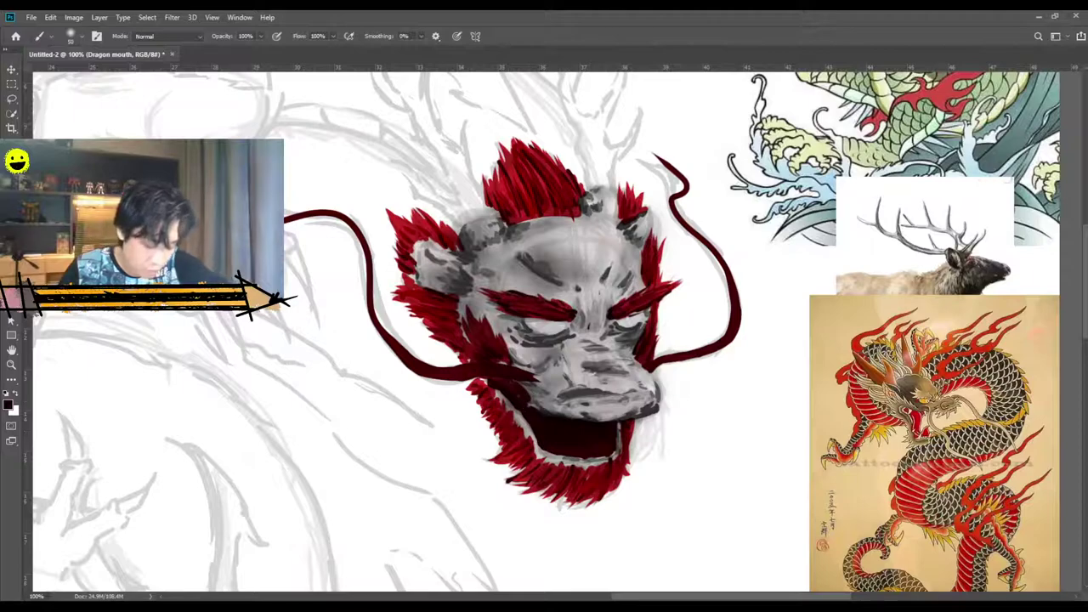
{"action": "left_click", "coordinate": [606, 428], "text": "alt"}
{"action": "left_click_drag", "start_coordinate": [604, 448], "coordinate": [547, 445]}
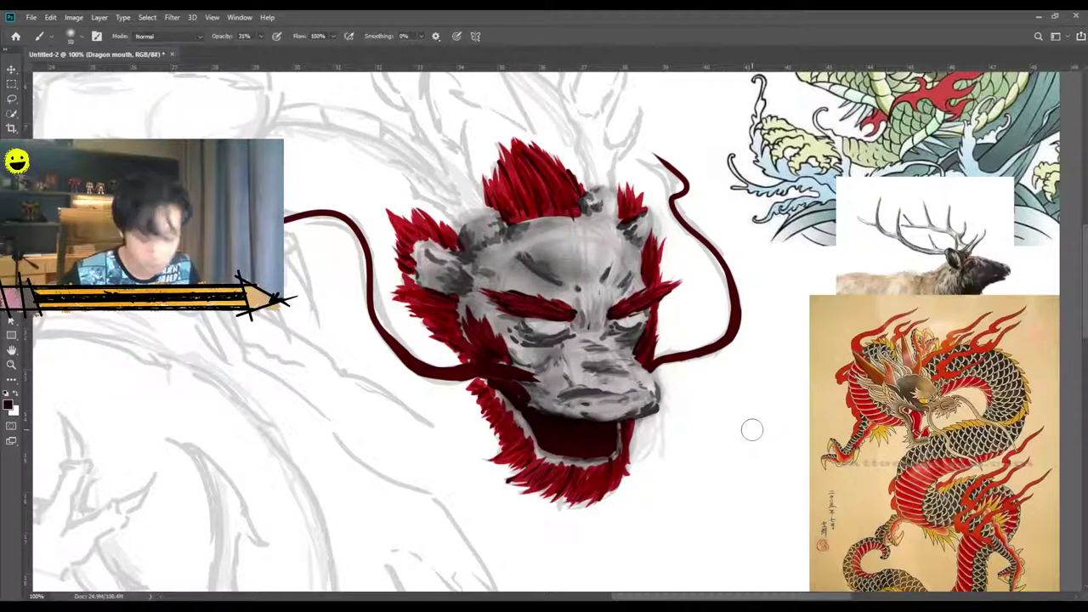
Paint a small bright red shape at the mouth's upper centre with a smaller hard brush.
{"action": "left_click", "coordinate": [1079, 141]}
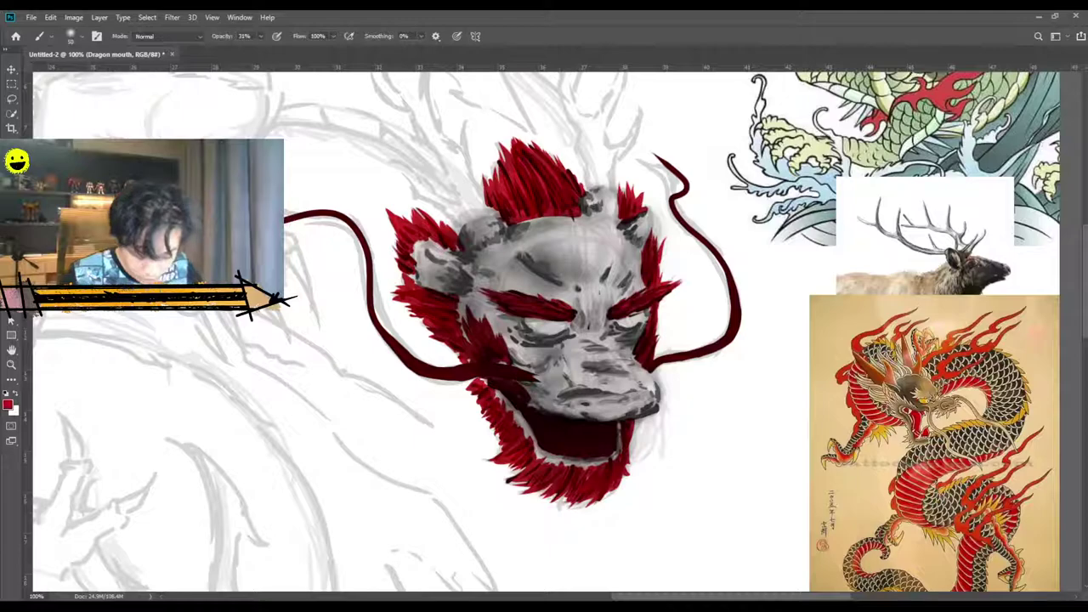
{"action": "right_click", "coordinate": [518, 373]}
{"action": "left_click", "coordinate": [558, 414]}
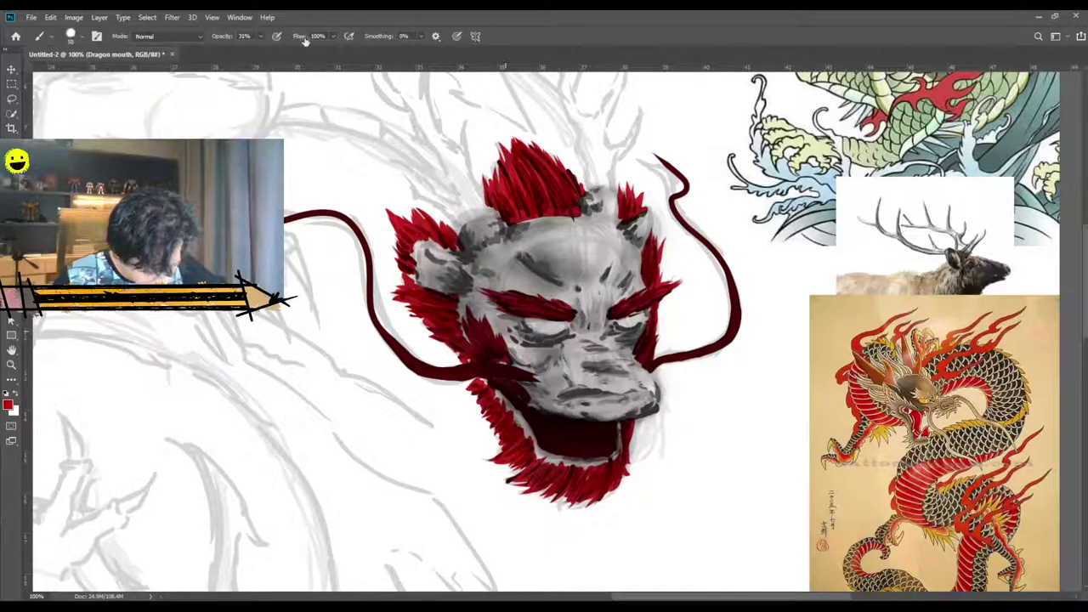
{"action": "key", "text": "6"}
{"action": "key", "text": "5"}
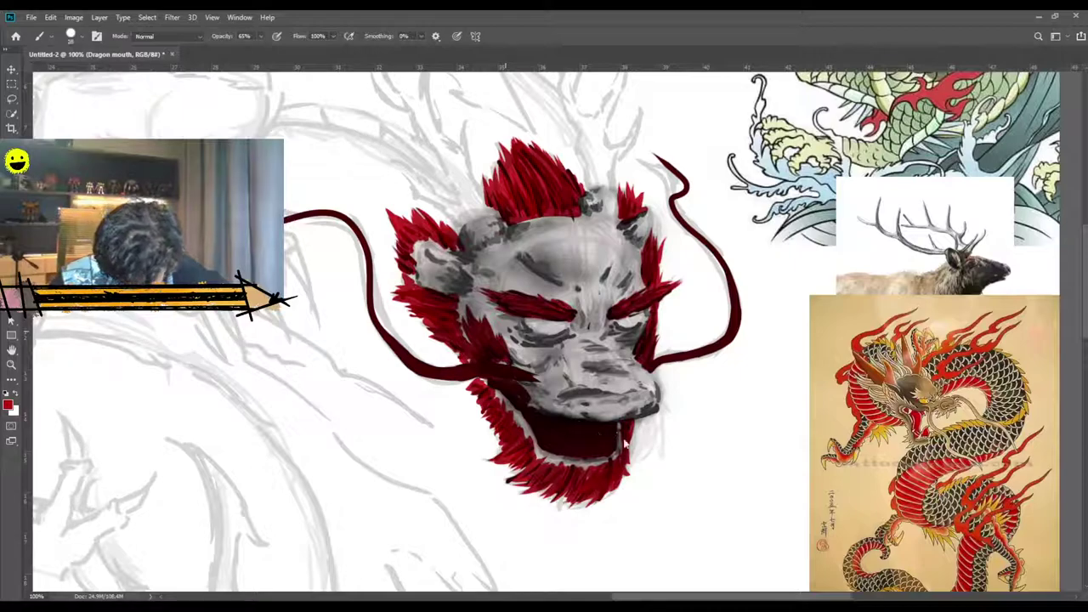
{"action": "key", "text": "bracketleft"}
{"action": "key", "text": "bracketleft"}
{"action": "key", "text": "bracketleft"}
{"action": "key", "text": "bracketleft"}
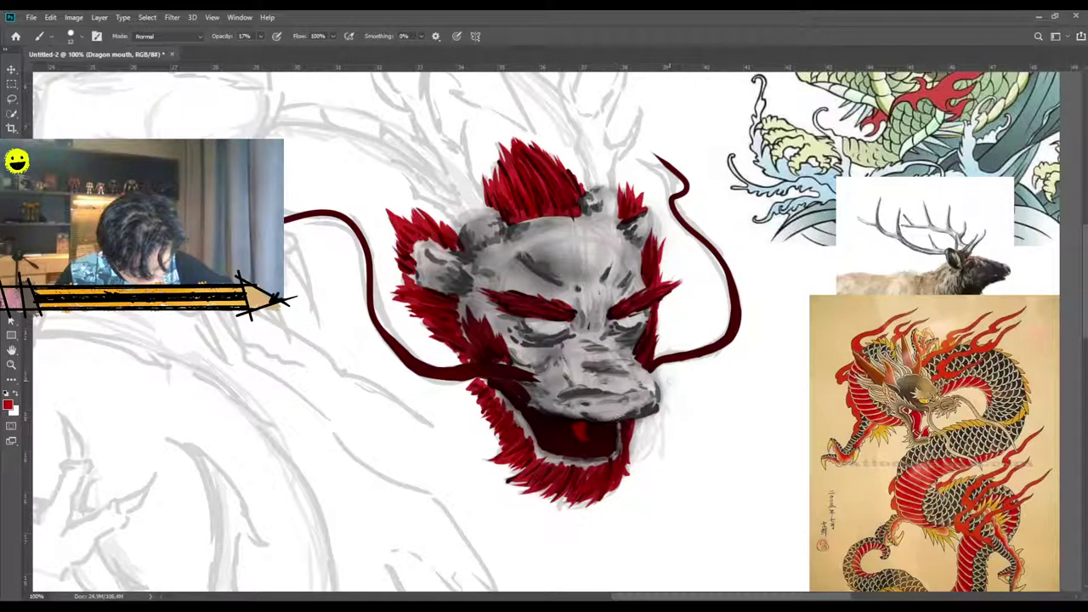
Glaze the grey snout, nose bridge, forehead, temple and cheek with faint dark red shading at 17% opacity.
{"action": "left_click", "coordinate": [1087, 195]}
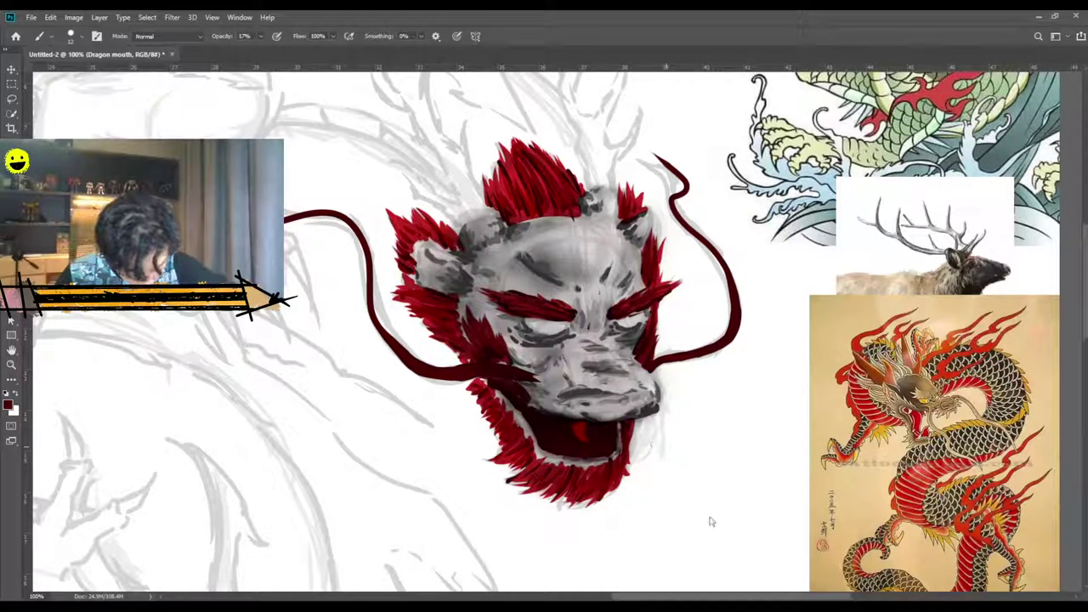
{"action": "left_click", "coordinate": [739, 448]}
{"action": "mouse_move", "coordinate": [655, 393]}
{"action": "left_mouse_down"}
{"action": "mouse_move", "coordinate": [633, 367]}
{"action": "mouse_move", "coordinate": [611, 384]}
{"action": "mouse_move", "coordinate": [575, 386]}
{"action": "mouse_move", "coordinate": [565, 367]}
{"action": "left_mouse_up"}
{"action": "mouse_move", "coordinate": [616, 337]}
{"action": "left_mouse_down"}
{"action": "mouse_move", "coordinate": [637, 333]}
{"action": "mouse_move", "coordinate": [621, 350]}
{"action": "mouse_move", "coordinate": [528, 344]}
{"action": "mouse_move", "coordinate": [521, 331]}
{"action": "mouse_move", "coordinate": [553, 332]}
{"action": "left_mouse_up"}
{"action": "mouse_move", "coordinate": [625, 272]}
{"action": "left_mouse_down"}
{"action": "mouse_move", "coordinate": [612, 302]}
{"action": "mouse_move", "coordinate": [629, 298]}
{"action": "left_mouse_up"}
{"action": "left_click_drag", "start_coordinate": [625, 232], "coordinate": [648, 197]}
{"action": "mouse_move", "coordinate": [429, 285]}
{"action": "left_mouse_down"}
{"action": "mouse_move", "coordinate": [478, 263]}
{"action": "mouse_move", "coordinate": [488, 240]}
{"action": "mouse_move", "coordinate": [458, 228]}
{"action": "mouse_move", "coordinate": [495, 282]}
{"action": "mouse_move", "coordinate": [500, 315]}
{"action": "mouse_move", "coordinate": [472, 281]}
{"action": "mouse_move", "coordinate": [548, 272]}
{"action": "mouse_move", "coordinate": [515, 294]}
{"action": "mouse_move", "coordinate": [510, 223]}
{"action": "mouse_move", "coordinate": [563, 256]}
{"action": "mouse_move", "coordinate": [480, 255]}
{"action": "mouse_move", "coordinate": [477, 217]}
{"action": "mouse_move", "coordinate": [610, 204]}
{"action": "mouse_move", "coordinate": [617, 240]}
{"action": "left_mouse_up"}
{"action": "mouse_move", "coordinate": [602, 342]}
{"action": "left_mouse_down"}
{"action": "mouse_move", "coordinate": [596, 317]}
{"action": "mouse_move", "coordinate": [518, 341]}
{"action": "mouse_move", "coordinate": [530, 380]}
{"action": "mouse_move", "coordinate": [592, 318]}
{"action": "mouse_move", "coordinate": [586, 326]}
{"action": "mouse_move", "coordinate": [569, 316]}
{"action": "mouse_move", "coordinate": [591, 320]}
{"action": "mouse_move", "coordinate": [591, 310]}
{"action": "mouse_move", "coordinate": [557, 366]}
{"action": "mouse_move", "coordinate": [521, 390]}
{"action": "mouse_move", "coordinate": [614, 411]}
{"action": "mouse_move", "coordinate": [566, 414]}
{"action": "mouse_move", "coordinate": [528, 400]}
{"action": "mouse_move", "coordinate": [630, 410]}
{"action": "mouse_move", "coordinate": [621, 418]}
{"action": "mouse_move", "coordinate": [532, 401]}
{"action": "mouse_move", "coordinate": [516, 366]}
{"action": "left_mouse_up"}
Darken the lower lip along the left jaw with a near-black soft brush at 17% opacity.
{"action": "key", "text": "["}
{"action": "key", "text": "["}
{"action": "key", "text": "["}
{"action": "left_click", "coordinate": [1078, 241]}
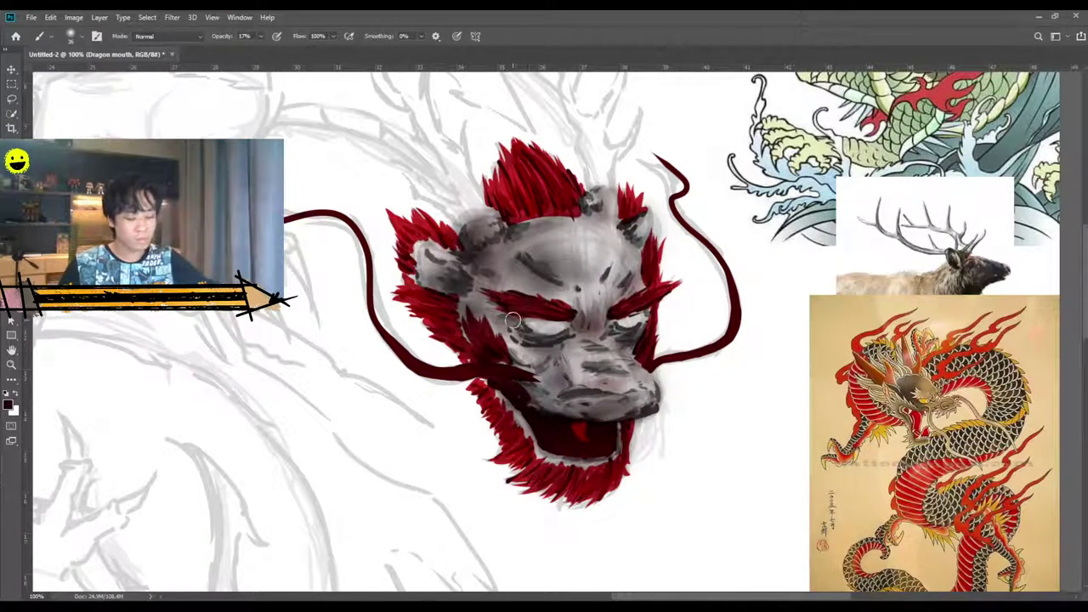
{"action": "mouse_move", "coordinate": [513, 425]}
{"action": "left_mouse_down"}
{"action": "mouse_move", "coordinate": [483, 384]}
{"action": "mouse_move", "coordinate": [558, 457]}
{"action": "left_mouse_up"}
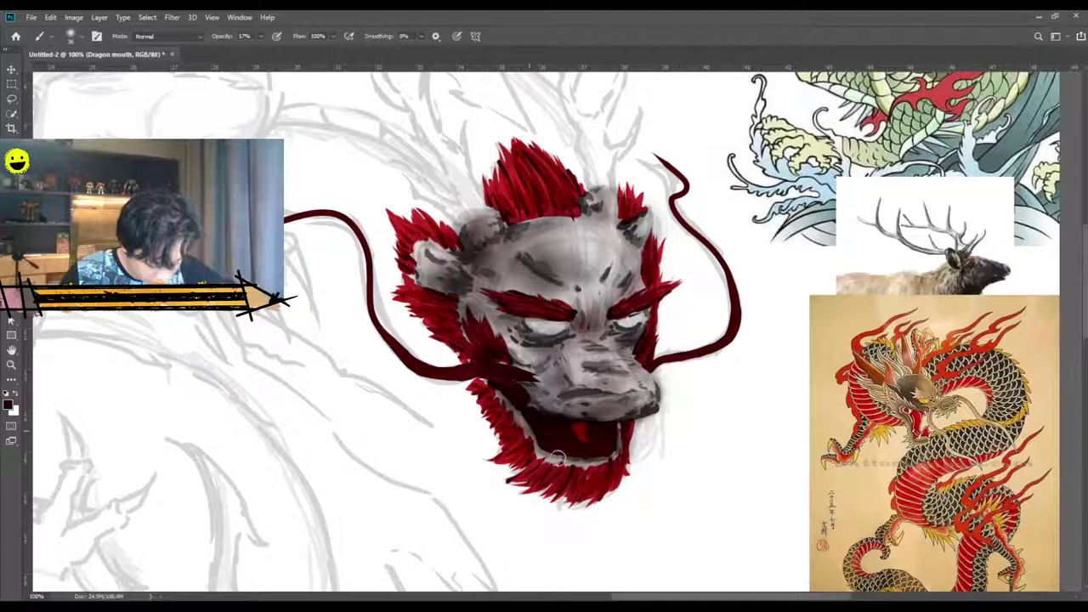
Add a new layer named Dragon teeth for the teeth inside the dragon's mouth.
{"action": "scroll", "coordinate": [548, 430], "scroll_direction": "down", "scroll_amount": 2}
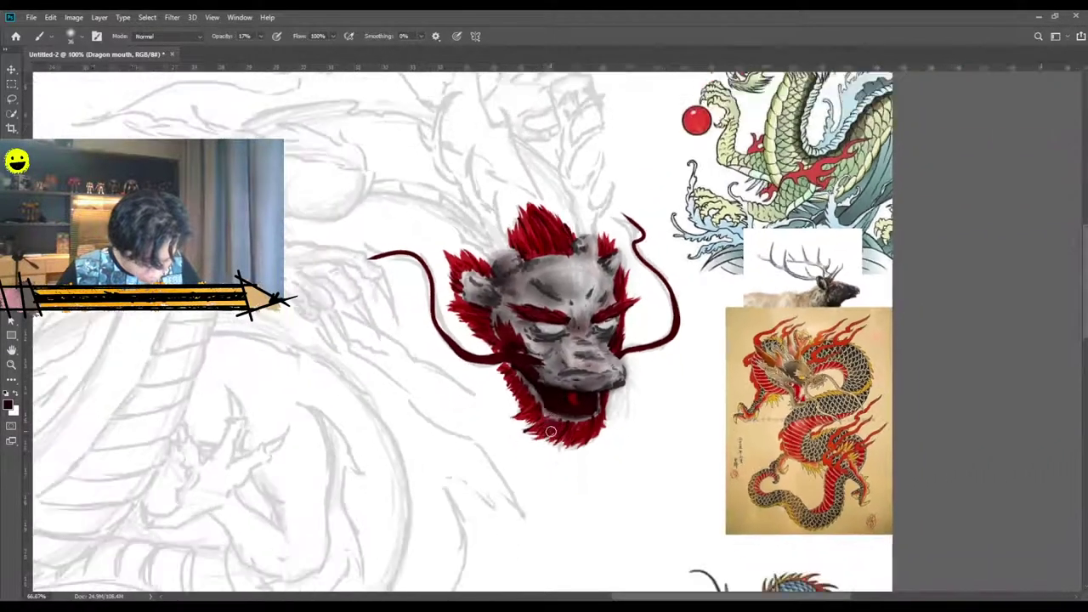
{"action": "scroll", "coordinate": [551, 431], "scroll_direction": "down", "scroll_amount": 4}
{"action": "key", "text": "ctrl+plus"}
{"action": "key", "text": "ctrl+plus"}
{"action": "key", "text": "ctrl+plus"}
{"action": "key", "text": "ctrl+plus"}
{"action": "scroll", "coordinate": [708, 456], "scroll_direction": "up", "scroll_amount": 3}
{"action": "left_click_drag", "start_coordinate": [639, 598], "coordinate": [746, 598]}
{"action": "scroll", "coordinate": [714, 535], "scroll_direction": "up", "scroll_amount": 3}
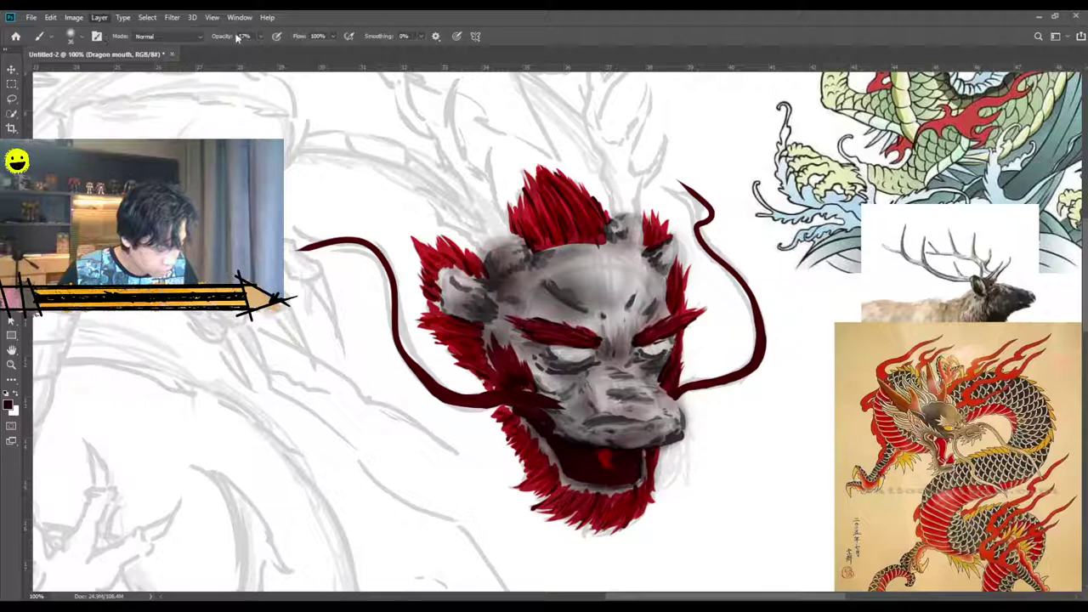
{"action": "left_click", "coordinate": [331, 53]}
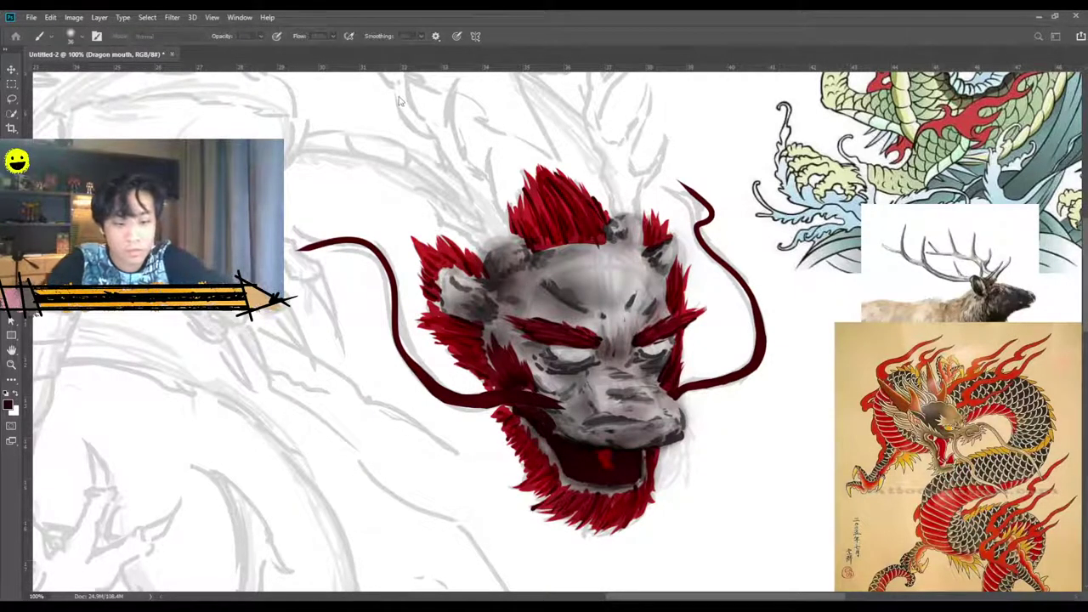
{"action": "key", "text": "Return"}
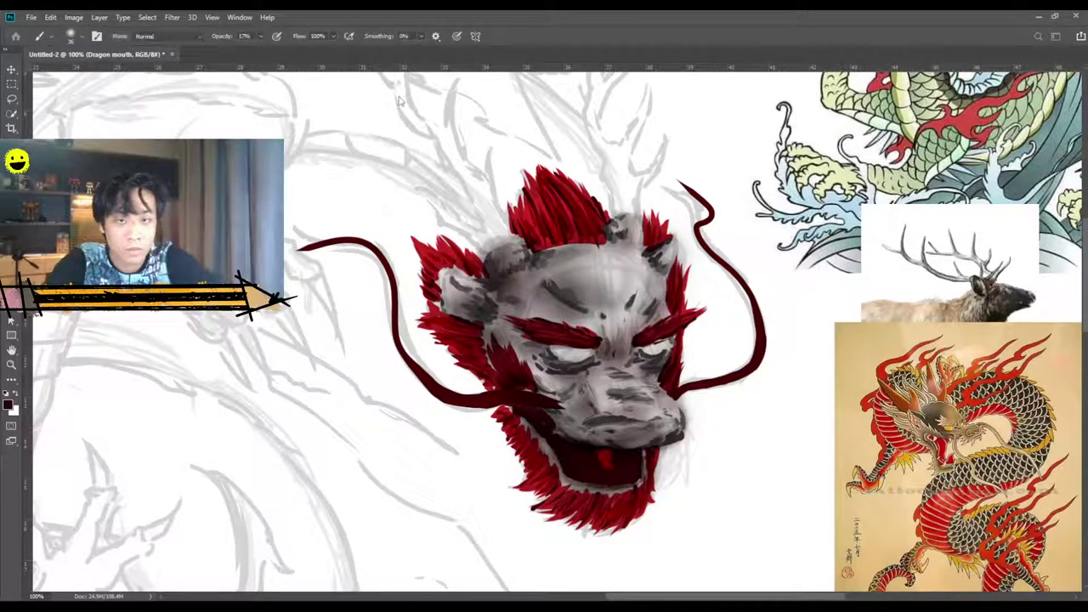
Paint a pale pointed fang hanging from the upper lip at the mouth's left, using a small hard brush at 100% opacity.
{"action": "left_click", "coordinate": [573, 352], "text": "alt"}
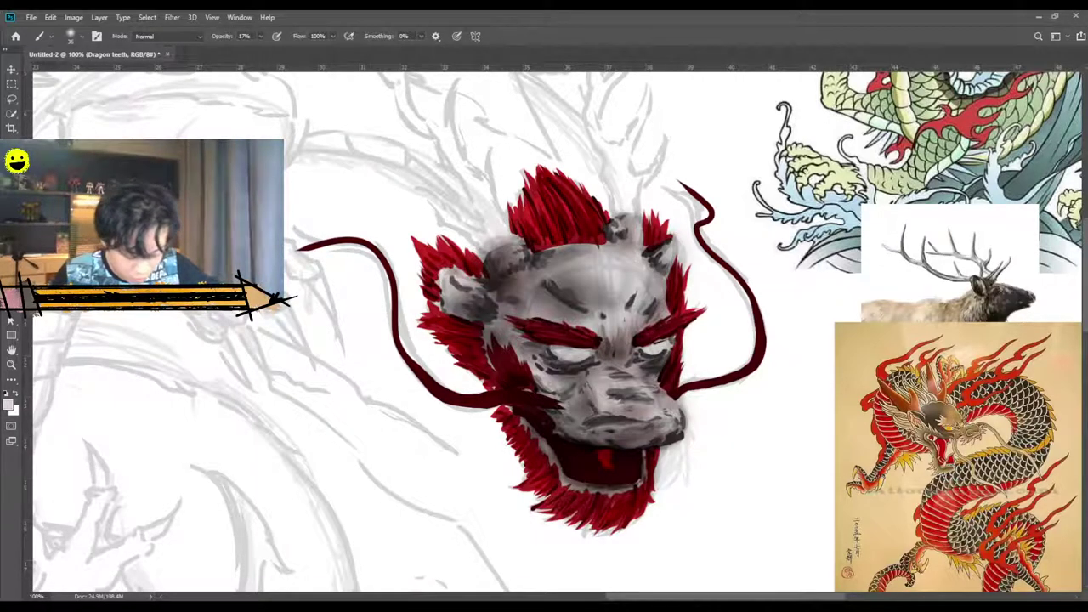
{"action": "left_click_drag", "start_coordinate": [794, 457], "coordinate": [622, 466]}
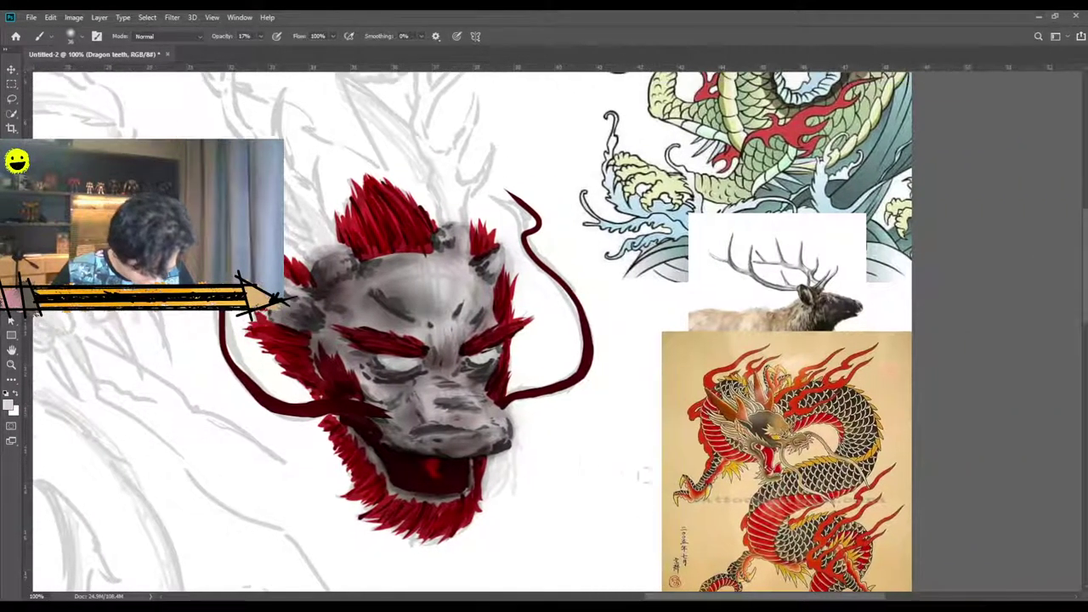
{"action": "scroll", "coordinate": [622, 466], "scroll_direction": "up", "scroll_amount": 4}
{"action": "scroll", "coordinate": [651, 467], "scroll_direction": "down", "scroll_amount": 5}
{"action": "scroll", "coordinate": [629, 463], "scroll_direction": "up", "scroll_amount": 4}
{"action": "scroll", "coordinate": [628, 461], "scroll_direction": "down", "scroll_amount": 3}
{"action": "left_click", "coordinate": [260, 36]}
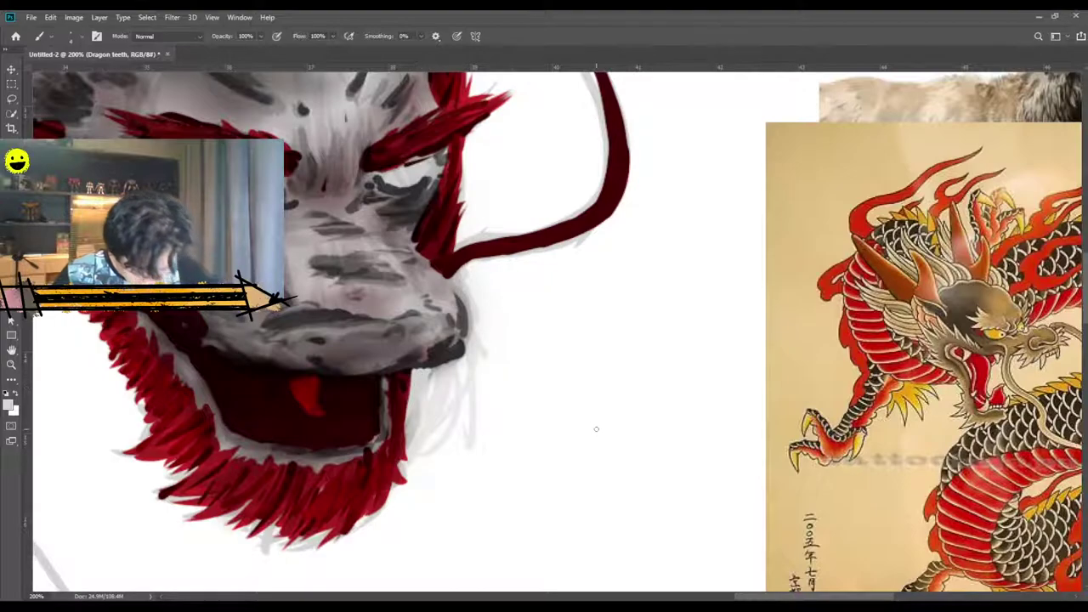
{"action": "key", "text": "ctrl+minus"}
{"action": "key", "text": "ctrl+plus"}
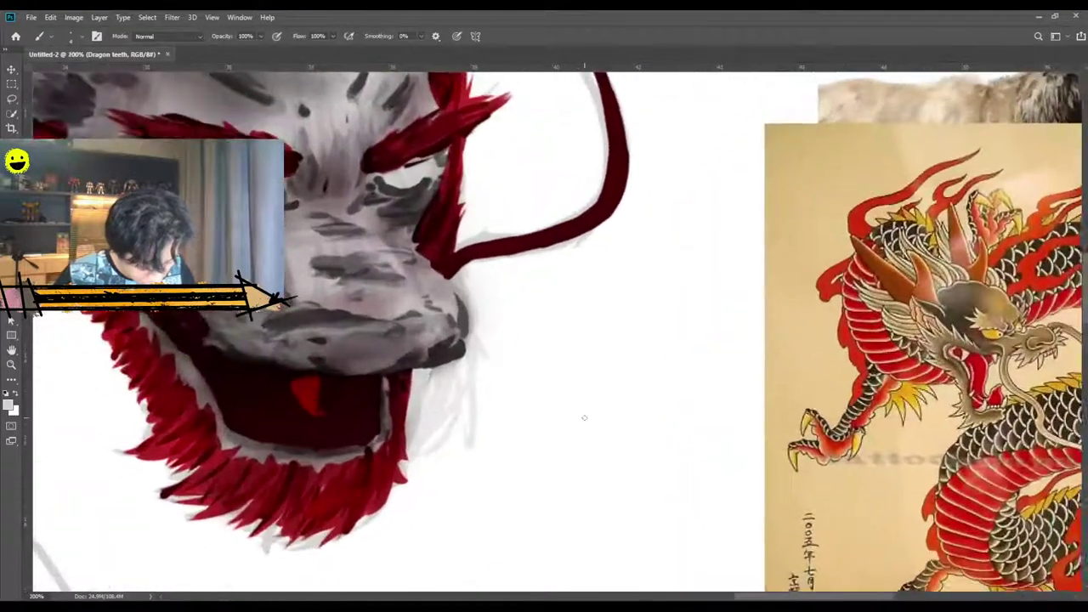
{"action": "key", "text": "ctrl+minus"}
{"action": "key", "text": "ctrl+minus"}
{"action": "key", "text": "ctrl+minus"}
{"action": "key", "text": "ctrl+minus"}
{"action": "key", "text": "ctrl+minus"}
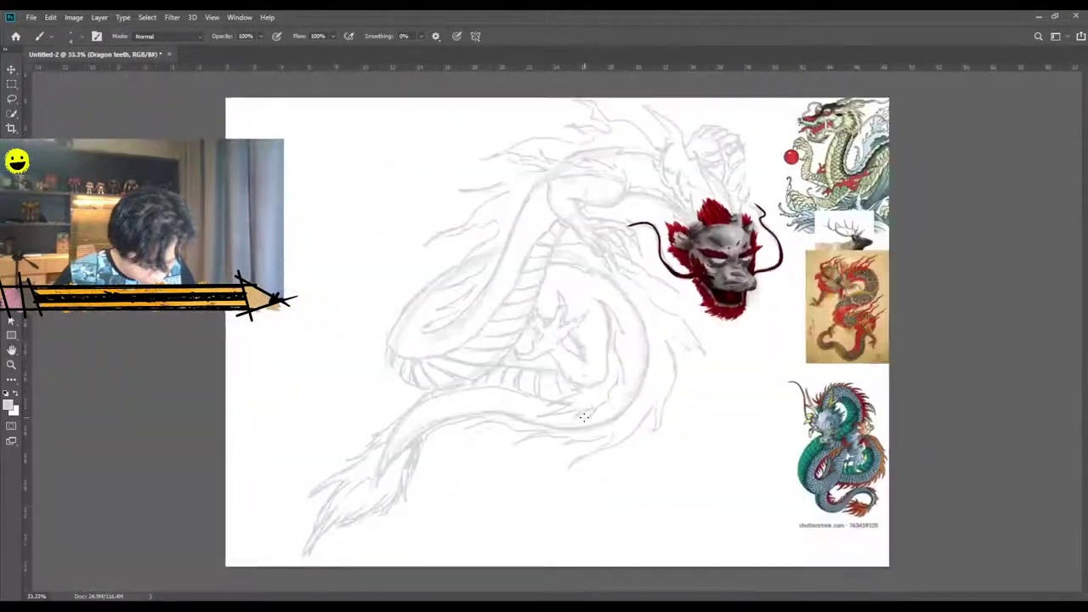
{"action": "key", "text": "ctrl+plus"}
{"action": "key", "text": "ctrl+plus"}
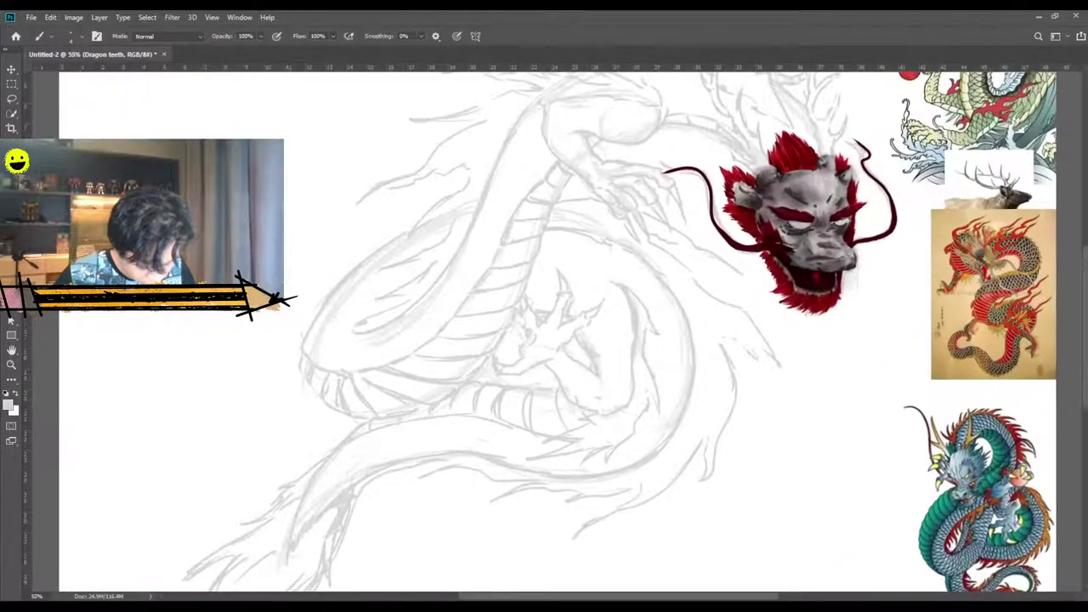
{"action": "left_click_drag", "start_coordinate": [676, 597], "coordinate": [756, 597]}
{"action": "scroll", "coordinate": [412, 332], "scroll_direction": "up", "scroll_amount": 3}
{"action": "key", "text": "ctrl+plus"}
{"action": "key", "text": "ctrl+plus"}
{"action": "key", "text": "ctrl+plus"}
{"action": "key", "text": "ctrl+plus"}
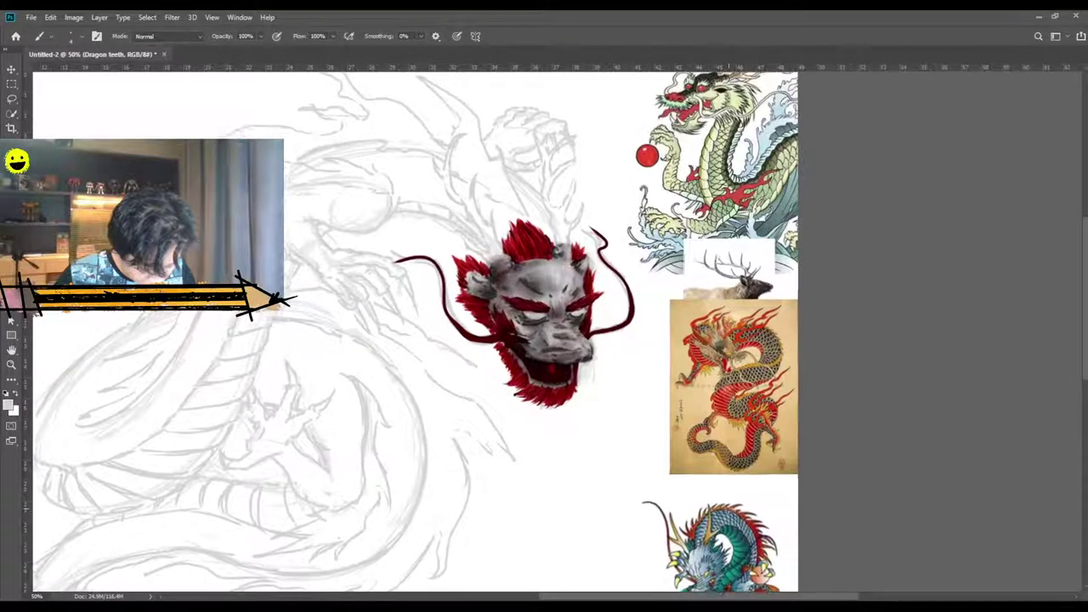
{"action": "scroll", "coordinate": [685, 494], "scroll_direction": "down", "scroll_amount": 2}
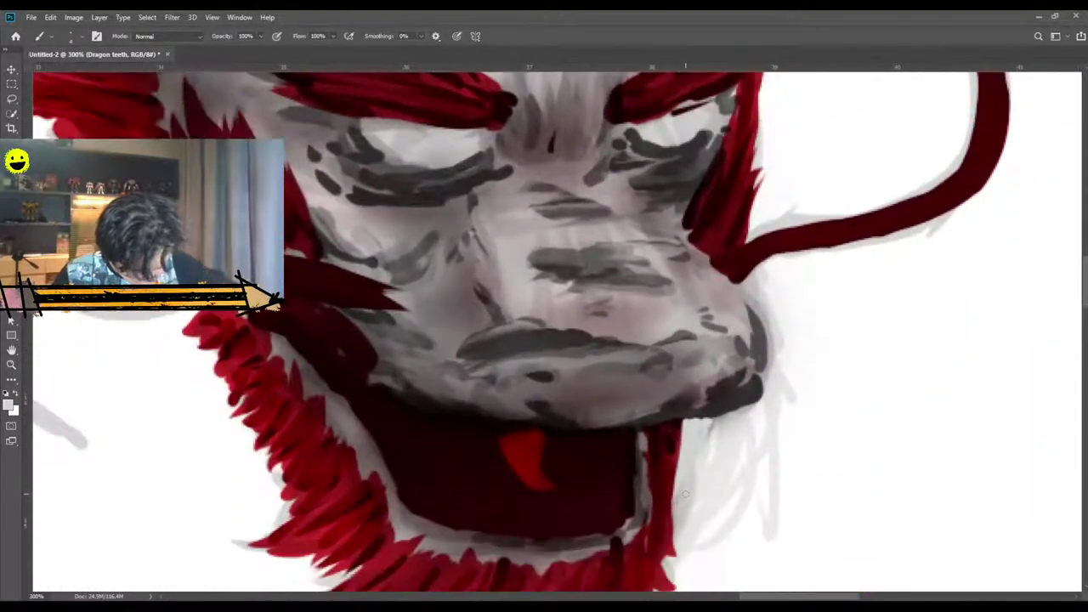
{"action": "left_click_drag", "start_coordinate": [462, 432], "coordinate": [457, 476]}
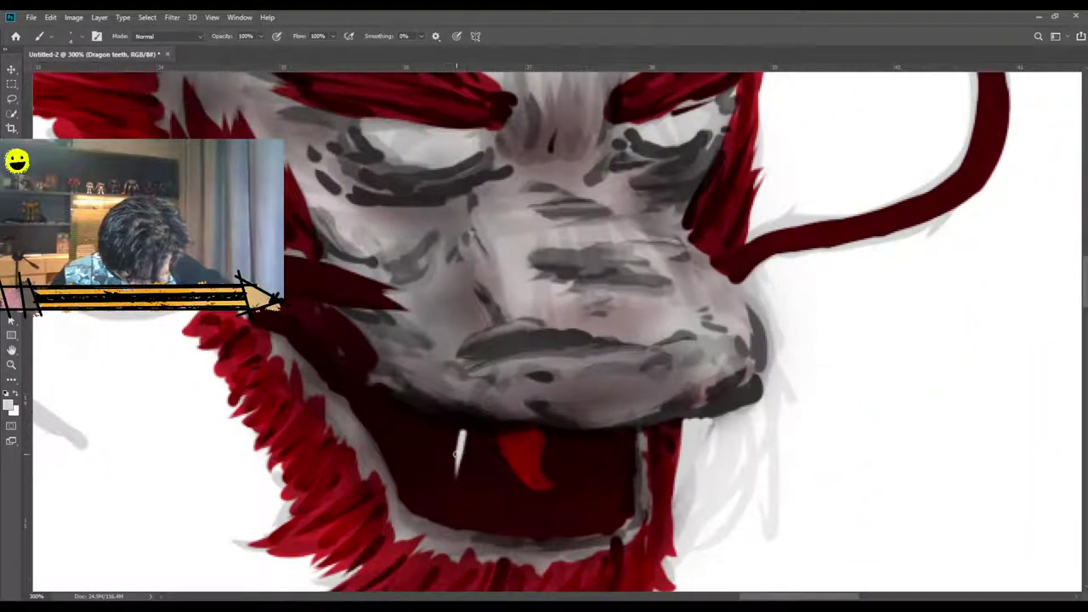
{"action": "mouse_move", "coordinate": [462, 433]}
{"action": "left_mouse_down"}
{"action": "mouse_move", "coordinate": [457, 497]}
{"action": "mouse_move", "coordinate": [448, 432]}
{"action": "left_mouse_up"}
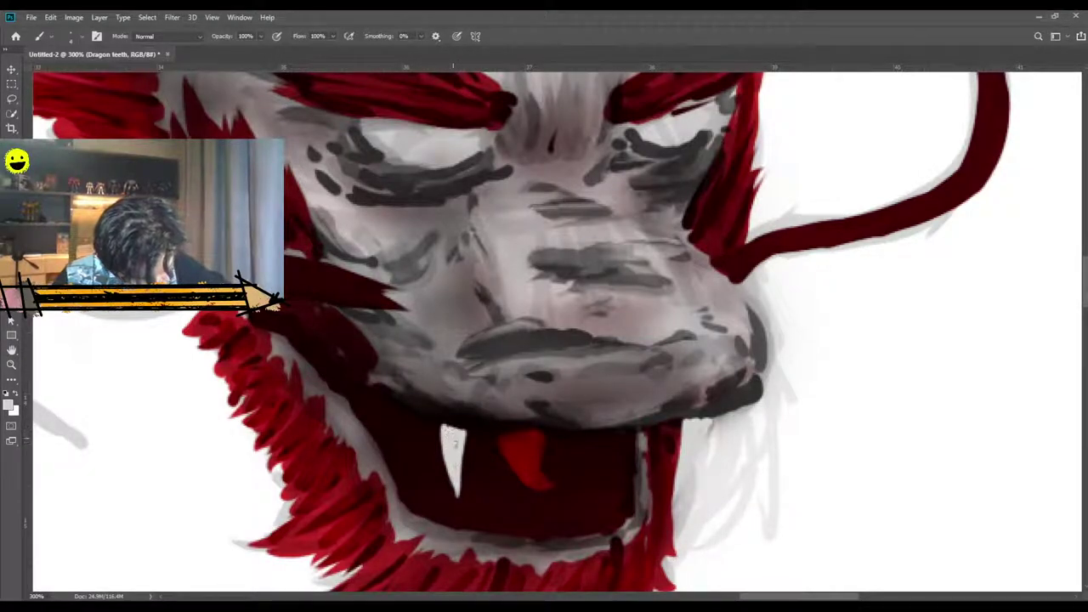
Paint two large pale teeth on the lower jaw, one at the right corner and one below the left fang.
{"action": "scroll", "coordinate": [460, 426], "scroll_direction": "down", "scroll_amount": 2}
{"action": "mouse_move", "coordinate": [608, 488]}
{"action": "left_mouse_down"}
{"action": "mouse_move", "coordinate": [644, 442]}
{"action": "mouse_move", "coordinate": [626, 483]}
{"action": "mouse_move", "coordinate": [616, 480]}
{"action": "left_mouse_up"}
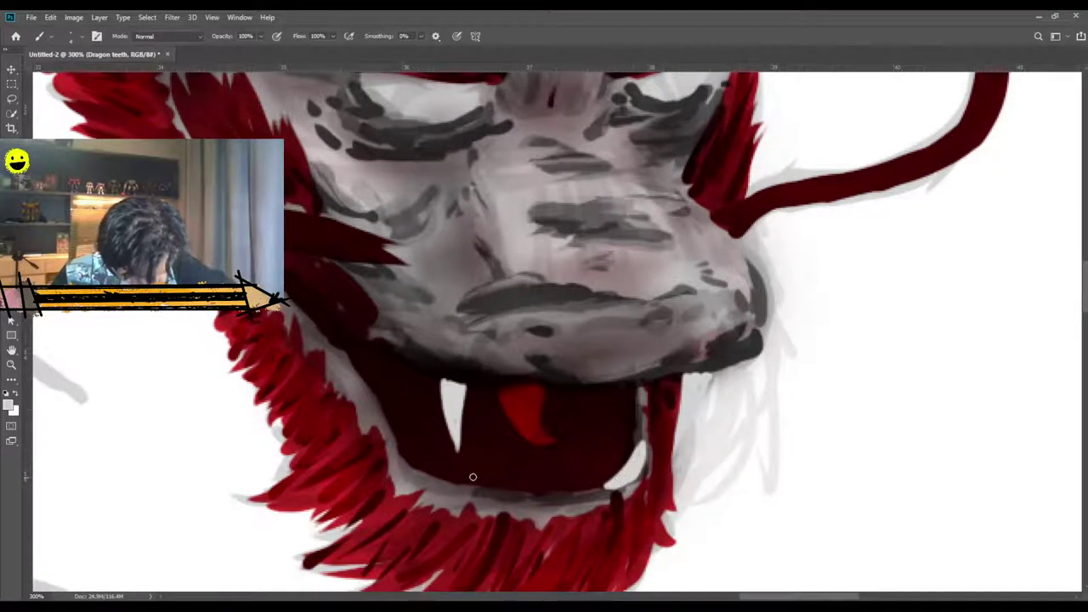
{"action": "mouse_move", "coordinate": [488, 486]}
{"action": "left_mouse_down"}
{"action": "mouse_move", "coordinate": [444, 478]}
{"action": "mouse_move", "coordinate": [480, 473]}
{"action": "left_mouse_up"}
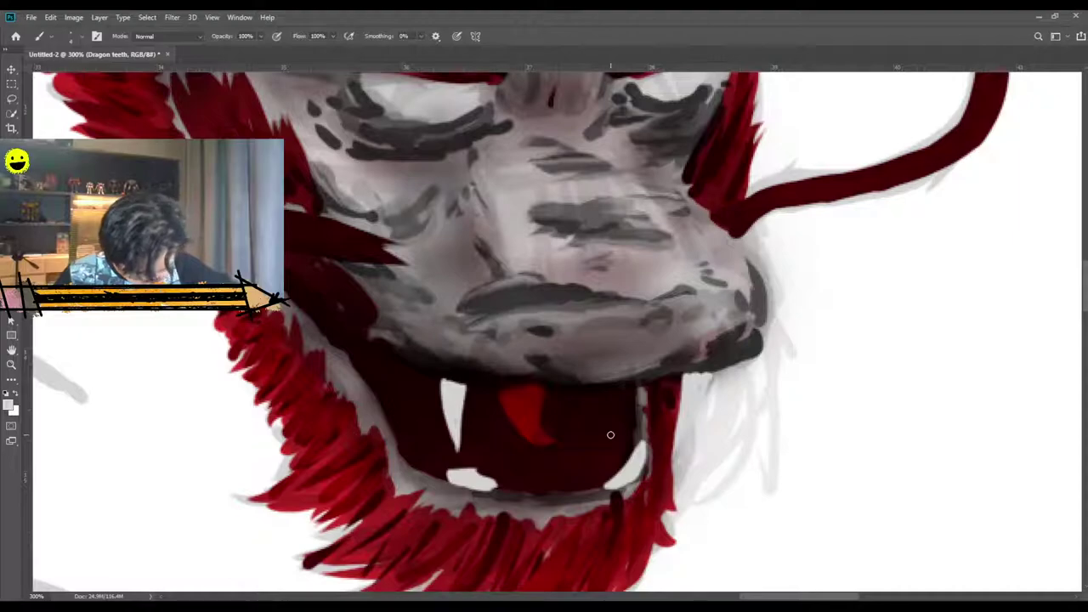
Paint a greyish fang outside the mouth's right edge beneath the snout tip, layering sampled light grey over it.
{"action": "scroll", "coordinate": [611, 434], "scroll_direction": "up", "scroll_amount": 1}
{"action": "left_click", "coordinate": [723, 384], "text": "alt"}
{"action": "left_click_drag", "start_coordinate": [702, 406], "coordinate": [691, 451]}
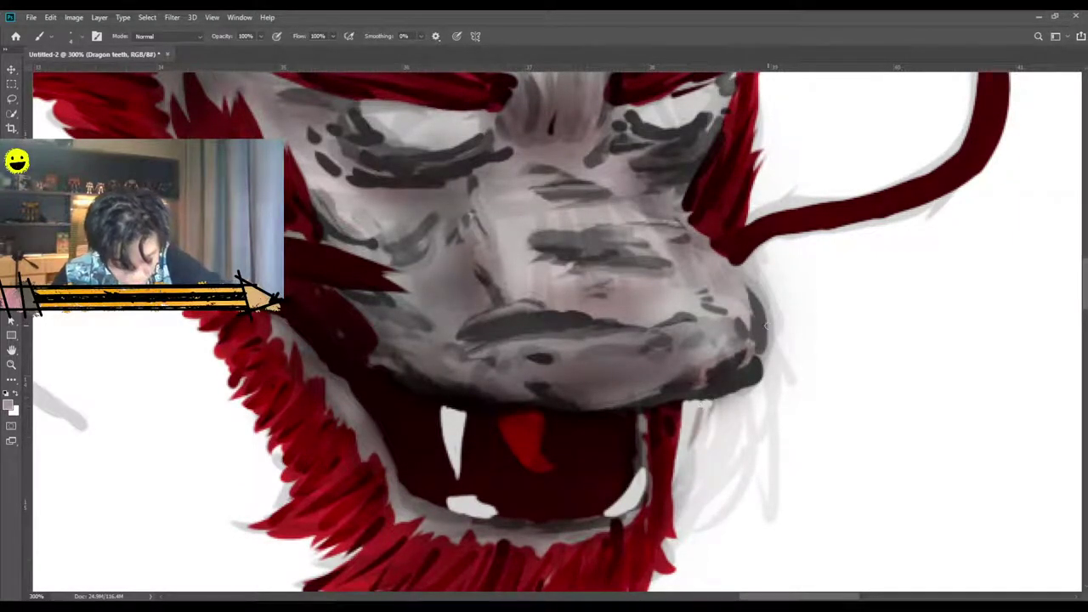
{"action": "mouse_move", "coordinate": [693, 401]}
{"action": "left_mouse_down"}
{"action": "mouse_move", "coordinate": [691, 450]}
{"action": "mouse_move", "coordinate": [712, 402]}
{"action": "mouse_move", "coordinate": [691, 447]}
{"action": "left_mouse_up"}
{"action": "left_click", "coordinate": [970, 117], "text": "alt"}
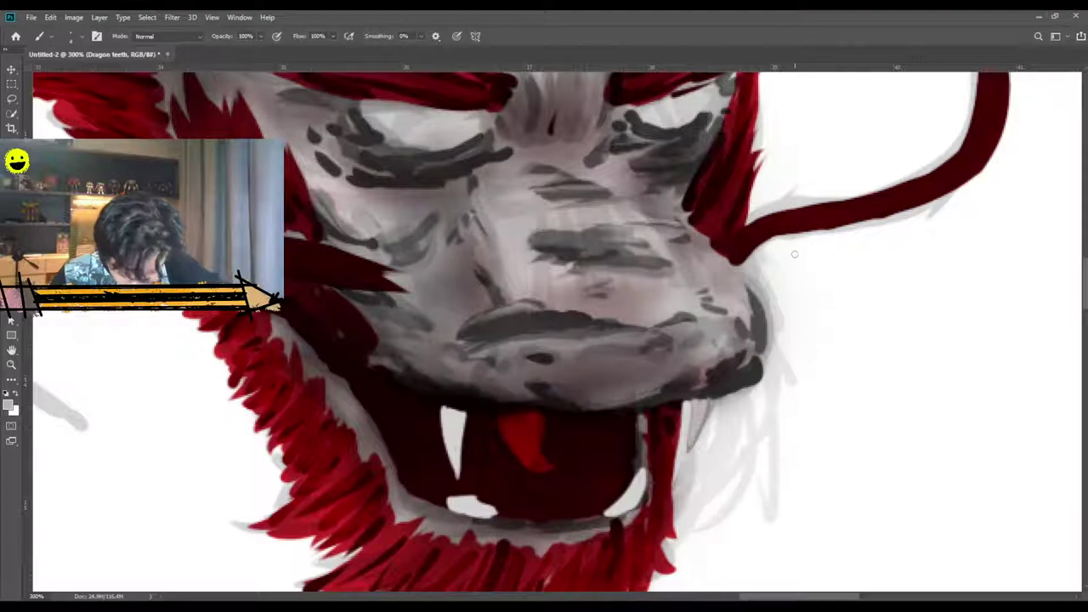
{"action": "left_click_drag", "start_coordinate": [699, 401], "coordinate": [689, 451]}
{"action": "left_click_drag", "start_coordinate": [706, 400], "coordinate": [690, 440]}
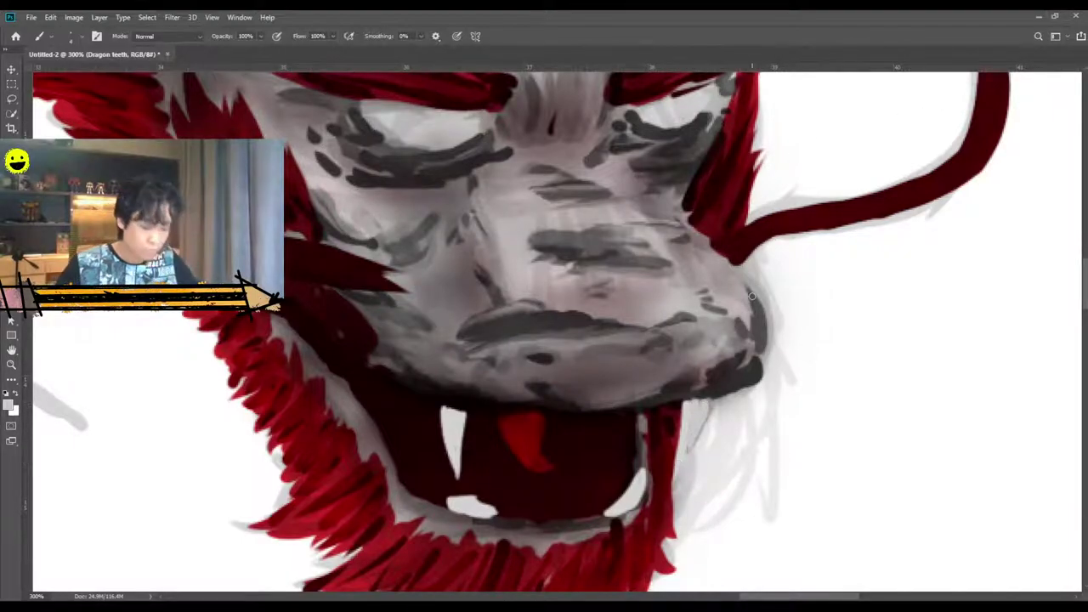
Shade the upper-left fang and the two large lower teeth with grey strokes.
{"action": "key", "text": "ctrl+minus"}
{"action": "key", "text": "ctrl+minus"}
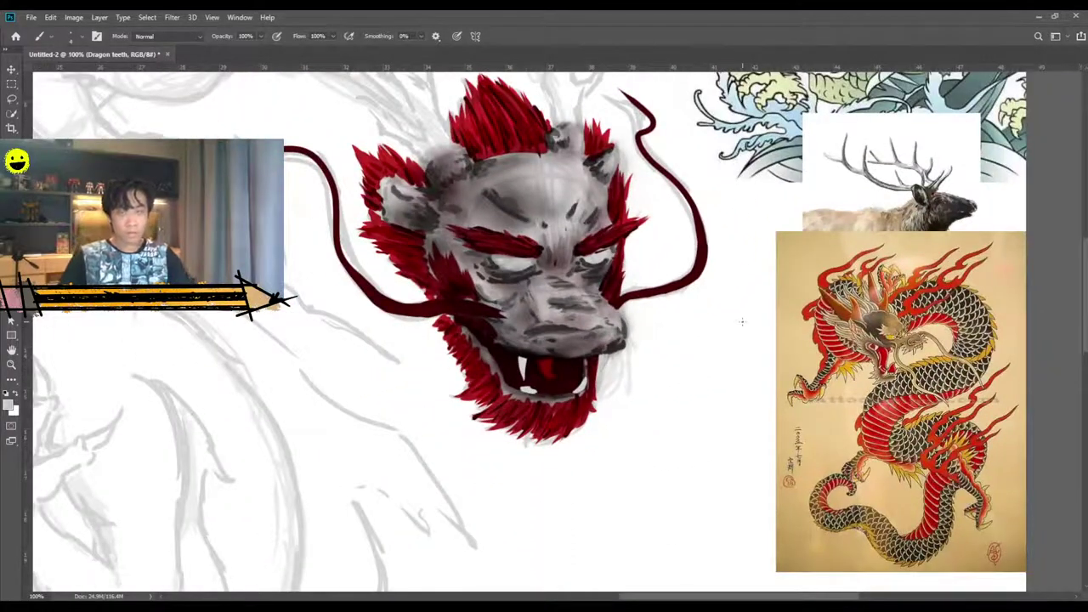
{"action": "key", "text": "ctrl+minus"}
{"action": "key", "text": "ctrl+minus"}
{"action": "key", "text": "ctrl+plus"}
{"action": "key", "text": "ctrl+plus"}
{"action": "key", "text": "ctrl+plus"}
{"action": "key", "text": "ctrl+plus"}
{"action": "key", "text": "ctrl+plus"}
{"action": "key", "text": "ctrl+plus"}
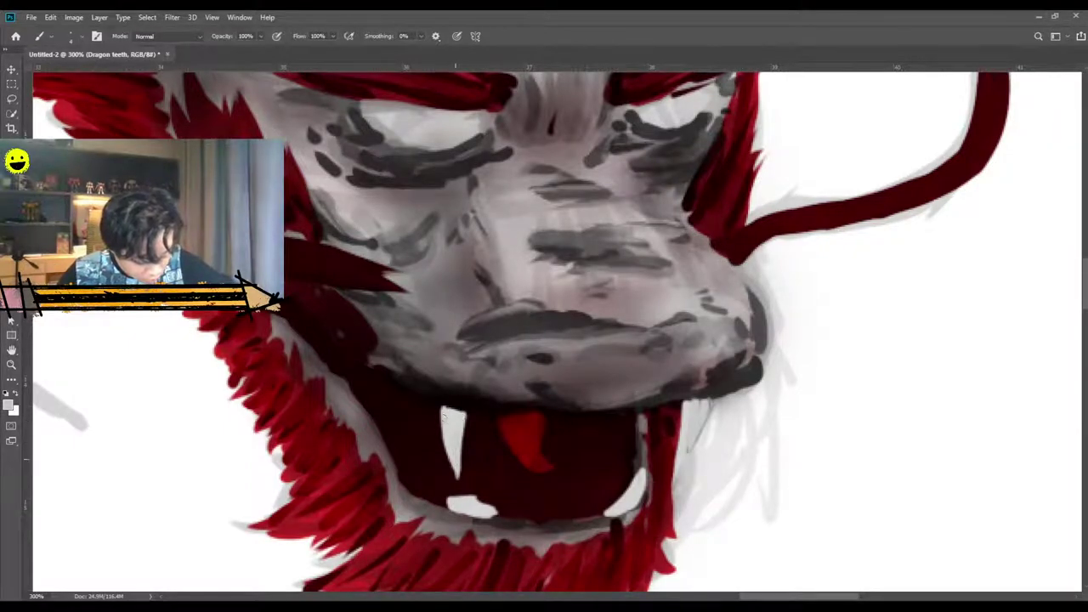
{"action": "mouse_move", "coordinate": [464, 417]}
{"action": "left_mouse_down"}
{"action": "mouse_move", "coordinate": [460, 439]}
{"action": "mouse_move", "coordinate": [441, 409]}
{"action": "left_mouse_up"}
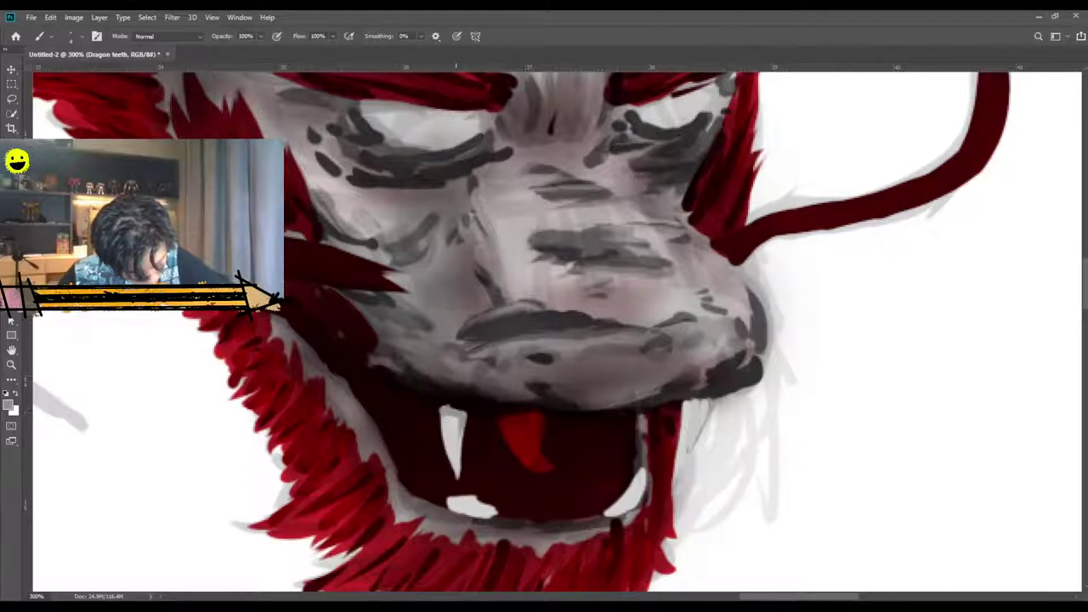
{"action": "left_click_drag", "start_coordinate": [453, 505], "coordinate": [470, 507]}
{"action": "mouse_move", "coordinate": [640, 471]}
{"action": "left_mouse_down"}
{"action": "mouse_move", "coordinate": [607, 514]}
{"action": "mouse_move", "coordinate": [629, 508]}
{"action": "left_mouse_up"}
Paint a row of small near-white pointed teeth along the upper lip between the two fangs.
{"action": "left_click", "coordinate": [973, 111], "text": "alt"}
{"action": "left_click", "coordinate": [953, 99], "text": "alt"}
{"action": "left_click", "coordinate": [961, 93], "text": "alt"}
{"action": "left_click", "coordinate": [959, 77], "text": "alt"}
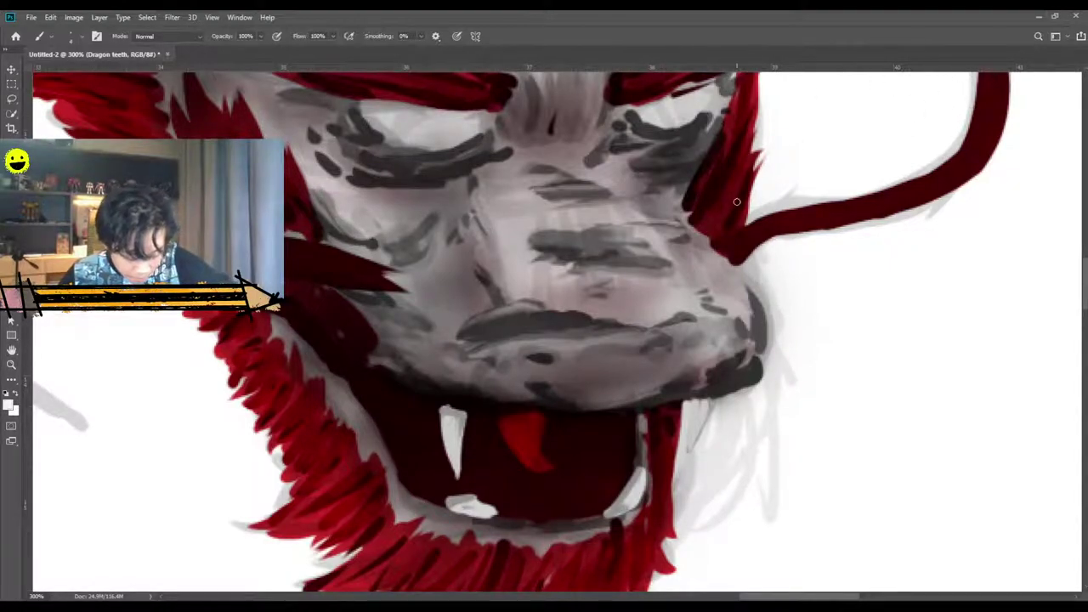
{"action": "mouse_move", "coordinate": [684, 405]}
{"action": "left_mouse_down"}
{"action": "mouse_move", "coordinate": [622, 415]}
{"action": "mouse_move", "coordinate": [677, 404]}
{"action": "mouse_move", "coordinate": [612, 428]}
{"action": "mouse_move", "coordinate": [583, 420]}
{"action": "mouse_move", "coordinate": [570, 432]}
{"action": "mouse_move", "coordinate": [565, 421]}
{"action": "mouse_move", "coordinate": [586, 424]}
{"action": "mouse_move", "coordinate": [584, 437]}
{"action": "mouse_move", "coordinate": [544, 440]}
{"action": "left_mouse_up"}
{"action": "mouse_move", "coordinate": [549, 423]}
{"action": "left_mouse_down"}
{"action": "mouse_move", "coordinate": [545, 438]}
{"action": "mouse_move", "coordinate": [524, 420]}
{"action": "mouse_move", "coordinate": [529, 438]}
{"action": "mouse_move", "coordinate": [522, 418]}
{"action": "mouse_move", "coordinate": [527, 428]}
{"action": "mouse_move", "coordinate": [507, 417]}
{"action": "mouse_move", "coordinate": [517, 414]}
{"action": "mouse_move", "coordinate": [512, 435]}
{"action": "mouse_move", "coordinate": [499, 417]}
{"action": "mouse_move", "coordinate": [505, 430]}
{"action": "mouse_move", "coordinate": [469, 416]}
{"action": "mouse_move", "coordinate": [485, 430]}
{"action": "left_mouse_up"}
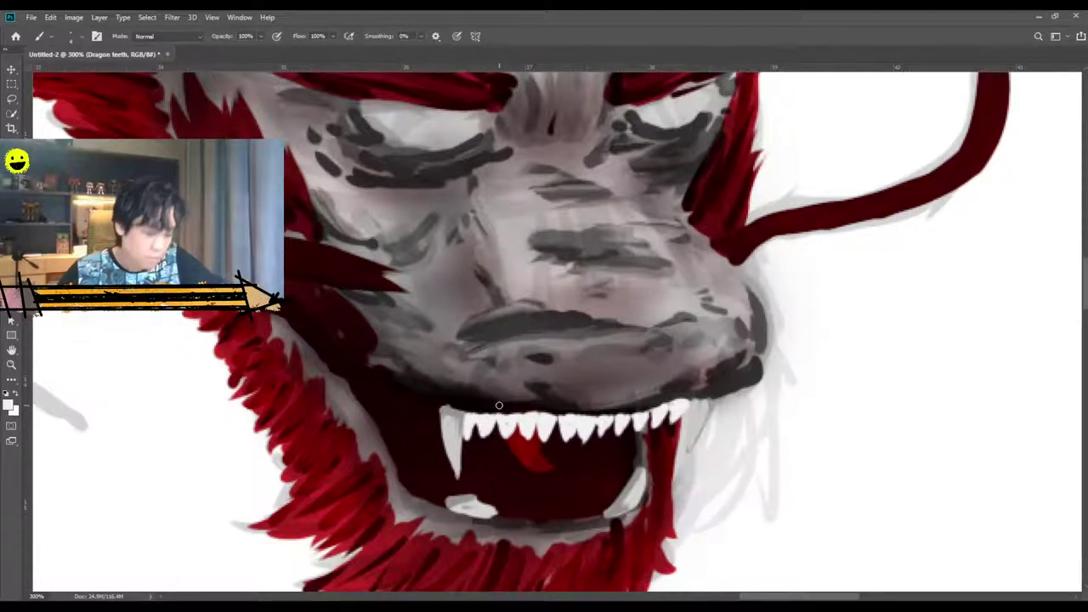
Line the lower jaw and both mouth sides with small near-white teeth, adding a few upper teeth left of the fang.
{"action": "left_click_drag", "start_coordinate": [488, 517], "coordinate": [601, 513]}
{"action": "left_click_drag", "start_coordinate": [637, 467], "coordinate": [639, 442]}
{"action": "mouse_move", "coordinate": [446, 510]}
{"action": "left_mouse_down"}
{"action": "mouse_move", "coordinate": [403, 469]}
{"action": "mouse_move", "coordinate": [405, 483]}
{"action": "mouse_move", "coordinate": [387, 419]}
{"action": "mouse_move", "coordinate": [381, 427]}
{"action": "mouse_move", "coordinate": [354, 395]}
{"action": "left_mouse_up"}
{"action": "mouse_move", "coordinate": [435, 412]}
{"action": "left_mouse_down"}
{"action": "mouse_move", "coordinate": [404, 391]}
{"action": "mouse_move", "coordinate": [413, 399]}
{"action": "left_mouse_up"}
{"action": "key", "text": "ctrl+minus"}
{"action": "key", "text": "ctrl+minus"}
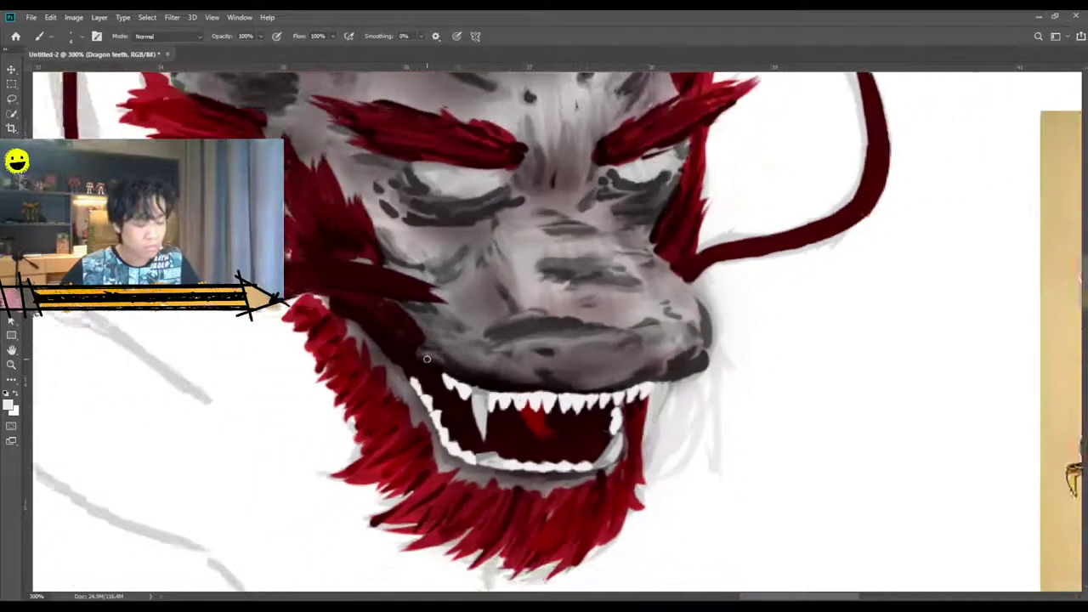
Reshape the large lower-left tooth into a point and shade it with grey.
{"action": "key", "text": "ctrl+plus"}
{"action": "key", "text": "ctrl+plus"}
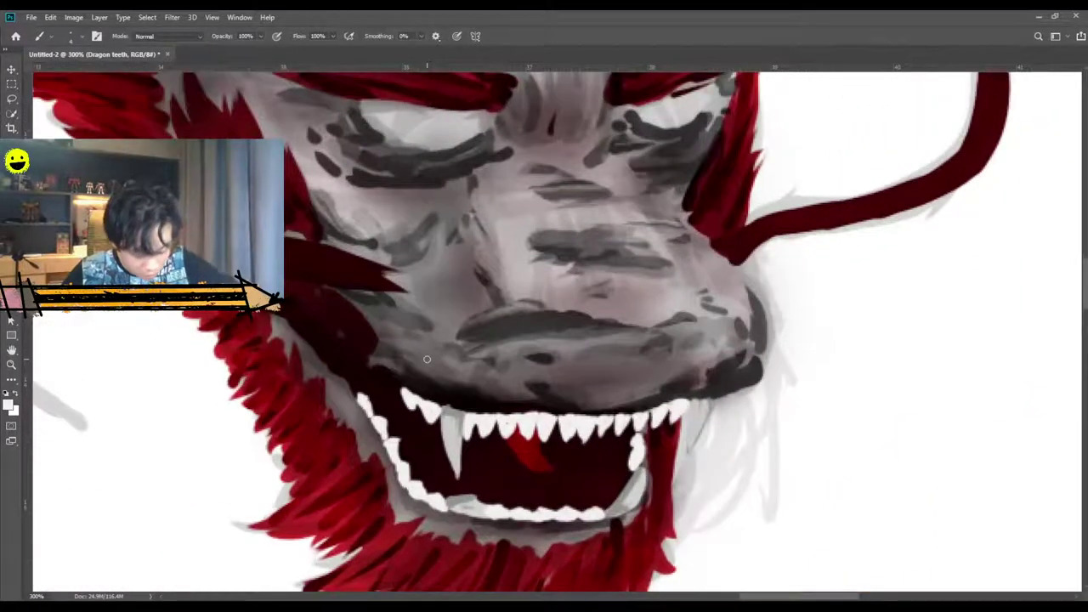
{"action": "key", "text": "ctrl+plus"}
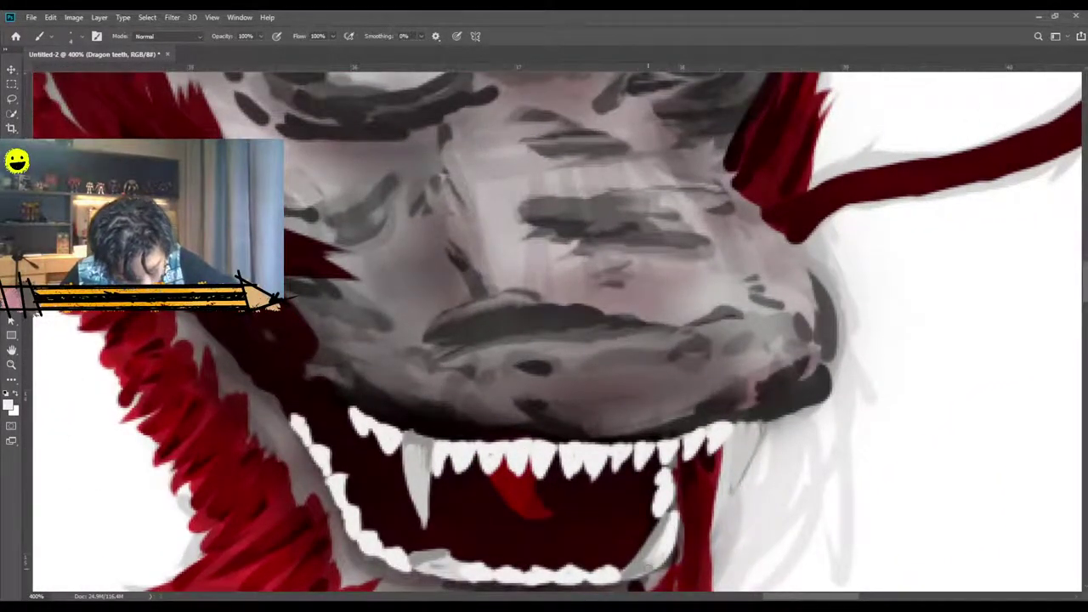
{"action": "scroll", "coordinate": [639, 538], "scroll_direction": "down", "scroll_amount": 2}
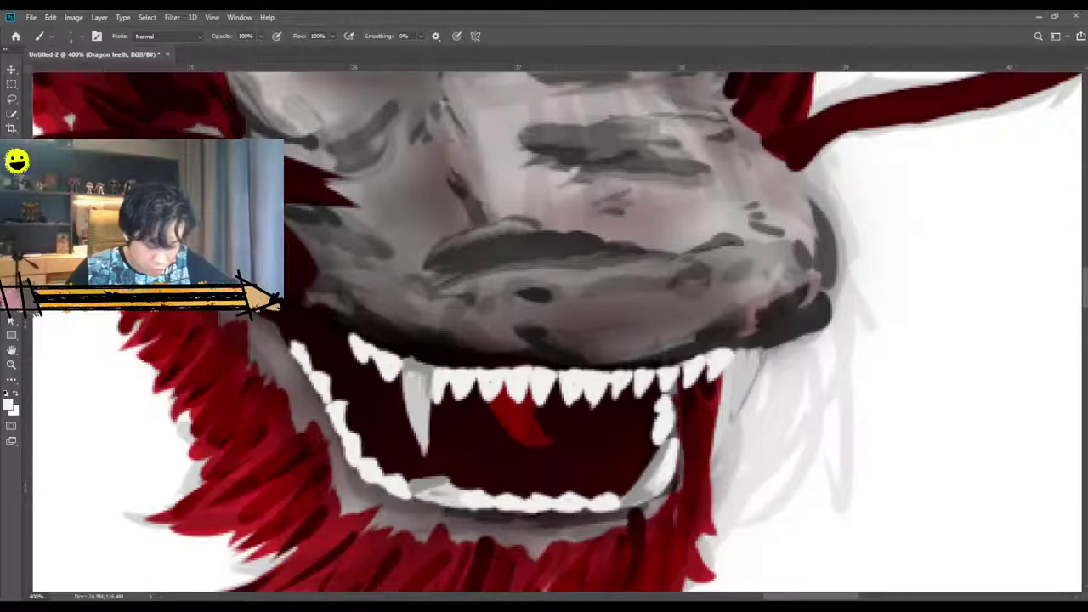
{"action": "left_click_drag", "start_coordinate": [789, 598], "coordinate": [776, 597]}
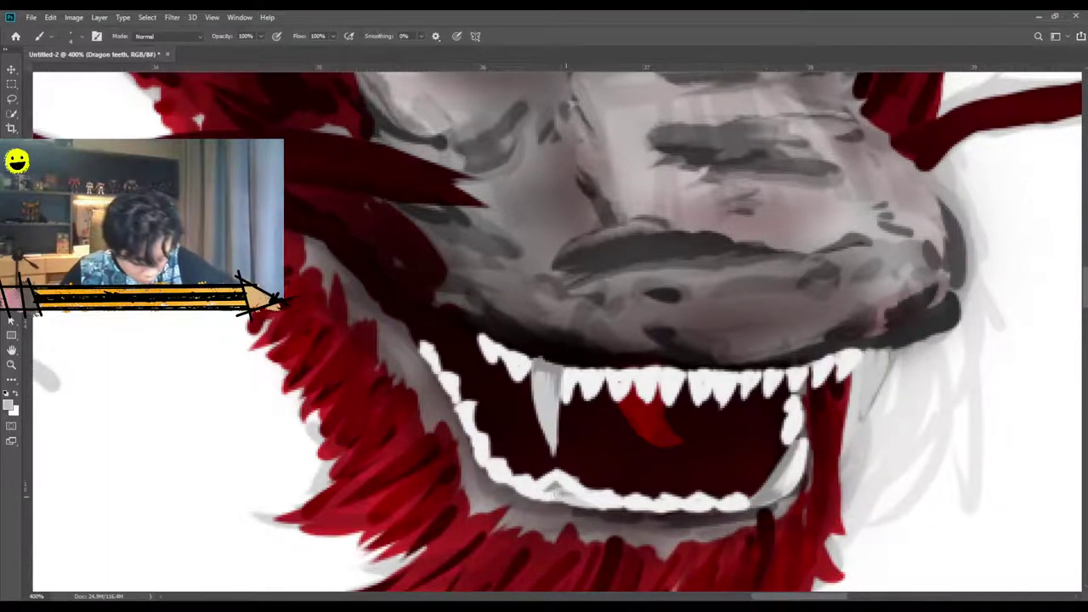
{"action": "mouse_move", "coordinate": [534, 496]}
{"action": "left_mouse_down"}
{"action": "mouse_move", "coordinate": [550, 480]}
{"action": "mouse_move", "coordinate": [551, 495]}
{"action": "mouse_move", "coordinate": [582, 502]}
{"action": "mouse_move", "coordinate": [549, 508]}
{"action": "mouse_move", "coordinate": [575, 507]}
{"action": "mouse_move", "coordinate": [529, 494]}
{"action": "left_mouse_up"}
{"action": "left_click", "coordinate": [955, 136]}
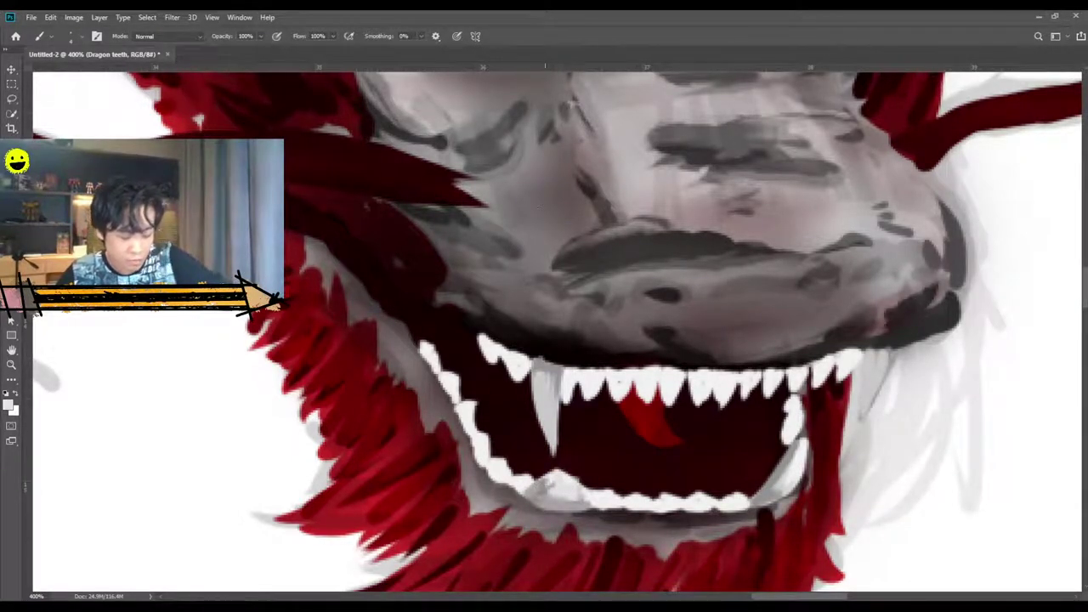
Extend the upper and lower rows of small near-white teeth back to the mouth's left corner.
{"action": "mouse_move", "coordinate": [472, 334]}
{"action": "left_mouse_down"}
{"action": "mouse_move", "coordinate": [468, 346]}
{"action": "mouse_move", "coordinate": [455, 322]}
{"action": "mouse_move", "coordinate": [472, 335]}
{"action": "mouse_move", "coordinate": [438, 328]}
{"action": "mouse_move", "coordinate": [429, 313]}
{"action": "mouse_move", "coordinate": [439, 308]}
{"action": "mouse_move", "coordinate": [417, 316]}
{"action": "mouse_move", "coordinate": [390, 285]}
{"action": "left_mouse_up"}
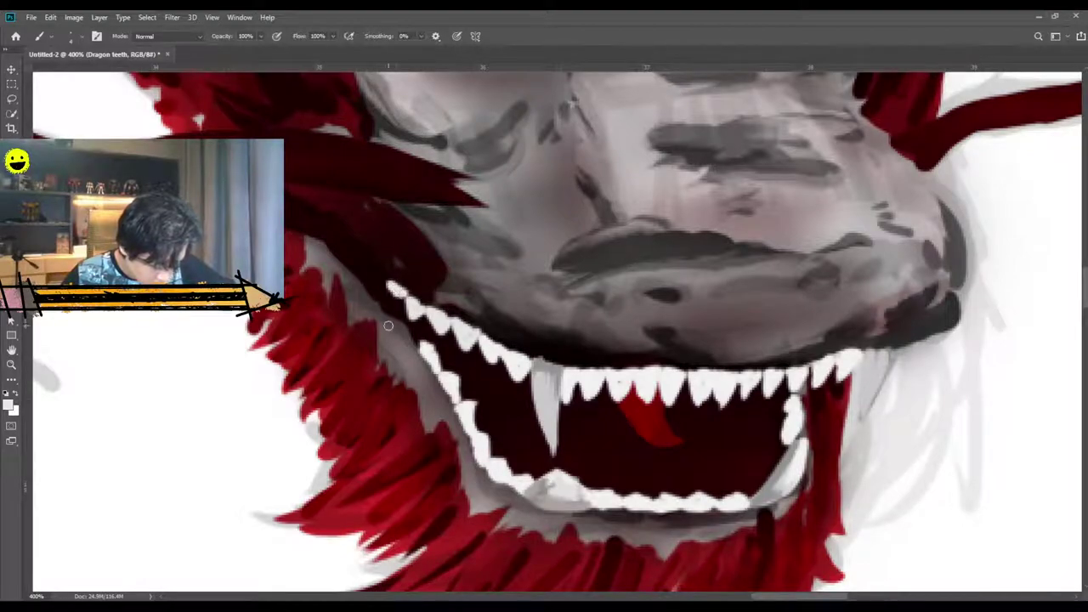
{"action": "mouse_move", "coordinate": [417, 343]}
{"action": "left_mouse_down"}
{"action": "mouse_move", "coordinate": [573, 103]}
{"action": "mouse_move", "coordinate": [407, 334]}
{"action": "mouse_move", "coordinate": [363, 288]}
{"action": "left_mouse_up"}
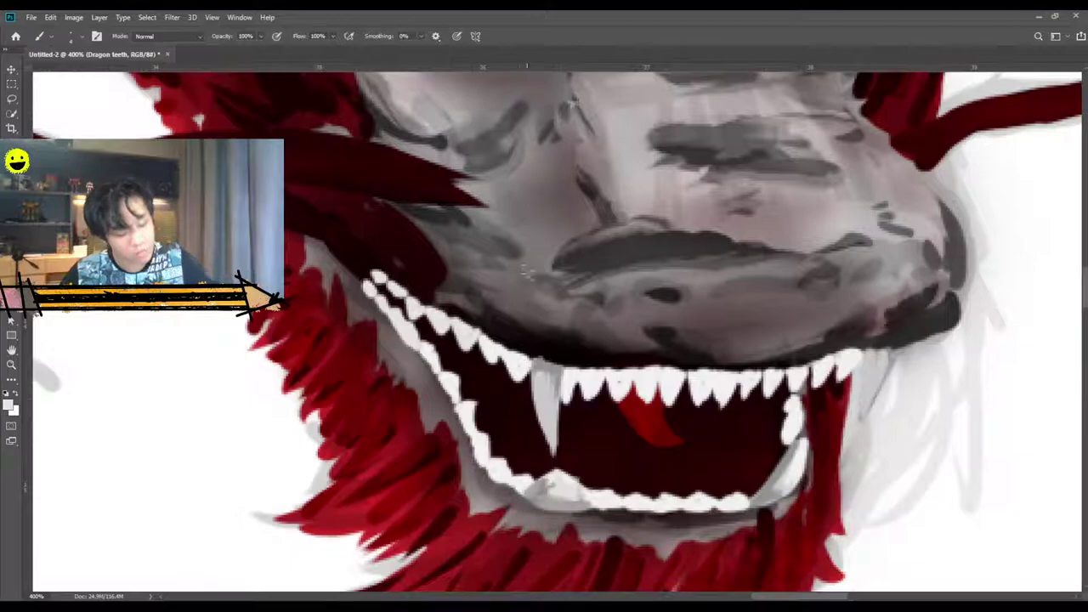
Add grey shading to the small upper and lower teeth with a smaller brush.
{"action": "scroll", "coordinate": [555, 347], "scroll_direction": "down", "scroll_amount": 2}
{"action": "scroll", "coordinate": [555, 347], "scroll_direction": "down", "scroll_amount": 3}
{"action": "scroll", "coordinate": [554, 347], "scroll_direction": "up", "scroll_amount": 3}
{"action": "scroll", "coordinate": [569, 366], "scroll_direction": "up", "scroll_amount": 5}
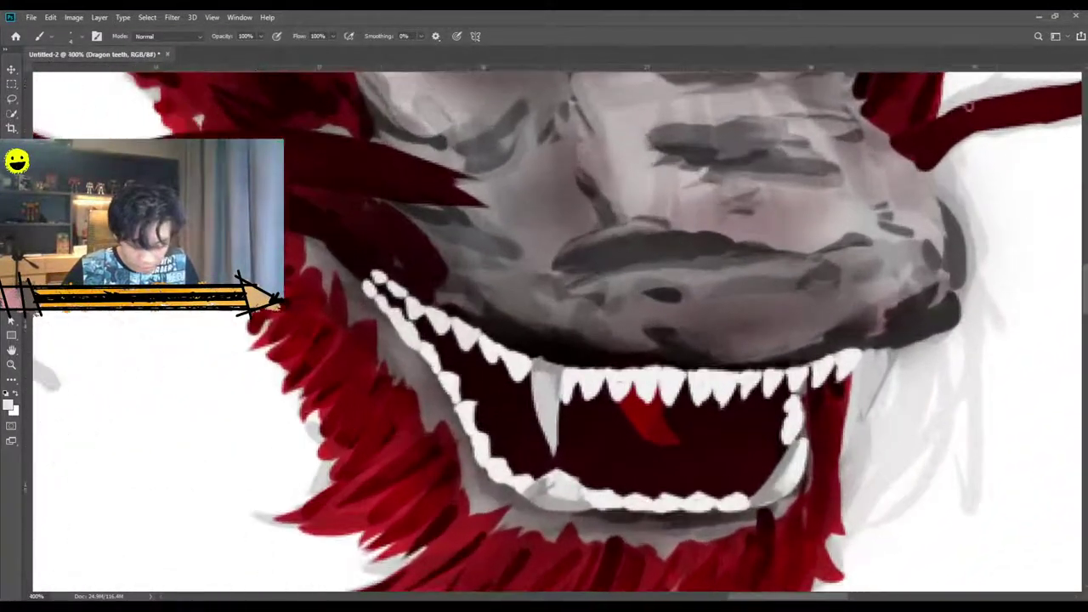
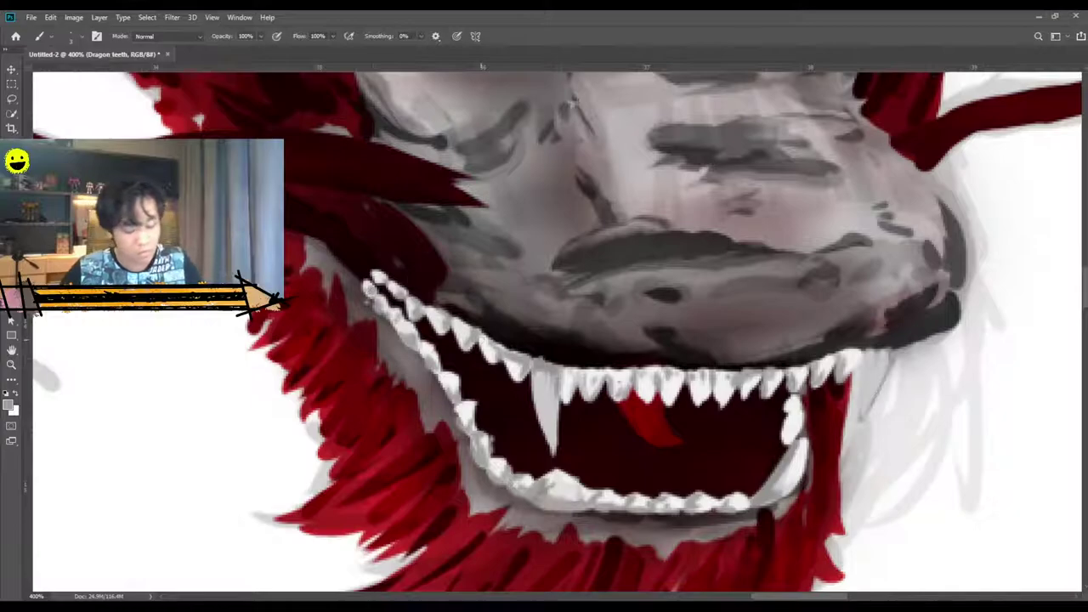
{"action": "key", "text": "ctrl+minus"}
{"action": "key", "text": "ctrl+minus"}
{"action": "key", "text": "ctrl+minus"}
{"action": "key", "text": "ctrl+minus"}
{"action": "key", "text": "ctrl+minus"}
{"action": "key", "text": "ctrl+minus"}
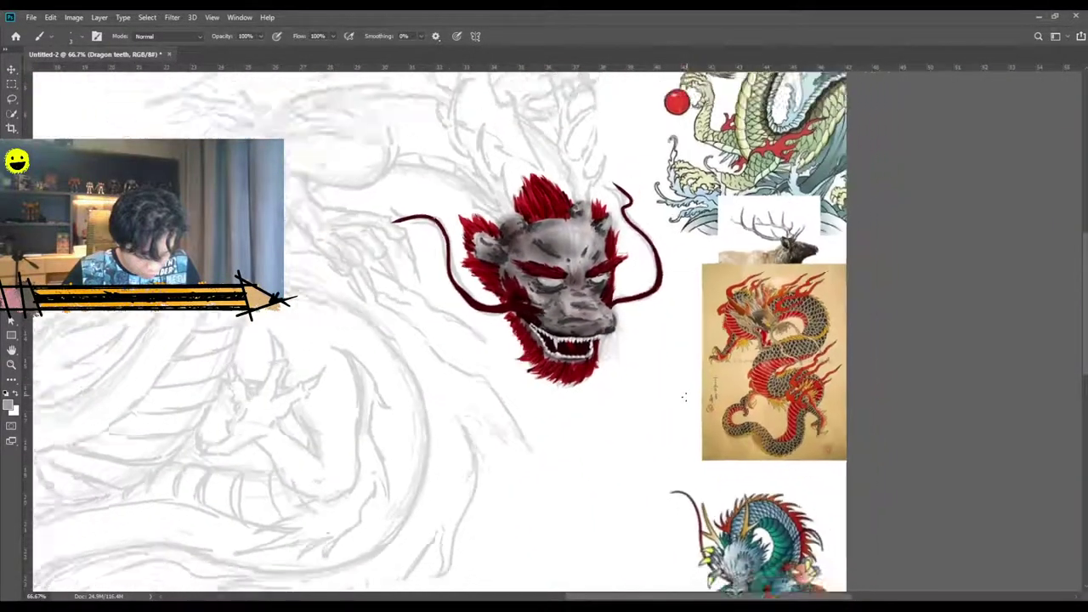
Erase the grey paint inside both eyes on the Dragon face 1 layer to leave them white.
{"action": "key", "text": "ctrl+plus"}
{"action": "key", "text": "ctrl+plus"}
{"action": "left_click_drag", "start_coordinate": [663, 599], "coordinate": [765, 599]}
{"action": "key", "text": "ctrl+plus"}
{"action": "key", "text": "ctrl+plus"}
{"action": "scroll", "coordinate": [680, 497], "scroll_direction": "up", "scroll_amount": 2}
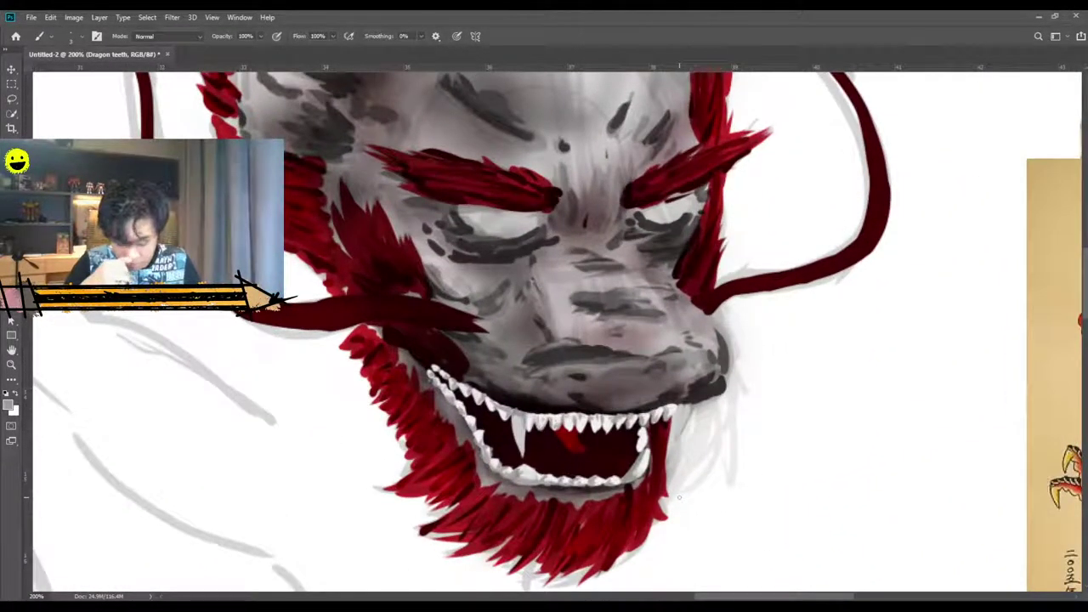
{"action": "left_click", "coordinate": [1018, 422]}
{"action": "left_click", "coordinate": [943, 426]}
{"action": "key", "text": "ctrl+comma"}
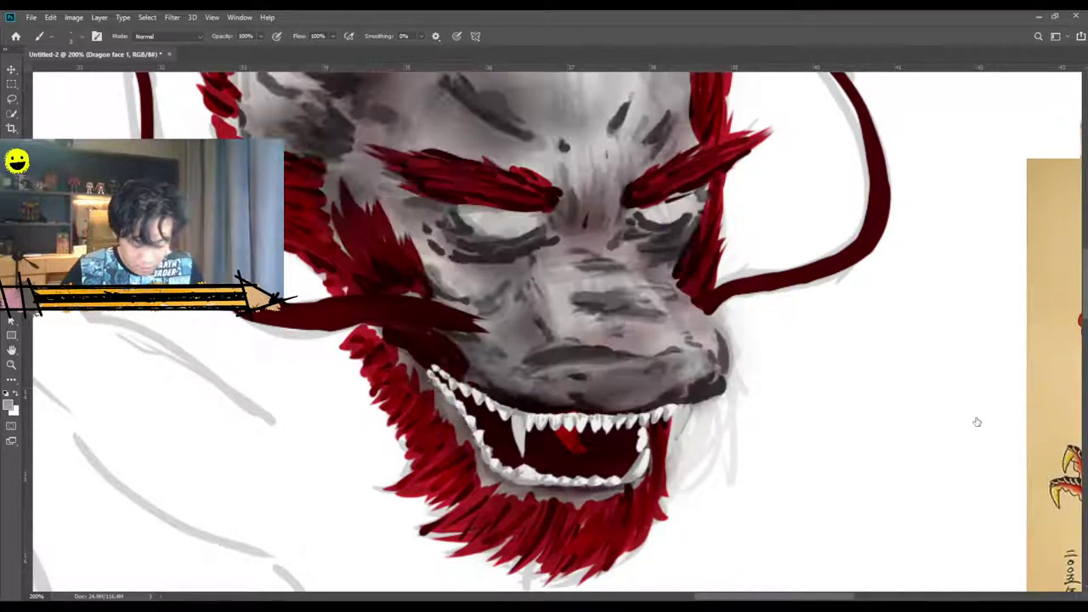
{"action": "key", "text": "e"}
{"action": "mouse_move", "coordinate": [507, 219]}
{"action": "left_mouse_down"}
{"action": "mouse_move", "coordinate": [532, 220]}
{"action": "mouse_move", "coordinate": [497, 227]}
{"action": "mouse_move", "coordinate": [471, 218]}
{"action": "mouse_move", "coordinate": [532, 216]}
{"action": "left_mouse_up"}
{"action": "mouse_move", "coordinate": [631, 209]}
{"action": "left_mouse_down"}
{"action": "mouse_move", "coordinate": [664, 218]}
{"action": "mouse_move", "coordinate": [664, 206]}
{"action": "mouse_move", "coordinate": [687, 200]}
{"action": "mouse_move", "coordinate": [645, 215]}
{"action": "left_mouse_up"}
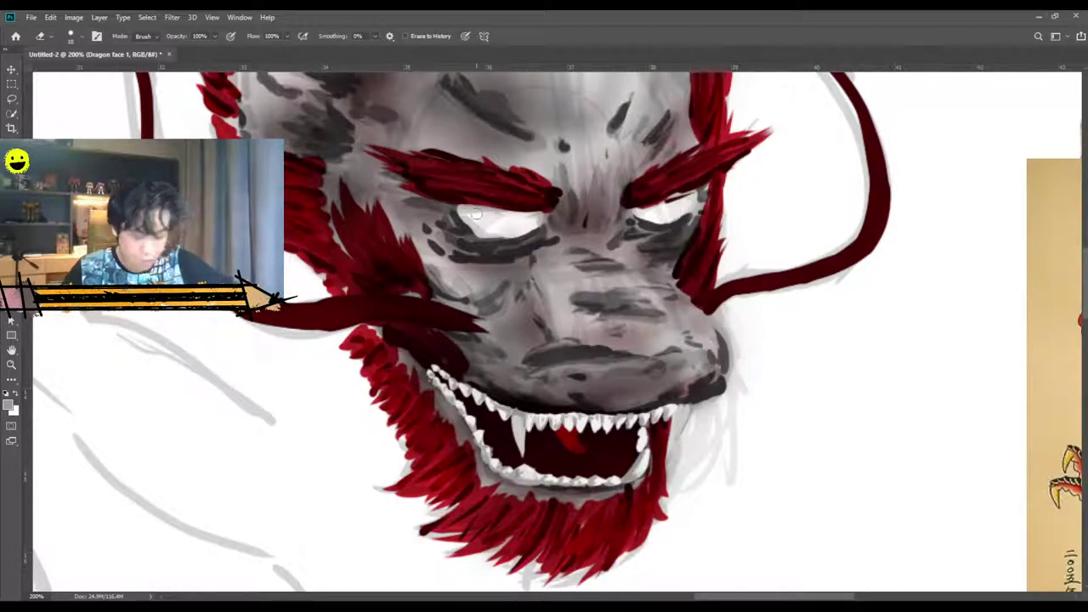
{"action": "left_click", "coordinate": [978, 433]}
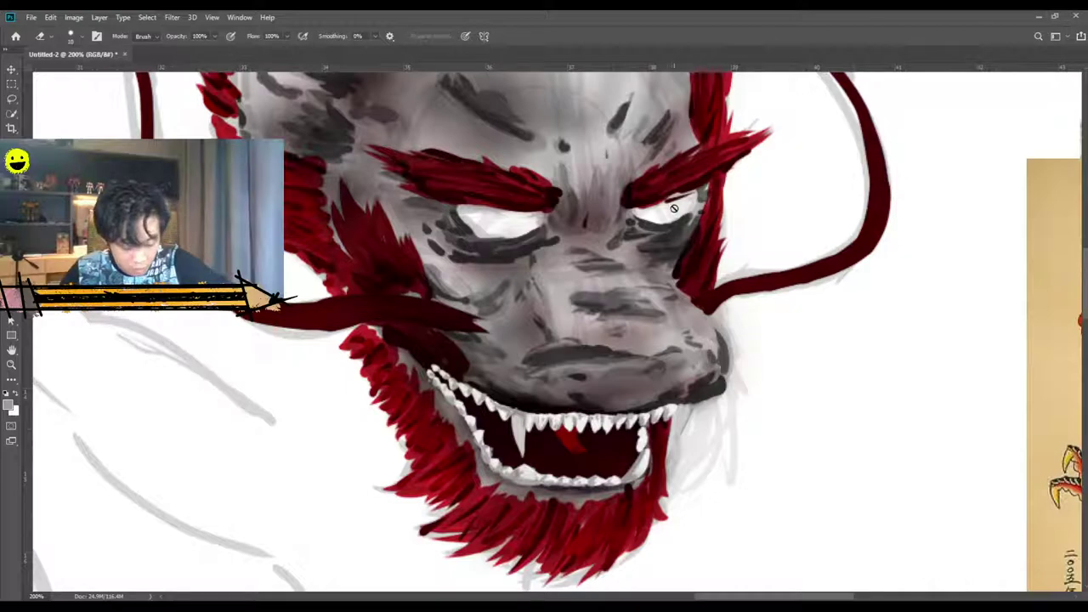
Erase the remaining sketch lines inside both eyes on the sketch layer.
{"action": "left_click", "coordinate": [985, 441]}
{"action": "mouse_move", "coordinate": [672, 208]}
{"action": "left_mouse_down"}
{"action": "mouse_move", "coordinate": [654, 212]}
{"action": "mouse_move", "coordinate": [675, 208]}
{"action": "left_mouse_up"}
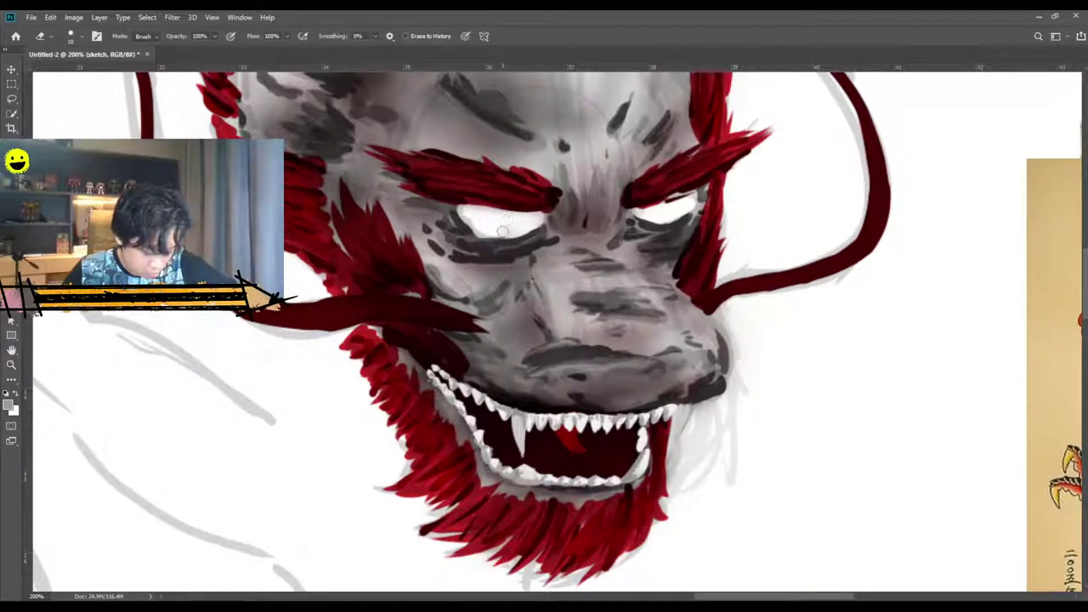
{"action": "key", "text": "ctrl+minus"}
{"action": "key", "text": "ctrl+minus"}
{"action": "key", "text": "ctrl+plus"}
{"action": "key", "text": "ctrl+plus"}
{"action": "scroll", "coordinate": [699, 411], "scroll_direction": "up", "scroll_amount": 2}
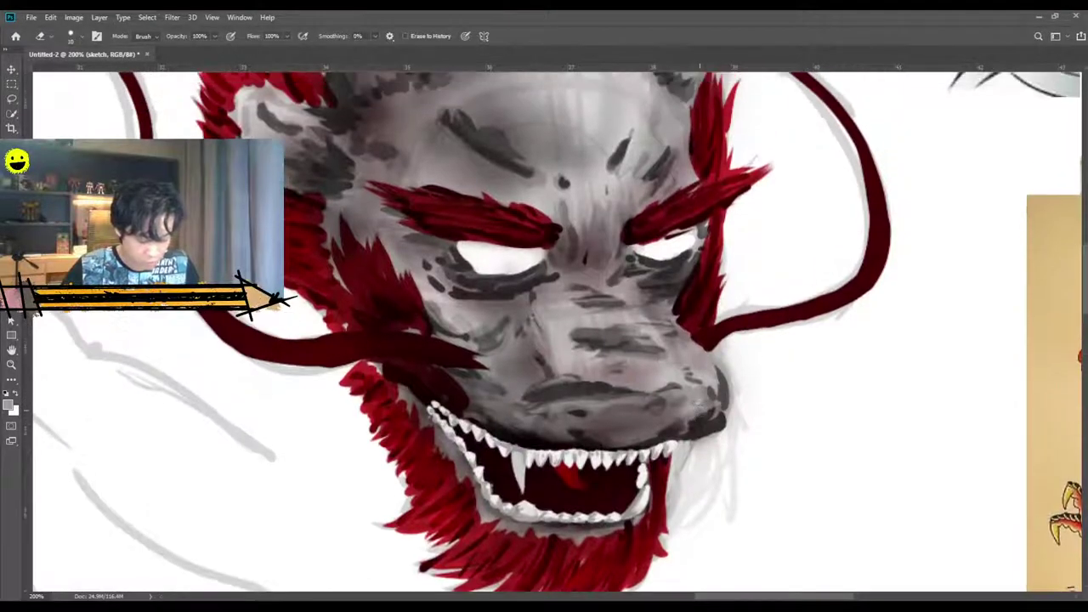
{"action": "key", "text": "ctrl+minus"}
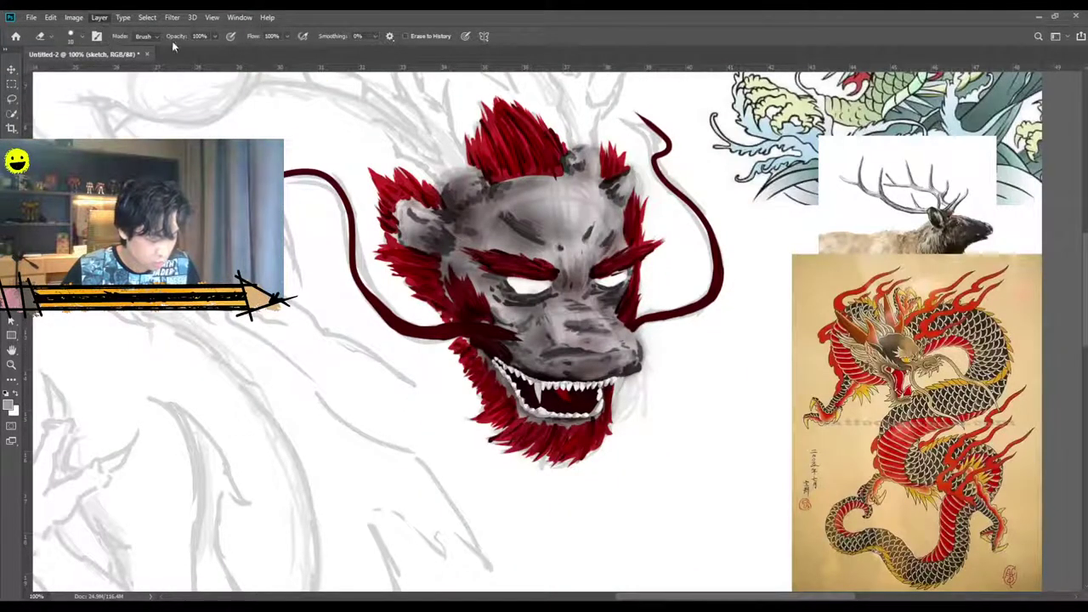
Create a new layer named Dragon eyes.
{"action": "left_click", "coordinate": [241, 34]}
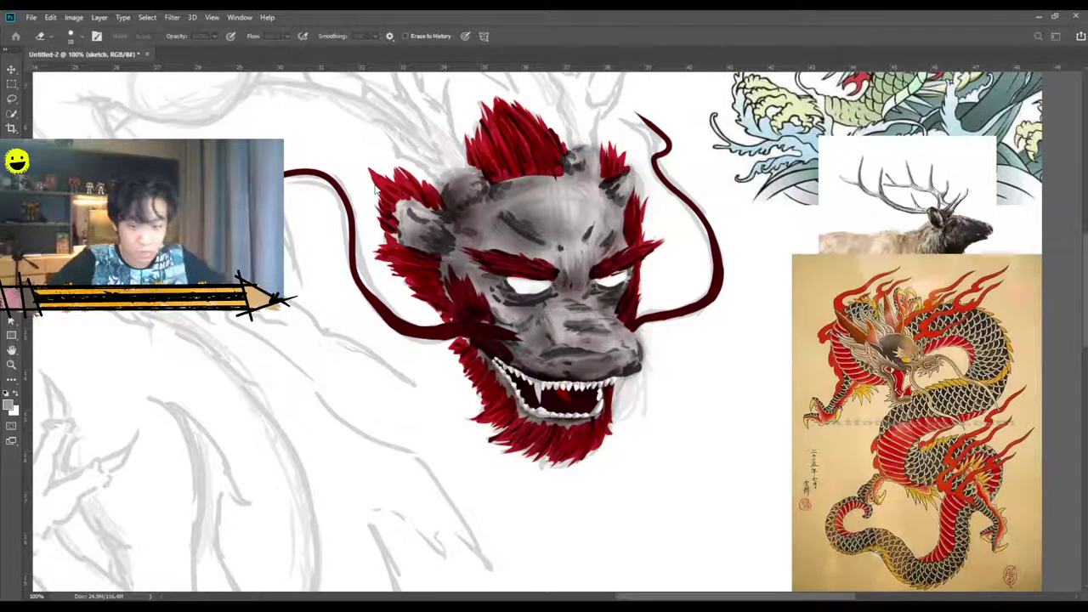
{"action": "type", "text": "Dragon eyes"}
{"action": "left_click", "coordinate": [374, 185]}
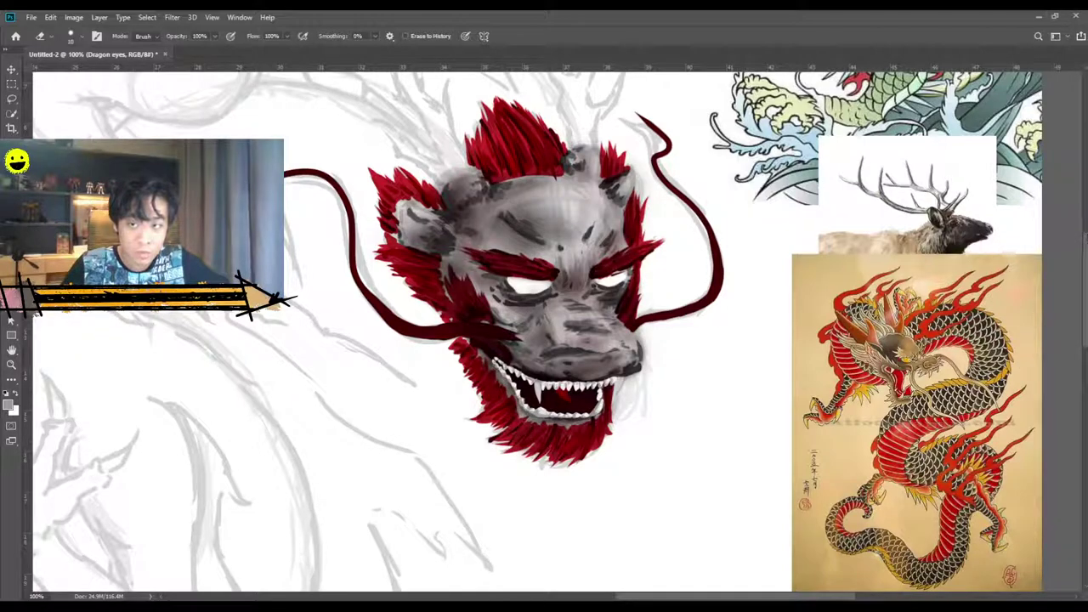
Fill both of the dragon's eyes with solid yellow using an enlarged brush.
{"action": "left_click_drag", "start_coordinate": [1055, 117], "coordinate": [1086, 80]}
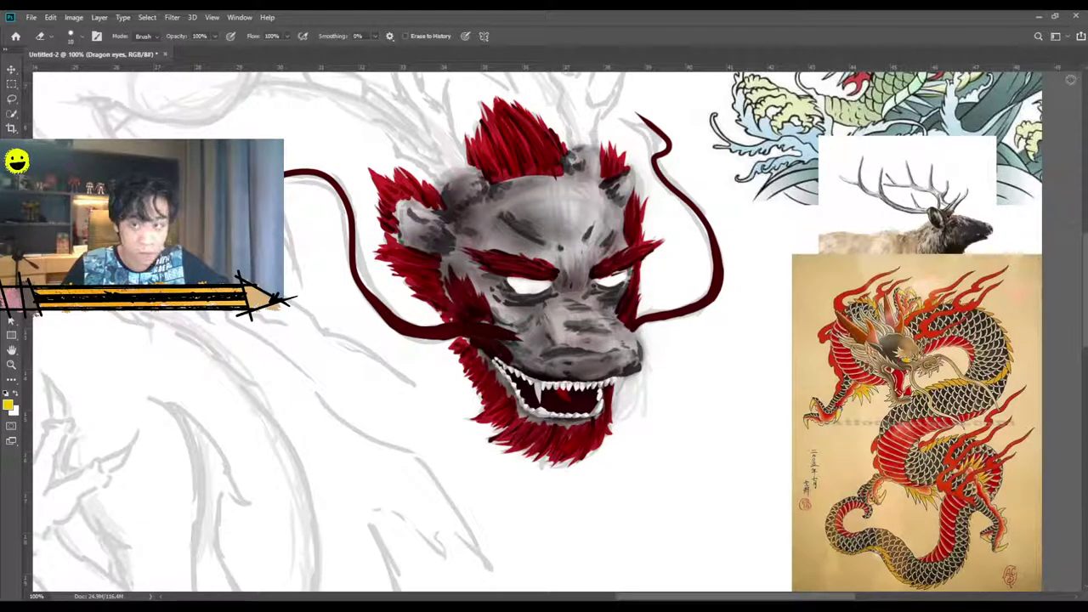
{"action": "key", "text": "b"}
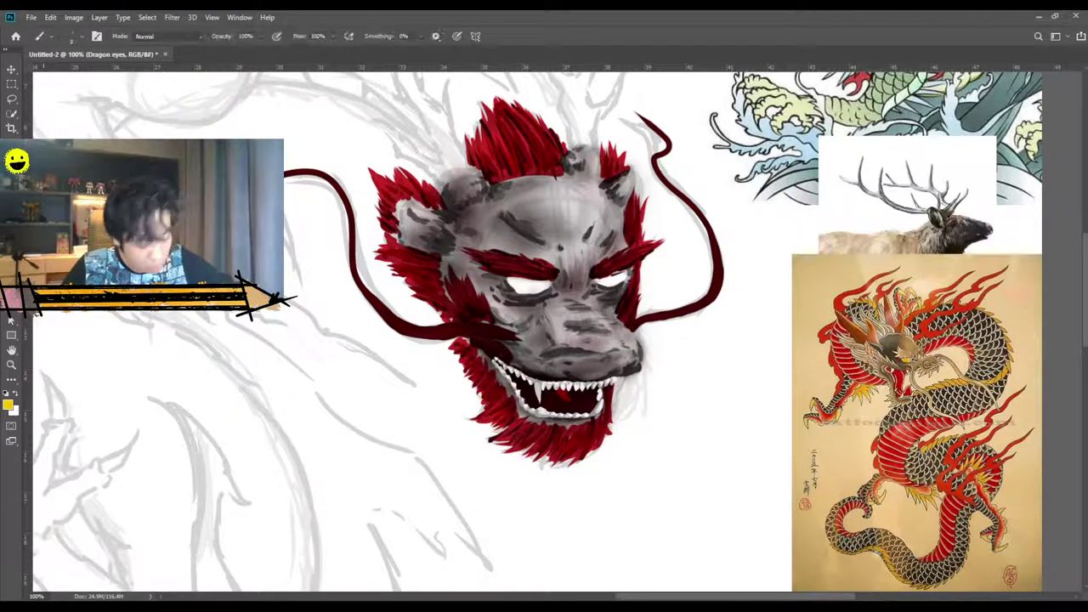
{"action": "key", "text": "bracketright"}
{"action": "key", "text": "bracketright"}
{"action": "key", "text": "bracketright"}
{"action": "key", "text": "bracketright"}
{"action": "key", "text": "bracketright"}
{"action": "key", "text": "bracketright"}
{"action": "key", "text": "bracketright"}
{"action": "key", "text": "bracketright"}
{"action": "left_click_drag", "start_coordinate": [523, 285], "coordinate": [541, 285]}
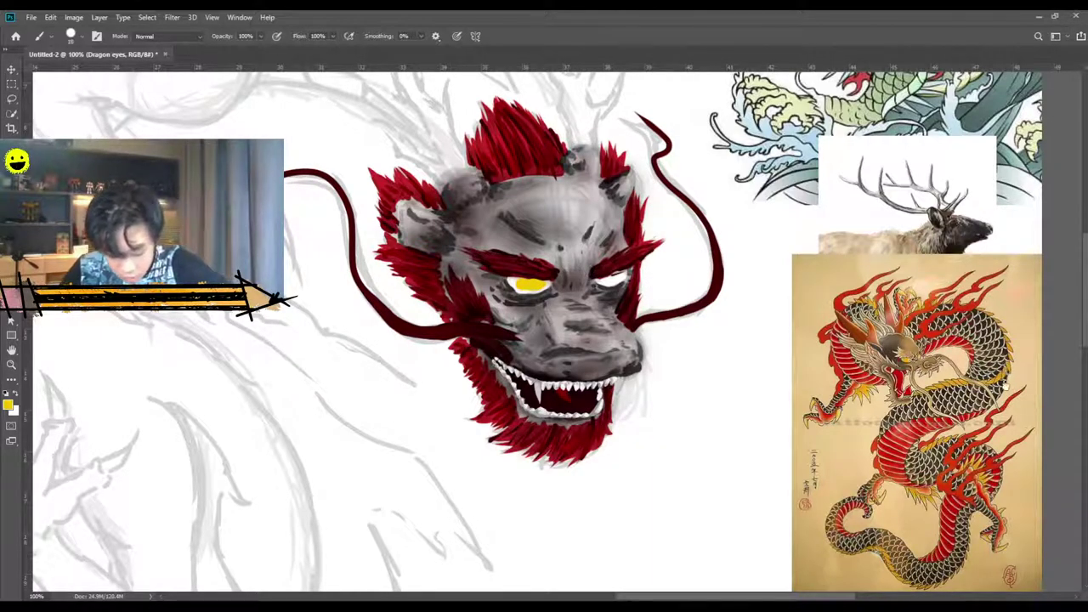
{"action": "mouse_move", "coordinate": [534, 279]}
{"action": "left_mouse_down"}
{"action": "mouse_move", "coordinate": [544, 287]}
{"action": "mouse_move", "coordinate": [514, 286]}
{"action": "left_mouse_up"}
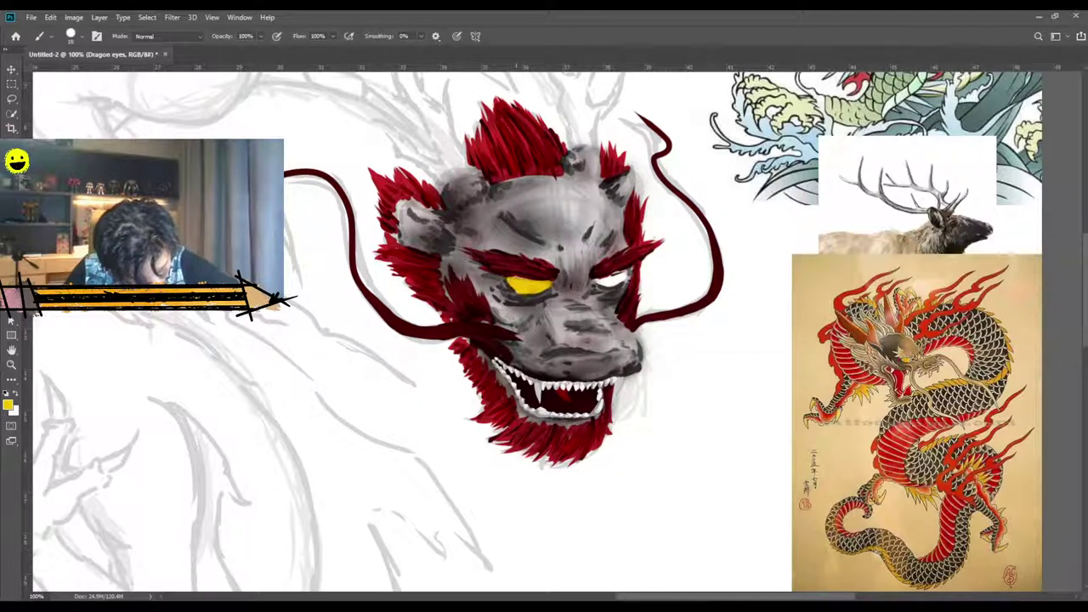
{"action": "mouse_move", "coordinate": [603, 281]}
{"action": "left_mouse_down"}
{"action": "mouse_move", "coordinate": [619, 279]}
{"action": "mouse_move", "coordinate": [609, 279]}
{"action": "left_mouse_up"}
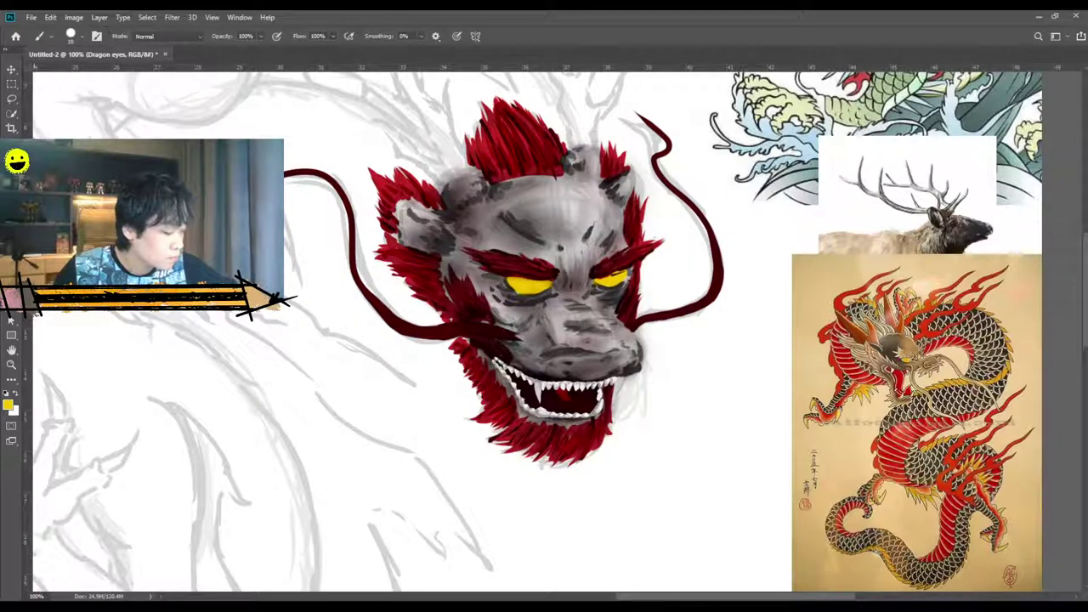
Shade the edges of the yellow eyes with a soft dark red brush at low opacity.
{"action": "left_click", "coordinate": [1077, 284]}
{"action": "left_click", "coordinate": [1078, 163]}
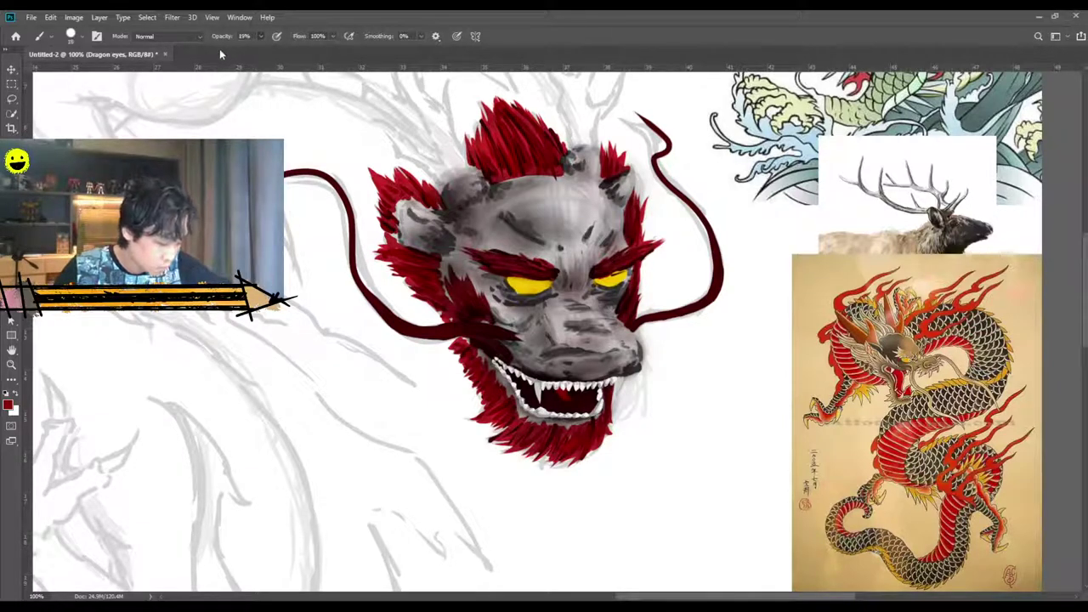
{"action": "key", "text": "shift+bracketleft"}
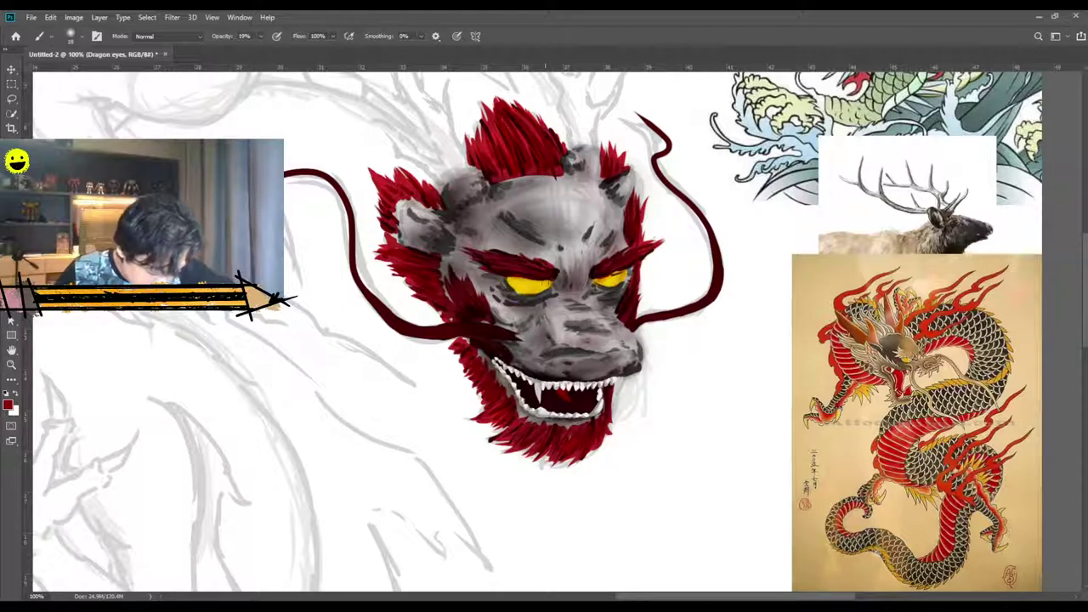
{"action": "left_click_drag", "start_coordinate": [515, 281], "coordinate": [533, 289]}
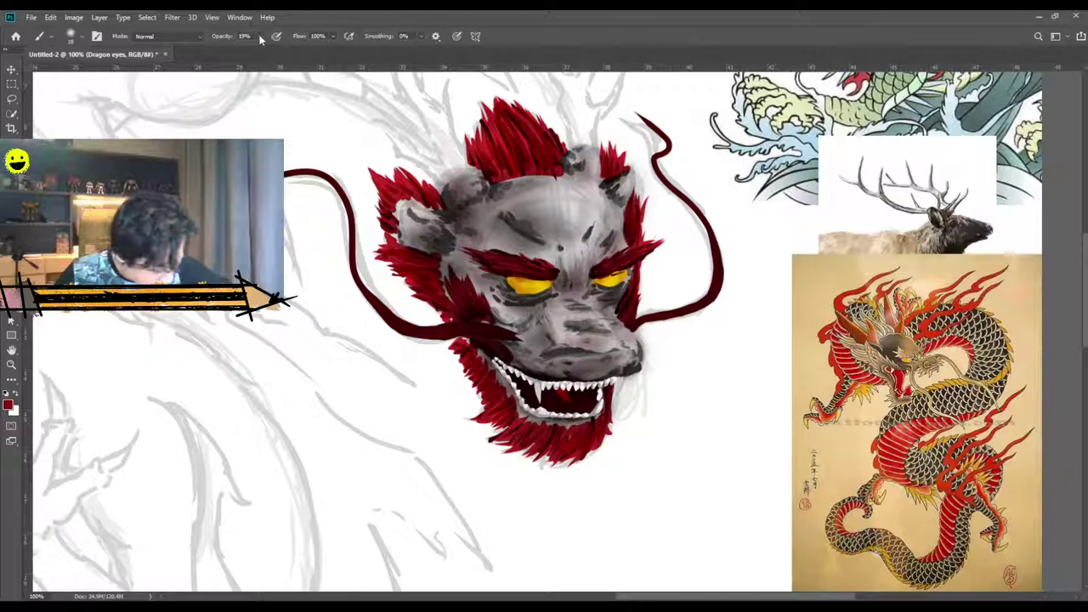
Deepen the dark red shading in both eyes, finishing with a size 28 soft brush at 22% opacity.
{"action": "key", "text": "6"}
{"action": "key", "text": "6"}
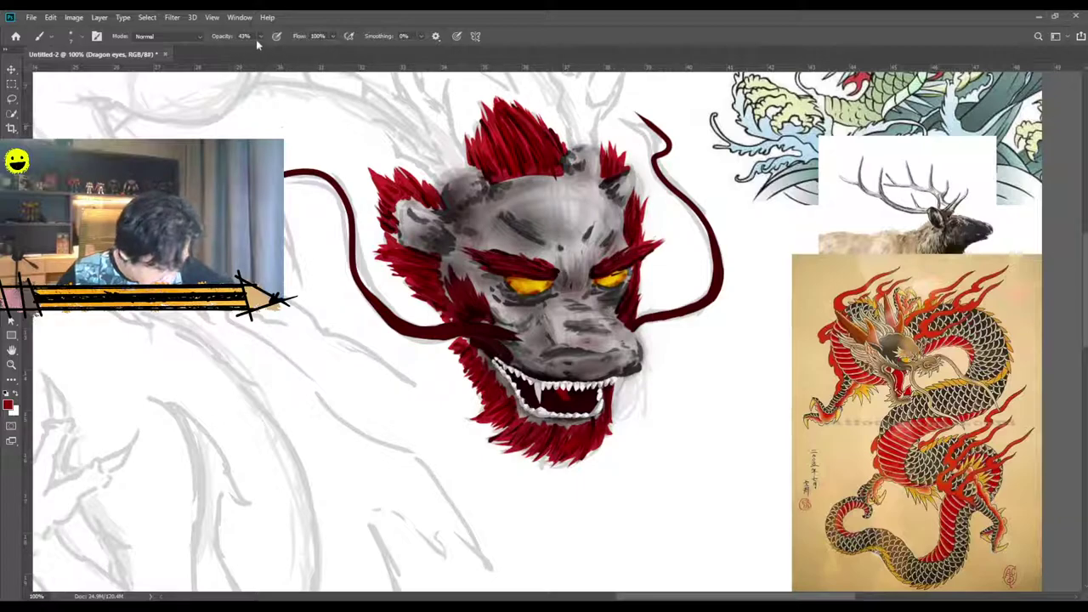
{"action": "key", "text": "2"}
{"action": "key", "text": "2"}
{"action": "key", "text": "bracketright"}
{"action": "key", "text": "bracketright"}
{"action": "key", "text": "bracketright"}
{"action": "key", "text": "bracketright"}
{"action": "key", "text": "bracketright"}
{"action": "key", "text": "bracketright"}
{"action": "mouse_move", "coordinate": [517, 290]}
{"action": "left_mouse_down"}
{"action": "mouse_move", "coordinate": [506, 282]}
{"action": "mouse_move", "coordinate": [532, 292]}
{"action": "left_mouse_up"}
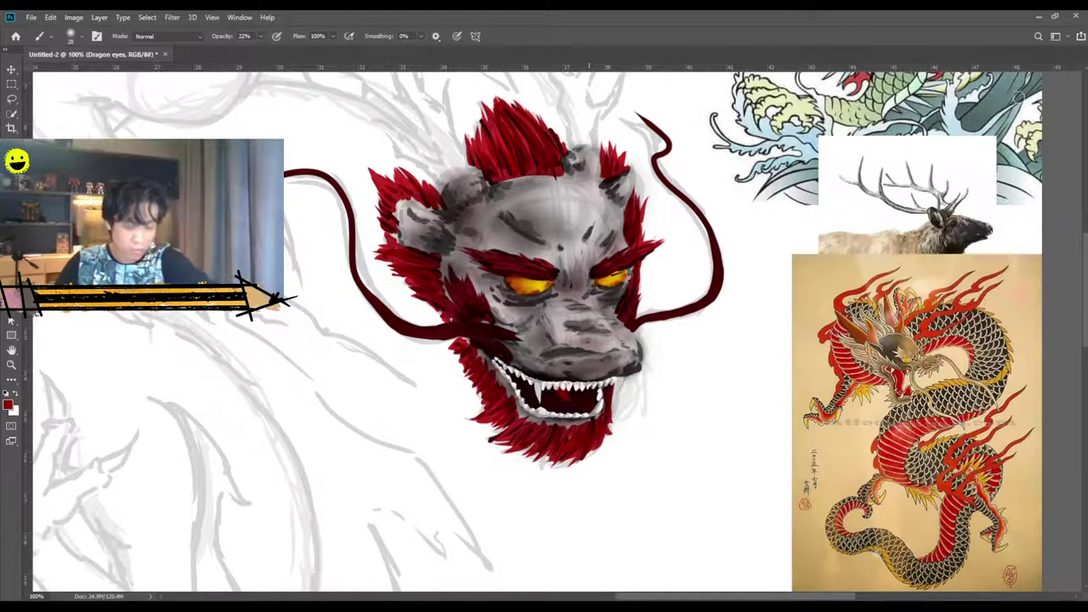
Brighten the yellow of both eyes with soft near-white highlights at 22% opacity.
{"action": "left_click", "coordinate": [1081, 246]}
{"action": "left_click_drag", "start_coordinate": [1069, 116], "coordinate": [1003, 60]}
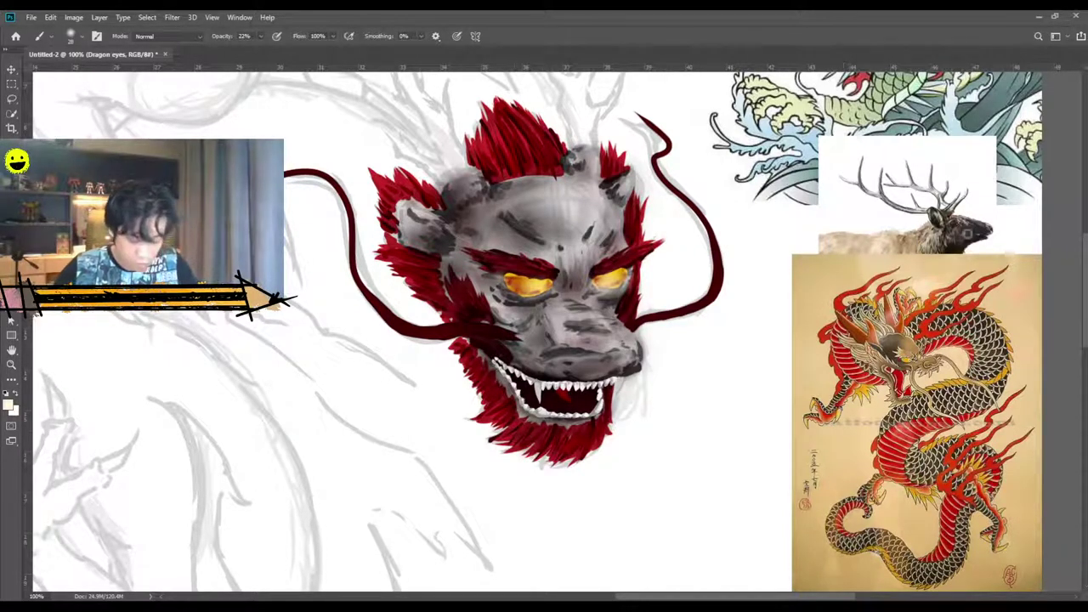
{"action": "left_click", "coordinate": [964, 318]}
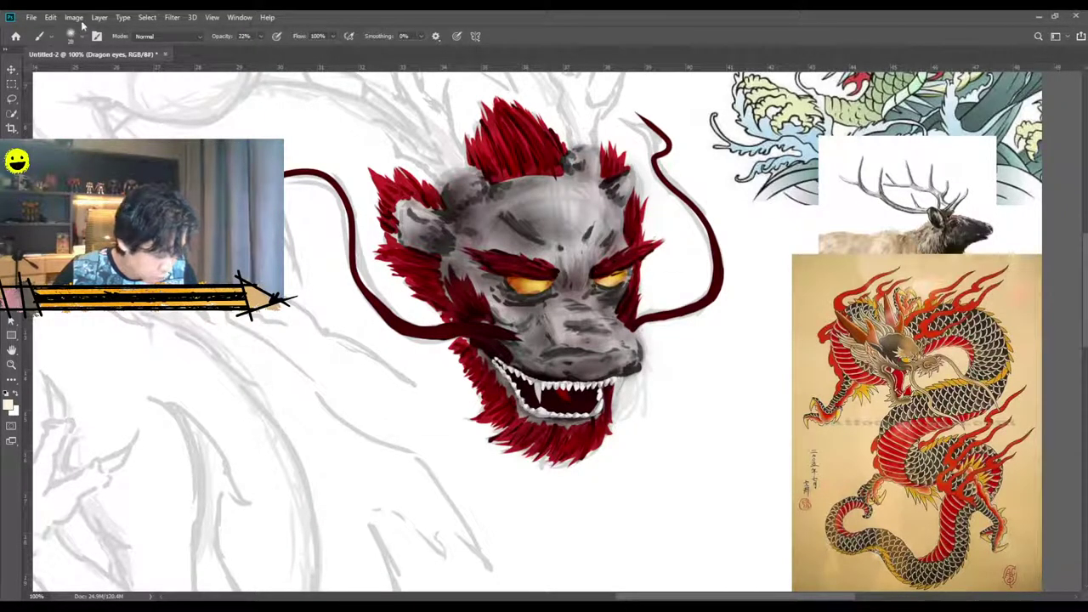
Paint a soft pale-yellow glow over both eyes on a new layer named lighting.
{"action": "left_click", "coordinate": [229, 35]}
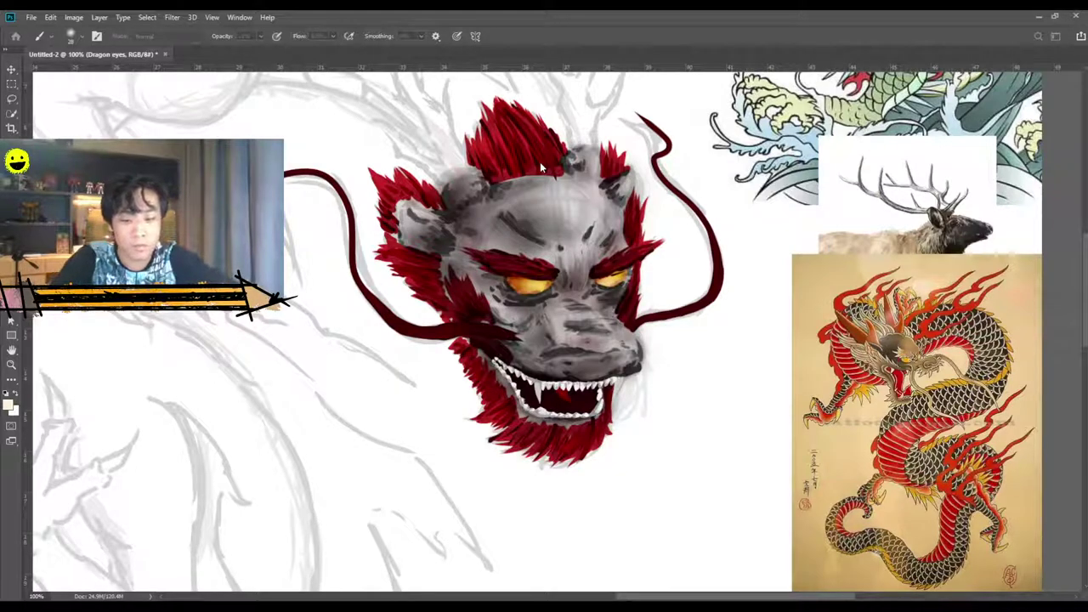
{"action": "key", "text": "Return"}
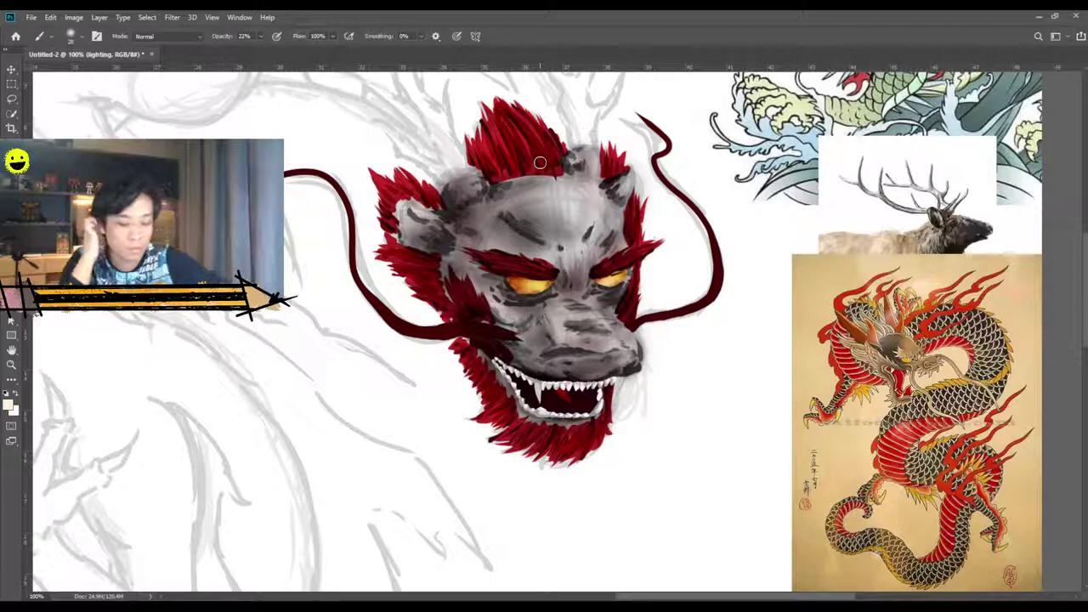
{"action": "left_click_drag", "start_coordinate": [598, 289], "coordinate": [621, 287]}
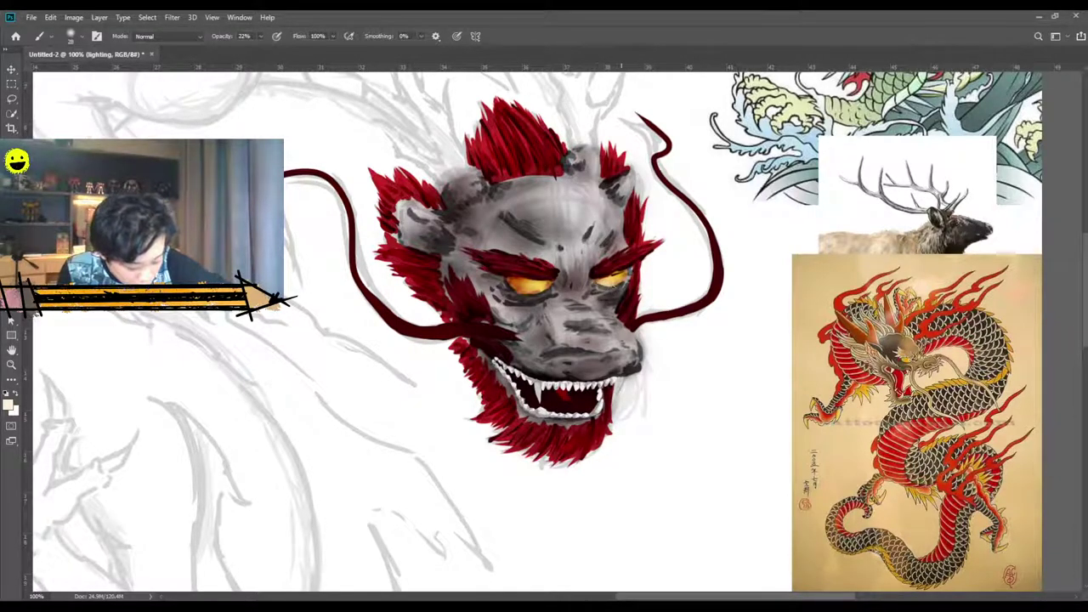
{"action": "left_click_drag", "start_coordinate": [509, 293], "coordinate": [549, 287]}
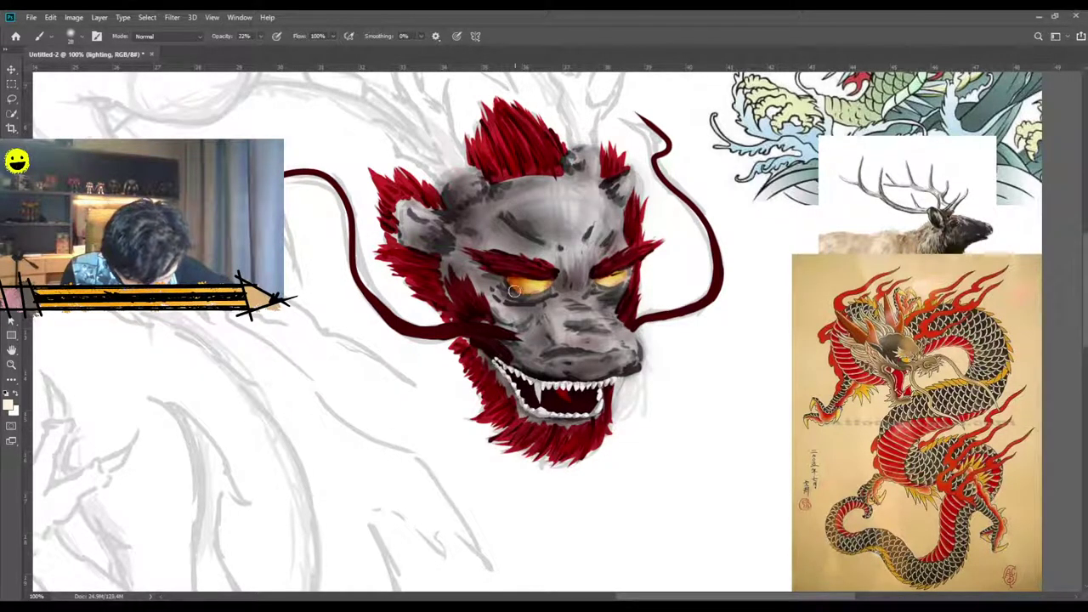
{"action": "left_click", "coordinate": [1086, 93]}
{"action": "left_click_drag", "start_coordinate": [598, 292], "coordinate": [628, 275]}
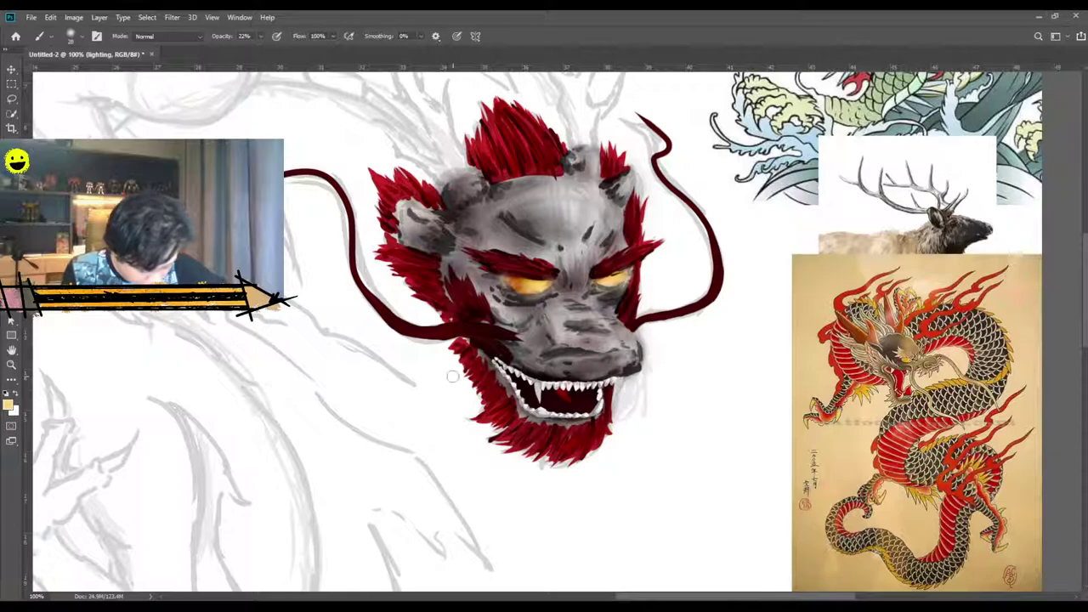
{"action": "left_click", "coordinate": [1086, 94]}
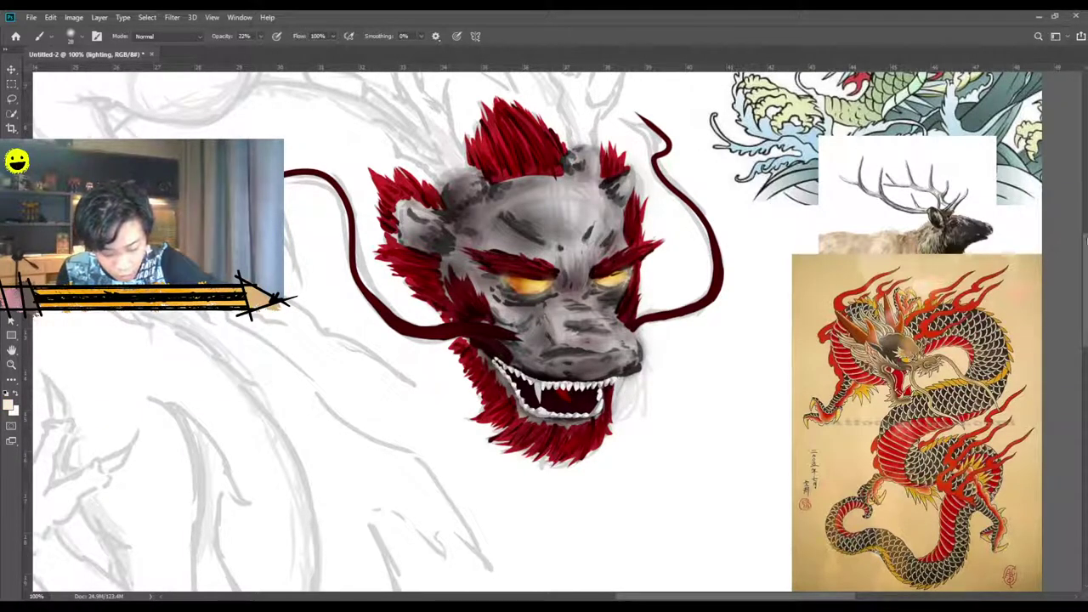
{"action": "left_click", "coordinate": [1086, 93]}
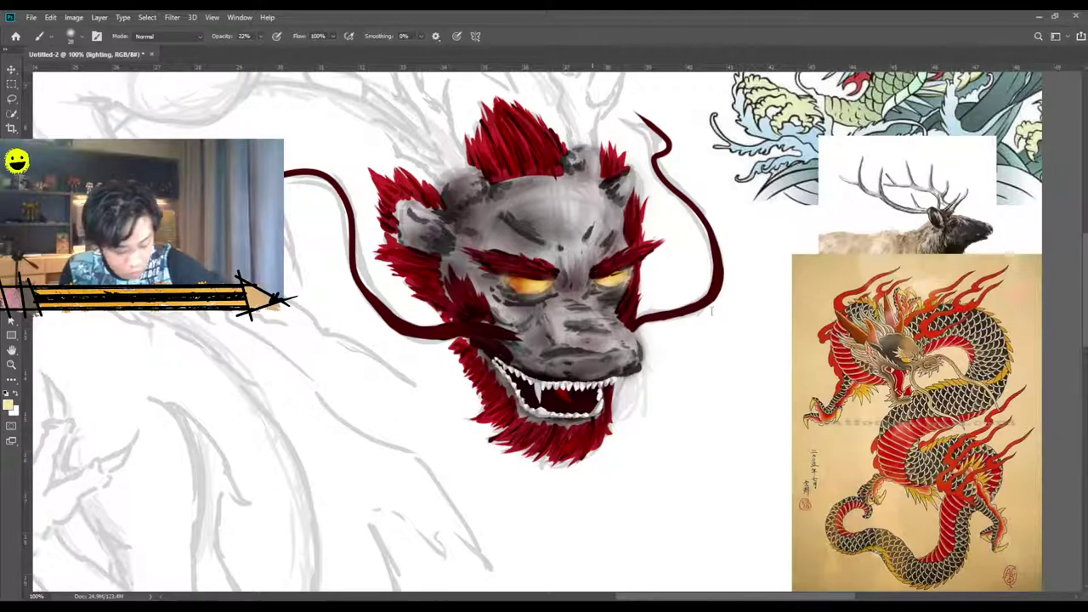
Brush broad yellow light over the dragon's face and hair with a size 124 soft brush, then reduce it to size 37.
{"action": "key", "text": "]"}
{"action": "key", "text": "]"}
{"action": "key", "text": "]"}
{"action": "key", "text": "]"}
{"action": "key", "text": "]"}
{"action": "key", "text": "]"}
{"action": "key", "text": "]"}
{"action": "key", "text": "]"}
{"action": "key", "text": "]"}
{"action": "key", "text": "]"}
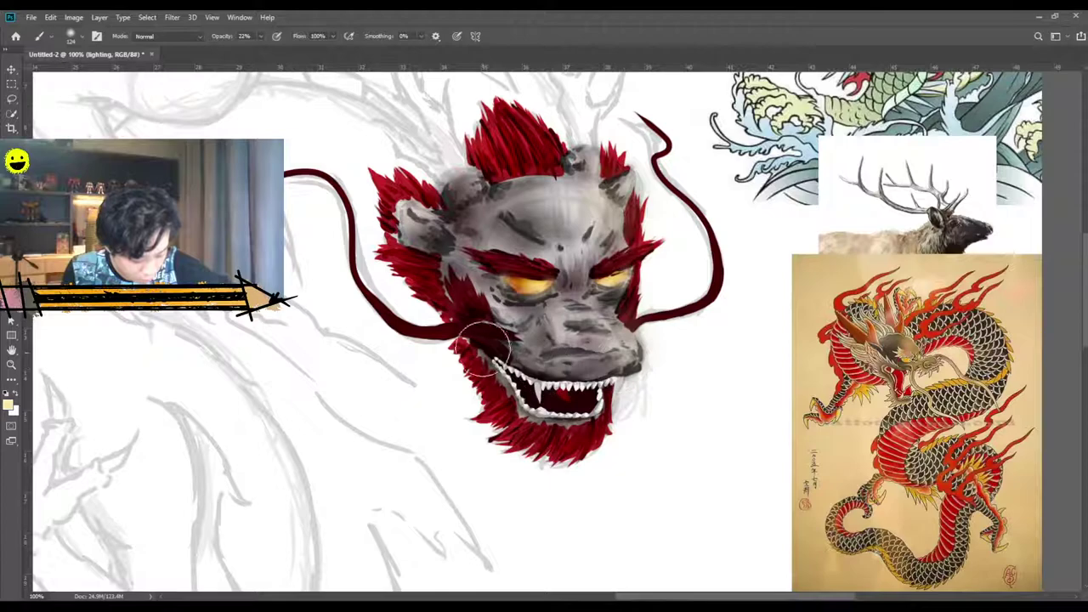
{"action": "mouse_move", "coordinate": [555, 155]}
{"action": "left_mouse_down"}
{"action": "mouse_move", "coordinate": [489, 136]}
{"action": "mouse_move", "coordinate": [494, 146]}
{"action": "mouse_move", "coordinate": [474, 151]}
{"action": "mouse_move", "coordinate": [518, 112]}
{"action": "mouse_move", "coordinate": [548, 147]}
{"action": "left_mouse_up"}
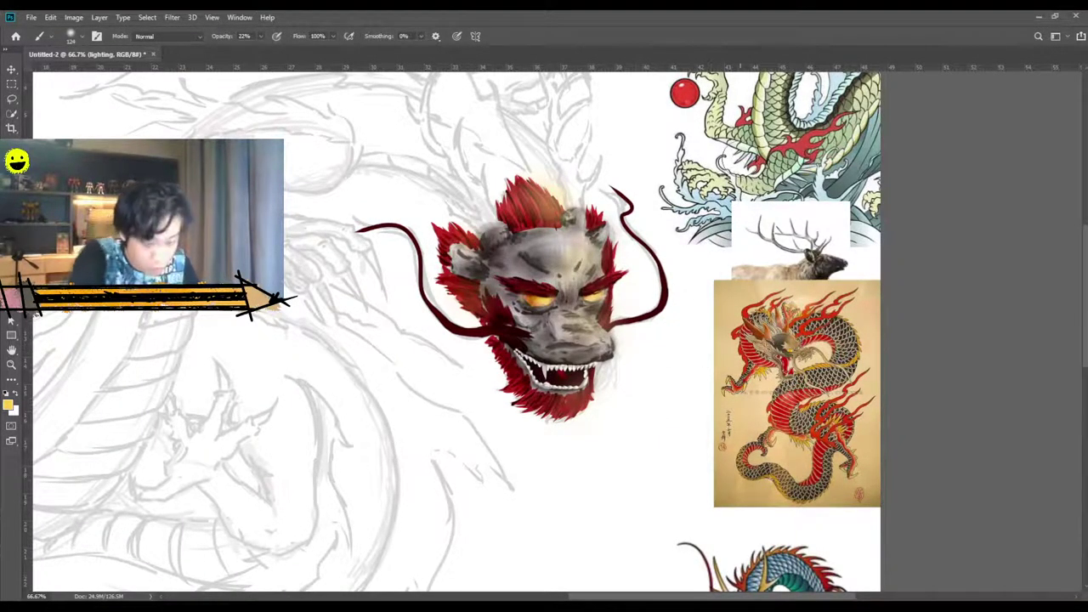
{"action": "key", "text": "bracketleft"}
{"action": "key", "text": "bracketleft"}
{"action": "key", "text": "bracketleft"}
{"action": "key", "text": "bracketleft"}
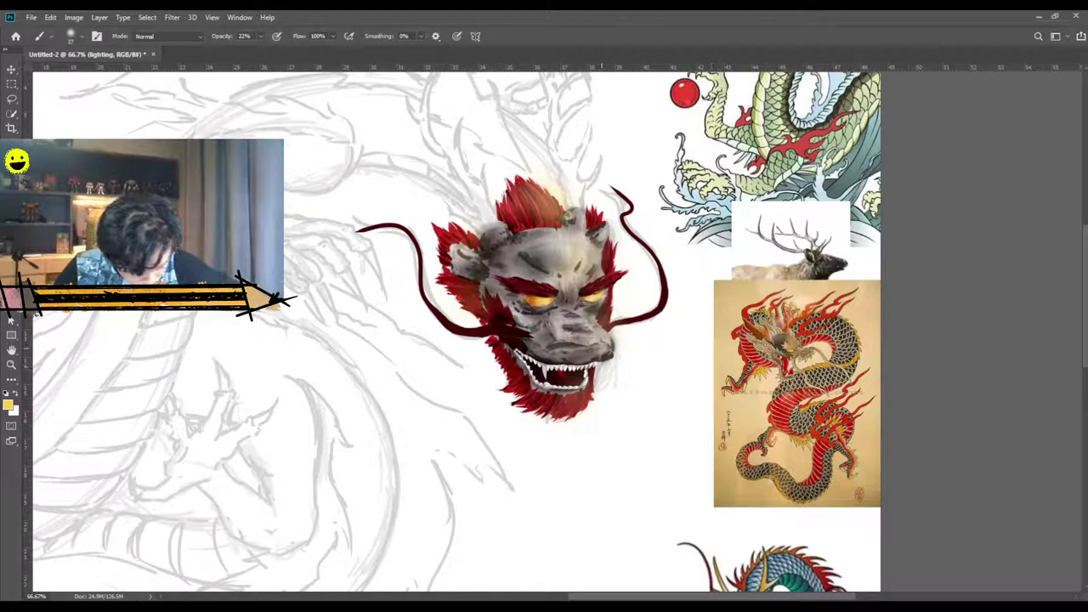
Examine the lit face close up and within the full canvas against the sunset background.
{"action": "key", "text": "ctrl+minus"}
{"action": "key", "text": "ctrl+plus"}
{"action": "key", "text": "ctrl+plus"}
{"action": "key", "text": "ctrl+plus"}
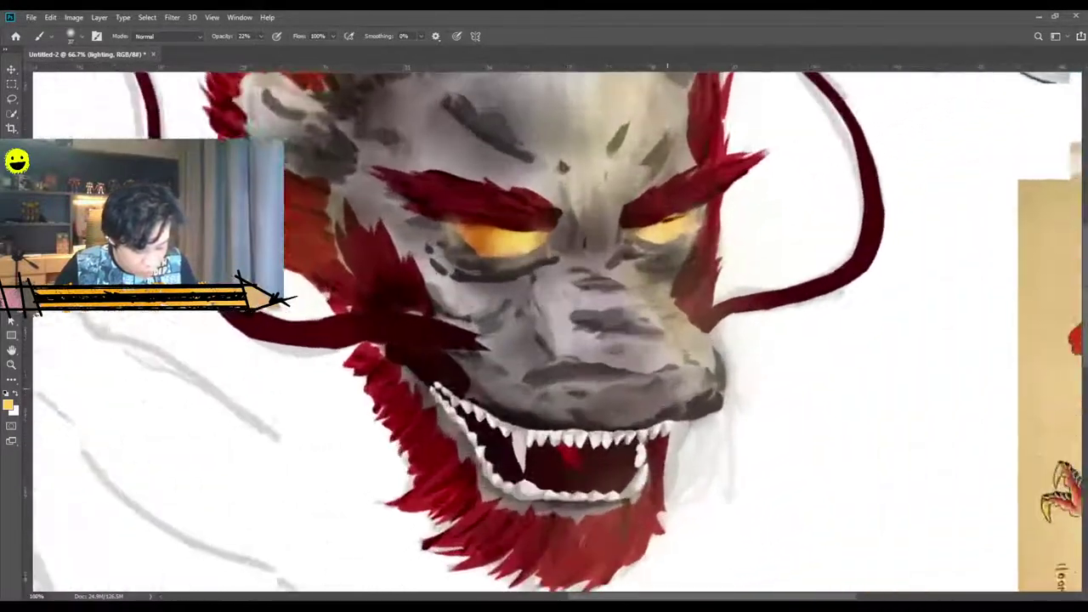
{"action": "key", "text": "ctrl+minus"}
{"action": "key", "text": "ctrl+minus"}
{"action": "scroll", "coordinate": [582, 366], "scroll_direction": "down", "scroll_amount": 1}
{"action": "scroll", "coordinate": [582, 366], "scroll_direction": "up", "scroll_amount": 2}
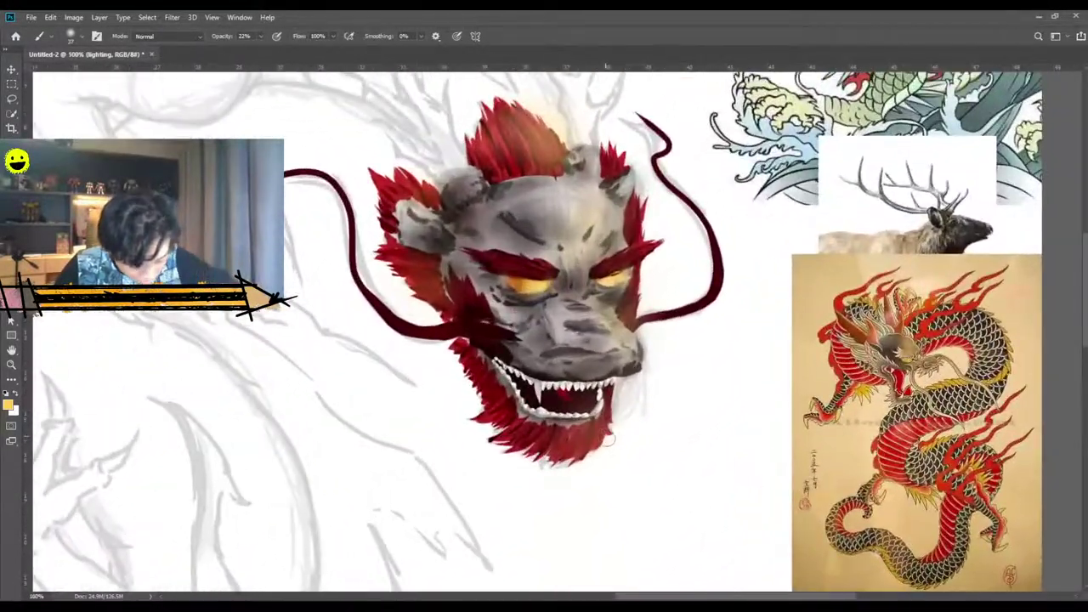
{"action": "scroll", "coordinate": [656, 454], "scroll_direction": "down", "scroll_amount": 3}
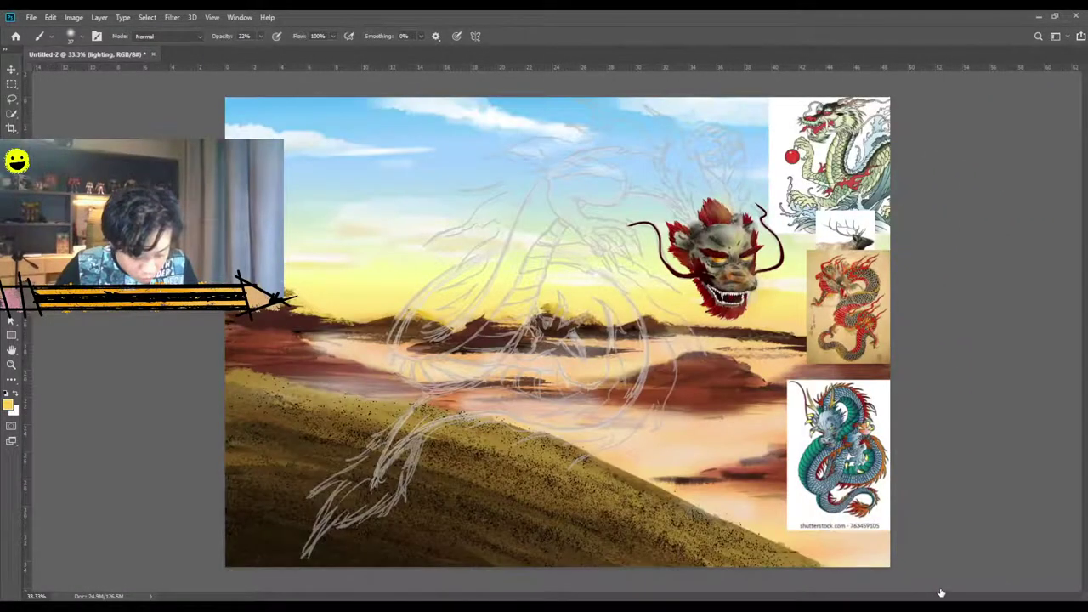
{"action": "scroll", "coordinate": [941, 593], "scroll_direction": "up", "scroll_amount": 3}
{"action": "left_click_drag", "start_coordinate": [761, 599], "coordinate": [850, 600]}
{"action": "scroll", "coordinate": [675, 465], "scroll_direction": "up", "scroll_amount": 2}
{"action": "key", "text": "ctrl+plus"}
{"action": "scroll", "coordinate": [675, 465], "scroll_direction": "up", "scroll_amount": 4}
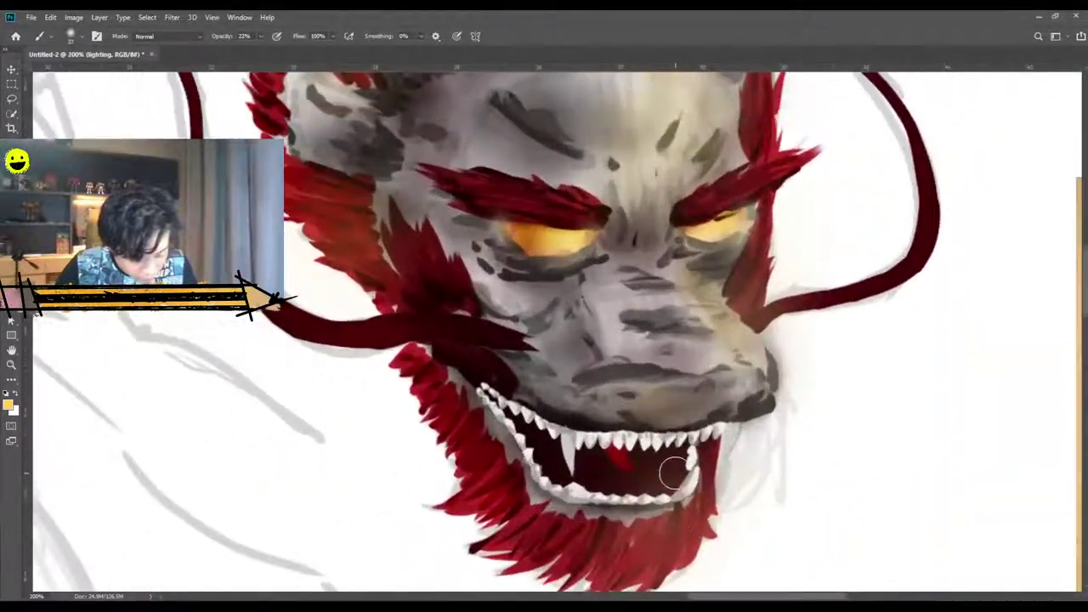
{"action": "scroll", "coordinate": [675, 473], "scroll_direction": "up", "scroll_amount": 2}
{"action": "scroll", "coordinate": [569, 461], "scroll_direction": "down", "scroll_amount": 1}
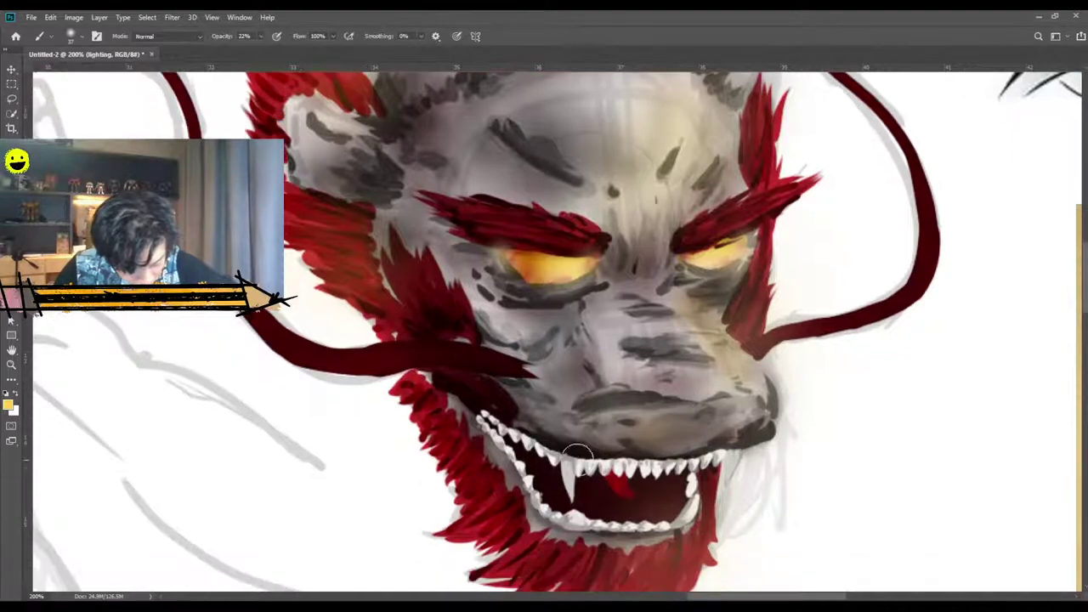
Brush soft orange light onto the eyebrows, the hair crest and the tufts behind both ears with a size 28 brush.
{"action": "scroll", "coordinate": [408, 383], "scroll_direction": "up", "scroll_amount": 3}
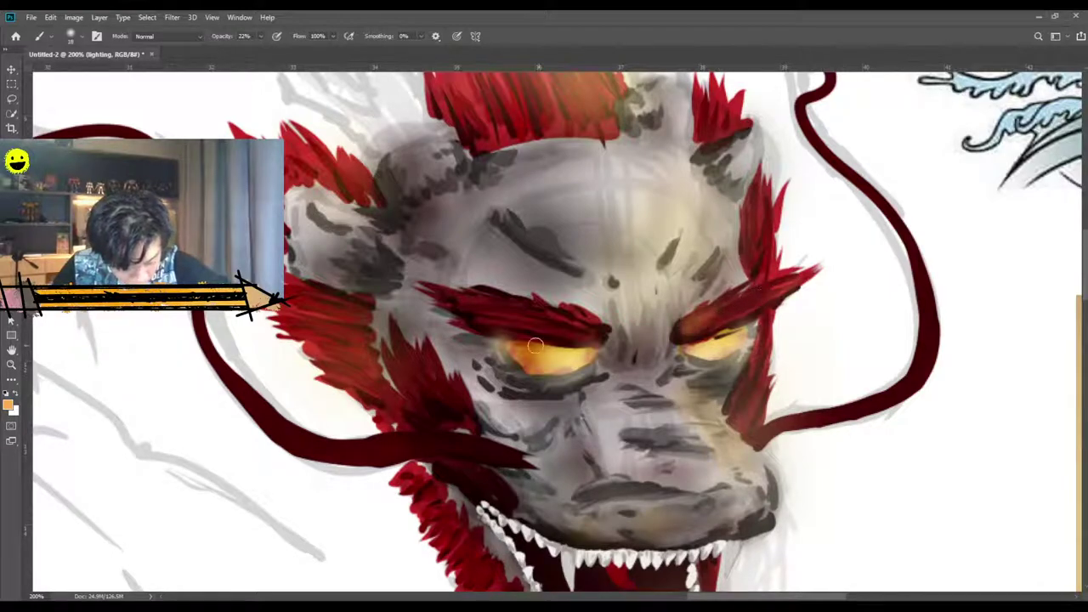
{"action": "scroll", "coordinate": [442, 240], "scroll_direction": "up", "scroll_amount": 4}
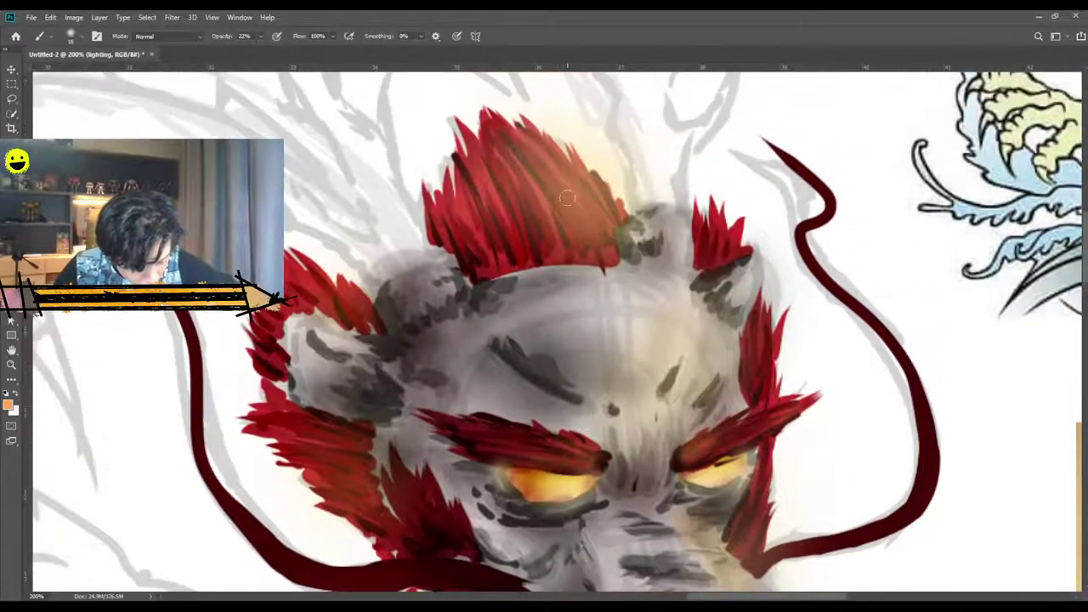
{"action": "mouse_move", "coordinate": [511, 138]}
{"action": "left_mouse_down"}
{"action": "mouse_move", "coordinate": [592, 242]}
{"action": "mouse_move", "coordinate": [597, 204]}
{"action": "left_mouse_up"}
{"action": "left_click_drag", "start_coordinate": [715, 256], "coordinate": [738, 223]}
{"action": "left_click_drag", "start_coordinate": [355, 326], "coordinate": [288, 257]}
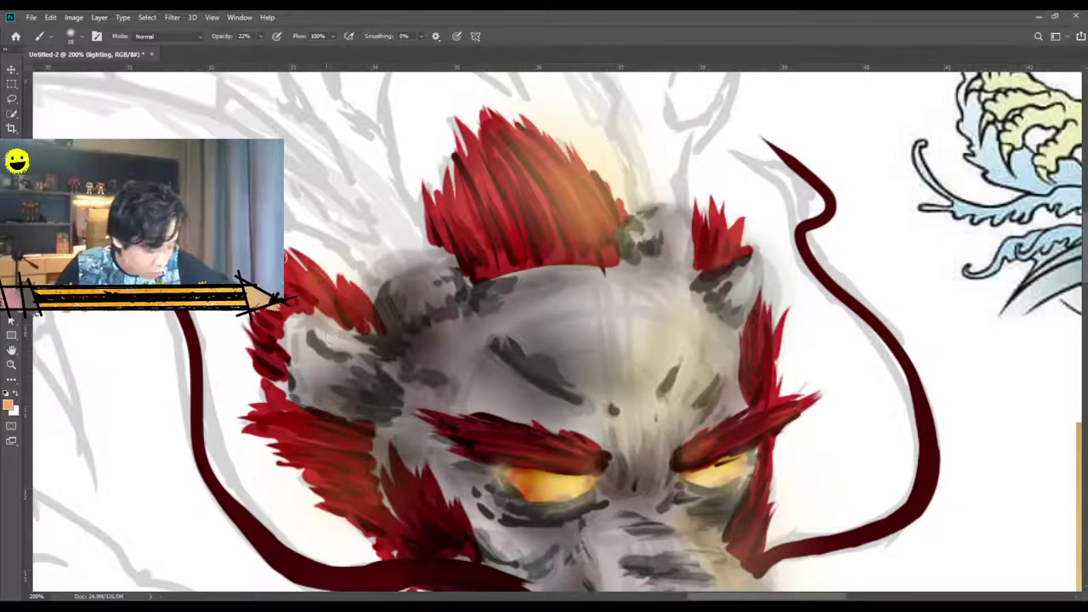
Examine the orange-lit hair and eyebrows close up and against the full dragon sketch.
{"action": "key", "text": "ctrl+minus"}
{"action": "key", "text": "ctrl+minus"}
{"action": "key", "text": "ctrl+plus"}
{"action": "key", "text": "ctrl+plus"}
{"action": "scroll", "coordinate": [552, 357], "scroll_direction": "down", "scroll_amount": 3}
{"action": "scroll", "coordinate": [553, 357], "scroll_direction": "up", "scroll_amount": 5}
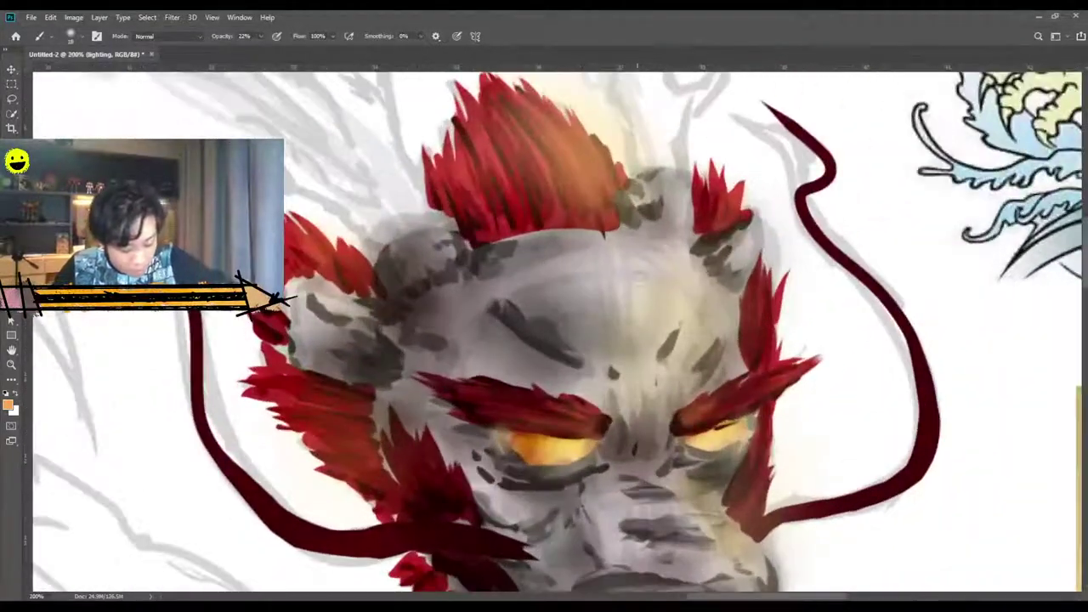
{"action": "key", "text": "ctrl+minus"}
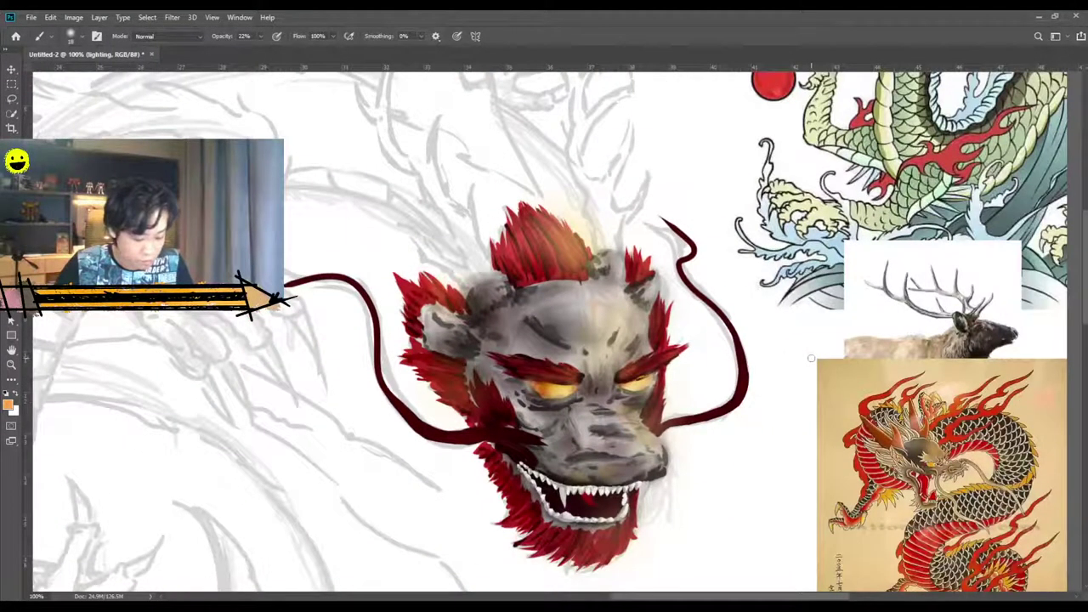
{"action": "scroll", "coordinate": [811, 358], "scroll_direction": "down", "scroll_amount": 2}
{"action": "scroll", "coordinate": [657, 384], "scroll_direction": "down", "scroll_amount": 1}
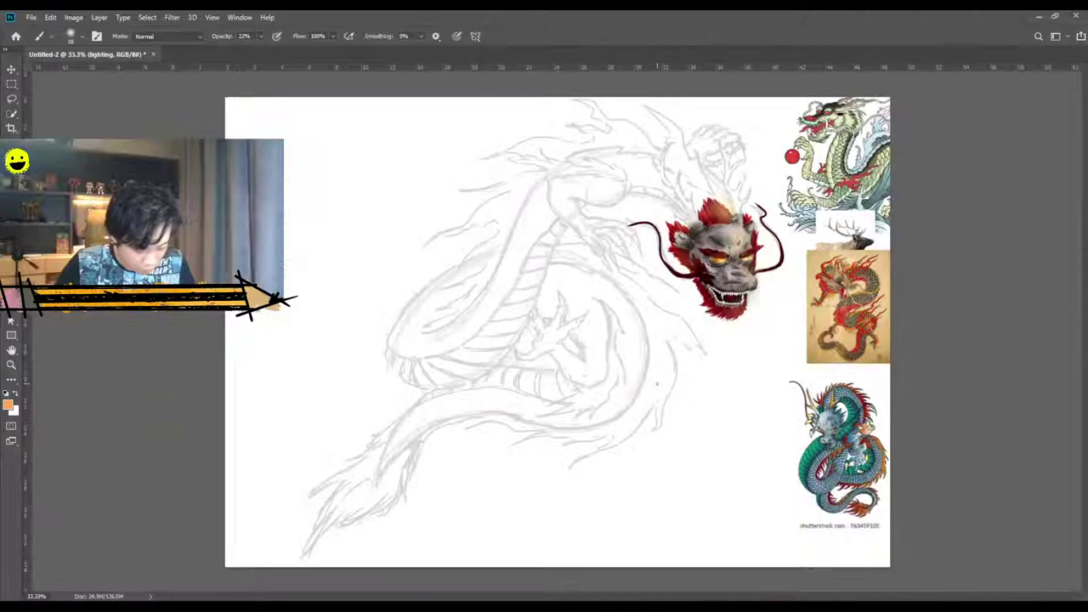
Brush dark orange light along both of the dragon's whiskers at 60% opacity and erase the spill around their edges.
{"action": "key", "text": "ctrl+plus"}
{"action": "left_click_drag", "start_coordinate": [559, 596], "coordinate": [666, 599]}
{"action": "scroll", "coordinate": [564, 327], "scroll_direction": "up", "scroll_amount": 2}
{"action": "key", "text": "ctrl+plus"}
{"action": "key", "text": "ctrl+plus"}
{"action": "scroll", "coordinate": [564, 327], "scroll_direction": "up", "scroll_amount": 2}
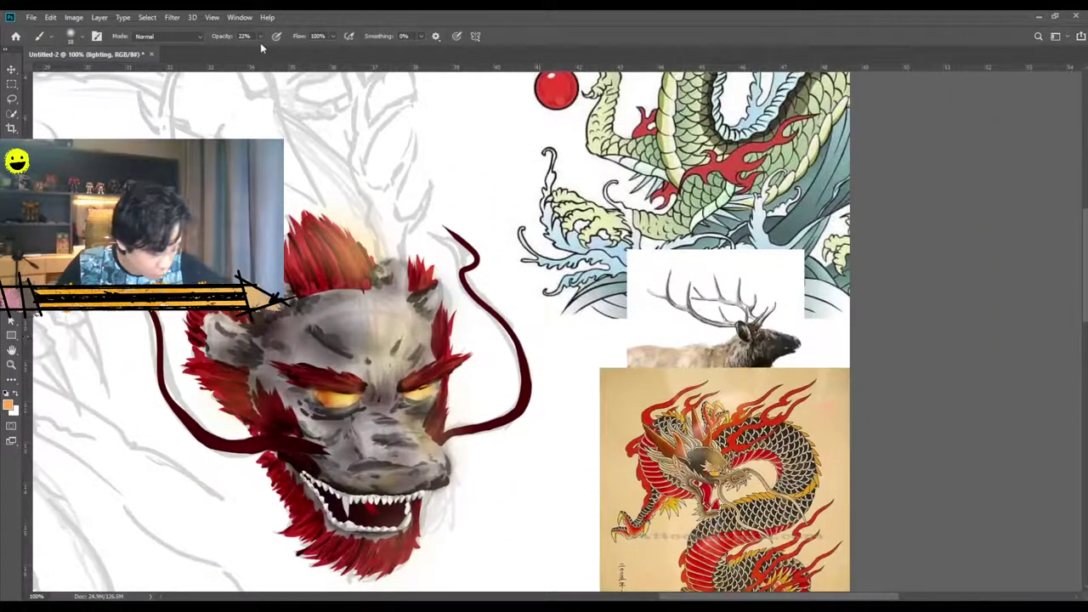
{"action": "key", "text": "6"}
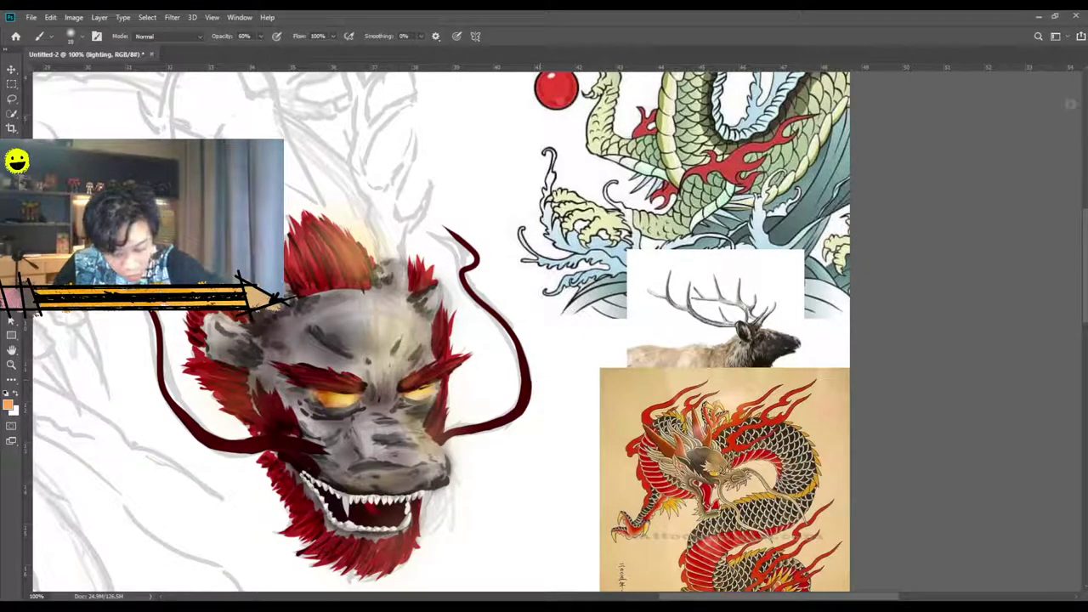
{"action": "left_click_drag", "start_coordinate": [1068, 141], "coordinate": [1083, 201]}
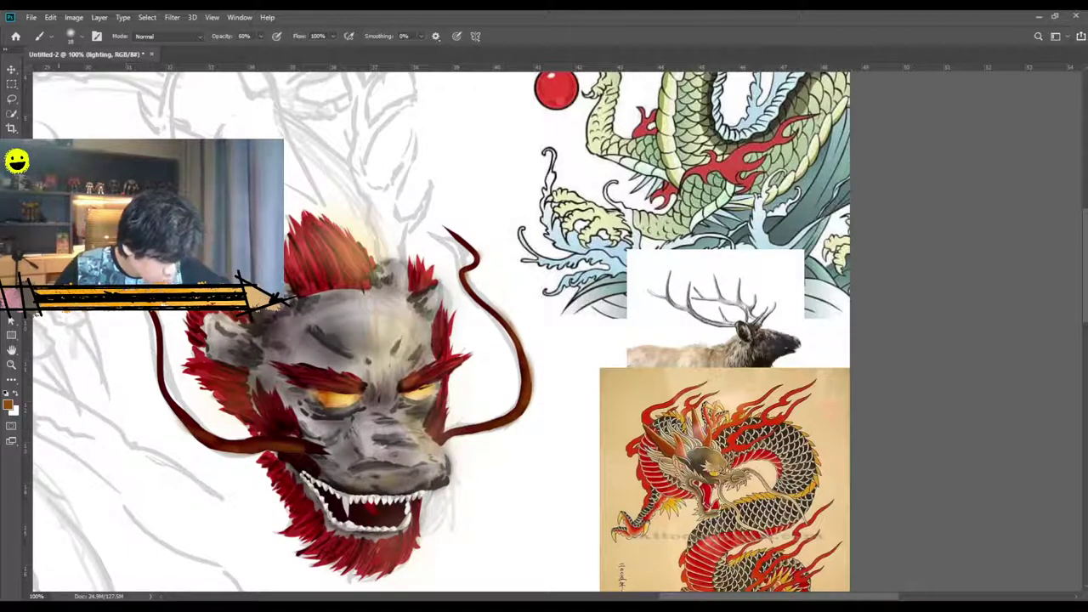
{"action": "key", "text": "e"}
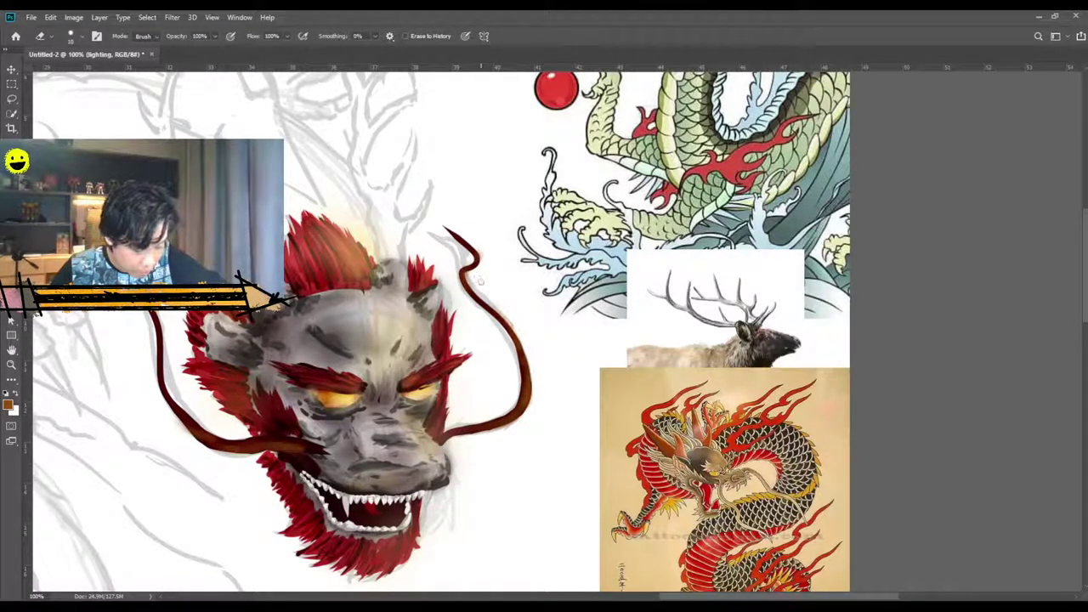
Erase the stray grey paint around the ears and the bumps on top of the head on the Dragon face 1 layer.
{"action": "key", "text": "ctrl+minus"}
{"action": "key", "text": "ctrl+minus"}
{"action": "key", "text": "ctrl+minus"}
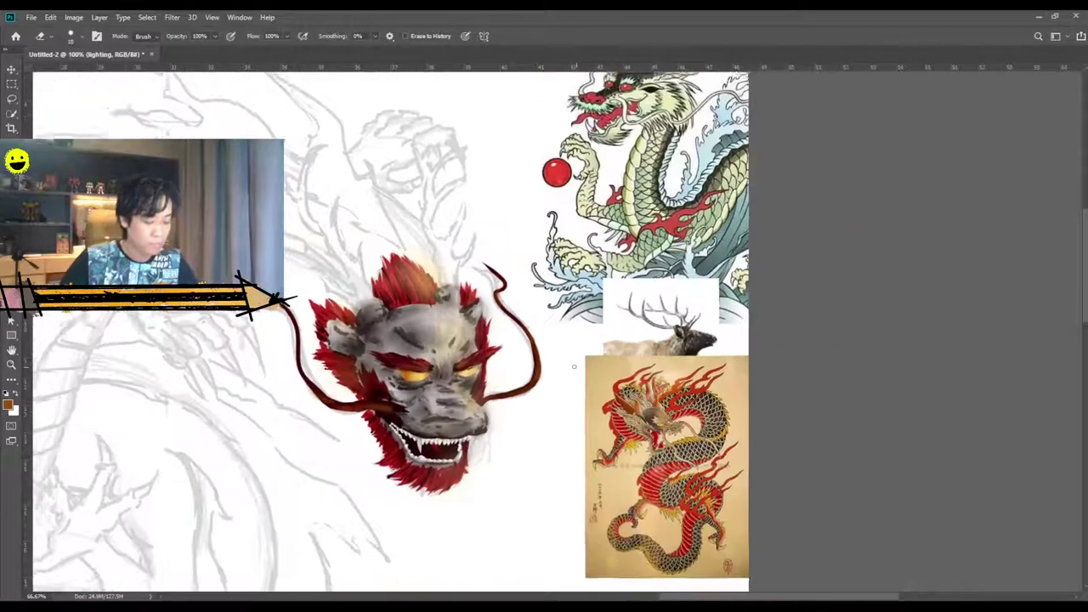
{"action": "key", "text": "ctrl+plus"}
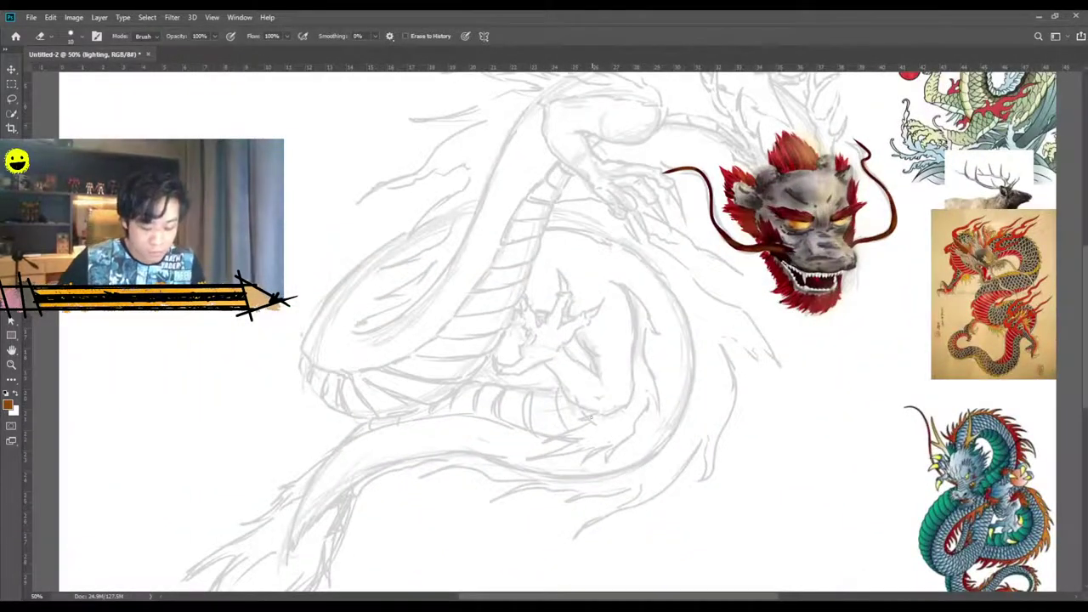
{"action": "scroll", "coordinate": [593, 416], "scroll_direction": "up", "scroll_amount": 2}
{"action": "scroll", "coordinate": [367, 431], "scroll_direction": "up", "scroll_amount": 5}
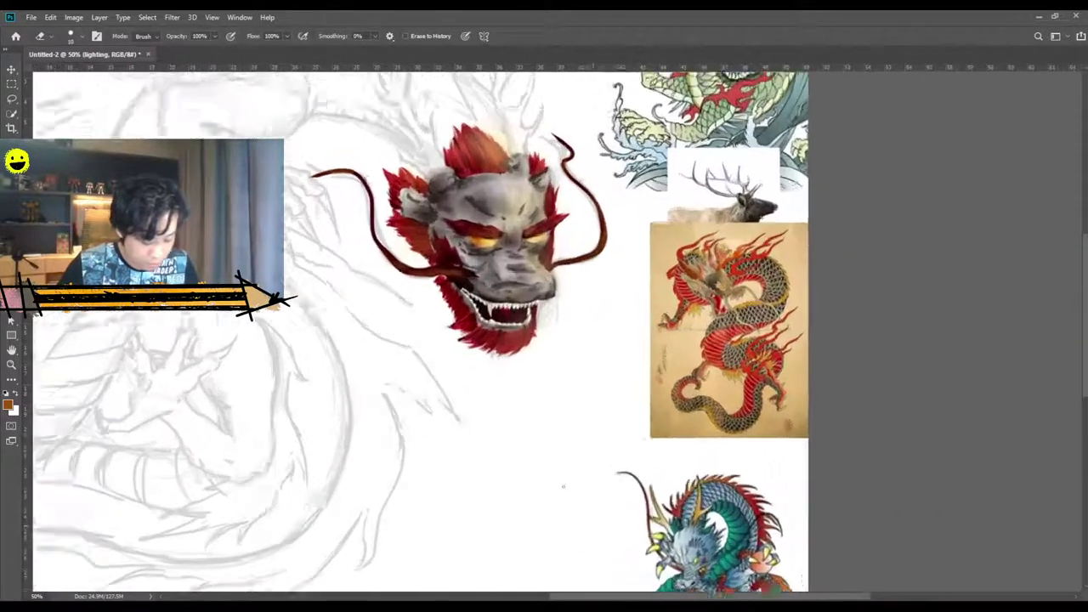
{"action": "scroll", "coordinate": [368, 430], "scroll_direction": "up", "scroll_amount": 2}
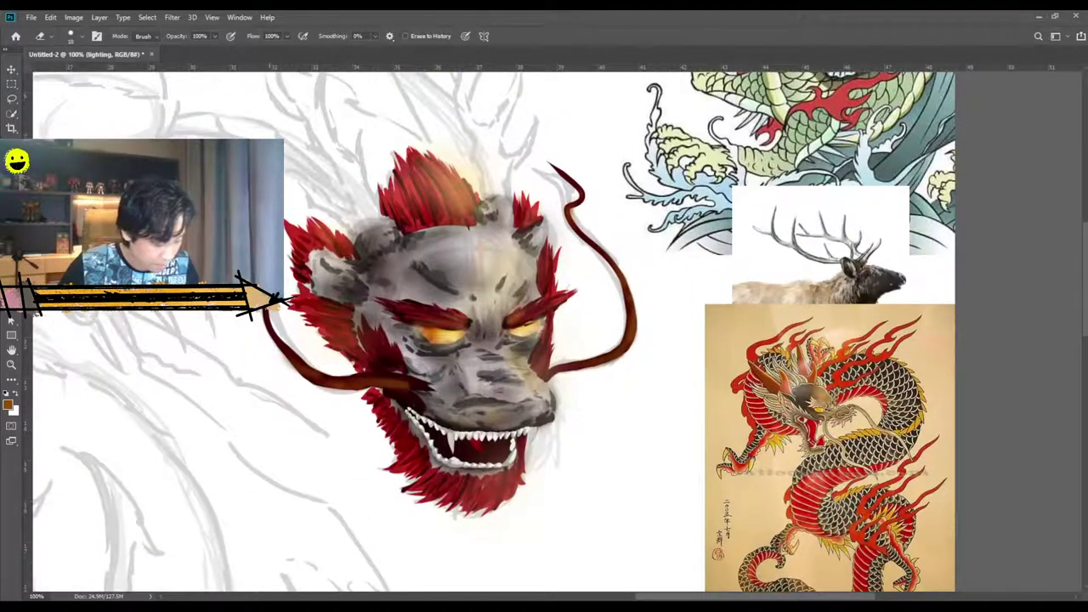
{"action": "left_click", "coordinate": [1006, 467]}
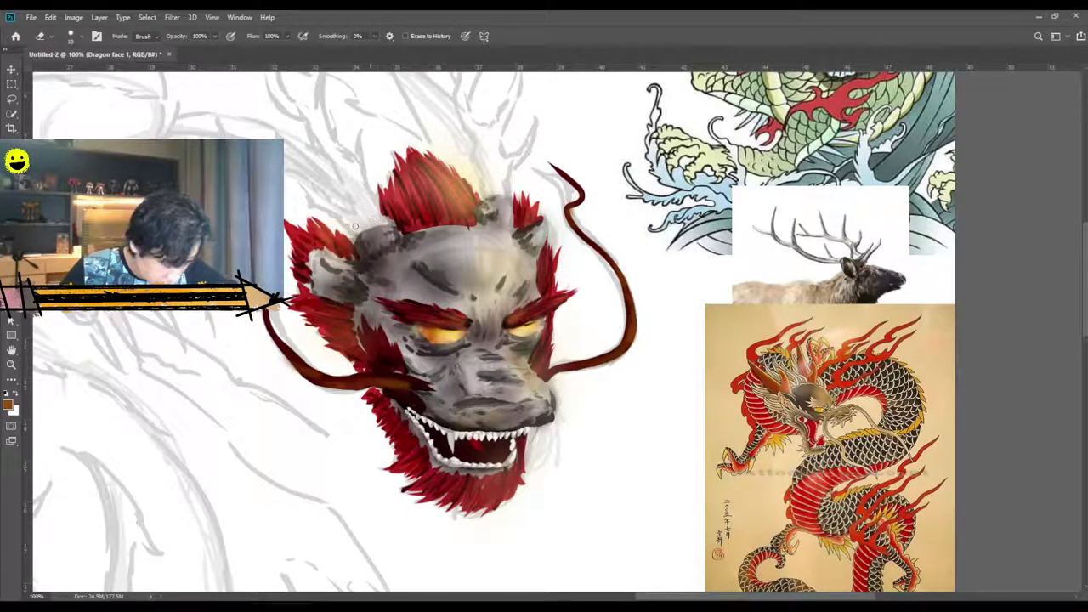
{"action": "left_click_drag", "start_coordinate": [488, 198], "coordinate": [504, 196]}
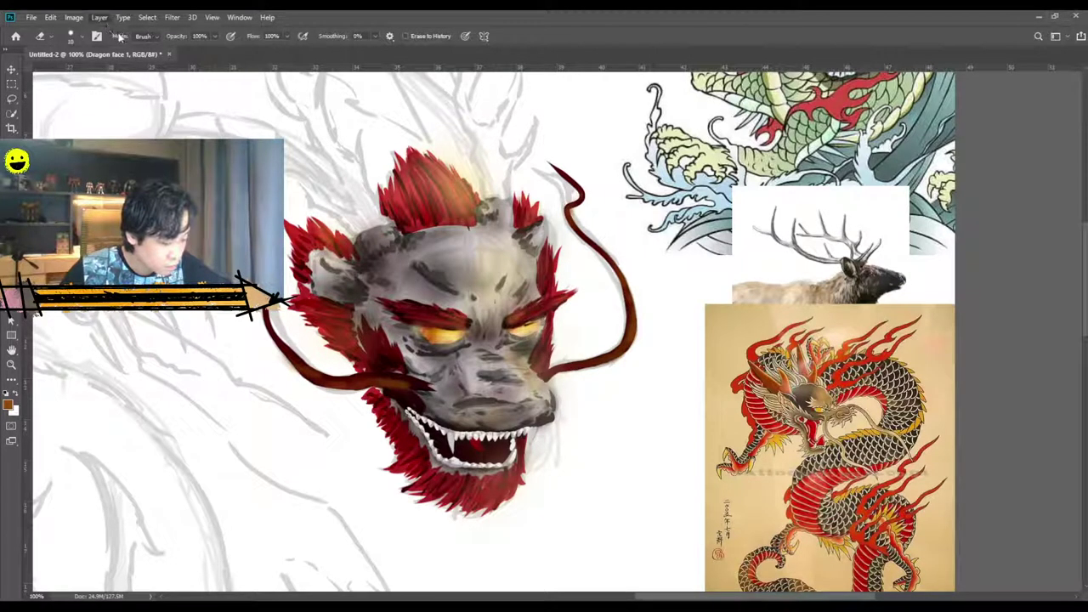
Make Dragon Head outline the active layer and sample a light grey from the dragon's forehead as the painting color.
{"action": "left_click", "coordinate": [224, 37]}
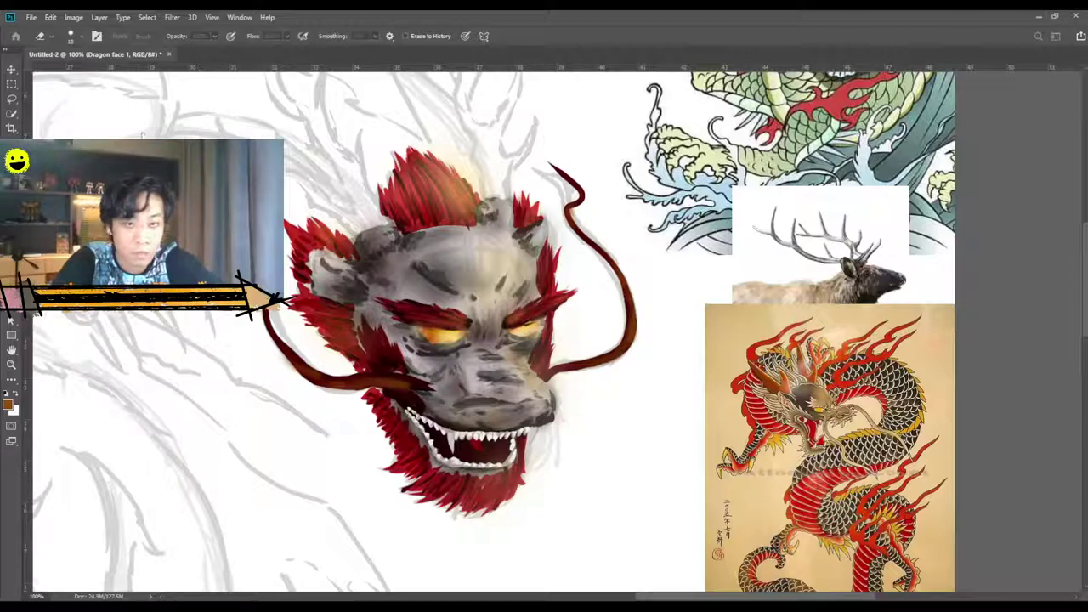
{"action": "key", "text": "Return"}
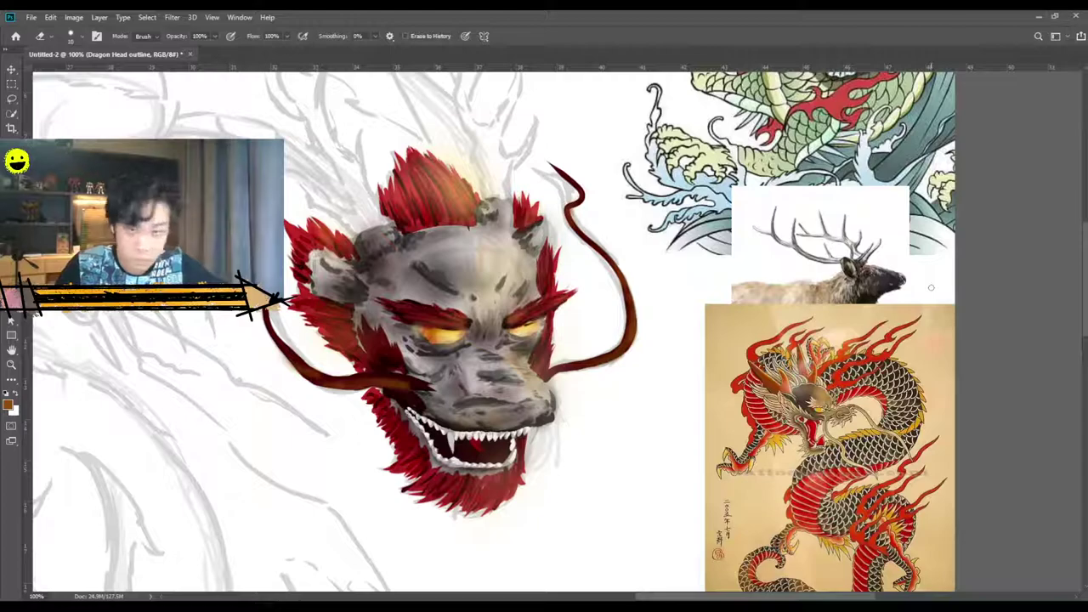
{"action": "key", "text": "i"}
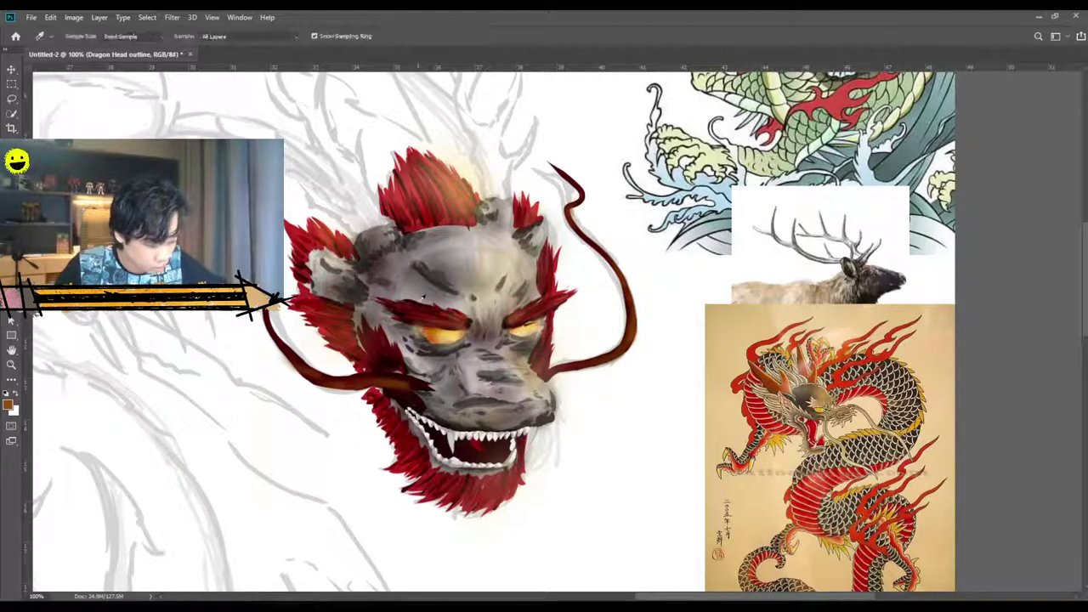
{"action": "left_click", "coordinate": [450, 247]}
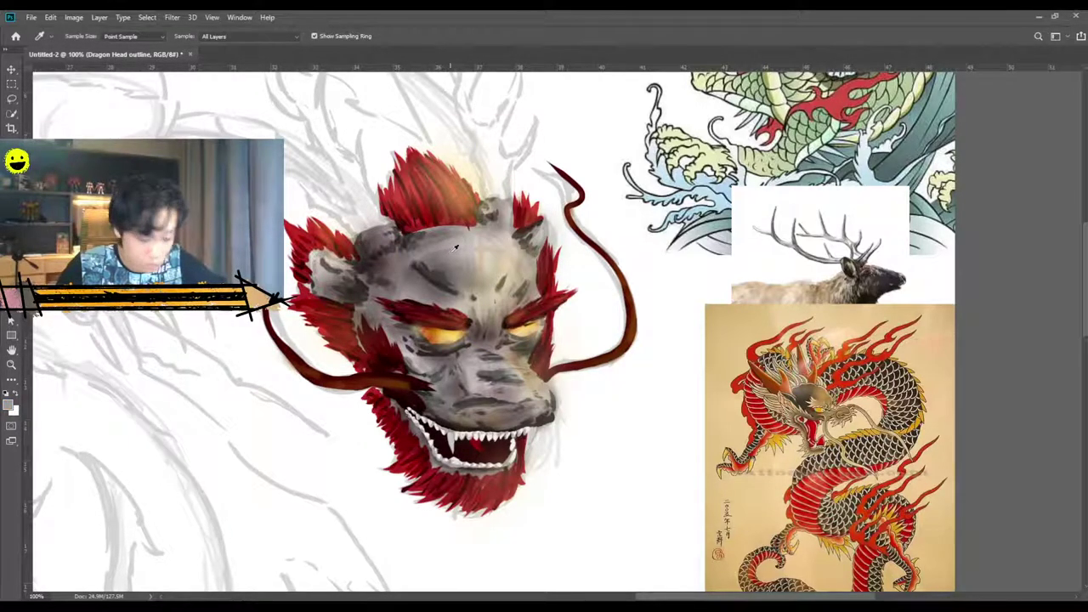
Set the brush opacity to 100% and line the rim of the dragon's right-hand eye in dark maroon.
{"action": "key", "text": "b"}
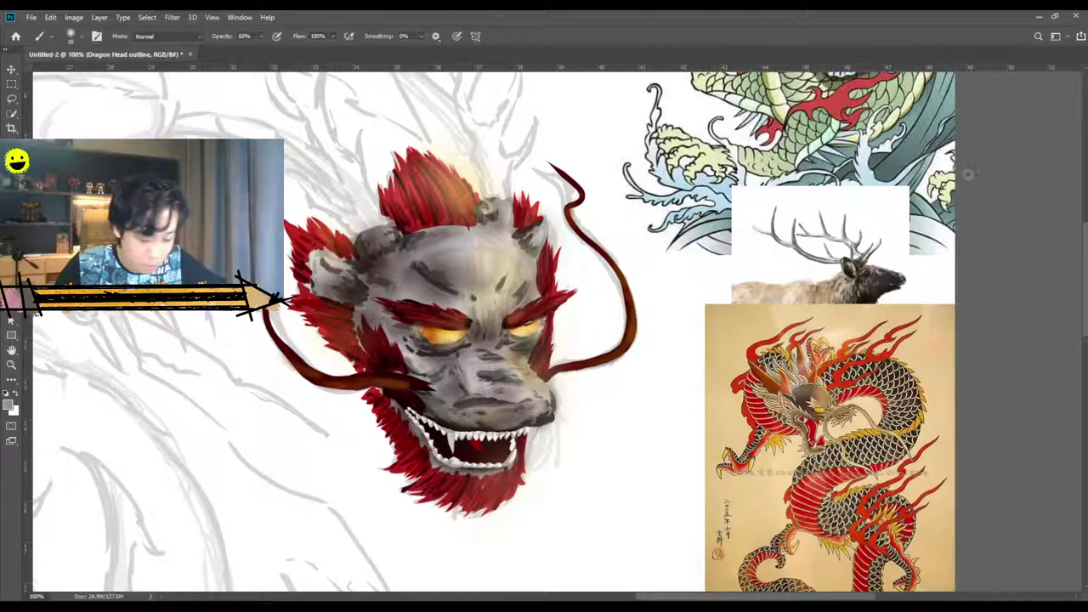
{"action": "left_click_drag", "start_coordinate": [989, 148], "coordinate": [1014, 142]}
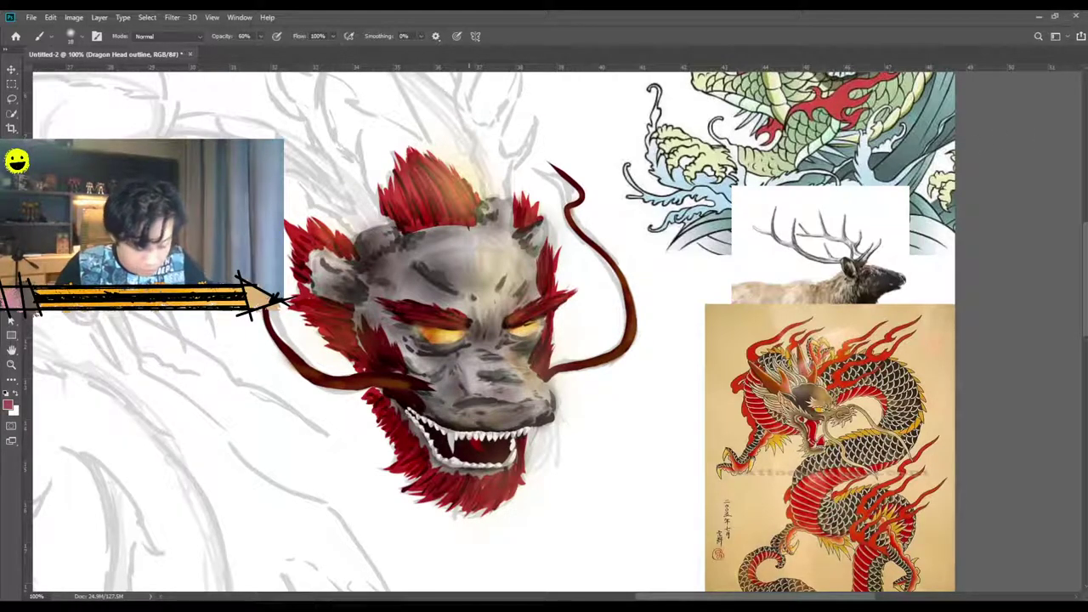
{"action": "key", "text": "ctrl+plus"}
{"action": "key", "text": "ctrl+plus"}
{"action": "scroll", "coordinate": [393, 347], "scroll_direction": "down", "scroll_amount": 1}
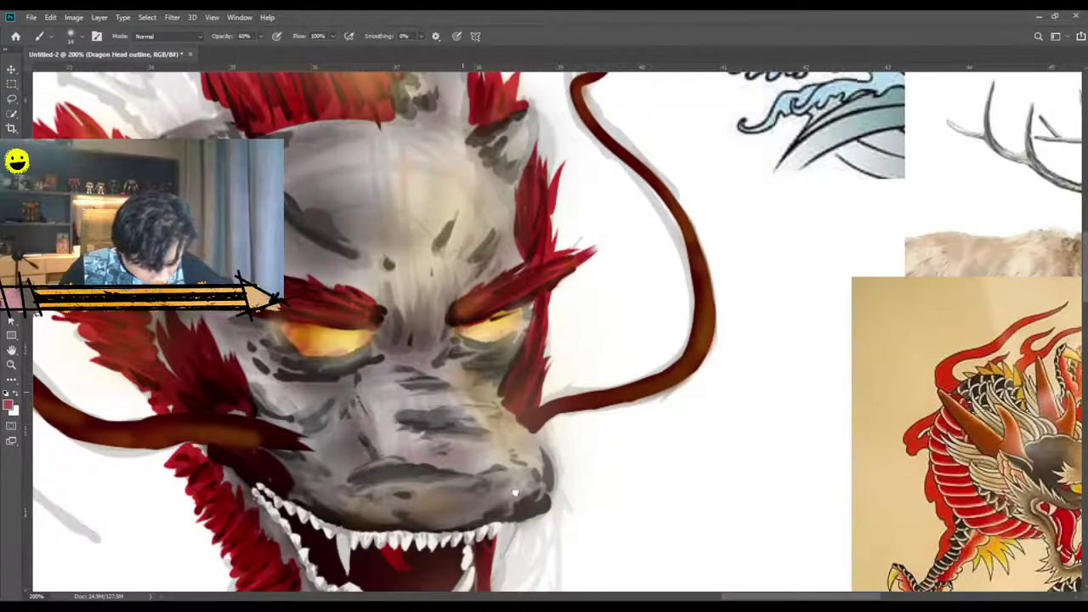
{"action": "left_click", "coordinate": [261, 39]}
{"action": "left_click_drag", "start_coordinate": [262, 53], "coordinate": [303, 56]}
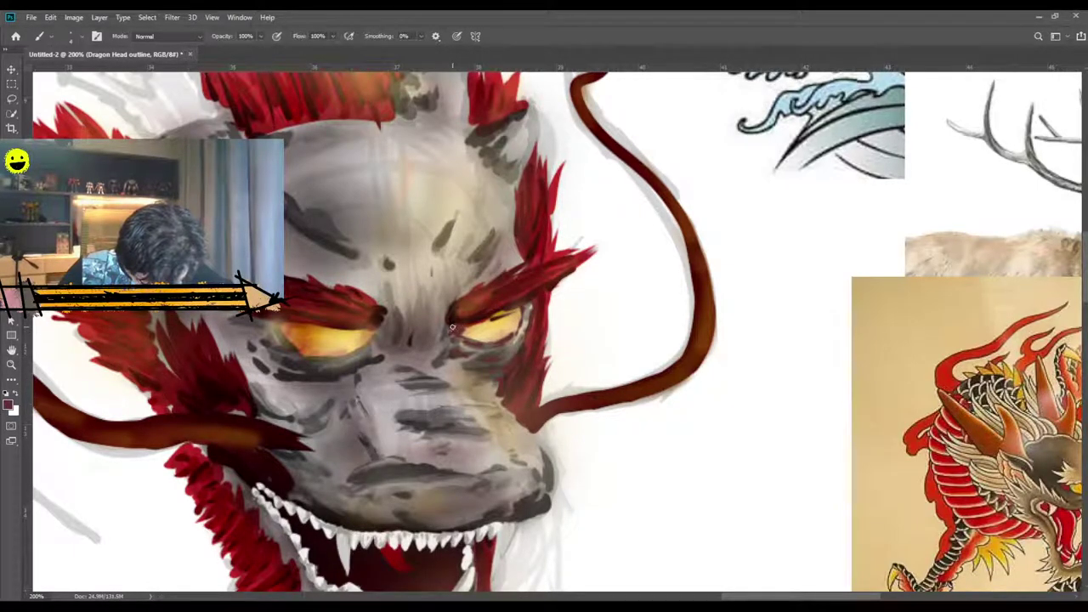
{"action": "scroll", "coordinate": [461, 341], "scroll_direction": "down", "scroll_amount": 1}
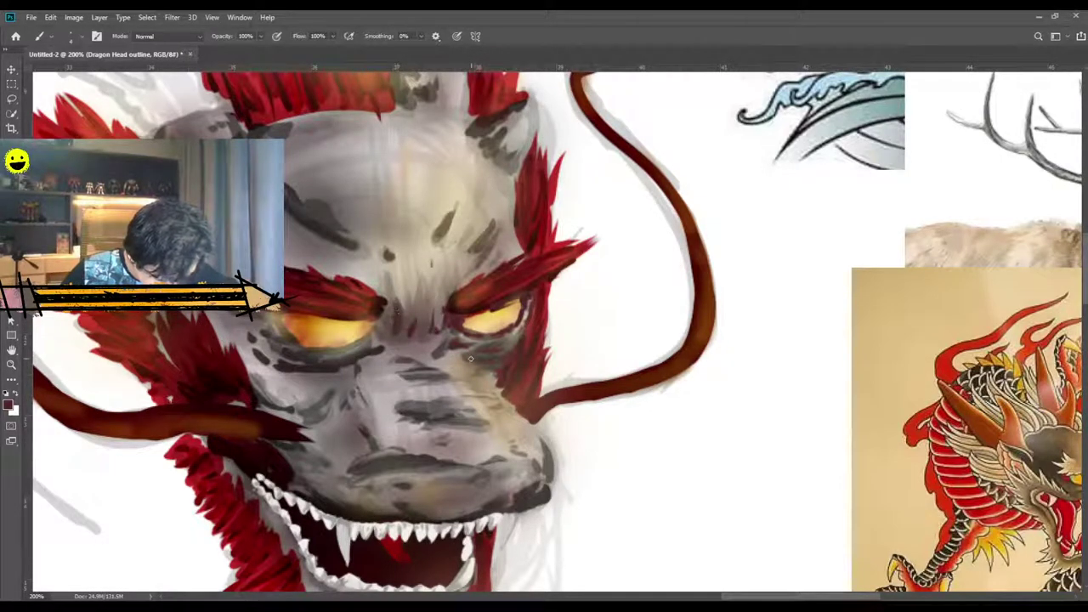
Outline the dragon's snout edge, upper muzzle fold and nose-side crease with dark maroon strokes.
{"action": "scroll", "coordinate": [451, 331], "scroll_direction": "down", "scroll_amount": 2}
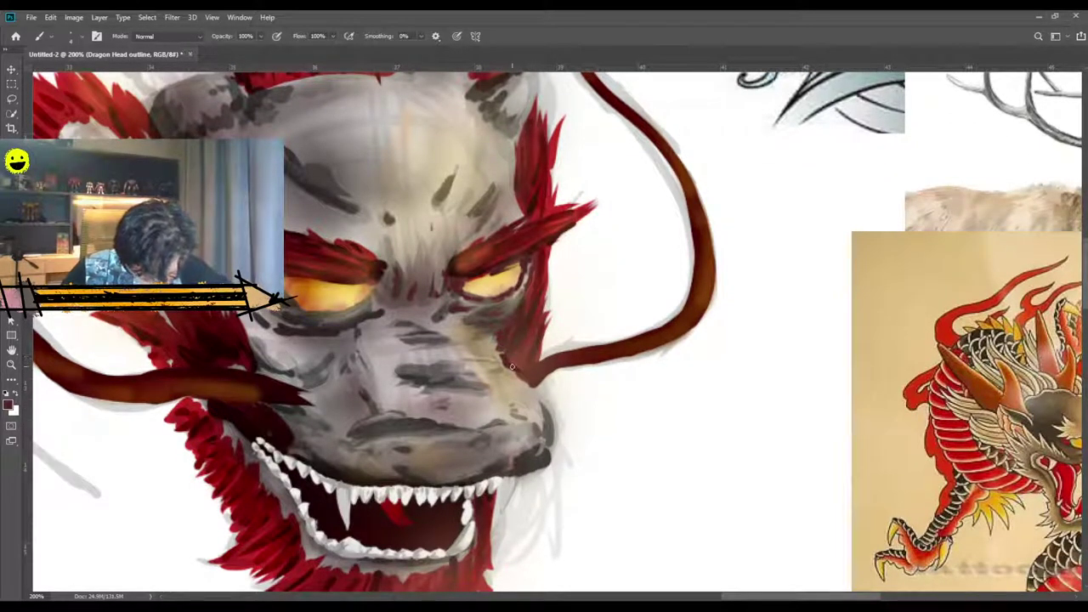
{"action": "mouse_move", "coordinate": [519, 378]}
{"action": "left_mouse_down"}
{"action": "mouse_move", "coordinate": [546, 402]}
{"action": "mouse_move", "coordinate": [551, 455]}
{"action": "mouse_move", "coordinate": [529, 473]}
{"action": "mouse_move", "coordinate": [475, 484]}
{"action": "left_mouse_up"}
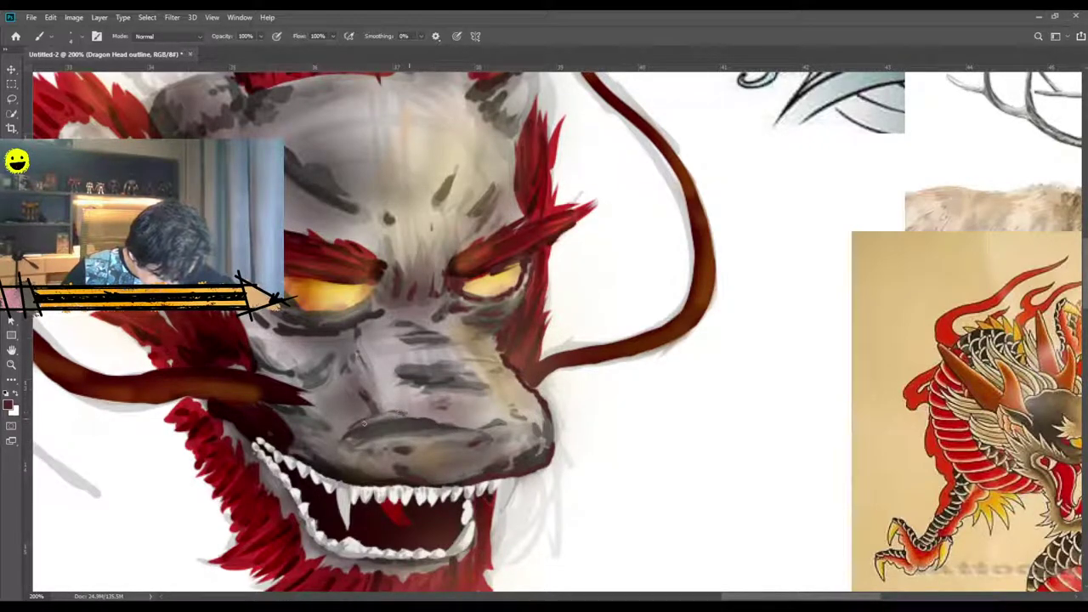
{"action": "left_click_drag", "start_coordinate": [422, 428], "coordinate": [372, 433]}
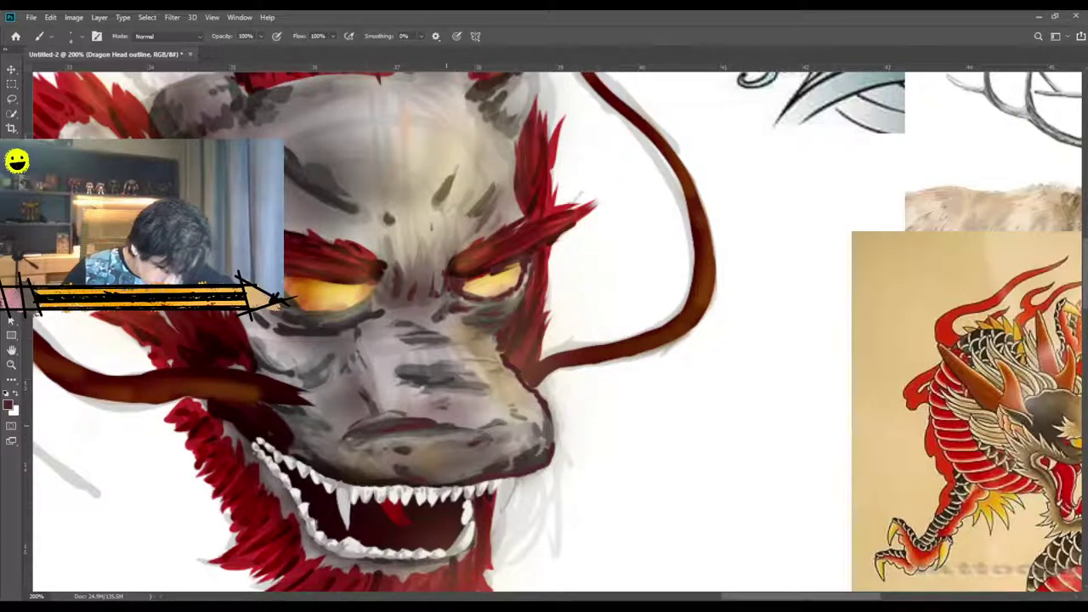
{"action": "left_click_drag", "start_coordinate": [372, 416], "coordinate": [360, 395]}
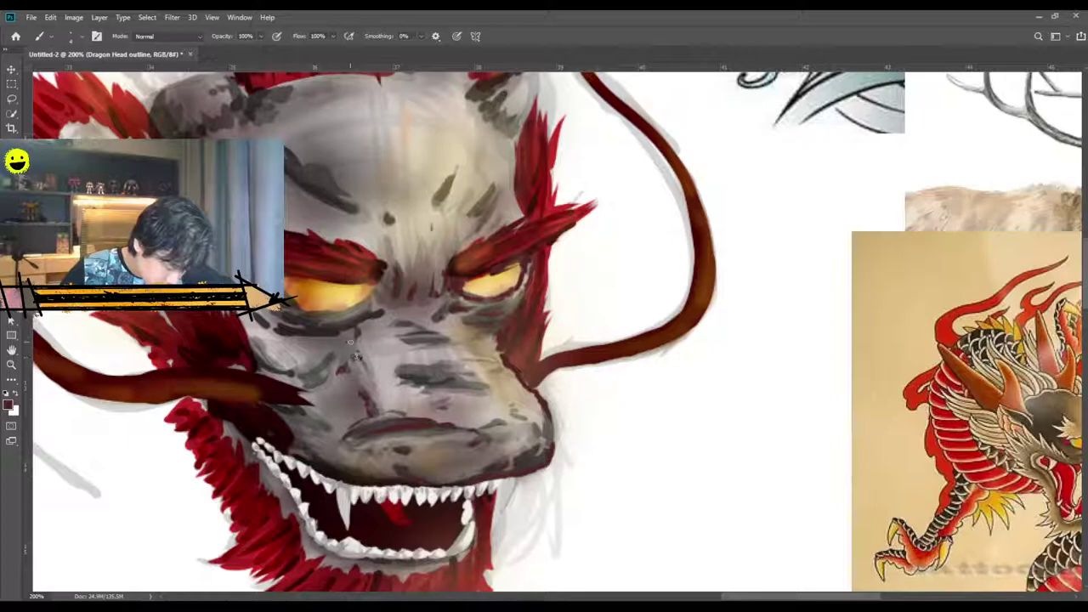
Paint dark maroon lines under the left-hand eye and accent the wrinkles and spots on the snout.
{"action": "left_click_drag", "start_coordinate": [373, 292], "coordinate": [344, 311]}
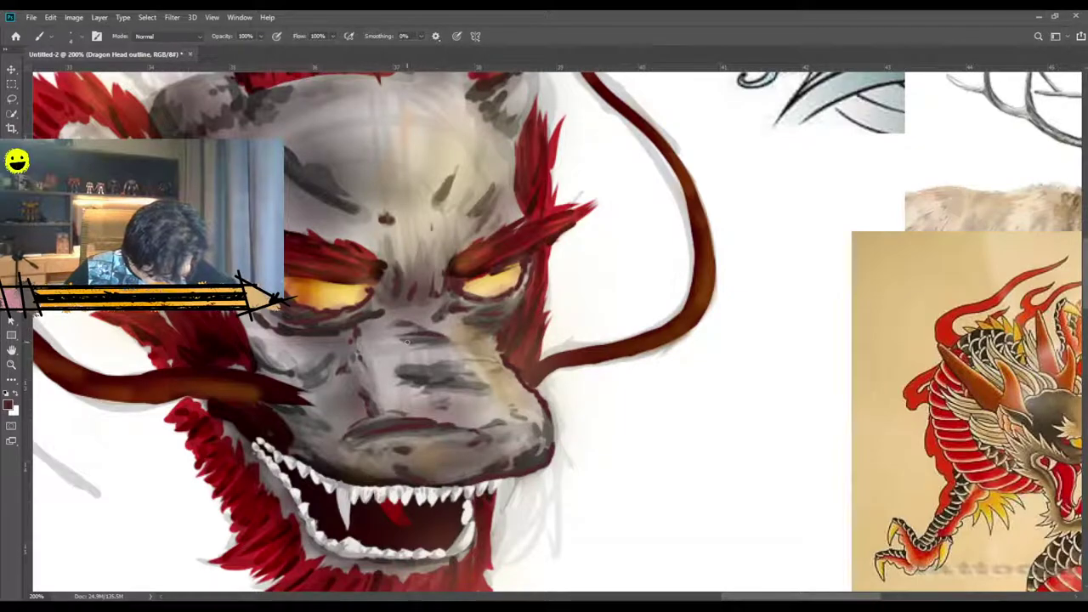
{"action": "mouse_move", "coordinate": [422, 380]}
{"action": "left_mouse_down"}
{"action": "mouse_move", "coordinate": [478, 385]}
{"action": "mouse_move", "coordinate": [419, 373]}
{"action": "left_mouse_up"}
{"action": "mouse_move", "coordinate": [511, 413]}
{"action": "left_mouse_down"}
{"action": "mouse_move", "coordinate": [521, 417]}
{"action": "mouse_move", "coordinate": [514, 407]}
{"action": "mouse_move", "coordinate": [496, 425]}
{"action": "mouse_move", "coordinate": [542, 443]}
{"action": "left_mouse_up"}
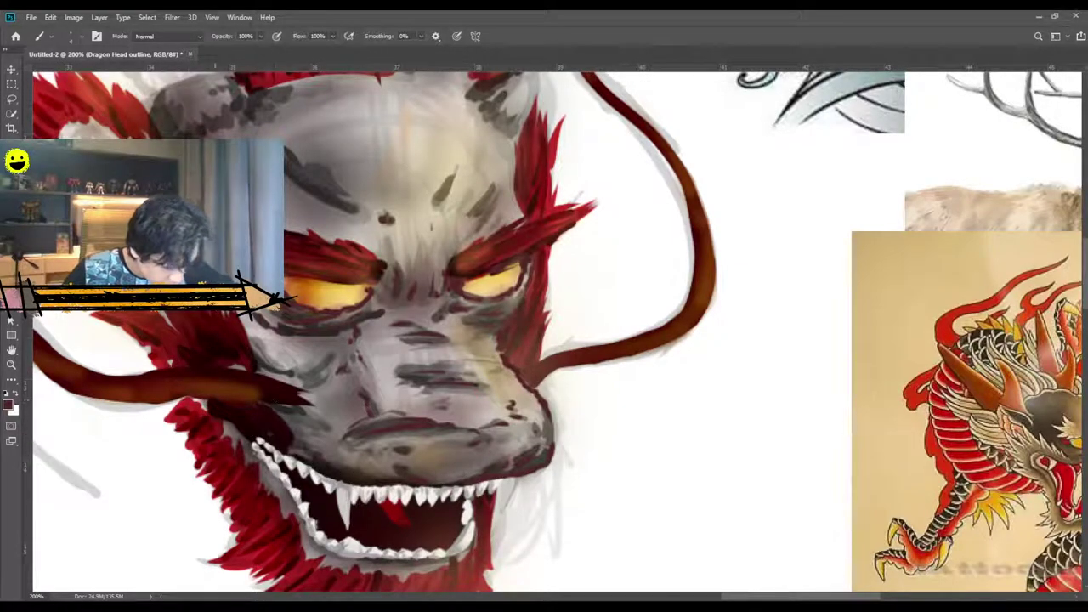
Outline the horn bases and the adjoining edges of the forehead in dark maroon.
{"action": "scroll", "coordinate": [374, 332], "scroll_direction": "up", "scroll_amount": 5}
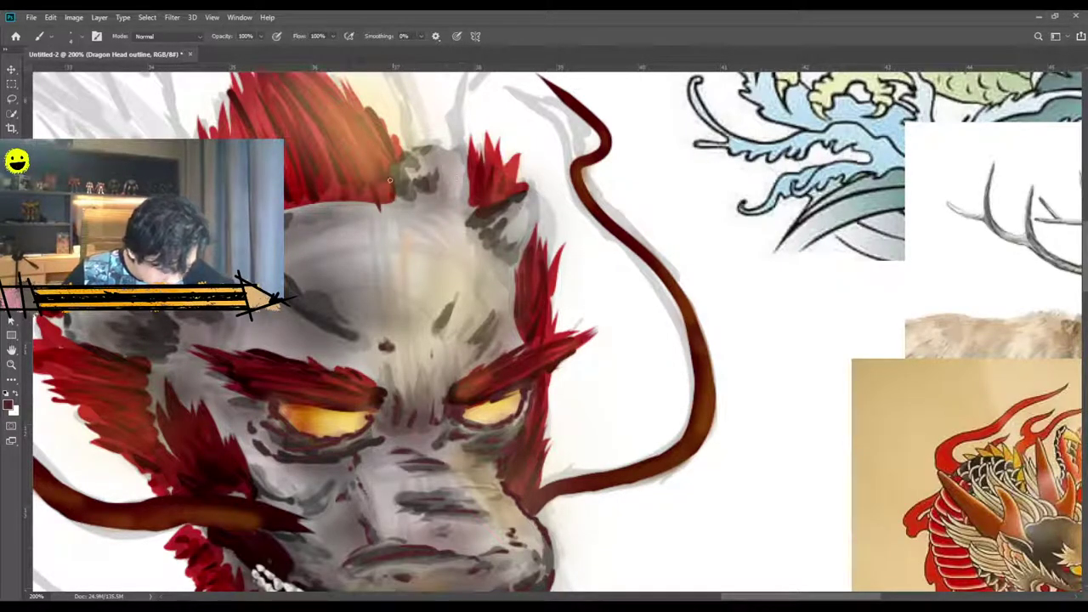
{"action": "left_click_drag", "start_coordinate": [391, 161], "coordinate": [395, 202]}
{"action": "mouse_move", "coordinate": [424, 148]}
{"action": "left_mouse_down"}
{"action": "mouse_move", "coordinate": [464, 152]}
{"action": "mouse_move", "coordinate": [391, 181]}
{"action": "mouse_move", "coordinate": [391, 202]}
{"action": "mouse_move", "coordinate": [463, 161]}
{"action": "mouse_move", "coordinate": [463, 204]}
{"action": "mouse_move", "coordinate": [518, 204]}
{"action": "mouse_move", "coordinate": [470, 205]}
{"action": "mouse_move", "coordinate": [525, 187]}
{"action": "mouse_move", "coordinate": [534, 204]}
{"action": "mouse_move", "coordinate": [511, 265]}
{"action": "left_mouse_up"}
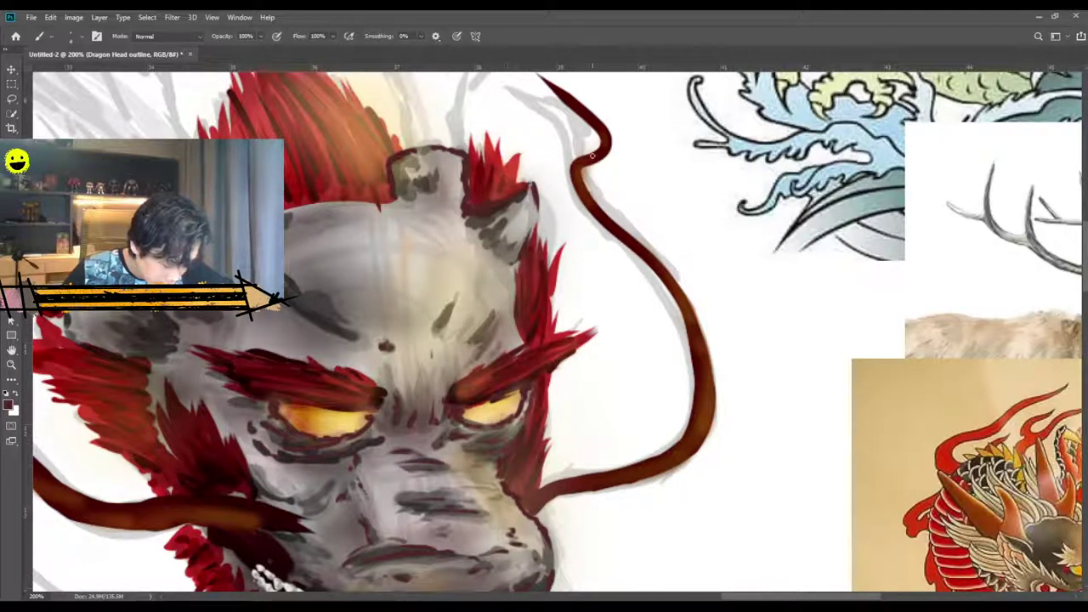
{"action": "mouse_move", "coordinate": [529, 193]}
{"action": "left_mouse_down"}
{"action": "mouse_move", "coordinate": [510, 262]}
{"action": "mouse_move", "coordinate": [533, 190]}
{"action": "mouse_move", "coordinate": [506, 242]}
{"action": "mouse_move", "coordinate": [529, 190]}
{"action": "left_mouse_up"}
{"action": "scroll", "coordinate": [527, 195], "scroll_direction": "down", "scroll_amount": 2}
{"action": "left_click_drag", "start_coordinate": [514, 236], "coordinate": [523, 317]}
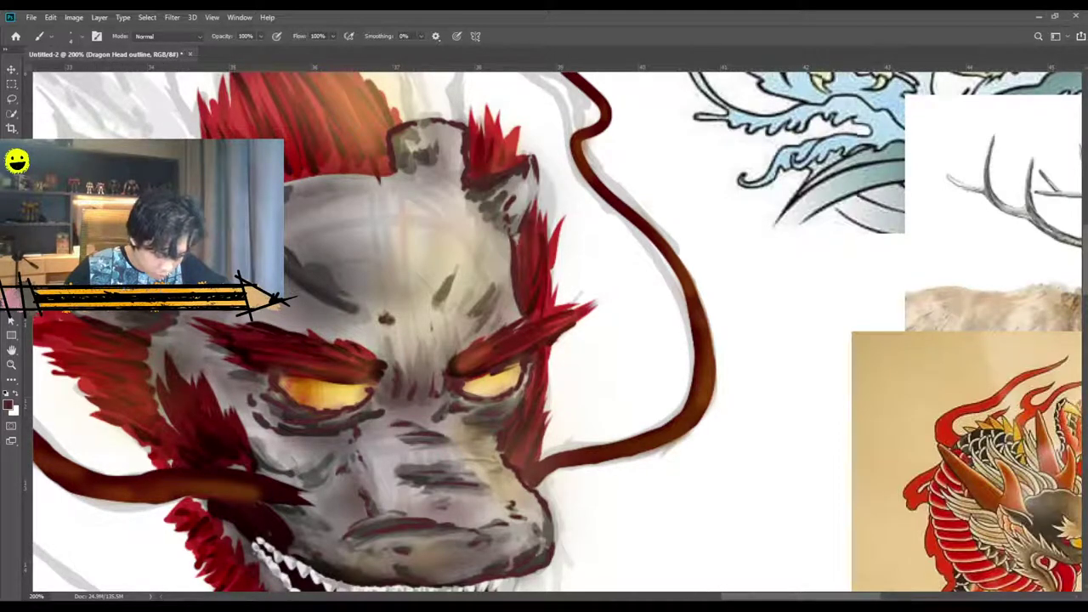
{"action": "left_click_drag", "start_coordinate": [748, 599], "coordinate": [722, 600]}
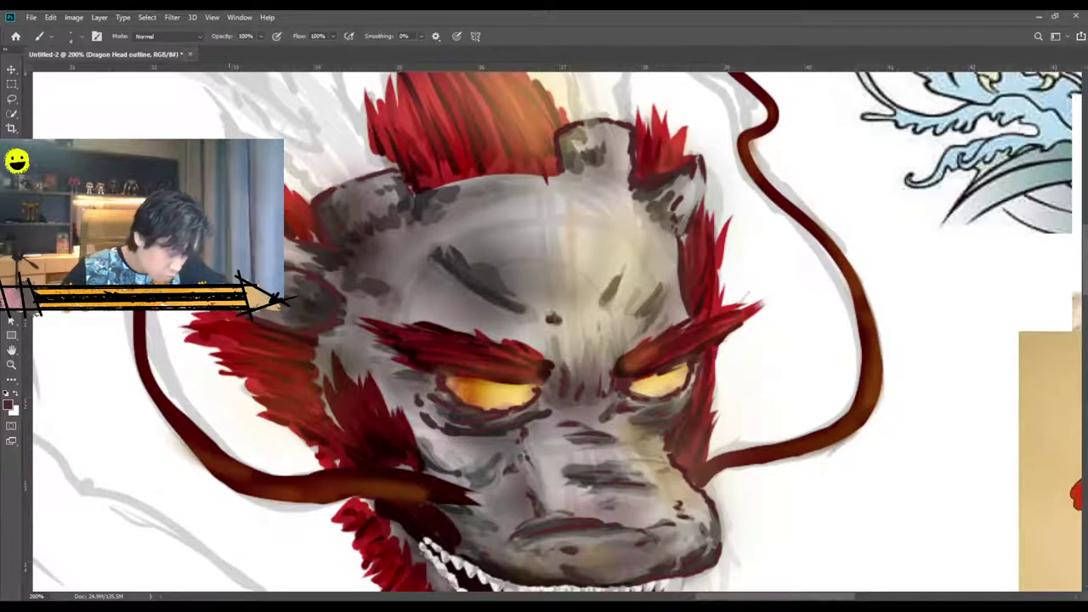
Outline the gum line and lower jaw around the dragon's teeth in dark maroon.
{"action": "key", "text": "ctrl+minus"}
{"action": "key", "text": "ctrl+minus"}
{"action": "key", "text": "ctrl+plus"}
{"action": "key", "text": "ctrl+plus"}
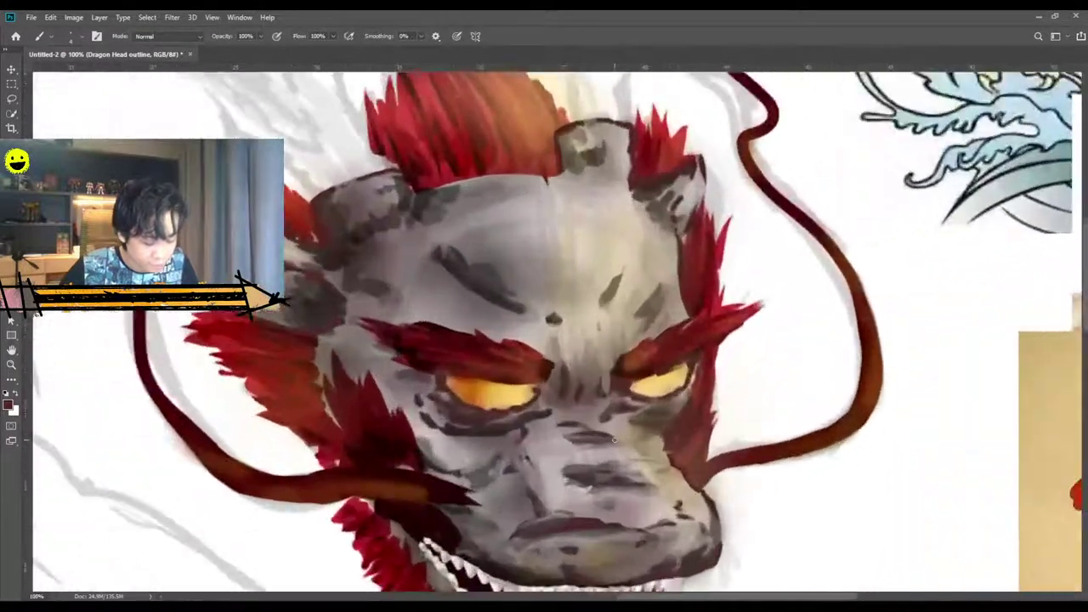
{"action": "scroll", "coordinate": [646, 491], "scroll_direction": "down", "scroll_amount": 2}
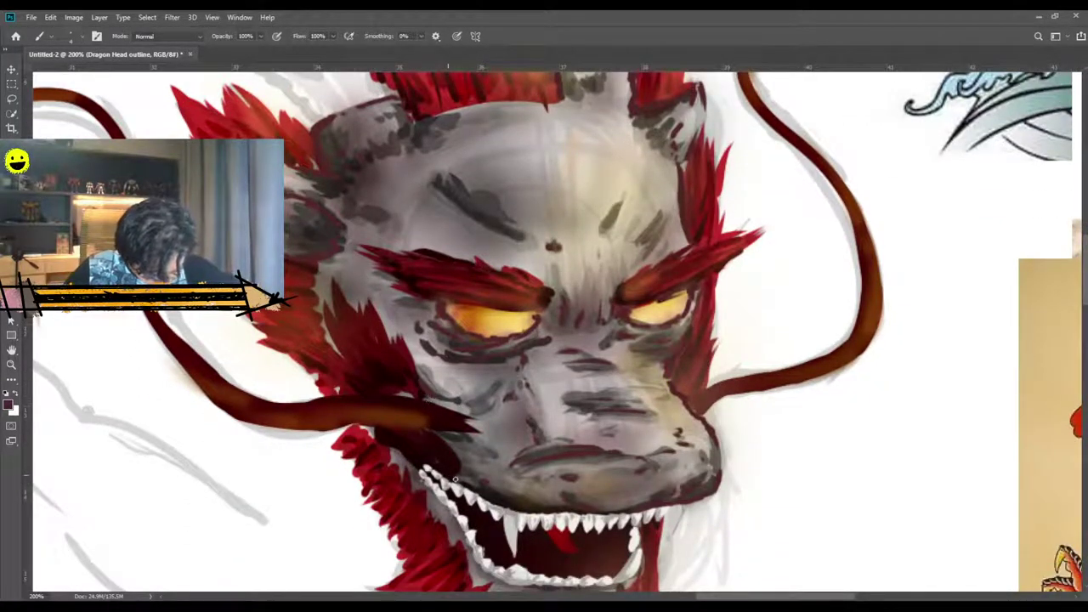
{"action": "scroll", "coordinate": [451, 478], "scroll_direction": "down", "scroll_amount": 2}
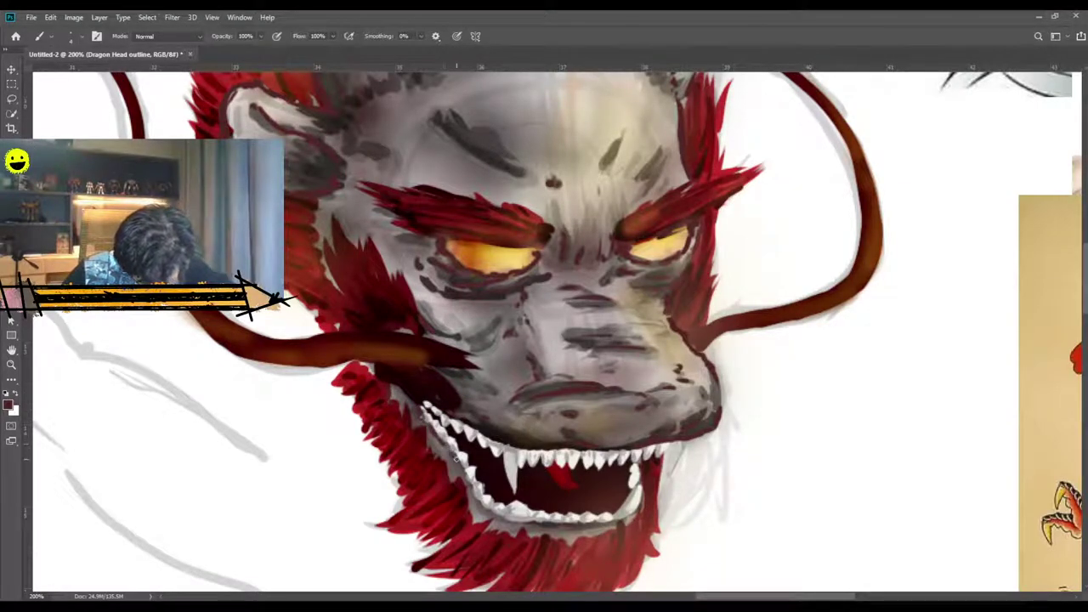
{"action": "mouse_move", "coordinate": [459, 467]}
{"action": "left_mouse_down"}
{"action": "mouse_move", "coordinate": [504, 520]}
{"action": "mouse_move", "coordinate": [593, 525]}
{"action": "mouse_move", "coordinate": [553, 526]}
{"action": "mouse_move", "coordinate": [587, 532]}
{"action": "mouse_move", "coordinate": [639, 505]}
{"action": "mouse_move", "coordinate": [644, 460]}
{"action": "left_mouse_up"}
{"action": "left_click_drag", "start_coordinate": [646, 499], "coordinate": [647, 483]}
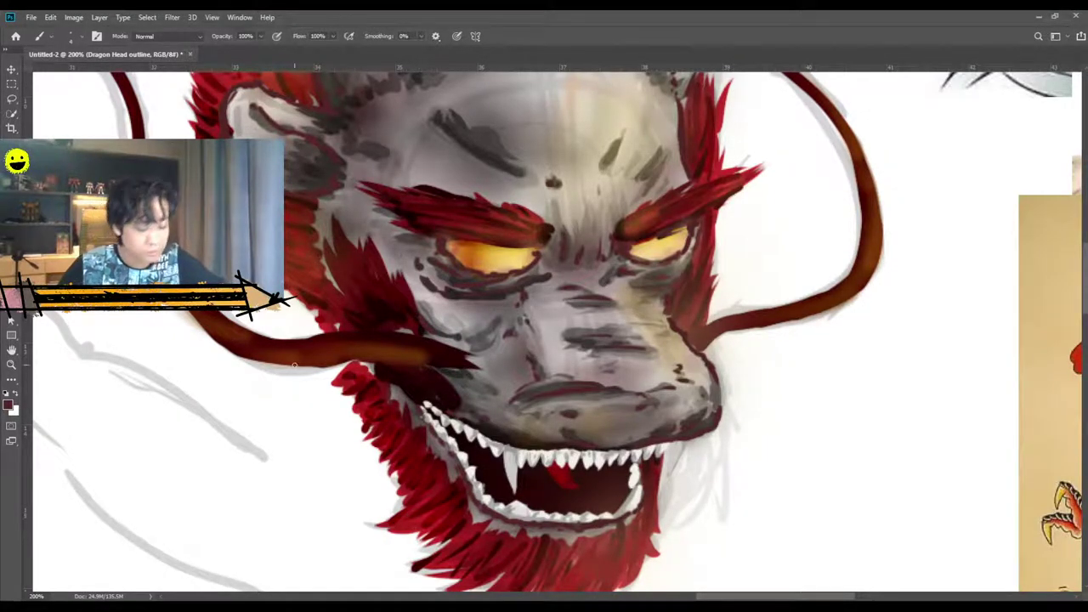
Switch to a near-black maroon with a finer brush, darken the eye rims and paint frown lines between the eyebrows.
{"action": "scroll", "coordinate": [425, 492], "scroll_direction": "up", "scroll_amount": 3}
{"action": "mouse_move", "coordinate": [461, 220]}
{"action": "left_mouse_down"}
{"action": "mouse_move", "coordinate": [523, 256]}
{"action": "mouse_move", "coordinate": [469, 238]}
{"action": "left_mouse_up"}
{"action": "mouse_move", "coordinate": [622, 224]}
{"action": "left_mouse_down"}
{"action": "mouse_move", "coordinate": [643, 253]}
{"action": "mouse_move", "coordinate": [662, 238]}
{"action": "mouse_move", "coordinate": [637, 284]}
{"action": "left_mouse_up"}
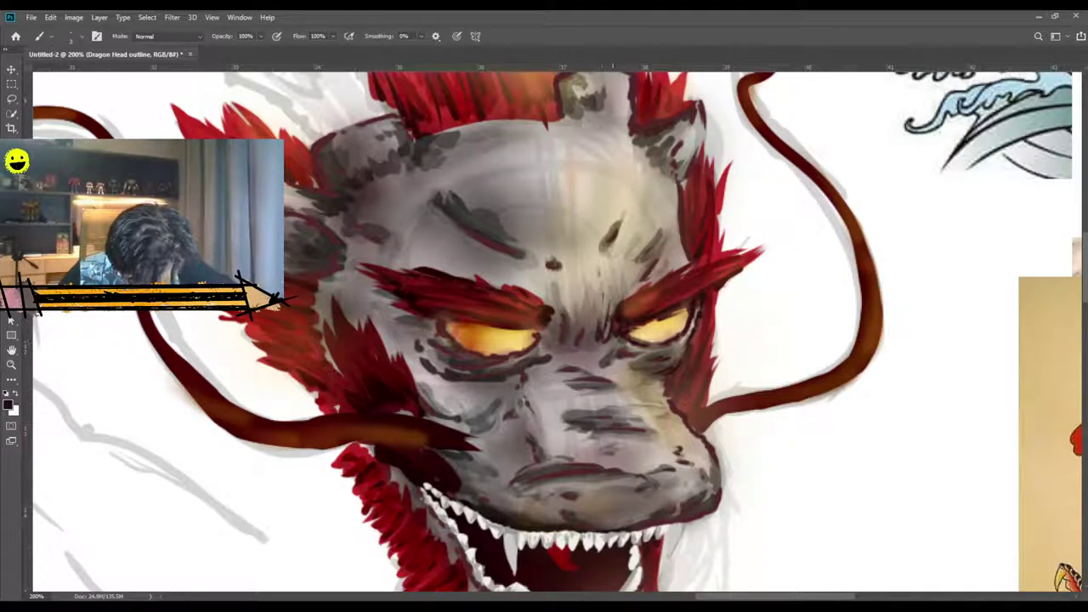
{"action": "mouse_move", "coordinate": [558, 319]}
{"action": "left_mouse_down"}
{"action": "mouse_move", "coordinate": [559, 339]}
{"action": "mouse_move", "coordinate": [544, 349]}
{"action": "left_mouse_up"}
{"action": "left_click_drag", "start_coordinate": [558, 308], "coordinate": [551, 323]}
{"action": "mouse_move", "coordinate": [551, 283]}
{"action": "left_mouse_down"}
{"action": "mouse_move", "coordinate": [553, 330]}
{"action": "mouse_move", "coordinate": [551, 306]}
{"action": "mouse_move", "coordinate": [553, 326]}
{"action": "mouse_move", "coordinate": [579, 338]}
{"action": "mouse_move", "coordinate": [580, 311]}
{"action": "left_mouse_up"}
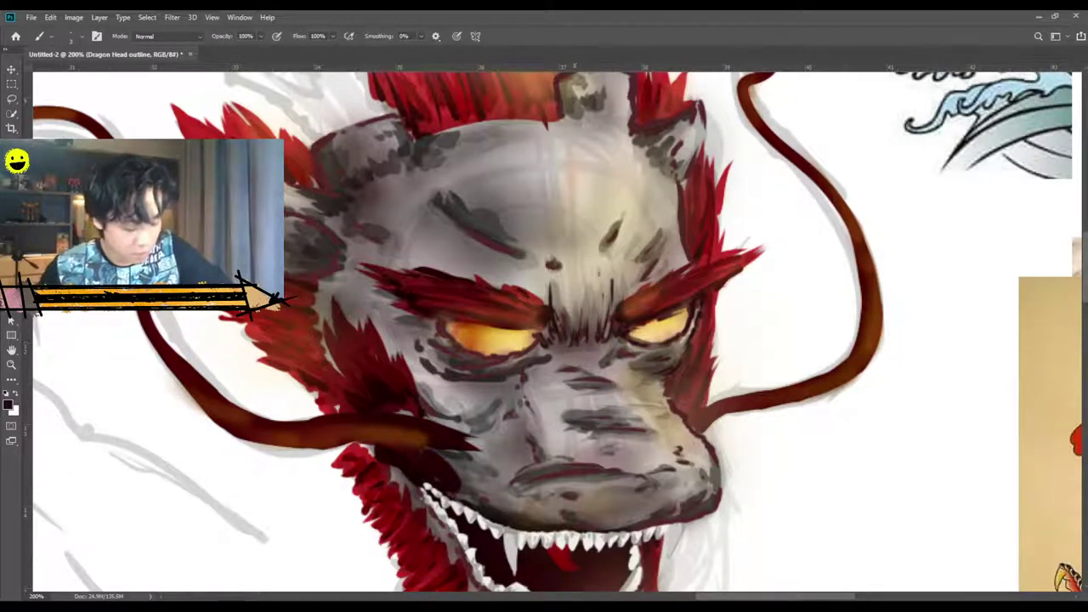
Deepen the forehead creases above both eyebrows and the temple mark with near-black strokes.
{"action": "mouse_move", "coordinate": [604, 249]}
{"action": "left_mouse_down"}
{"action": "mouse_move", "coordinate": [621, 221]}
{"action": "mouse_move", "coordinate": [605, 247]}
{"action": "mouse_move", "coordinate": [618, 233]}
{"action": "mouse_move", "coordinate": [646, 259]}
{"action": "mouse_move", "coordinate": [647, 284]}
{"action": "left_mouse_up"}
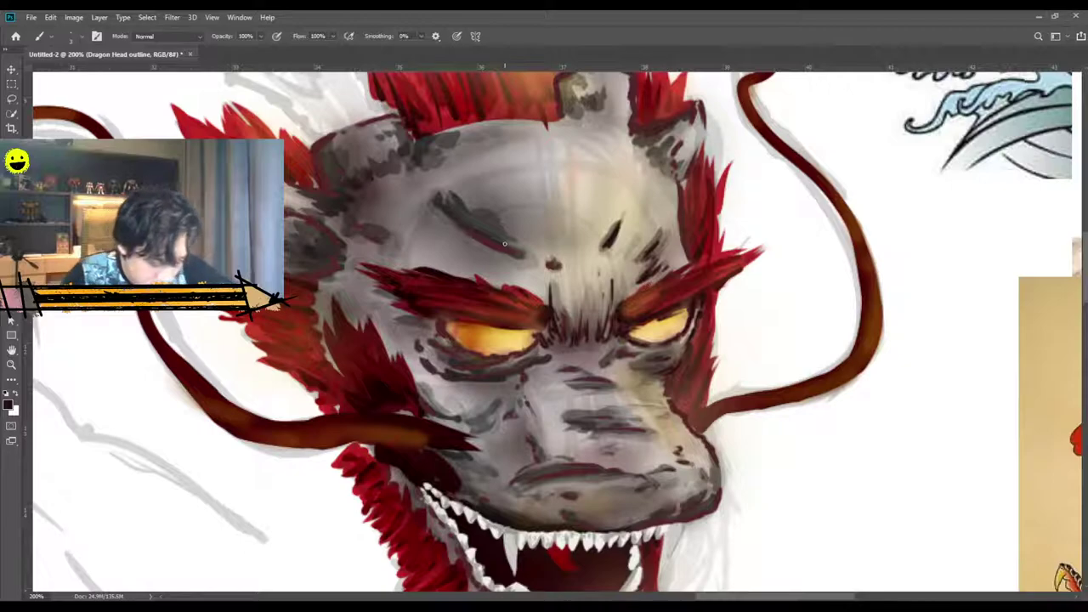
{"action": "mouse_move", "coordinate": [473, 240]}
{"action": "left_mouse_down"}
{"action": "mouse_move", "coordinate": [522, 260]}
{"action": "mouse_move", "coordinate": [474, 239]}
{"action": "mouse_move", "coordinate": [509, 245]}
{"action": "left_mouse_up"}
{"action": "left_click_drag", "start_coordinate": [451, 219], "coordinate": [493, 245]}
{"action": "mouse_move", "coordinate": [440, 212]}
{"action": "left_mouse_down"}
{"action": "mouse_move", "coordinate": [457, 226]}
{"action": "mouse_move", "coordinate": [430, 207]}
{"action": "mouse_move", "coordinate": [359, 243]}
{"action": "mouse_move", "coordinate": [350, 234]}
{"action": "left_mouse_up"}
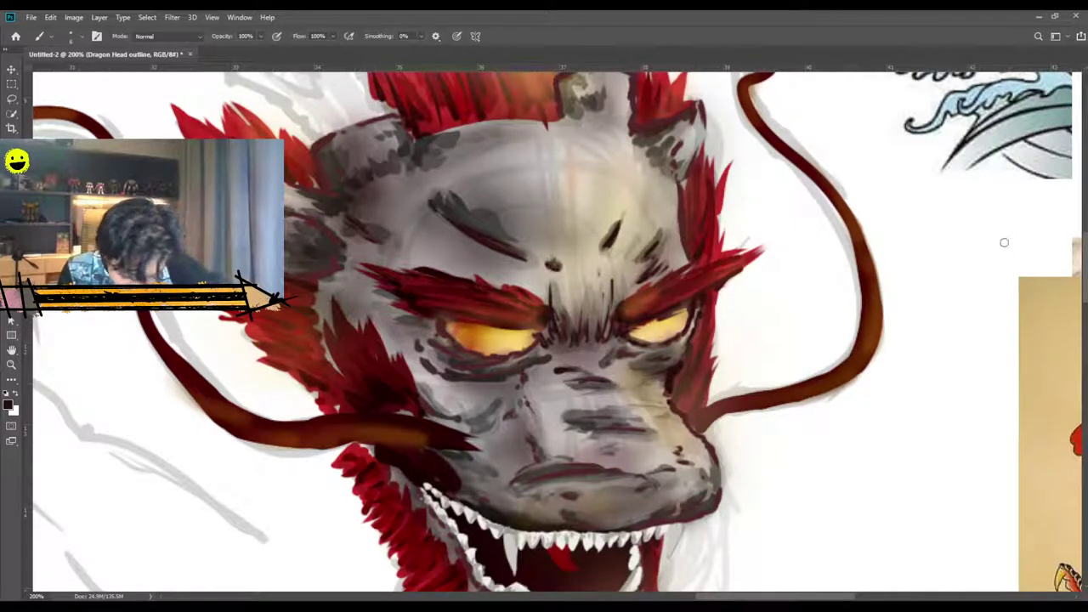
Trace the outer contour of the nose and snout in near-black and deepen the muzzle creases.
{"action": "left_click_drag", "start_coordinate": [682, 415], "coordinate": [671, 409]}
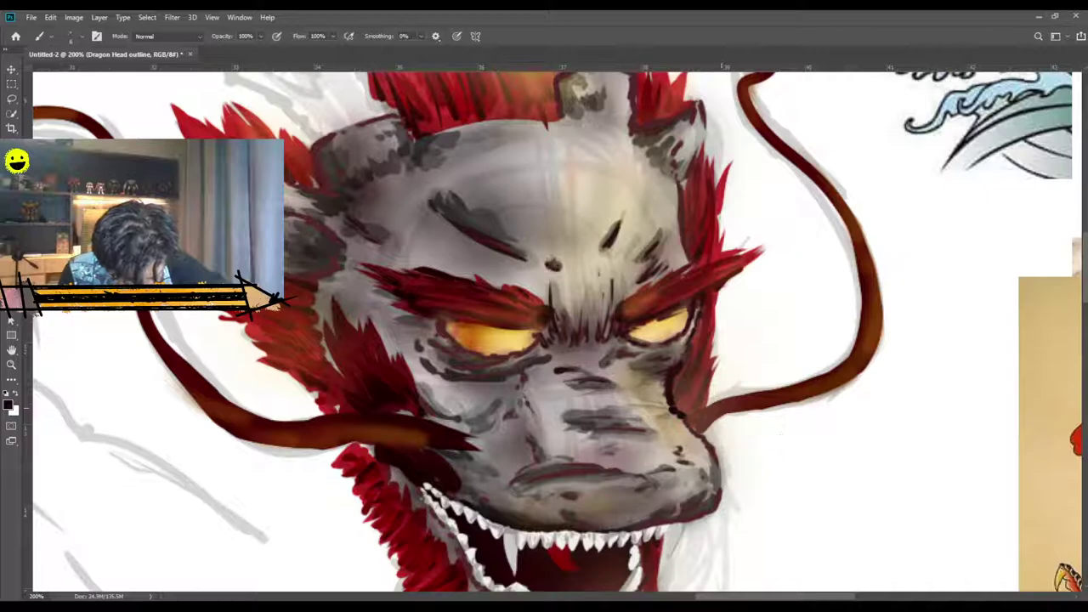
{"action": "mouse_move", "coordinate": [685, 421]}
{"action": "left_mouse_down"}
{"action": "mouse_move", "coordinate": [723, 474]}
{"action": "mouse_move", "coordinate": [697, 514]}
{"action": "left_mouse_up"}
{"action": "scroll", "coordinate": [703, 510], "scroll_direction": "down", "scroll_amount": 3}
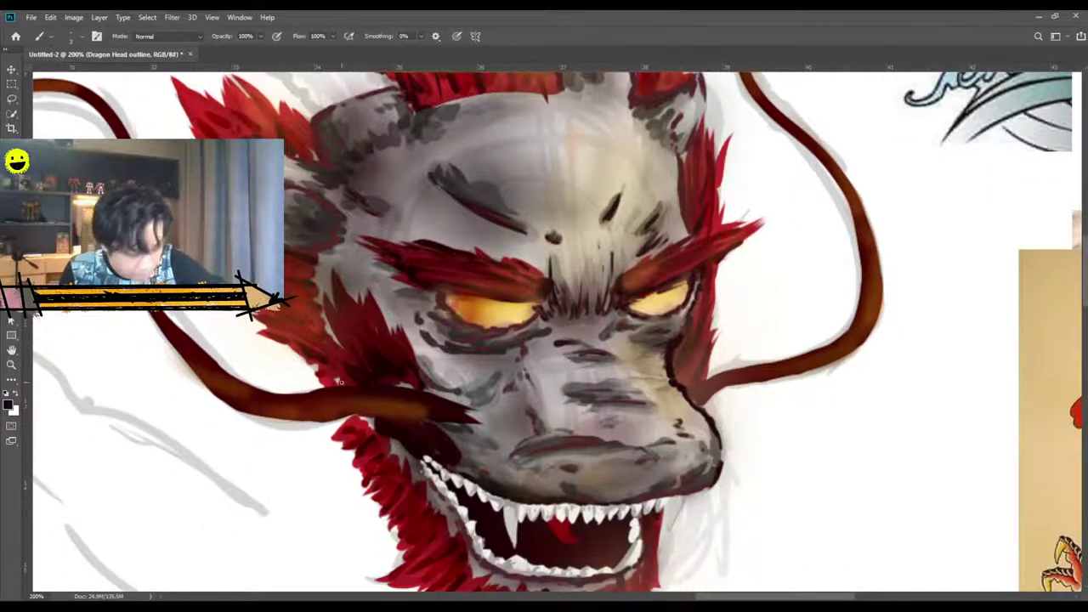
{"action": "mouse_move", "coordinate": [709, 454]}
{"action": "left_mouse_down"}
{"action": "mouse_move", "coordinate": [621, 478]}
{"action": "mouse_move", "coordinate": [658, 448]}
{"action": "mouse_move", "coordinate": [644, 470]}
{"action": "mouse_move", "coordinate": [675, 451]}
{"action": "mouse_move", "coordinate": [635, 473]}
{"action": "mouse_move", "coordinate": [548, 468]}
{"action": "mouse_move", "coordinate": [597, 474]}
{"action": "mouse_move", "coordinate": [562, 456]}
{"action": "mouse_move", "coordinate": [580, 469]}
{"action": "mouse_move", "coordinate": [524, 457]}
{"action": "mouse_move", "coordinate": [512, 439]}
{"action": "mouse_move", "coordinate": [529, 426]}
{"action": "mouse_move", "coordinate": [511, 434]}
{"action": "mouse_move", "coordinate": [595, 418]}
{"action": "mouse_move", "coordinate": [517, 430]}
{"action": "mouse_move", "coordinate": [641, 422]}
{"action": "mouse_move", "coordinate": [672, 449]}
{"action": "mouse_move", "coordinate": [706, 438]}
{"action": "mouse_move", "coordinate": [686, 460]}
{"action": "left_mouse_up"}
{"action": "mouse_move", "coordinate": [533, 454]}
{"action": "left_mouse_down"}
{"action": "mouse_move", "coordinate": [546, 464]}
{"action": "mouse_move", "coordinate": [532, 466]}
{"action": "left_mouse_up"}
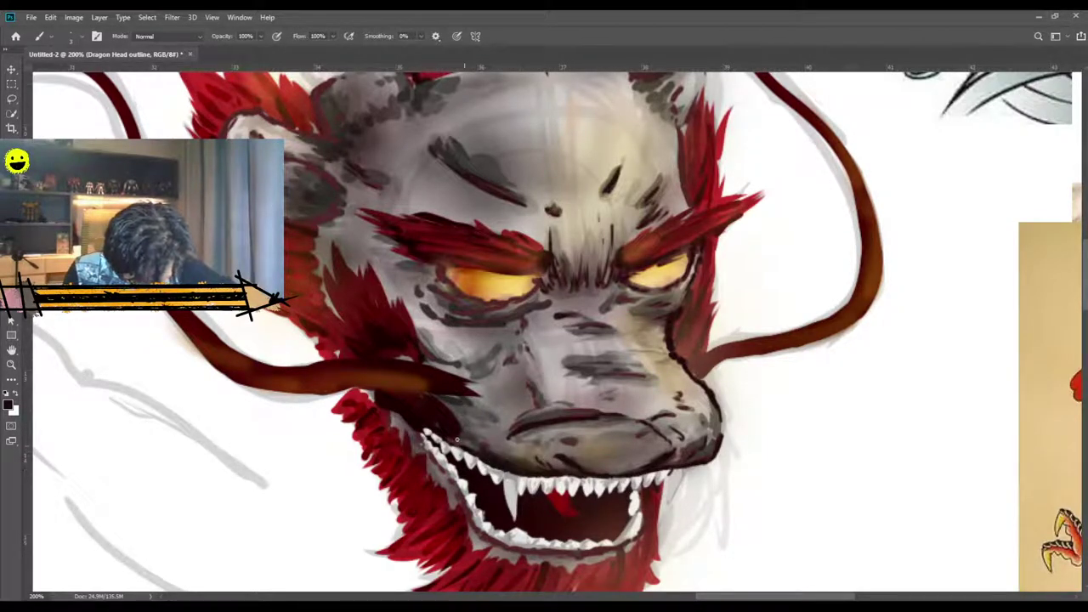
Darken the muzzle fold and the nose bridge's side and wrinkles, undoing and repainting the unwanted wrinkle strokes.
{"action": "mouse_move", "coordinate": [495, 440]}
{"action": "left_mouse_down"}
{"action": "mouse_move", "coordinate": [501, 434]}
{"action": "mouse_move", "coordinate": [541, 401]}
{"action": "mouse_move", "coordinate": [532, 403]}
{"action": "mouse_move", "coordinate": [519, 373]}
{"action": "mouse_move", "coordinate": [531, 355]}
{"action": "mouse_move", "coordinate": [522, 315]}
{"action": "mouse_move", "coordinate": [518, 332]}
{"action": "mouse_move", "coordinate": [606, 335]}
{"action": "left_mouse_up"}
{"action": "mouse_move", "coordinate": [566, 365]}
{"action": "left_mouse_down"}
{"action": "mouse_move", "coordinate": [633, 372]}
{"action": "mouse_move", "coordinate": [587, 380]}
{"action": "left_mouse_up"}
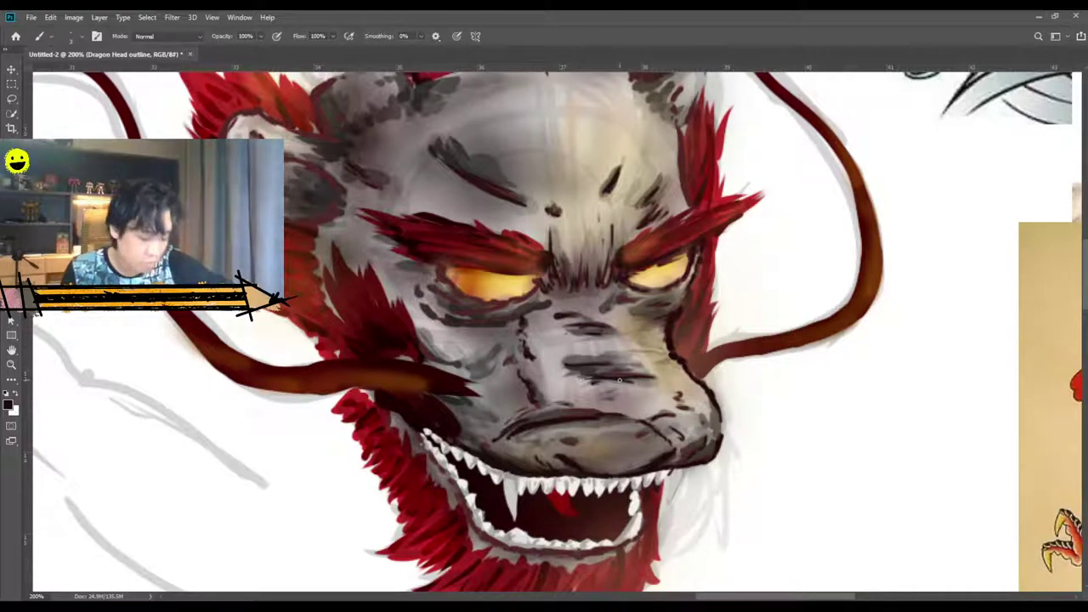
{"action": "key", "text": "ctrl+z"}
{"action": "key", "text": "ctrl+z"}
{"action": "mouse_move", "coordinate": [634, 366]}
{"action": "left_mouse_down"}
{"action": "mouse_move", "coordinate": [561, 367]}
{"action": "mouse_move", "coordinate": [608, 376]}
{"action": "left_mouse_up"}
{"action": "left_click_drag", "start_coordinate": [661, 388], "coordinate": [666, 401]}
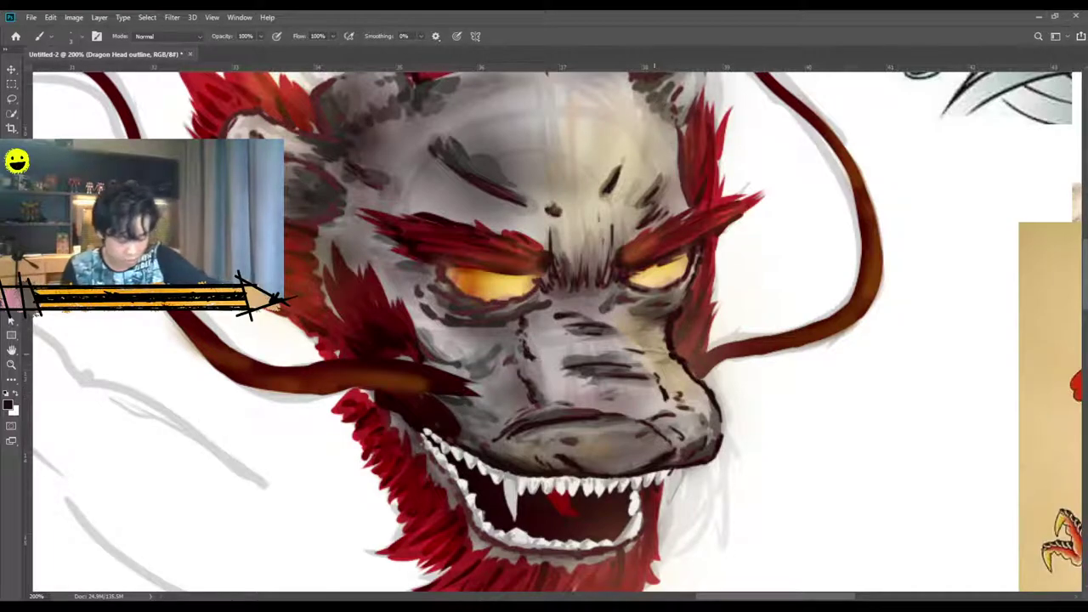
Add near-black crease lines on the left-hand cheek, redoing one stroke, and darken small marks across the muzzle.
{"action": "mouse_move", "coordinate": [508, 342]}
{"action": "left_mouse_down"}
{"action": "mouse_move", "coordinate": [468, 366]}
{"action": "mouse_move", "coordinate": [484, 363]}
{"action": "mouse_move", "coordinate": [469, 381]}
{"action": "mouse_move", "coordinate": [491, 366]}
{"action": "mouse_move", "coordinate": [481, 363]}
{"action": "mouse_move", "coordinate": [472, 373]}
{"action": "mouse_move", "coordinate": [489, 374]}
{"action": "mouse_move", "coordinate": [472, 379]}
{"action": "mouse_move", "coordinate": [505, 364]}
{"action": "mouse_move", "coordinate": [491, 335]}
{"action": "mouse_move", "coordinate": [470, 383]}
{"action": "mouse_move", "coordinate": [485, 379]}
{"action": "mouse_move", "coordinate": [440, 364]}
{"action": "left_mouse_up"}
{"action": "key", "text": "ctrl+z"}
{"action": "mouse_move", "coordinate": [477, 406]}
{"action": "left_mouse_down"}
{"action": "mouse_move", "coordinate": [432, 391]}
{"action": "mouse_move", "coordinate": [488, 420]}
{"action": "left_mouse_up"}
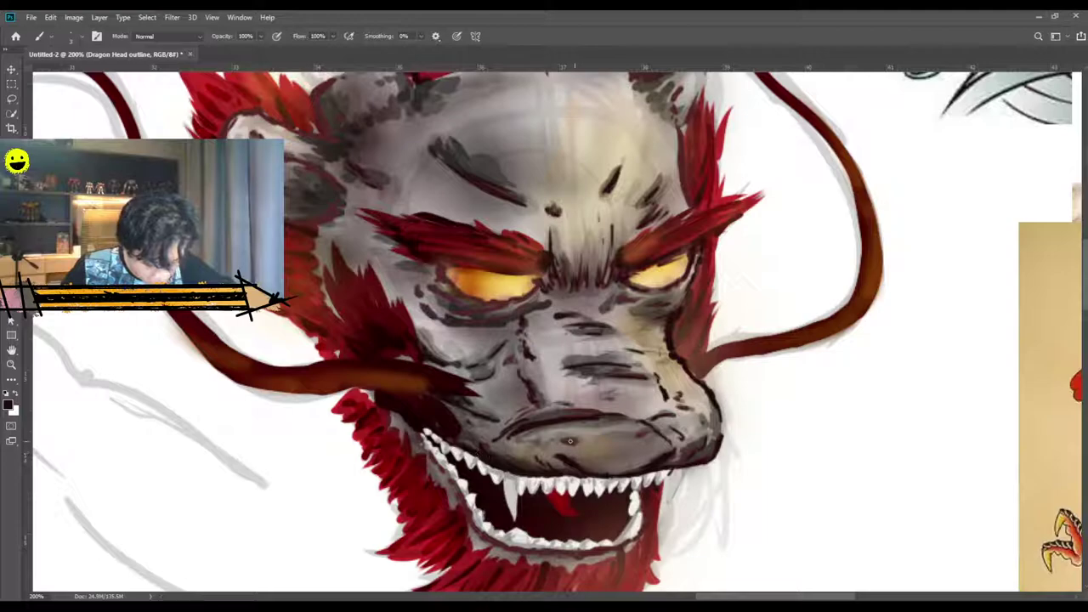
{"action": "left_click_drag", "start_coordinate": [567, 444], "coordinate": [554, 443]}
{"action": "mouse_move", "coordinate": [616, 474]}
{"action": "left_mouse_down"}
{"action": "mouse_move", "coordinate": [622, 467]}
{"action": "mouse_move", "coordinate": [592, 468]}
{"action": "left_mouse_up"}
{"action": "left_click_drag", "start_coordinate": [590, 402], "coordinate": [617, 400]}
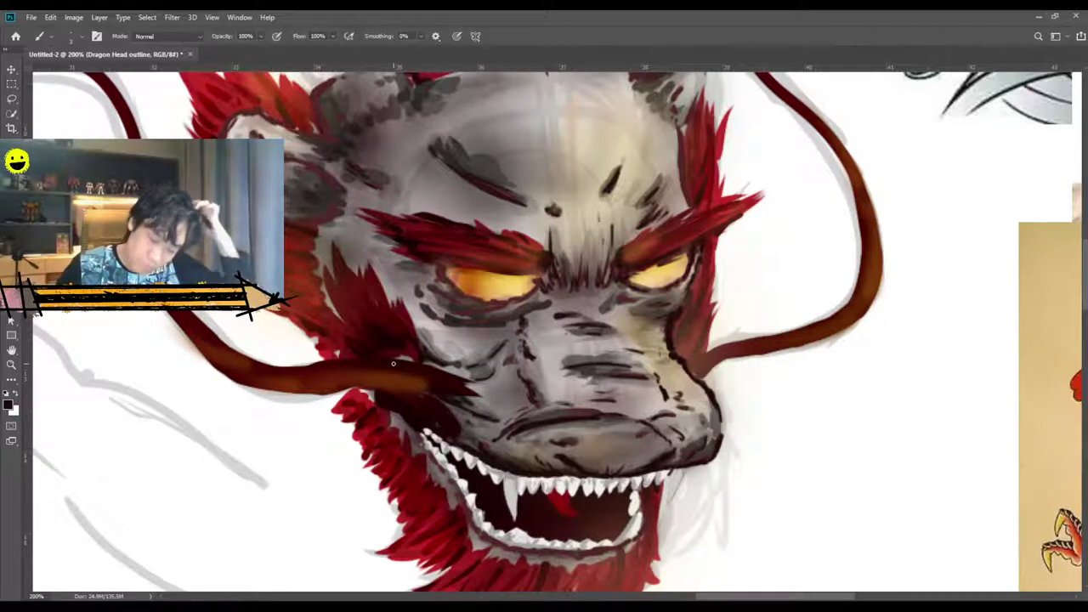
Line the nose bridge beside the right-hand eye and darken the folds beneath that eye.
{"action": "left_click_drag", "start_coordinate": [619, 308], "coordinate": [636, 336]}
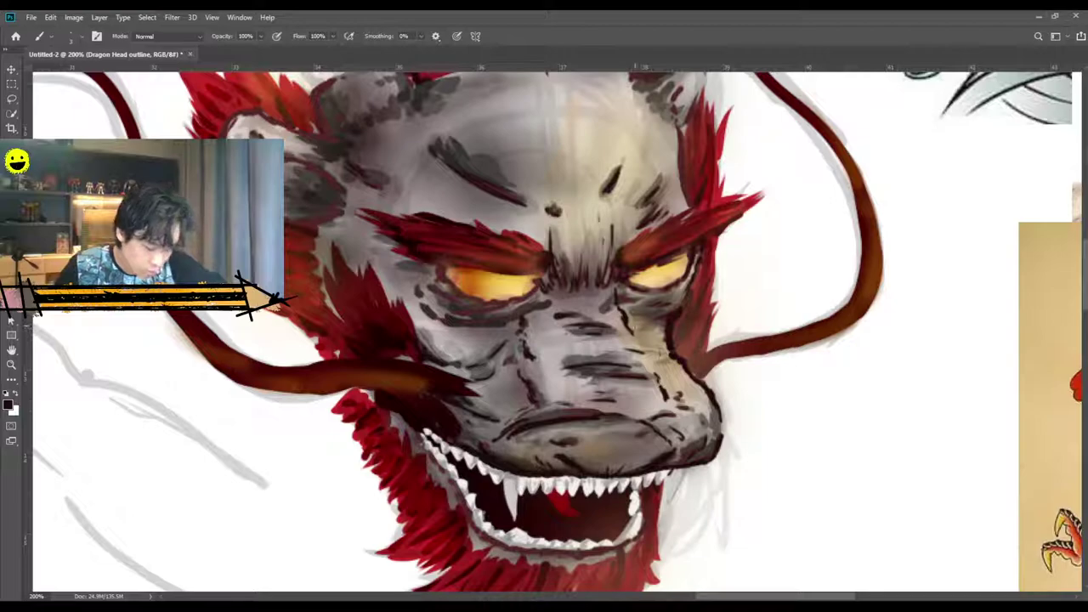
{"action": "mouse_move", "coordinate": [617, 287]}
{"action": "left_mouse_down"}
{"action": "mouse_move", "coordinate": [635, 305]}
{"action": "mouse_move", "coordinate": [634, 292]}
{"action": "mouse_move", "coordinate": [696, 268]}
{"action": "mouse_move", "coordinate": [653, 319]}
{"action": "mouse_move", "coordinate": [653, 302]}
{"action": "left_mouse_up"}
{"action": "left_click_drag", "start_coordinate": [660, 298], "coordinate": [628, 304]}
Adjust the brush size and darken the folds beneath the left-hand eye with near-black strokes.
{"action": "mouse_move", "coordinate": [529, 300]}
{"action": "left_mouse_down"}
{"action": "mouse_move", "coordinate": [500, 312]}
{"action": "mouse_move", "coordinate": [441, 276]}
{"action": "mouse_move", "coordinate": [473, 305]}
{"action": "mouse_move", "coordinate": [438, 297]}
{"action": "left_mouse_up"}
{"action": "key", "text": "bracketright"}
{"action": "key", "text": "bracketright"}
{"action": "key", "text": "bracketright"}
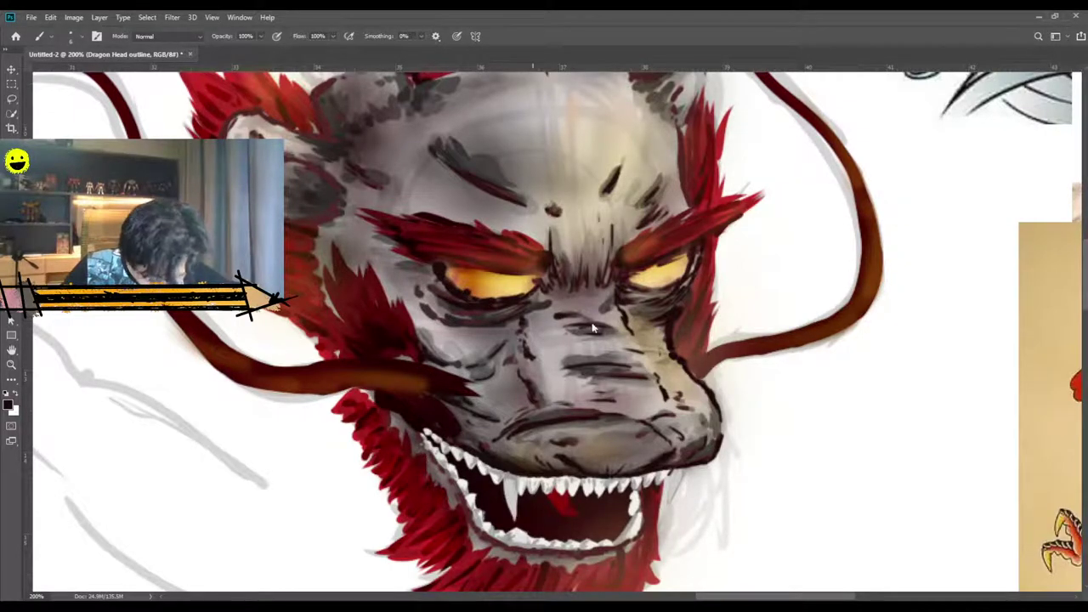
{"action": "key", "text": "bracketleft"}
{"action": "key", "text": "bracketleft"}
{"action": "mouse_move", "coordinate": [510, 310]}
{"action": "left_mouse_down"}
{"action": "mouse_move", "coordinate": [472, 318]}
{"action": "mouse_move", "coordinate": [421, 291]}
{"action": "mouse_move", "coordinate": [425, 314]}
{"action": "left_mouse_up"}
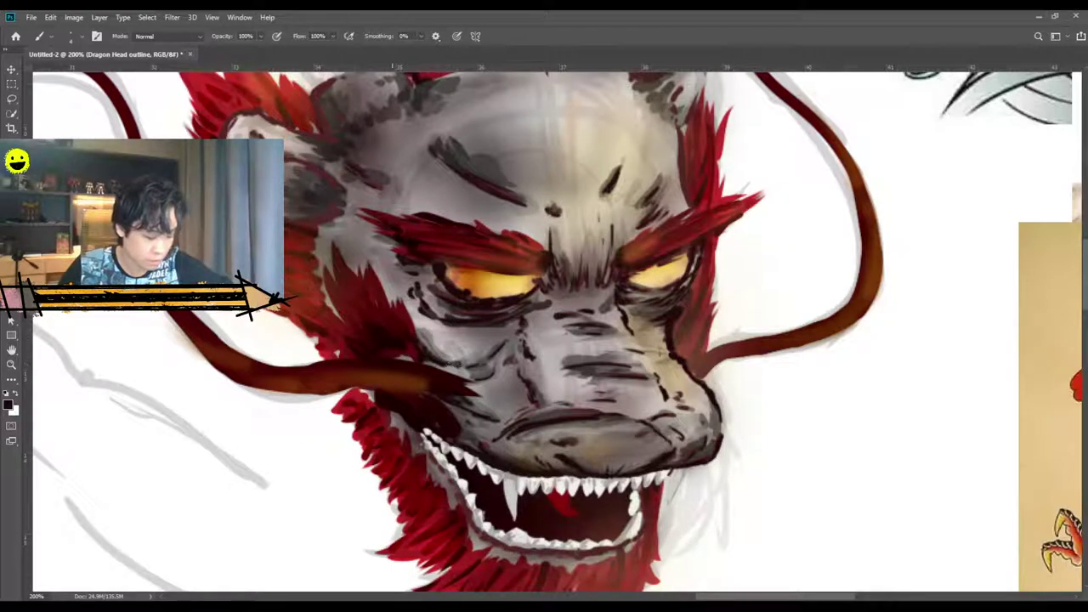
Outline the left-hand ear with near-black strokes along its lower and upper edges.
{"action": "left_click_drag", "start_coordinate": [343, 201], "coordinate": [284, 219]}
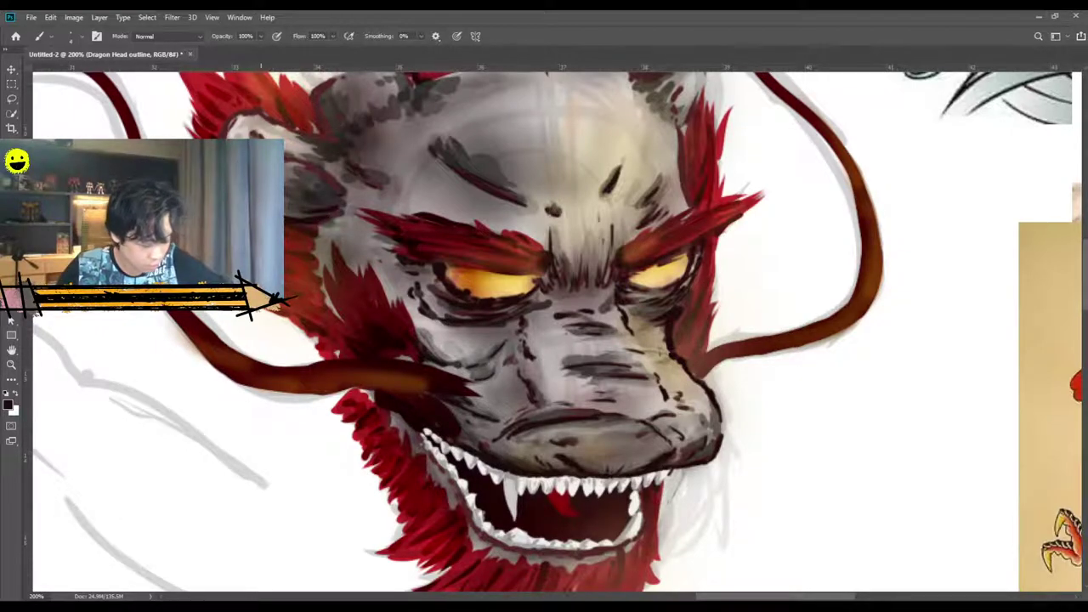
{"action": "scroll", "coordinate": [553, 331], "scroll_direction": "up", "scroll_amount": 2}
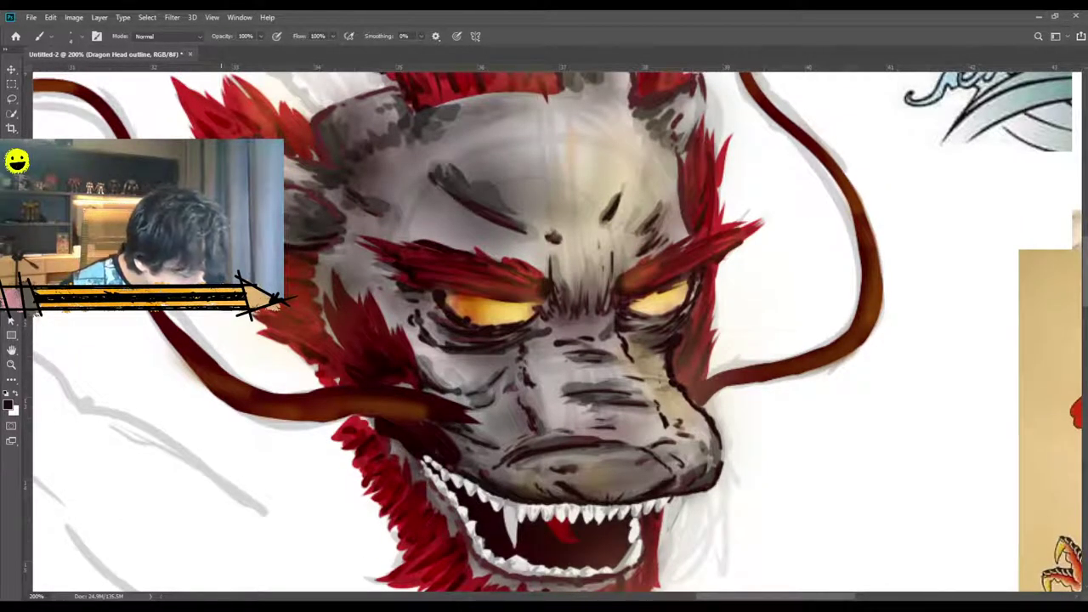
{"action": "left_click_drag", "start_coordinate": [347, 173], "coordinate": [245, 136]}
{"action": "scroll", "coordinate": [552, 331], "scroll_direction": "up", "scroll_amount": 5}
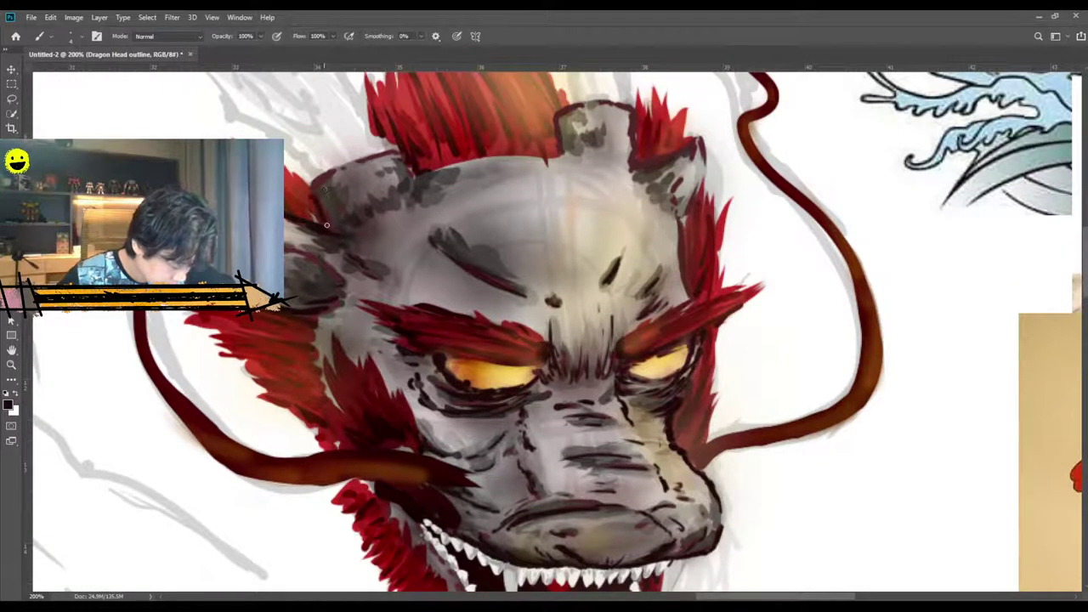
Outline the left-hand horn stub and the upper edge of the forehead in near-black, adding small marks on the stub.
{"action": "mouse_move", "coordinate": [333, 169]}
{"action": "left_mouse_down"}
{"action": "mouse_move", "coordinate": [311, 204]}
{"action": "mouse_move", "coordinate": [314, 223]}
{"action": "left_mouse_up"}
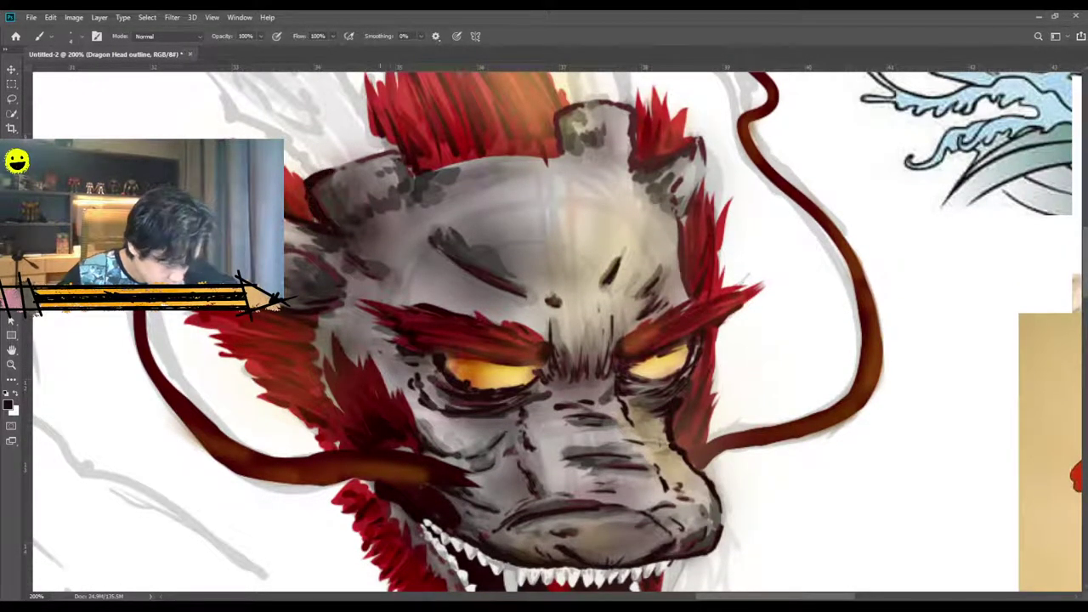
{"action": "mouse_move", "coordinate": [327, 168]}
{"action": "left_mouse_down"}
{"action": "mouse_move", "coordinate": [399, 151]}
{"action": "mouse_move", "coordinate": [410, 172]}
{"action": "mouse_move", "coordinate": [381, 174]}
{"action": "left_mouse_up"}
{"action": "left_click_drag", "start_coordinate": [325, 201], "coordinate": [344, 194]}
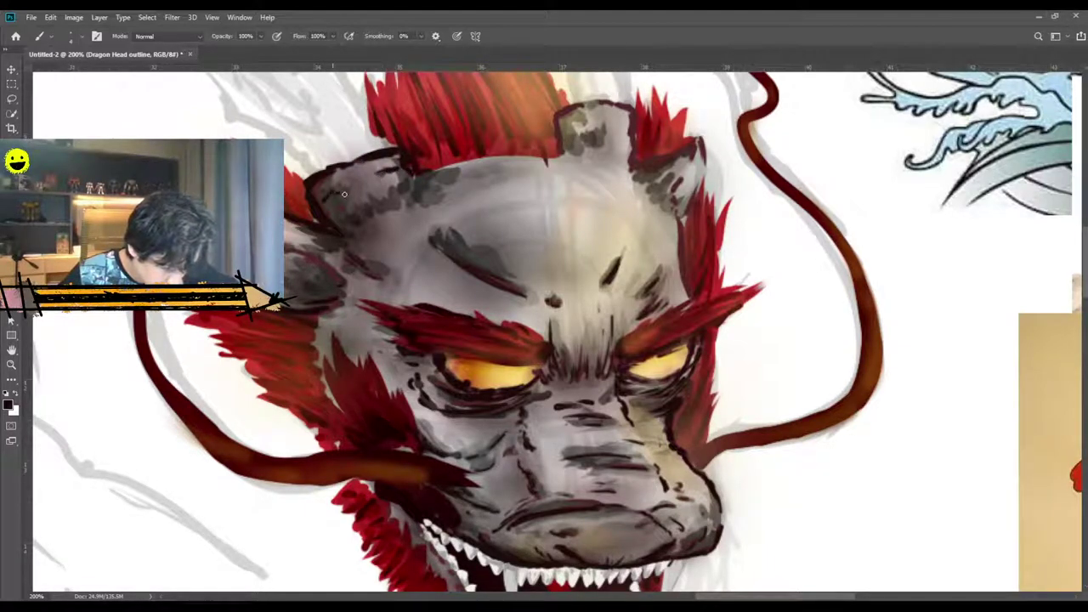
{"action": "left_click_drag", "start_coordinate": [561, 156], "coordinate": [432, 171]}
{"action": "left_click_drag", "start_coordinate": [501, 162], "coordinate": [427, 174]}
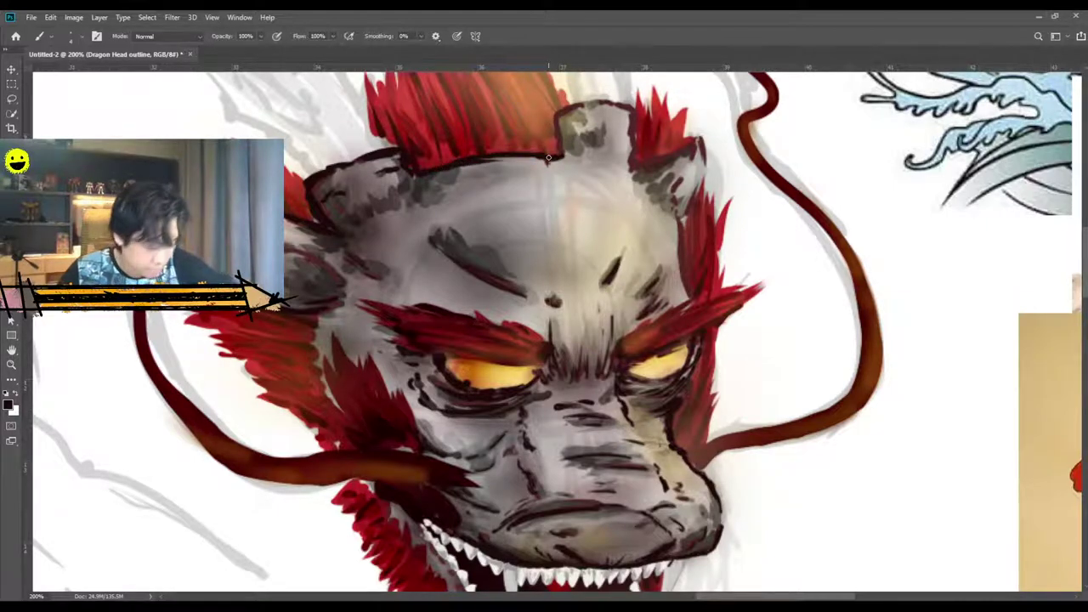
Darken the slanted forehead creases above both eyebrows with near-black strokes.
{"action": "scroll", "coordinate": [549, 158], "scroll_direction": "up", "scroll_amount": 3}
{"action": "scroll", "coordinate": [548, 158], "scroll_direction": "down", "scroll_amount": 4}
{"action": "scroll", "coordinate": [520, 297], "scroll_direction": "up", "scroll_amount": 2}
{"action": "left_click_drag", "start_coordinate": [504, 295], "coordinate": [527, 304]}
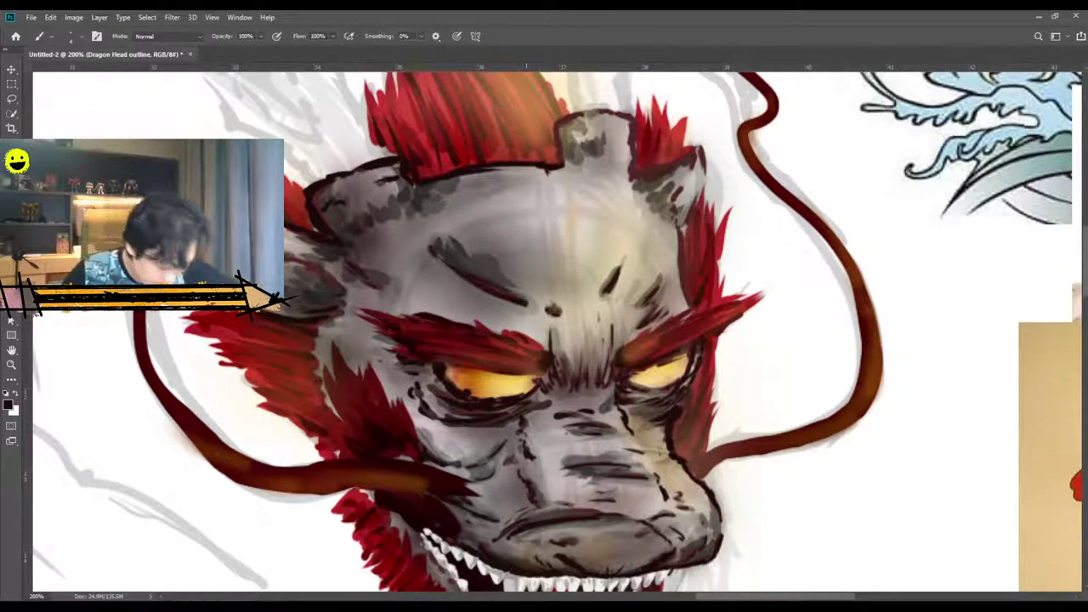
{"action": "mouse_move", "coordinate": [602, 297]}
{"action": "left_mouse_down"}
{"action": "mouse_move", "coordinate": [647, 303]}
{"action": "mouse_move", "coordinate": [686, 308]}
{"action": "mouse_move", "coordinate": [693, 332]}
{"action": "mouse_move", "coordinate": [681, 274]}
{"action": "left_mouse_up"}
Outline the right-hand side of the head, the right-hand ear and the horn stub beside it in near-black.
{"action": "scroll", "coordinate": [663, 310], "scroll_direction": "up", "scroll_amount": 1}
{"action": "mouse_move", "coordinate": [690, 235]}
{"action": "left_mouse_down"}
{"action": "mouse_move", "coordinate": [688, 171]}
{"action": "mouse_move", "coordinate": [645, 188]}
{"action": "mouse_move", "coordinate": [694, 169]}
{"action": "mouse_move", "coordinate": [660, 138]}
{"action": "mouse_move", "coordinate": [631, 153]}
{"action": "mouse_move", "coordinate": [634, 196]}
{"action": "left_mouse_up"}
{"action": "mouse_move", "coordinate": [630, 136]}
{"action": "left_mouse_down"}
{"action": "mouse_move", "coordinate": [555, 140]}
{"action": "mouse_move", "coordinate": [558, 177]}
{"action": "mouse_move", "coordinate": [555, 146]}
{"action": "left_mouse_up"}
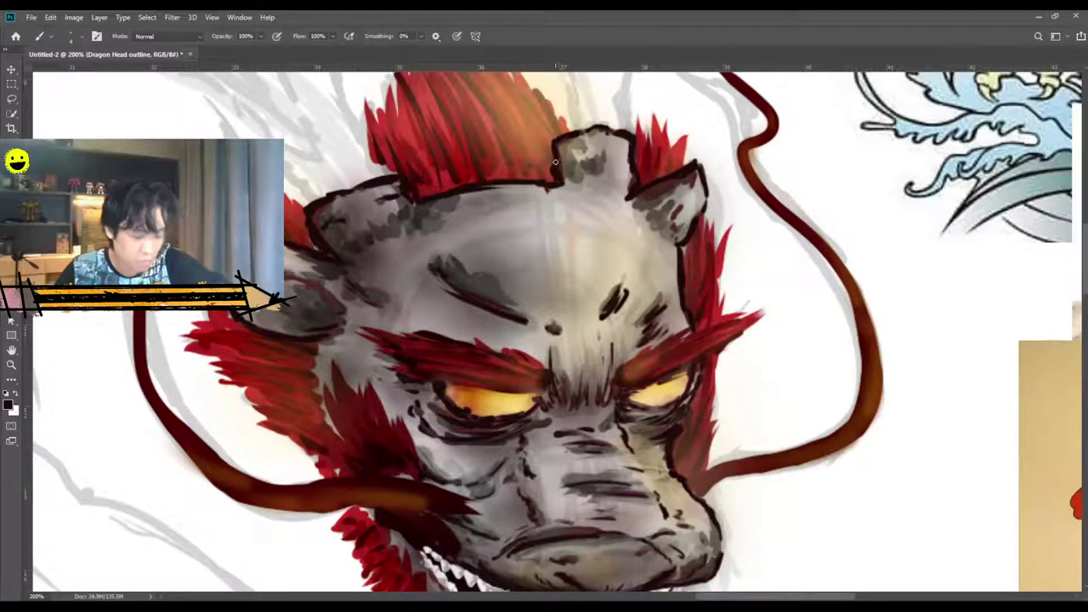
Examine the outlined dragon head up close and as a whole beside the reference images.
{"action": "scroll", "coordinate": [556, 171], "scroll_direction": "up", "scroll_amount": 2}
{"action": "scroll", "coordinate": [556, 171], "scroll_direction": "down", "scroll_amount": 10}
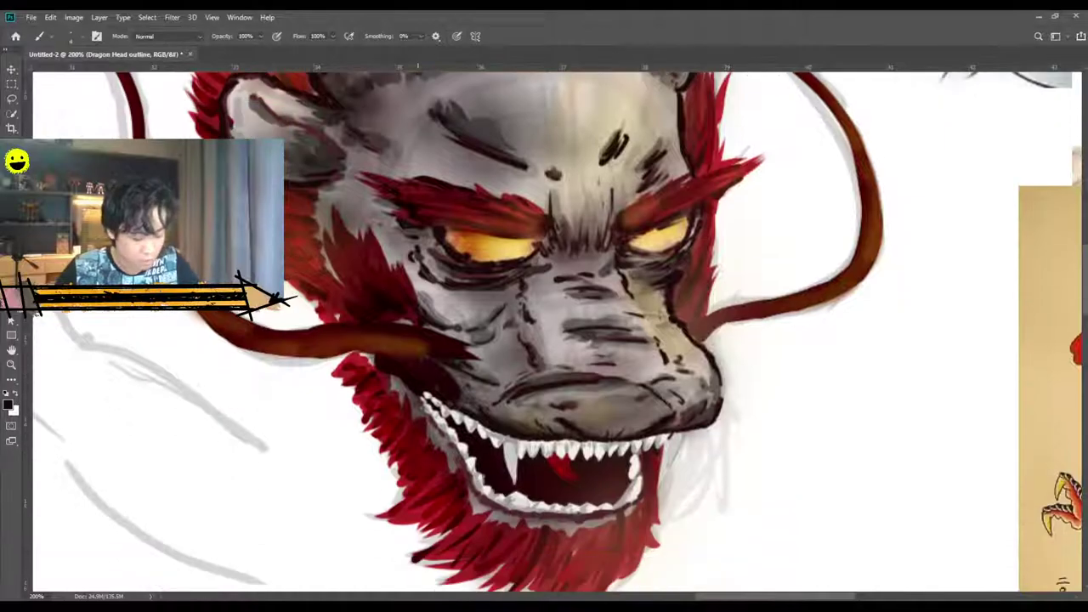
{"action": "key", "text": "ctrl+minus"}
{"action": "key", "text": "ctrl+minus"}
{"action": "key", "text": "ctrl+plus"}
{"action": "key", "text": "ctrl+plus"}
{"action": "scroll", "coordinate": [419, 159], "scroll_direction": "up", "scroll_amount": 1}
{"action": "key", "text": "ctrl+minus"}
{"action": "scroll", "coordinate": [418, 159], "scroll_direction": "up", "scroll_amount": 1}
{"action": "key", "text": "ctrl+plus"}
{"action": "key", "text": "ctrl+minus"}
{"action": "scroll", "coordinate": [418, 159], "scroll_direction": "up", "scroll_amount": 1}
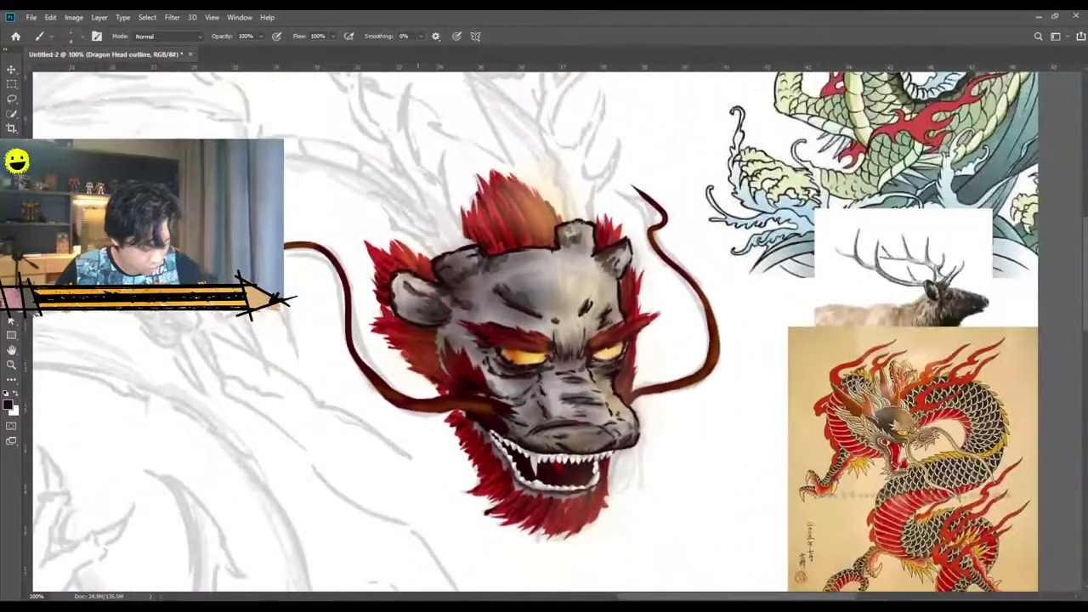
{"action": "scroll", "coordinate": [544, 332], "scroll_direction": "up", "scroll_amount": 2}
Add short near-black marks to the left-hand side of the forehead with the Brush.
{"action": "key", "text": "e"}
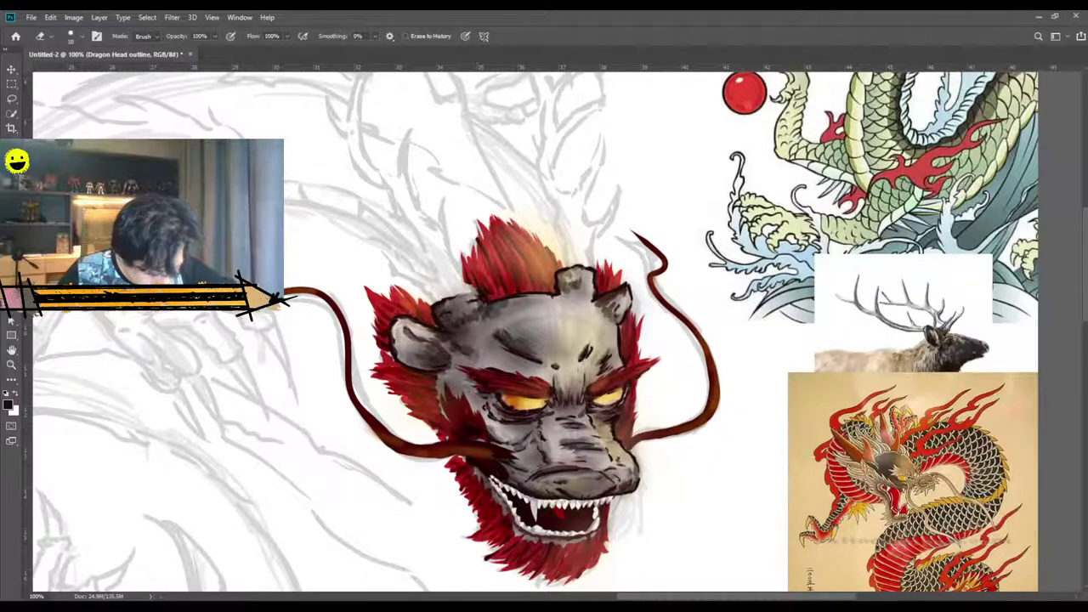
{"action": "key", "text": "b"}
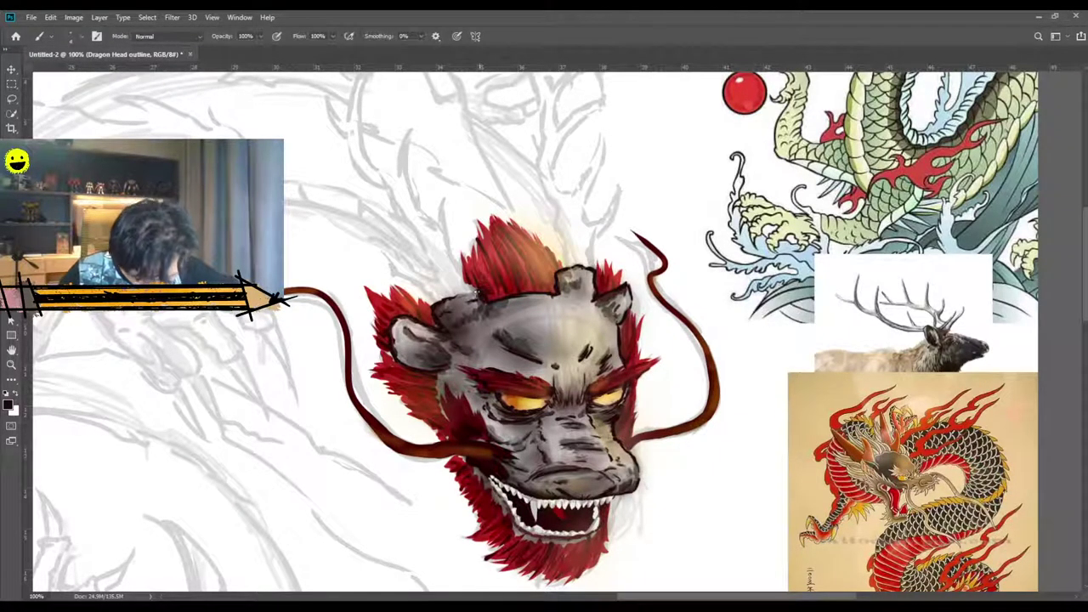
{"action": "mouse_move", "coordinate": [491, 311]}
{"action": "left_mouse_down"}
{"action": "mouse_move", "coordinate": [518, 300]}
{"action": "mouse_move", "coordinate": [501, 314]}
{"action": "left_mouse_up"}
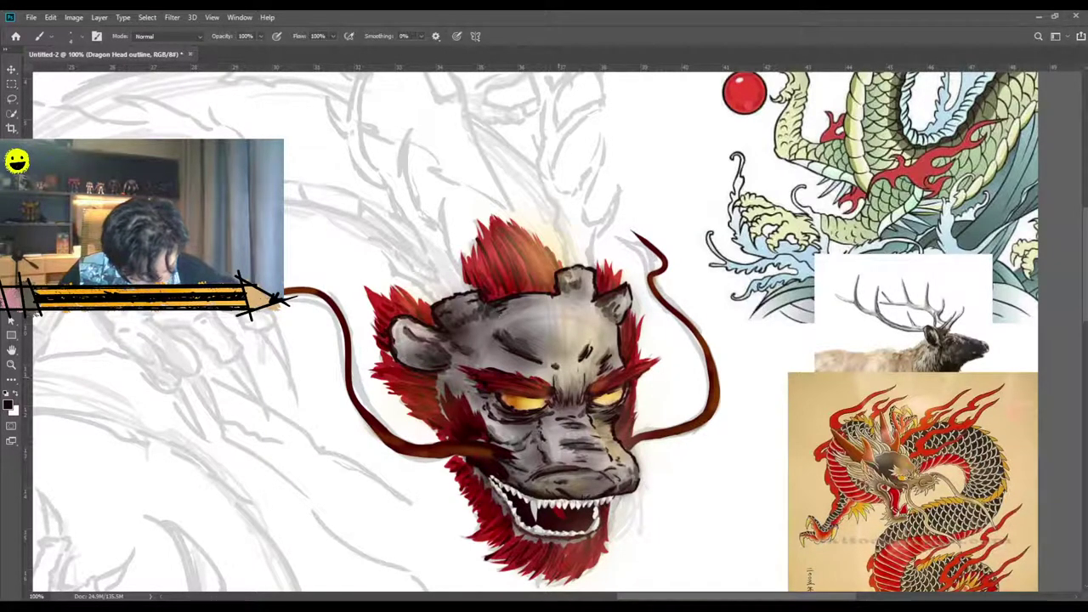
{"action": "scroll", "coordinate": [538, 357], "scroll_direction": "down", "scroll_amount": 1}
{"action": "scroll", "coordinate": [501, 453], "scroll_direction": "down", "scroll_amount": 1}
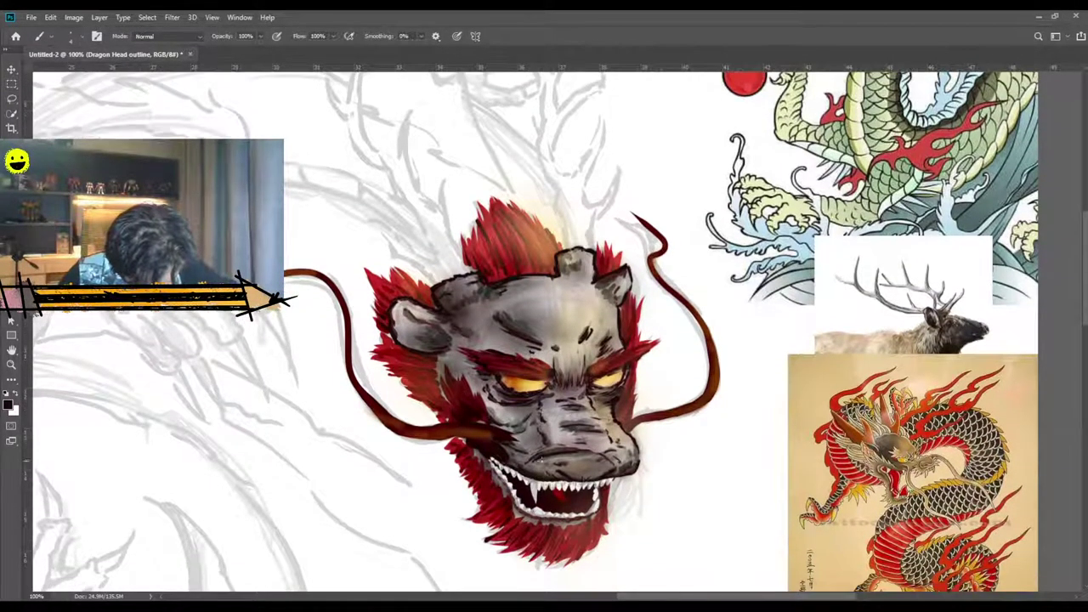
Darken the muzzle's lower edge and line the lower lip beneath the teeth in near-black.
{"action": "left_click_drag", "start_coordinate": [600, 469], "coordinate": [603, 474]}
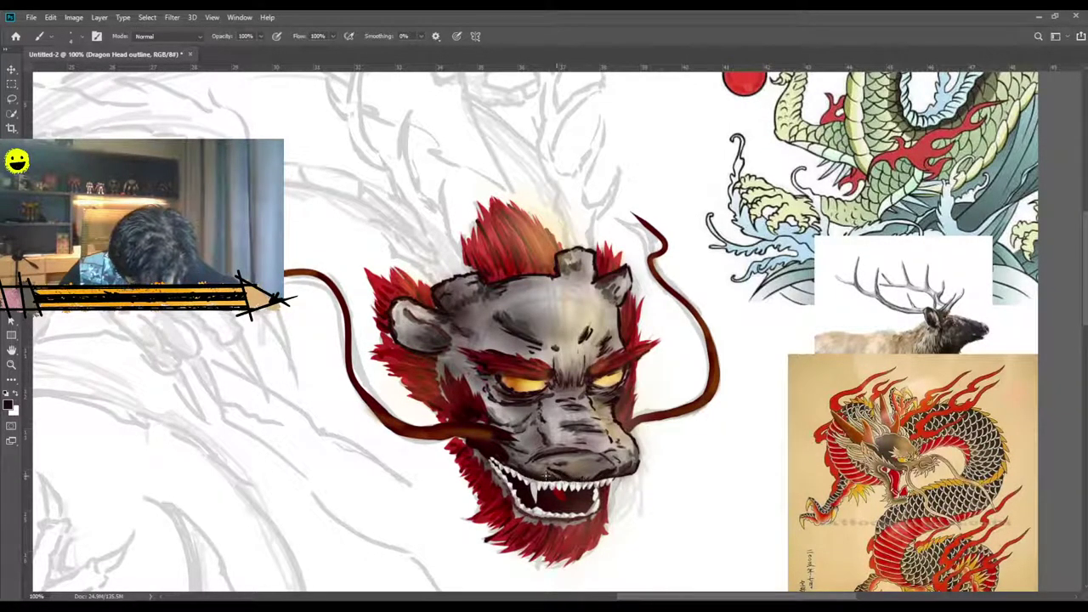
{"action": "scroll", "coordinate": [552, 475], "scroll_direction": "down", "scroll_amount": 2}
{"action": "left_click_drag", "start_coordinate": [599, 487], "coordinate": [564, 509]}
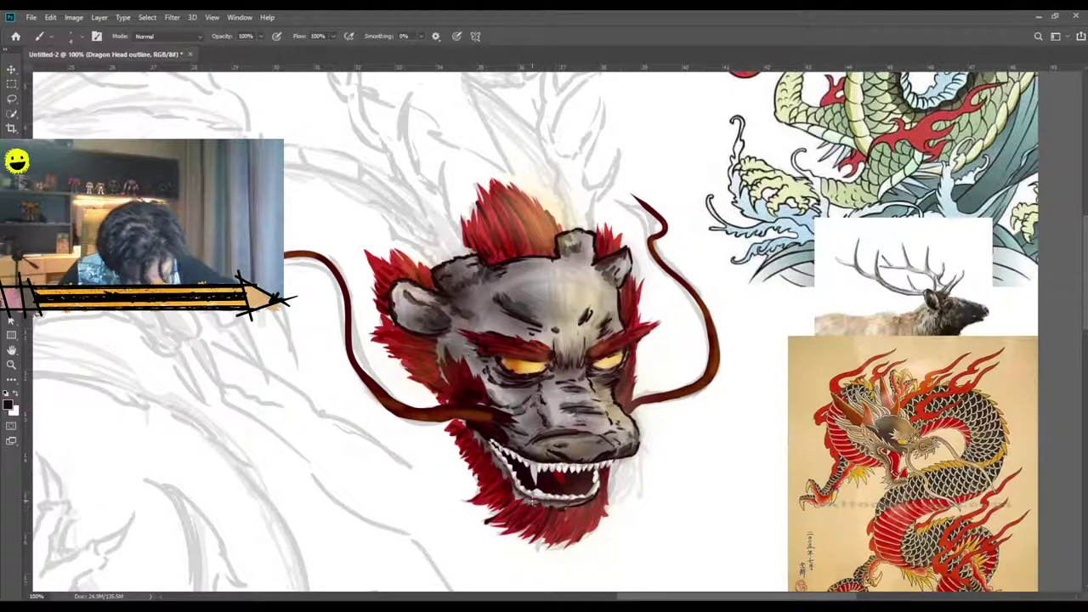
Set the brush size to 3 and line the gum edge and upper teeth from the left-hand mouth corner to the middle.
{"action": "key", "text": "ctrl+minus"}
{"action": "key", "text": "ctrl+plus"}
{"action": "key", "text": "ctrl+plus"}
{"action": "scroll", "coordinate": [552, 331], "scroll_direction": "down", "scroll_amount": 5}
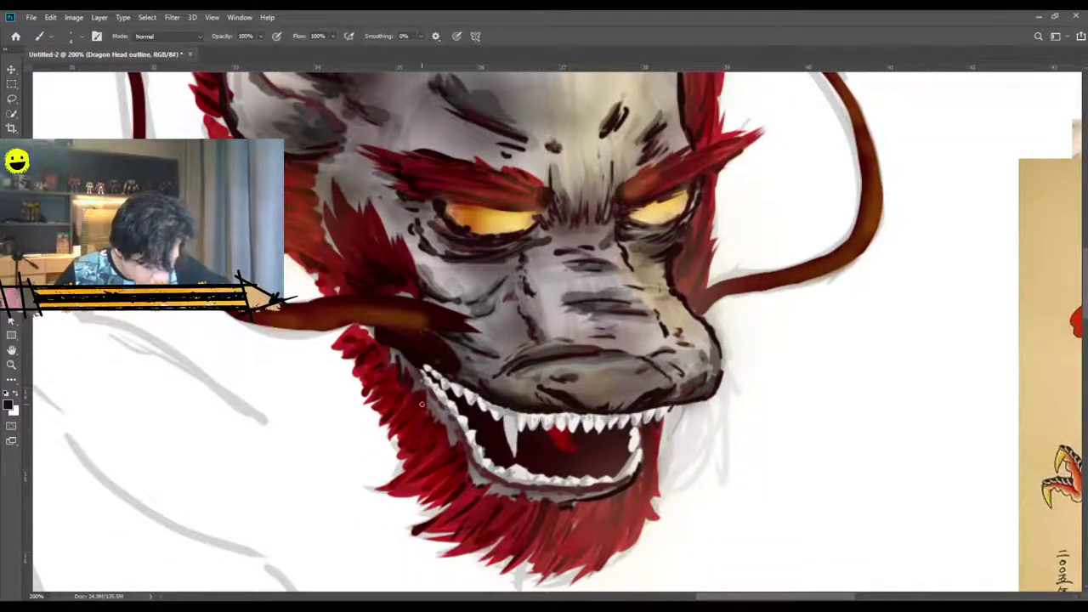
{"action": "scroll", "coordinate": [518, 371], "scroll_direction": "up", "scroll_amount": 2}
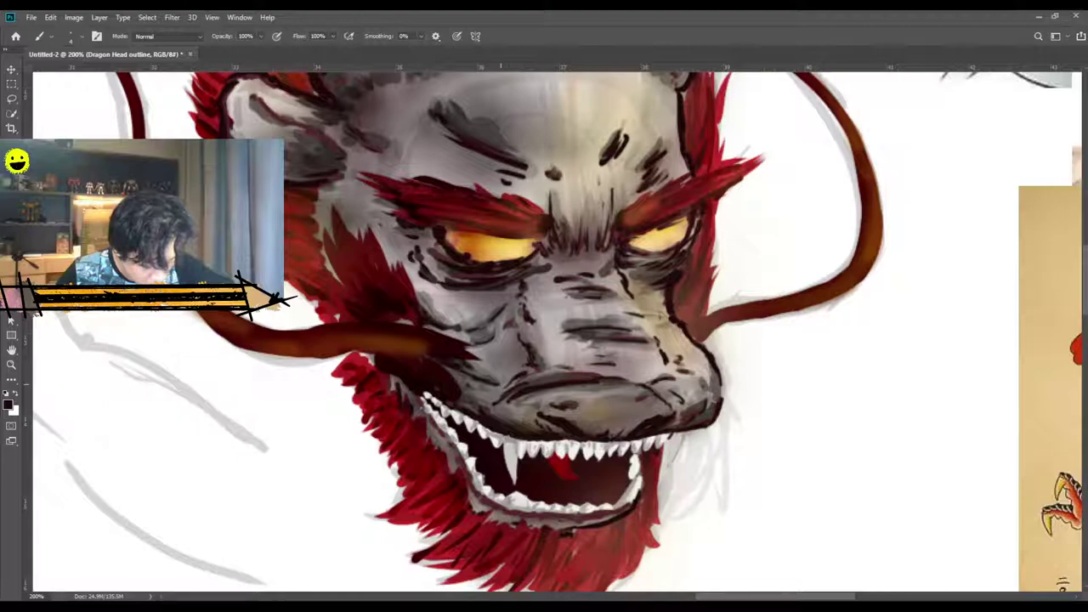
{"action": "scroll", "coordinate": [525, 338], "scroll_direction": "up", "scroll_amount": 6}
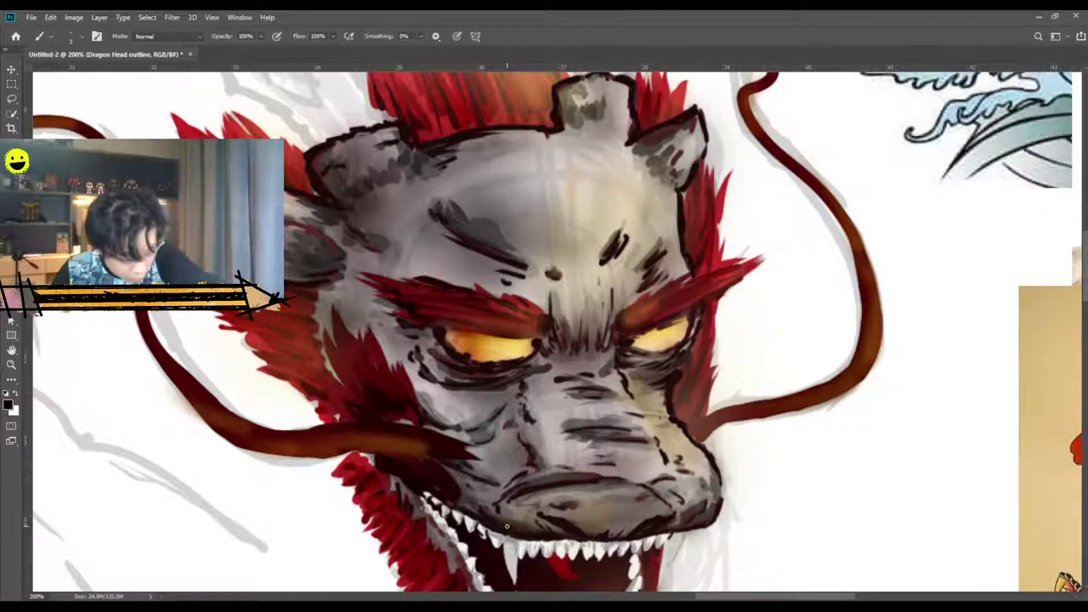
{"action": "scroll", "coordinate": [507, 527], "scroll_direction": "down", "scroll_amount": 4}
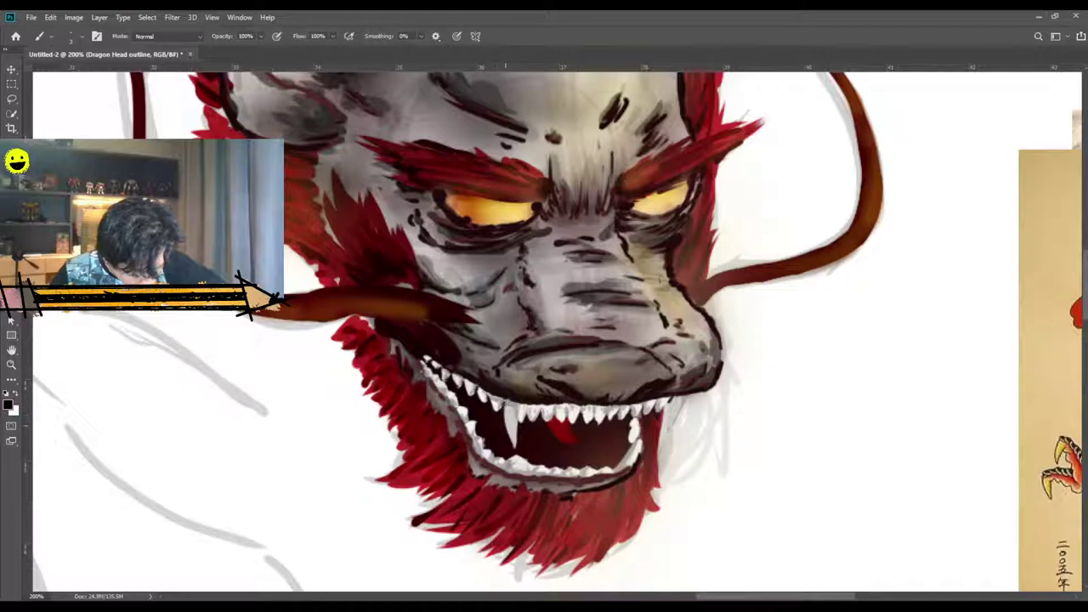
{"action": "mouse_move", "coordinate": [515, 439]}
{"action": "left_mouse_down"}
{"action": "mouse_move", "coordinate": [516, 407]}
{"action": "mouse_move", "coordinate": [541, 420]}
{"action": "mouse_move", "coordinate": [577, 399]}
{"action": "left_mouse_up"}
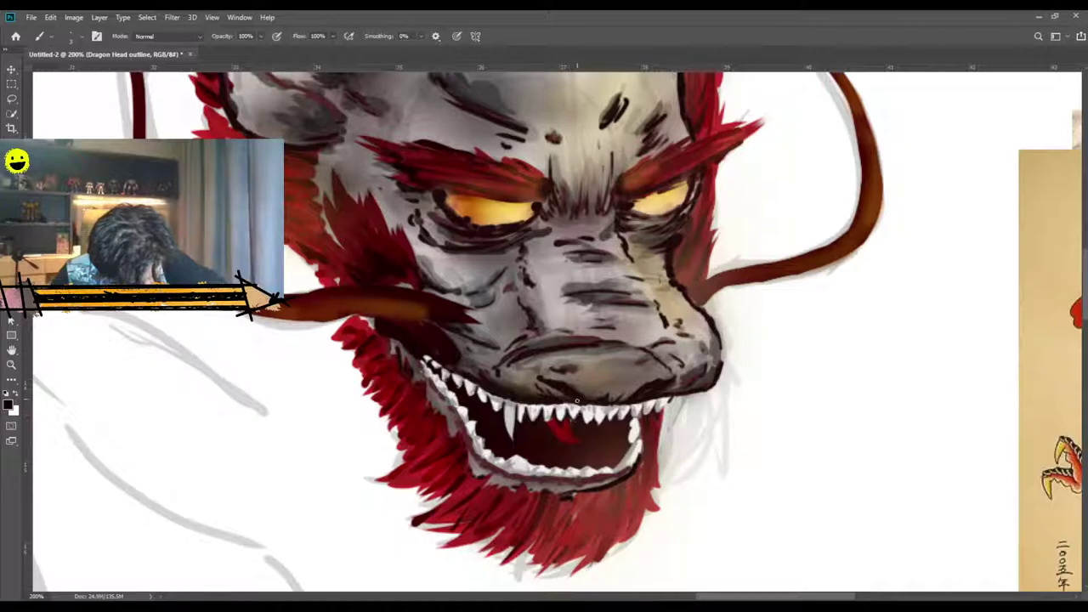
Undo the latest tooth strokes and line the remaining upper teeth and the right-hand fang in near-black.
{"action": "key", "text": "ctrl+z"}
{"action": "key", "text": "ctrl+z"}
{"action": "key", "text": "ctrl+z"}
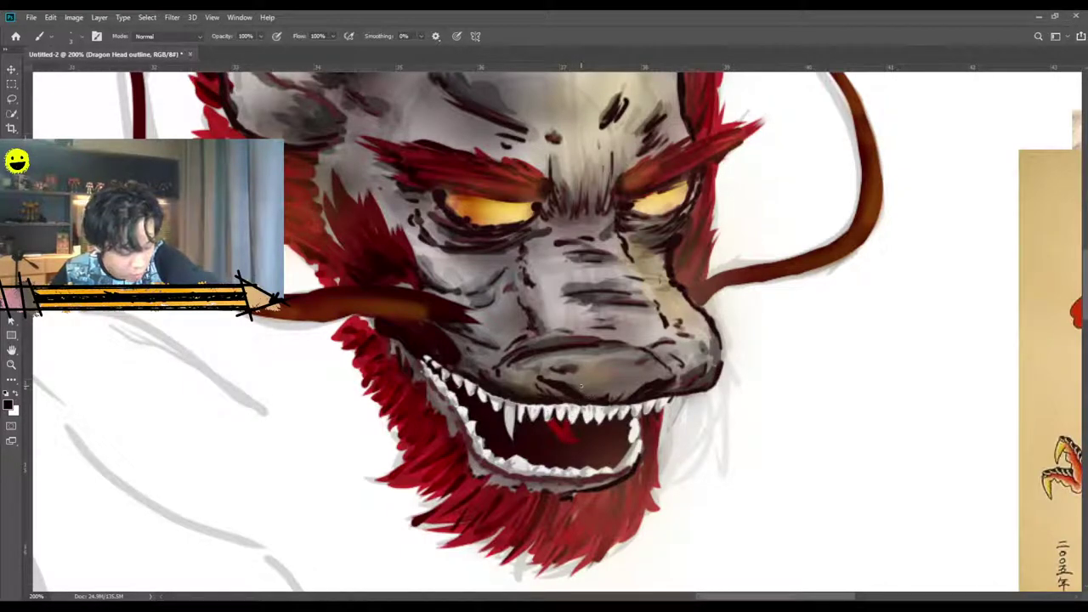
{"action": "key", "text": "ctrl+z"}
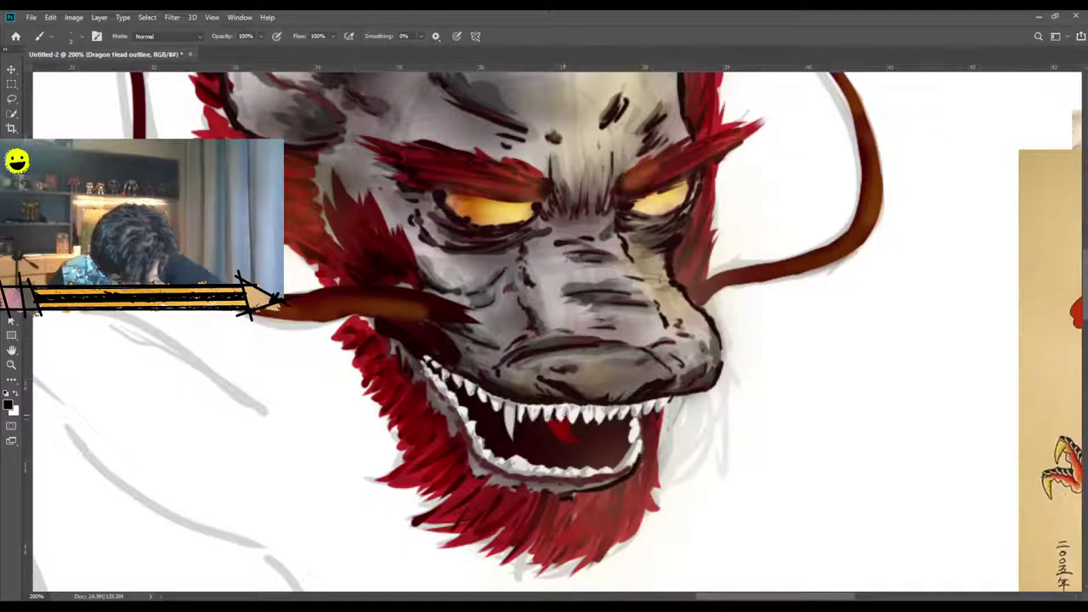
{"action": "mouse_move", "coordinate": [579, 411]}
{"action": "left_mouse_down"}
{"action": "mouse_move", "coordinate": [599, 422]}
{"action": "mouse_move", "coordinate": [628, 409]}
{"action": "mouse_move", "coordinate": [670, 427]}
{"action": "left_mouse_up"}
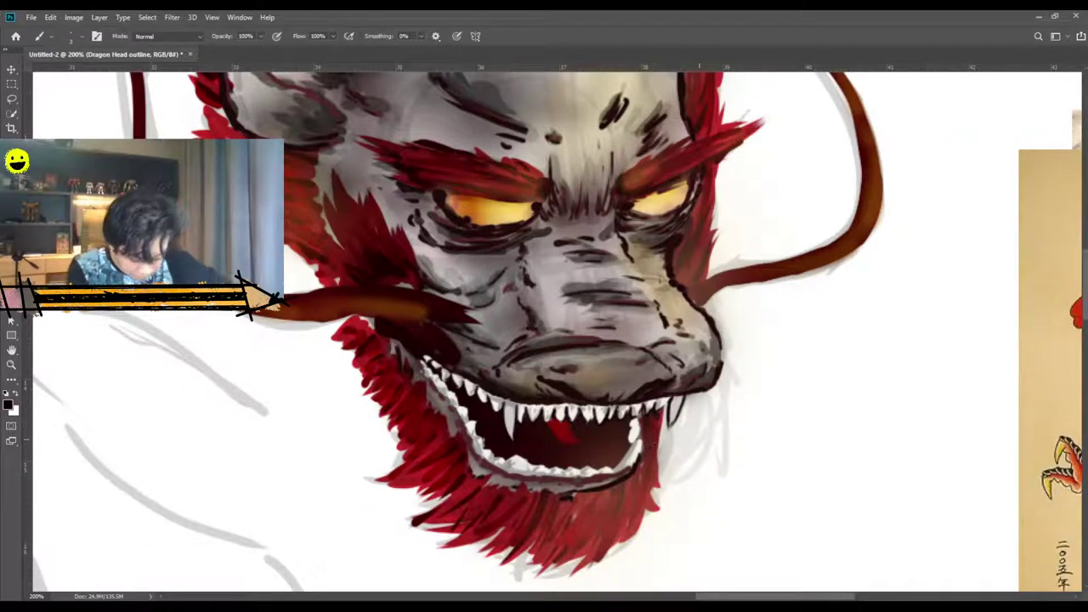
Outline the individual lower teeth along the whole jaw with thin near-black strokes.
{"action": "mouse_move", "coordinate": [675, 397]}
{"action": "left_mouse_down"}
{"action": "mouse_move", "coordinate": [616, 470]}
{"action": "mouse_move", "coordinate": [639, 454]}
{"action": "mouse_move", "coordinate": [597, 472]}
{"action": "left_mouse_up"}
{"action": "mouse_move", "coordinate": [519, 457]}
{"action": "left_mouse_down"}
{"action": "mouse_move", "coordinate": [502, 465]}
{"action": "mouse_move", "coordinate": [595, 470]}
{"action": "left_mouse_up"}
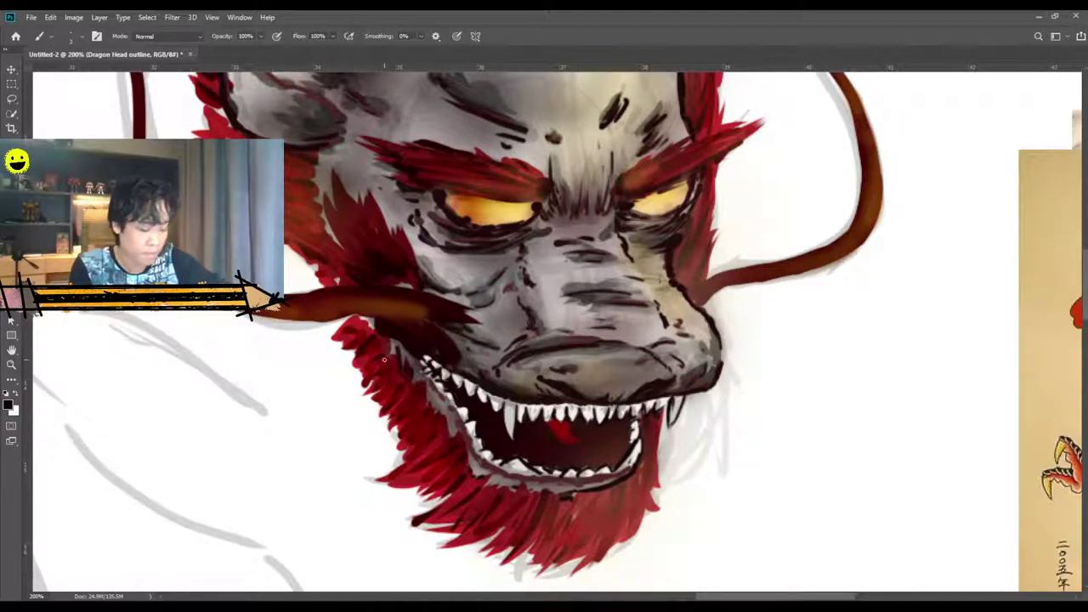
{"action": "mouse_move", "coordinate": [419, 359]}
{"action": "left_mouse_down"}
{"action": "mouse_move", "coordinate": [488, 464]}
{"action": "mouse_move", "coordinate": [583, 478]}
{"action": "mouse_move", "coordinate": [638, 456]}
{"action": "mouse_move", "coordinate": [638, 472]}
{"action": "left_mouse_up"}
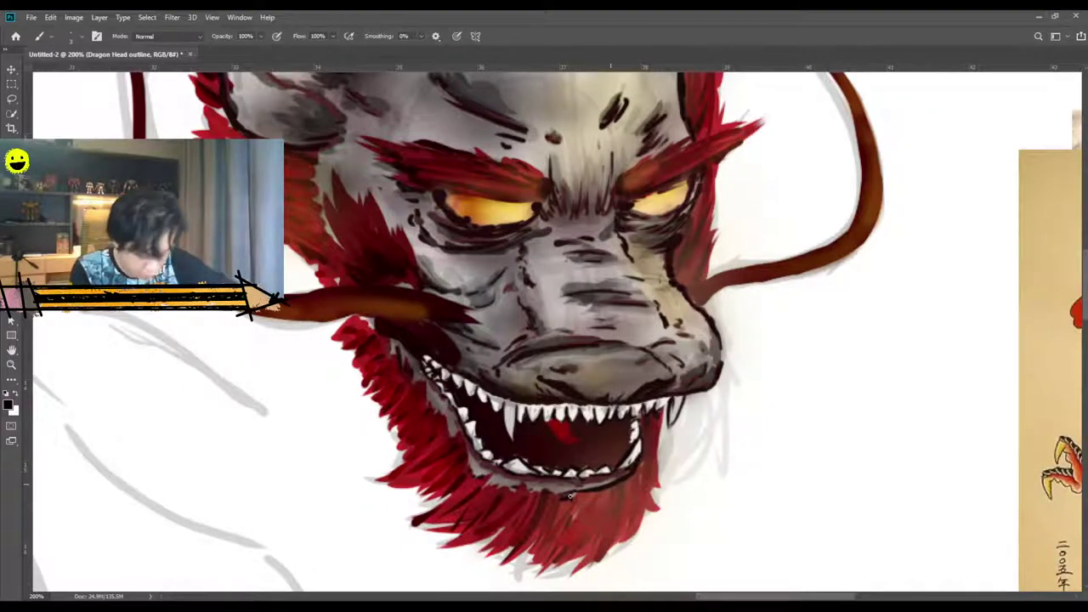
Examine the finished head outline against the body sketch and the reference dragon pictures.
{"action": "scroll", "coordinate": [528, 493], "scroll_direction": "down", "scroll_amount": 4}
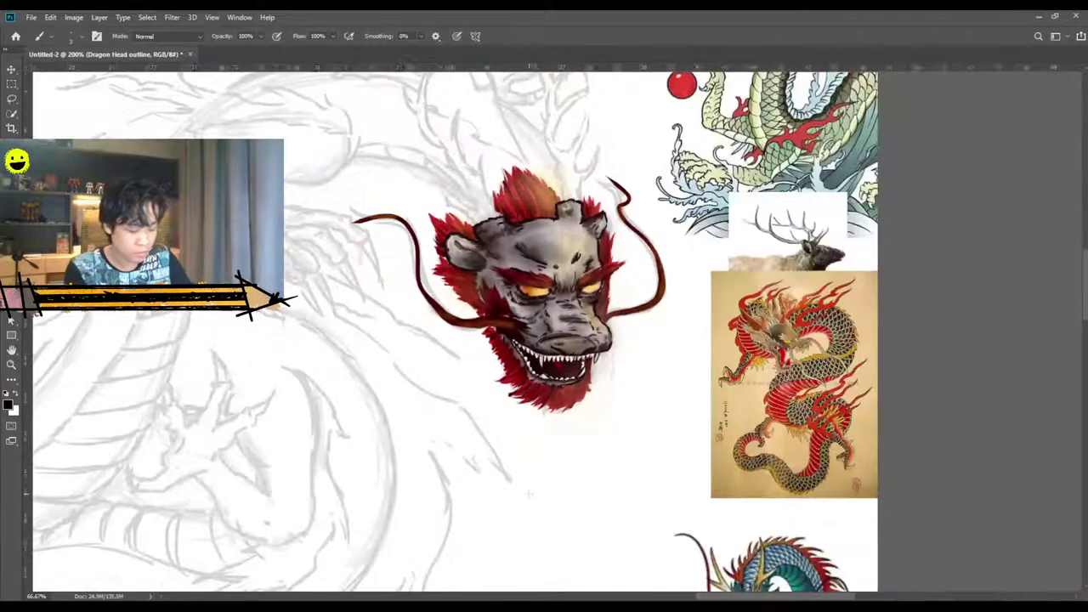
{"action": "scroll", "coordinate": [528, 494], "scroll_direction": "down", "scroll_amount": 2}
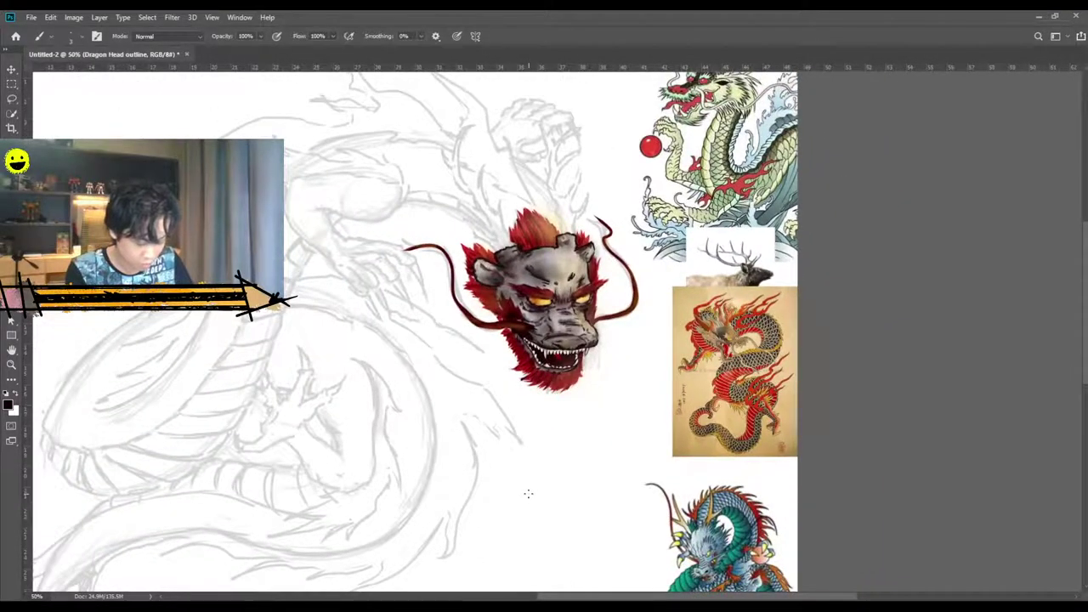
{"action": "scroll", "coordinate": [528, 494], "scroll_direction": "up", "scroll_amount": 2}
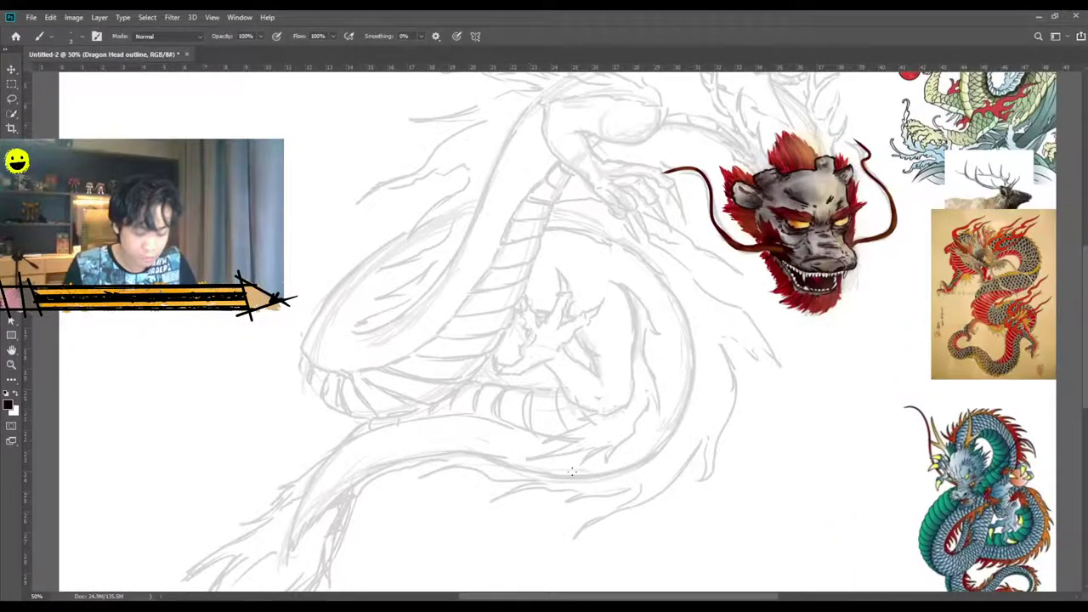
{"action": "left_click_drag", "start_coordinate": [608, 599], "coordinate": [701, 600]}
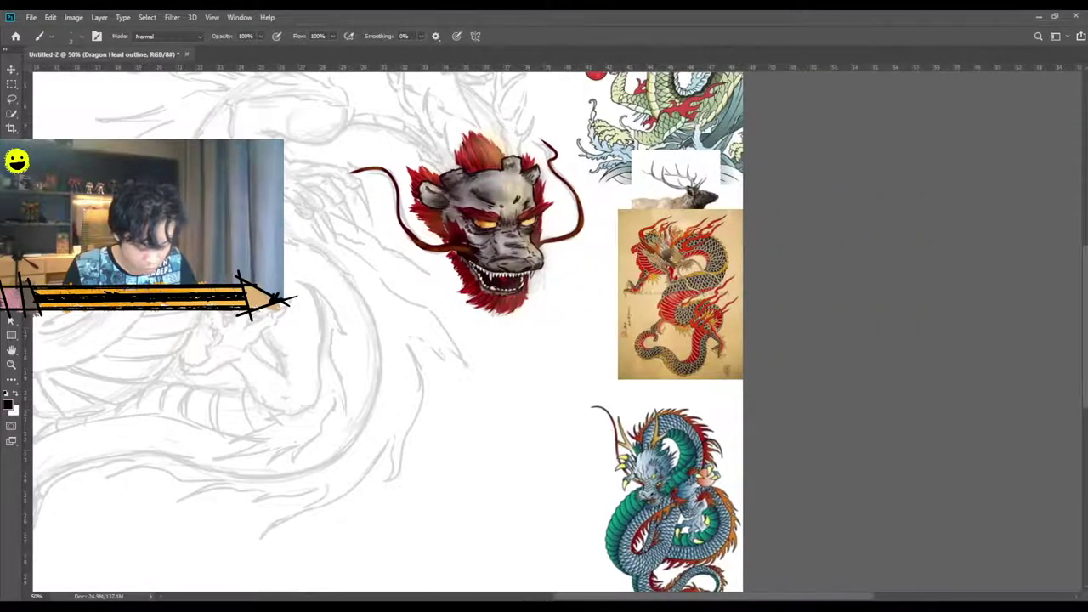
{"action": "scroll", "coordinate": [579, 519], "scroll_direction": "up", "scroll_amount": 2}
{"action": "scroll", "coordinate": [474, 456], "scroll_direction": "down", "scroll_amount": 1}
{"action": "scroll", "coordinate": [475, 455], "scroll_direction": "up", "scroll_amount": 2}
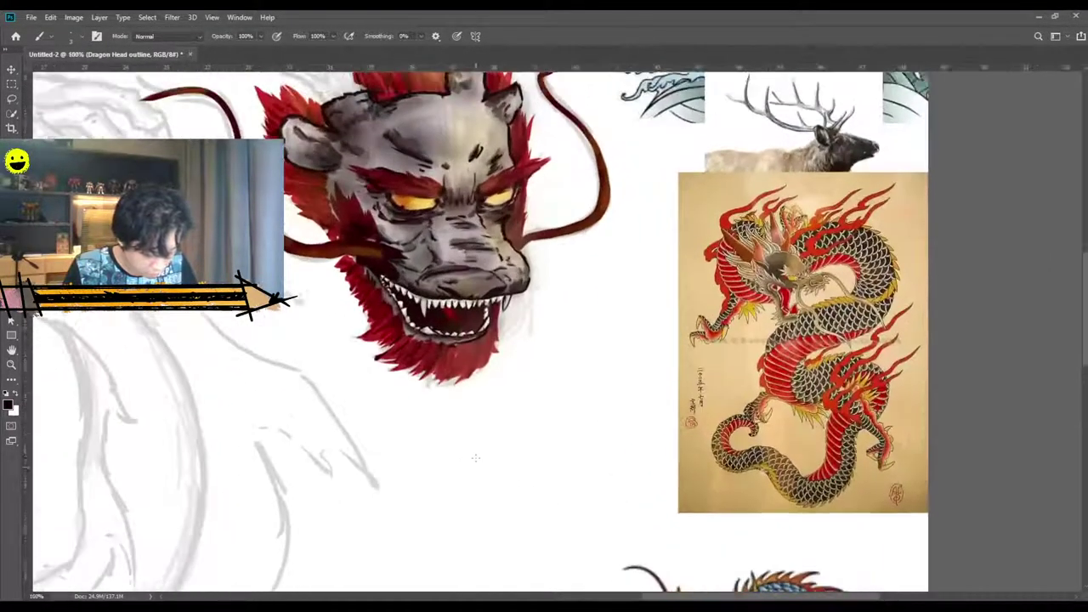
{"action": "scroll", "coordinate": [569, 222], "scroll_direction": "up", "scroll_amount": 3}
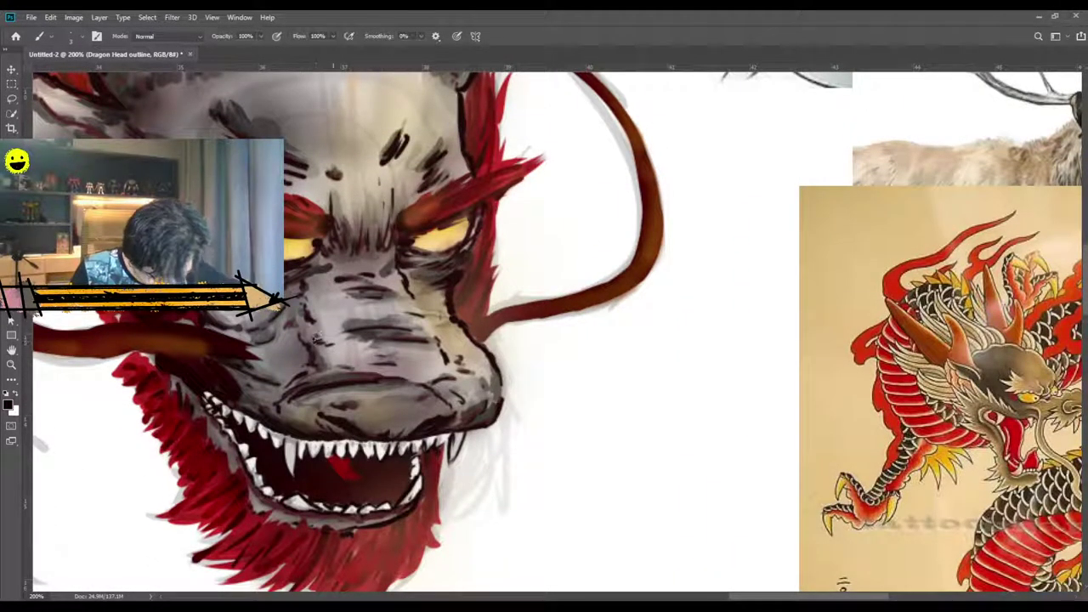
Add thin near-black wrinkle strokes along both sides of the nose bridge and above the right-hand nostril.
{"action": "left_click_drag", "start_coordinate": [317, 287], "coordinate": [312, 298]}
{"action": "left_click_drag", "start_coordinate": [400, 273], "coordinate": [392, 281]}
{"action": "left_click_drag", "start_coordinate": [446, 372], "coordinate": [432, 375]}
{"action": "mouse_move", "coordinate": [439, 364]}
{"action": "left_mouse_down"}
{"action": "mouse_move", "coordinate": [480, 378]}
{"action": "mouse_move", "coordinate": [474, 368]}
{"action": "left_mouse_up"}
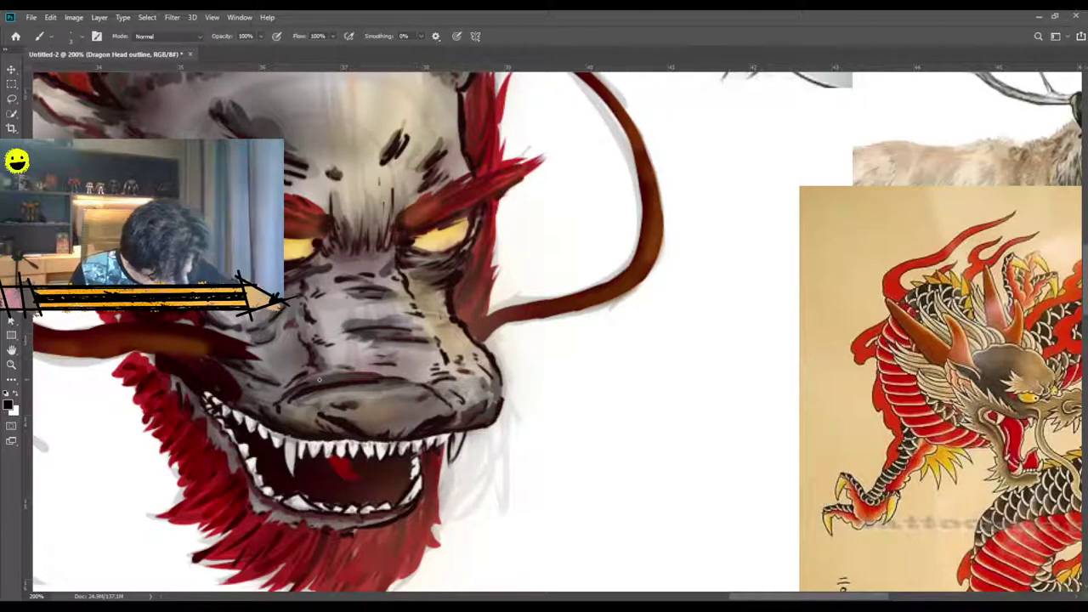
Add a thin slanted crease to the forehead above the right-hand eyebrow.
{"action": "scroll", "coordinate": [289, 371], "scroll_direction": "up", "scroll_amount": 1}
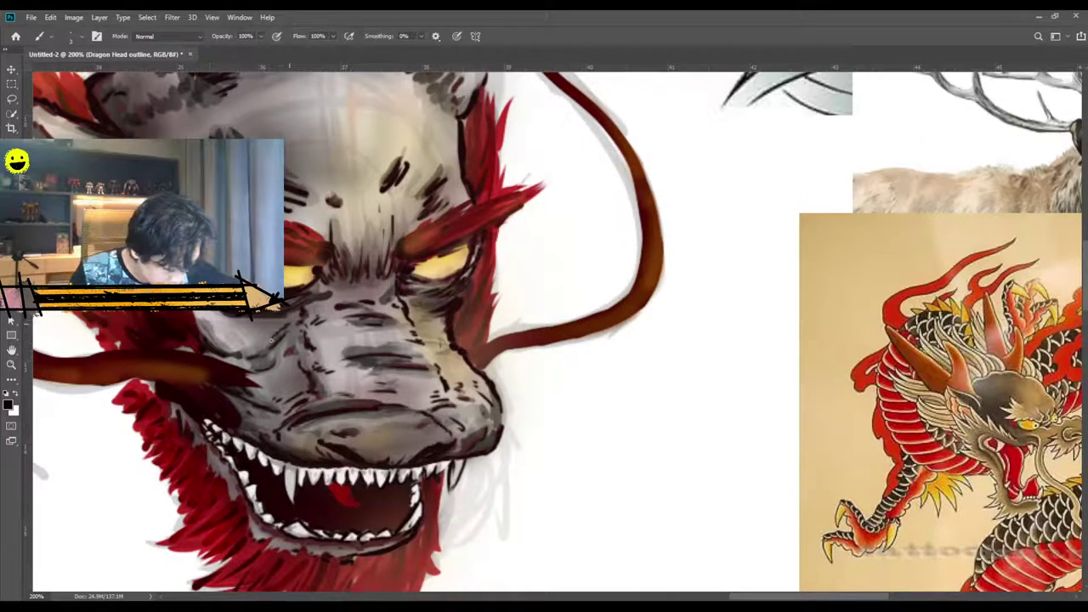
{"action": "scroll", "coordinate": [254, 337], "scroll_direction": "up", "scroll_amount": 3}
{"action": "left_click_drag", "start_coordinate": [452, 233], "coordinate": [428, 257]}
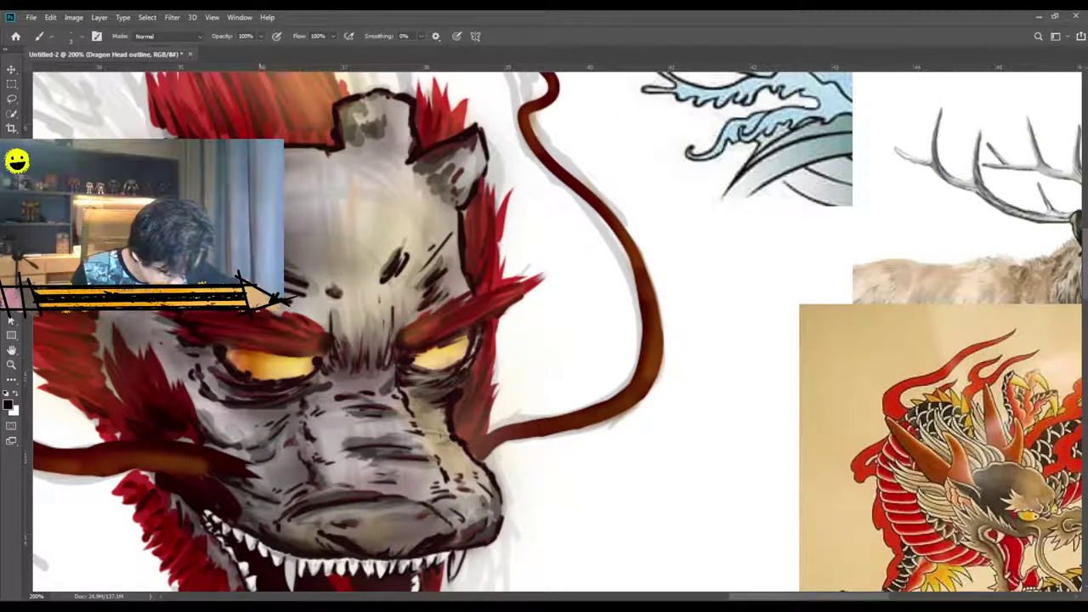
Add short near-black creases to the forehead, below the horn stub and beside the right-hand ear's base.
{"action": "left_click_drag", "start_coordinate": [420, 225], "coordinate": [397, 244]}
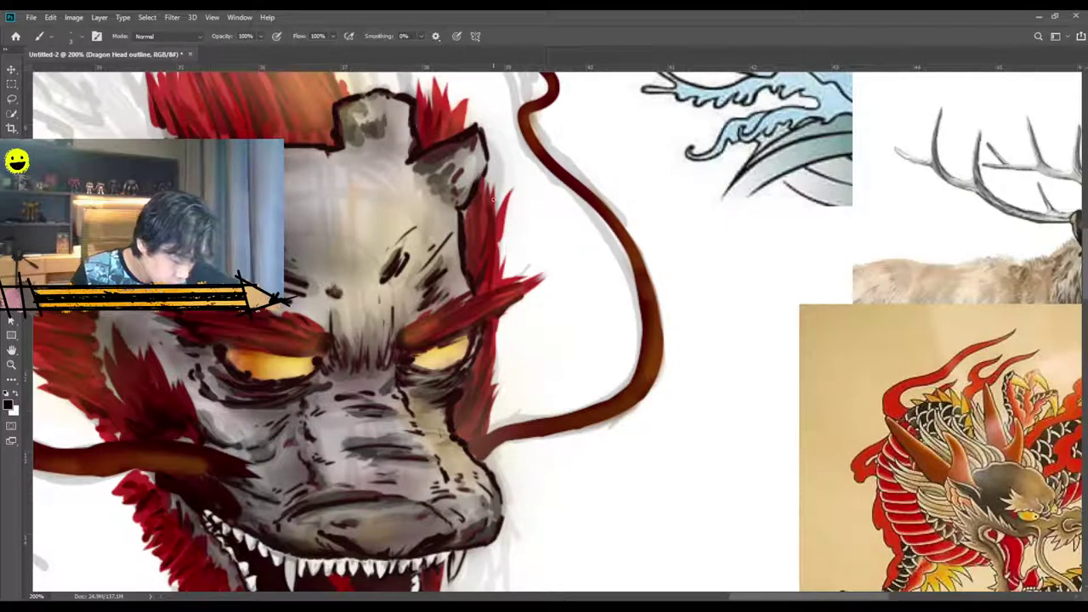
{"action": "left_click_drag", "start_coordinate": [459, 209], "coordinate": [448, 221]}
{"action": "left_click_drag", "start_coordinate": [352, 153], "coordinate": [330, 161]}
{"action": "left_click_drag", "start_coordinate": [415, 165], "coordinate": [401, 172]}
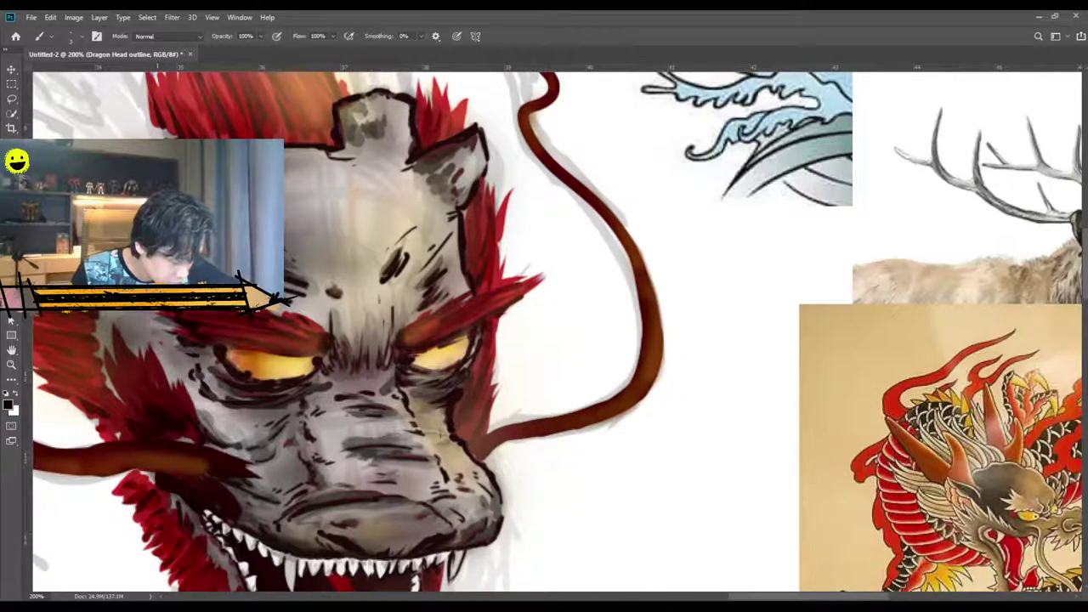
Examine the detailed face within the whole dragon sketch and up close around the right-hand whisker.
{"action": "scroll", "coordinate": [553, 332], "scroll_direction": "down", "scroll_amount": 1}
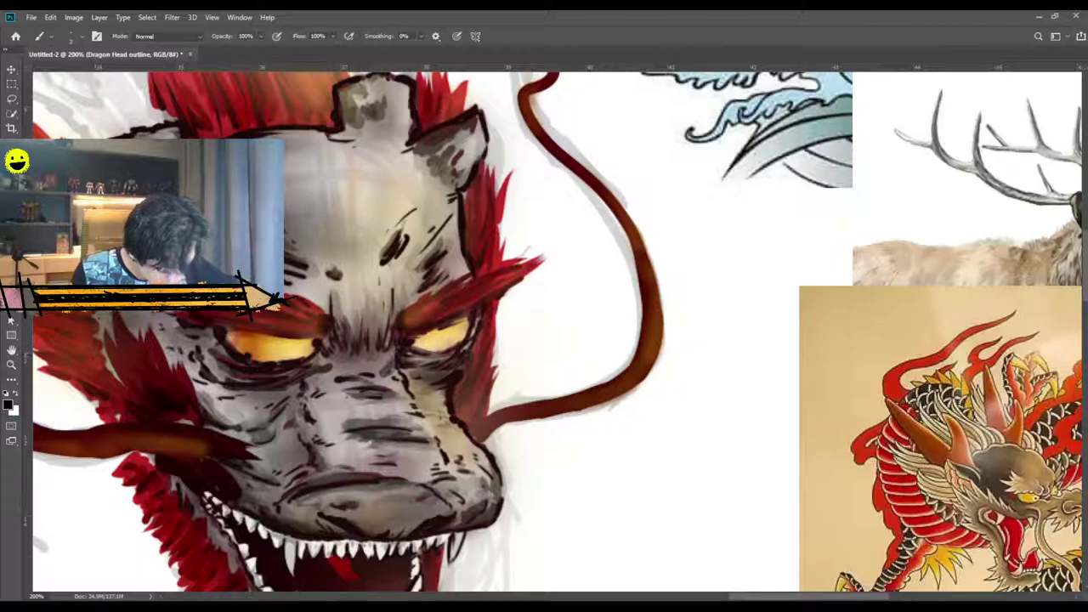
{"action": "key", "text": "ctrl+minus"}
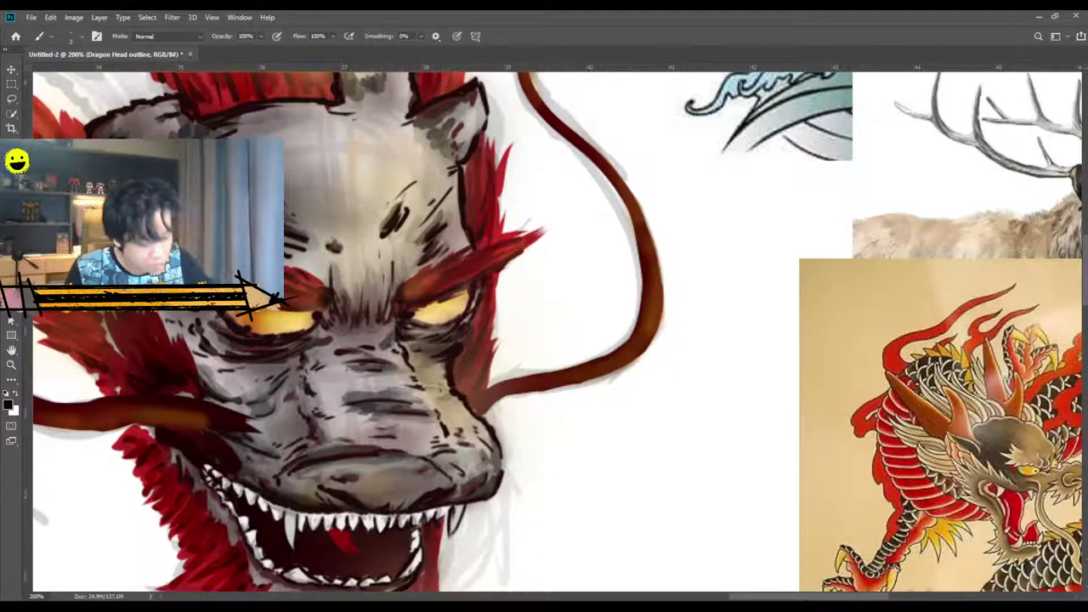
{"action": "key", "text": "ctrl+minus"}
{"action": "key", "text": "ctrl+minus"}
{"action": "key", "text": "ctrl+minus"}
{"action": "key", "text": "ctrl+minus"}
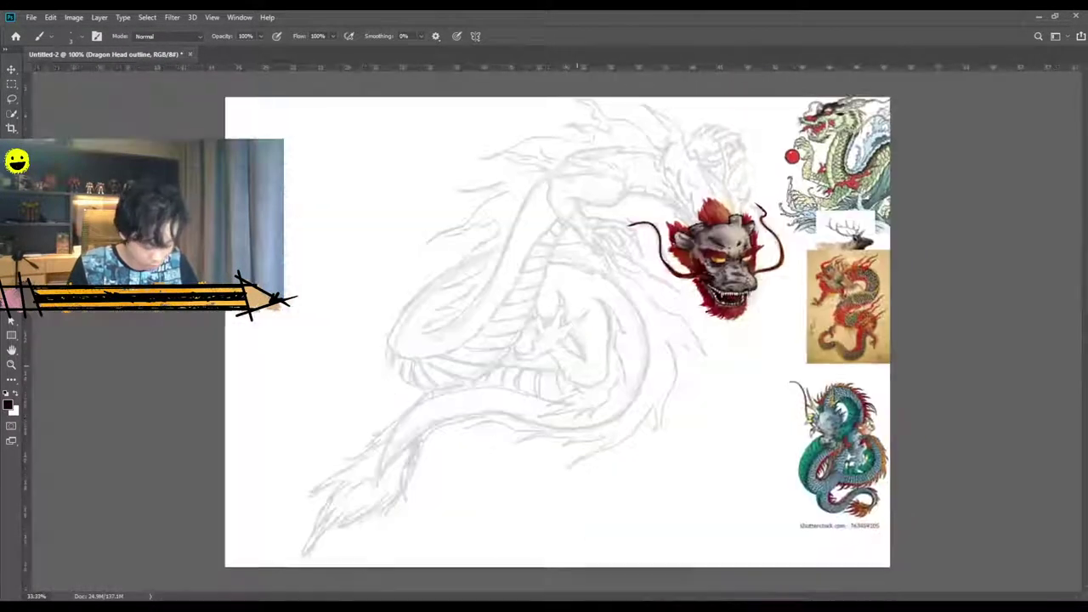
{"action": "key", "text": "ctrl+plus"}
{"action": "key", "text": "ctrl+plus"}
{"action": "left_click_drag", "start_coordinate": [678, 599], "coordinate": [769, 599]}
{"action": "key", "text": "ctrl+plus"}
{"action": "key", "text": "ctrl+plus"}
{"action": "scroll", "coordinate": [528, 427], "scroll_direction": "up", "scroll_amount": 2}
{"action": "scroll", "coordinate": [527, 428], "scroll_direction": "up", "scroll_amount": 4, "text": "alt"}
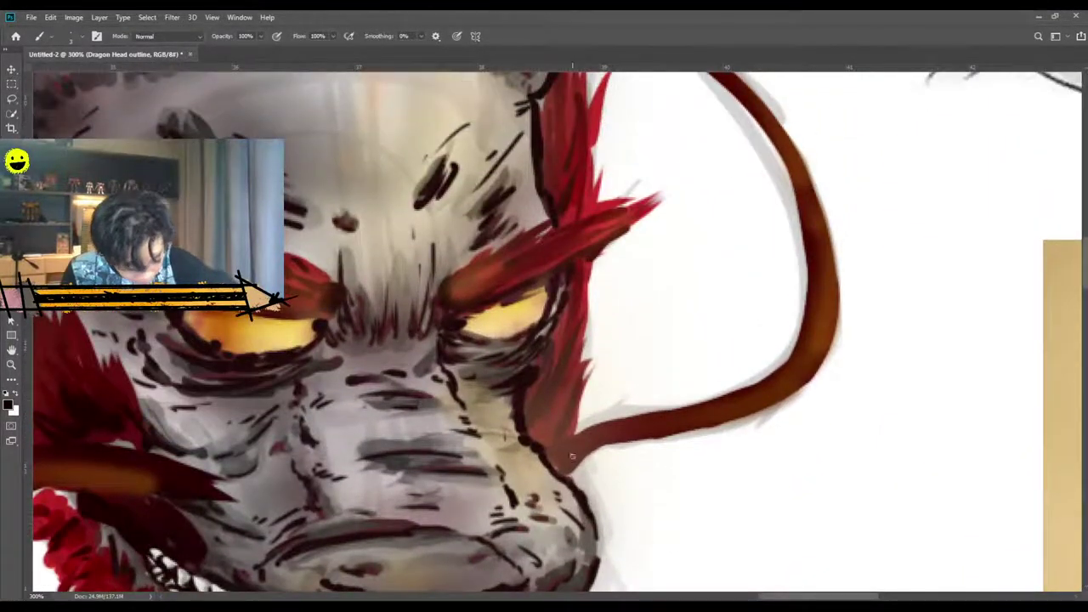
{"action": "mouse_move", "coordinate": [542, 449]}
{"action": "left_mouse_down"}
{"action": "mouse_move", "coordinate": [679, 410]}
{"action": "mouse_move", "coordinate": [614, 419]}
{"action": "mouse_move", "coordinate": [719, 398]}
{"action": "left_mouse_up"}
{"action": "left_click_drag", "start_coordinate": [655, 412], "coordinate": [760, 376]}
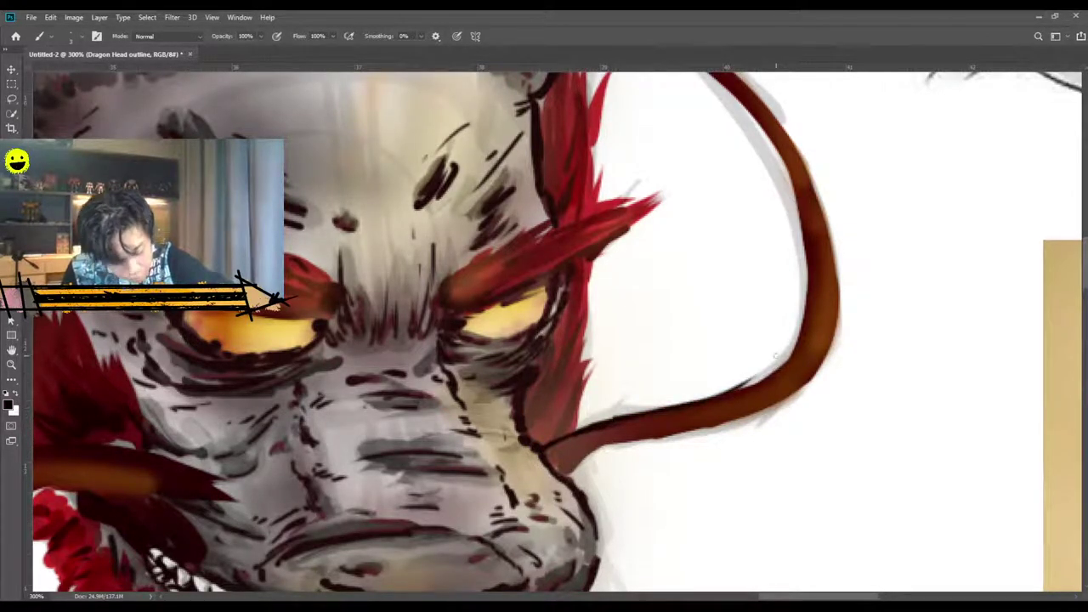
{"action": "key", "text": "ctrl+z"}
{"action": "key", "text": "ctrl+z"}
{"action": "key", "text": "ctrl+z"}
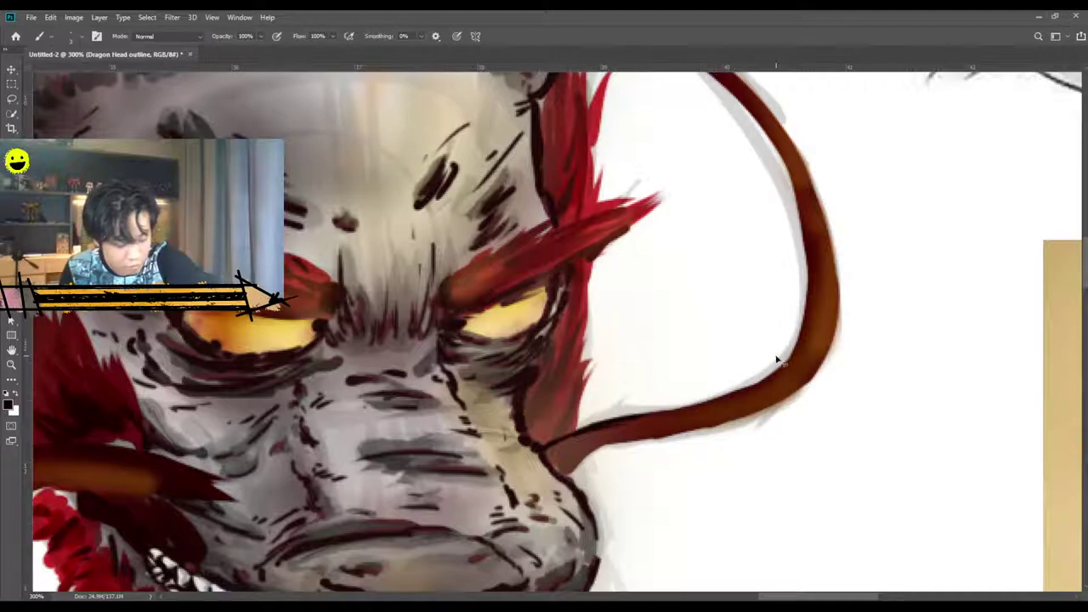
{"action": "key", "text": "ctrl+z"}
{"action": "key", "text": "ctrl+z"}
{"action": "key", "text": "ctrl+z"}
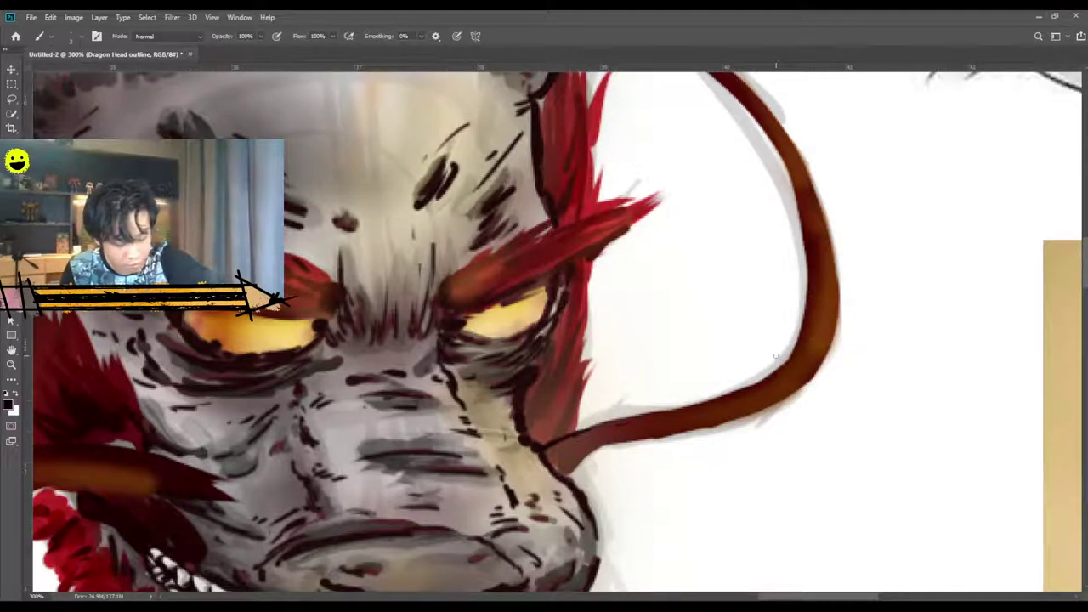
Outline both edges of the right-hand whisker in near-black from the muzzle to its lower bend.
{"action": "left_click_drag", "start_coordinate": [547, 447], "coordinate": [610, 421]}
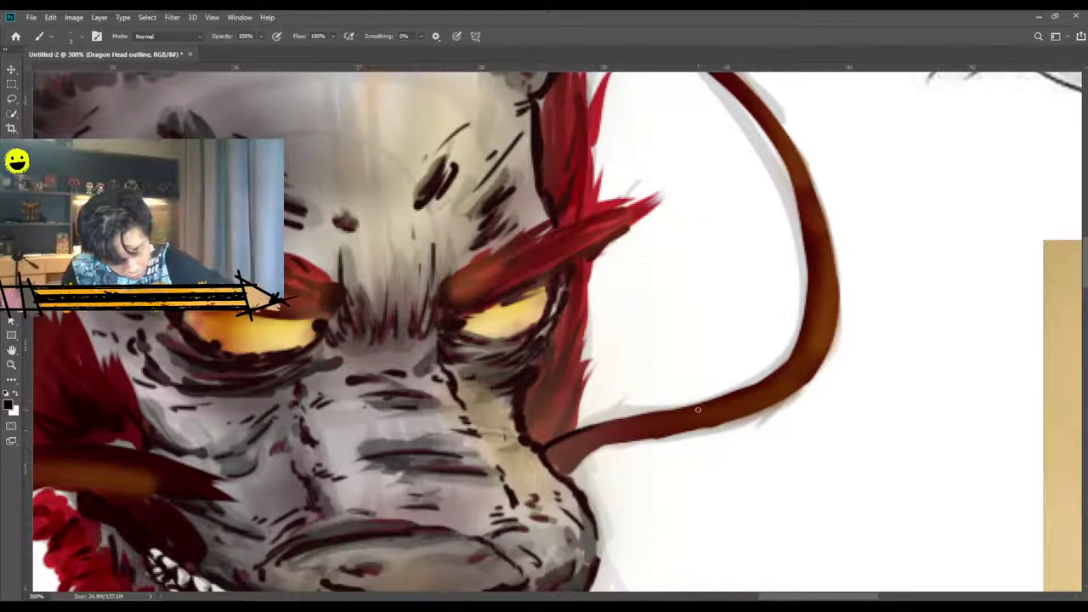
{"action": "left_click_drag", "start_coordinate": [567, 476], "coordinate": [607, 446]}
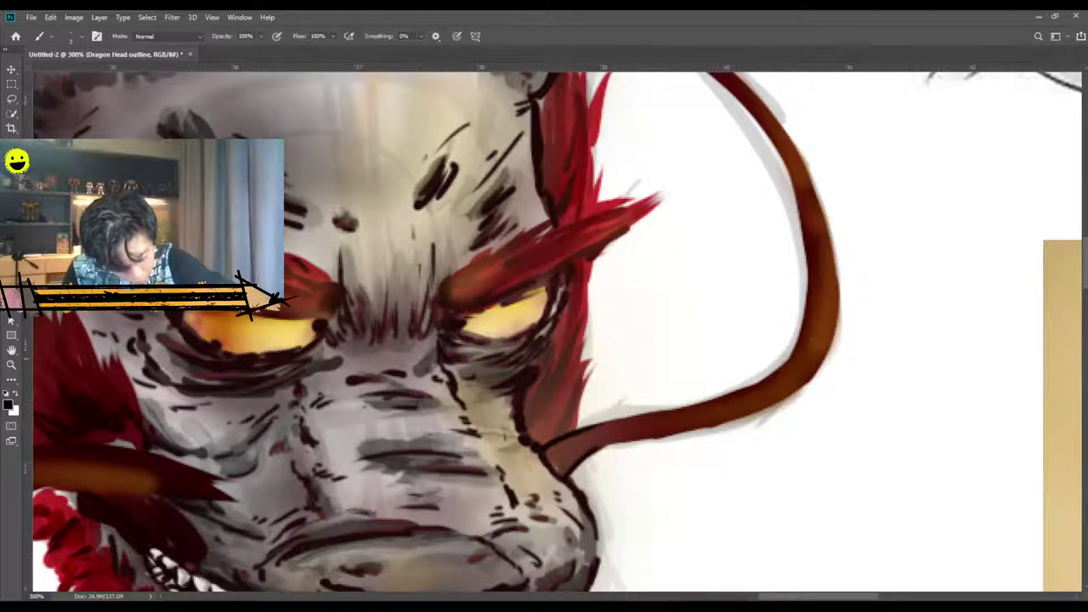
{"action": "left_click_drag", "start_coordinate": [805, 318], "coordinate": [765, 387]}
{"action": "key", "text": "ctrl+z"}
{"action": "mouse_move", "coordinate": [805, 320]}
{"action": "left_mouse_down"}
{"action": "mouse_move", "coordinate": [760, 380]}
{"action": "mouse_move", "coordinate": [709, 398]}
{"action": "left_mouse_up"}
{"action": "left_click_drag", "start_coordinate": [838, 296], "coordinate": [810, 385]}
{"action": "mouse_move", "coordinate": [836, 328]}
{"action": "left_mouse_down"}
{"action": "mouse_move", "coordinate": [791, 395]}
{"action": "mouse_move", "coordinate": [670, 435]}
{"action": "left_mouse_up"}
{"action": "left_click_drag", "start_coordinate": [770, 404], "coordinate": [610, 444]}
Outline the inner edge of the right-hand whisker in near-black along its rise above the lower bend.
{"action": "scroll", "coordinate": [590, 425], "scroll_direction": "up", "scroll_amount": 3}
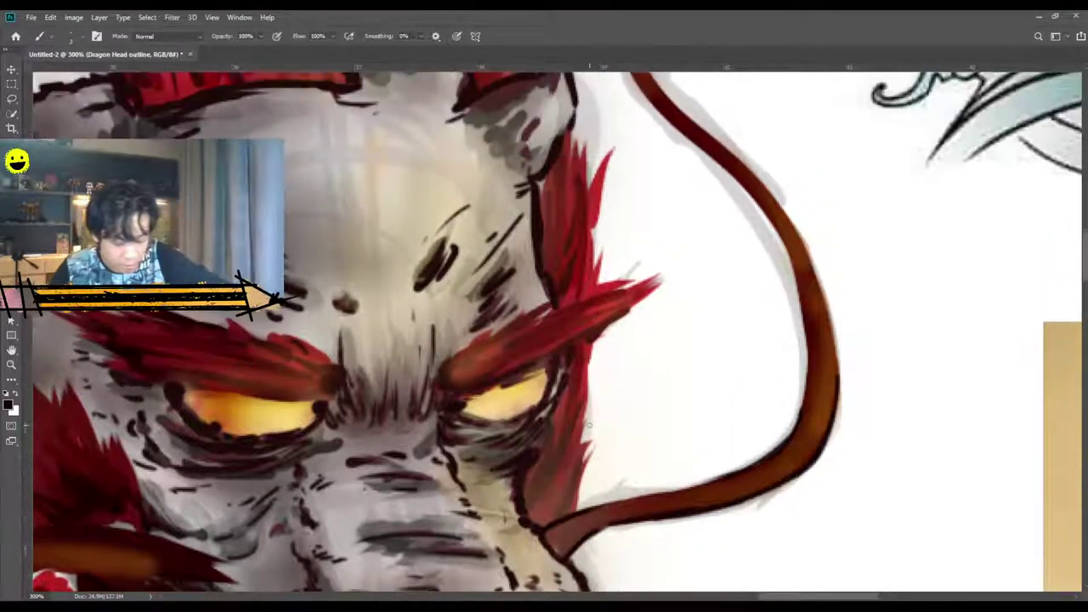
{"action": "scroll", "coordinate": [590, 425], "scroll_direction": "up", "scroll_amount": 3}
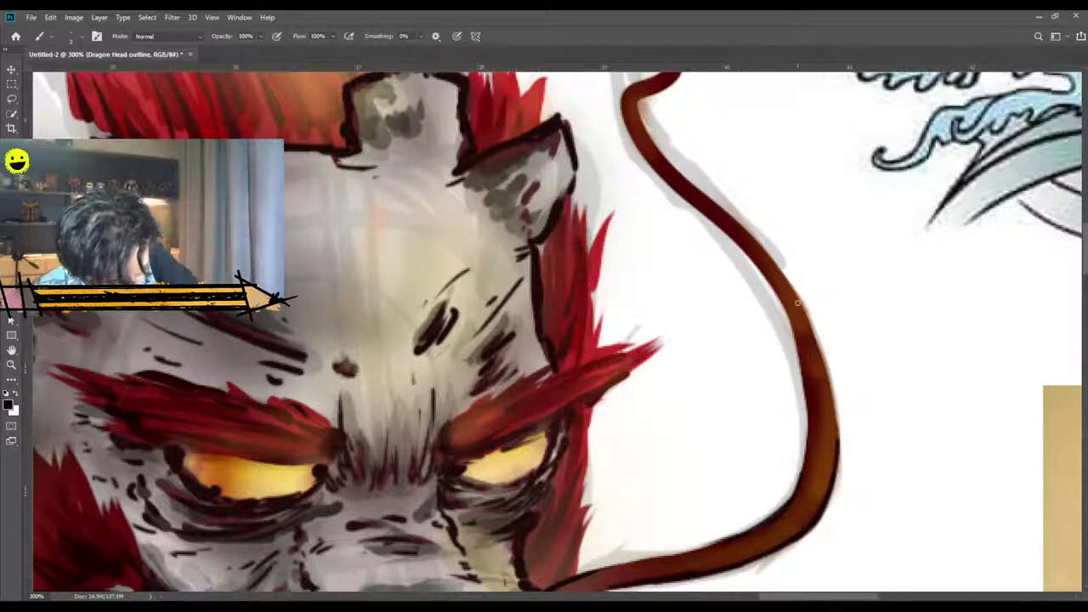
{"action": "left_click_drag", "start_coordinate": [750, 263], "coordinate": [782, 296]}
{"action": "left_click_drag", "start_coordinate": [738, 244], "coordinate": [794, 330]}
{"action": "key", "text": "ctrl+z"}
{"action": "left_click_drag", "start_coordinate": [762, 270], "coordinate": [807, 465]}
Outline the outer edge of the right-hand whisker's middle stretch in near-black down to the lower bend.
{"action": "scroll", "coordinate": [782, 294], "scroll_direction": "up", "scroll_amount": 5}
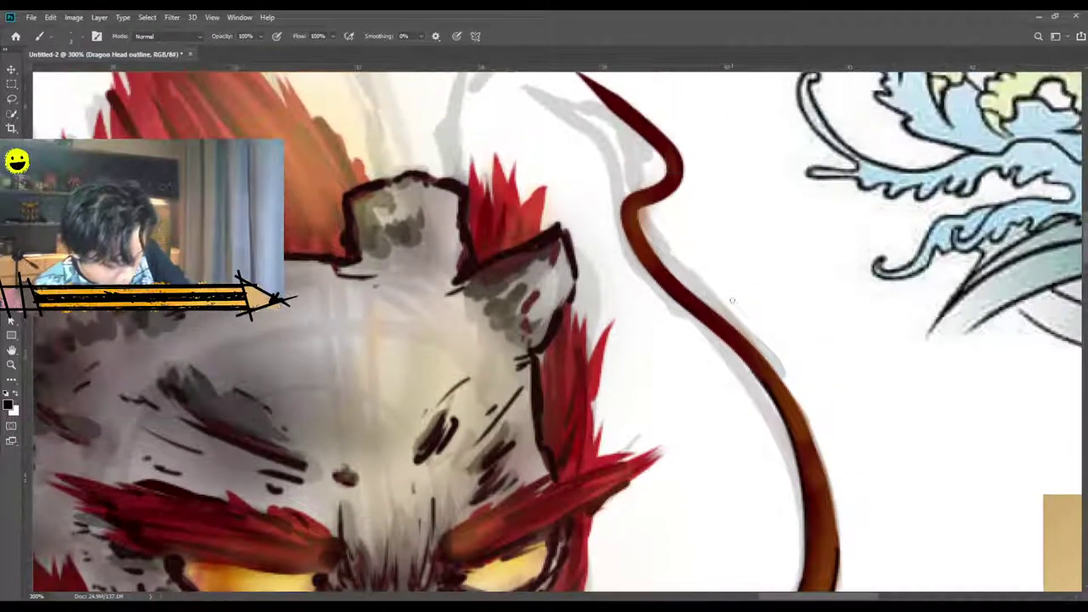
{"action": "left_click_drag", "start_coordinate": [691, 290], "coordinate": [815, 430]}
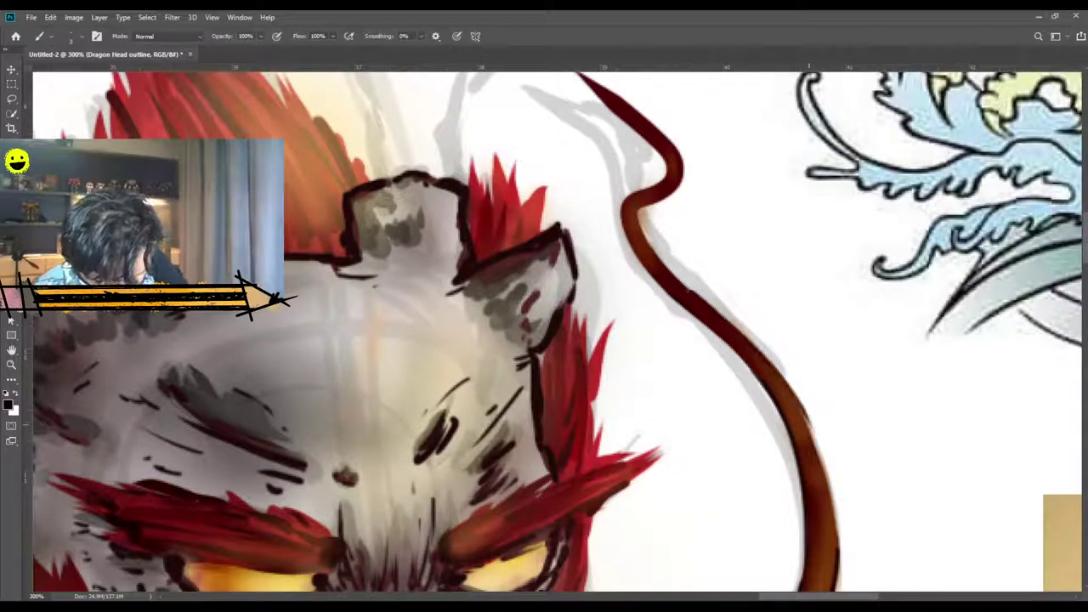
{"action": "scroll", "coordinate": [819, 441], "scroll_direction": "down", "scroll_amount": 2}
{"action": "left_click_drag", "start_coordinate": [790, 325], "coordinate": [835, 458]}
{"action": "mouse_move", "coordinate": [818, 390]}
{"action": "left_mouse_down"}
{"action": "mouse_move", "coordinate": [834, 460]}
{"action": "mouse_move", "coordinate": [804, 349]}
{"action": "left_mouse_up"}
{"action": "left_click_drag", "start_coordinate": [833, 534], "coordinate": [837, 516]}
Outline the upper curl of the right-hand whisker with thin near-black strokes, undoing the poor ones.
{"action": "scroll", "coordinate": [833, 510], "scroll_direction": "up", "scroll_amount": 5}
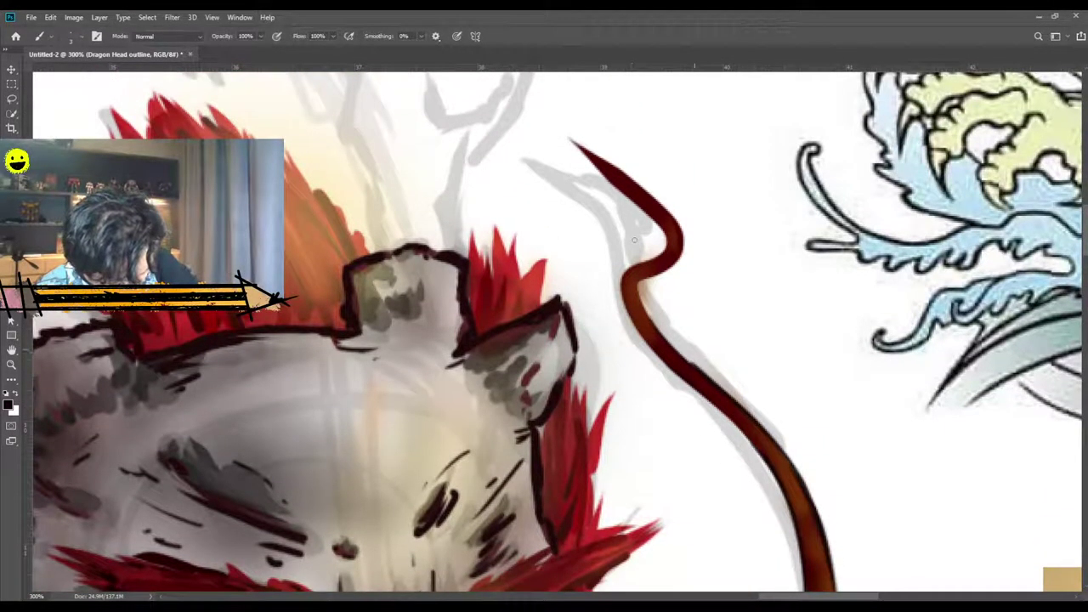
{"action": "left_click_drag", "start_coordinate": [696, 367], "coordinate": [666, 339]}
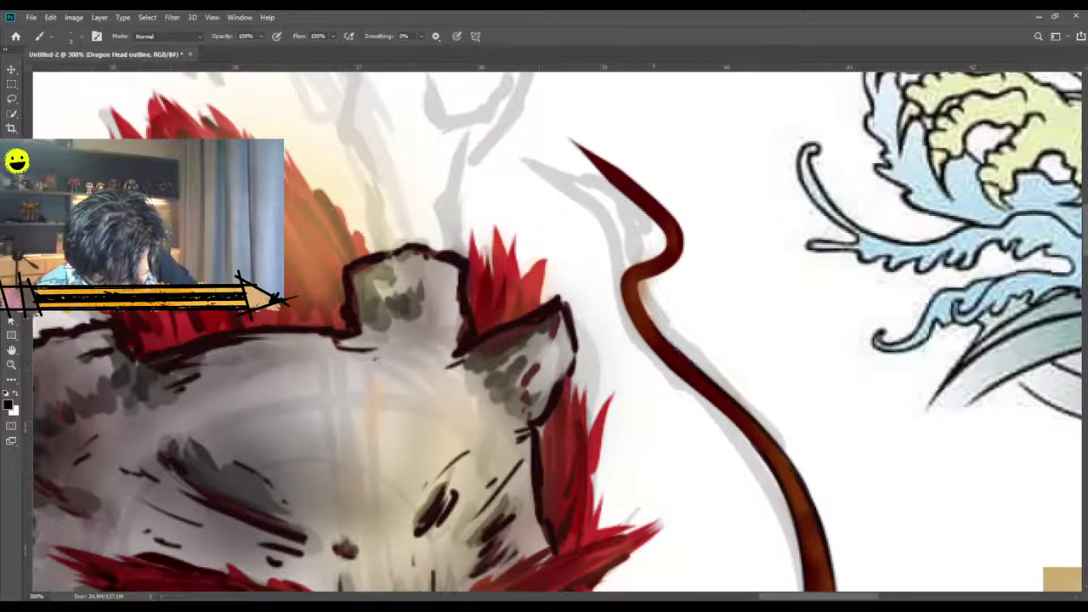
{"action": "left_click_drag", "start_coordinate": [624, 284], "coordinate": [636, 336]}
{"action": "mouse_move", "coordinate": [623, 294]}
{"action": "left_mouse_down"}
{"action": "mouse_move", "coordinate": [640, 275]}
{"action": "mouse_move", "coordinate": [633, 320]}
{"action": "left_mouse_up"}
{"action": "key", "text": "ctrl+z"}
{"action": "left_click_drag", "start_coordinate": [623, 279], "coordinate": [638, 331]}
{"action": "left_click_drag", "start_coordinate": [623, 279], "coordinate": [659, 255]}
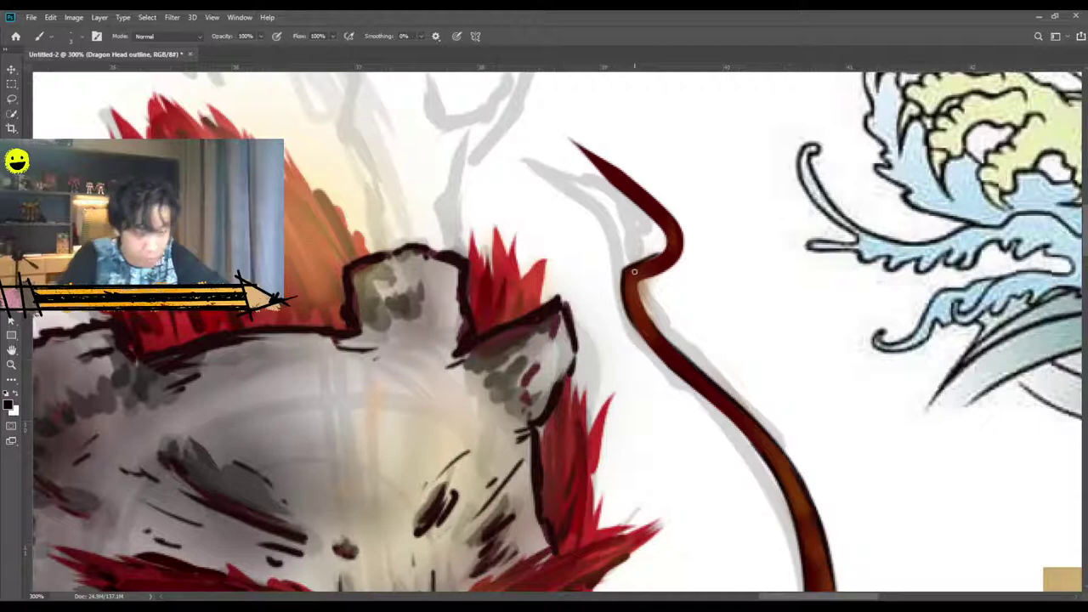
{"action": "mouse_move", "coordinate": [624, 271]}
{"action": "left_mouse_down"}
{"action": "mouse_move", "coordinate": [649, 260]}
{"action": "mouse_move", "coordinate": [623, 290]}
{"action": "mouse_move", "coordinate": [641, 262]}
{"action": "mouse_move", "coordinate": [625, 314]}
{"action": "mouse_move", "coordinate": [651, 262]}
{"action": "mouse_move", "coordinate": [648, 224]}
{"action": "mouse_move", "coordinate": [661, 247]}
{"action": "mouse_move", "coordinate": [668, 235]}
{"action": "mouse_move", "coordinate": [662, 273]}
{"action": "mouse_move", "coordinate": [645, 281]}
{"action": "left_mouse_up"}
{"action": "key", "text": "ctrl+z"}
{"action": "key", "text": "ctrl+z"}
{"action": "key", "text": "ctrl+z"}
{"action": "key", "text": "ctrl+z"}
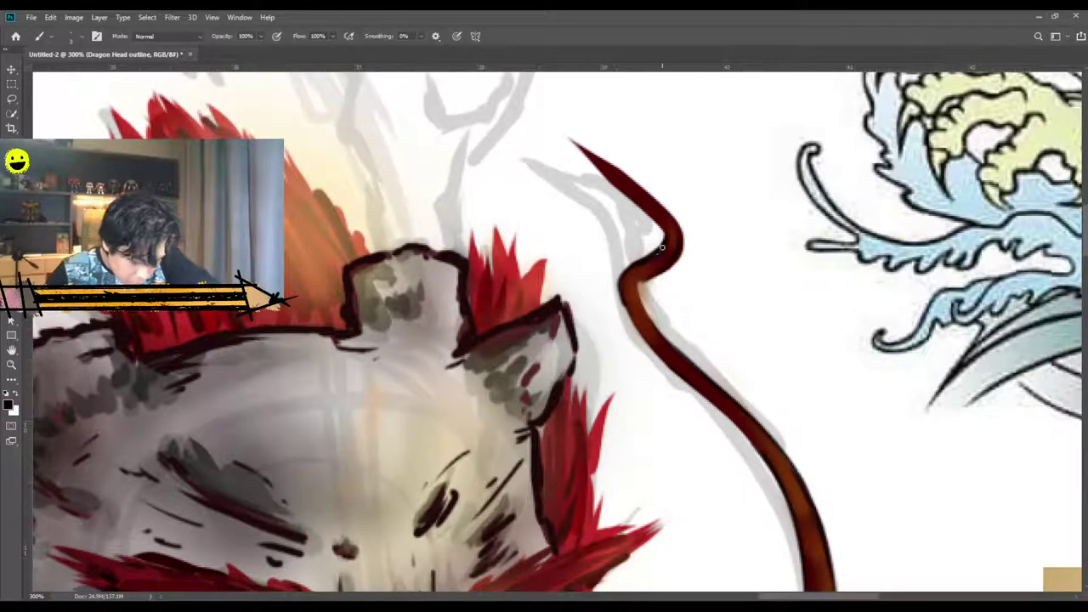
Outline the inner edge of the right-hand whisker's pointed tip with a thin near-black stroke.
{"action": "scroll", "coordinate": [631, 265], "scroll_direction": "up", "scroll_amount": 3}
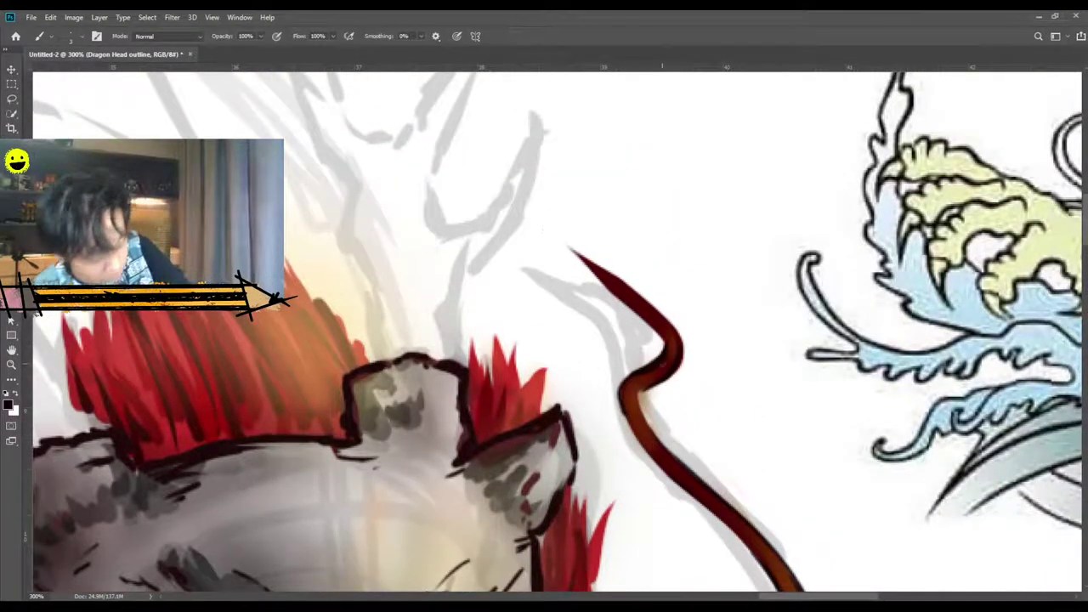
{"action": "mouse_move", "coordinate": [665, 349]}
{"action": "left_mouse_down"}
{"action": "mouse_move", "coordinate": [644, 319]}
{"action": "mouse_move", "coordinate": [648, 301]}
{"action": "left_mouse_up"}
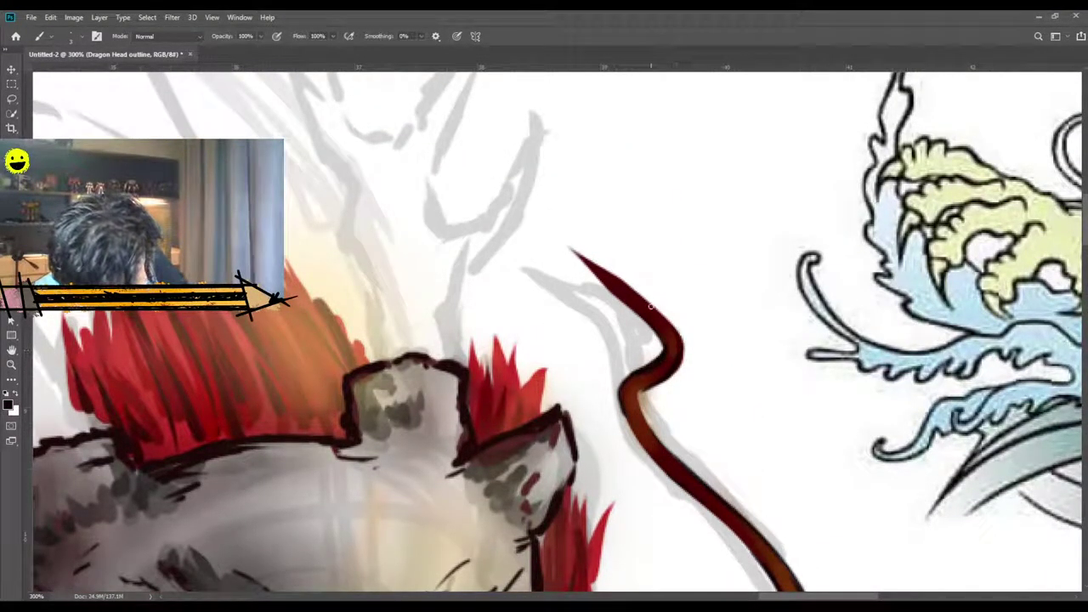
{"action": "left_click_drag", "start_coordinate": [663, 346], "coordinate": [581, 257]}
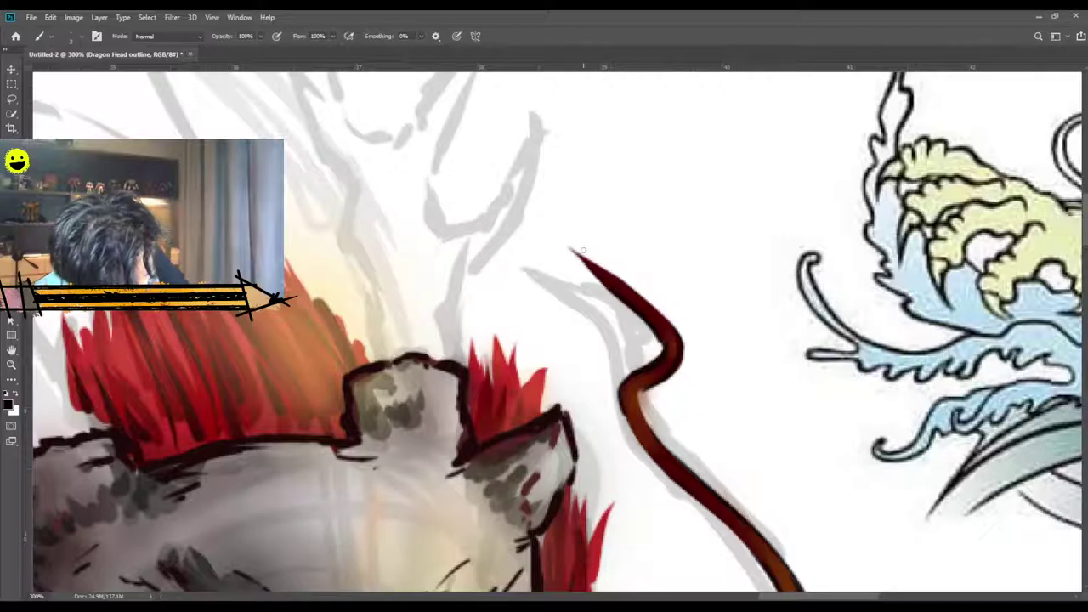
Examine the outlined right-hand whisker against the whole head, the body sketch and the reference pictures.
{"action": "key", "text": "ctrl+minus"}
{"action": "key", "text": "ctrl+minus"}
{"action": "key", "text": "ctrl+minus"}
{"action": "key", "text": "ctrl+minus"}
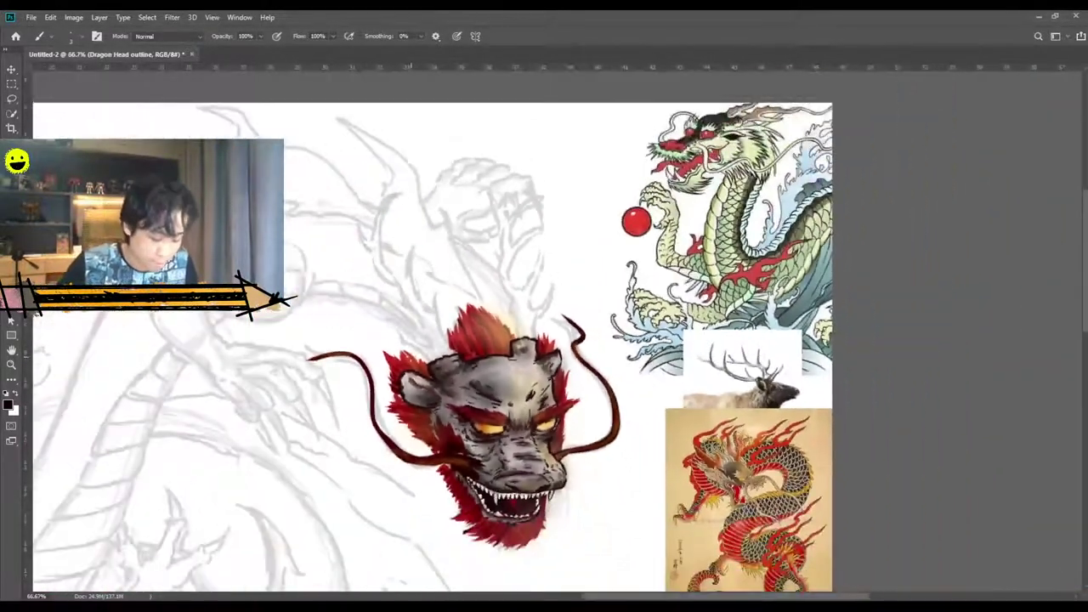
{"action": "key", "text": "ctrl+plus"}
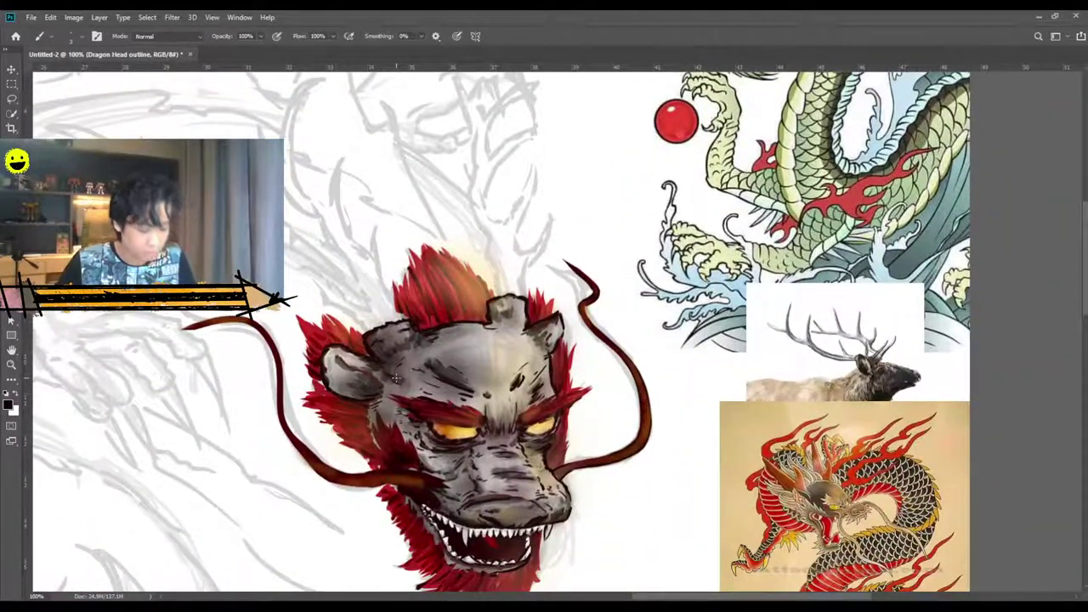
{"action": "key", "text": "ctrl+plus"}
{"action": "key", "text": "ctrl+plus"}
{"action": "key", "text": "ctrl+minus"}
{"action": "key", "text": "ctrl+minus"}
Outline the left-hand whisker in near-black around its root at the muzzle and along its upper edge.
{"action": "left_click_drag", "start_coordinate": [551, 523], "coordinate": [550, 505]}
{"action": "scroll", "coordinate": [550, 505], "scroll_direction": "down", "scroll_amount": 2}
{"action": "key", "text": "ctrl+plus"}
{"action": "left_click_drag", "start_coordinate": [751, 597], "coordinate": [699, 598]}
{"action": "scroll", "coordinate": [599, 417], "scroll_direction": "down", "scroll_amount": 1}
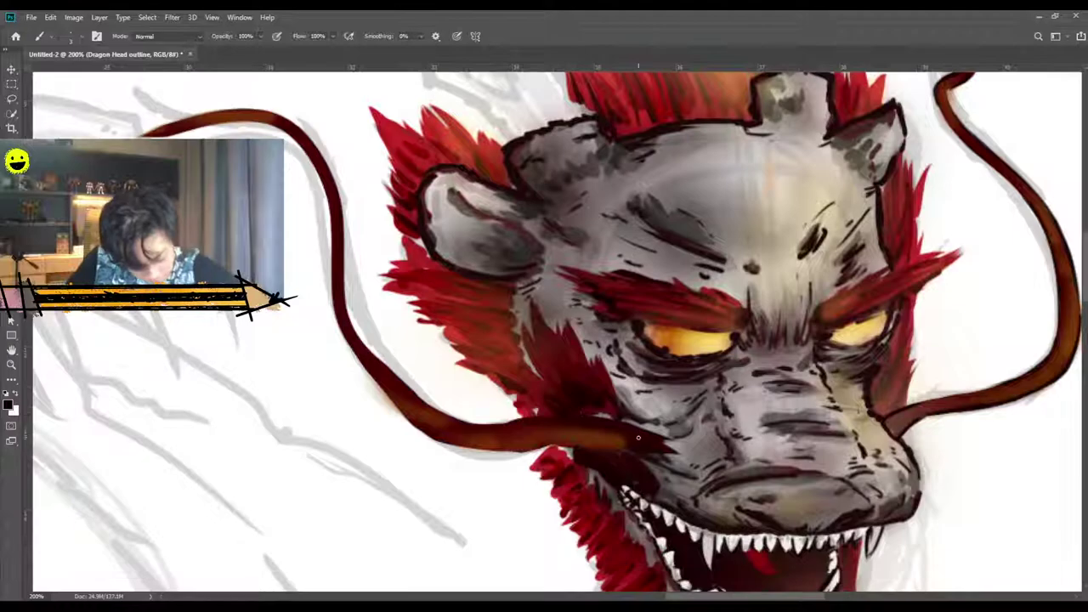
{"action": "left_click_drag", "start_coordinate": [621, 452], "coordinate": [566, 444]}
{"action": "left_click_drag", "start_coordinate": [630, 424], "coordinate": [652, 433]}
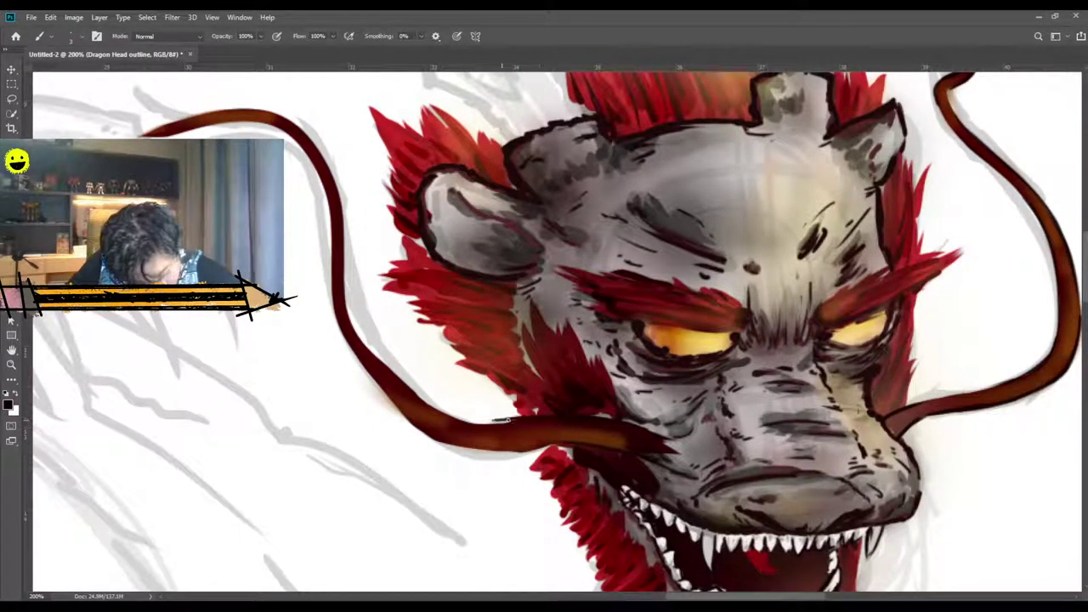
{"action": "mouse_move", "coordinate": [473, 423]}
{"action": "left_mouse_down"}
{"action": "mouse_move", "coordinate": [506, 423]}
{"action": "mouse_move", "coordinate": [452, 419]}
{"action": "left_mouse_up"}
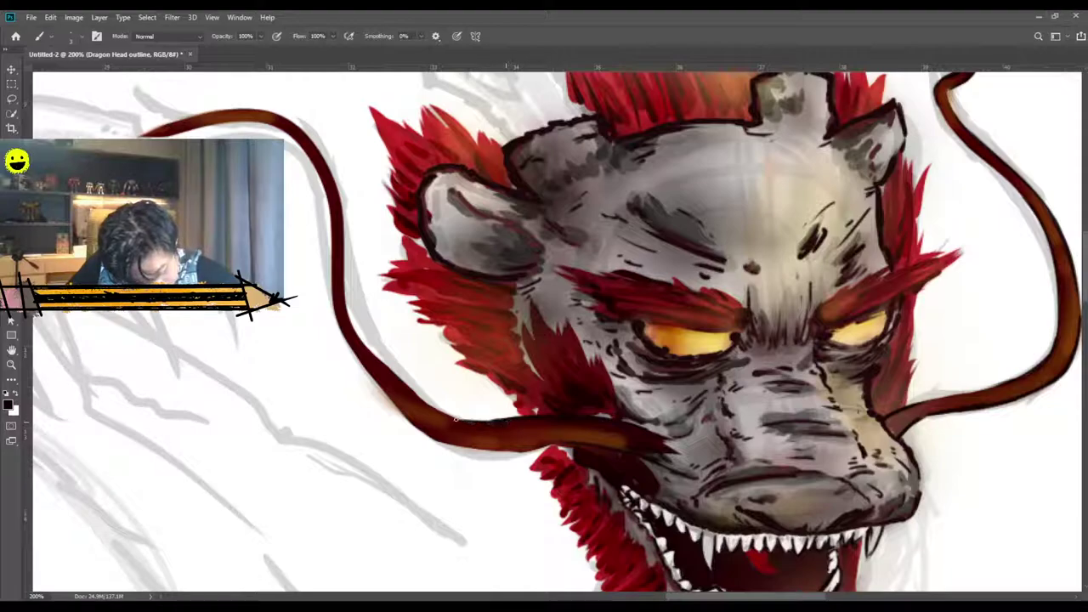
Outline the lower edge of the left-hand whisker near its bend with a slightly larger near-black brush.
{"action": "key", "text": "bracketright"}
{"action": "key", "text": "bracketright"}
{"action": "key", "text": "bracketright"}
{"action": "key", "text": "bracketright"}
{"action": "key", "text": "bracketright"}
{"action": "key", "text": "bracketright"}
{"action": "key", "text": "bracketright"}
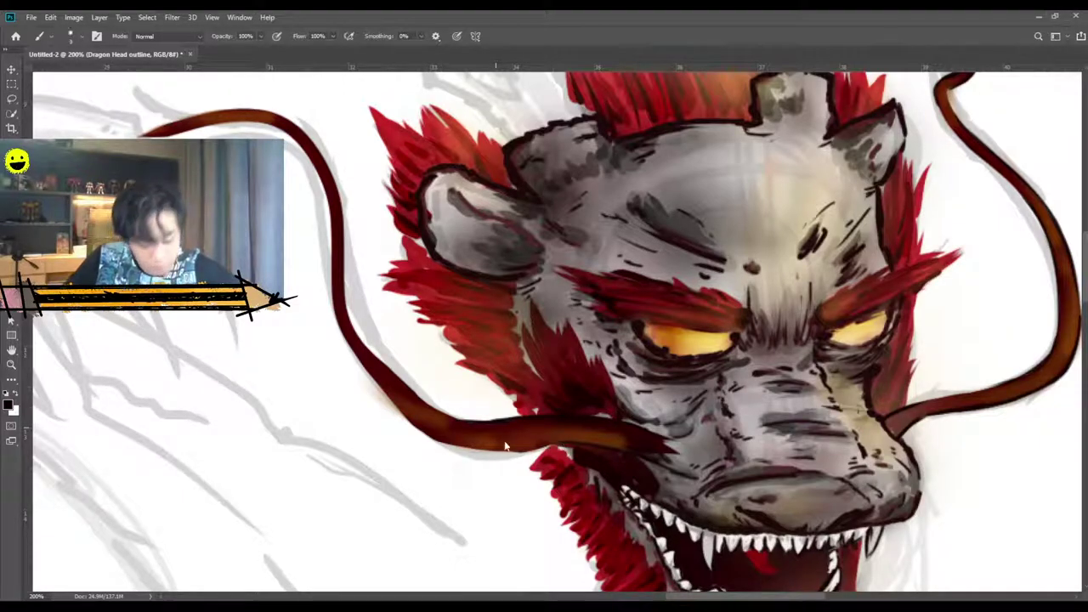
{"action": "mouse_move", "coordinate": [492, 445]}
{"action": "left_mouse_down"}
{"action": "mouse_move", "coordinate": [475, 450]}
{"action": "mouse_move", "coordinate": [551, 443]}
{"action": "mouse_move", "coordinate": [442, 443]}
{"action": "left_mouse_up"}
{"action": "scroll", "coordinate": [431, 436], "scroll_direction": "up", "scroll_amount": 1}
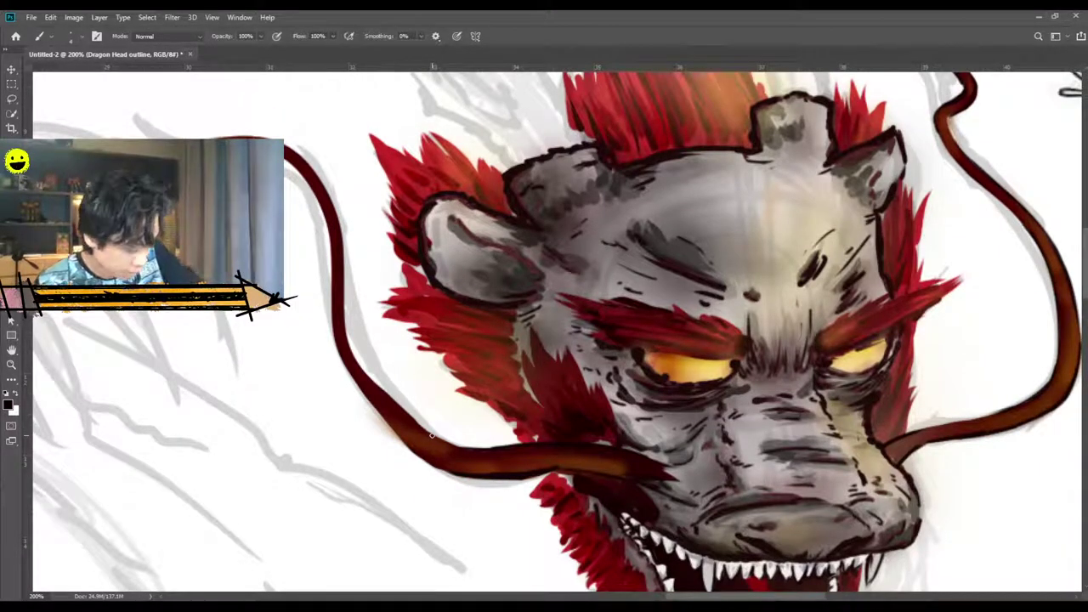
Outline both edges of the left-hand whisker's rising stretch in near-black down to the lower bend.
{"action": "mouse_move", "coordinate": [334, 203]}
{"action": "left_mouse_down"}
{"action": "mouse_move", "coordinate": [346, 300]}
{"action": "mouse_move", "coordinate": [344, 244]}
{"action": "mouse_move", "coordinate": [345, 297]}
{"action": "mouse_move", "coordinate": [345, 253]}
{"action": "mouse_move", "coordinate": [357, 366]}
{"action": "left_mouse_up"}
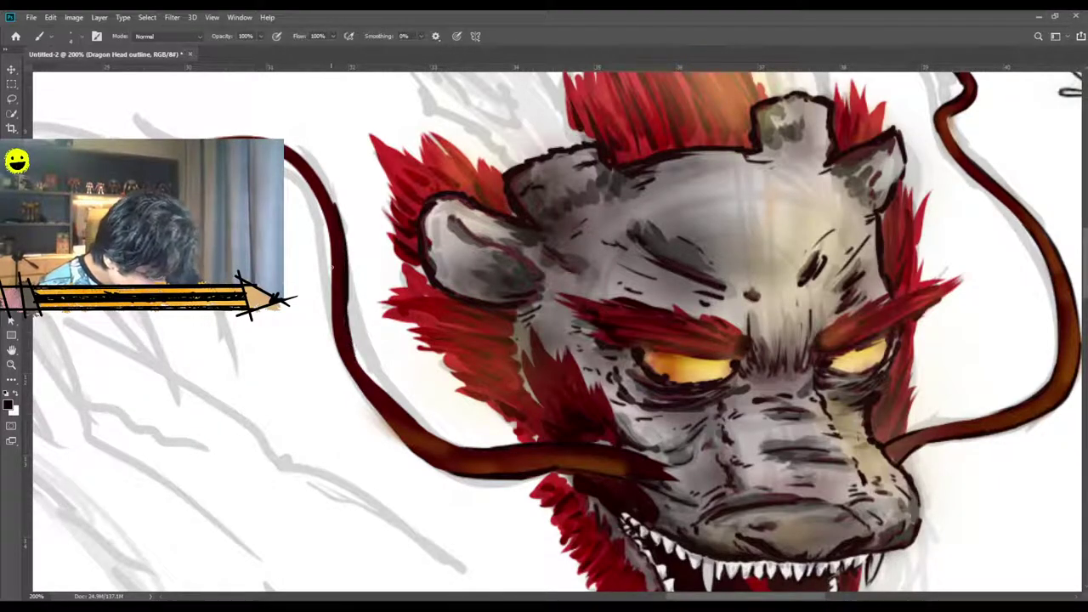
{"action": "left_click_drag", "start_coordinate": [323, 182], "coordinate": [344, 228]}
{"action": "mouse_move", "coordinate": [287, 168]}
{"action": "left_mouse_down"}
{"action": "mouse_move", "coordinate": [330, 255]}
{"action": "mouse_move", "coordinate": [344, 344]}
{"action": "mouse_move", "coordinate": [433, 443]}
{"action": "left_mouse_up"}
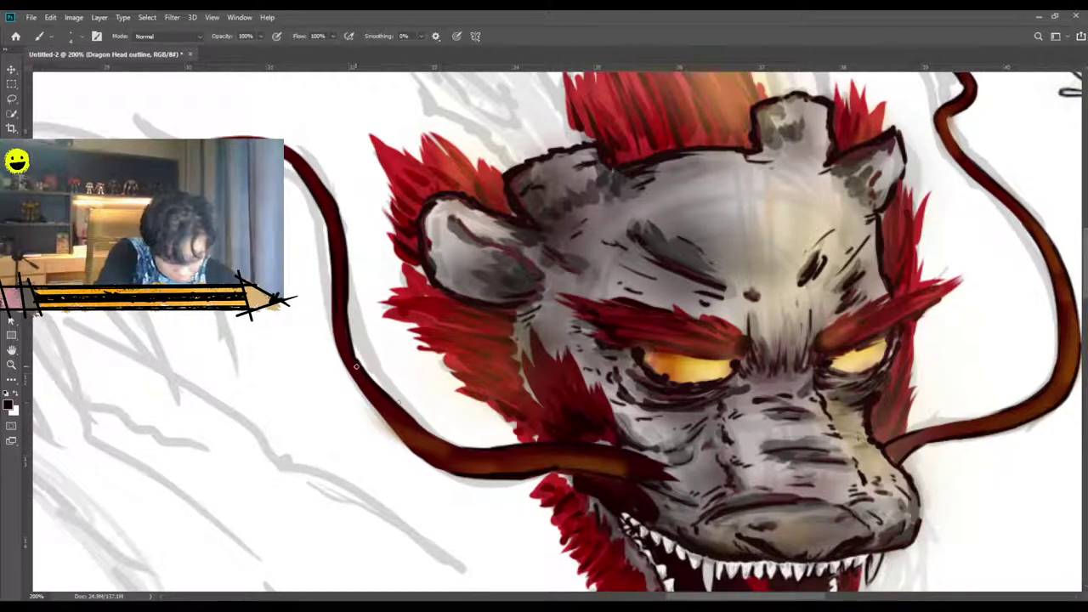
{"action": "left_click_drag", "start_coordinate": [389, 400], "coordinate": [459, 449]}
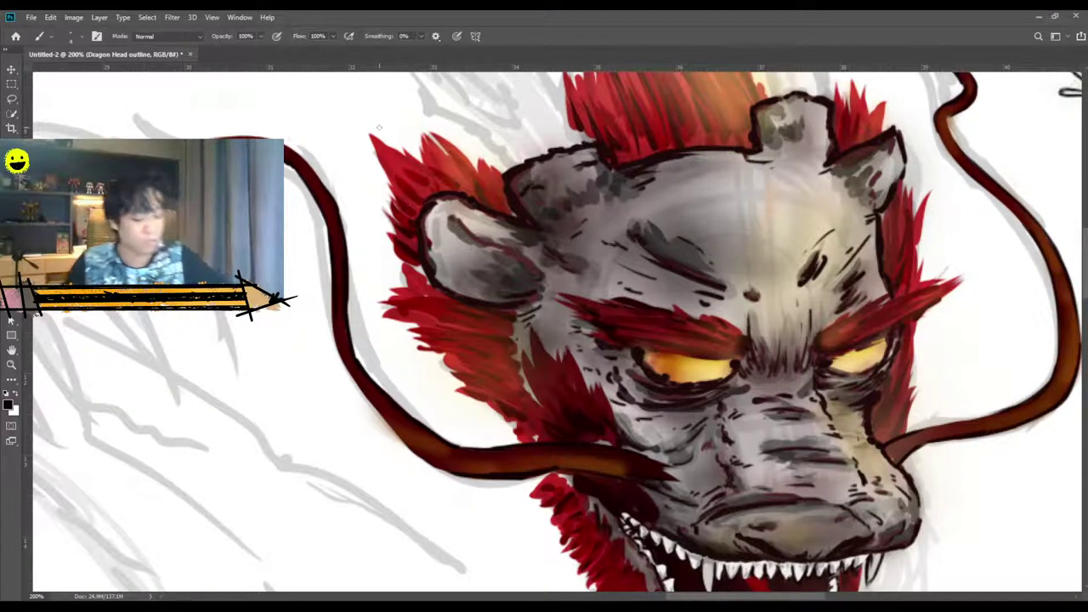
Examine the head with its outlined whiskers against the body sketch and the reference dragon pictures.
{"action": "key", "text": "ctrl+minus"}
{"action": "key", "text": "ctrl+minus"}
{"action": "key", "text": "ctrl+minus"}
{"action": "key", "text": "ctrl+minus"}
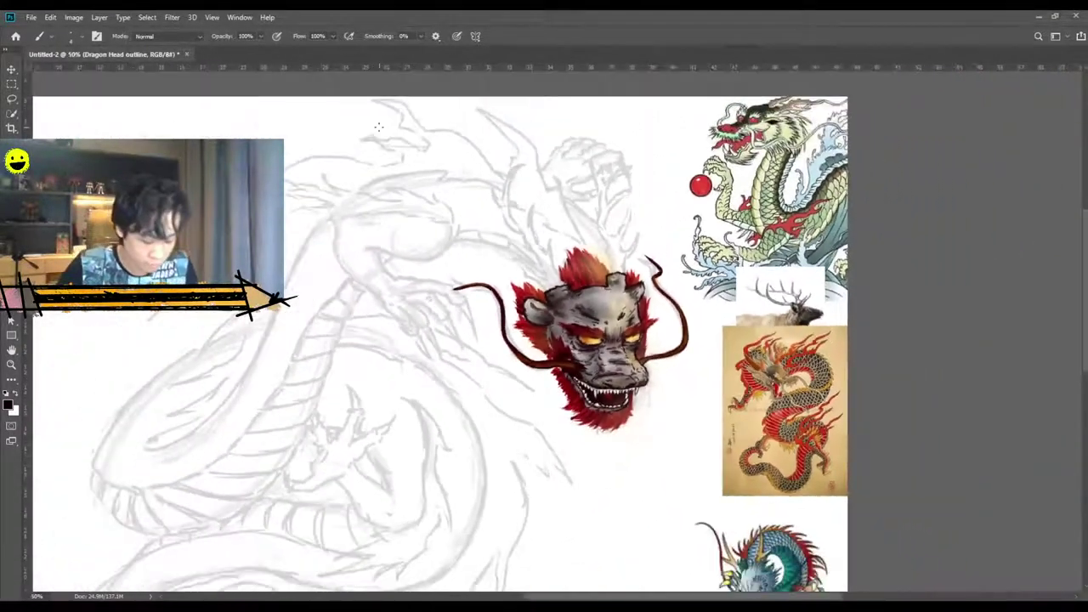
{"action": "key", "text": "ctrl+minus"}
{"action": "key", "text": "ctrl+plus"}
{"action": "key", "text": "ctrl+plus"}
{"action": "key", "text": "ctrl+plus"}
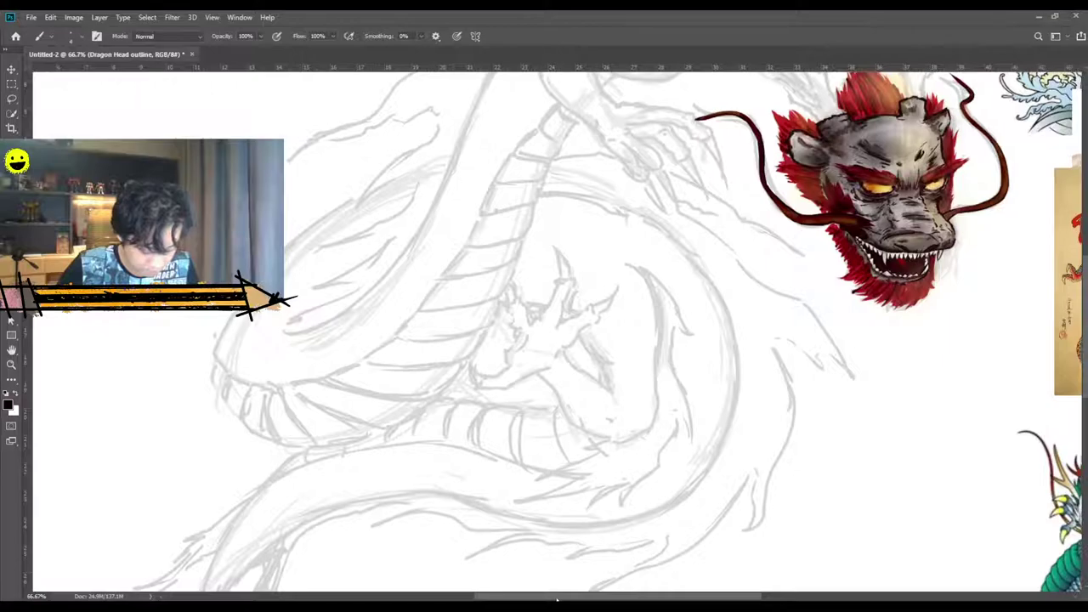
{"action": "left_click_drag", "start_coordinate": [557, 599], "coordinate": [669, 600]}
{"action": "key", "text": "ctrl+plus"}
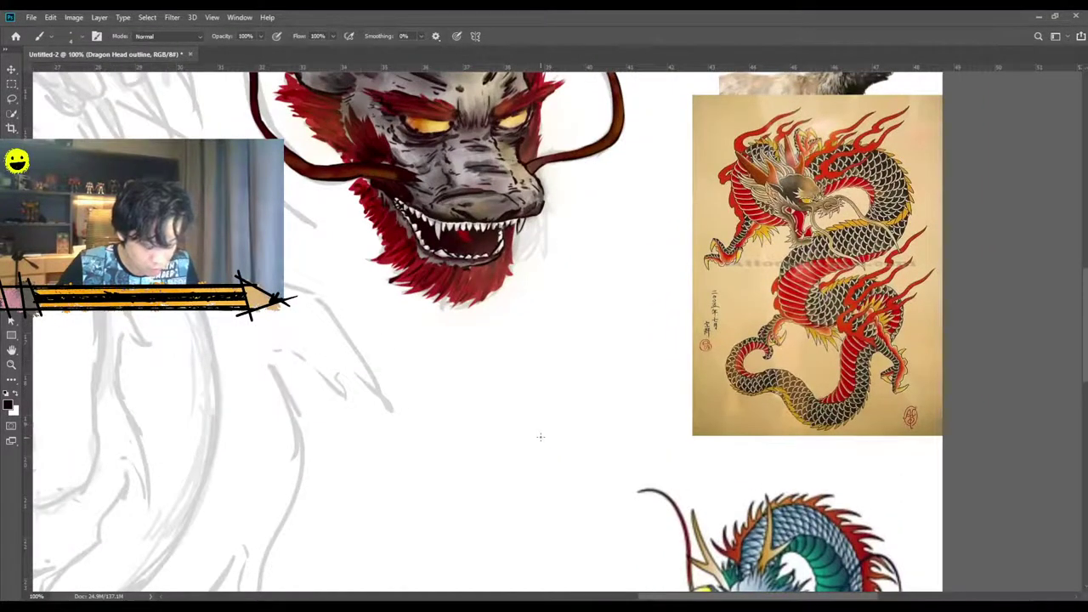
Outline the beard's right-hand edge in dark red down to its lower tips and add strand lines inside it.
{"action": "key", "text": "ctrl+plus"}
{"action": "key", "text": "ctrl+plus"}
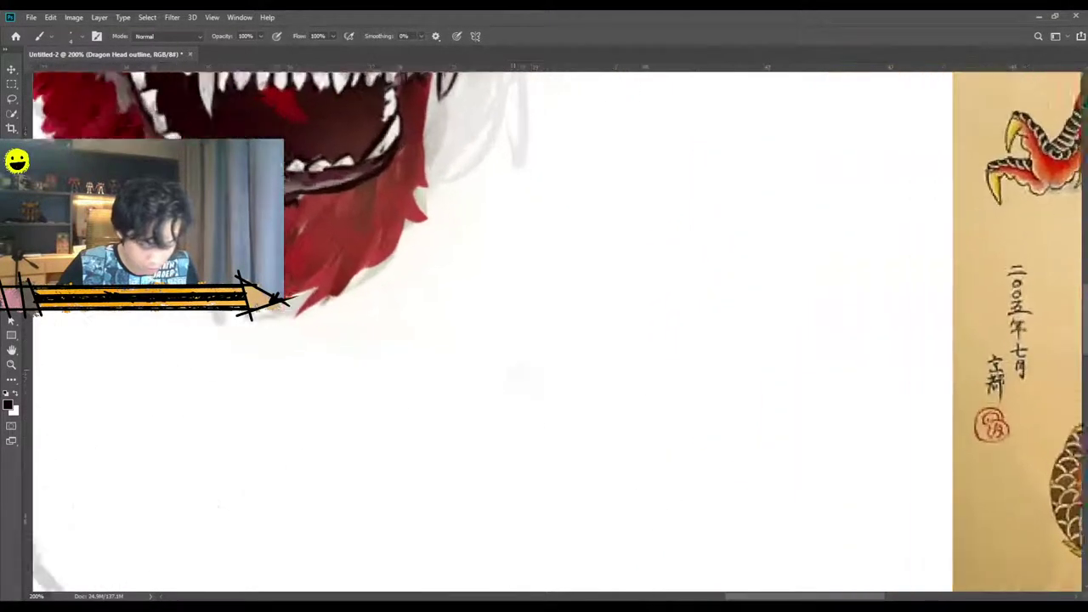
{"action": "scroll", "coordinate": [511, 370], "scroll_direction": "up", "scroll_amount": 2}
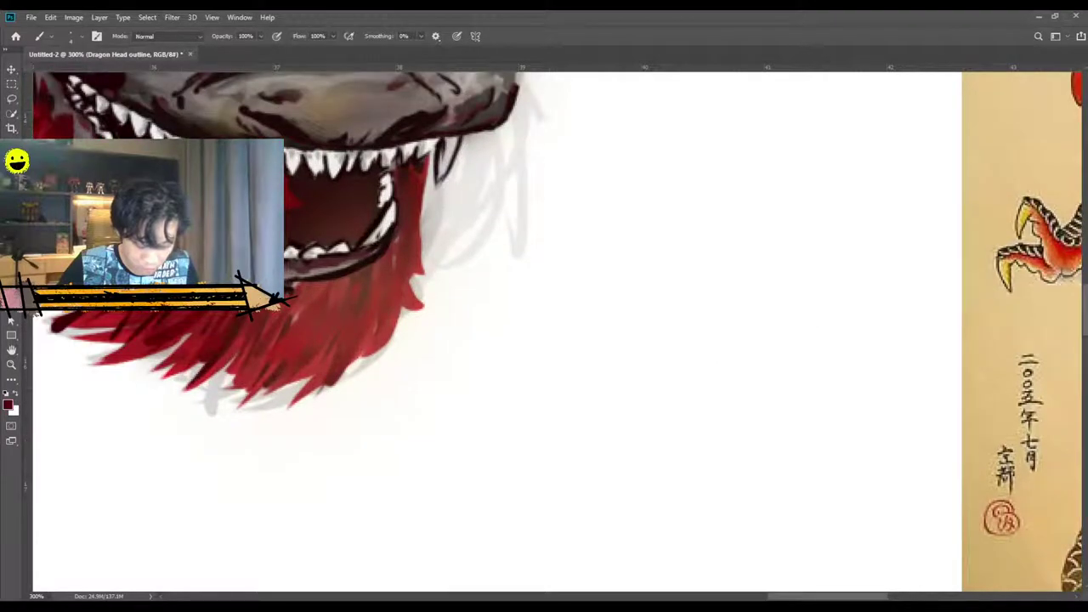
{"action": "scroll", "coordinate": [370, 312], "scroll_direction": "up", "scroll_amount": 2}
{"action": "key", "text": "ctrl+minus"}
{"action": "key", "text": "ctrl+minus"}
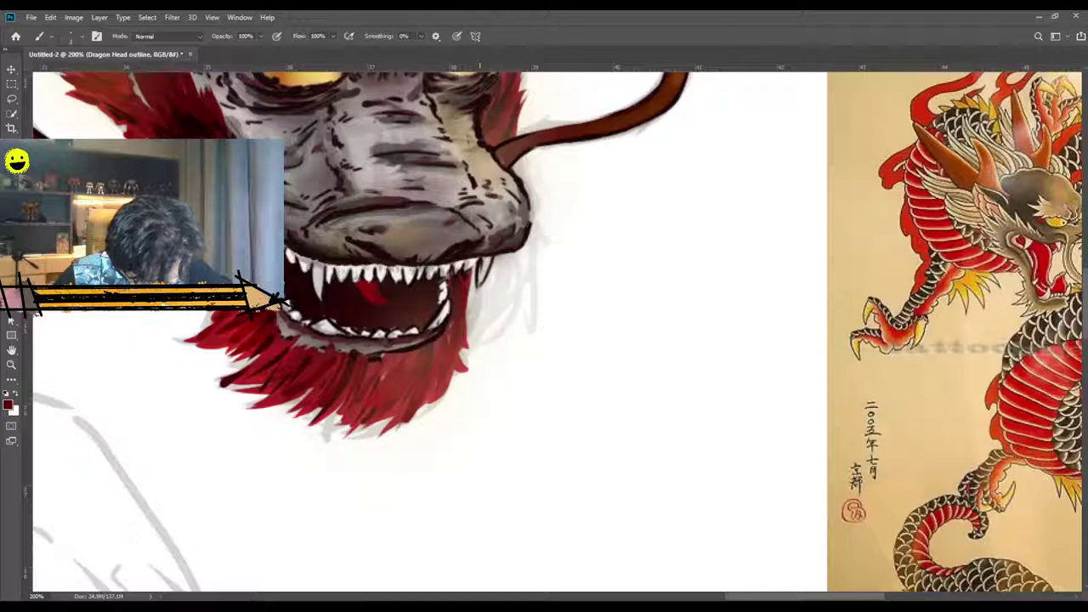
{"action": "mouse_move", "coordinate": [465, 309]}
{"action": "left_mouse_down"}
{"action": "mouse_move", "coordinate": [460, 345]}
{"action": "mouse_move", "coordinate": [459, 315]}
{"action": "mouse_move", "coordinate": [462, 370]}
{"action": "mouse_move", "coordinate": [449, 363]}
{"action": "mouse_move", "coordinate": [451, 324]}
{"action": "mouse_move", "coordinate": [431, 394]}
{"action": "left_mouse_up"}
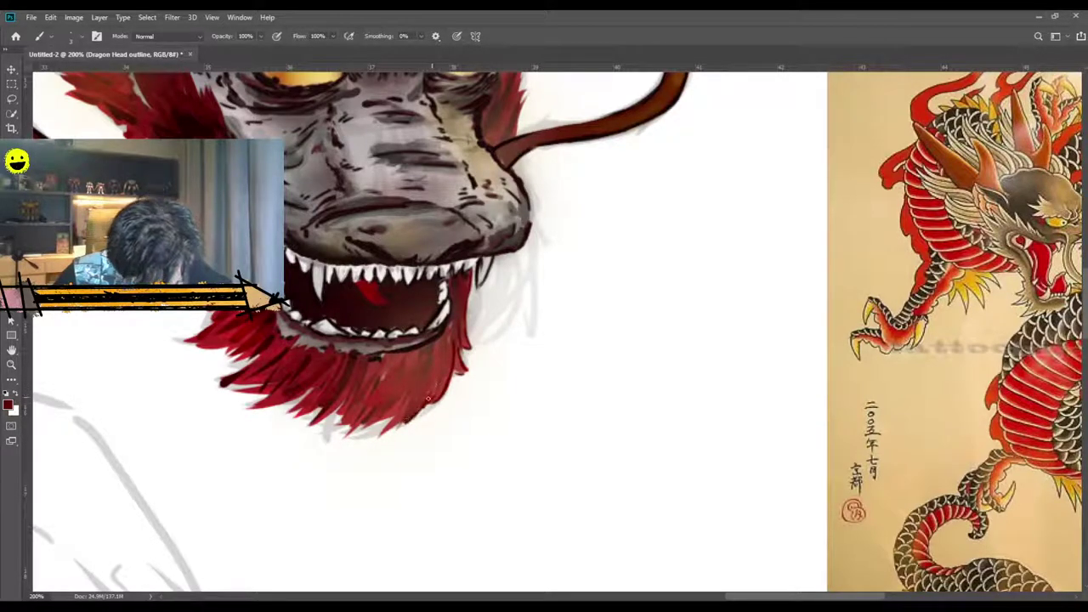
{"action": "mouse_move", "coordinate": [441, 356]}
{"action": "left_mouse_down"}
{"action": "mouse_move", "coordinate": [430, 390]}
{"action": "mouse_move", "coordinate": [448, 340]}
{"action": "mouse_move", "coordinate": [392, 430]}
{"action": "mouse_move", "coordinate": [390, 415]}
{"action": "mouse_move", "coordinate": [381, 432]}
{"action": "mouse_move", "coordinate": [390, 433]}
{"action": "mouse_move", "coordinate": [362, 430]}
{"action": "mouse_move", "coordinate": [373, 411]}
{"action": "mouse_move", "coordinate": [366, 429]}
{"action": "left_mouse_up"}
{"action": "mouse_move", "coordinate": [406, 366]}
{"action": "left_mouse_down"}
{"action": "mouse_move", "coordinate": [387, 403]}
{"action": "mouse_move", "coordinate": [403, 393]}
{"action": "left_mouse_up"}
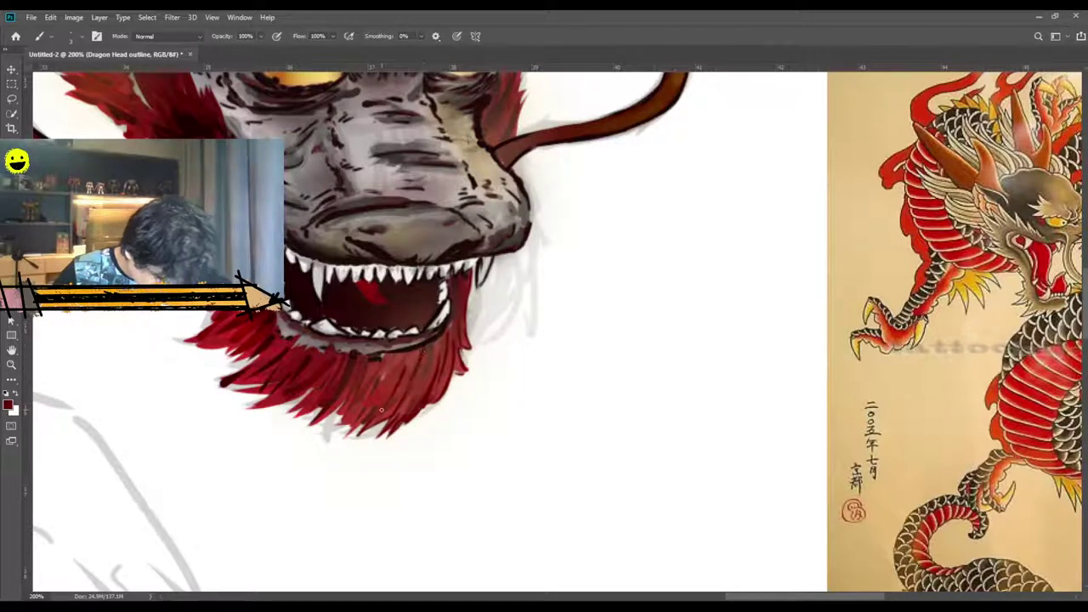
Extend the dark red strand lines and jagged outline along the beard's lower tips to its left-hand side.
{"action": "scroll", "coordinate": [382, 410], "scroll_direction": "down", "scroll_amount": 1}
{"action": "left_click_drag", "start_coordinate": [422, 345], "coordinate": [416, 371]}
{"action": "mouse_move", "coordinate": [368, 408]}
{"action": "left_mouse_down"}
{"action": "mouse_move", "coordinate": [349, 425]}
{"action": "mouse_move", "coordinate": [340, 403]}
{"action": "mouse_move", "coordinate": [361, 355]}
{"action": "left_mouse_up"}
{"action": "mouse_move", "coordinate": [337, 415]}
{"action": "left_mouse_down"}
{"action": "mouse_move", "coordinate": [344, 386]}
{"action": "mouse_move", "coordinate": [330, 372]}
{"action": "mouse_move", "coordinate": [340, 380]}
{"action": "mouse_move", "coordinate": [296, 408]}
{"action": "mouse_move", "coordinate": [316, 374]}
{"action": "mouse_move", "coordinate": [253, 398]}
{"action": "mouse_move", "coordinate": [221, 371]}
{"action": "mouse_move", "coordinate": [240, 355]}
{"action": "mouse_move", "coordinate": [179, 330]}
{"action": "left_mouse_up"}
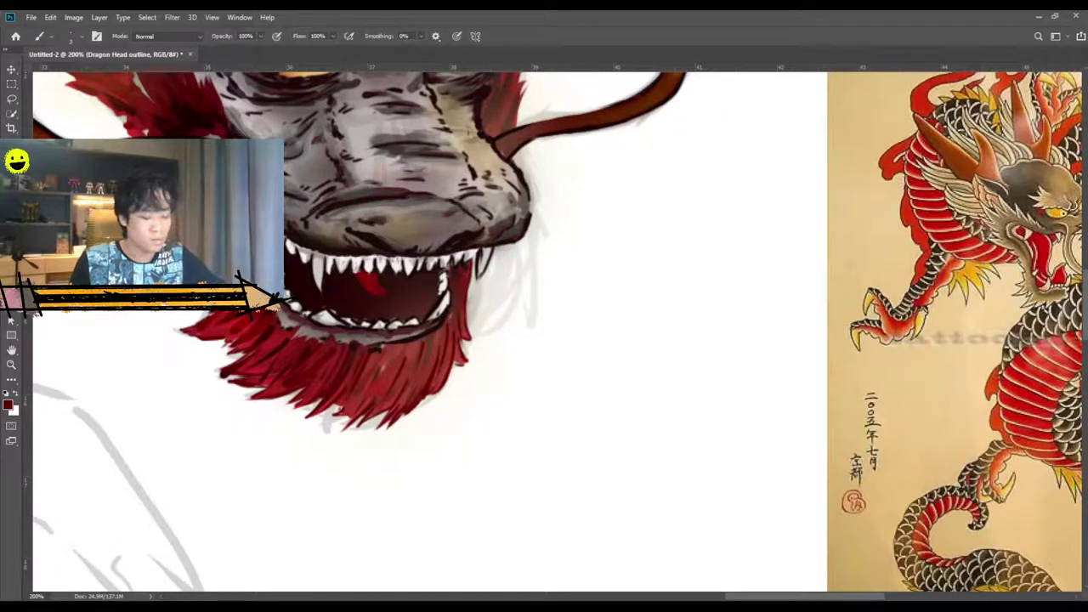
Add near-black strand strokes to the left-hand beard fur beside the corner of the mouth.
{"action": "left_click_drag", "start_coordinate": [728, 597], "coordinate": [713, 597]}
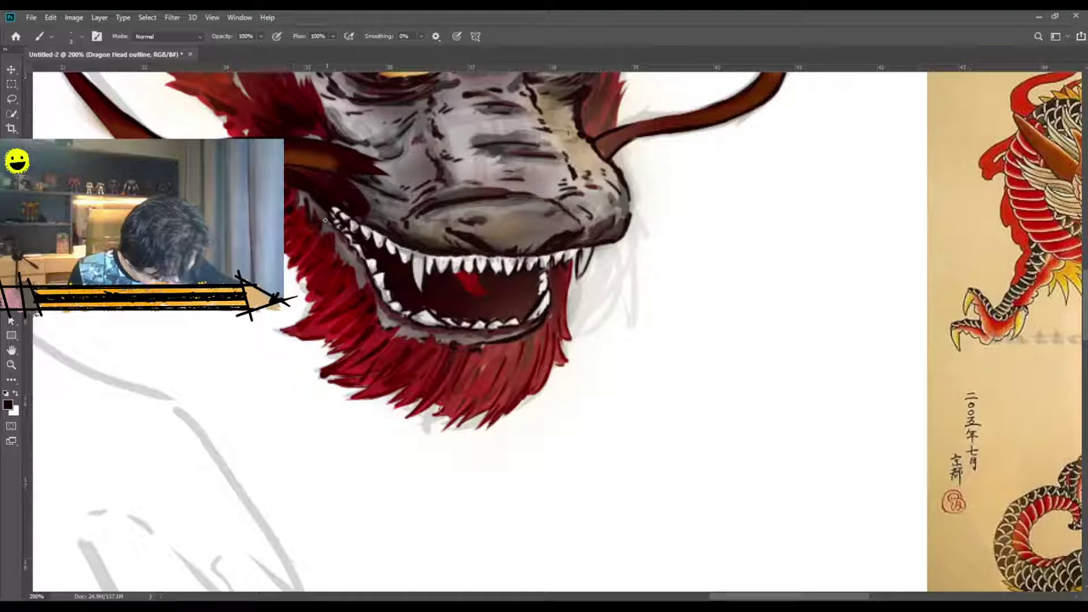
{"action": "mouse_move", "coordinate": [303, 219]}
{"action": "left_mouse_down"}
{"action": "mouse_move", "coordinate": [289, 239]}
{"action": "mouse_move", "coordinate": [318, 242]}
{"action": "left_mouse_up"}
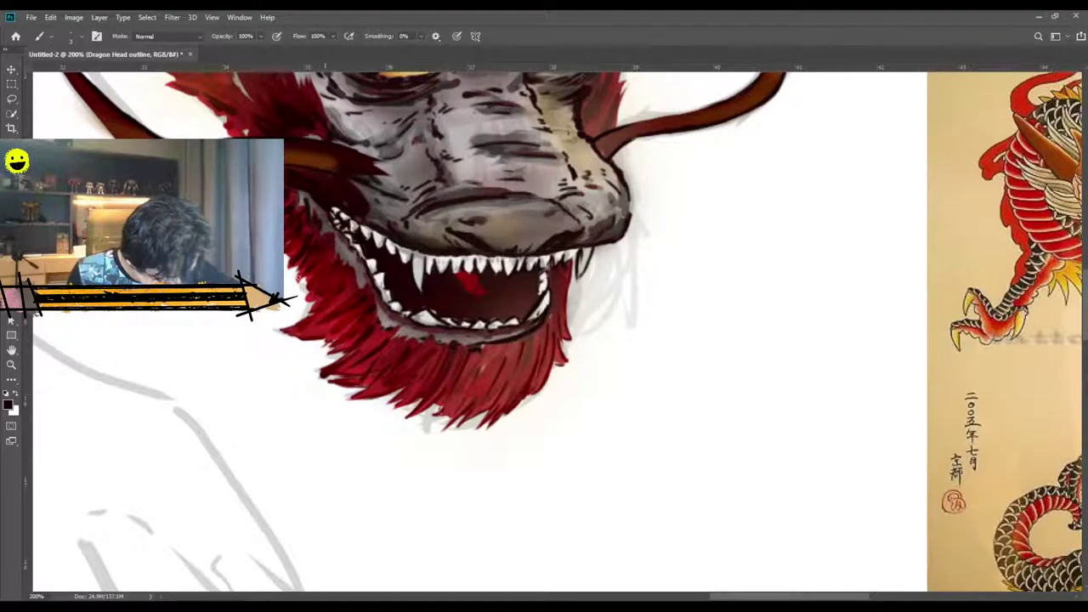
{"action": "left_click_drag", "start_coordinate": [318, 293], "coordinate": [287, 250]}
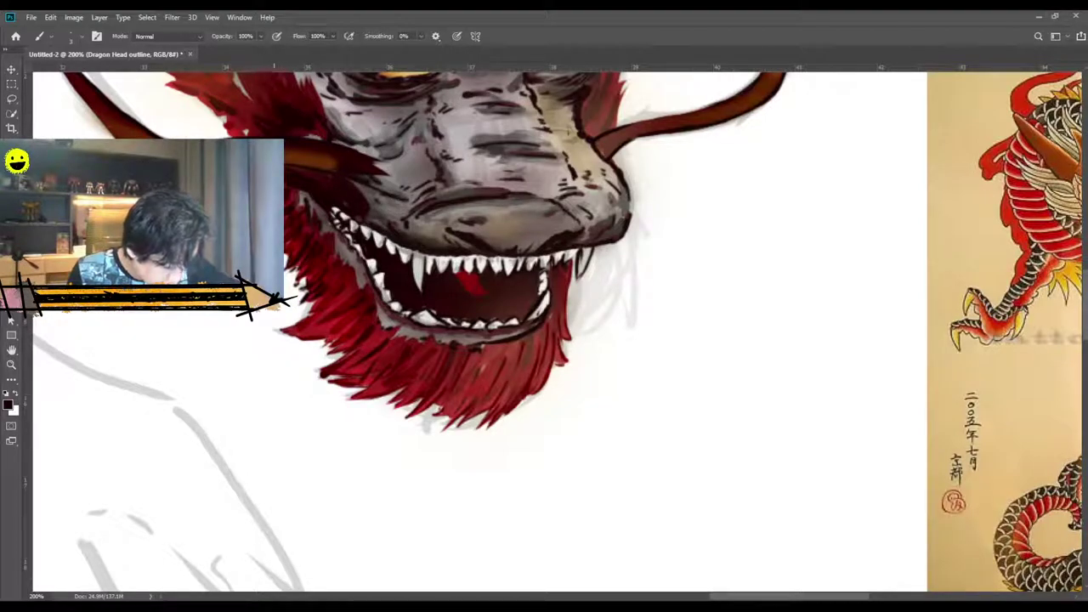
Go over the beard's right-hand edge in near-black from the fang down to the lower tips.
{"action": "left_click_drag", "start_coordinate": [574, 260], "coordinate": [567, 318]}
{"action": "mouse_move", "coordinate": [568, 315]}
{"action": "left_mouse_down"}
{"action": "mouse_move", "coordinate": [572, 340]}
{"action": "mouse_move", "coordinate": [554, 339]}
{"action": "left_mouse_up"}
{"action": "mouse_move", "coordinate": [566, 274]}
{"action": "left_mouse_down"}
{"action": "mouse_move", "coordinate": [564, 363]}
{"action": "mouse_move", "coordinate": [553, 351]}
{"action": "mouse_move", "coordinate": [528, 403]}
{"action": "left_mouse_up"}
{"action": "left_click_drag", "start_coordinate": [547, 337], "coordinate": [520, 406]}
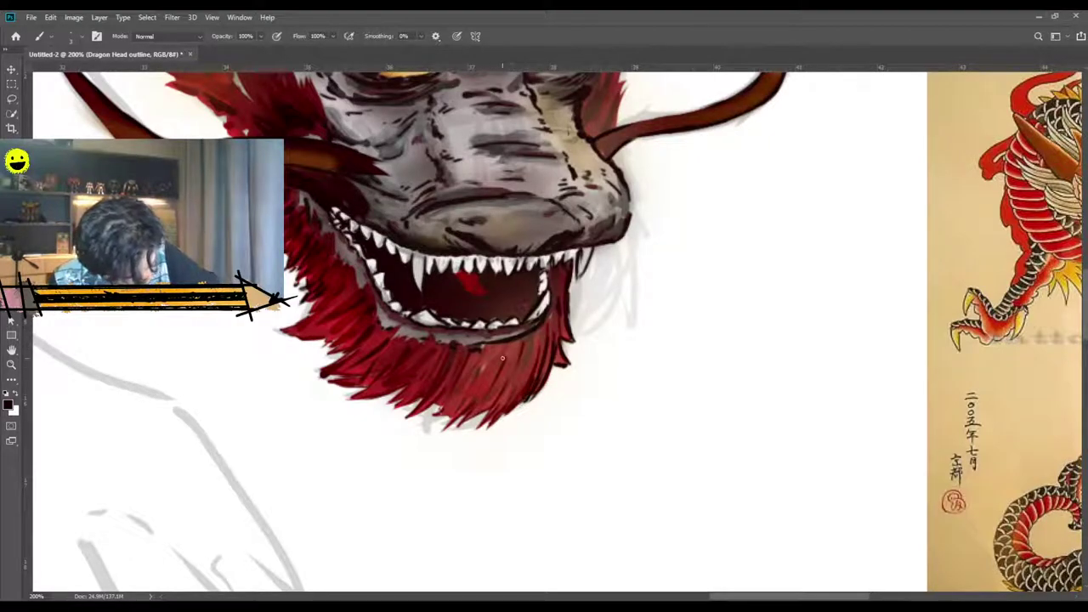
Add near-black strand lines to the middle of the beard and its lower tips below the chin.
{"action": "mouse_move", "coordinate": [424, 397]}
{"action": "left_mouse_down"}
{"action": "mouse_move", "coordinate": [408, 417]}
{"action": "mouse_move", "coordinate": [464, 403]}
{"action": "left_mouse_up"}
{"action": "mouse_move", "coordinate": [485, 379]}
{"action": "left_mouse_down"}
{"action": "mouse_move", "coordinate": [478, 368]}
{"action": "mouse_move", "coordinate": [446, 428]}
{"action": "mouse_move", "coordinate": [461, 416]}
{"action": "mouse_move", "coordinate": [493, 425]}
{"action": "left_mouse_up"}
{"action": "mouse_move", "coordinate": [525, 355]}
{"action": "left_mouse_down"}
{"action": "mouse_move", "coordinate": [509, 393]}
{"action": "mouse_move", "coordinate": [515, 375]}
{"action": "mouse_move", "coordinate": [496, 391]}
{"action": "mouse_move", "coordinate": [516, 365]}
{"action": "mouse_move", "coordinate": [522, 317]}
{"action": "mouse_move", "coordinate": [520, 377]}
{"action": "mouse_move", "coordinate": [510, 384]}
{"action": "mouse_move", "coordinate": [535, 358]}
{"action": "mouse_move", "coordinate": [489, 385]}
{"action": "mouse_move", "coordinate": [490, 364]}
{"action": "mouse_move", "coordinate": [451, 362]}
{"action": "left_mouse_up"}
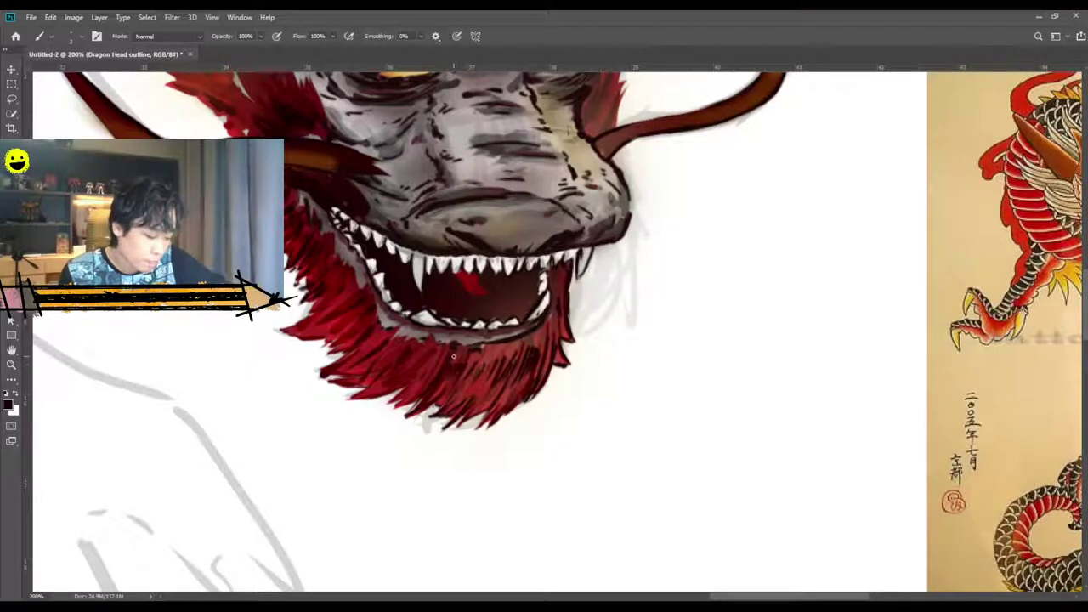
{"action": "key", "text": "]"}
{"action": "key", "text": "]"}
{"action": "key", "text": "]"}
{"action": "key", "text": "]"}
{"action": "key", "text": "]"}
{"action": "key", "text": "]"}
{"action": "key", "text": "]"}
{"action": "key", "text": "]"}
{"action": "key", "text": "]"}
{"action": "key", "text": "]"}
{"action": "key", "text": "]"}
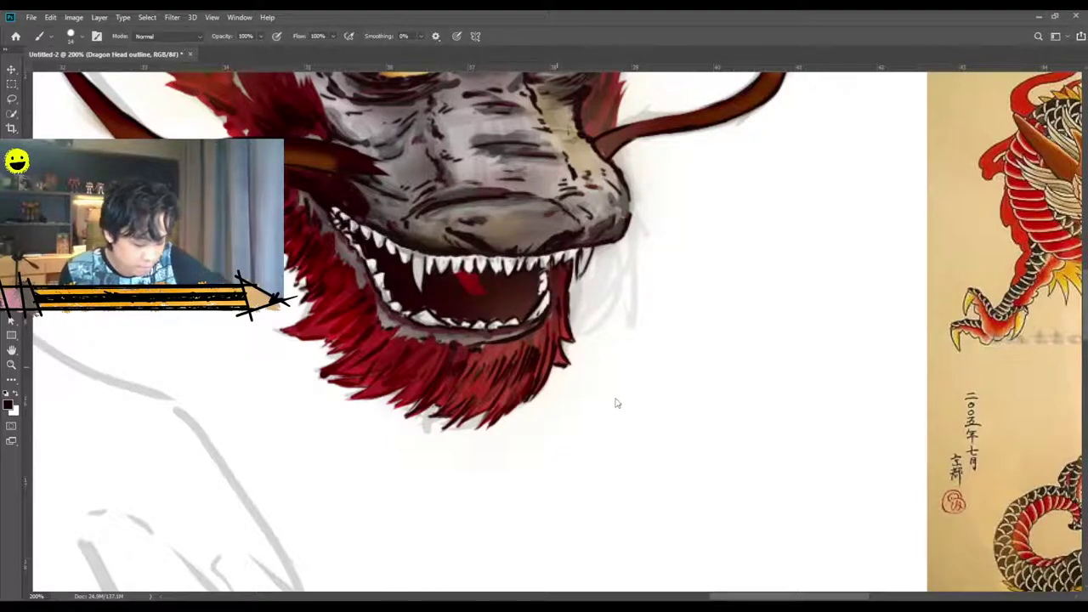
{"action": "key", "text": "["}
{"action": "key", "text": "["}
{"action": "key", "text": "["}
{"action": "key", "text": "["}
{"action": "key", "text": "["}
{"action": "key", "text": "["}
{"action": "key", "text": "["}
{"action": "key", "text": "["}
{"action": "key", "text": "["}
{"action": "key", "text": "["}
{"action": "key", "text": "["}
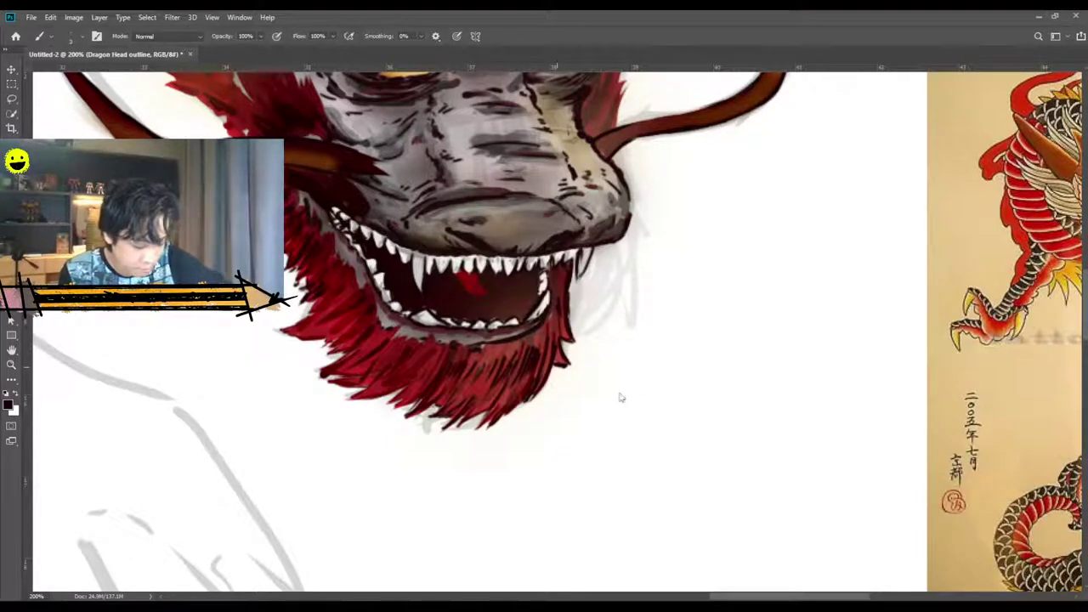
Darken the beard's lower left-hand tufts with thicker near-black strokes running out to their tips.
{"action": "mouse_move", "coordinate": [447, 364]}
{"action": "left_mouse_down"}
{"action": "mouse_move", "coordinate": [426, 386]}
{"action": "mouse_move", "coordinate": [350, 398]}
{"action": "left_mouse_up"}
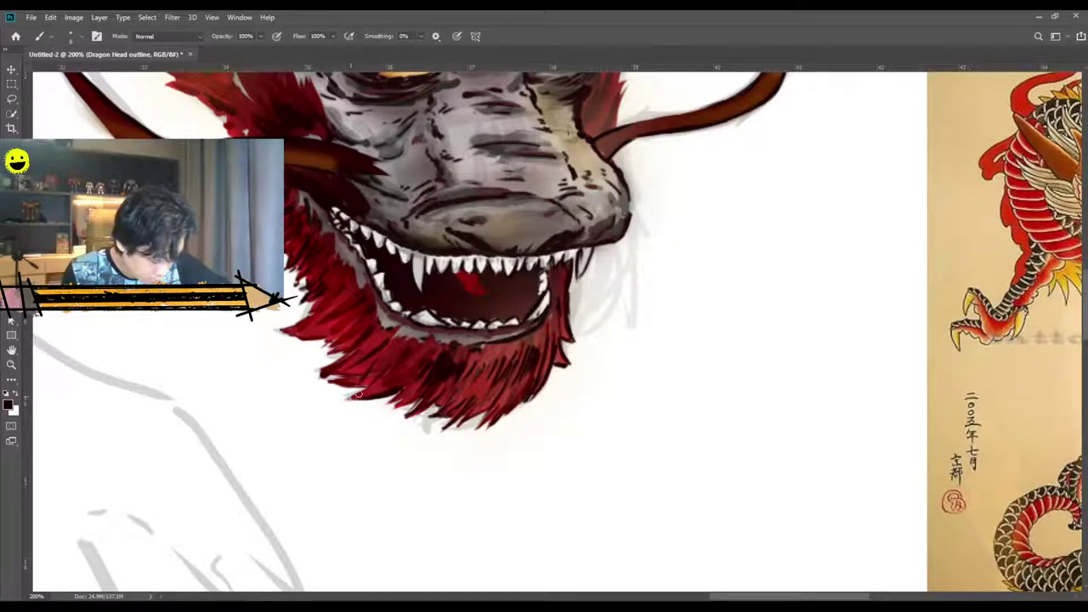
{"action": "left_click_drag", "start_coordinate": [394, 362], "coordinate": [335, 383]}
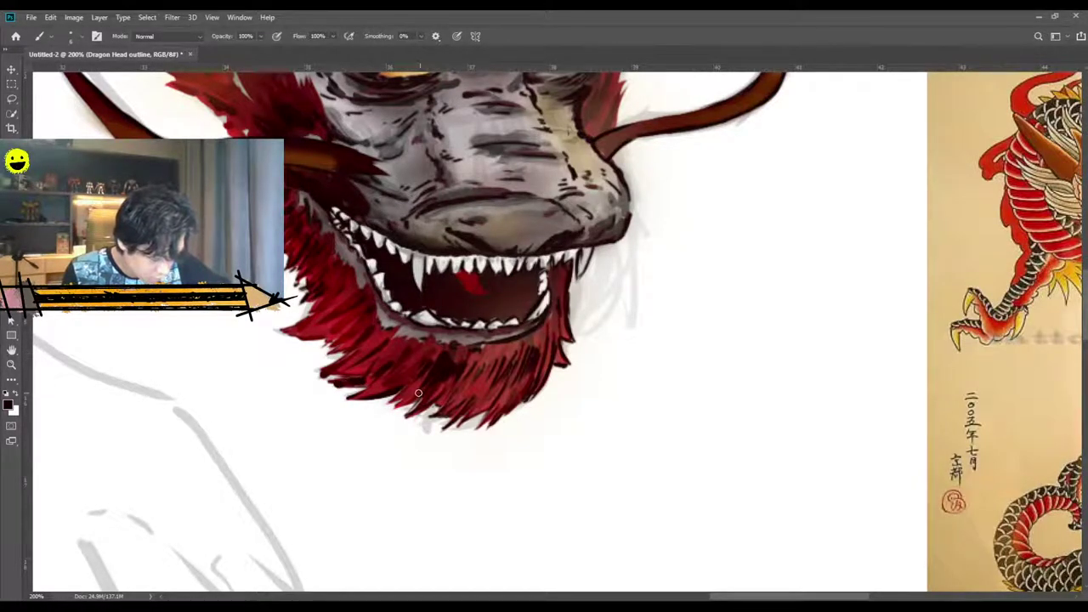
{"action": "left_click_drag", "start_coordinate": [425, 393], "coordinate": [388, 405]}
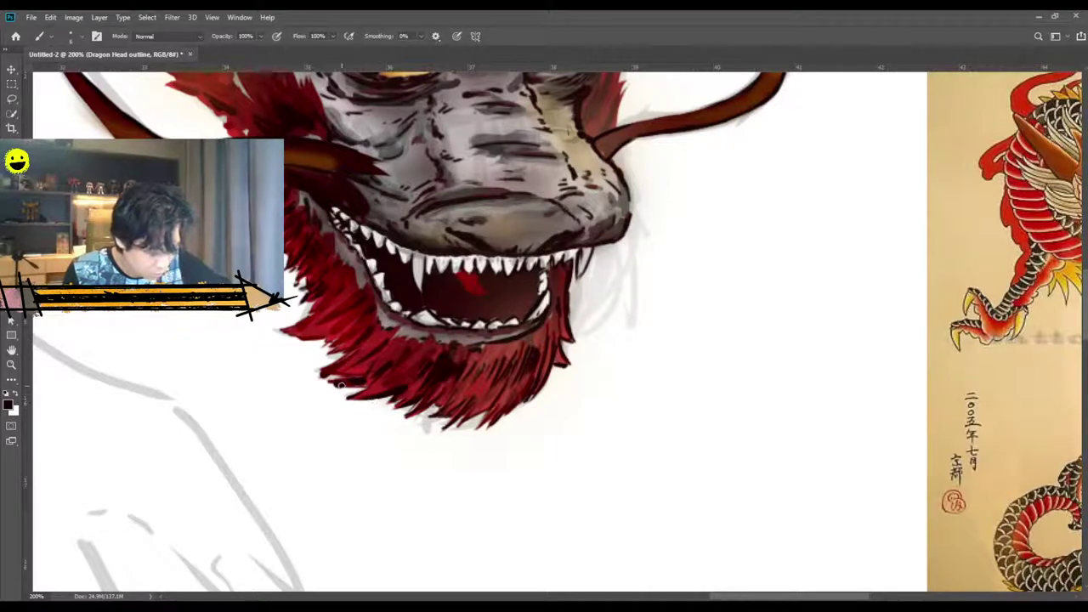
Add near-black strand shadows along the beard's left-hand side and in the fur beside both corners of the mouth.
{"action": "mouse_move", "coordinate": [366, 340]}
{"action": "left_mouse_down"}
{"action": "mouse_move", "coordinate": [331, 374]}
{"action": "mouse_move", "coordinate": [311, 368]}
{"action": "mouse_move", "coordinate": [332, 352]}
{"action": "mouse_move", "coordinate": [289, 323]}
{"action": "mouse_move", "coordinate": [319, 306]}
{"action": "mouse_move", "coordinate": [302, 314]}
{"action": "mouse_move", "coordinate": [308, 303]}
{"action": "left_mouse_up"}
{"action": "mouse_move", "coordinate": [341, 268]}
{"action": "left_mouse_down"}
{"action": "mouse_move", "coordinate": [328, 308]}
{"action": "mouse_move", "coordinate": [364, 297]}
{"action": "mouse_move", "coordinate": [341, 319]}
{"action": "left_mouse_up"}
{"action": "left_click_drag", "start_coordinate": [343, 307], "coordinate": [327, 316]}
{"action": "mouse_move", "coordinate": [362, 312]}
{"action": "left_mouse_down"}
{"action": "mouse_move", "coordinate": [345, 325]}
{"action": "mouse_move", "coordinate": [365, 327]}
{"action": "mouse_move", "coordinate": [365, 347]}
{"action": "mouse_move", "coordinate": [382, 357]}
{"action": "mouse_move", "coordinate": [391, 321]}
{"action": "left_mouse_up"}
{"action": "left_click_drag", "start_coordinate": [420, 359], "coordinate": [403, 380]}
{"action": "left_click_drag", "start_coordinate": [558, 274], "coordinate": [550, 312]}
{"action": "left_click_drag", "start_coordinate": [546, 324], "coordinate": [540, 341]}
{"action": "left_click_drag", "start_coordinate": [343, 276], "coordinate": [333, 288]}
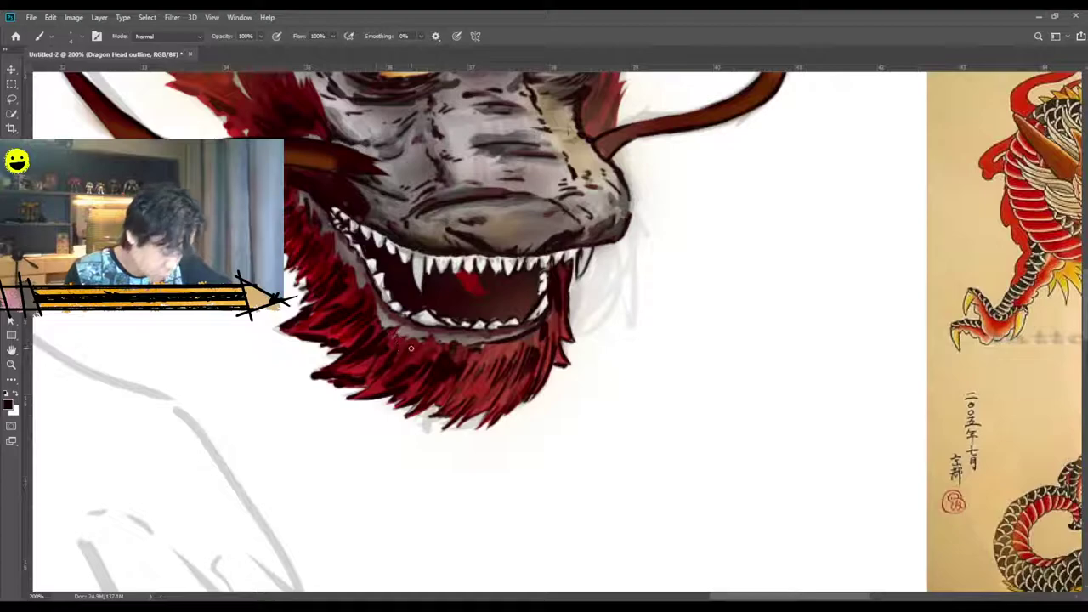
Fill the beard directly below the lower lip with near-black strand strokes.
{"action": "left_click_drag", "start_coordinate": [422, 349], "coordinate": [382, 384]}
{"action": "left_click_drag", "start_coordinate": [424, 345], "coordinate": [387, 378]}
{"action": "mouse_move", "coordinate": [478, 353]}
{"action": "left_mouse_down"}
{"action": "mouse_move", "coordinate": [460, 389]}
{"action": "mouse_move", "coordinate": [482, 387]}
{"action": "mouse_move", "coordinate": [477, 411]}
{"action": "mouse_move", "coordinate": [476, 402]}
{"action": "left_mouse_up"}
{"action": "mouse_move", "coordinate": [508, 353]}
{"action": "left_mouse_down"}
{"action": "mouse_move", "coordinate": [503, 391]}
{"action": "mouse_move", "coordinate": [511, 374]}
{"action": "mouse_move", "coordinate": [490, 409]}
{"action": "left_mouse_up"}
{"action": "left_click_drag", "start_coordinate": [522, 374], "coordinate": [518, 390]}
{"action": "mouse_move", "coordinate": [430, 345]}
{"action": "left_mouse_down"}
{"action": "mouse_move", "coordinate": [387, 374]}
{"action": "mouse_move", "coordinate": [361, 372]}
{"action": "left_mouse_up"}
Sample red from the beard and paint red strands between the dark ones from the chin to the right-hand side.
{"action": "left_click", "coordinate": [361, 345], "text": "alt"}
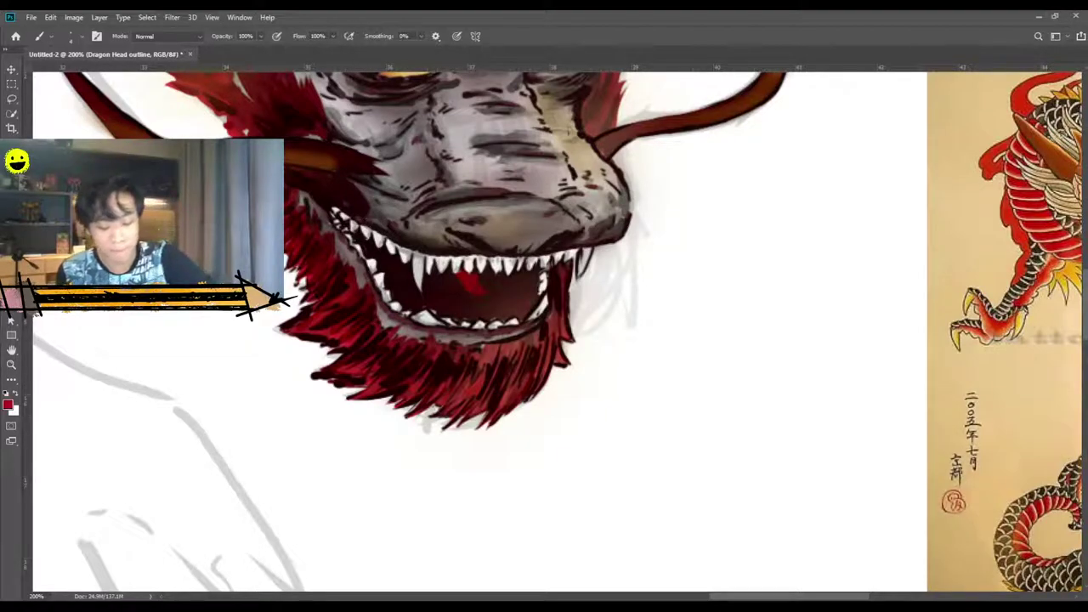
{"action": "left_click_drag", "start_coordinate": [418, 350], "coordinate": [398, 382]}
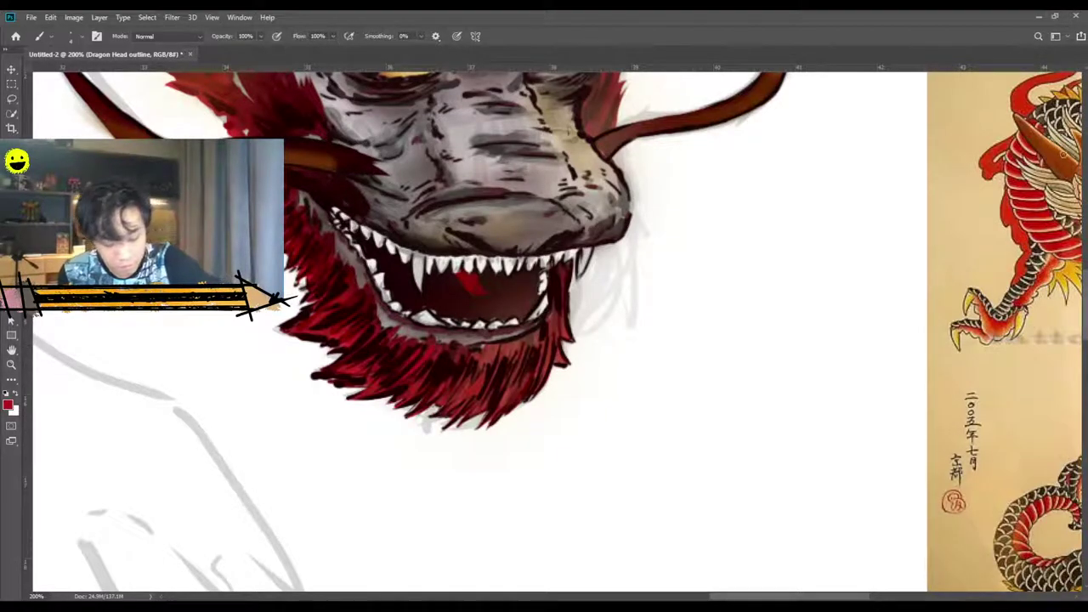
{"action": "mouse_move", "coordinate": [429, 346]}
{"action": "left_mouse_down"}
{"action": "mouse_move", "coordinate": [405, 380]}
{"action": "mouse_move", "coordinate": [459, 357]}
{"action": "left_mouse_up"}
{"action": "mouse_move", "coordinate": [466, 400]}
{"action": "left_mouse_down"}
{"action": "mouse_move", "coordinate": [483, 352]}
{"action": "mouse_move", "coordinate": [502, 336]}
{"action": "left_mouse_up"}
{"action": "mouse_move", "coordinate": [502, 401]}
{"action": "left_mouse_down"}
{"action": "mouse_move", "coordinate": [518, 339]}
{"action": "mouse_move", "coordinate": [536, 321]}
{"action": "left_mouse_up"}
{"action": "left_click_drag", "start_coordinate": [525, 388], "coordinate": [562, 301]}
{"action": "left_click_drag", "start_coordinate": [556, 347], "coordinate": [561, 337]}
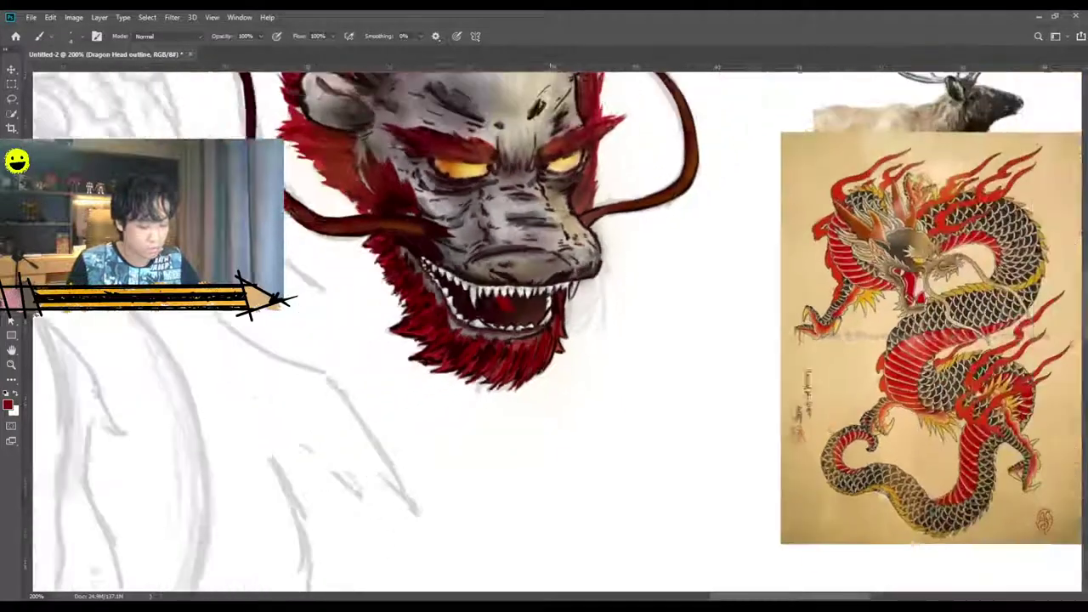
Sample near-black from the beard and outline the right-hand eyebrow with strand lines out to its tip.
{"action": "key", "text": "ctrl+minus"}
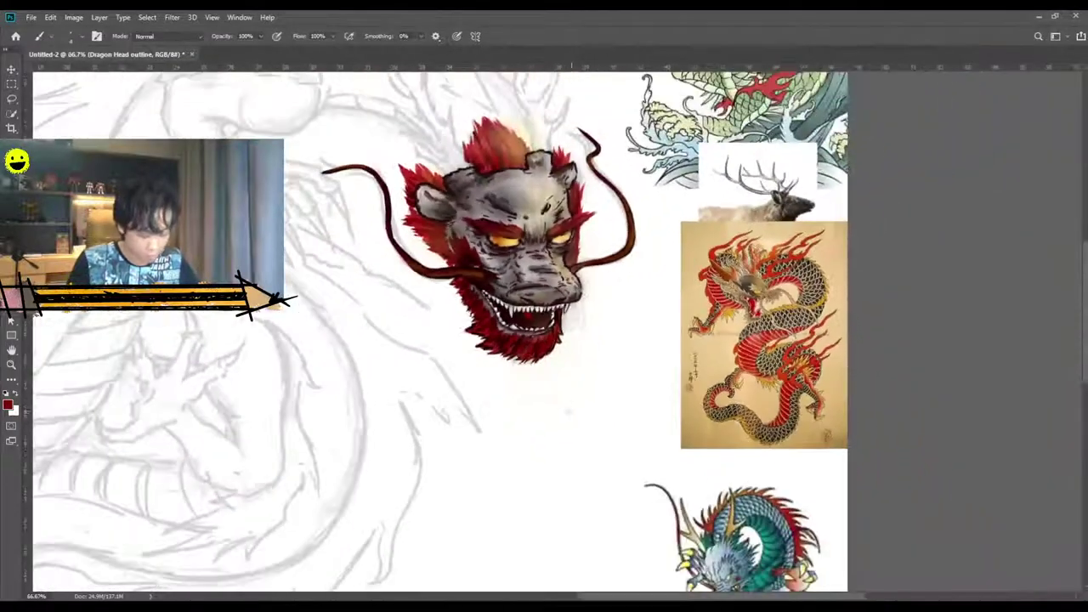
{"action": "key", "text": "ctrl+minus"}
{"action": "key", "text": "ctrl+plus"}
{"action": "key", "text": "ctrl+plus"}
{"action": "scroll", "coordinate": [568, 413], "scroll_direction": "up", "scroll_amount": 4}
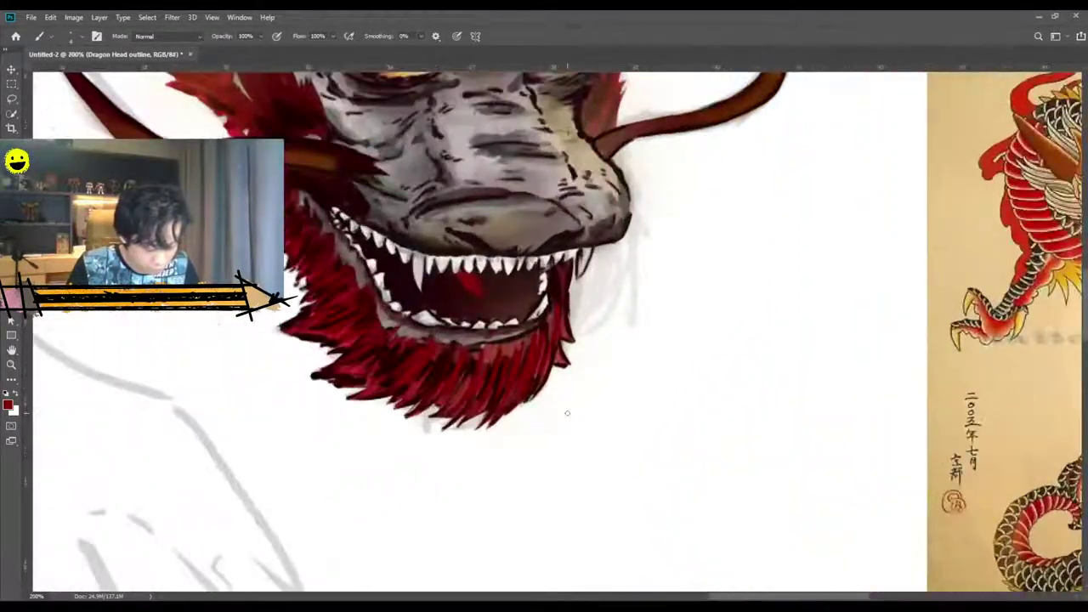
{"action": "scroll", "coordinate": [567, 412], "scroll_direction": "up", "scroll_amount": 1}
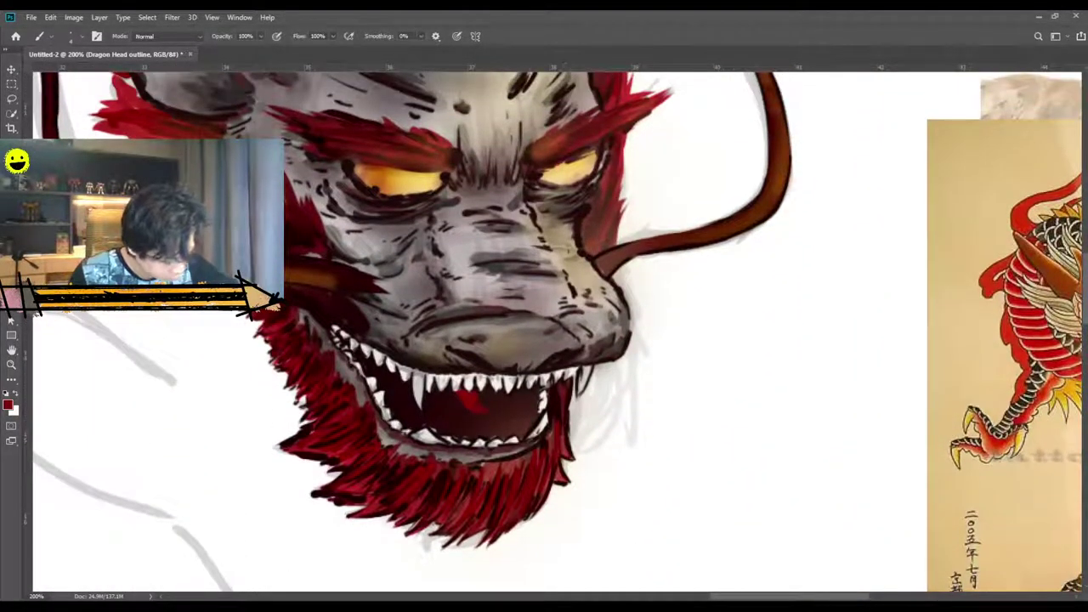
{"action": "key", "text": "i"}
{"action": "left_click", "coordinate": [314, 450]}
{"action": "scroll", "coordinate": [315, 451], "scroll_direction": "up", "scroll_amount": 1}
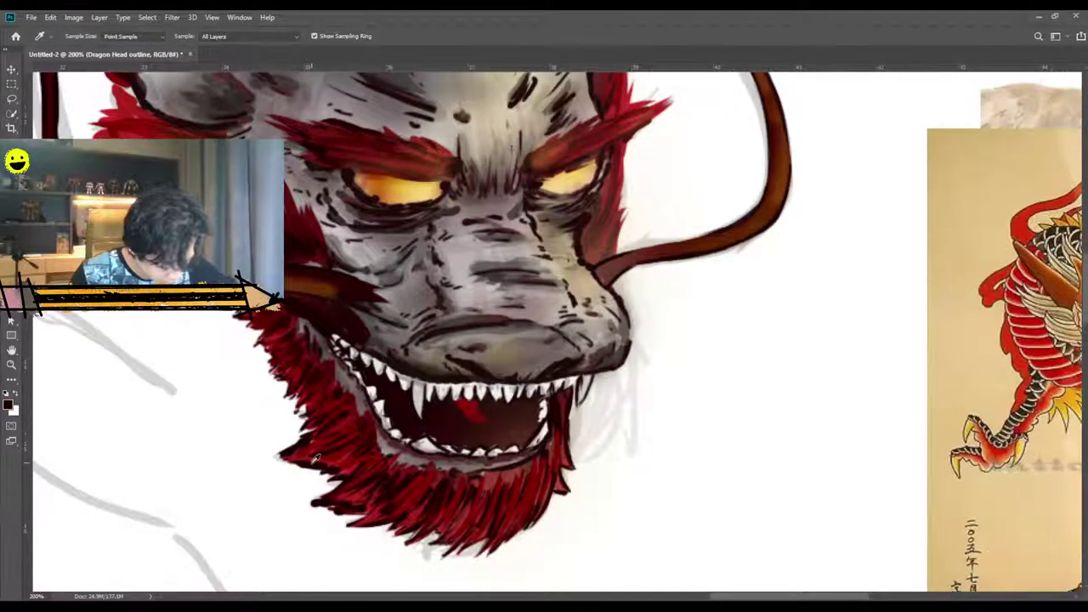
{"action": "scroll", "coordinate": [315, 458], "scroll_direction": "up", "scroll_amount": 2}
{"action": "key", "text": "b"}
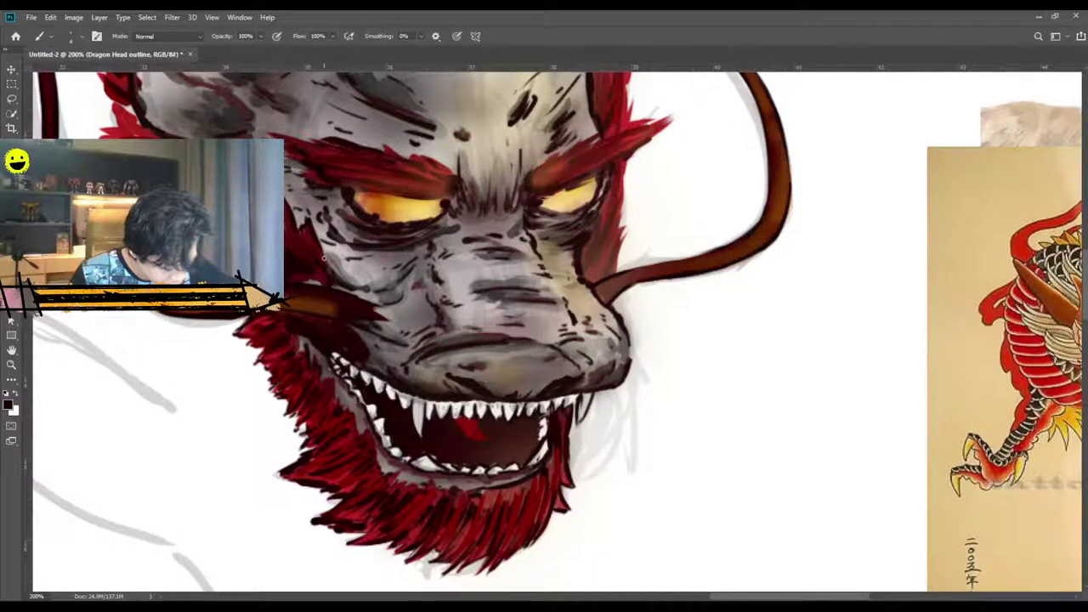
{"action": "scroll", "coordinate": [523, 263], "scroll_direction": "up", "scroll_amount": 3}
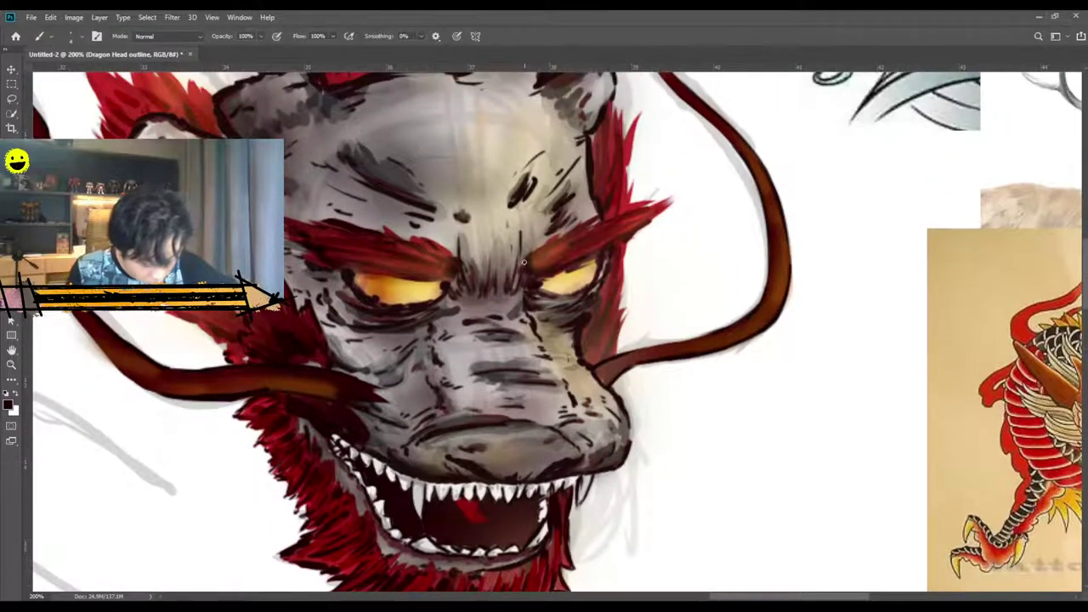
{"action": "mouse_move", "coordinate": [557, 242]}
{"action": "left_mouse_down"}
{"action": "mouse_move", "coordinate": [600, 211]}
{"action": "mouse_move", "coordinate": [594, 226]}
{"action": "mouse_move", "coordinate": [671, 196]}
{"action": "mouse_move", "coordinate": [569, 256]}
{"action": "mouse_move", "coordinate": [612, 249]}
{"action": "mouse_move", "coordinate": [560, 270]}
{"action": "left_mouse_up"}
{"action": "left_click_drag", "start_coordinate": [611, 226], "coordinate": [523, 271]}
Outline the lower and upper edges of the left-hand eyebrow in near-black.
{"action": "left_click_drag", "start_coordinate": [444, 283], "coordinate": [357, 268]}
{"action": "left_click_drag", "start_coordinate": [458, 258], "coordinate": [407, 230]}
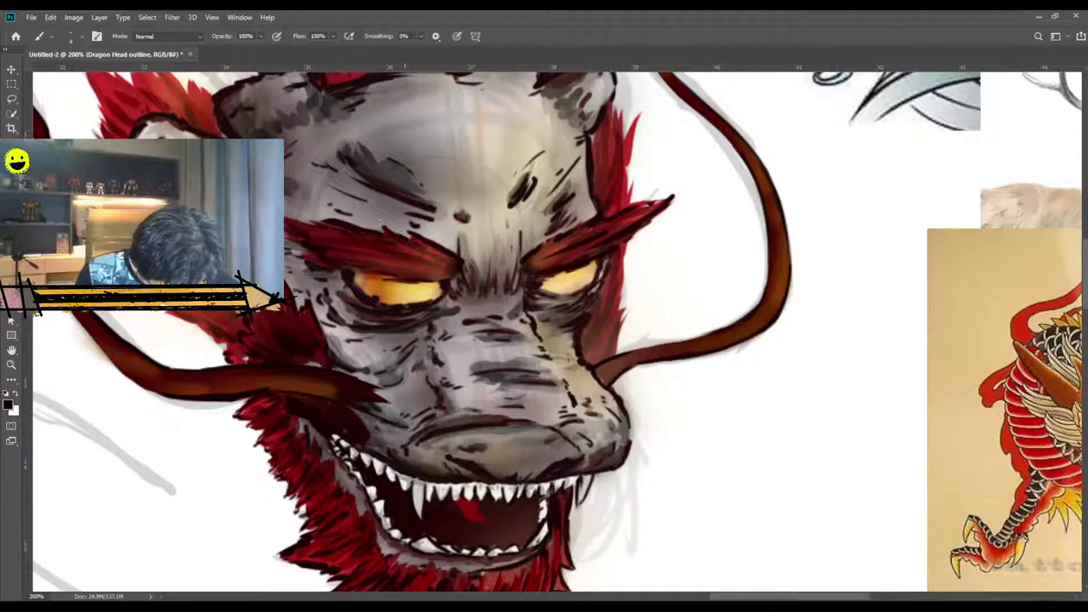
{"action": "left_click_drag", "start_coordinate": [386, 231], "coordinate": [347, 223]}
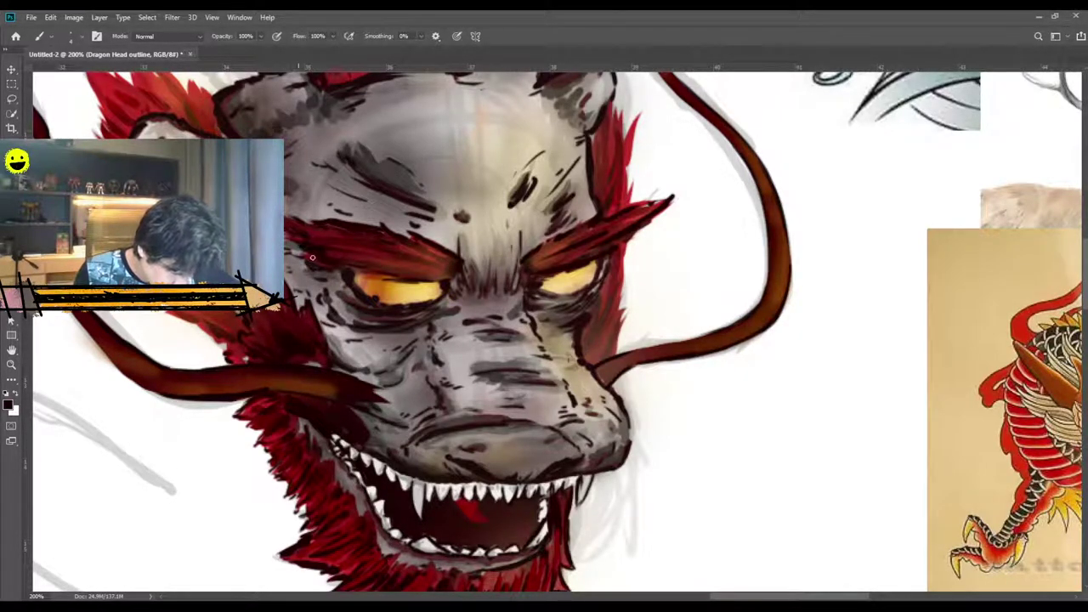
Outline the red fur beside the right-hand eye in near-black, from above the whisker root up to the eyebrow.
{"action": "scroll", "coordinate": [497, 210], "scroll_direction": "up", "scroll_amount": 1}
{"action": "scroll", "coordinate": [510, 238], "scroll_direction": "down", "scroll_amount": 2}
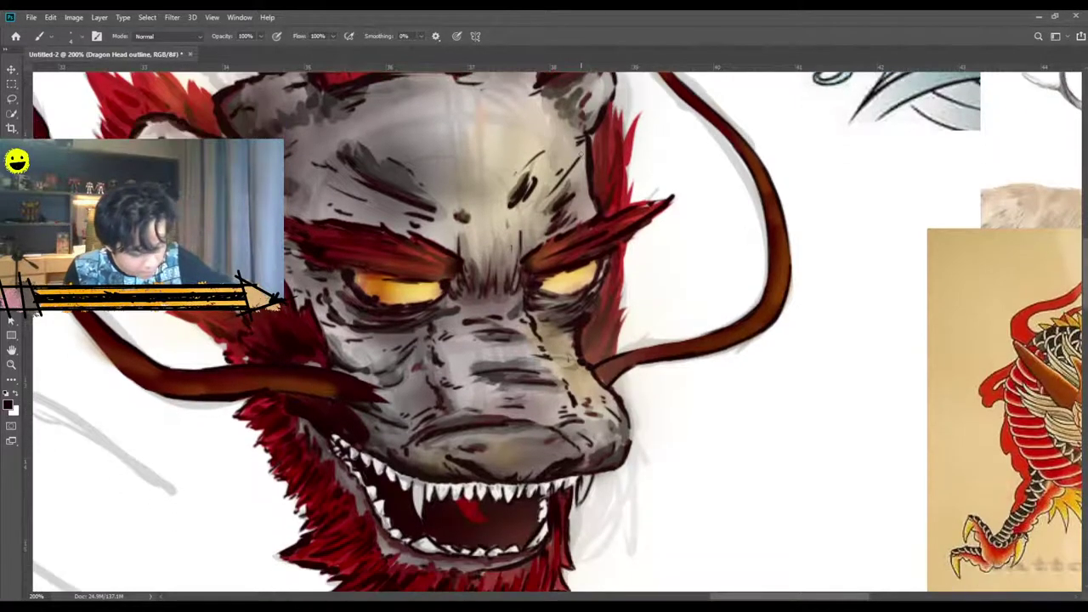
{"action": "mouse_move", "coordinate": [610, 335]}
{"action": "left_mouse_down"}
{"action": "mouse_move", "coordinate": [627, 283]}
{"action": "mouse_move", "coordinate": [614, 300]}
{"action": "mouse_move", "coordinate": [617, 264]}
{"action": "mouse_move", "coordinate": [595, 284]}
{"action": "left_mouse_up"}
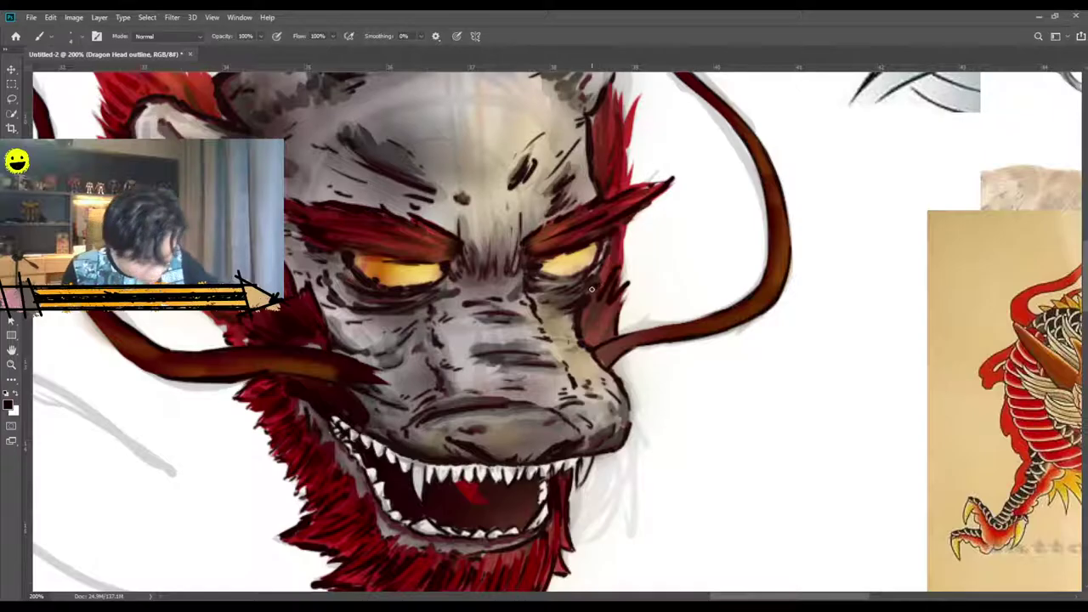
Outline the jagged outer edge of the left-hand cheek fur in near-black from the whisker up to the ear.
{"action": "key", "text": "ctrl+minus"}
{"action": "key", "text": "ctrl+minus"}
{"action": "key", "text": "ctrl+plus"}
{"action": "key", "text": "ctrl+plus"}
{"action": "key", "text": "ctrl+plus"}
{"action": "key", "text": "ctrl+minus"}
{"action": "scroll", "coordinate": [451, 403], "scroll_direction": "up", "scroll_amount": 3}
{"action": "scroll", "coordinate": [451, 403], "scroll_direction": "up", "scroll_amount": 1}
{"action": "scroll", "coordinate": [451, 403], "scroll_direction": "down", "scroll_amount": 1}
{"action": "key", "text": "ctrl+plus"}
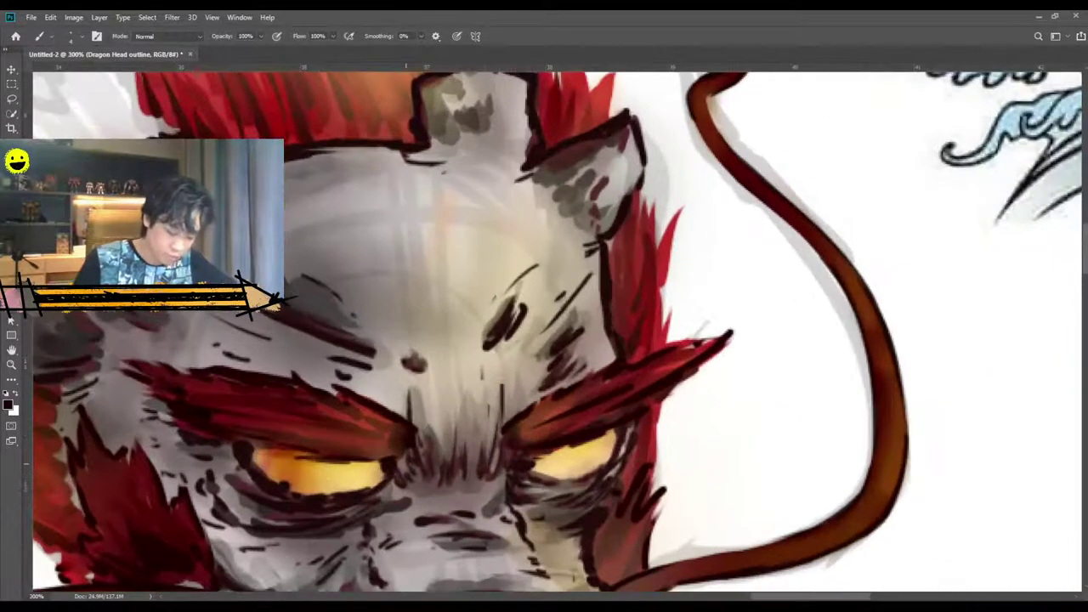
{"action": "scroll", "coordinate": [557, 332], "scroll_direction": "down", "scroll_amount": 1}
{"action": "left_click_drag", "start_coordinate": [764, 600], "coordinate": [706, 598]}
{"action": "scroll", "coordinate": [519, 444], "scroll_direction": "down", "scroll_amount": 2}
{"action": "scroll", "coordinate": [457, 432], "scroll_direction": "up", "scroll_amount": 1}
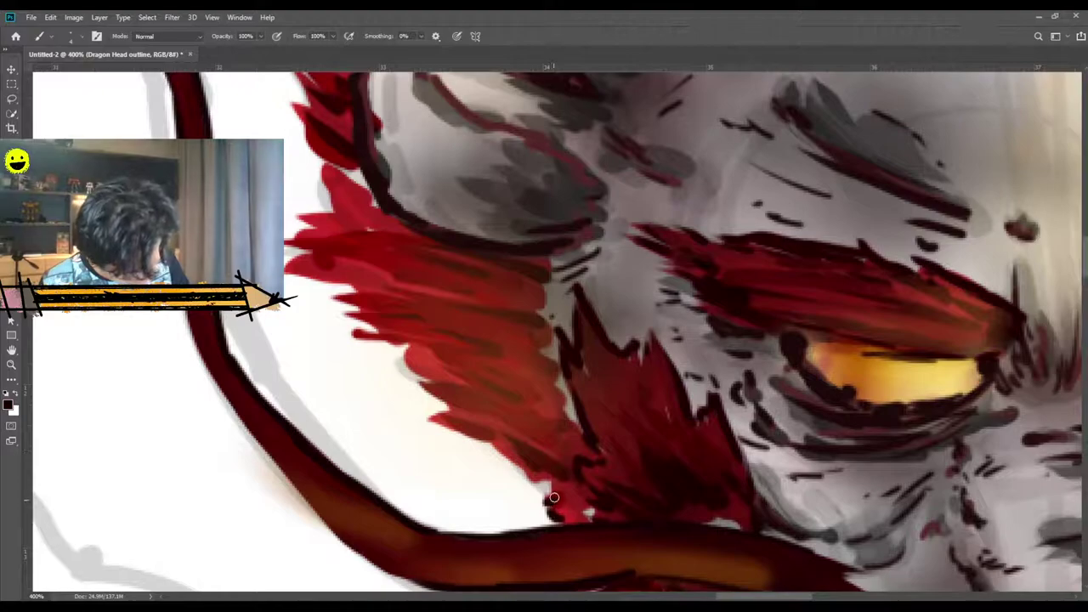
{"action": "mouse_move", "coordinate": [534, 481]}
{"action": "left_mouse_down"}
{"action": "mouse_move", "coordinate": [426, 413]}
{"action": "mouse_move", "coordinate": [401, 347]}
{"action": "mouse_move", "coordinate": [351, 332]}
{"action": "mouse_move", "coordinate": [335, 295]}
{"action": "mouse_move", "coordinate": [288, 270]}
{"action": "mouse_move", "coordinate": [294, 225]}
{"action": "mouse_move", "coordinate": [318, 225]}
{"action": "mouse_move", "coordinate": [298, 214]}
{"action": "left_mouse_up"}
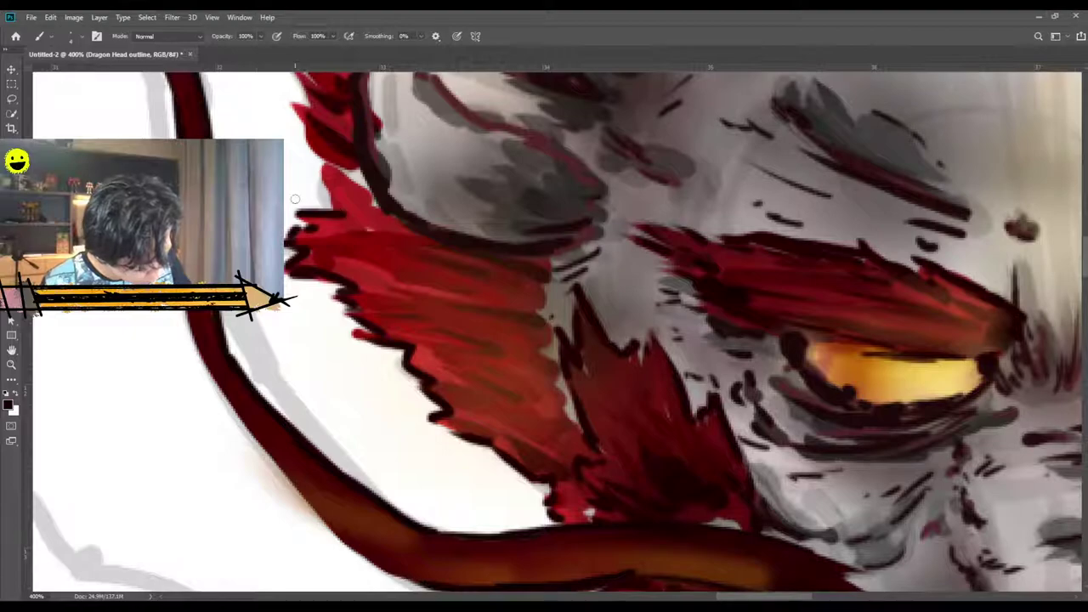
{"action": "scroll", "coordinate": [306, 213], "scroll_direction": "up", "scroll_amount": 2}
{"action": "mouse_move", "coordinate": [342, 267]}
{"action": "left_mouse_down"}
{"action": "mouse_move", "coordinate": [326, 228]}
{"action": "mouse_move", "coordinate": [362, 237]}
{"action": "left_mouse_up"}
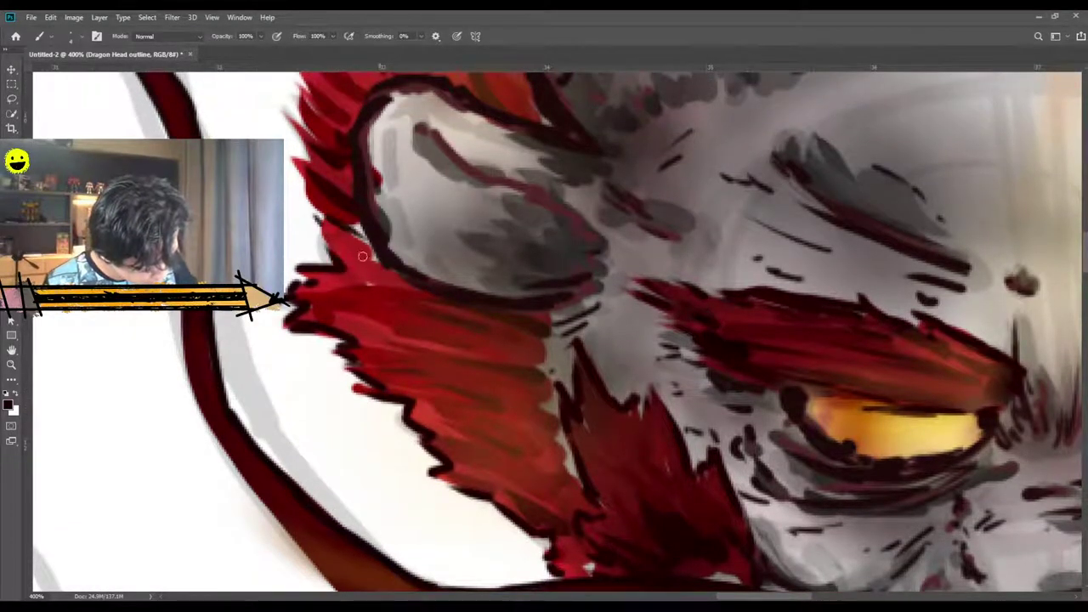
Draw near-black diagonal strand lines across the left-hand cheek fur below the ear.
{"action": "left_click_drag", "start_coordinate": [413, 329], "coordinate": [538, 370]}
{"action": "left_click_drag", "start_coordinate": [413, 309], "coordinate": [516, 346]}
{"action": "left_click_drag", "start_coordinate": [352, 288], "coordinate": [538, 332]}
{"action": "mouse_move", "coordinate": [364, 340]}
{"action": "left_mouse_down"}
{"action": "mouse_move", "coordinate": [541, 425]}
{"action": "mouse_move", "coordinate": [491, 398]}
{"action": "left_mouse_up"}
{"action": "left_click_drag", "start_coordinate": [546, 459], "coordinate": [413, 389]}
{"action": "left_click_drag", "start_coordinate": [574, 496], "coordinate": [493, 443]}
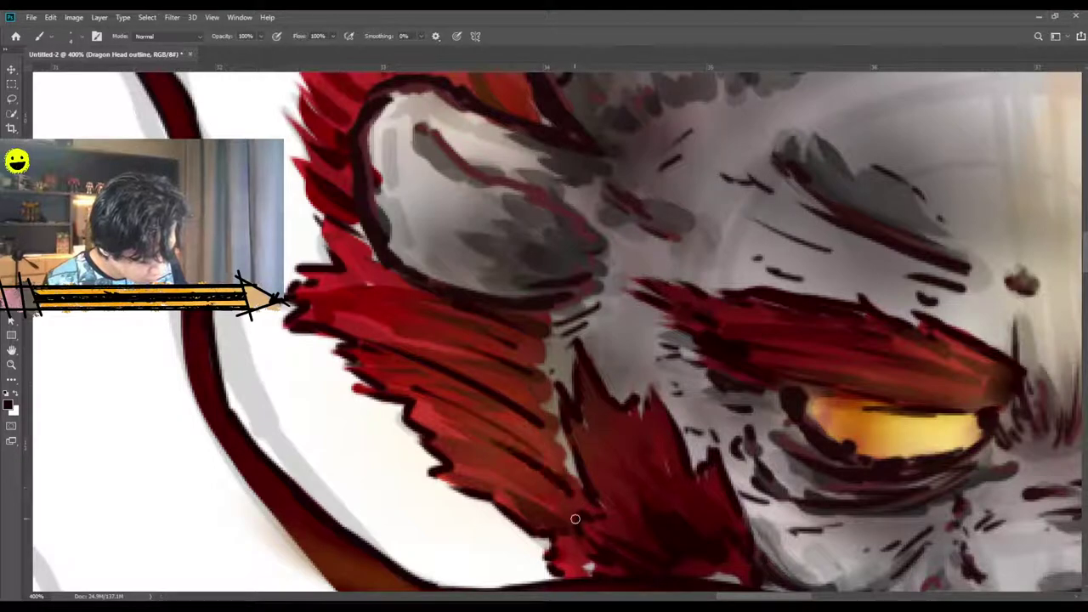
Add a near-black strand line along the lower part of the left-hand cheek fur.
{"action": "left_click_drag", "start_coordinate": [576, 519], "coordinate": [510, 474]}
{"action": "scroll", "coordinate": [517, 498], "scroll_direction": "up", "scroll_amount": 2}
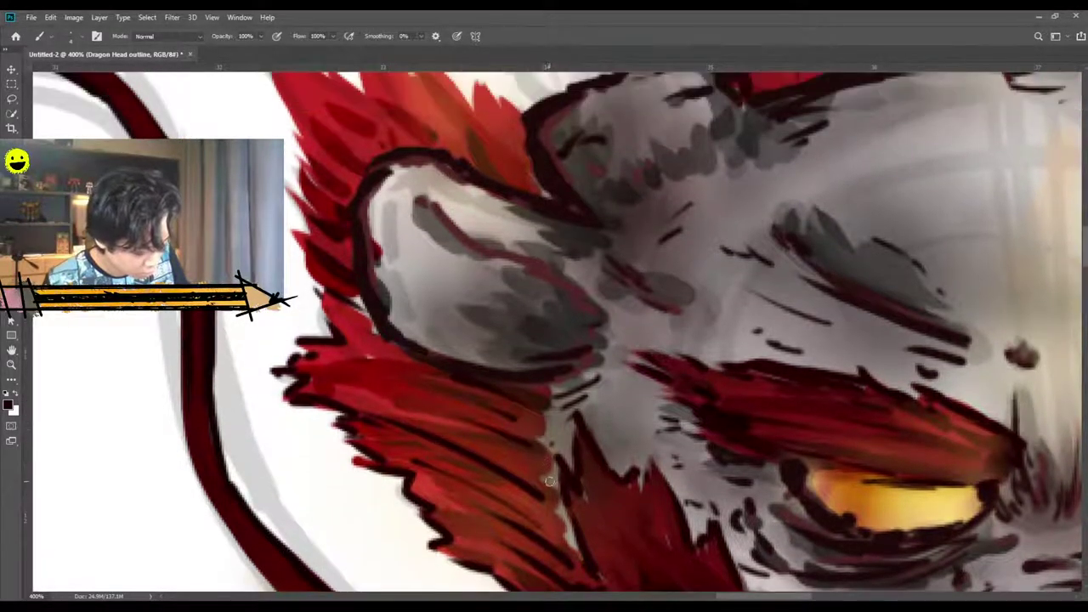
Outline the jagged outer edge and tips of the red fur behind the left-hand ear in near-black.
{"action": "scroll", "coordinate": [545, 398], "scroll_direction": "up", "scroll_amount": 2}
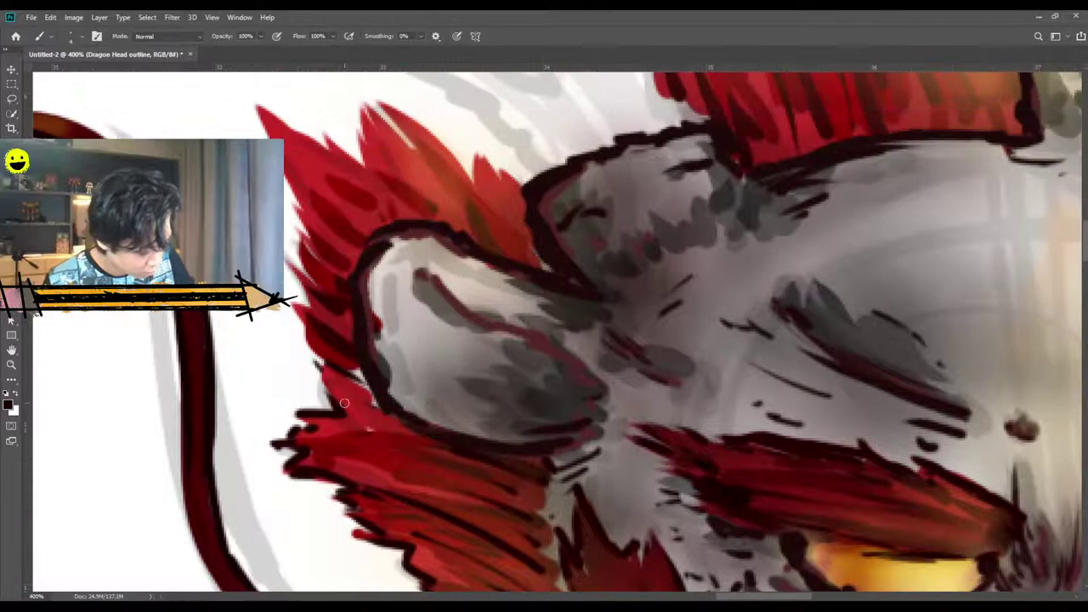
{"action": "mouse_move", "coordinate": [306, 325]}
{"action": "left_mouse_down"}
{"action": "mouse_move", "coordinate": [290, 299]}
{"action": "mouse_move", "coordinate": [284, 306]}
{"action": "left_mouse_up"}
{"action": "mouse_move", "coordinate": [312, 258]}
{"action": "left_mouse_down"}
{"action": "mouse_move", "coordinate": [288, 288]}
{"action": "mouse_move", "coordinate": [297, 288]}
{"action": "mouse_move", "coordinate": [286, 170]}
{"action": "left_mouse_up"}
{"action": "left_click_drag", "start_coordinate": [267, 139], "coordinate": [255, 124]}
{"action": "left_click_drag", "start_coordinate": [328, 216], "coordinate": [288, 153]}
{"action": "scroll", "coordinate": [368, 299], "scroll_direction": "up", "scroll_amount": 2}
{"action": "left_click_drag", "start_coordinate": [300, 211], "coordinate": [288, 182]}
{"action": "left_click_drag", "start_coordinate": [357, 238], "coordinate": [306, 193]}
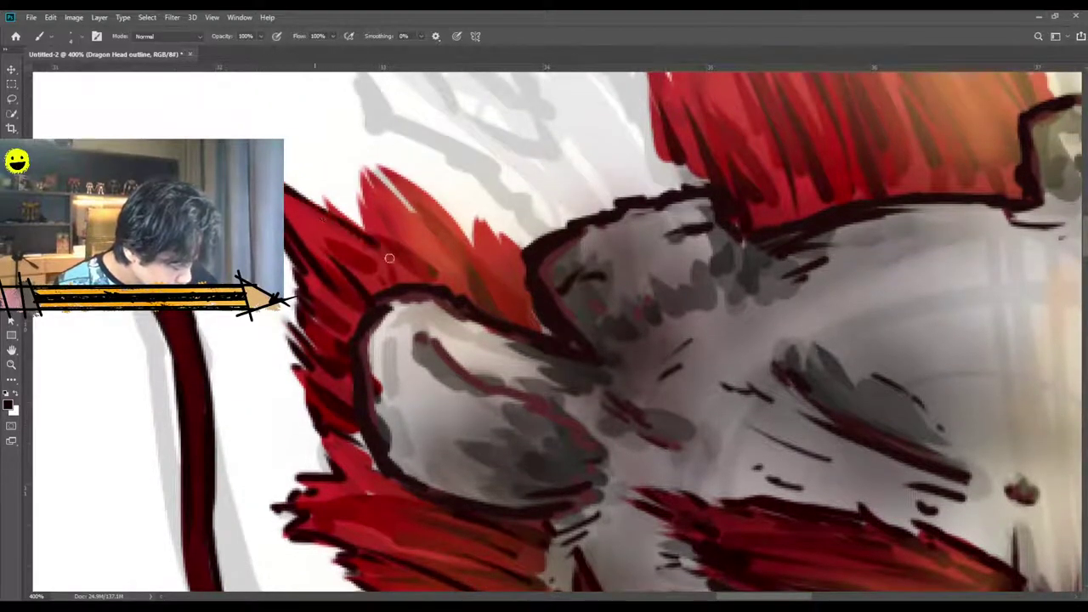
Outline the red tufts above the left-hand ear in near-black and add short strands down to the horn base.
{"action": "mouse_move", "coordinate": [365, 225]}
{"action": "left_mouse_down"}
{"action": "mouse_move", "coordinate": [318, 187]}
{"action": "mouse_move", "coordinate": [357, 205]}
{"action": "mouse_move", "coordinate": [354, 195]}
{"action": "mouse_move", "coordinate": [338, 203]}
{"action": "mouse_move", "coordinate": [360, 169]}
{"action": "left_mouse_up"}
{"action": "left_click_drag", "start_coordinate": [439, 270], "coordinate": [361, 158]}
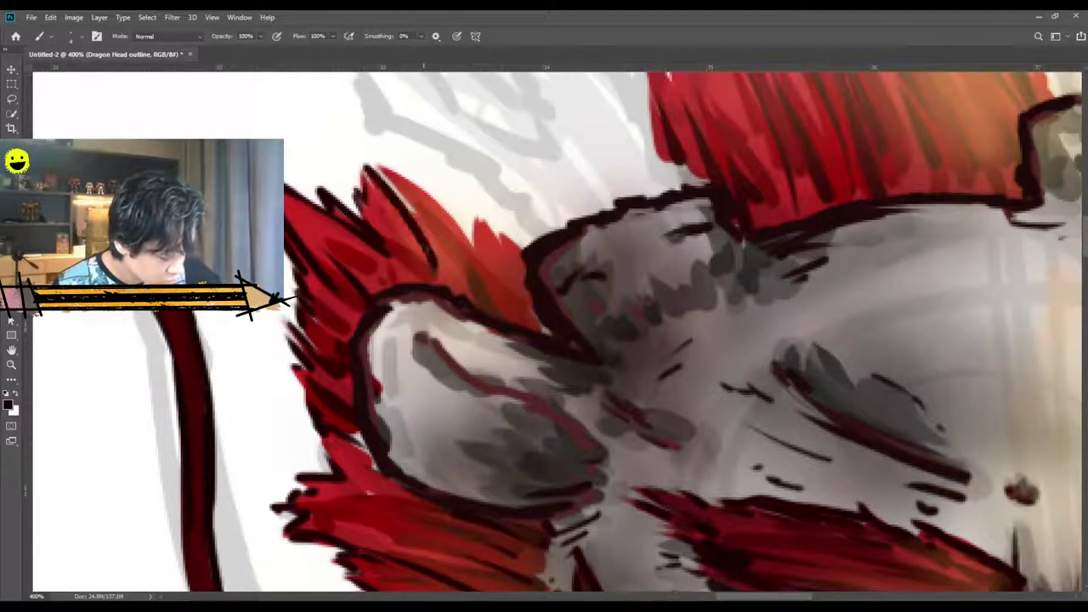
{"action": "left_click_drag", "start_coordinate": [437, 243], "coordinate": [387, 162]}
{"action": "mouse_move", "coordinate": [481, 262]}
{"action": "left_mouse_down"}
{"action": "mouse_move", "coordinate": [474, 212]}
{"action": "mouse_move", "coordinate": [526, 262]}
{"action": "left_mouse_up"}
{"action": "left_click_drag", "start_coordinate": [537, 315], "coordinate": [553, 335]}
{"action": "mouse_move", "coordinate": [501, 288]}
{"action": "left_mouse_down"}
{"action": "mouse_move", "coordinate": [539, 328]}
{"action": "mouse_move", "coordinate": [502, 322]}
{"action": "left_mouse_up"}
{"action": "left_click_drag", "start_coordinate": [460, 262], "coordinate": [491, 306]}
Examine the whole dragon head against the reference images and check the linework around the left-hand ear.
{"action": "key", "text": "ctrl+plus"}
{"action": "key", "text": "ctrl+minus"}
{"action": "key", "text": "ctrl+minus"}
{"action": "key", "text": "ctrl+minus"}
{"action": "key", "text": "ctrl+minus"}
{"action": "key", "text": "ctrl+minus"}
{"action": "key", "text": "ctrl+plus"}
{"action": "key", "text": "ctrl+plus"}
{"action": "key", "text": "ctrl+plus"}
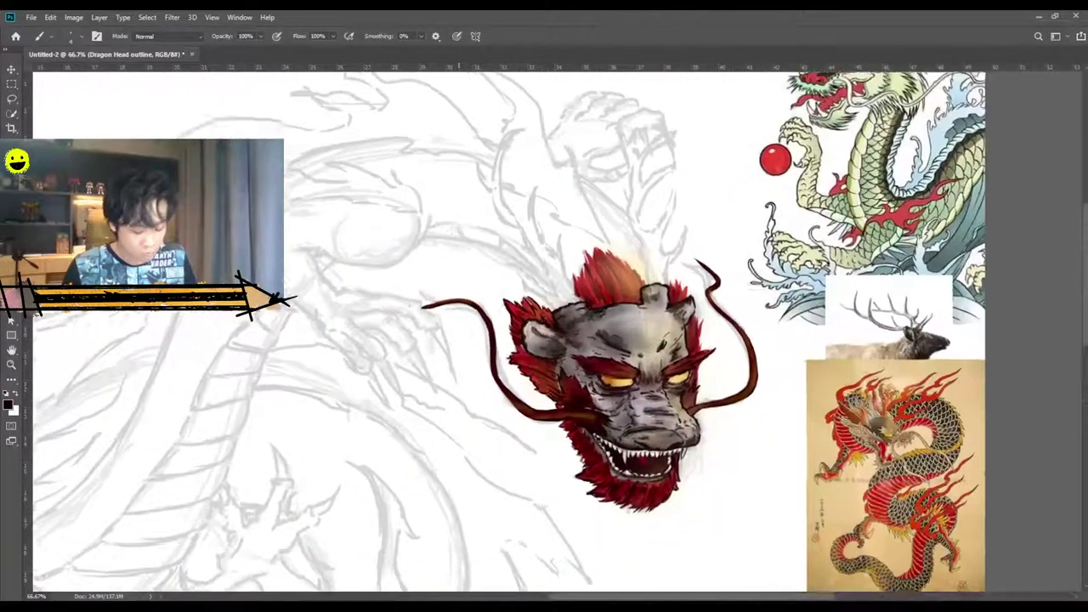
{"action": "key", "text": "ctrl+minus"}
{"action": "scroll", "coordinate": [547, 262], "scroll_direction": "down", "scroll_amount": 4}
{"action": "scroll", "coordinate": [547, 262], "scroll_direction": "up", "scroll_amount": 5}
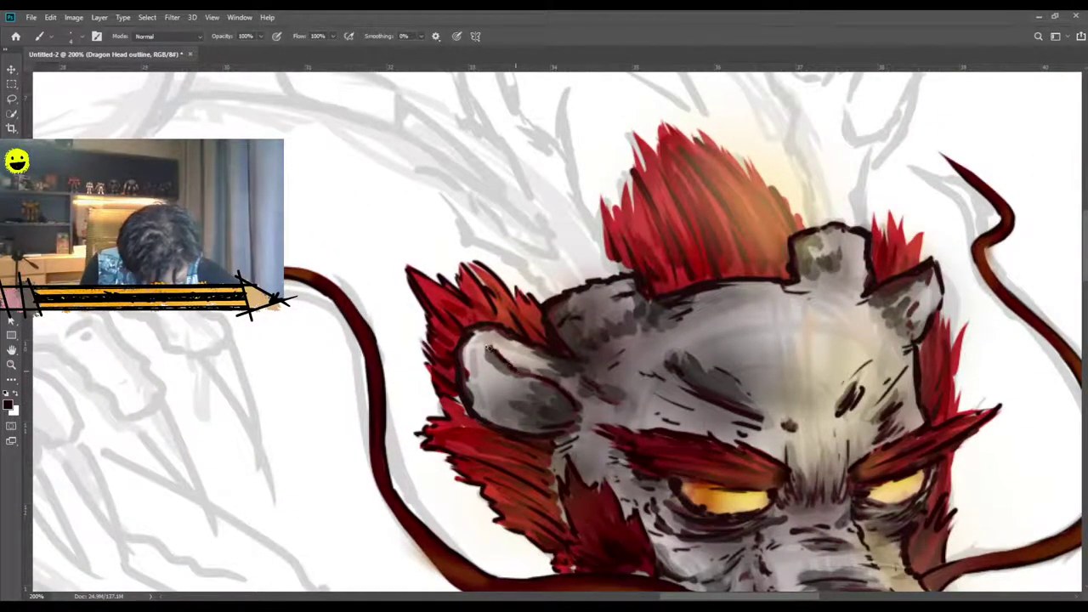
{"action": "scroll", "coordinate": [555, 417], "scroll_direction": "down", "scroll_amount": 1}
{"action": "scroll", "coordinate": [560, 414], "scroll_direction": "up", "scroll_amount": 1}
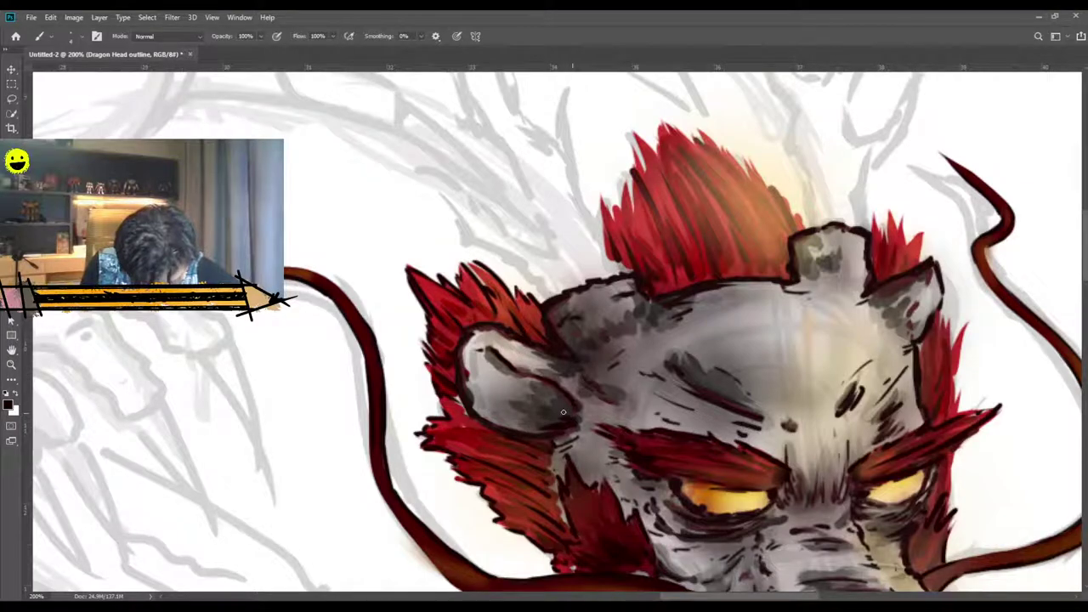
{"action": "scroll", "coordinate": [509, 364], "scroll_direction": "down", "scroll_amount": 5}
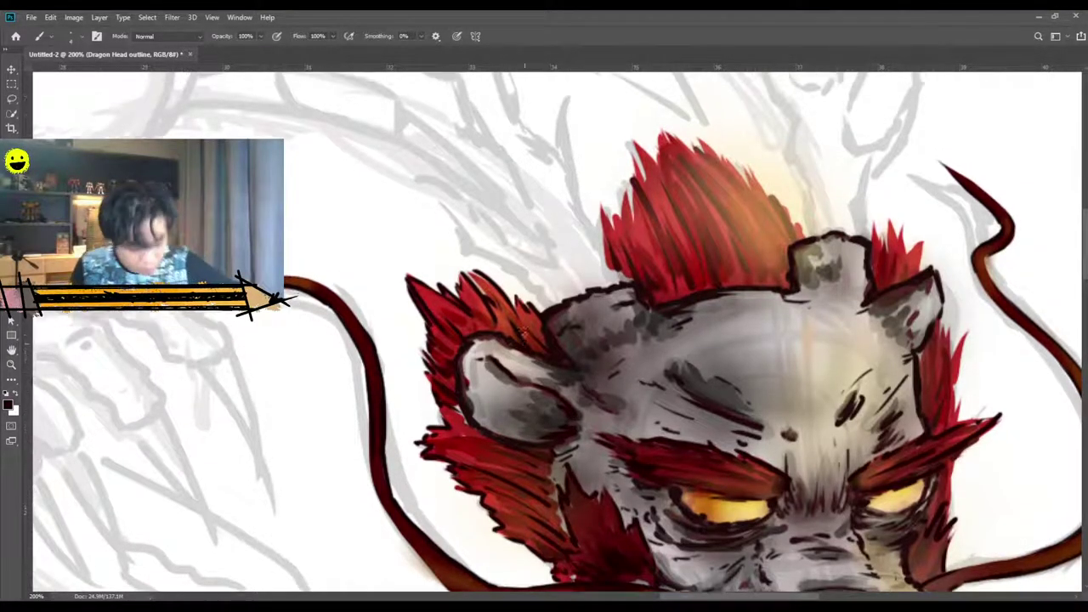
{"action": "scroll", "coordinate": [534, 349], "scroll_direction": "up", "scroll_amount": 6}
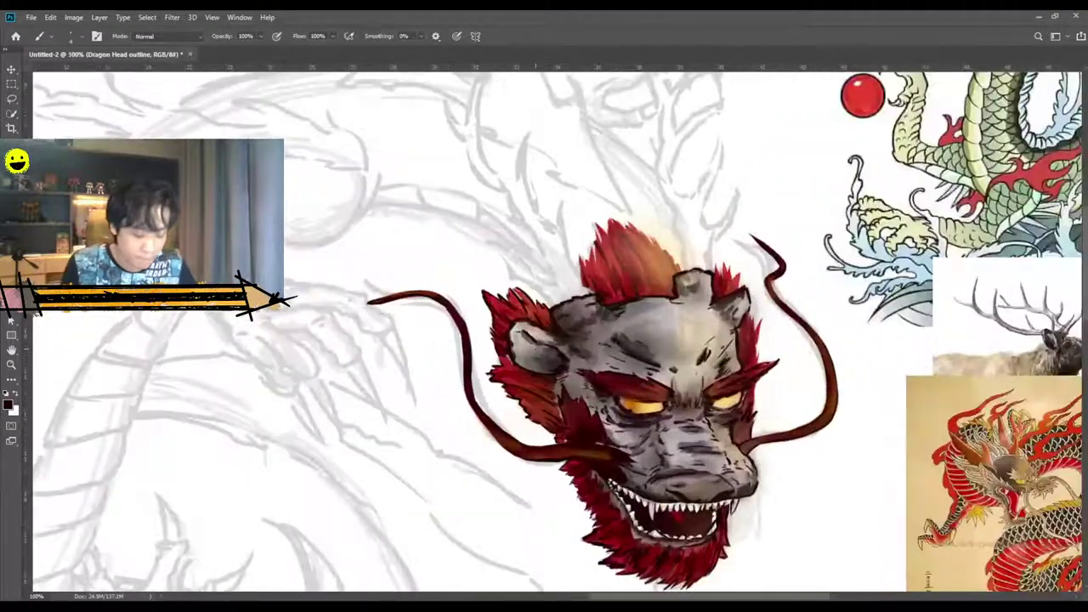
{"action": "key", "text": "ctrl+minus"}
{"action": "key", "text": "ctrl+minus"}
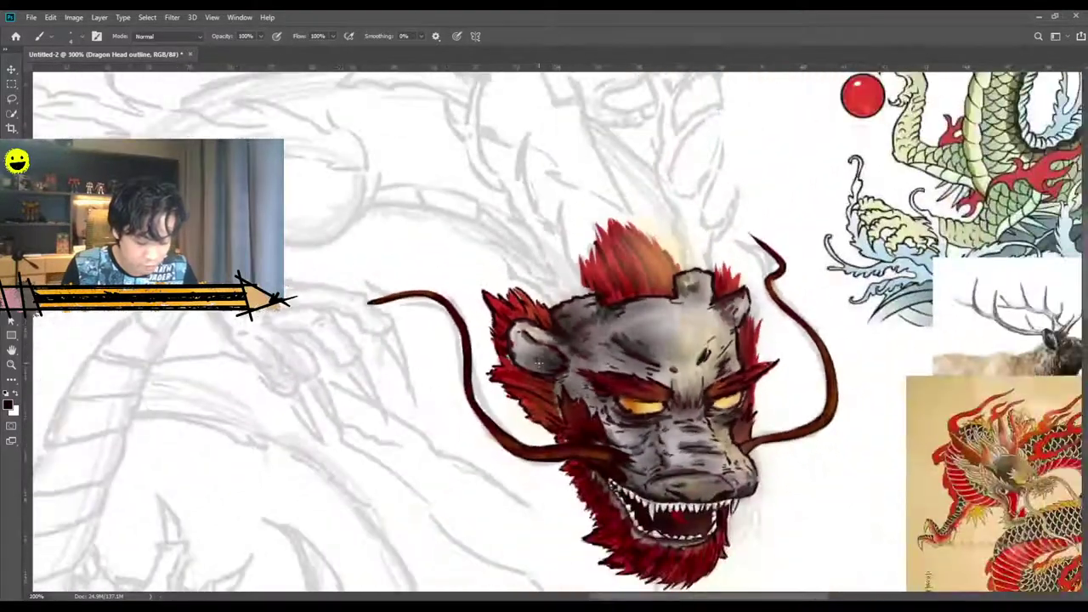
Paint near-black shading streaks along the lower section of the left-hand whisker, from its root to the bend.
{"action": "key", "text": "ctrl+plus"}
{"action": "left_click_drag", "start_coordinate": [710, 600], "coordinate": [732, 600]}
{"action": "scroll", "coordinate": [501, 375], "scroll_direction": "down", "scroll_amount": 1}
{"action": "scroll", "coordinate": [372, 455], "scroll_direction": "up", "scroll_amount": 2}
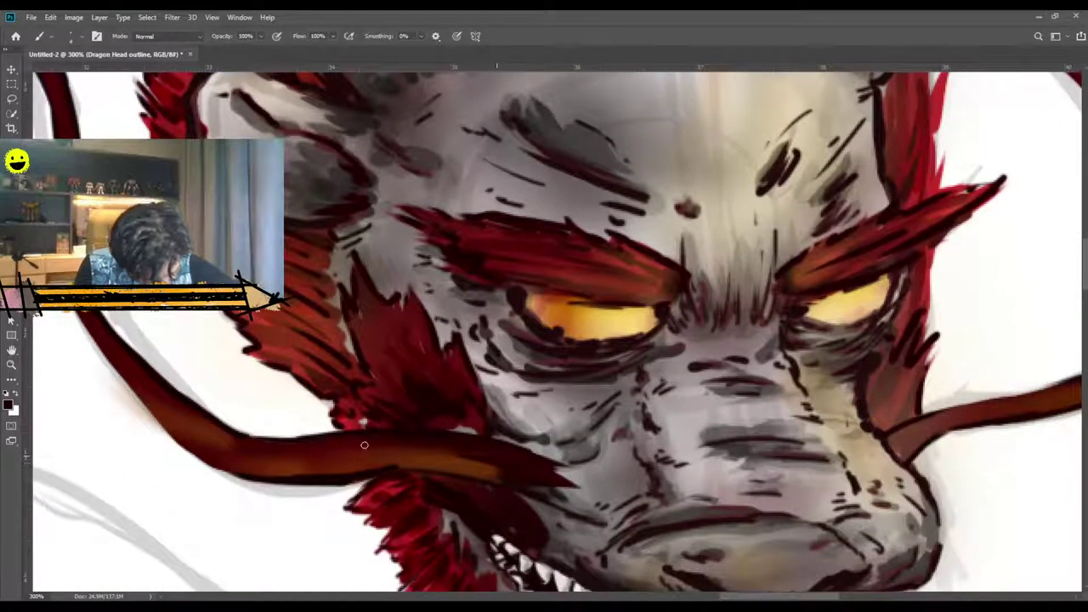
{"action": "left_click_drag", "start_coordinate": [362, 471], "coordinate": [284, 472]}
{"action": "mouse_move", "coordinate": [351, 462]}
{"action": "left_mouse_down"}
{"action": "mouse_move", "coordinate": [301, 463]}
{"action": "mouse_move", "coordinate": [332, 461]}
{"action": "left_mouse_up"}
{"action": "left_click_drag", "start_coordinate": [438, 476], "coordinate": [392, 462]}
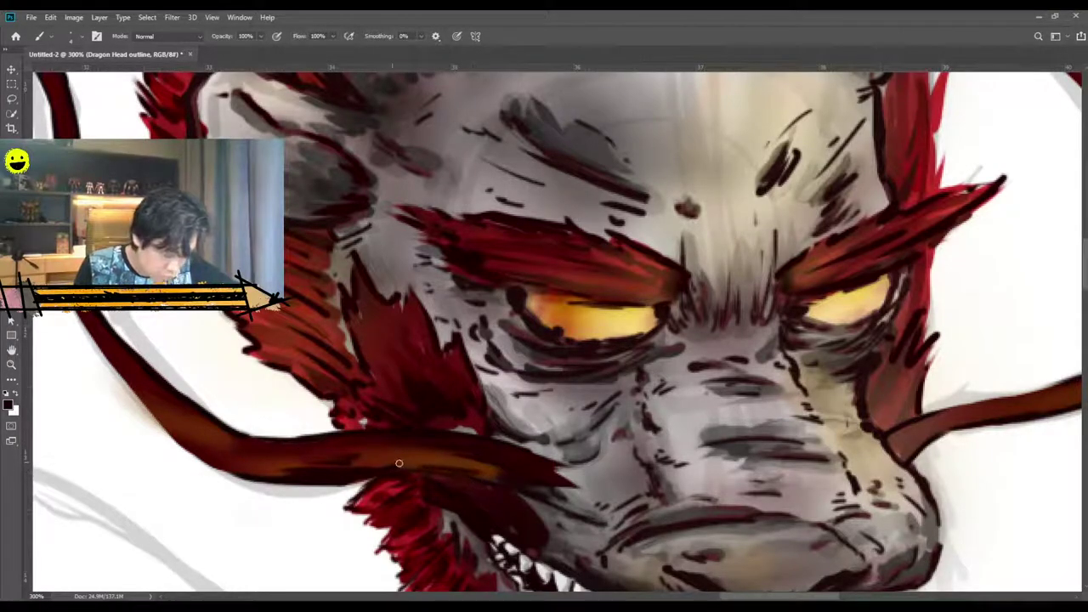
{"action": "mouse_move", "coordinate": [273, 472]}
{"action": "left_mouse_down"}
{"action": "mouse_move", "coordinate": [207, 462]}
{"action": "mouse_move", "coordinate": [210, 453]}
{"action": "mouse_move", "coordinate": [241, 460]}
{"action": "mouse_move", "coordinate": [206, 437]}
{"action": "left_mouse_up"}
{"action": "left_click_drag", "start_coordinate": [235, 440], "coordinate": [207, 429]}
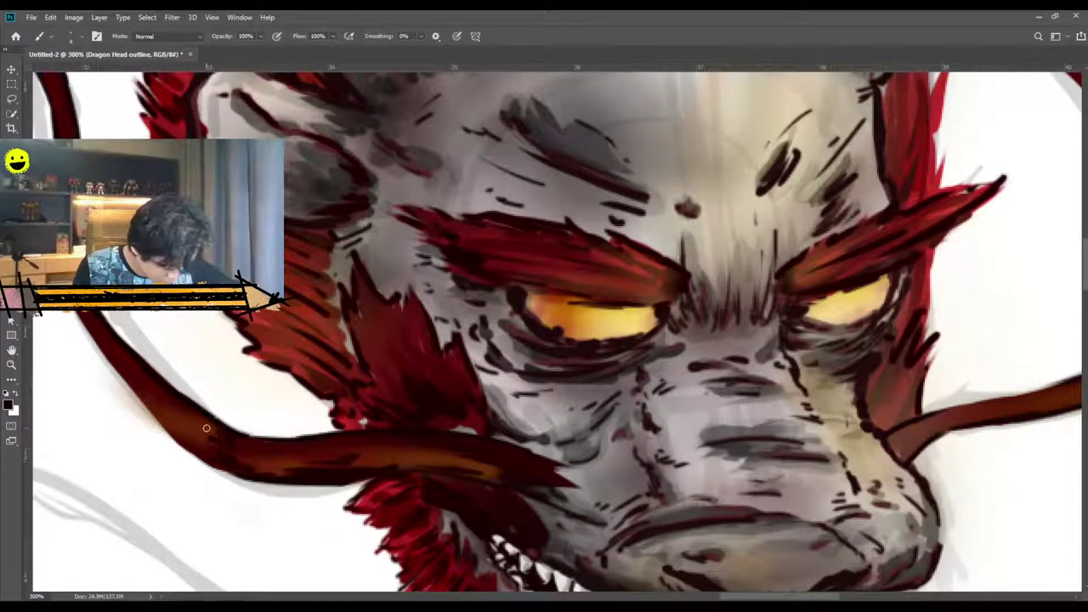
Extend the near-black shading streaks up the left-hand whisker beyond its bend.
{"action": "scroll", "coordinate": [331, 457], "scroll_direction": "down", "scroll_amount": 1}
{"action": "scroll", "coordinate": [331, 457], "scroll_direction": "down", "scroll_amount": 4}
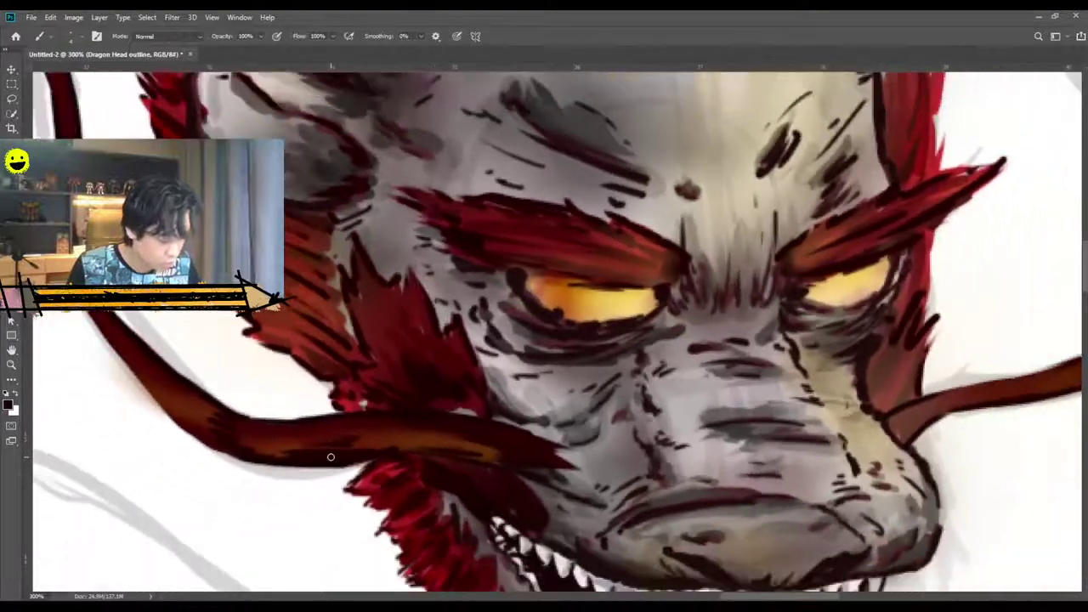
{"action": "scroll", "coordinate": [331, 456], "scroll_direction": "up", "scroll_amount": 3}
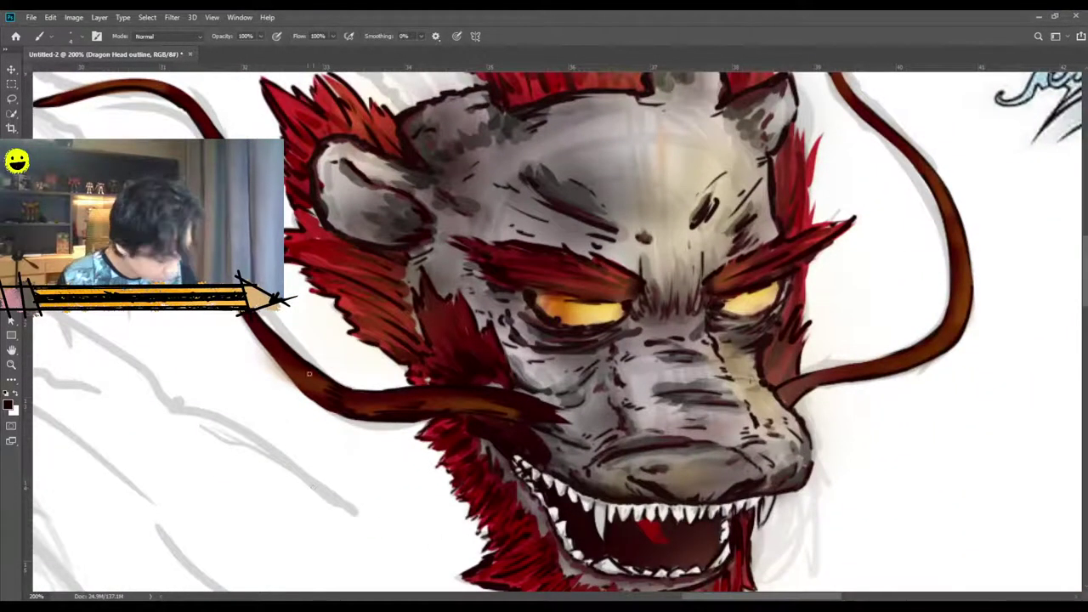
{"action": "left_click_drag", "start_coordinate": [337, 389], "coordinate": [295, 380]}
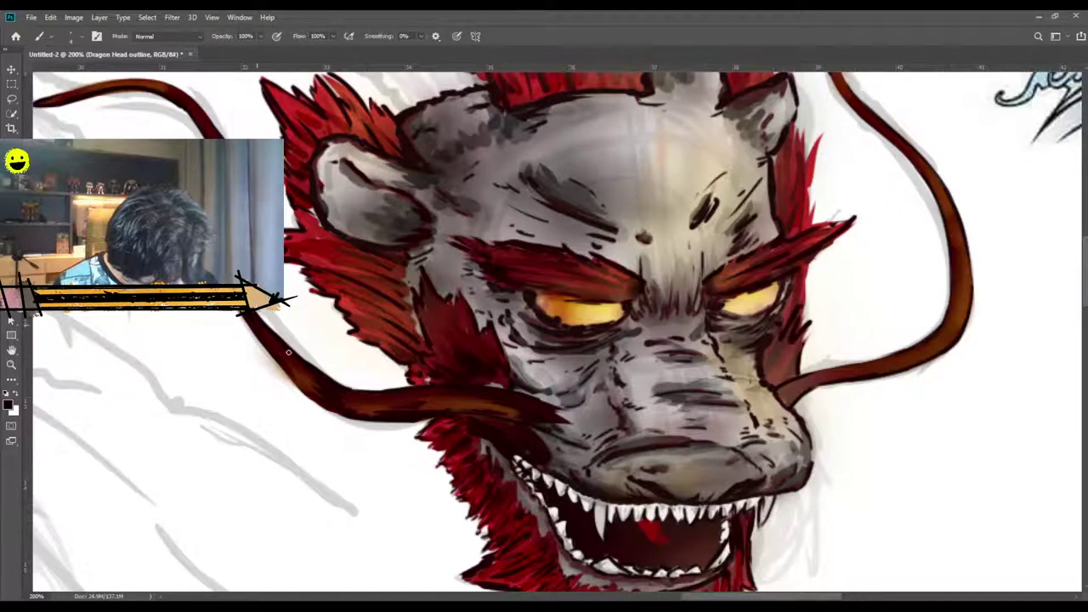
{"action": "scroll", "coordinate": [757, 476], "scroll_direction": "up", "scroll_amount": 2}
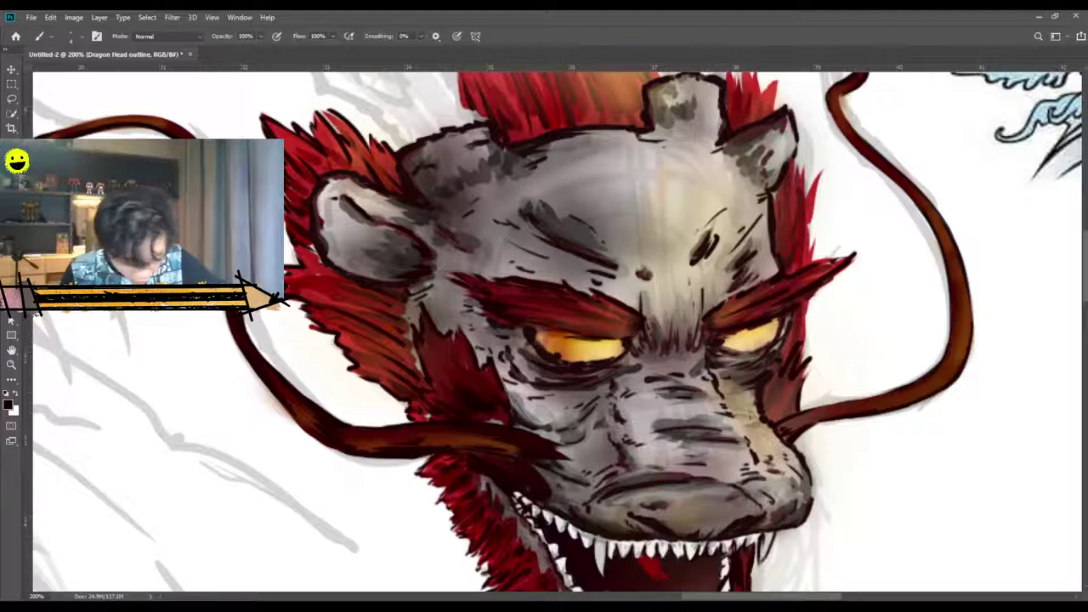
Paint near-black shading streaks along the right-hand whisker, through its lower bend and up its long curve.
{"action": "scroll", "coordinate": [773, 592], "scroll_direction": "down", "scroll_amount": 4}
{"action": "scroll", "coordinate": [774, 595], "scroll_direction": "right", "scroll_amount": 8}
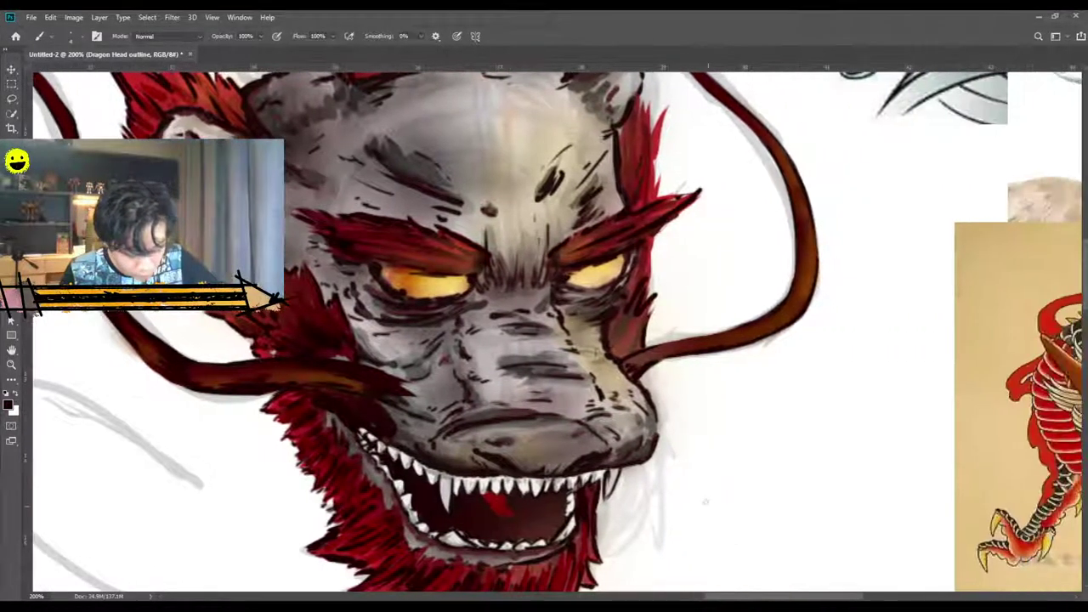
{"action": "scroll", "coordinate": [738, 539], "scroll_direction": "up", "scroll_amount": 3}
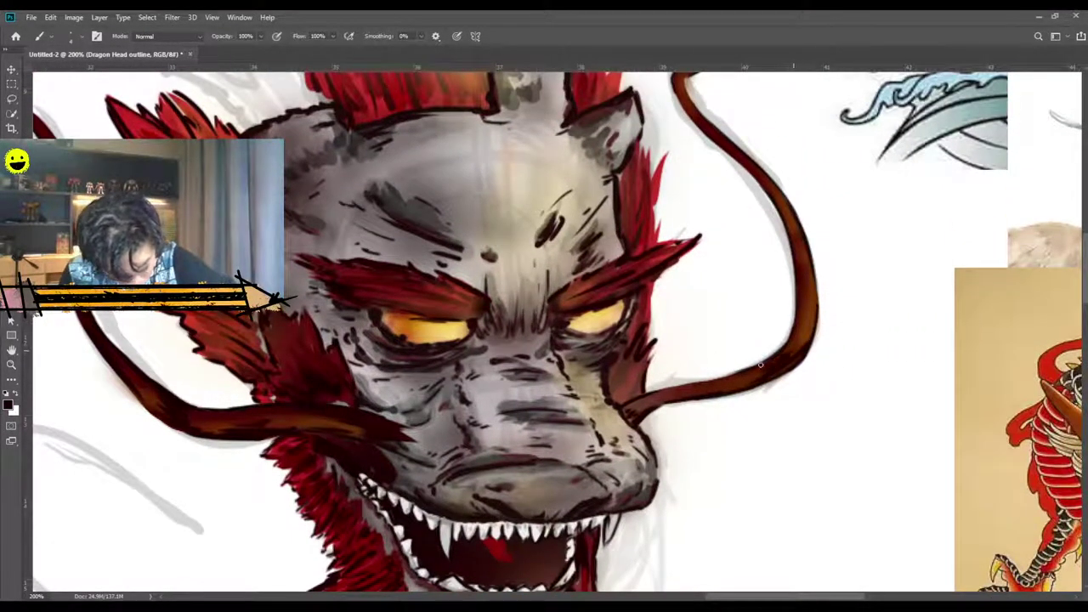
{"action": "scroll", "coordinate": [765, 374], "scroll_direction": "up", "scroll_amount": 5}
{"action": "left_click_drag", "start_coordinate": [748, 472], "coordinate": [733, 474]}
{"action": "mouse_move", "coordinate": [795, 444]}
{"action": "left_mouse_down"}
{"action": "mouse_move", "coordinate": [815, 402]}
{"action": "mouse_move", "coordinate": [786, 442]}
{"action": "left_mouse_up"}
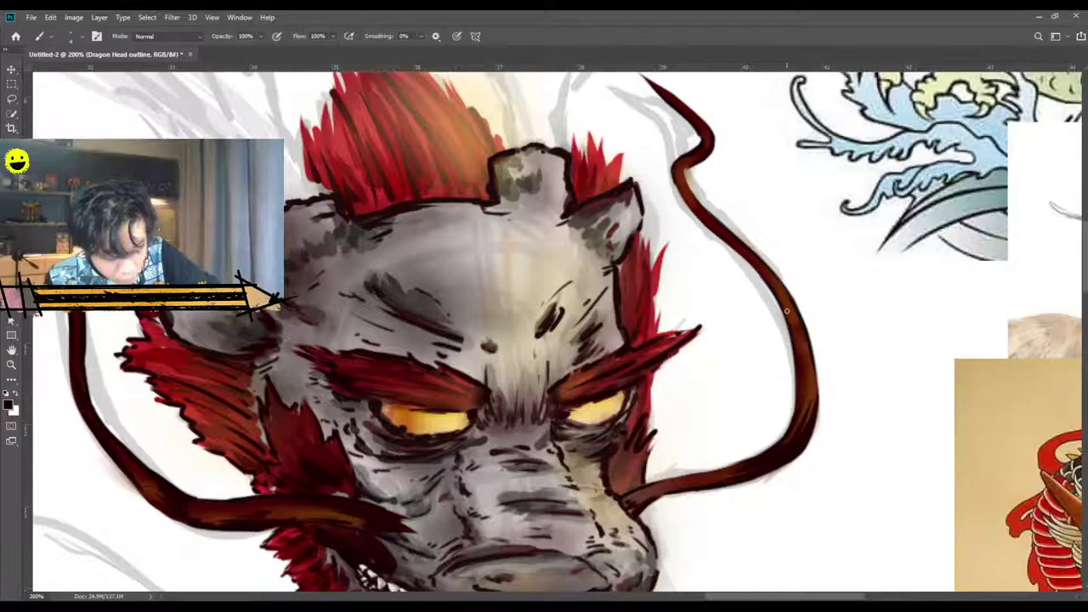
{"action": "scroll", "coordinate": [788, 312], "scroll_direction": "up", "scroll_amount": 2}
{"action": "left_click_drag", "start_coordinate": [738, 297], "coordinate": [799, 396]}
{"action": "mouse_move", "coordinate": [761, 320]}
{"action": "left_mouse_down"}
{"action": "mouse_move", "coordinate": [790, 382]}
{"action": "mouse_move", "coordinate": [798, 377]}
{"action": "left_mouse_up"}
{"action": "left_click_drag", "start_coordinate": [780, 338], "coordinate": [806, 392]}
Outline the jagged edge of the large red crest on top of the head in near-black, using a larger brush.
{"action": "scroll", "coordinate": [777, 333], "scroll_direction": "down", "scroll_amount": 4}
{"action": "key", "text": "ctrl+minus"}
{"action": "key", "text": "ctrl+minus"}
{"action": "key", "text": "ctrl+plus"}
{"action": "key", "text": "ctrl+plus"}
{"action": "left_click_drag", "start_coordinate": [622, 406], "coordinate": [645, 407]}
{"action": "scroll", "coordinate": [610, 414], "scroll_direction": "up", "scroll_amount": 3}
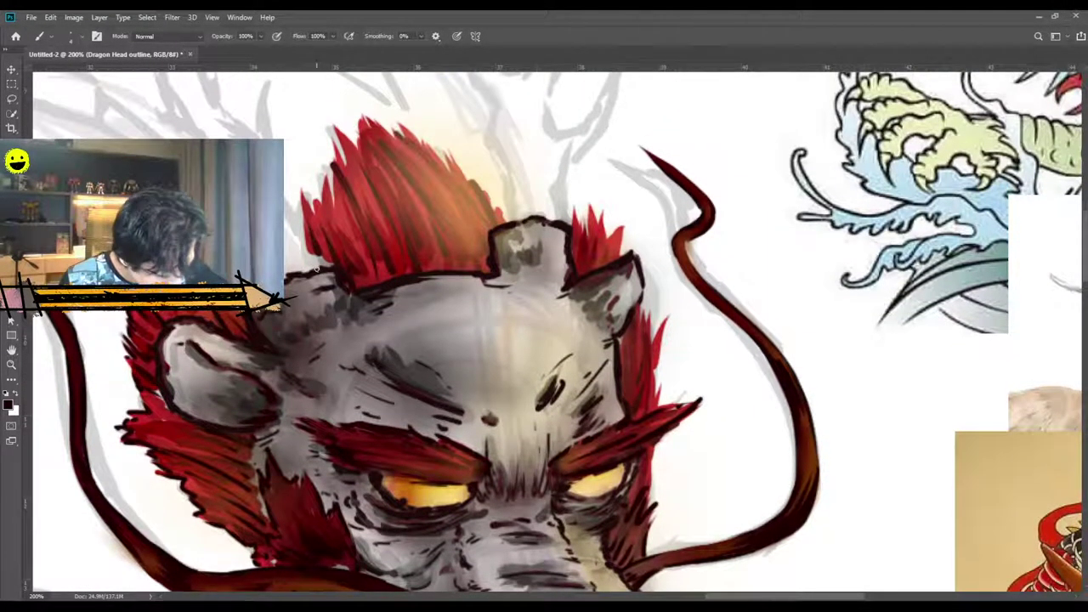
{"action": "mouse_move", "coordinate": [318, 271]}
{"action": "left_mouse_down"}
{"action": "mouse_move", "coordinate": [304, 238]}
{"action": "mouse_move", "coordinate": [308, 187]}
{"action": "mouse_move", "coordinate": [323, 194]}
{"action": "mouse_move", "coordinate": [333, 172]}
{"action": "left_mouse_up"}
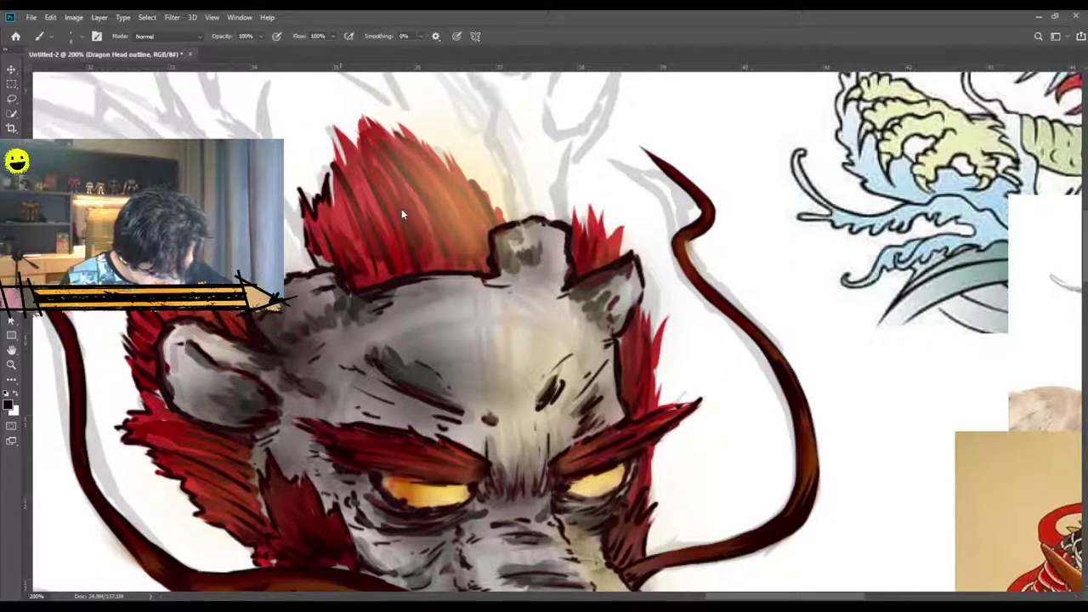
{"action": "key", "text": "bracketright"}
{"action": "key", "text": "bracketright"}
{"action": "key", "text": "bracketright"}
{"action": "left_click_drag", "start_coordinate": [329, 207], "coordinate": [340, 155]}
{"action": "mouse_move", "coordinate": [343, 161]}
{"action": "left_mouse_down"}
{"action": "mouse_move", "coordinate": [333, 137]}
{"action": "mouse_move", "coordinate": [344, 122]}
{"action": "mouse_move", "coordinate": [386, 112]}
{"action": "left_mouse_up"}
{"action": "left_click_drag", "start_coordinate": [425, 155], "coordinate": [401, 126]}
{"action": "left_click_drag", "start_coordinate": [442, 180], "coordinate": [420, 145]}
{"action": "mouse_move", "coordinate": [476, 265]}
{"action": "left_mouse_down"}
{"action": "mouse_move", "coordinate": [459, 195]}
{"action": "mouse_move", "coordinate": [420, 140]}
{"action": "left_mouse_up"}
{"action": "left_click_drag", "start_coordinate": [448, 170], "coordinate": [435, 158]}
{"action": "left_click_drag", "start_coordinate": [476, 200], "coordinate": [449, 153]}
{"action": "mouse_move", "coordinate": [493, 232]}
{"action": "left_mouse_down"}
{"action": "mouse_move", "coordinate": [485, 191]}
{"action": "mouse_move", "coordinate": [443, 138]}
{"action": "left_mouse_up"}
Draw long near-black strand lines through the red crest from its base towards its tips.
{"action": "left_click_drag", "start_coordinate": [459, 269], "coordinate": [418, 183]}
{"action": "left_click_drag", "start_coordinate": [440, 249], "coordinate": [384, 152]}
{"action": "mouse_move", "coordinate": [437, 271]}
{"action": "left_mouse_down"}
{"action": "mouse_move", "coordinate": [410, 212]}
{"action": "mouse_move", "coordinate": [367, 174]}
{"action": "left_mouse_up"}
{"action": "left_click_drag", "start_coordinate": [405, 274], "coordinate": [372, 195]}
{"action": "left_click_drag", "start_coordinate": [375, 201], "coordinate": [357, 173]}
{"action": "left_click_drag", "start_coordinate": [379, 241], "coordinate": [347, 178]}
{"action": "left_click_drag", "start_coordinate": [385, 279], "coordinate": [372, 255]}
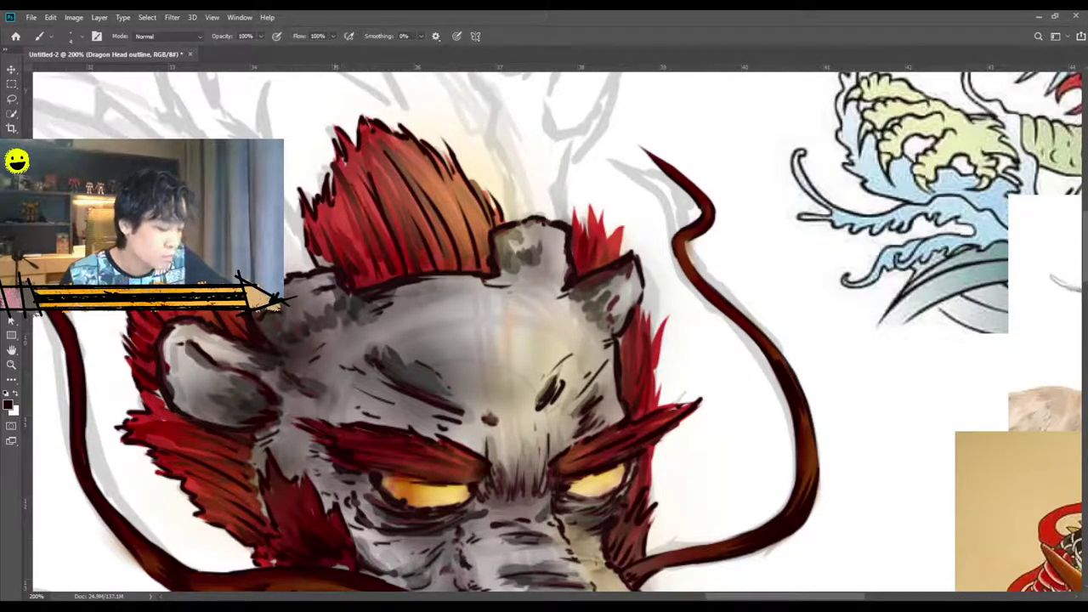
{"action": "left_click_drag", "start_coordinate": [481, 262], "coordinate": [466, 189]}
{"action": "left_click_drag", "start_coordinate": [360, 270], "coordinate": [334, 198]}
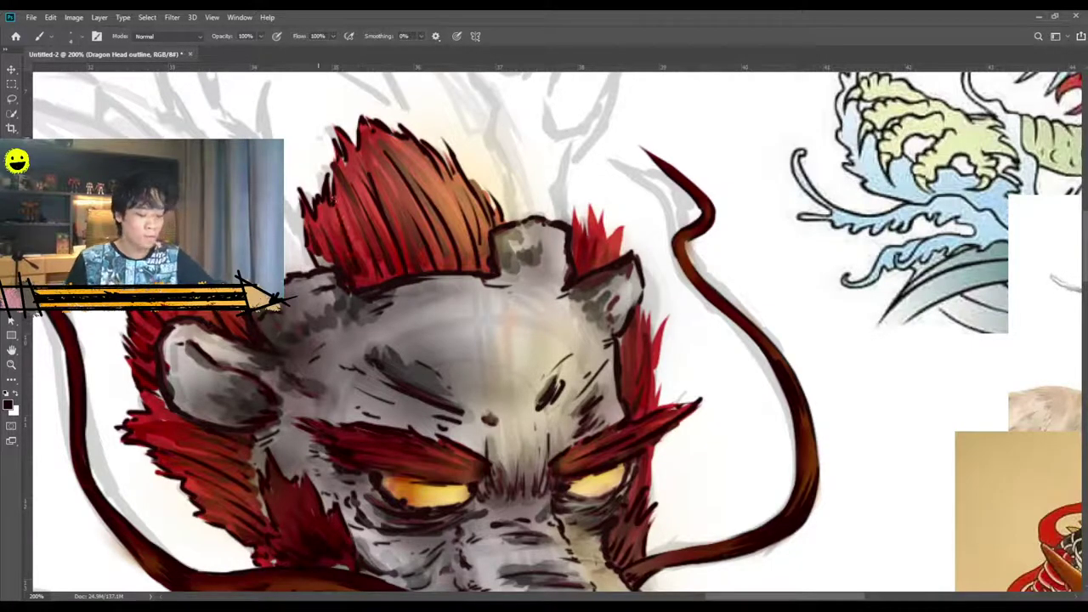
Outline the small red tuft between the right-hand horns and the fur beside the forehead, adding near-black strands.
{"action": "mouse_move", "coordinate": [568, 233]}
{"action": "left_mouse_down"}
{"action": "mouse_move", "coordinate": [572, 204]}
{"action": "mouse_move", "coordinate": [588, 206]}
{"action": "mouse_move", "coordinate": [619, 253]}
{"action": "left_mouse_up"}
{"action": "mouse_move", "coordinate": [642, 296]}
{"action": "left_mouse_down"}
{"action": "mouse_move", "coordinate": [657, 402]}
{"action": "mouse_move", "coordinate": [639, 364]}
{"action": "mouse_move", "coordinate": [628, 393]}
{"action": "left_mouse_up"}
{"action": "left_click_drag", "start_coordinate": [580, 270], "coordinate": [586, 256]}
{"action": "mouse_move", "coordinate": [593, 268]}
{"action": "left_mouse_down"}
{"action": "mouse_move", "coordinate": [606, 248]}
{"action": "mouse_move", "coordinate": [579, 255]}
{"action": "mouse_move", "coordinate": [590, 259]}
{"action": "left_mouse_up"}
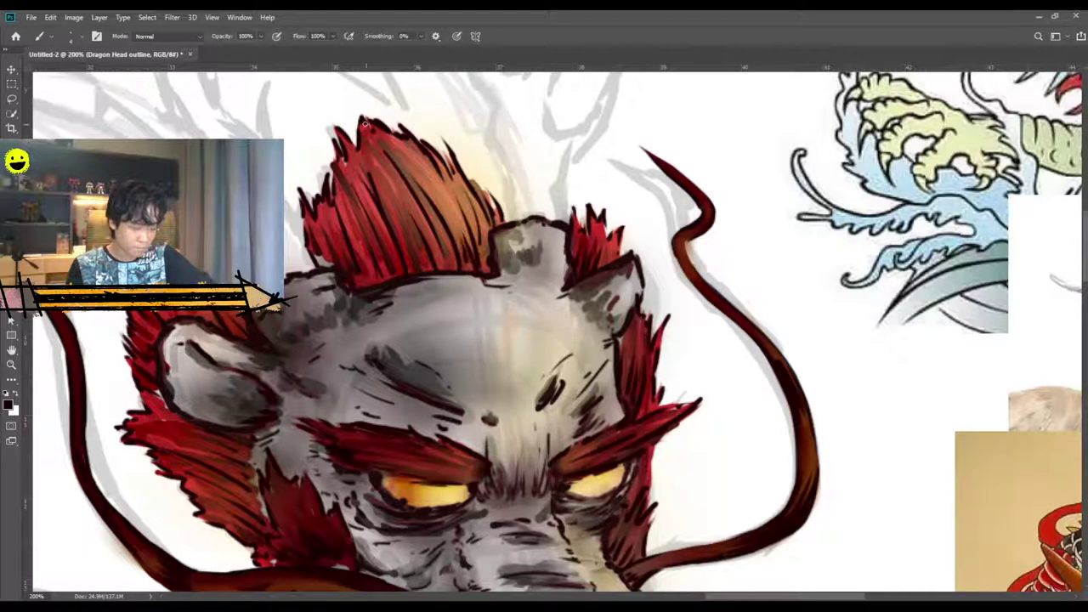
Thicken the dark strands in the middle of the red crest with near-black strokes.
{"action": "mouse_move", "coordinate": [355, 274]}
{"action": "left_mouse_down"}
{"action": "mouse_move", "coordinate": [374, 287]}
{"action": "mouse_move", "coordinate": [366, 242]}
{"action": "mouse_move", "coordinate": [383, 213]}
{"action": "mouse_move", "coordinate": [366, 134]}
{"action": "left_mouse_up"}
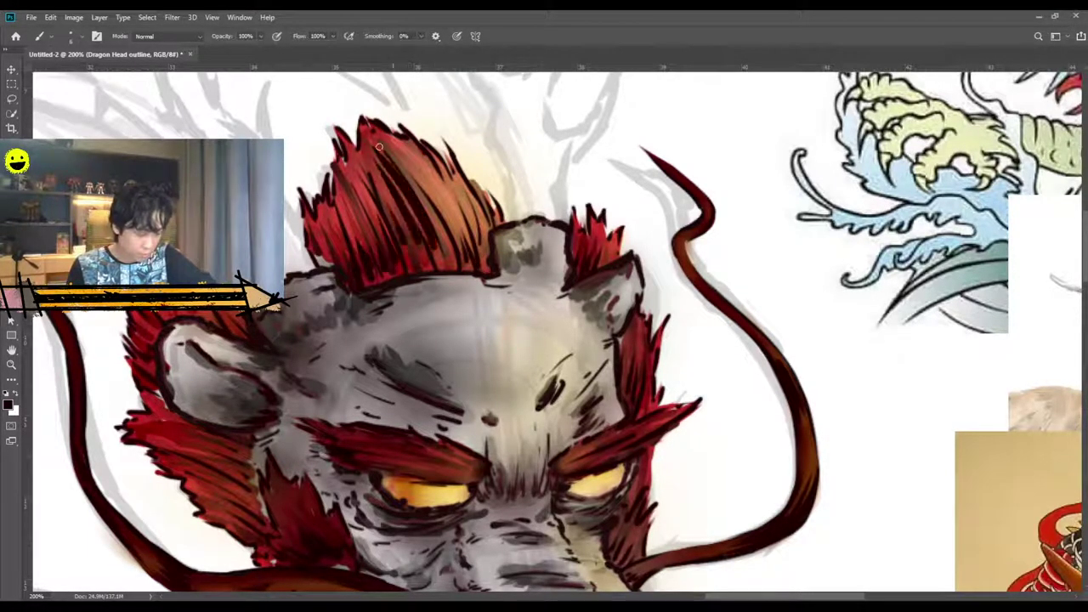
{"action": "left_click_drag", "start_coordinate": [417, 169], "coordinate": [438, 230]}
{"action": "left_click_drag", "start_coordinate": [442, 180], "coordinate": [459, 245]}
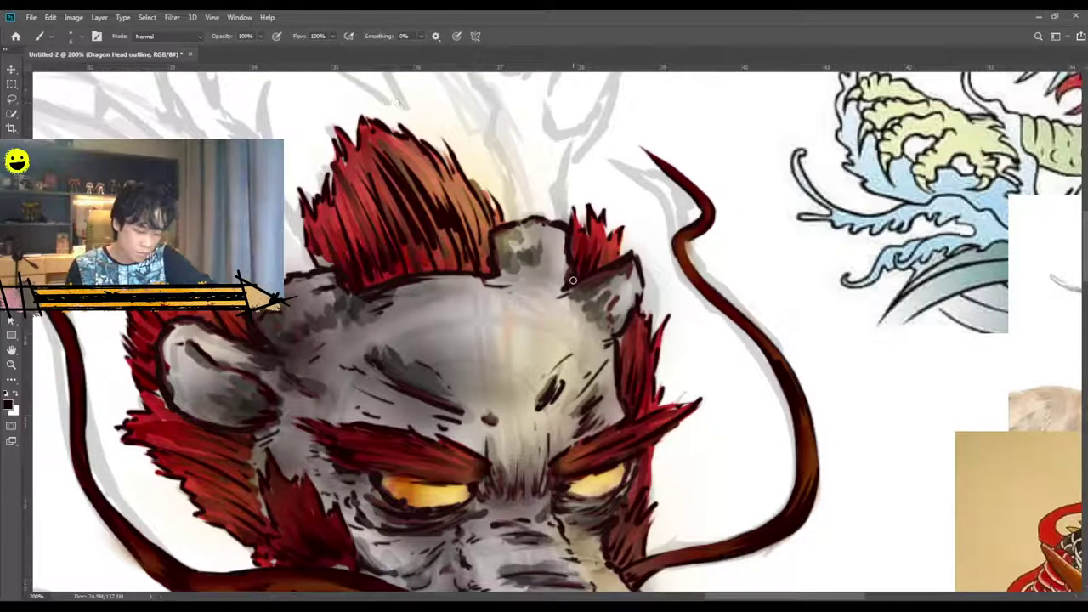
Darken the inner part of the left-hand cheek fur with near-black strokes.
{"action": "scroll", "coordinate": [573, 280], "scroll_direction": "down", "scroll_amount": 3}
{"action": "left_click_drag", "start_coordinate": [263, 447], "coordinate": [241, 422]}
{"action": "mouse_move", "coordinate": [237, 392]}
{"action": "left_mouse_down"}
{"action": "mouse_move", "coordinate": [252, 426]}
{"action": "mouse_move", "coordinate": [253, 413]}
{"action": "left_mouse_up"}
{"action": "scroll", "coordinate": [298, 442], "scroll_direction": "down", "scroll_amount": 5}
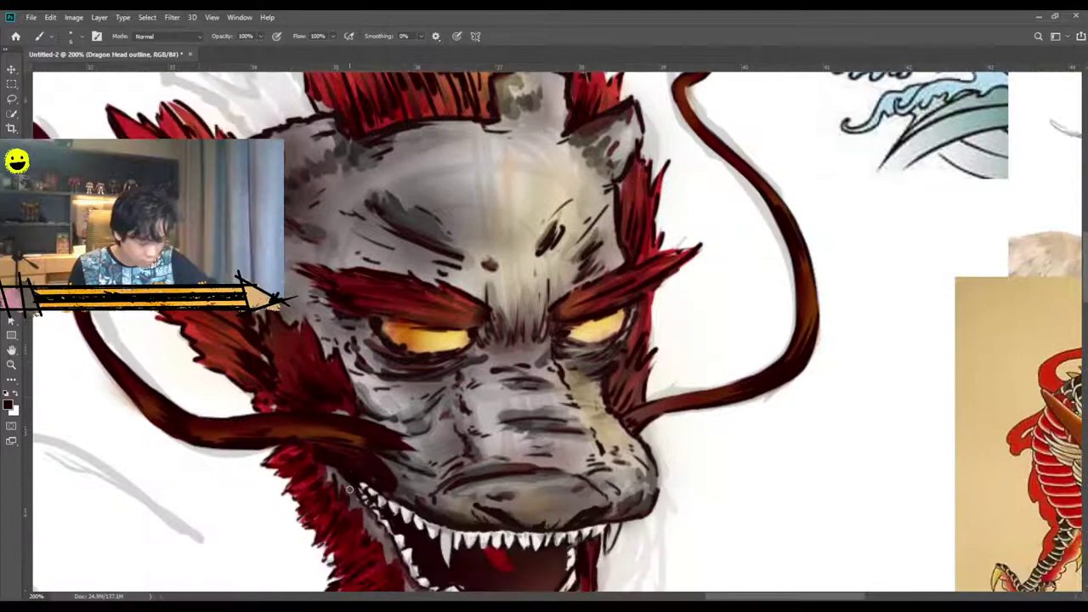
{"action": "scroll", "coordinate": [349, 483], "scroll_direction": "down", "scroll_amount": 5}
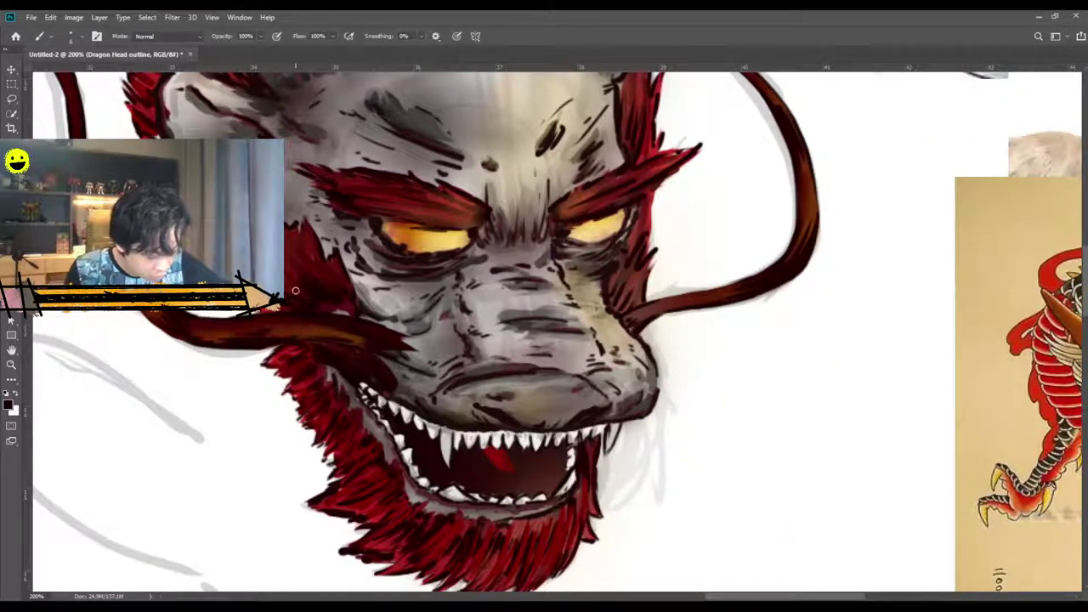
Add near-black accent marks to the snout wrinkles, along the bridge and down both sides of the nose.
{"action": "scroll", "coordinate": [381, 341], "scroll_direction": "up", "scroll_amount": 2}
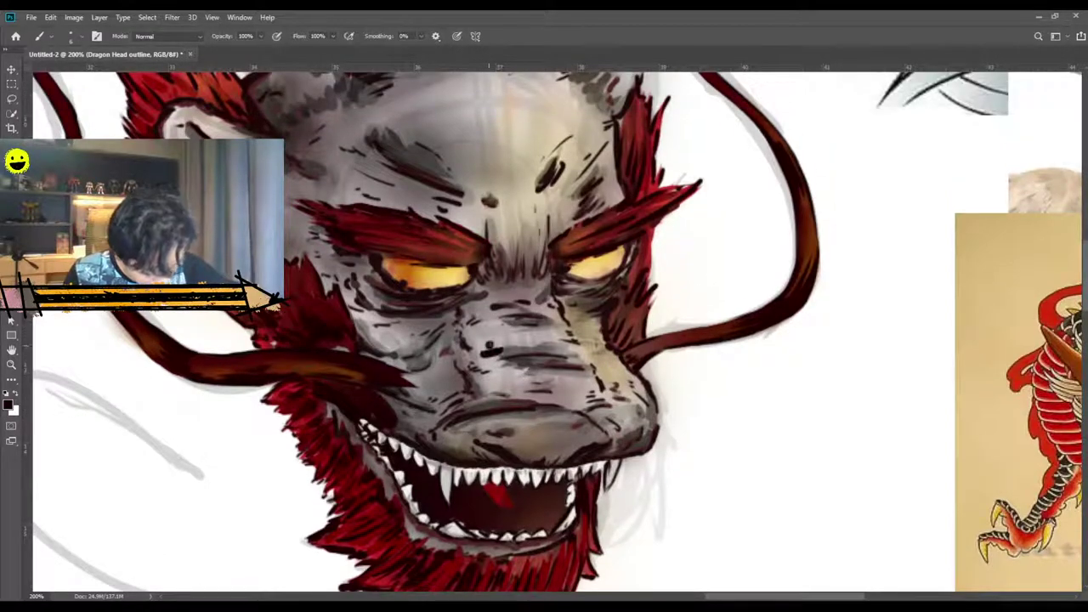
{"action": "scroll", "coordinate": [490, 366], "scroll_direction": "up", "scroll_amount": 1}
{"action": "scroll", "coordinate": [490, 366], "scroll_direction": "up", "scroll_amount": 1}
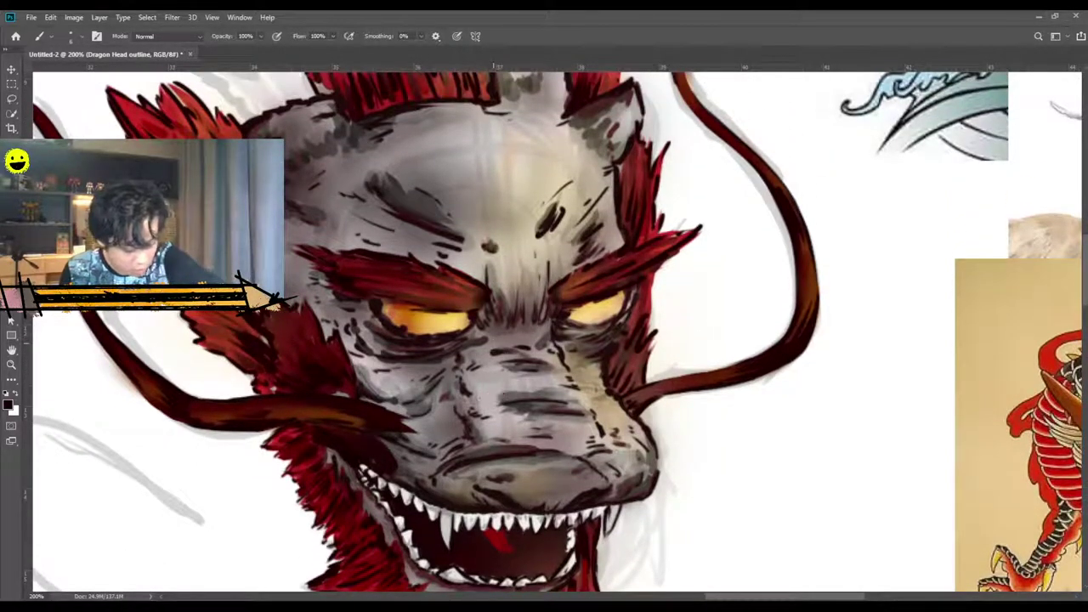
{"action": "left_click", "coordinate": [490, 398]}
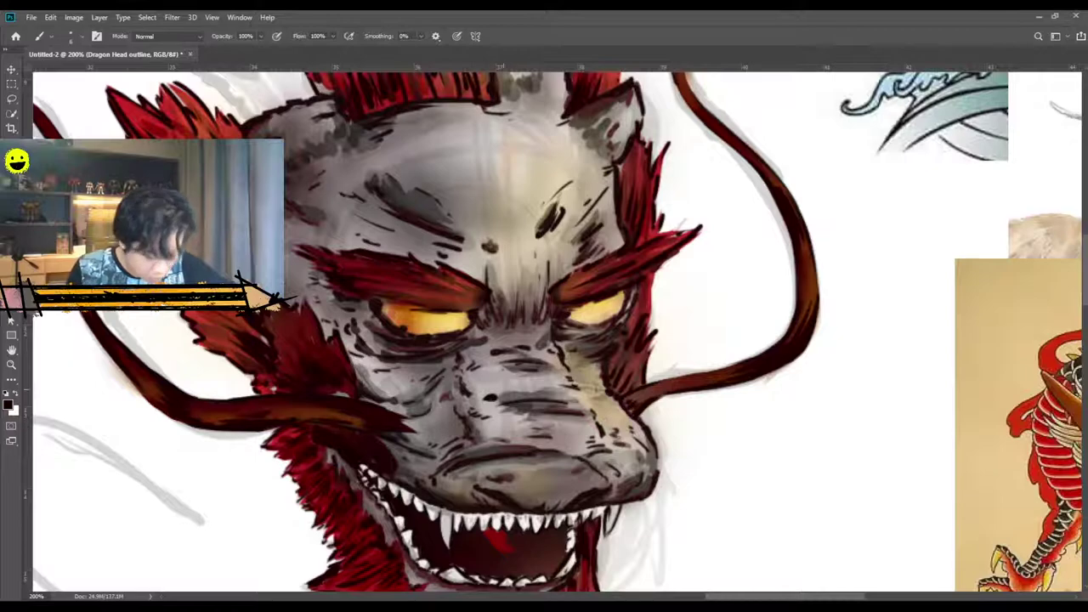
{"action": "key", "text": "ctrl+z"}
{"action": "left_click_drag", "start_coordinate": [487, 400], "coordinate": [505, 393]}
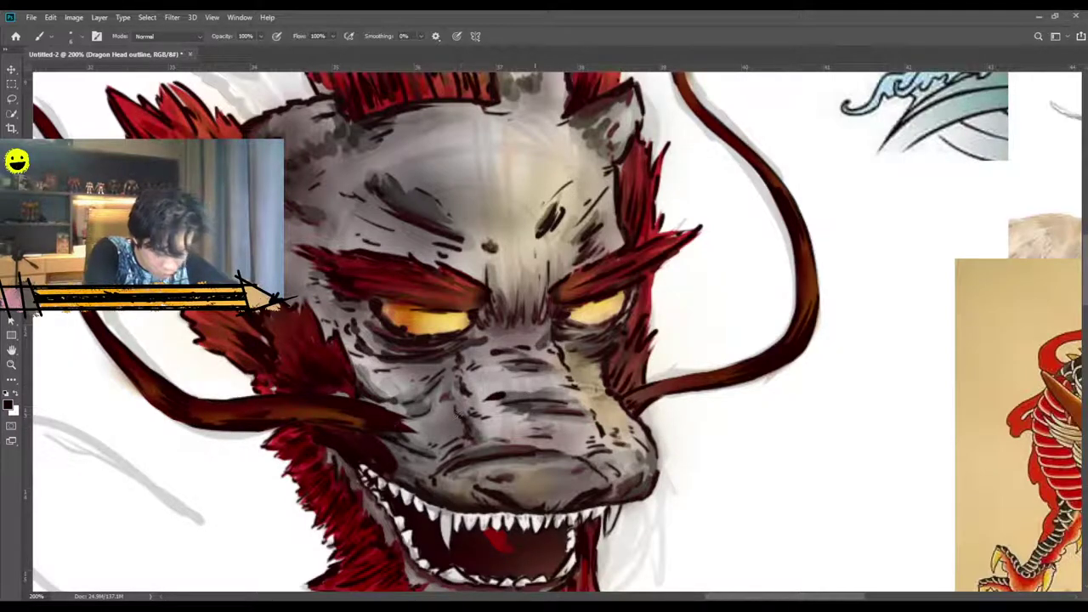
{"action": "left_click_drag", "start_coordinate": [561, 355], "coordinate": [604, 416]}
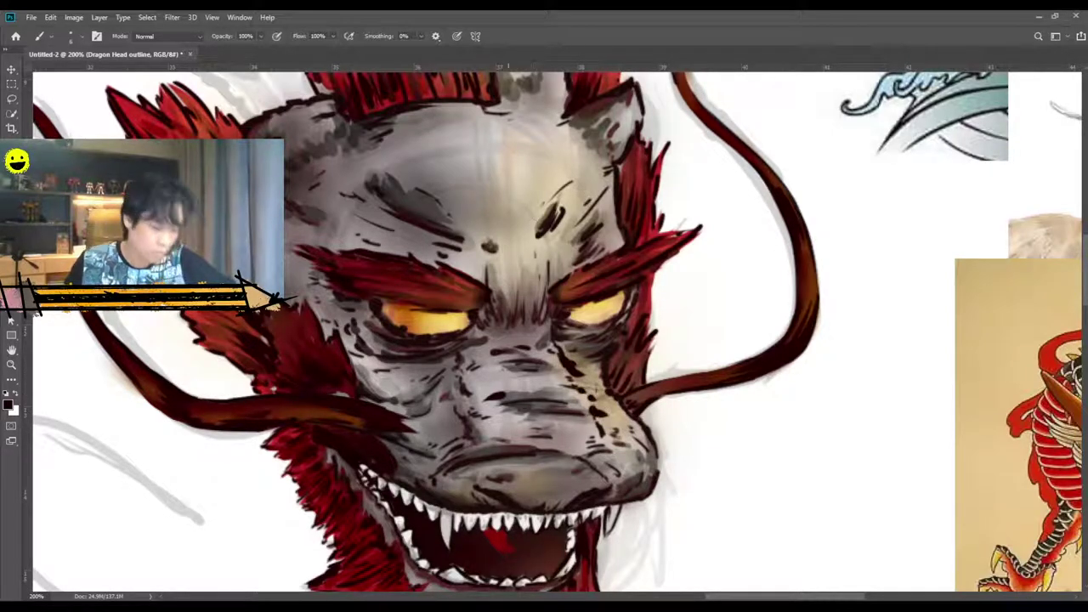
{"action": "left_click_drag", "start_coordinate": [452, 390], "coordinate": [459, 382]}
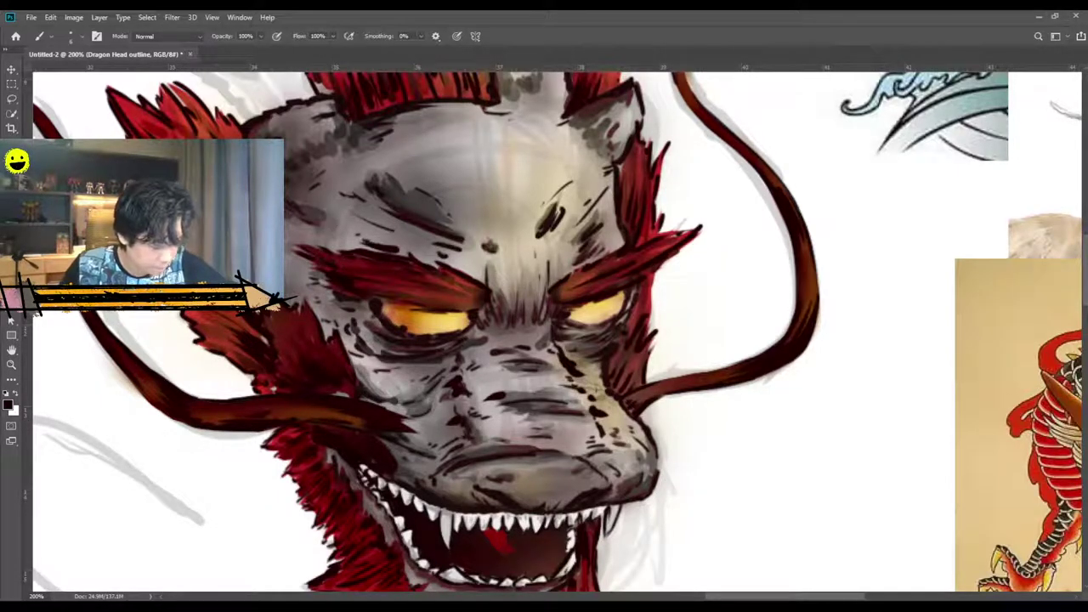
Examine the whole dragon head at several zoom levels against the pencil sketch and reference images.
{"action": "scroll", "coordinate": [340, 131], "scroll_direction": "up", "scroll_amount": 2}
{"action": "key", "text": "ctrl+minus"}
{"action": "key", "text": "ctrl+minus"}
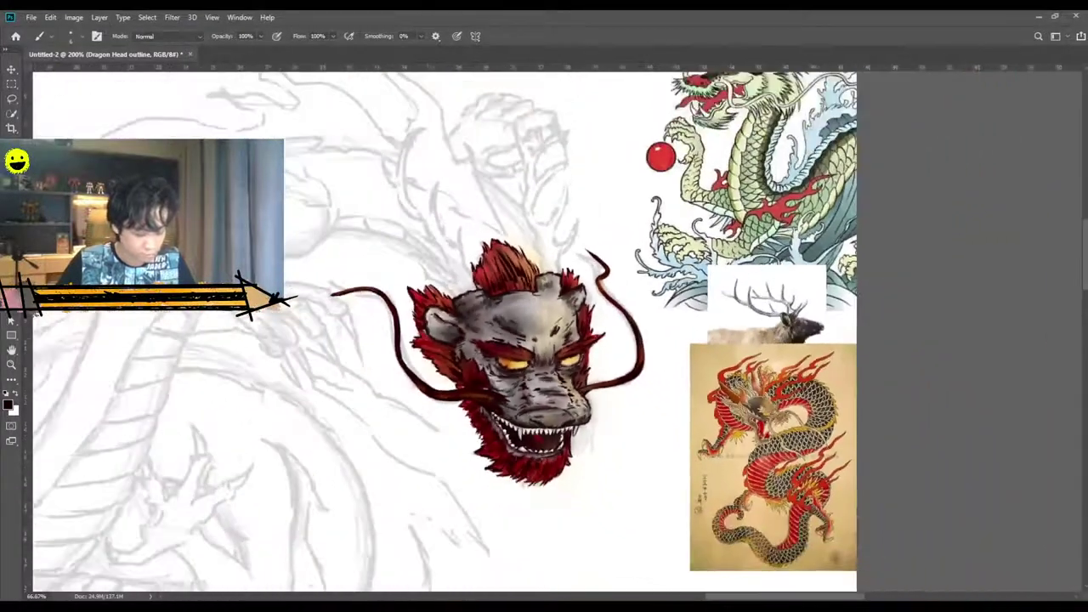
{"action": "key", "text": "ctrl+minus"}
{"action": "key", "text": "ctrl+minus"}
{"action": "key", "text": "ctrl+plus"}
{"action": "scroll", "coordinate": [570, 383], "scroll_direction": "up", "scroll_amount": 2}
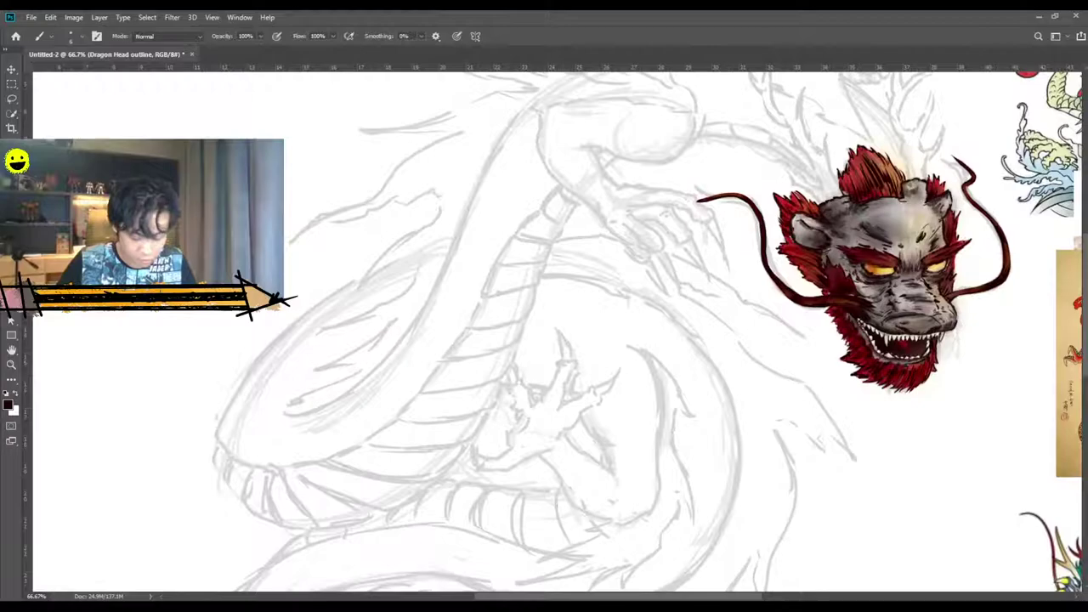
{"action": "left_click_drag", "start_coordinate": [735, 599], "coordinate": [826, 599]}
{"action": "key", "text": "ctrl+plus"}
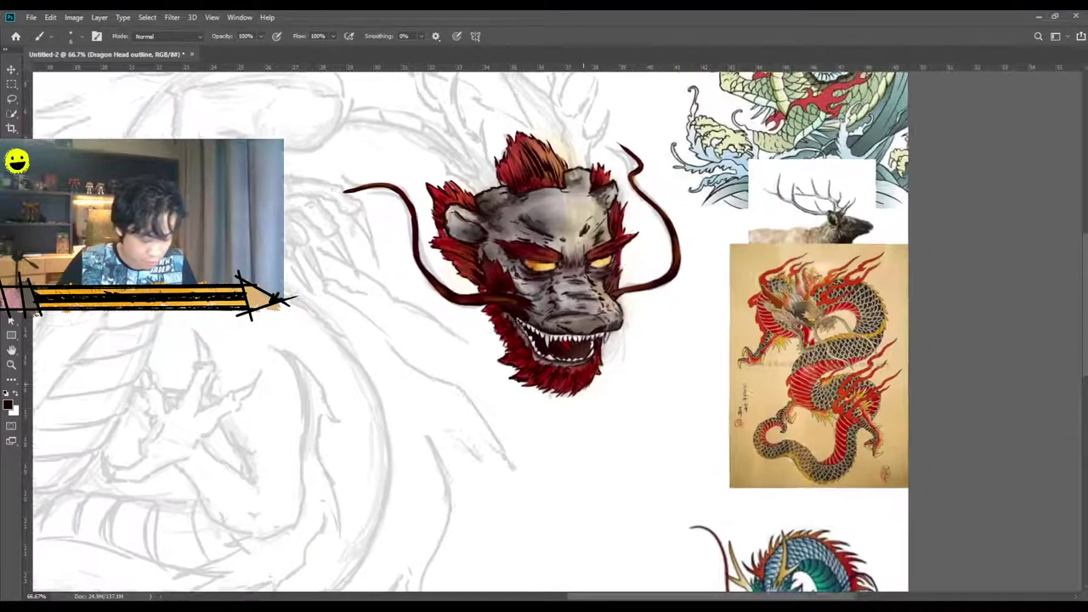
{"action": "scroll", "coordinate": [584, 385], "scroll_direction": "up", "scroll_amount": 2}
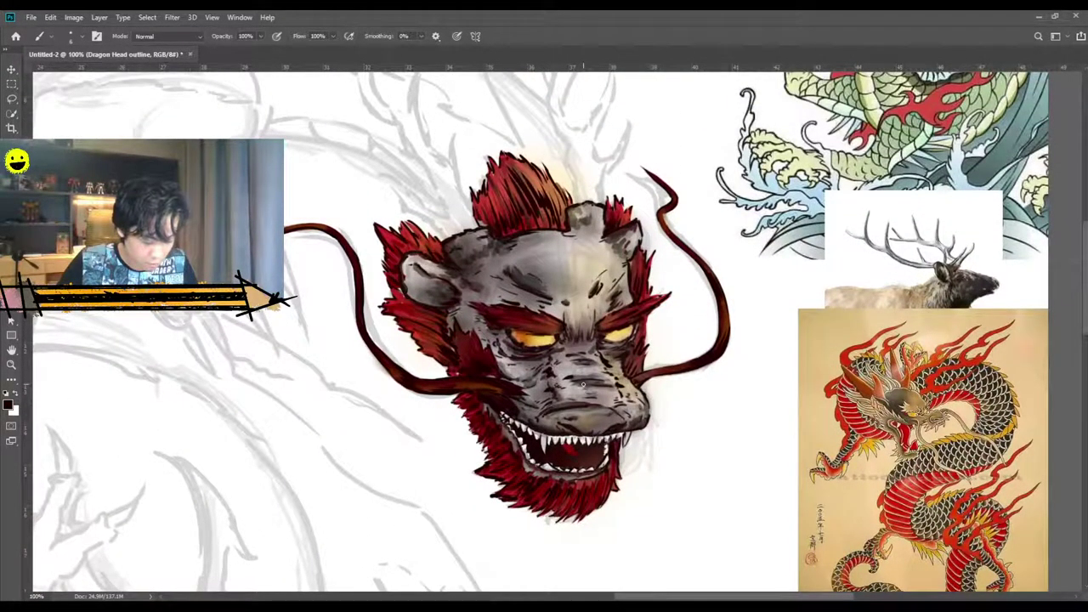
{"action": "scroll", "coordinate": [583, 385], "scroll_direction": "up", "scroll_amount": 2}
{"action": "scroll", "coordinate": [583, 385], "scroll_direction": "down", "scroll_amount": 3}
{"action": "scroll", "coordinate": [583, 385], "scroll_direction": "up", "scroll_amount": 2}
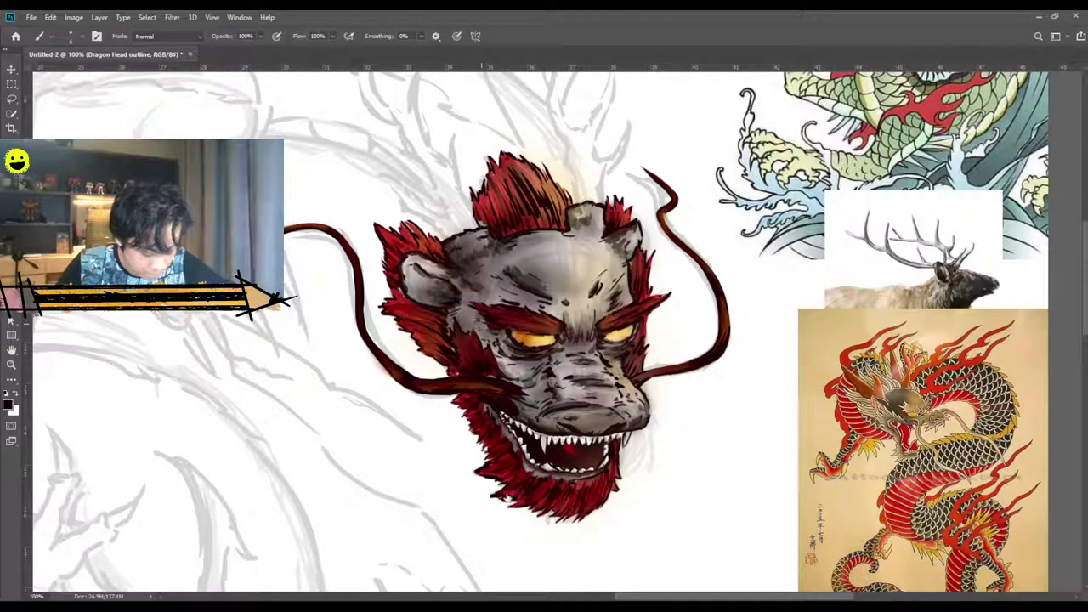
{"action": "scroll", "coordinate": [510, 496], "scroll_direction": "down", "scroll_amount": 1}
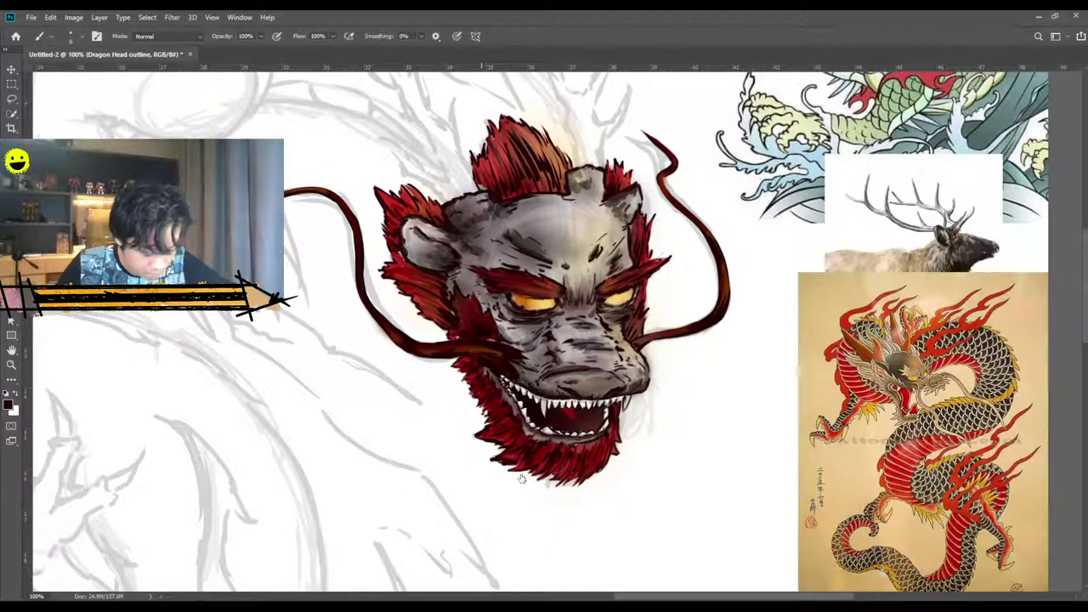
Choose a spatter brush and create a new layer named "Dragon skinsss".
{"action": "key", "text": "comma"}
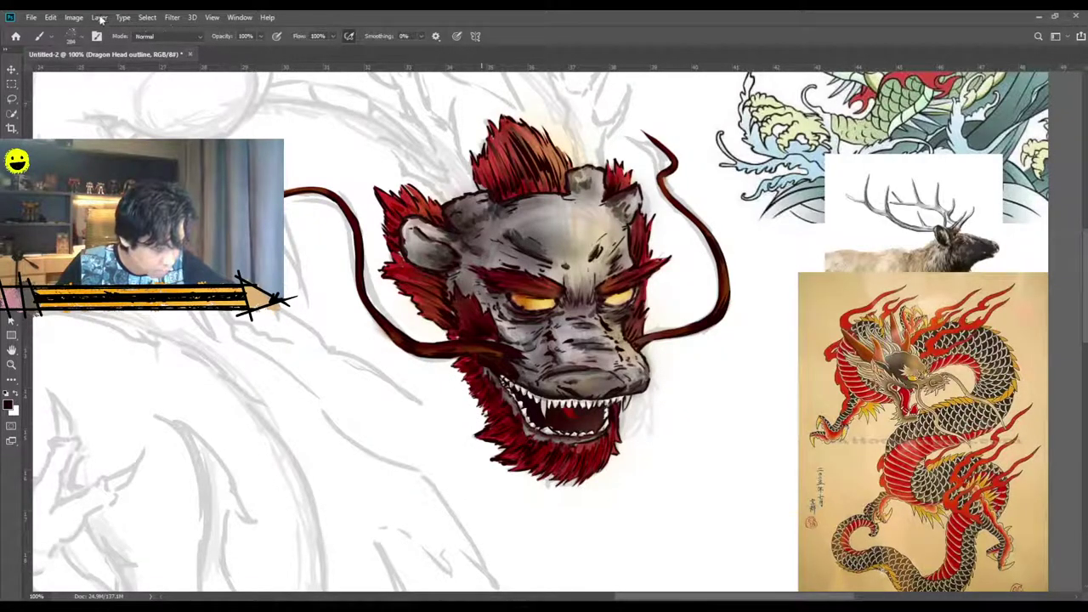
{"action": "left_click", "coordinate": [235, 33]}
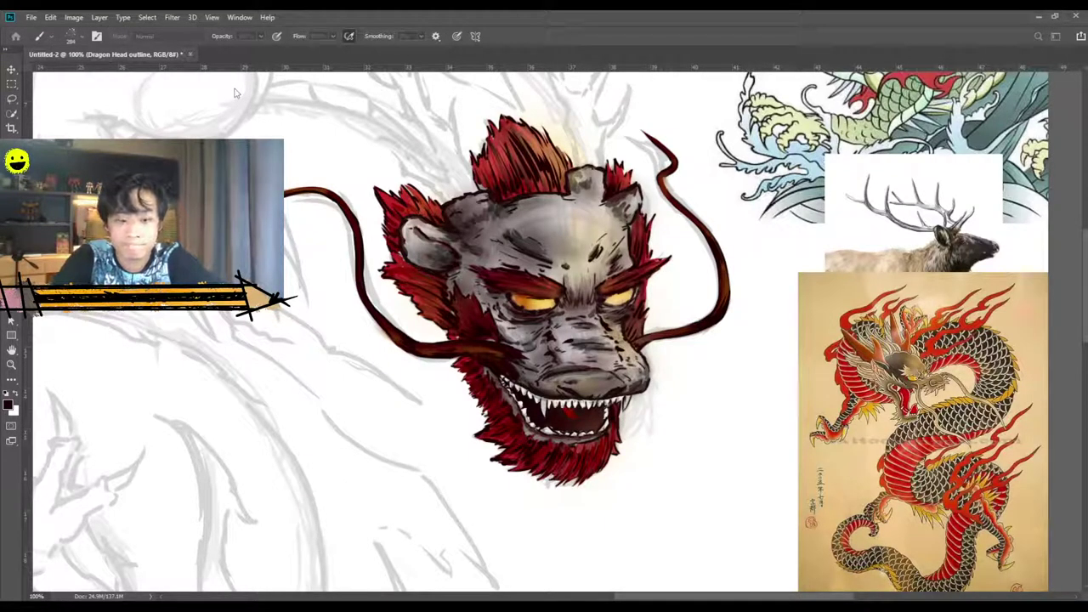
{"action": "key", "text": "Return"}
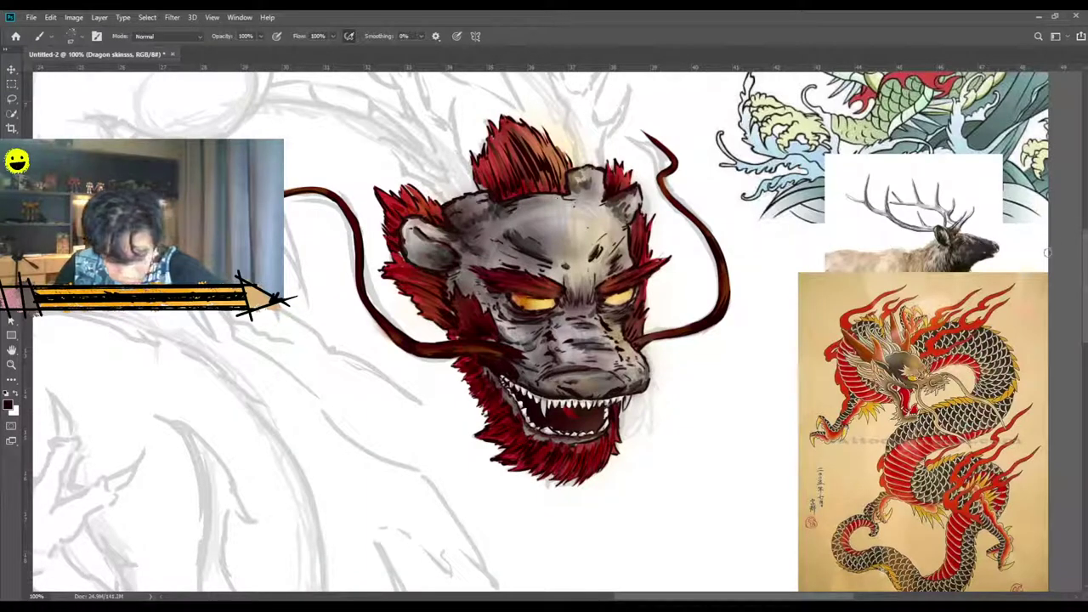
Speckle the grey skin of the forehead, ear area, cheeks and snout with black spatter texture.
{"action": "mouse_move", "coordinate": [534, 241]}
{"action": "left_mouse_down"}
{"action": "mouse_move", "coordinate": [521, 228]}
{"action": "mouse_move", "coordinate": [529, 216]}
{"action": "mouse_move", "coordinate": [583, 217]}
{"action": "left_mouse_up"}
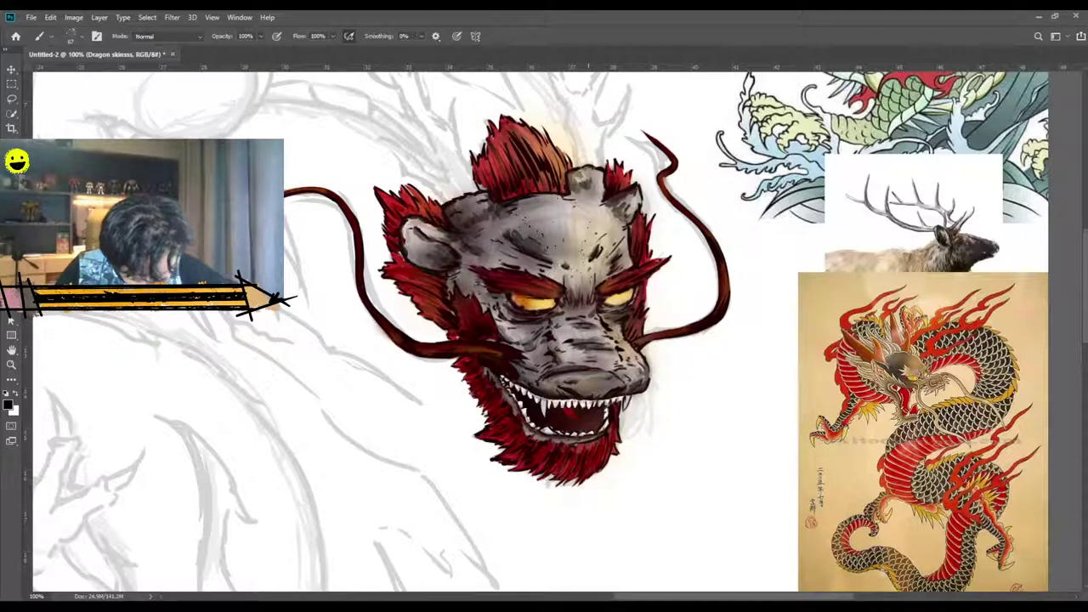
{"action": "left_click", "coordinate": [549, 214]}
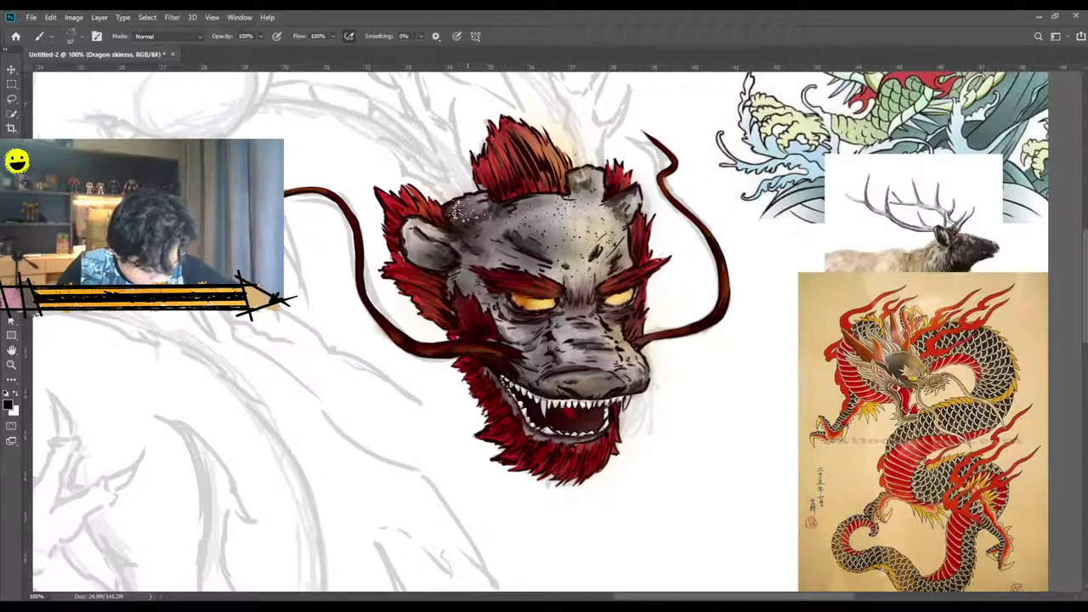
{"action": "left_click", "coordinate": [430, 244]}
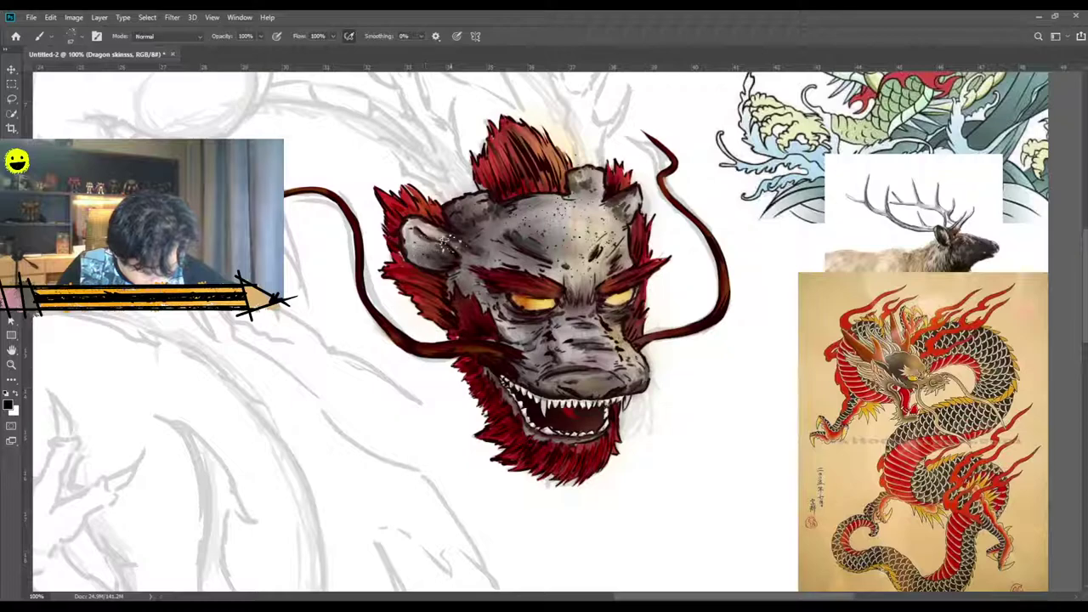
{"action": "left_click_drag", "start_coordinate": [486, 291], "coordinate": [458, 270]}
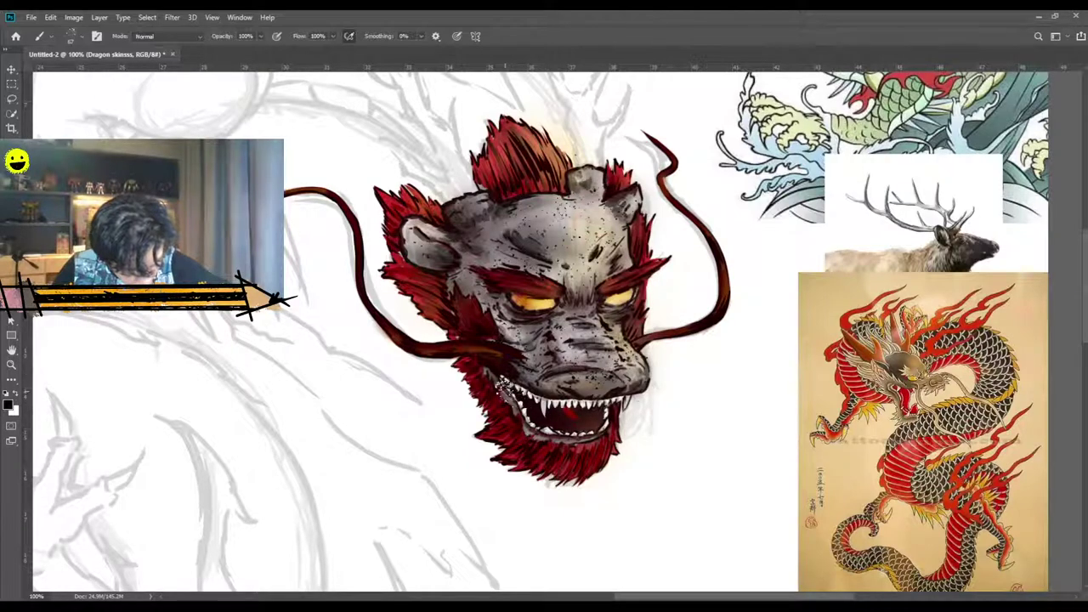
{"action": "left_click", "coordinate": [499, 279]}
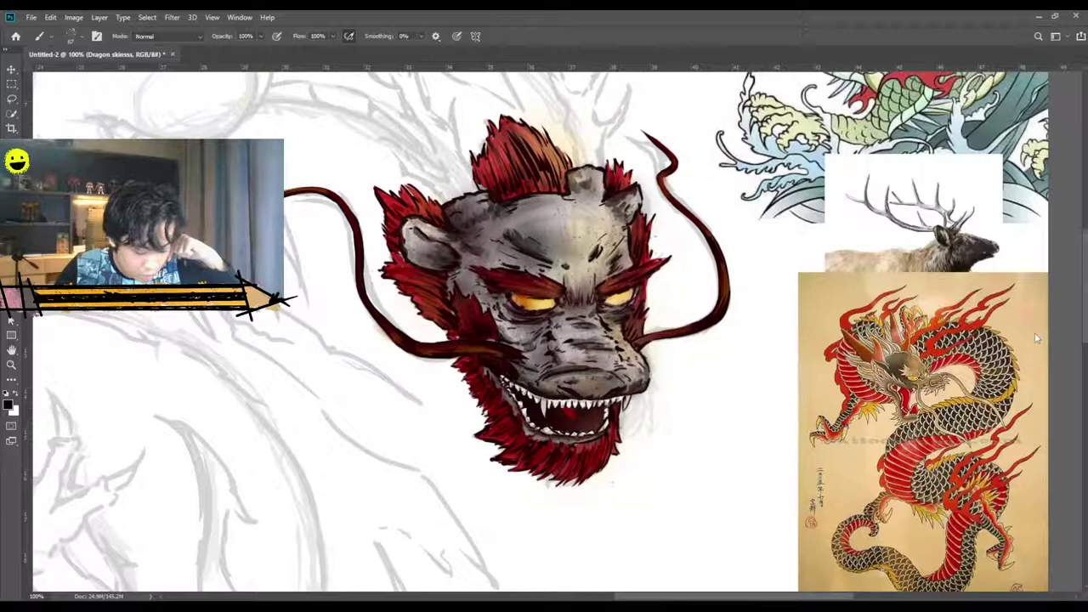
Erase the stray speckles around the dragon head's outline with an enlarged eraser.
{"action": "key", "text": "e"}
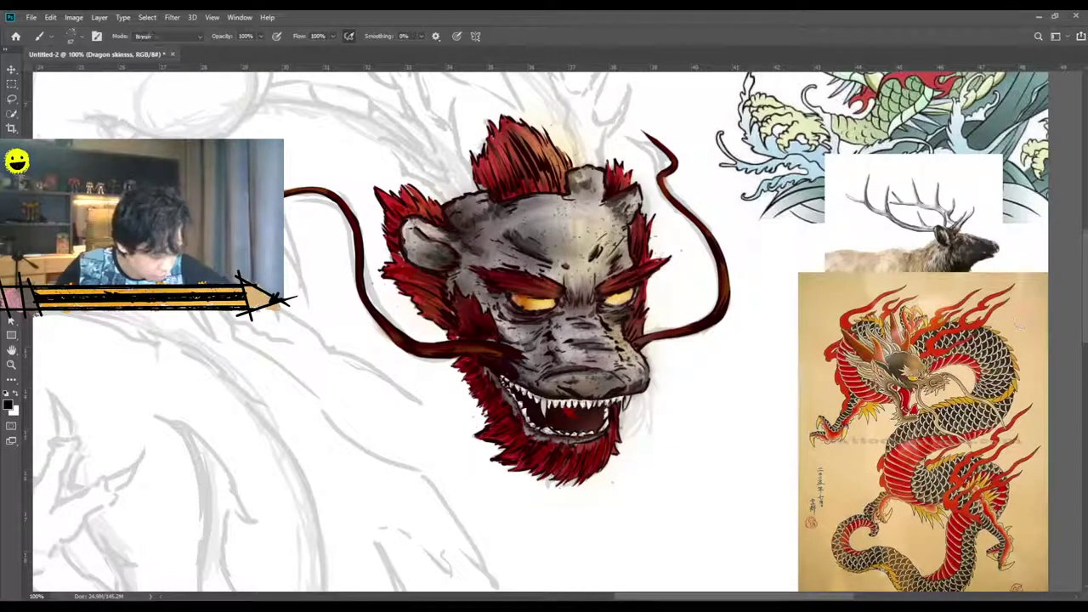
{"action": "key", "text": "]"}
{"action": "key", "text": "]"}
{"action": "key", "text": "]"}
{"action": "key", "text": "]"}
{"action": "mouse_move", "coordinate": [386, 306]}
{"action": "left_mouse_down"}
{"action": "mouse_move", "coordinate": [363, 274]}
{"action": "mouse_move", "coordinate": [361, 237]}
{"action": "left_mouse_up"}
{"action": "mouse_move", "coordinate": [551, 138]}
{"action": "left_mouse_down"}
{"action": "mouse_move", "coordinate": [552, 118]}
{"action": "mouse_move", "coordinate": [574, 134]}
{"action": "left_mouse_up"}
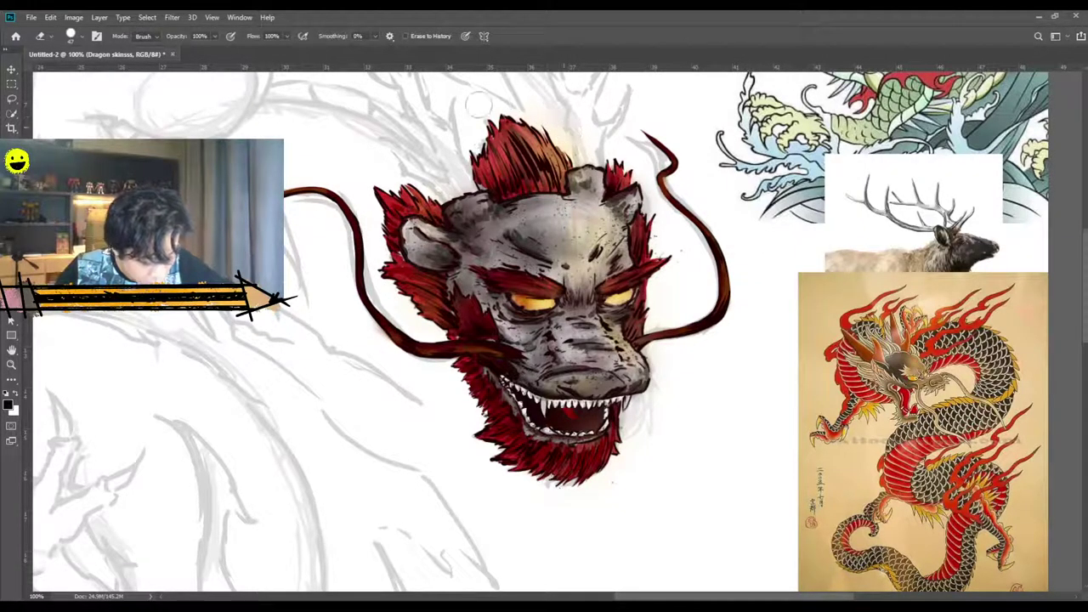
{"action": "left_click_drag", "start_coordinate": [673, 241], "coordinate": [667, 246]}
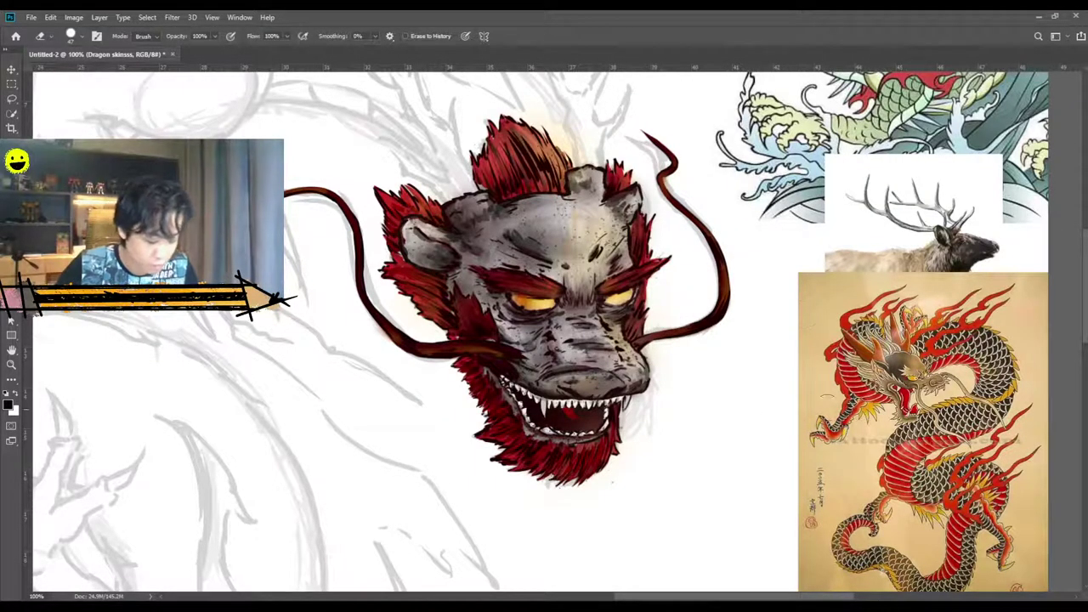
Hide the grey pencil sketch of the dragon's body, keeping the painted head and the reference images visible.
{"action": "key", "text": "ctrl+minus"}
{"action": "key", "text": "ctrl+minus"}
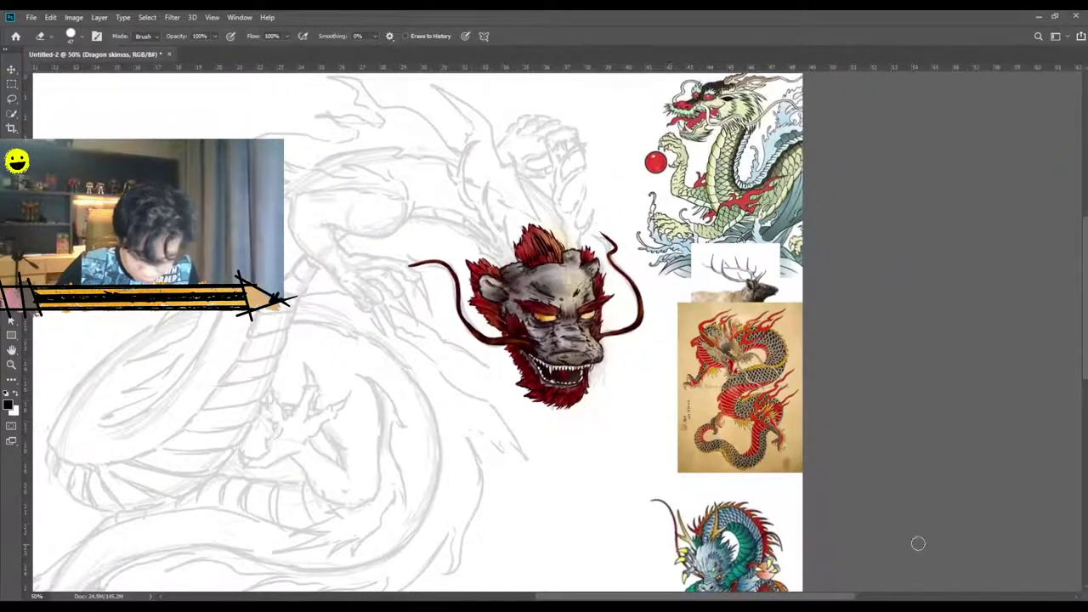
{"action": "left_click", "coordinate": [945, 520]}
{"action": "key", "text": "ctrl+minus"}
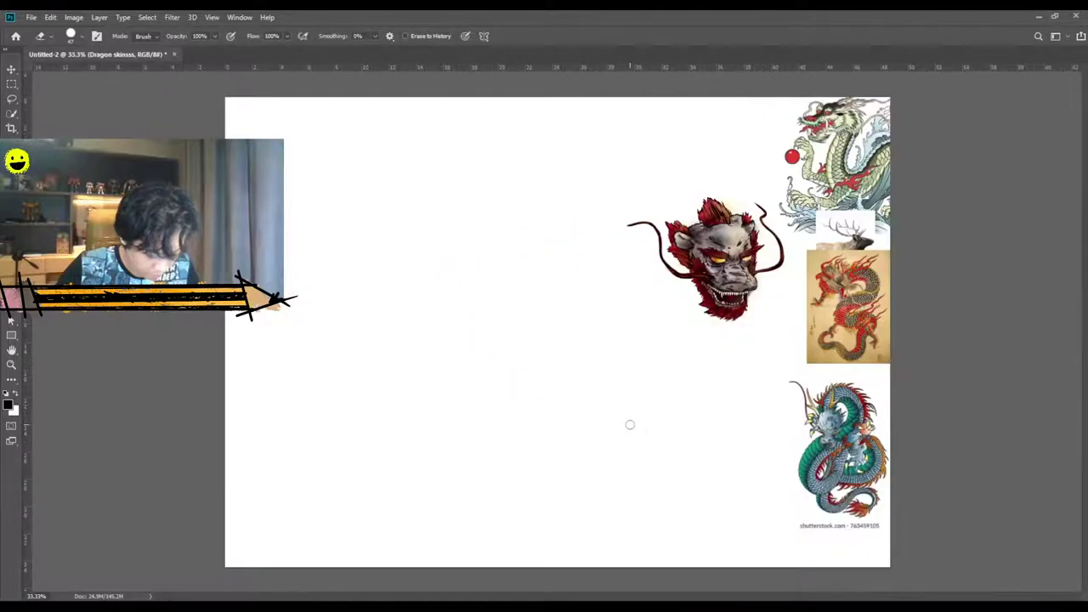
{"action": "key", "text": "ctrl+plus"}
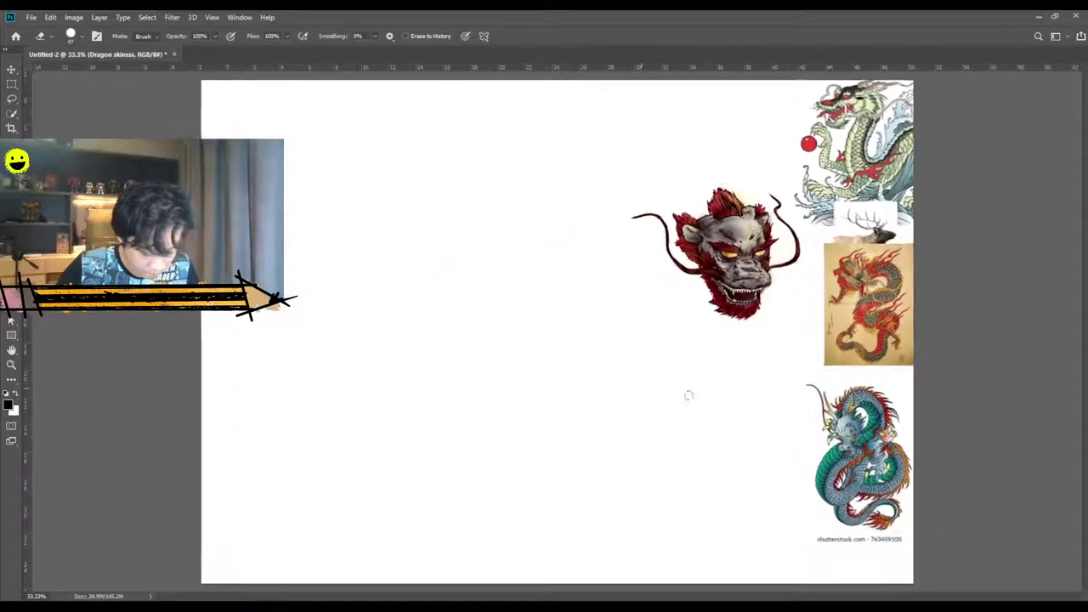
{"action": "scroll", "coordinate": [805, 434], "scroll_direction": "up", "scroll_amount": 1}
{"action": "left_click_drag", "start_coordinate": [738, 597], "coordinate": [795, 598]}
{"action": "key", "text": "ctrl+plus"}
Set the foreground colour to pale yellow and make the "lighting" layer active for painting with the Brush tool.
{"action": "left_click", "coordinate": [1004, 426]}
{"action": "left_click", "coordinate": [984, 103]}
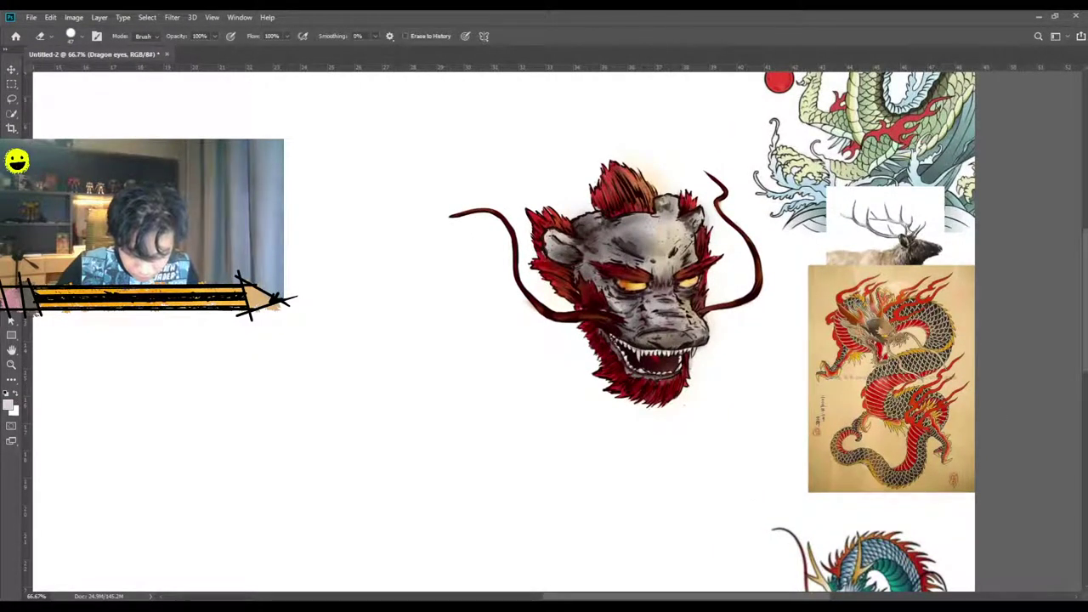
{"action": "left_click", "coordinate": [1020, 138]}
{"action": "left_click", "coordinate": [993, 72]}
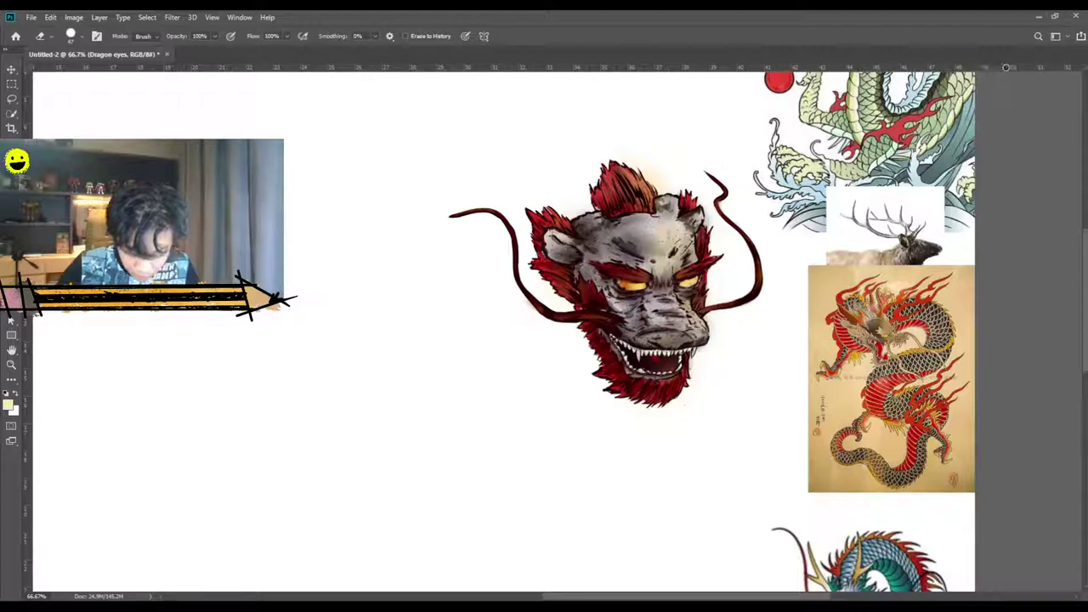
{"action": "key", "text": "b"}
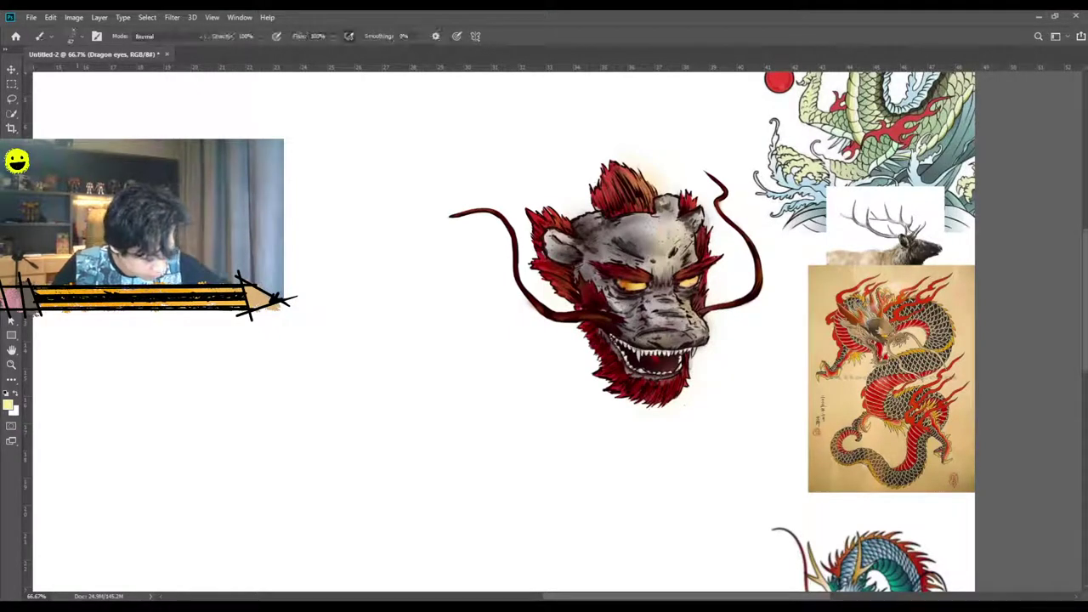
{"action": "key", "text": "alt+bracketright"}
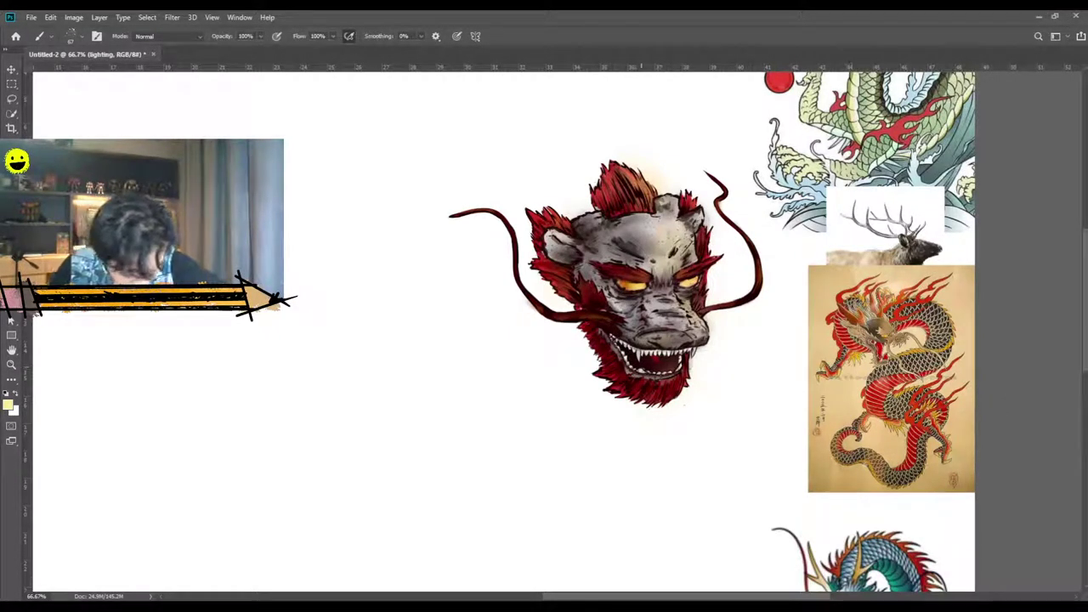
Switch from the spatter brush to a round brush and reduce it to a small size.
{"action": "left_click", "coordinate": [678, 422]}
{"action": "key", "text": "bracketleft"}
{"action": "key", "text": "bracketleft"}
{"action": "key", "text": "bracketleft"}
{"action": "key", "text": "bracketleft"}
{"action": "key", "text": "bracketleft"}
{"action": "key", "text": "bracketleft"}
{"action": "key", "text": "bracketleft"}
{"action": "key", "text": "bracketleft"}
{"action": "key", "text": "bracketleft"}
{"action": "key", "text": "bracketleft"}
{"action": "key", "text": "bracketleft"}
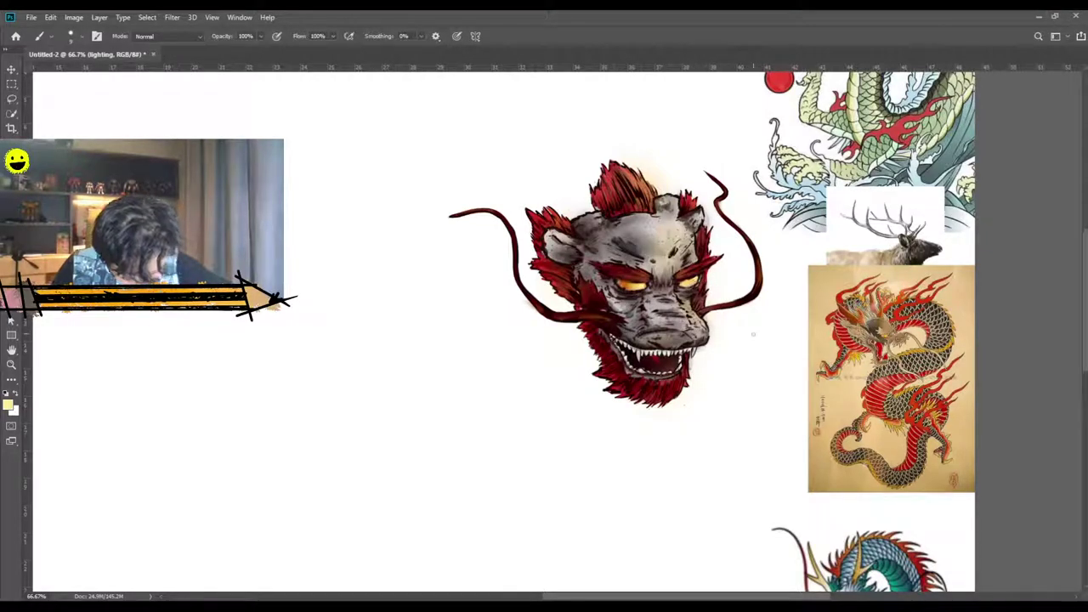
Brighten both yellow eyes with pale yellow and off-white highlights.
{"action": "key", "text": "ctrl+plus"}
{"action": "key", "text": "ctrl+plus"}
{"action": "scroll", "coordinate": [791, 425], "scroll_direction": "up", "scroll_amount": 2}
{"action": "left_click", "coordinate": [806, 284], "text": "alt"}
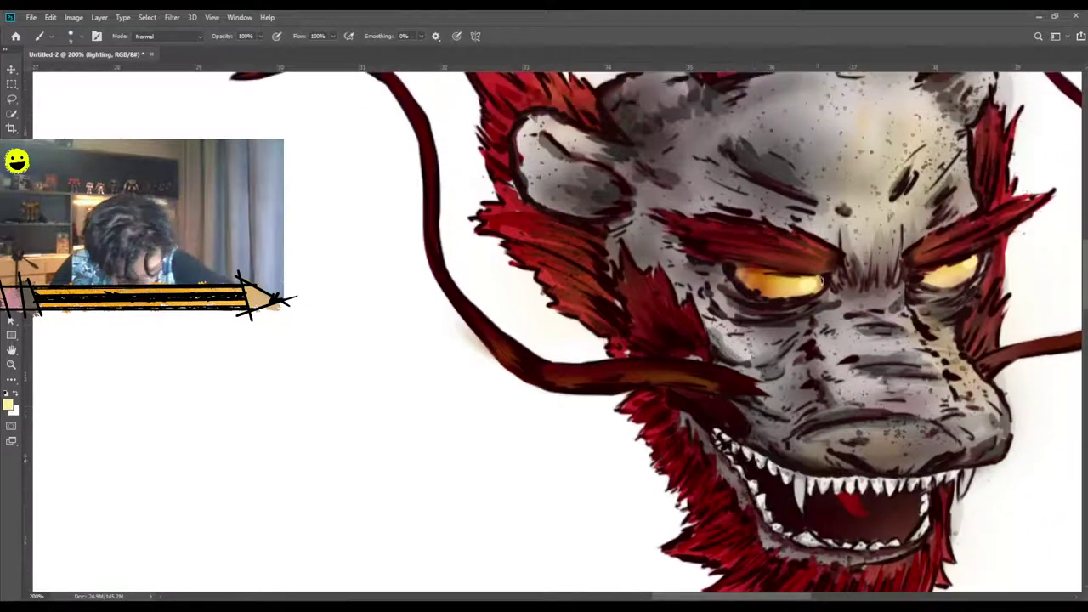
{"action": "left_click_drag", "start_coordinate": [778, 599], "coordinate": [825, 599]}
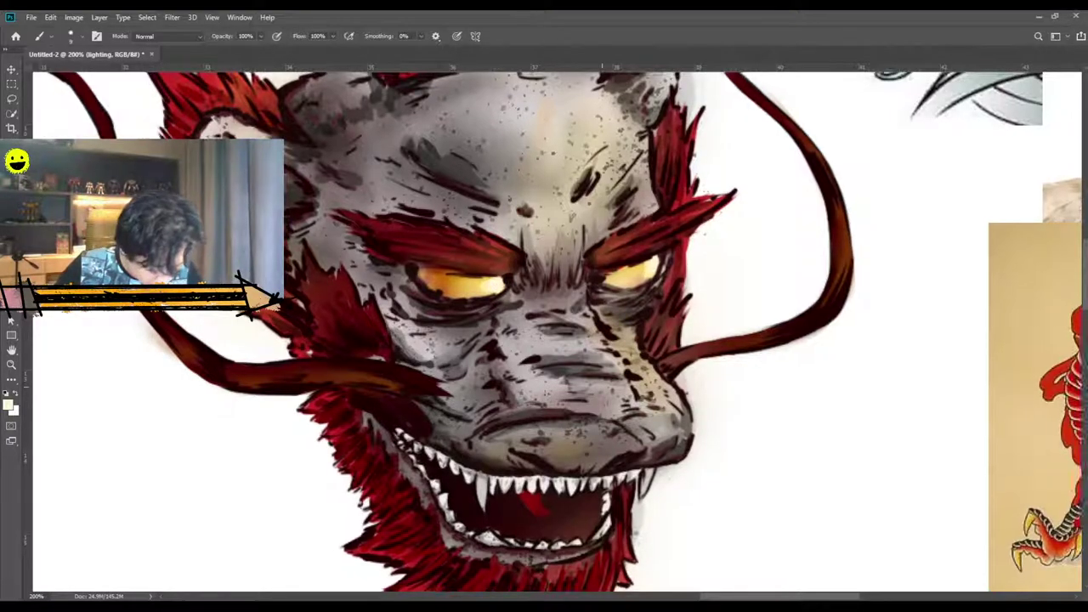
{"action": "key", "text": "ctrl+minus"}
{"action": "key", "text": "ctrl+minus"}
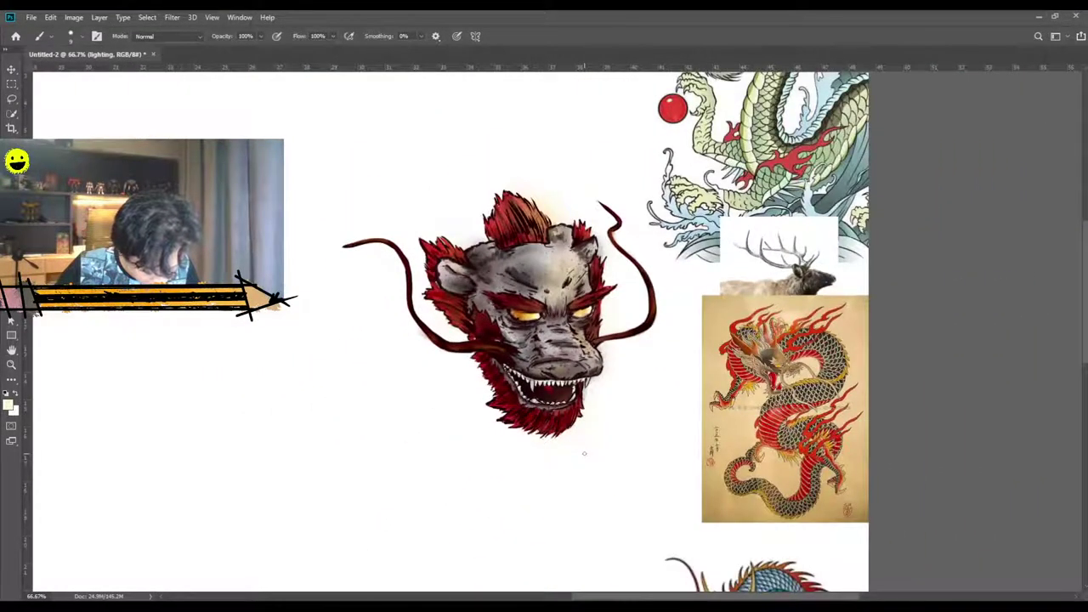
Set the brush opacity to 23% and paint soft off-white highlights on the forehead, horns and facial skin.
{"action": "key", "text": "ctrl+plus"}
{"action": "key", "text": "ctrl+plus"}
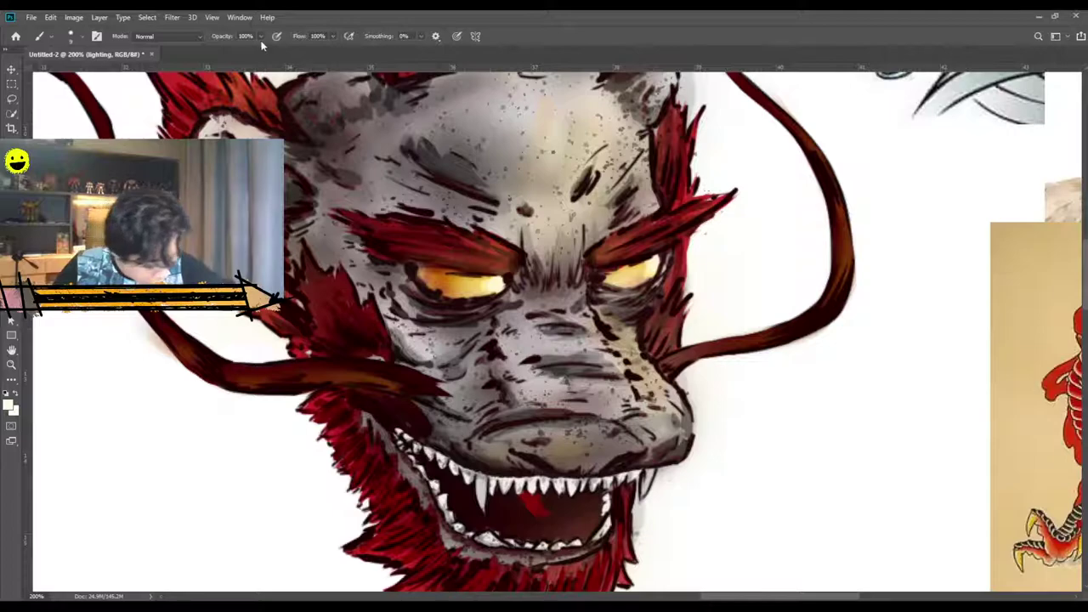
{"action": "key", "text": "2"}
{"action": "key", "text": "3"}
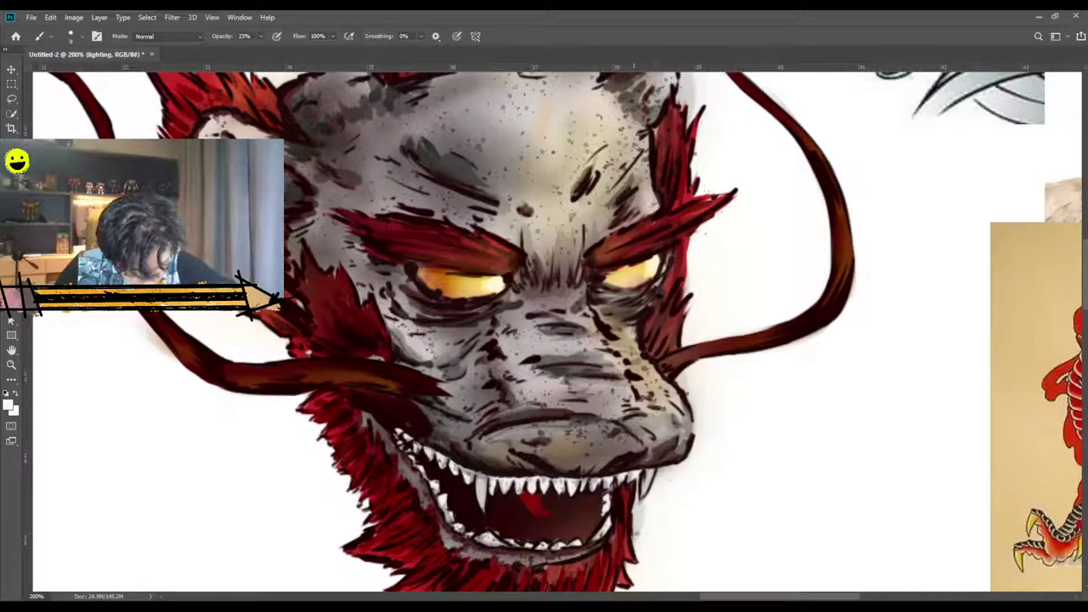
{"action": "scroll", "coordinate": [665, 149], "scroll_direction": "up", "scroll_amount": 2}
{"action": "scroll", "coordinate": [664, 149], "scroll_direction": "up", "scroll_amount": 2}
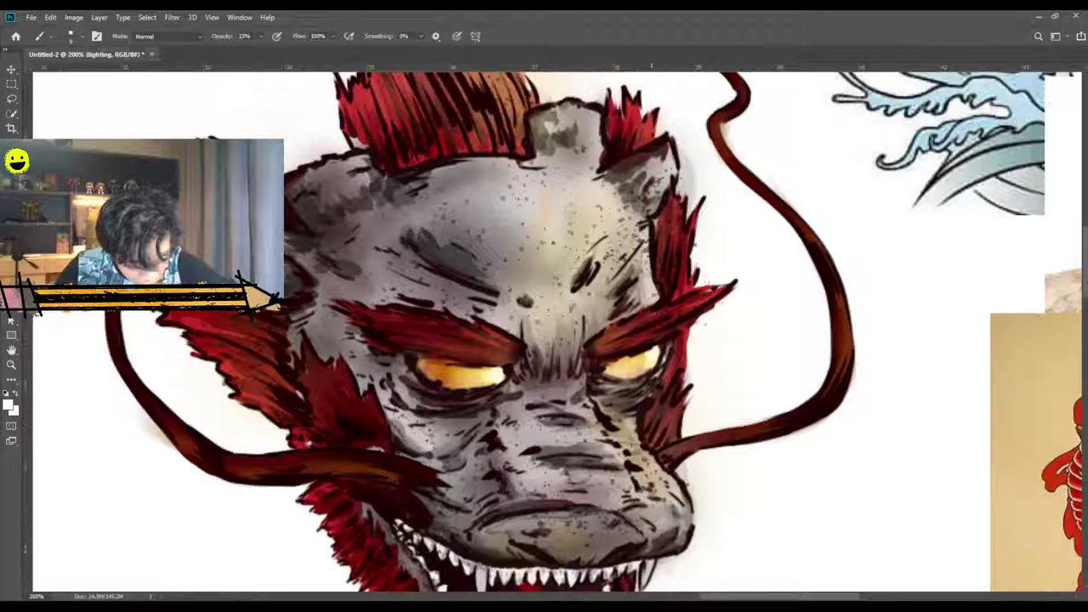
{"action": "mouse_move", "coordinate": [422, 193]}
{"action": "left_mouse_down"}
{"action": "mouse_move", "coordinate": [497, 174]}
{"action": "mouse_move", "coordinate": [479, 183]}
{"action": "left_mouse_up"}
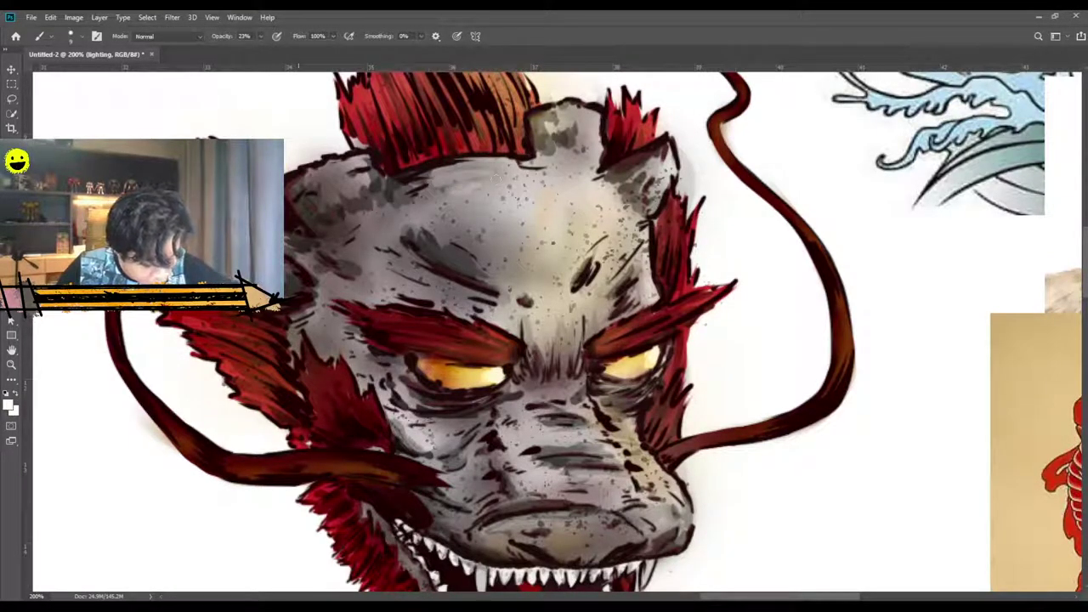
{"action": "left_click_drag", "start_coordinate": [594, 136], "coordinate": [593, 174]}
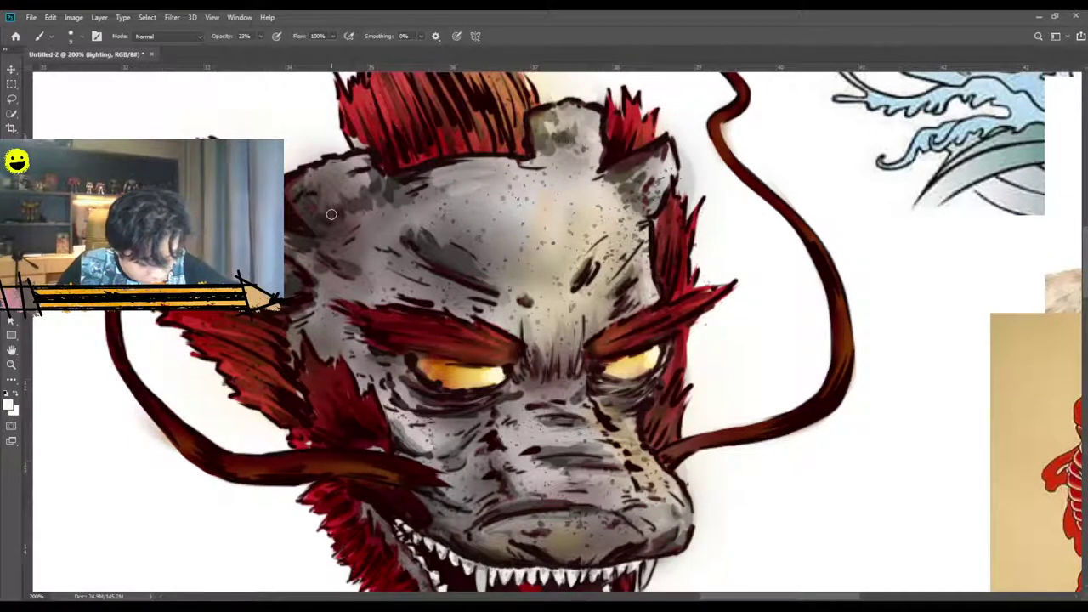
{"action": "left_click_drag", "start_coordinate": [356, 189], "coordinate": [347, 167]}
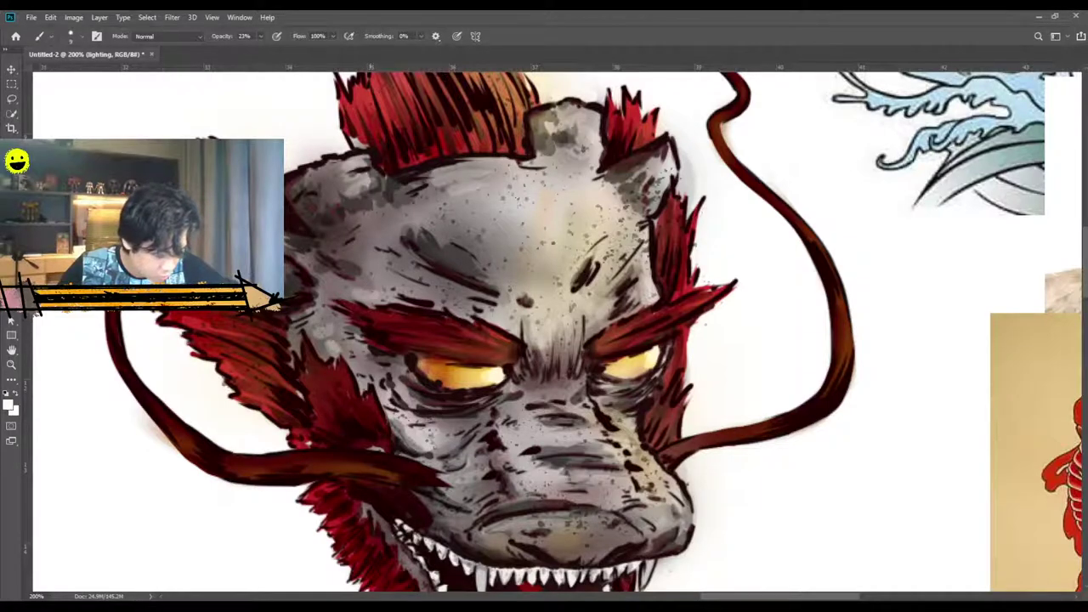
{"action": "key", "text": "ctrl+minus"}
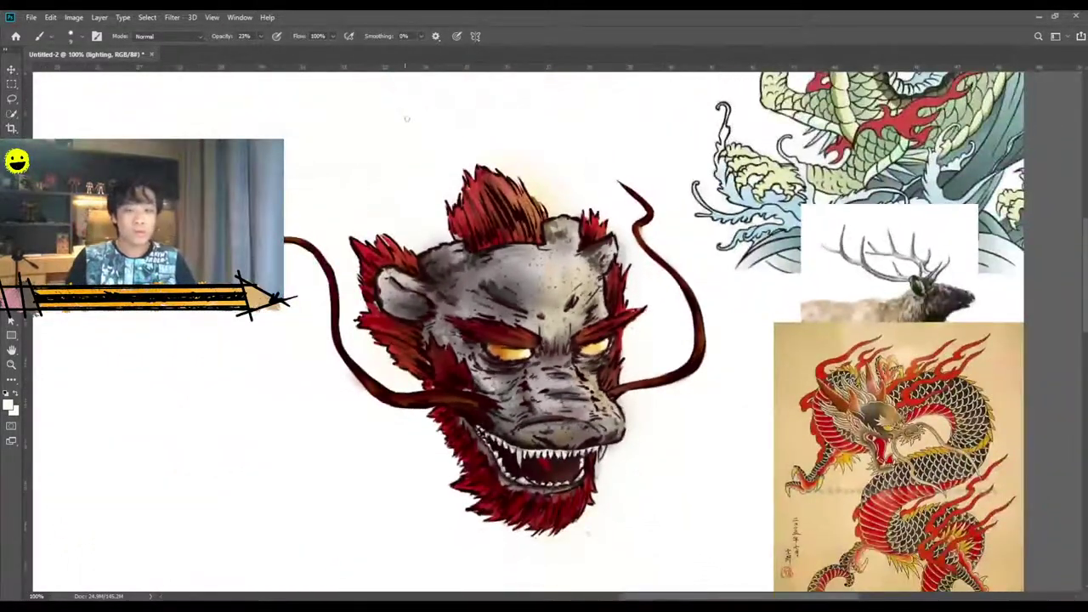
Show the sketch of the dragon's body around the painted head.
{"action": "scroll", "coordinate": [428, 161], "scroll_direction": "down", "scroll_amount": 2}
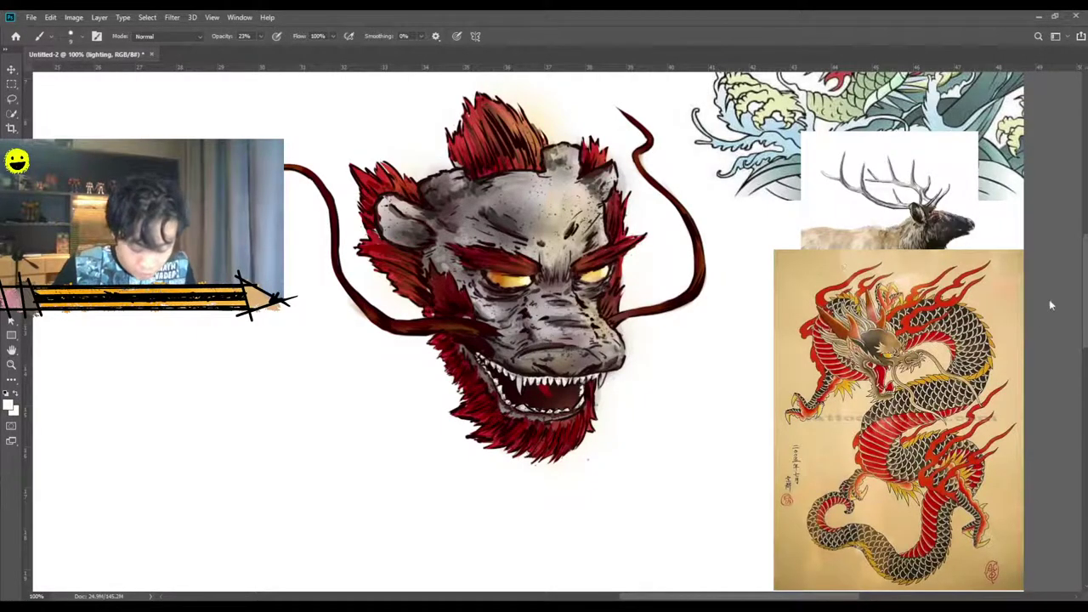
{"action": "left_click", "coordinate": [933, 519]}
{"action": "scroll", "coordinate": [623, 412], "scroll_direction": "up", "scroll_amount": 1}
{"action": "key", "text": "ctrl+plus"}
{"action": "key", "text": "ctrl+minus"}
{"action": "key", "text": "ctrl+minus"}
{"action": "key", "text": "ctrl+minus"}
{"action": "key", "text": "ctrl+minus"}
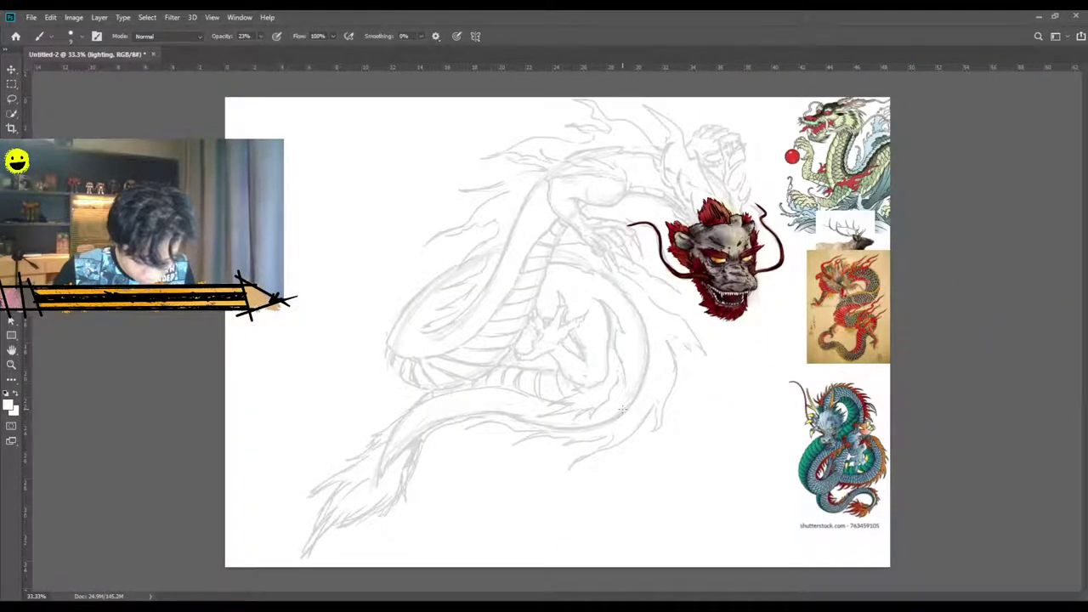
{"action": "key", "text": "ctrl+plus"}
{"action": "key", "text": "ctrl+plus"}
{"action": "key", "text": "ctrl+plus"}
{"action": "scroll", "coordinate": [666, 422], "scroll_direction": "right", "scroll_amount": 10}
{"action": "scroll", "coordinate": [666, 422], "scroll_direction": "up", "scroll_amount": 3}
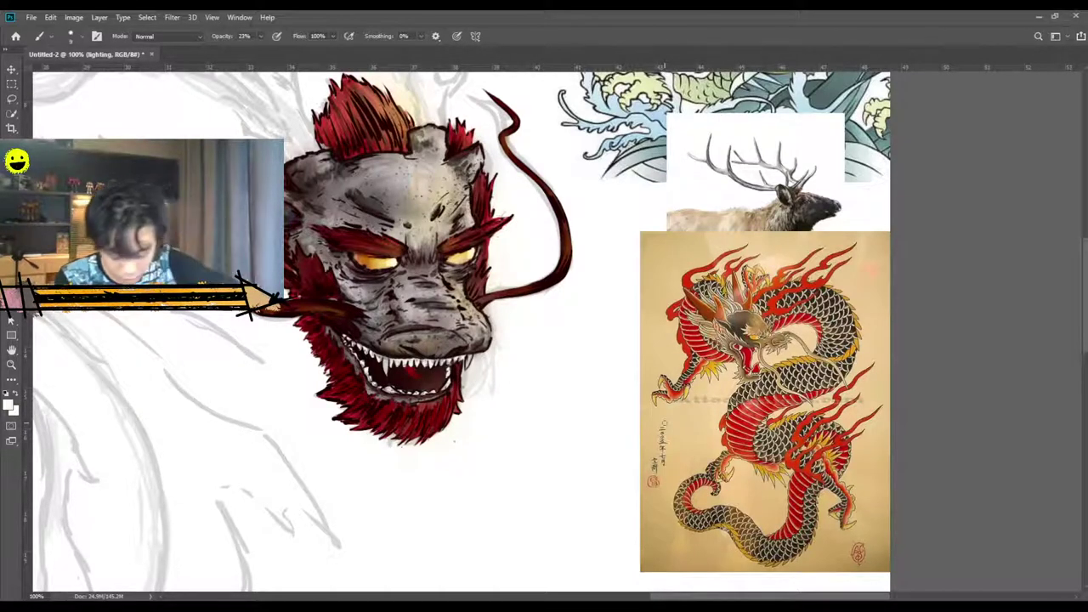
Check which facial parts belong to the "Dragon eyes" and "Dragon mouth" layers by toggling layer visibility.
{"action": "left_click", "coordinate": [986, 426]}
{"action": "left_click", "coordinate": [935, 424]}
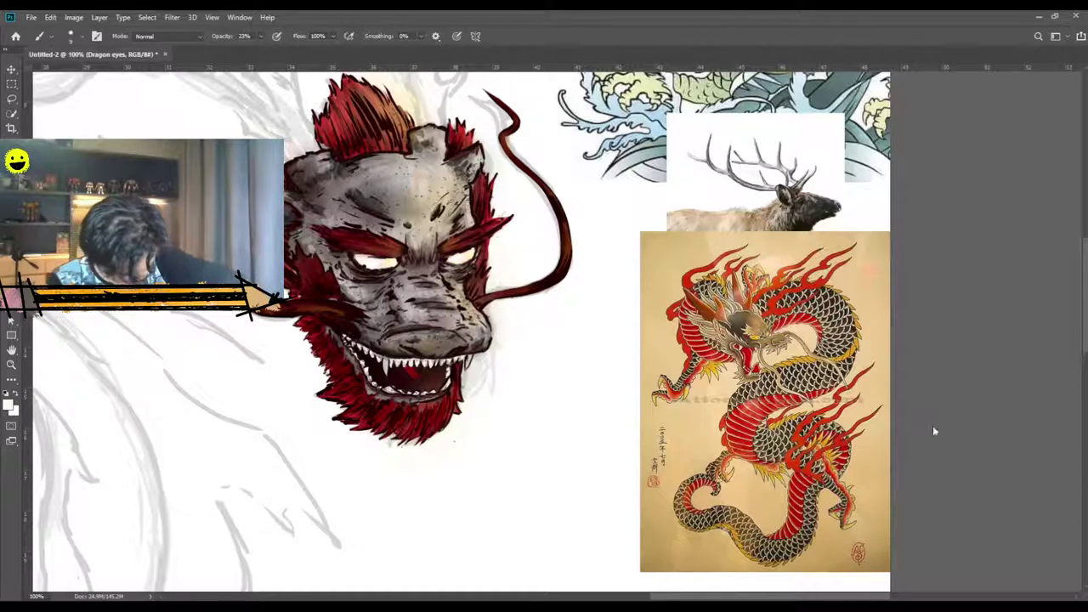
{"action": "key", "text": "ctrl+z"}
{"action": "left_click", "coordinate": [946, 481]}
{"action": "left_click", "coordinate": [945, 482]}
{"action": "left_click", "coordinate": [998, 471]}
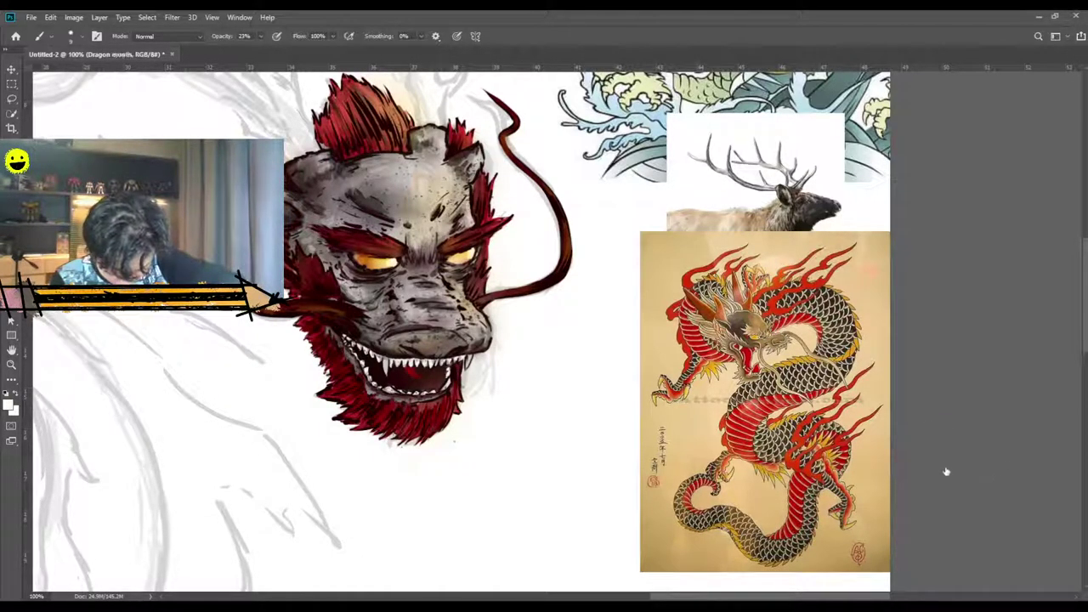
On the "Dragon Face 2" layer, darken the red eyebrows with sampled dark red at 100% brush opacity.
{"action": "key", "text": "shift+alt+BackSpace"}
{"action": "left_click", "coordinate": [1006, 485]}
{"action": "left_click", "coordinate": [1073, 123]}
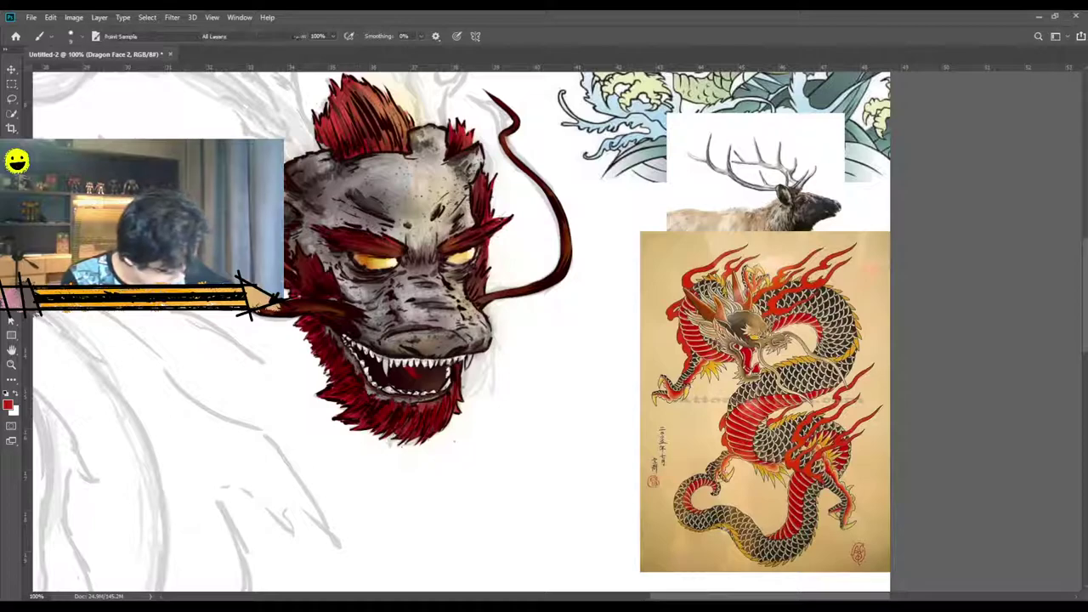
{"action": "left_click", "coordinate": [450, 244], "text": "alt"}
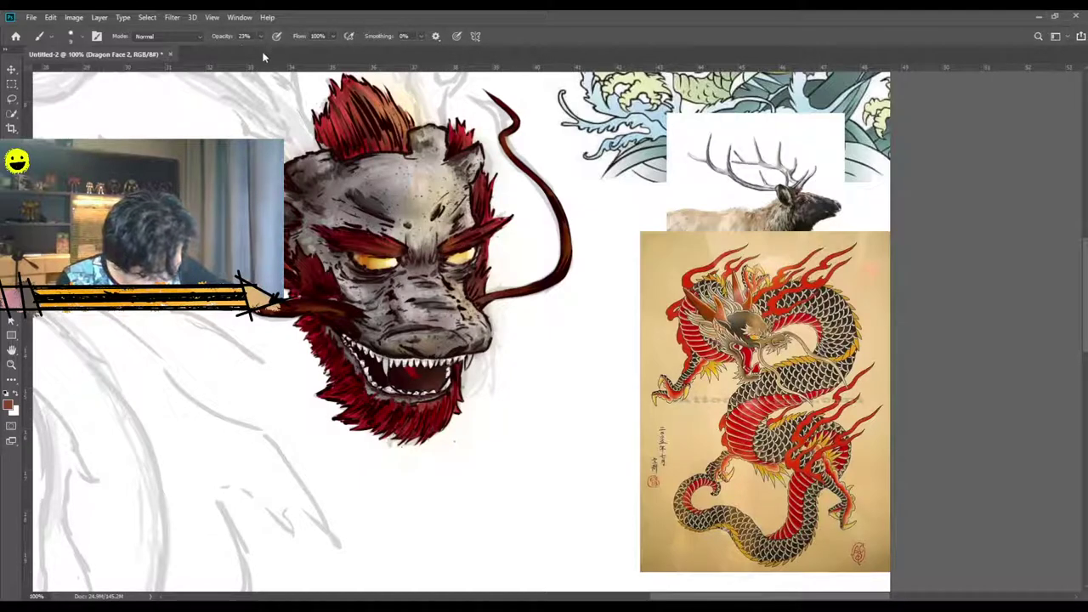
{"action": "key", "text": "0"}
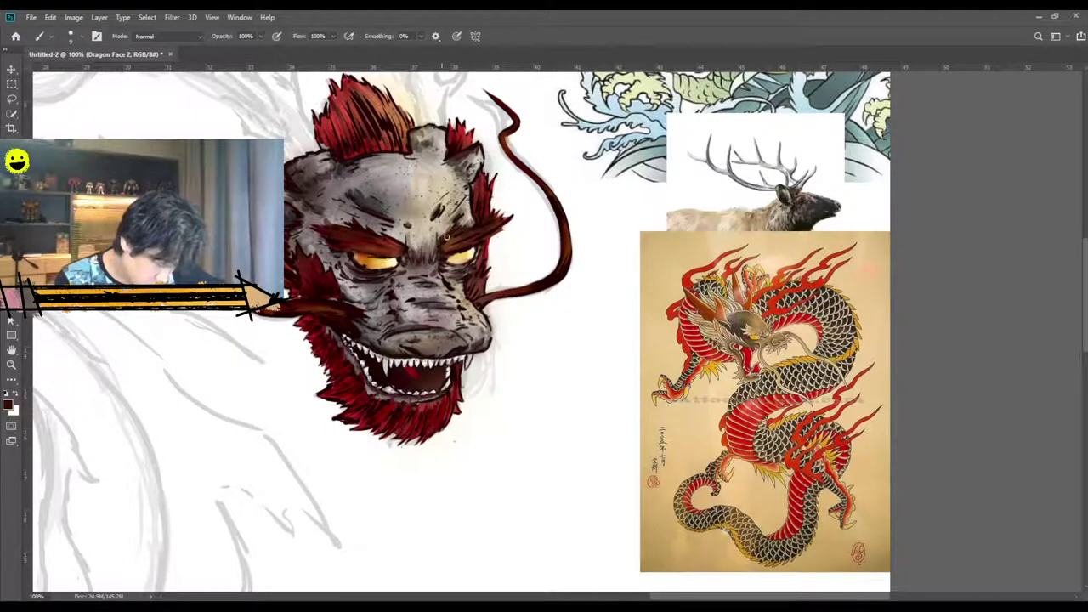
Examine the painted head against the whole body sketch and the reference pictures.
{"action": "key", "text": "ctrl+minus"}
{"action": "key", "text": "ctrl+minus"}
{"action": "key", "text": "ctrl+minus"}
{"action": "key", "text": "ctrl+minus"}
{"action": "key", "text": "ctrl+minus"}
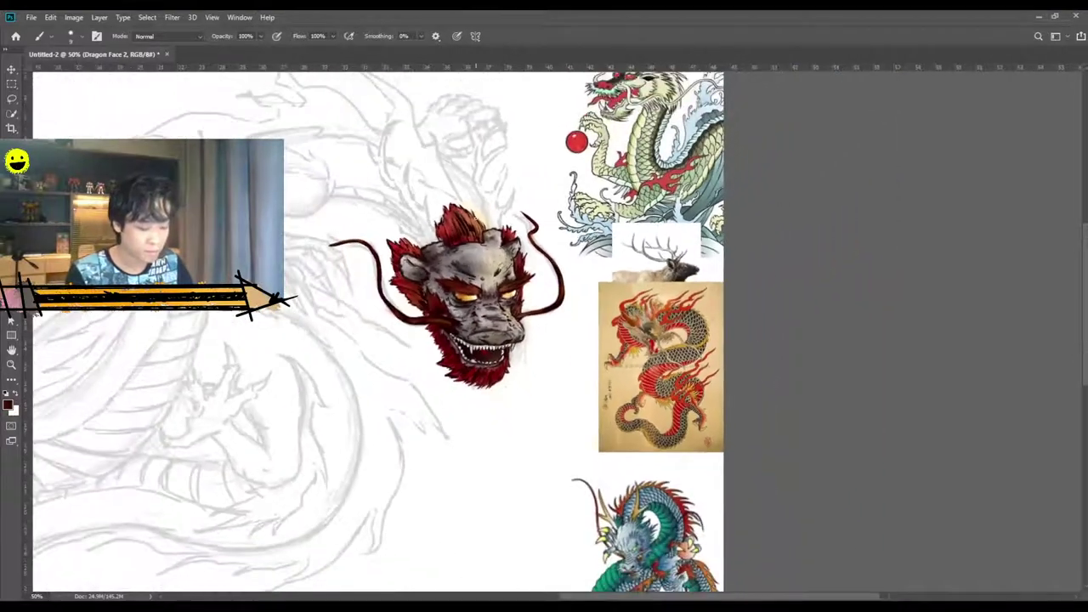
{"action": "key", "text": "ctrl+plus"}
{"action": "key", "text": "ctrl+plus"}
{"action": "key", "text": "ctrl+plus"}
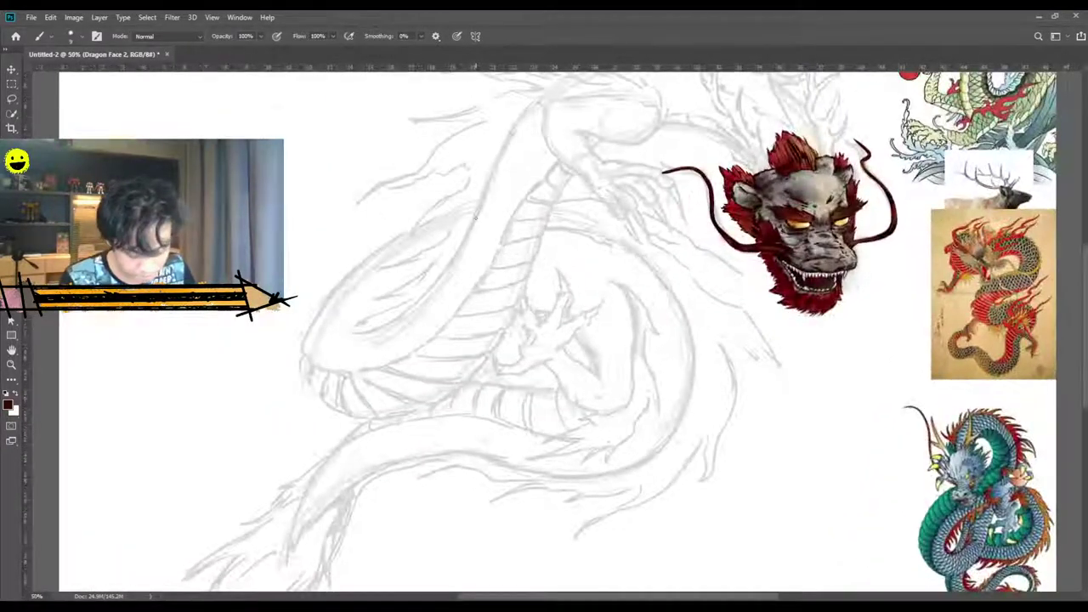
{"action": "scroll", "coordinate": [558, 332], "scroll_direction": "up", "scroll_amount": 2}
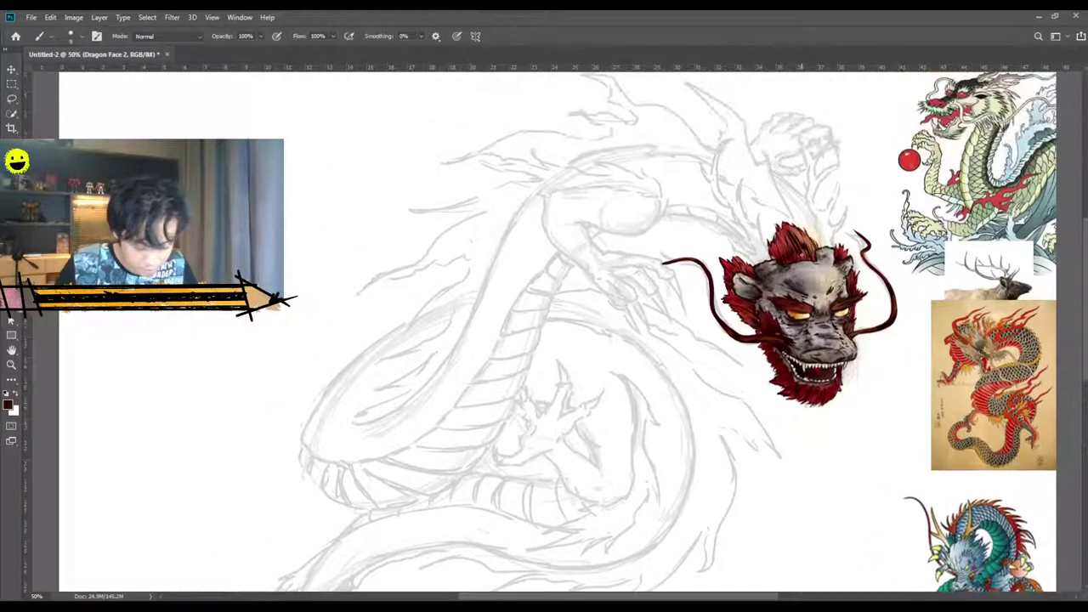
{"action": "key", "text": "ctrl+minus"}
{"action": "key", "text": "ctrl+minus"}
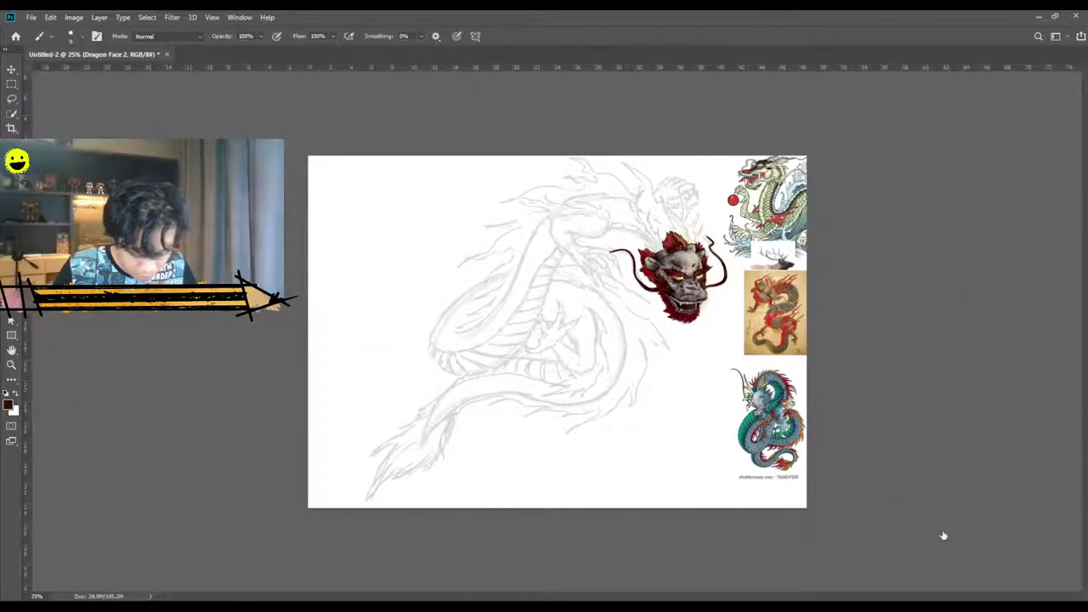
Hide the body sketch and the reference pictures, leaving only the painted head on white, with the "Reference" layer active.
{"action": "left_click", "coordinate": [944, 536]}
{"action": "key", "text": "ctrl+plus"}
{"action": "left_click", "coordinate": [946, 538]}
{"action": "left_click", "coordinate": [947, 538]}
{"action": "left_click", "coordinate": [945, 519]}
{"action": "left_click", "coordinate": [955, 537]}
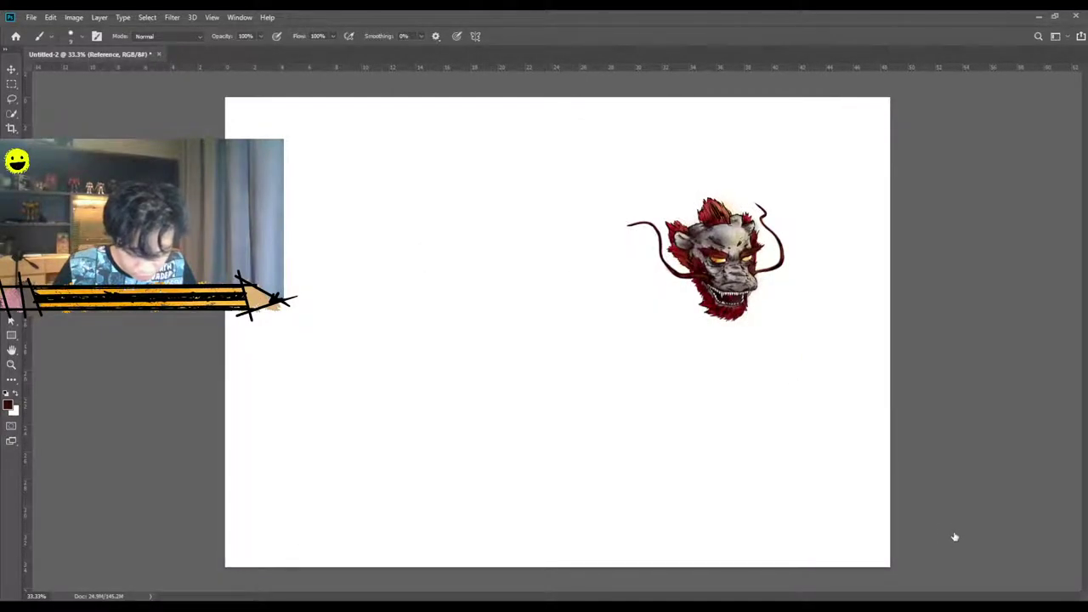
Preview the dragon head against the painted landscape background, and hide the landscape again.
{"action": "left_click", "coordinate": [944, 584]}
{"action": "left_click", "coordinate": [944, 584]}
{"action": "left_click", "coordinate": [944, 585]}
{"action": "left_click", "coordinate": [943, 584]}
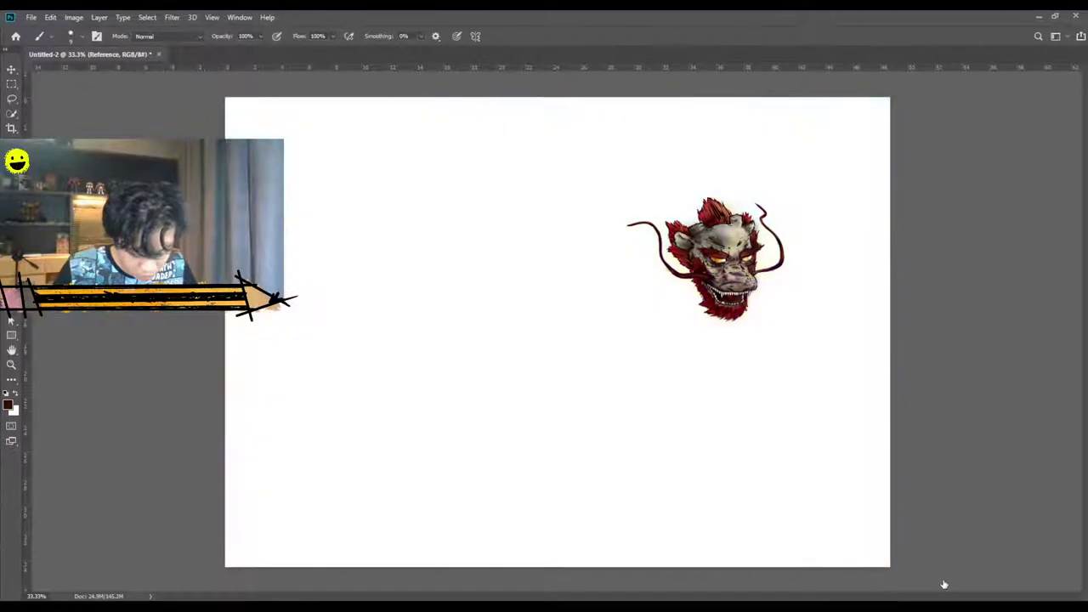
{"action": "left_click", "coordinate": [944, 584]}
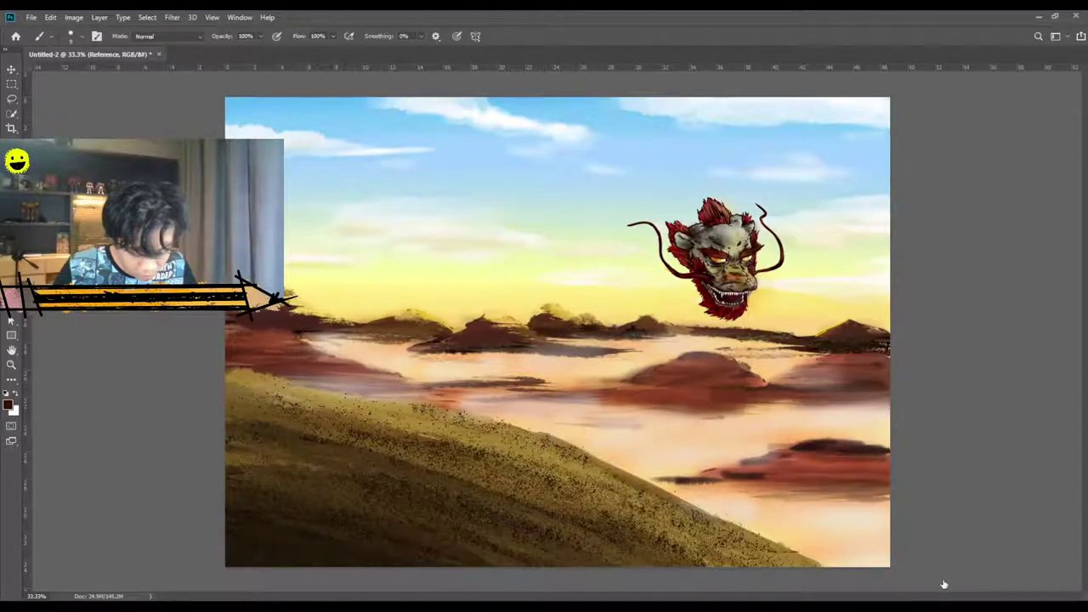
{"action": "key", "text": "ctrl+z"}
Show the dragon body sketch and the reference pictures again.
{"action": "key", "text": "ctrl+equal"}
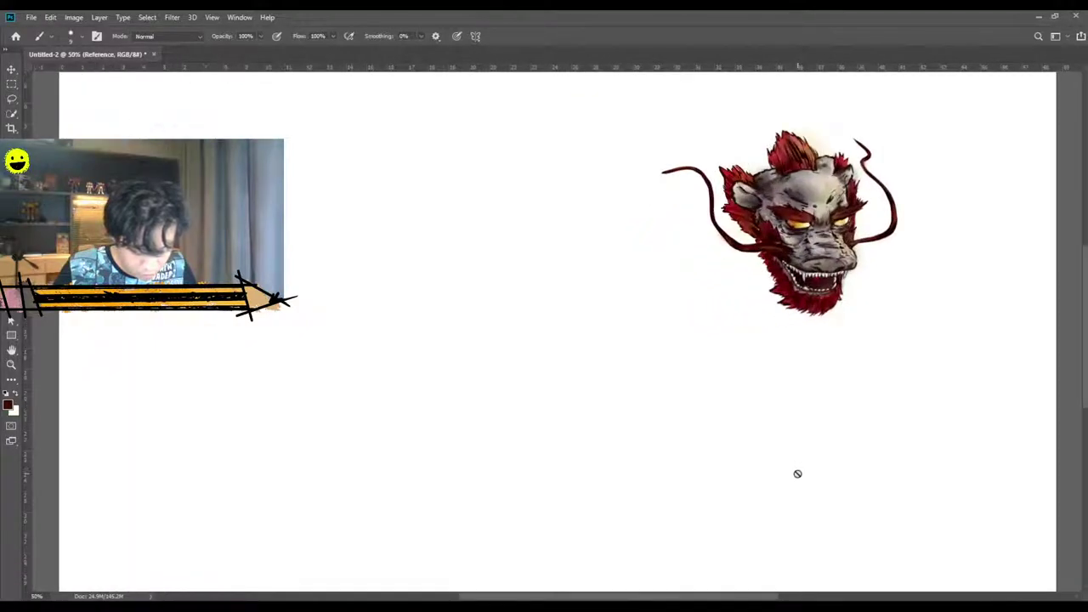
{"action": "left_click_drag", "start_coordinate": [736, 597], "coordinate": [794, 597]}
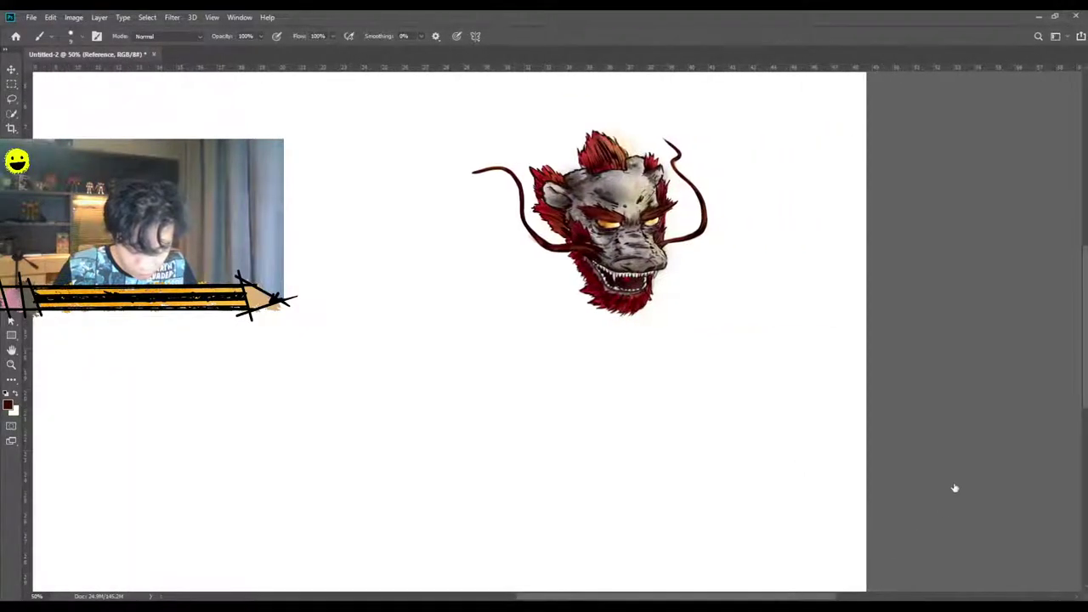
{"action": "left_click", "coordinate": [945, 510]}
{"action": "scroll", "coordinate": [712, 408], "scroll_direction": "up", "scroll_amount": 3}
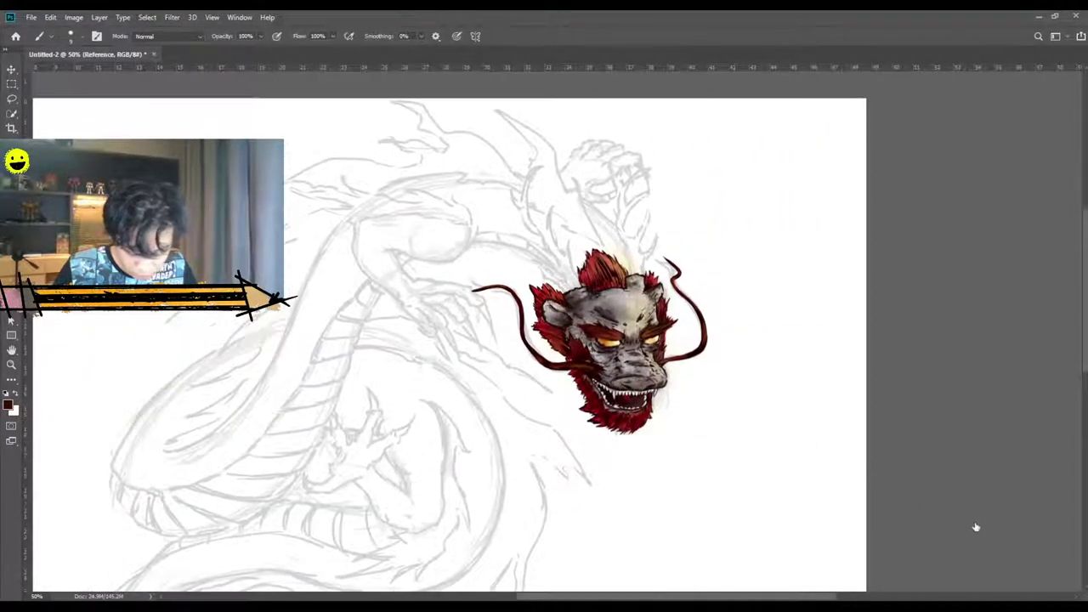
{"action": "key", "text": "ctrl+shift+z"}
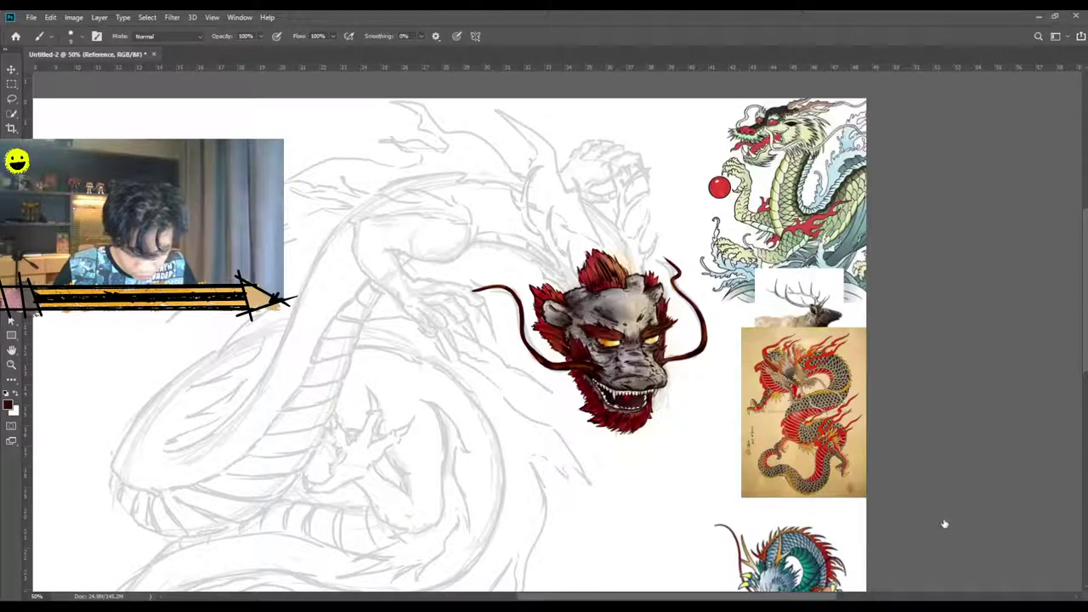
Hide the three dragon reference pictures, keeping only the elk photo beside the painted head.
{"action": "key", "text": "ctrl+z"}
{"action": "key", "text": "ctrl+z"}
{"action": "key", "text": "ctrl+z"}
{"action": "key", "text": "ctrl+z"}
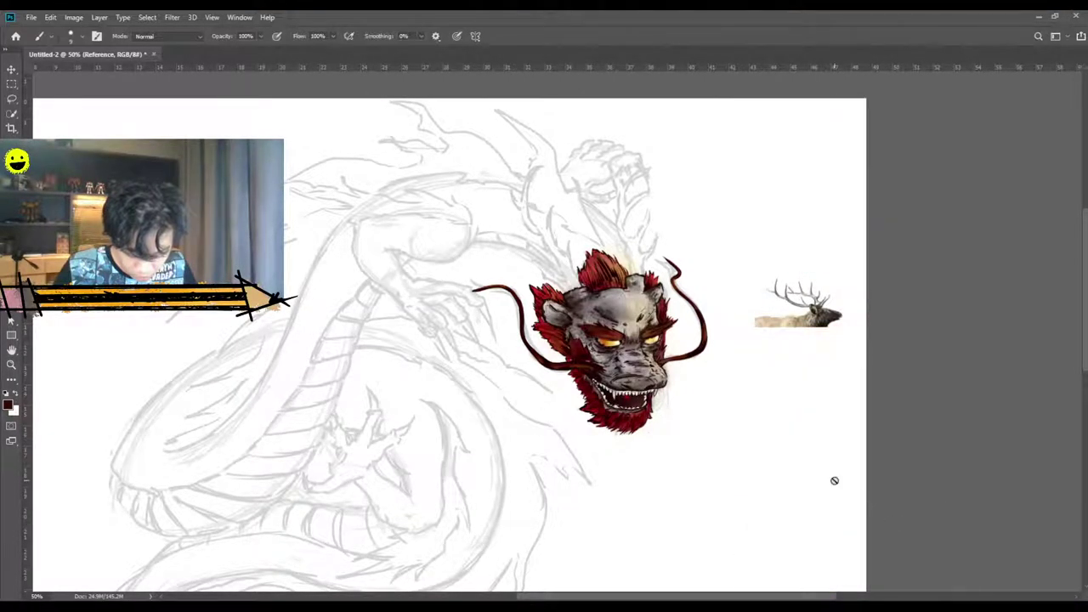
{"action": "key", "text": "ctrl+plus"}
{"action": "scroll", "coordinate": [544, 332], "scroll_direction": "right", "scroll_amount": 4}
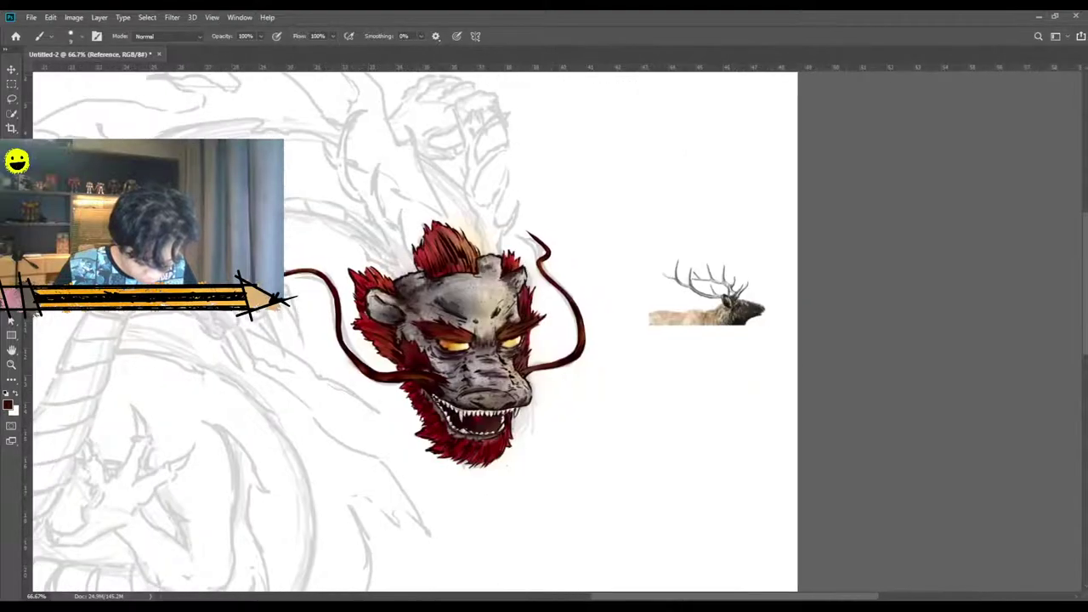
Select the "Dragon skinsss" layer and create a new layer named "Dragon horn".
{"action": "key", "text": "i"}
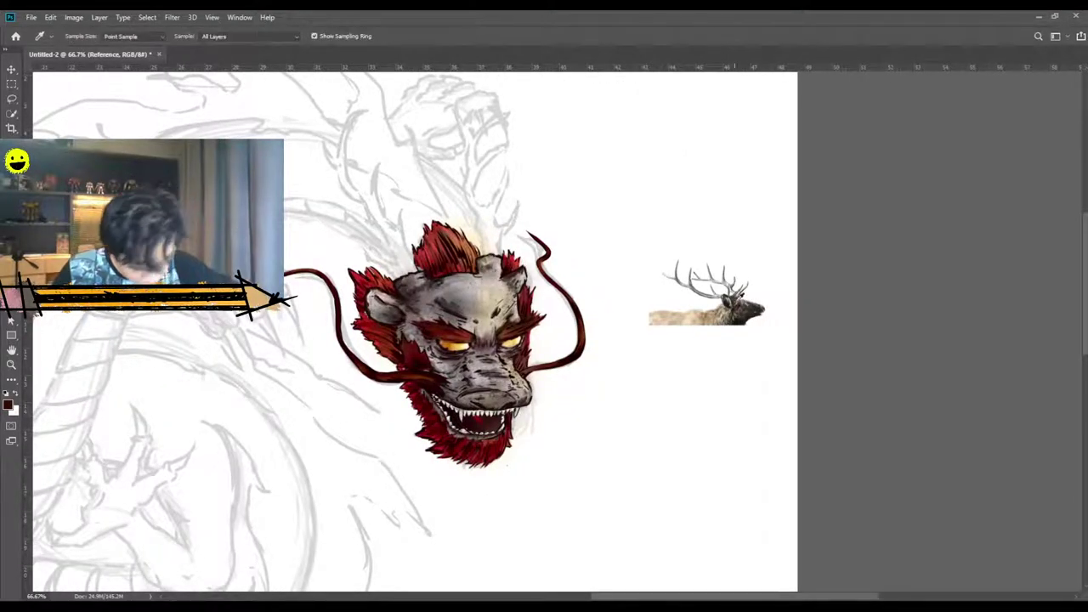
{"action": "left_click", "coordinate": [986, 366]}
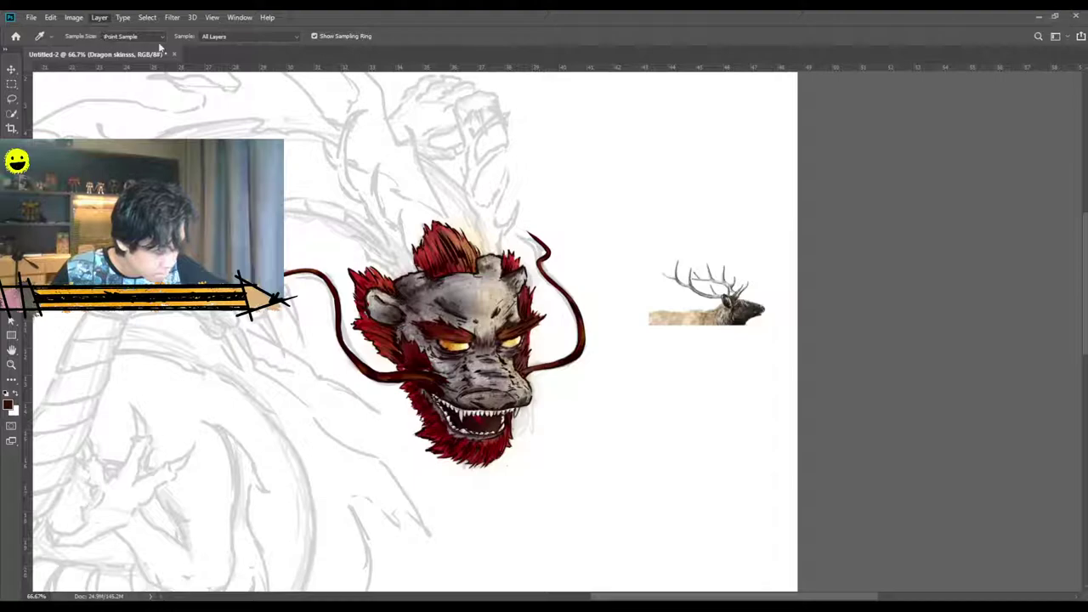
{"action": "left_click", "coordinate": [233, 37]}
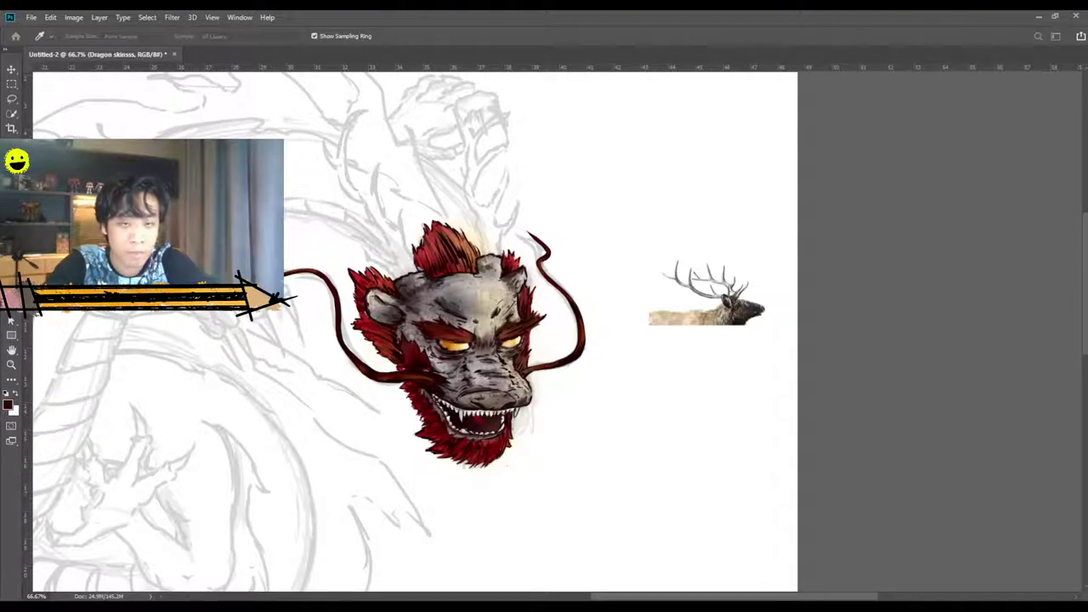
{"action": "key", "text": "Return"}
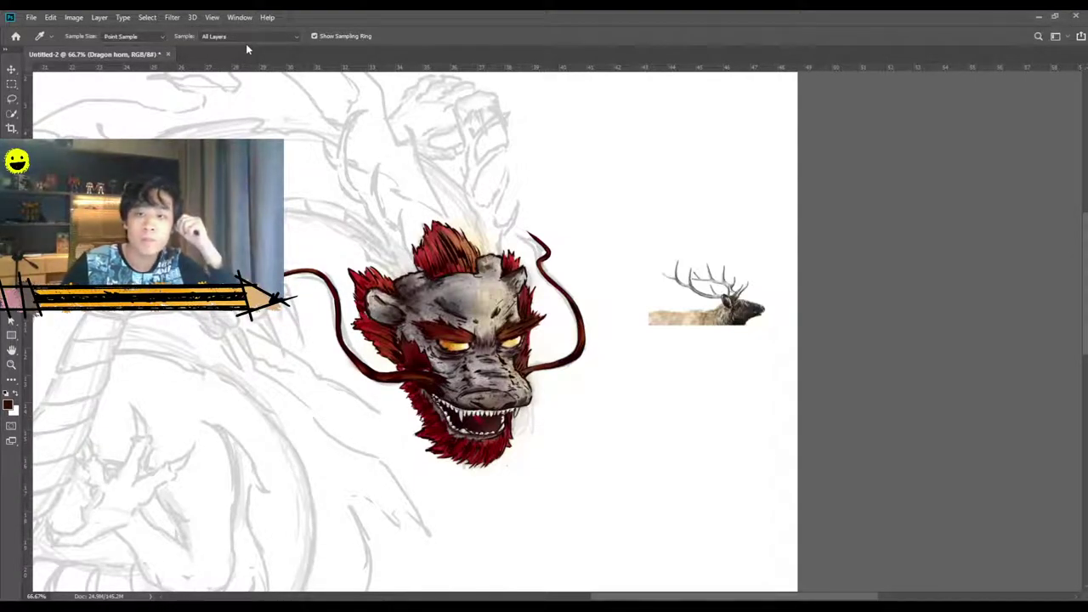
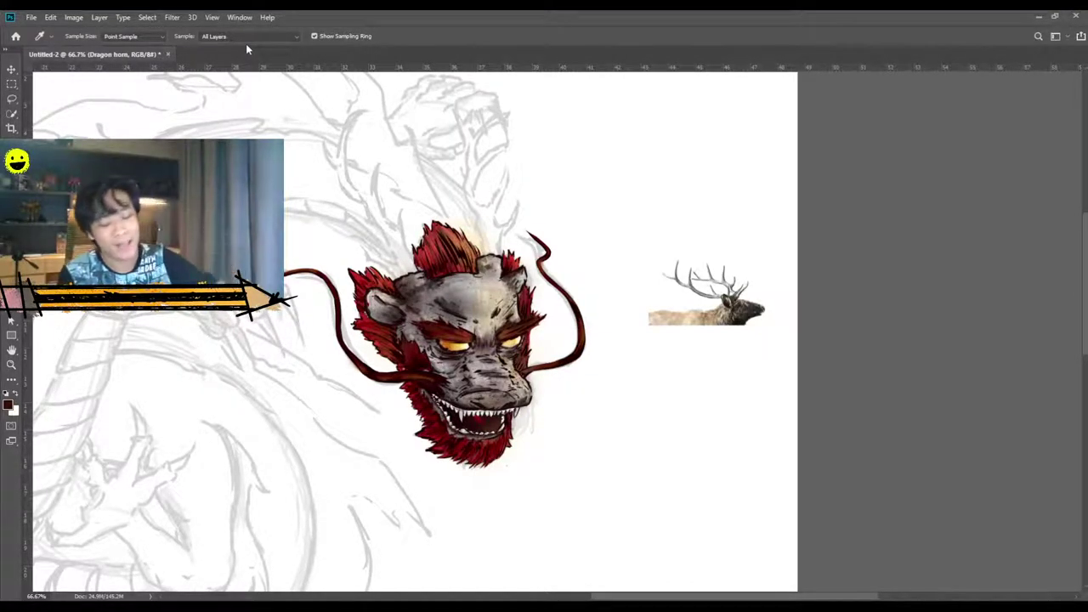
Sample light grey from the elk's antlers as the foreground colour for painting with the Brush tool.
{"action": "key", "text": "b"}
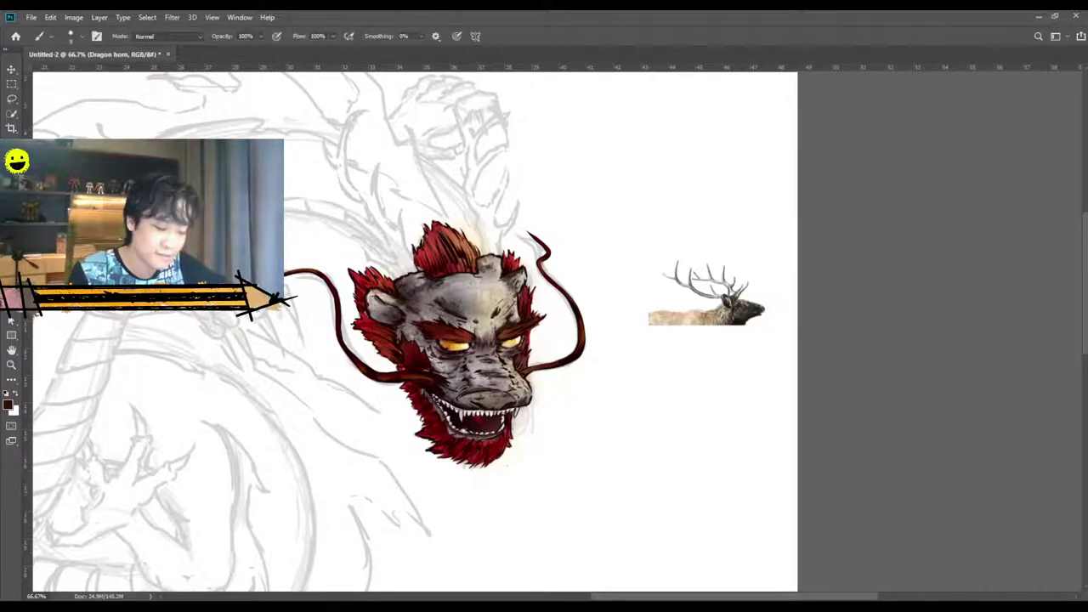
{"action": "key", "text": "alt"}
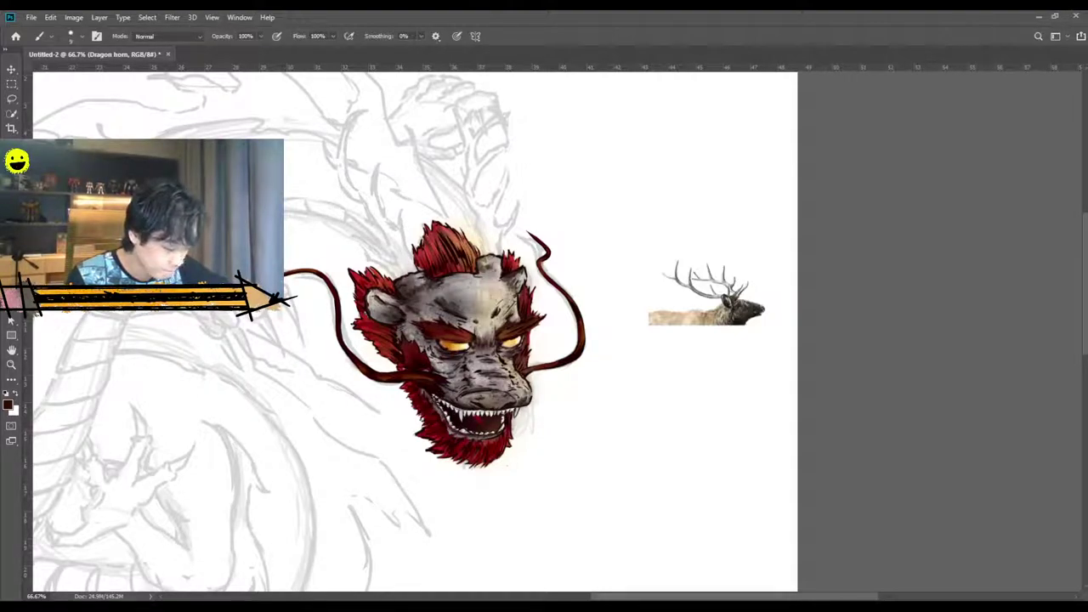
{"action": "key", "text": "i"}
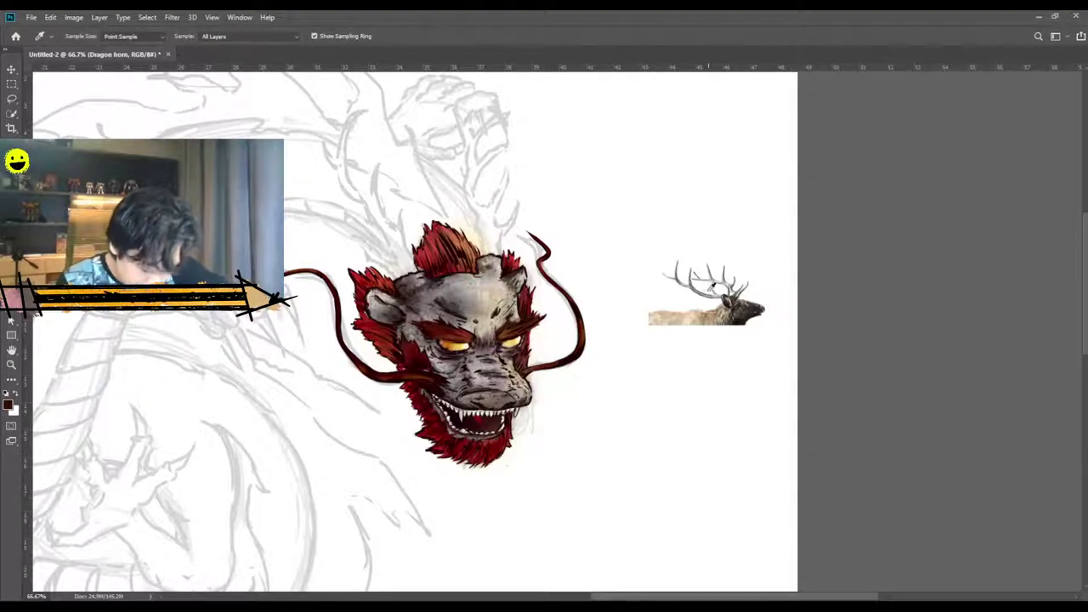
{"action": "left_click", "coordinate": [691, 277]}
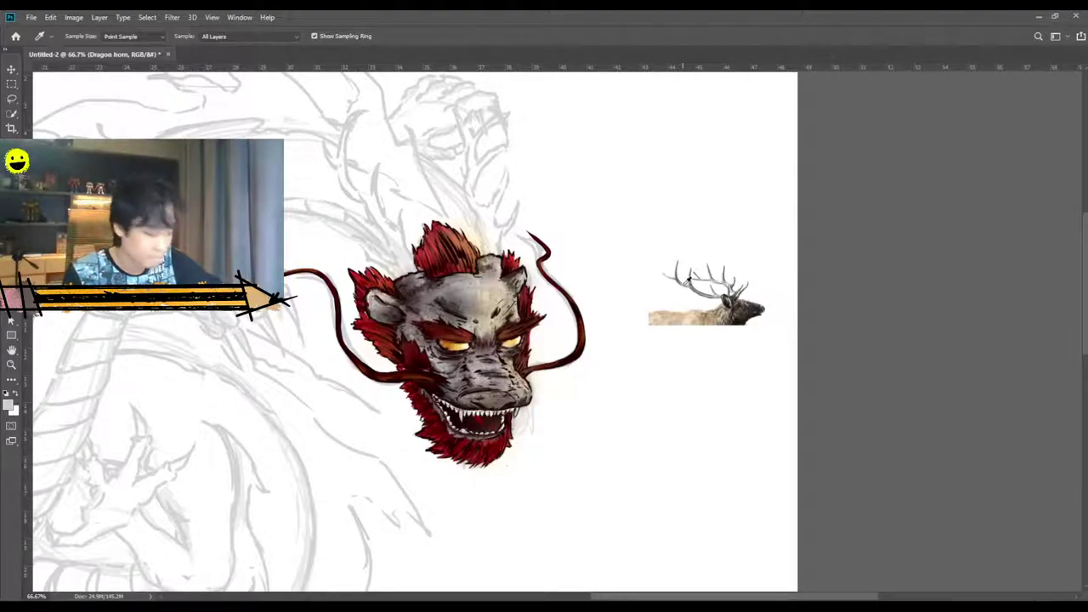
{"action": "key", "text": "b"}
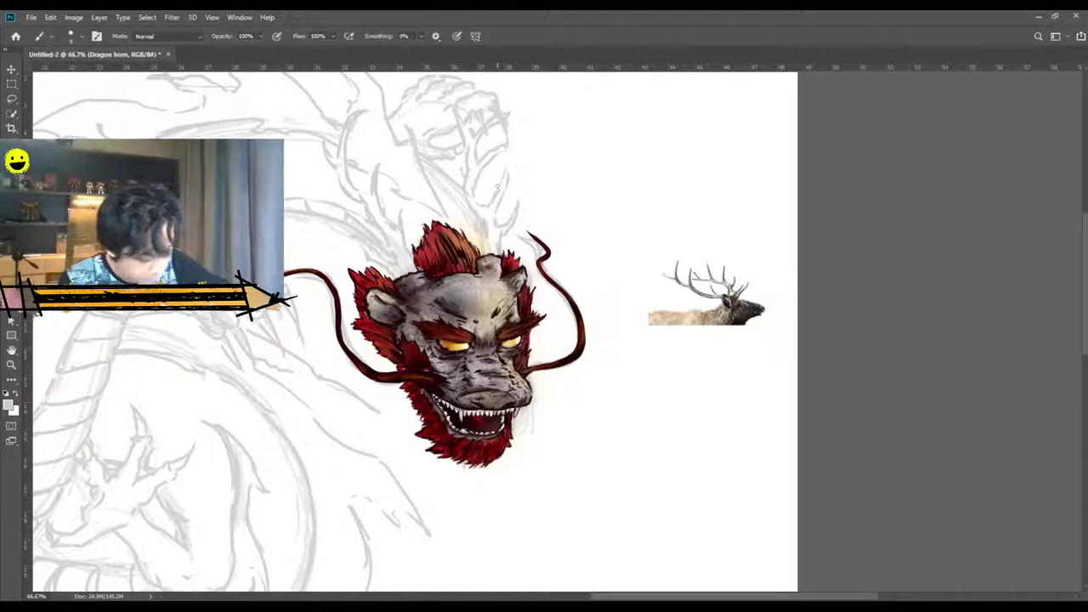
Paint the dragon's right-hand antler and its branching tines in light grey over the sketch.
{"action": "mouse_move", "coordinate": [482, 220]}
{"action": "left_mouse_down"}
{"action": "mouse_move", "coordinate": [487, 252]}
{"action": "mouse_move", "coordinate": [497, 220]}
{"action": "mouse_move", "coordinate": [498, 248]}
{"action": "mouse_move", "coordinate": [514, 216]}
{"action": "mouse_move", "coordinate": [491, 226]}
{"action": "mouse_move", "coordinate": [502, 178]}
{"action": "mouse_move", "coordinate": [483, 218]}
{"action": "mouse_move", "coordinate": [466, 184]}
{"action": "mouse_move", "coordinate": [477, 167]}
{"action": "left_mouse_up"}
{"action": "left_click", "coordinate": [950, 366]}
{"action": "scroll", "coordinate": [496, 153], "scroll_direction": "up", "scroll_amount": 2}
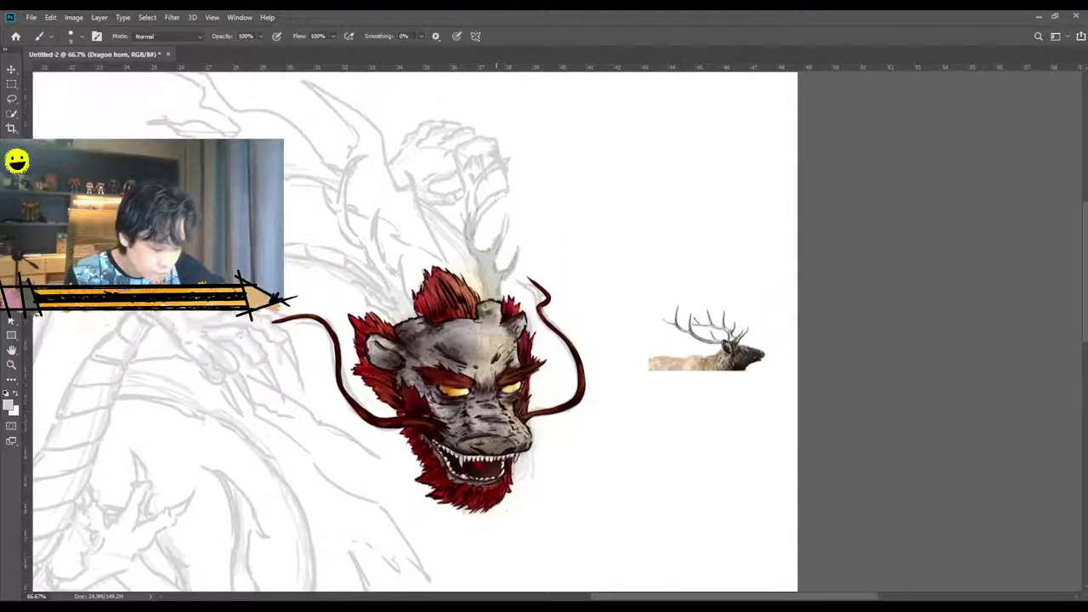
{"action": "mouse_move", "coordinate": [480, 214]}
{"action": "left_mouse_down"}
{"action": "mouse_move", "coordinate": [509, 193]}
{"action": "mouse_move", "coordinate": [477, 199]}
{"action": "mouse_move", "coordinate": [477, 212]}
{"action": "mouse_move", "coordinate": [490, 163]}
{"action": "left_mouse_up"}
{"action": "left_click_drag", "start_coordinate": [488, 173], "coordinate": [509, 160]}
{"action": "left_click_drag", "start_coordinate": [475, 181], "coordinate": [506, 162]}
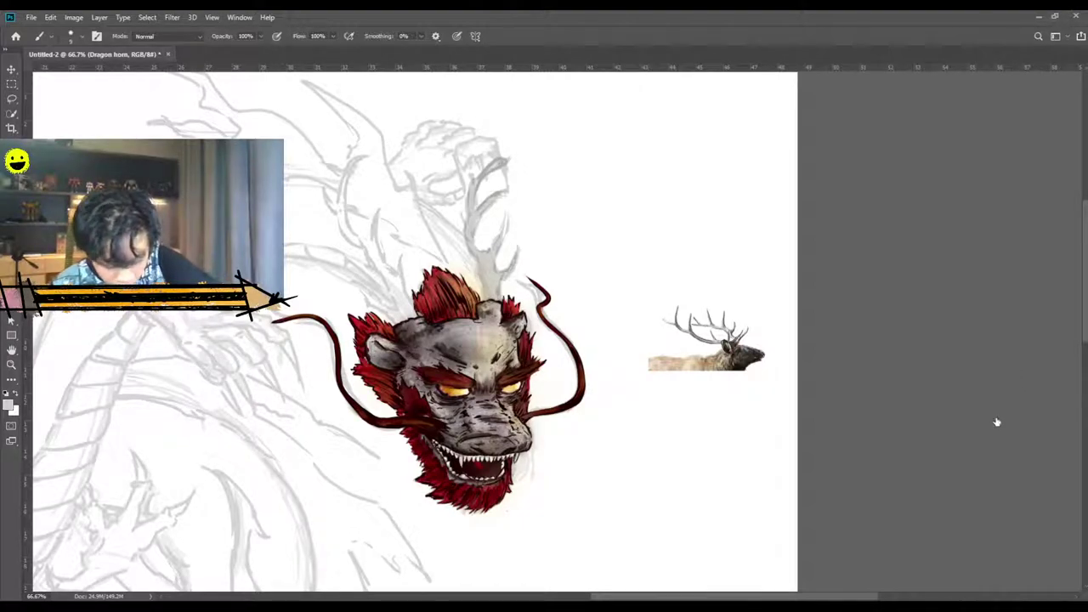
{"action": "left_click_drag", "start_coordinate": [455, 157], "coordinate": [471, 188]}
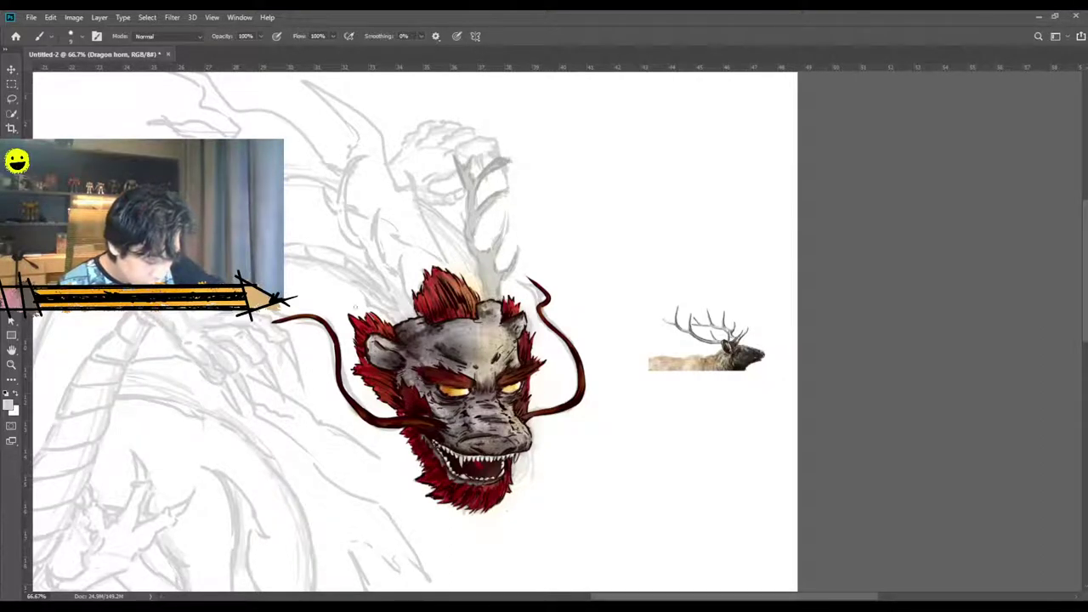
Paint the dragon's left-hand antler and its branching tines in light grey over the sketch.
{"action": "mouse_move", "coordinate": [404, 311]}
{"action": "left_mouse_down"}
{"action": "mouse_move", "coordinate": [388, 281]}
{"action": "mouse_move", "coordinate": [396, 306]}
{"action": "mouse_move", "coordinate": [410, 308]}
{"action": "mouse_move", "coordinate": [398, 260]}
{"action": "mouse_move", "coordinate": [401, 279]}
{"action": "mouse_move", "coordinate": [375, 233]}
{"action": "left_mouse_up"}
{"action": "mouse_move", "coordinate": [388, 277]}
{"action": "left_mouse_down"}
{"action": "mouse_move", "coordinate": [366, 243]}
{"action": "mouse_move", "coordinate": [377, 263]}
{"action": "left_mouse_up"}
{"action": "mouse_move", "coordinate": [395, 307]}
{"action": "left_mouse_down"}
{"action": "mouse_move", "coordinate": [413, 317]}
{"action": "mouse_move", "coordinate": [354, 284]}
{"action": "mouse_move", "coordinate": [365, 293]}
{"action": "left_mouse_up"}
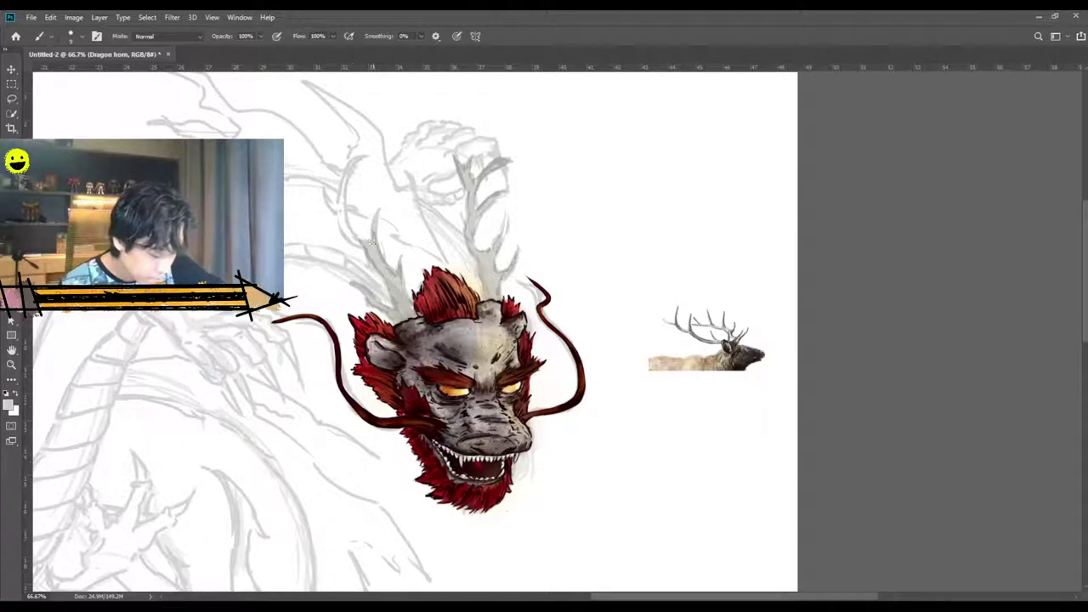
{"action": "mouse_move", "coordinate": [353, 232]}
{"action": "left_mouse_down"}
{"action": "mouse_move", "coordinate": [338, 206]}
{"action": "mouse_move", "coordinate": [351, 173]}
{"action": "left_mouse_up"}
{"action": "left_click_drag", "start_coordinate": [330, 214], "coordinate": [333, 169]}
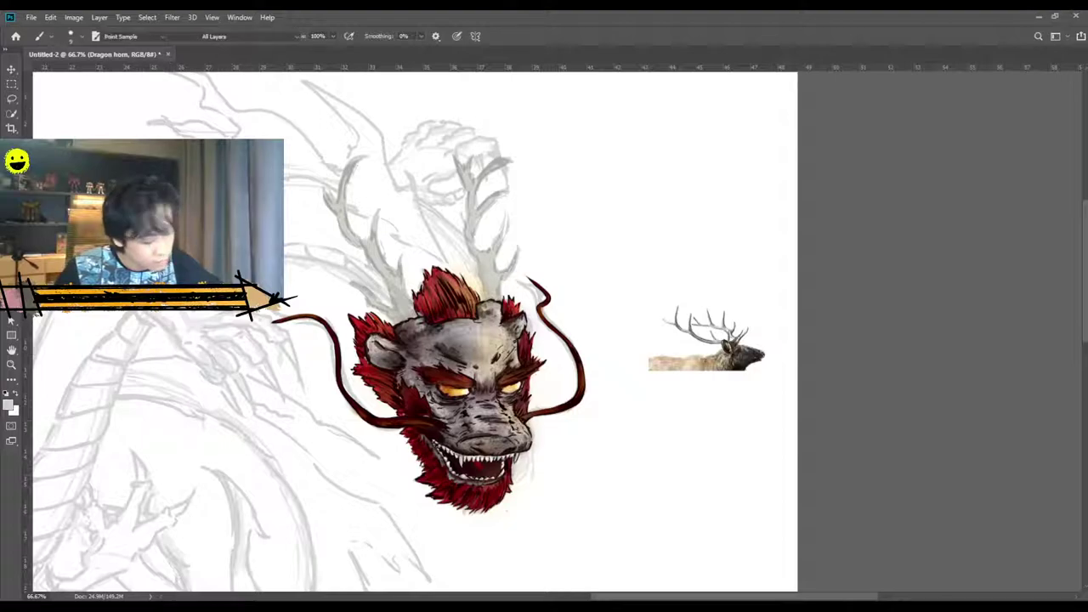
Sample a darker grey from the elk's antlers and shade both dragon antlers with an enlarged soft brush at 27% opacity.
{"action": "key", "text": "i"}
{"action": "left_click", "coordinate": [696, 323]}
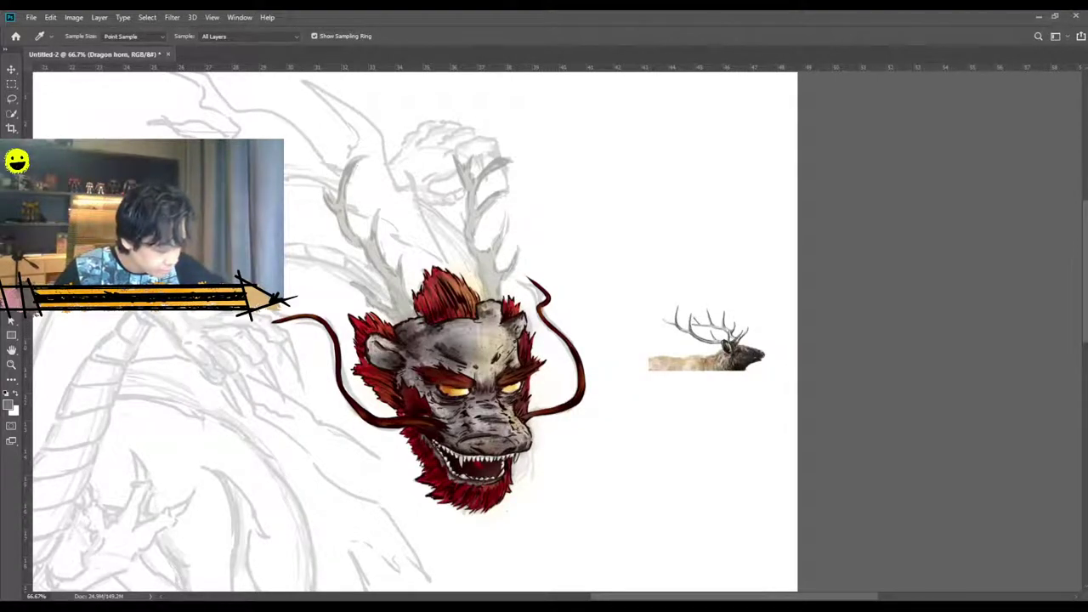
{"action": "key", "text": "b"}
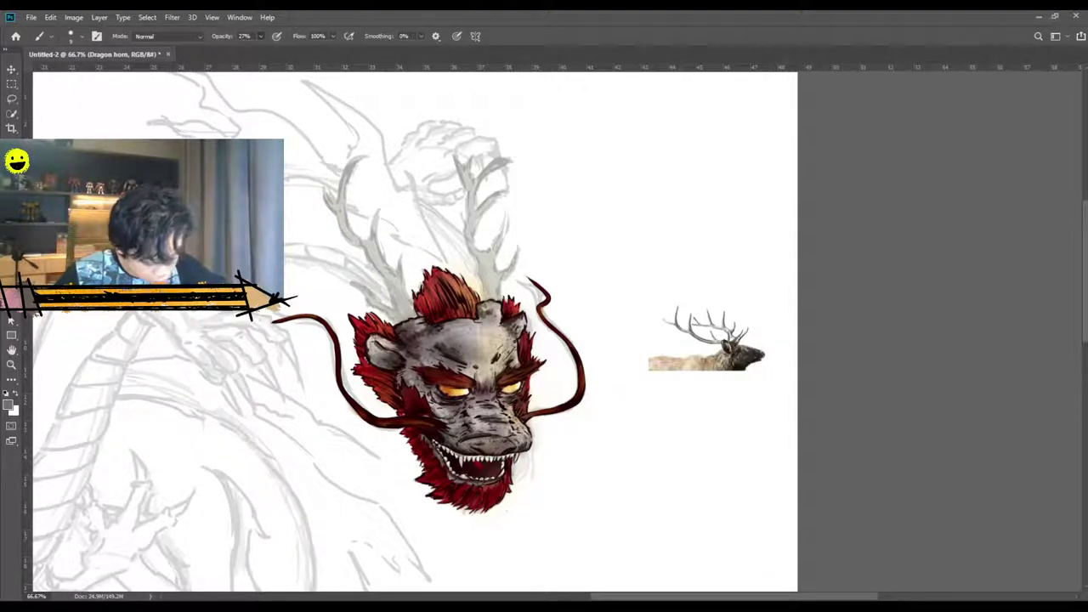
{"action": "key", "text": "bracketright"}
{"action": "key", "text": "bracketright"}
{"action": "key", "text": "bracketright"}
{"action": "mouse_move", "coordinate": [498, 301]}
{"action": "left_mouse_down"}
{"action": "mouse_move", "coordinate": [483, 270]}
{"action": "mouse_move", "coordinate": [505, 264]}
{"action": "mouse_move", "coordinate": [491, 259]}
{"action": "mouse_move", "coordinate": [500, 247]}
{"action": "mouse_move", "coordinate": [483, 255]}
{"action": "mouse_move", "coordinate": [473, 245]}
{"action": "mouse_move", "coordinate": [471, 195]}
{"action": "mouse_move", "coordinate": [500, 170]}
{"action": "mouse_move", "coordinate": [474, 230]}
{"action": "mouse_move", "coordinate": [471, 203]}
{"action": "left_mouse_up"}
{"action": "mouse_move", "coordinate": [398, 293]}
{"action": "left_mouse_down"}
{"action": "mouse_move", "coordinate": [406, 314]}
{"action": "mouse_move", "coordinate": [361, 293]}
{"action": "mouse_move", "coordinate": [380, 271]}
{"action": "mouse_move", "coordinate": [332, 195]}
{"action": "mouse_move", "coordinate": [338, 207]}
{"action": "mouse_move", "coordinate": [359, 159]}
{"action": "left_mouse_up"}
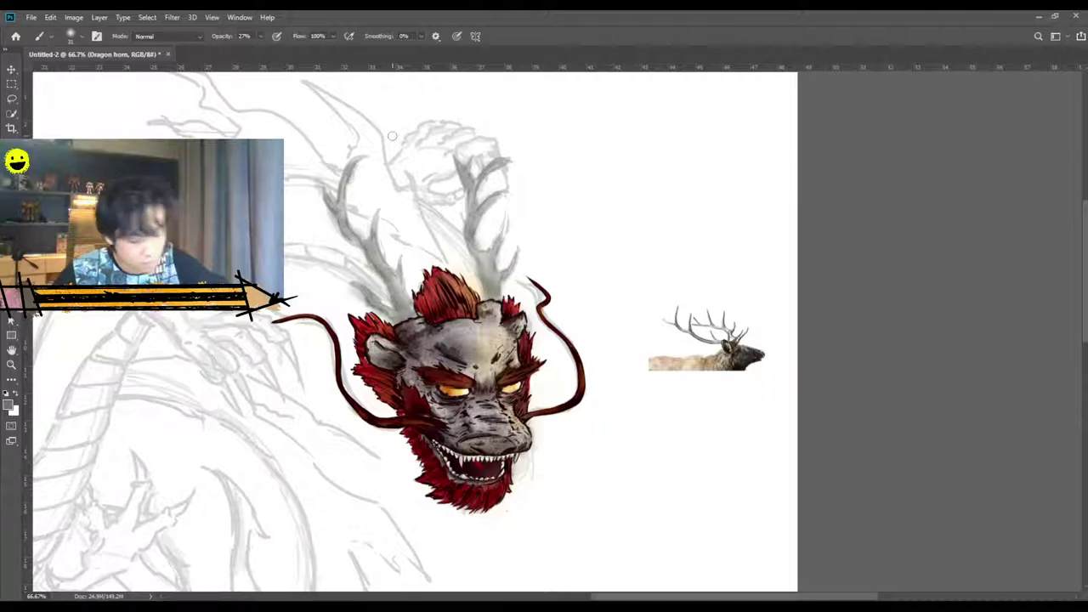
Choose a darker grey and deepen the soft shading on the right-hand antler and the base of the left-hand one.
{"action": "left_click", "coordinate": [976, 197]}
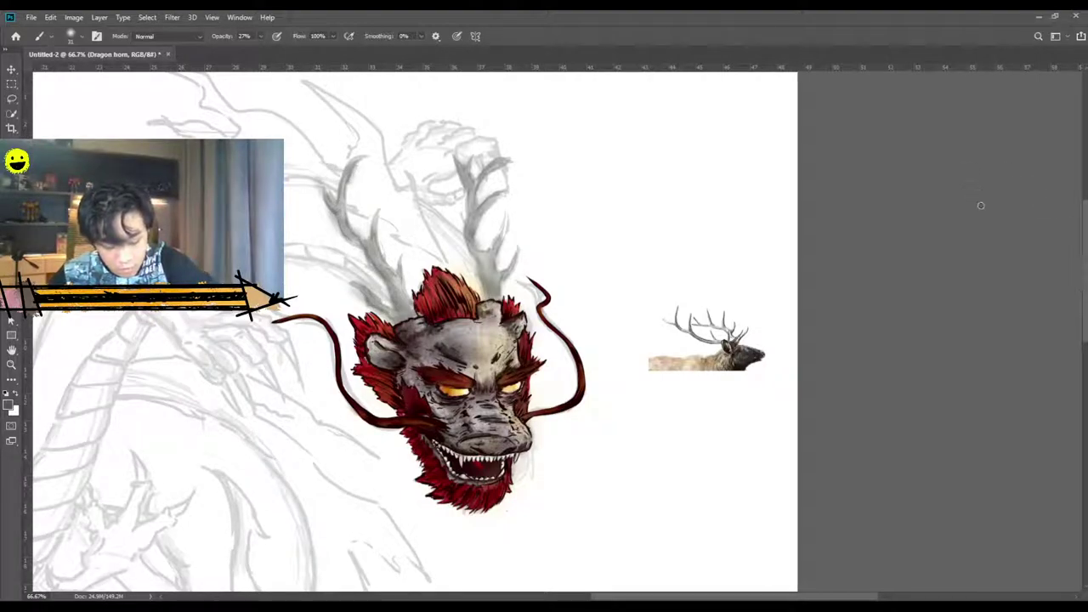
{"action": "mouse_move", "coordinate": [486, 280]}
{"action": "left_mouse_down"}
{"action": "mouse_move", "coordinate": [470, 205]}
{"action": "mouse_move", "coordinate": [491, 202]}
{"action": "mouse_move", "coordinate": [505, 242]}
{"action": "mouse_move", "coordinate": [494, 279]}
{"action": "left_mouse_up"}
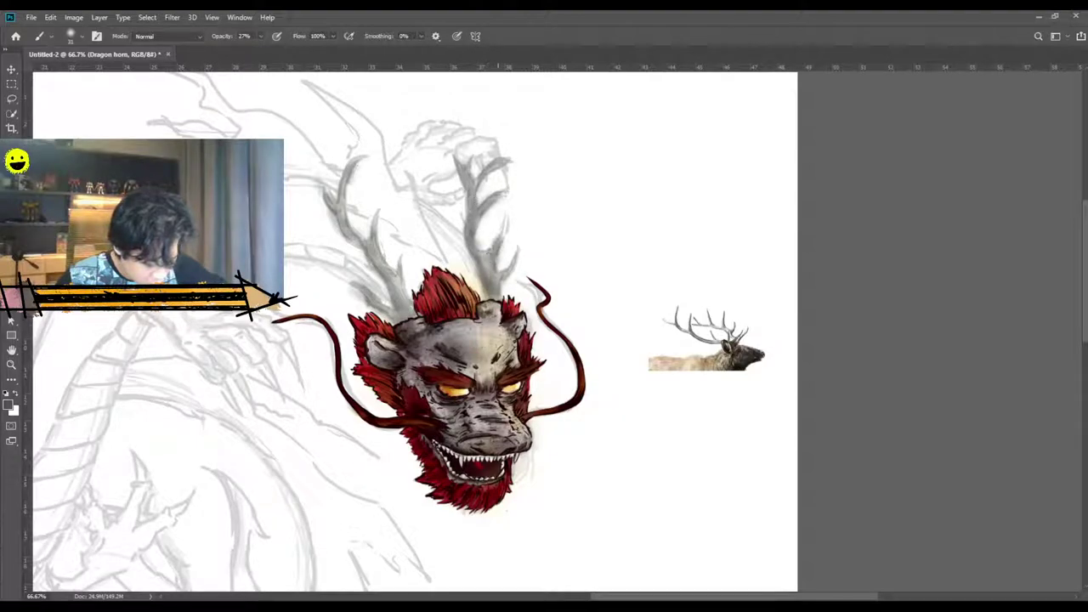
{"action": "left_click_drag", "start_coordinate": [470, 226], "coordinate": [457, 143]}
{"action": "left_click_drag", "start_coordinate": [401, 308], "coordinate": [403, 316]}
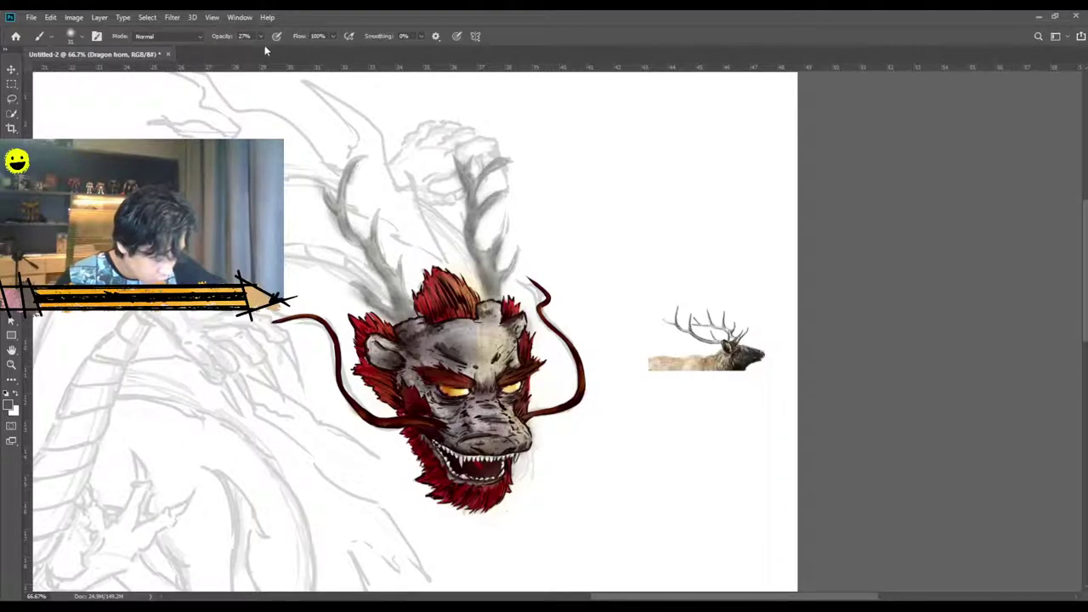
Paint solid dark grey shadows along the right-hand antler and its tines with the brush at 100% opacity.
{"action": "key", "text": "0"}
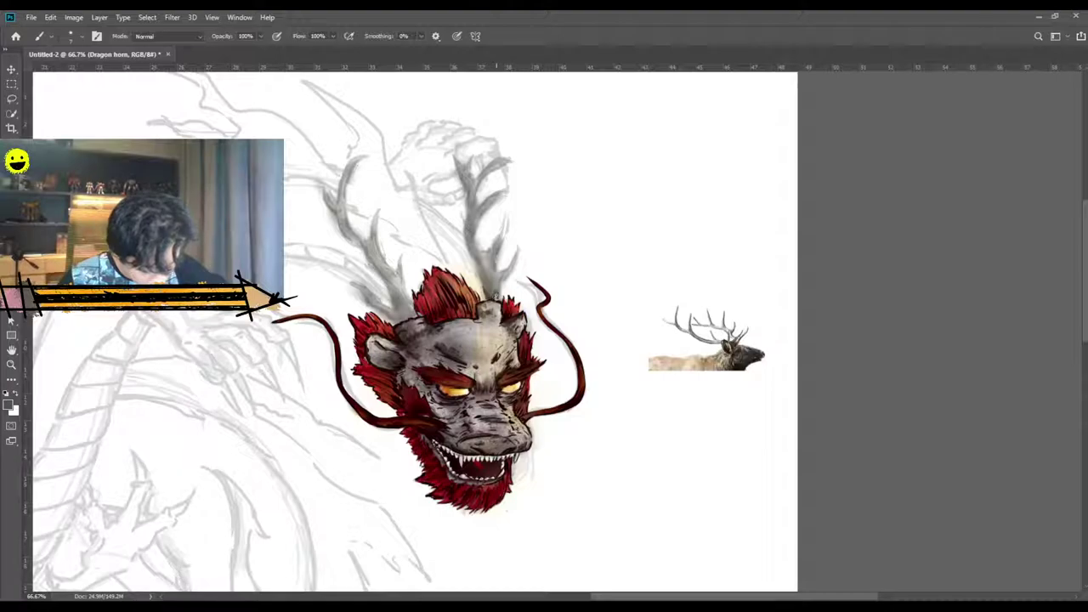
{"action": "left_click_drag", "start_coordinate": [500, 282], "coordinate": [511, 255]}
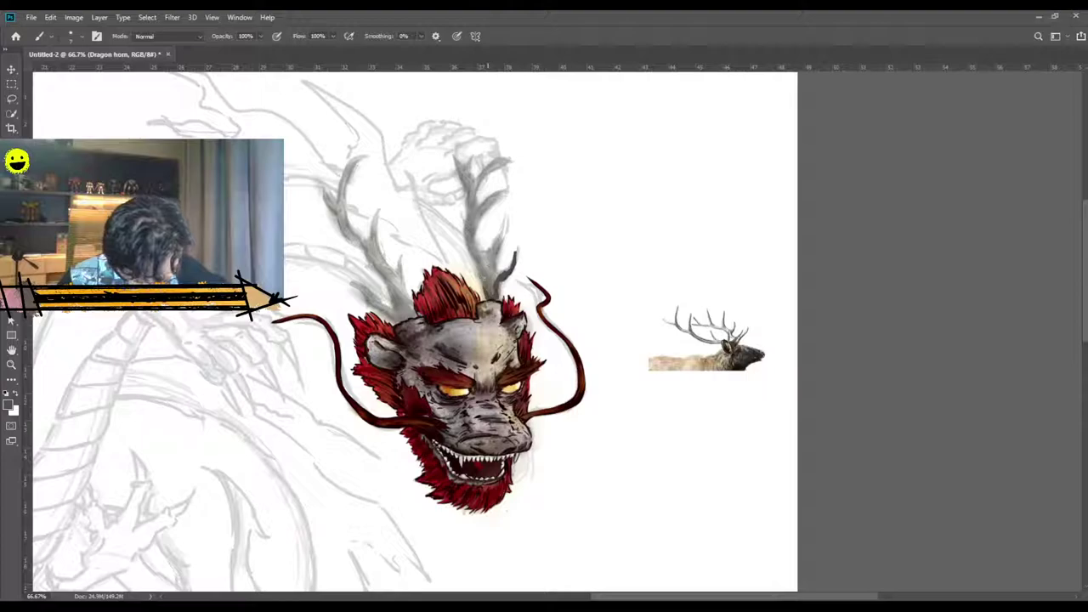
{"action": "key", "text": "]"}
{"action": "mouse_move", "coordinate": [492, 298]}
{"action": "left_mouse_down"}
{"action": "mouse_move", "coordinate": [472, 252]}
{"action": "mouse_move", "coordinate": [484, 272]}
{"action": "left_mouse_up"}
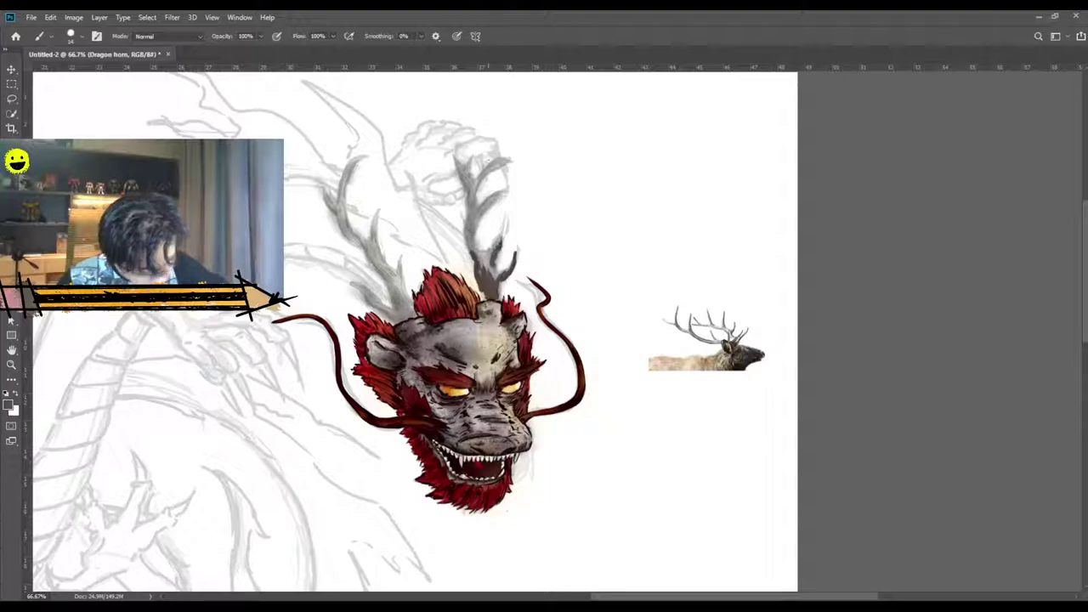
{"action": "mouse_move", "coordinate": [468, 221]}
{"action": "left_mouse_down"}
{"action": "mouse_move", "coordinate": [471, 248]}
{"action": "mouse_move", "coordinate": [468, 206]}
{"action": "left_mouse_up"}
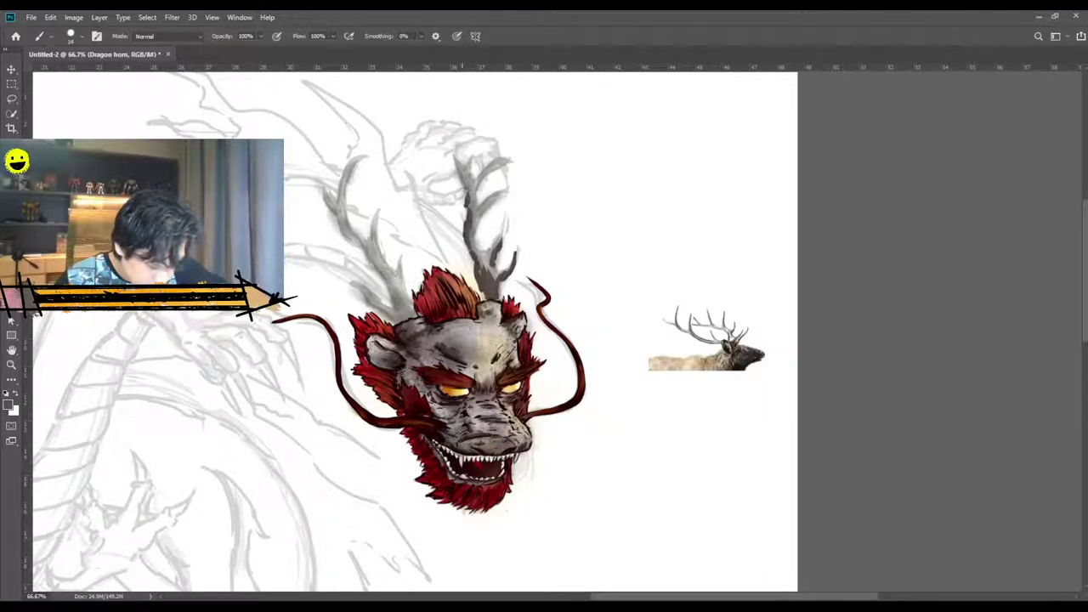
{"action": "left_click_drag", "start_coordinate": [473, 214], "coordinate": [475, 172]}
{"action": "left_click_drag", "start_coordinate": [474, 226], "coordinate": [486, 201]}
Paint solid dark grey shadows along the left-hand antler from its base to the upper tines.
{"action": "mouse_move", "coordinate": [392, 295]}
{"action": "left_mouse_down"}
{"action": "mouse_move", "coordinate": [409, 311]}
{"action": "mouse_move", "coordinate": [403, 321]}
{"action": "mouse_move", "coordinate": [364, 293]}
{"action": "mouse_move", "coordinate": [373, 300]}
{"action": "left_mouse_up"}
{"action": "left_click_drag", "start_coordinate": [406, 305], "coordinate": [396, 274]}
{"action": "mouse_move", "coordinate": [409, 310]}
{"action": "left_mouse_down"}
{"action": "mouse_move", "coordinate": [376, 287]}
{"action": "mouse_move", "coordinate": [391, 291]}
{"action": "mouse_move", "coordinate": [373, 255]}
{"action": "left_mouse_up"}
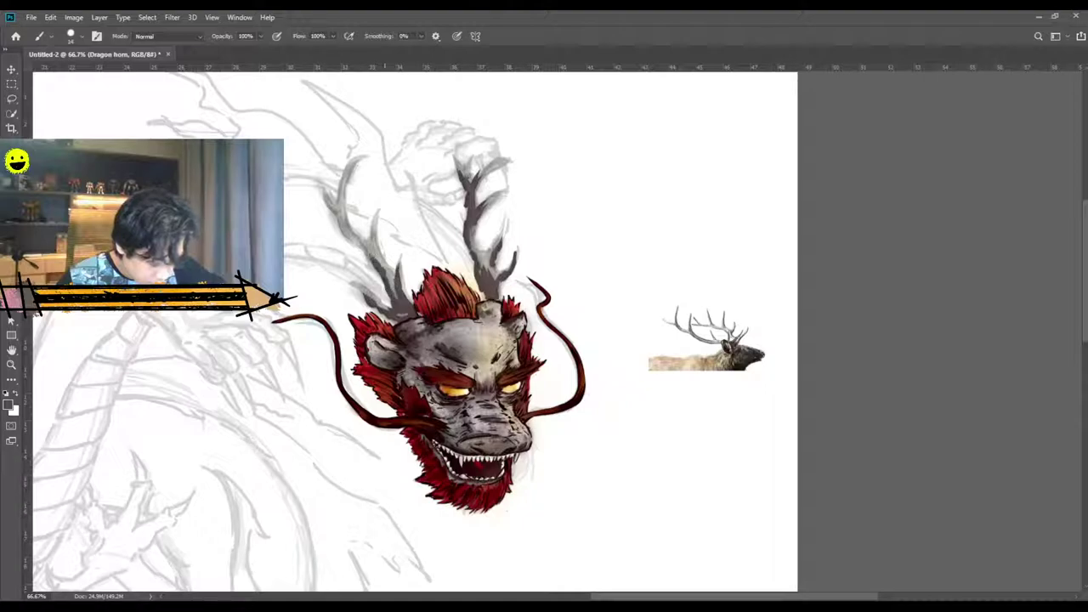
{"action": "mouse_move", "coordinate": [392, 295]}
{"action": "left_mouse_down"}
{"action": "mouse_move", "coordinate": [372, 255]}
{"action": "mouse_move", "coordinate": [374, 224]}
{"action": "mouse_move", "coordinate": [369, 245]}
{"action": "mouse_move", "coordinate": [335, 226]}
{"action": "mouse_move", "coordinate": [346, 231]}
{"action": "mouse_move", "coordinate": [326, 198]}
{"action": "mouse_move", "coordinate": [345, 180]}
{"action": "left_mouse_up"}
{"action": "mouse_move", "coordinate": [344, 220]}
{"action": "left_mouse_down"}
{"action": "mouse_move", "coordinate": [332, 179]}
{"action": "mouse_move", "coordinate": [350, 165]}
{"action": "left_mouse_up"}
{"action": "left_click_drag", "start_coordinate": [325, 201], "coordinate": [348, 233]}
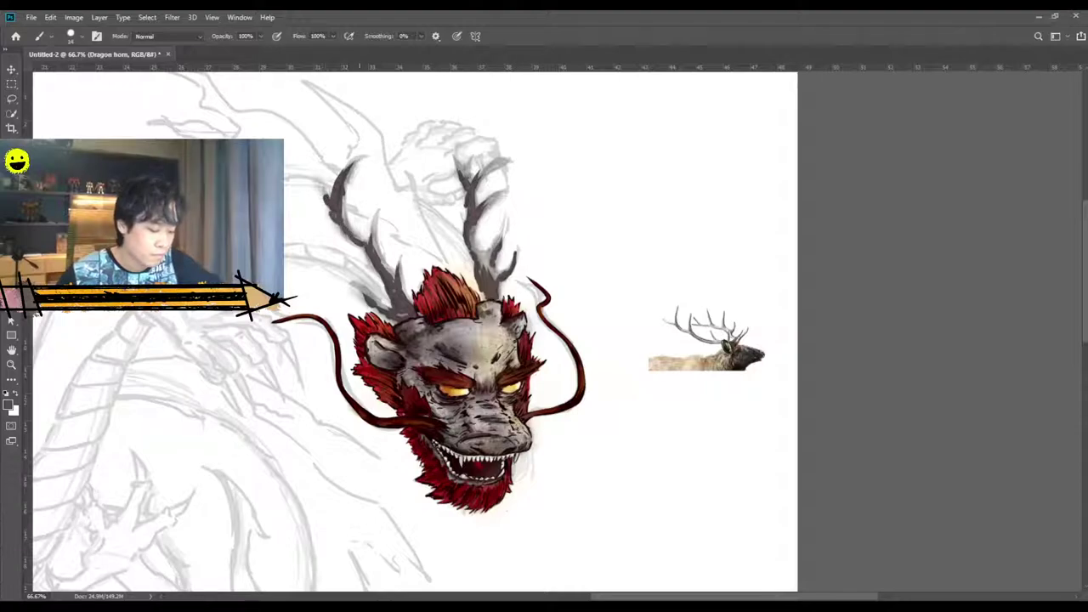
Tint both antlers with soft pink, tan and light orange, using a large soft brush at 21% opacity.
{"action": "left_click", "coordinate": [998, 105]}
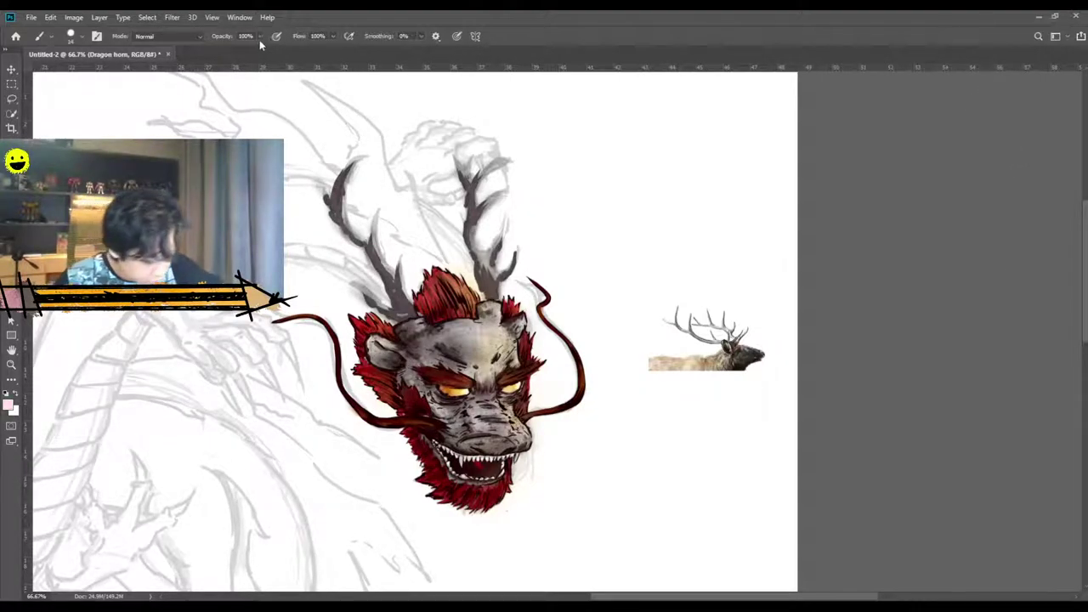
{"action": "key", "text": "1"}
{"action": "key", "text": "5"}
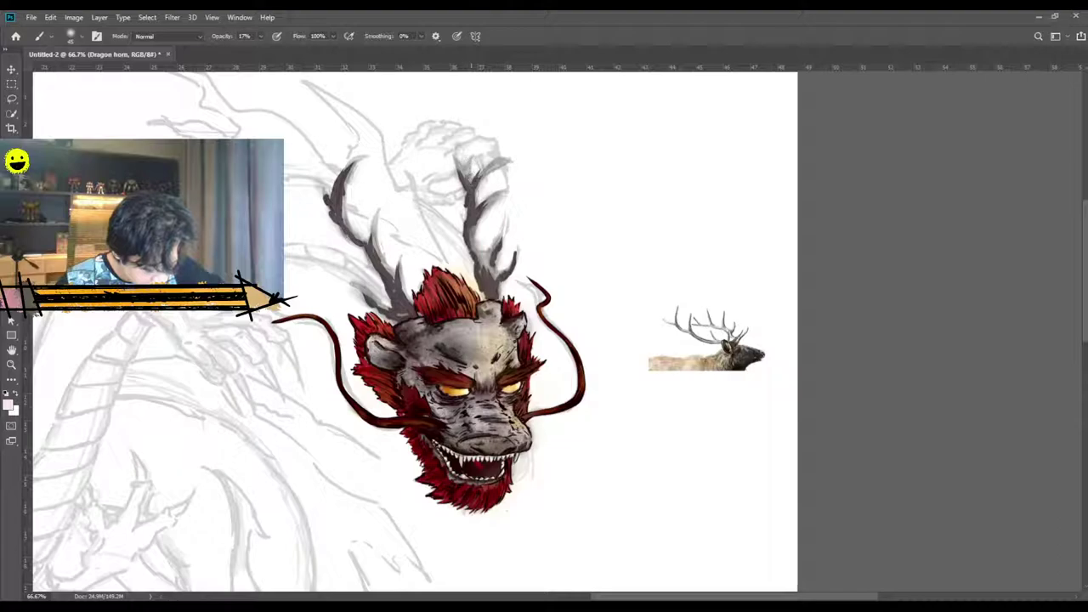
{"action": "left_click", "coordinate": [262, 39]}
{"action": "left_click", "coordinate": [263, 51]}
{"action": "left_click", "coordinate": [987, 76]}
{"action": "left_click_drag", "start_coordinate": [478, 238], "coordinate": [472, 182]}
{"action": "mouse_move", "coordinate": [404, 304]}
{"action": "left_mouse_down"}
{"action": "mouse_move", "coordinate": [382, 217]}
{"action": "mouse_move", "coordinate": [351, 222]}
{"action": "mouse_move", "coordinate": [339, 204]}
{"action": "mouse_move", "coordinate": [353, 164]}
{"action": "mouse_move", "coordinate": [333, 209]}
{"action": "mouse_move", "coordinate": [365, 246]}
{"action": "mouse_move", "coordinate": [372, 300]}
{"action": "left_mouse_up"}
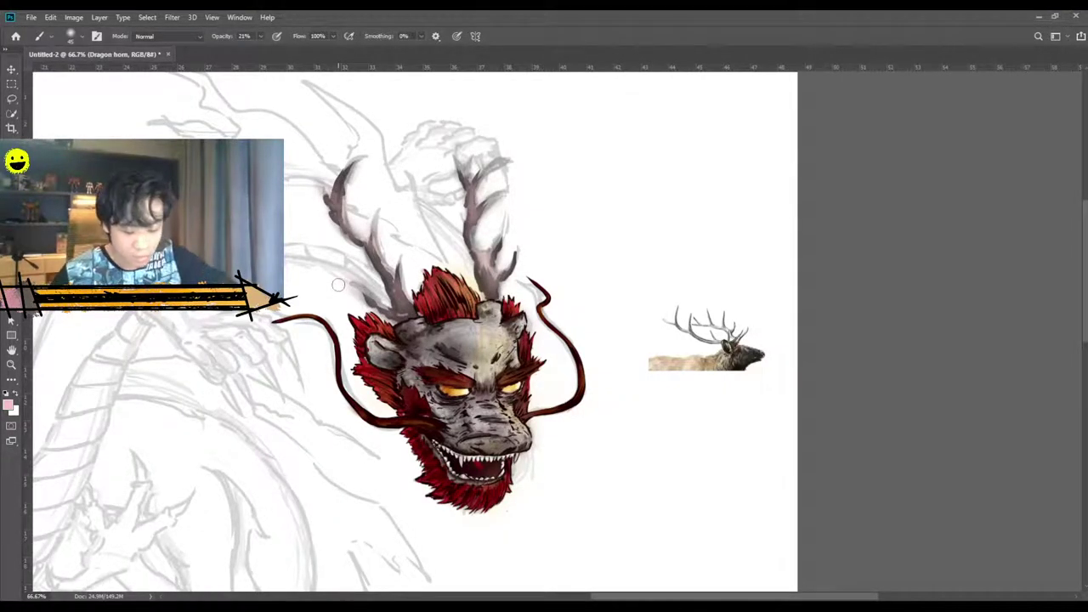
{"action": "left_click", "coordinate": [1073, 207]}
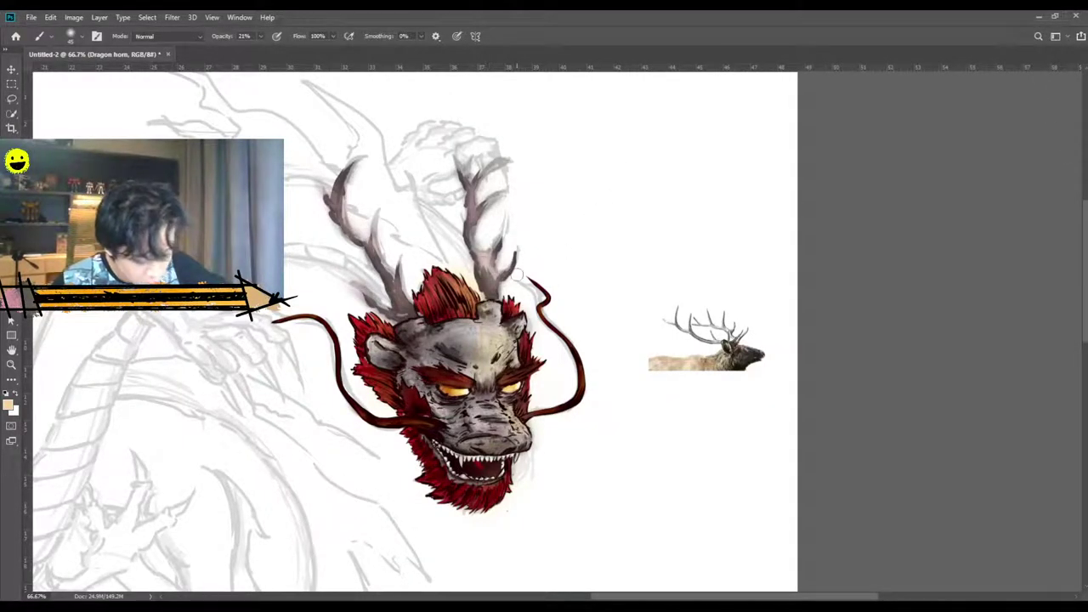
{"action": "left_click", "coordinate": [1026, 72]}
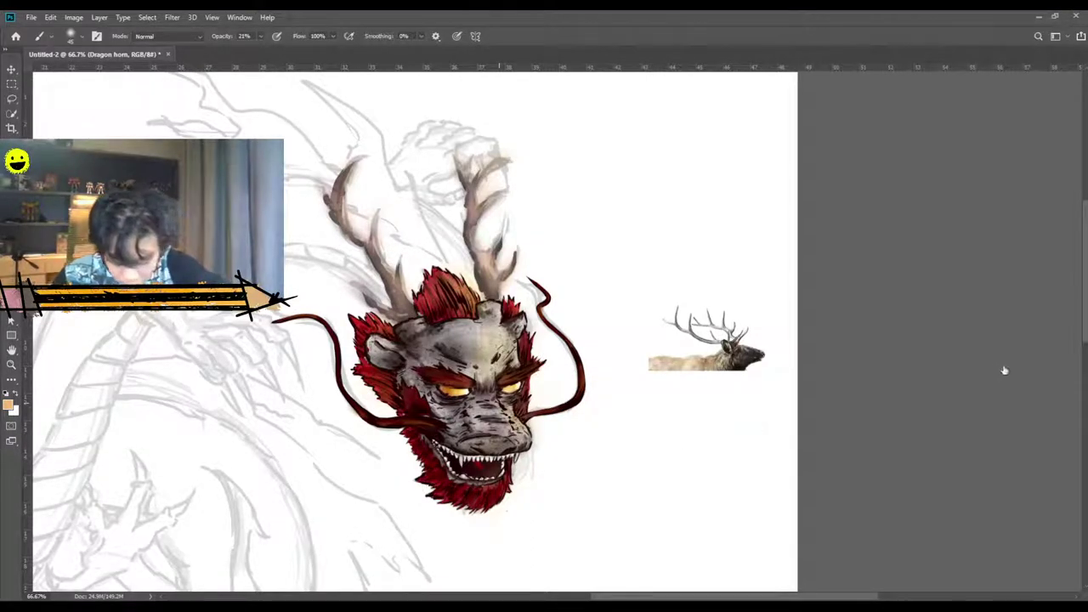
Select the "Dragon skinsss" layer and spatter bright red specks over both antlers with a splatter brush at 100% opacity.
{"action": "left_click", "coordinate": [964, 370]}
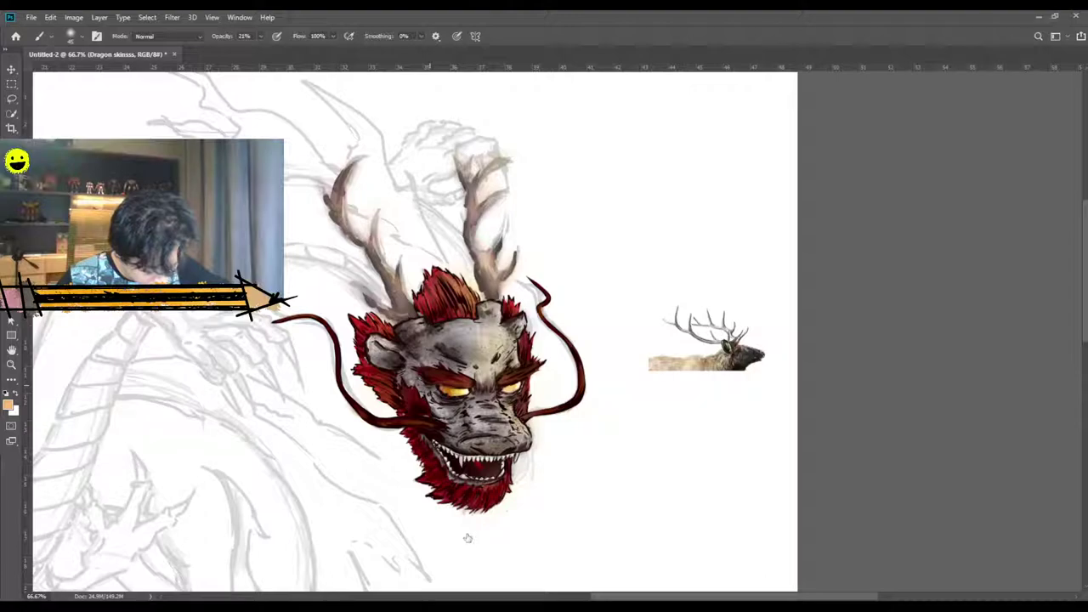
{"action": "key", "text": "0"}
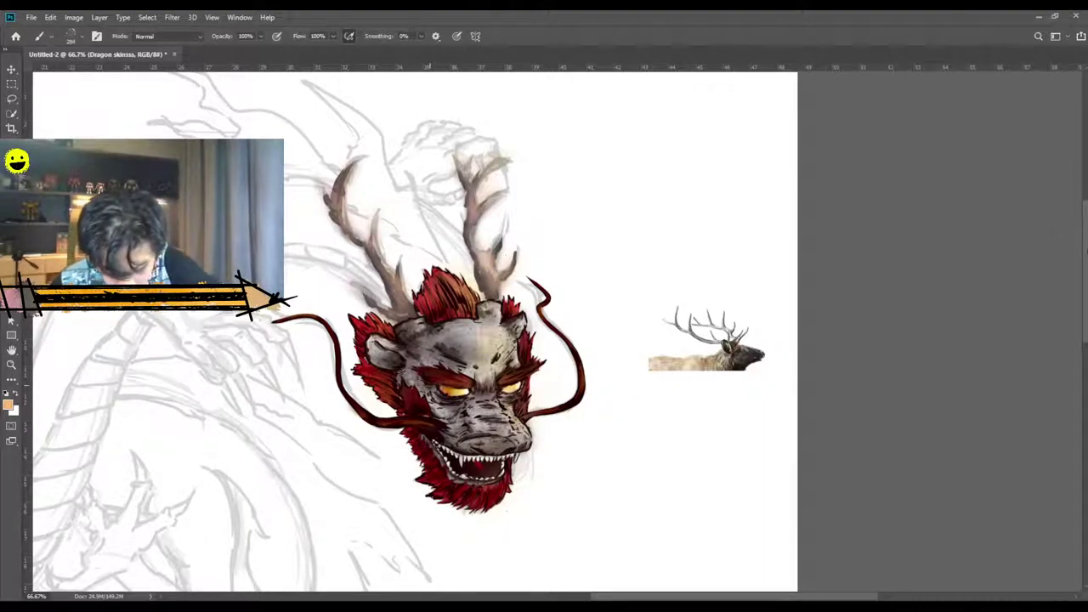
{"action": "left_click_drag", "start_coordinate": [1037, 79], "coordinate": [1074, 73]}
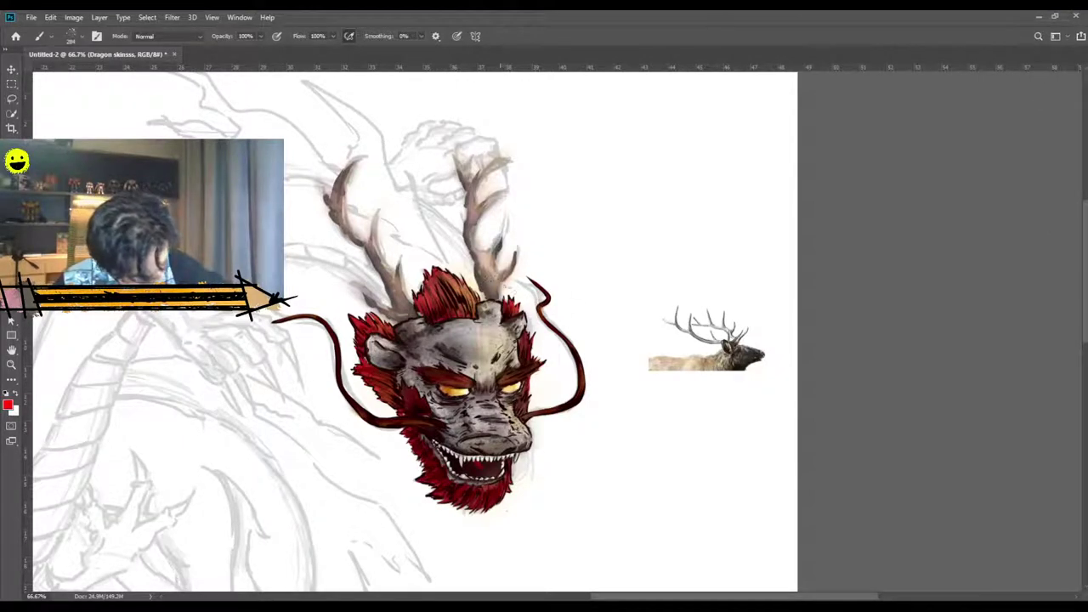
{"action": "mouse_move", "coordinate": [487, 257]}
{"action": "left_mouse_down"}
{"action": "mouse_move", "coordinate": [477, 269]}
{"action": "mouse_move", "coordinate": [508, 288]}
{"action": "left_mouse_up"}
{"action": "mouse_move", "coordinate": [476, 232]}
{"action": "left_mouse_down"}
{"action": "mouse_move", "coordinate": [477, 186]}
{"action": "mouse_move", "coordinate": [494, 180]}
{"action": "left_mouse_up"}
{"action": "mouse_move", "coordinate": [387, 302]}
{"action": "left_mouse_down"}
{"action": "mouse_move", "coordinate": [387, 259]}
{"action": "mouse_move", "coordinate": [350, 217]}
{"action": "mouse_move", "coordinate": [343, 158]}
{"action": "left_mouse_up"}
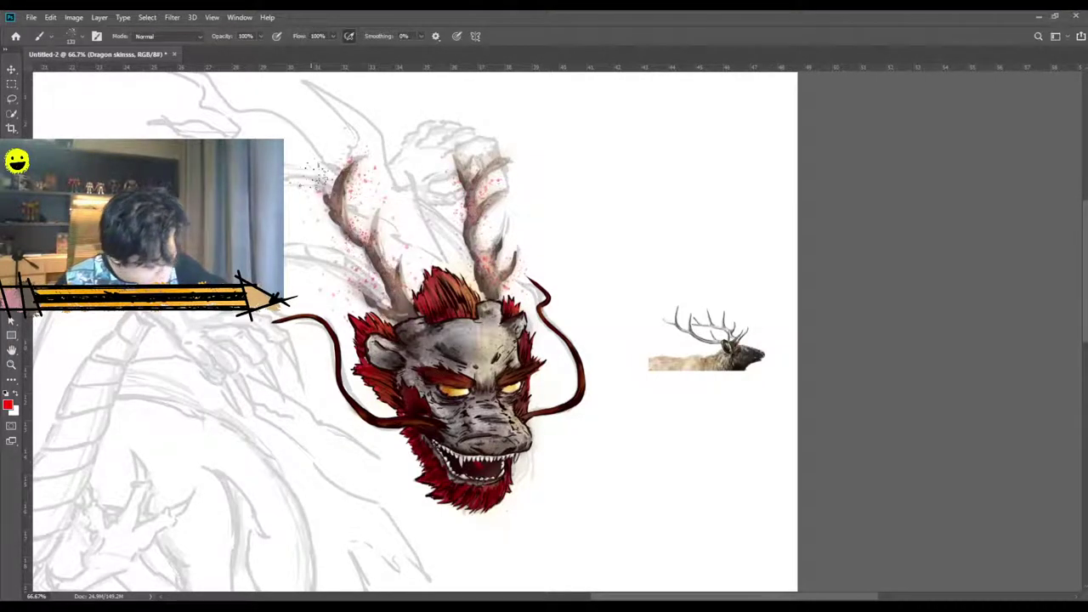
Erase the stray red specks around the antlers with the Eraser tool at 100% opacity.
{"action": "key", "text": "e"}
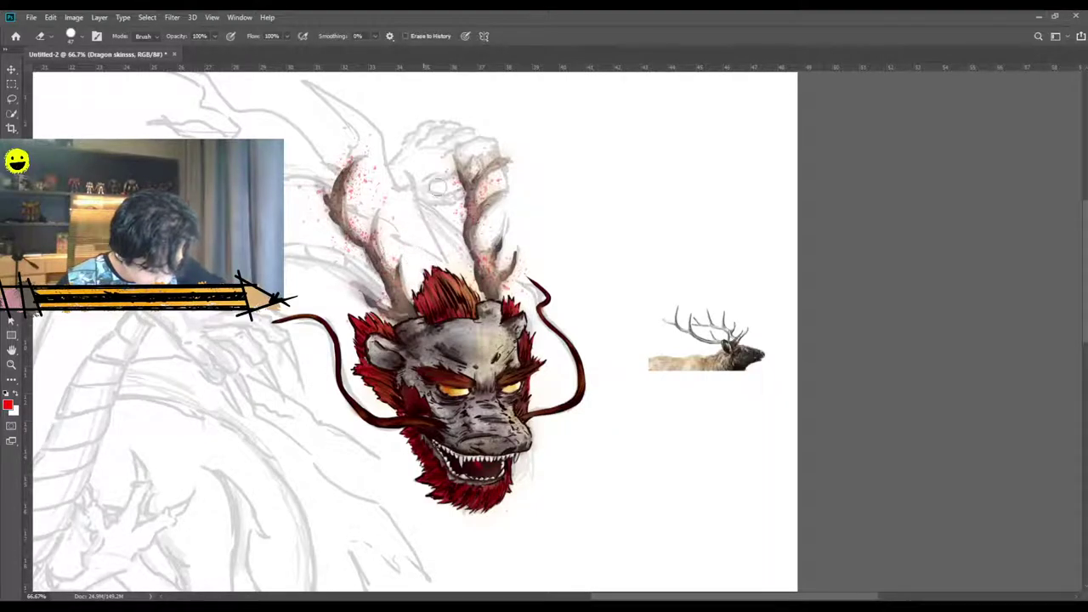
{"action": "mouse_move", "coordinate": [369, 184]}
{"action": "left_mouse_down"}
{"action": "mouse_move", "coordinate": [374, 146]}
{"action": "mouse_move", "coordinate": [342, 154]}
{"action": "left_mouse_up"}
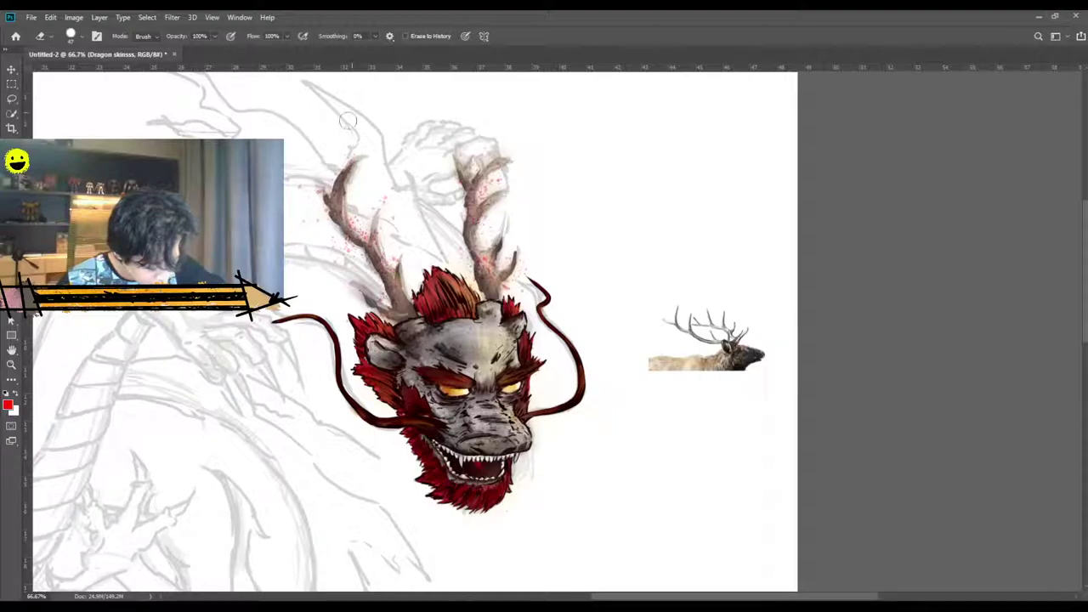
{"action": "mouse_move", "coordinate": [340, 244]}
{"action": "left_mouse_down"}
{"action": "mouse_move", "coordinate": [358, 218]}
{"action": "mouse_move", "coordinate": [366, 226]}
{"action": "mouse_move", "coordinate": [354, 206]}
{"action": "mouse_move", "coordinate": [362, 225]}
{"action": "mouse_move", "coordinate": [394, 209]}
{"action": "mouse_move", "coordinate": [389, 259]}
{"action": "left_mouse_up"}
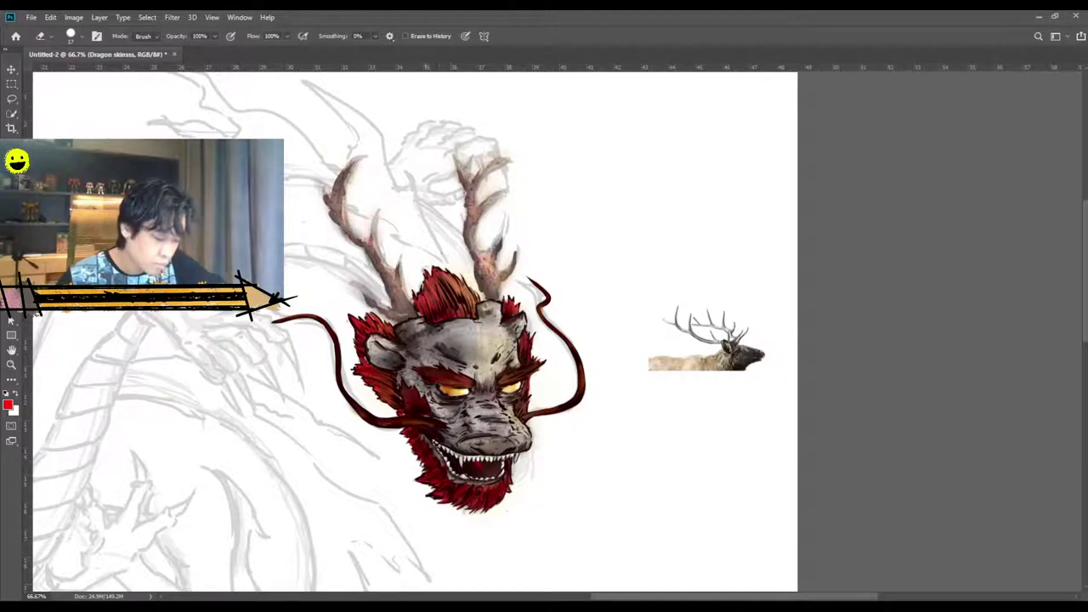
Set the foreground colour to a dark reddish brown.
{"action": "key", "text": "ctrl+minus"}
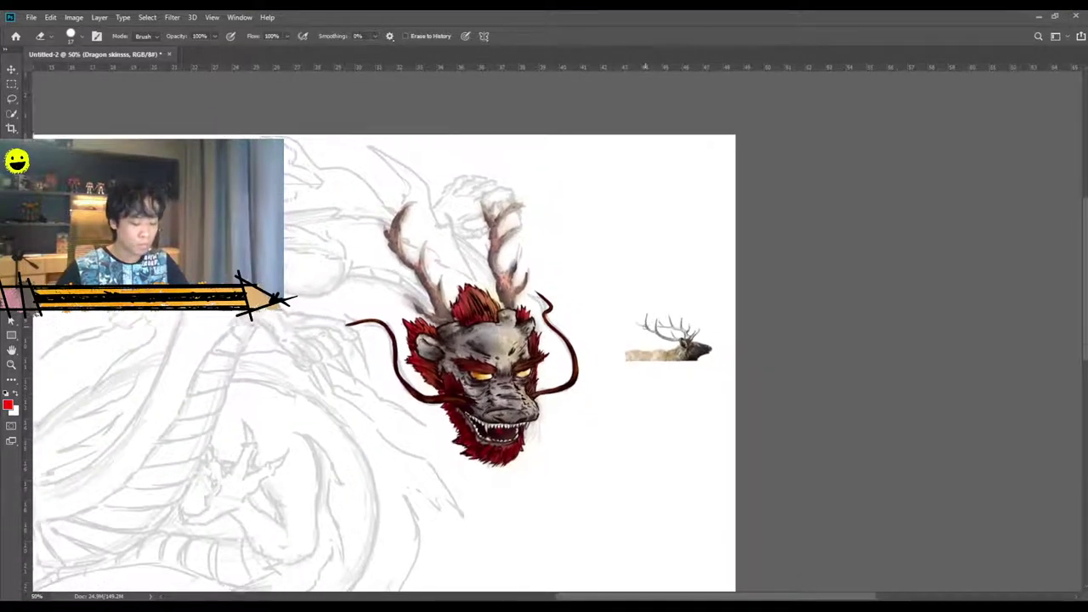
{"action": "key", "text": "ctrl+minus"}
{"action": "scroll", "coordinate": [644, 331], "scroll_direction": "up", "scroll_amount": 5}
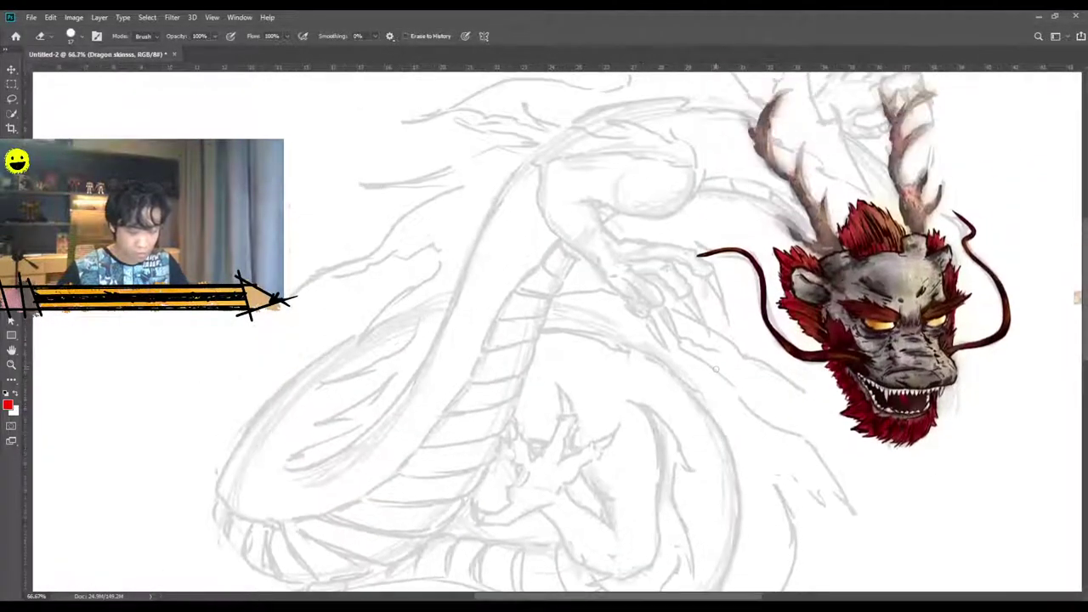
{"action": "scroll", "coordinate": [557, 331], "scroll_direction": "right", "scroll_amount": 5}
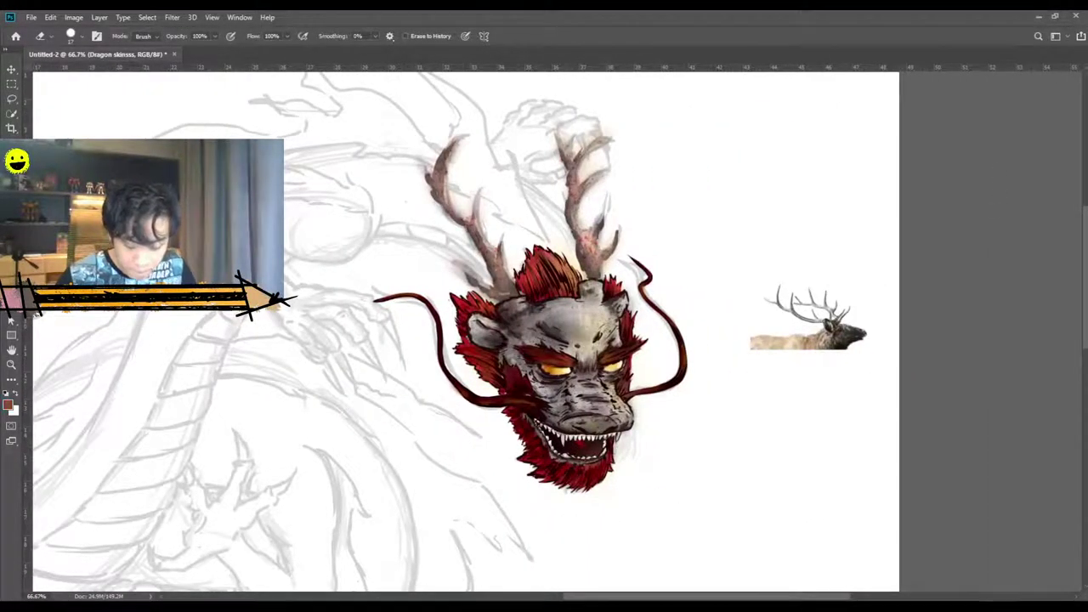
{"action": "left_click_drag", "start_coordinate": [974, 159], "coordinate": [1078, 155]}
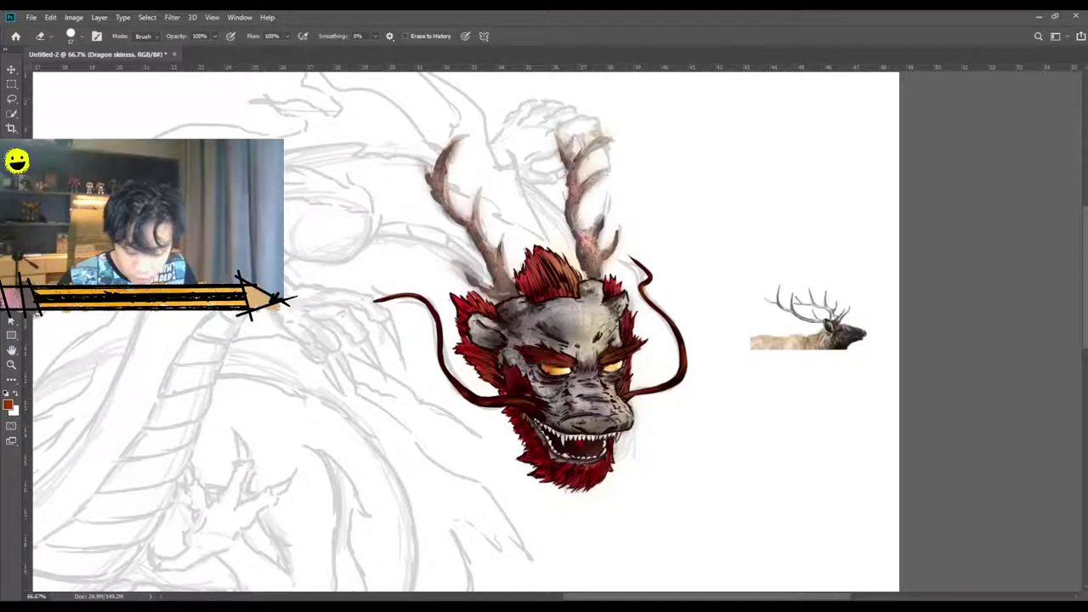
{"action": "left_click", "coordinate": [1074, 194]}
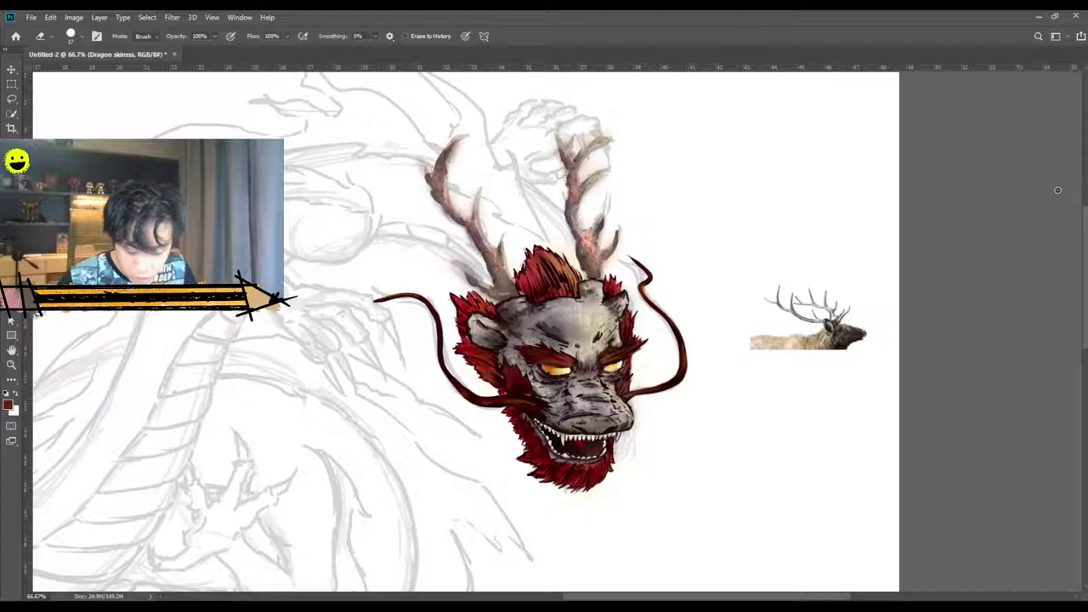
Switch to a small Brush tool preset and select the "Dragon Head outline" layer for work on the antlers.
{"action": "key", "text": "b"}
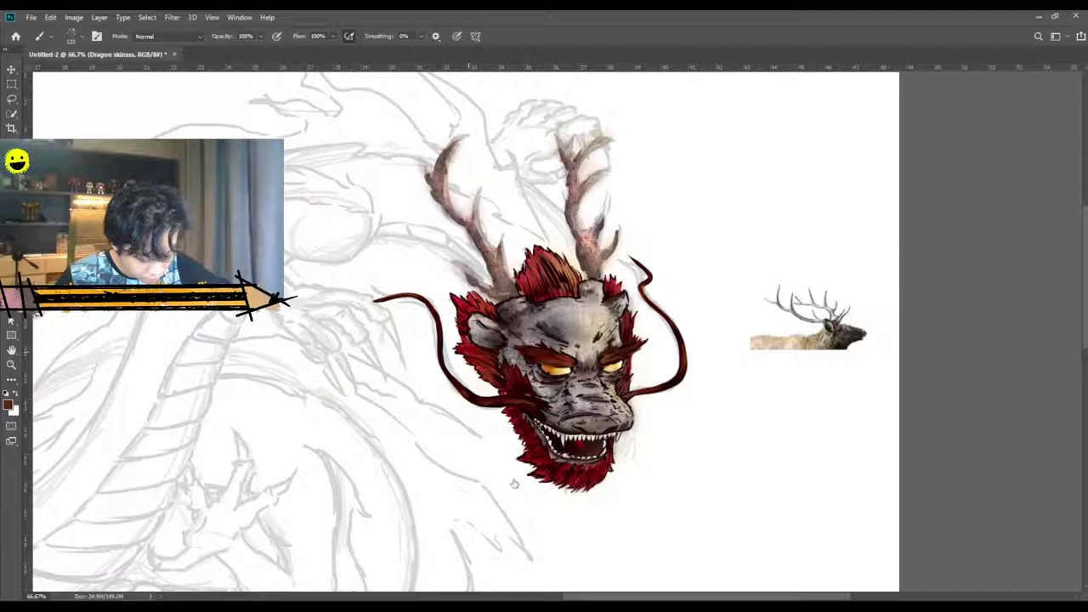
{"action": "left_click", "coordinate": [523, 448]}
{"action": "left_click_drag", "start_coordinate": [535, 380], "coordinate": [533, 379]}
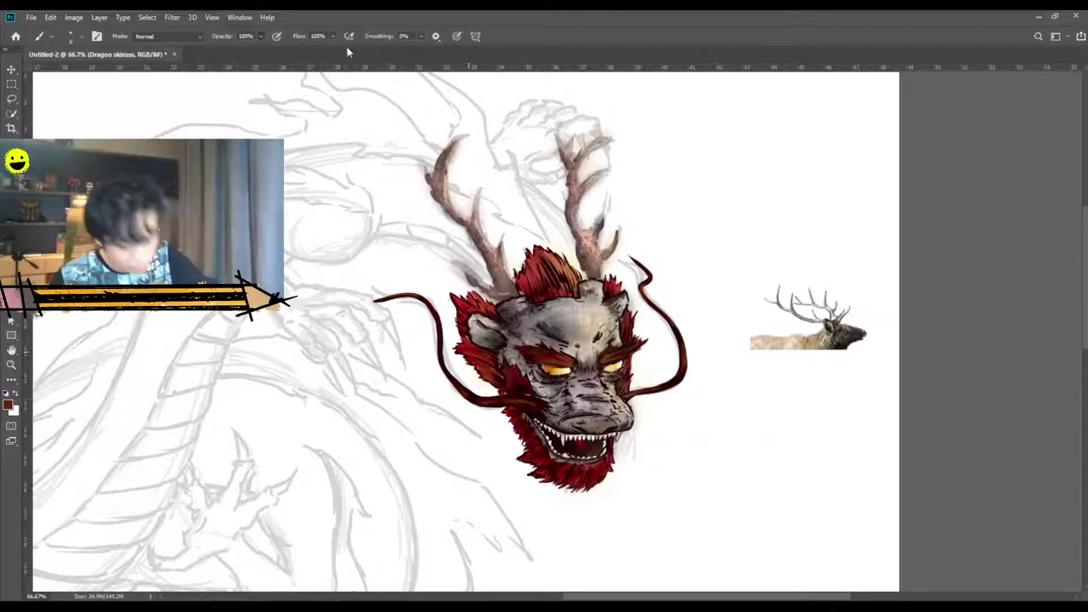
{"action": "key", "text": "ctrl+plus"}
{"action": "key", "text": "ctrl+plus"}
{"action": "scroll", "coordinate": [560, 357], "scroll_direction": "up", "scroll_amount": 5}
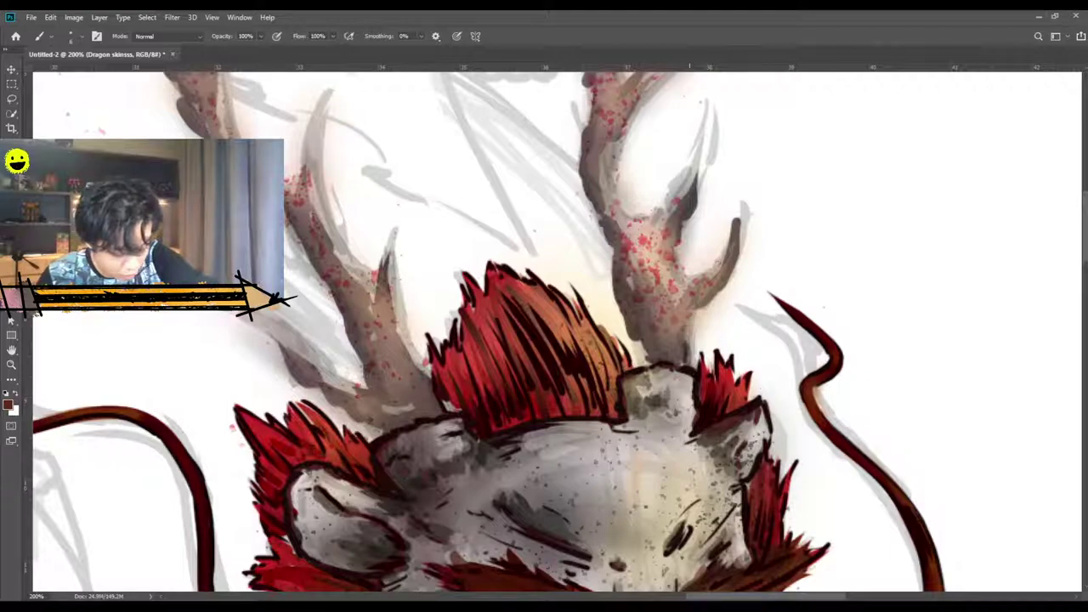
{"action": "left_click", "coordinate": [1026, 387]}
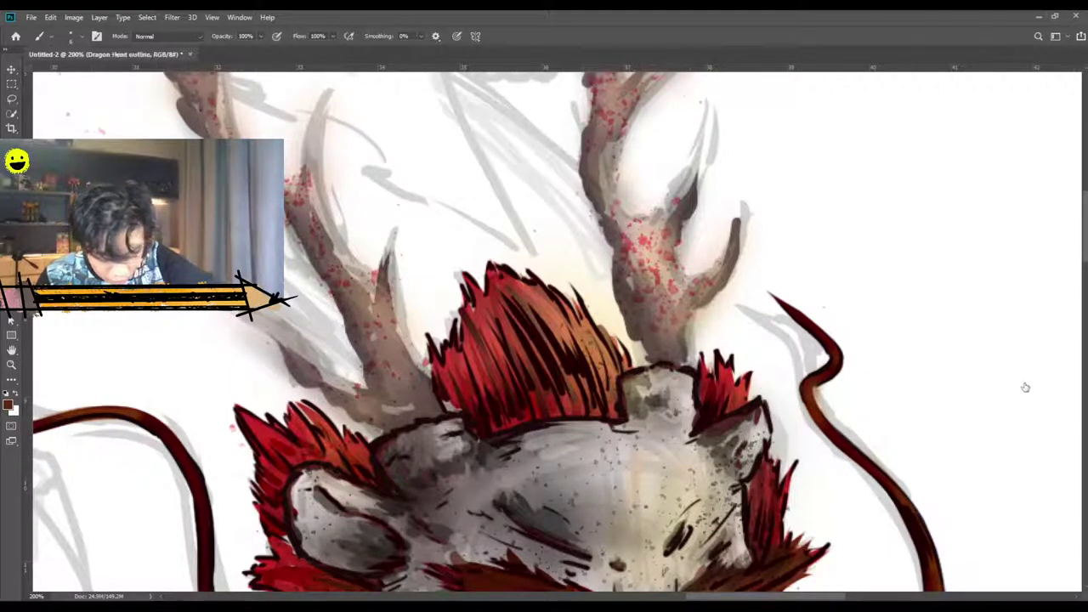
Outline the outer base edge, two lower tines and middle tine of the right-hand antler in dark reddish brown.
{"action": "left_click_drag", "start_coordinate": [691, 361], "coordinate": [689, 338]}
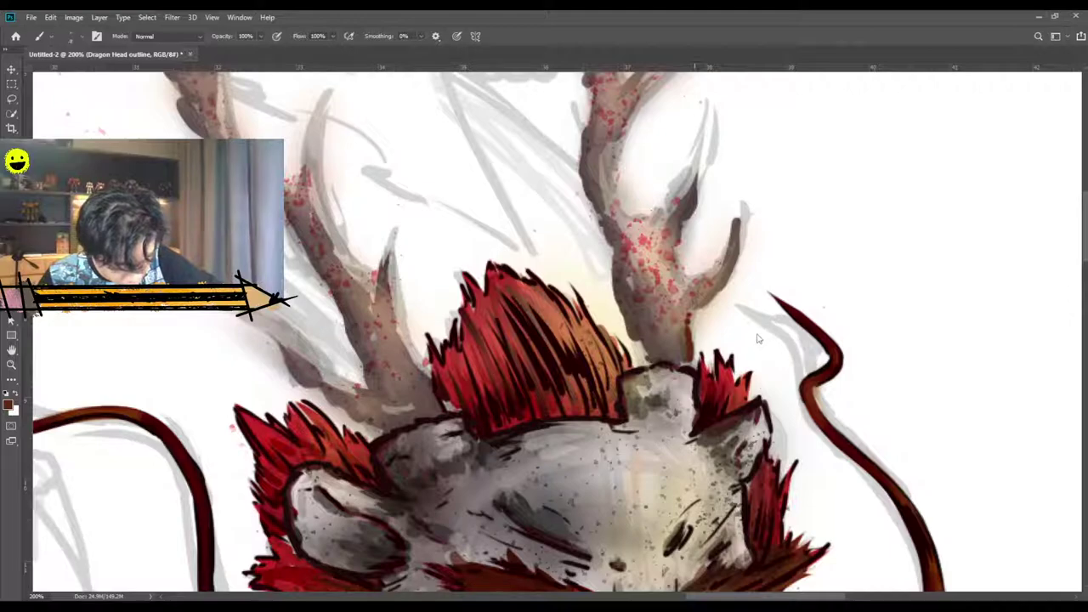
{"action": "mouse_move", "coordinate": [690, 318]}
{"action": "left_mouse_down"}
{"action": "mouse_move", "coordinate": [731, 275]}
{"action": "mouse_move", "coordinate": [737, 214]}
{"action": "mouse_move", "coordinate": [729, 254]}
{"action": "mouse_move", "coordinate": [705, 274]}
{"action": "mouse_move", "coordinate": [687, 223]}
{"action": "mouse_move", "coordinate": [689, 248]}
{"action": "left_mouse_up"}
{"action": "scroll", "coordinate": [674, 260], "scroll_direction": "up", "scroll_amount": 1}
{"action": "scroll", "coordinate": [692, 160], "scroll_direction": "up", "scroll_amount": 1}
{"action": "mouse_move", "coordinate": [687, 289]}
{"action": "left_mouse_down"}
{"action": "mouse_move", "coordinate": [704, 196]}
{"action": "mouse_move", "coordinate": [645, 289]}
{"action": "left_mouse_up"}
{"action": "scroll", "coordinate": [644, 289], "scroll_direction": "up", "scroll_amount": 2}
{"action": "scroll", "coordinate": [664, 255], "scroll_direction": "up", "scroll_amount": 1}
{"action": "left_click_drag", "start_coordinate": [637, 252], "coordinate": [704, 182]}
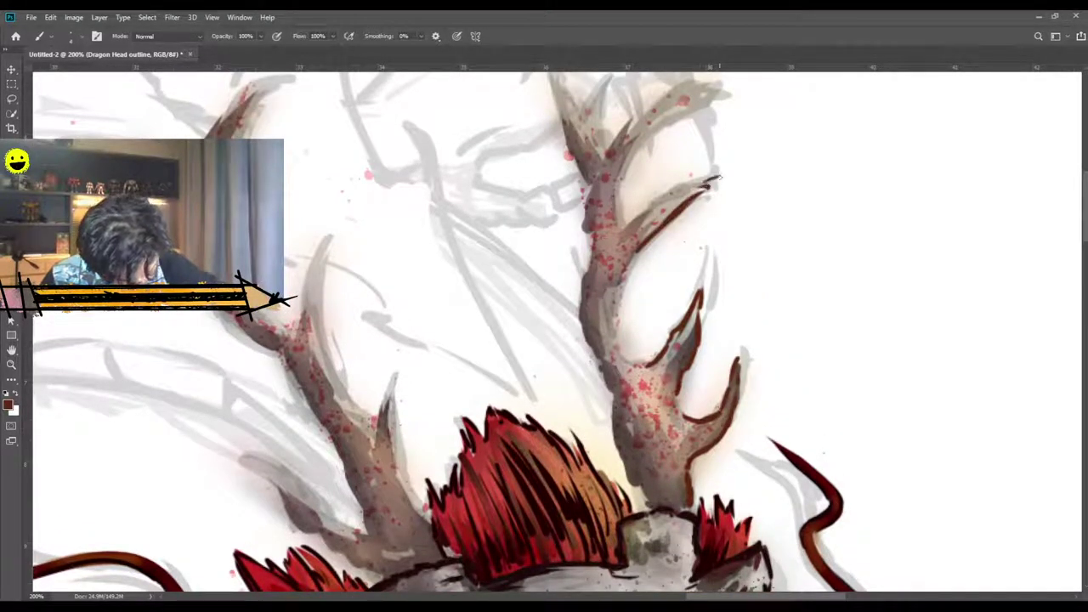
{"action": "left_click_drag", "start_coordinate": [620, 236], "coordinate": [683, 187]}
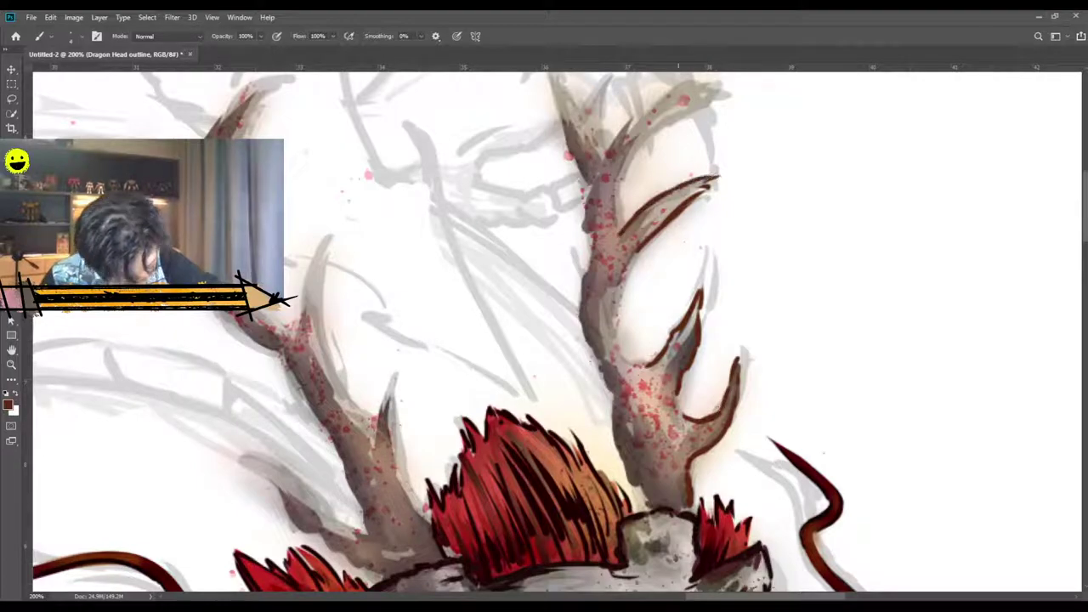
Outline the long upper tine and the forked tip of the right-hand antler.
{"action": "scroll", "coordinate": [646, 290], "scroll_direction": "up", "scroll_amount": 2}
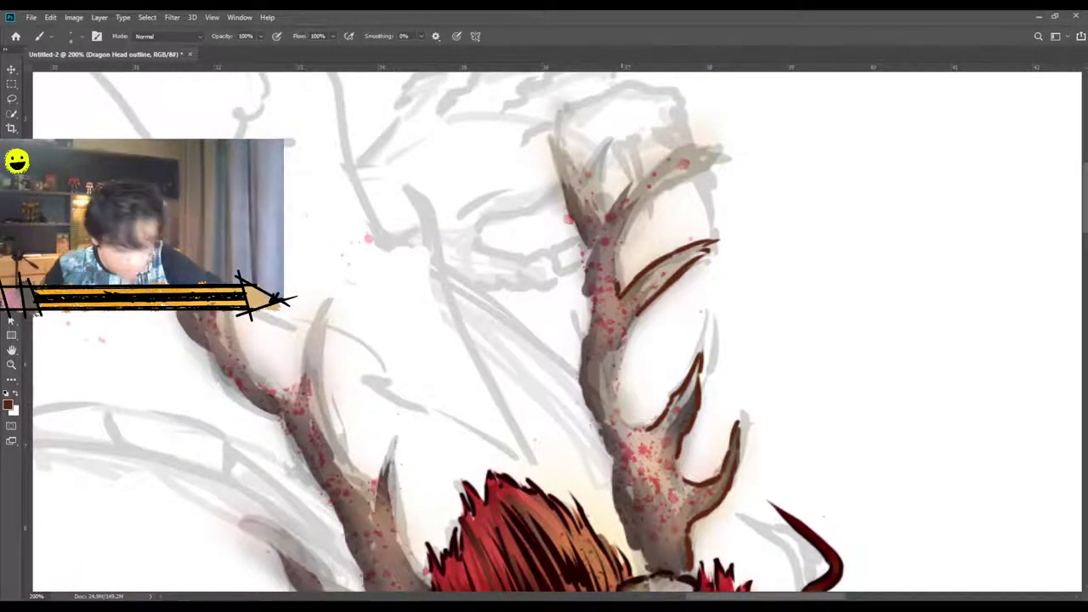
{"action": "mouse_move", "coordinate": [618, 291]}
{"action": "left_mouse_down"}
{"action": "mouse_move", "coordinate": [609, 258]}
{"action": "mouse_move", "coordinate": [634, 211]}
{"action": "mouse_move", "coordinate": [713, 158]}
{"action": "left_mouse_up"}
{"action": "mouse_move", "coordinate": [605, 217]}
{"action": "left_mouse_down"}
{"action": "mouse_move", "coordinate": [656, 161]}
{"action": "mouse_move", "coordinate": [694, 147]}
{"action": "mouse_move", "coordinate": [722, 159]}
{"action": "left_mouse_up"}
{"action": "mouse_move", "coordinate": [605, 213]}
{"action": "left_mouse_down"}
{"action": "mouse_move", "coordinate": [612, 135]}
{"action": "mouse_move", "coordinate": [586, 168]}
{"action": "mouse_move", "coordinate": [556, 131]}
{"action": "mouse_move", "coordinate": [583, 228]}
{"action": "left_mouse_up"}
{"action": "left_click_drag", "start_coordinate": [554, 175], "coordinate": [586, 225]}
Outline the right-hand antler's left edge down to its base, and close the gap on the stem between its lower and middle tines.
{"action": "scroll", "coordinate": [588, 236], "scroll_direction": "down", "scroll_amount": 2}
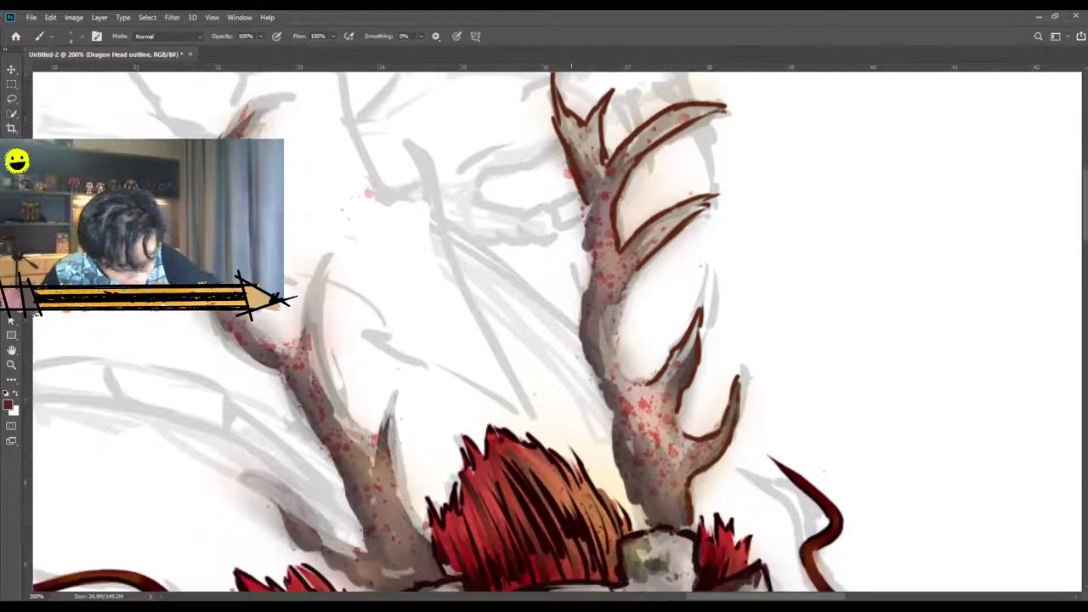
{"action": "left_click_drag", "start_coordinate": [587, 158], "coordinate": [590, 238]}
{"action": "scroll", "coordinate": [583, 243], "scroll_direction": "down", "scroll_amount": 2}
{"action": "mouse_move", "coordinate": [589, 175]}
{"action": "left_mouse_down"}
{"action": "mouse_move", "coordinate": [580, 227]}
{"action": "mouse_move", "coordinate": [639, 430]}
{"action": "left_mouse_up"}
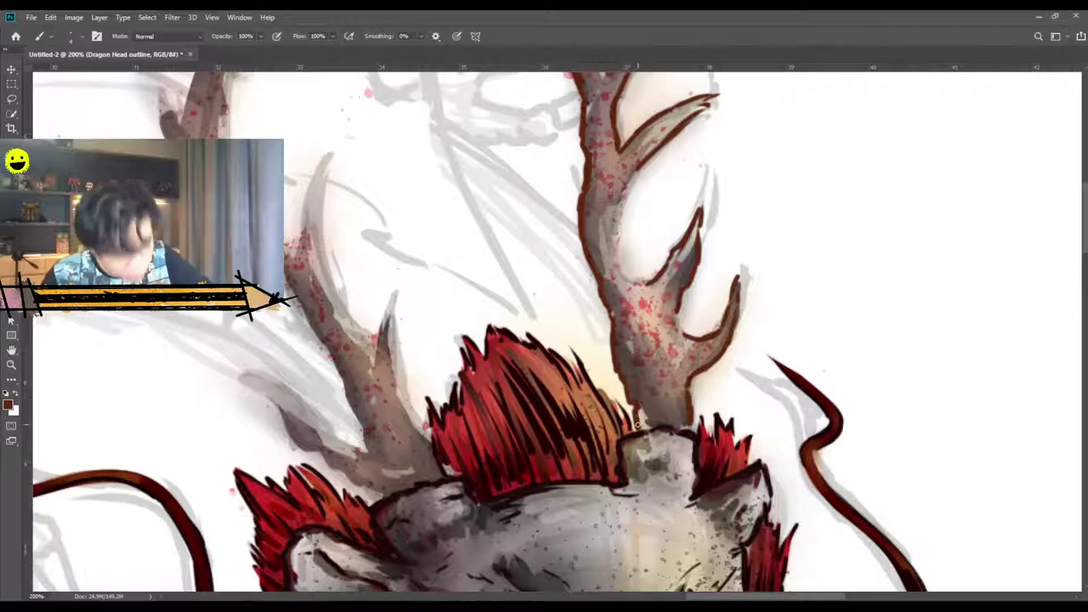
{"action": "scroll", "coordinate": [640, 430], "scroll_direction": "down", "scroll_amount": 1}
{"action": "key", "text": "ctrl+minus"}
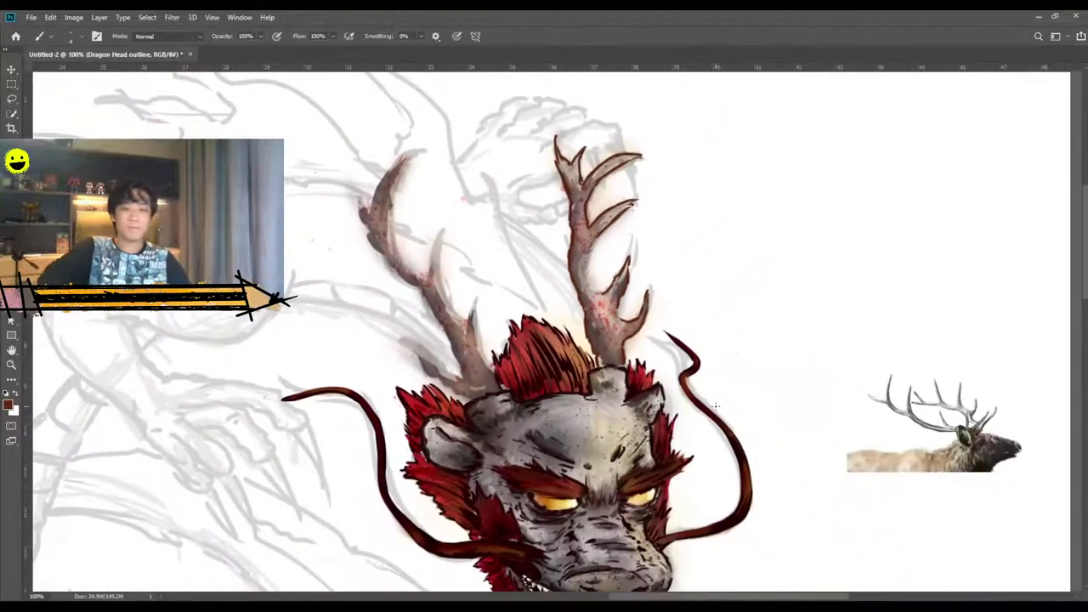
{"action": "key", "text": "ctrl+minus"}
{"action": "key", "text": "ctrl+plus"}
{"action": "key", "text": "ctrl+plus"}
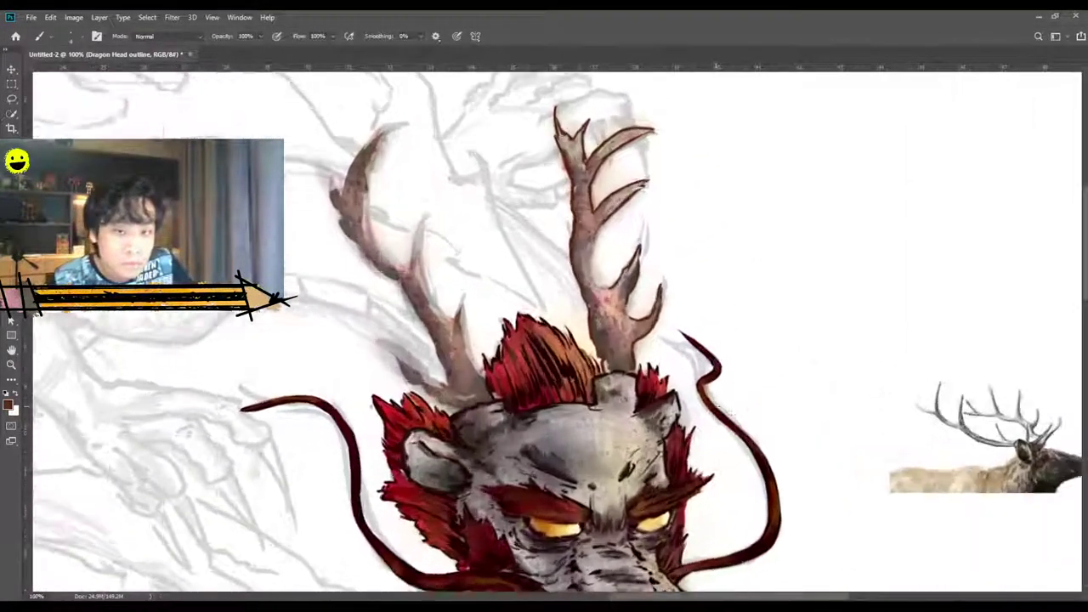
{"action": "mouse_move", "coordinate": [646, 256]}
{"action": "left_mouse_down"}
{"action": "mouse_move", "coordinate": [617, 243]}
{"action": "mouse_move", "coordinate": [617, 186]}
{"action": "mouse_move", "coordinate": [635, 144]}
{"action": "mouse_move", "coordinate": [619, 174]}
{"action": "left_mouse_up"}
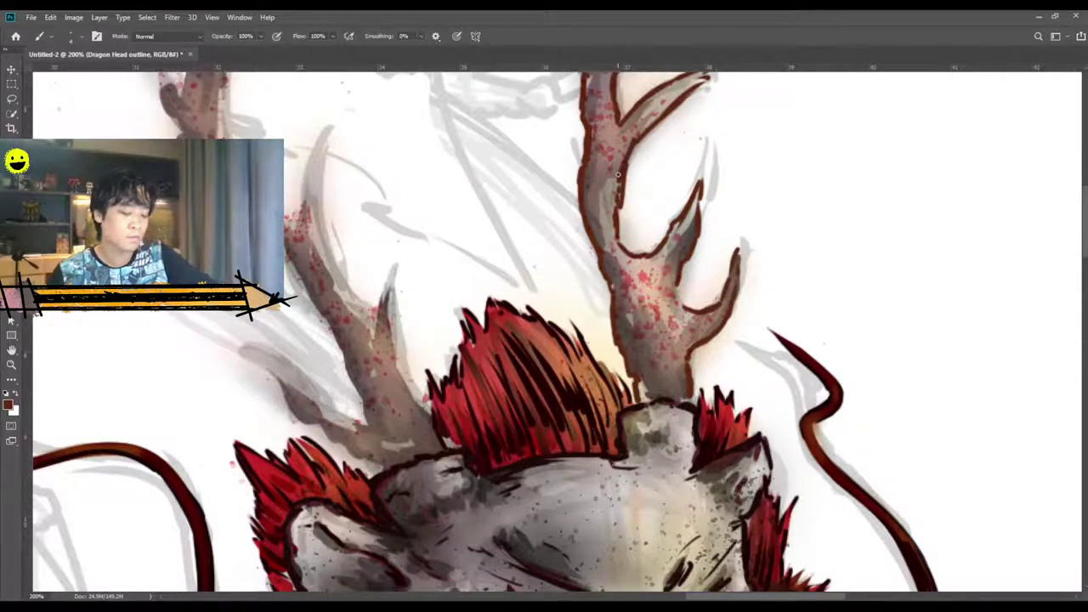
Outline the inner edge and lower tines of the left-hand antler, hiding the body sketch to see the lines clearly.
{"action": "scroll", "coordinate": [367, 499], "scroll_direction": "up", "scroll_amount": 2}
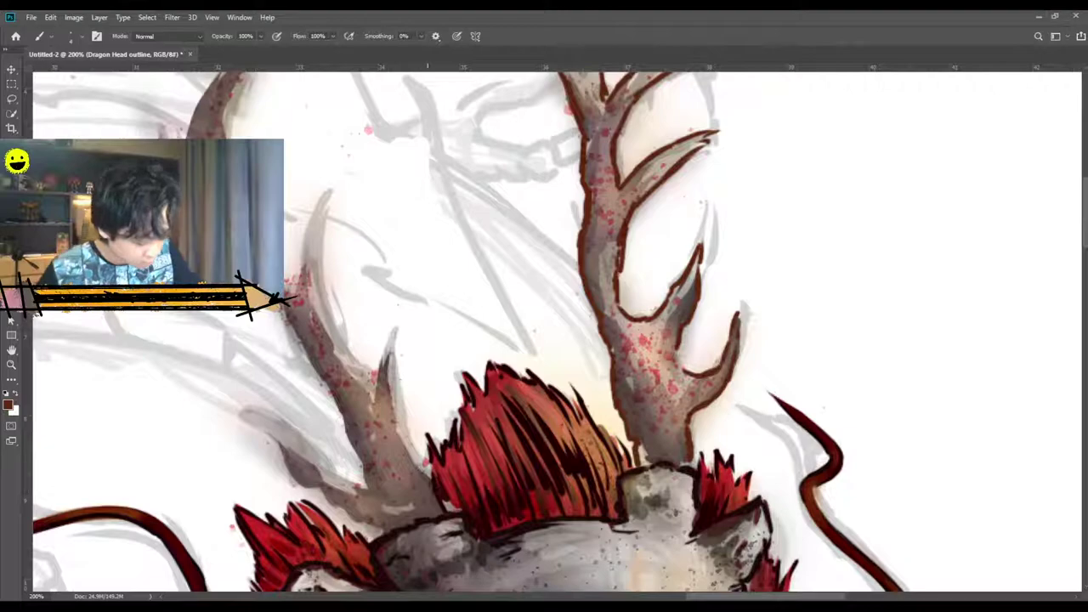
{"action": "mouse_move", "coordinate": [398, 425]}
{"action": "left_mouse_down"}
{"action": "mouse_move", "coordinate": [388, 346]}
{"action": "mouse_move", "coordinate": [374, 402]}
{"action": "mouse_move", "coordinate": [376, 368]}
{"action": "left_mouse_up"}
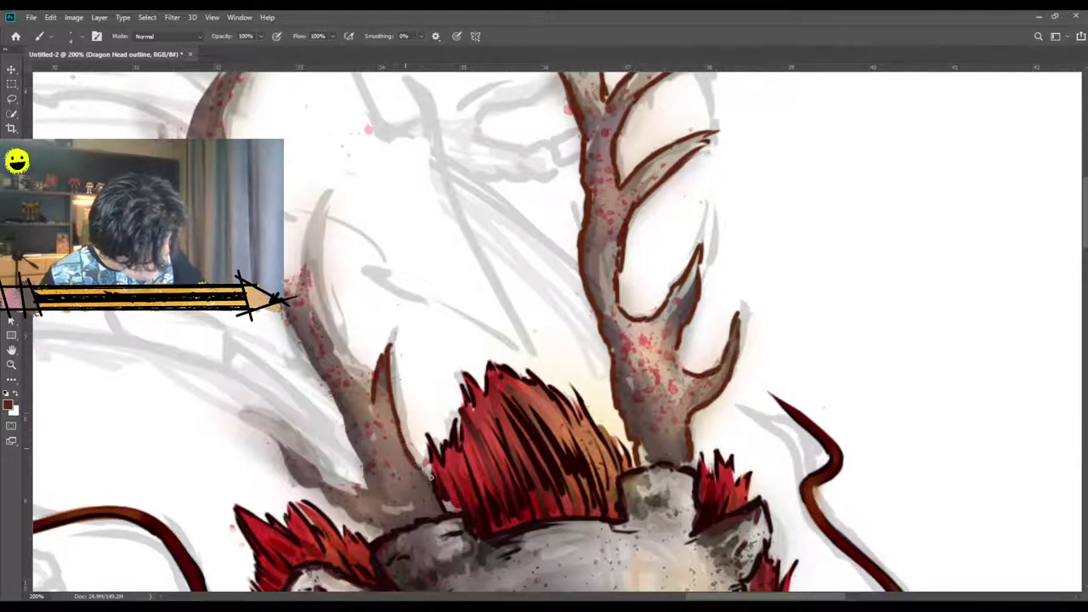
{"action": "scroll", "coordinate": [426, 473], "scroll_direction": "up", "scroll_amount": 1}
{"action": "mouse_move", "coordinate": [376, 403]}
{"action": "left_mouse_down"}
{"action": "mouse_move", "coordinate": [347, 396]}
{"action": "mouse_move", "coordinate": [311, 342]}
{"action": "mouse_move", "coordinate": [308, 311]}
{"action": "left_mouse_up"}
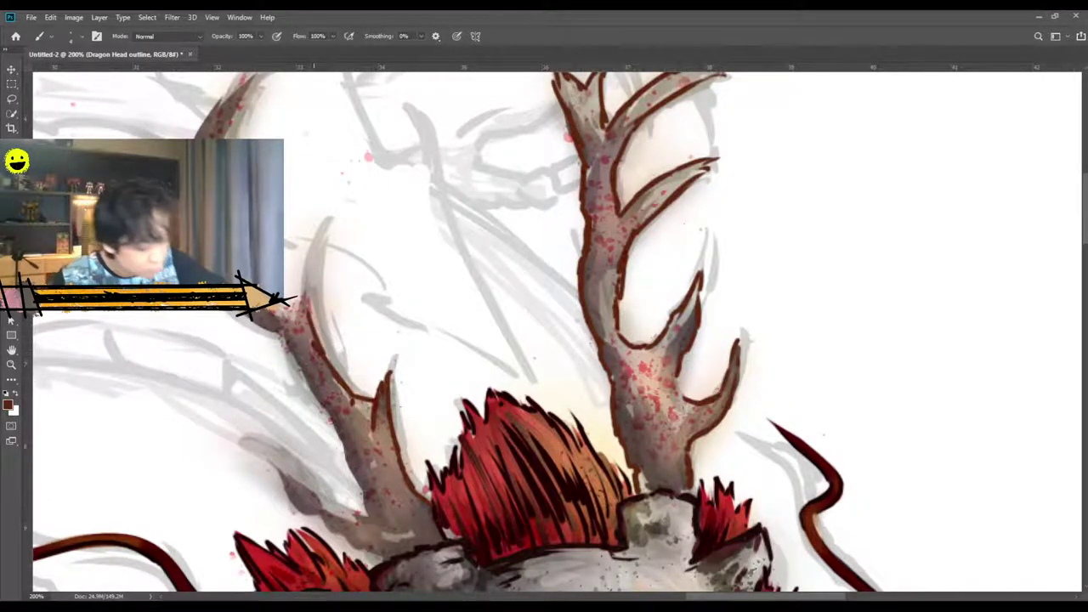
{"action": "left_click", "coordinate": [946, 541]}
{"action": "mouse_move", "coordinate": [313, 325]}
{"action": "left_mouse_down"}
{"action": "mouse_move", "coordinate": [300, 281]}
{"action": "mouse_move", "coordinate": [291, 318]}
{"action": "mouse_move", "coordinate": [284, 306]}
{"action": "left_mouse_up"}
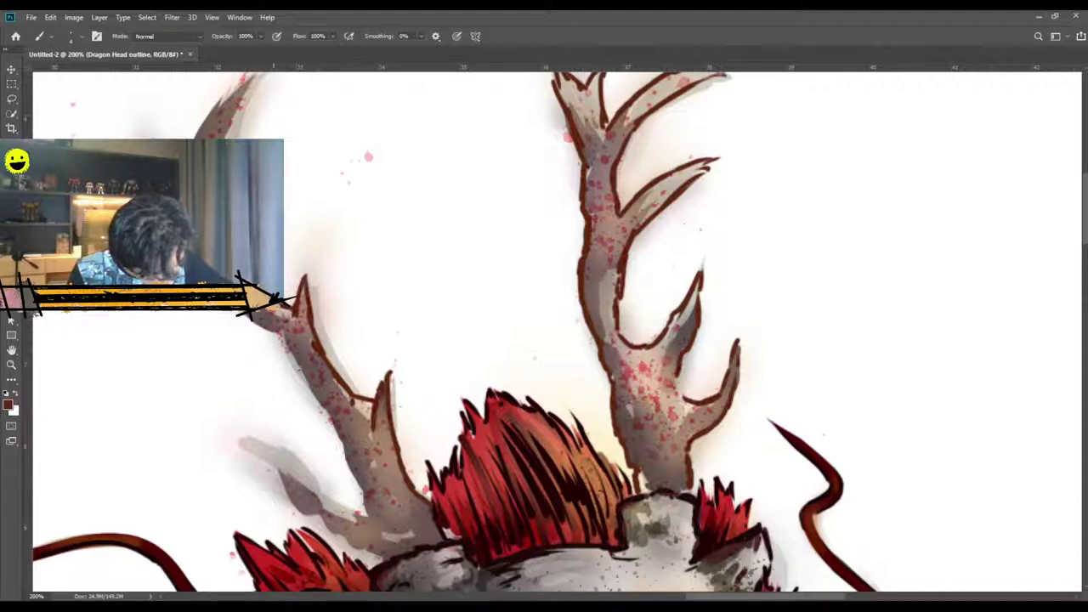
Complete the left-hand antler's outline along its upper tip, outer edge and the small tine near its base.
{"action": "scroll", "coordinate": [544, 340], "scroll_direction": "up", "scroll_amount": 3}
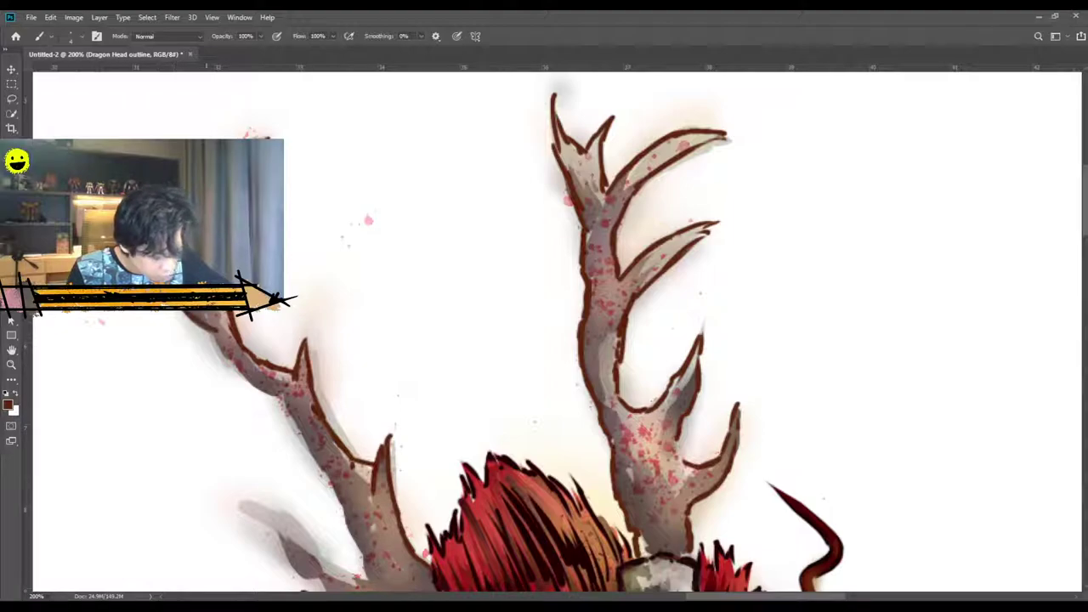
{"action": "scroll", "coordinate": [544, 340], "scroll_direction": "down", "scroll_amount": 1}
{"action": "scroll", "coordinate": [271, 369], "scroll_direction": "down", "scroll_amount": 1}
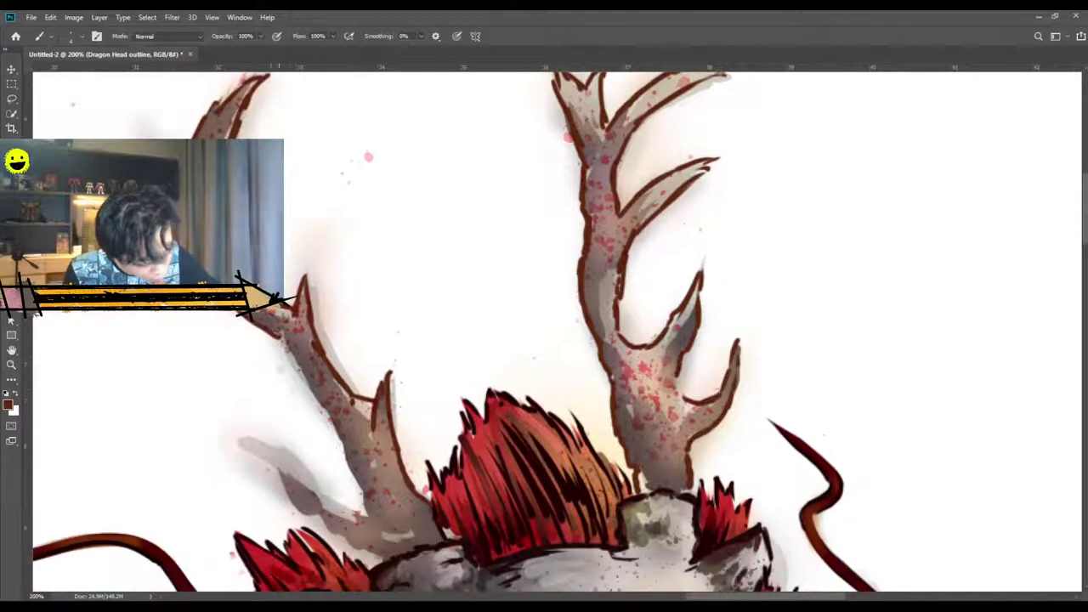
{"action": "left_click_drag", "start_coordinate": [306, 382], "coordinate": [364, 504]}
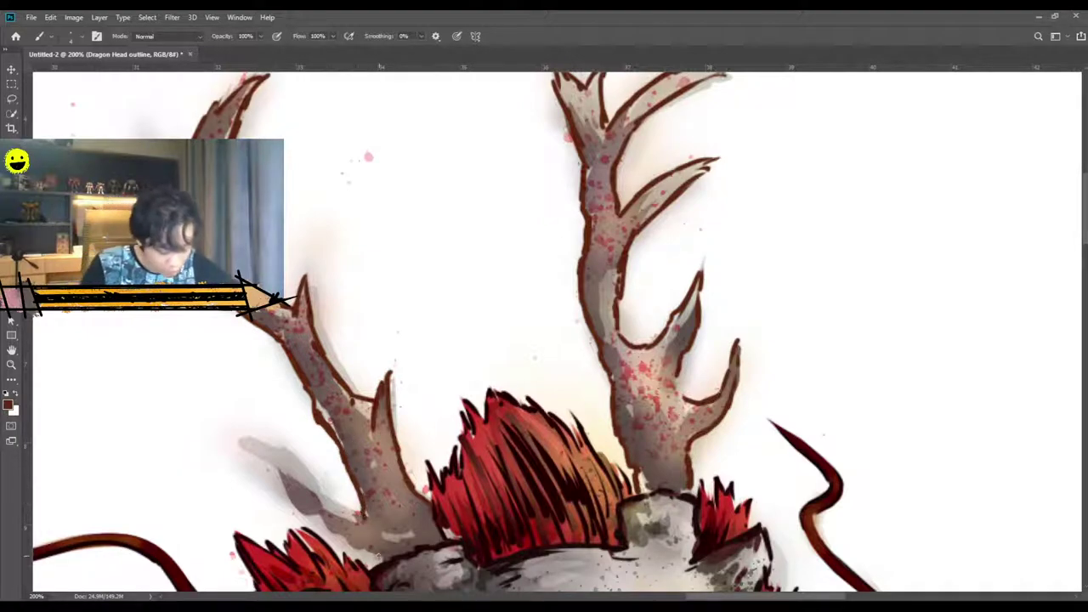
{"action": "mouse_move", "coordinate": [381, 561]}
{"action": "left_mouse_down"}
{"action": "mouse_move", "coordinate": [289, 505]}
{"action": "mouse_move", "coordinate": [284, 483]}
{"action": "mouse_move", "coordinate": [233, 447]}
{"action": "mouse_move", "coordinate": [289, 454]}
{"action": "mouse_move", "coordinate": [369, 519]}
{"action": "left_mouse_up"}
Set the foreground colour to a darker reddish brown and reinforce the right-hand antler's outline and tines with dark strokes.
{"action": "scroll", "coordinate": [308, 415], "scroll_direction": "down", "scroll_amount": 2}
{"action": "key", "text": "ctrl+minus"}
{"action": "key", "text": "ctrl+minus"}
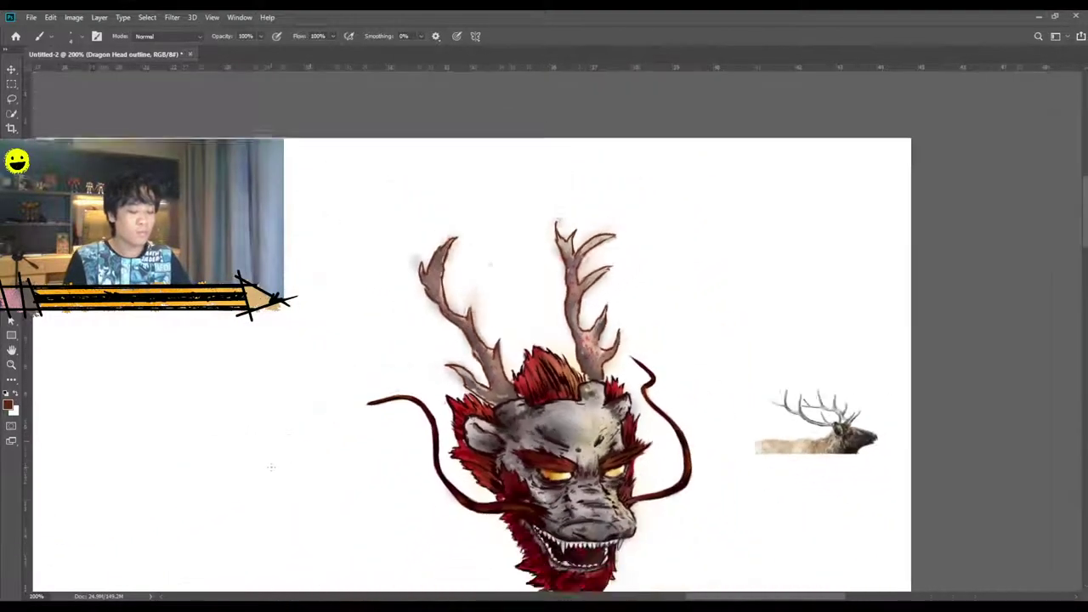
{"action": "key", "text": "ctrl+plus"}
{"action": "scroll", "coordinate": [271, 467], "scroll_direction": "down", "scroll_amount": 2}
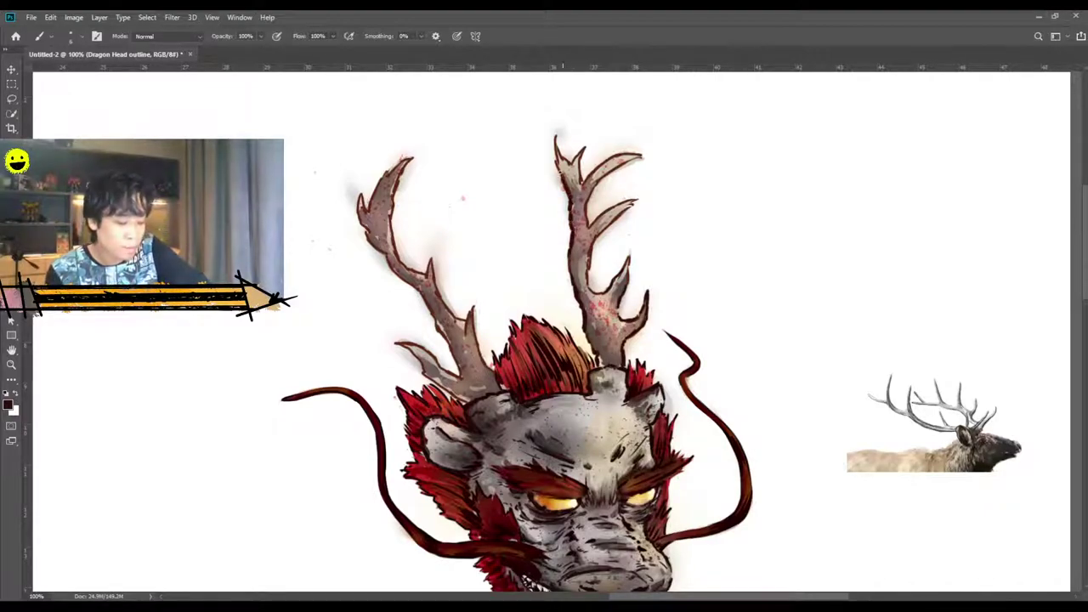
{"action": "mouse_move", "coordinate": [555, 158]}
{"action": "left_mouse_down"}
{"action": "mouse_move", "coordinate": [557, 146]}
{"action": "mouse_move", "coordinate": [570, 162]}
{"action": "mouse_move", "coordinate": [583, 149]}
{"action": "mouse_move", "coordinate": [581, 180]}
{"action": "mouse_move", "coordinate": [599, 165]}
{"action": "left_mouse_up"}
{"action": "left_click_drag", "start_coordinate": [587, 203], "coordinate": [600, 181]}
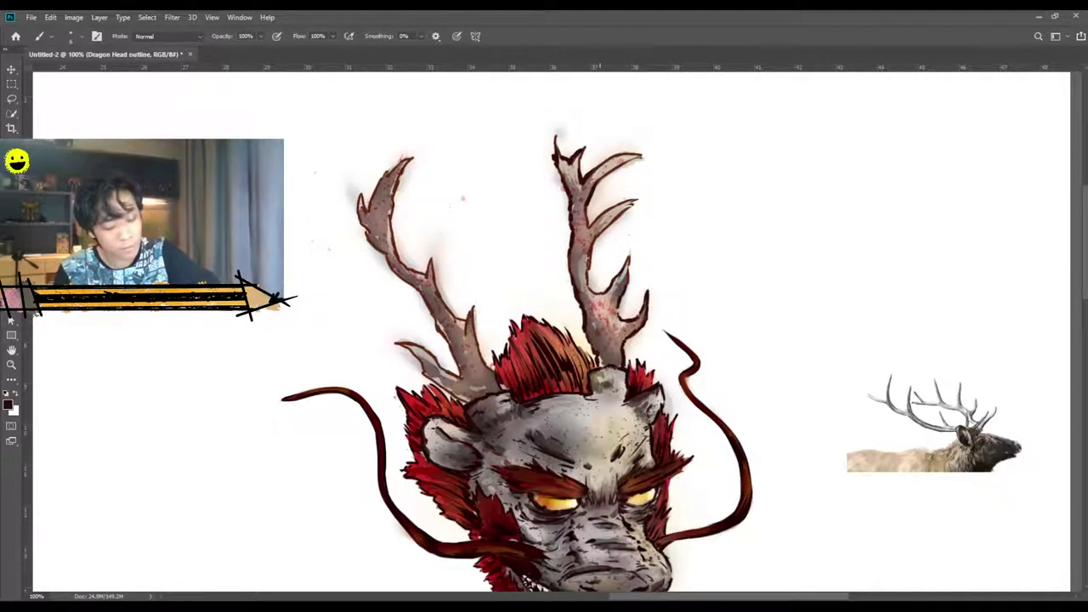
{"action": "left_click_drag", "start_coordinate": [597, 182], "coordinate": [614, 158]}
{"action": "mouse_move", "coordinate": [590, 213]}
{"action": "left_mouse_down"}
{"action": "mouse_move", "coordinate": [604, 214]}
{"action": "mouse_move", "coordinate": [599, 234]}
{"action": "mouse_move", "coordinate": [625, 216]}
{"action": "left_mouse_up"}
{"action": "mouse_move", "coordinate": [590, 249]}
{"action": "left_mouse_down"}
{"action": "mouse_move", "coordinate": [589, 286]}
{"action": "mouse_move", "coordinate": [609, 291]}
{"action": "left_mouse_up"}
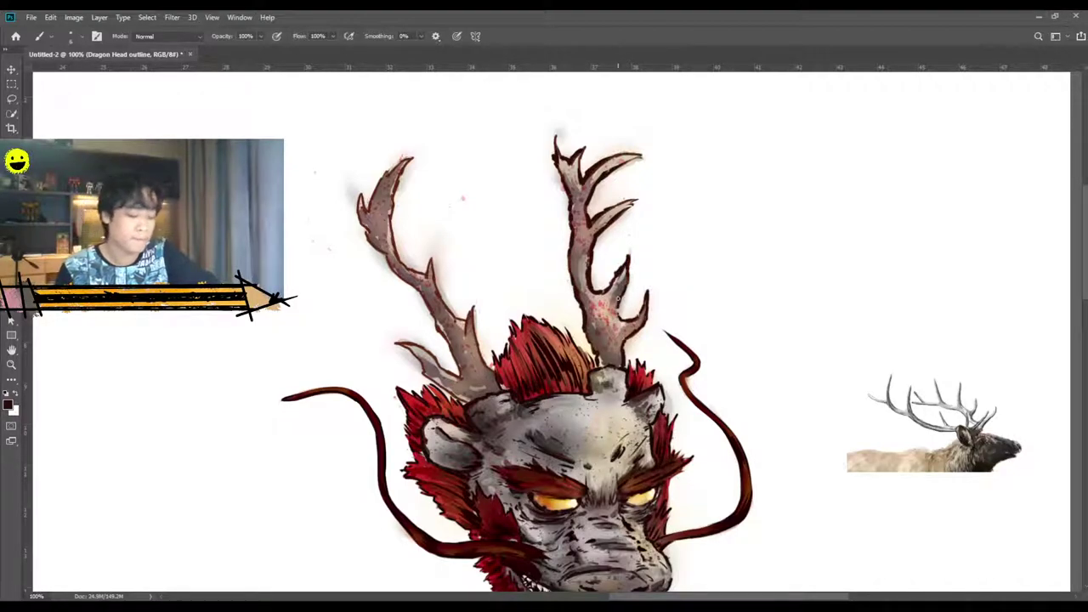
Reinforce the left-hand antler's outline from the tip to the base and small side tine with the darker colour.
{"action": "scroll", "coordinate": [555, 347], "scroll_direction": "down", "scroll_amount": 1}
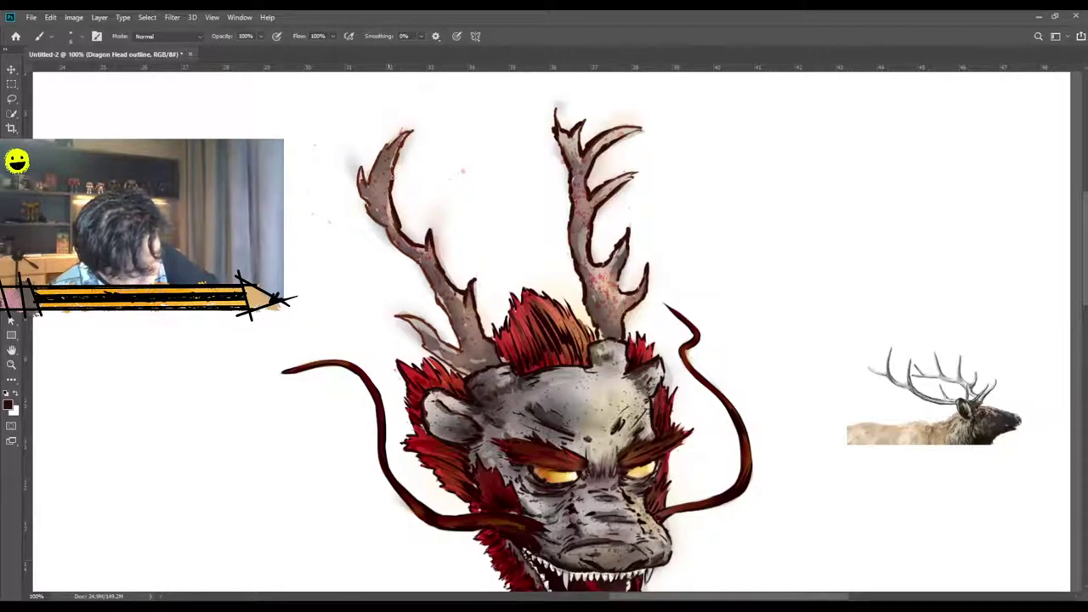
{"action": "left_click_drag", "start_coordinate": [381, 152], "coordinate": [403, 134]}
{"action": "mouse_move", "coordinate": [363, 167]}
{"action": "left_mouse_down"}
{"action": "mouse_move", "coordinate": [369, 213]}
{"action": "mouse_move", "coordinate": [422, 272]}
{"action": "mouse_move", "coordinate": [461, 349]}
{"action": "left_mouse_up"}
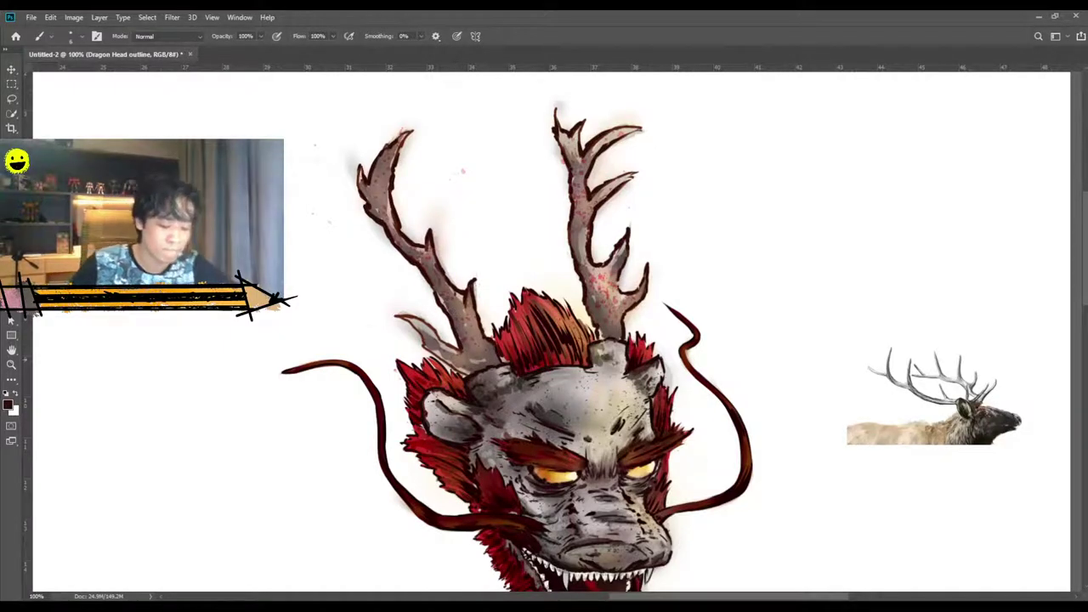
{"action": "mouse_move", "coordinate": [459, 350]}
{"action": "left_mouse_down"}
{"action": "mouse_move", "coordinate": [398, 313]}
{"action": "mouse_move", "coordinate": [459, 372]}
{"action": "mouse_move", "coordinate": [486, 367]}
{"action": "left_mouse_up"}
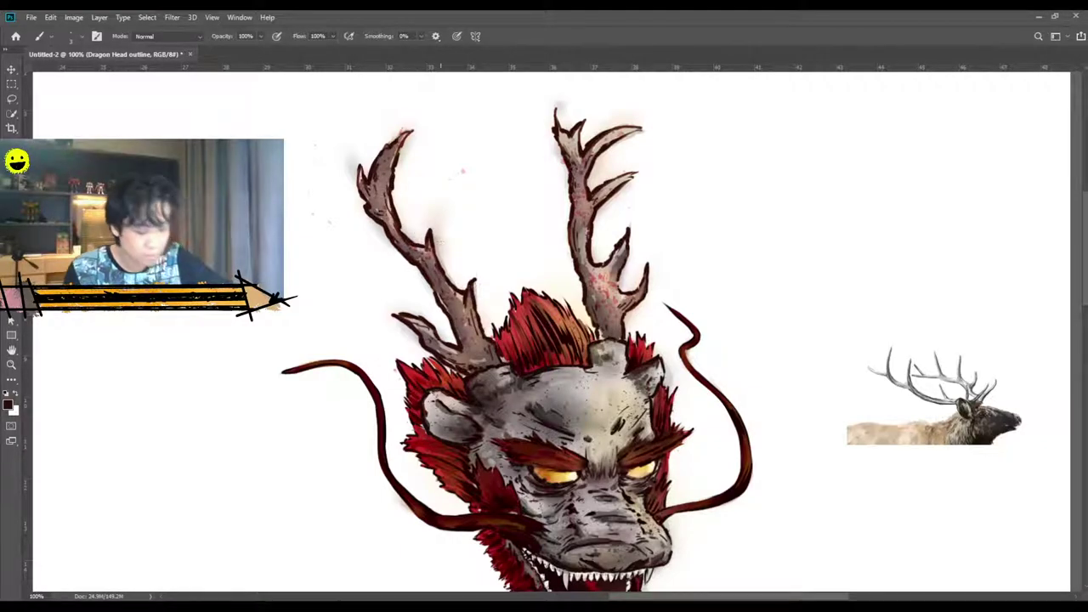
Switch to the Eraser tool and show the body sketch again behind the dragon head.
{"action": "scroll", "coordinate": [428, 250], "scroll_direction": "down", "scroll_amount": 2}
{"action": "key", "text": "ctrl+minus"}
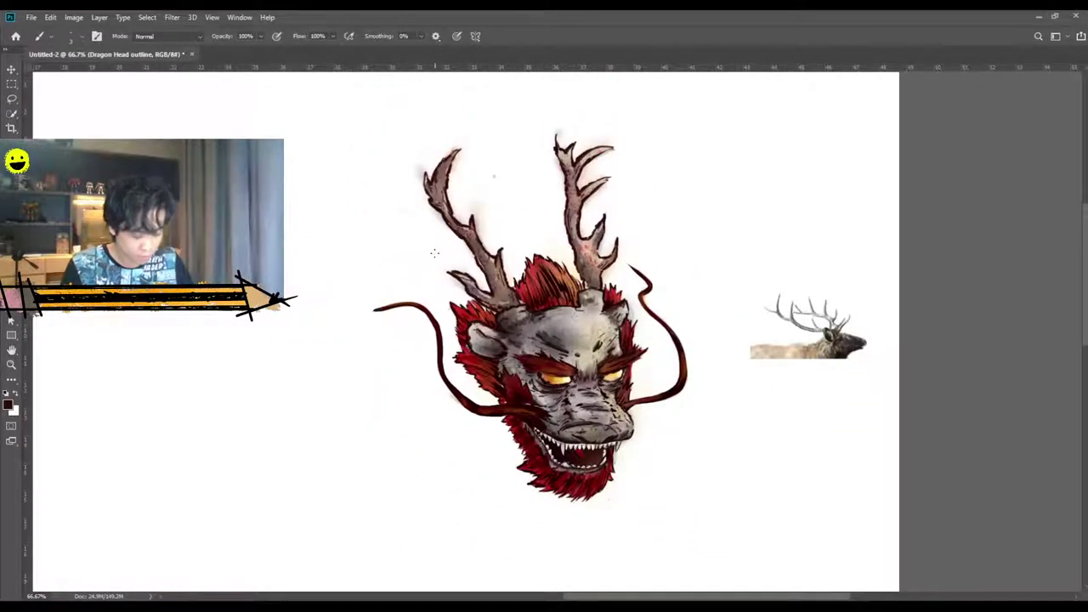
{"action": "key", "text": "e"}
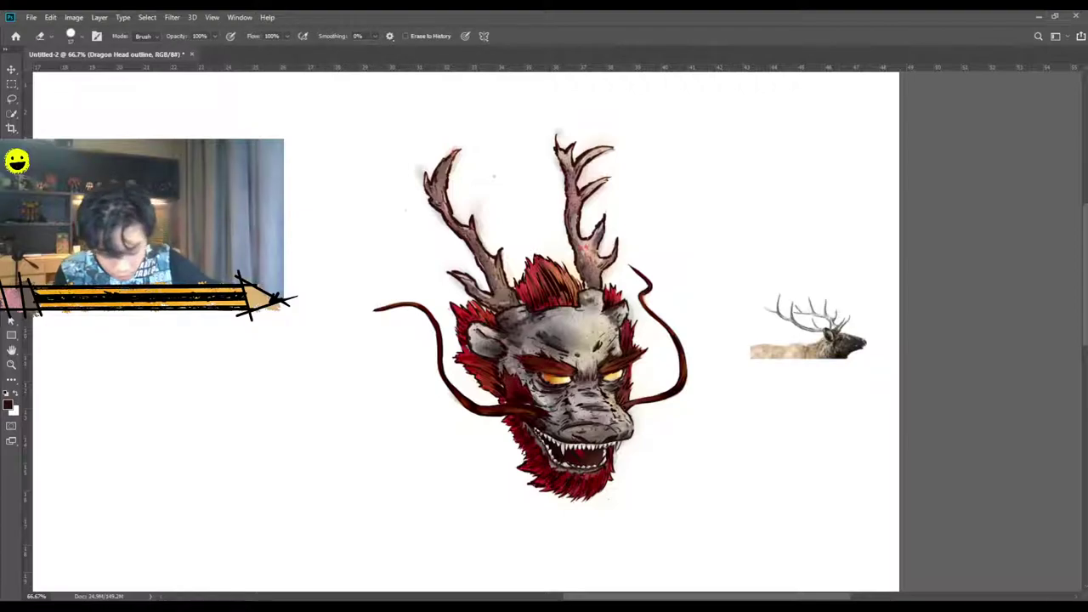
{"action": "left_click", "coordinate": [941, 535]}
{"action": "key", "text": "ctrl+minus"}
{"action": "key", "text": "ctrl+minus"}
{"action": "key", "text": "ctrl+minus"}
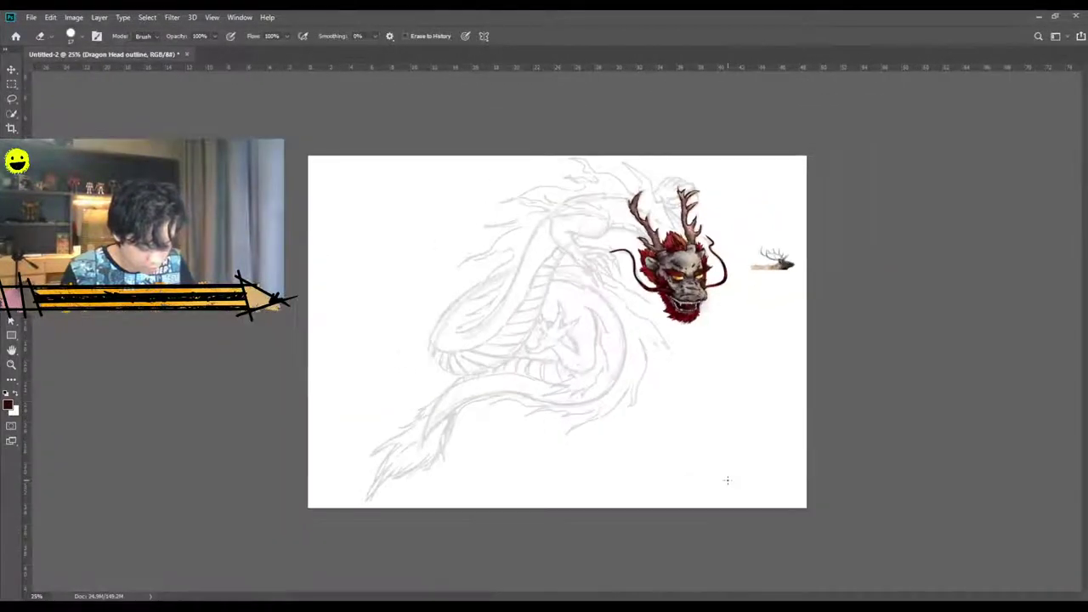
Compare the head with and without its shading and lighting by toggling those layers, and select the "lighting" layer.
{"action": "key", "text": "ctrl+plus"}
{"action": "key", "text": "ctrl+plus"}
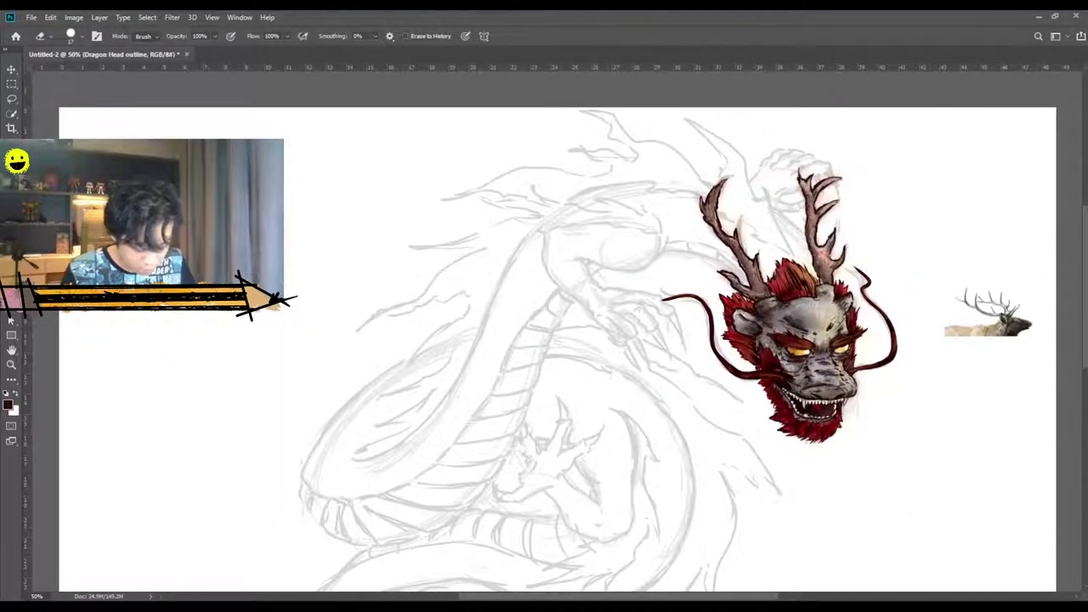
{"action": "left_click_drag", "start_coordinate": [603, 599], "coordinate": [692, 598]}
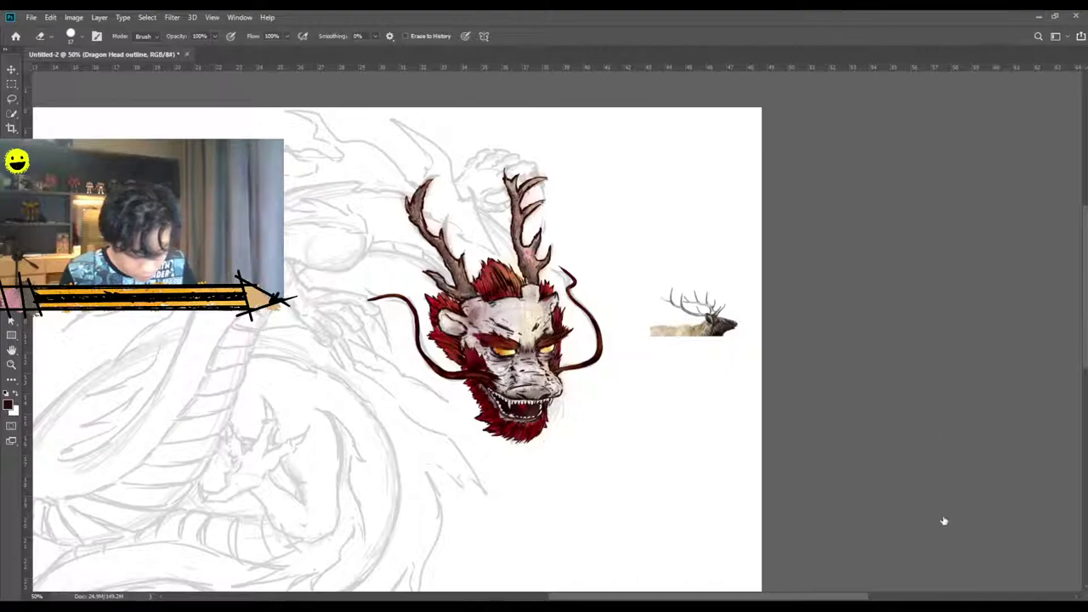
{"action": "left_click", "coordinate": [944, 428]}
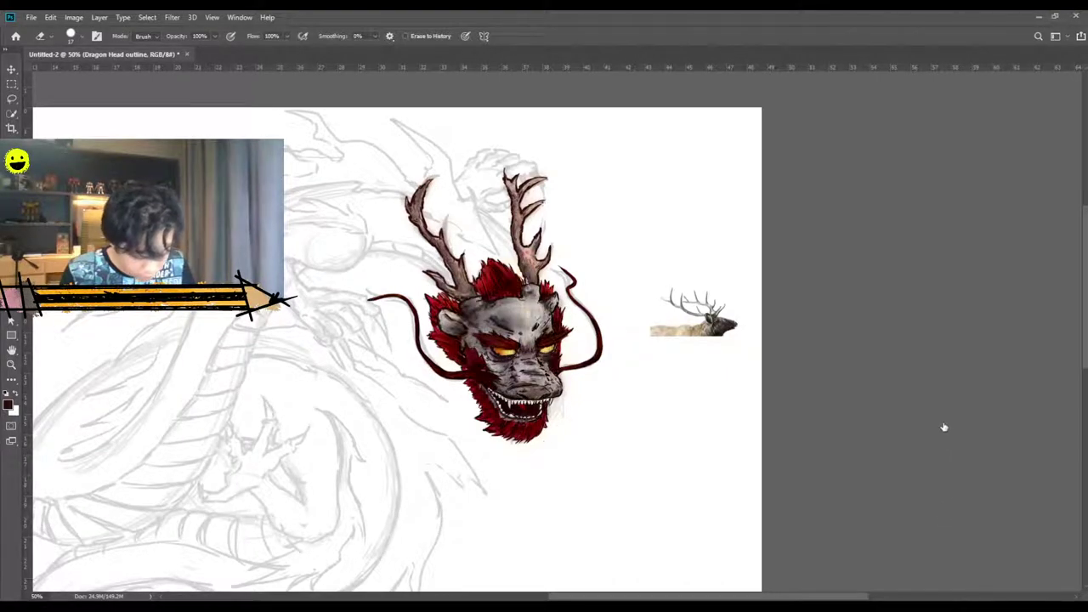
{"action": "key", "text": "ctrl+shift+z"}
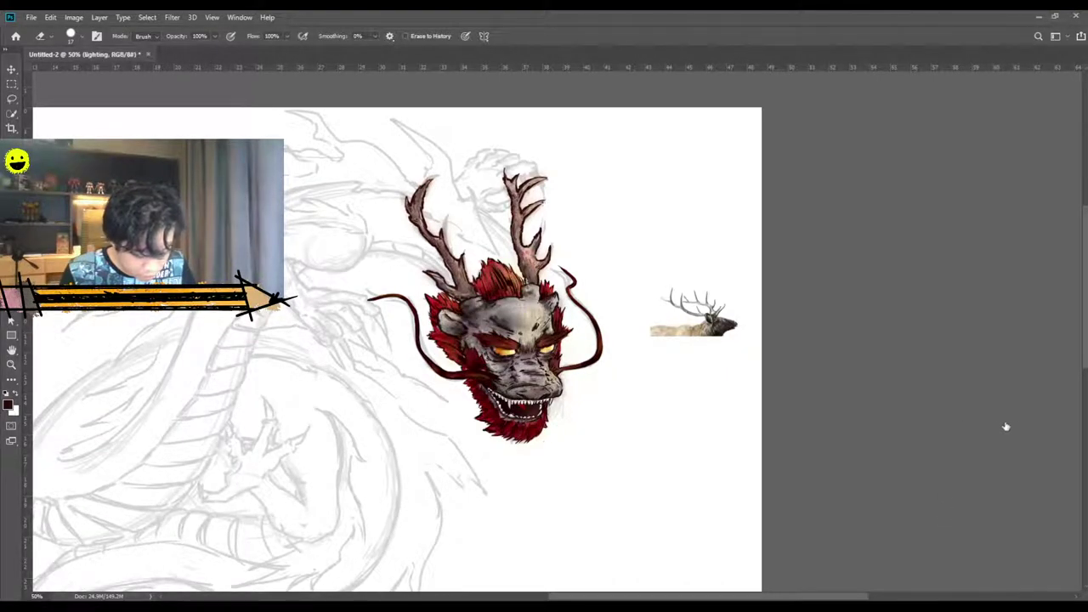
Select the "Dragon horn" layer and erase the stray paint between the right-hand antler's tines.
{"action": "key", "text": "ctrl+plus"}
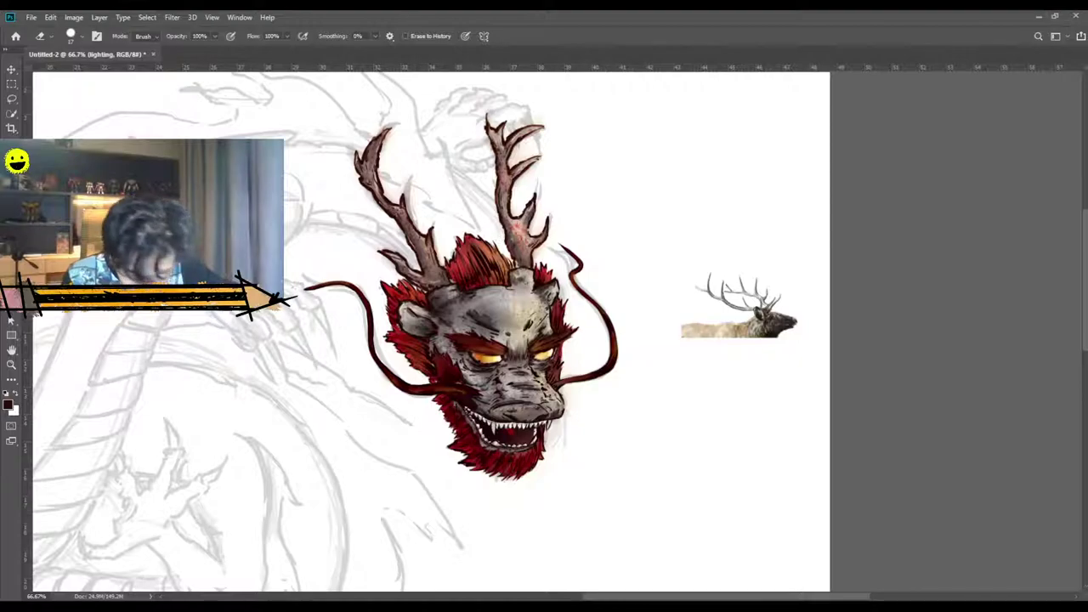
{"action": "left_click", "coordinate": [945, 409]}
{"action": "left_click", "coordinate": [944, 409]}
{"action": "left_click", "coordinate": [1039, 409]}
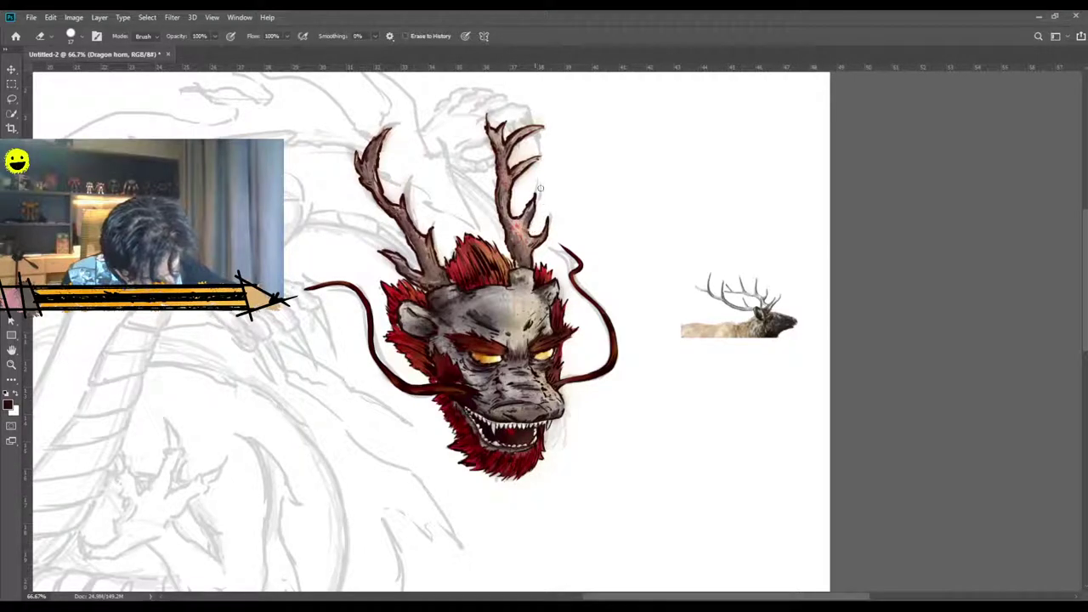
{"action": "mouse_move", "coordinate": [519, 185]}
{"action": "left_mouse_down"}
{"action": "mouse_move", "coordinate": [549, 158]}
{"action": "mouse_move", "coordinate": [519, 162]}
{"action": "mouse_move", "coordinate": [522, 150]}
{"action": "left_mouse_up"}
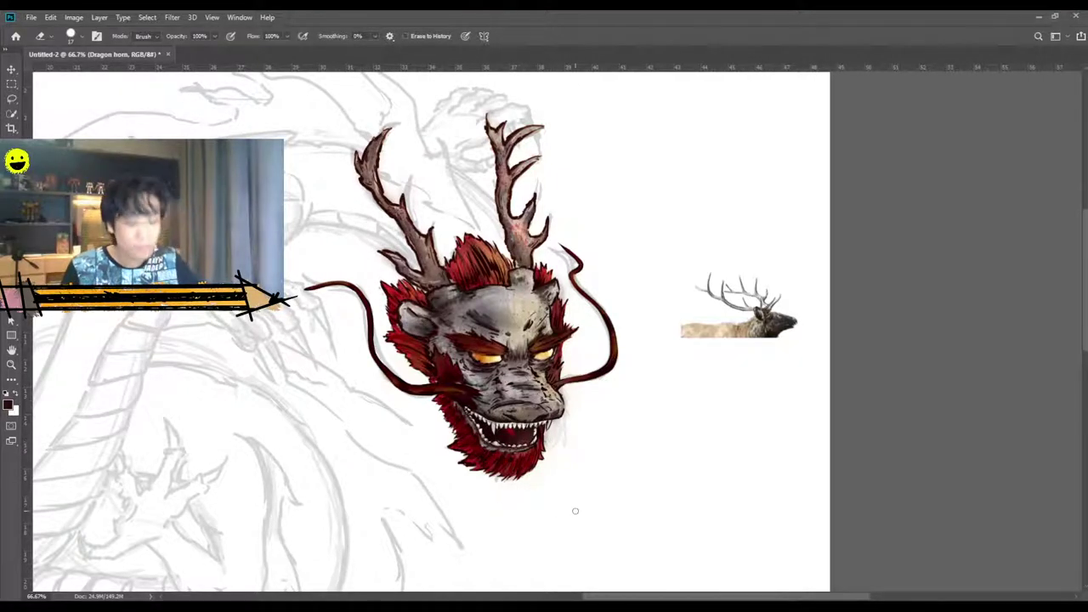
{"action": "key", "text": "ctrl+plus"}
{"action": "key", "text": "ctrl+minus"}
{"action": "key", "text": "ctrl+minus"}
{"action": "key", "text": "ctrl+minus"}
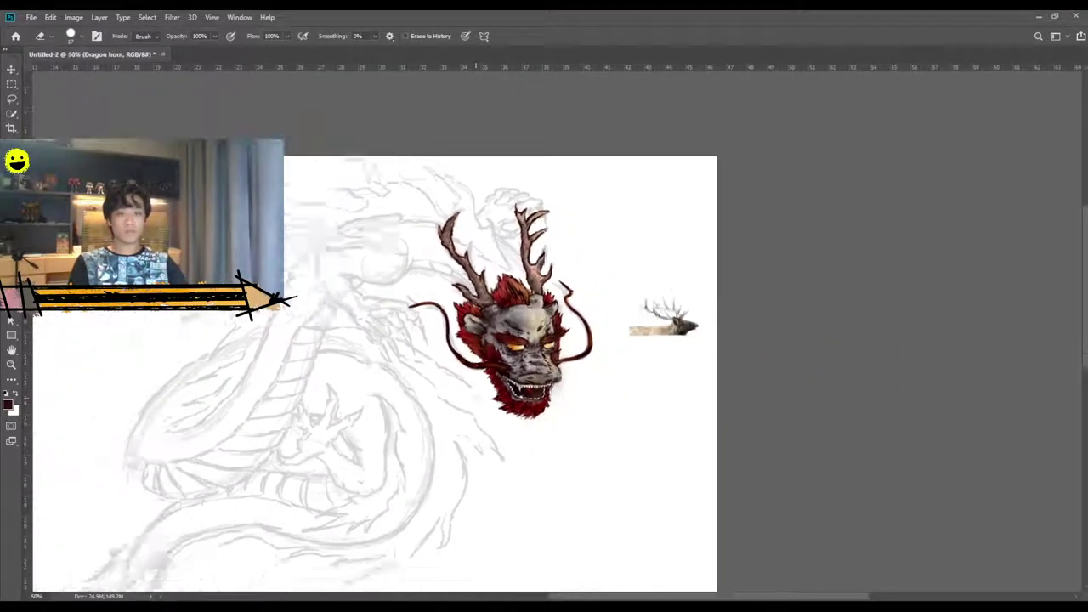
{"action": "scroll", "coordinate": [476, 398], "scroll_direction": "down", "scroll_amount": 1}
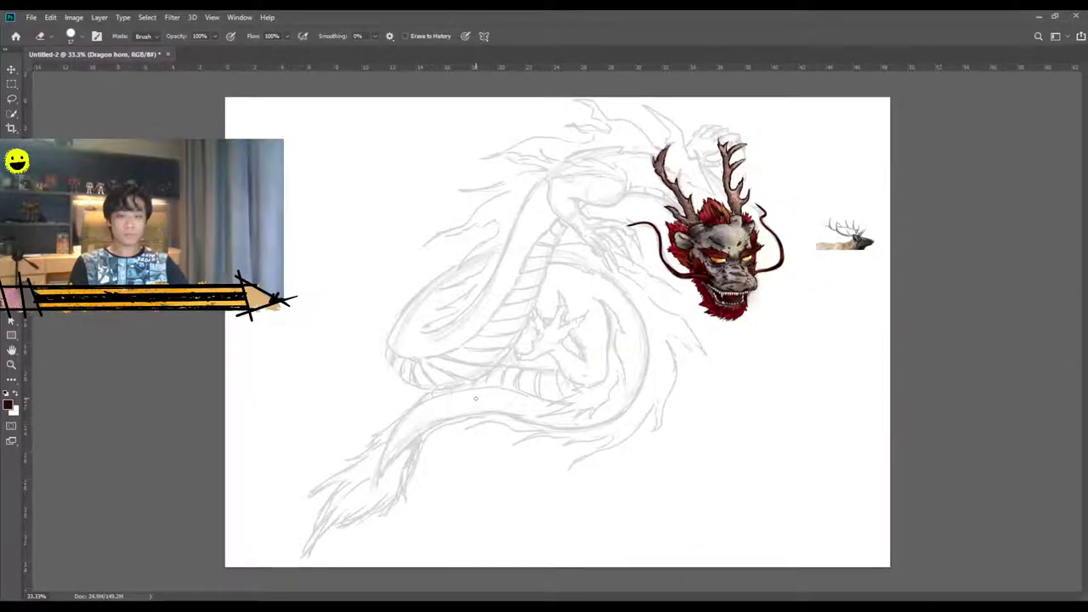
Hide the deer reference photo, select the "Dragon Face" group, and check the painted head up close against the body sketch.
{"action": "left_click", "coordinate": [941, 559]}
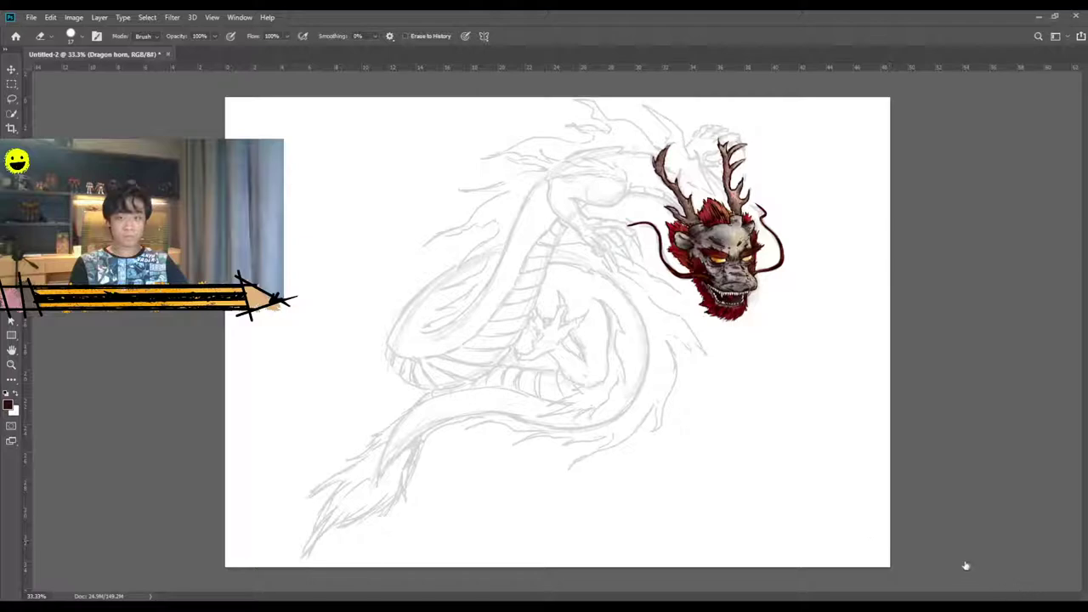
{"action": "left_click", "coordinate": [958, 355]}
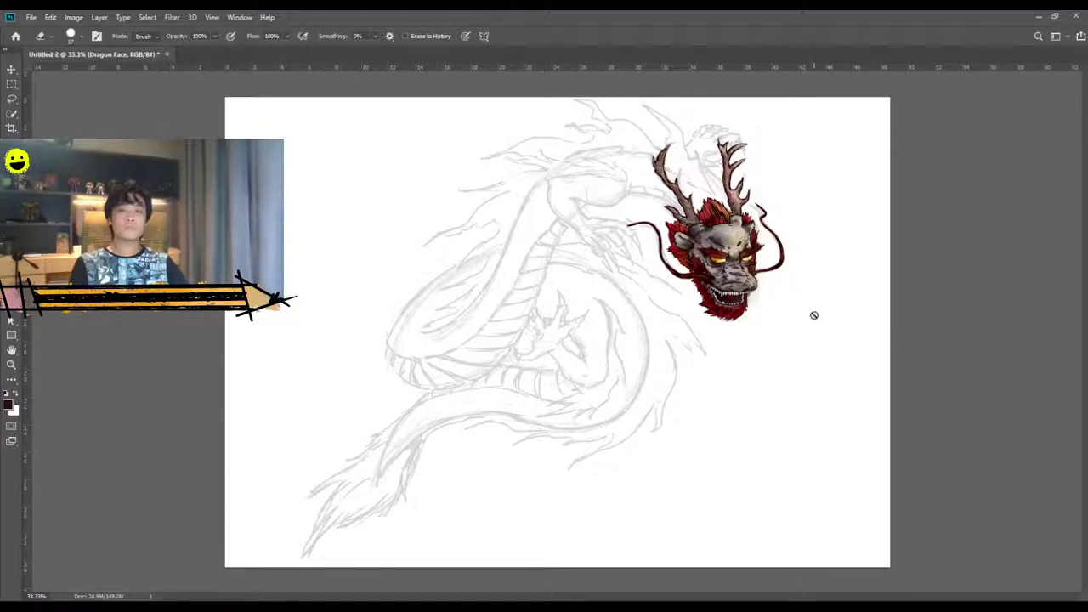
{"action": "scroll", "coordinate": [814, 315], "scroll_direction": "up", "scroll_amount": 1}
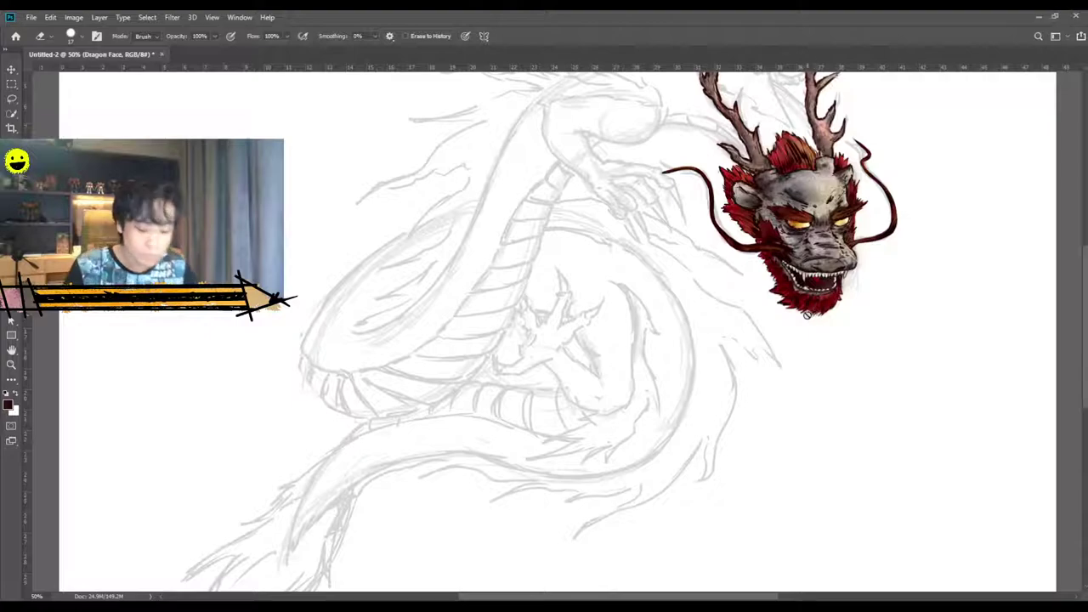
{"action": "scroll", "coordinate": [812, 316], "scroll_direction": "up", "scroll_amount": 3}
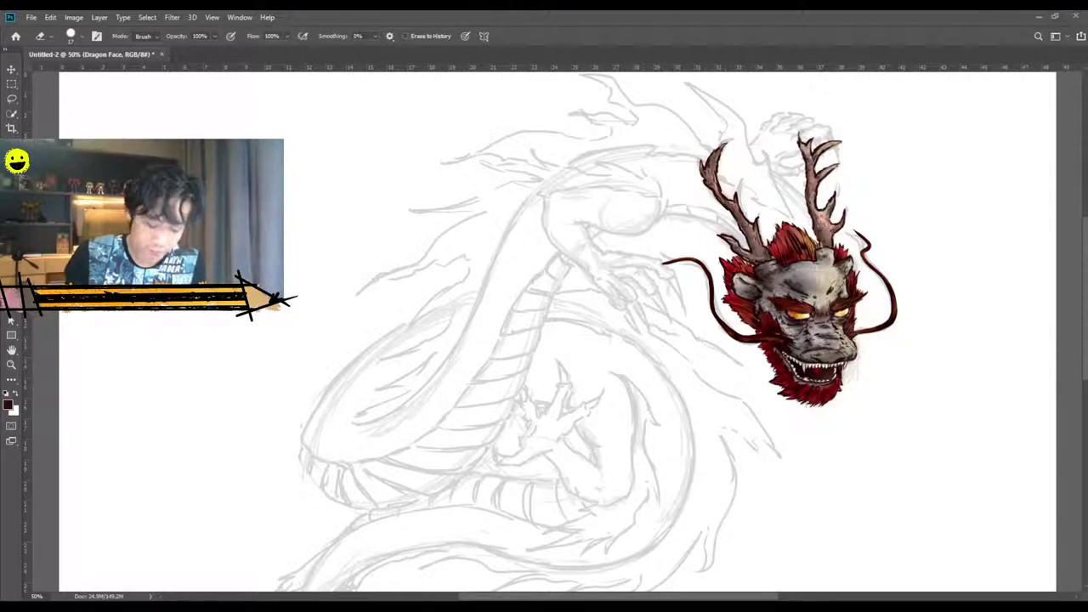
{"action": "left_click_drag", "start_coordinate": [678, 600], "coordinate": [703, 601]}
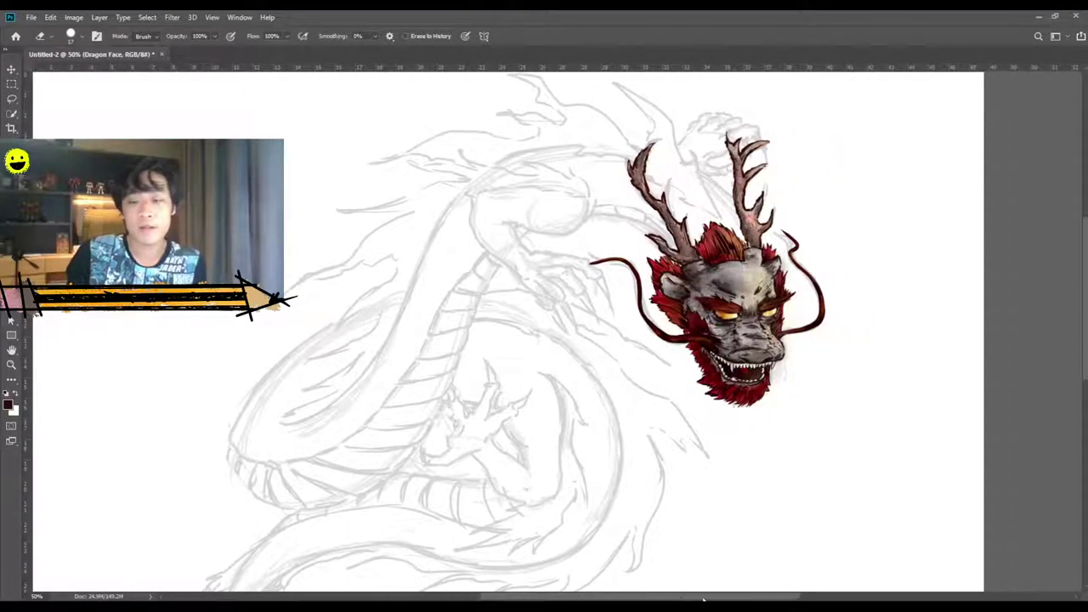
{"action": "scroll", "coordinate": [705, 540], "scroll_direction": "down", "scroll_amount": 2}
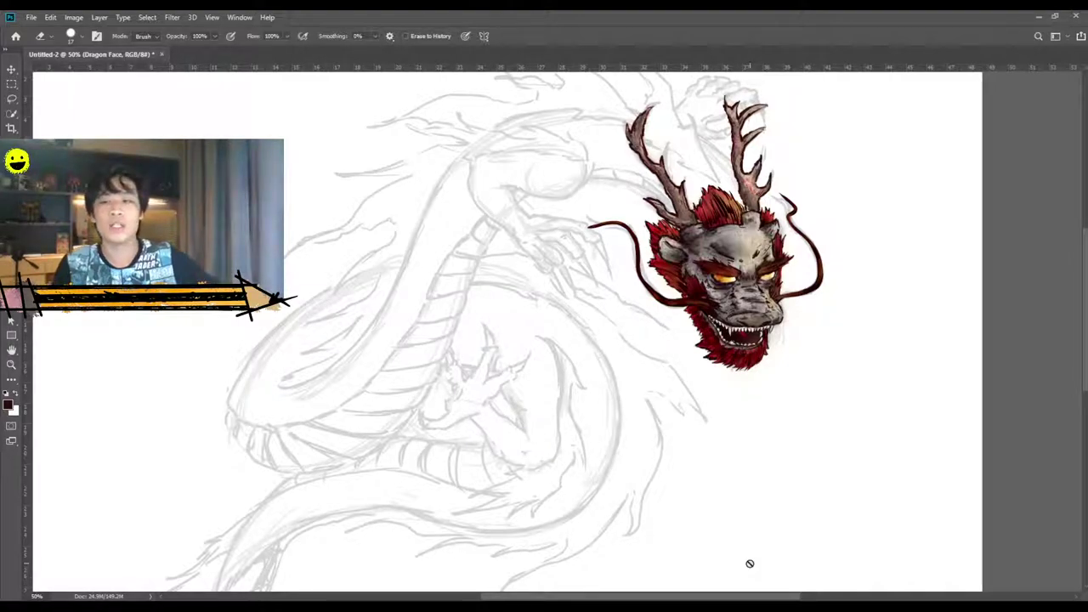
Select the "sketch" layer and handwrite "GMT+8" and "6:00pm - 8pm" with the Brush in the empty canvas area beside the dragon.
{"action": "left_click", "coordinate": [1004, 372]}
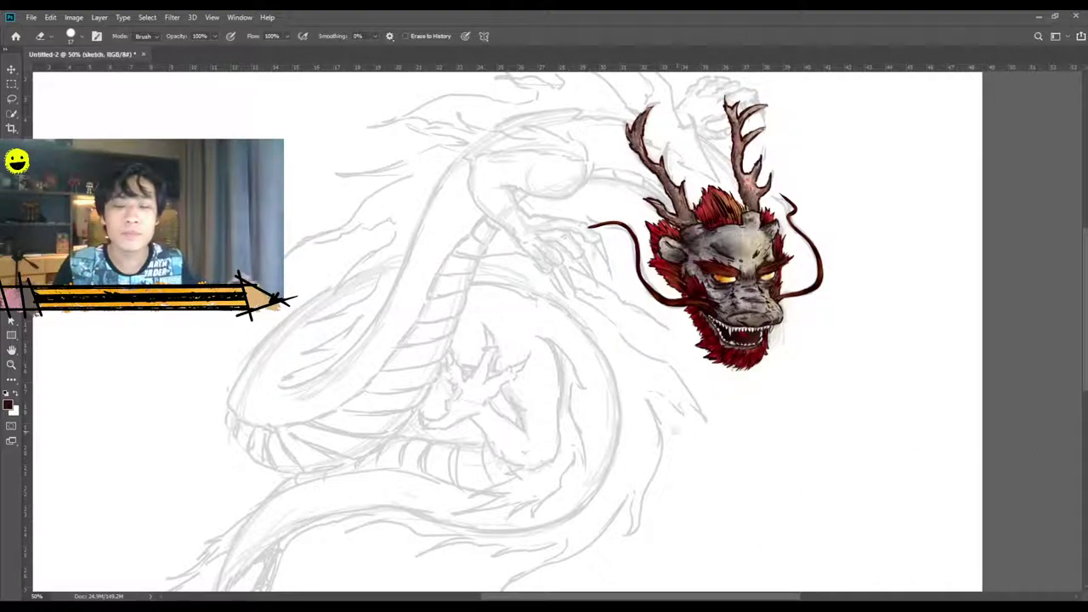
{"action": "key", "text": "ctrl+minus"}
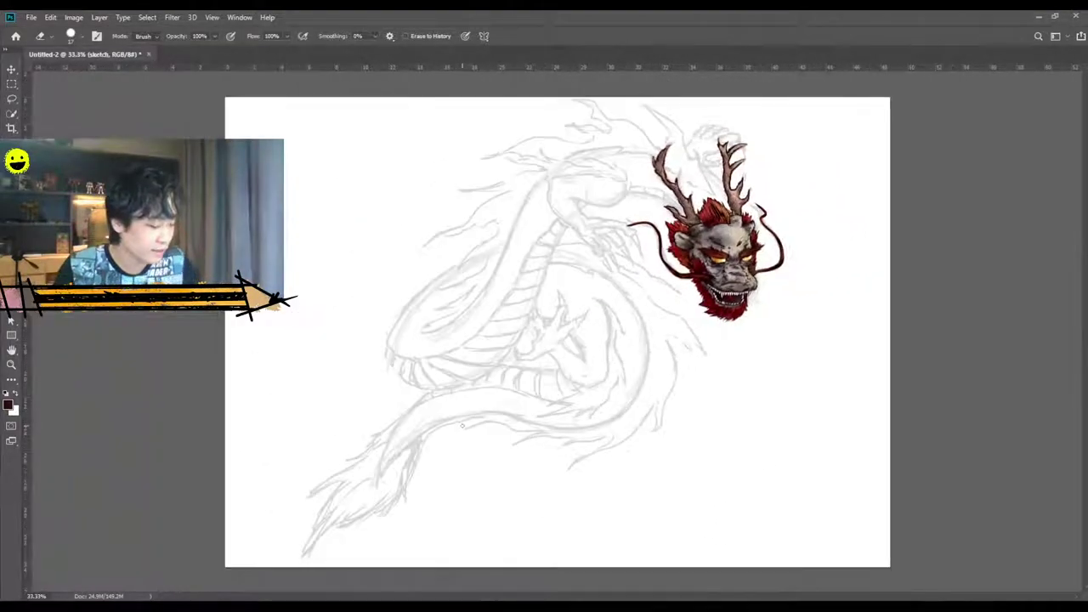
{"action": "key", "text": "ctrl+minus"}
{"action": "key", "text": "b"}
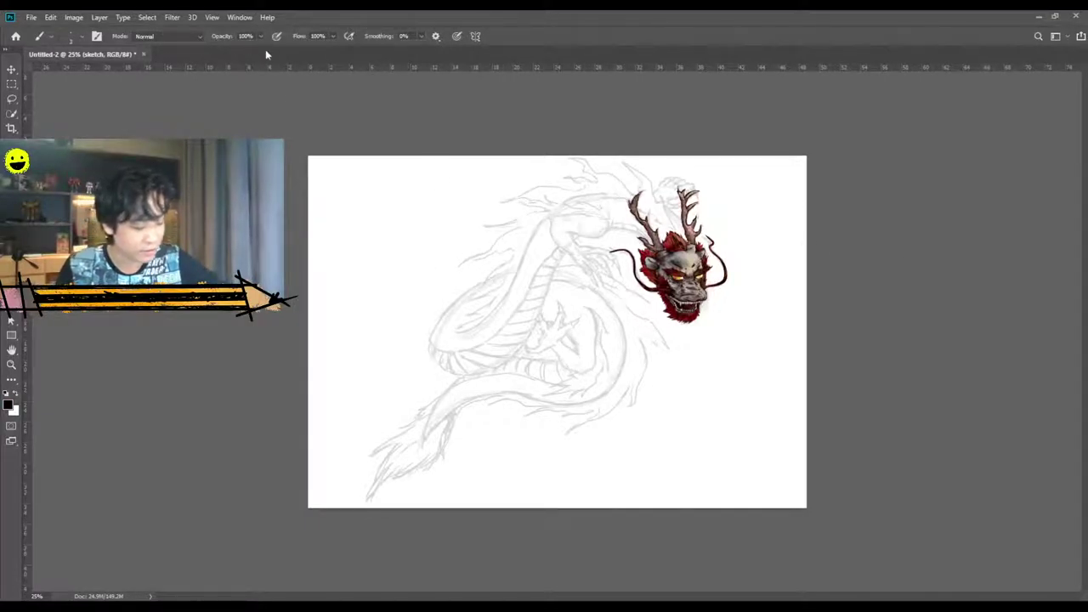
{"action": "mouse_move", "coordinate": [342, 170]}
{"action": "left_mouse_down"}
{"action": "mouse_move", "coordinate": [337, 199]}
{"action": "mouse_move", "coordinate": [390, 163]}
{"action": "mouse_move", "coordinate": [427, 170]}
{"action": "left_mouse_up"}
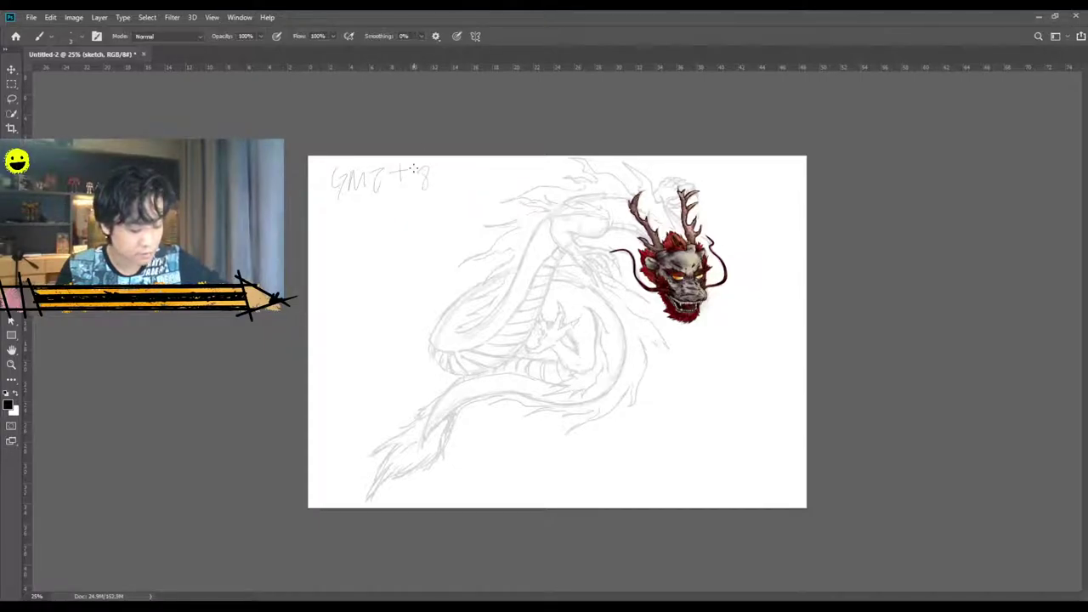
{"action": "mouse_move", "coordinate": [329, 219]}
{"action": "left_mouse_down"}
{"action": "mouse_move", "coordinate": [330, 230]}
{"action": "mouse_move", "coordinate": [374, 217]}
{"action": "left_mouse_up"}
{"action": "left_click", "coordinate": [346, 236]}
{"action": "mouse_move", "coordinate": [382, 221]}
{"action": "left_mouse_down"}
{"action": "mouse_move", "coordinate": [380, 241]}
{"action": "mouse_move", "coordinate": [383, 231]}
{"action": "left_mouse_up"}
{"action": "left_click_drag", "start_coordinate": [392, 222], "coordinate": [409, 229]}
{"action": "left_click_drag", "start_coordinate": [320, 260], "coordinate": [348, 279]}
{"action": "left_click_drag", "start_coordinate": [363, 266], "coordinate": [397, 269]}
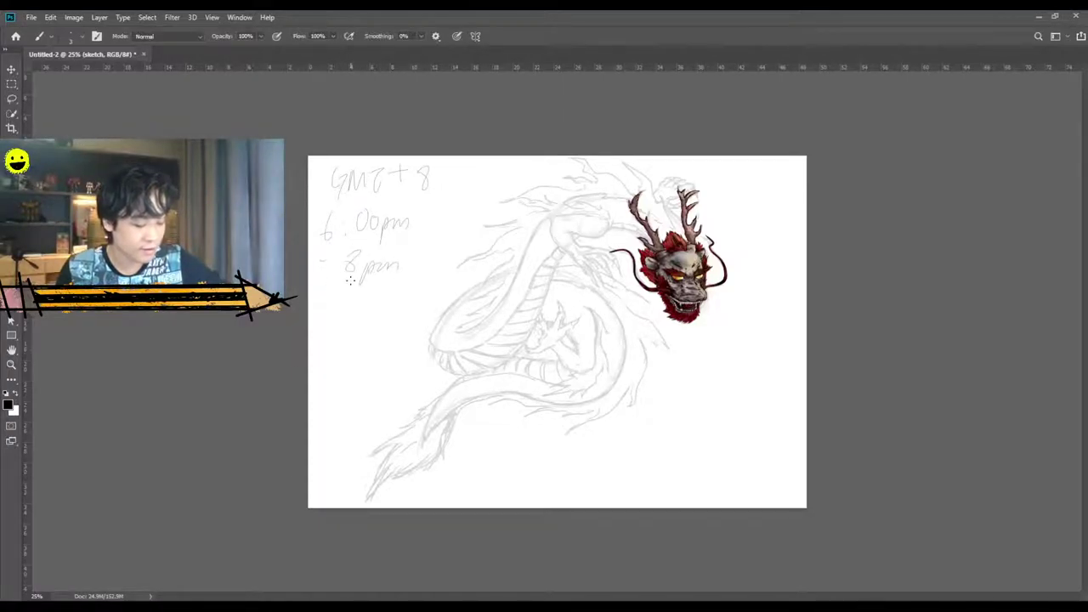
Handwrite an "x" with a crossed-out "Sat" and the word "Tues" below the time note.
{"action": "mouse_move", "coordinate": [334, 297]}
{"action": "left_mouse_down"}
{"action": "mouse_move", "coordinate": [366, 301]}
{"action": "mouse_move", "coordinate": [335, 313]}
{"action": "left_mouse_up"}
{"action": "left_click_drag", "start_coordinate": [357, 298], "coordinate": [350, 313]}
{"action": "left_click_drag", "start_coordinate": [368, 304], "coordinate": [379, 312]}
{"action": "mouse_move", "coordinate": [373, 301]}
{"action": "left_mouse_down"}
{"action": "mouse_move", "coordinate": [386, 301]}
{"action": "mouse_move", "coordinate": [351, 342]}
{"action": "left_mouse_up"}
{"action": "left_click_drag", "start_coordinate": [357, 332], "coordinate": [385, 337]}
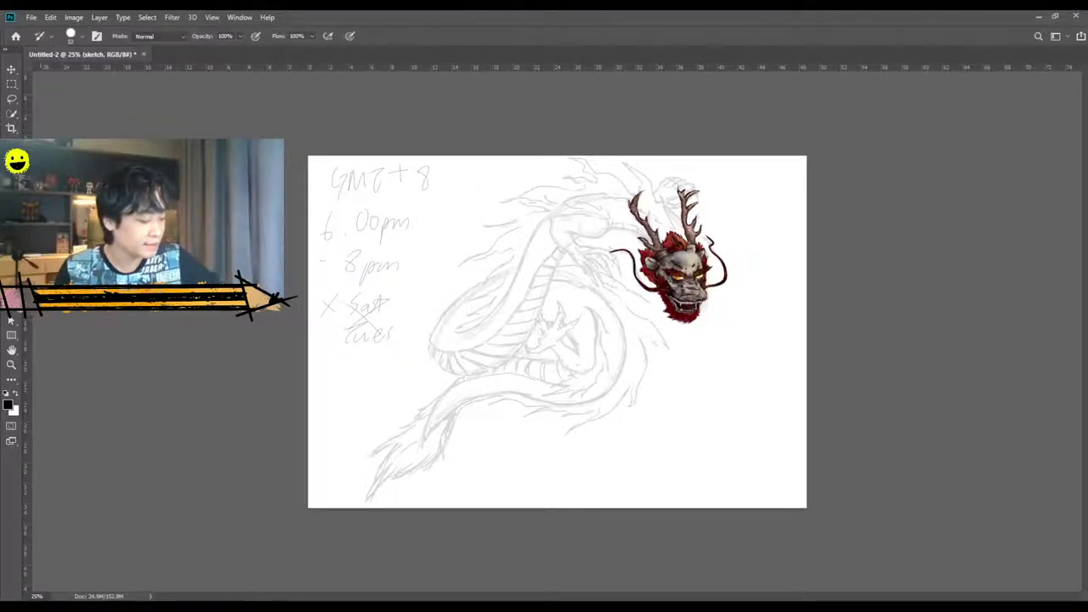
Erase all the handwritten schedule notes from the "sketch" layer with the Eraser tool.
{"action": "key", "text": "e"}
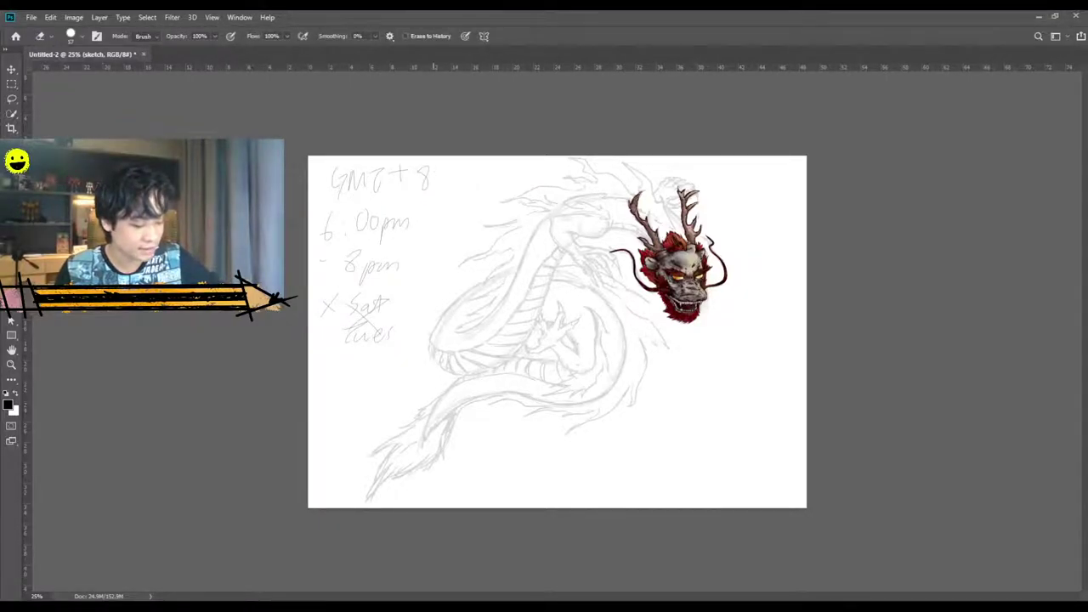
{"action": "mouse_move", "coordinate": [442, 160]}
{"action": "left_mouse_down"}
{"action": "mouse_move", "coordinate": [420, 214]}
{"action": "mouse_move", "coordinate": [362, 360]}
{"action": "mouse_move", "coordinate": [379, 321]}
{"action": "mouse_move", "coordinate": [342, 354]}
{"action": "mouse_move", "coordinate": [440, 270]}
{"action": "mouse_move", "coordinate": [355, 294]}
{"action": "mouse_move", "coordinate": [356, 307]}
{"action": "mouse_move", "coordinate": [391, 245]}
{"action": "mouse_move", "coordinate": [377, 158]}
{"action": "mouse_move", "coordinate": [404, 186]}
{"action": "mouse_move", "coordinate": [376, 237]}
{"action": "mouse_move", "coordinate": [366, 161]}
{"action": "mouse_move", "coordinate": [347, 173]}
{"action": "mouse_move", "coordinate": [342, 244]}
{"action": "mouse_move", "coordinate": [318, 276]}
{"action": "mouse_move", "coordinate": [354, 176]}
{"action": "mouse_move", "coordinate": [320, 249]}
{"action": "mouse_move", "coordinate": [339, 196]}
{"action": "left_mouse_up"}
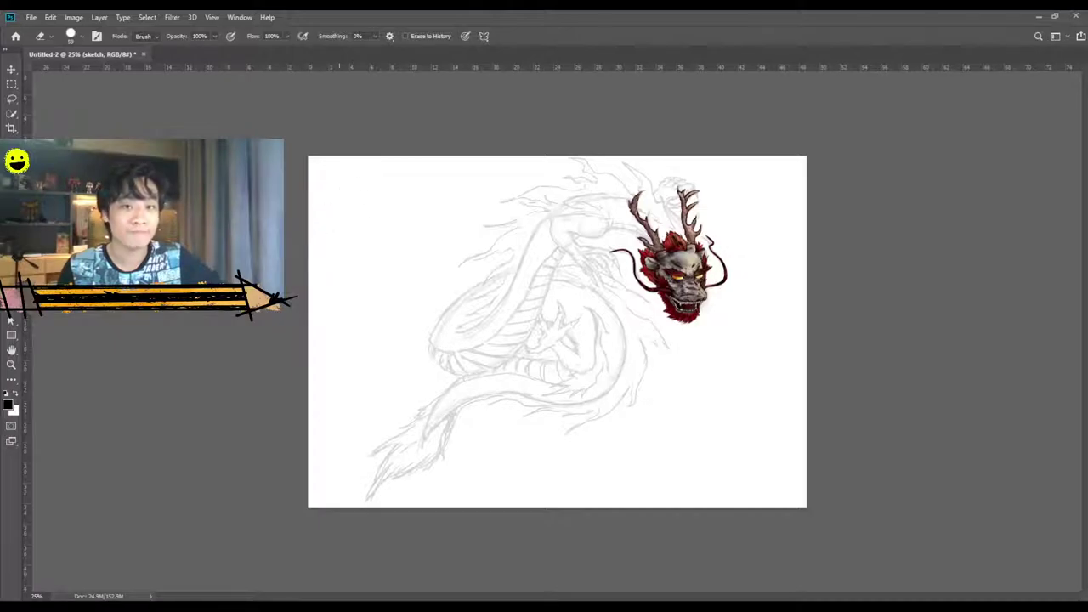